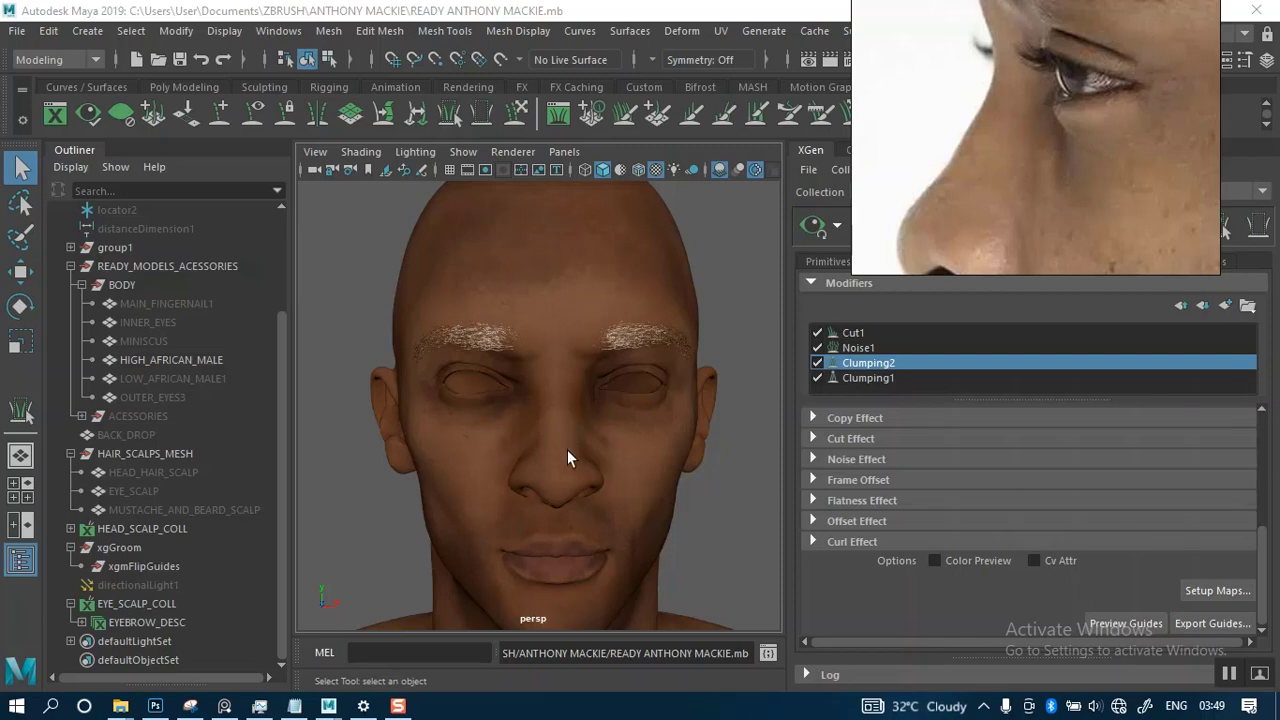
Examine the eyebrow hair and the eye areas on the head model from several distances and angles.
right_click_drag(567, 449, 548, 388, "alt")
key("Caps_Lock")
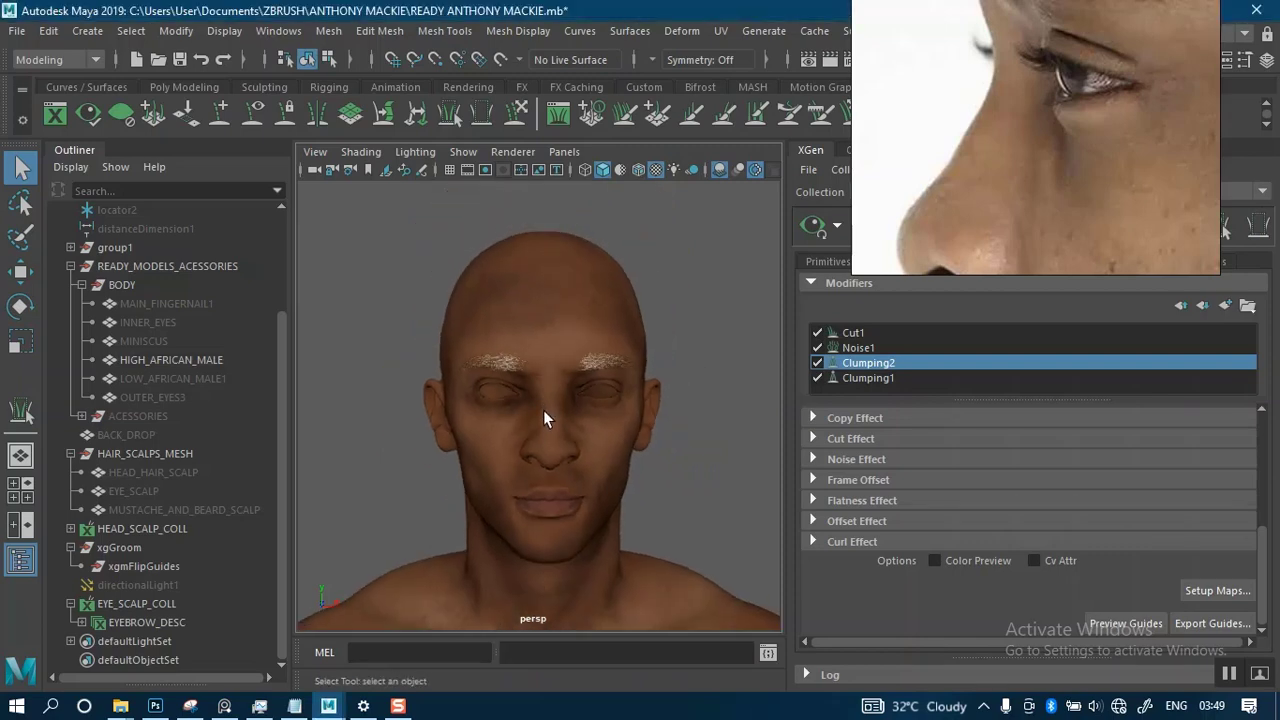
scroll(551, 425, "up", 3)
mouse_move(519, 418)
left_mouse_down("alt")
mouse_move(651, 400)
mouse_move(529, 423)
mouse_move(543, 394)
mouse_move(511, 417)
mouse_move(563, 417)
mouse_move(543, 423)
left_mouse_up("alt")
scroll(550, 405, "up", 3)
scroll(584, 390, "up", 2)
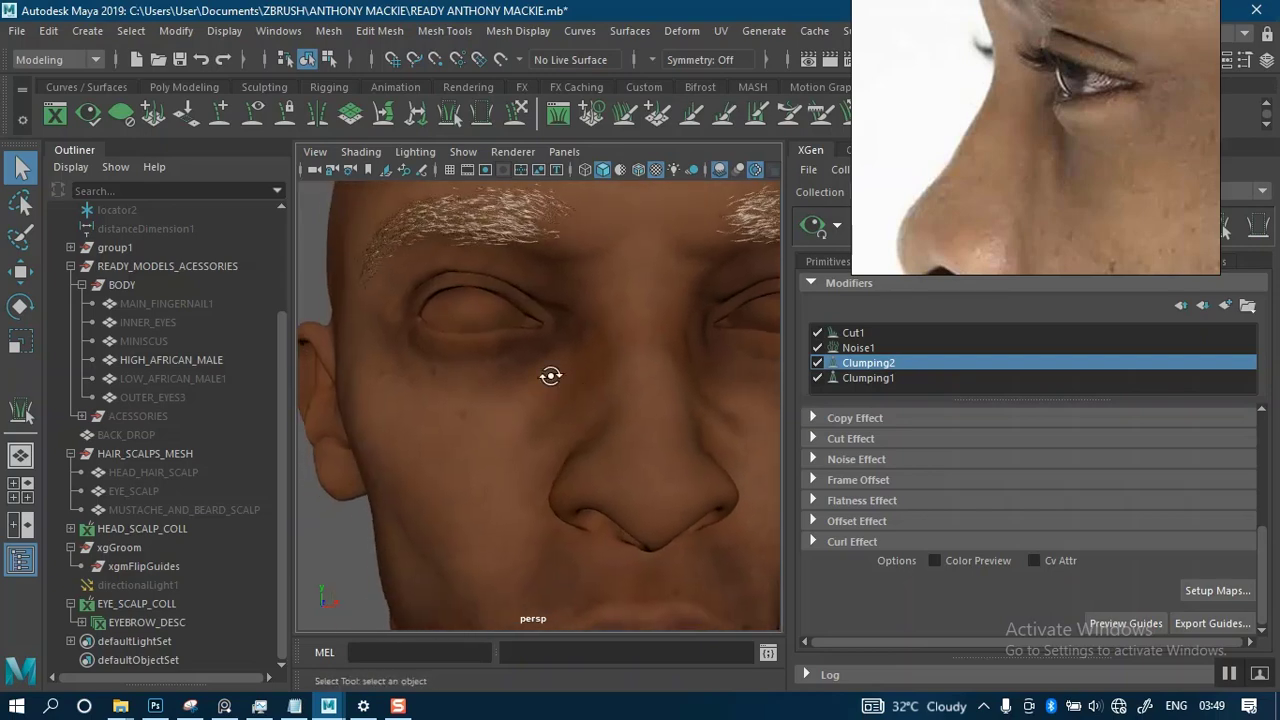
left_click_drag(551, 374, 614, 366, "alt")
left_click_drag(589, 409, 505, 378, "alt")
scroll(557, 415, "down", 3)
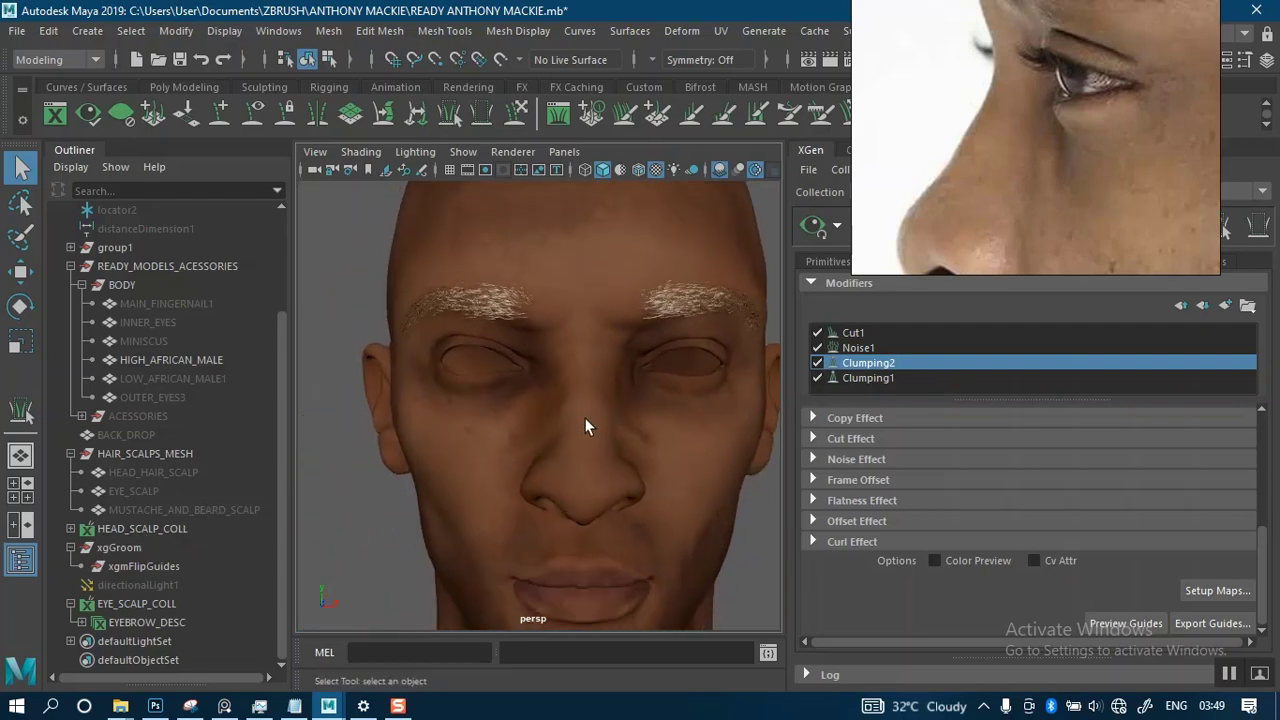
Hide the HIGH_AFRICAN_MALE head mesh and show the EYE_SCALP mesh instead, leaving it deselected.
left_click(566, 446)
key("ctrl+h")
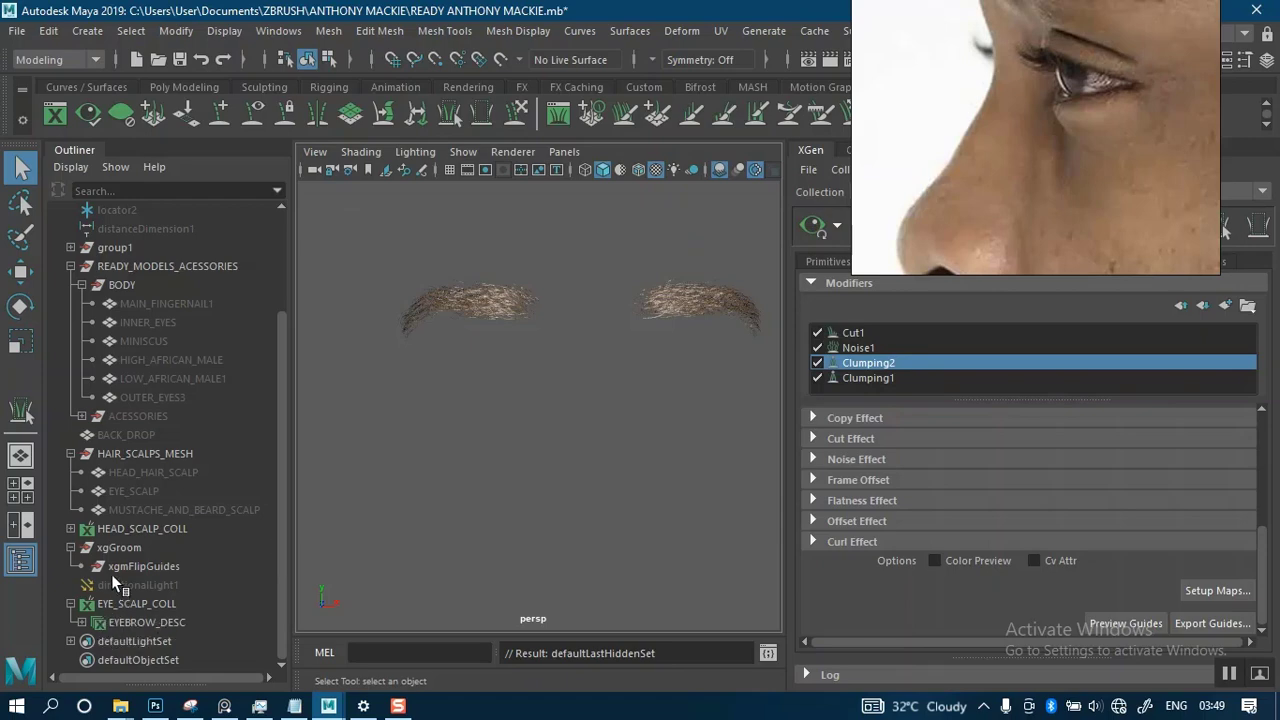
left_click(134, 491)
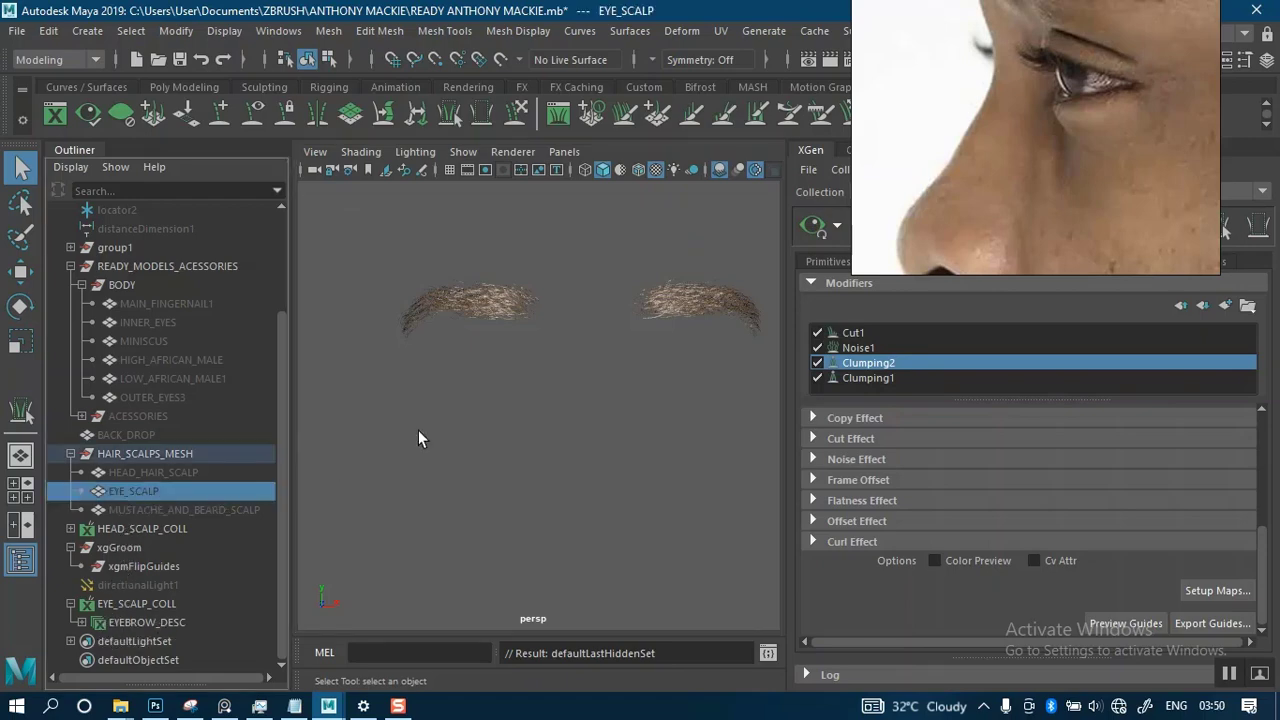
key("shift+h")
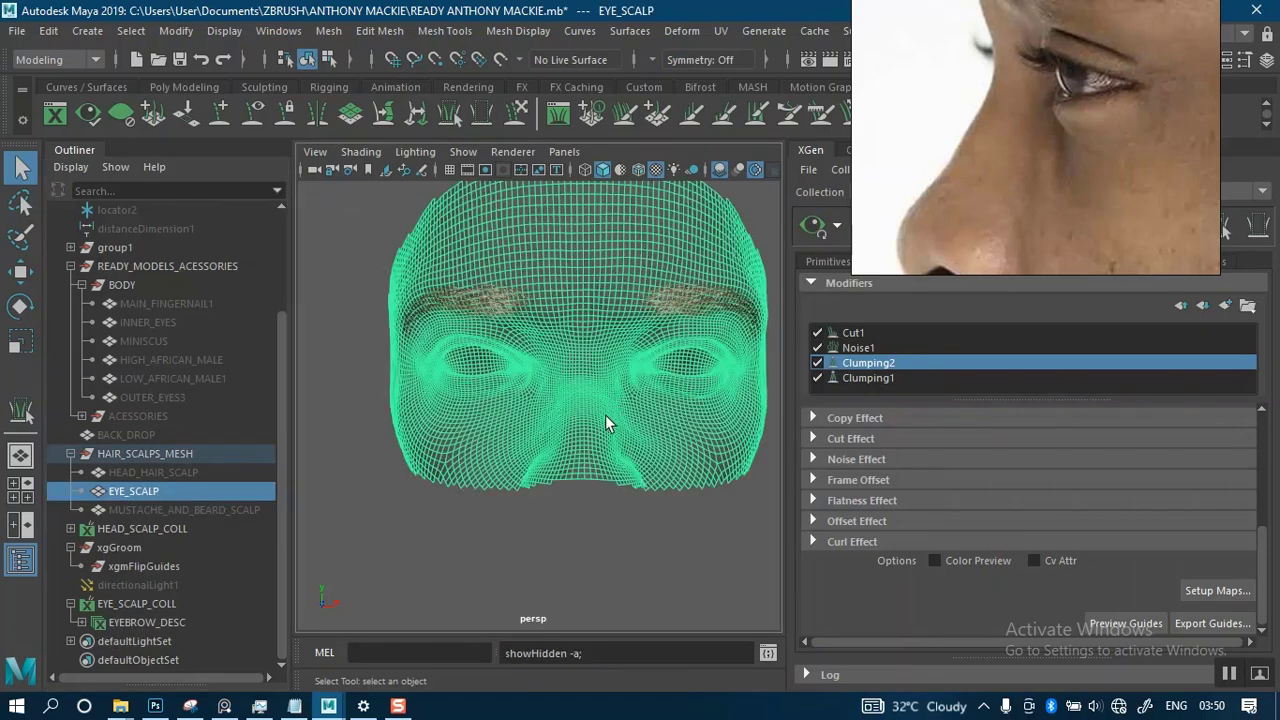
left_click(541, 548)
middle_click_drag(571, 452, 548, 488, "alt")
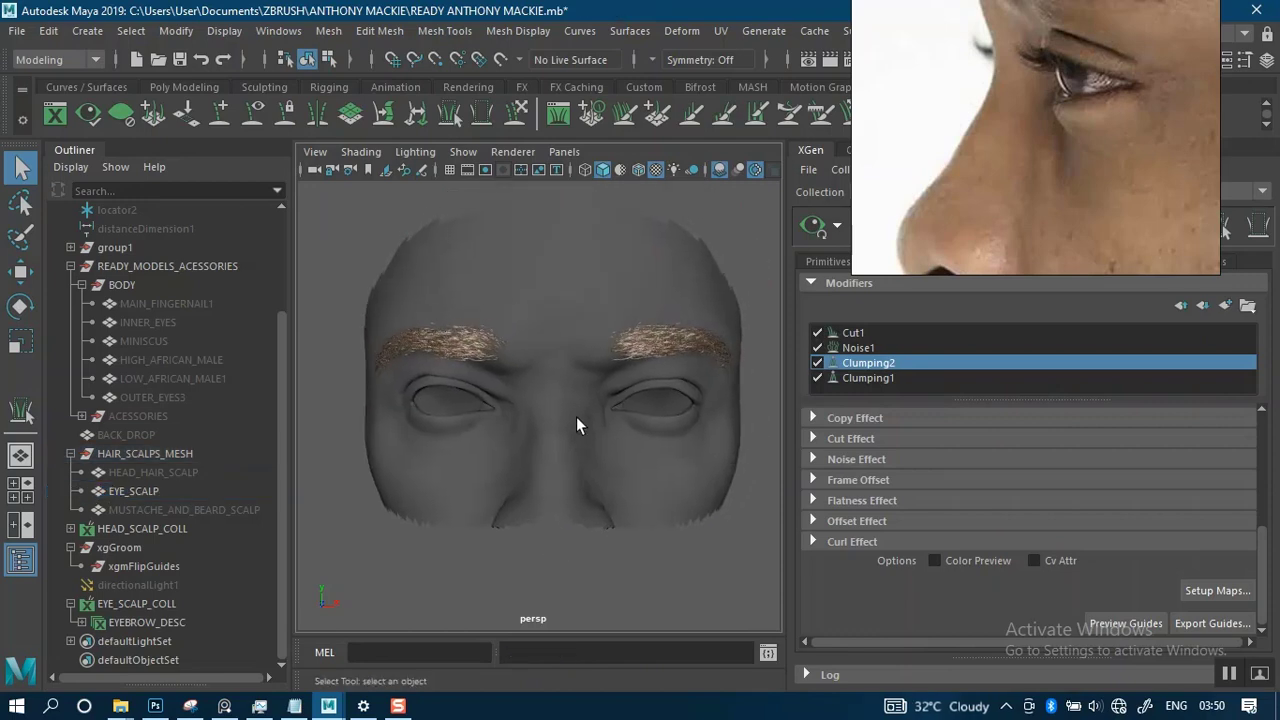
scroll(576, 424, "up", 3)
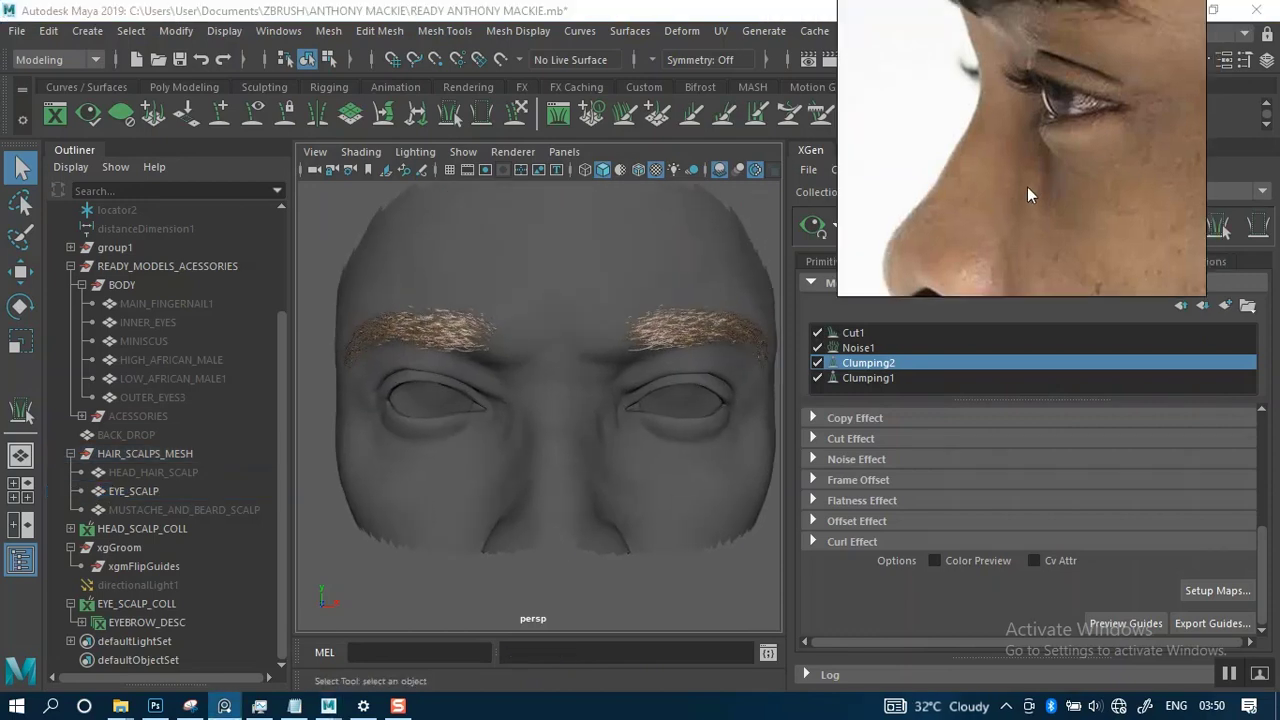
Reposition the floating side-profile reference image and pan it so the eyebrow and eyelashes are in view.
left_click_drag(1029, 194, 922, 320)
right_click_drag(922, 313, 915, 312)
middle_click_drag(941, 272, 911, 282)
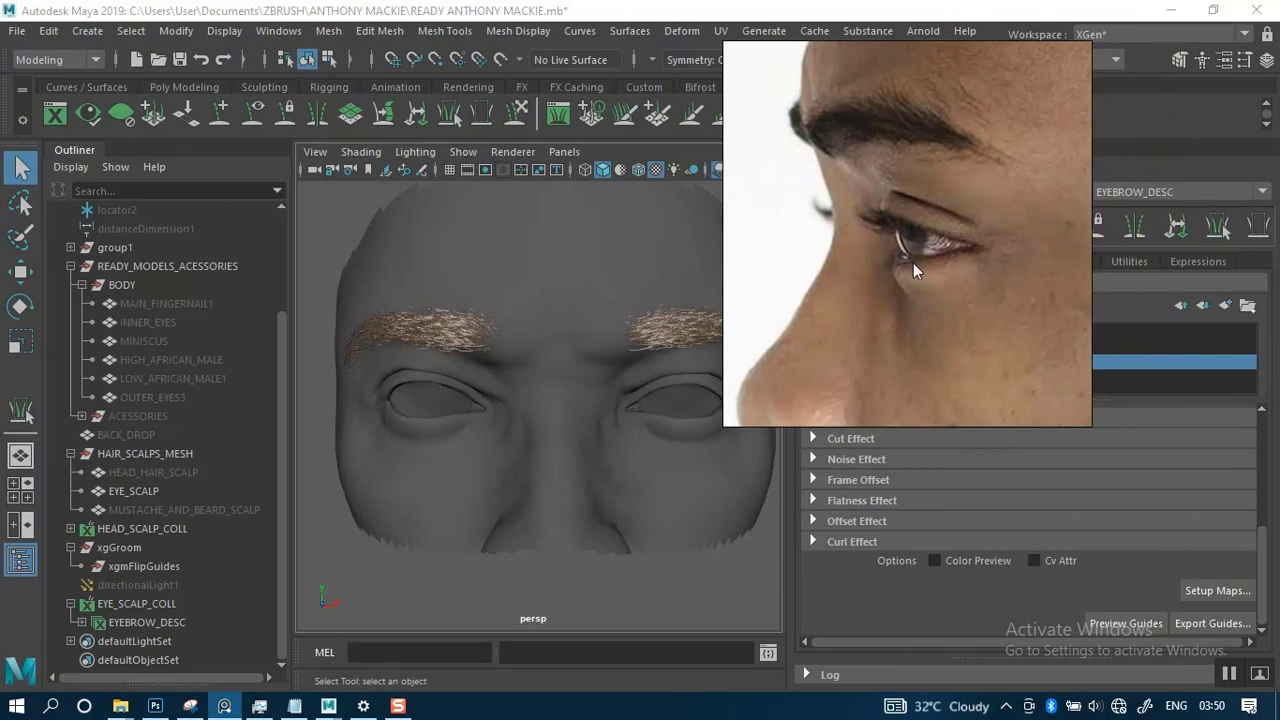
left_click_drag(859, 290, 934, 263)
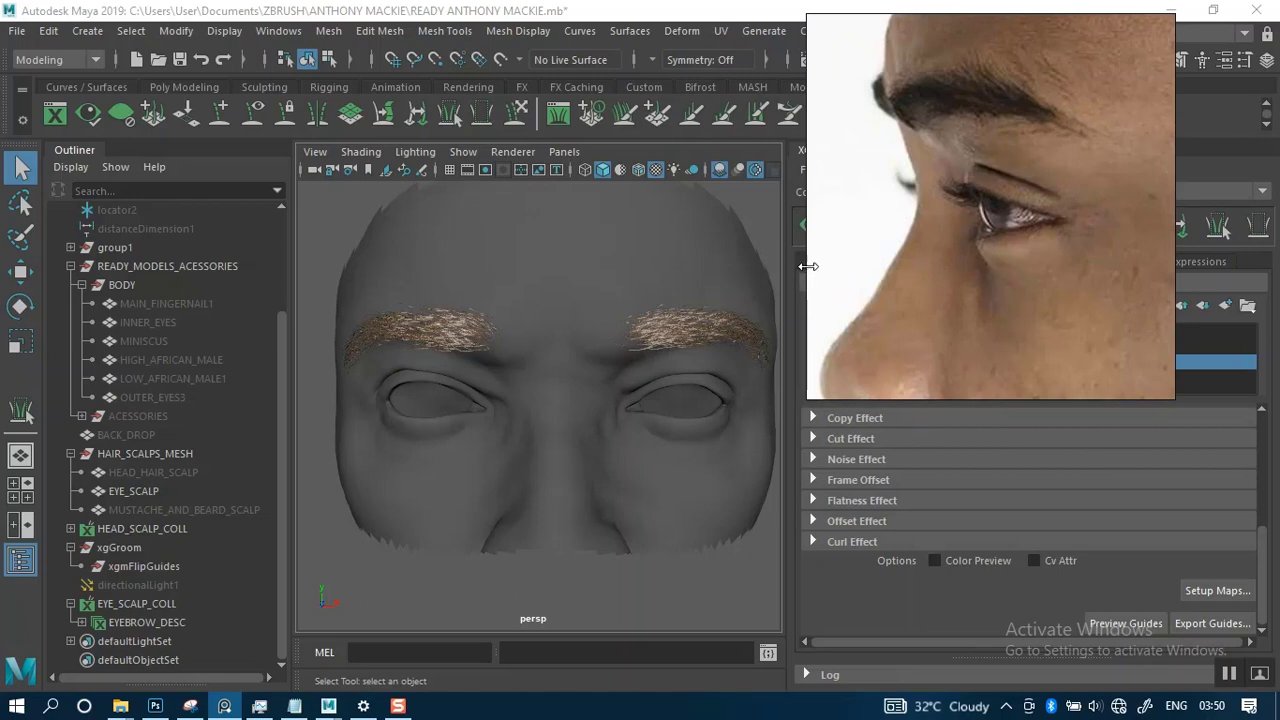
Examine the eyebrows and eyelids on the eye scalp mesh from several angles alongside the reference photo.
left_click_drag(592, 377, 612, 328, "alt")
right_click_drag(612, 328, 659, 373, "alt")
left_click_drag(659, 373, 595, 312, "alt")
right_click_drag(595, 312, 657, 336, "alt")
right_click_drag(611, 292, 585, 216, "alt")
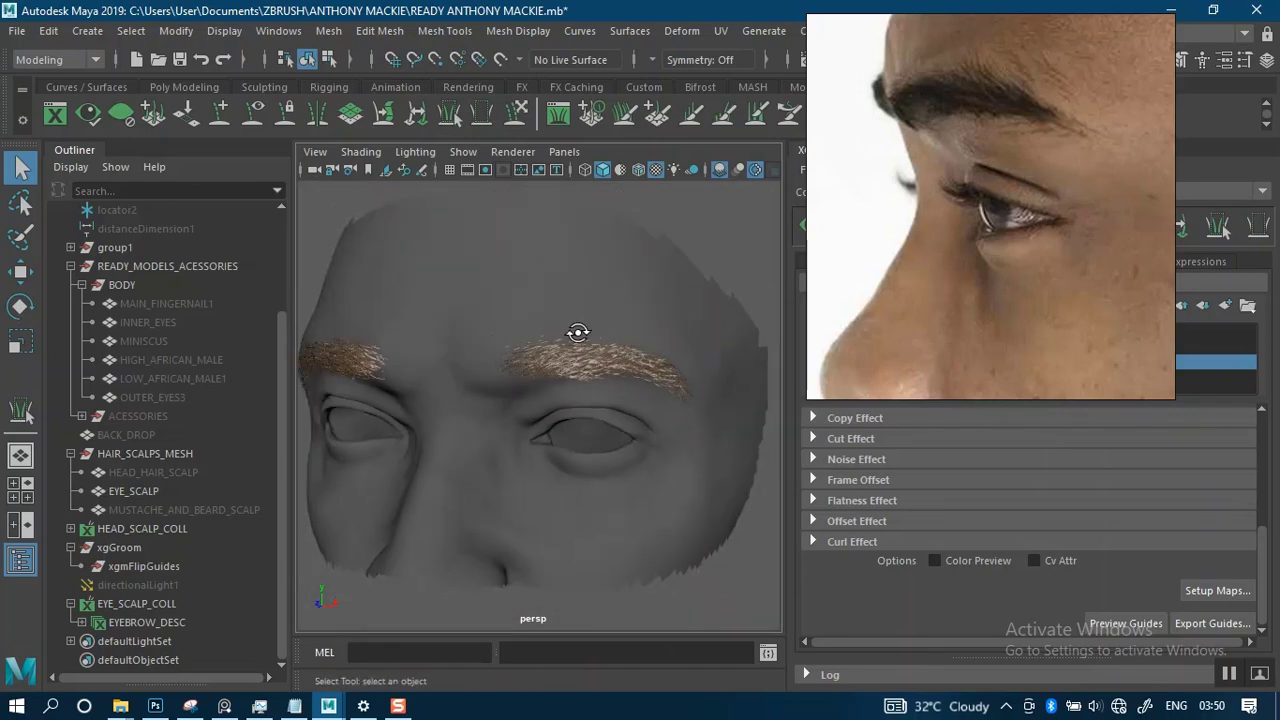
left_click_drag(577, 334, 658, 312, "alt")
middle_click_drag(628, 316, 624, 280, "alt")
scroll(626, 300, "up", 3)
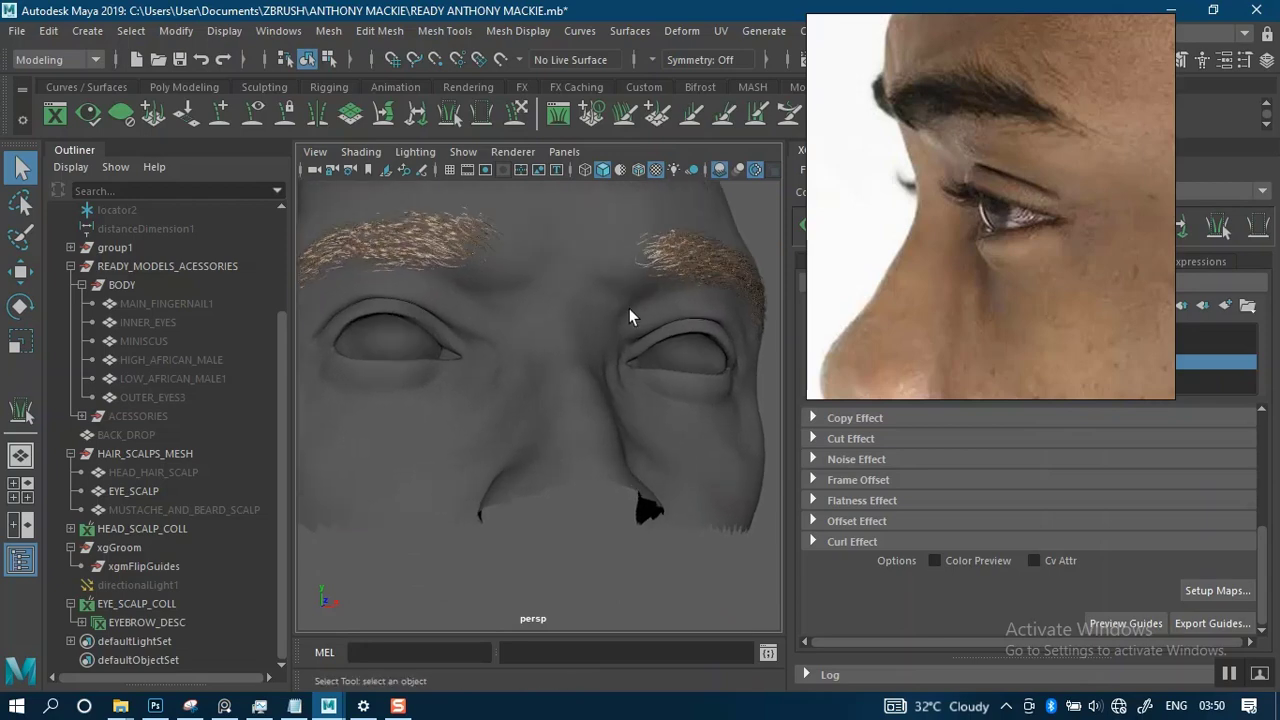
middle_click_drag(561, 333, 626, 353, "alt")
left_click_drag(626, 353, 683, 353, "alt")
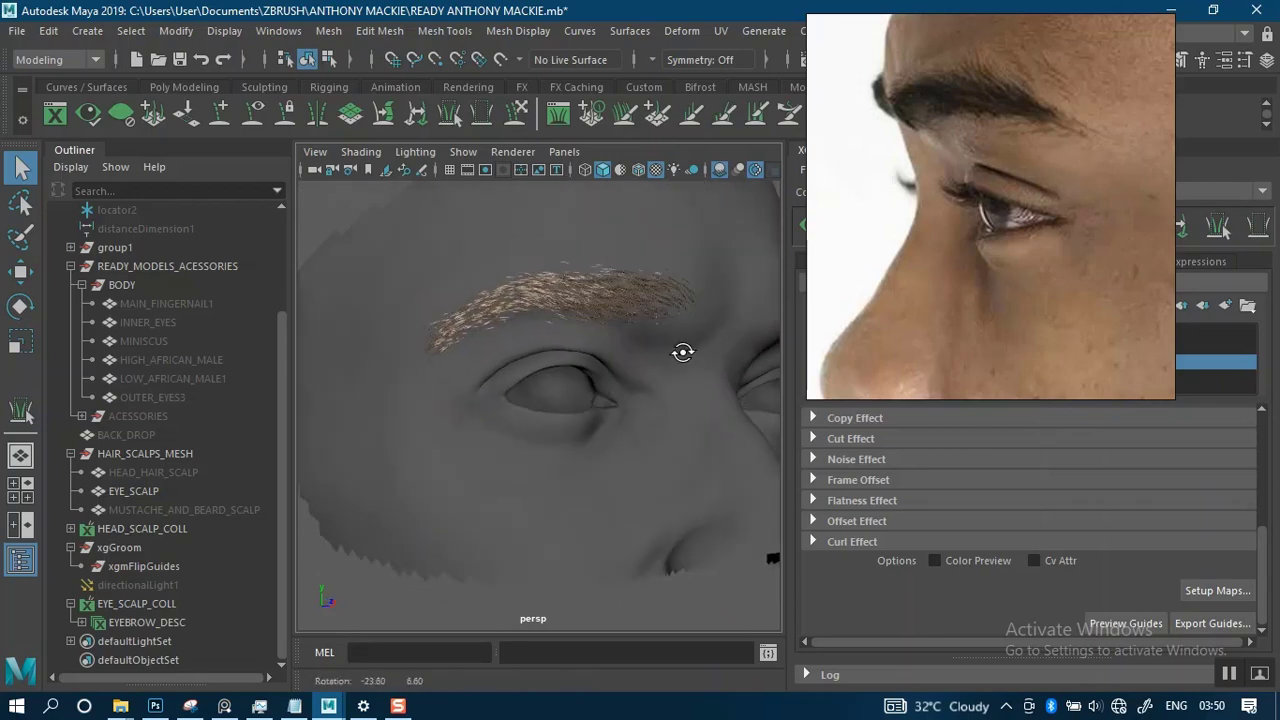
right_click_drag(670, 350, 675, 371, "alt")
left_click_drag(674, 371, 635, 353, "alt")
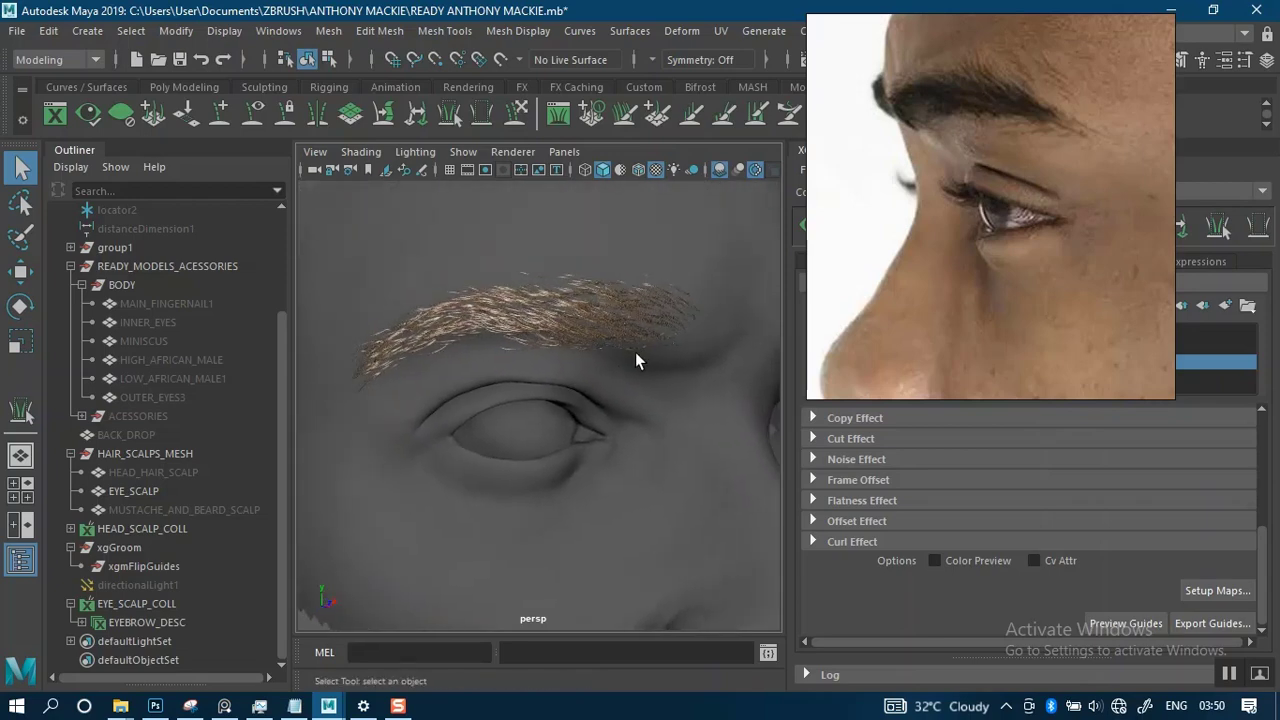
middle_click_drag(630, 348, 641, 337, "alt")
right_click_drag(641, 337, 634, 328, "alt")
left_click_drag(634, 328, 635, 343, "alt")
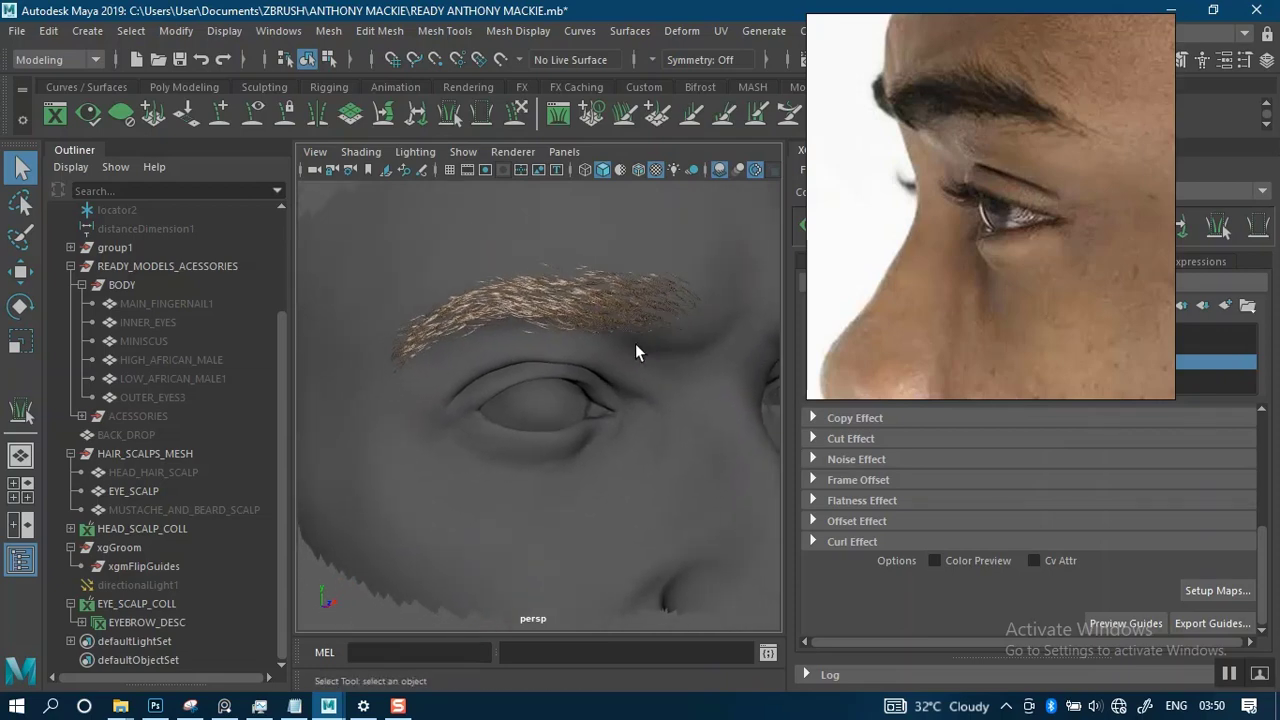
Create a guide-controlled spline XGen description named EYELASHES_DESC on the EYE_SCALP mesh, stored in the existing EYE_SCALP_COLL collection.
left_click(616, 395)
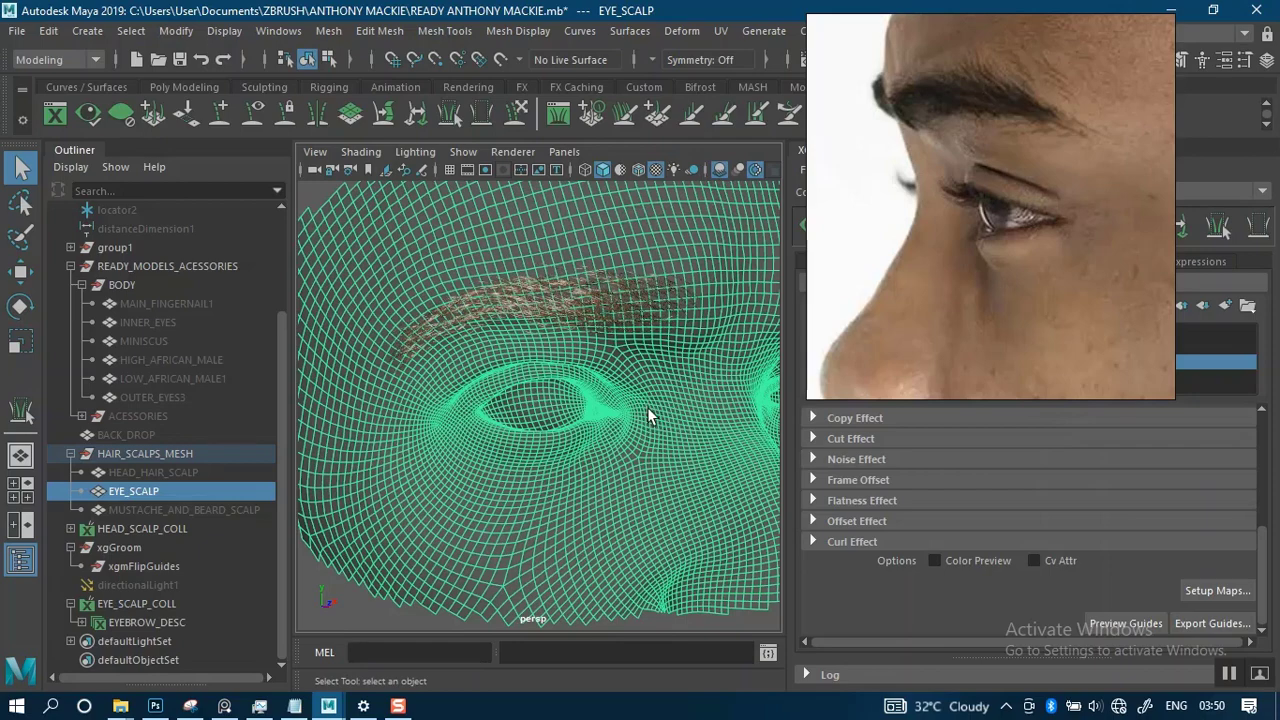
scroll(647, 410, "down", 3)
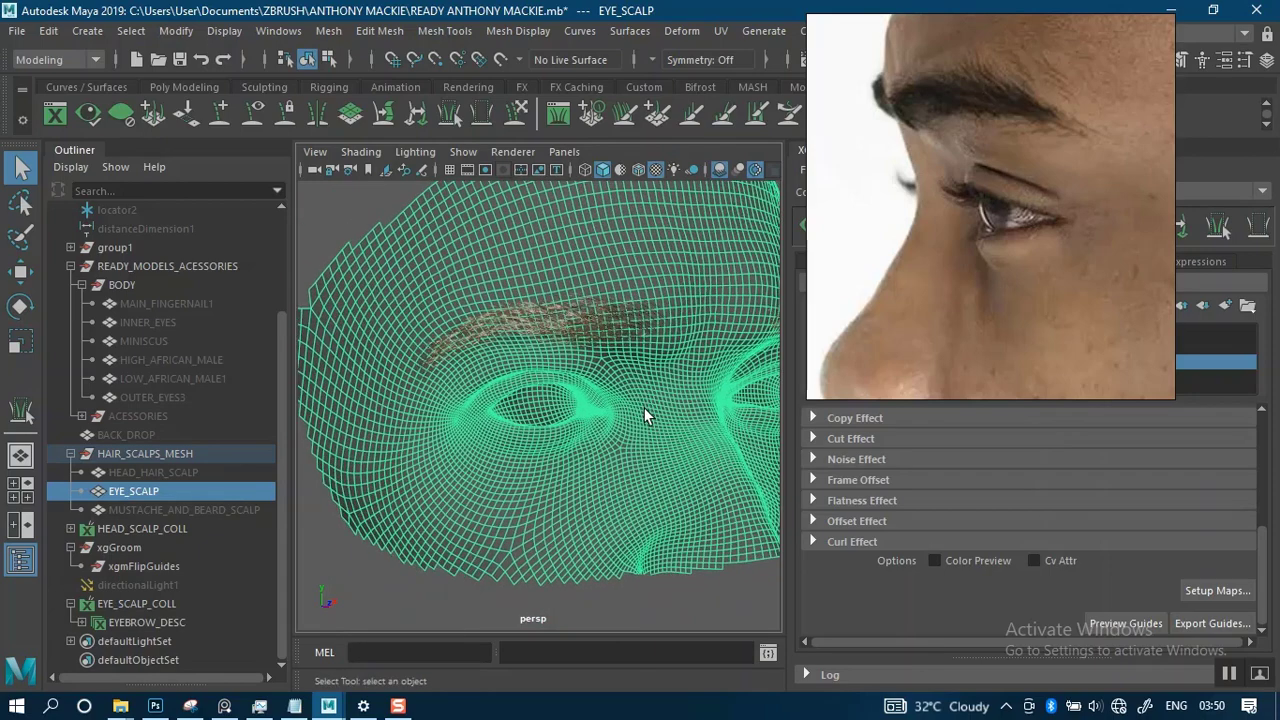
left_click_drag(644, 407, 591, 384, "alt")
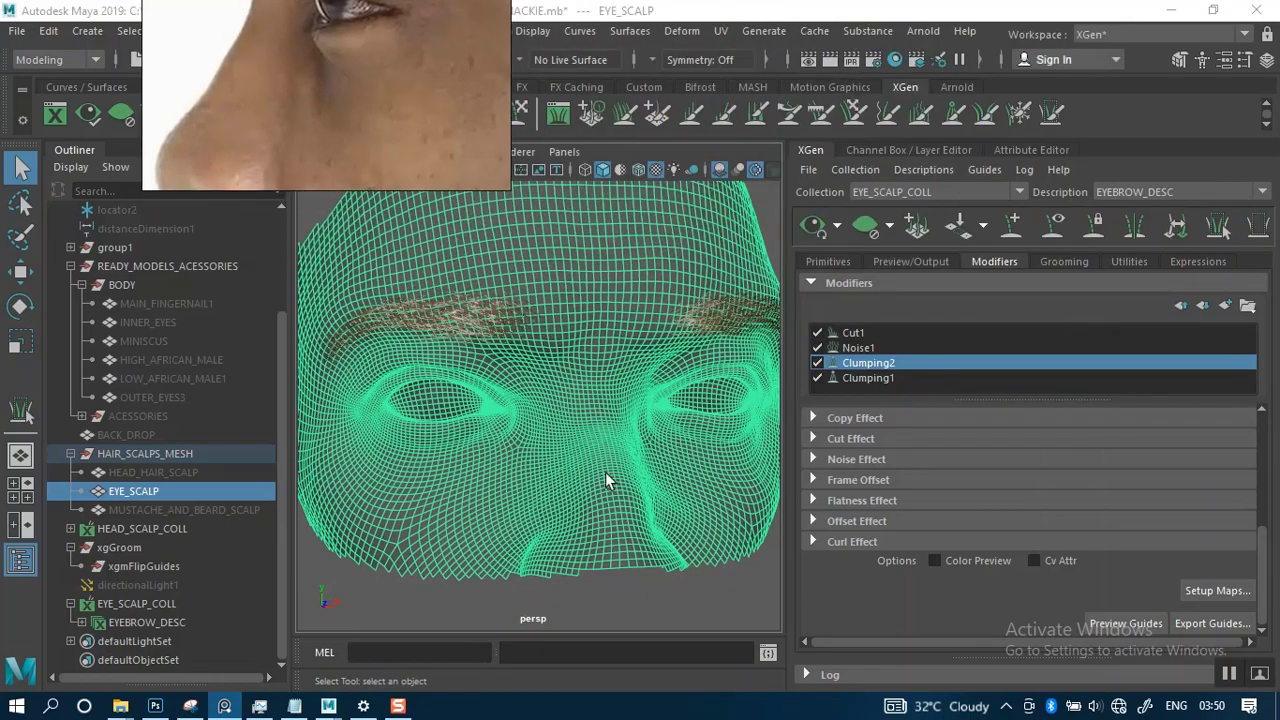
scroll(574, 417, "down", 5)
left_click_drag(574, 417, 651, 400, "alt")
right_click_drag(658, 412, 669, 435, "alt")
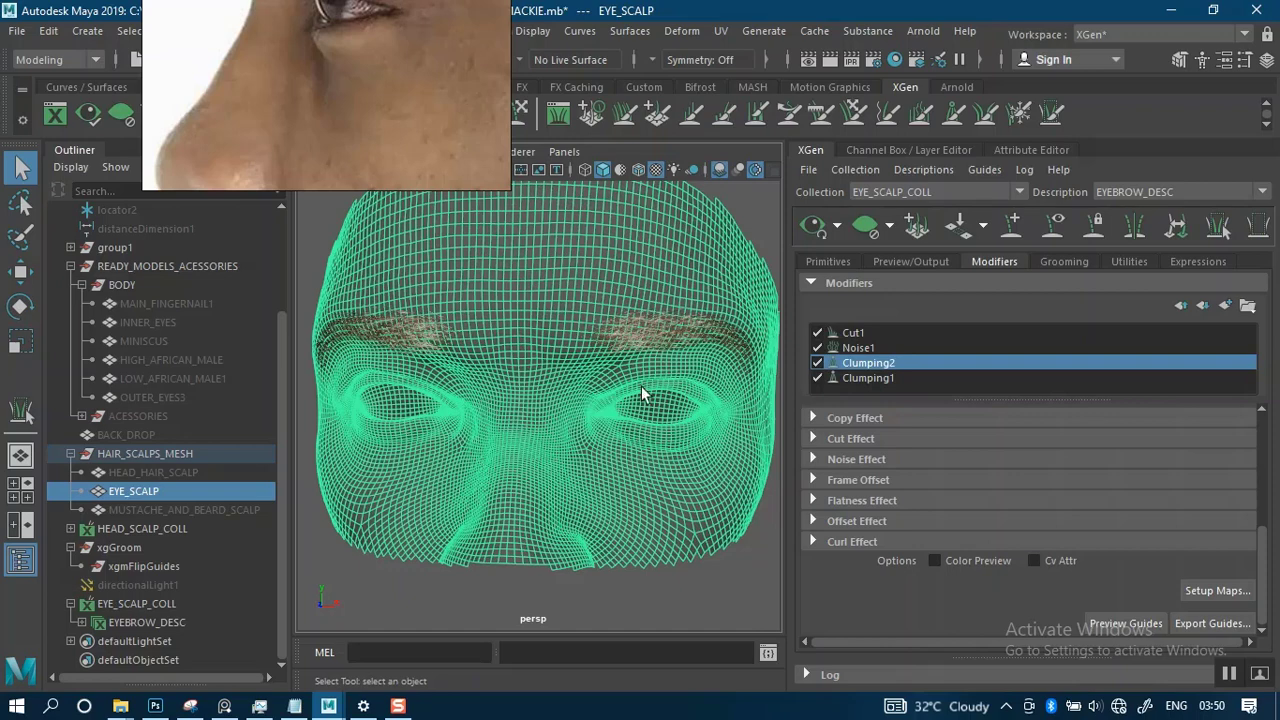
left_click(823, 262)
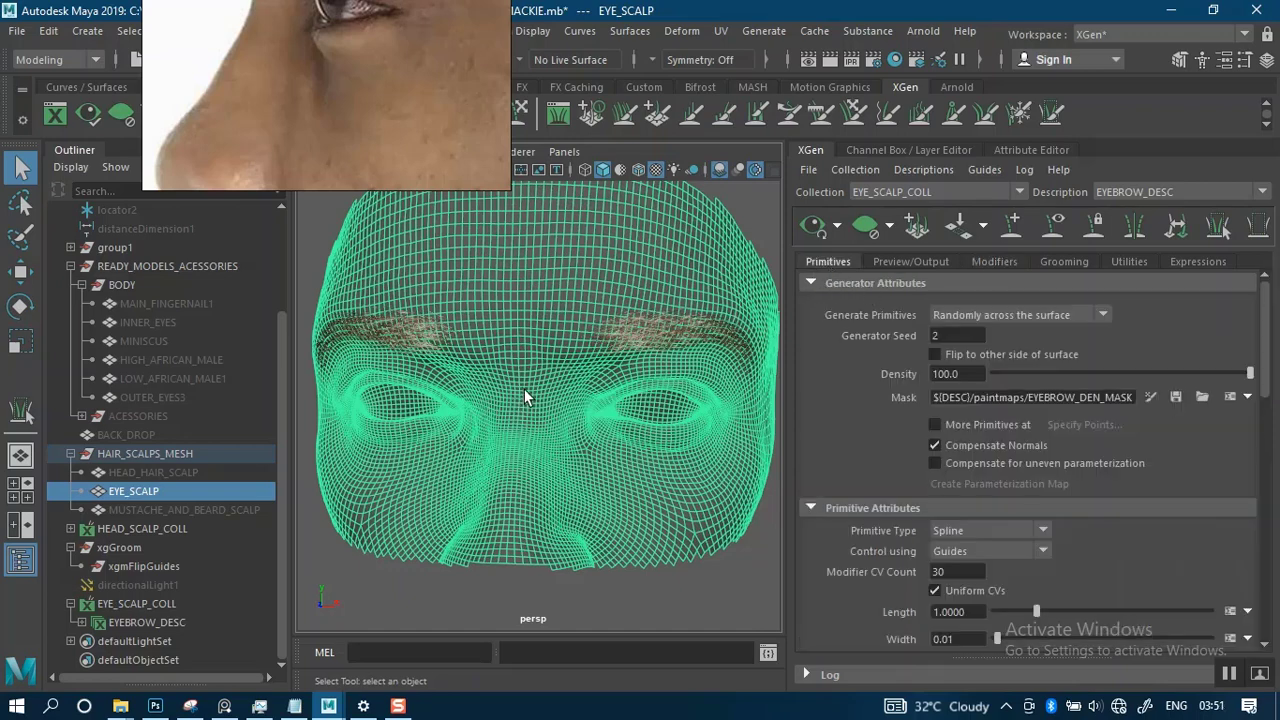
left_click(921, 171)
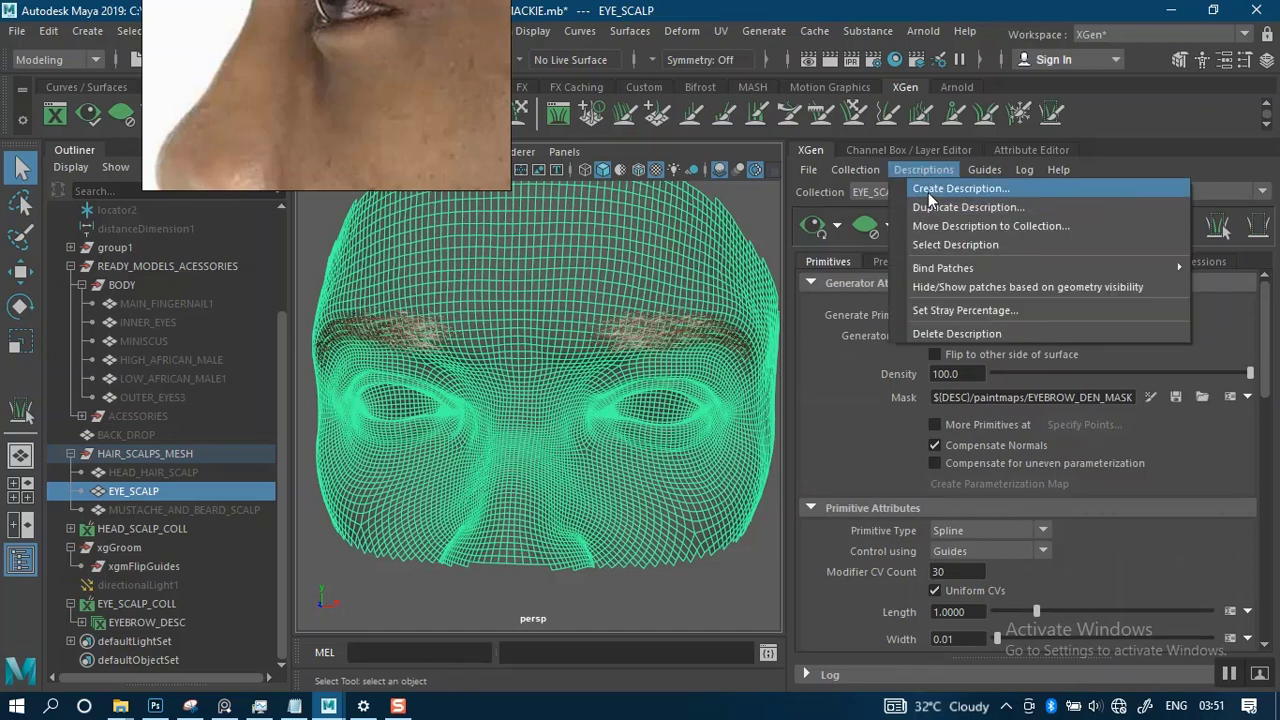
left_click(931, 189)
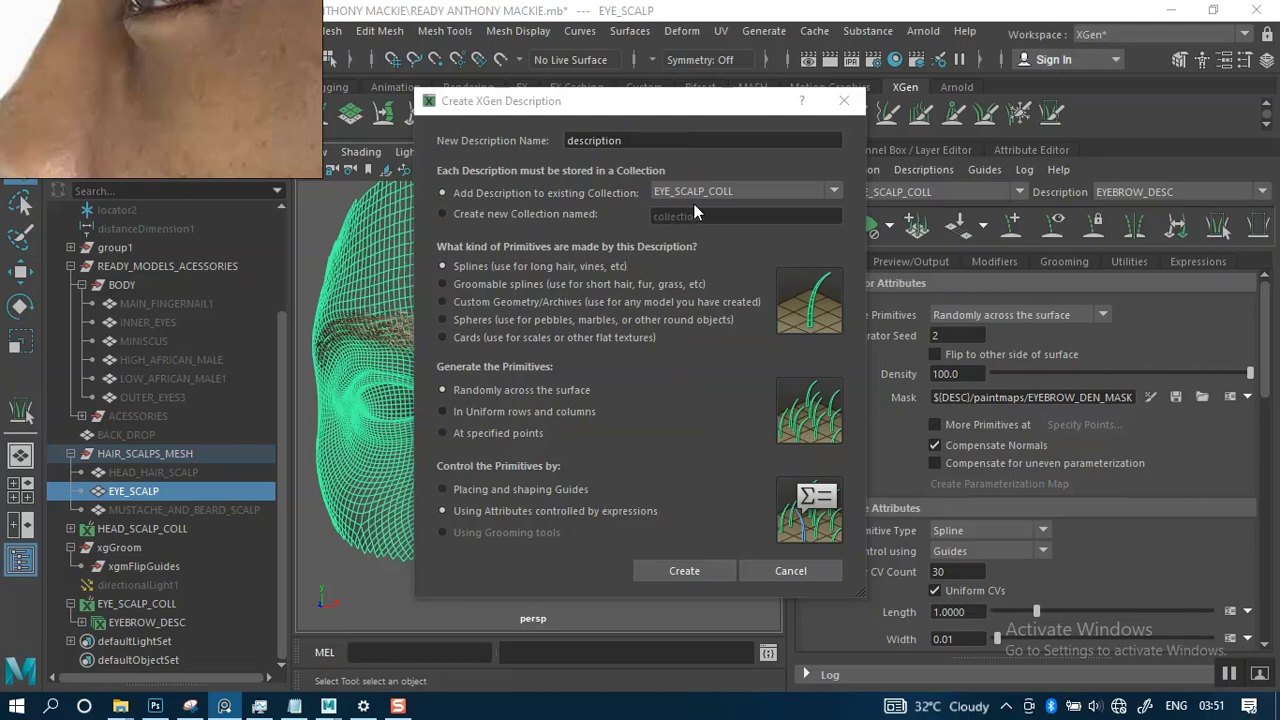
left_click(441, 490)
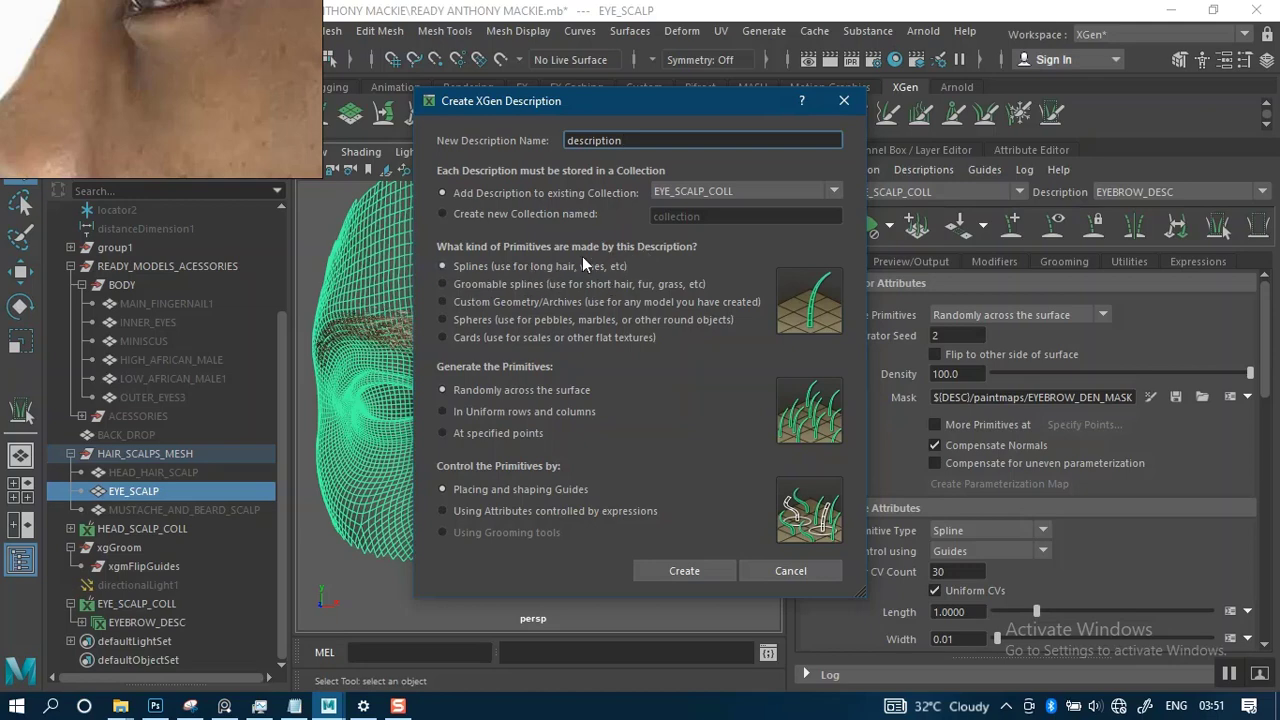
left_click_drag(638, 140, 540, 150)
type("EYELASHES_DESC")
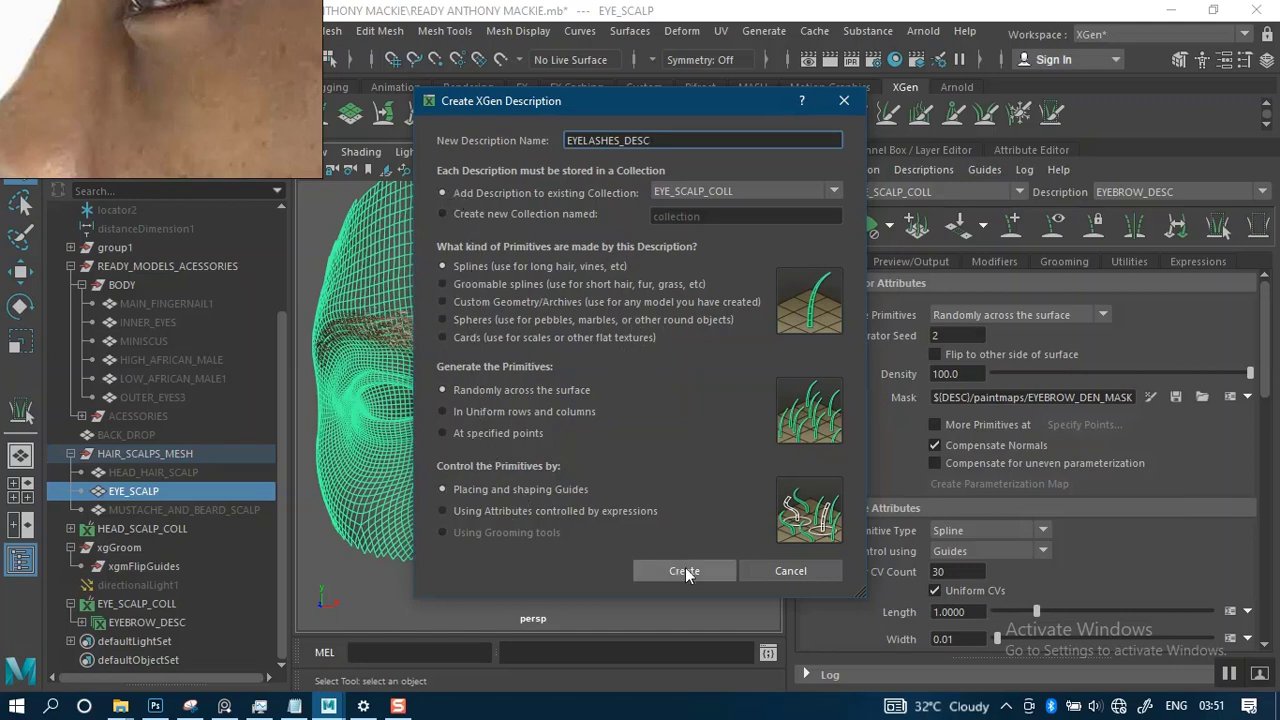
key("Return")
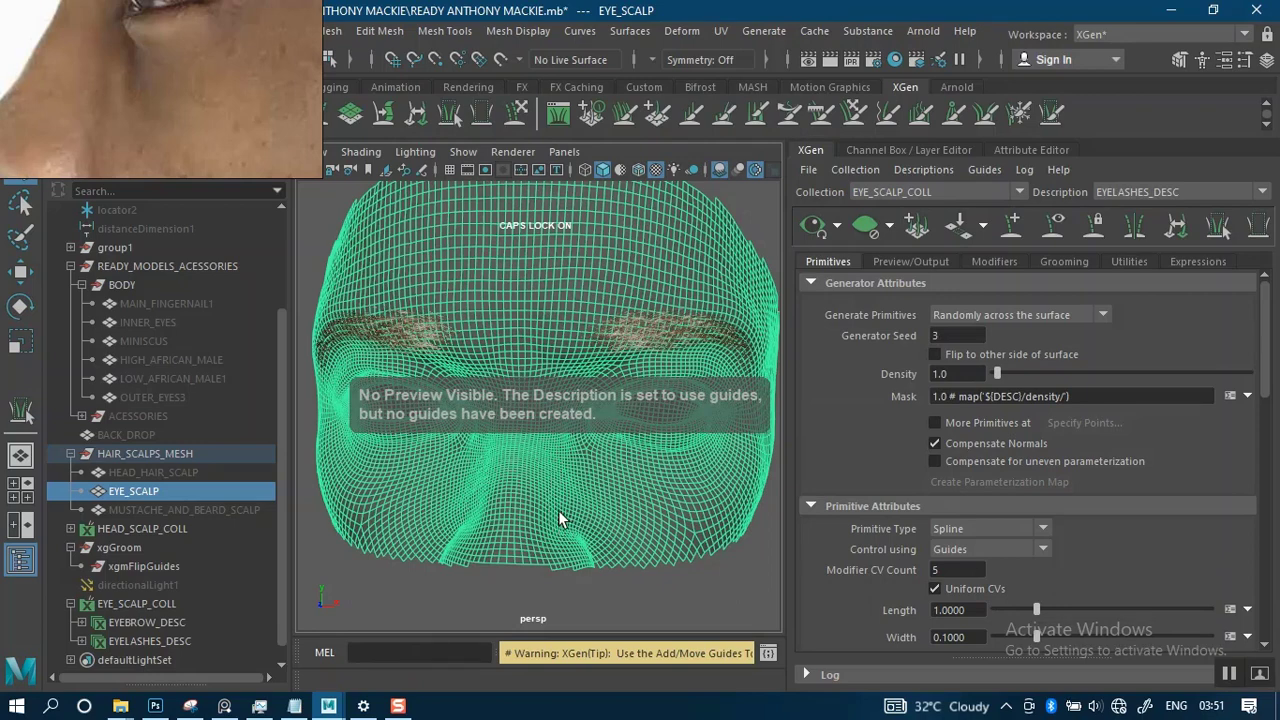
Deselect the eye scalp mesh and save the scene.
scroll(560, 520, "down", 3)
left_click(716, 225)
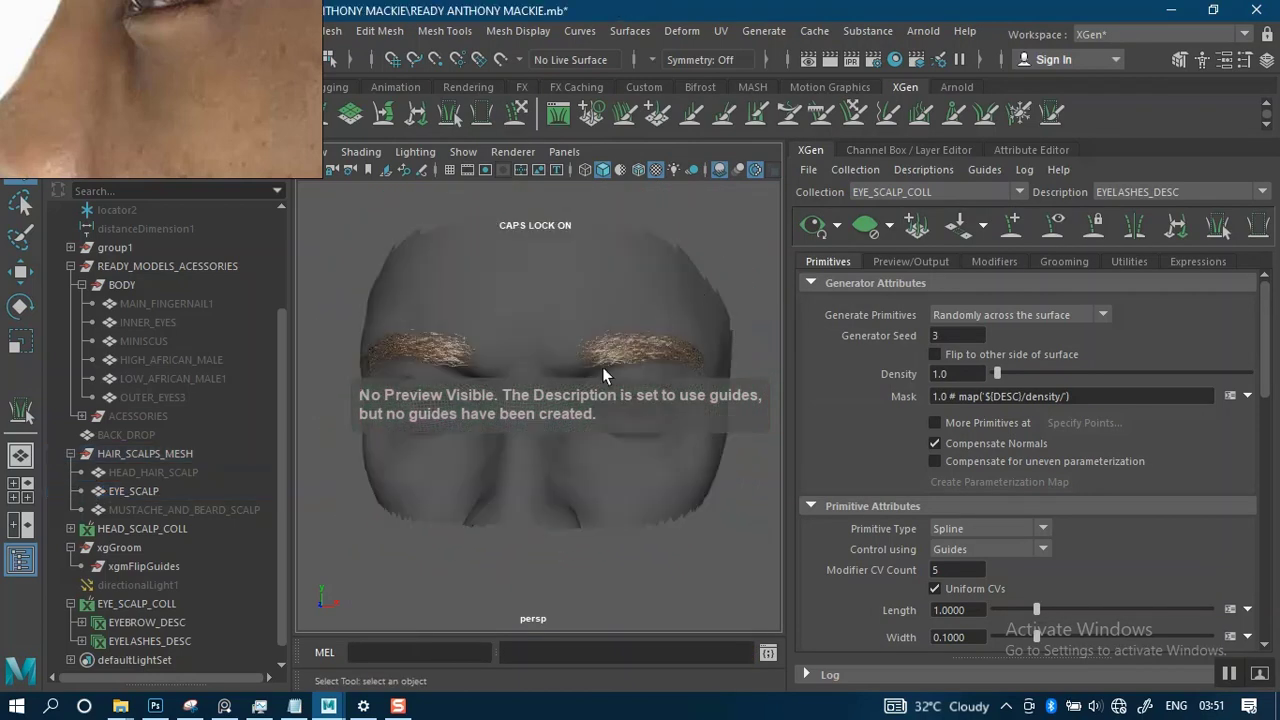
left_click(571, 435)
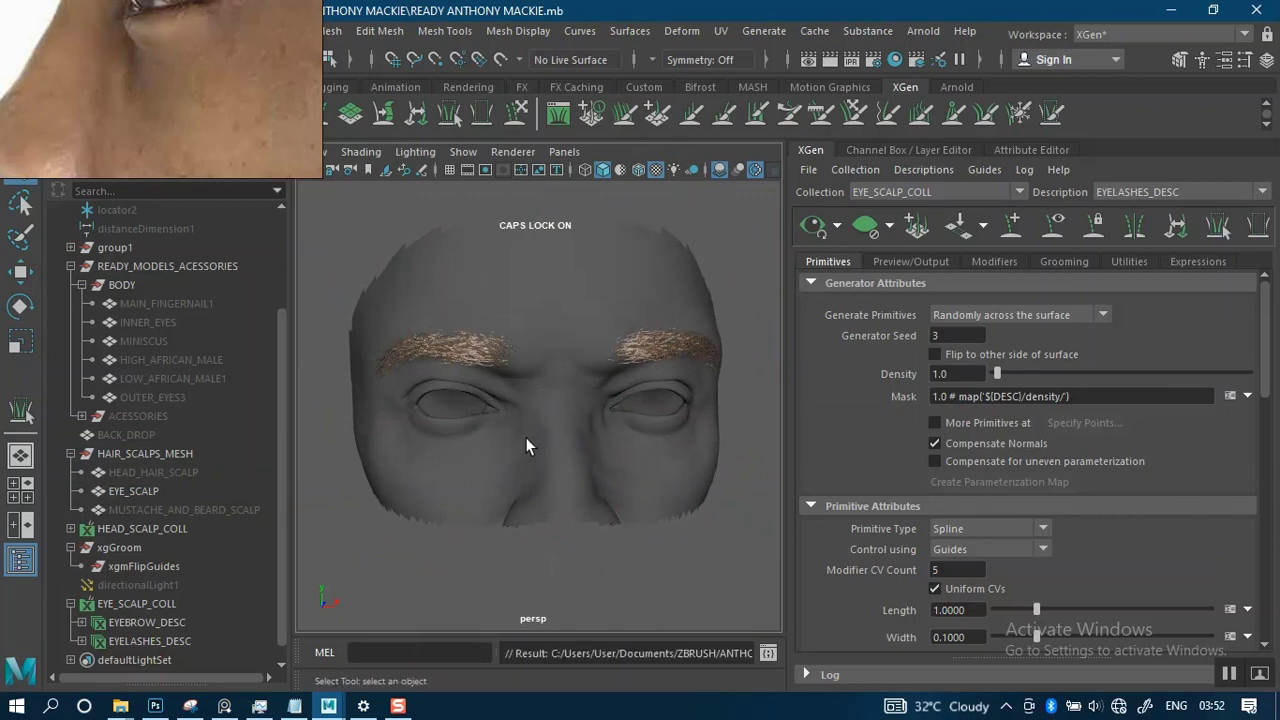
Set the width of EYELASHES_DESC to 0.0100, copying the value from the wecht.txt notes in Notepad.
right_click_drag(528, 443, 515, 553, "alt")
middle_click_drag(529, 535, 547, 445, "alt")
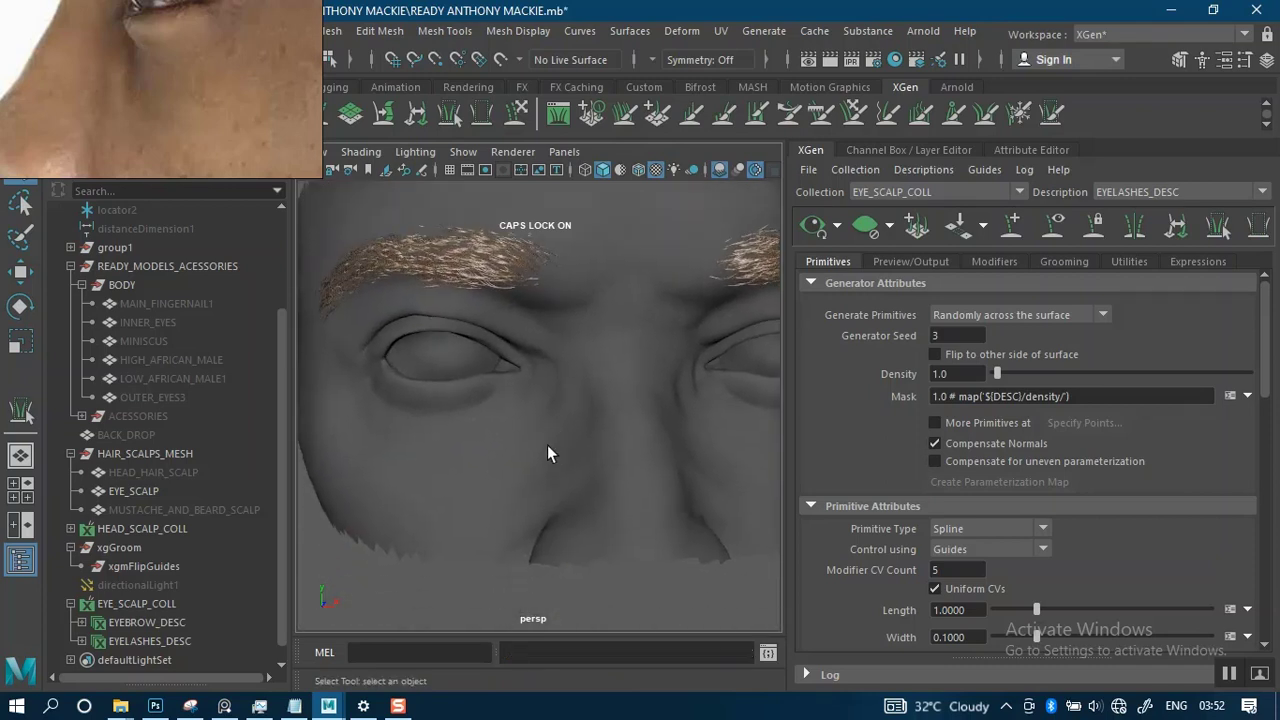
left_click_drag(512, 488, 611, 438, "alt")
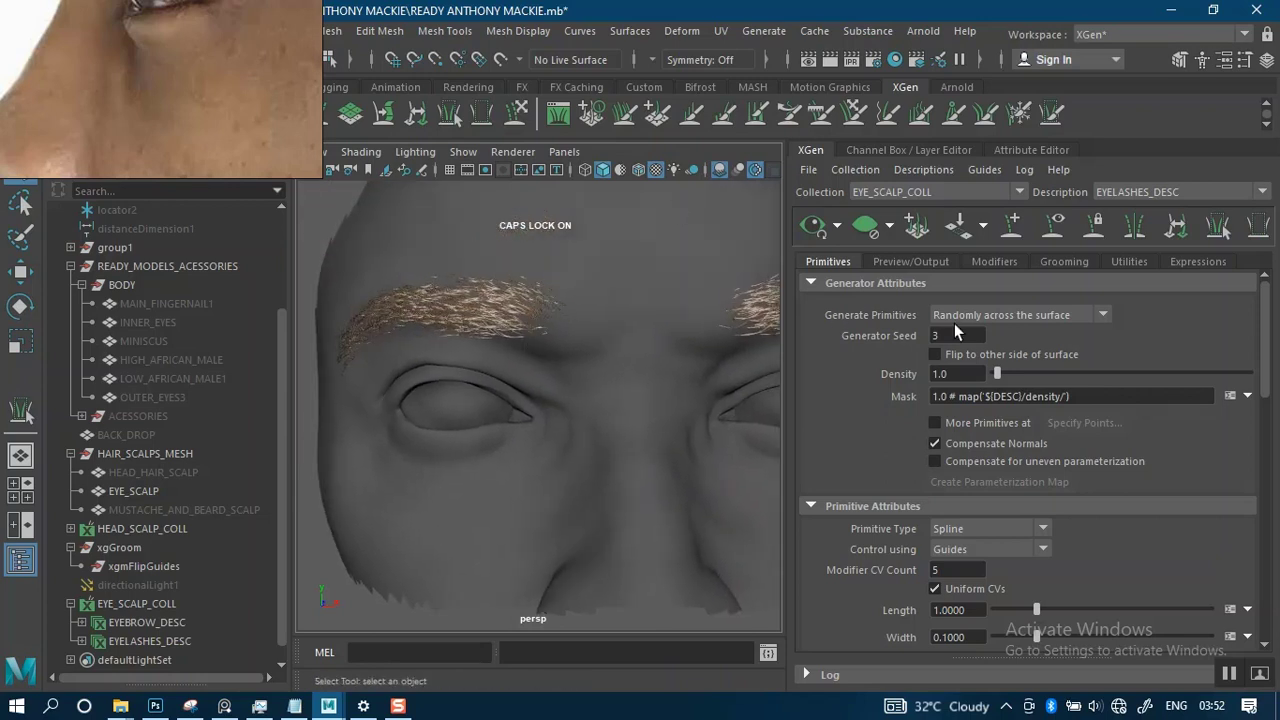
left_click_drag(1268, 384, 1268, 452)
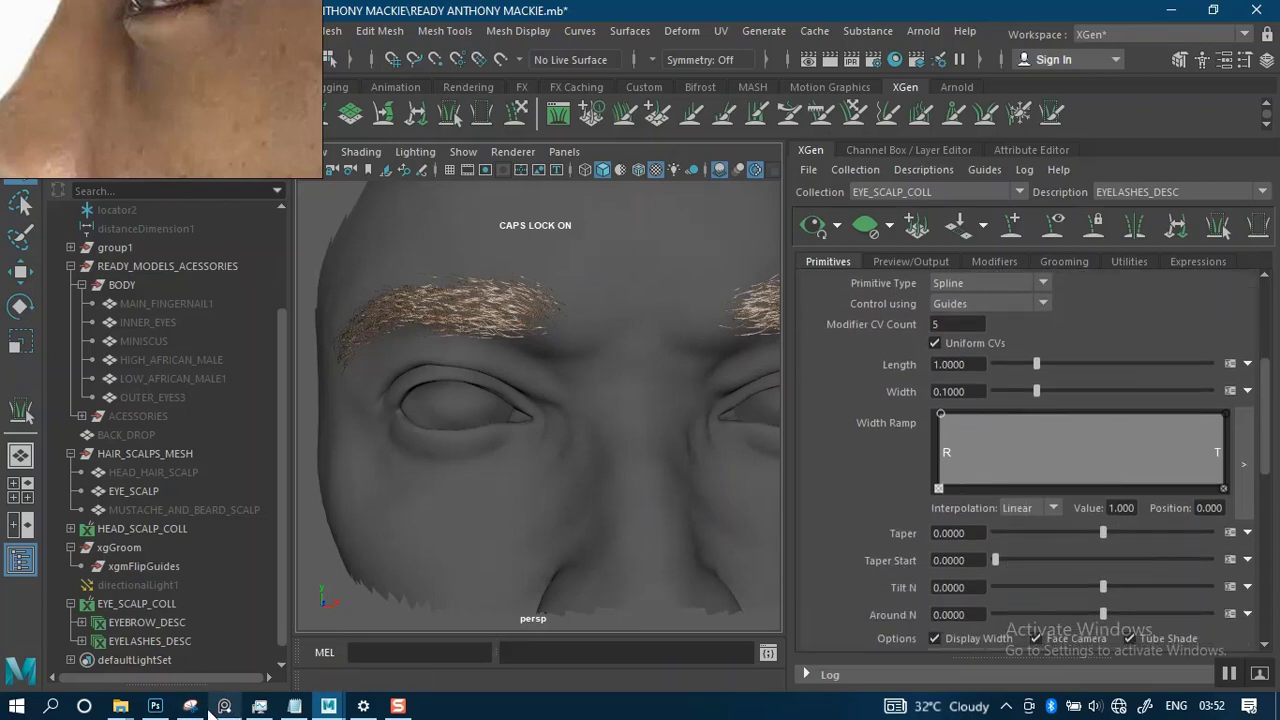
mouse_move(198, 708)
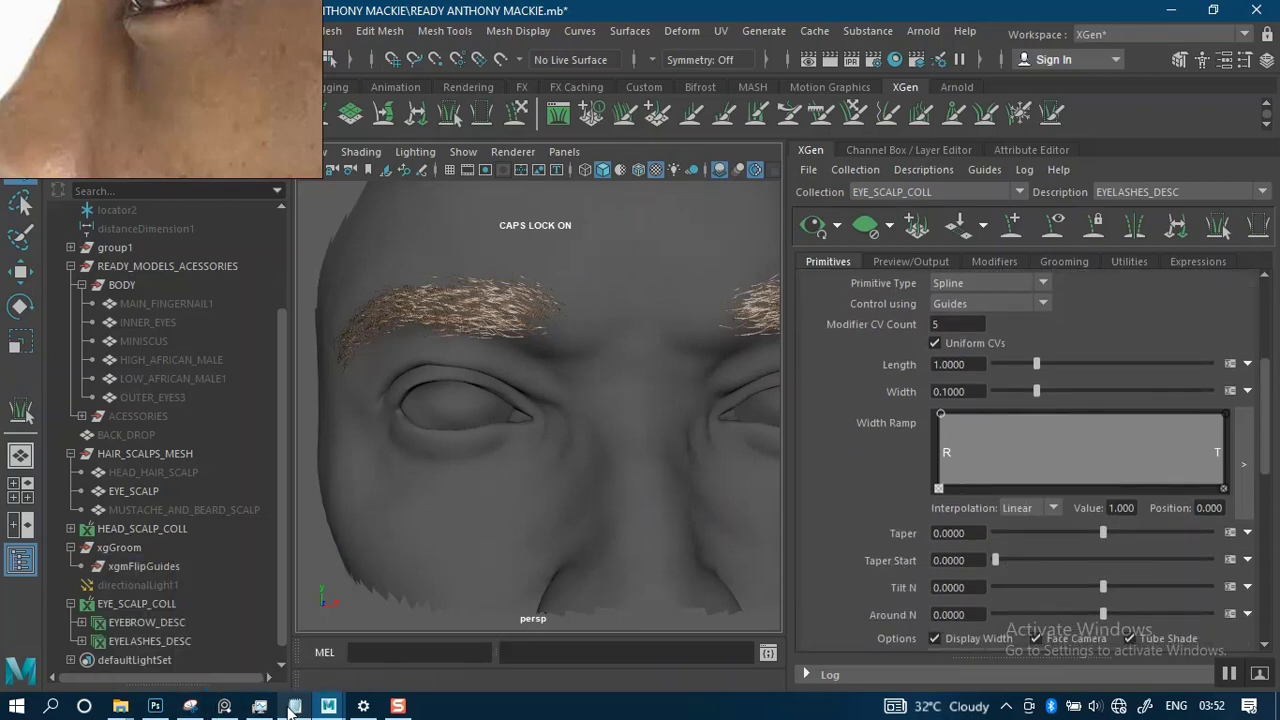
left_click(288, 655)
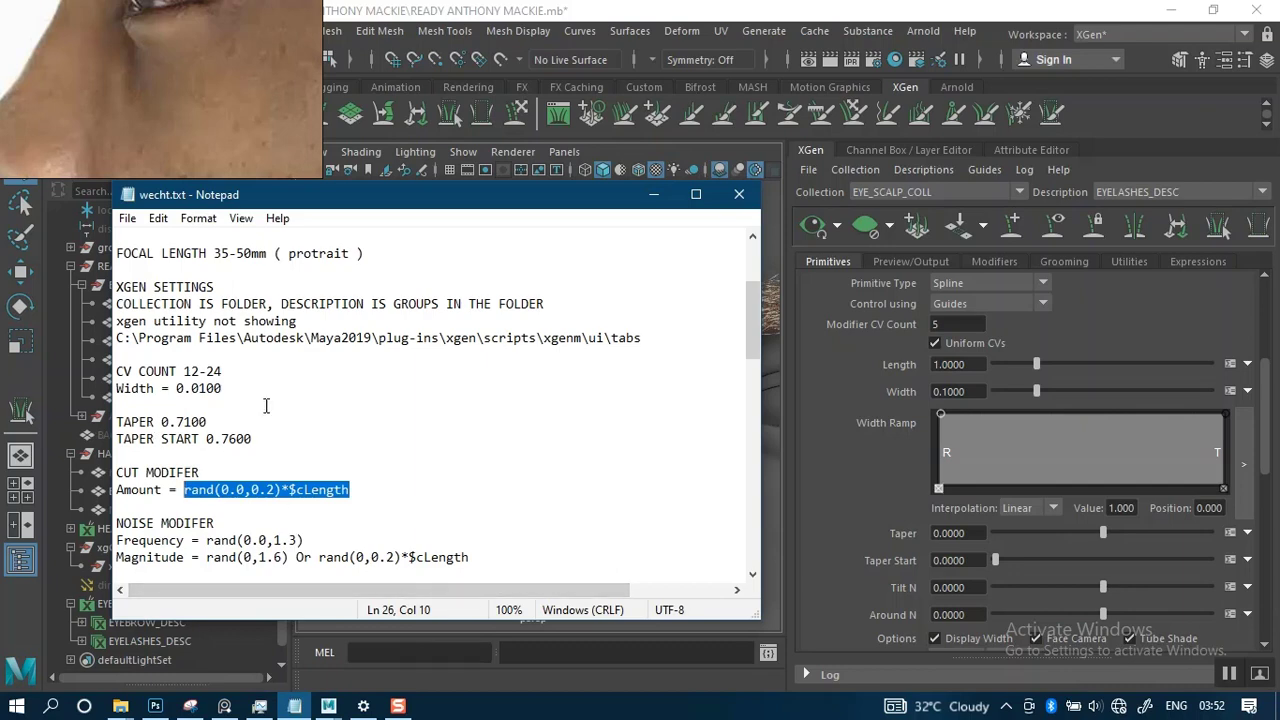
left_click_drag(240, 387, 178, 393)
key("ctrl+c")
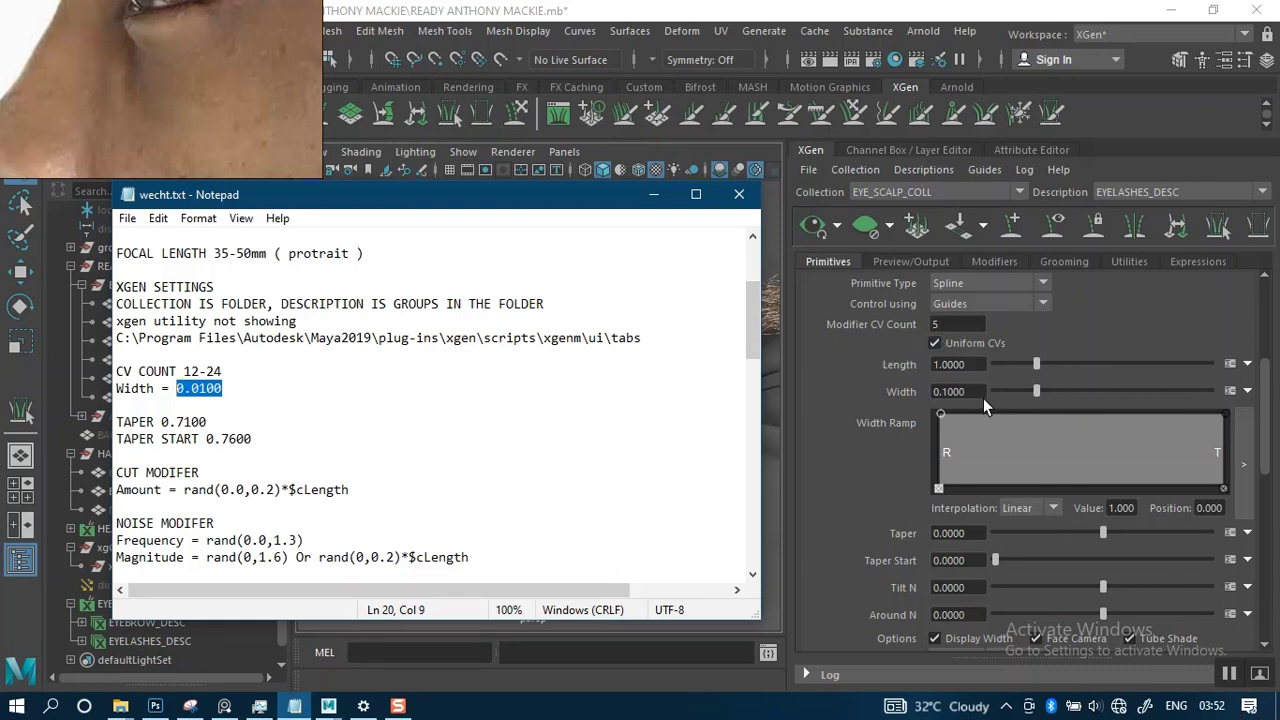
left_click(950, 391)
key("ctrl+v")
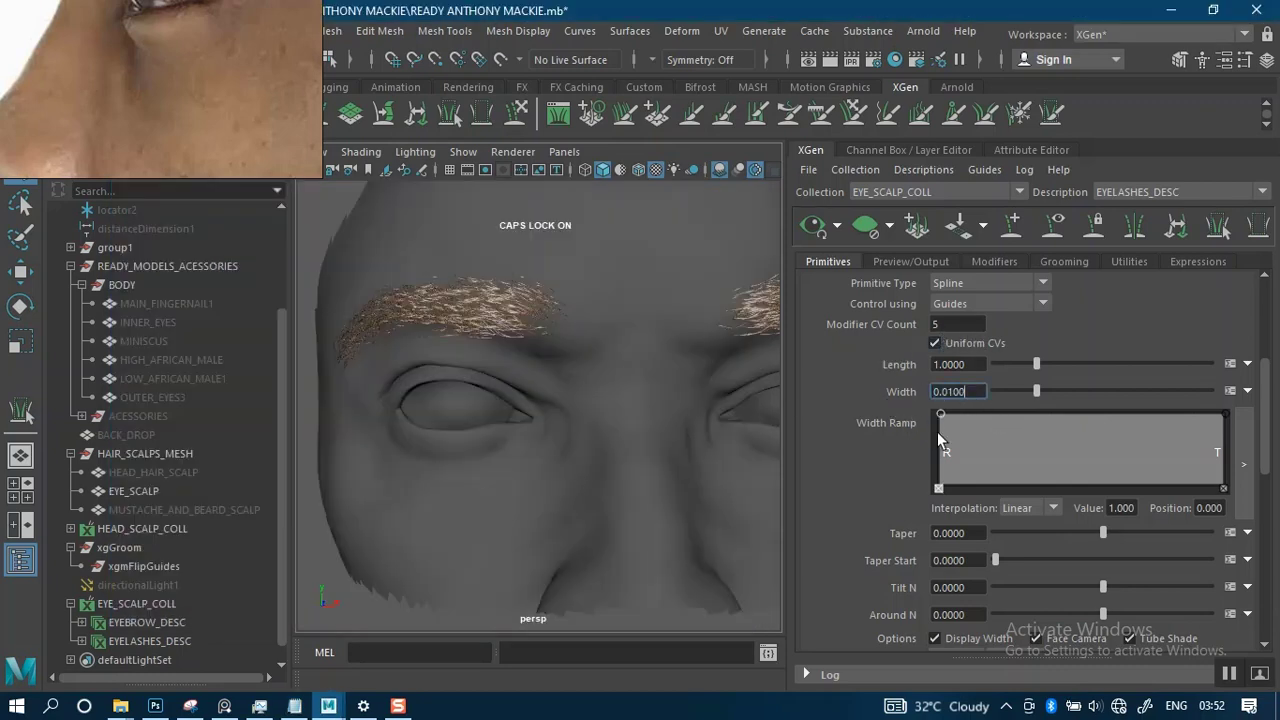
key("Return")
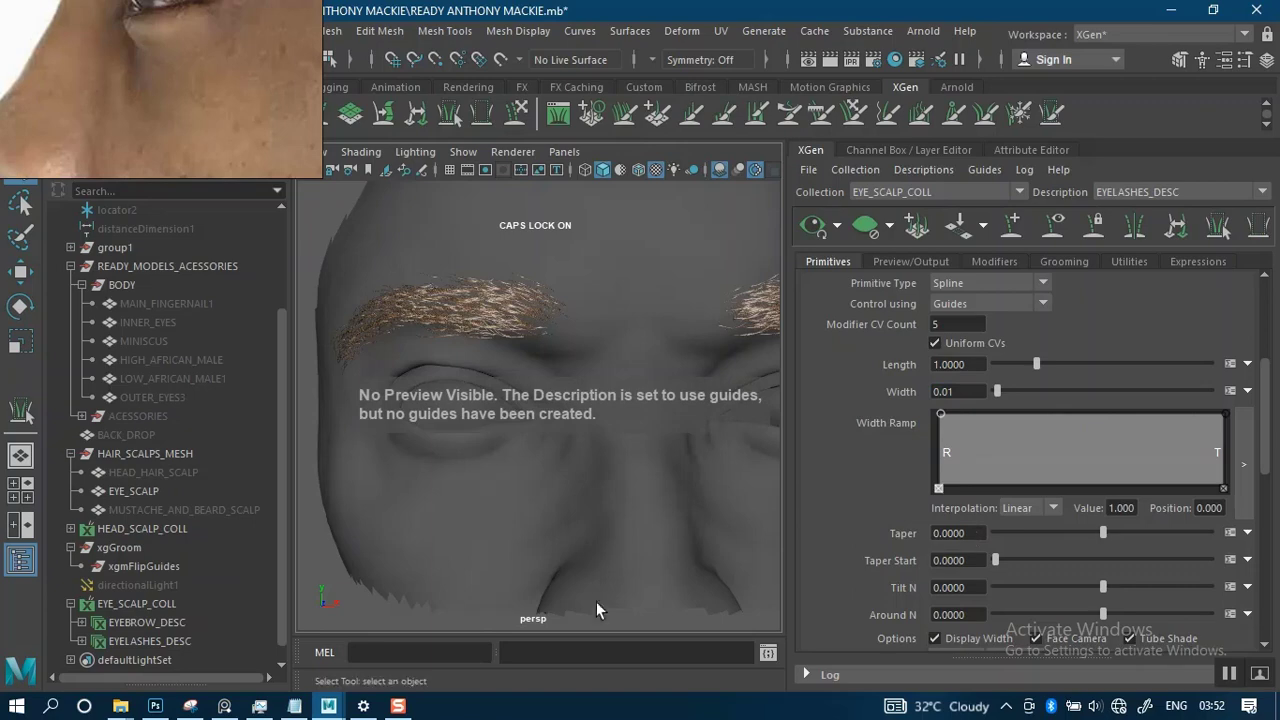
Set the taper of EYELASHES_DESC to 0.7100, copying the value from the wecht.txt notes in Notepad.
mouse_move(294, 706)
left_click(258, 652)
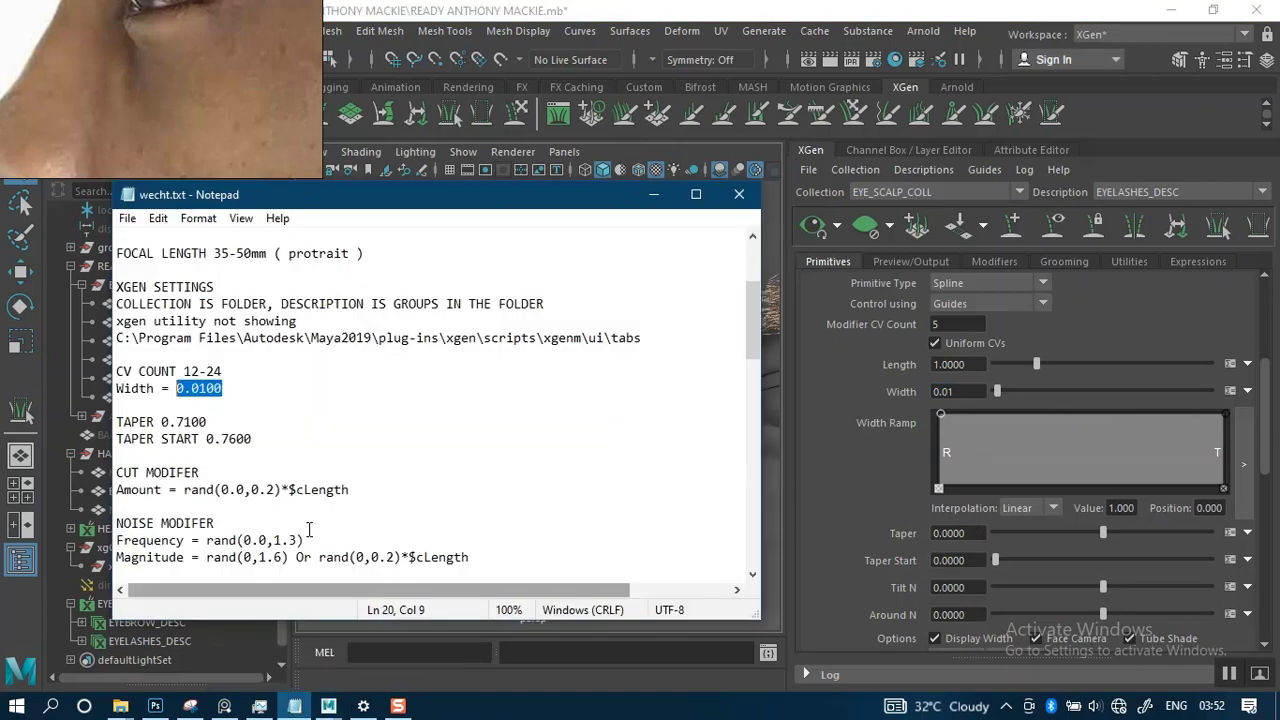
left_click_drag(208, 422, 163, 427)
key("ctrl+c")
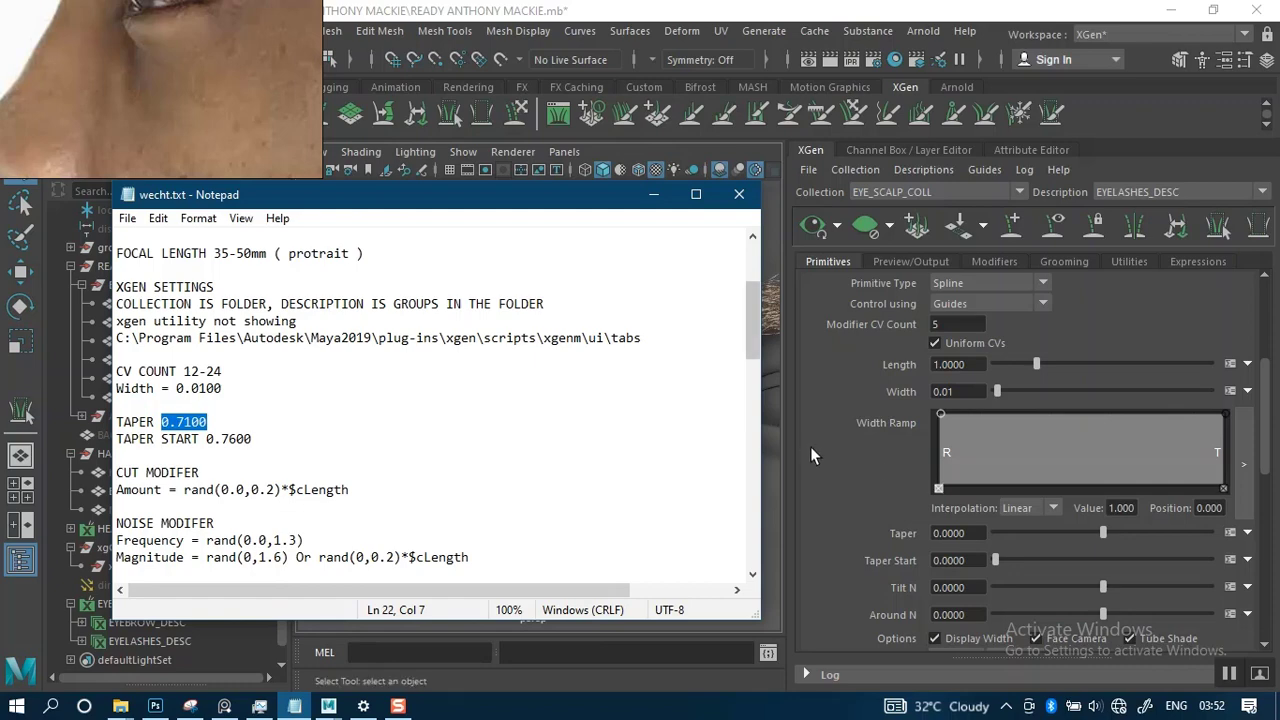
left_click_drag(975, 535, 876, 544)
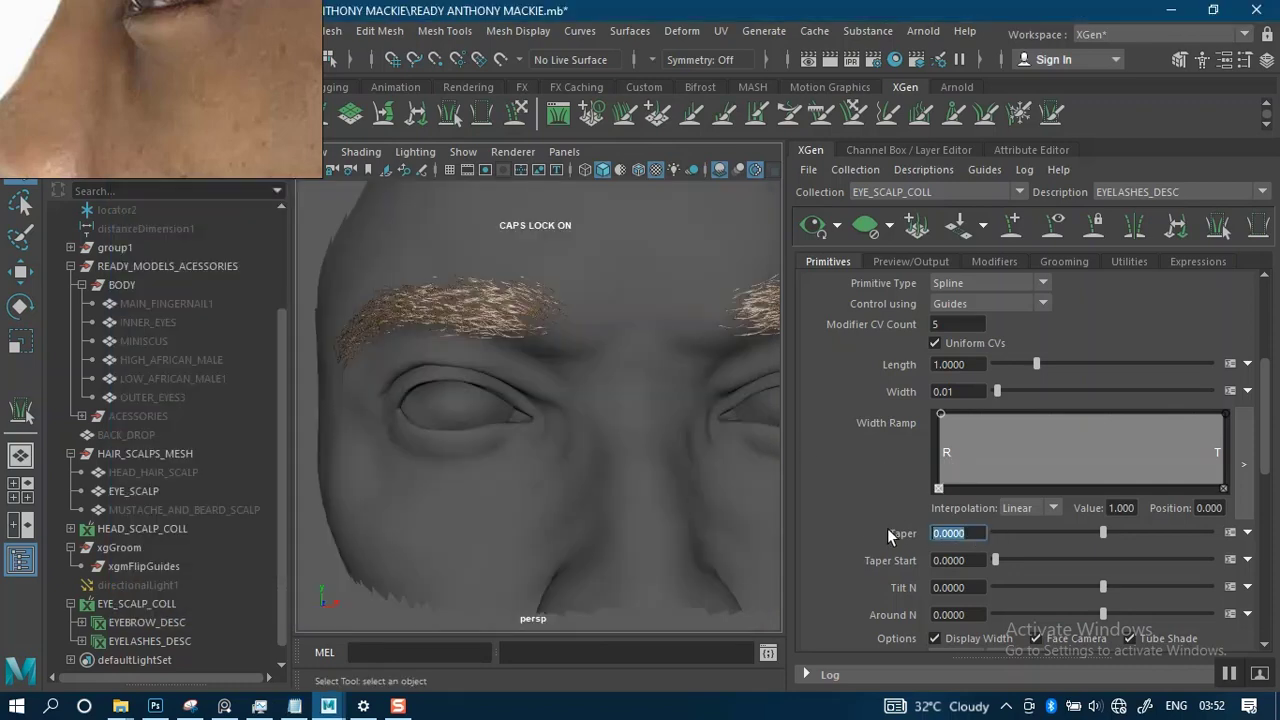
key("ctrl+v")
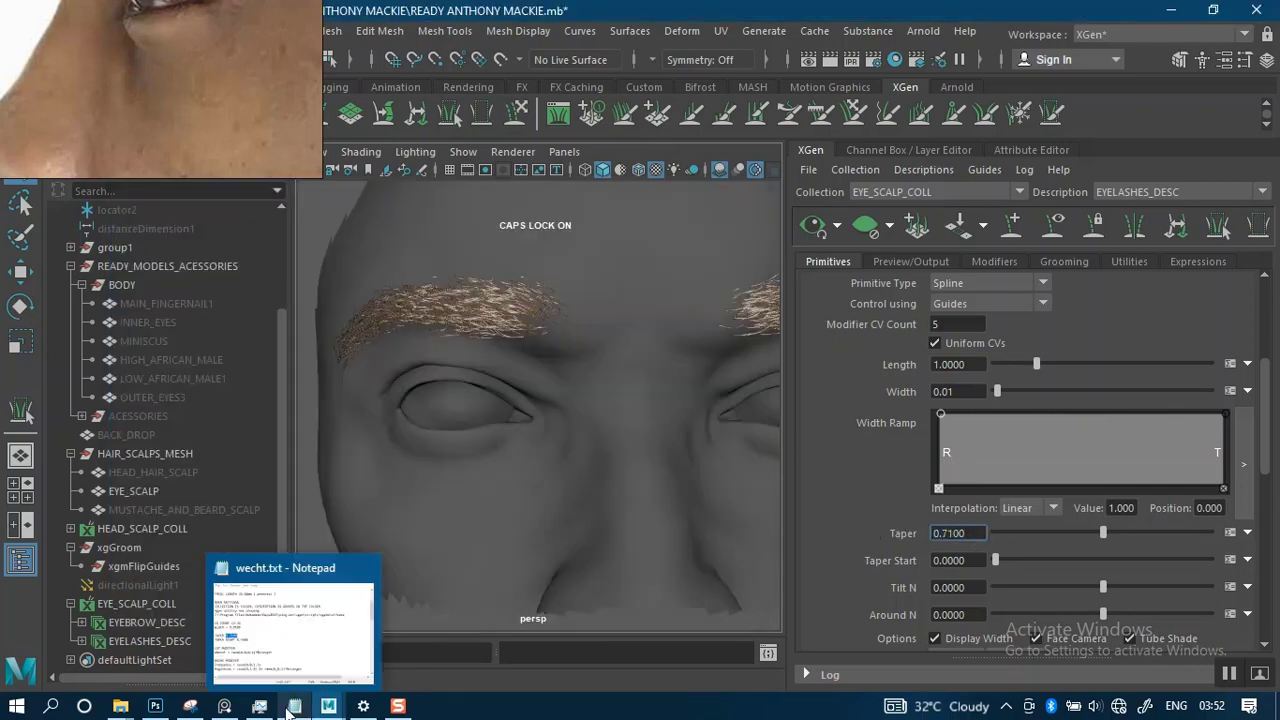
Set the taper start of EYELASHES_DESC to 0.7600, copying the value from the wecht.txt notes in Notepad.
left_click(294, 706)
left_click_drag(256, 439, 207, 439)
key("ctrl+c")
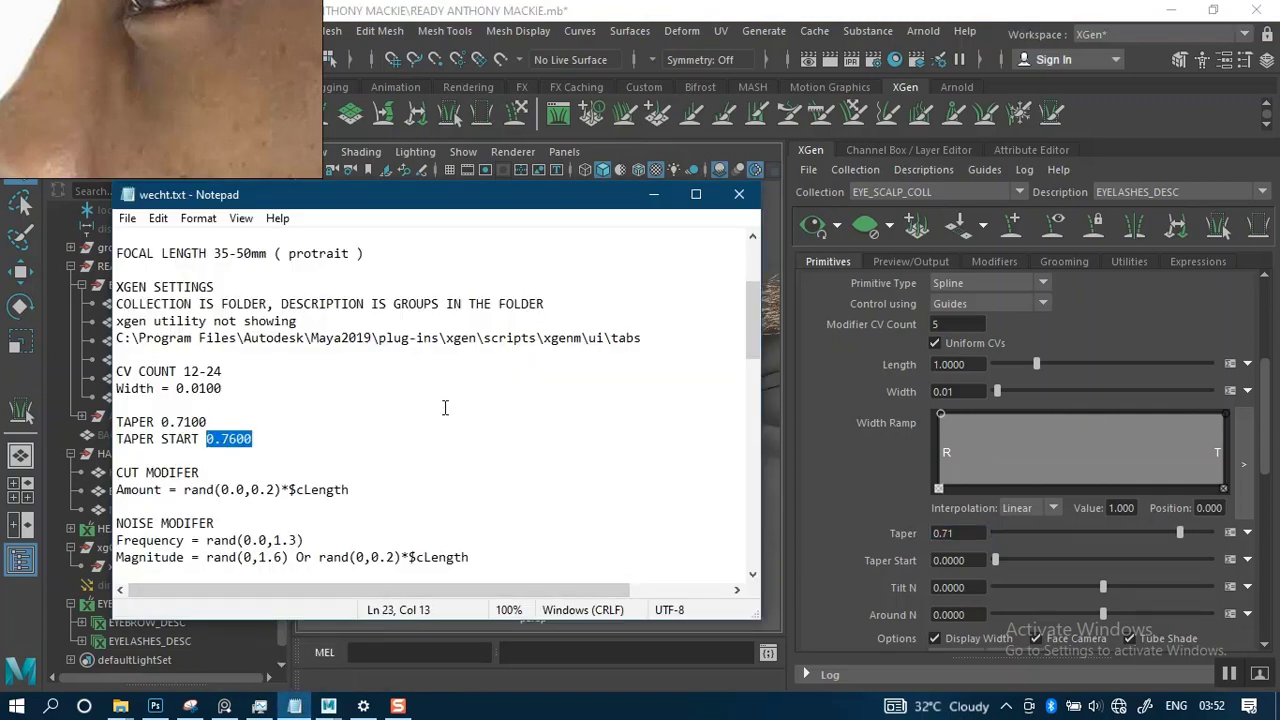
left_click(960, 560)
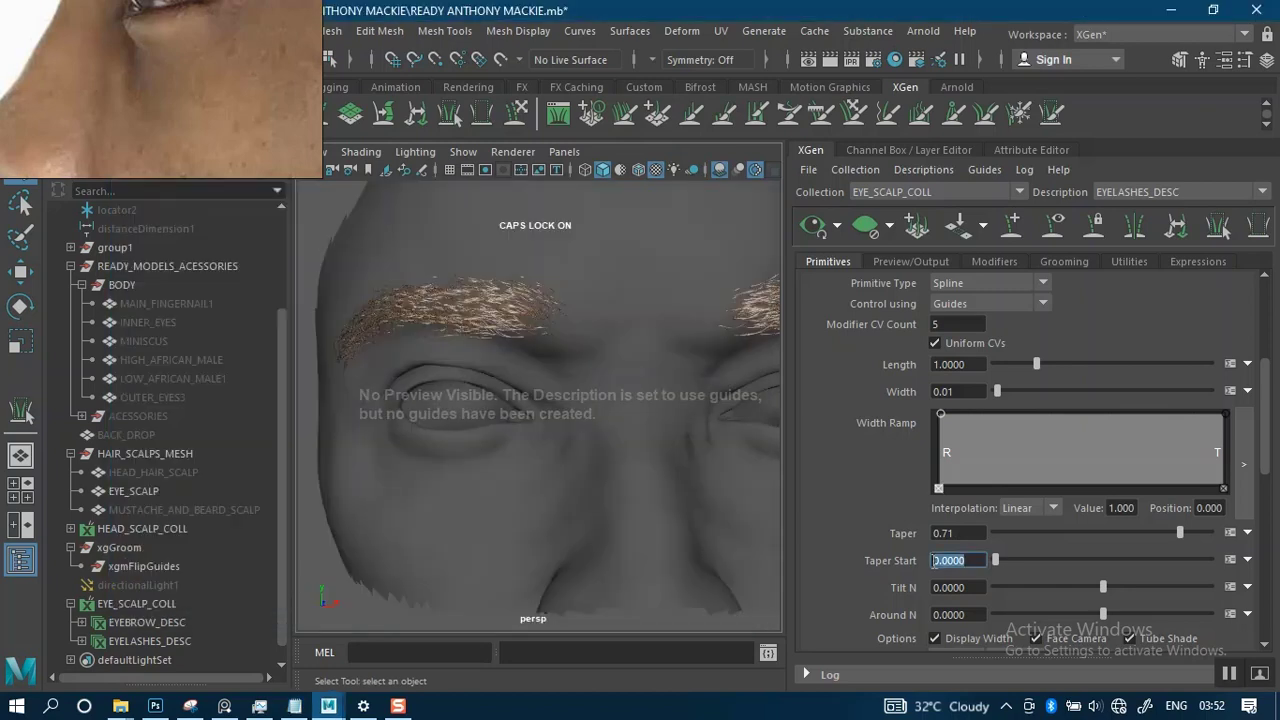
key("ctrl+v")
key("Return")
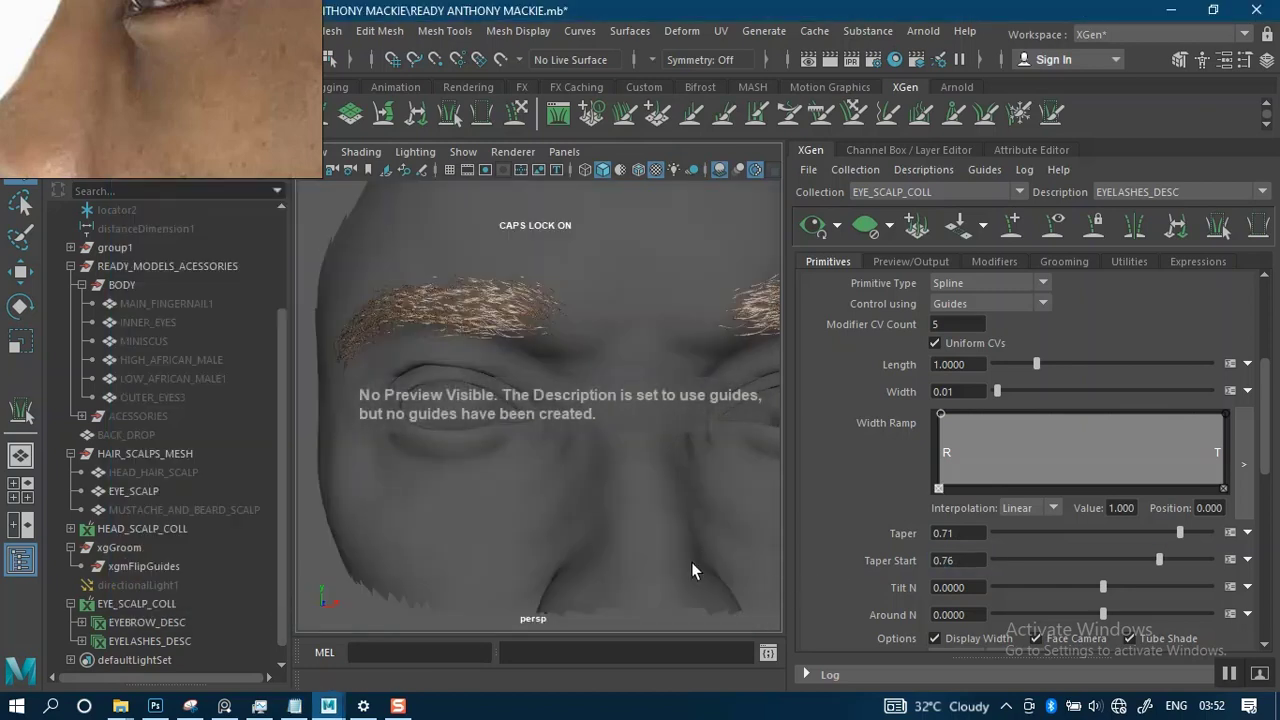
Examine both eyelids of the eye scalp mesh from several angles, ending close on the character's left eye.
left_click_drag(531, 494, 542, 453, "alt")
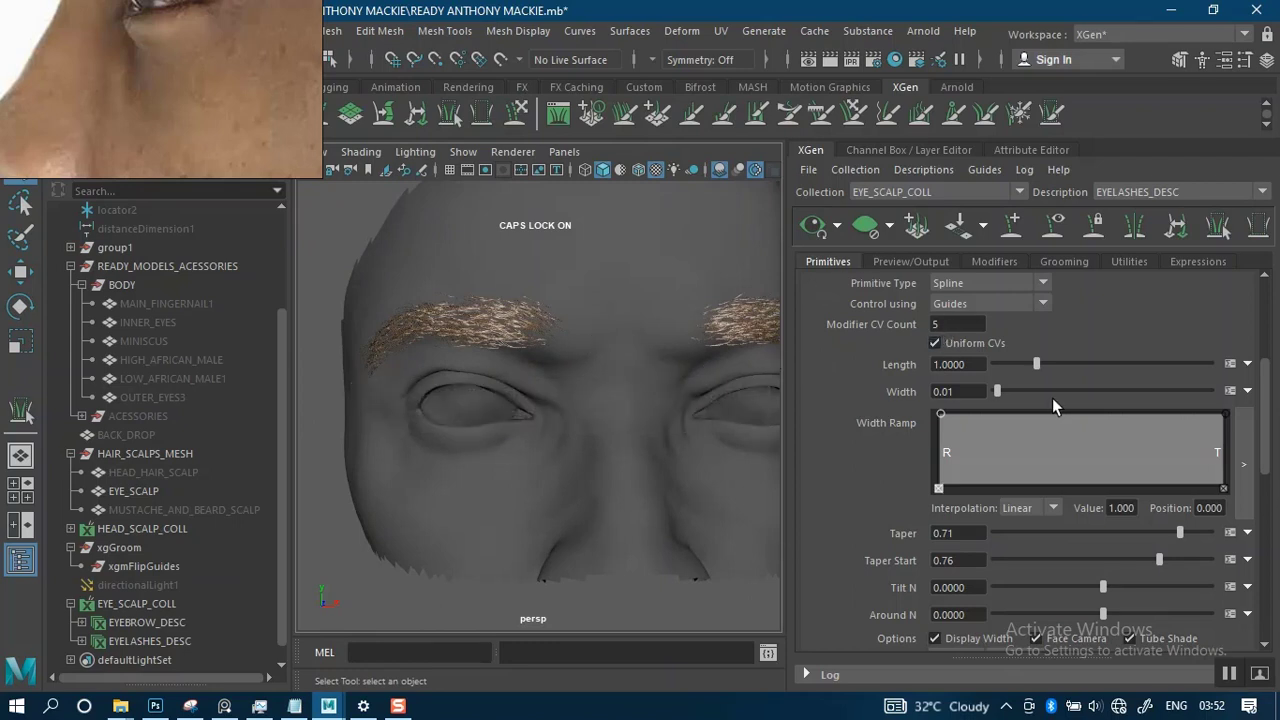
scroll(488, 451, "up", 10)
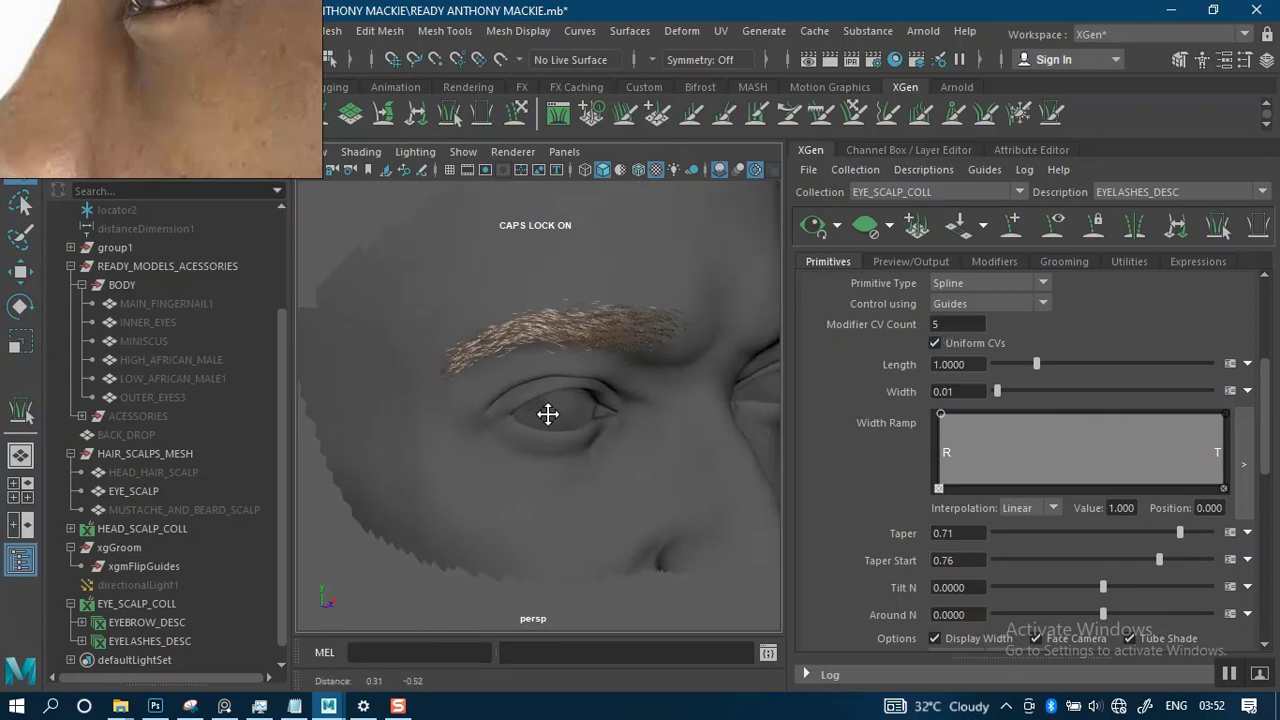
left_click_drag(582, 466, 558, 411, "alt")
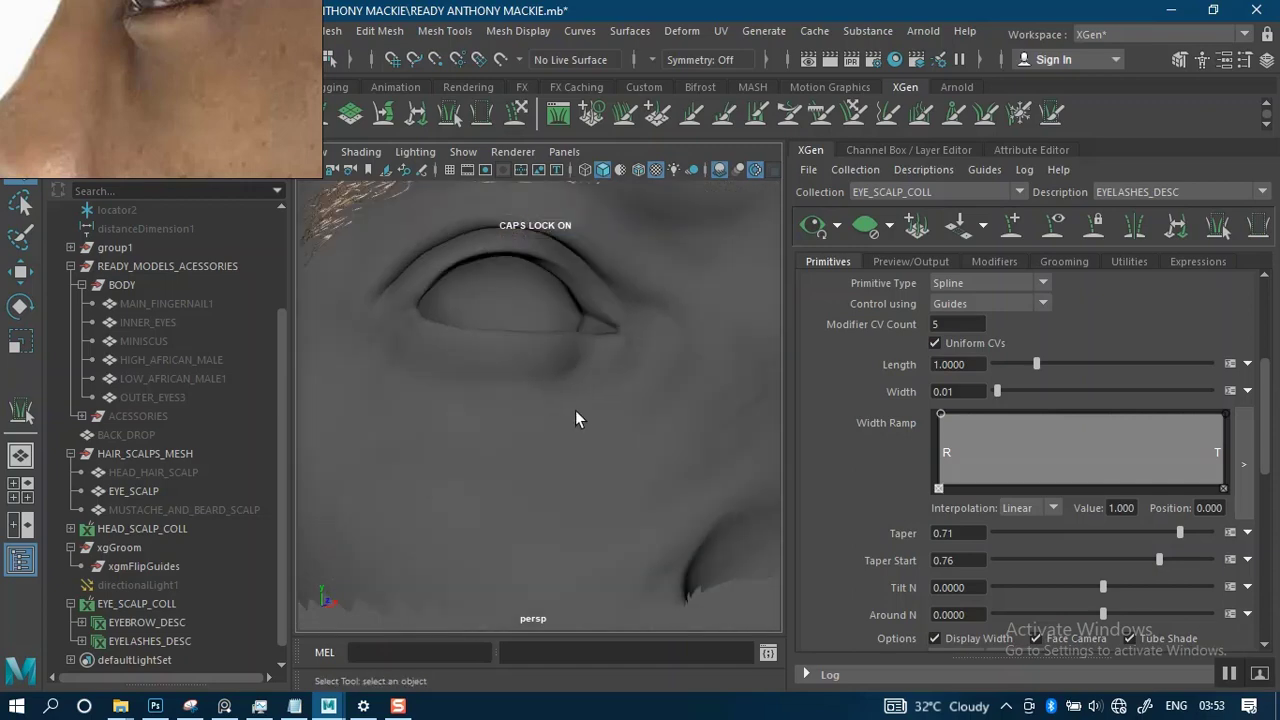
middle_click_drag(575, 410, 587, 473, "alt")
scroll(569, 418, "down", 3)
left_click_drag(619, 427, 476, 414, "alt")
scroll(569, 390, "up", 5)
left_click_drag(573, 496, 595, 513, "alt")
scroll(571, 429, "down", 3)
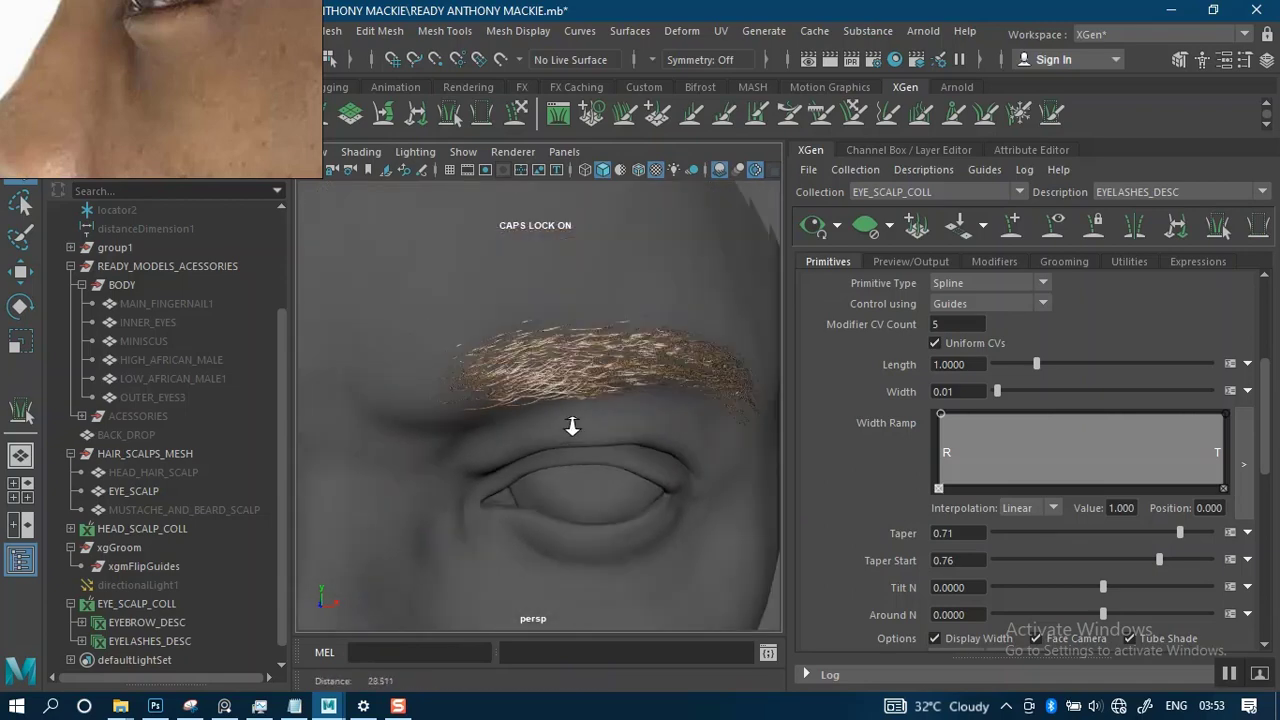
left_click_drag(571, 429, 531, 419, "alt")
middle_click_drag(550, 418, 634, 446, "alt")
scroll(600, 400, "down", 4)
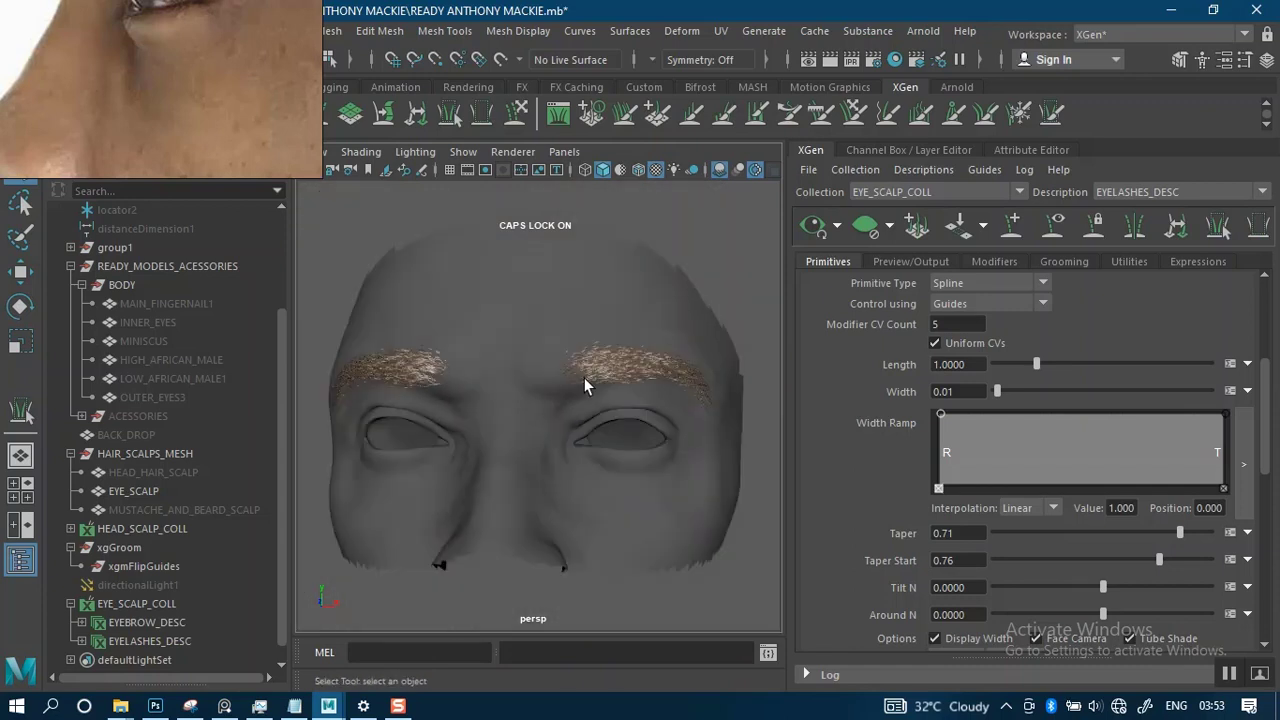
left_click_drag(545, 412, 566, 408, "alt")
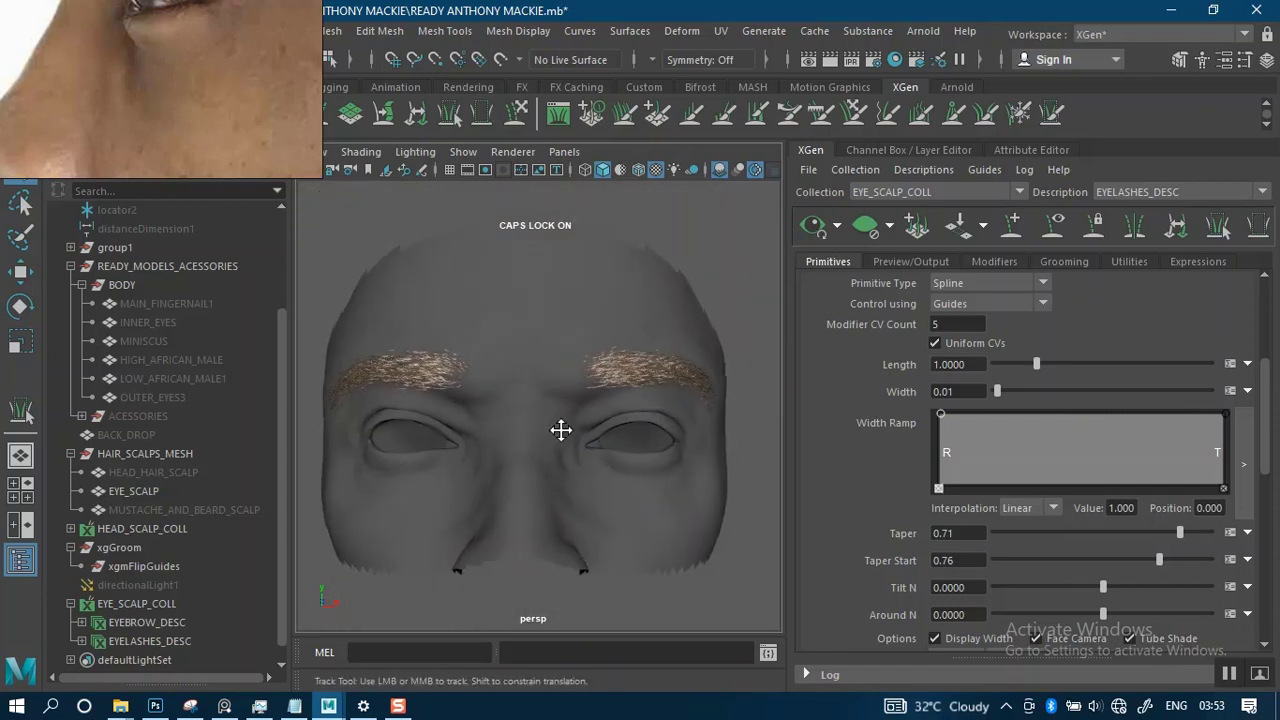
scroll(545, 470, "up", 3)
middle_click_drag(548, 476, 489, 420, "alt")
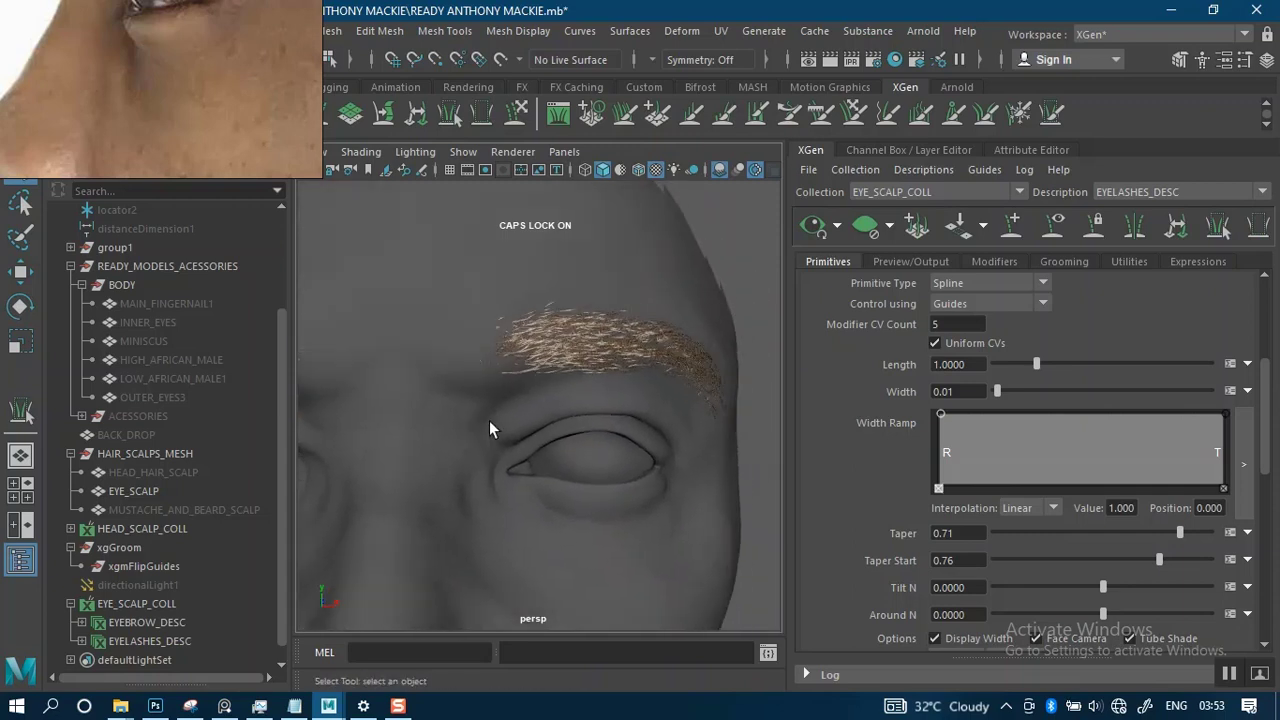
scroll(560, 460, "up", 3)
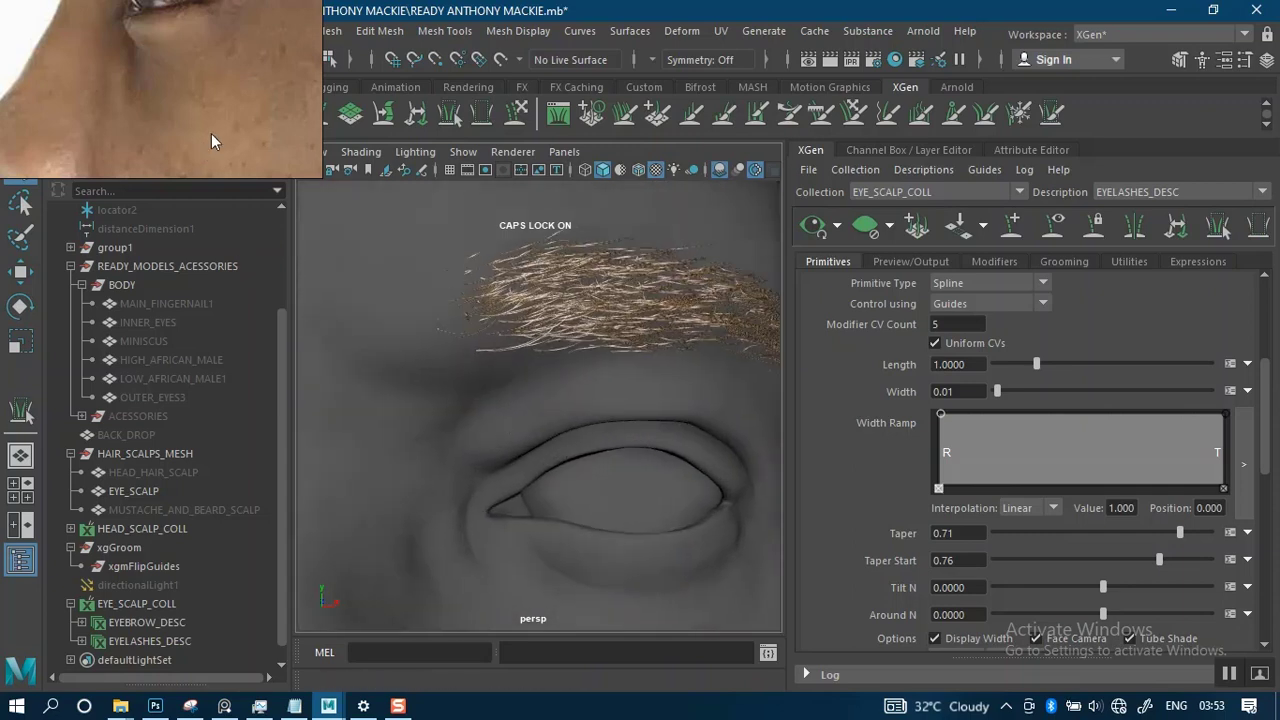
Reframe the reference photo around the eye and compare its lashes with the character's left upper eyelid.
middle_click_drag(211, 133, 192, 192)
right_click_drag(215, 76, 211, 153)
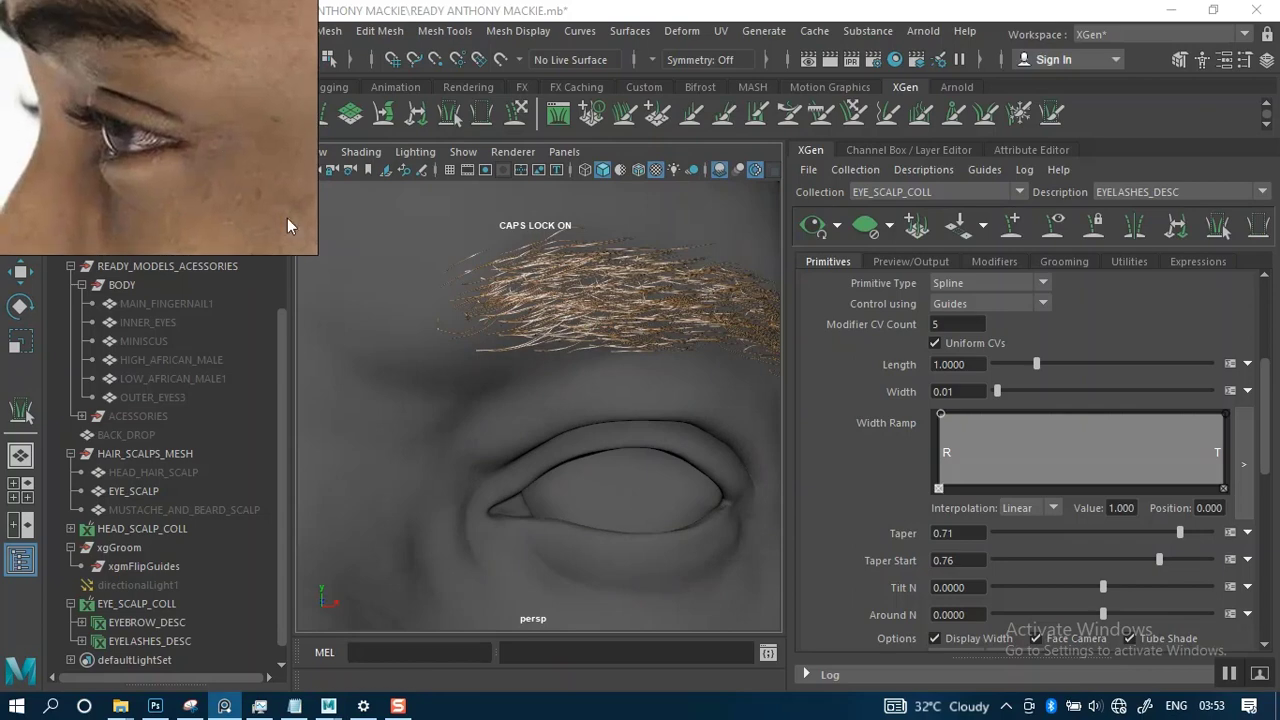
middle_click_drag(550, 325, 540, 241, "alt")
left_click_drag(538, 316, 524, 341, "alt")
middle_click_drag(477, 342, 476, 245, "alt")
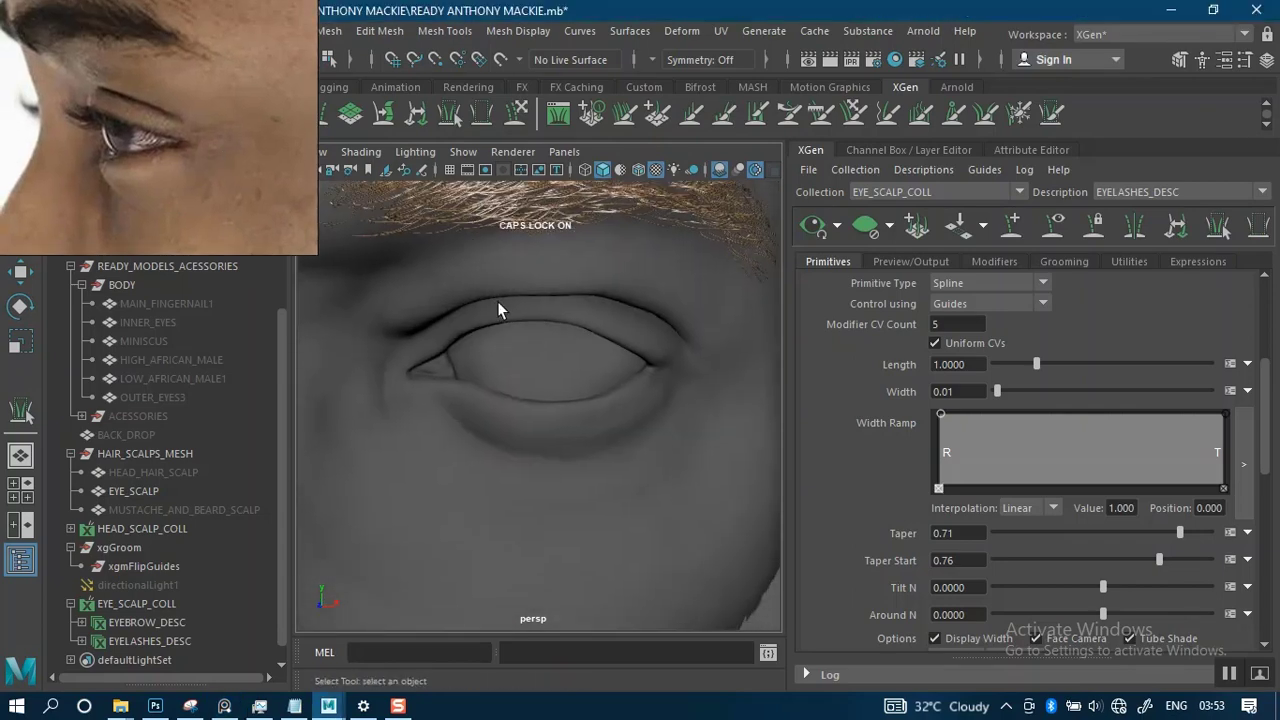
middle_click_drag(497, 301, 500, 343, "alt")
scroll(523, 413, "up", 5)
middle_click_drag(533, 390, 454, 431, "alt")
scroll(531, 346, "down", 2)
scroll(534, 357, "up", 2)
scroll(527, 383, "down", 2)
scroll(531, 373, "up", 2)
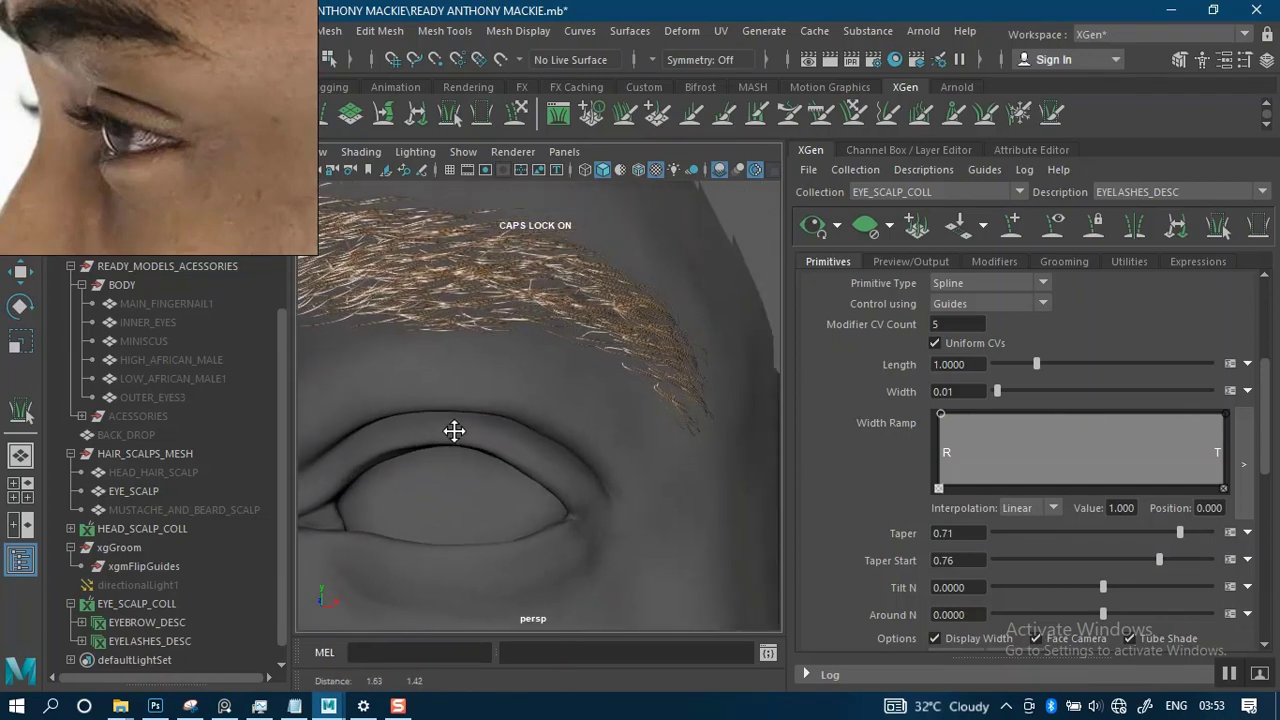
scroll(452, 432, "down", 1)
left_click_drag(452, 432, 457, 420, "alt")
scroll(460, 420, "up", 1)
middle_click_drag(460, 420, 575, 386, "alt")
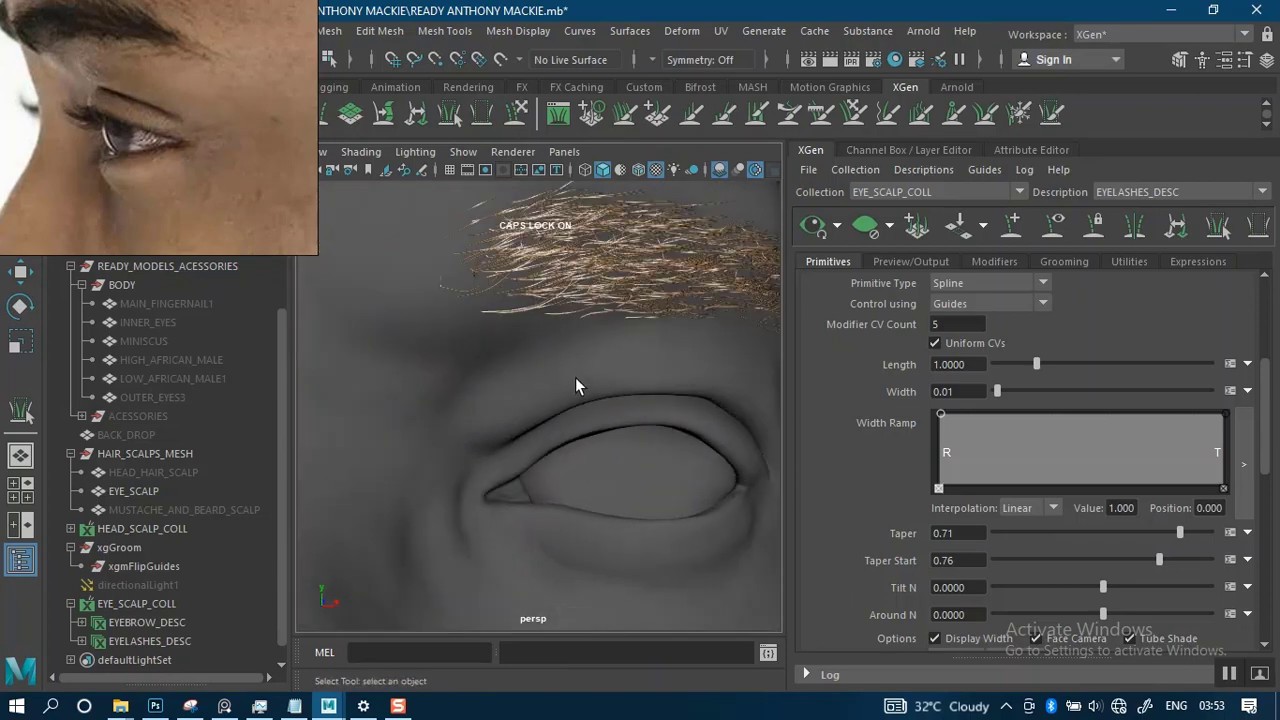
right_click_drag(575, 386, 556, 333, "alt")
middle_click_drag(556, 333, 533, 298, "alt")
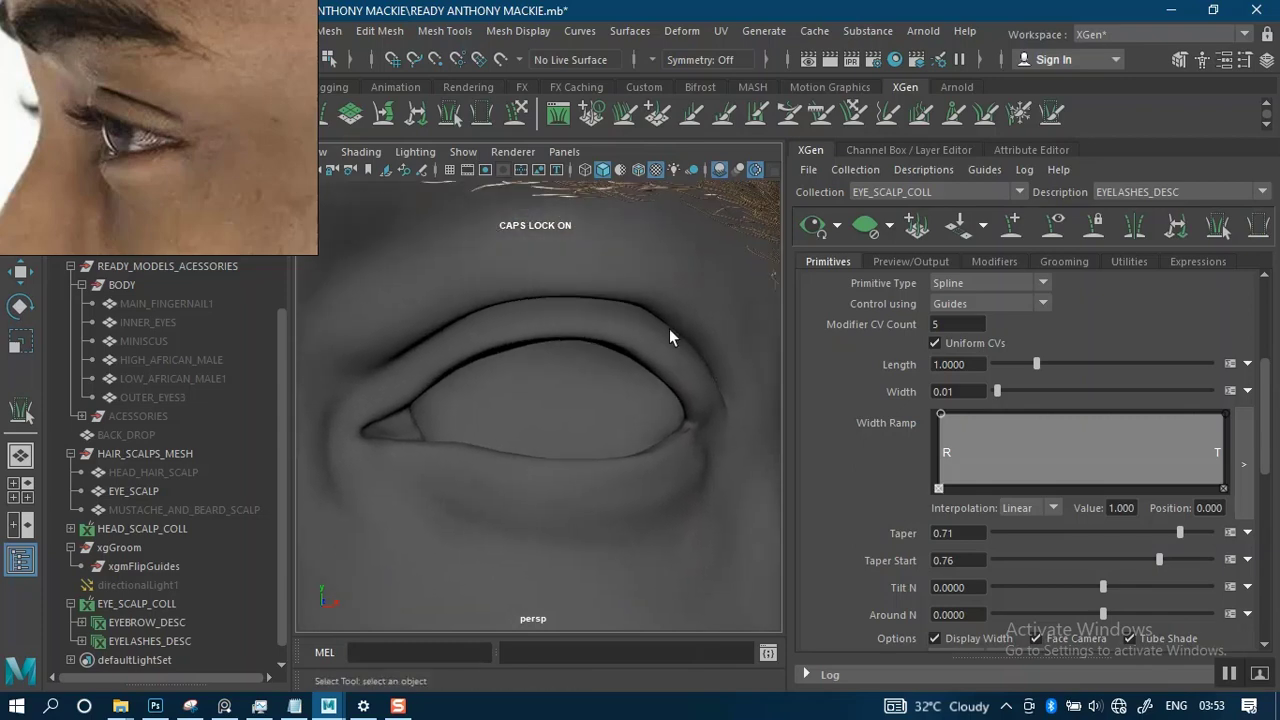
Place three XGen guides along the left eye's upper lid edge, from the inner corner to the middle.
left_click(1013, 228)
mouse_move(448, 386)
middle_mouse_down("alt")
mouse_move(509, 377)
mouse_move(506, 361)
middle_mouse_up("alt")
right_click_drag(506, 361, 514, 406, "alt")
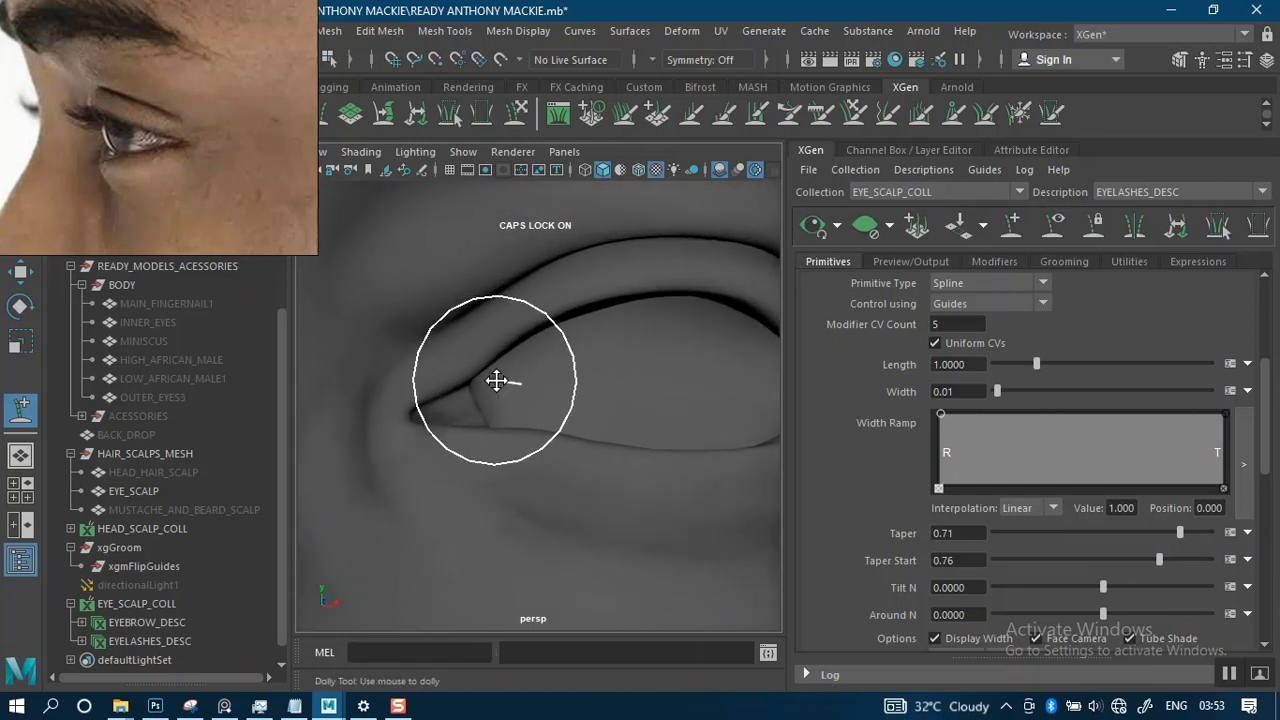
mouse_move(494, 380)
middle_mouse_down("alt")
mouse_move(491, 368)
mouse_move(486, 388)
middle_mouse_up("alt")
scroll(492, 372, "up", 1)
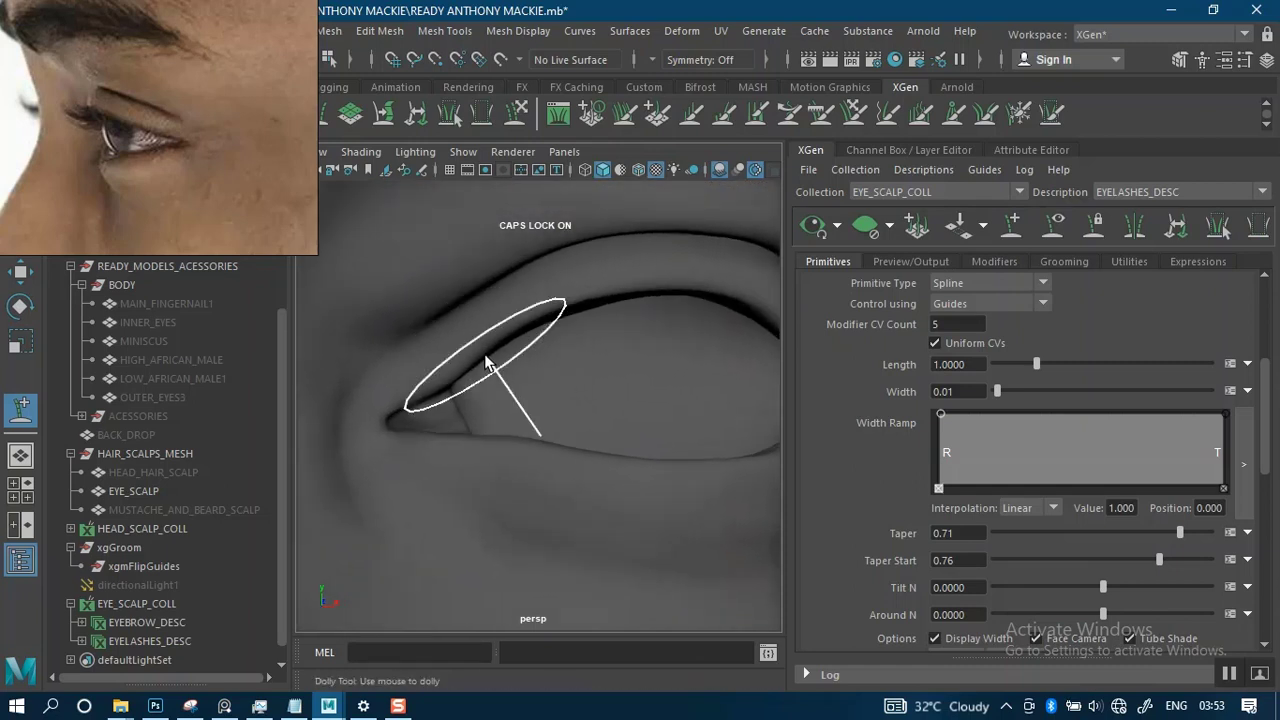
right_click_drag(487, 350, 510, 408, "alt")
middle_click_drag(500, 362, 522, 386, "alt")
right_click_drag(486, 372, 490, 345, "alt")
middle_click_drag(498, 351, 393, 388, "alt")
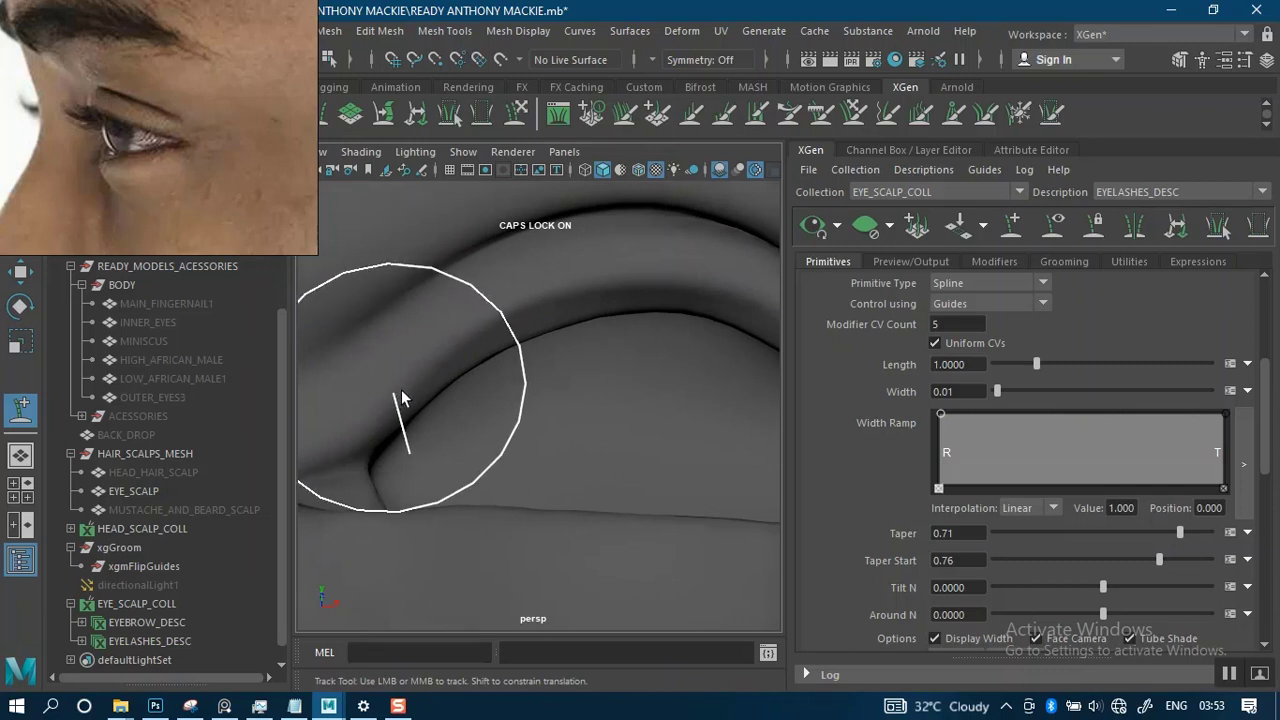
left_click(443, 336)
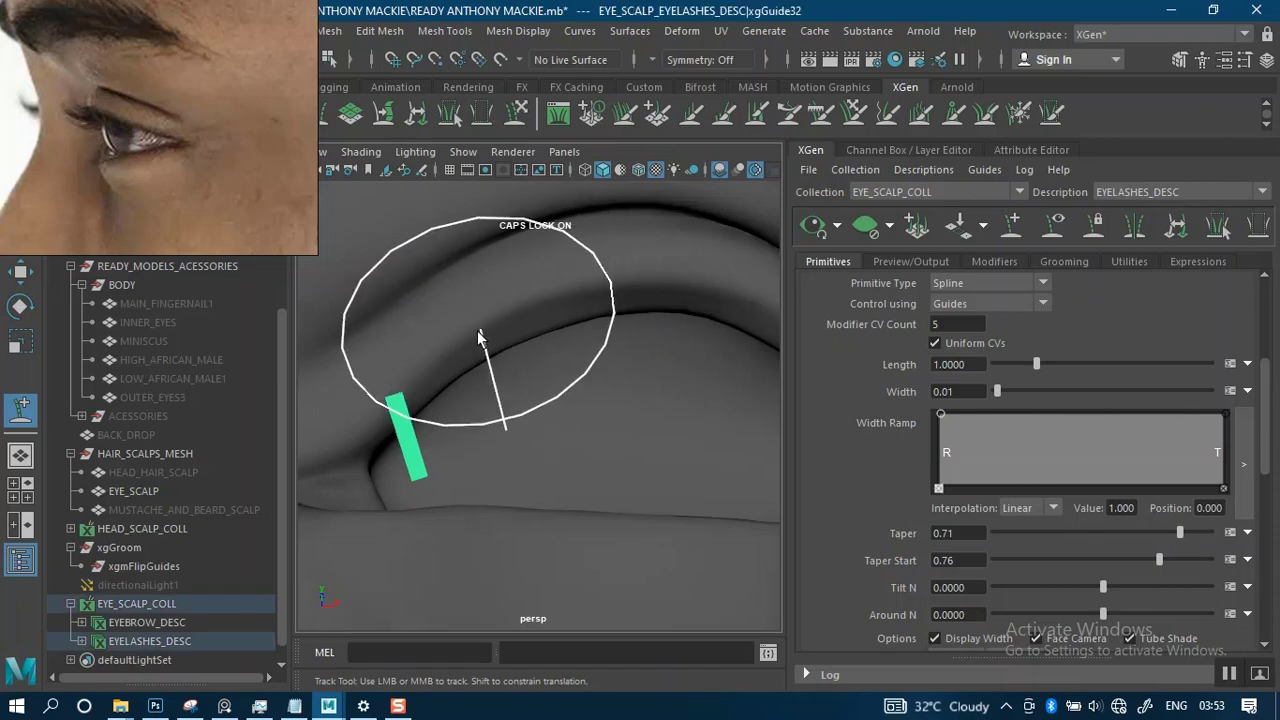
left_click(475, 326)
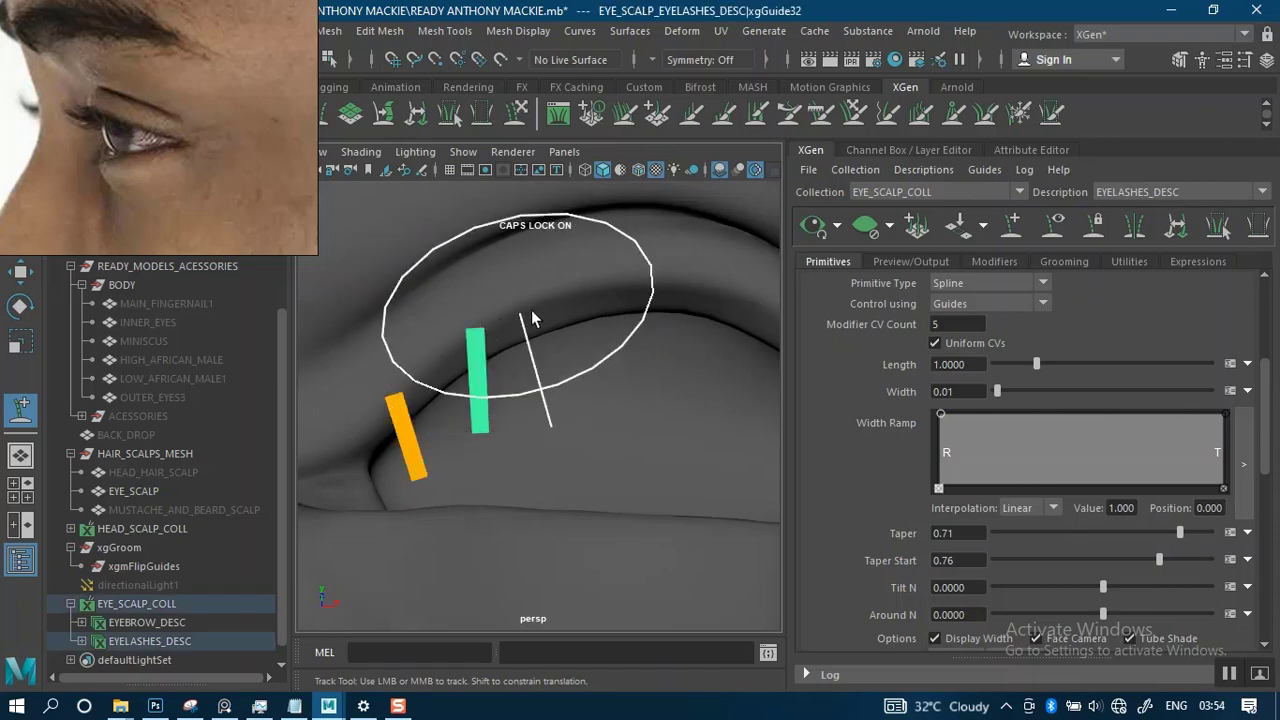
left_click(595, 285)
Place four more XGen guides along the left eye's upper lid edge, from the middle to the outer corner.
middle_click_drag(667, 280, 467, 292, "alt")
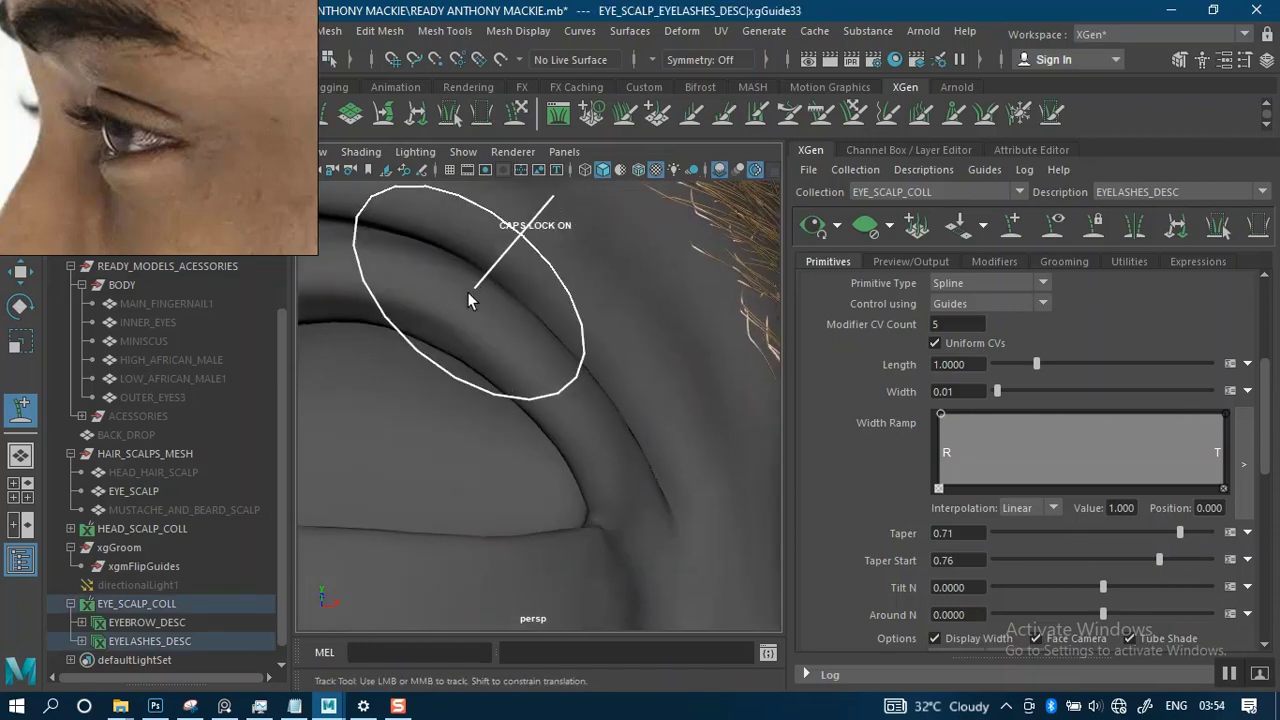
left_click_drag(467, 292, 564, 280, "alt")
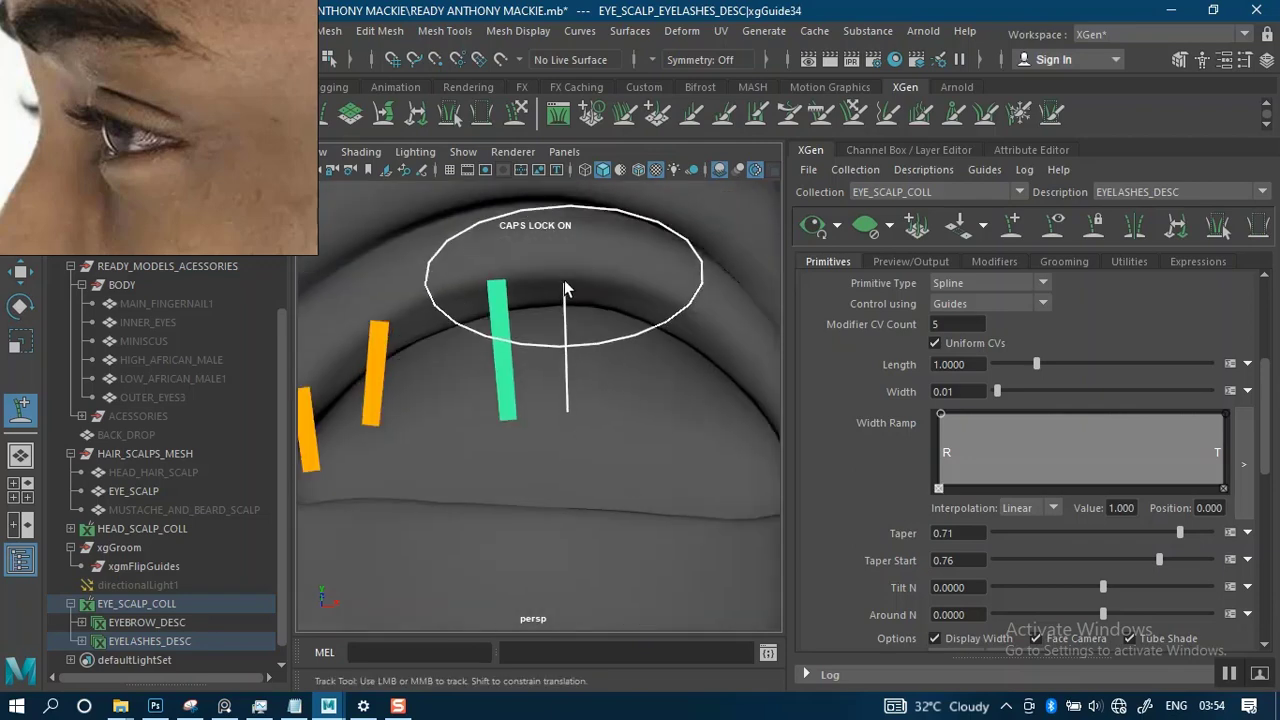
left_click(616, 280)
middle_click_drag(651, 280, 497, 278, "alt")
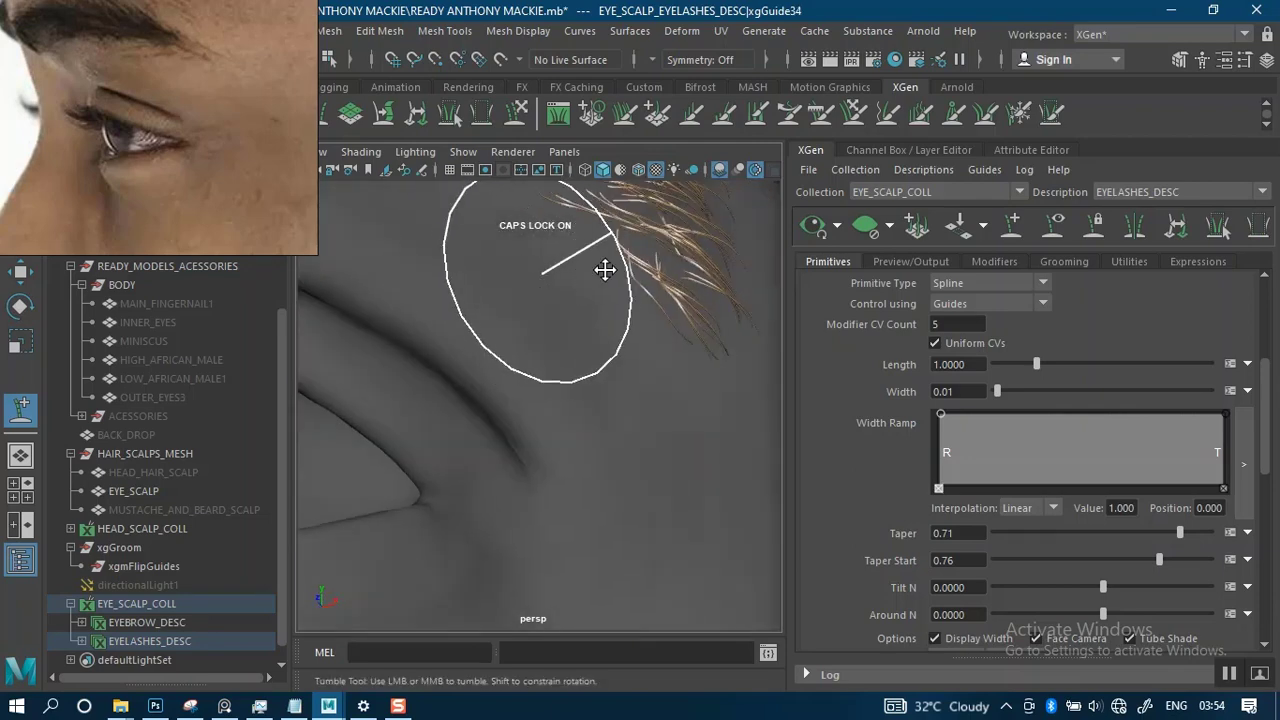
middle_click_drag(605, 270, 547, 296, "alt")
left_click(443, 308)
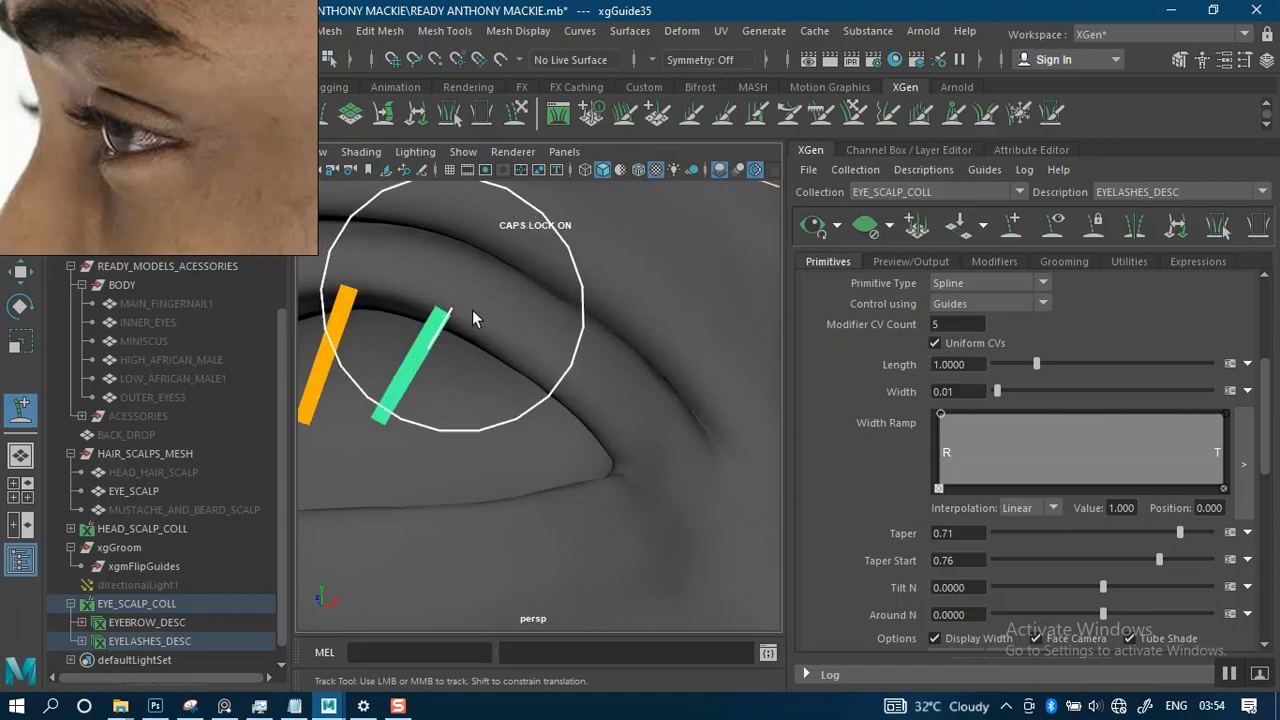
left_click(527, 358)
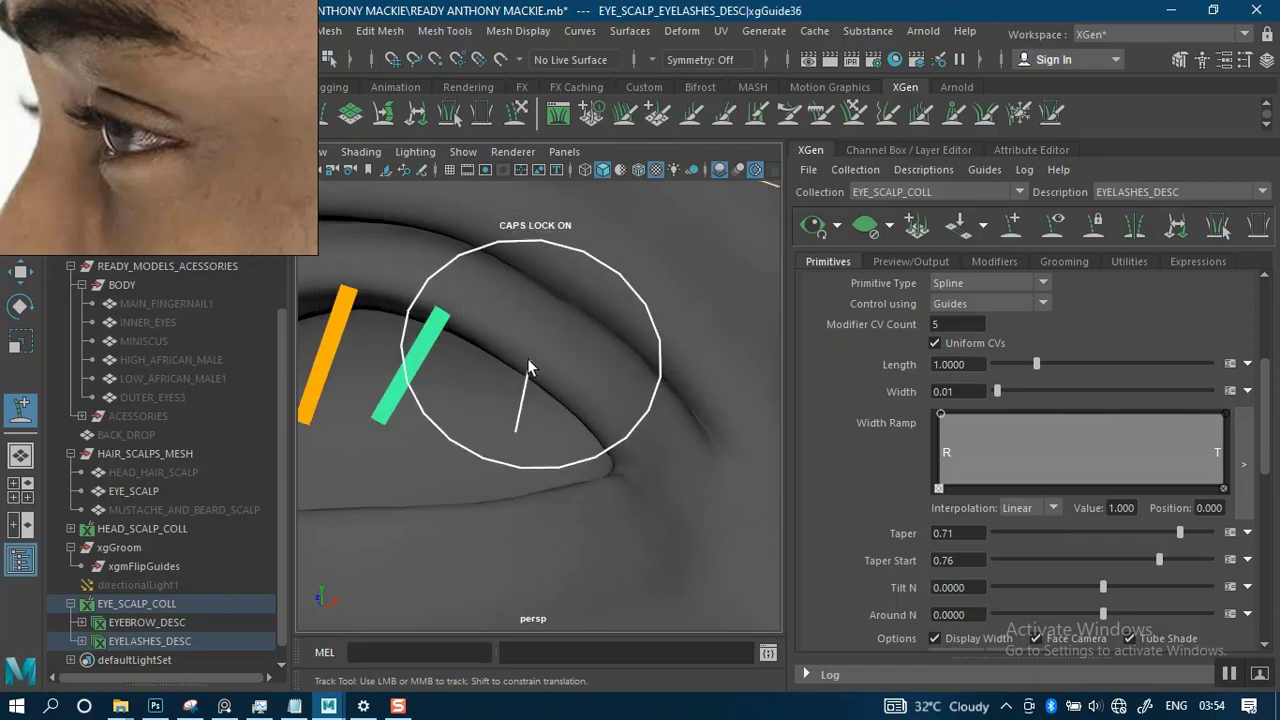
left_click(595, 413)
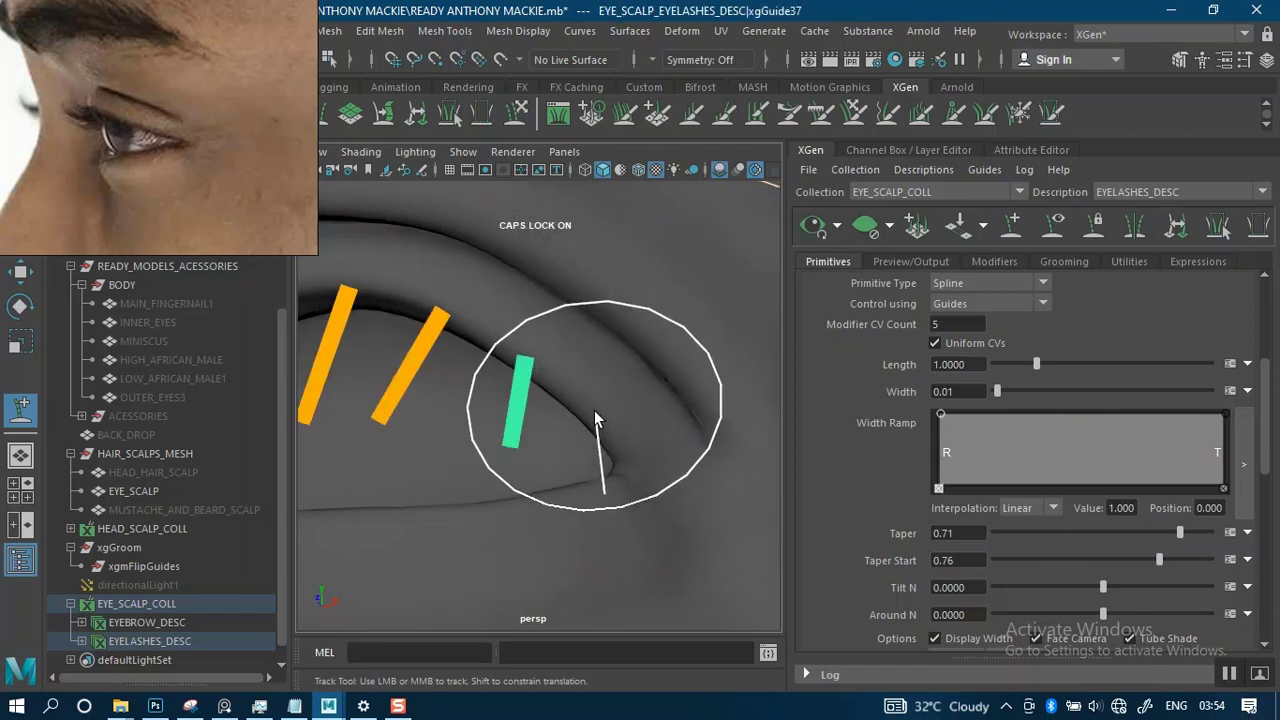
scroll(584, 292, "down", 10)
left_click_drag(577, 370, 594, 356, "alt")
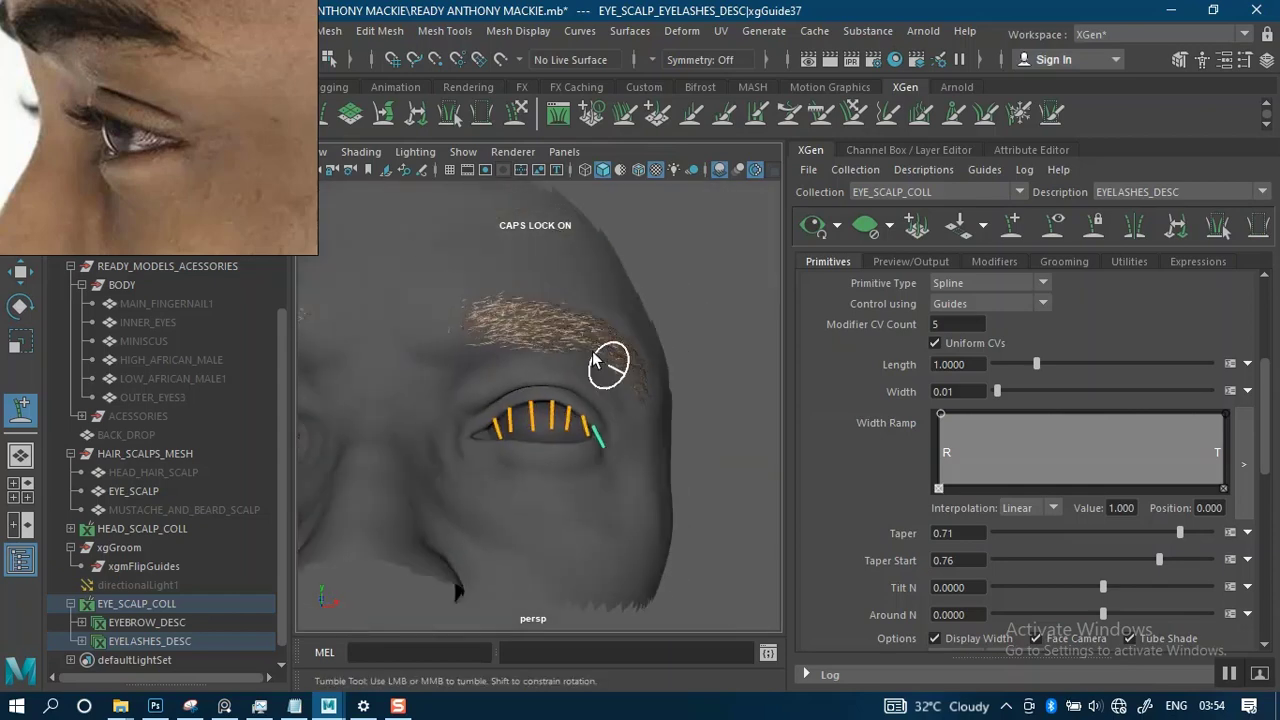
key("q")
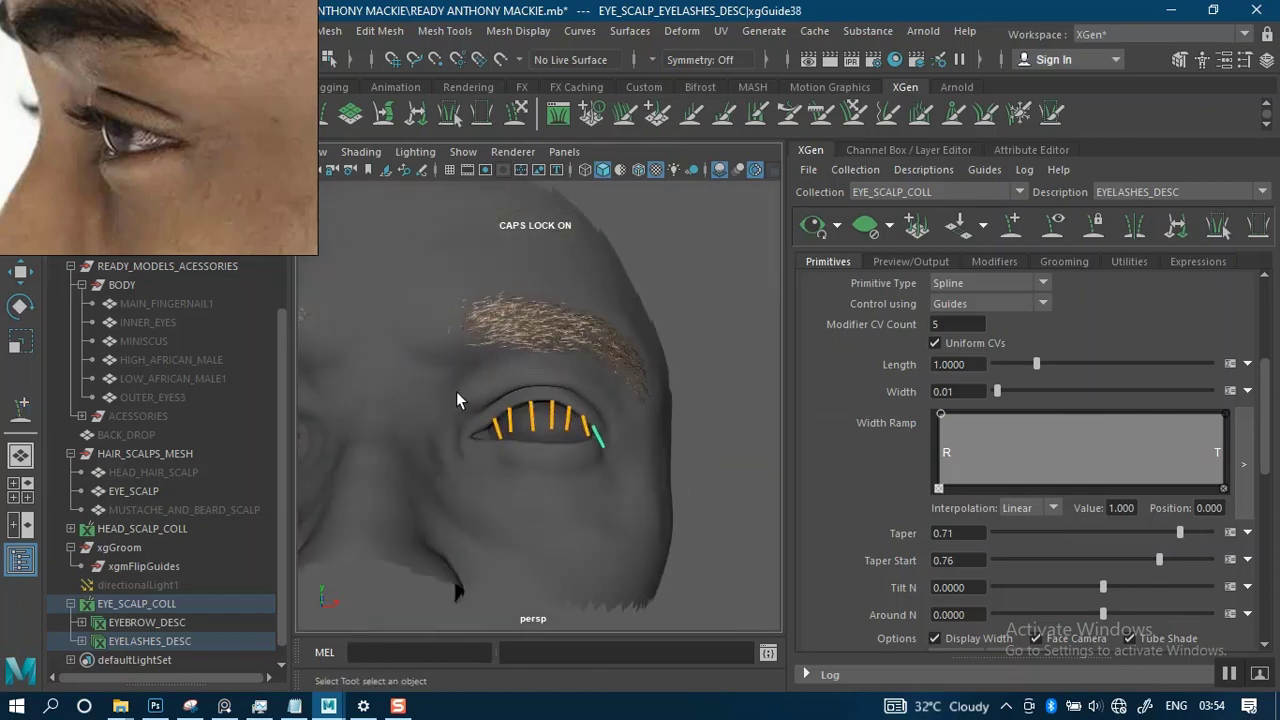
Select all seven eyelash guides on the left upper eyelid and examine their direction from the front and side.
left_click_drag(611, 435, 525, 405, "alt")
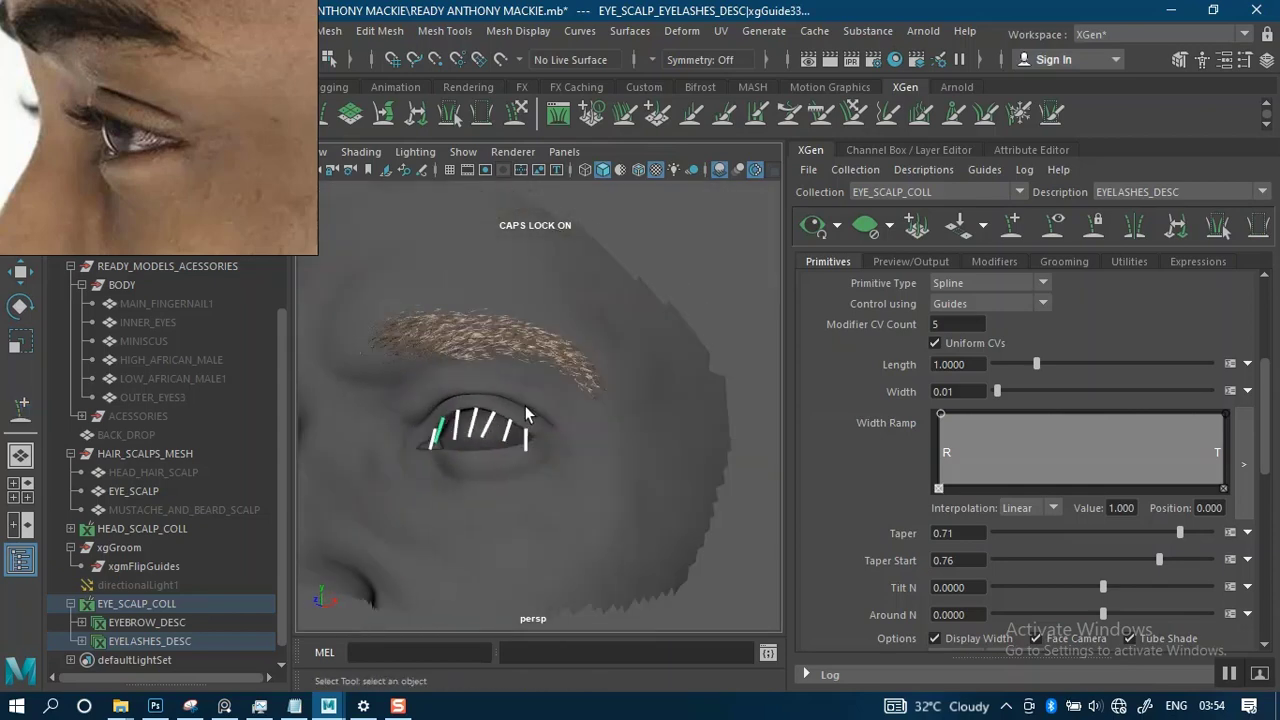
key("r")
middle_click_drag(510, 386, 560, 355, "alt")
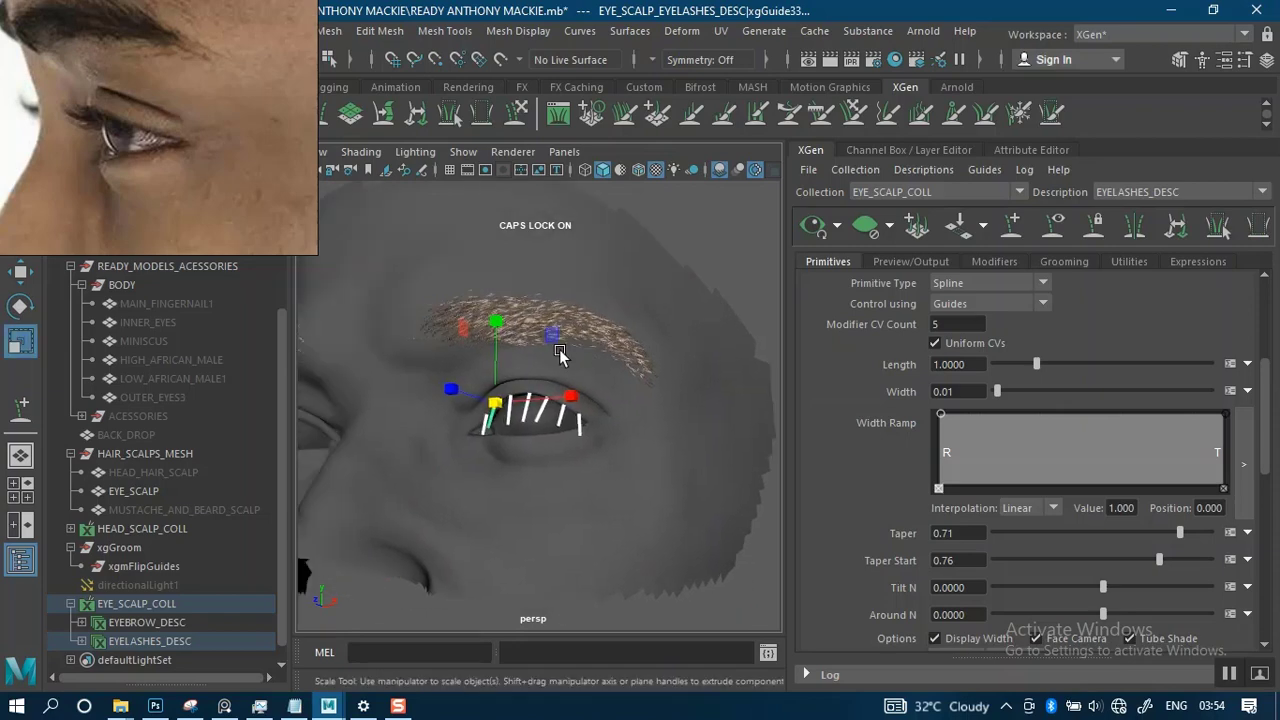
key("e")
left_click_drag(629, 364, 545, 380, "alt")
scroll(544, 376, "down", 5)
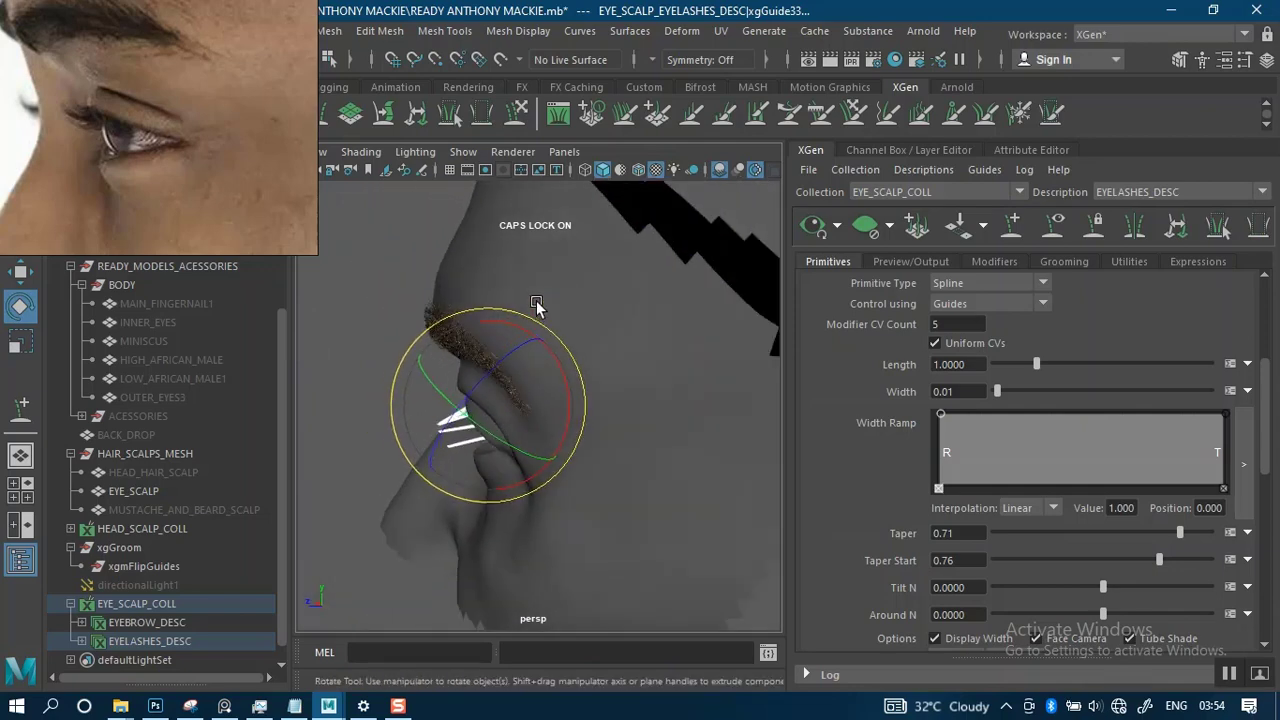
left_click_drag(537, 302, 543, 376, "alt")
scroll(543, 376, "up", 5)
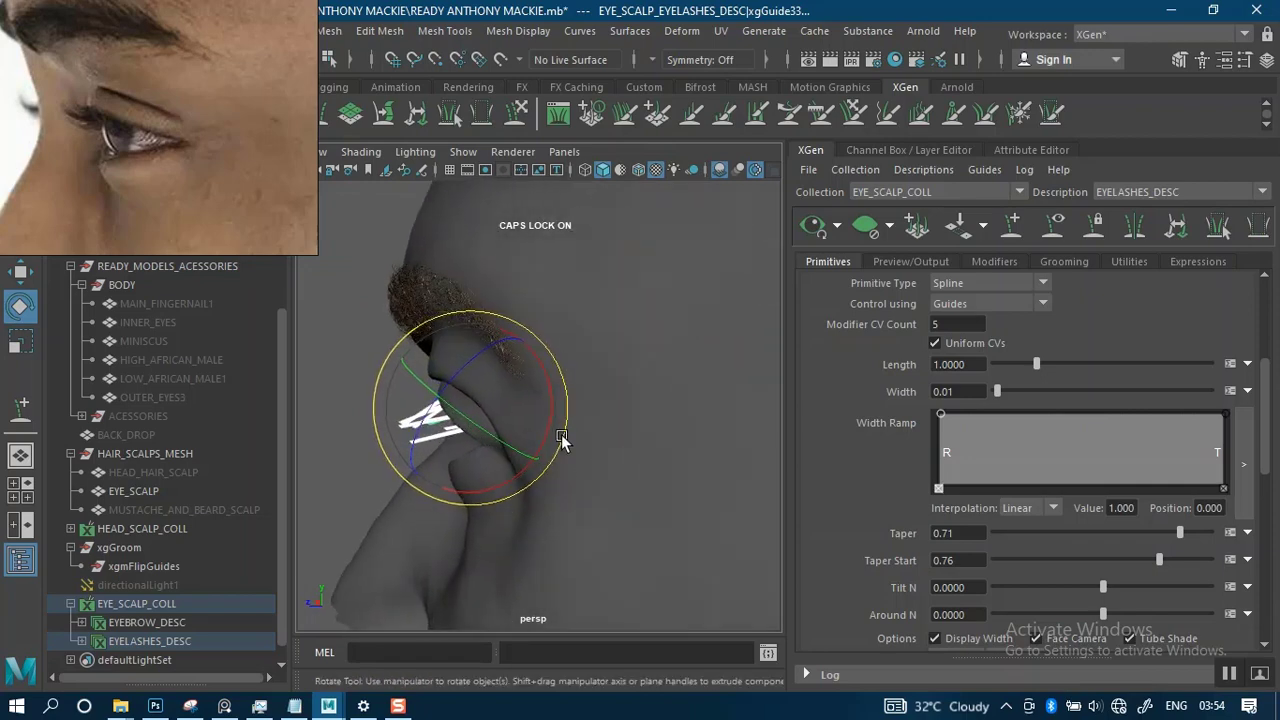
middle_click_drag(562, 374, 600, 366, "alt")
scroll(524, 397, "up", 3)
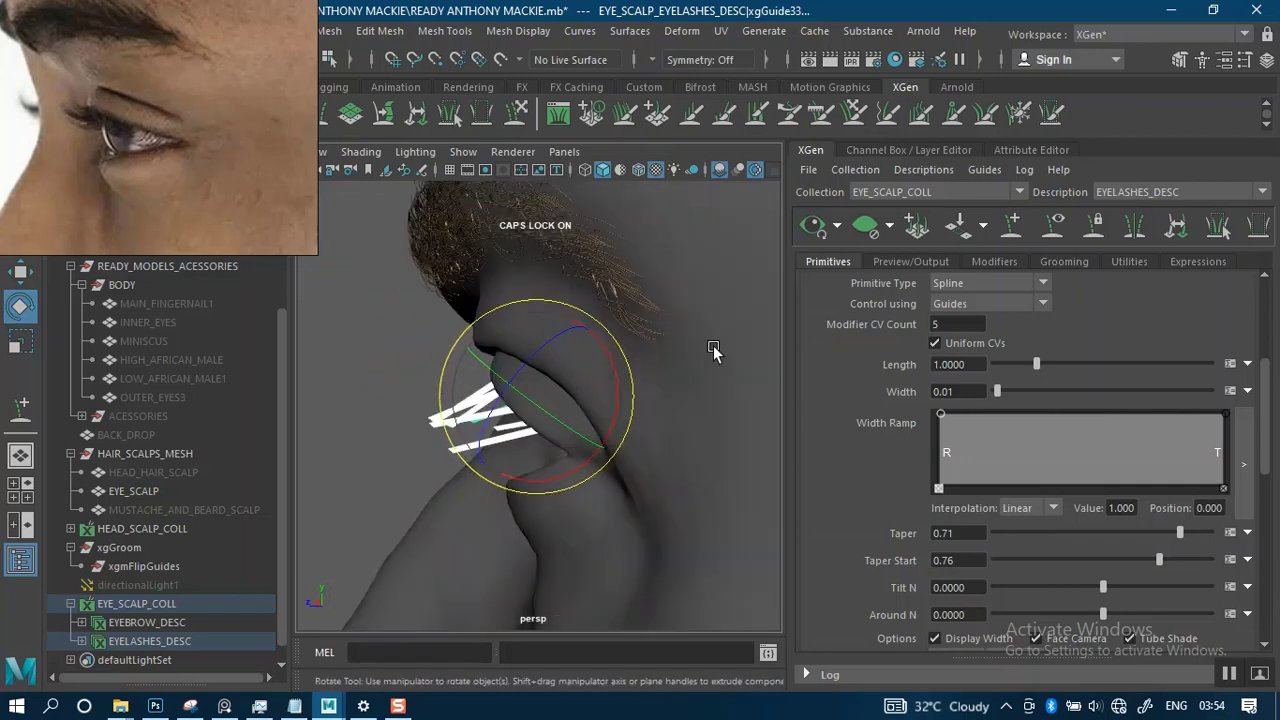
Turn off the limit to only primitives in the view for EYELASHES_DESC, updating and clearing its preview.
left_click_drag(1265, 468, 1270, 583)
scroll(963, 291, "up", 10)
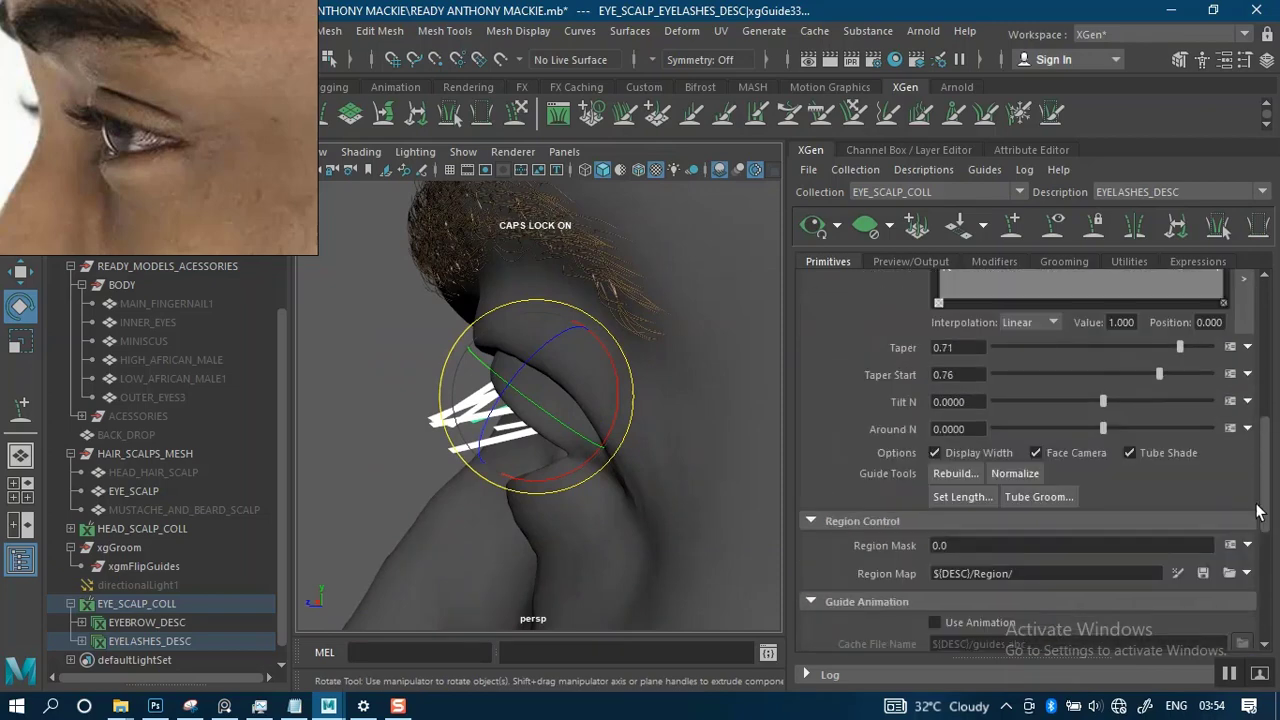
left_click(912, 262)
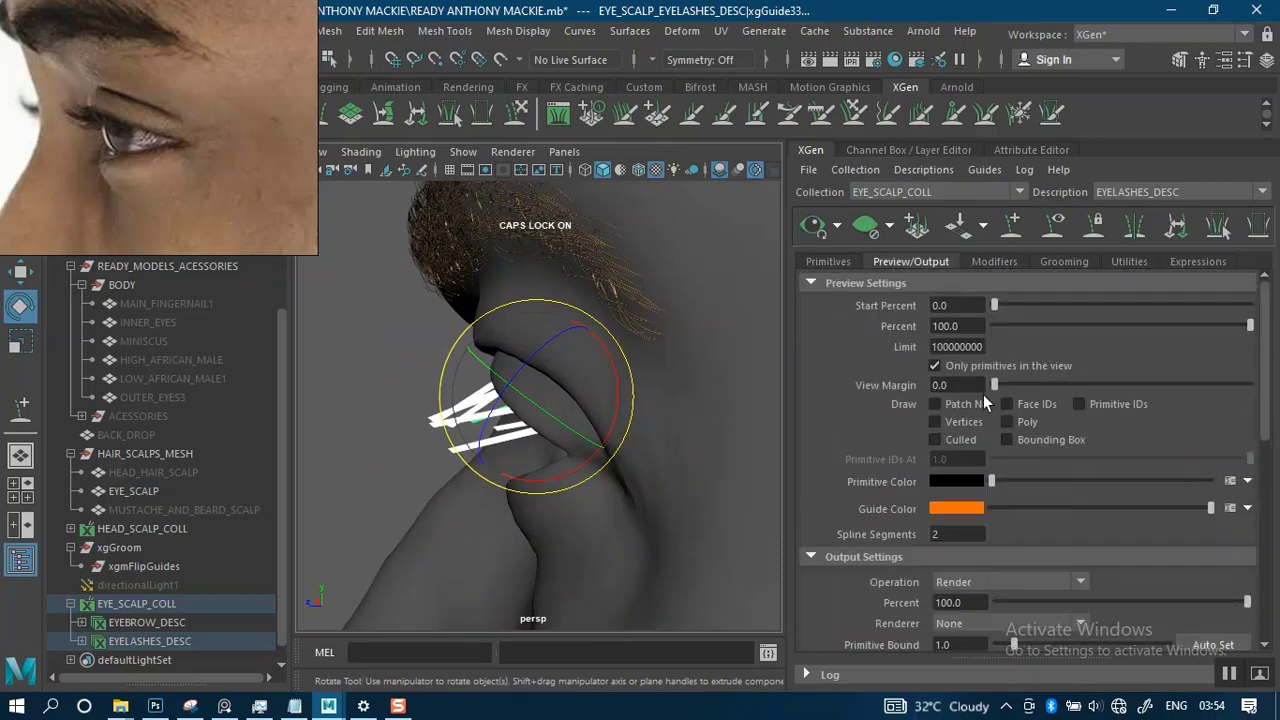
left_click(935, 366)
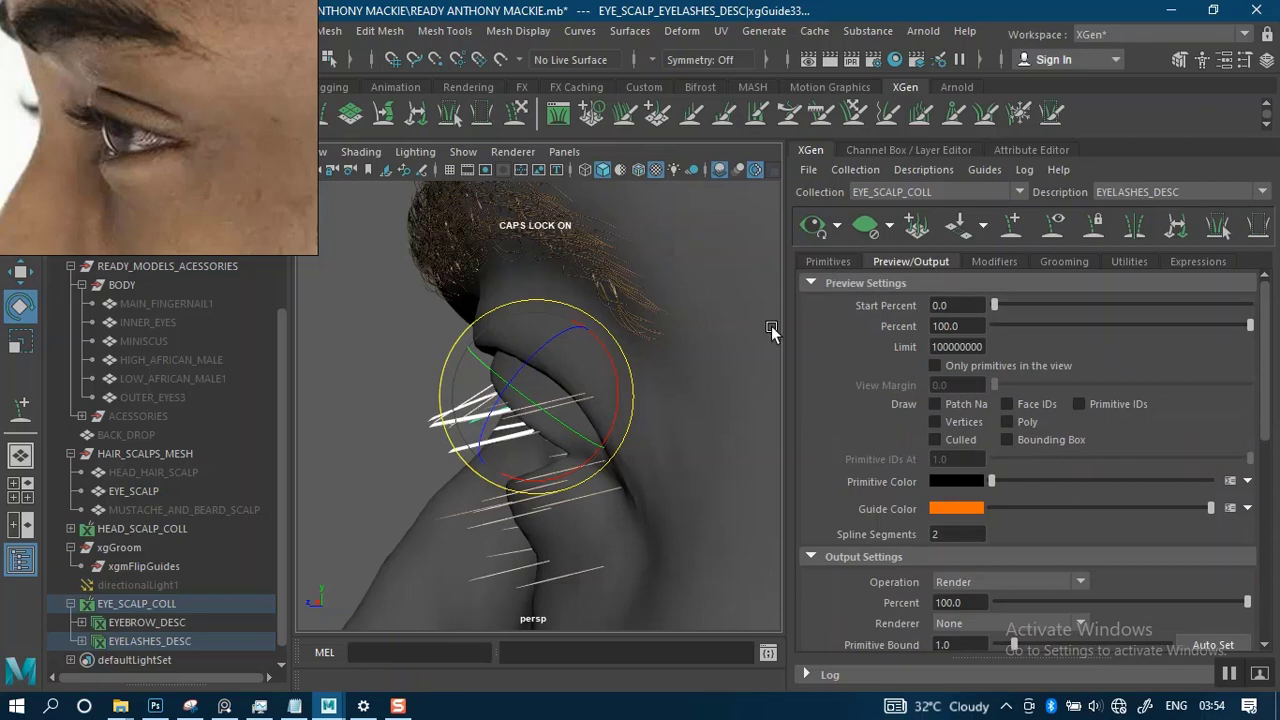
left_click(866, 226)
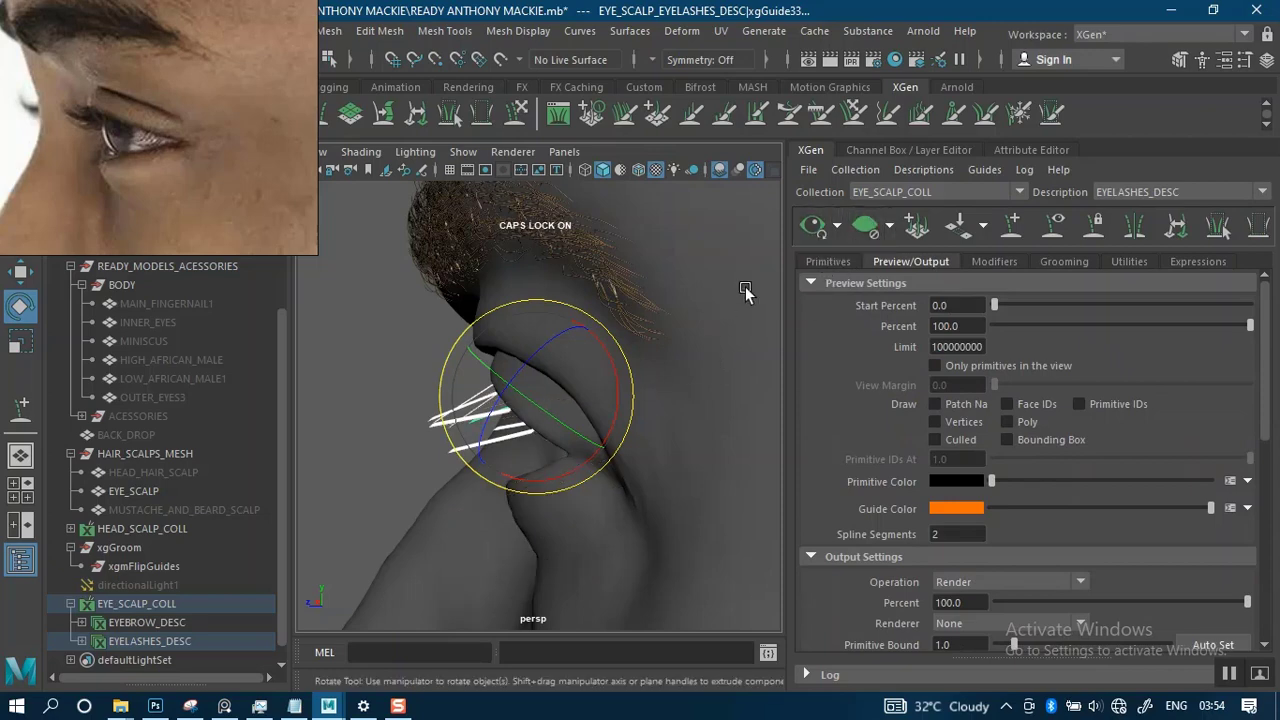
left_click(818, 233)
left_click(860, 237)
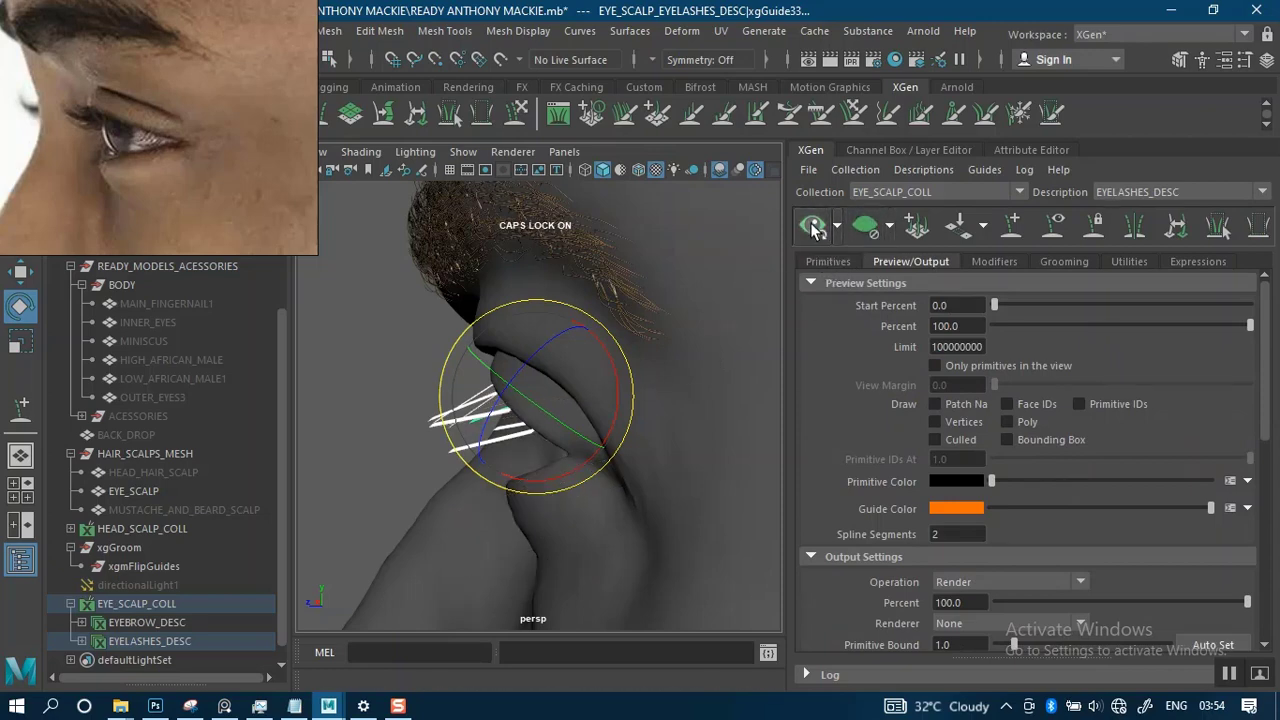
left_click(816, 228)
left_click(870, 229)
Rebuild the selected eyelash guides with a CV count of 5.
left_click(828, 261)
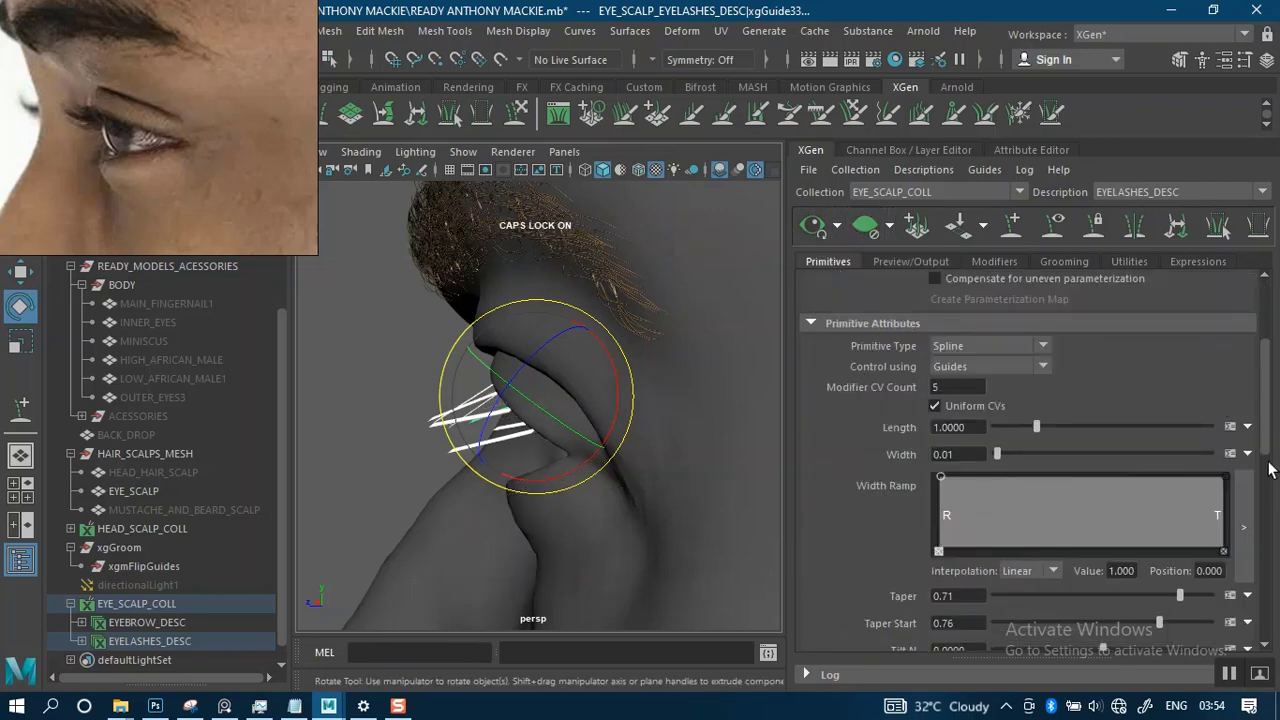
left_click_drag(1268, 470, 1262, 535)
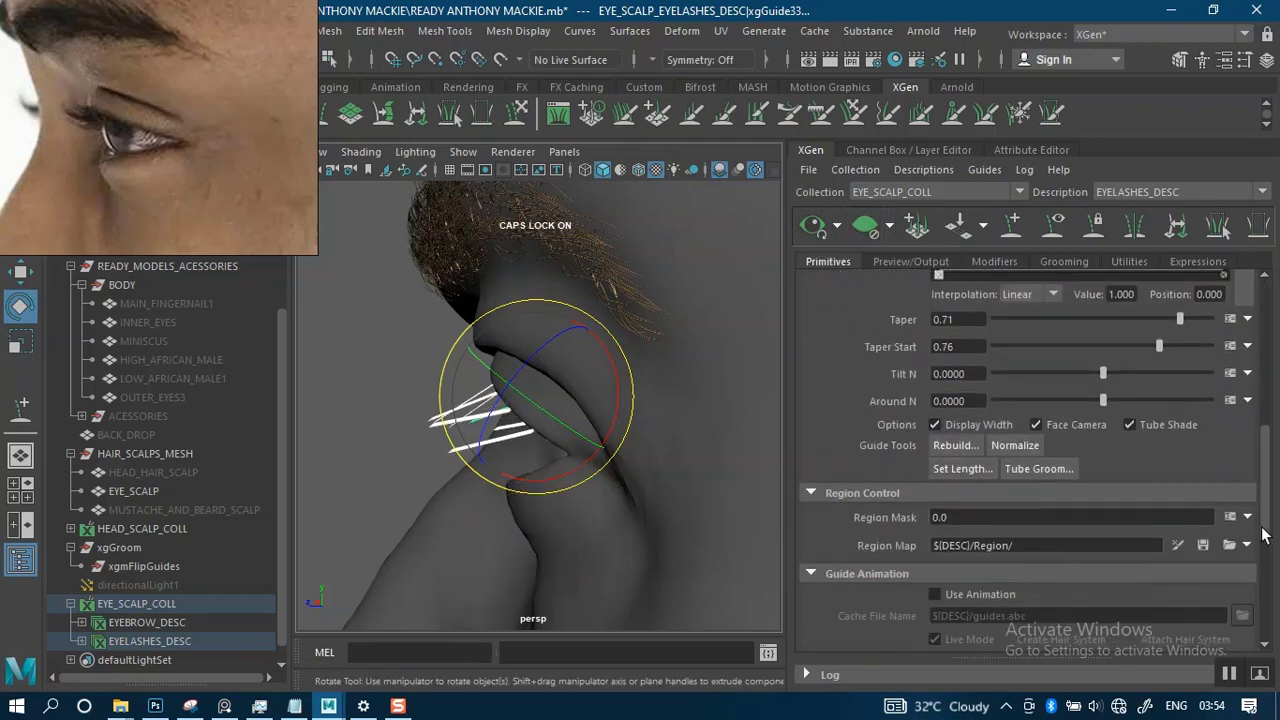
left_click(950, 446)
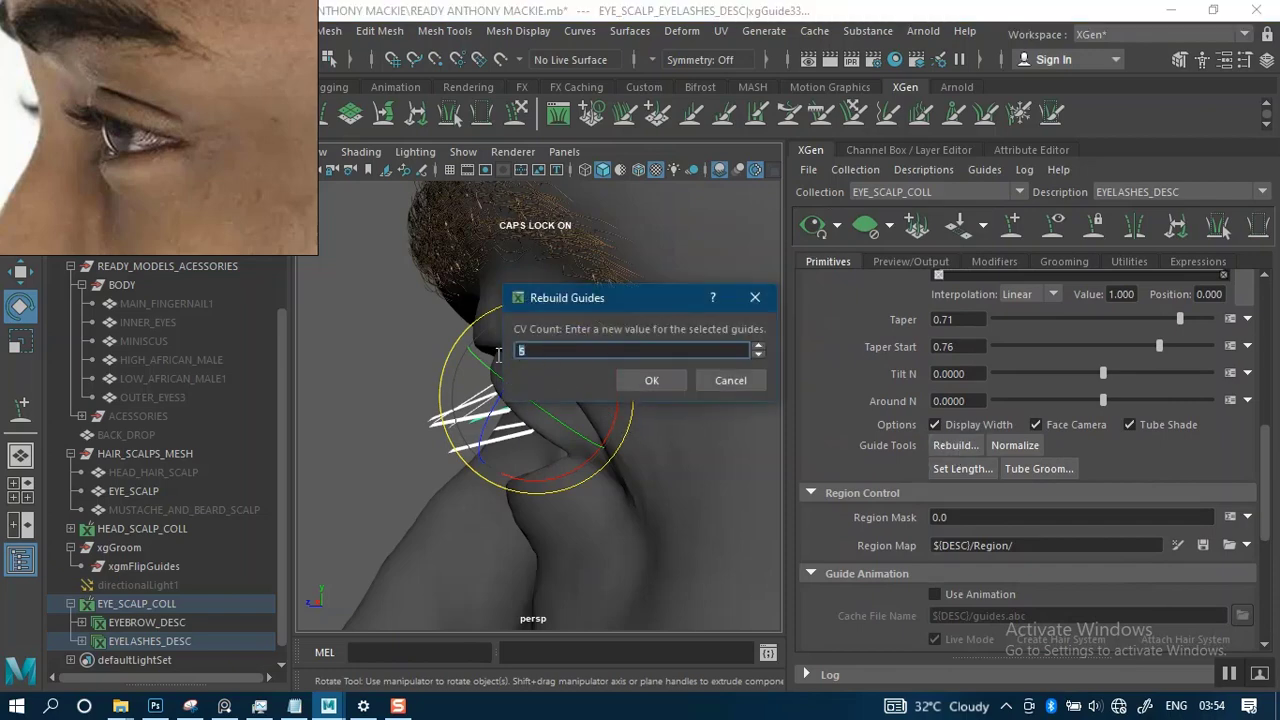
left_click(652, 380)
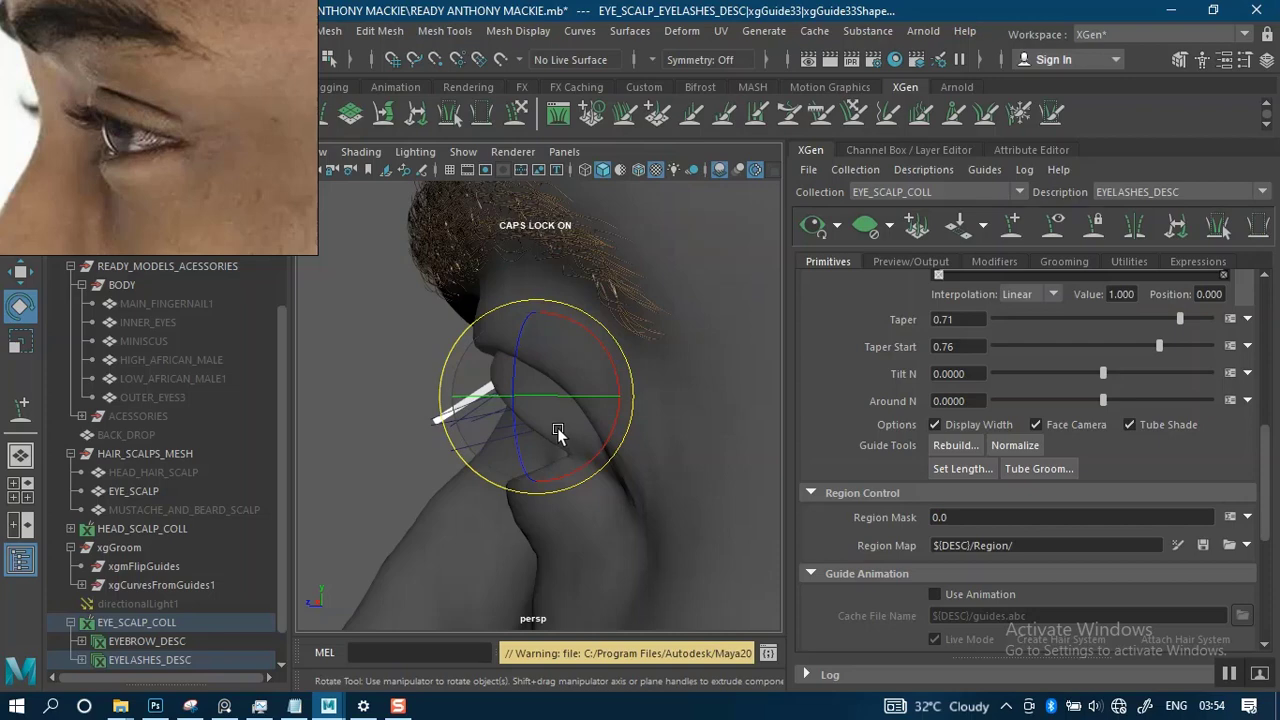
Examine the remaining guide and the curves along the left upper eyelid from the front and side.
key("w")
left_click_drag(473, 449, 522, 459, "alt")
left_click(522, 459)
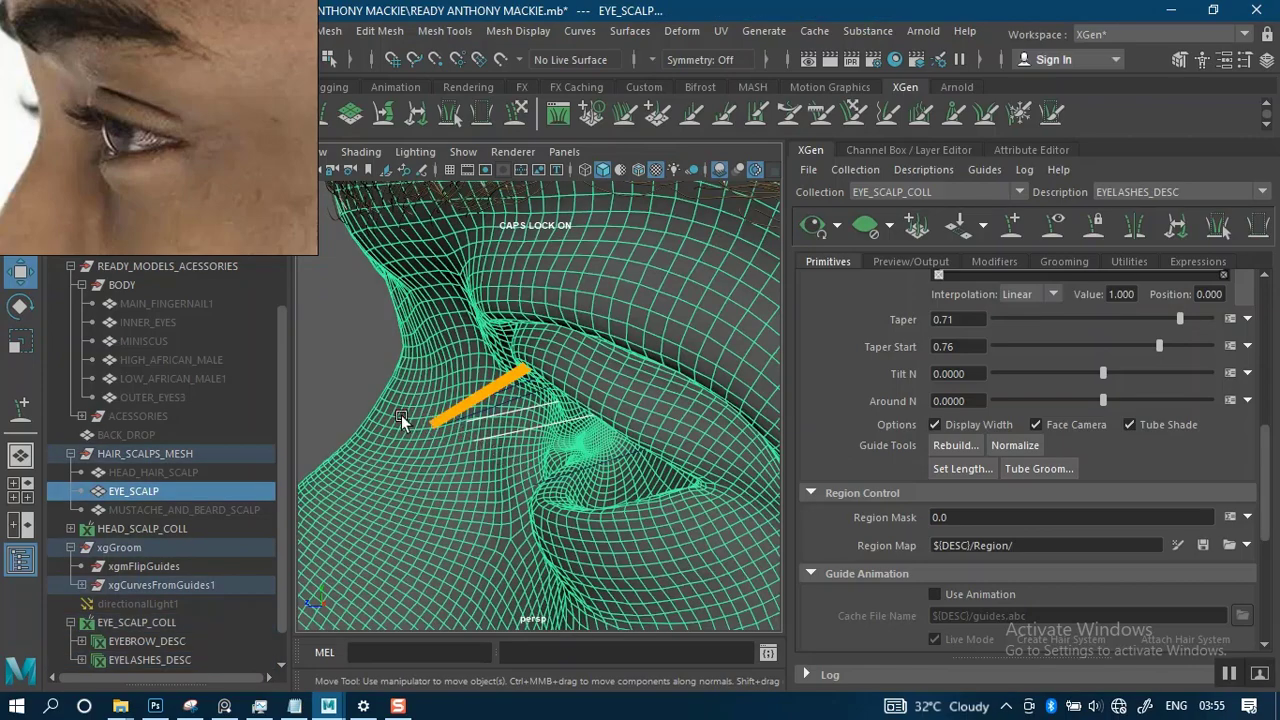
left_click_drag(401, 415, 658, 407, "alt")
scroll(609, 362, "down", 3)
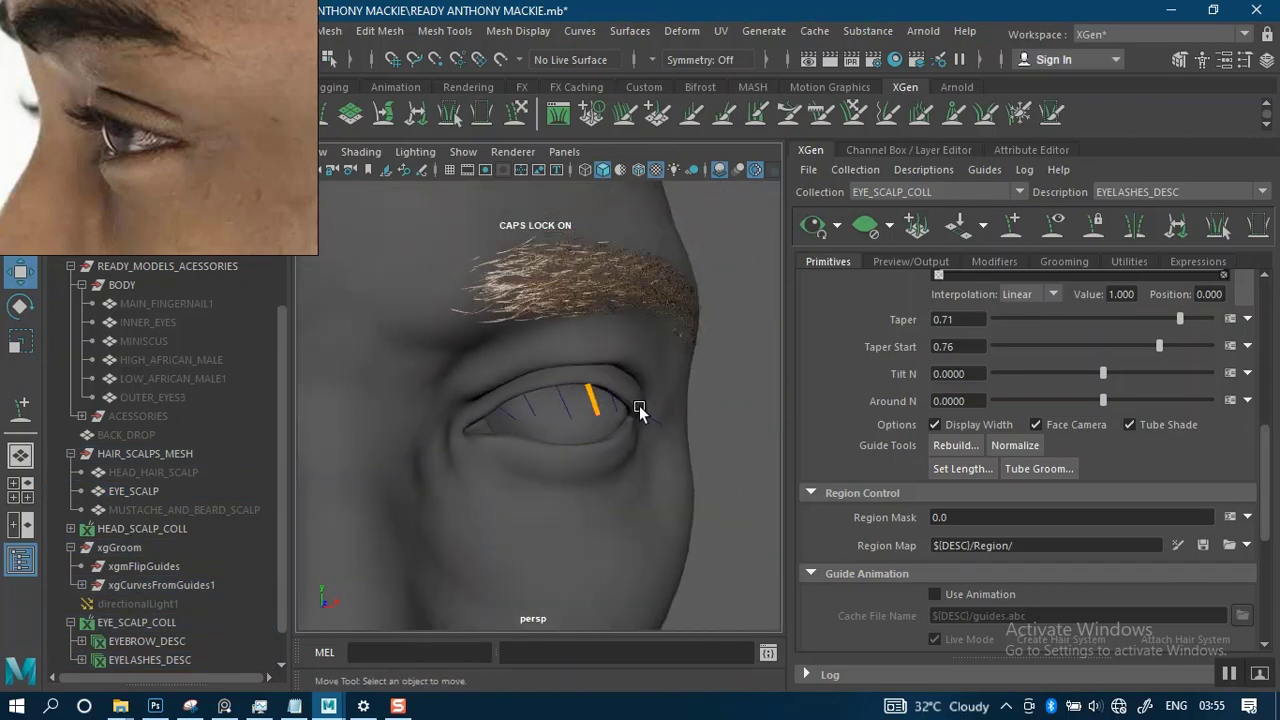
right_click_drag(640, 410, 630, 455, "alt")
left_click_drag(630, 455, 469, 429, "alt")
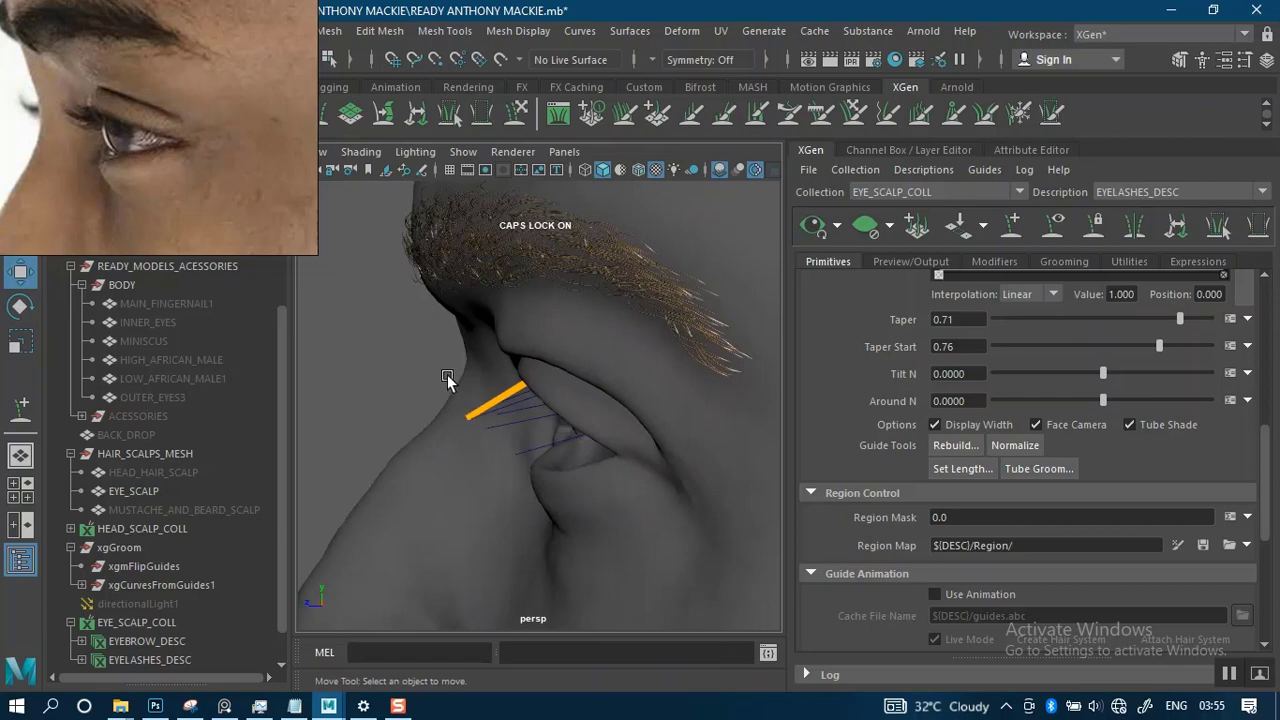
left_click_drag(447, 378, 320, 343, "alt")
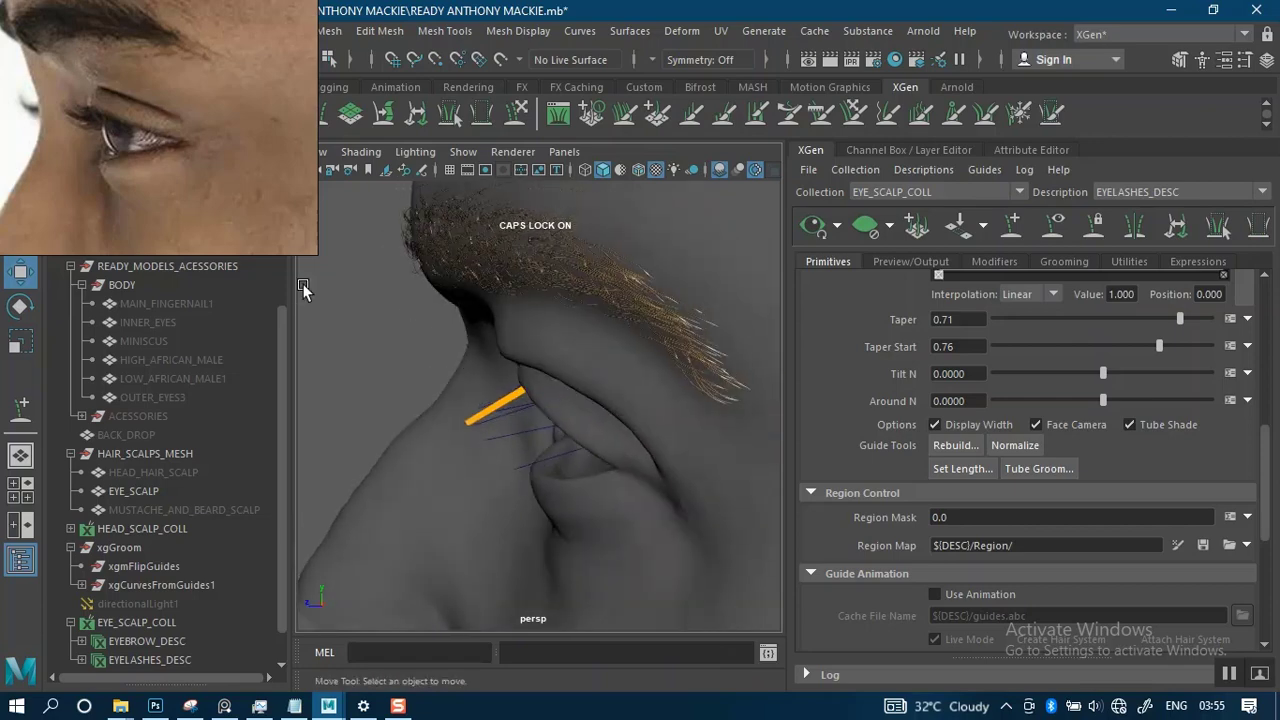
Try to select the temporary eyelash curves directly on the left upper eyelid.
left_click(26, 166)
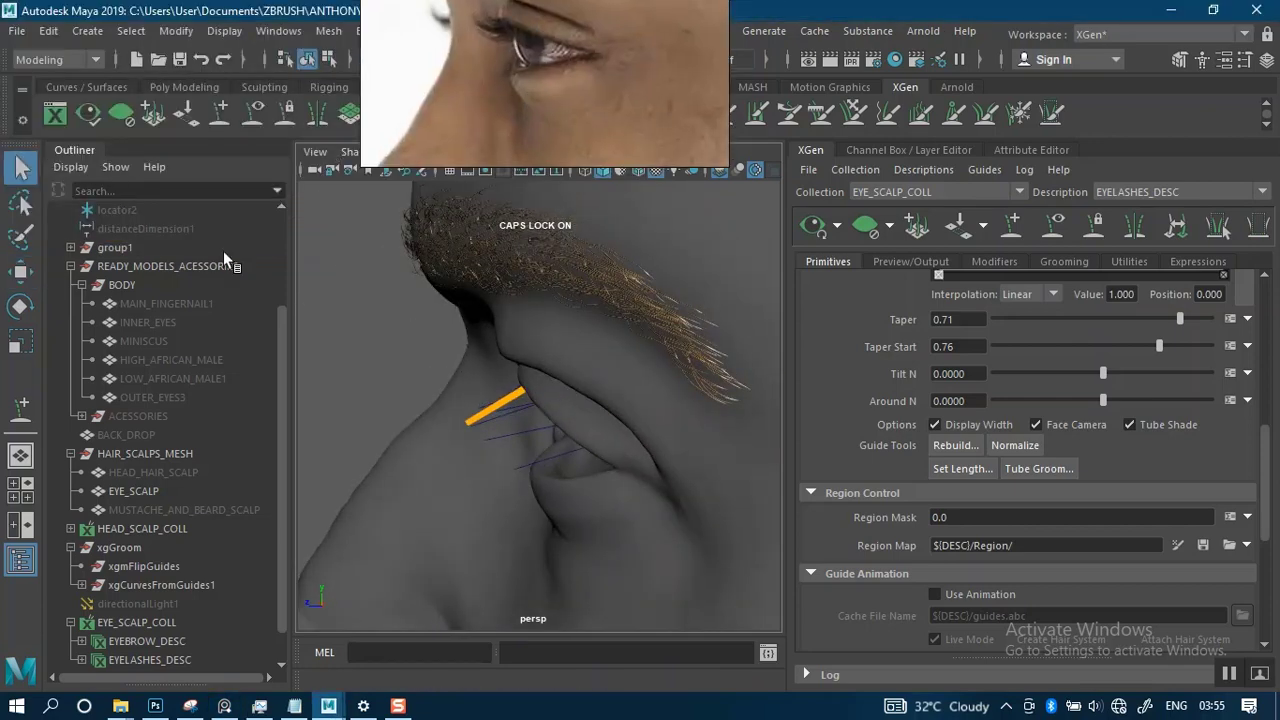
left_click_drag(481, 394, 450, 345, "alt")
left_click(450, 345)
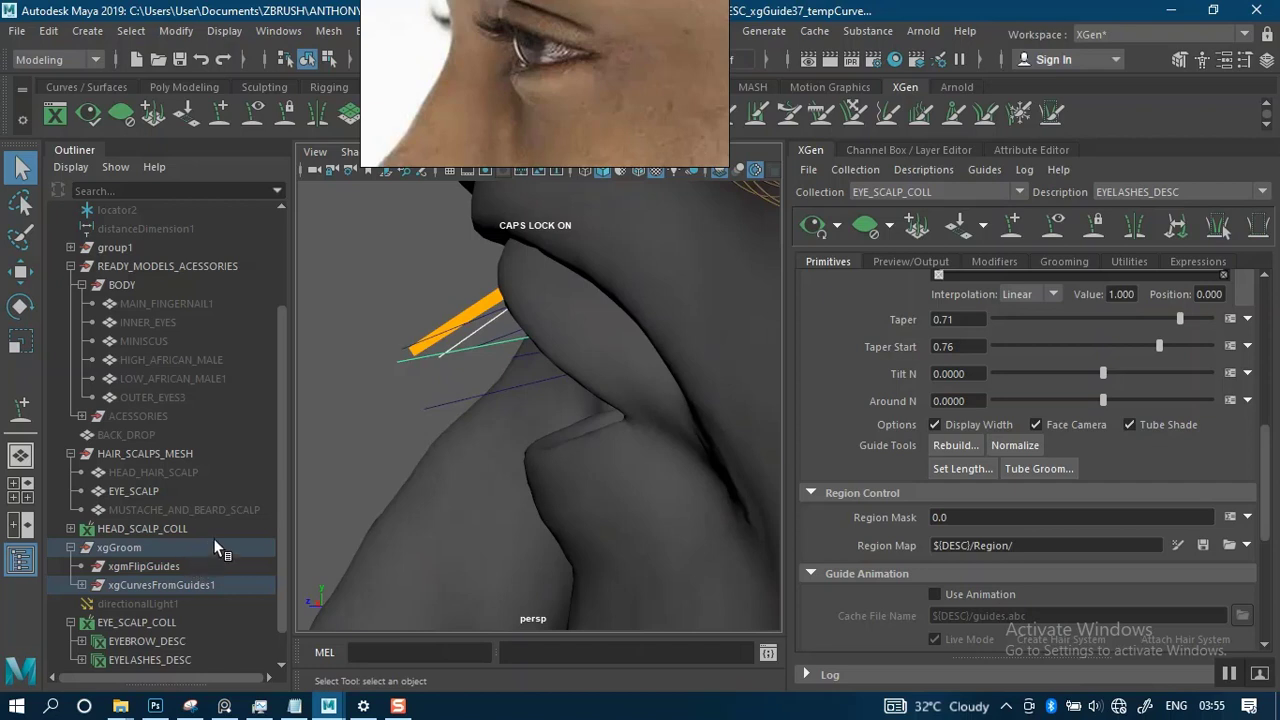
left_click_drag(477, 393, 405, 320, "alt")
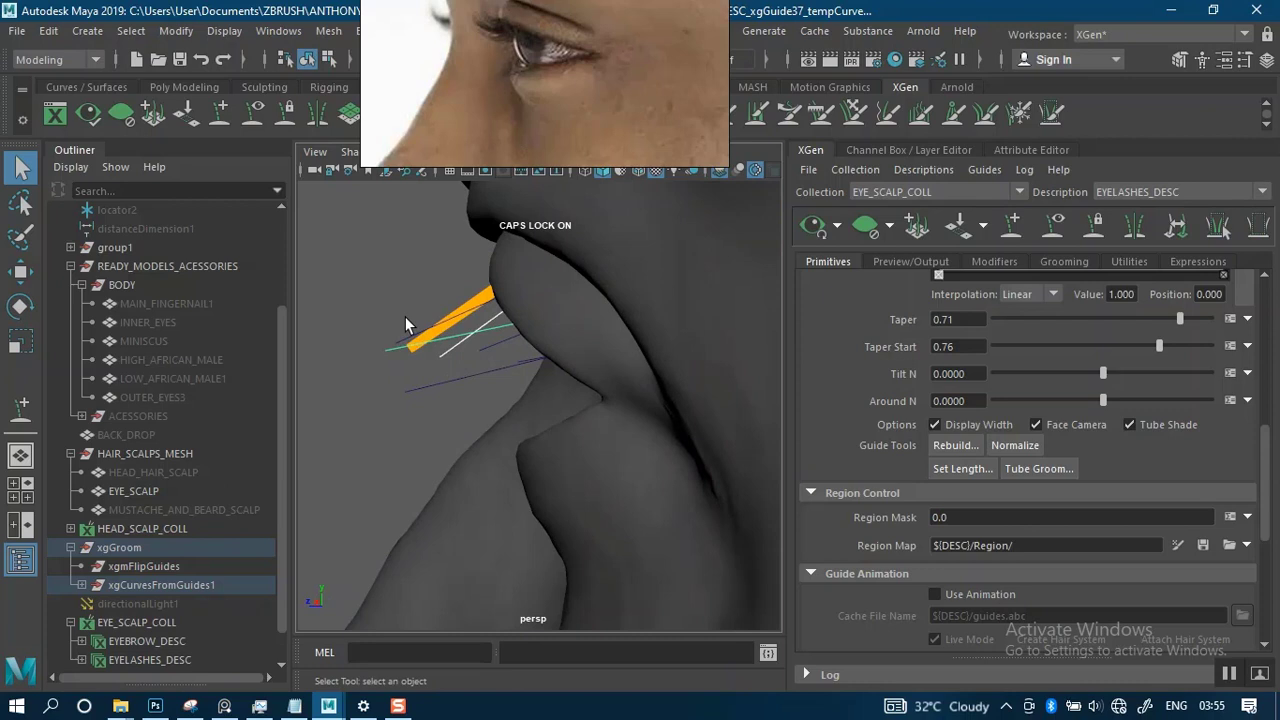
left_click_drag(532, 414, 445, 335)
left_click(458, 366)
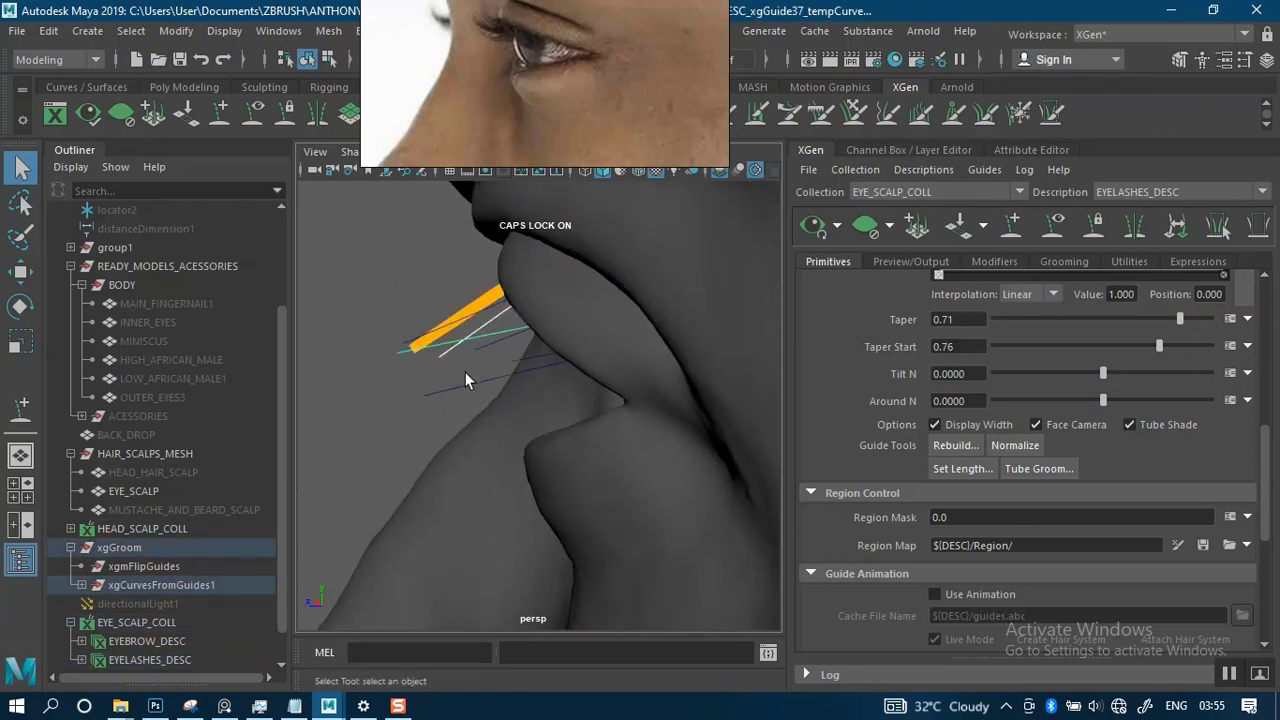
left_click_drag(603, 441, 602, 442)
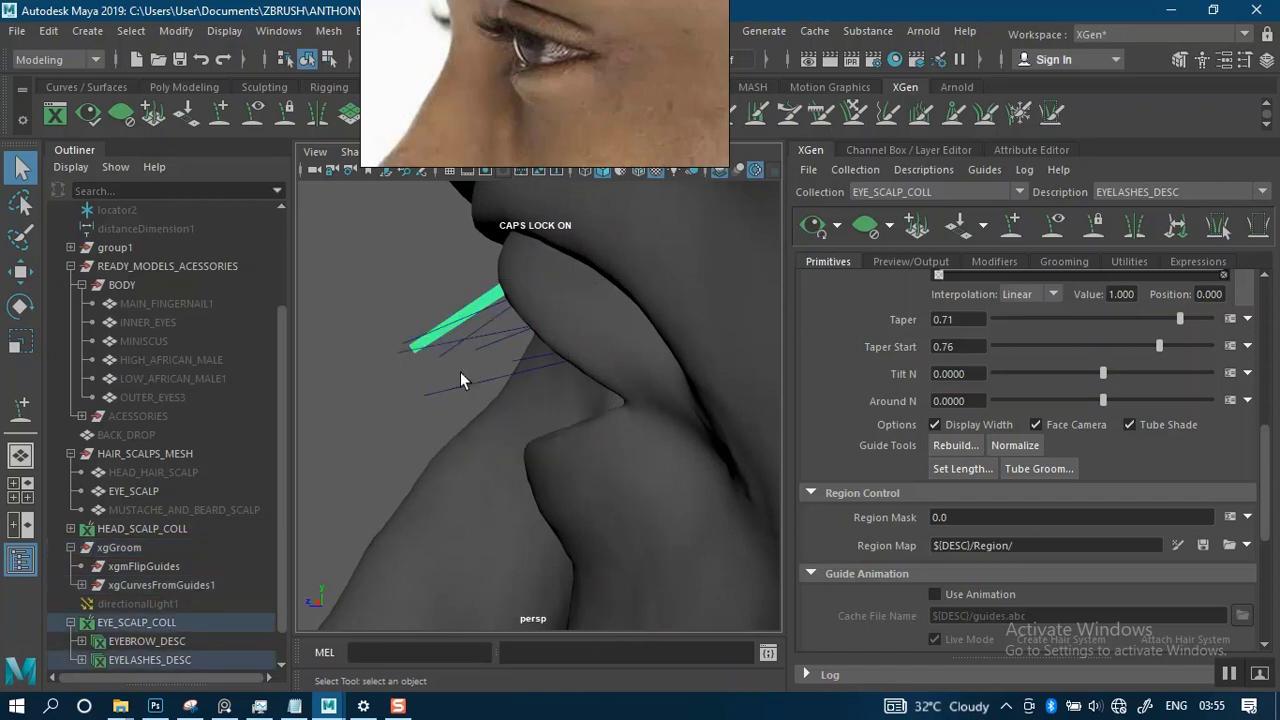
Convert all six curves in xgCurvesFromGuides1 to EYELASHES_DESC guides by base proximity, deleting the source curves.
left_click(81, 585)
left_click_drag(277, 546, 284, 602)
left_click(215, 582)
left_click(203, 490, "shift")
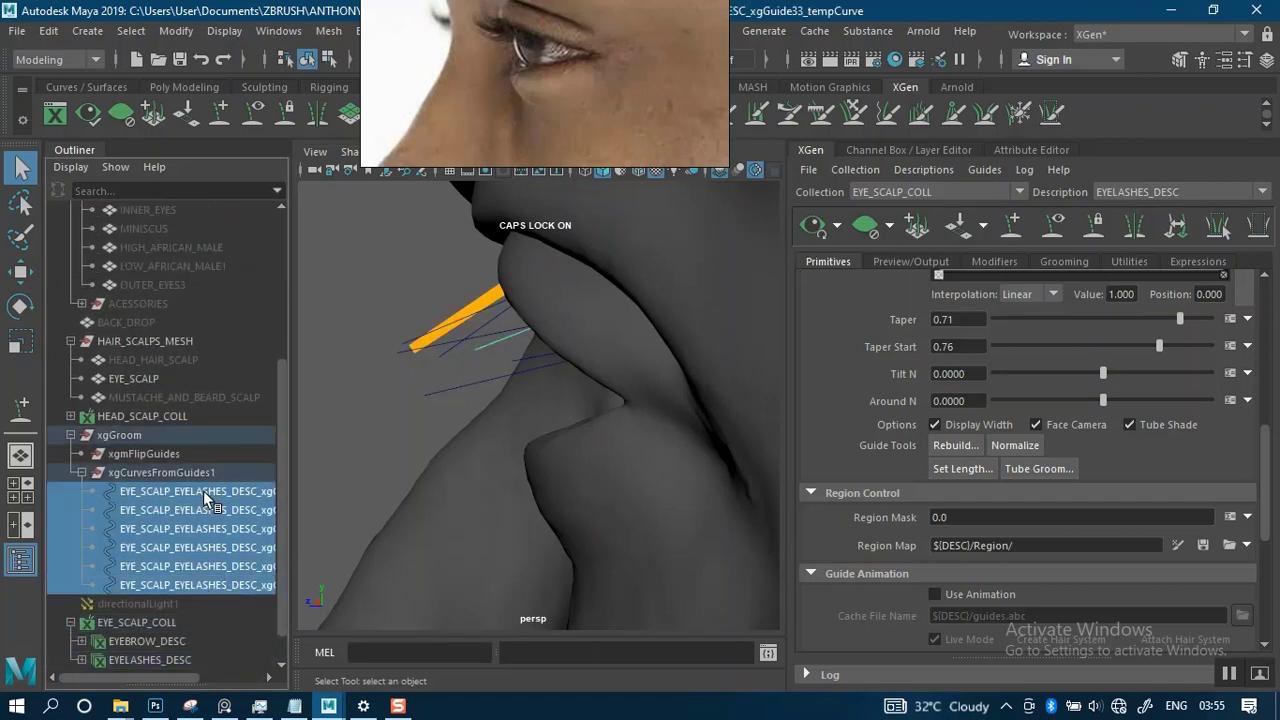
left_click_drag(501, 365, 541, 401, "alt")
left_click(1128, 261)
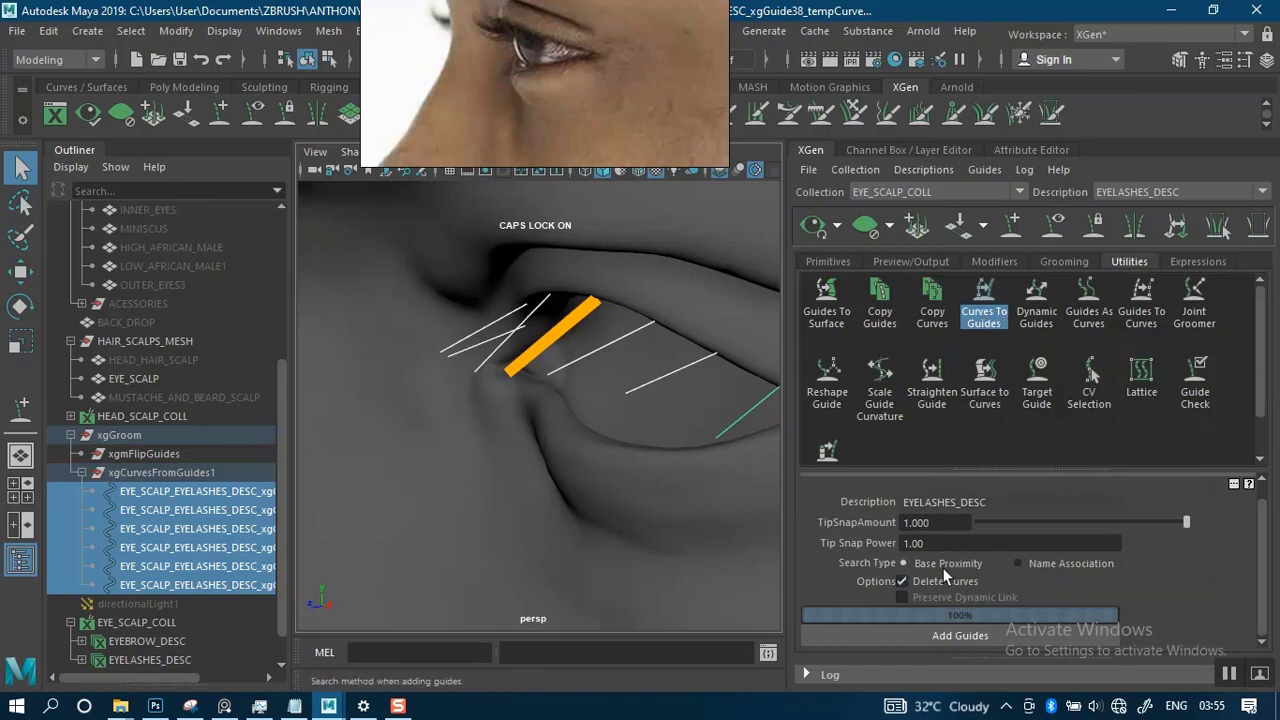
left_click(951, 641)
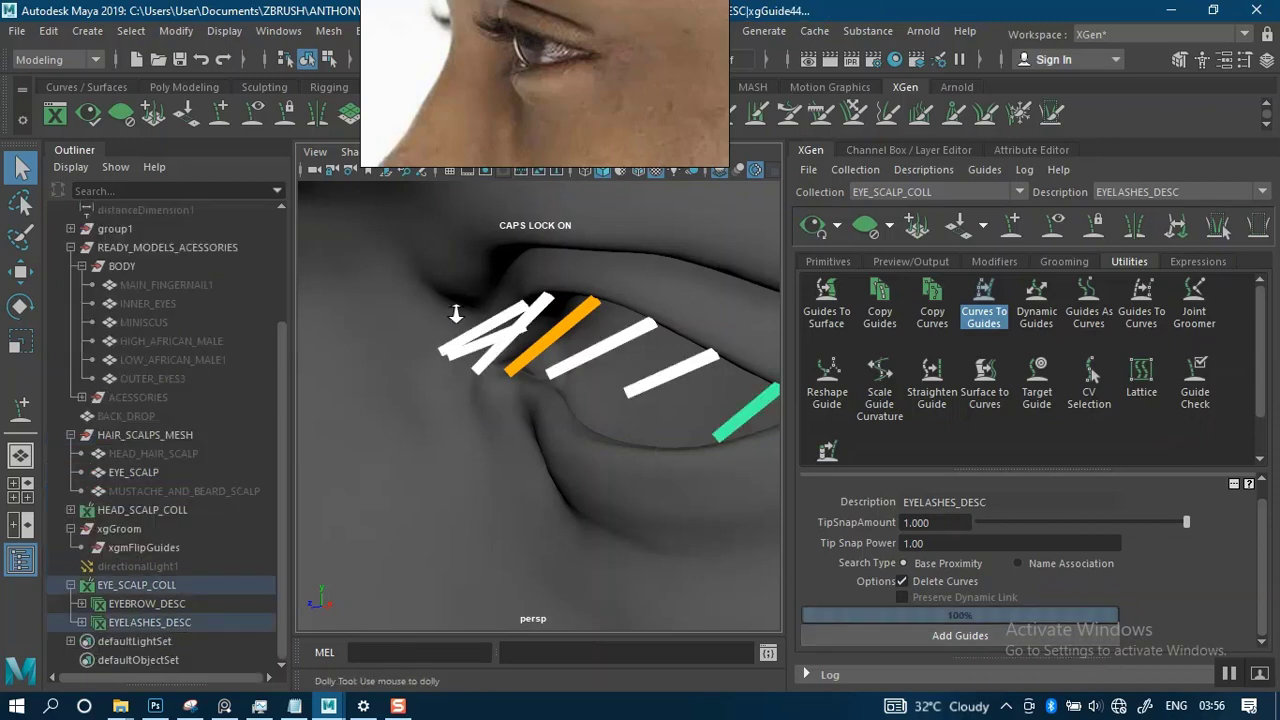
Update the XGen preview of the eyelashes with the guides seen from the side.
scroll(456, 313, "down", 5)
left_click_drag(494, 346, 402, 338, "alt")
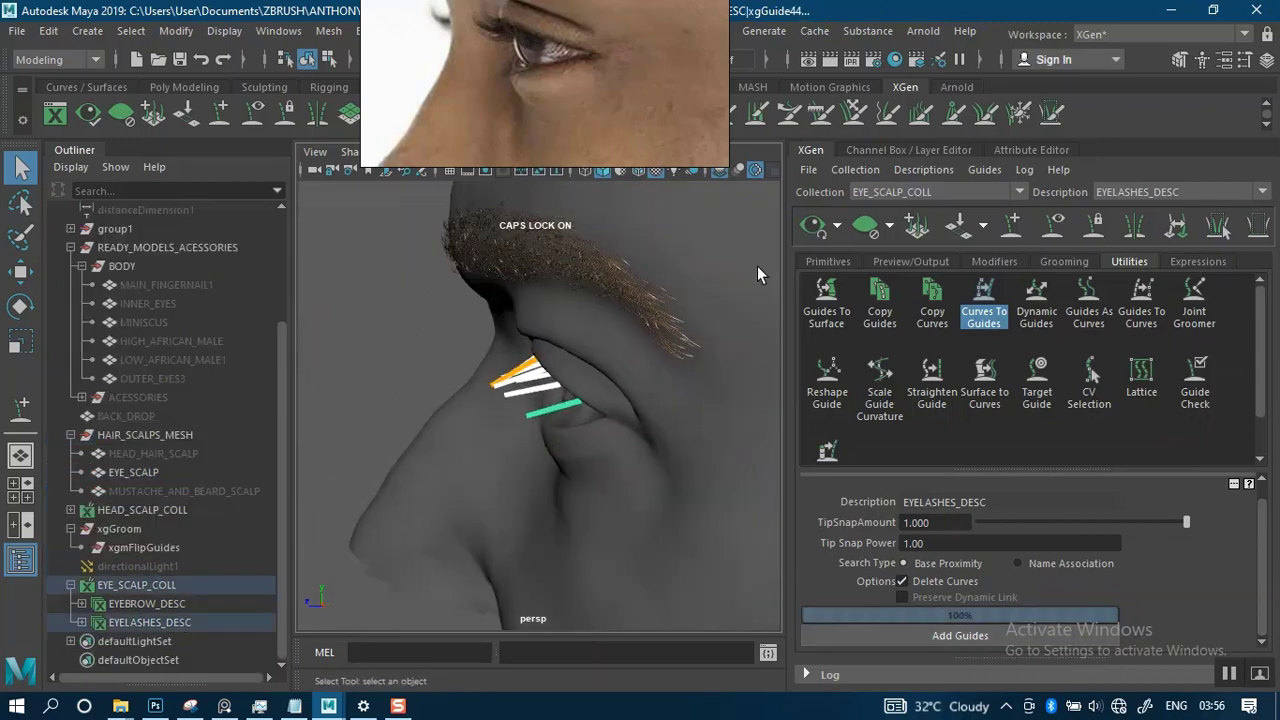
left_click(813, 228)
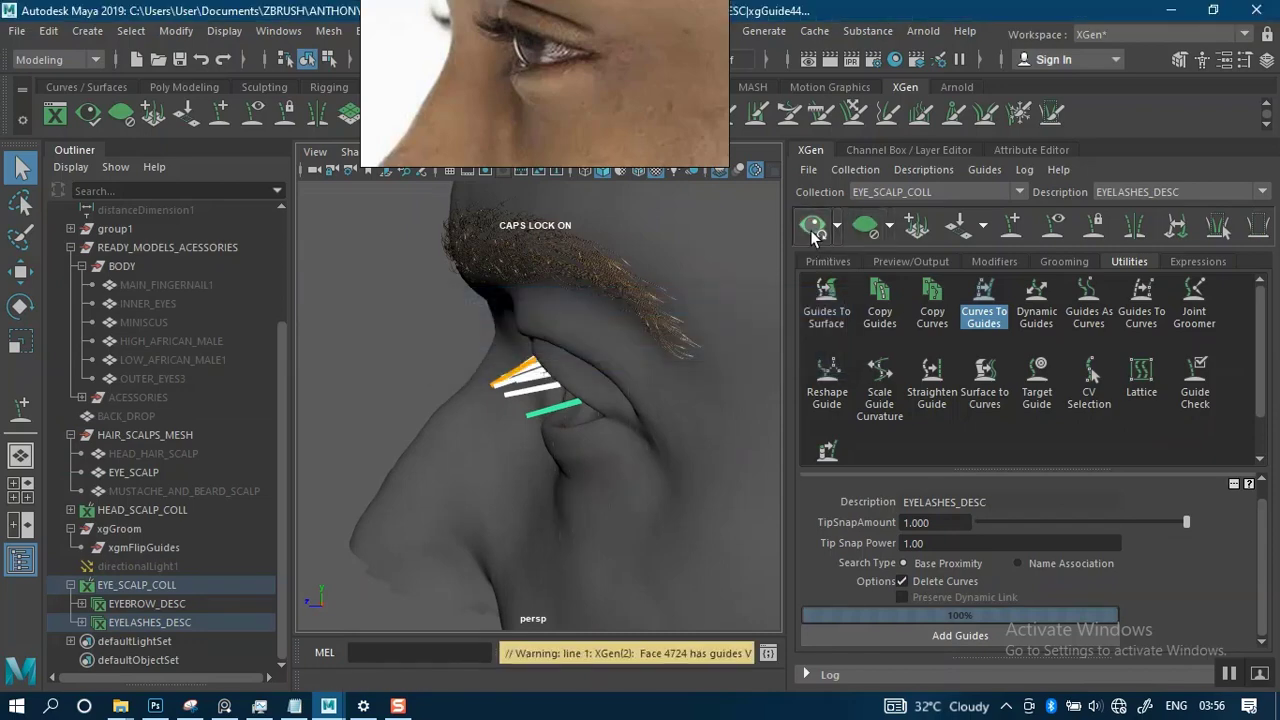
Select only the eyelash guide at the eye's outer corner and show its control points for editing.
left_click(828, 263)
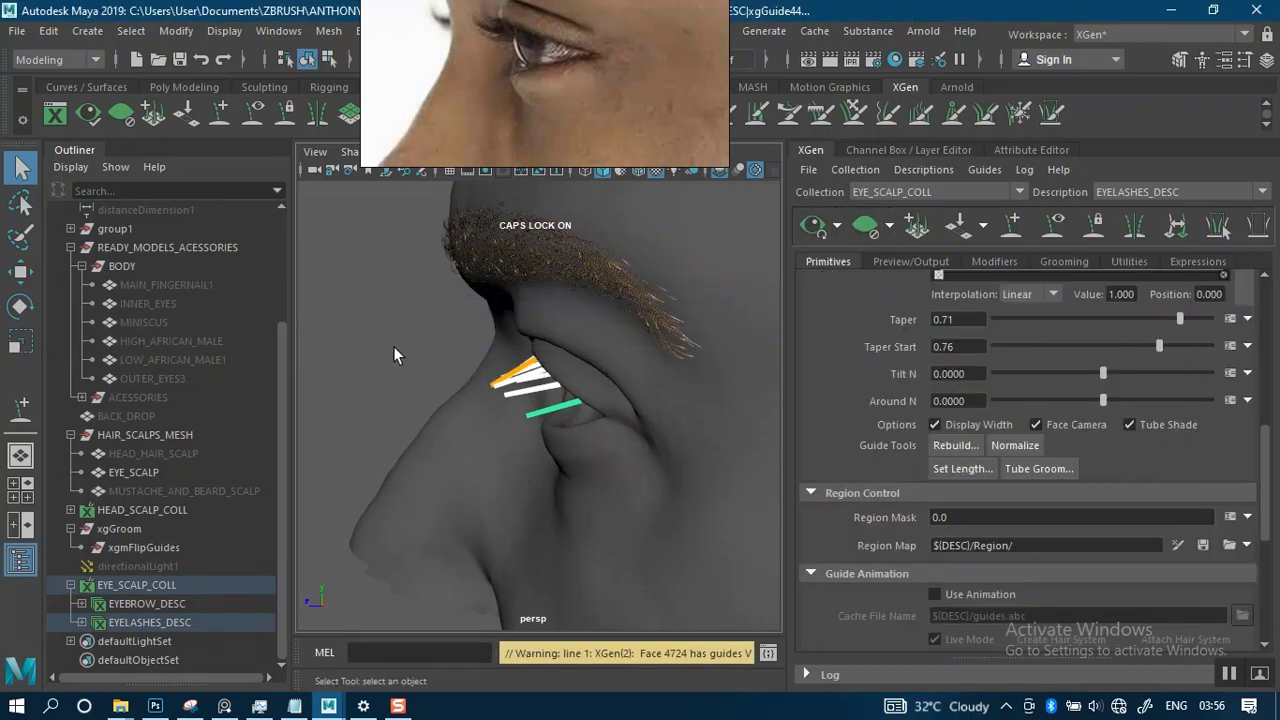
left_click(392, 352)
left_click_drag(396, 362, 482, 387, "alt")
left_click(482, 387)
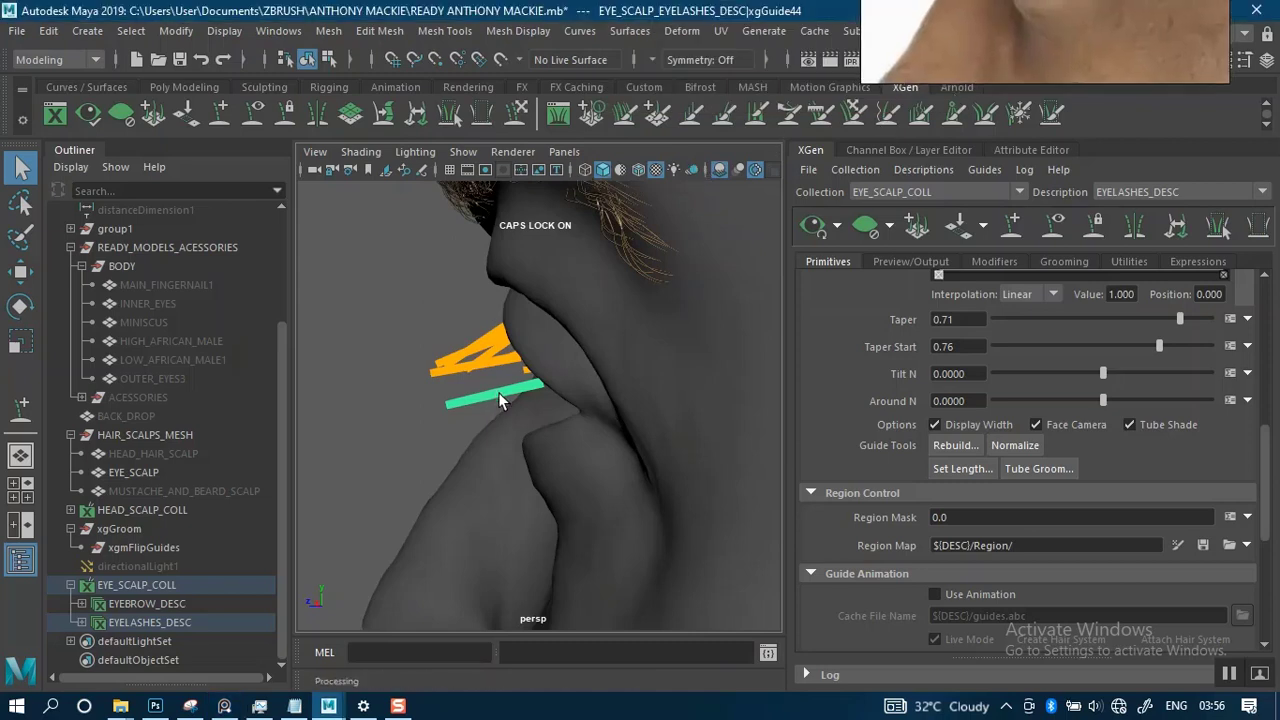
right_click_drag(499, 396, 391, 218)
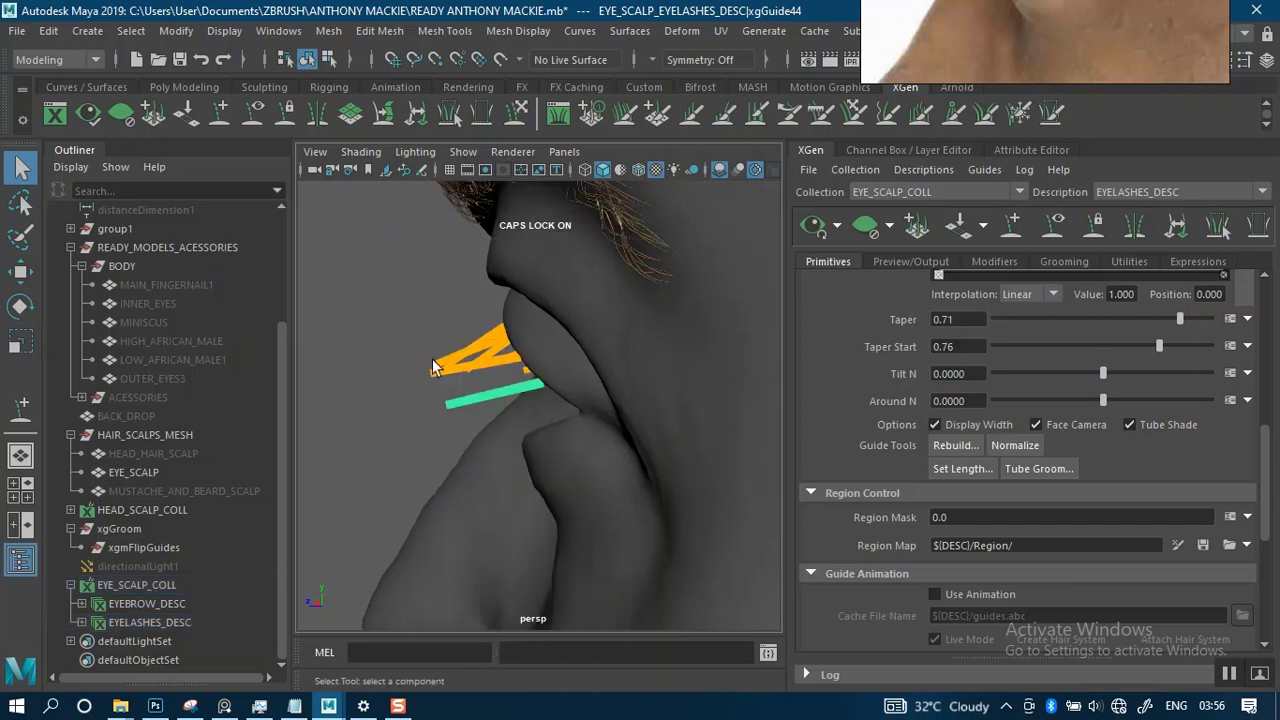
middle_click_drag(437, 385, 435, 326, "alt")
mouse_move(442, 377)
right_mouse_down("alt")
mouse_move(477, 434)
mouse_move(462, 386)
right_mouse_up("alt")
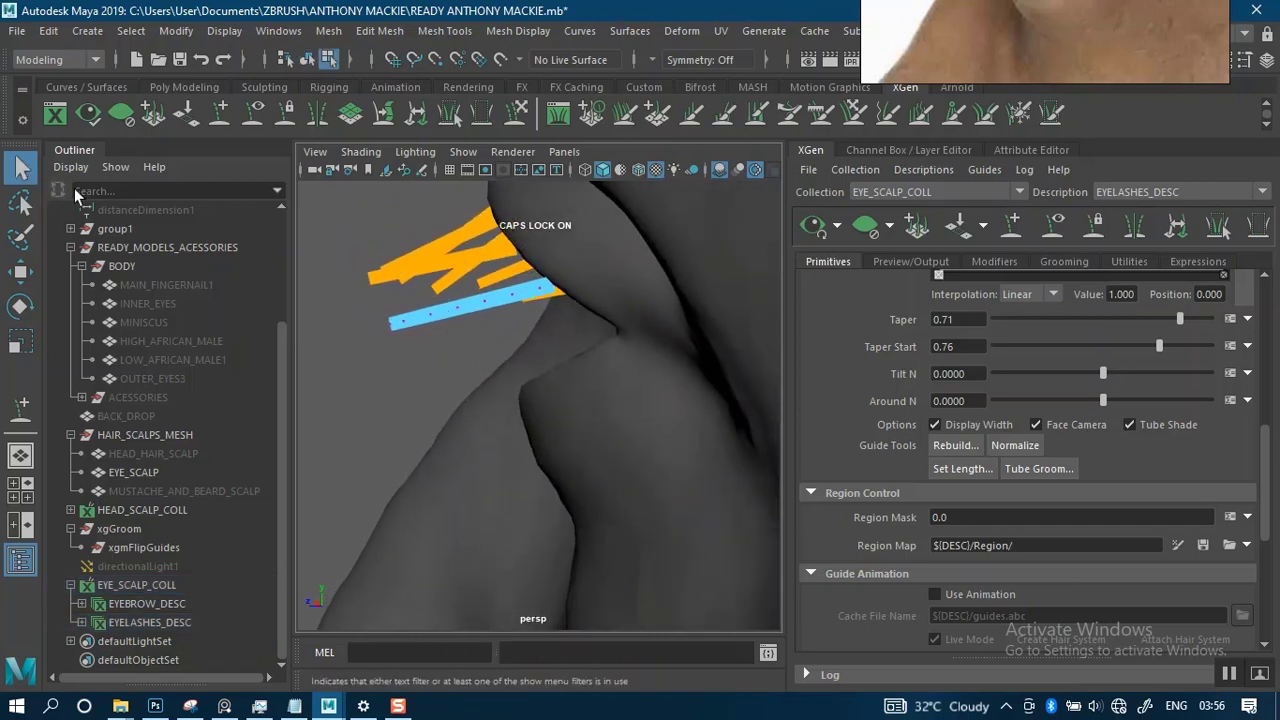
Switch the eyelash guide at the eye's outer corner from control-point editing back to object mode.
left_click(516, 113)
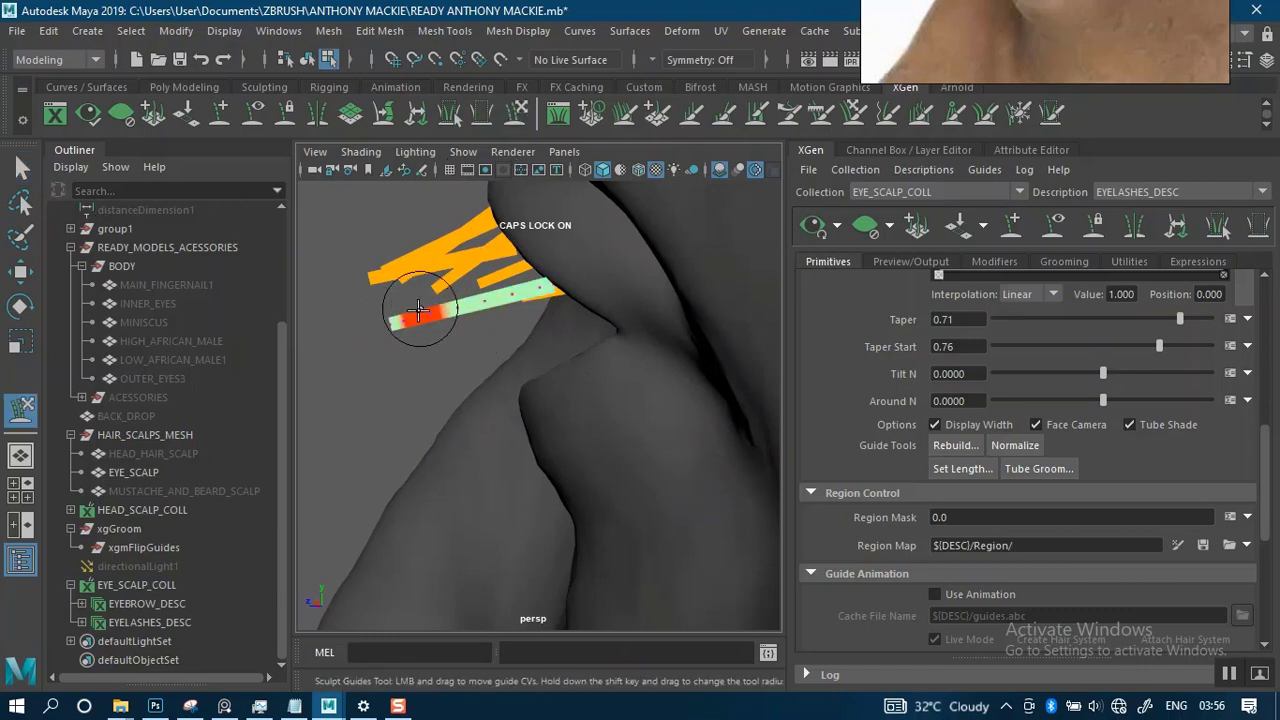
scroll(432, 336, "down", 5)
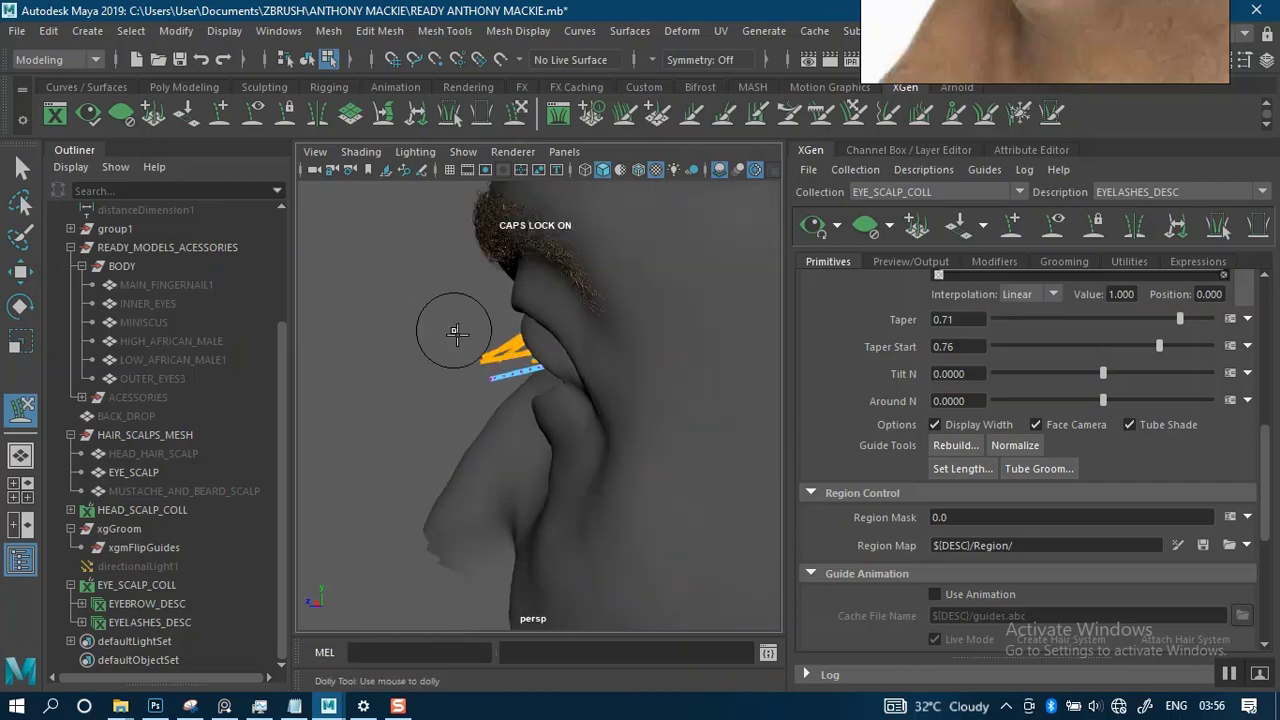
left_click_drag(469, 348, 507, 401, "alt")
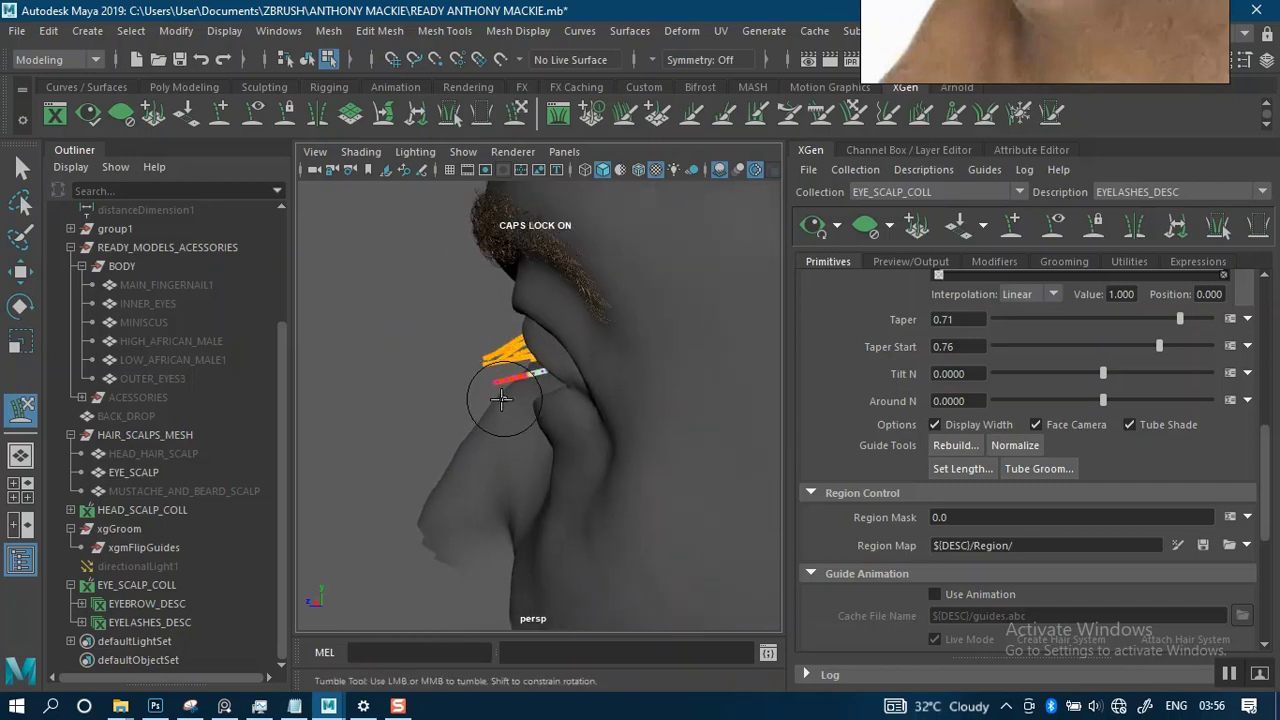
key("q")
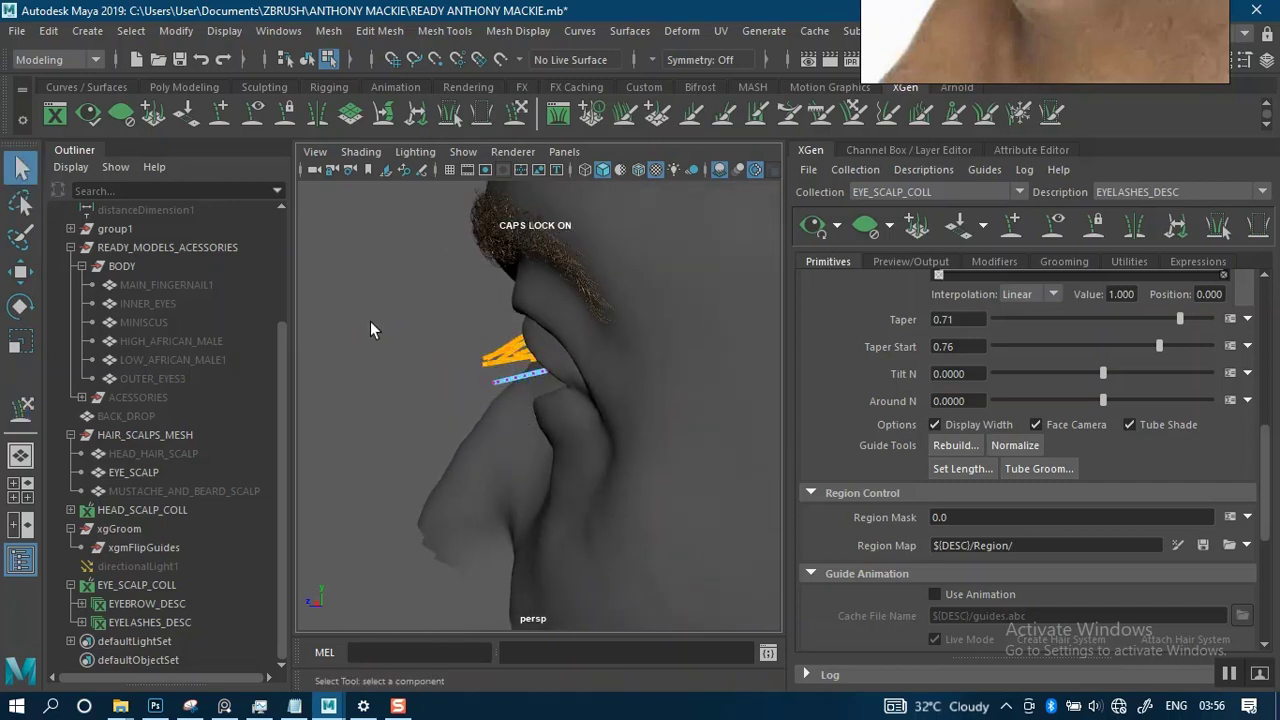
right_click(491, 240)
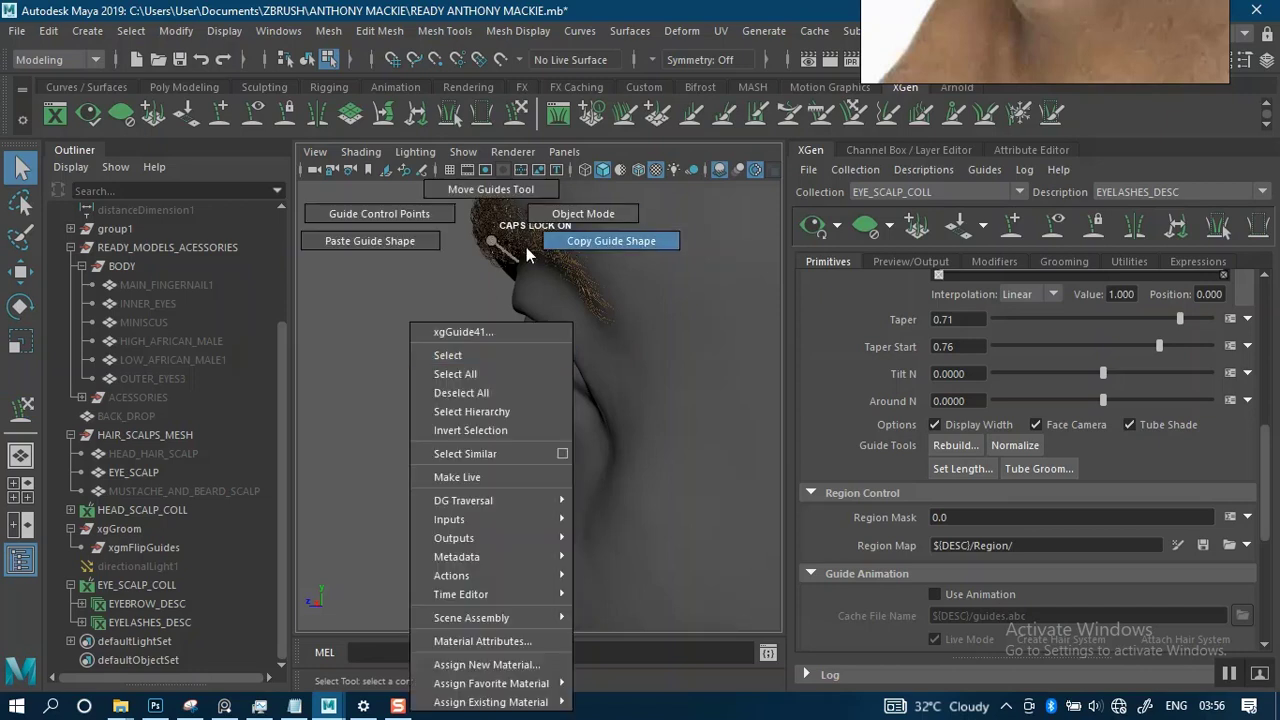
left_click(535, 213)
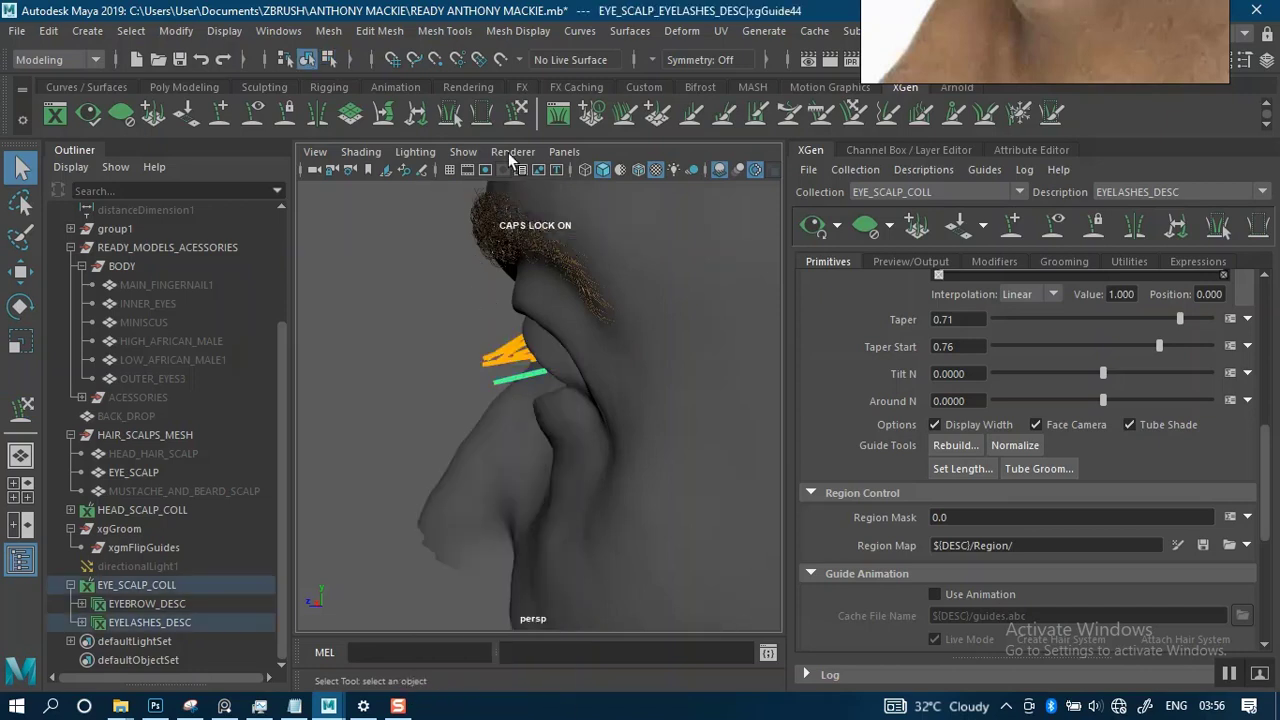
Sculpt the guide at the eye's outer corner into an upward-sweeping curve, working from the side view.
left_click(519, 113)
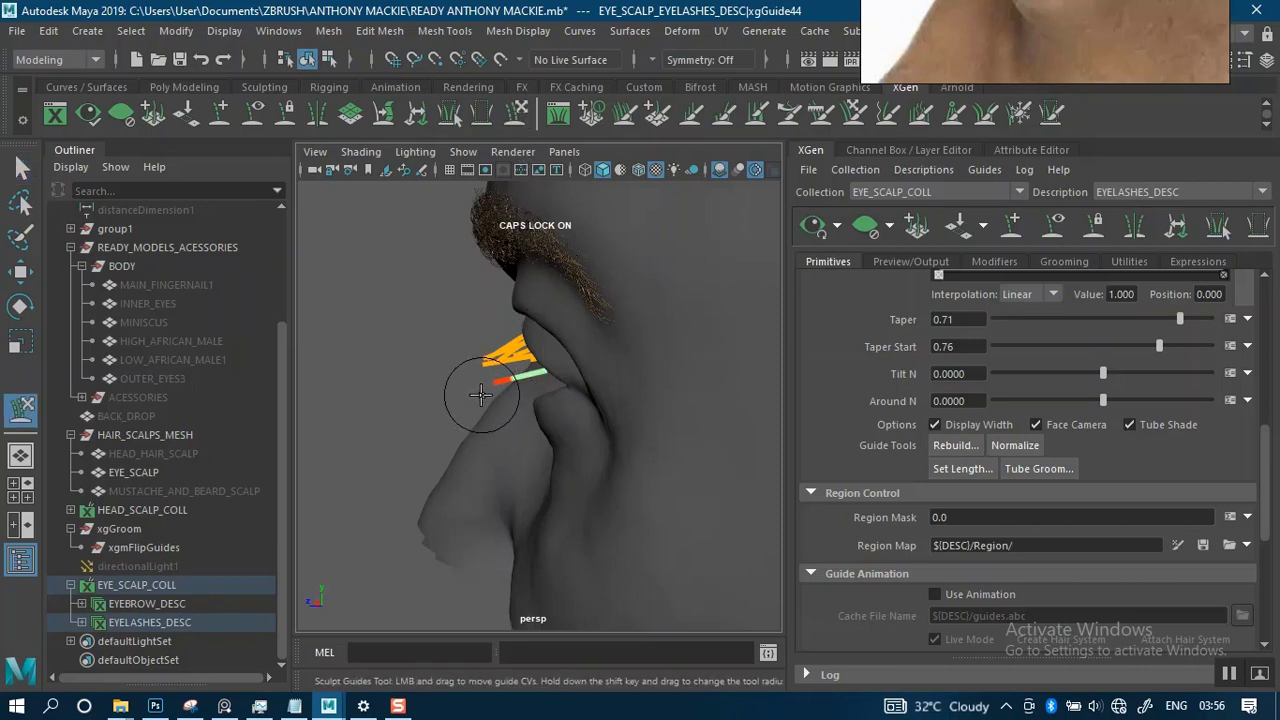
left_click_drag(481, 395, 466, 344)
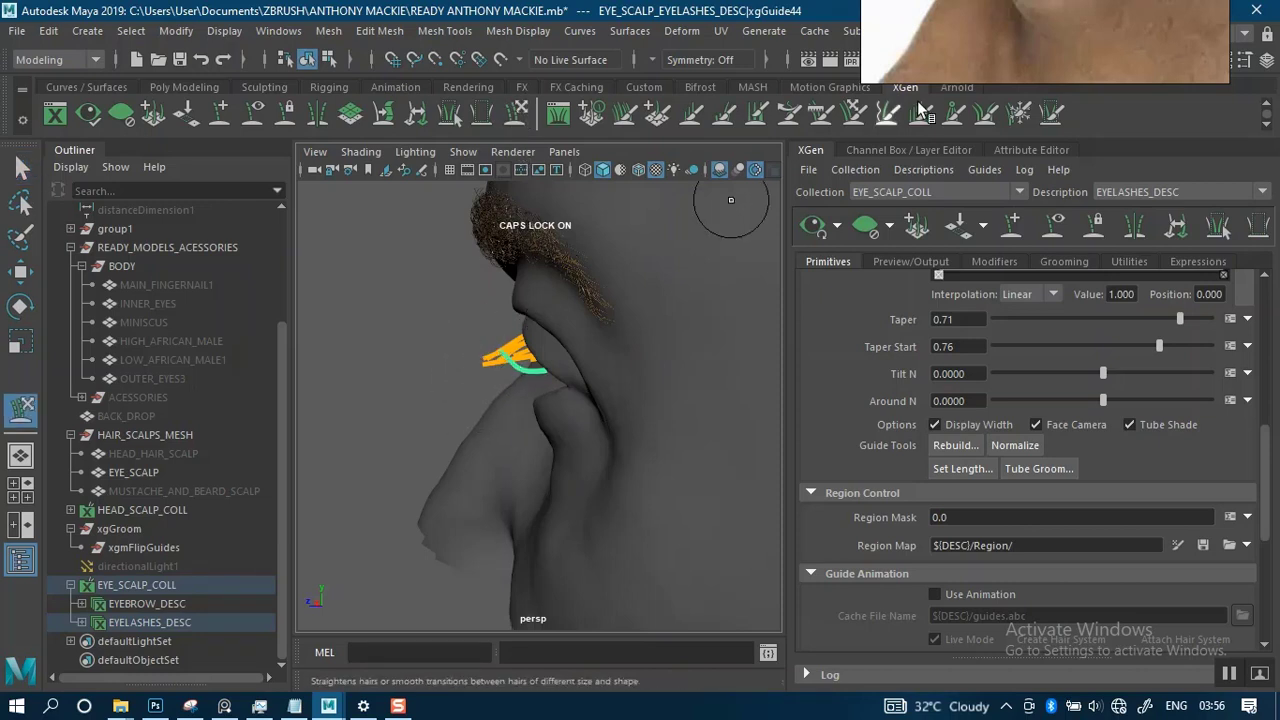
left_click(416, 393)
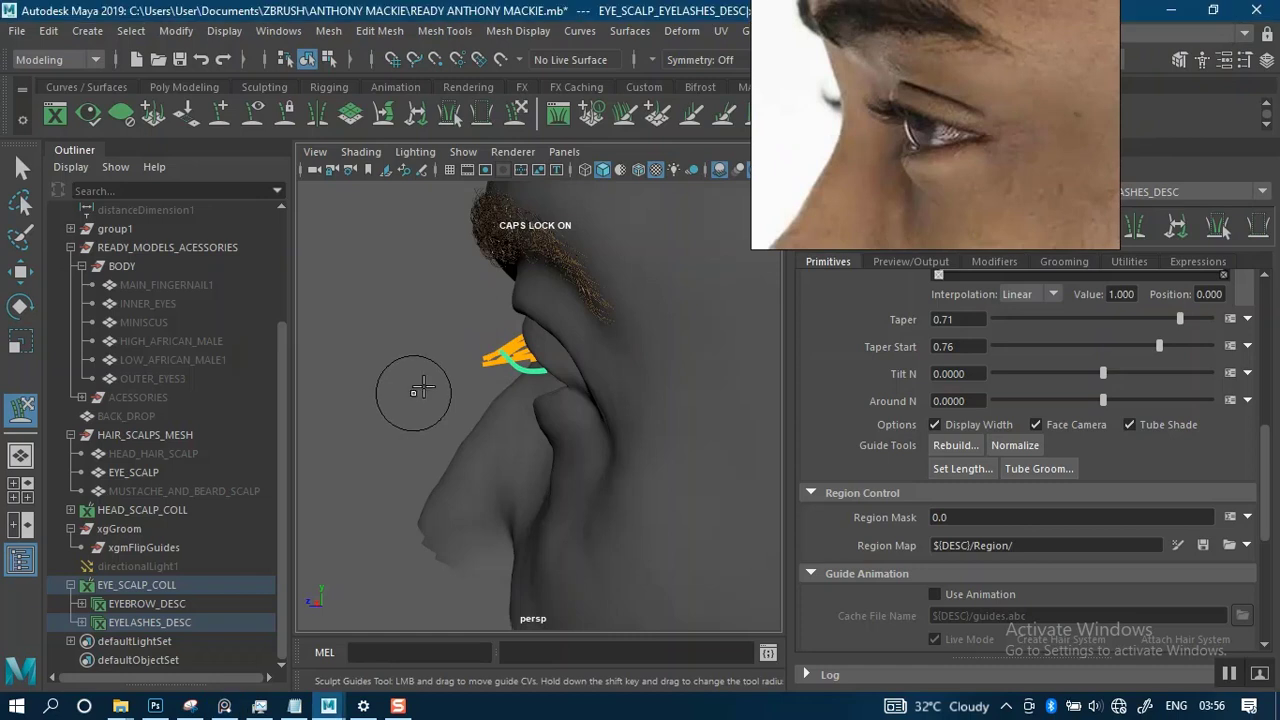
mouse_move(489, 348)
left_mouse_down()
mouse_move(522, 398)
mouse_move(481, 336)
mouse_move(547, 370)
mouse_move(539, 398)
left_mouse_up()
left_click_drag(384, 348, 648, 335, "alt")
middle_click_drag(570, 326, 484, 330, "alt")
left_click_drag(610, 333, 505, 335, "alt")
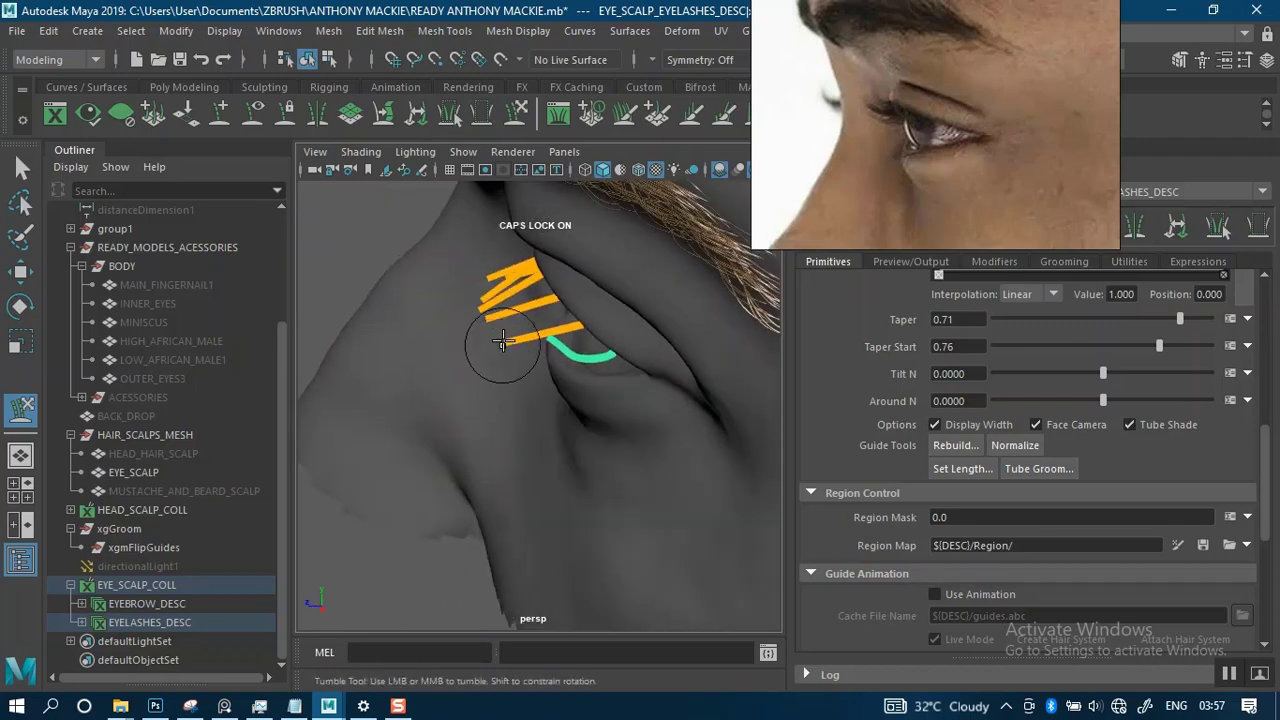
Rotate the outer-corner eyelash guide about its vertical axis so it fans away from the neighbouring guides.
key("e")
left_click_drag(578, 372, 590, 383)
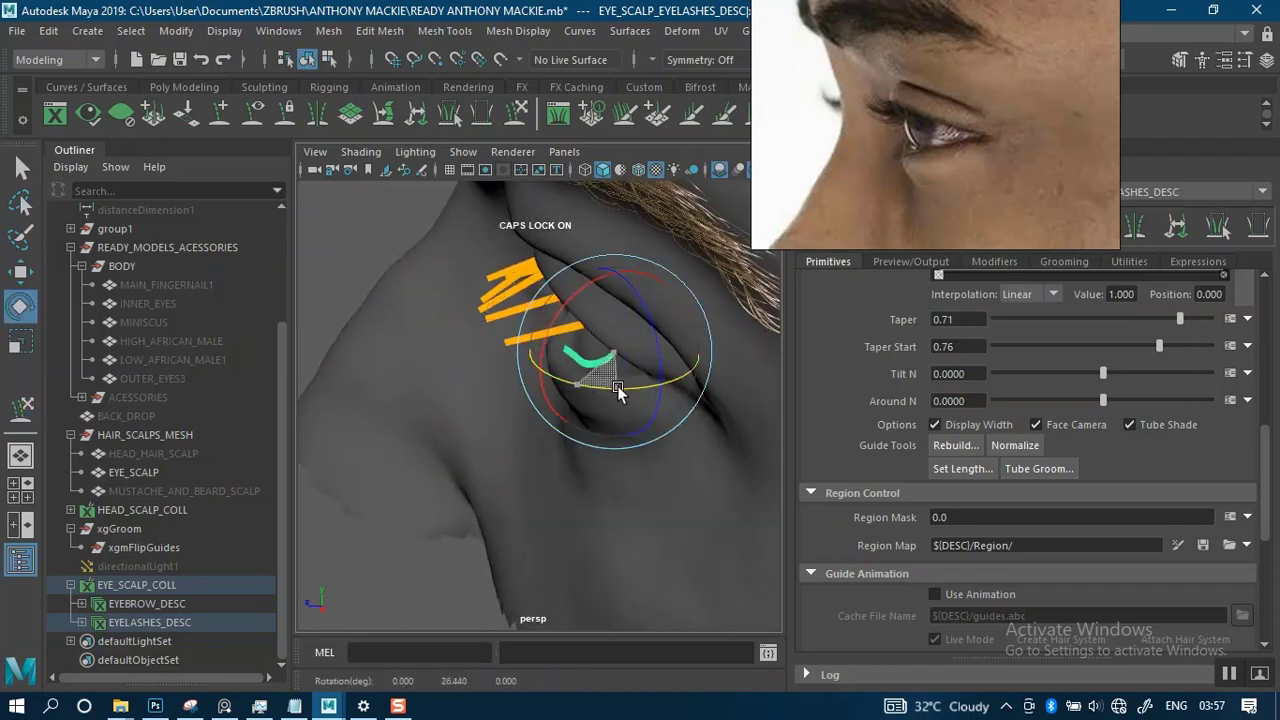
left_click_drag(501, 391, 371, 297, "alt")
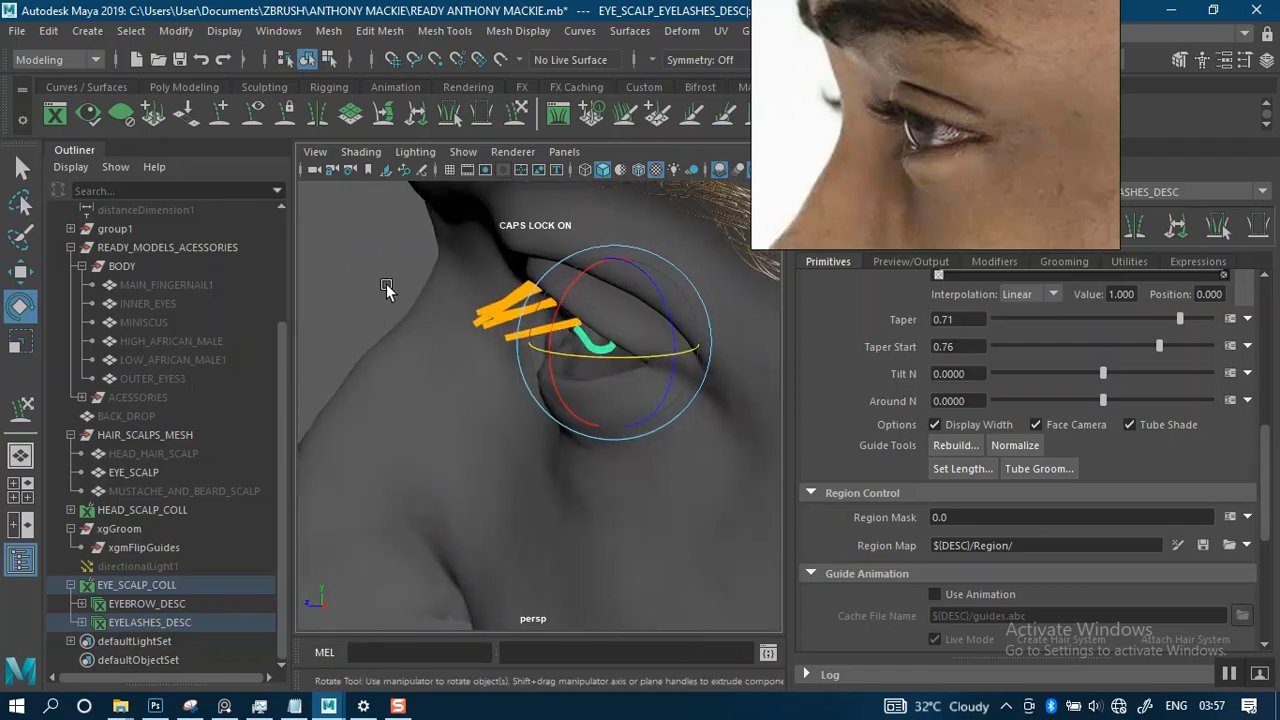
left_click(519, 114)
key("q")
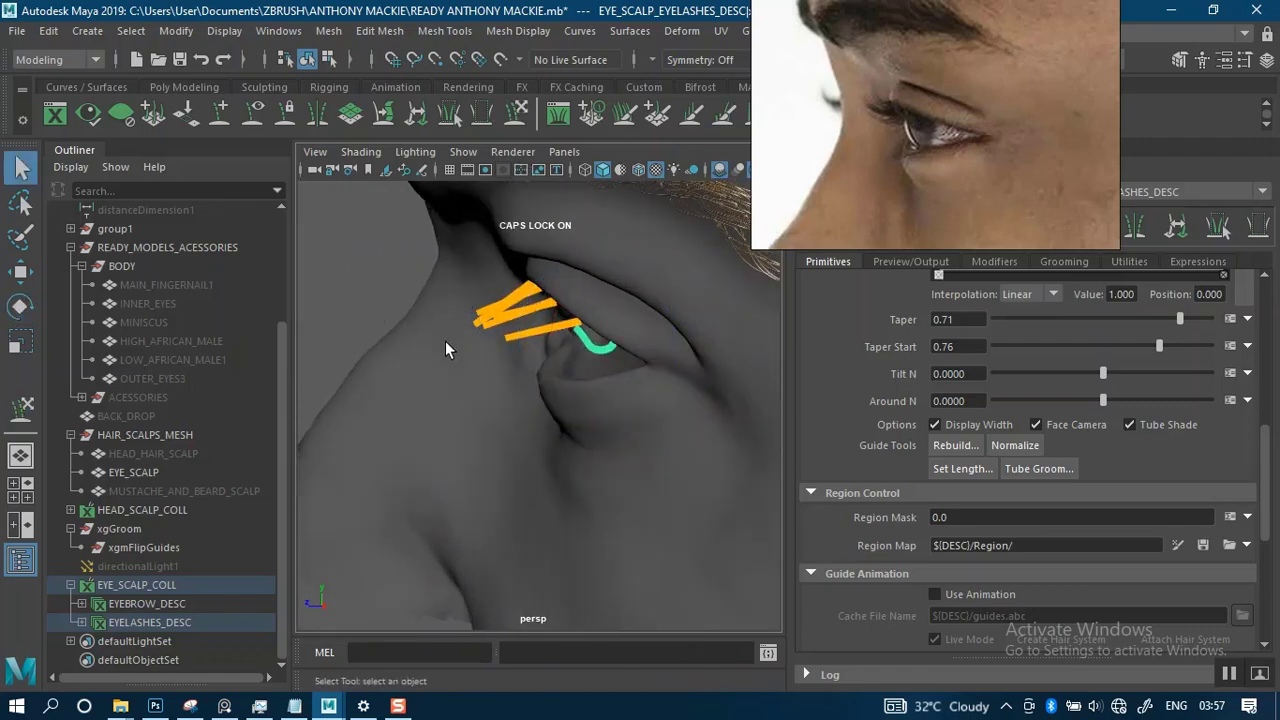
Select the second eyelash guide from the outer corner and sculpt its tip into an upward curl.
mouse_move(380, 311)
left_mouse_down("alt")
mouse_move(502, 332)
mouse_move(452, 306)
mouse_move(533, 332)
left_mouse_up("alt")
key("y")
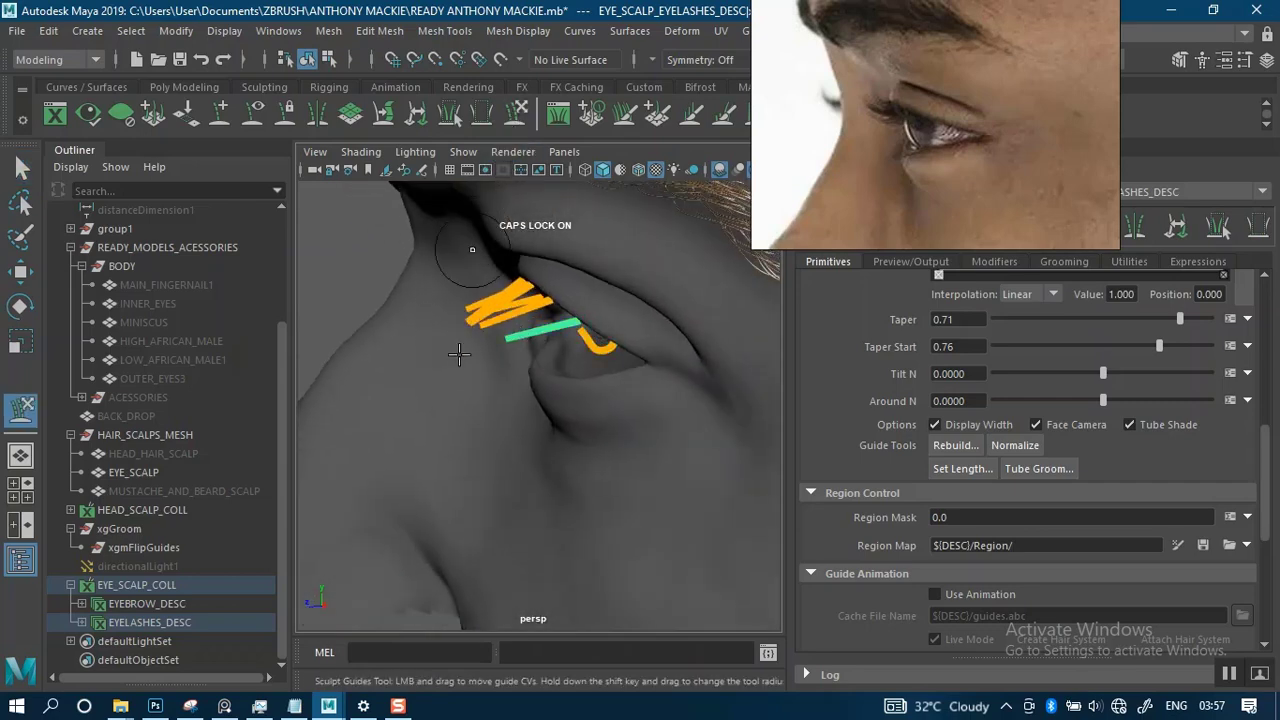
mouse_move(457, 354)
left_mouse_down("alt")
mouse_move(457, 300)
mouse_move(432, 320)
left_mouse_up("alt")
left_click_drag(491, 379, 477, 308)
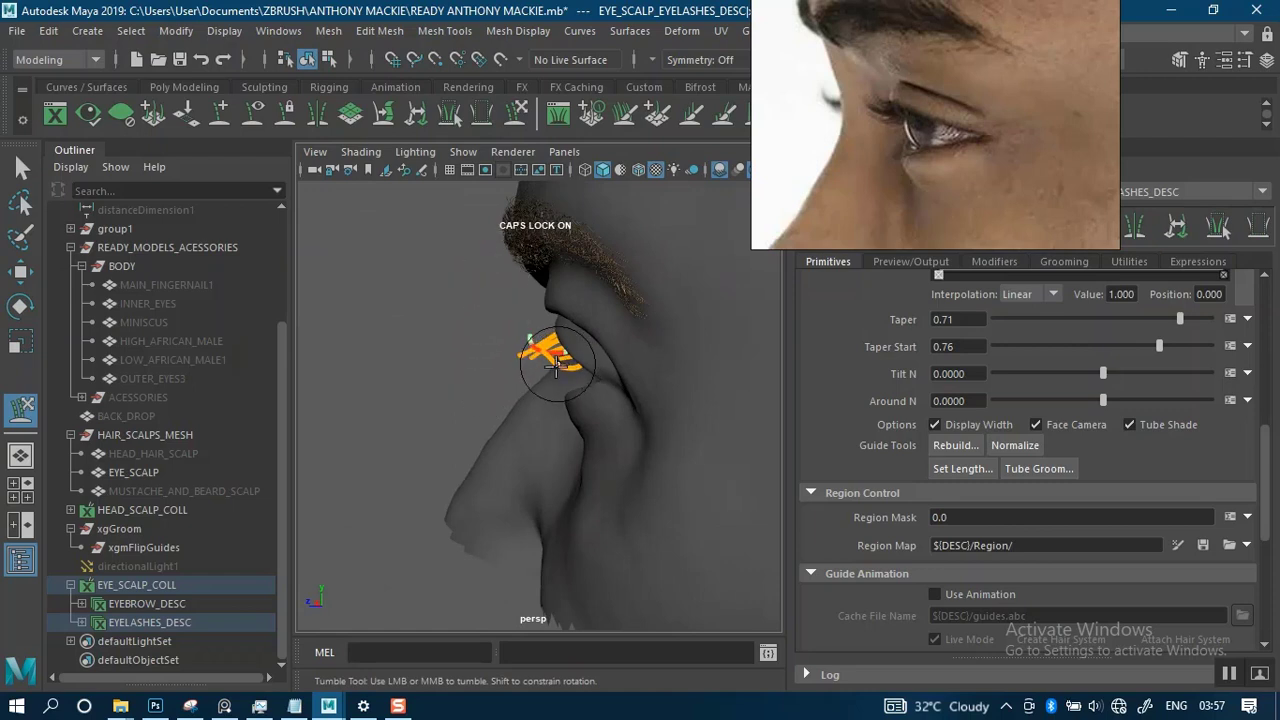
mouse_move(557, 366)
left_mouse_down()
mouse_move(555, 379)
mouse_move(540, 357)
left_mouse_up()
key("q")
Select the third eyelash guide from the outer corner and sculpt it into an upward curl from the side.
left_click_drag(464, 352, 522, 345, "alt")
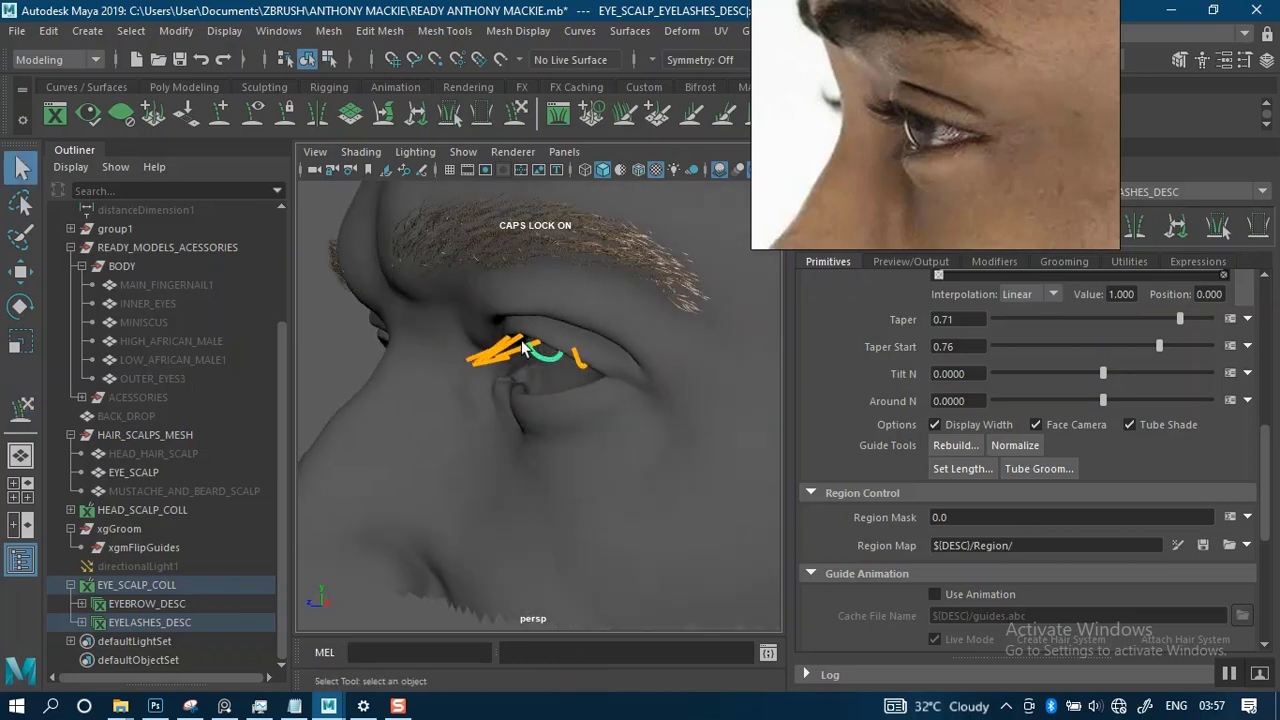
left_click(517, 113)
mouse_move(563, 286)
left_mouse_down("alt")
mouse_move(423, 354)
mouse_move(542, 370)
left_mouse_up("alt")
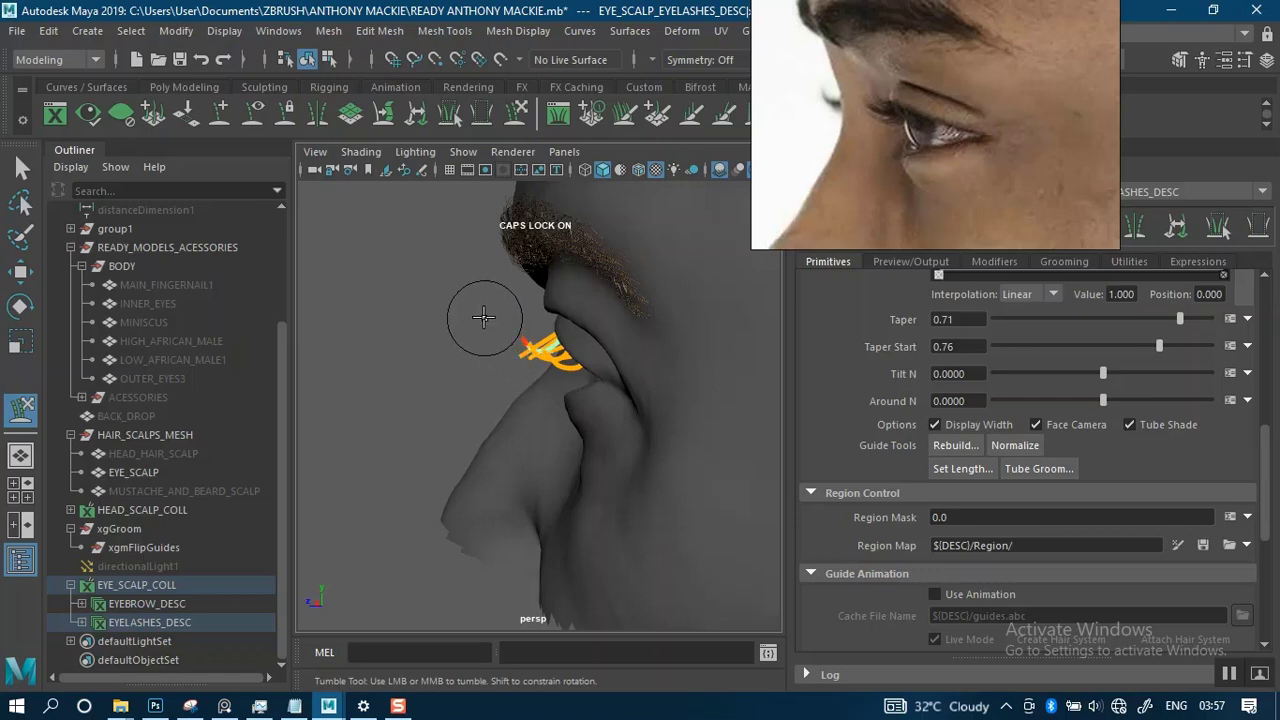
scroll(511, 323, "up", 5)
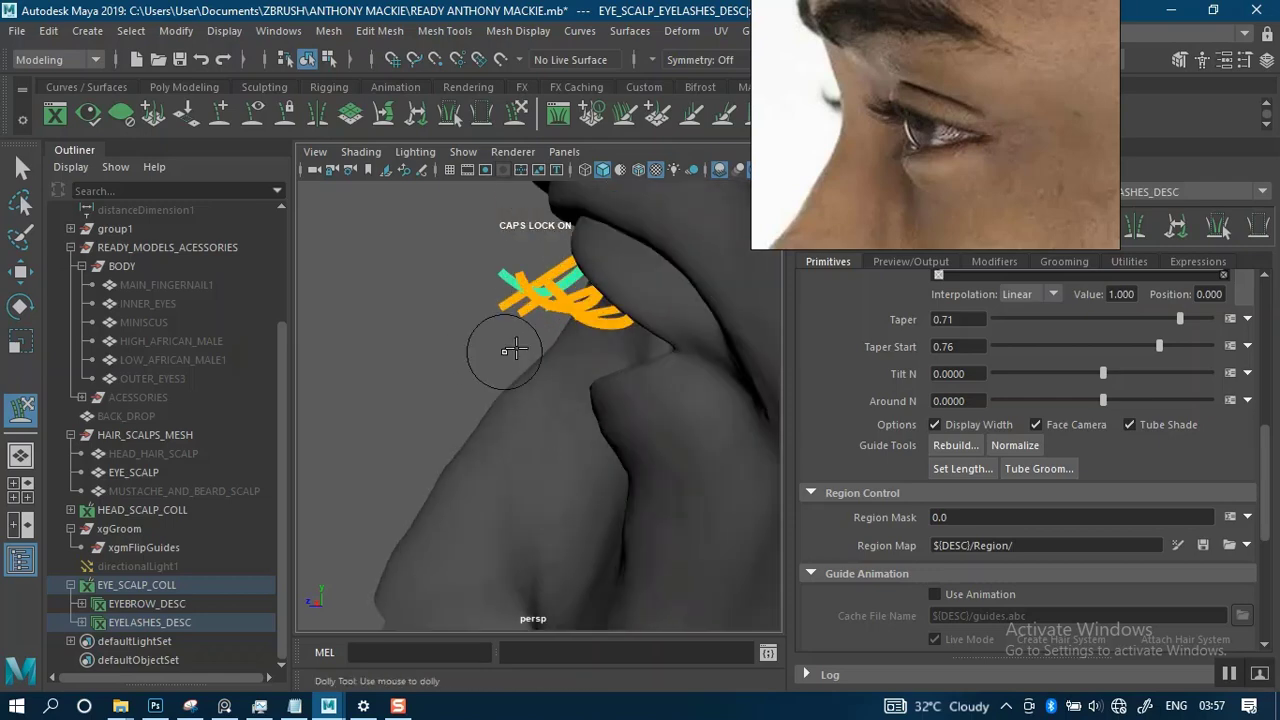
left_click_drag(506, 351, 716, 332, "alt")
mouse_move(559, 341)
left_mouse_down("alt")
mouse_move(628, 338)
mouse_move(549, 349)
mouse_move(543, 337)
left_mouse_up("alt")
key("q")
Sculpt the fourth eyelash guide from the outer corner, near the middle of the eyelid, into an upward curl.
middle_click_drag(414, 286, 485, 309, "alt")
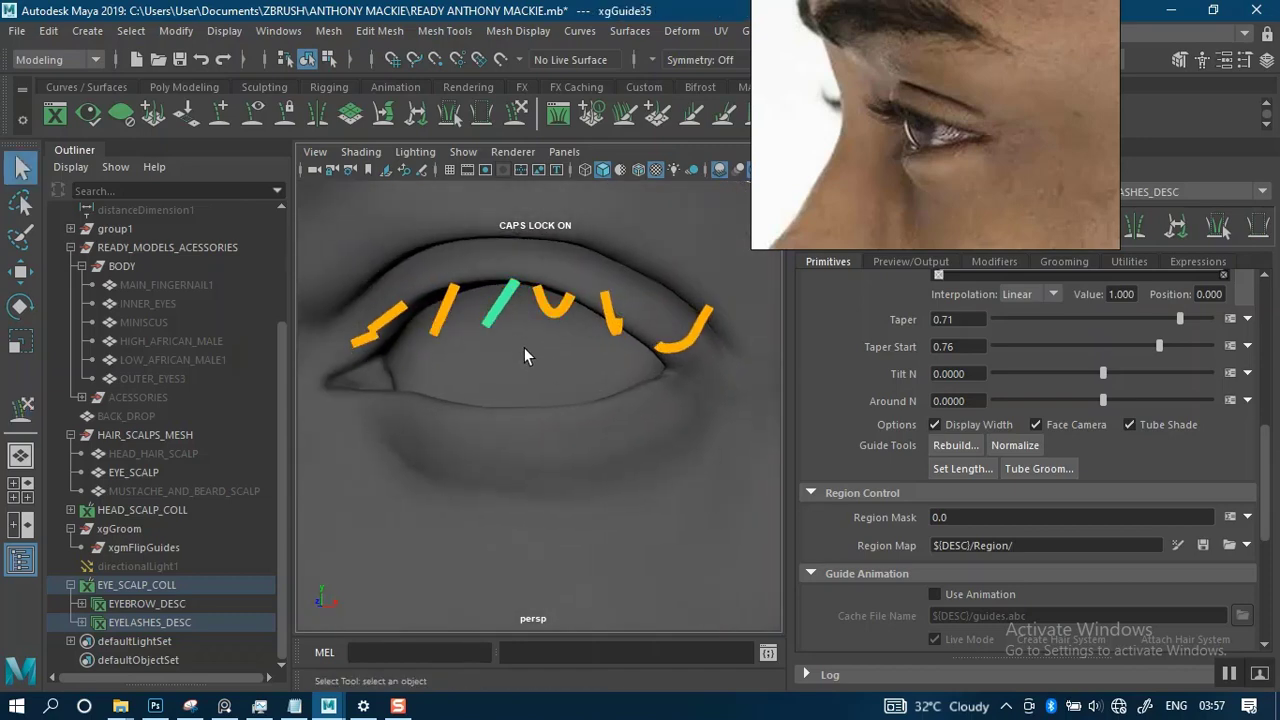
key("w")
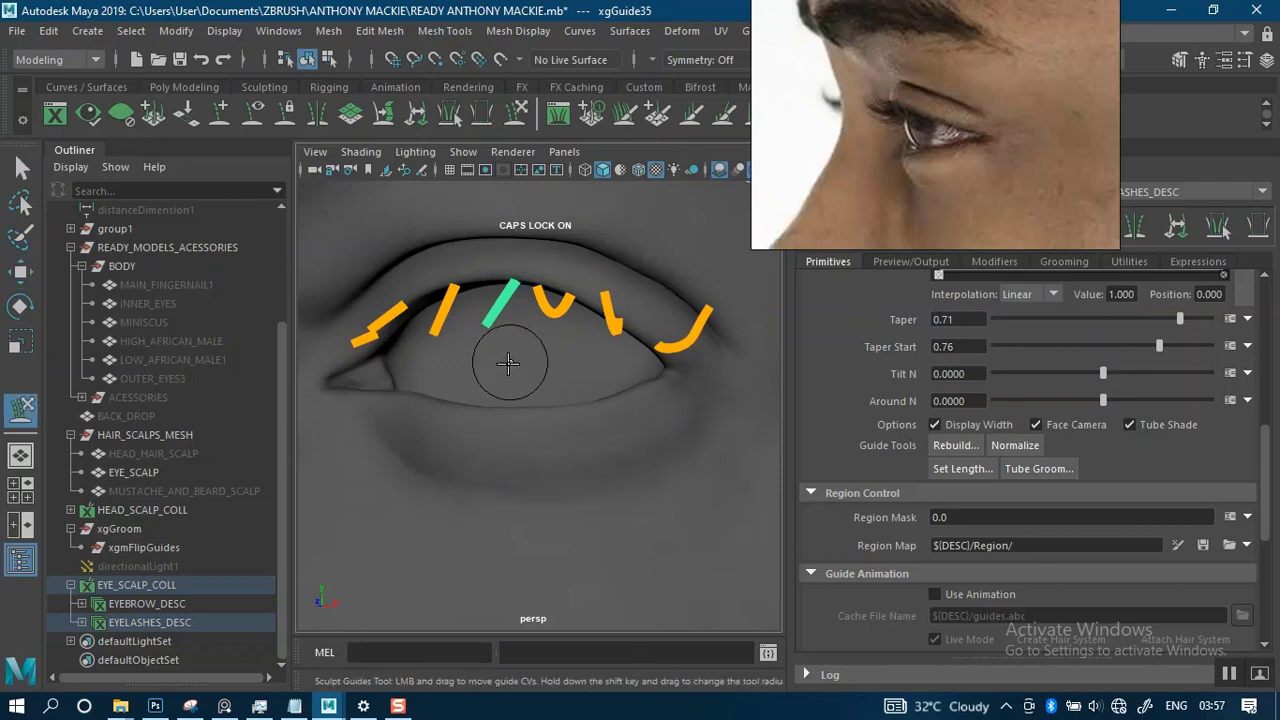
left_click_drag(517, 352, 391, 197, "alt")
mouse_move(513, 316)
left_mouse_down("alt")
mouse_move(575, 337)
mouse_move(545, 345)
left_mouse_up("alt")
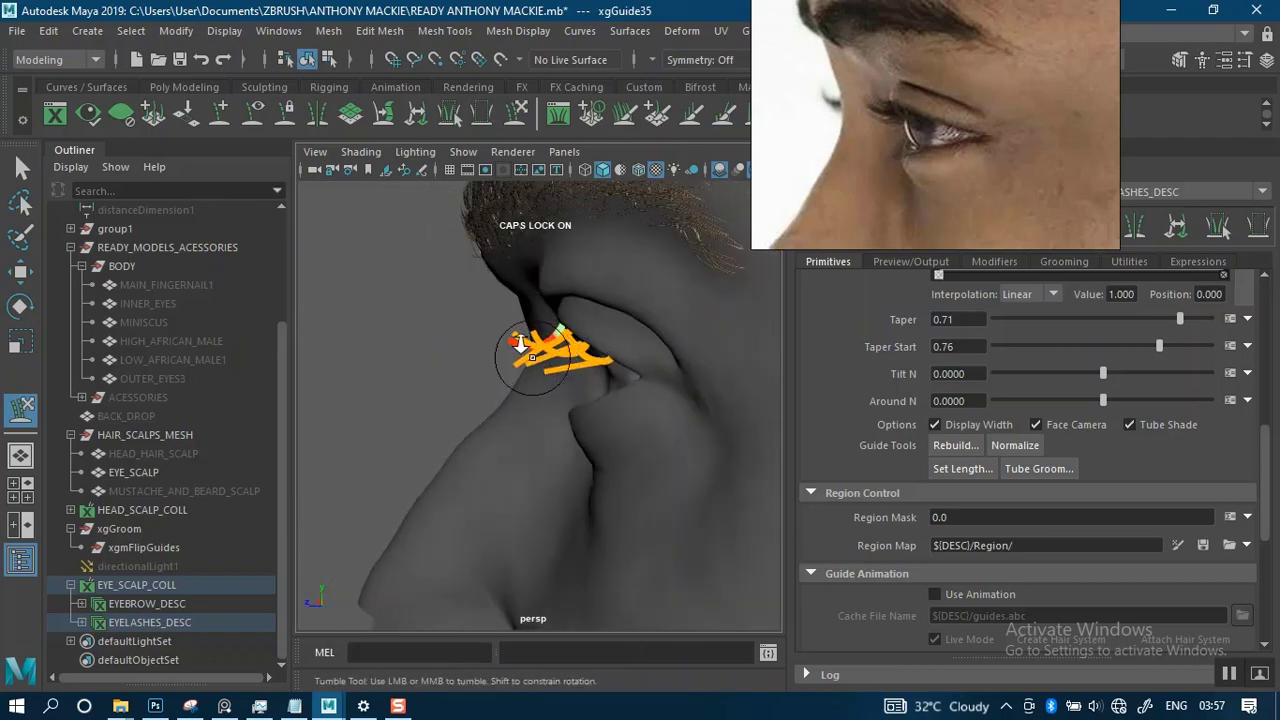
mouse_move(523, 343)
left_mouse_down("alt")
mouse_move(509, 363)
mouse_move(686, 366)
mouse_move(617, 365)
mouse_move(590, 378)
mouse_move(586, 400)
left_mouse_up("alt")
scroll(634, 434, "up", 4)
Rotate the fifth eyelash guide from the outer corner slightly about its vertical axis and sculpt it into an upward curl.
key("q")
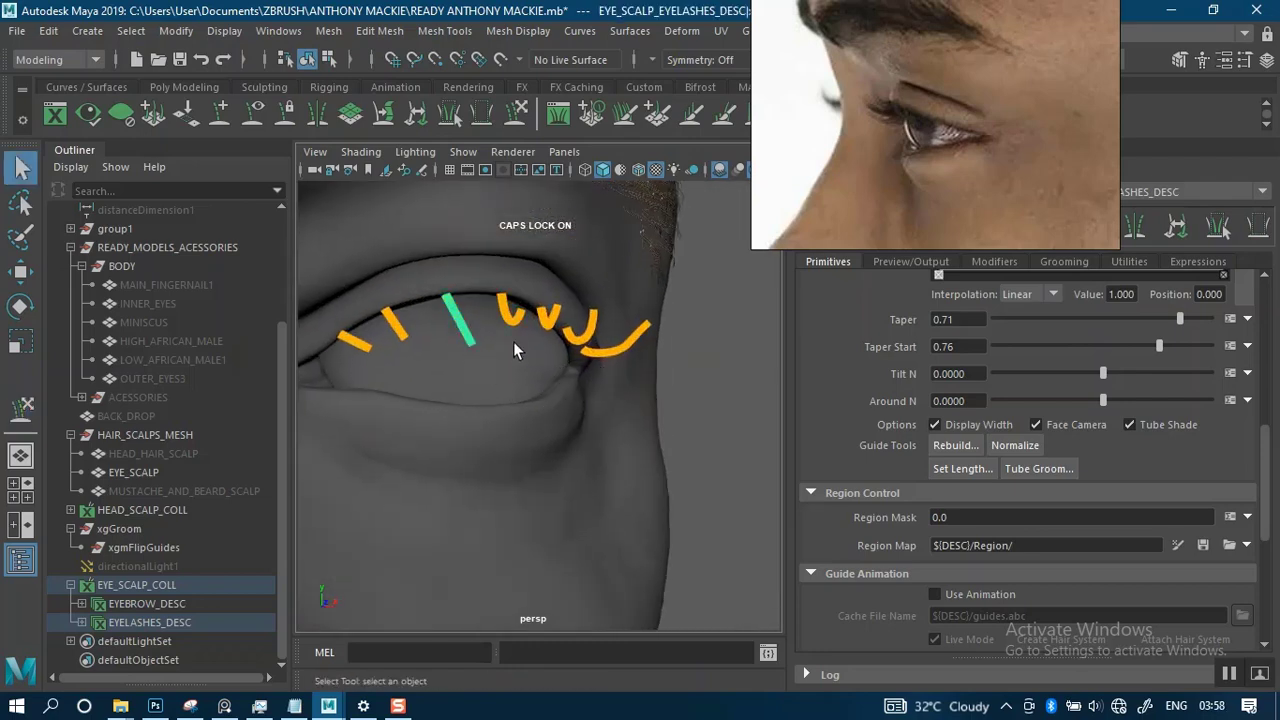
key("e")
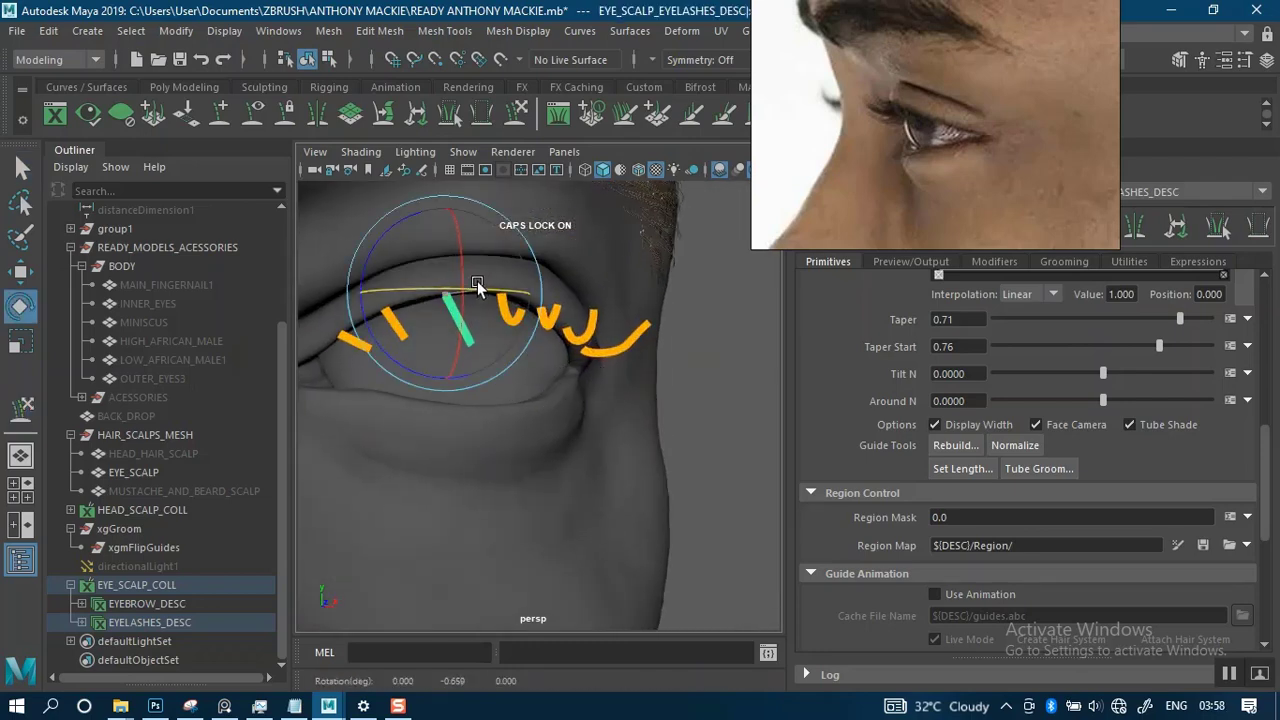
left_click_drag(465, 282, 457, 281)
mouse_move(548, 328)
left_mouse_down("alt")
mouse_move(635, 336)
mouse_move(514, 380)
mouse_move(363, 380)
mouse_move(514, 357)
mouse_move(522, 424)
mouse_move(505, 390)
left_mouse_up("alt")
left_click(517, 117)
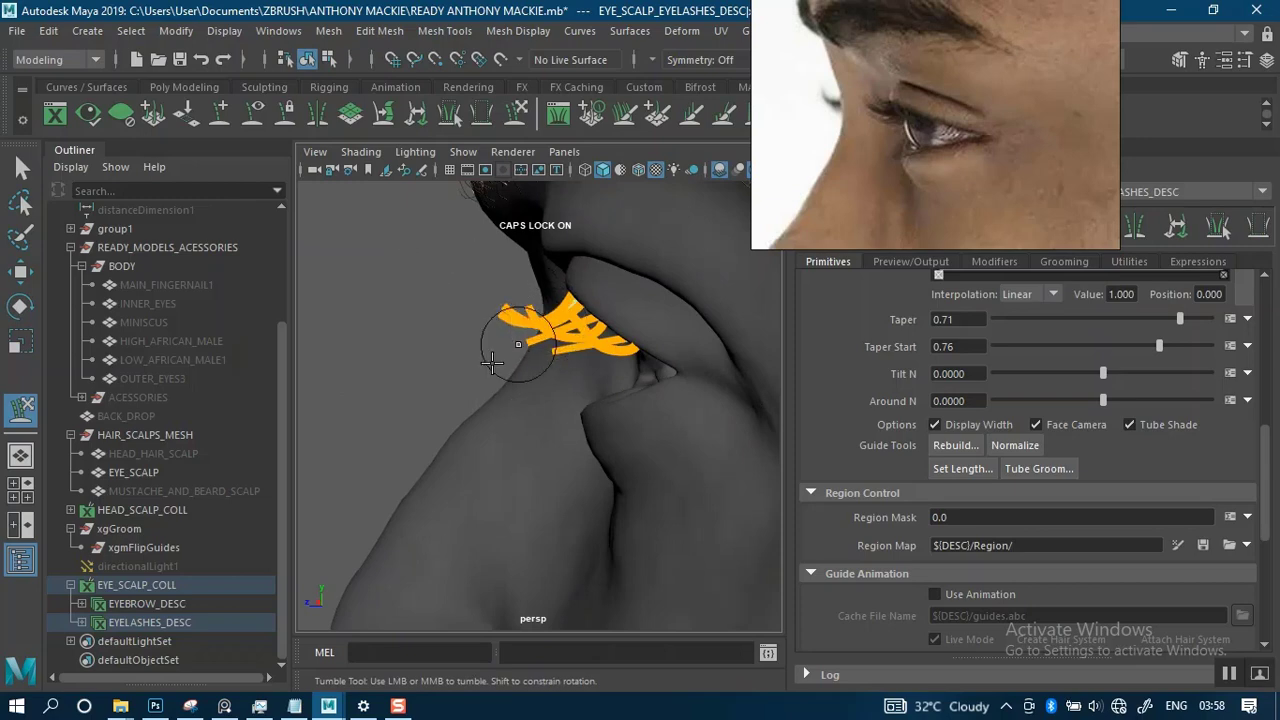
left_click_drag(472, 378, 625, 350, "alt")
middle_click_drag(525, 296, 612, 327, "alt")
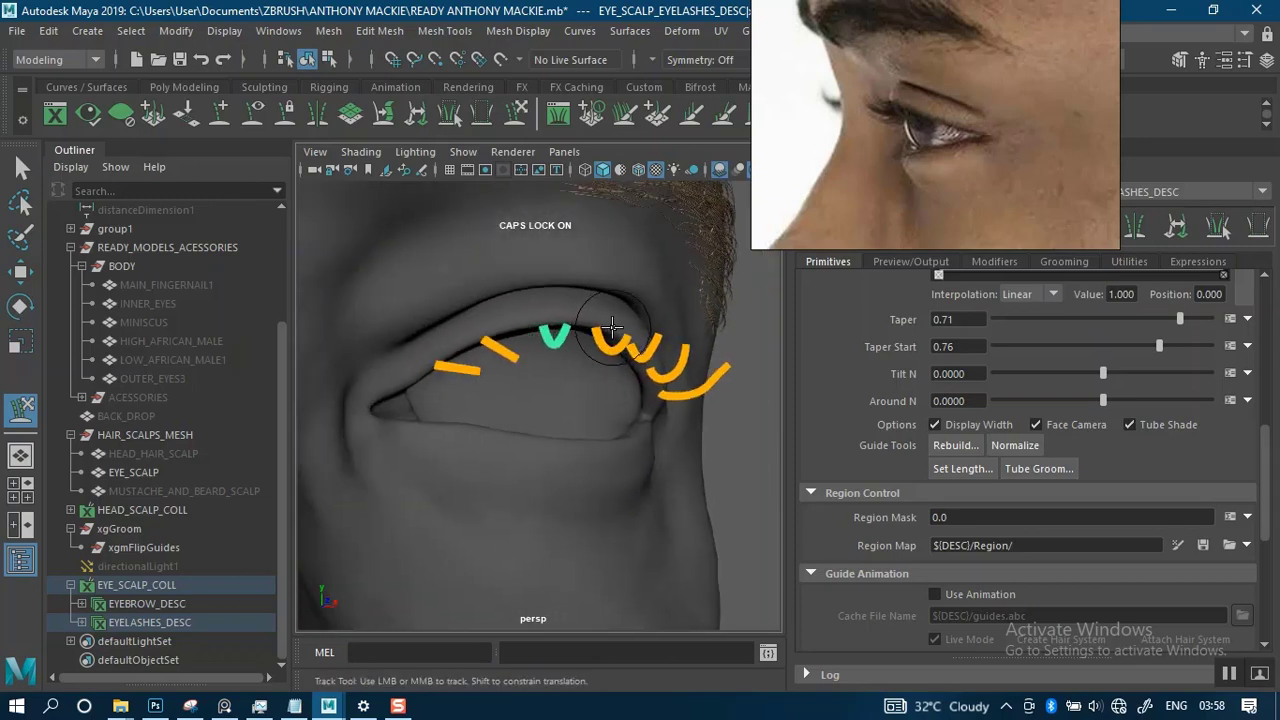
left_click_drag(612, 327, 571, 360, "alt")
Rotate the straight second guide from the inner corner about its vertical axis so it points forward, and deselect it.
key("q")
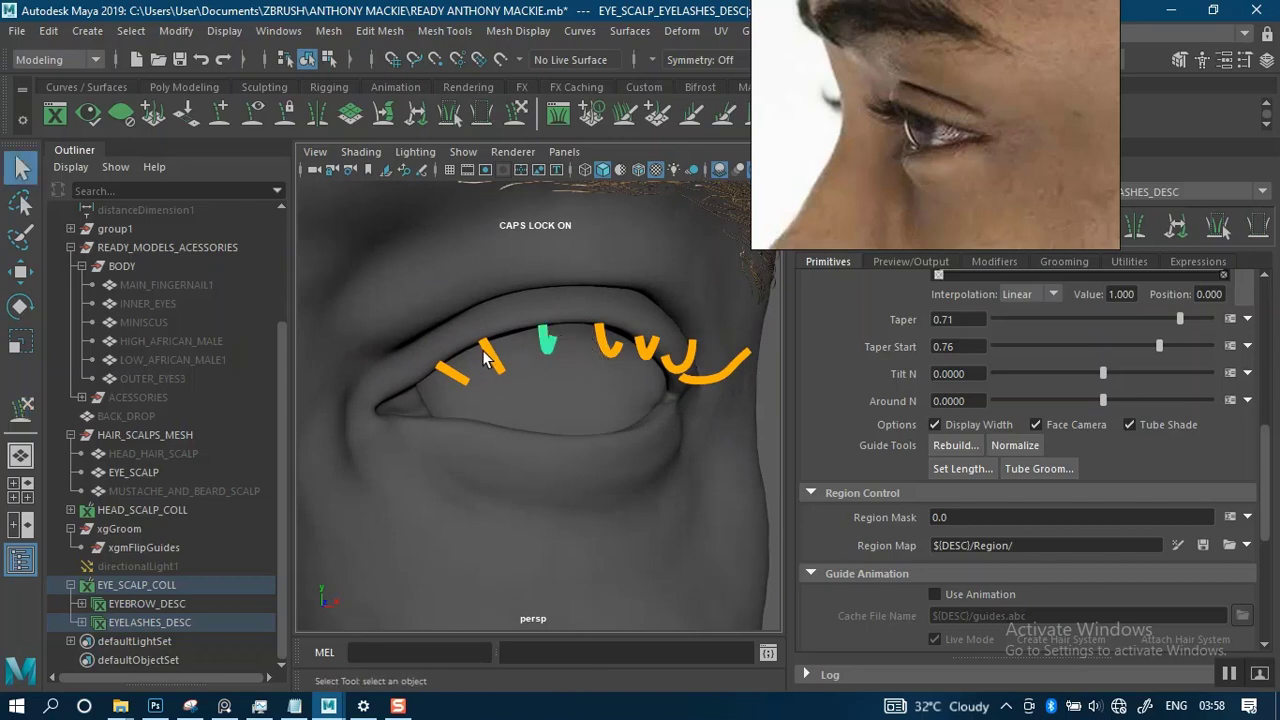
left_click(519, 113)
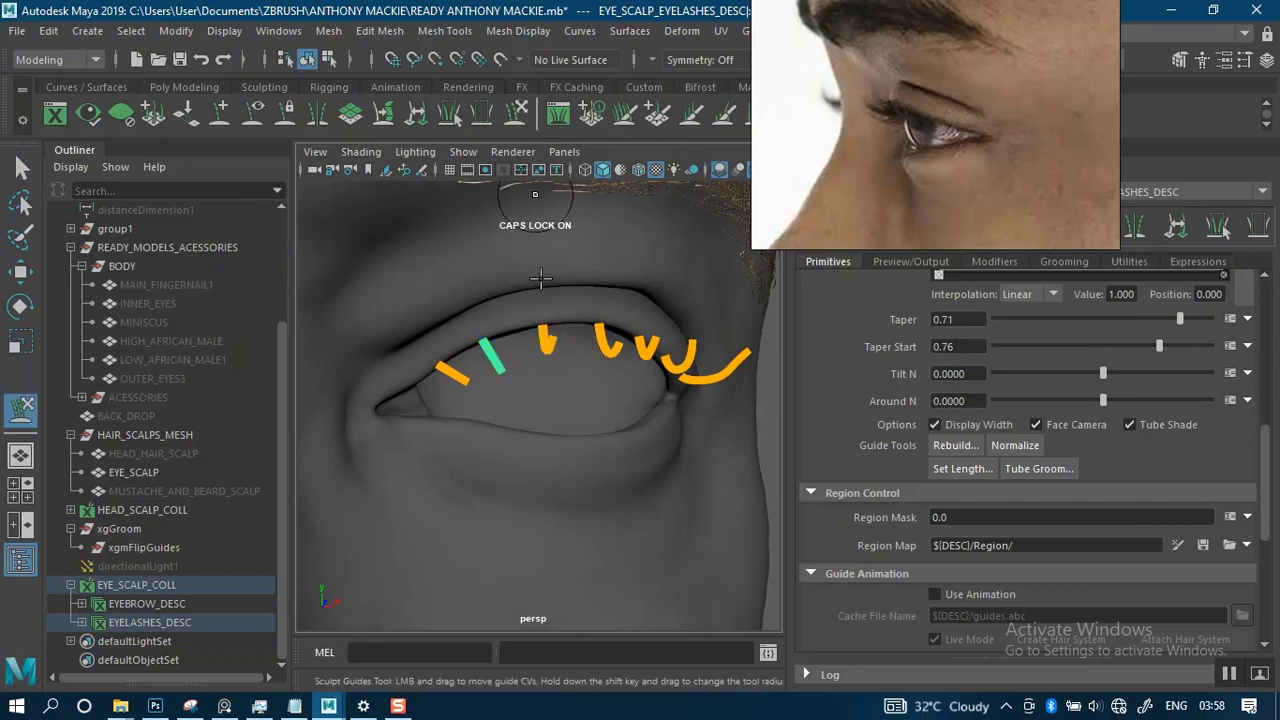
key("e")
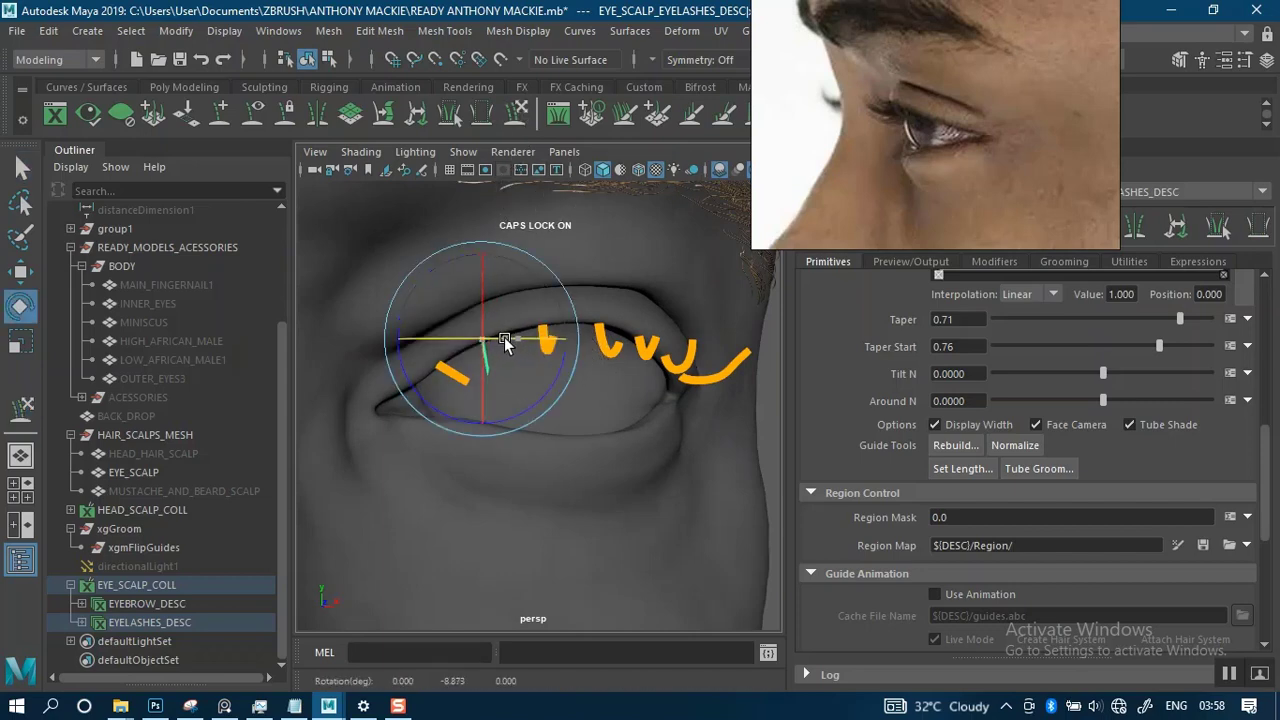
left_click_drag(504, 337, 558, 360)
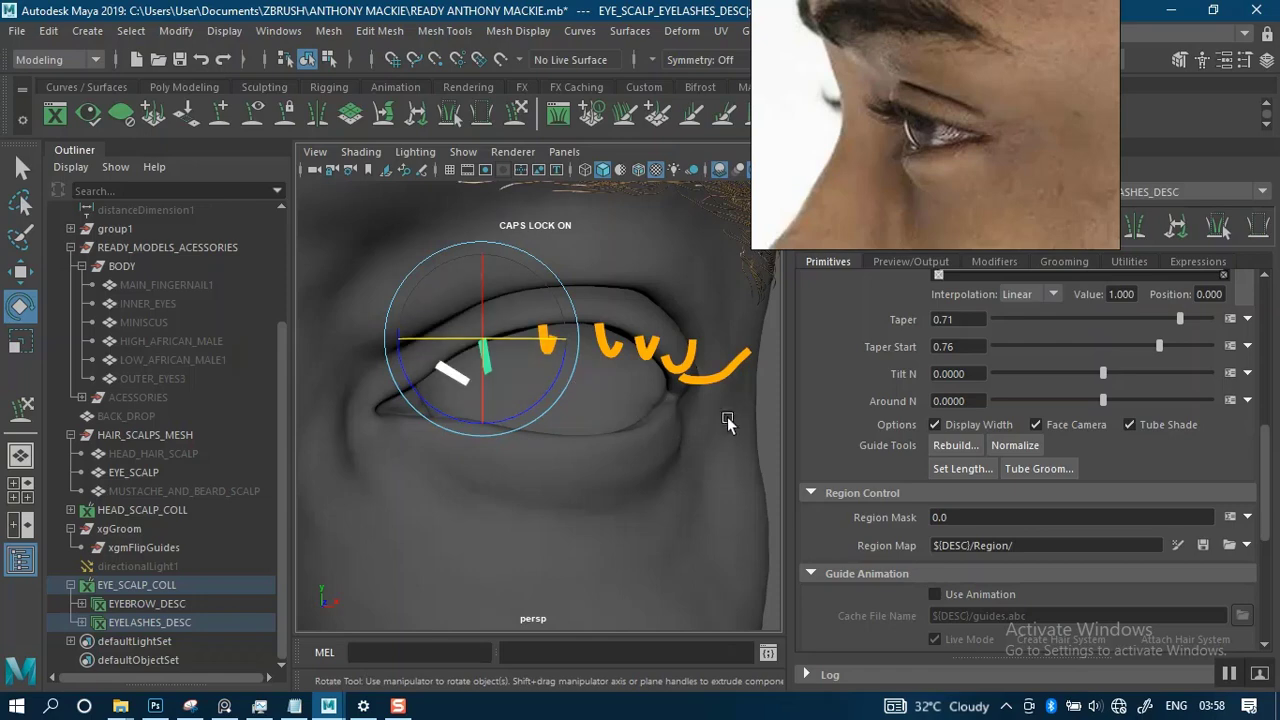
left_click(705, 452)
left_click(769, 401)
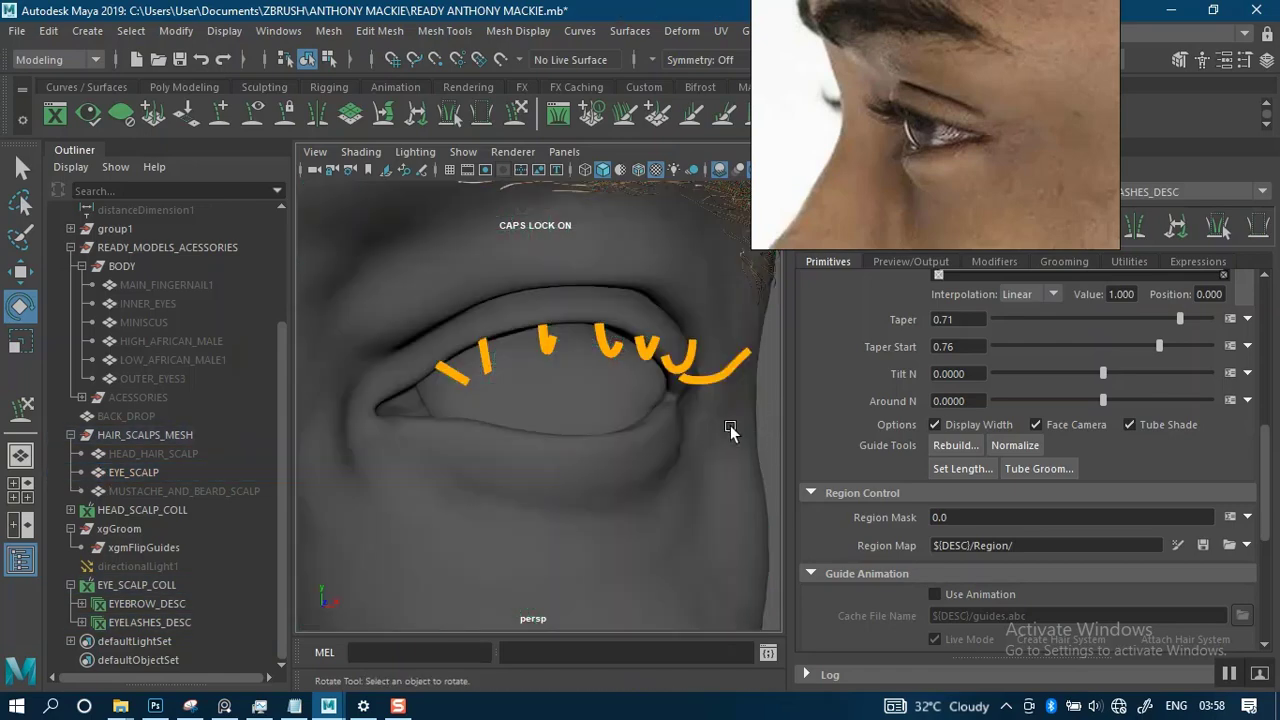
Rotate the innermost eyelash guide toward the inner eye corner and sculpt it into an upward curl.
left_click(458, 370)
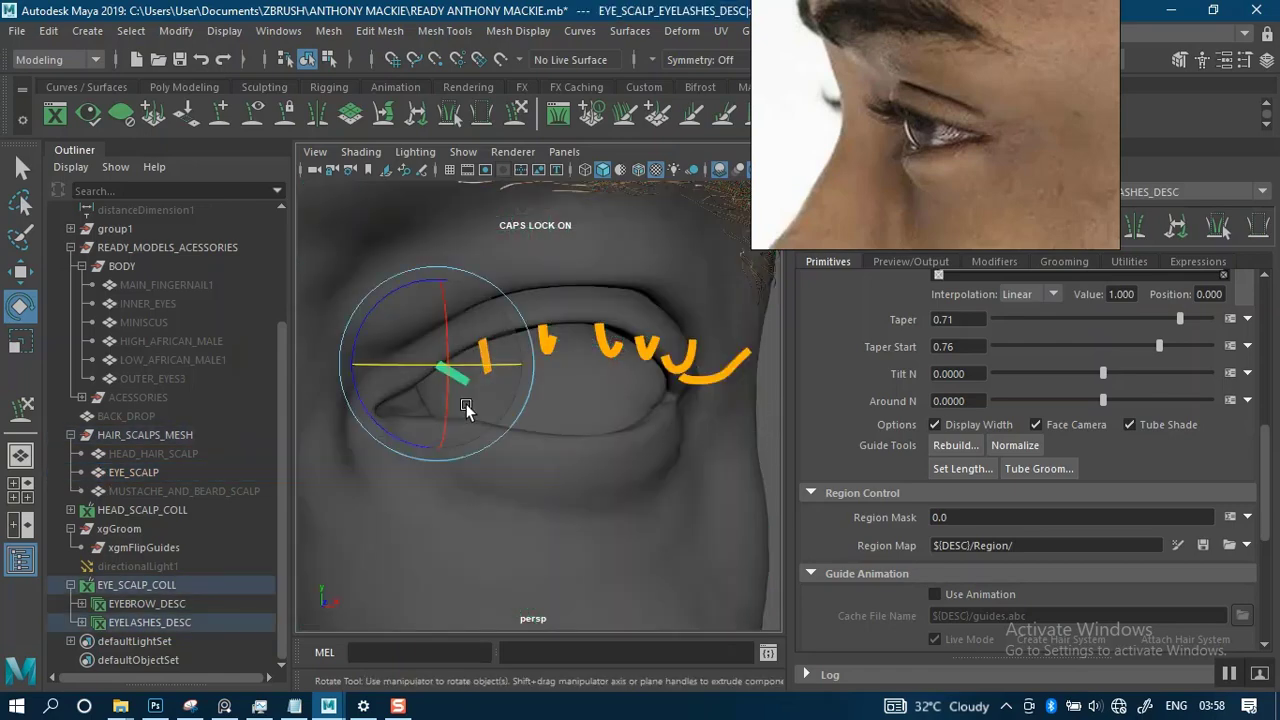
left_click_drag(460, 366, 433, 371)
mouse_move(580, 390)
left_mouse_down("alt")
mouse_move(400, 350)
mouse_move(457, 410)
mouse_move(529, 400)
mouse_move(441, 371)
mouse_move(674, 363)
mouse_move(617, 371)
mouse_move(603, 357)
left_mouse_up("alt")
Select the remaining straight guide, second from the inner corner, and sculpt it upward to match the other curled guides.
key("q")
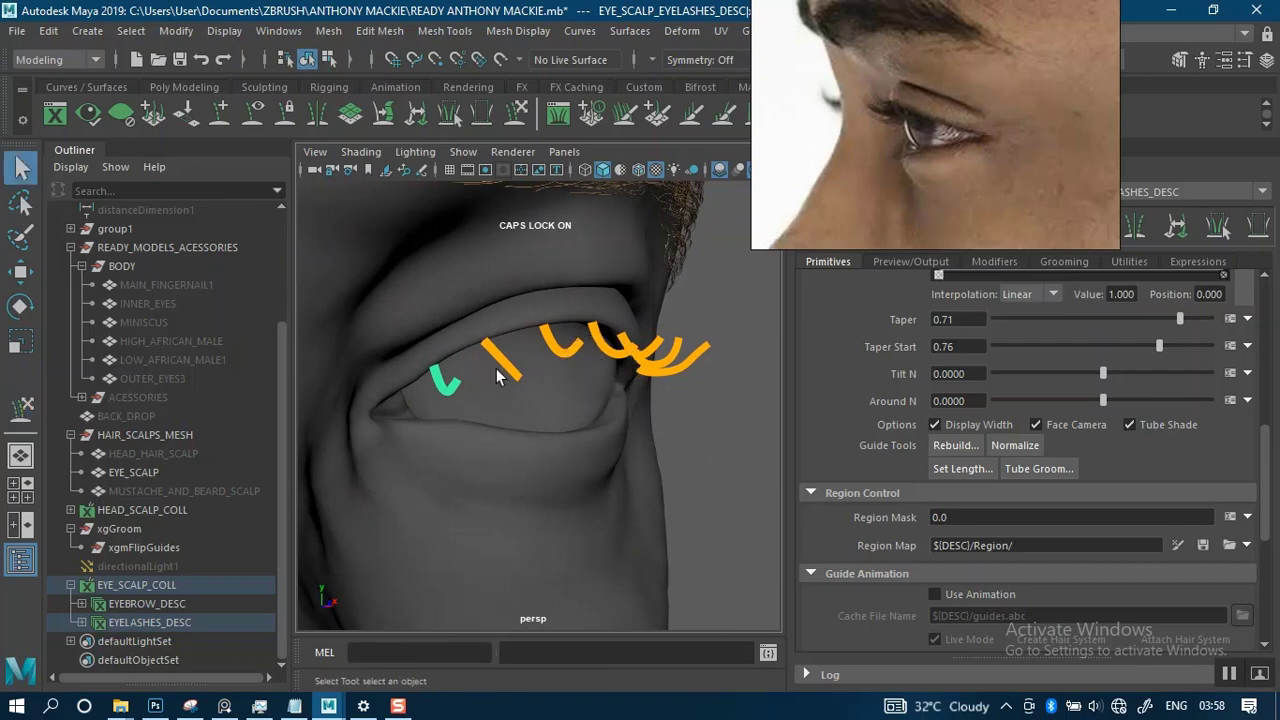
left_click_drag(527, 388, 536, 174, "alt")
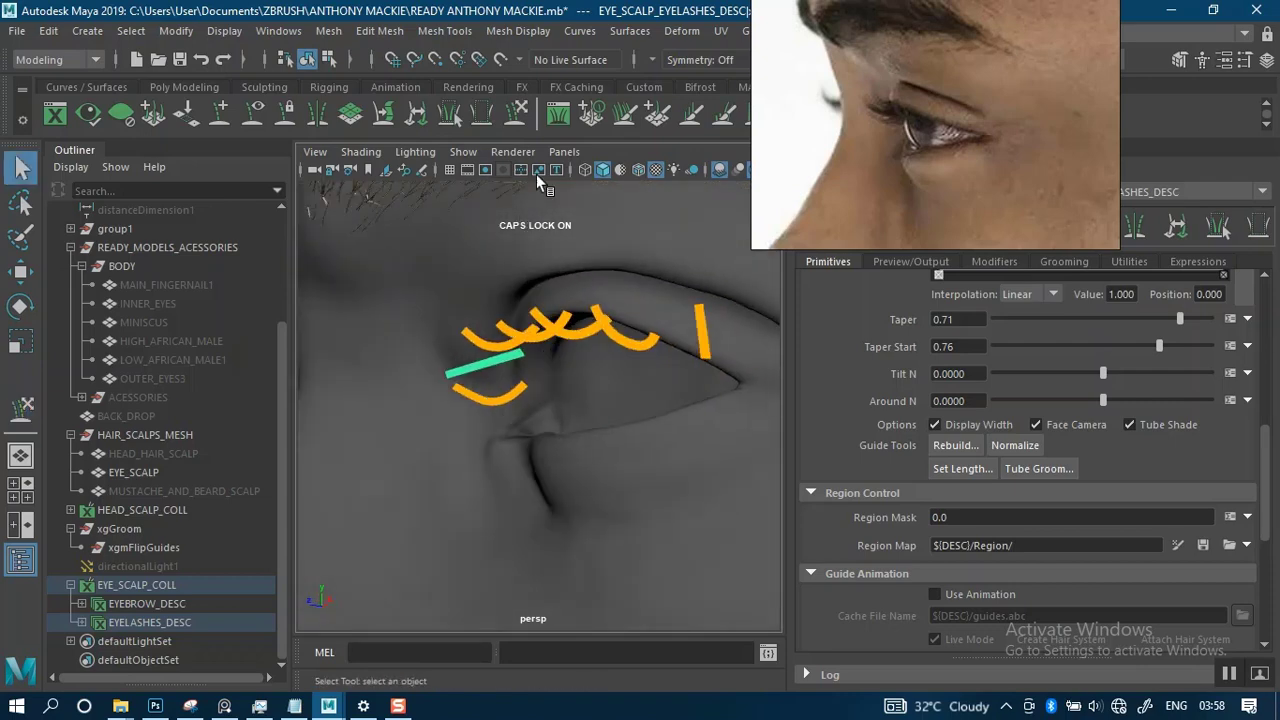
left_click(517, 115)
left_click_drag(470, 385, 486, 386, "alt")
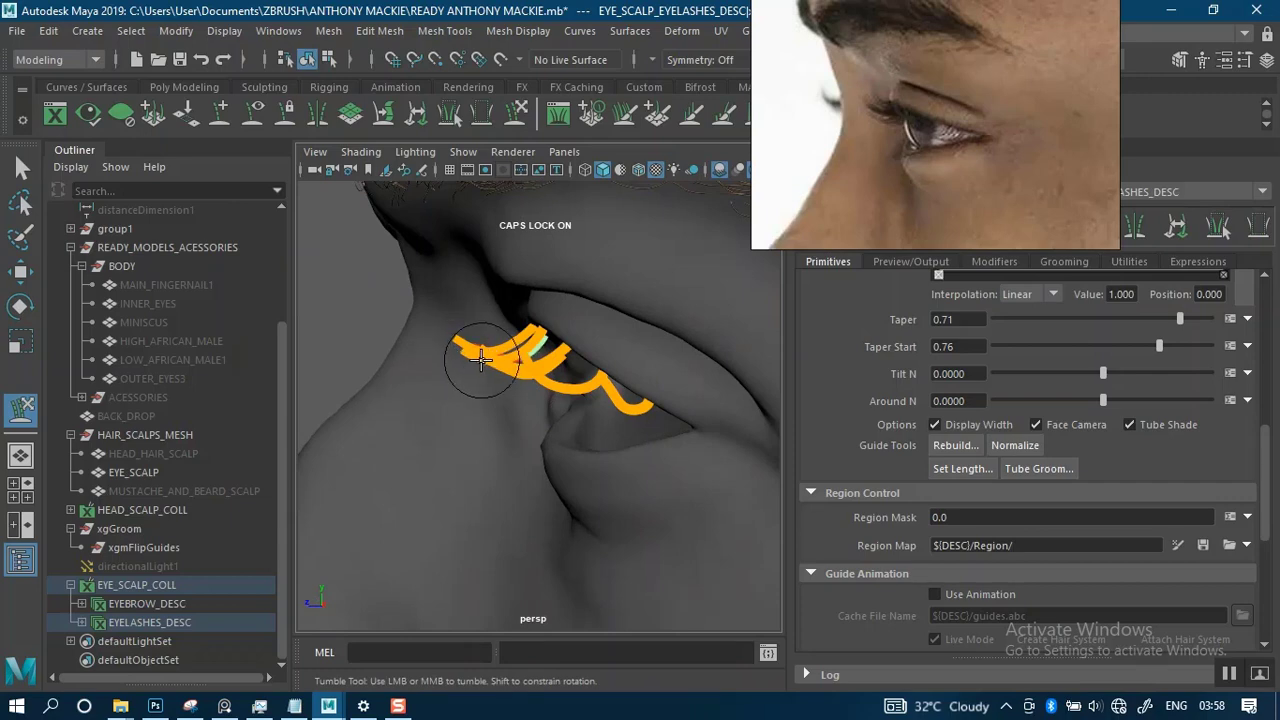
mouse_move(481, 360)
left_mouse_down()
mouse_move(646, 360)
mouse_move(588, 343)
mouse_move(557, 351)
mouse_move(571, 301)
left_mouse_up()
scroll(640, 400, "up", 4)
left_click_drag(645, 418, 620, 368, "alt")
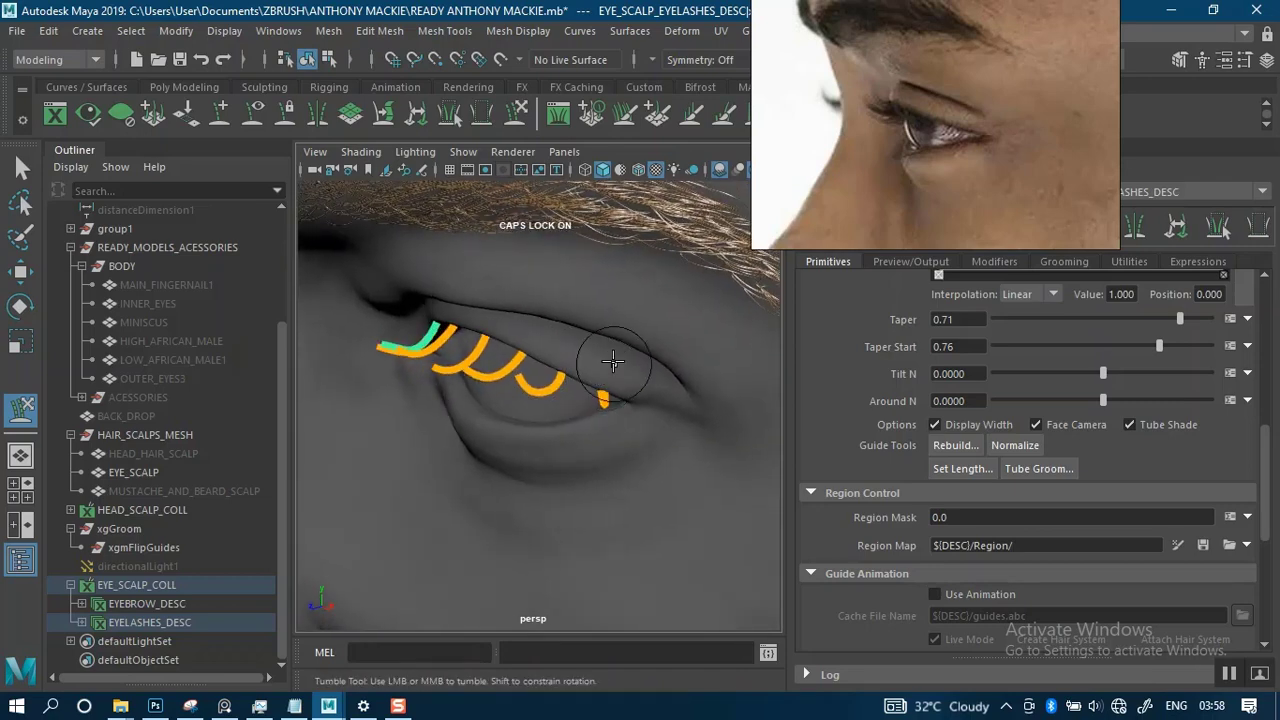
Rotate the outermost eyelash guide about its vertical axis so it fans toward the outer eye corner.
key("q")
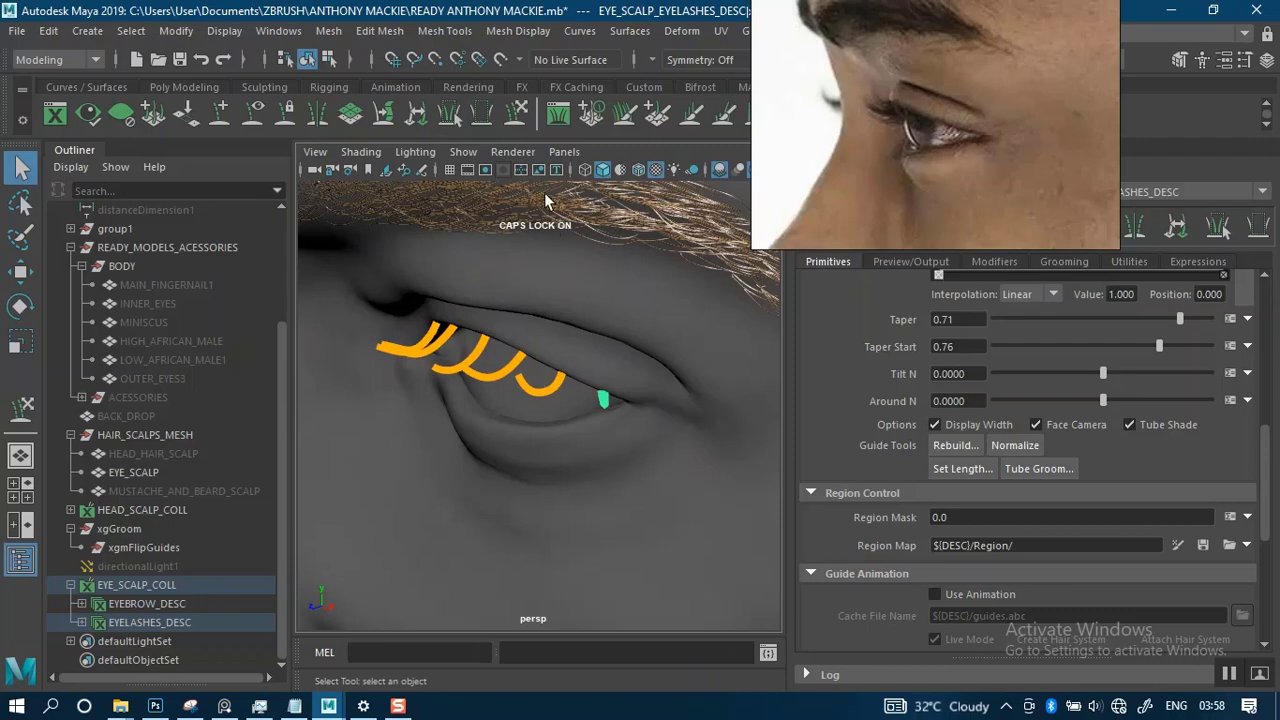
key("e")
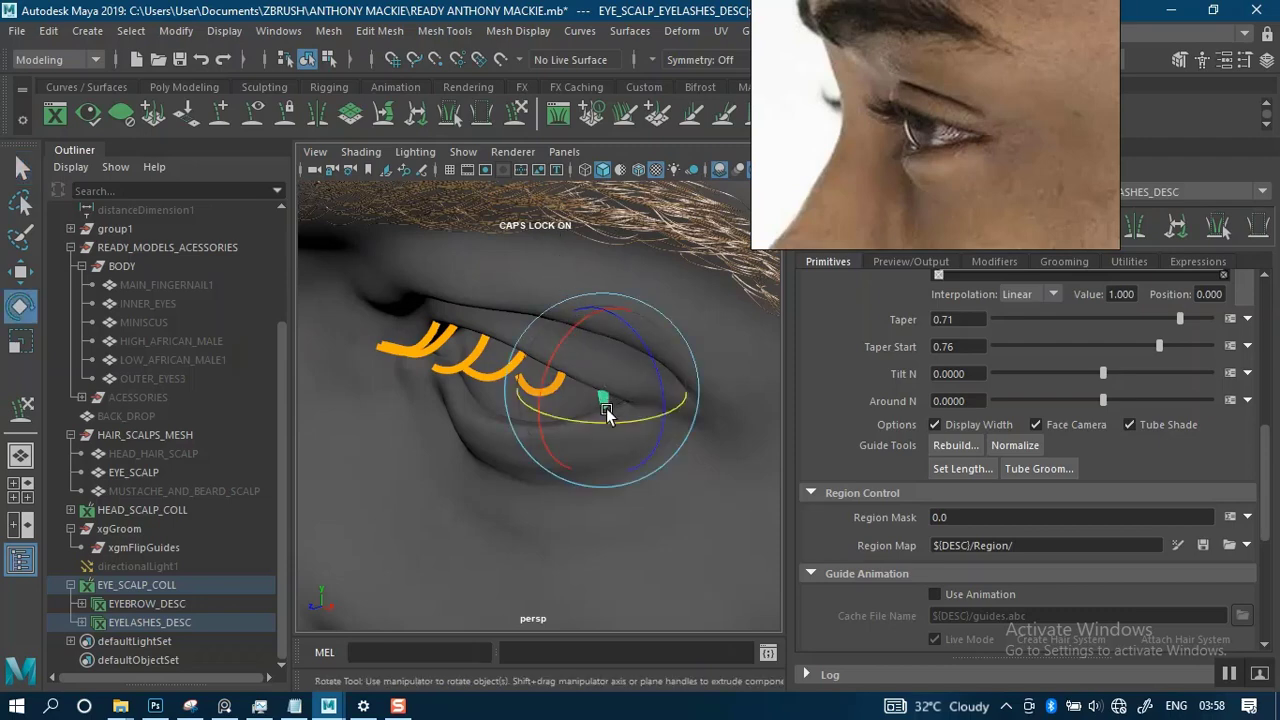
left_click_drag(606, 410, 588, 355)
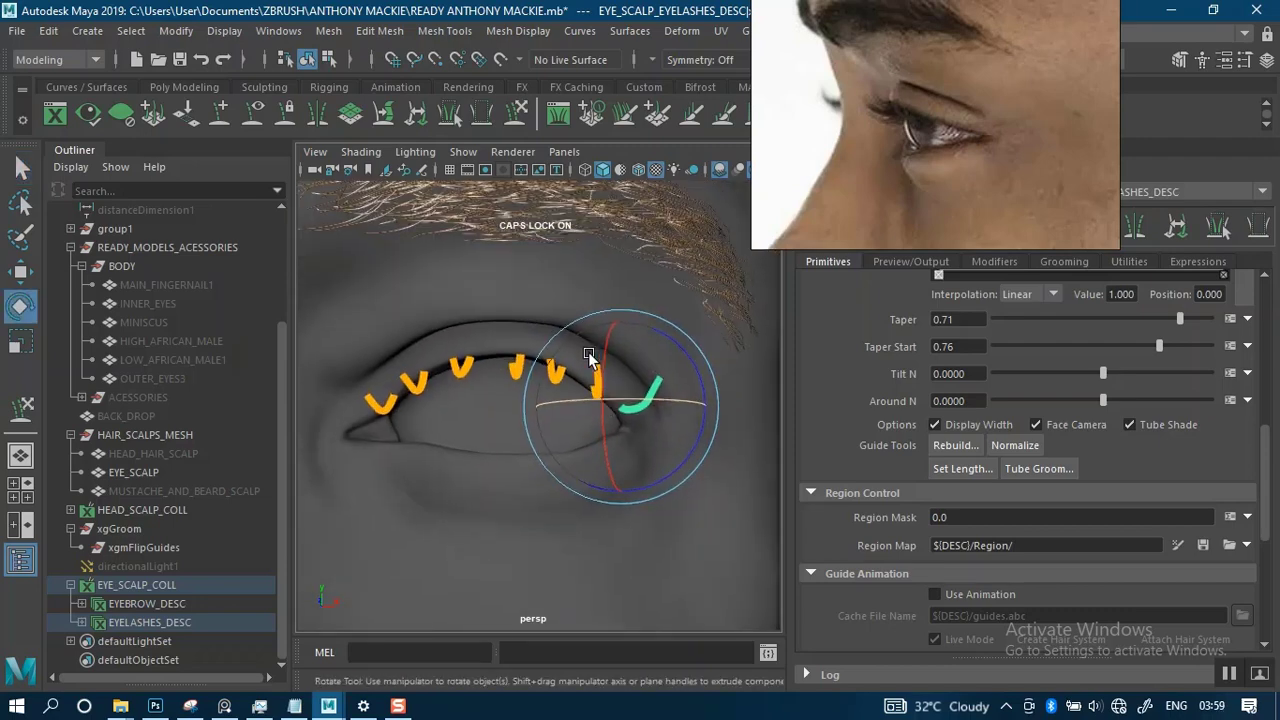
Rotate the middle guide on the upper eyelid slightly about its vertical axis.
left_click(520, 375)
left_click_drag(530, 352, 540, 347)
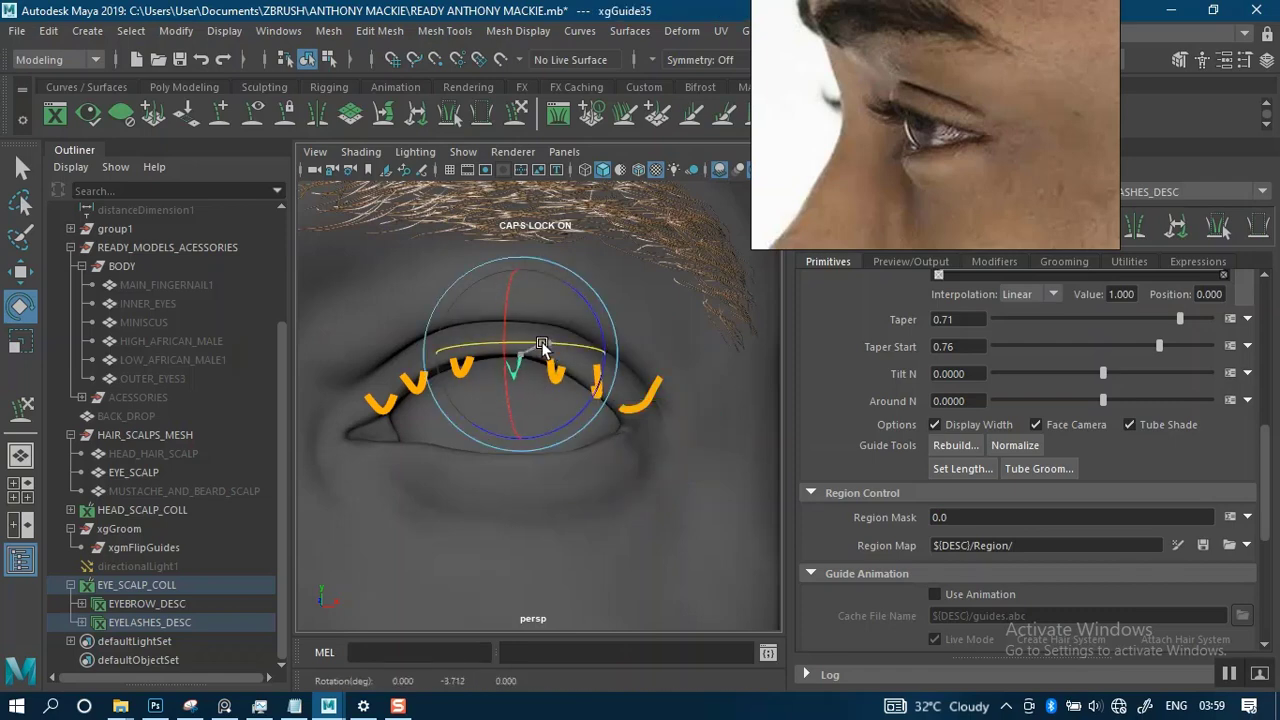
left_click_drag(630, 412, 596, 406, "alt")
left_click_drag(596, 306, 599, 358)
key("ctrl+z")
left_click_drag(596, 454, 576, 383)
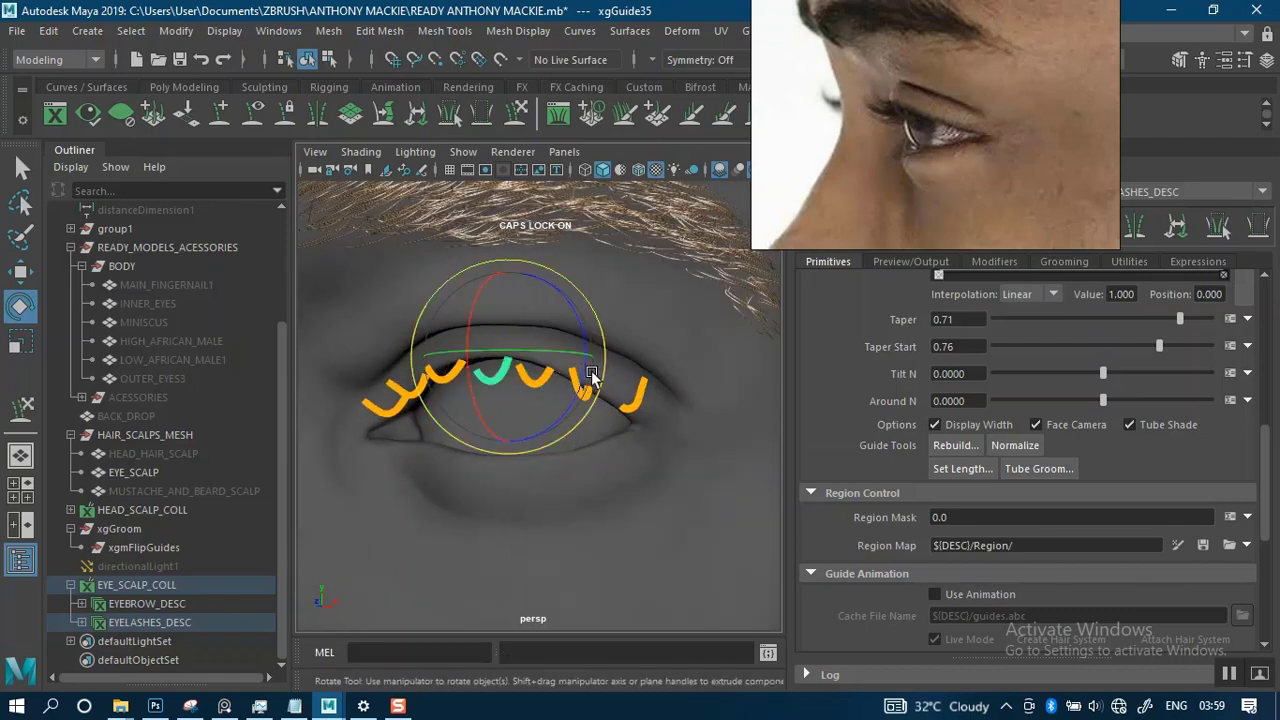
Rotate the second and third guides from the outer eye corner slightly outward about their vertical axes.
left_click(588, 378)
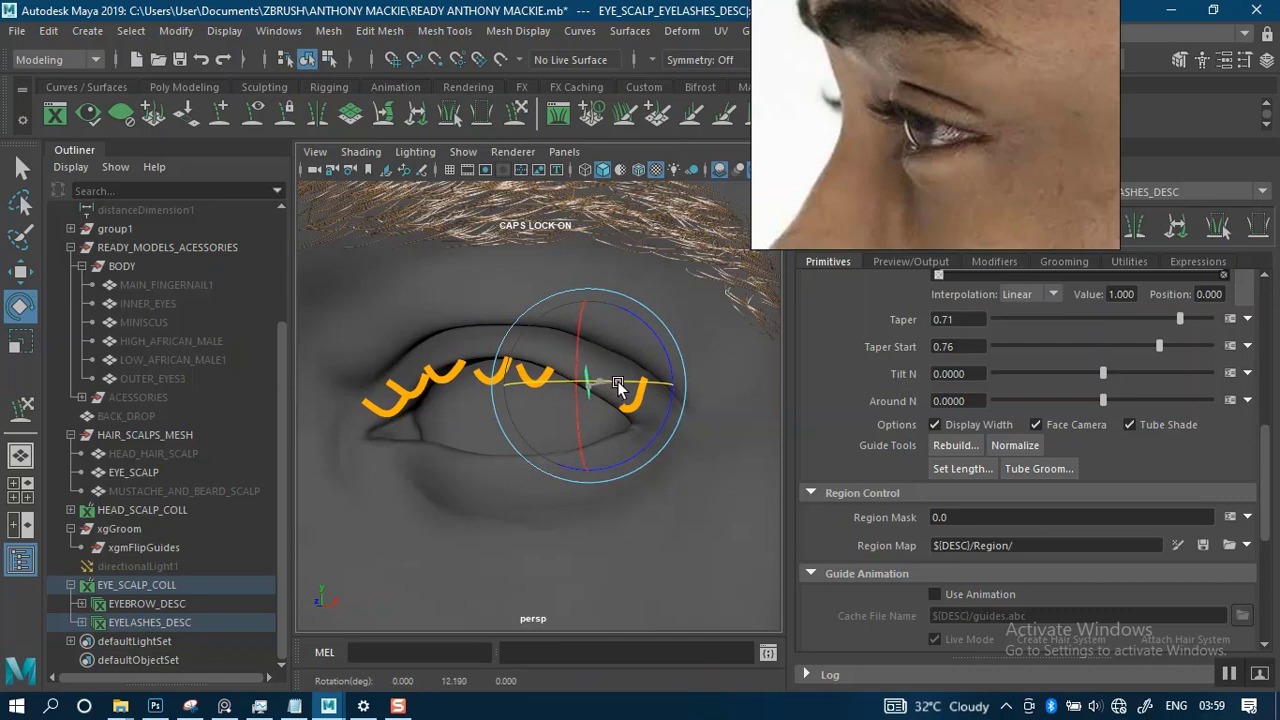
left_click_drag(622, 388, 631, 354, "alt")
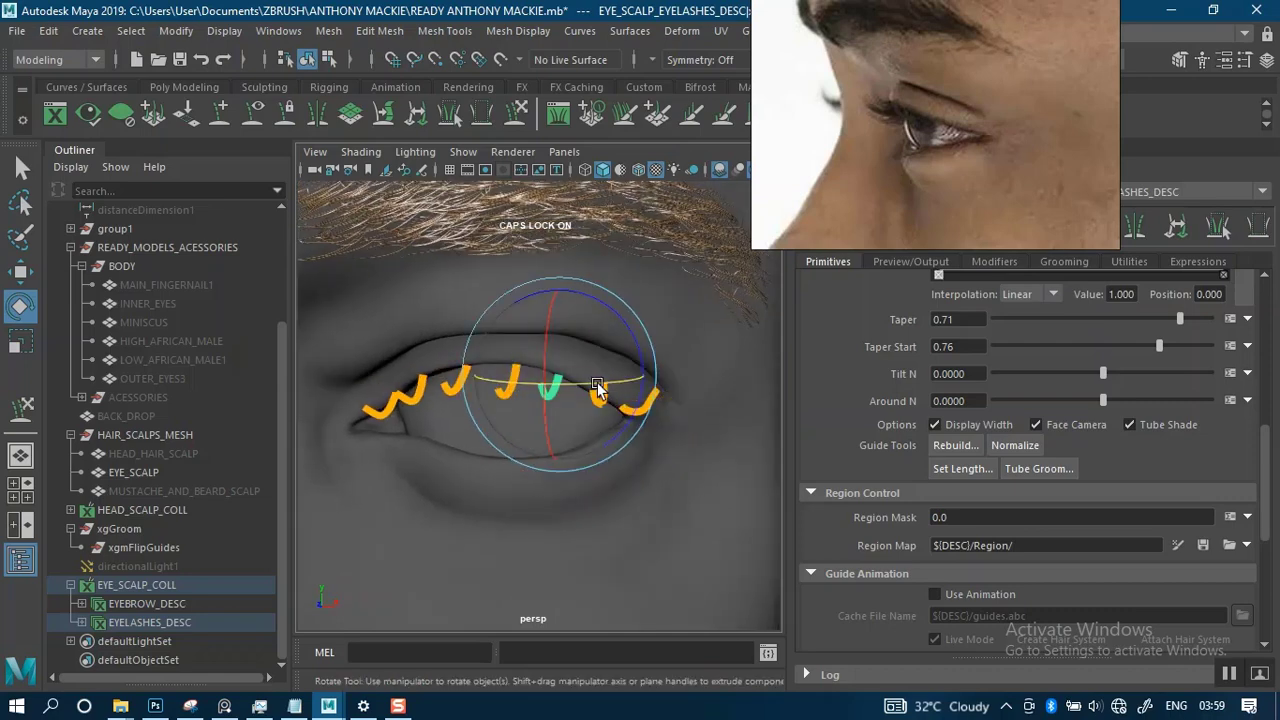
left_click_drag(600, 385, 512, 345)
Scale down the two eyelash guides nearest the outer eye corner to shorten them.
key("r")
scroll(512, 345, "up", 3)
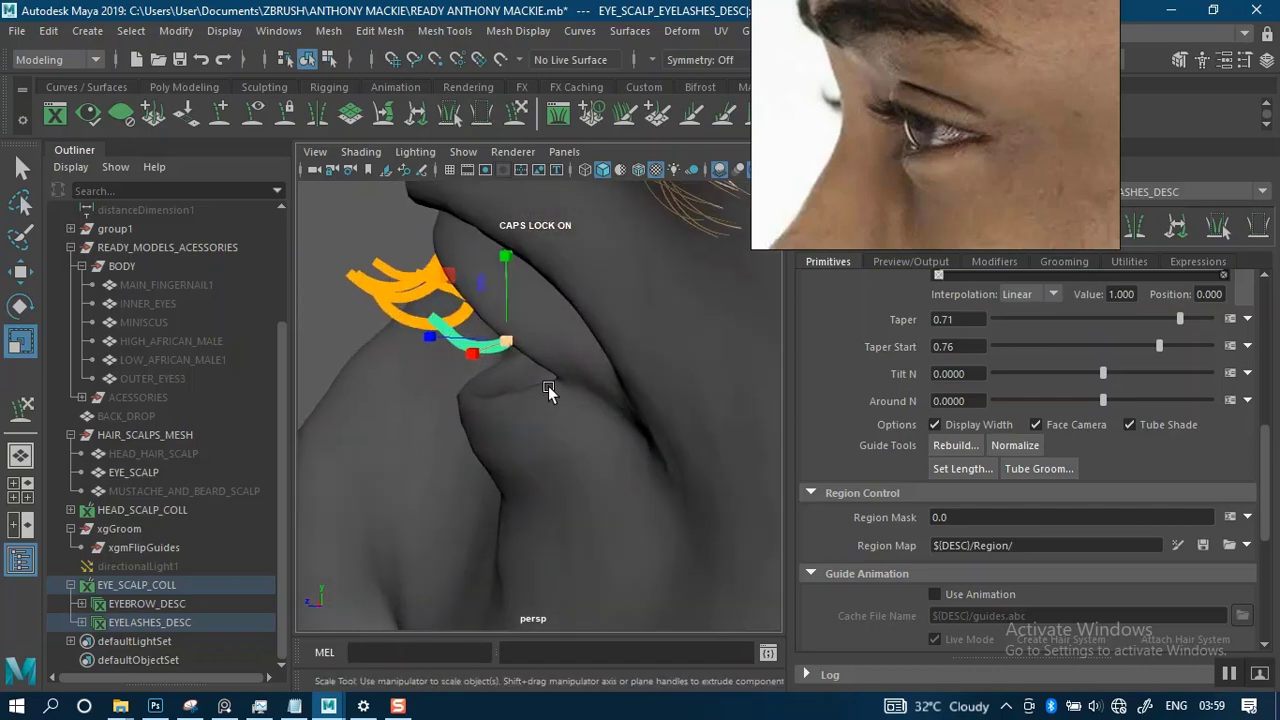
left_click_drag(548, 386, 510, 380, "alt")
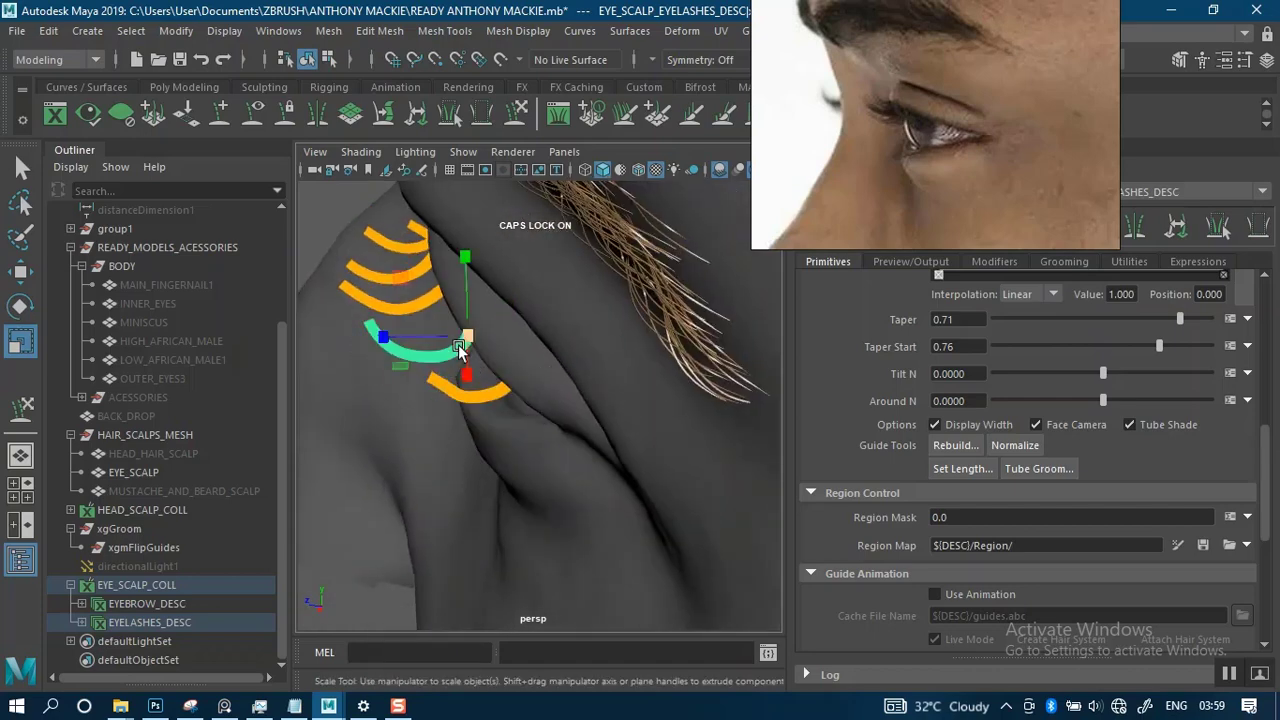
Scale the innermost eyelash guide uniformly to about 0.92 and the guide beside it to about 0.935.
left_click_drag(455, 340, 686, 262, "alt")
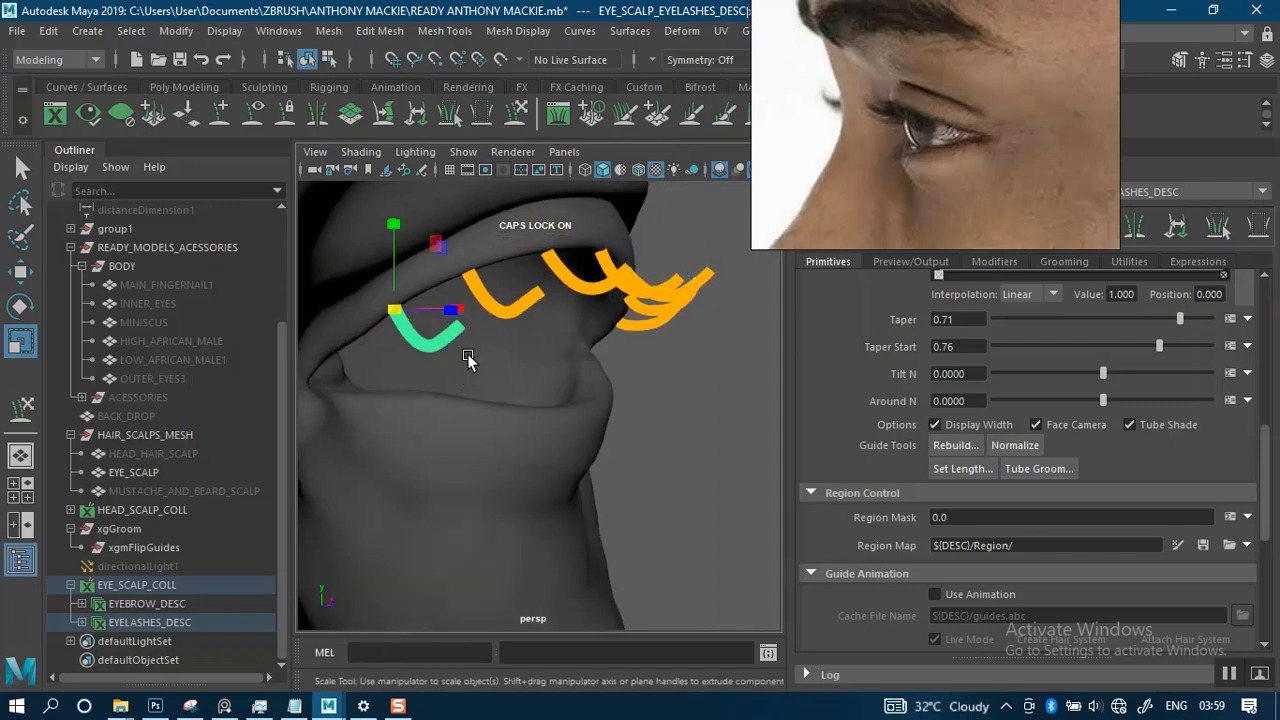
left_click_drag(400, 318, 390, 314)
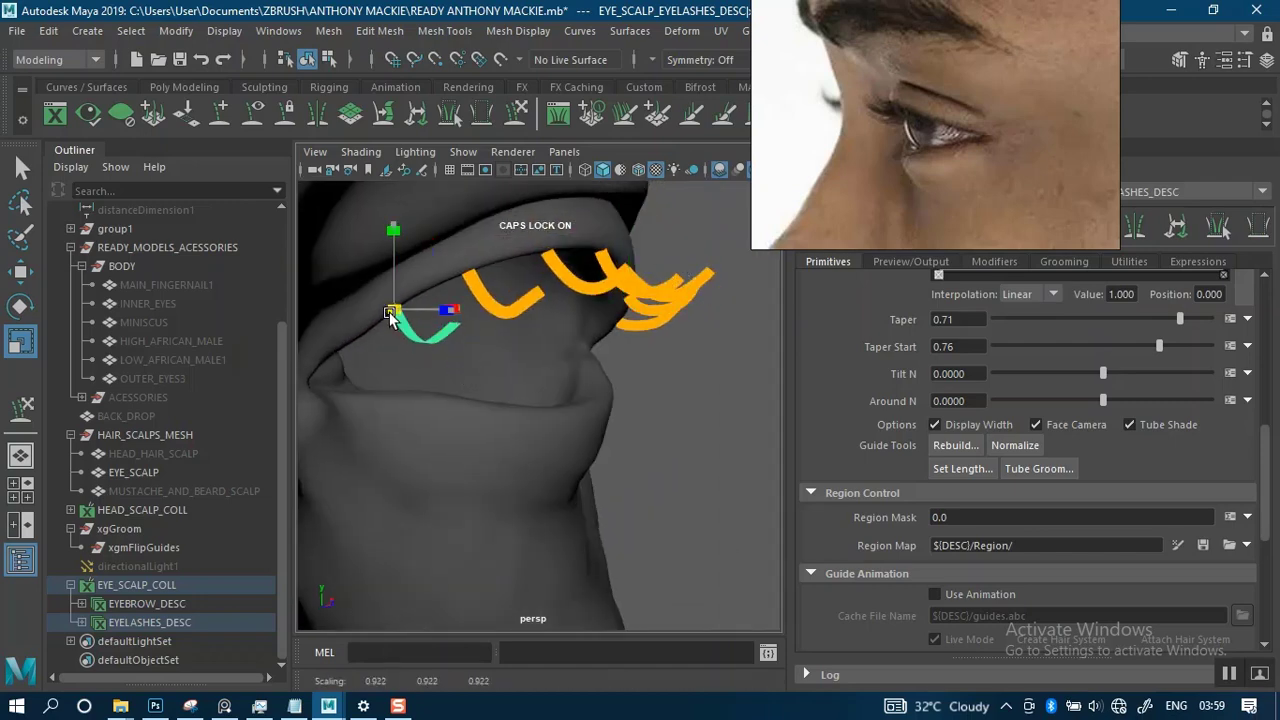
left_click(522, 312)
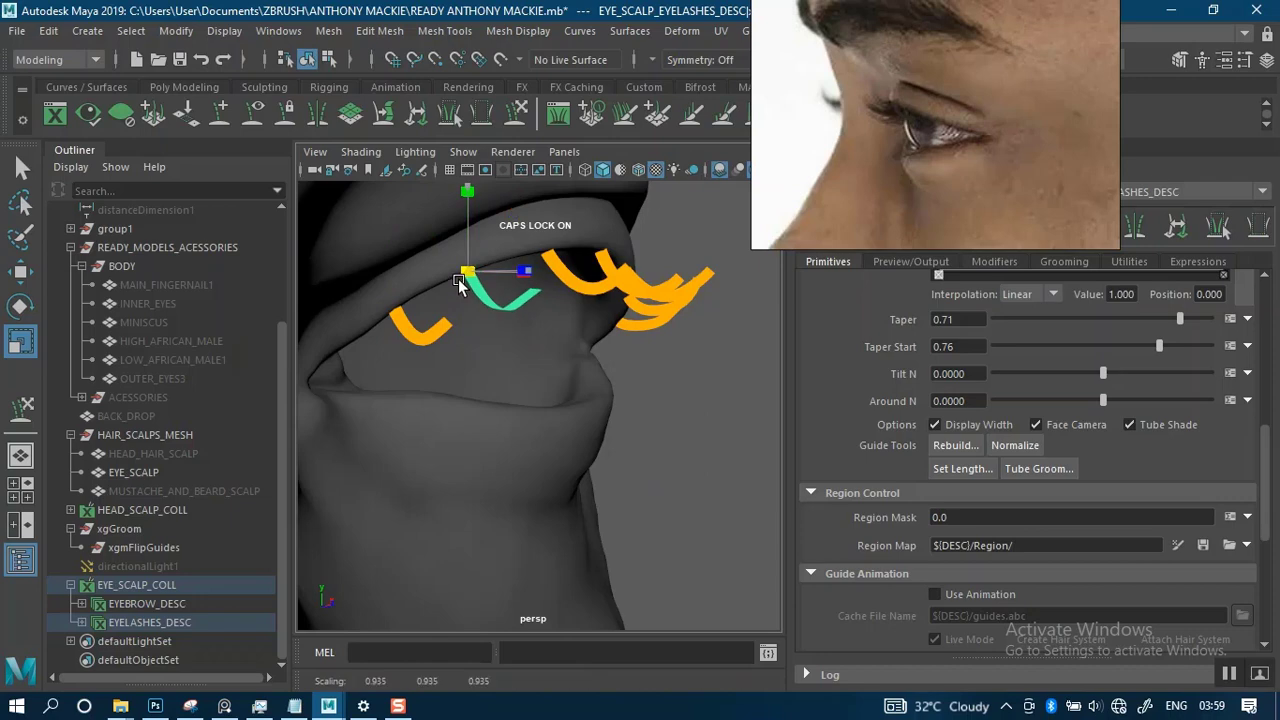
Select the third eyelash guide from the outer eye corner and scale it down slightly.
left_click_drag(466, 282, 505, 328, "alt")
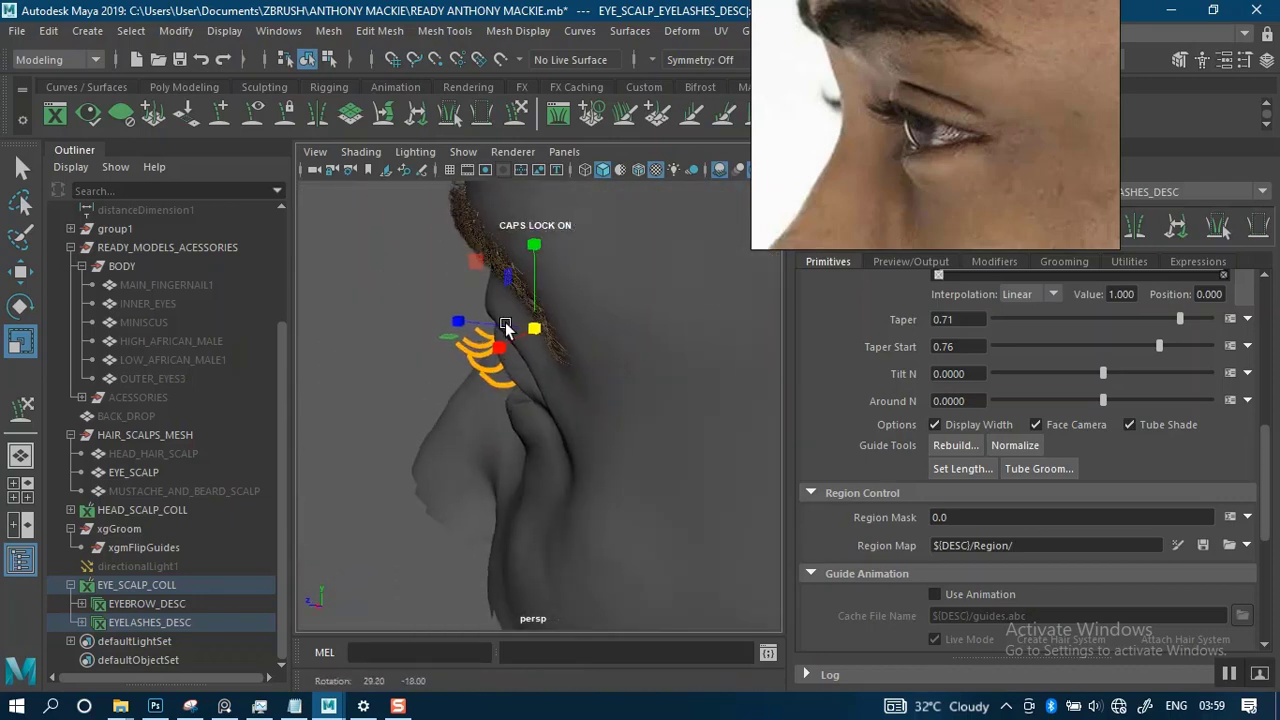
right_click_drag(510, 360, 567, 362, "alt")
middle_click_drag(567, 362, 569, 438, "alt")
left_click_drag(569, 438, 558, 408, "alt")
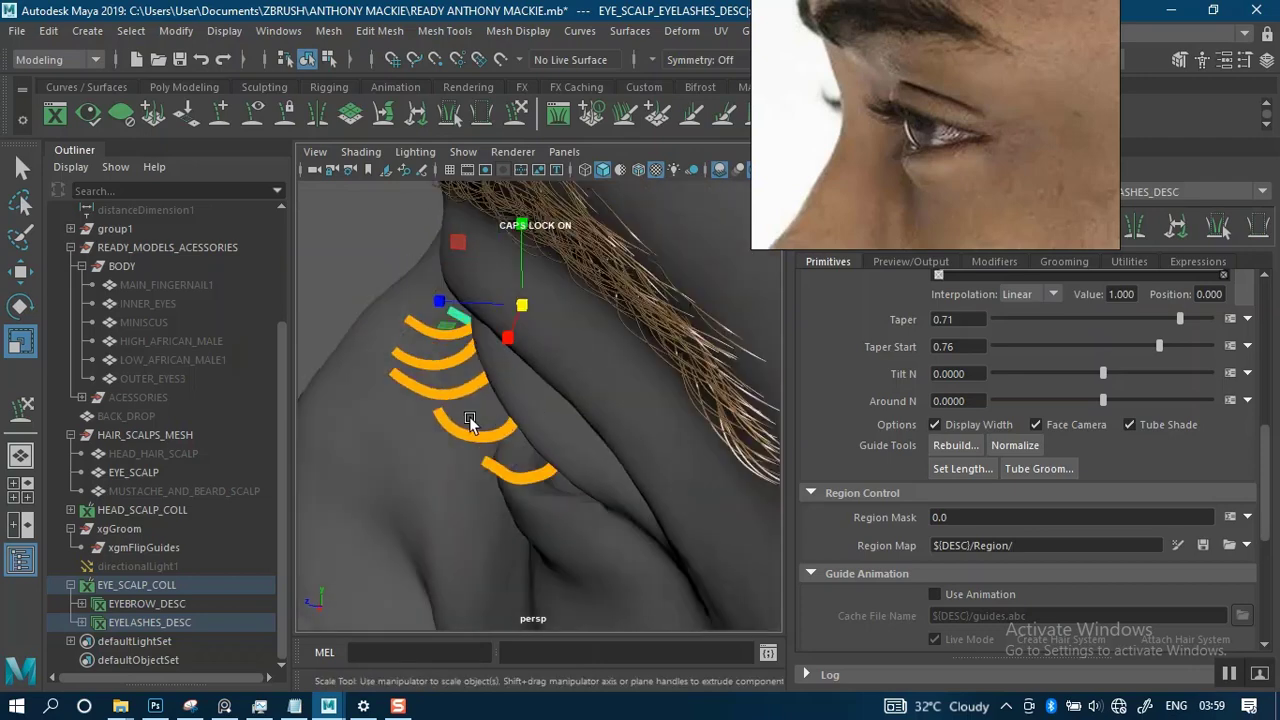
left_click(479, 398)
left_click_drag(487, 375, 480, 378)
Select all the upper eyelash guides and mirror them across the X-axis onto the other eye.
left_click_drag(556, 372, 712, 347, "alt")
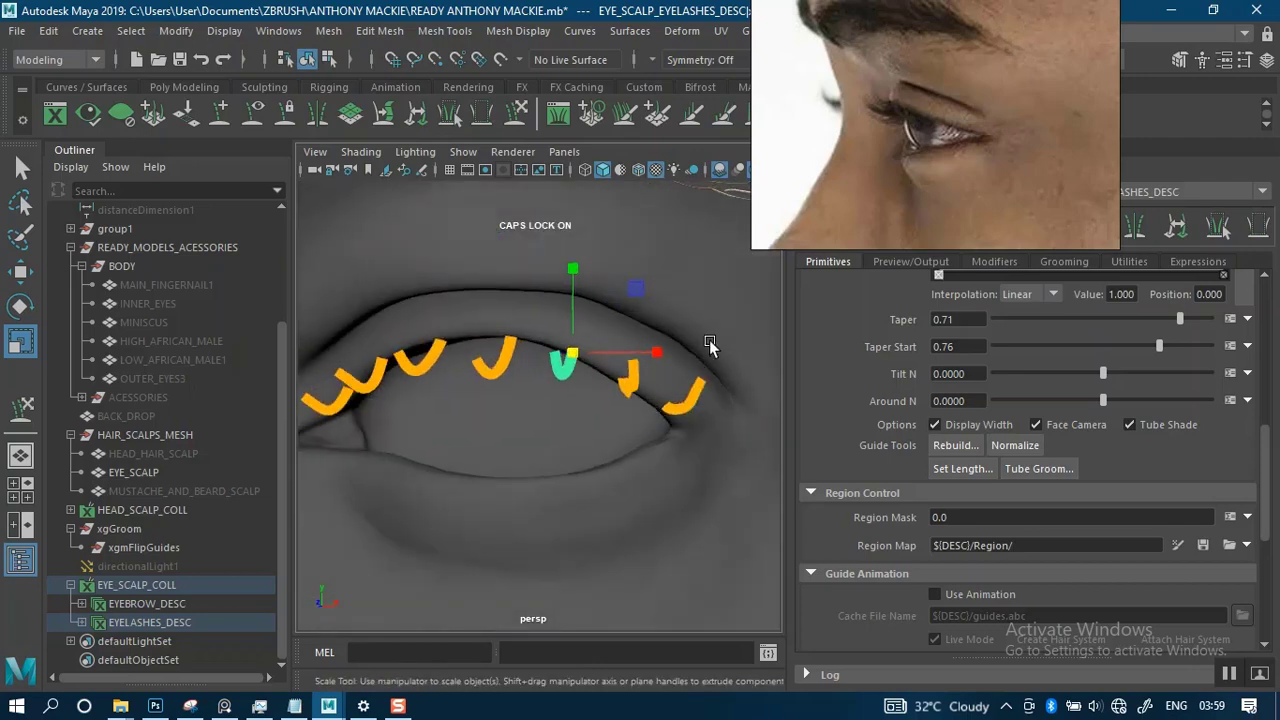
right_click_drag(590, 263, 554, 328, "alt")
left_click_drag(554, 328, 640, 400, "alt")
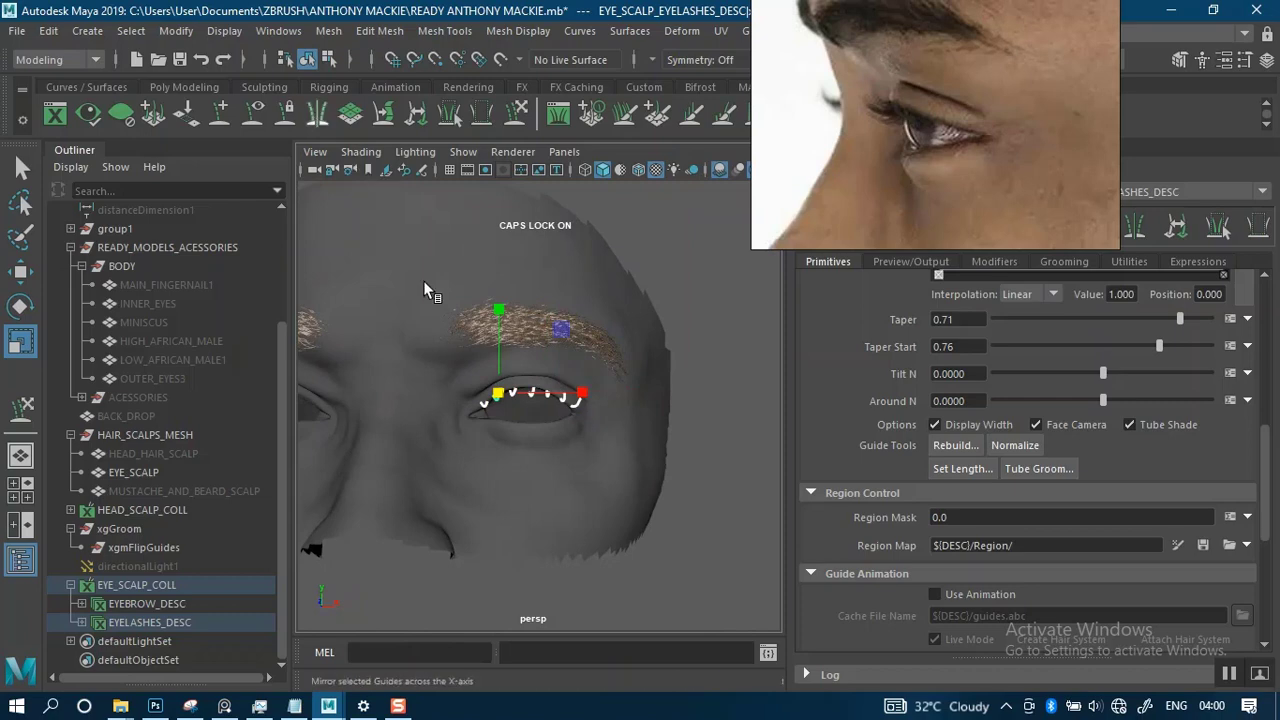
middle_click_drag(550, 414, 637, 422, "alt")
left_click_drag(647, 420, 573, 386, "alt")
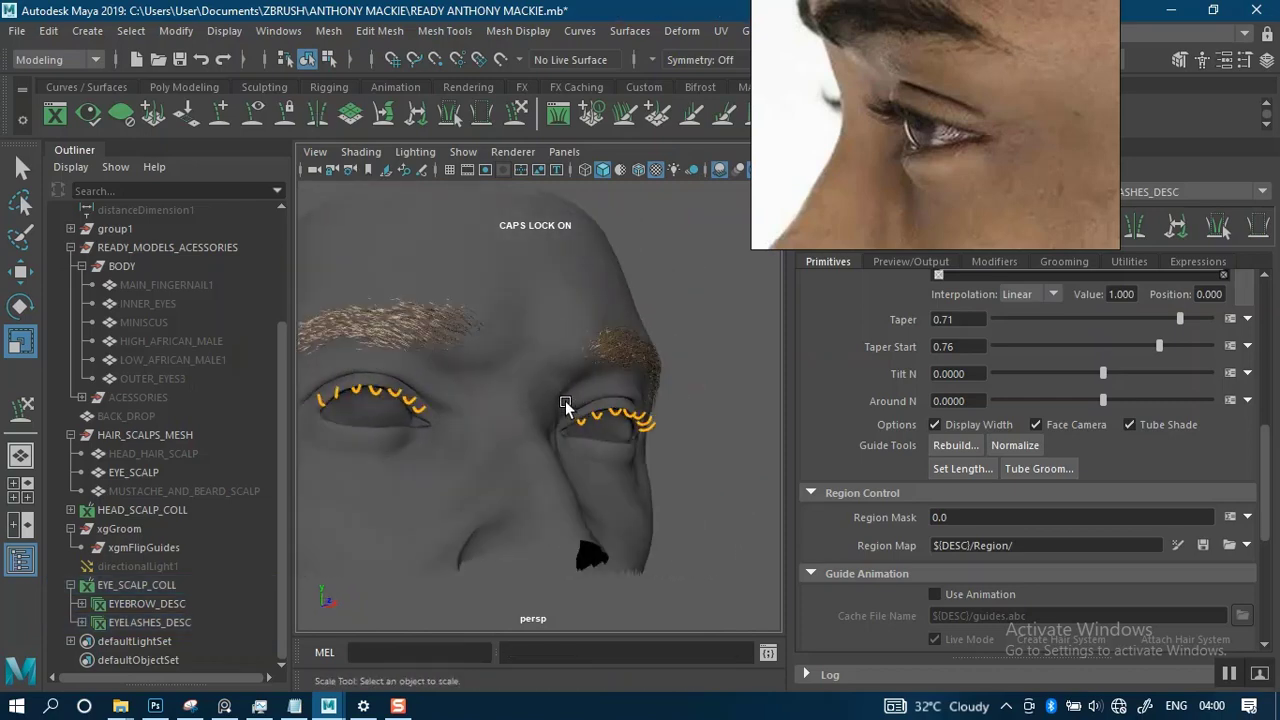
left_click_drag(563, 420, 595, 364, "alt")
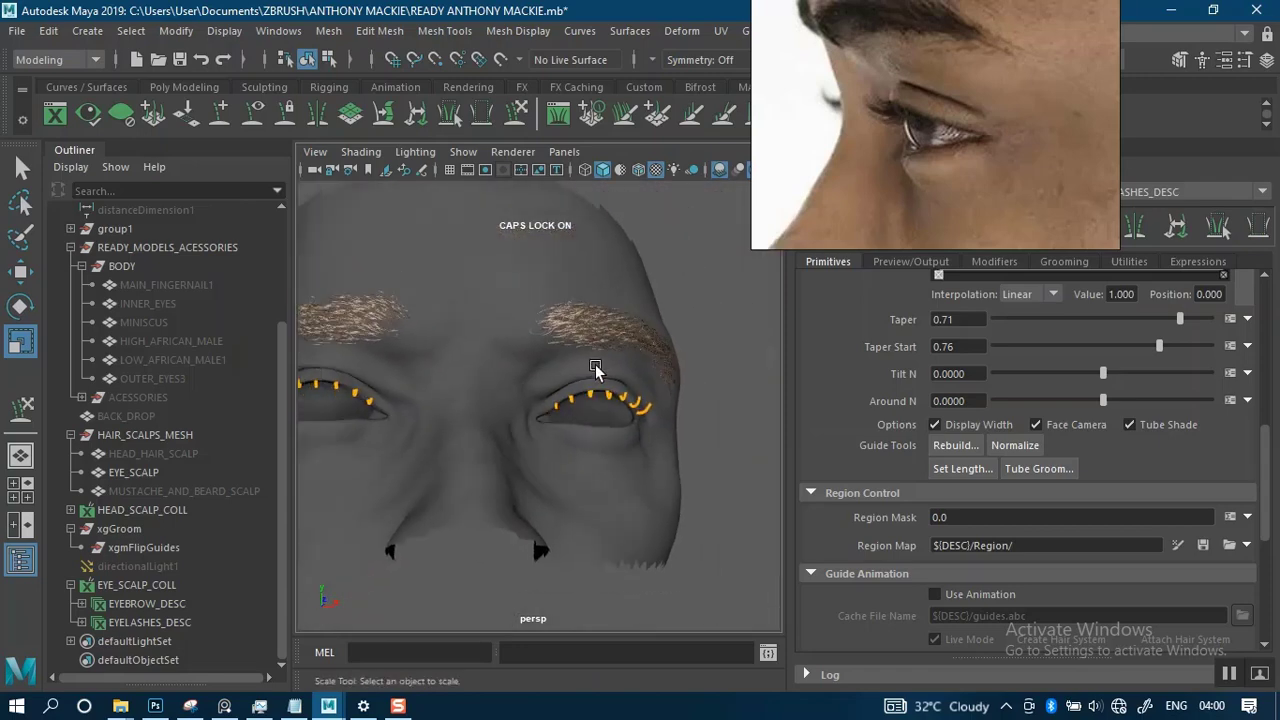
Save the scene with the mirrored eyelash guides.
key("q")
key("ctrl+s")
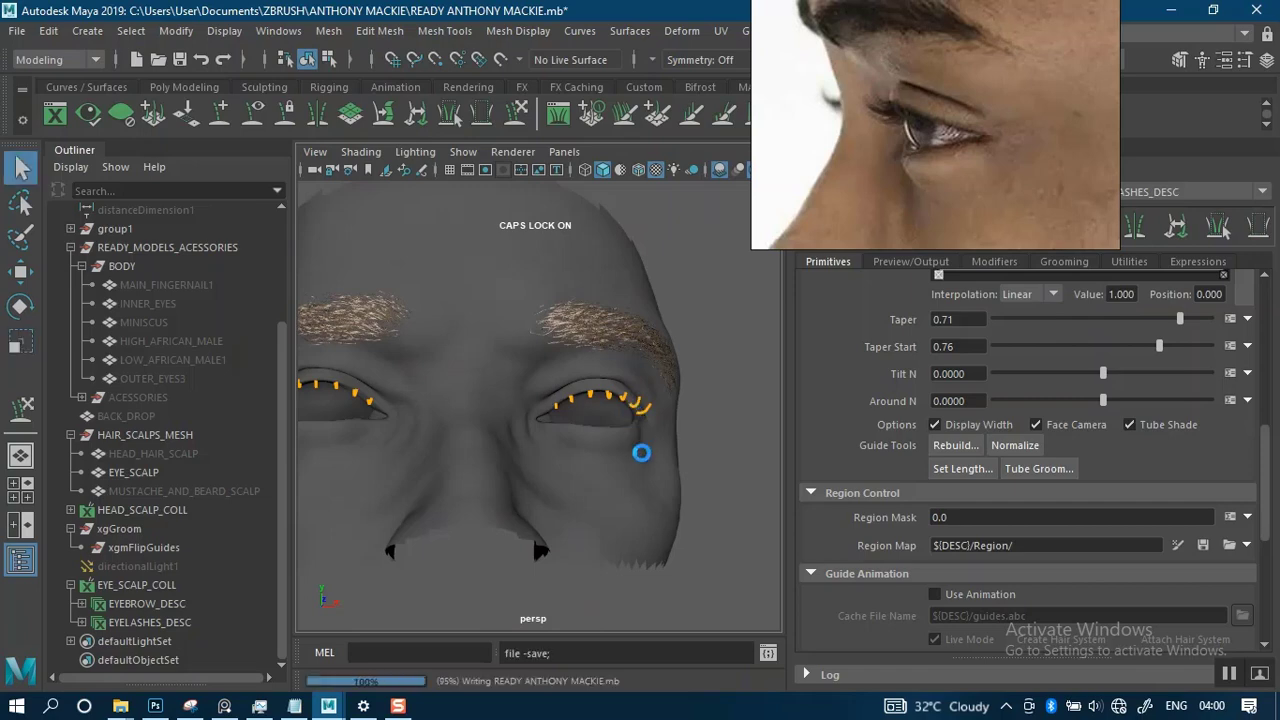
key("r")
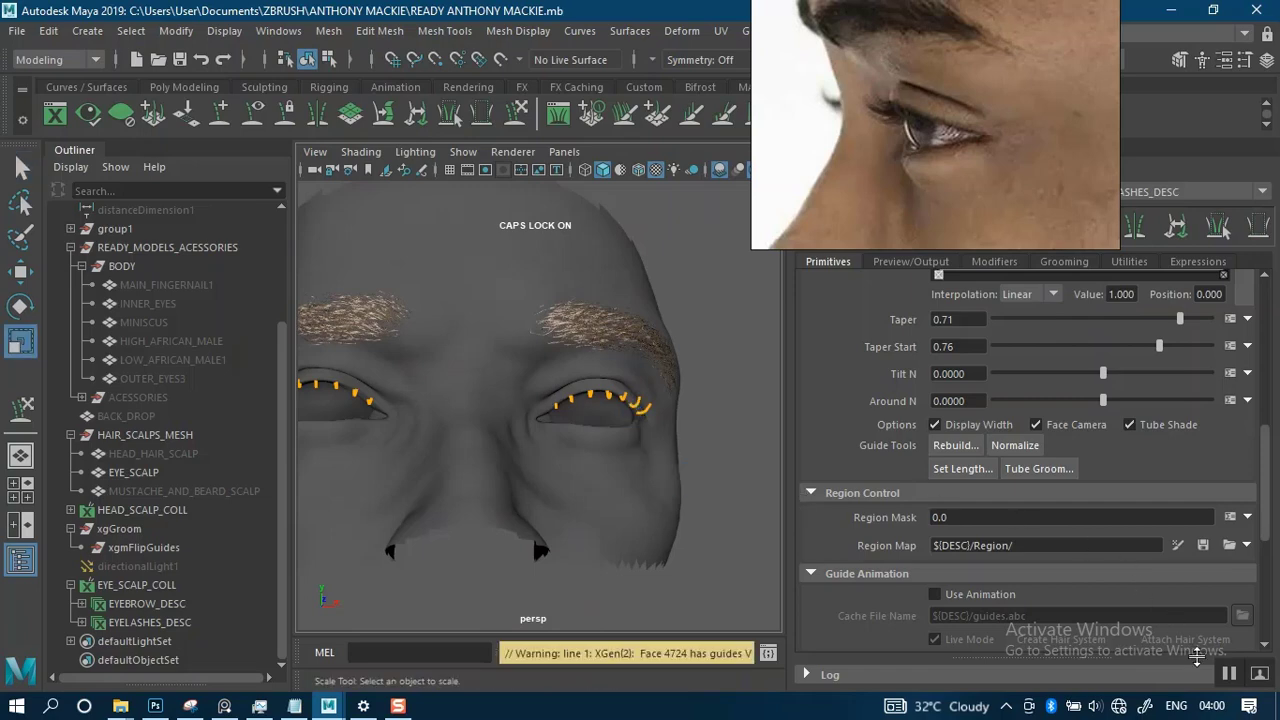
Add an XGen guide on the lower eyelid near the inner corner of the character's right eye.
left_click_drag(706, 468, 616, 503, "alt")
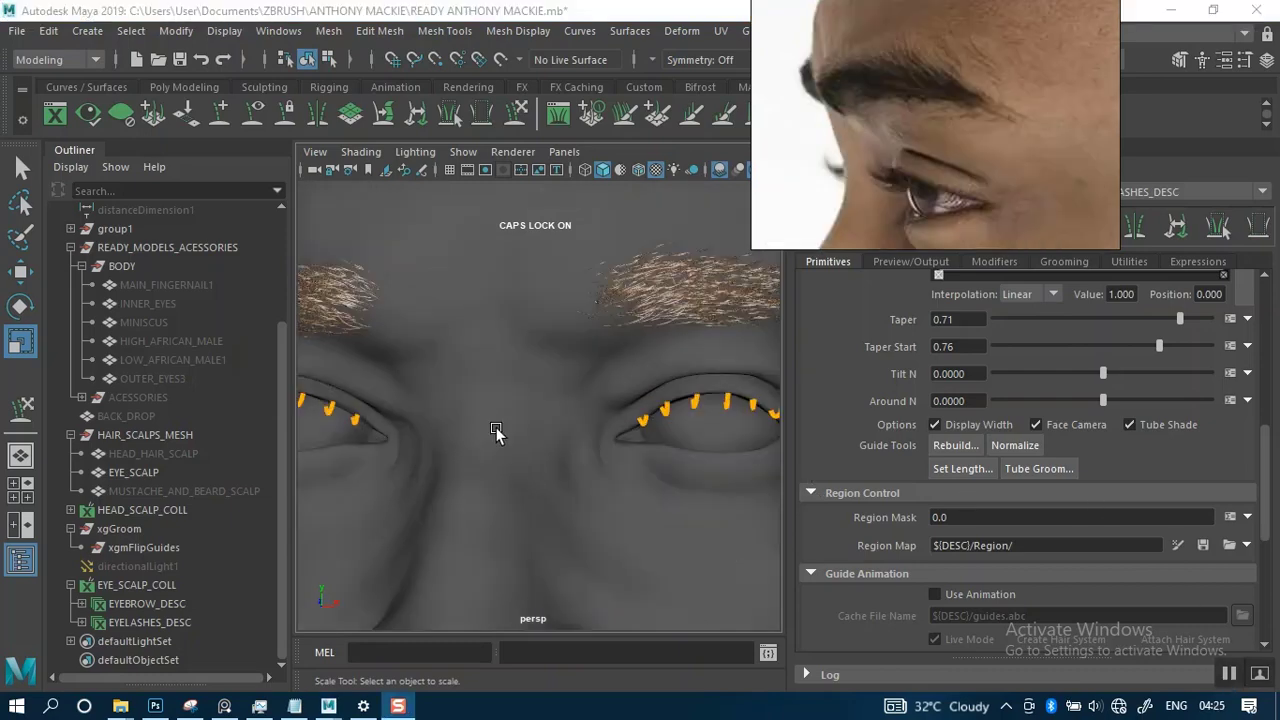
mouse_move(496, 427)
left_mouse_down("alt")
mouse_move(602, 421)
mouse_move(514, 429)
left_mouse_up("alt")
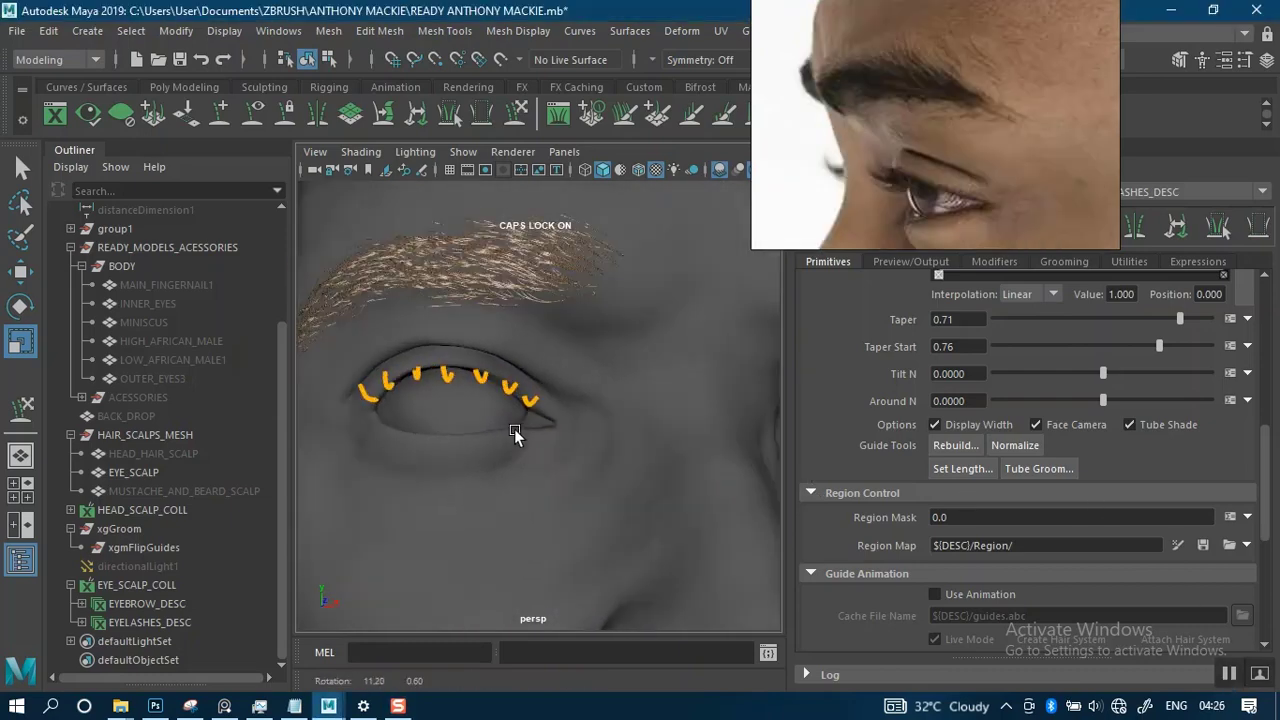
middle_click_drag(514, 429, 574, 469, "alt")
scroll(576, 475, "up", 4)
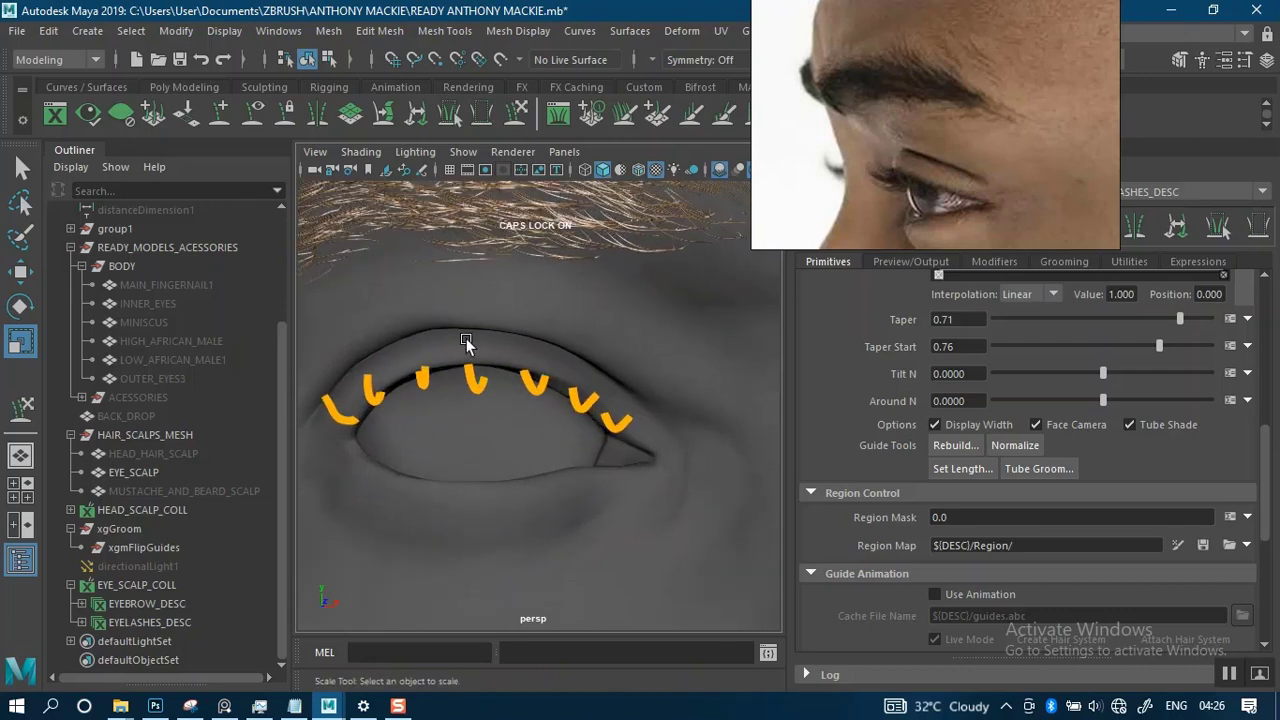
left_click(221, 114)
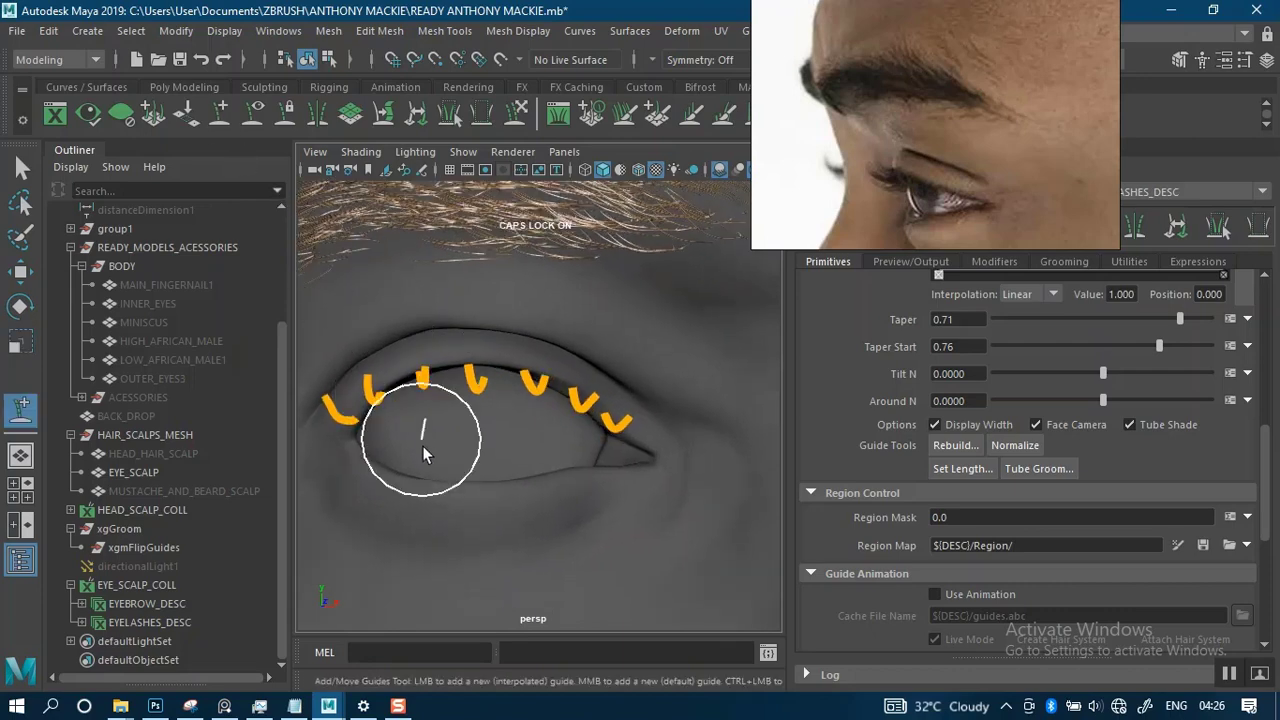
scroll(484, 400, "up", 5)
mouse_move(503, 427)
left_mouse_down("alt")
mouse_move(470, 410)
mouse_move(505, 385)
mouse_move(453, 408)
mouse_move(582, 383)
left_mouse_up("alt")
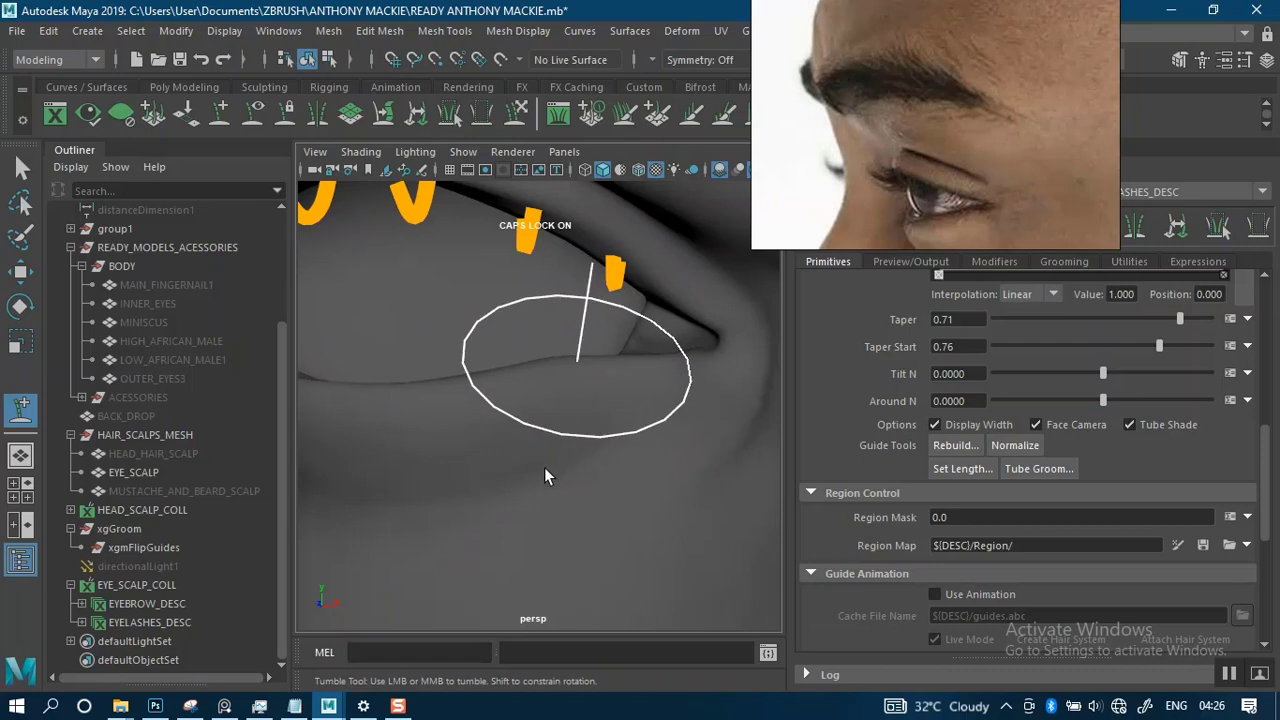
scroll(554, 340, "down", 3)
left_click_drag(552, 340, 539, 378, "alt")
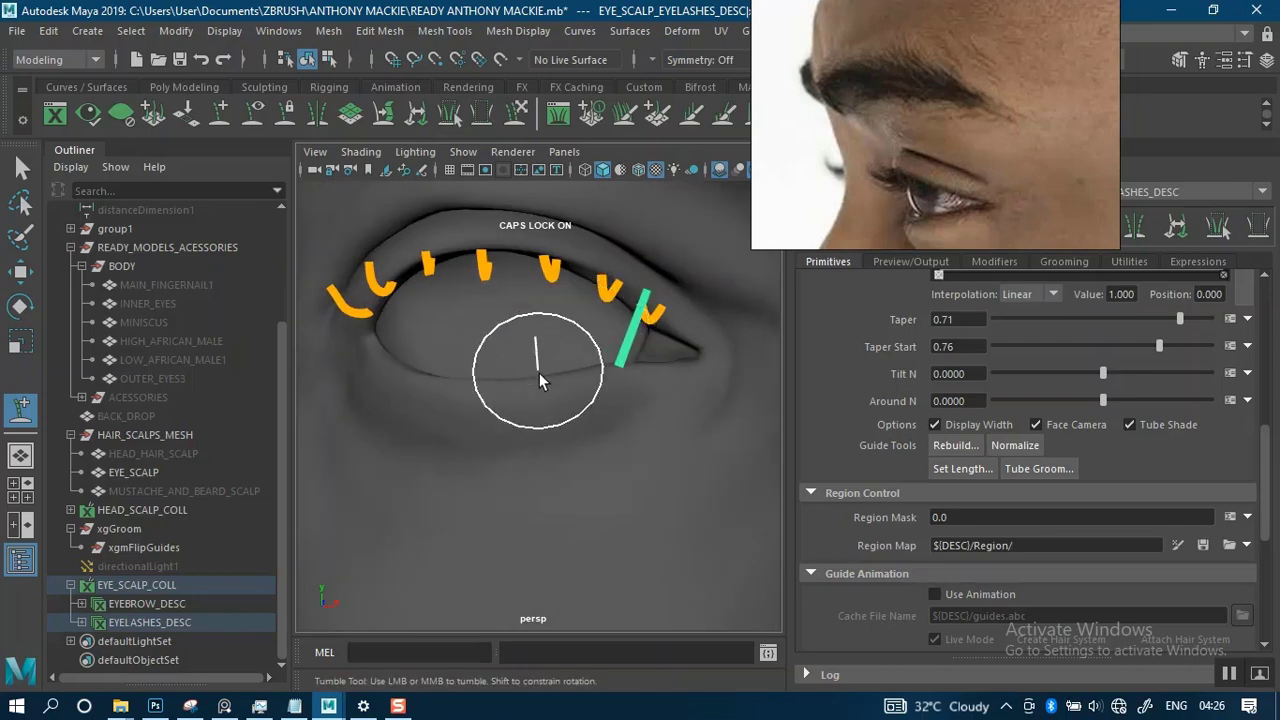
Add four more guides along the lower eyelid, spaced from its middle toward the outer eye corner.
left_click(542, 381)
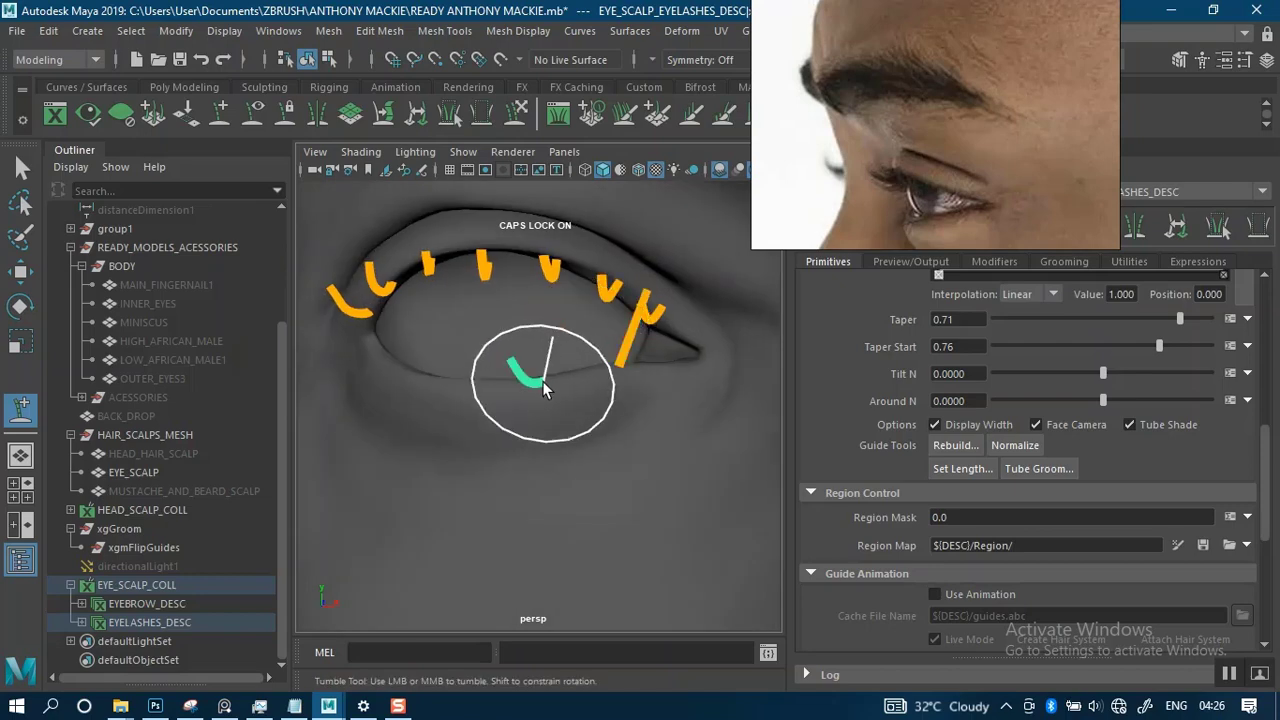
left_click_drag(509, 414, 564, 399, "alt")
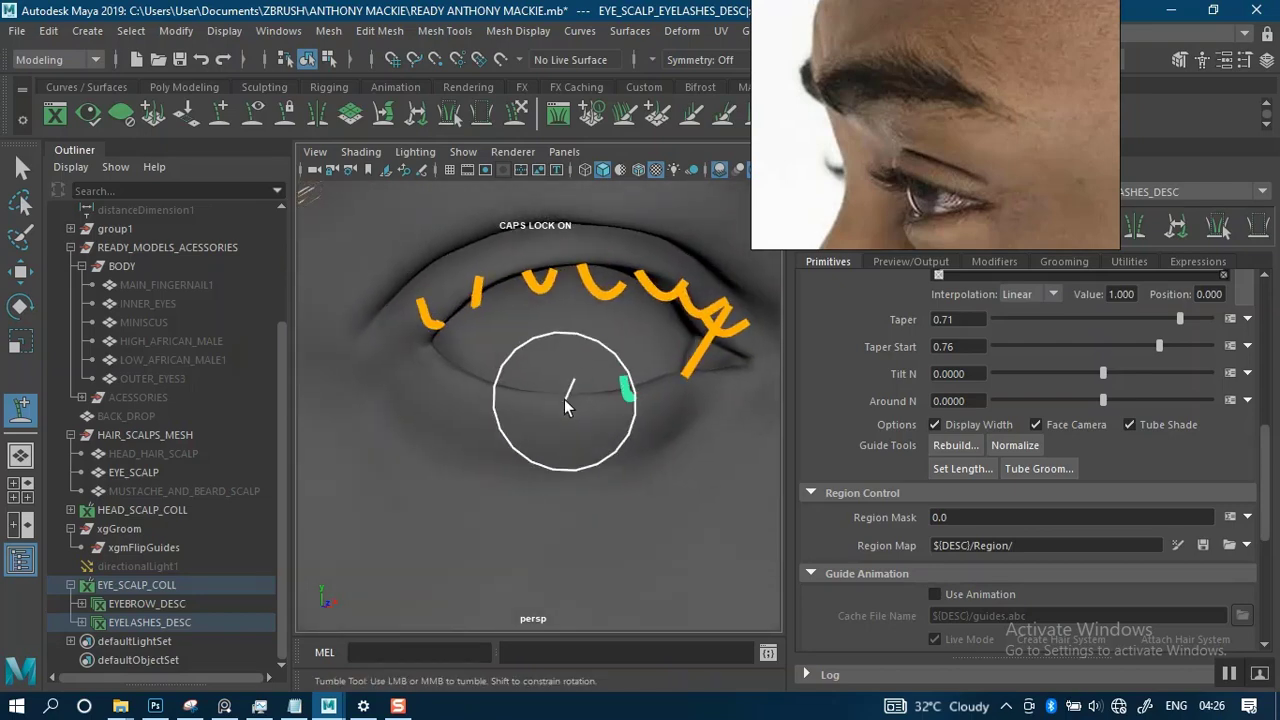
left_click(562, 405)
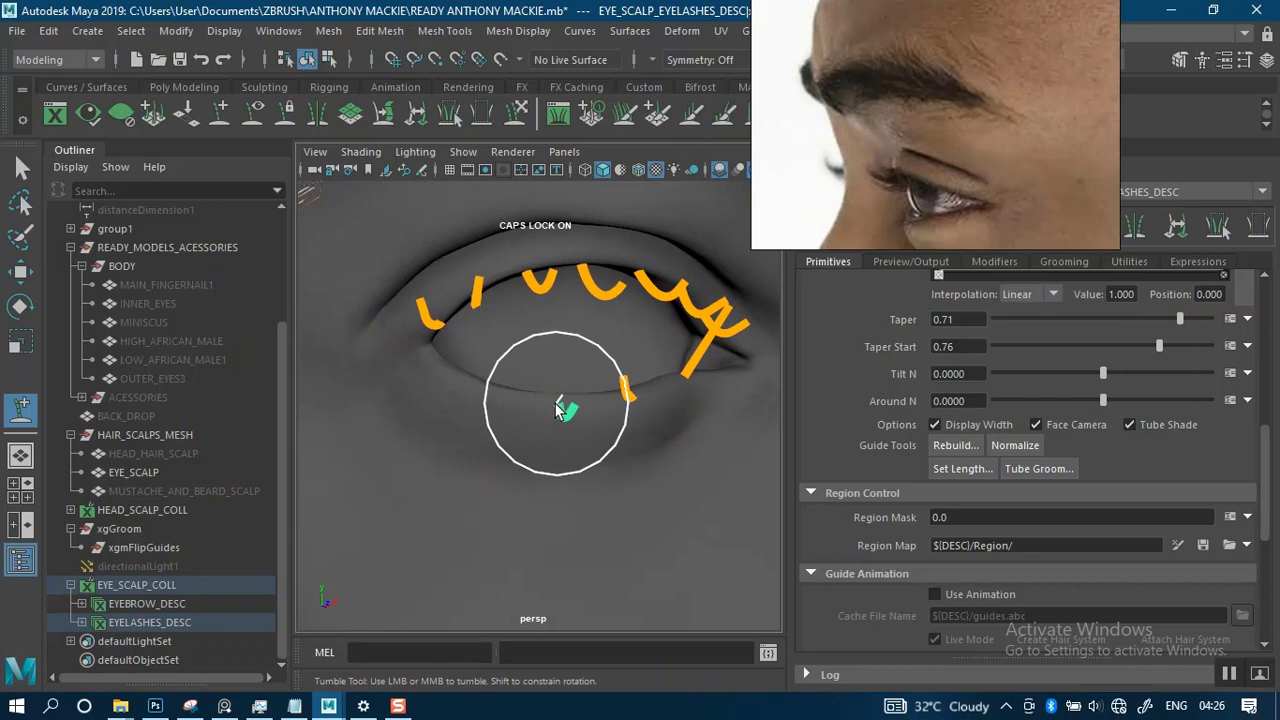
left_click(495, 393)
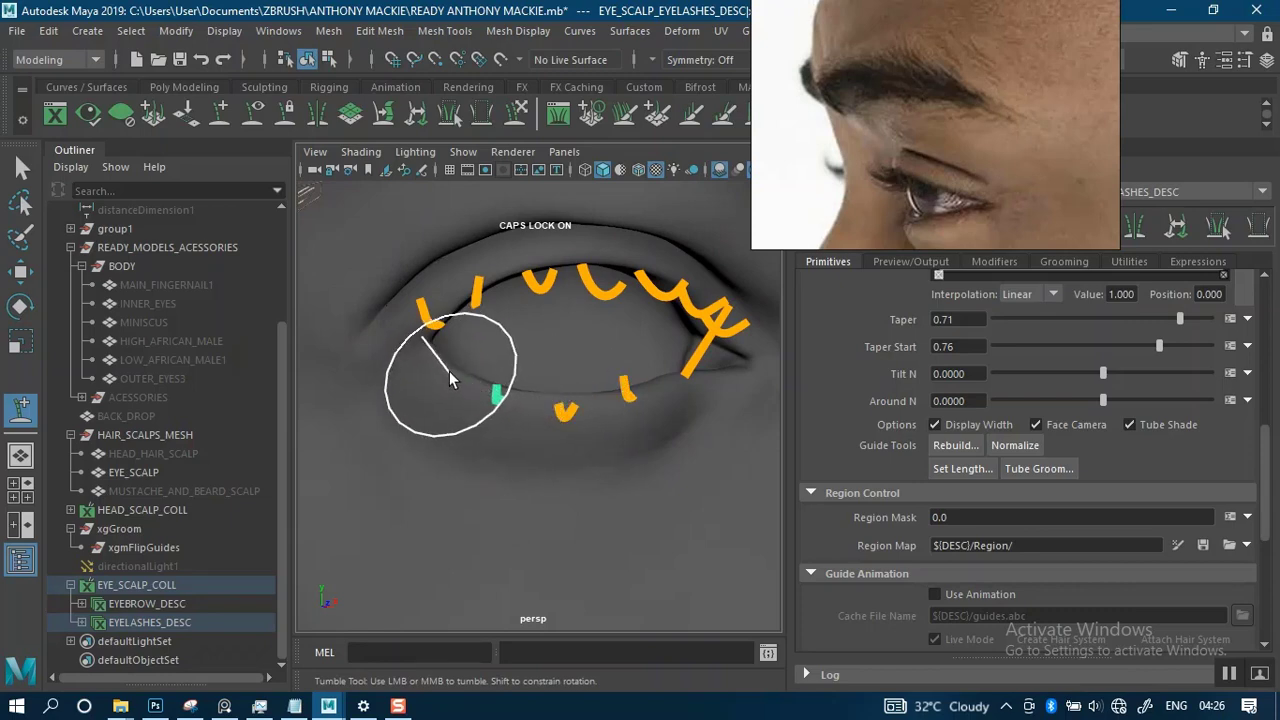
left_click(449, 372)
Add a guide on the lower eyelid between the straight inner-corner guide and its nearest curled neighbour.
left_click_drag(609, 383, 420, 380, "alt")
middle_click_drag(420, 380, 577, 405, "alt")
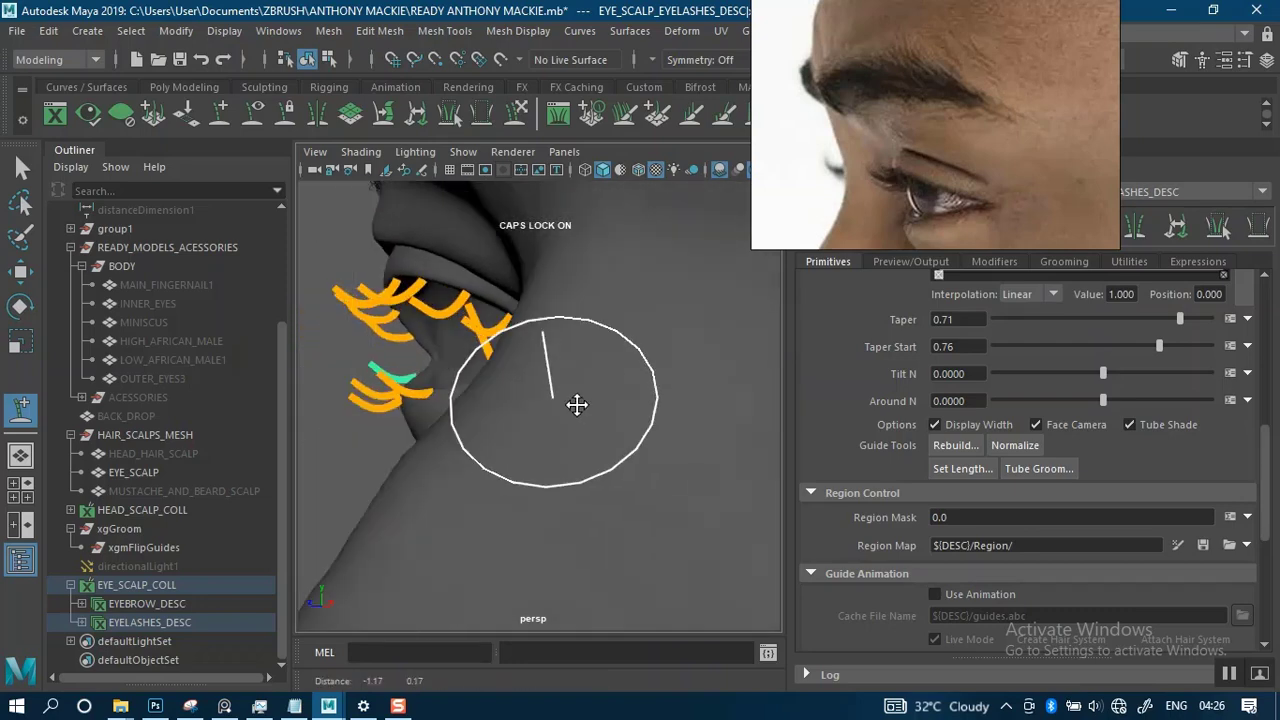
mouse_move(577, 404)
left_mouse_down("alt")
mouse_move(543, 371)
mouse_move(568, 424)
mouse_move(583, 404)
left_mouse_up("alt")
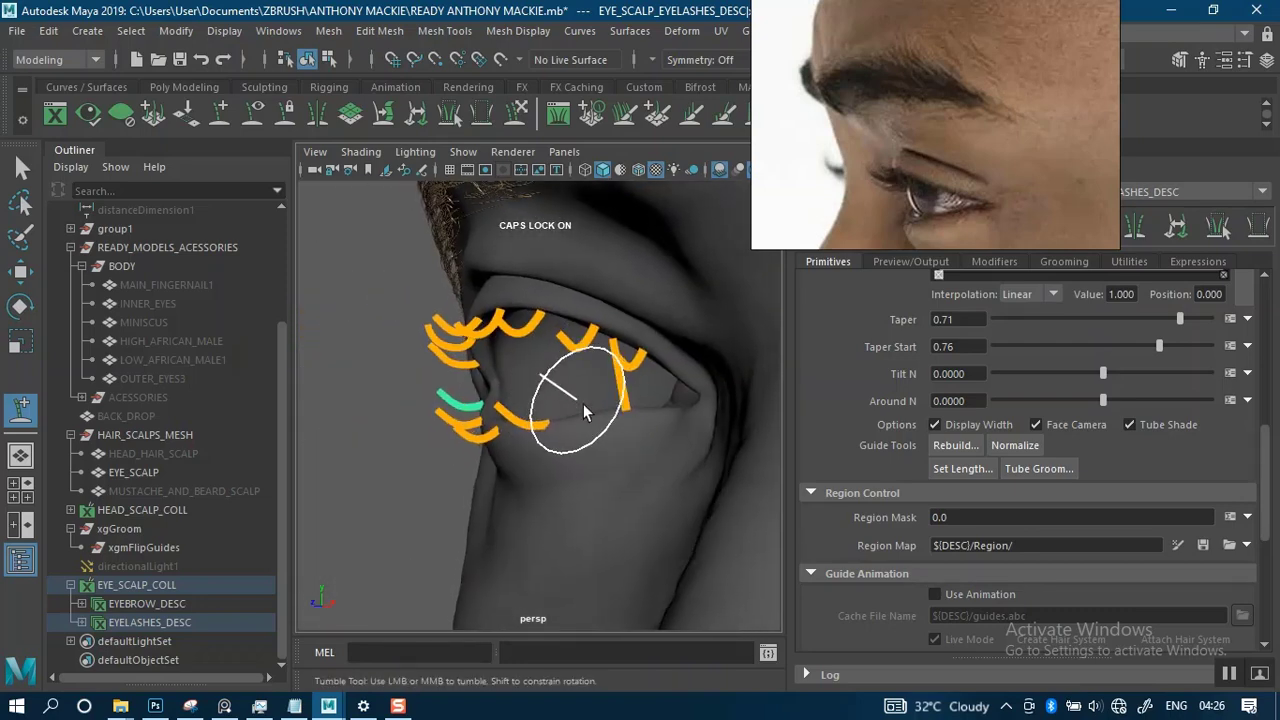
right_click_drag(583, 404, 597, 426, "alt")
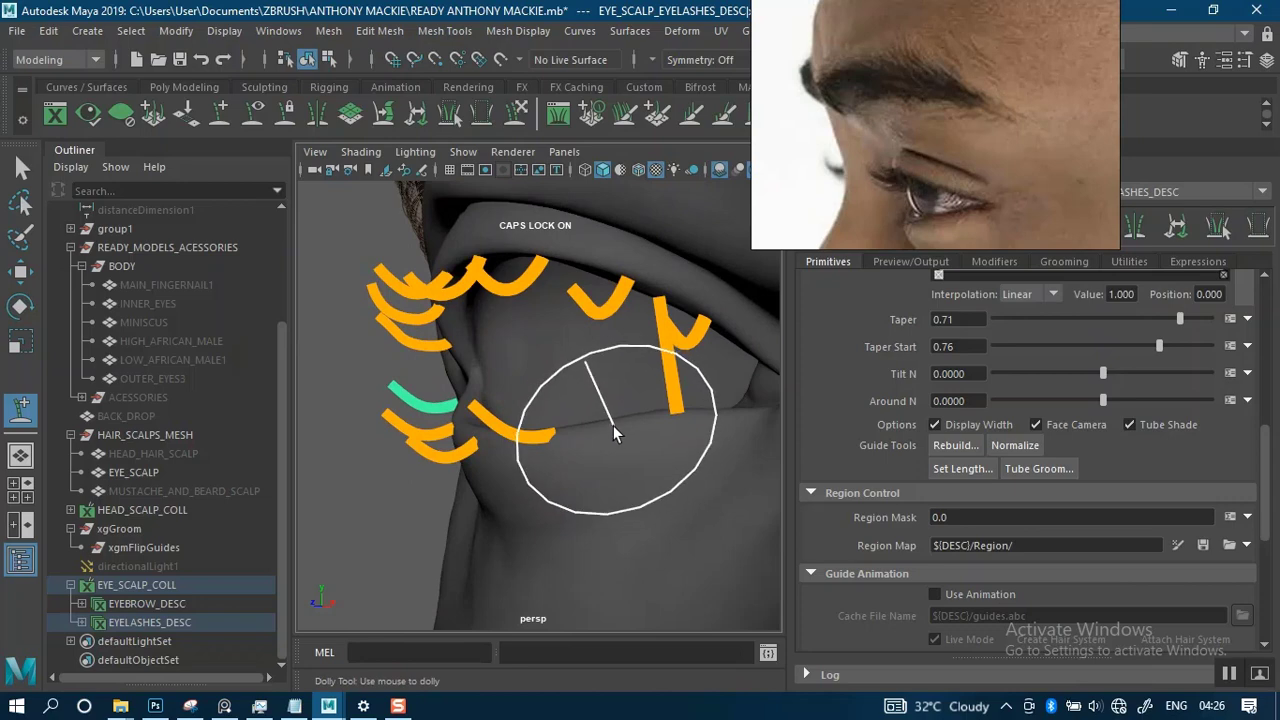
left_click(608, 440)
Examine the lower eyelid guides from several angles, comparing the straight inner-corner guide with the curled ones.
left_click_drag(604, 485, 668, 403, "alt")
middle_click_drag(697, 431, 551, 409, "alt")
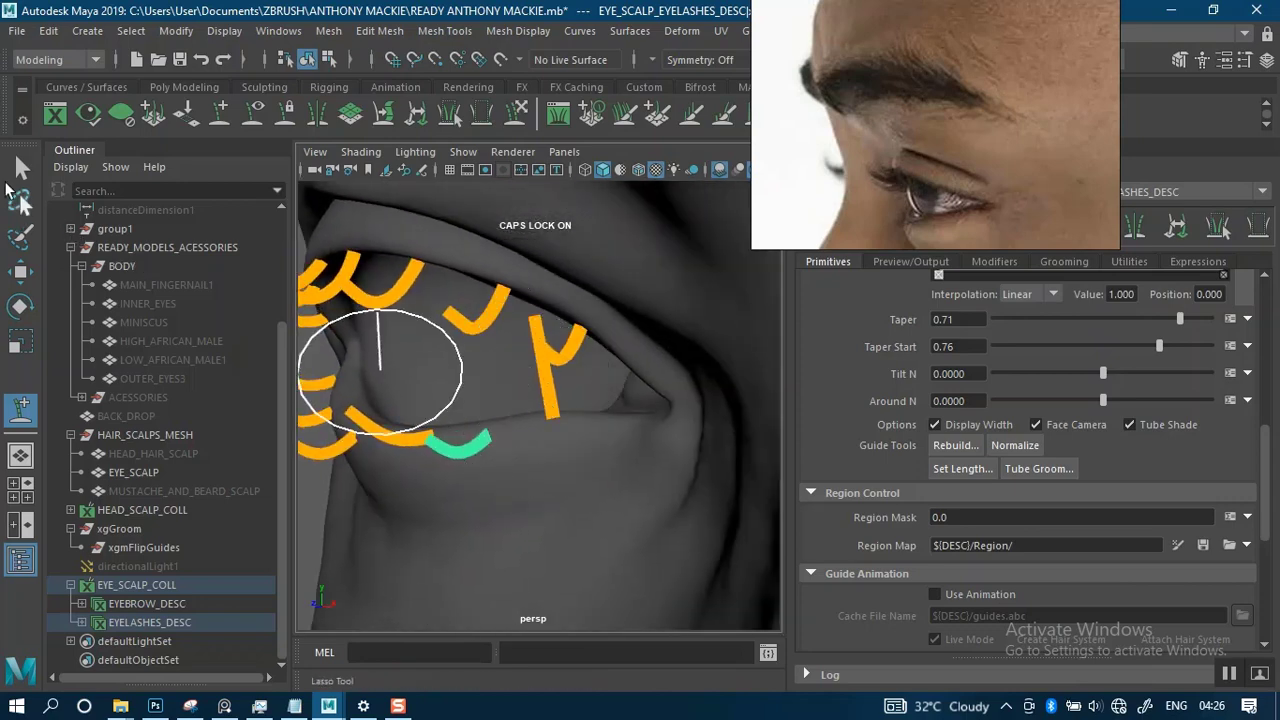
key("q")
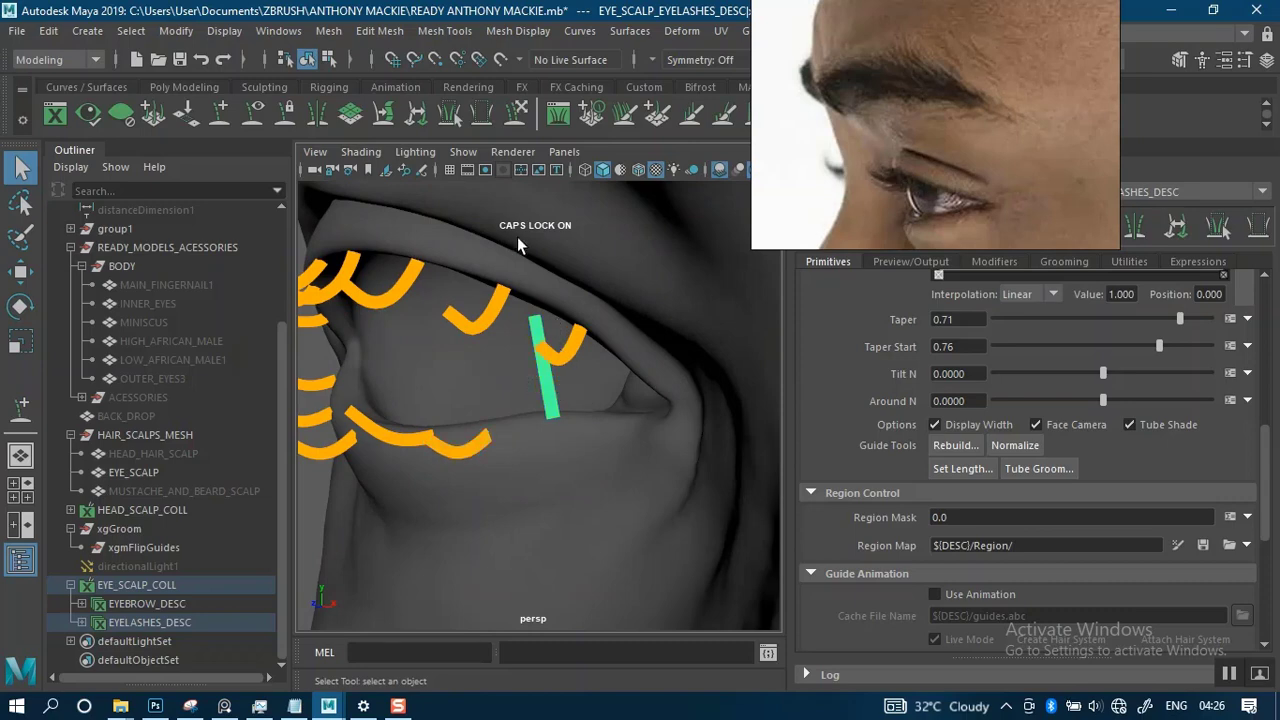
left_click_drag(476, 400, 578, 408, "alt")
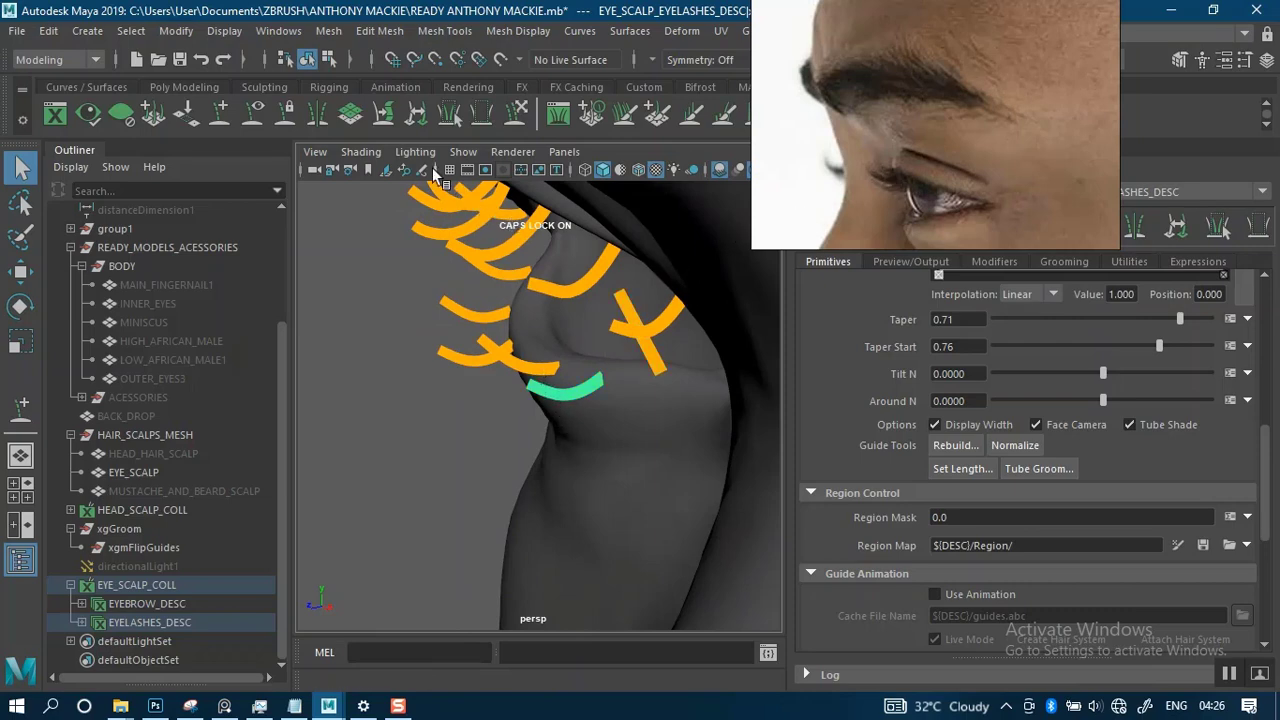
right_click(556, 398)
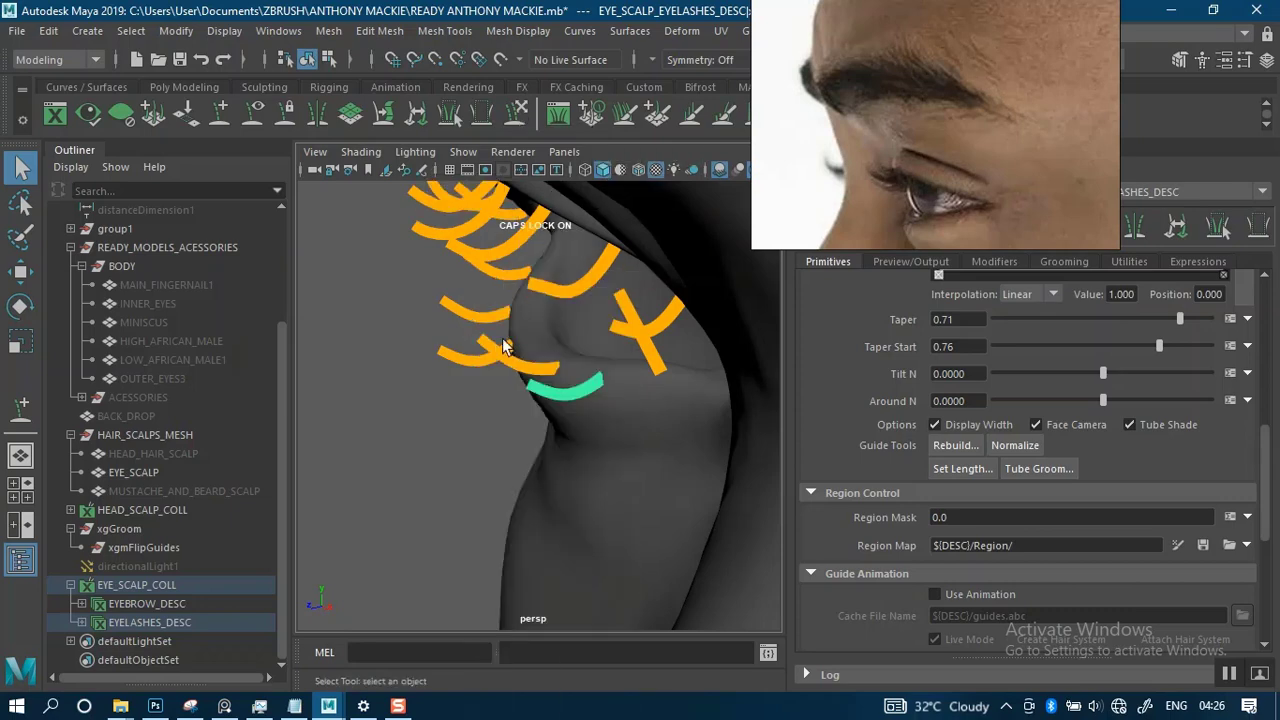
left_click_drag(502, 338, 466, 368, "alt")
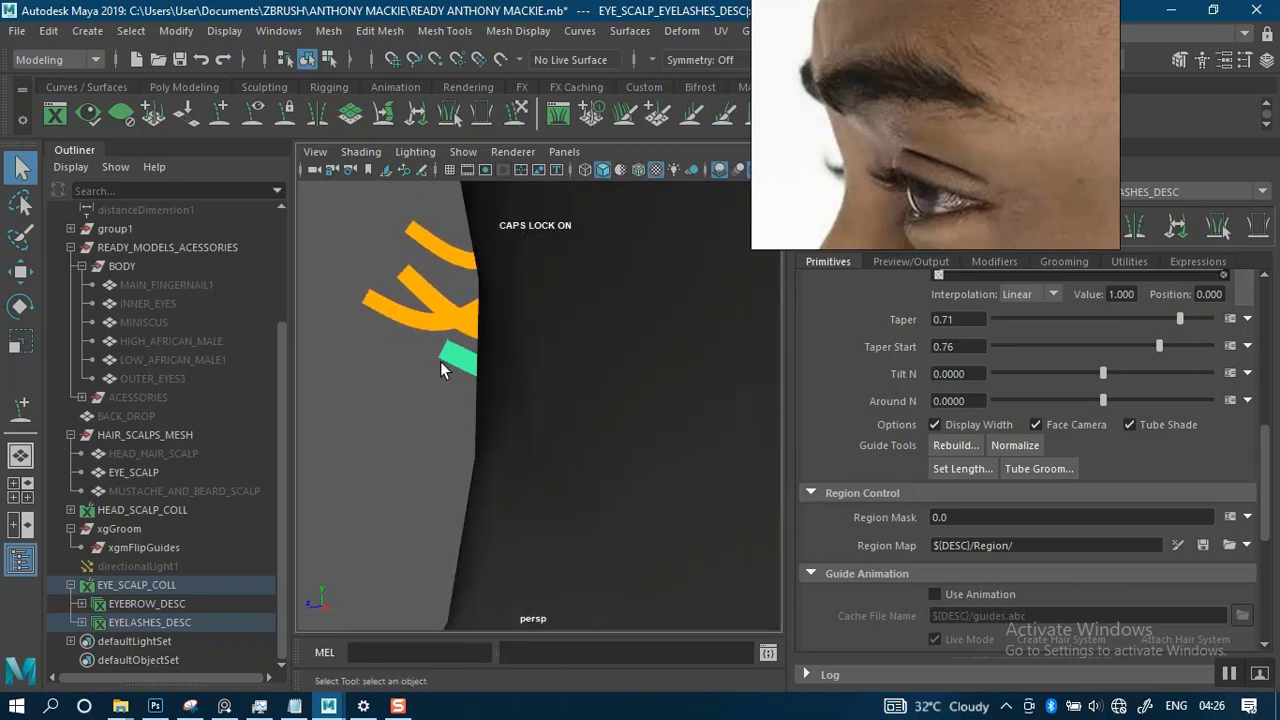
right_click_drag(465, 378, 422, 230, "alt")
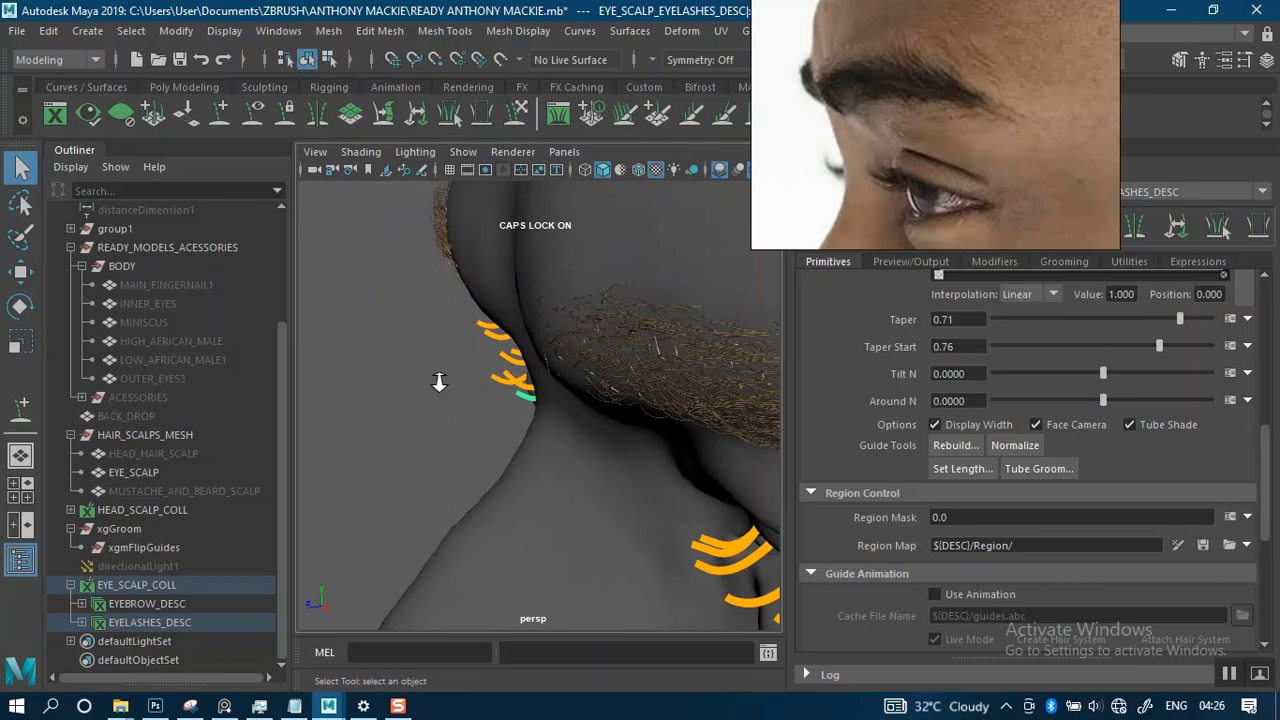
right_click_drag(439, 382, 560, 417, "alt")
left_click_drag(474, 324, 566, 385, "alt")
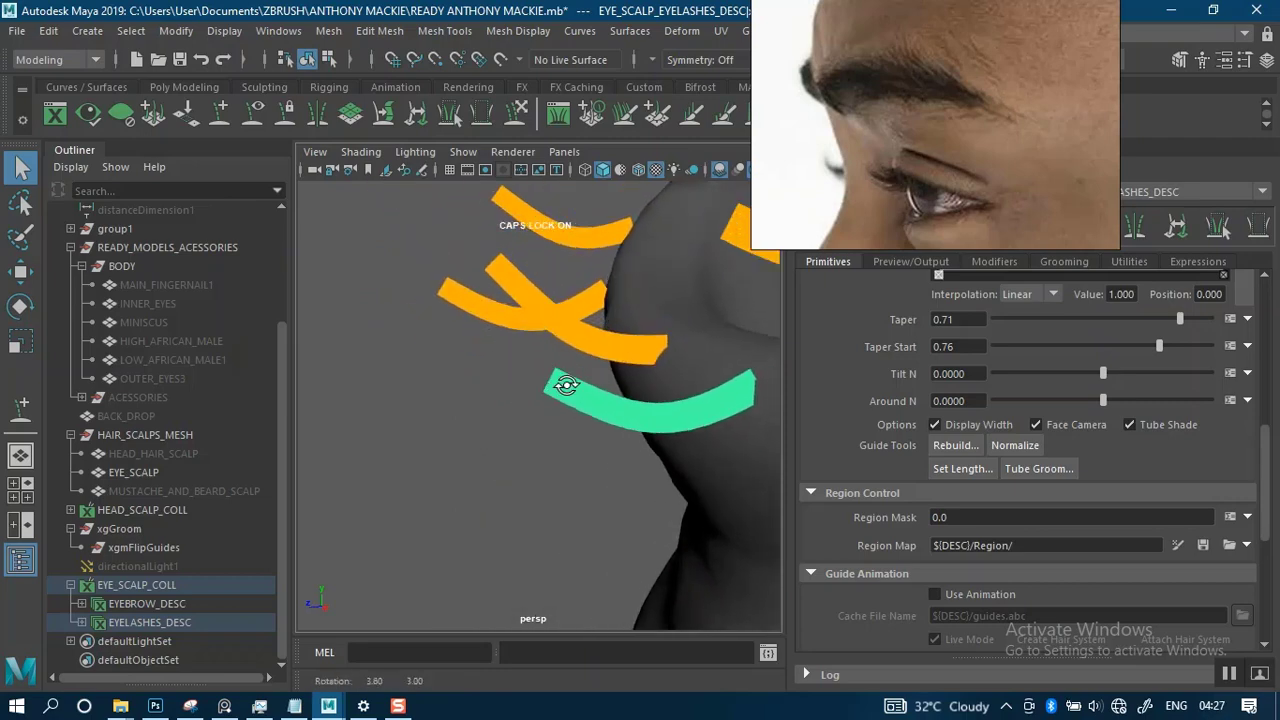
right_click_drag(574, 412, 655, 246)
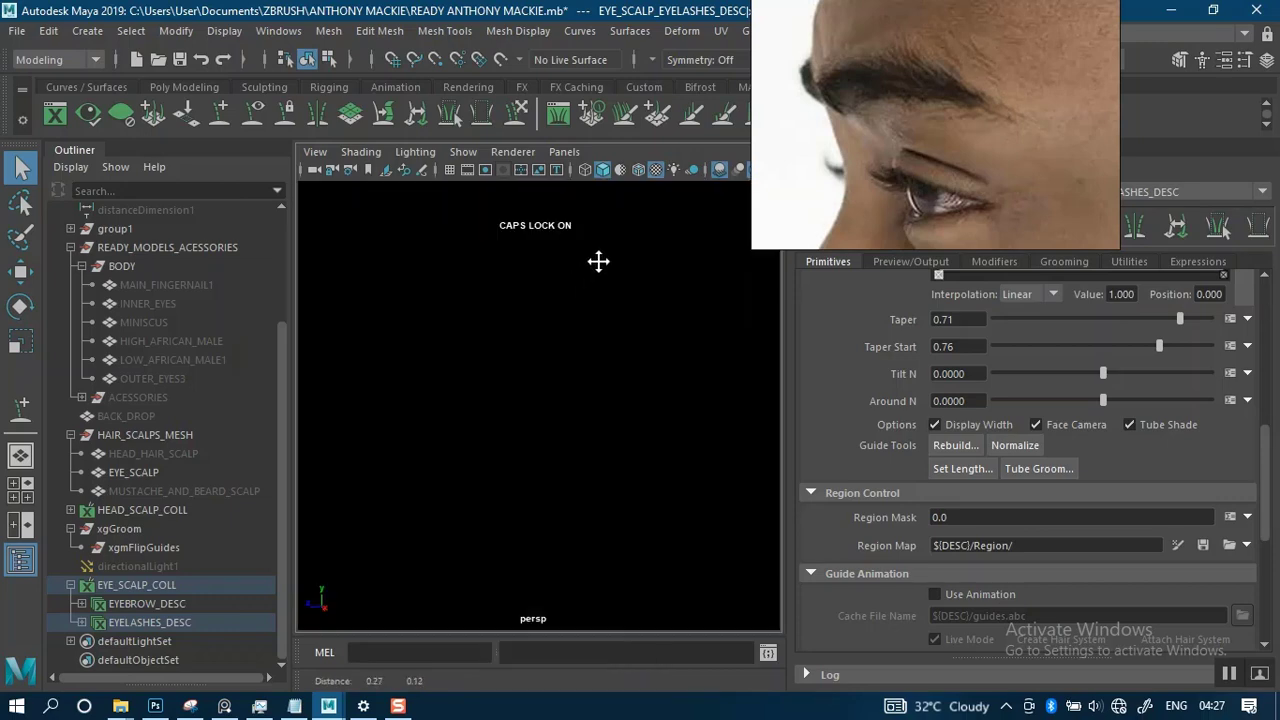
middle_click_drag(597, 260, 674, 210, "alt")
scroll(610, 314, "down", 5)
left_click_drag(602, 322, 690, 260, "alt")
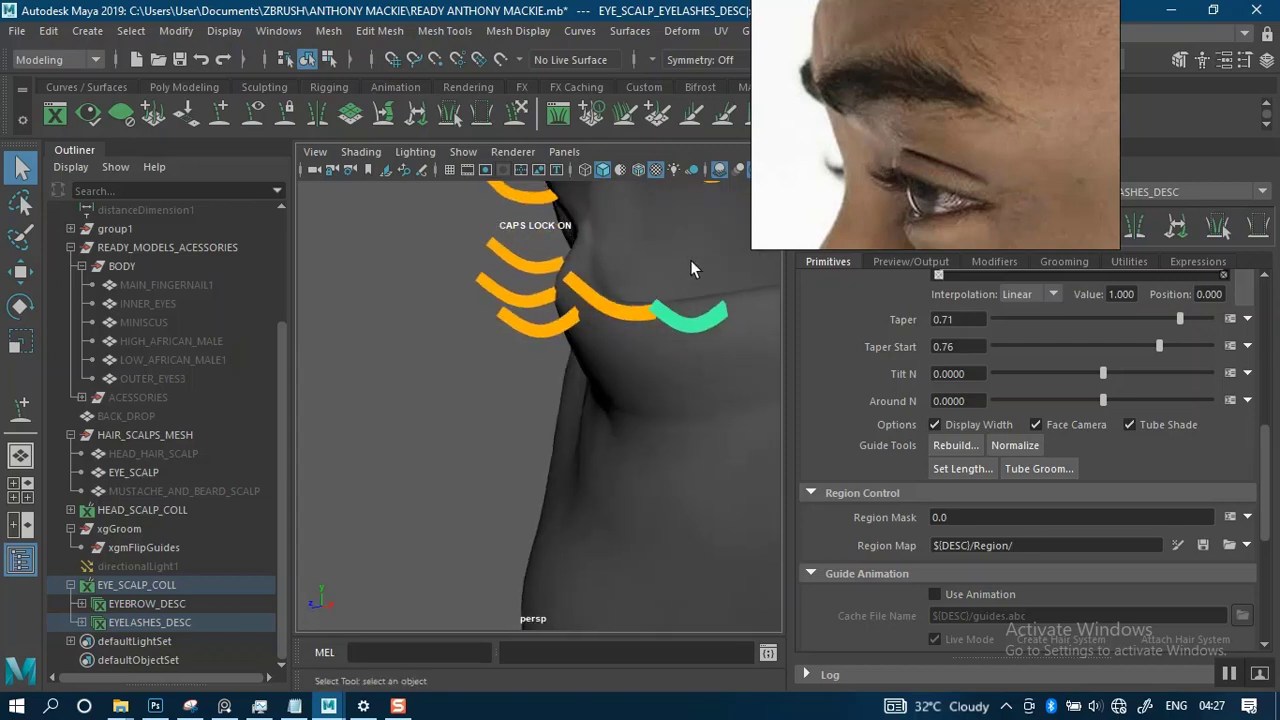
middle_click_drag(690, 260, 599, 357, "alt")
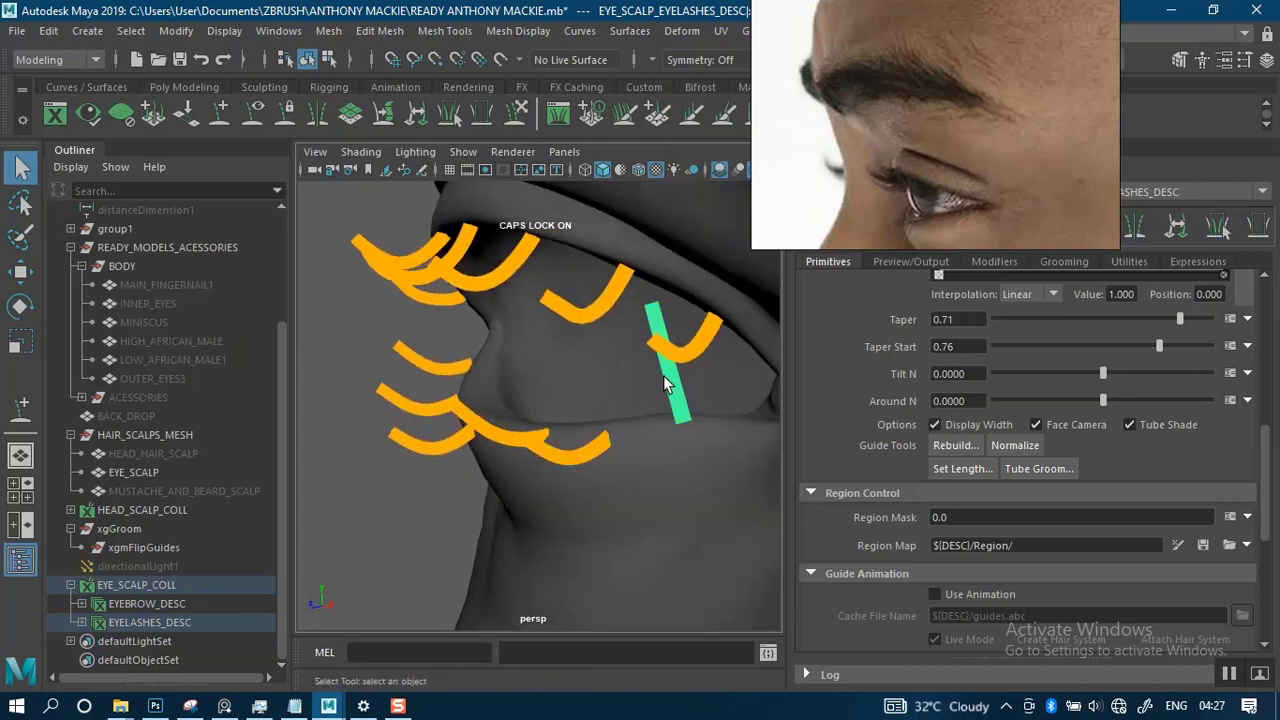
left_click_drag(664, 385, 606, 380, "alt")
right_click_drag(606, 380, 597, 342, "alt")
right_click_drag(595, 288, 582, 238)
left_click_drag(586, 319, 552, 322, "alt")
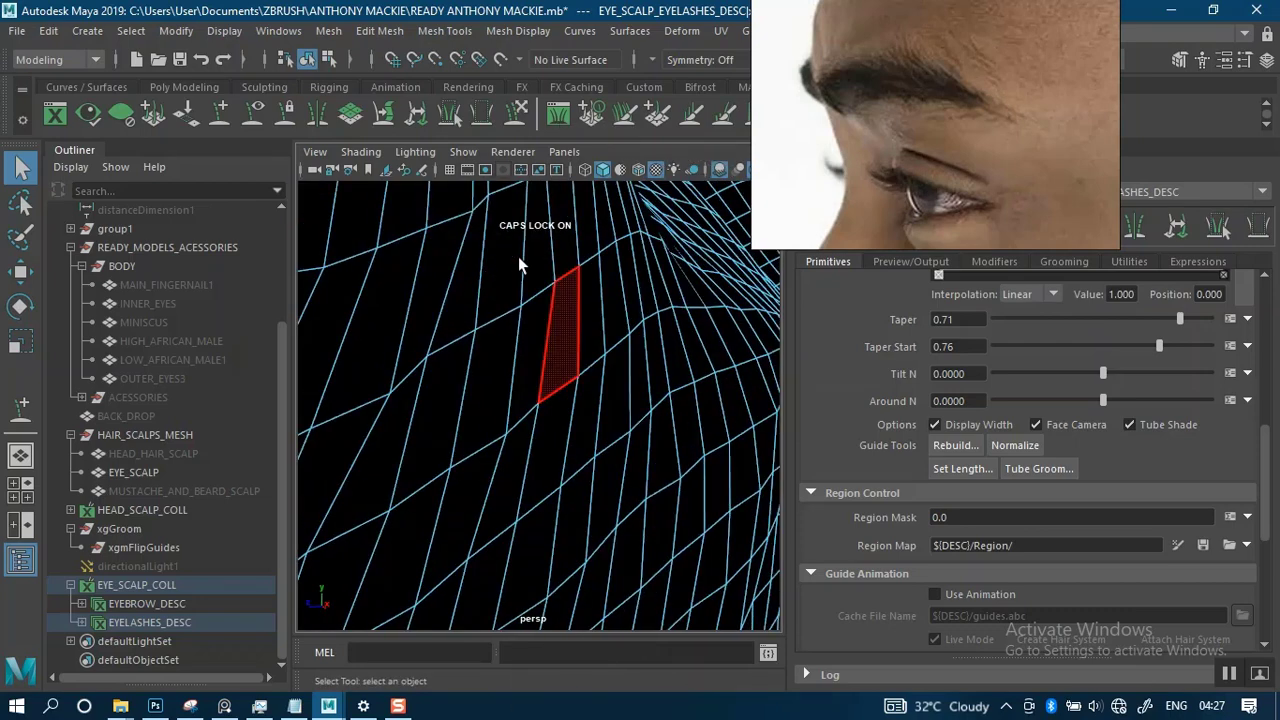
scroll(518, 265, "down", 5)
left_click(359, 398)
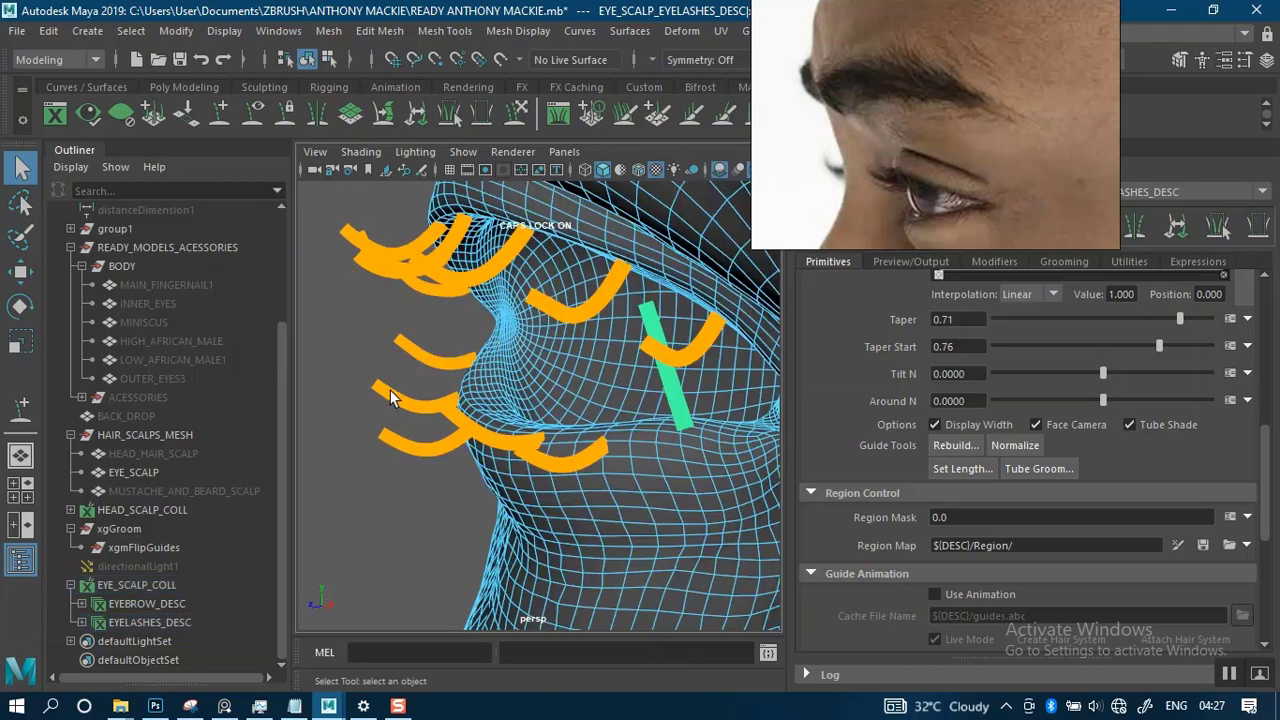
right_click(356, 298)
right_click_drag(359, 290, 418, 152)
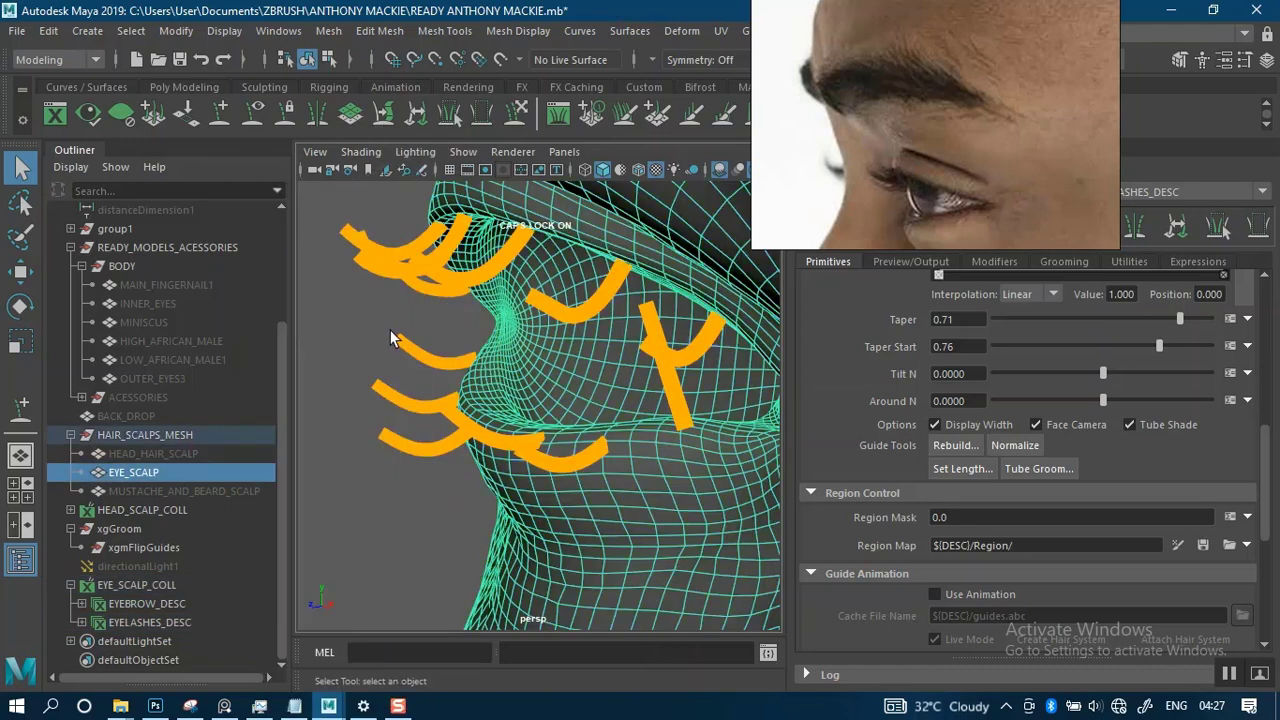
left_click(394, 360)
Rotate the straight guide at the inner corner of the lower eyelid downward and outward, away from the eye opening.
left_click_drag(394, 362, 520, 345, "alt")
left_click(546, 403)
left_click(548, 403)
key("w")
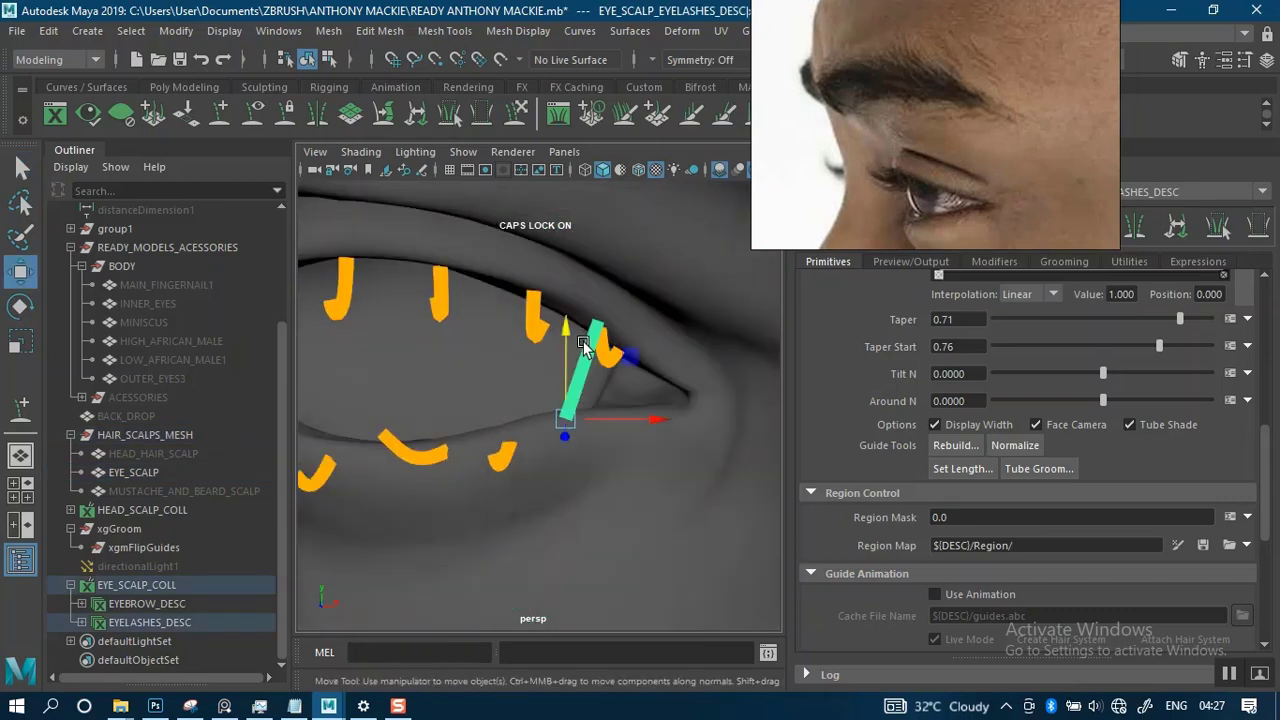
key("e")
left_click_drag(563, 393, 564, 482)
left_click_drag(564, 482, 565, 414, "alt")
left_click(624, 468)
right_click_drag(629, 463, 481, 378)
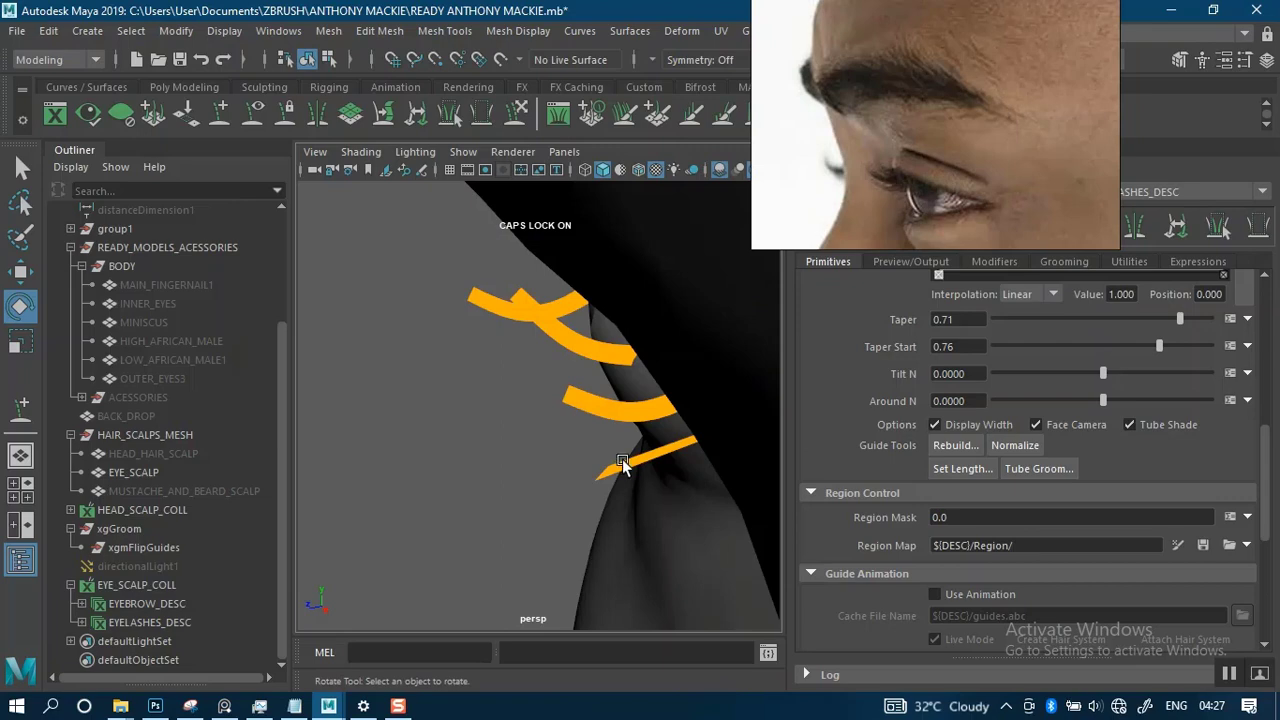
left_click_drag(622, 459, 600, 453, "alt")
right_click_drag(610, 467, 539, 253)
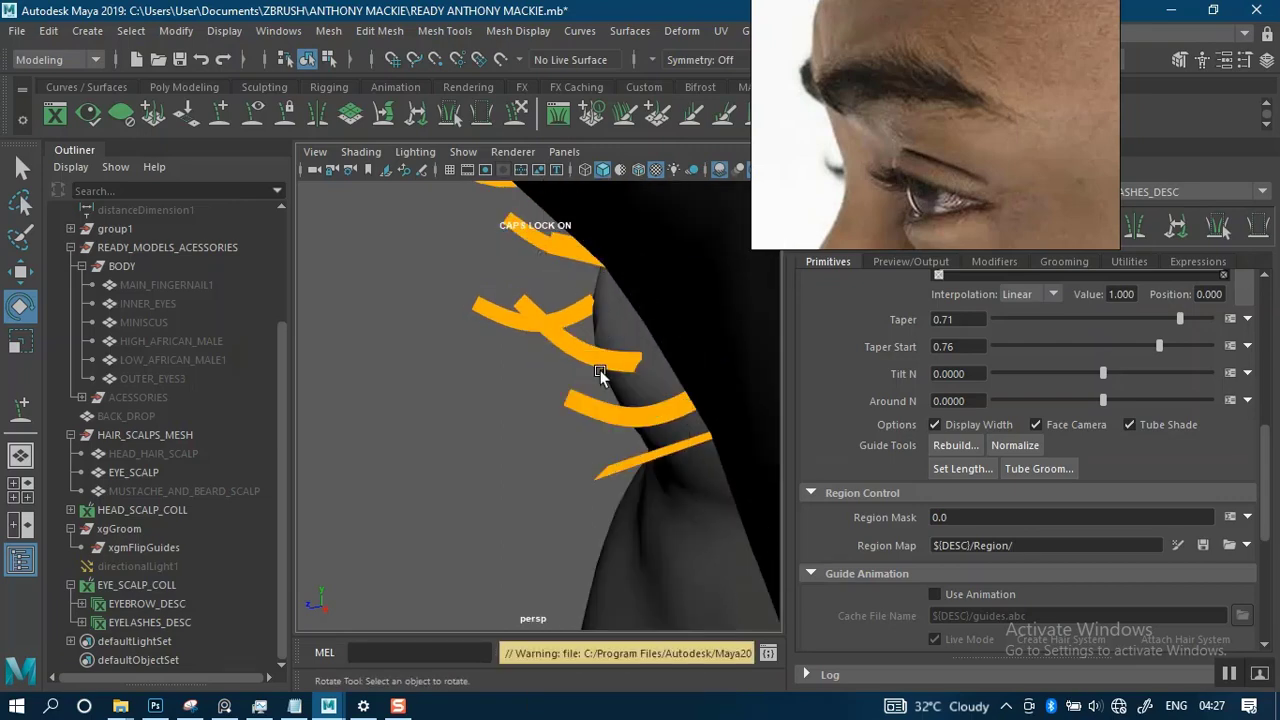
Mirror all the lower eyelid guides across the X-axis onto the other eye.
left_click_drag(511, 443, 638, 420, "alt")
left_click(636, 432)
scroll(638, 420, "down", 6)
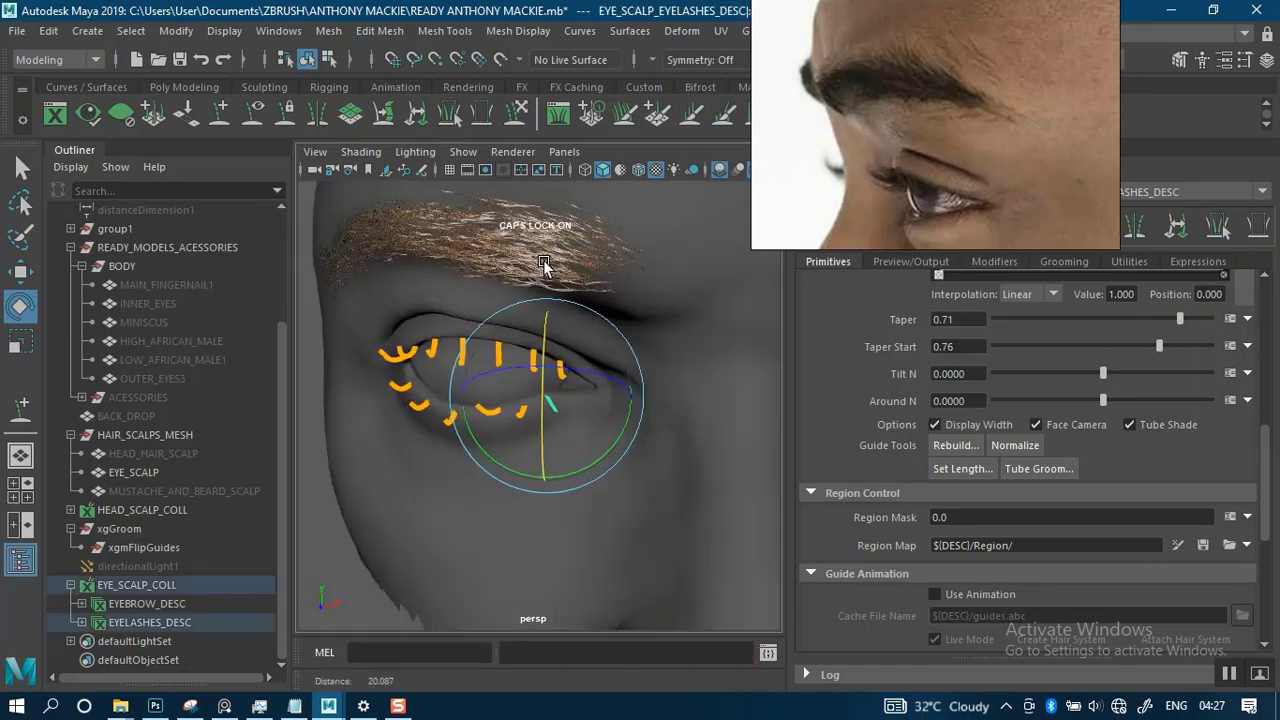
left_click_drag(597, 380, 614, 356, "alt")
scroll(632, 456, "up", 3)
left_click_drag(632, 457, 716, 461, "alt")
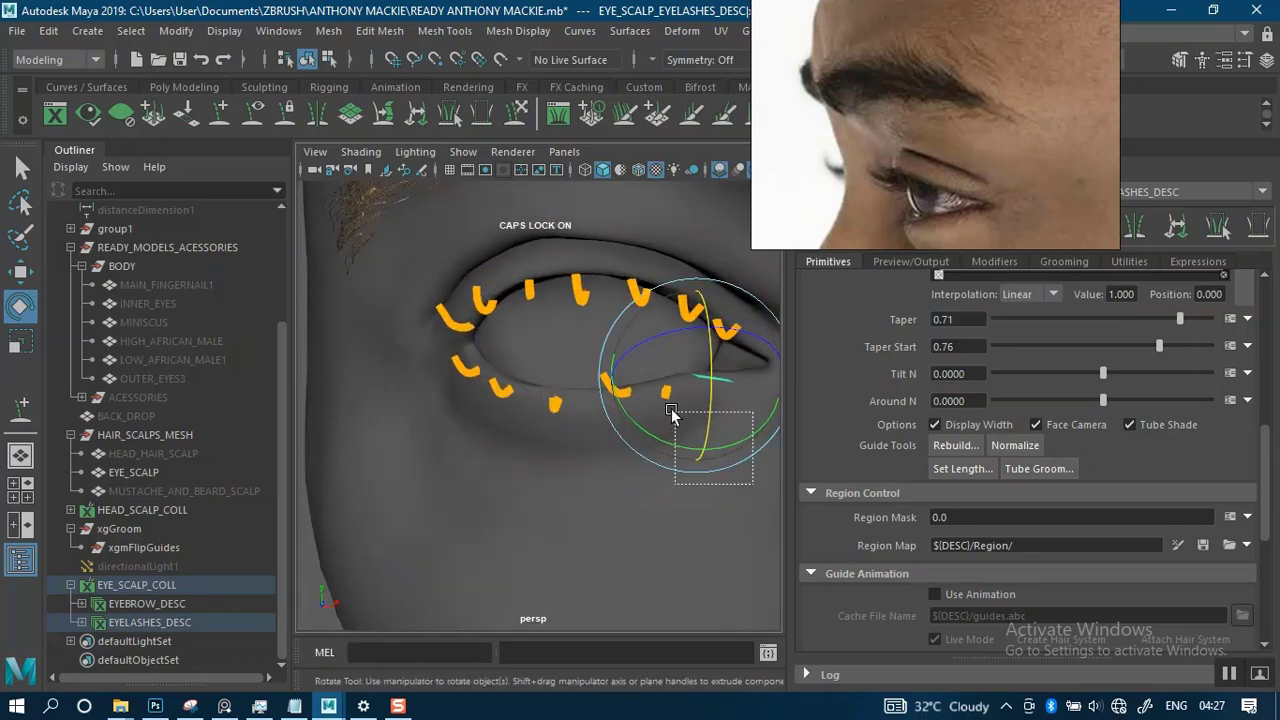
left_click_drag(493, 366, 431, 362)
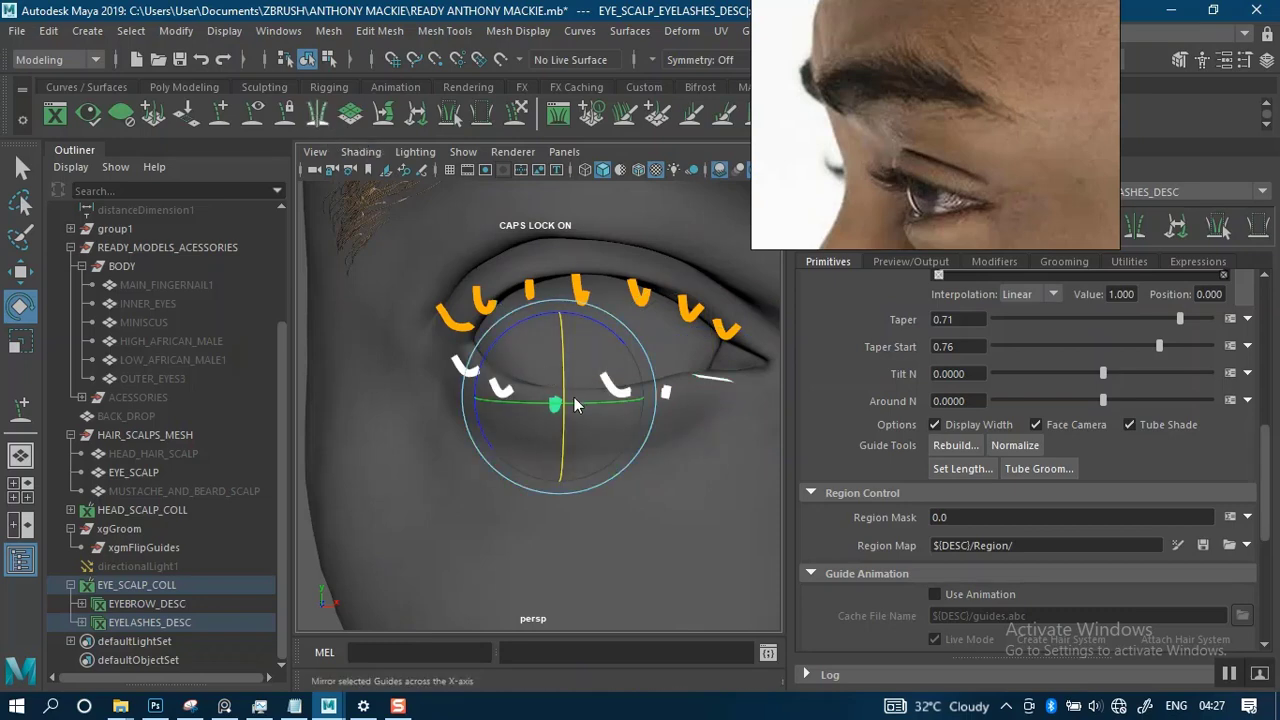
left_click(590, 425)
right_click_drag(601, 444, 383, 350, "alt")
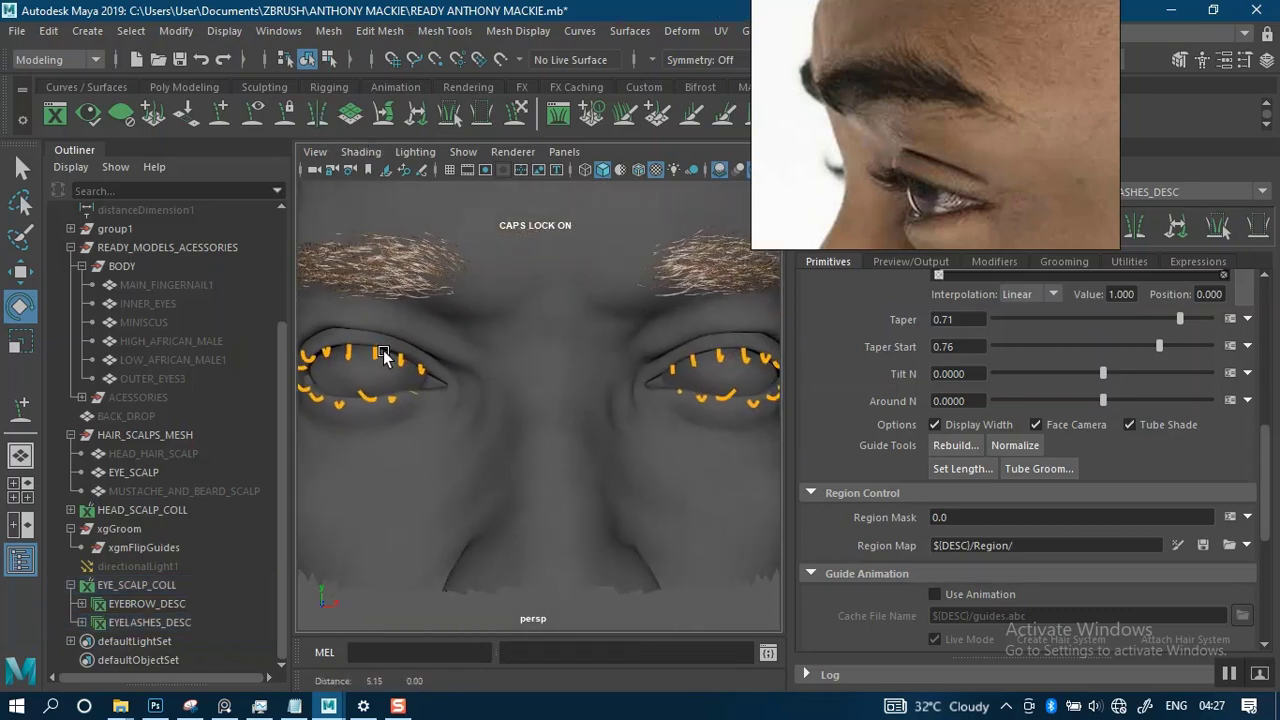
middle_click_drag(383, 350, 597, 364, "alt")
left_click_drag(597, 364, 630, 429, "alt")
right_click_drag(530, 415, 633, 415, "alt")
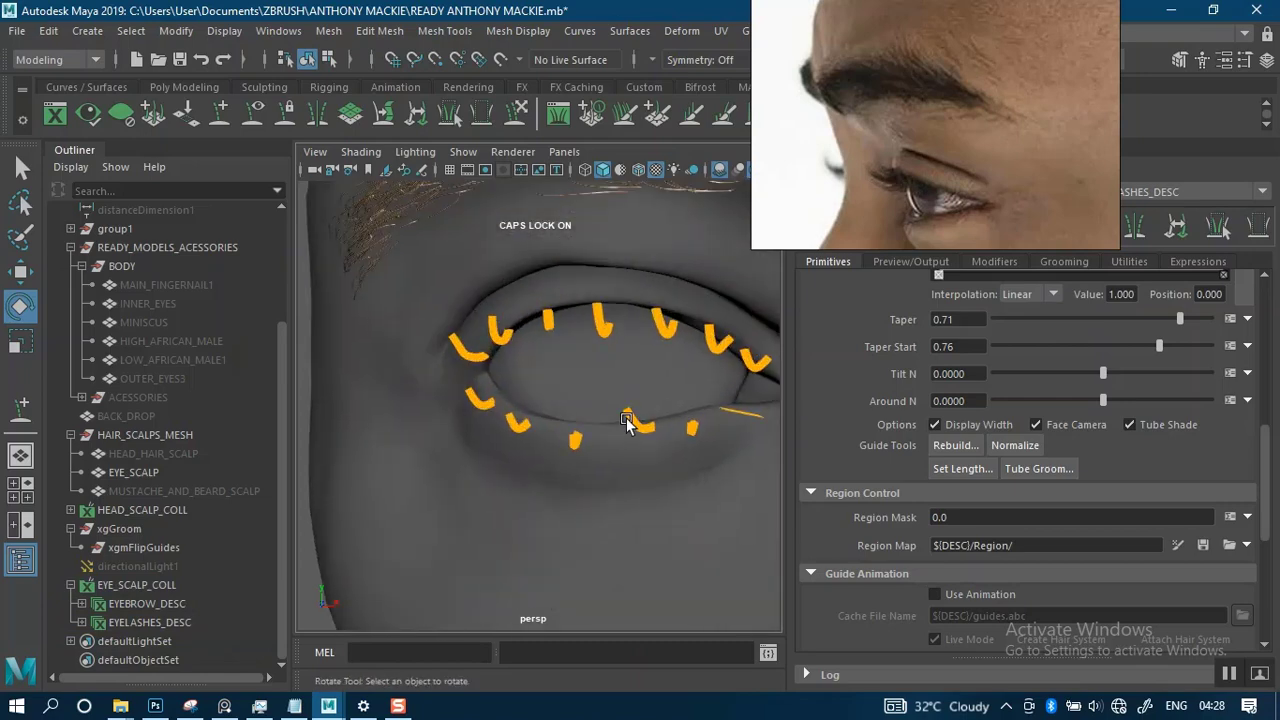
Sculpt the outermost guide on the lower eyelid of the character's right eye so that it curves outward and downward.
left_click_drag(630, 473, 443, 354, "alt")
left_click(490, 378)
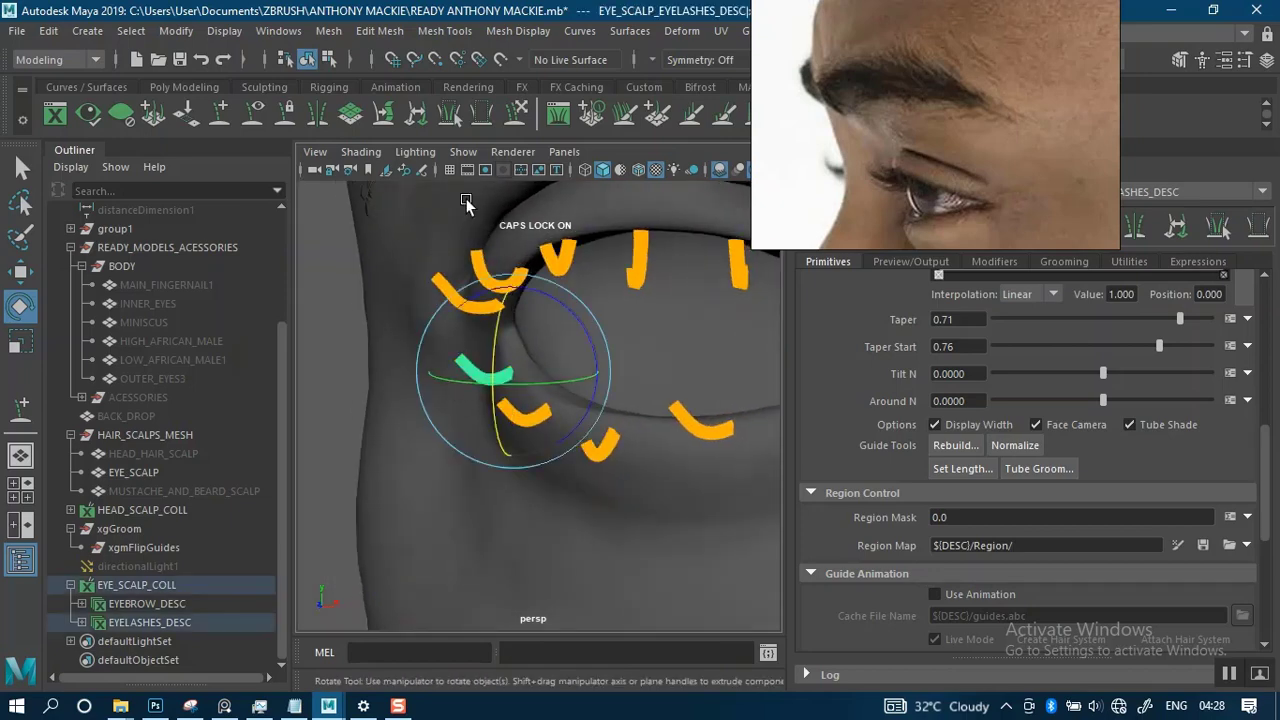
key("y")
left_click_drag(434, 351, 405, 334, "alt")
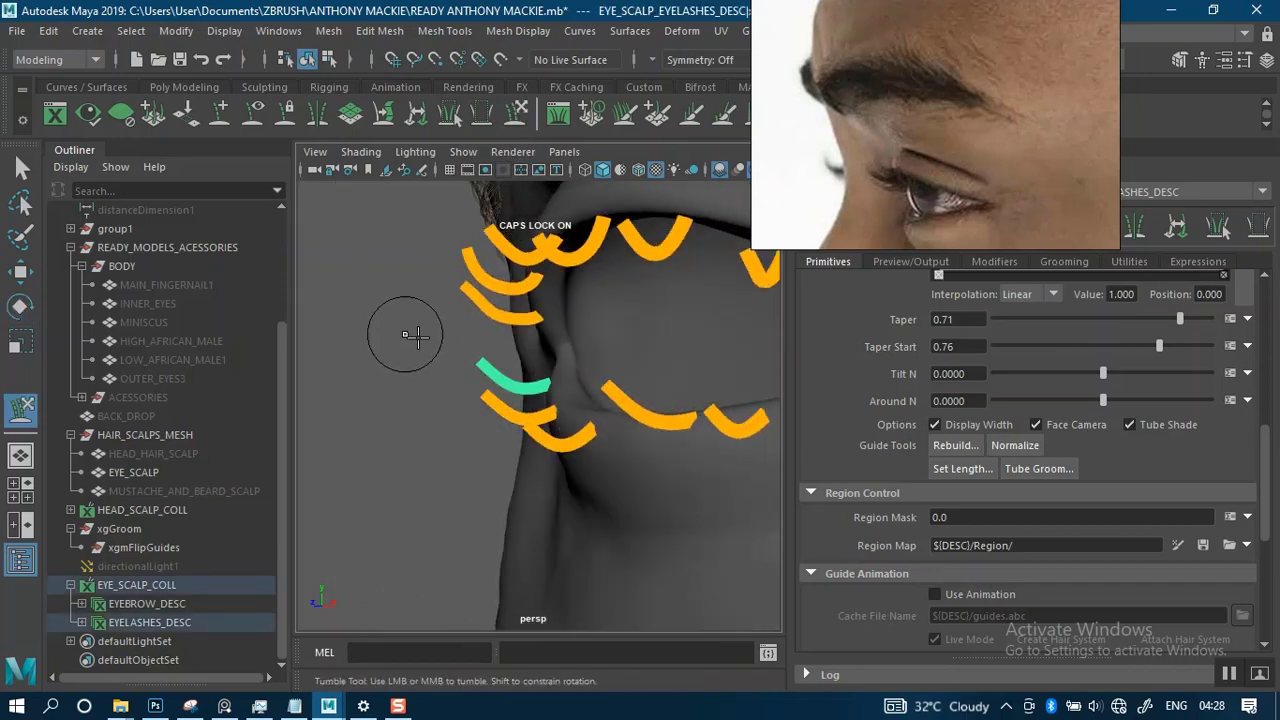
middle_click_drag(436, 343, 427, 323, "alt")
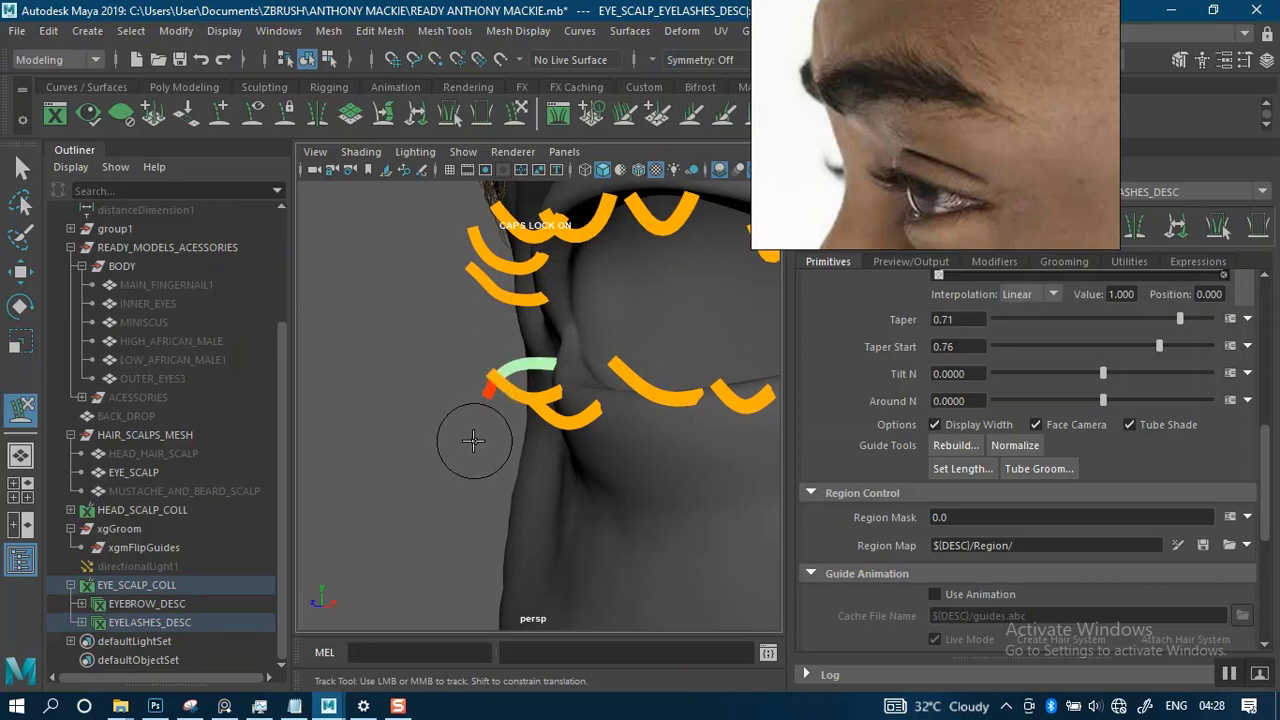
mouse_move(507, 372)
left_mouse_down("alt")
mouse_move(751, 363)
mouse_move(597, 400)
mouse_move(569, 428)
mouse_move(572, 467)
left_mouse_up("alt")
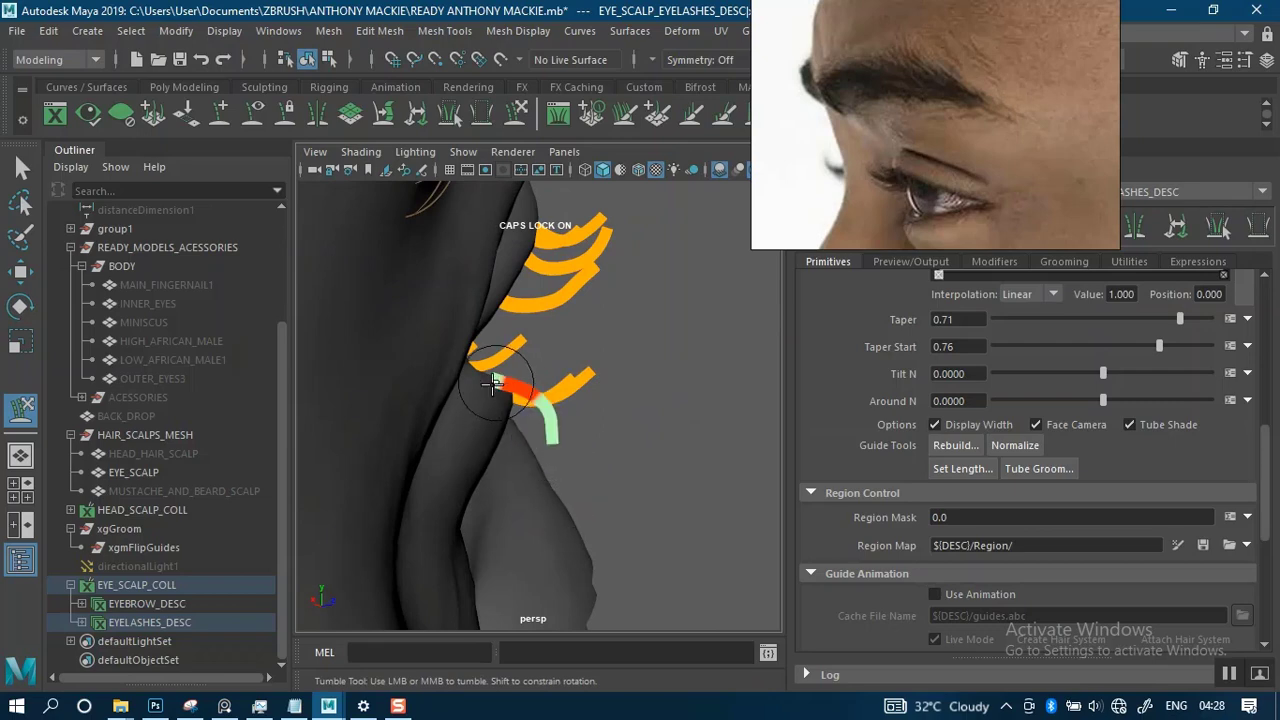
left_click_drag(513, 388, 398, 362, "alt")
left_click_drag(522, 390, 543, 386, "alt")
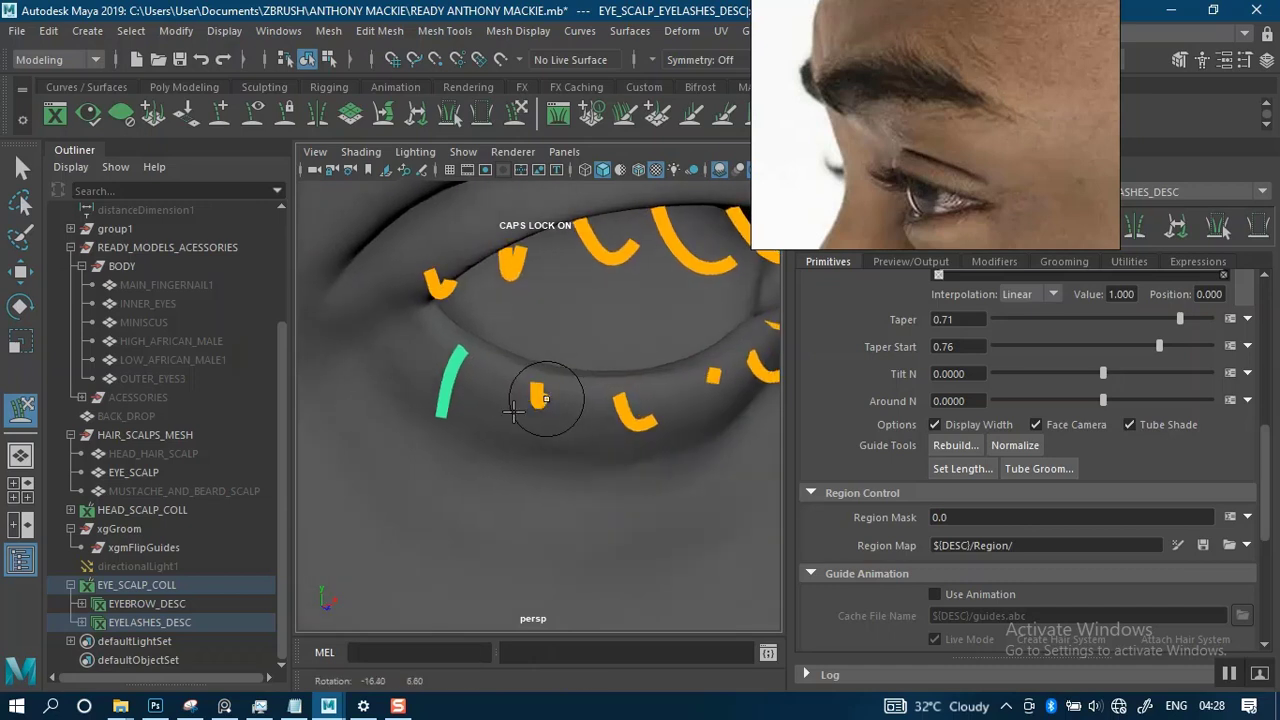
Rotate the outermost lower eyelid guide by about -5.3 degrees around the Y axis.
left_click(450, 402)
key("e")
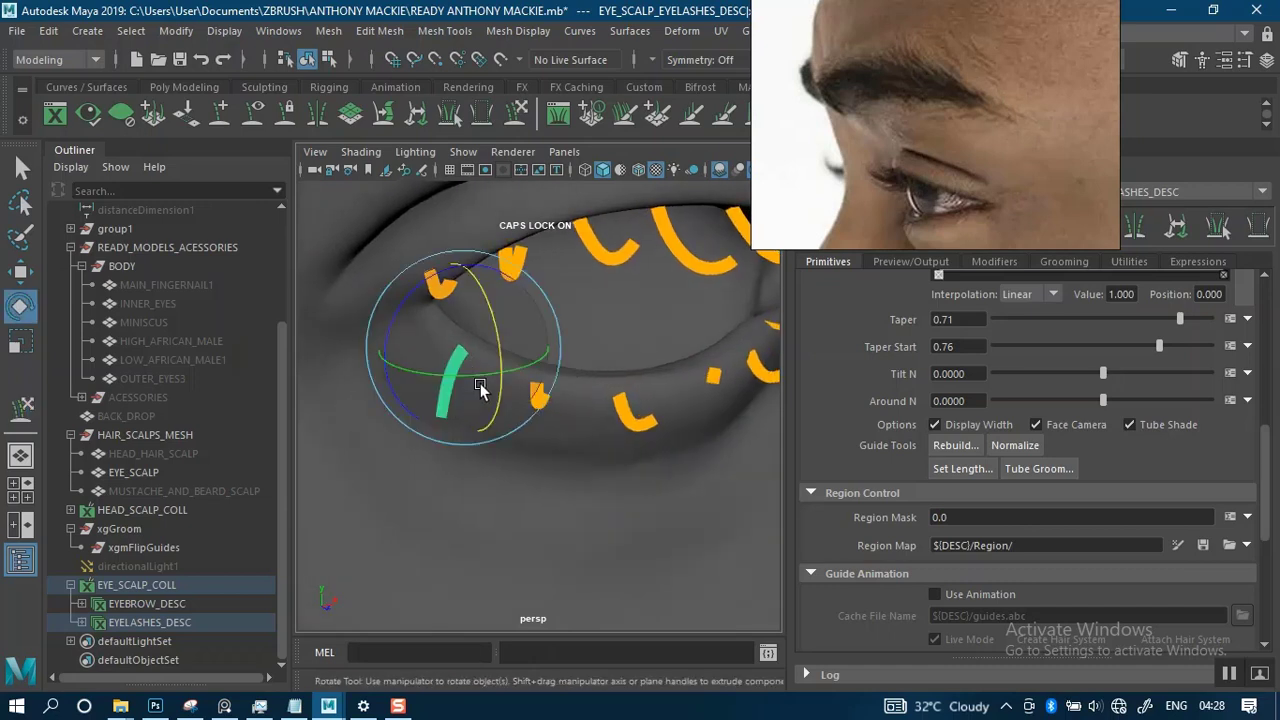
left_click_drag(468, 375, 455, 378)
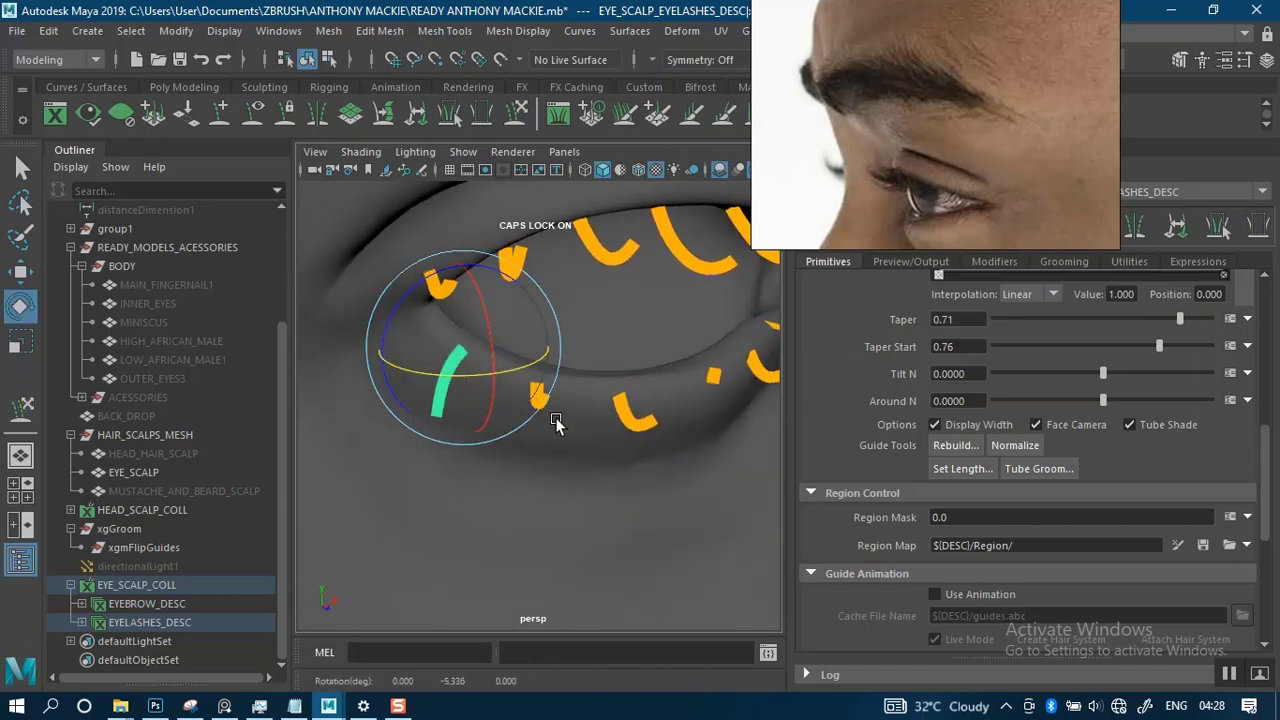
Sculpt the second guide from the outer corner of the lower eyelid into a downward curve.
key("q")
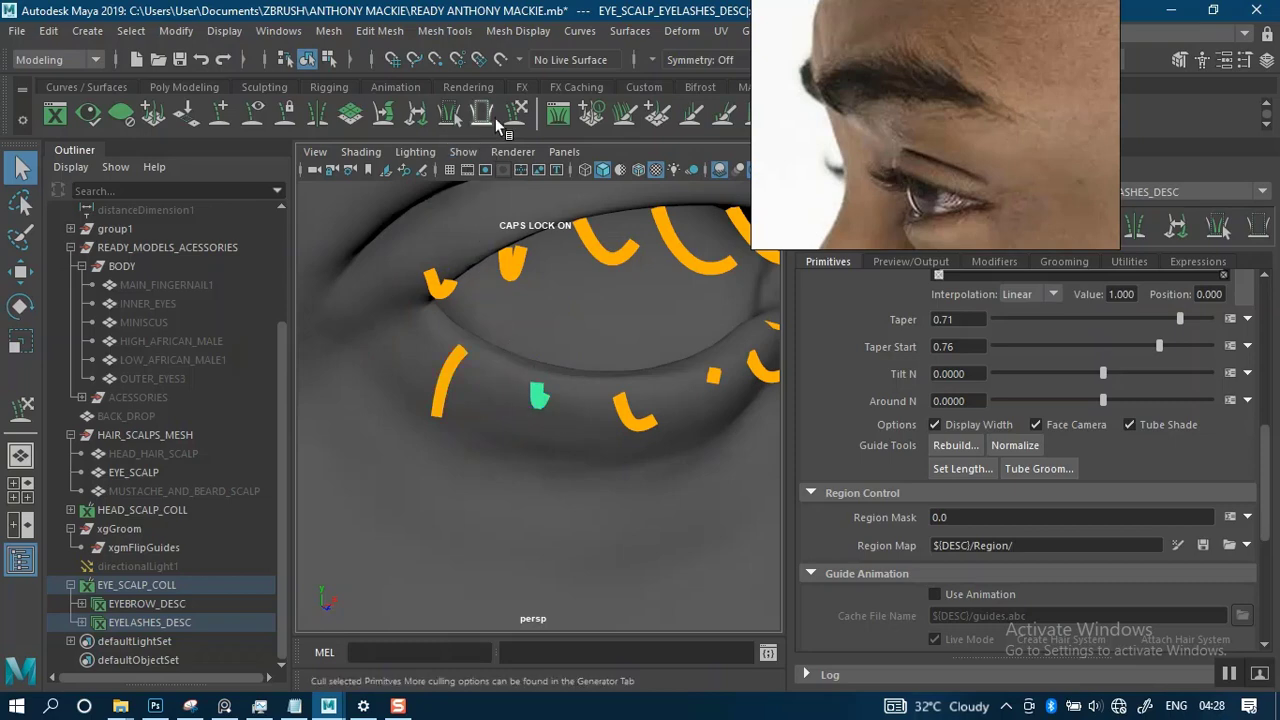
left_click(511, 117)
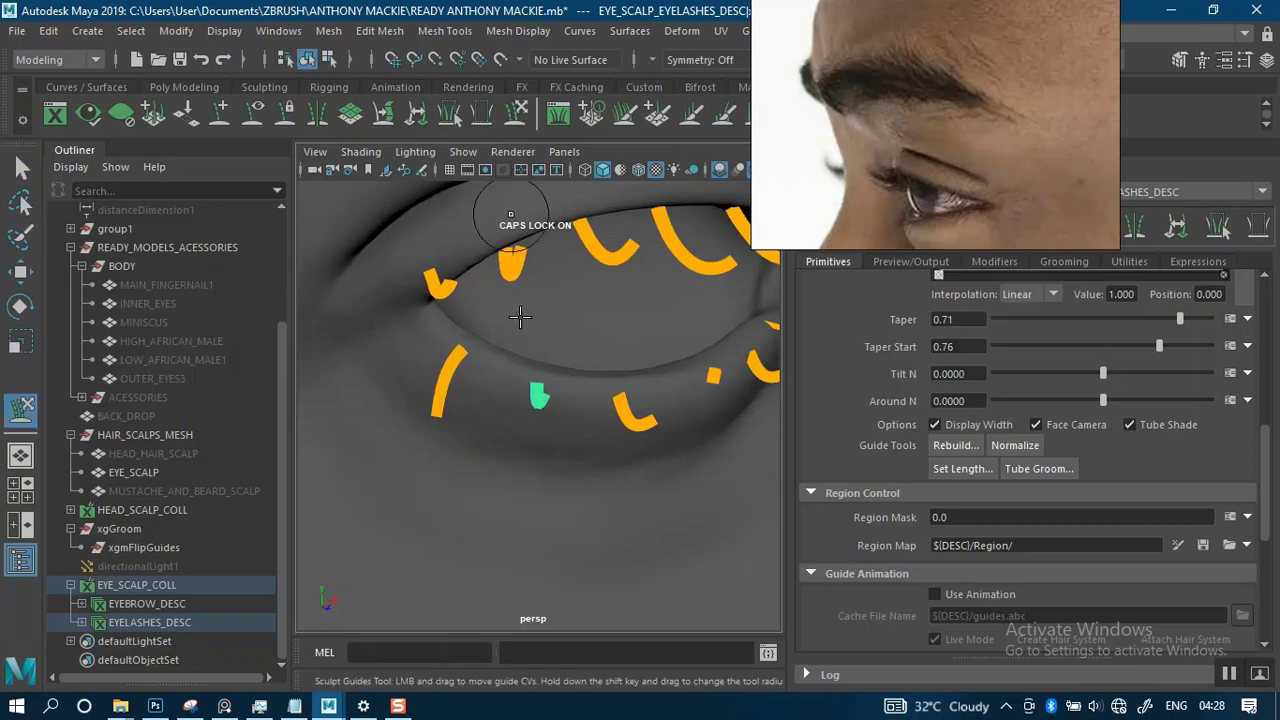
mouse_move(511, 398)
left_mouse_down("alt")
mouse_move(420, 374)
mouse_move(454, 320)
mouse_move(434, 334)
mouse_move(460, 450)
left_mouse_up("alt")
left_click_drag(537, 361, 526, 314)
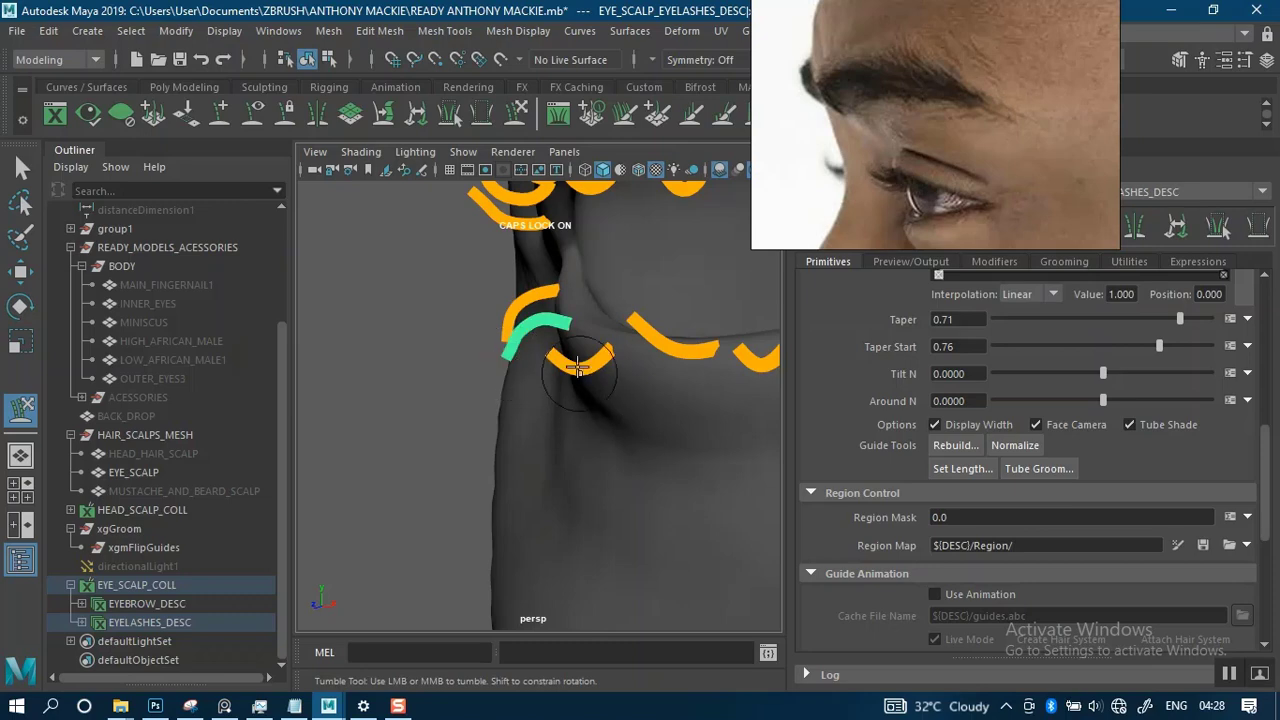
Bend the third guide from the outer corner of the lower eyelid downward with the Sculpt Guides tool.
key("q")
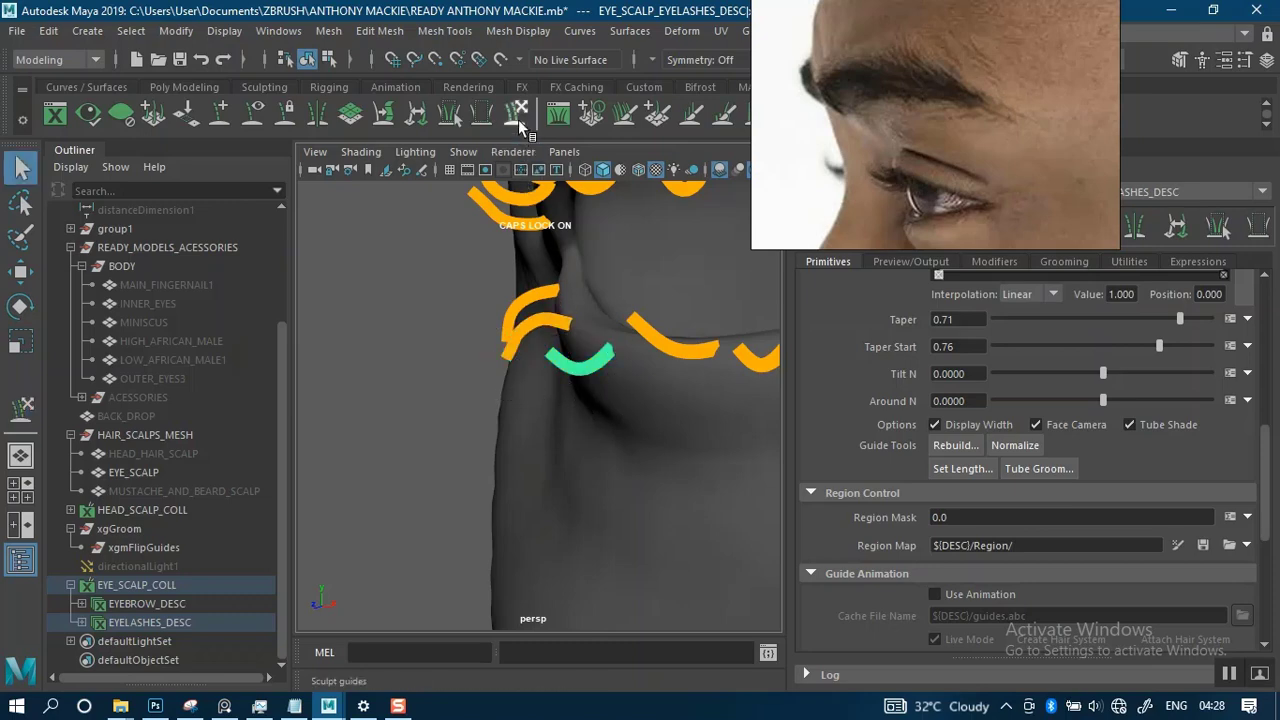
left_click(519, 124)
mouse_move(540, 370)
left_mouse_down()
mouse_move(498, 413)
mouse_move(503, 366)
mouse_move(549, 367)
mouse_move(560, 340)
mouse_move(517, 360)
left_mouse_up()
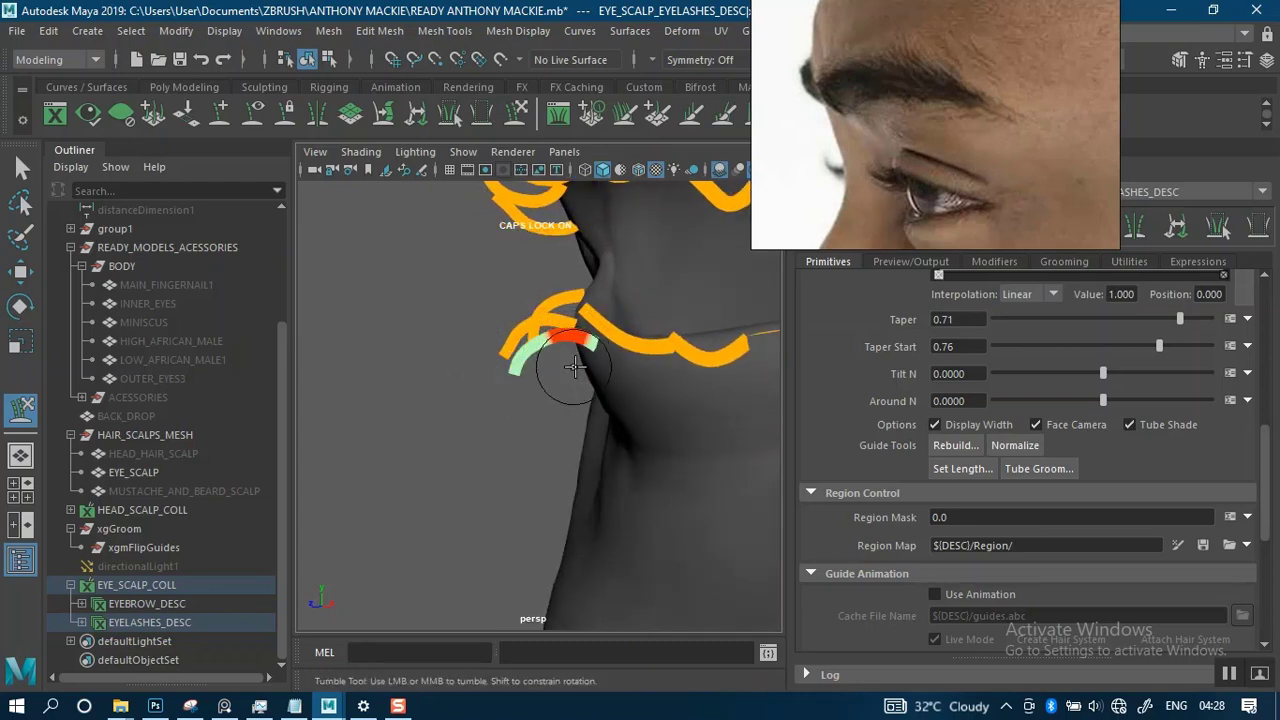
Sculpt the guide near the middle of the lower eyelid into a downward arc like its outer neighbours.
key("q")
mouse_move(602, 370)
left_mouse_down("alt")
mouse_move(636, 352)
mouse_move(563, 348)
mouse_move(531, 302)
mouse_move(477, 357)
mouse_move(457, 497)
left_mouse_up("alt")
left_click(514, 118)
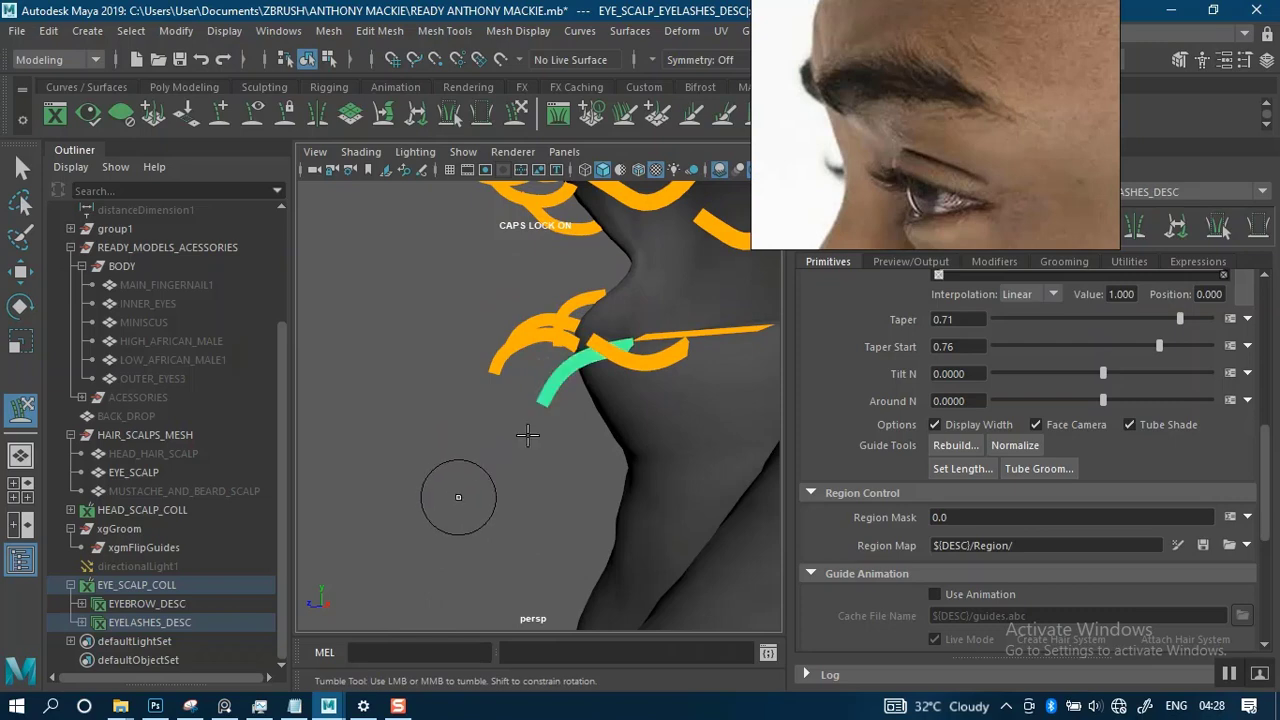
left_click_drag(553, 330, 512, 384)
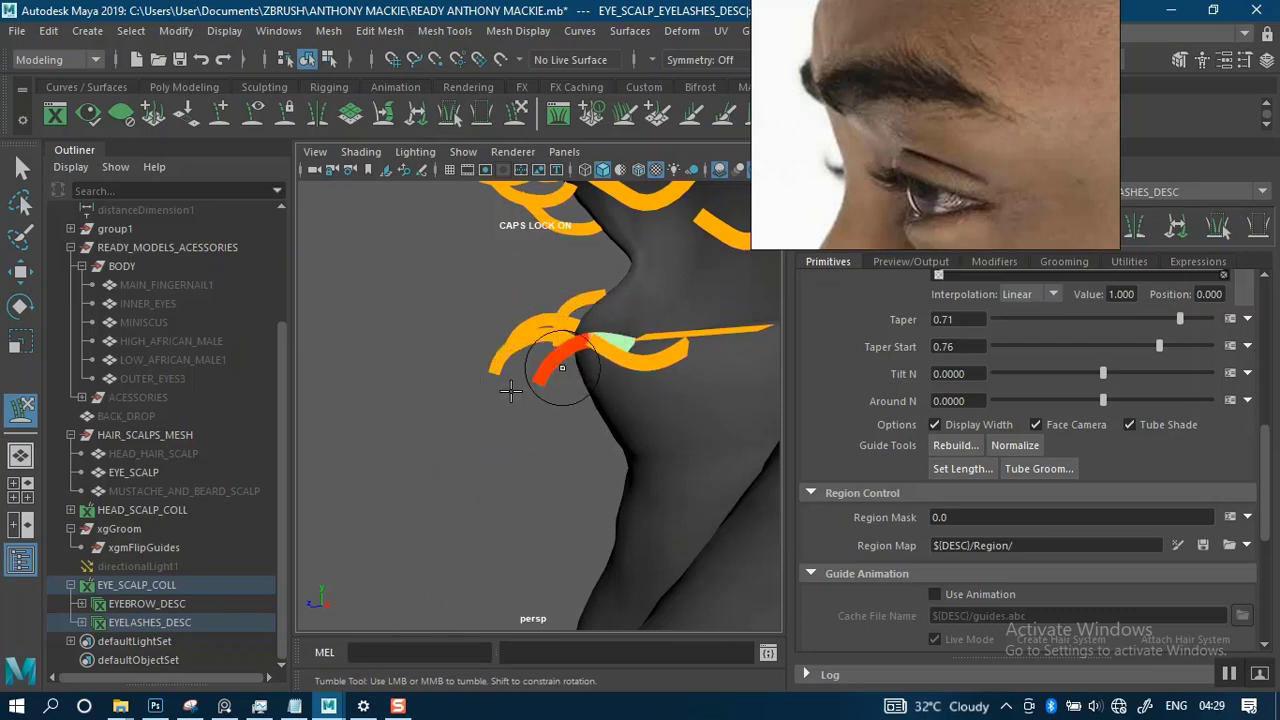
Sculpt the second guide from the inner corner of the lower eyelid into a downward curve.
left_click_drag(503, 388, 526, 372, "alt")
key("q")
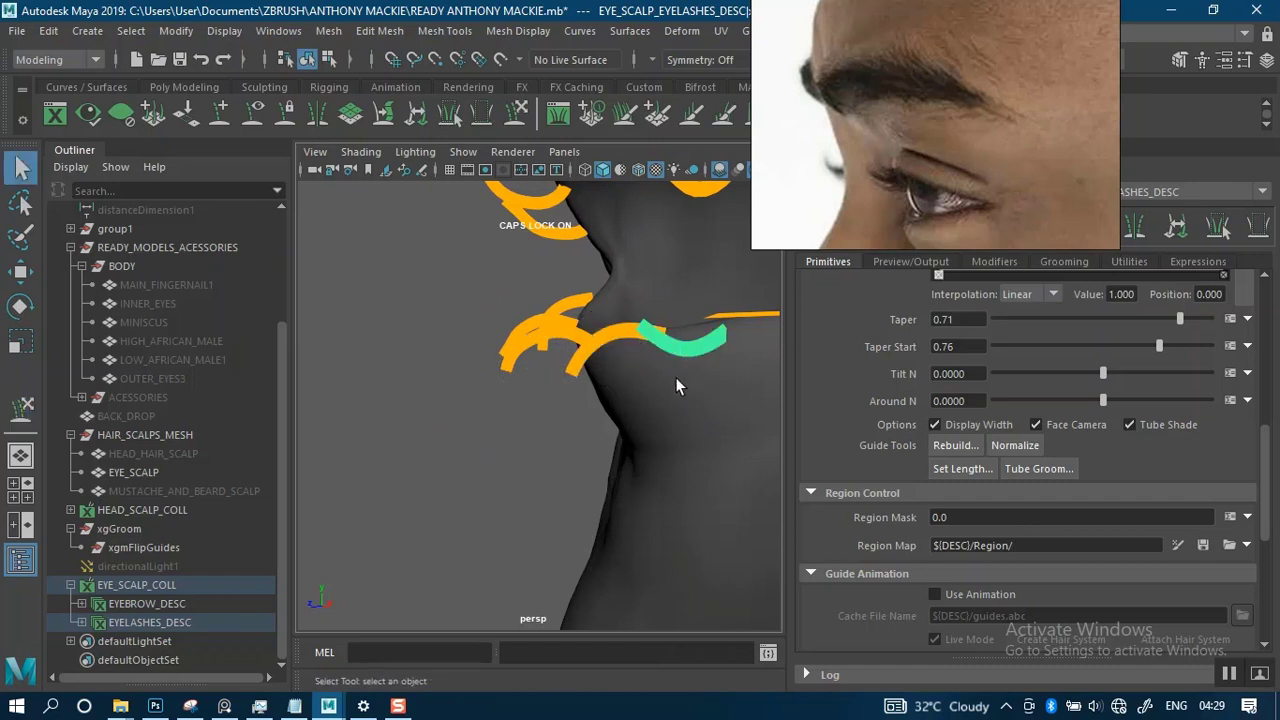
left_click(519, 118)
left_click_drag(566, 334, 604, 349, "alt")
mouse_move(604, 394)
left_mouse_down()
mouse_move(625, 328)
mouse_move(562, 418)
left_mouse_up()
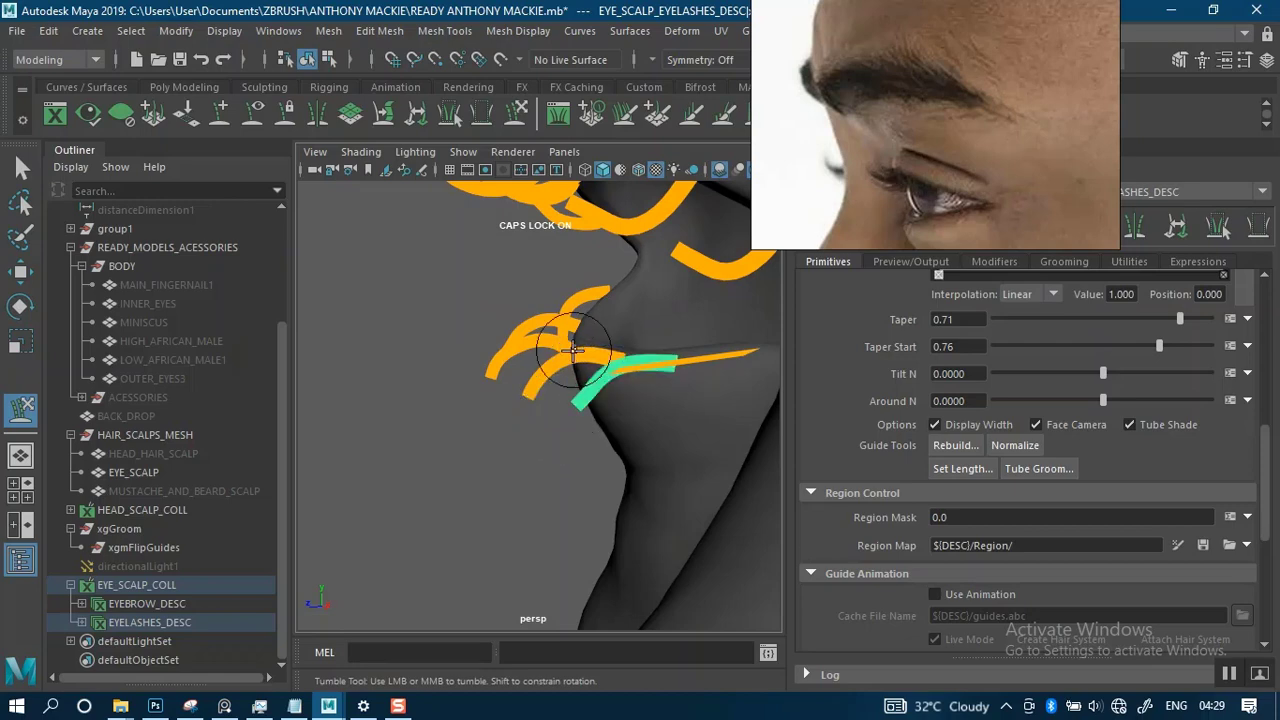
Sculpt the innermost lower eyelid guide into a downward arc and scale it uniformly to about 0.84.
key("q")
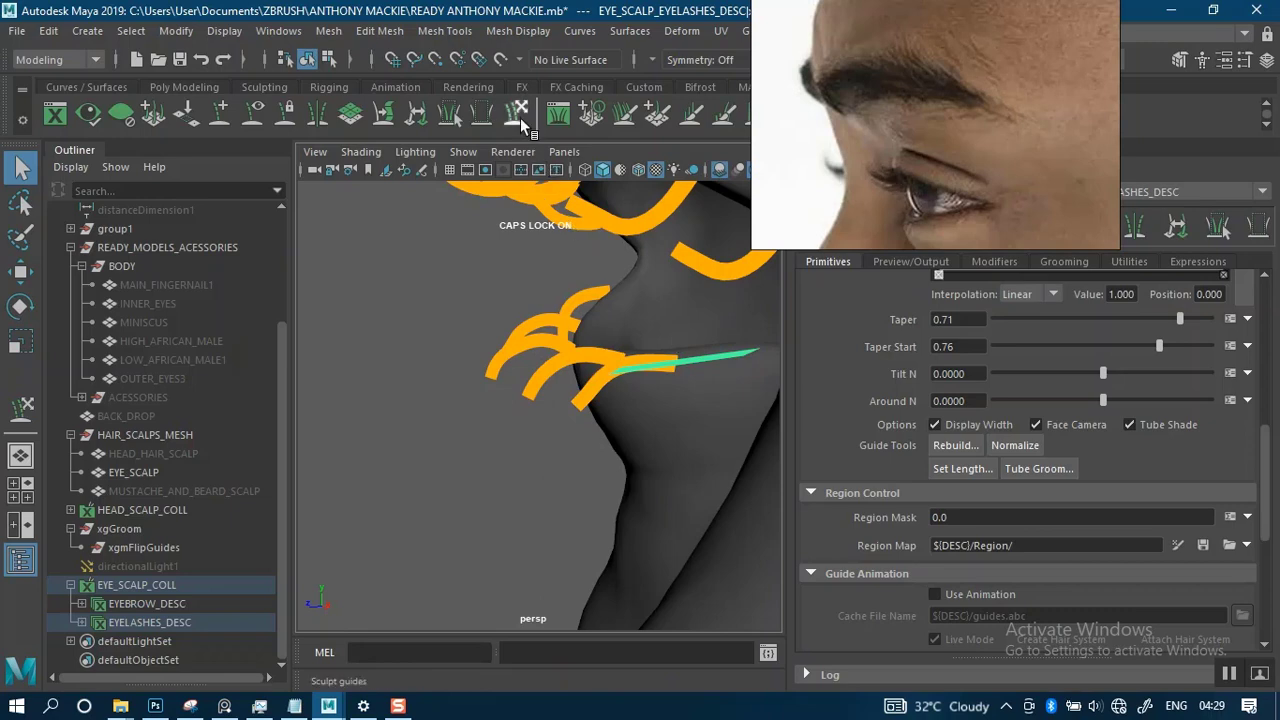
left_click(520, 117)
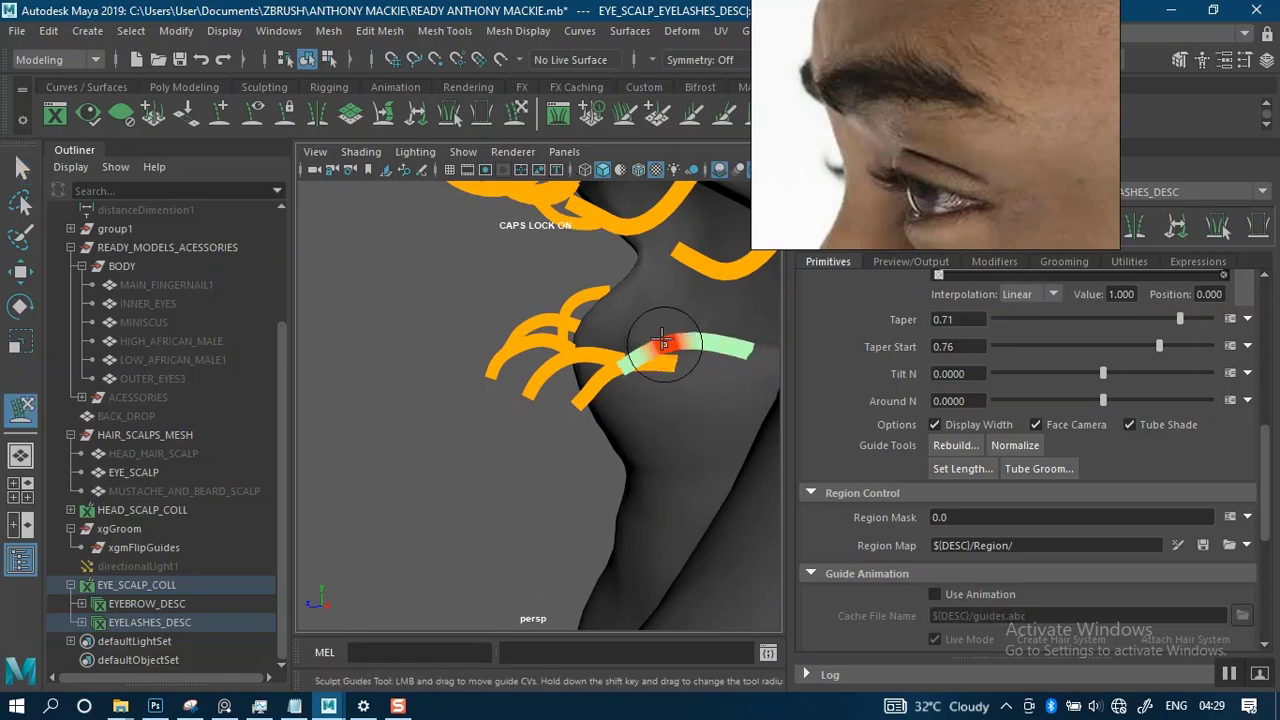
left_click_drag(624, 384, 620, 443)
mouse_move(627, 385)
left_mouse_down("alt")
mouse_move(721, 381)
mouse_move(500, 371)
mouse_move(586, 394)
mouse_move(463, 360)
mouse_move(597, 369)
left_mouse_up("alt")
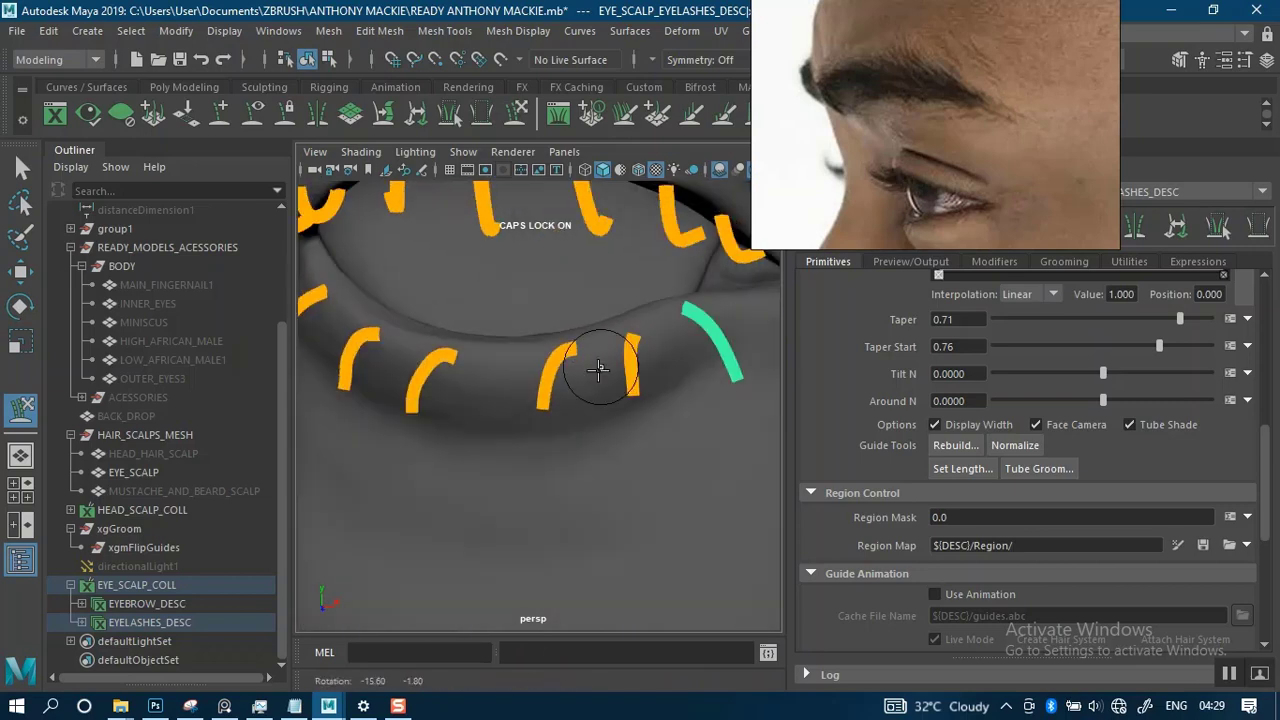
middle_click_drag(597, 369, 528, 372, "alt")
right_click_drag(719, 395, 498, 318, "alt")
mouse_move(556, 335)
left_mouse_down("alt")
mouse_move(594, 374)
mouse_move(637, 369)
mouse_move(521, 358)
mouse_move(588, 425)
mouse_move(694, 337)
mouse_move(606, 409)
mouse_move(608, 443)
mouse_move(634, 425)
left_mouse_up("alt")
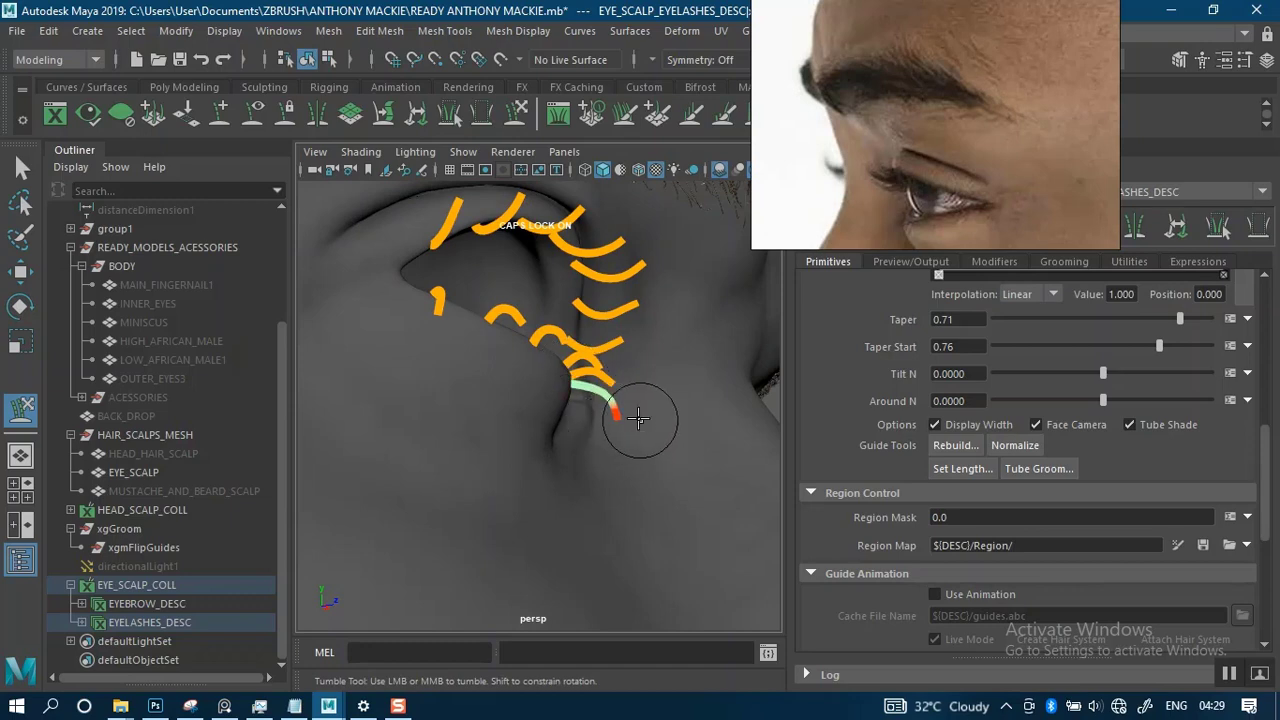
key("r")
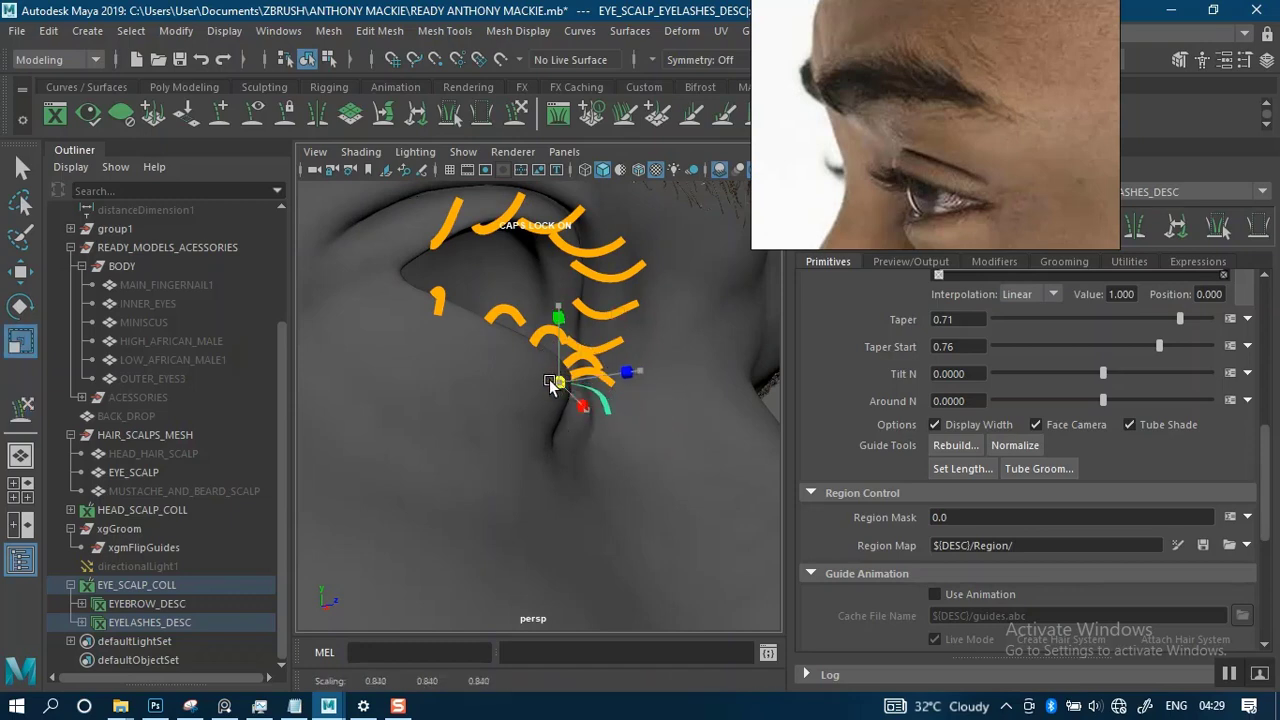
Rotate the third guide from the inner corner of the lower eyelid by about 14 degrees around the Y axis.
mouse_move(549, 379)
left_mouse_down("alt")
mouse_move(569, 373)
mouse_move(535, 392)
left_mouse_up("alt")
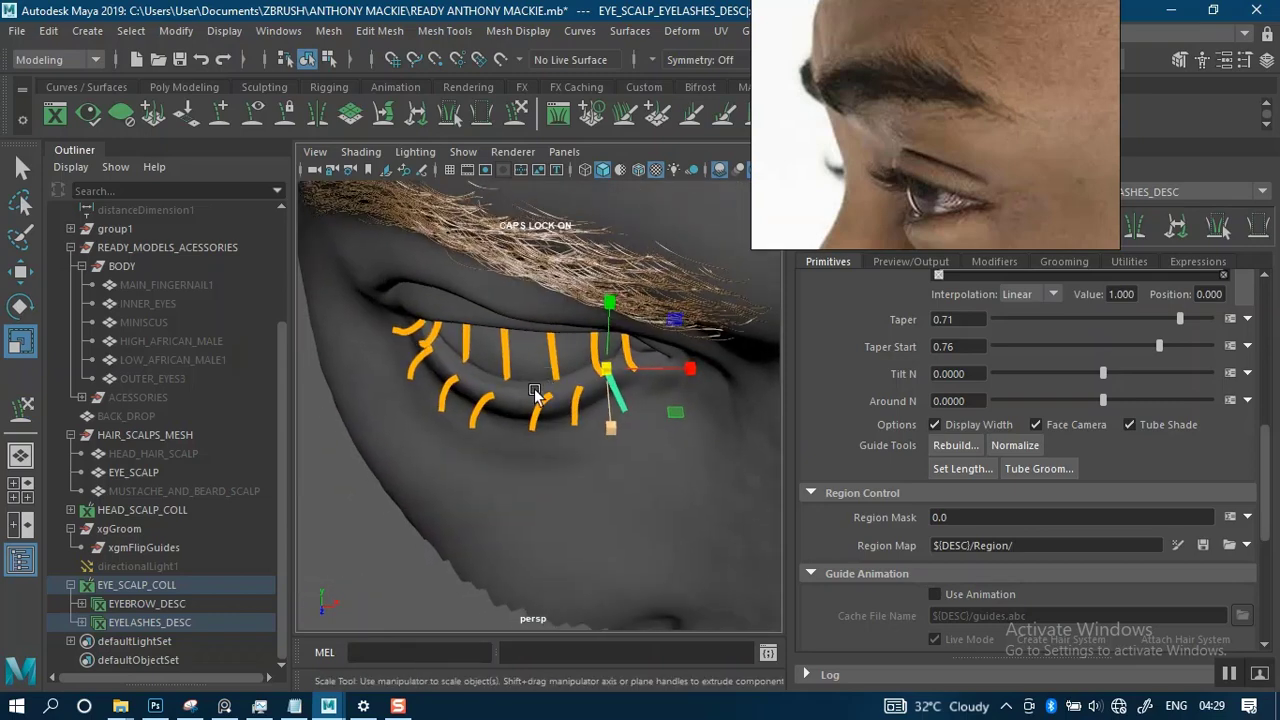
right_click_drag(535, 392, 597, 413, "alt")
left_click_drag(534, 405, 632, 410)
key("e")
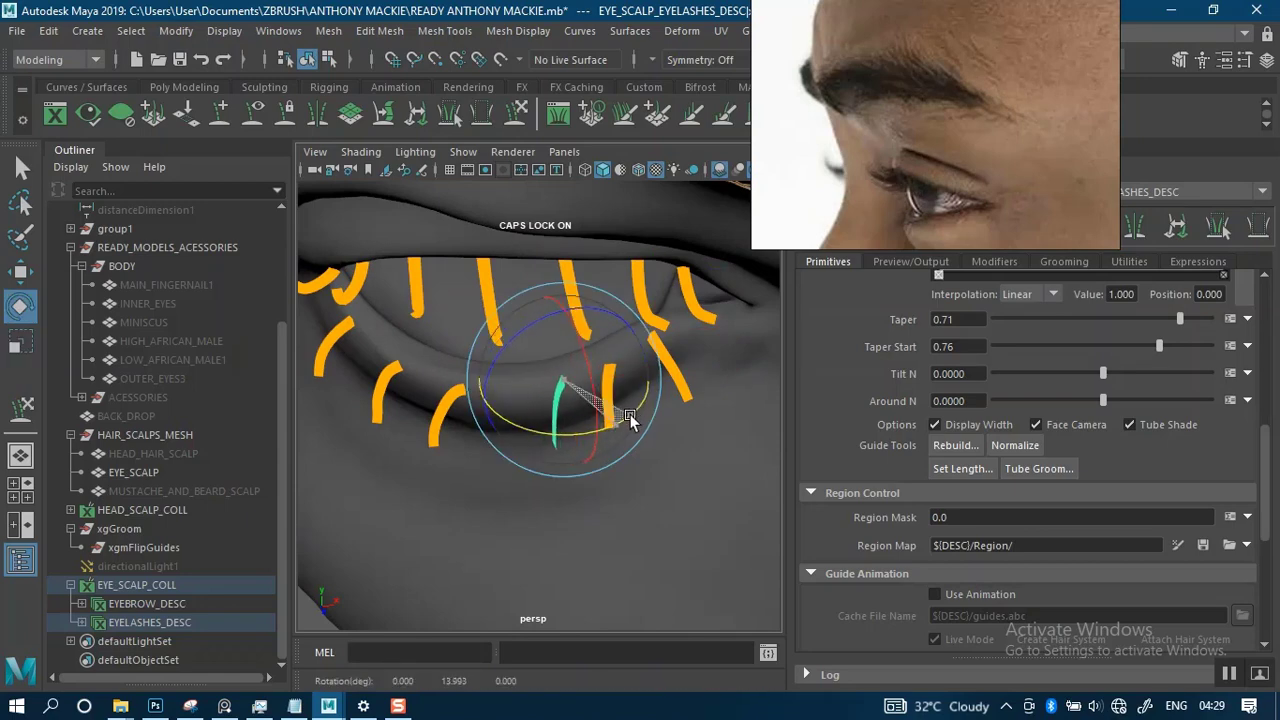
scroll(560, 390, "down", 5)
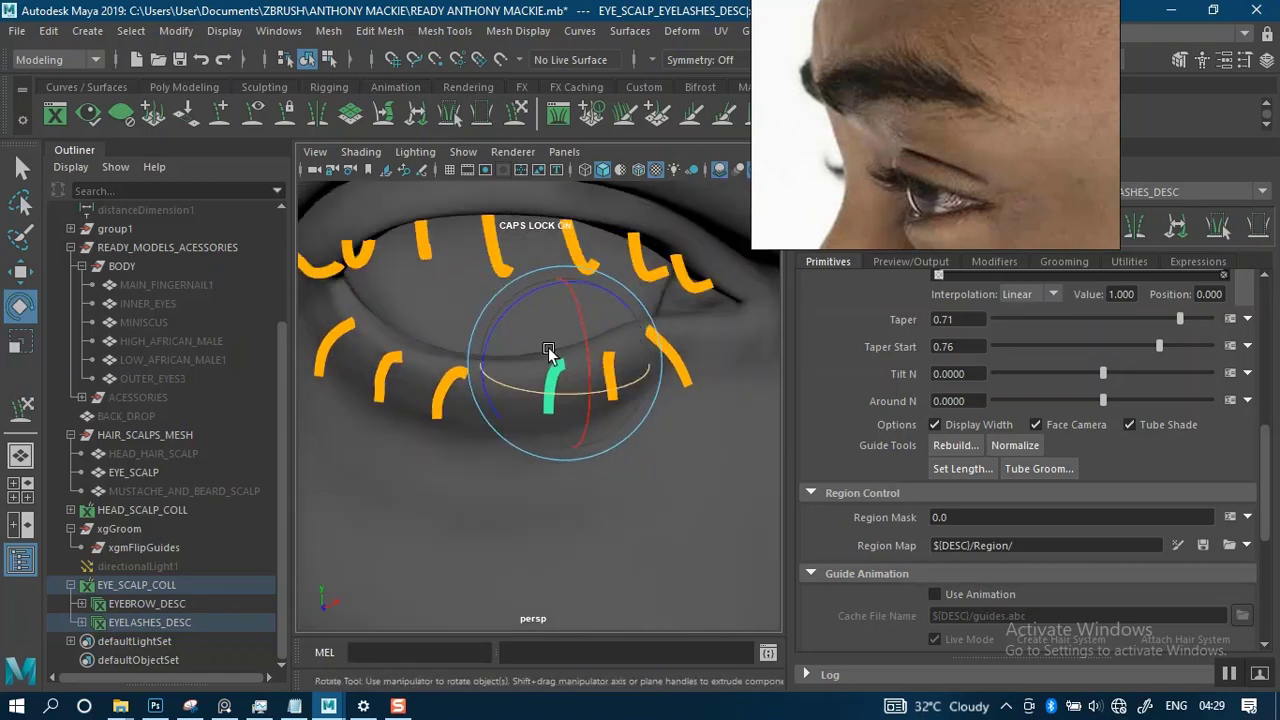
Scale all the lower eyelid guides together to about 0.936, then clear the selection.
left_click_drag(609, 376, 672, 427, "alt")
left_click(689, 365)
left_click_drag(498, 325, 498, 324)
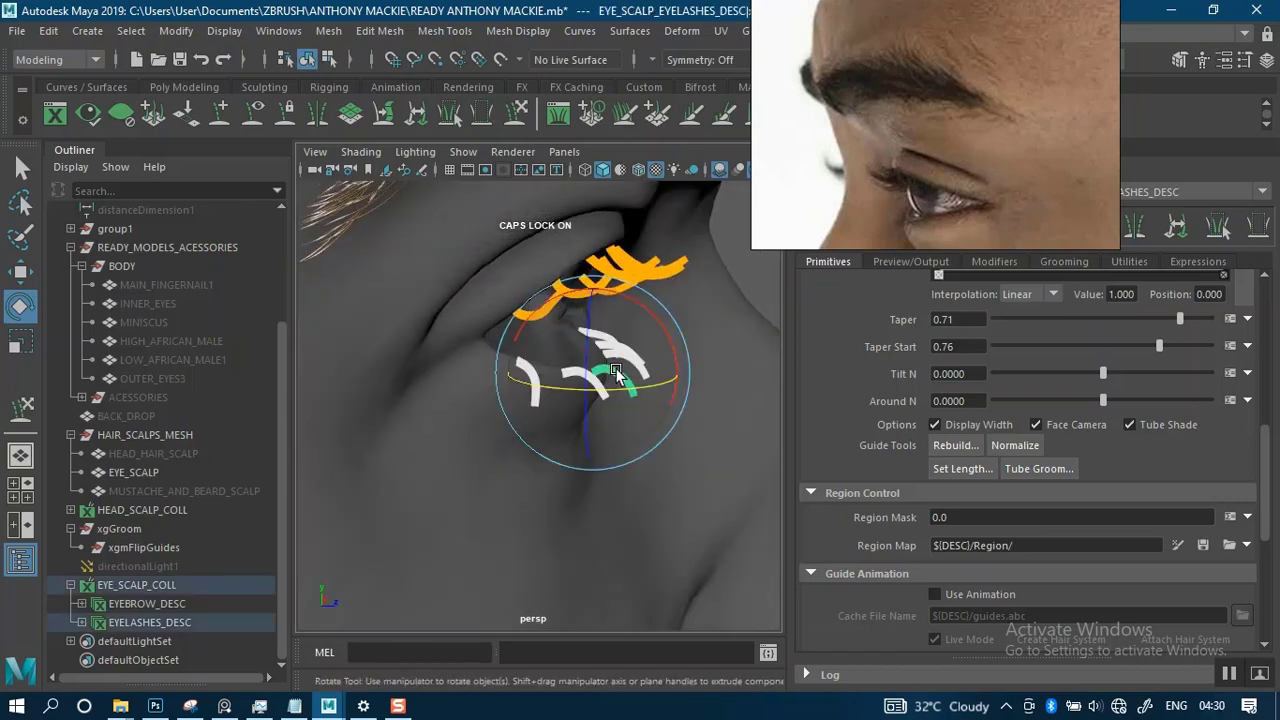
key("r")
left_click_drag(586, 369, 585, 367)
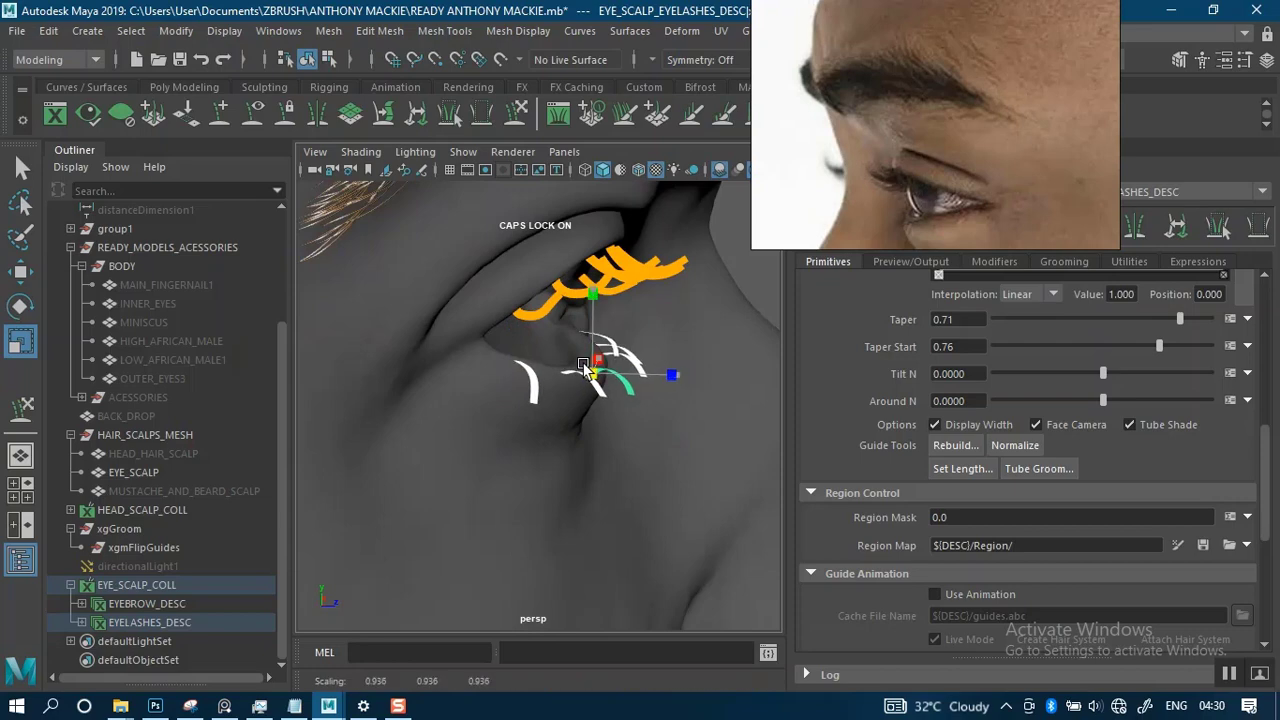
scroll(650, 413, "down", 5)
left_click_drag(661, 402, 725, 331, "alt")
left_click(725, 332)
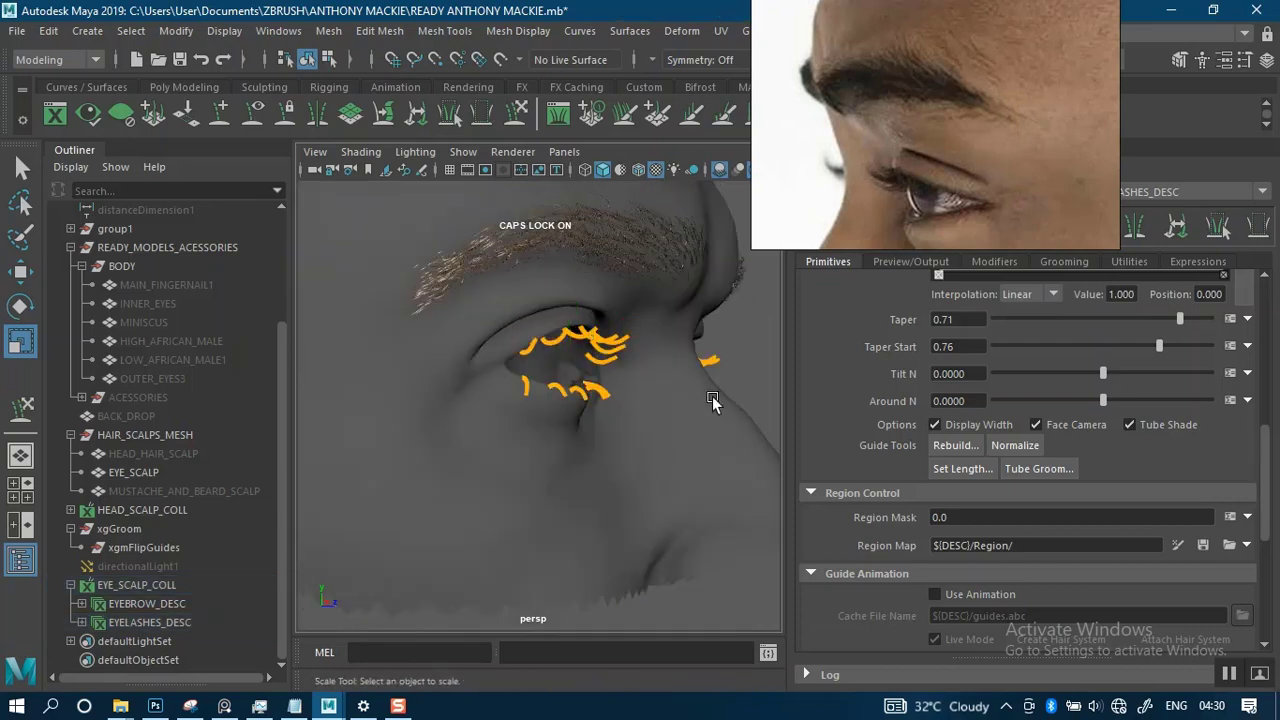
Add a new guide in the gap at the middle of the lower eyelid.
left_click_drag(712, 396, 609, 421, "alt")
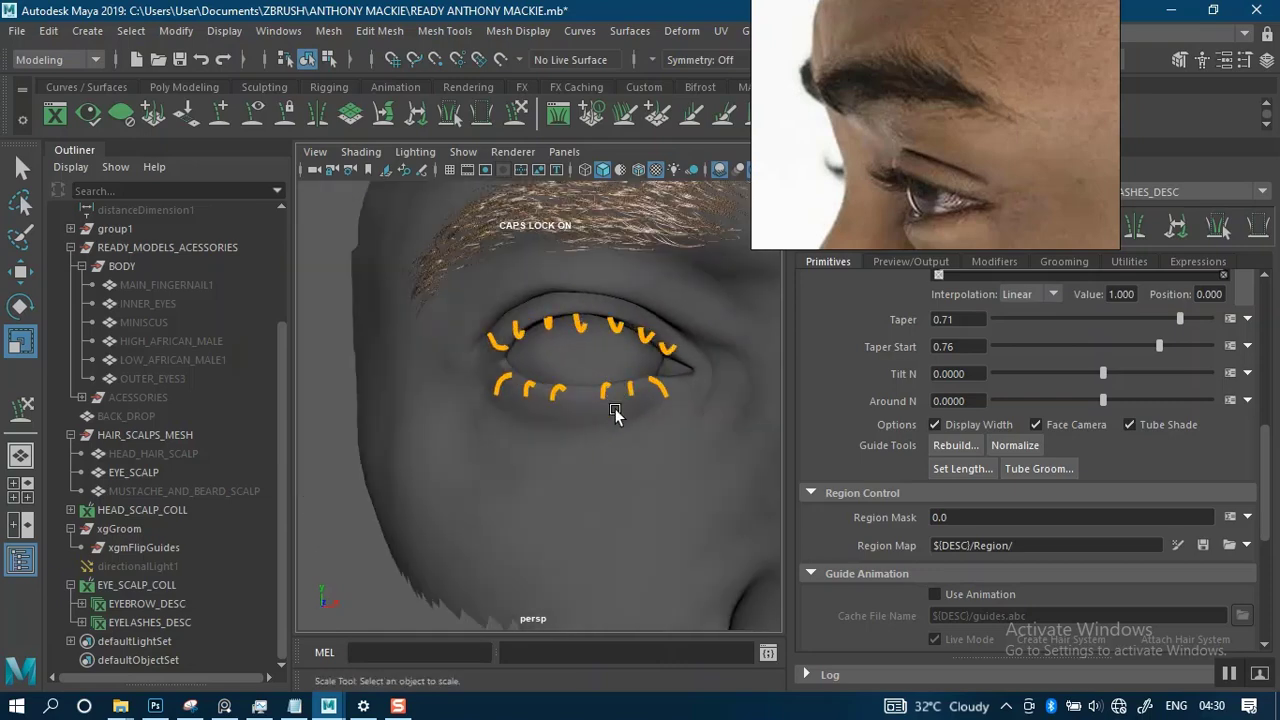
right_click_drag(615, 414, 635, 497, "alt")
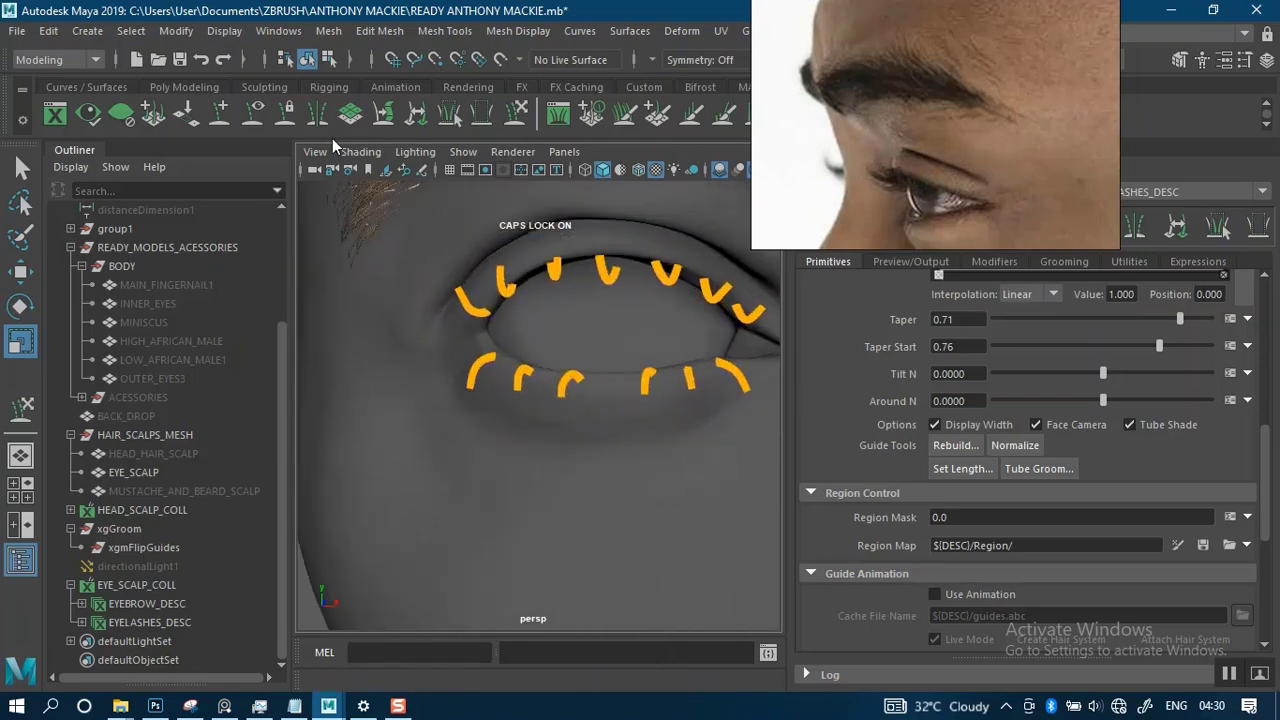
left_click(219, 114)
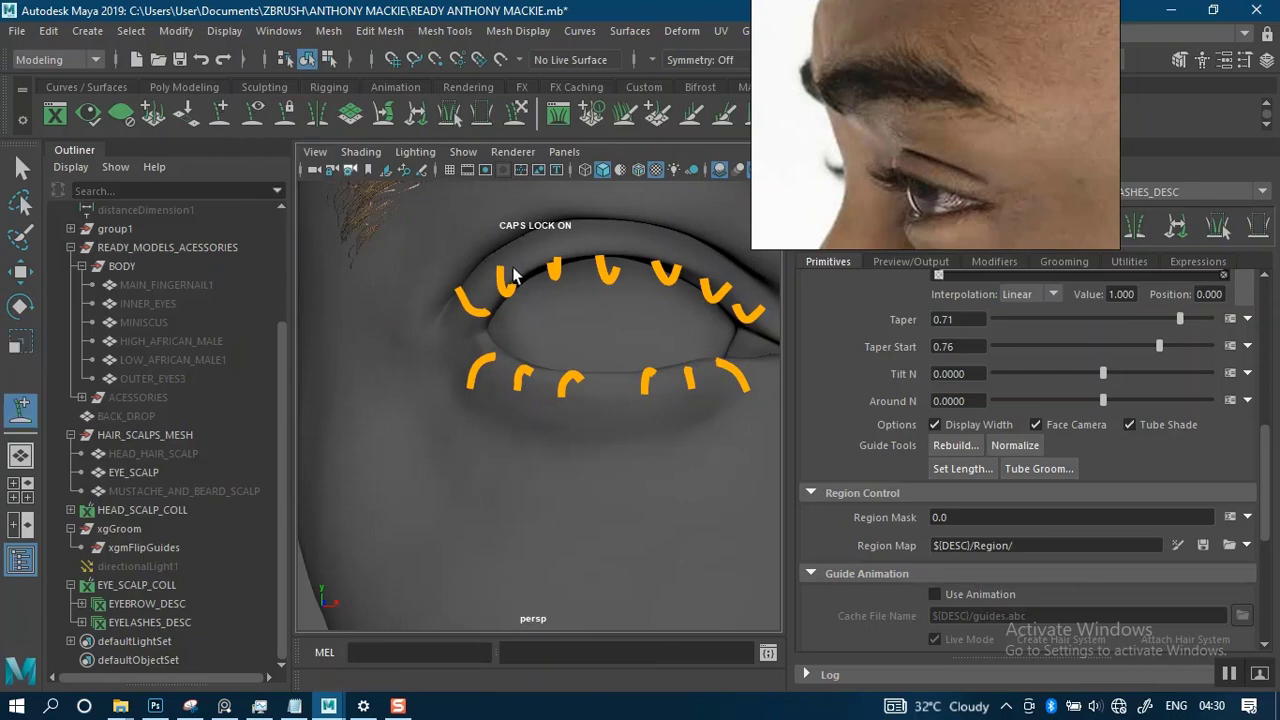
left_click(606, 397)
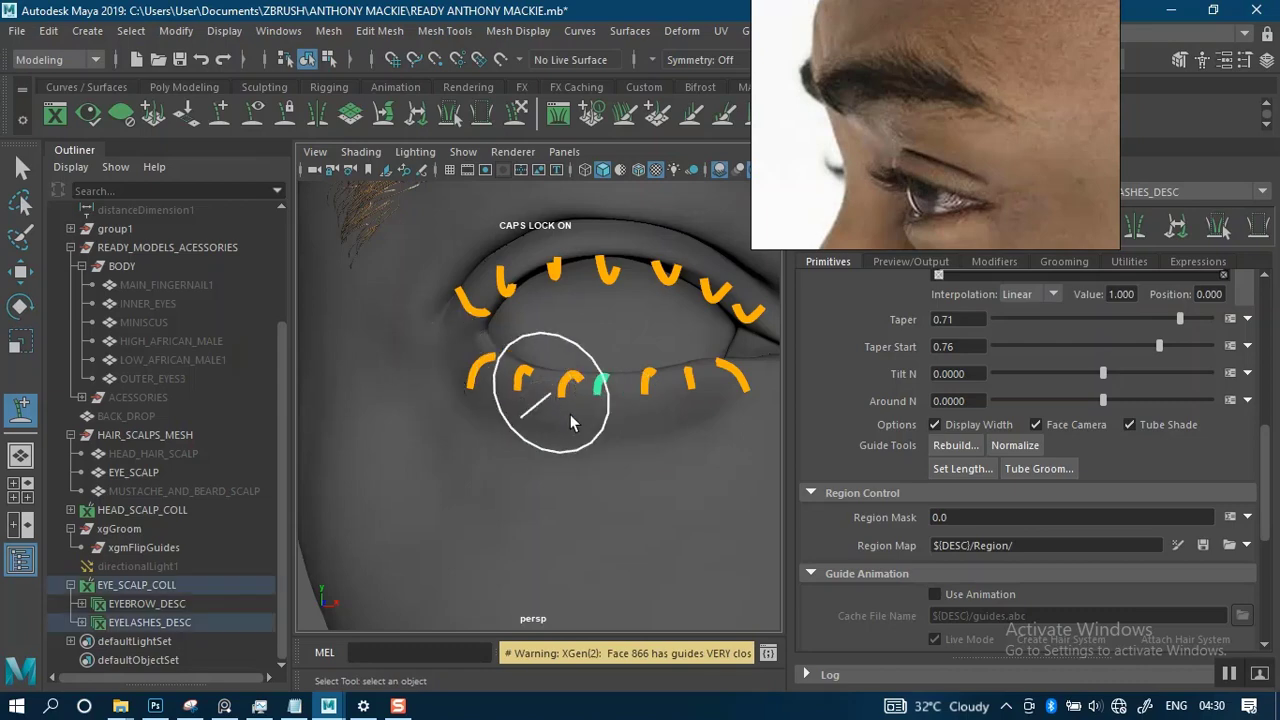
Rotate the second and third guides from the lower eyelid's outer corner around the Y axis, the third by about -12.7 degrees.
left_click_drag(590, 455, 579, 479, "alt")
left_click_drag(606, 416, 620, 477, "alt")
scroll(600, 350, "down", 5)
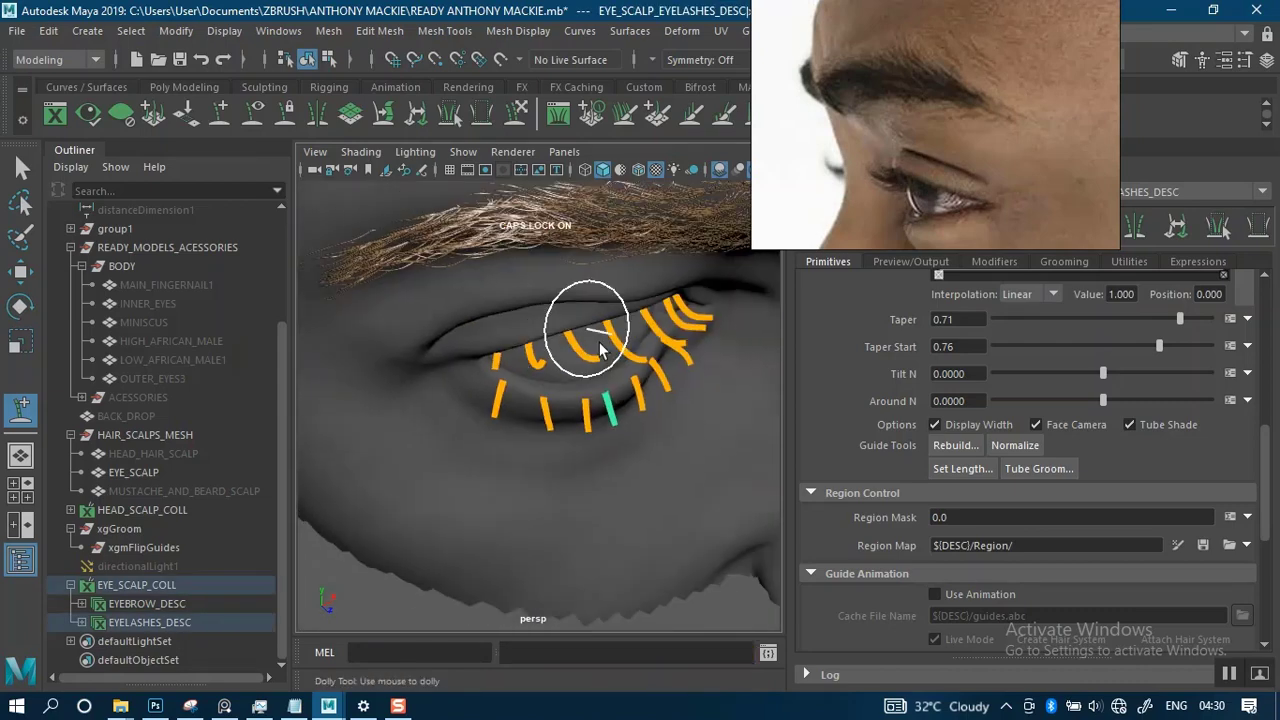
left_click_drag(671, 434, 660, 475, "alt")
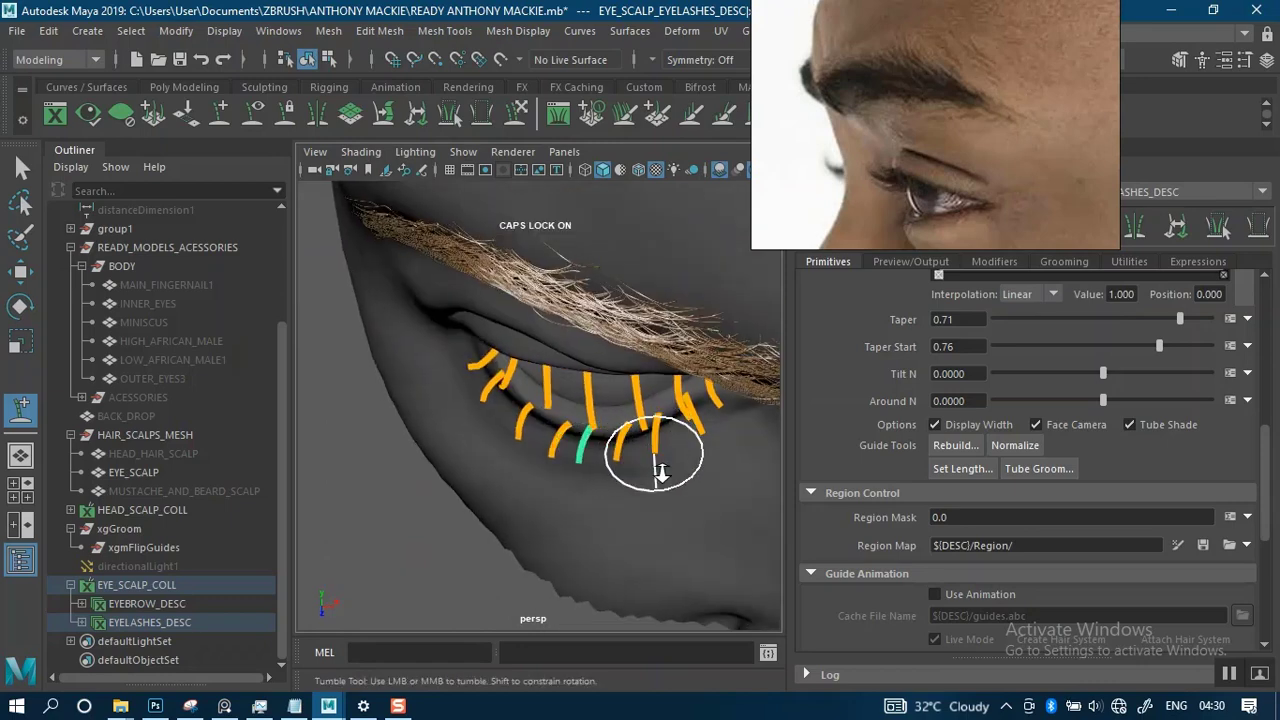
right_click_drag(660, 473, 682, 490, "alt")
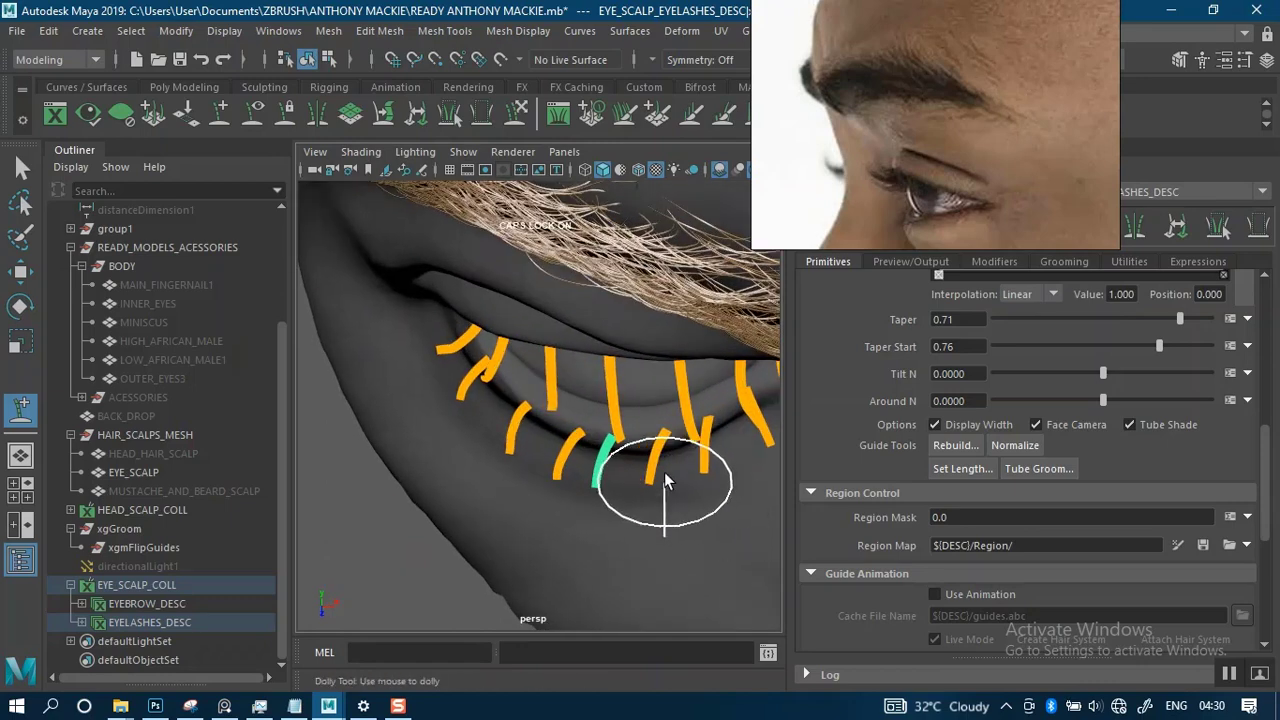
left_click_drag(629, 423, 631, 461, "alt")
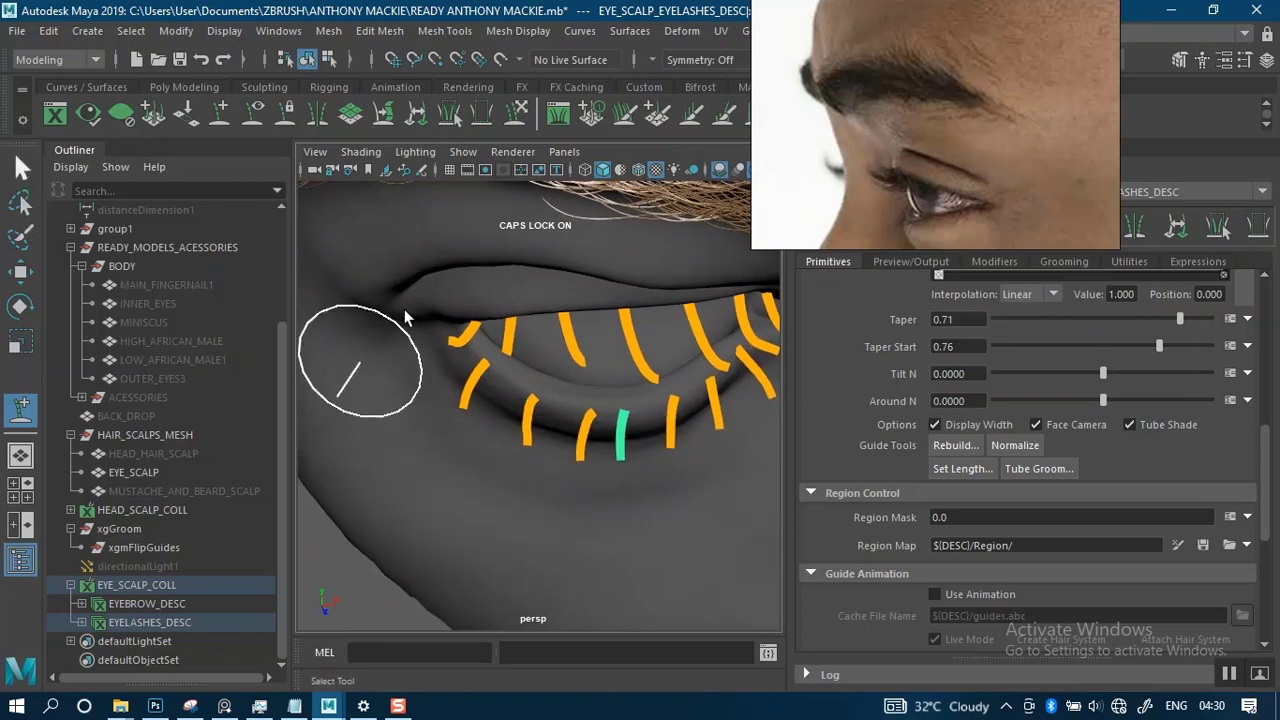
key("q")
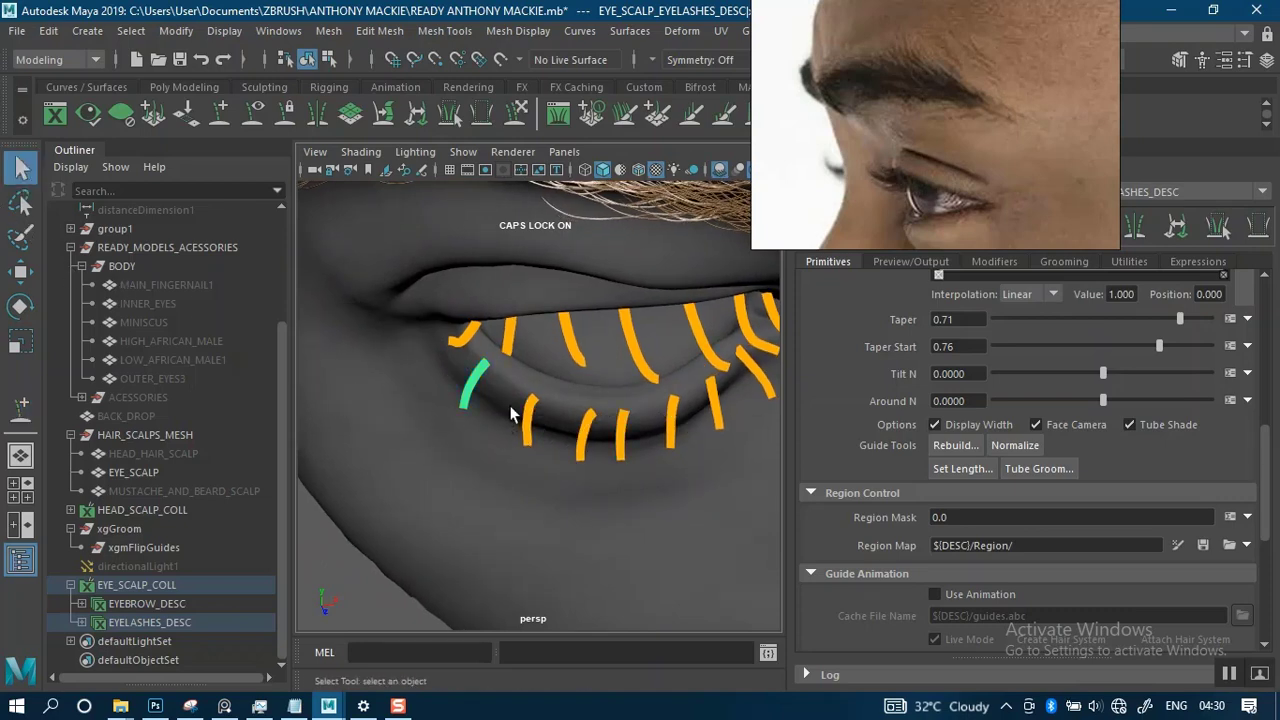
left_click_drag(516, 430, 503, 458)
key("e")
left_click_drag(591, 520, 573, 467)
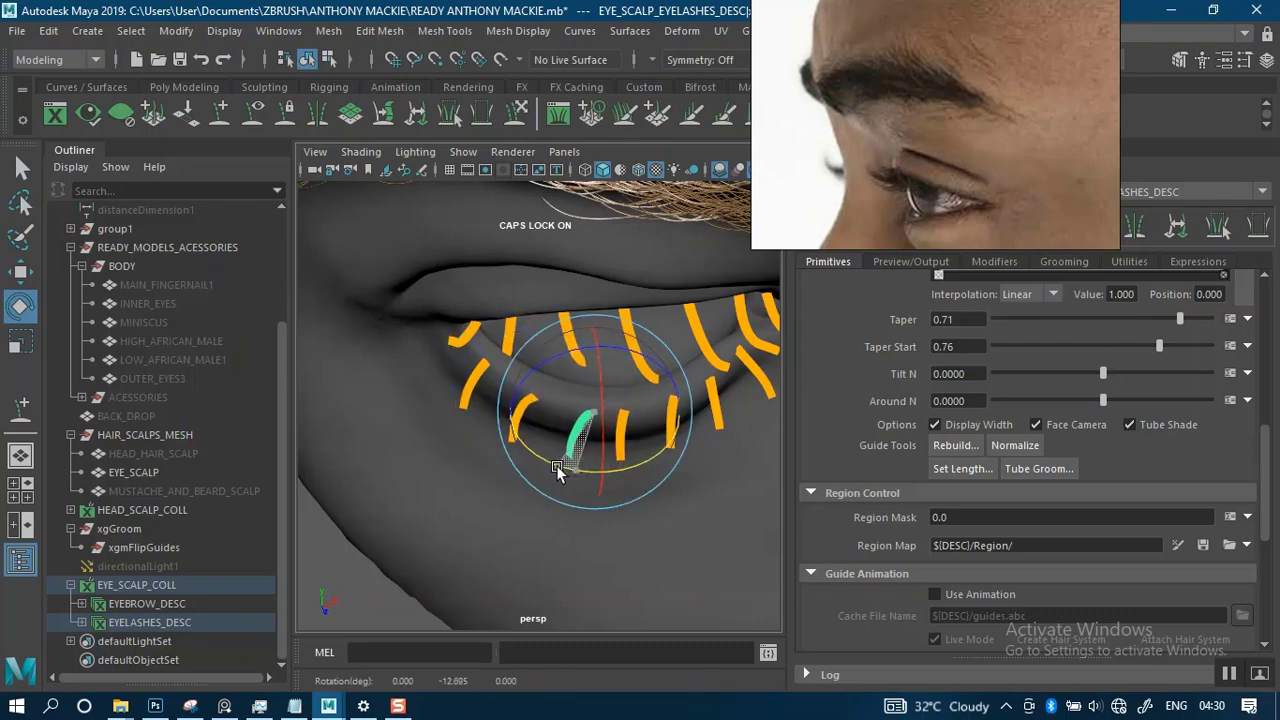
Rotate the two guides just inward of the lower eyelid's middle, and the middle guide by about 11.7 degrees around the Y axis.
middle_click_drag(658, 360, 531, 374, "alt")
left_click_drag(531, 376, 655, 446, "alt")
left_click(588, 428)
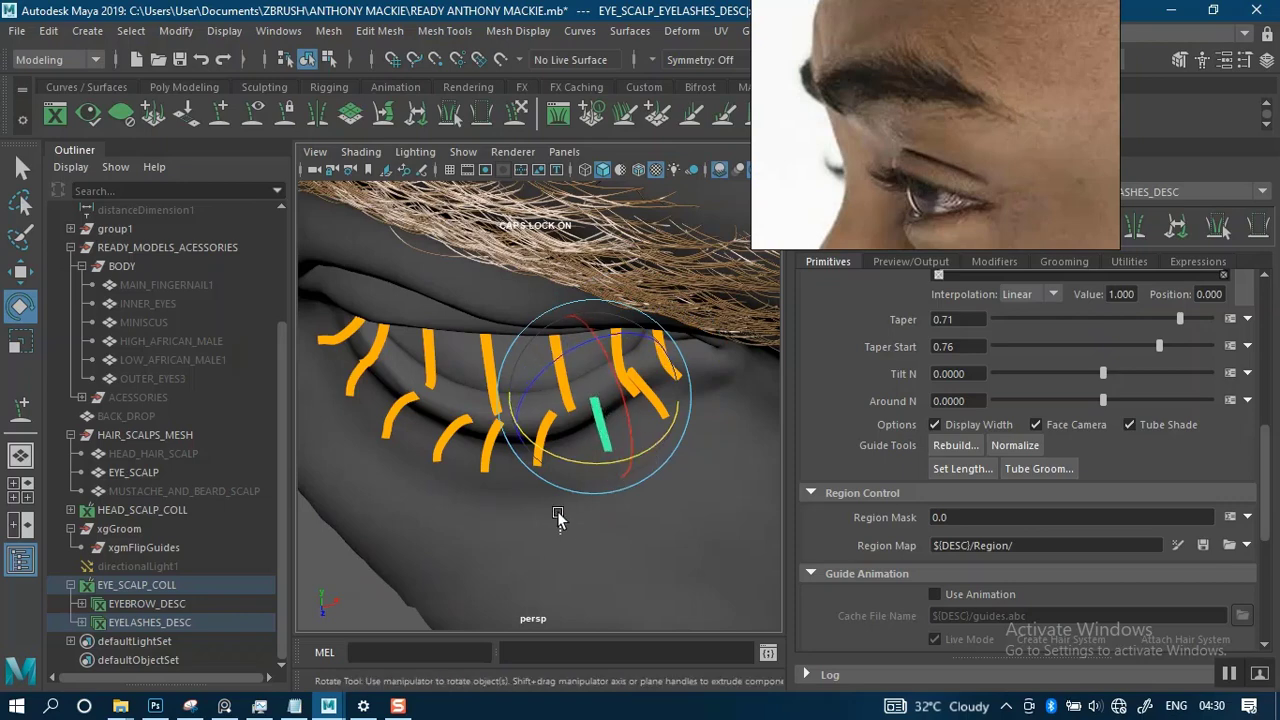
left_click(522, 445)
left_click_drag(586, 474, 600, 465)
left_click_drag(449, 505, 546, 474)
left_click(492, 455)
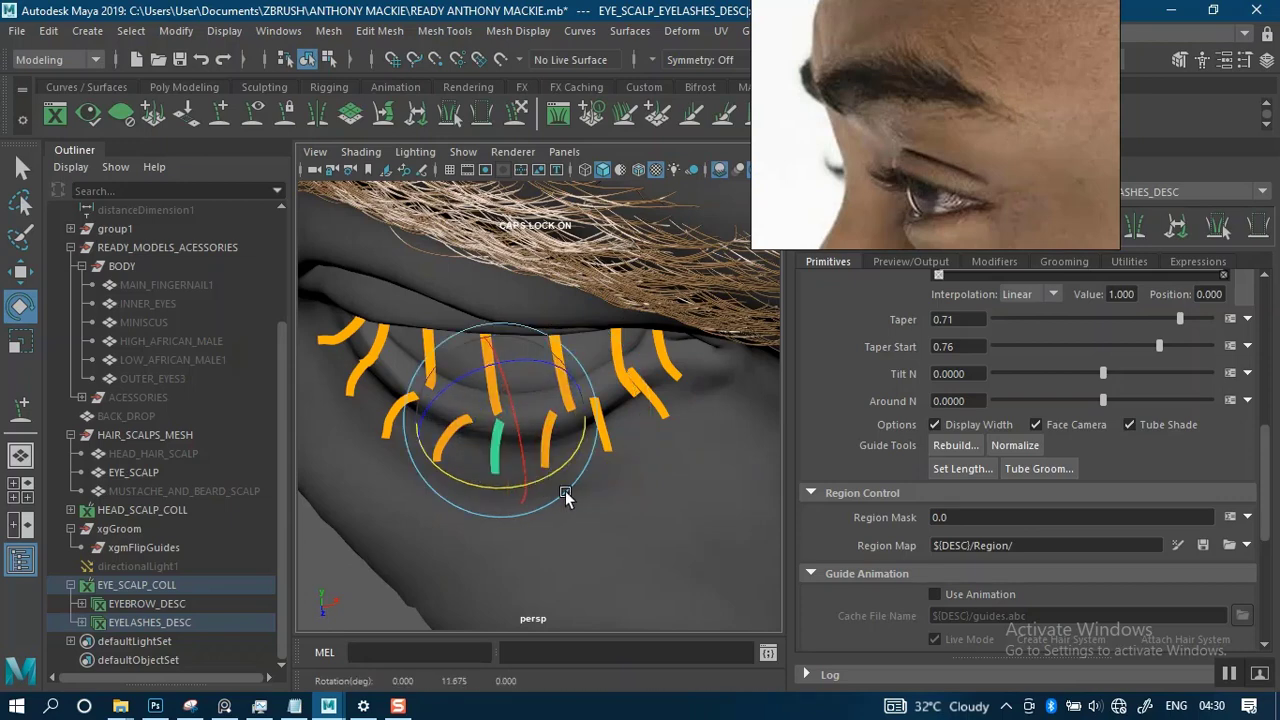
Examine the spacing and direction of the upper and lower eyelid guides from several angles.
scroll(548, 400, "down", 4)
left_click_drag(575, 415, 583, 373, "alt")
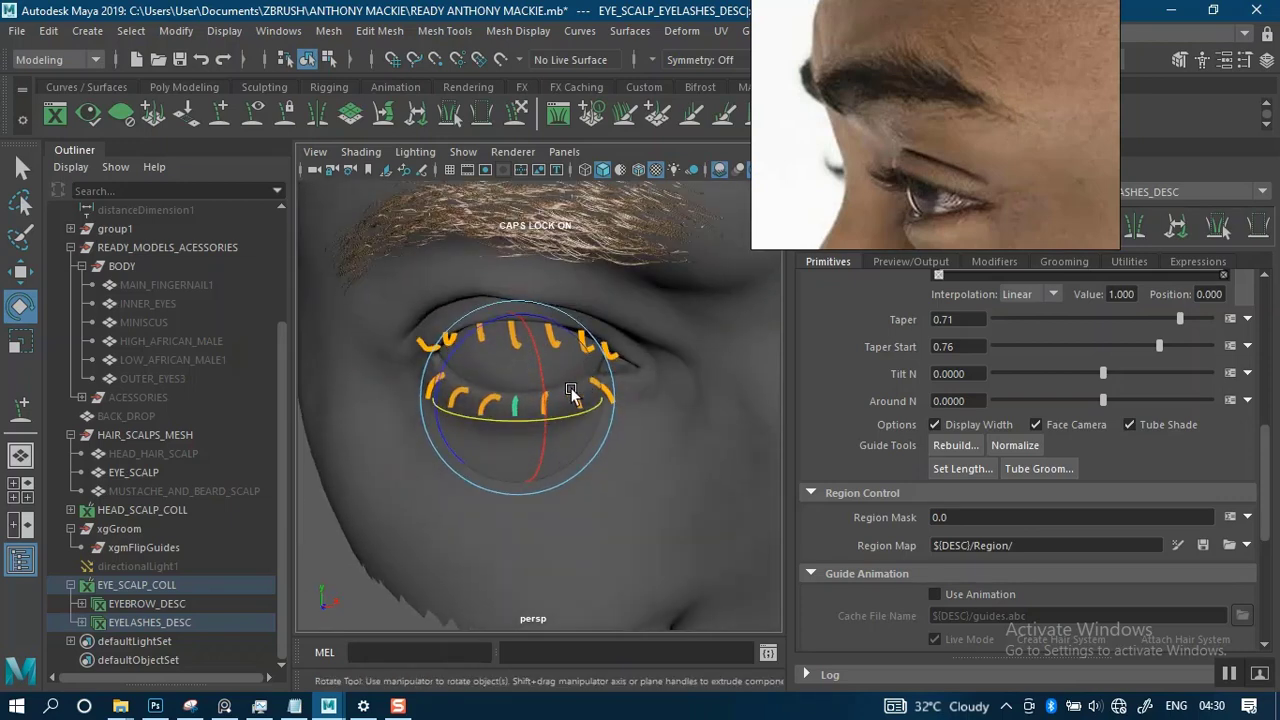
right_click_drag(574, 397, 600, 446, "alt")
left_click_drag(556, 366, 568, 390, "alt")
right_click_drag(568, 389, 580, 423, "alt")
left_click_drag(580, 423, 543, 358, "alt")
mouse_move(551, 358)
right_mouse_down("alt")
mouse_move(606, 509)
mouse_move(559, 353)
right_mouse_up("alt")
left_click_drag(559, 353, 593, 376, "alt")
right_click_drag(593, 376, 538, 300, "alt")
left_click_drag(560, 335, 591, 374, "alt")
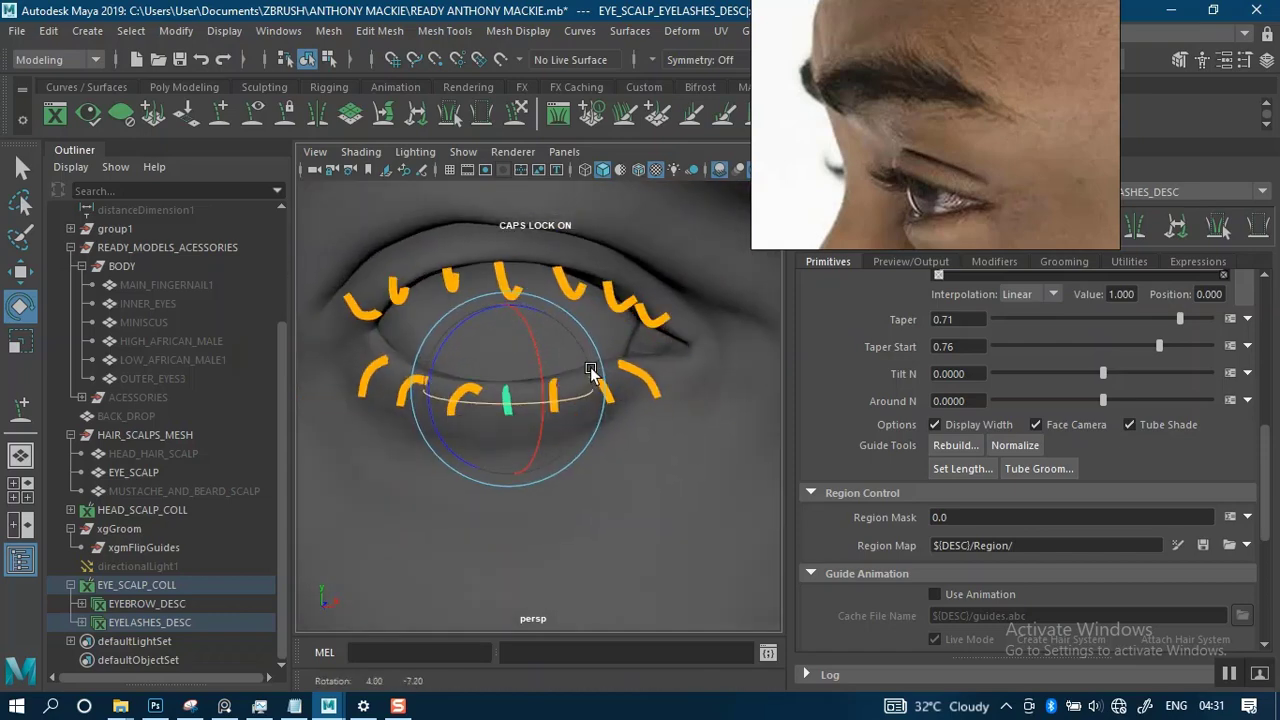
Mirror the lower eyelid guides across the X axis and check them on the opposite eye.
left_click_drag(370, 370, 332, 352)
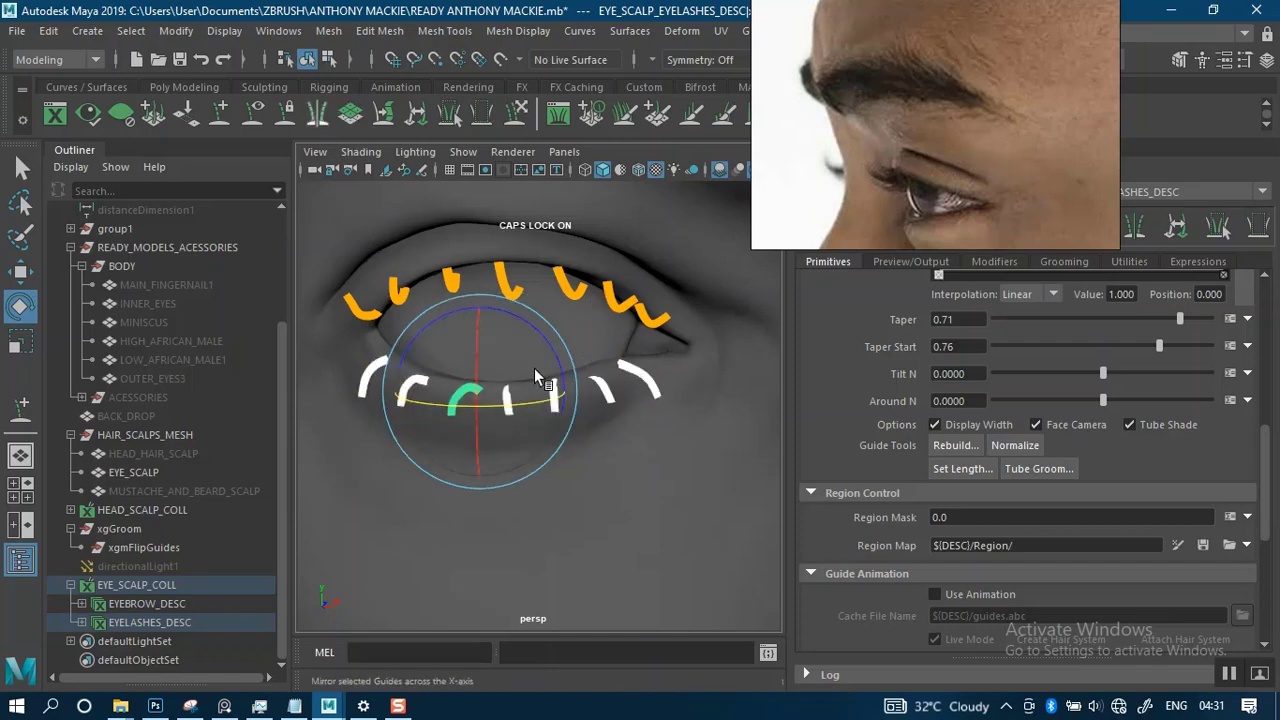
left_click(581, 420)
right_click_drag(609, 475, 614, 362, "alt")
left_click_drag(560, 310, 492, 377, "alt")
right_click_drag(545, 405, 655, 485, "alt")
left_click_drag(571, 415, 603, 403, "alt")
scroll(603, 405, "up", 1)
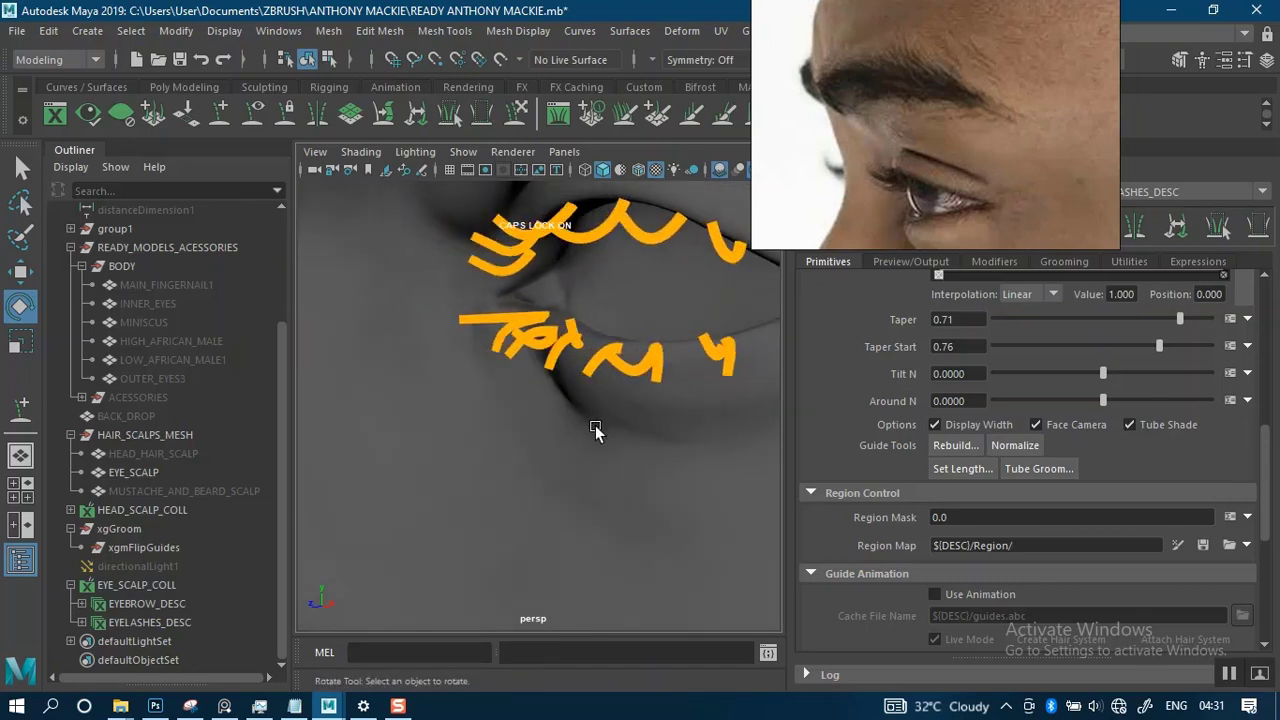
Delete all the overlapping lower eyelid guides on the opposite eye.
right_click_drag(579, 459, 562, 400, "alt")
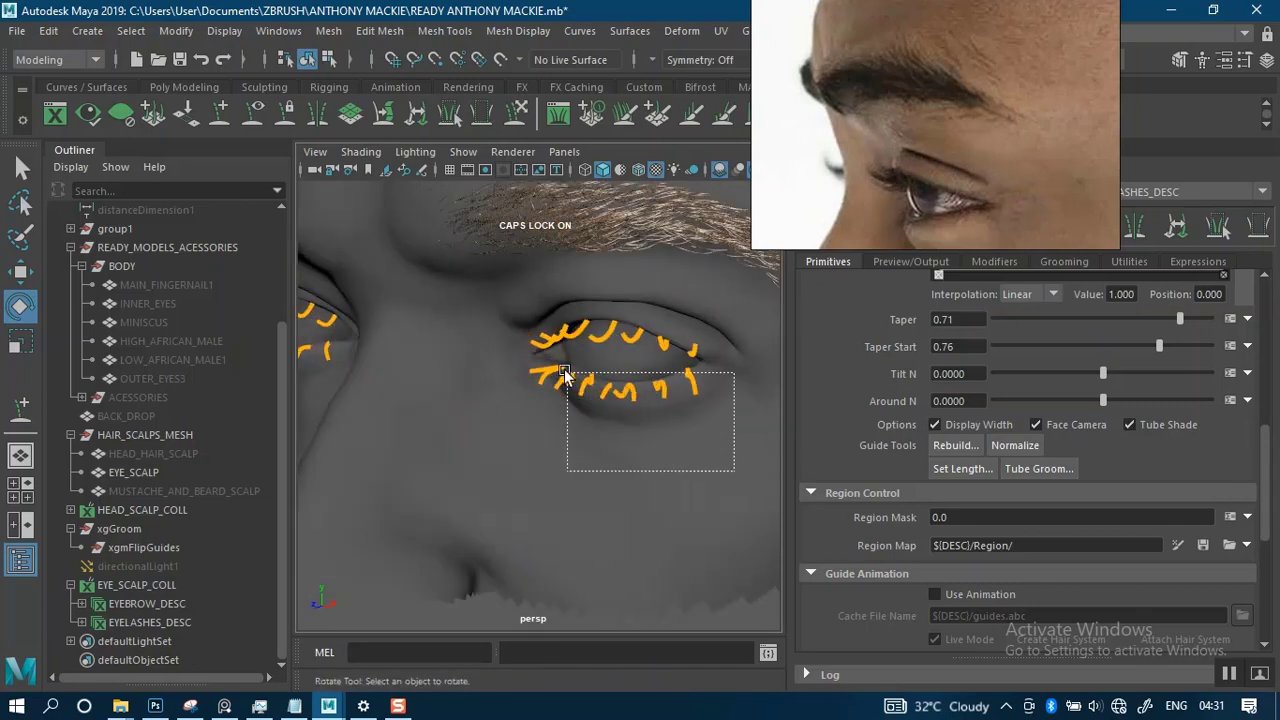
left_click_drag(520, 357, 515, 361)
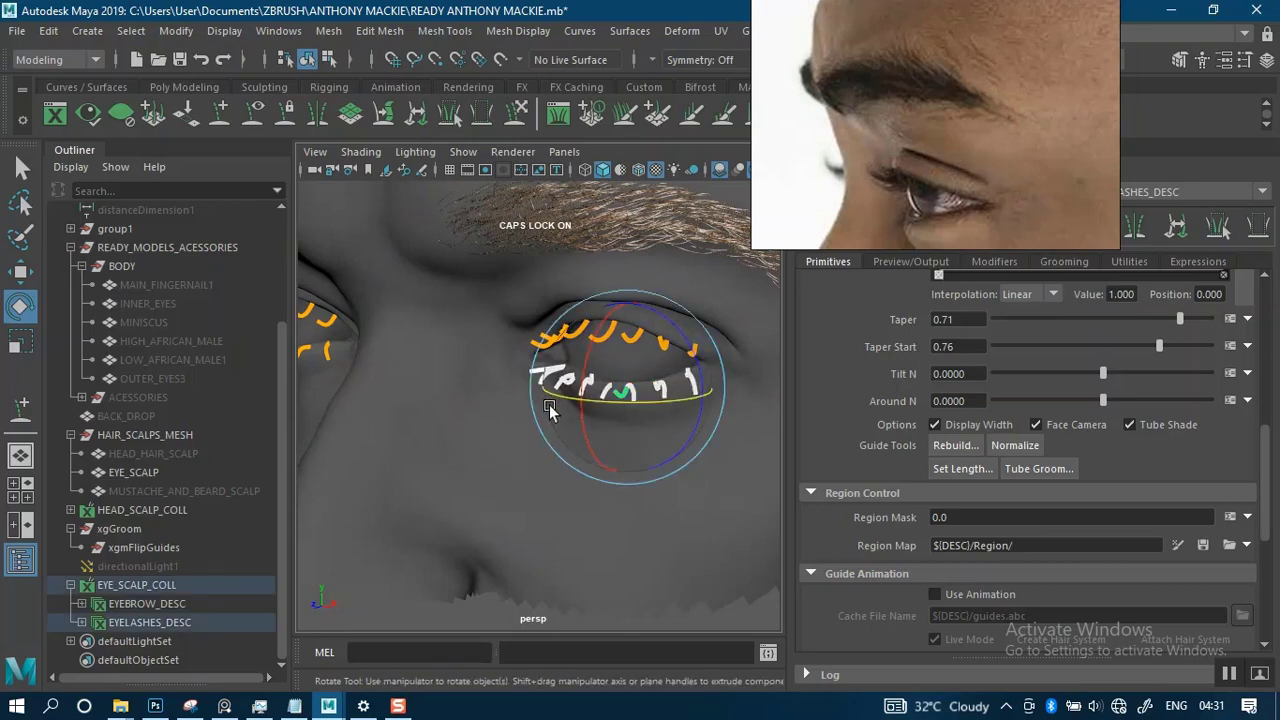
key("Delete")
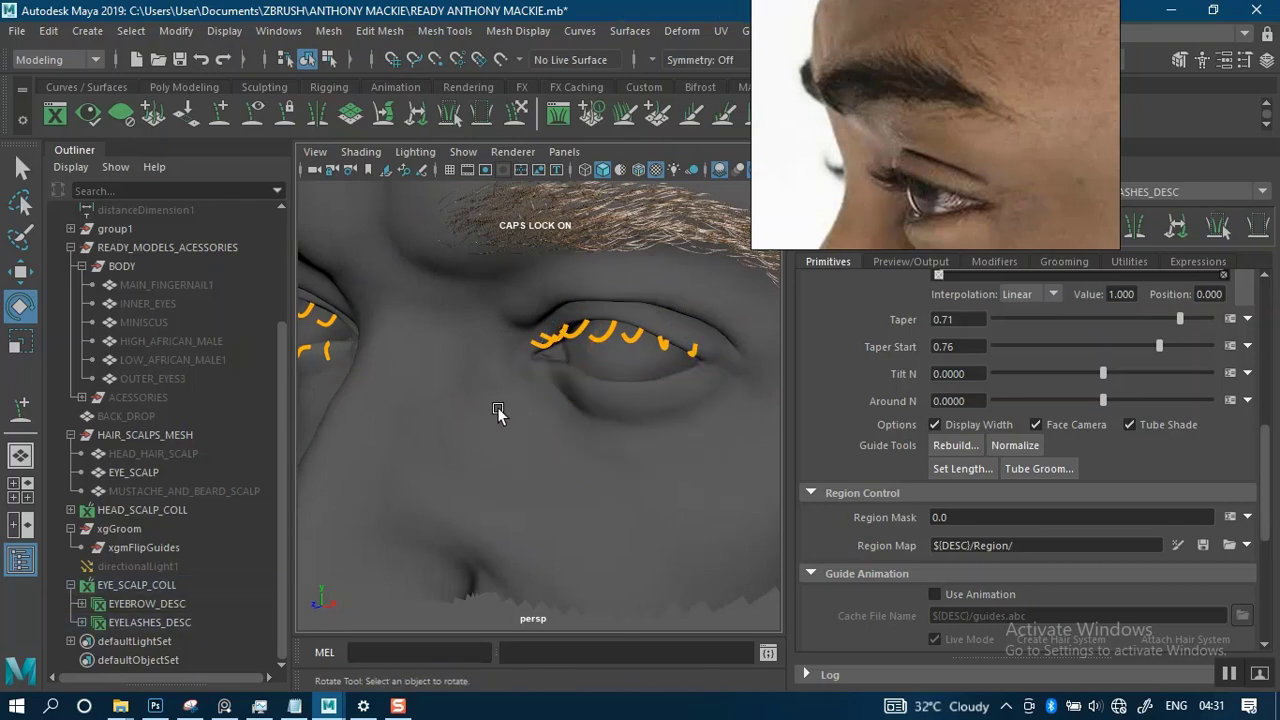
Mirror the finished set of lower eyelid guides across the X axis onto the cleared eye.
left_click_drag(480, 416, 540, 422, "alt")
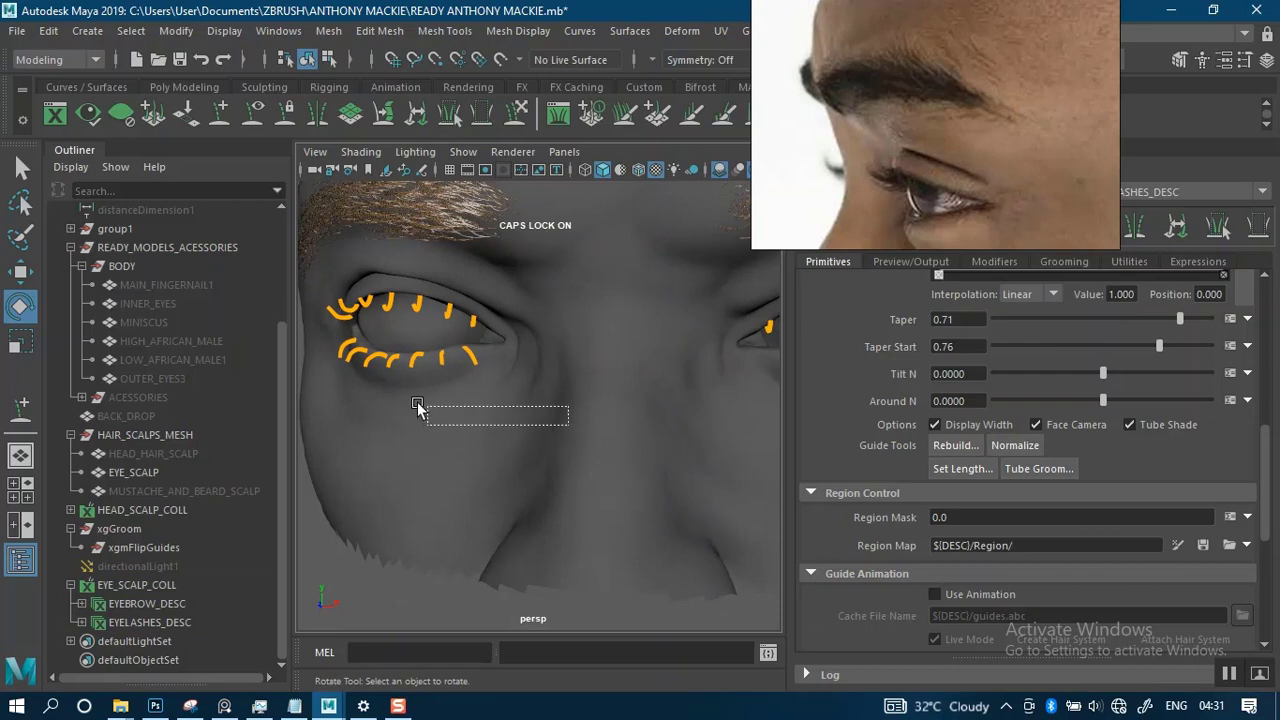
left_click_drag(320, 347, 315, 337)
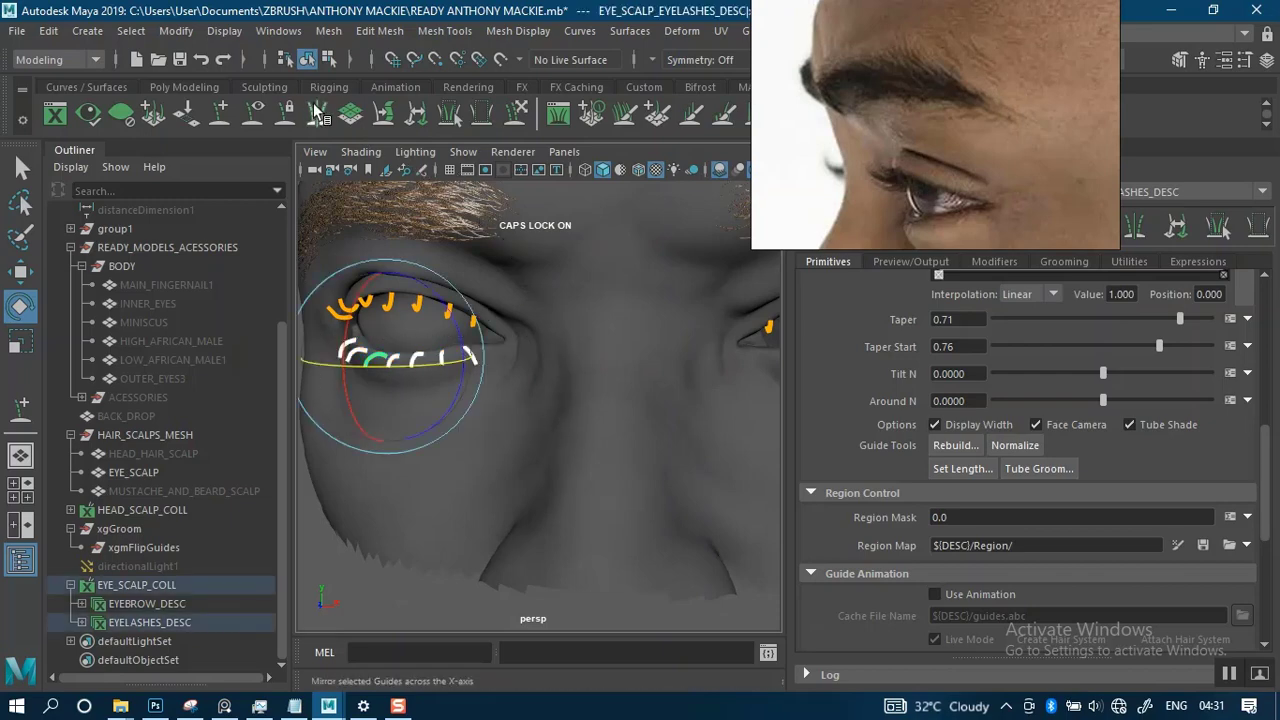
left_click(642, 374)
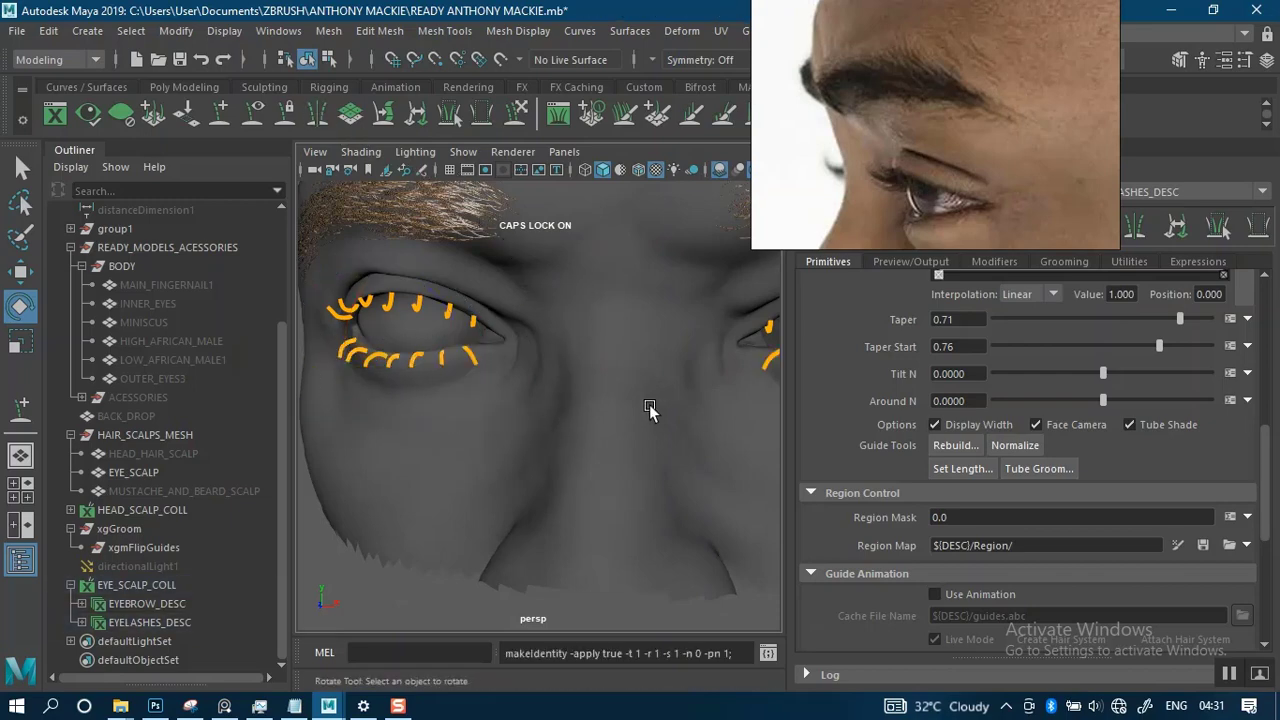
Examine the mirrored upper and lower eyelid guides on both eyes from front and side, comparing them with the reference photo.
left_click_drag(649, 404, 558, 394, "alt")
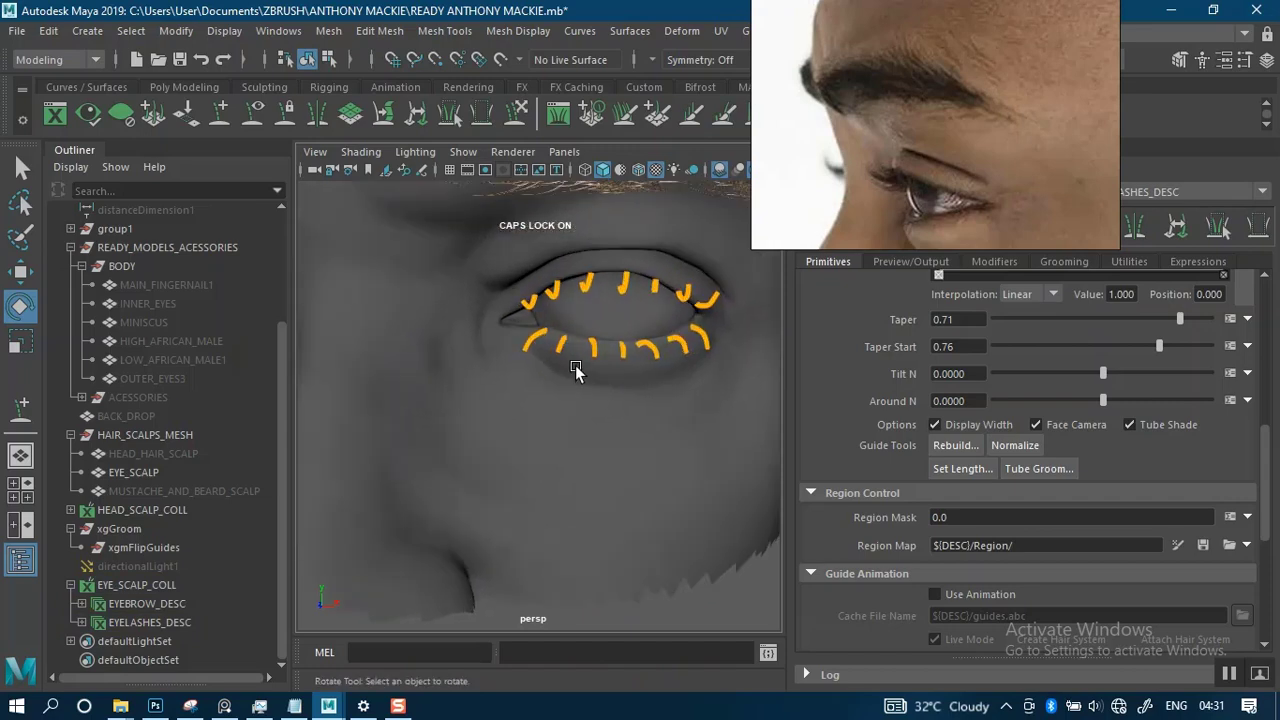
scroll(637, 415, "down", 5)
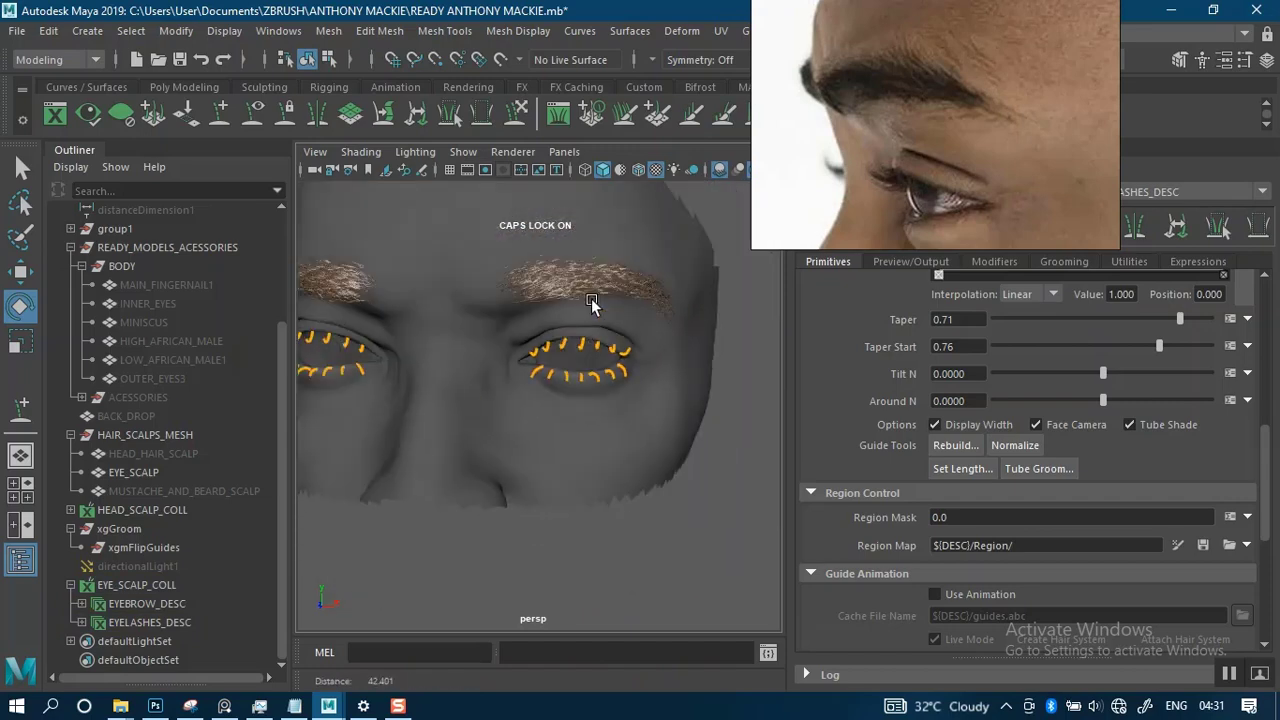
left_click_drag(617, 384, 467, 240, "alt")
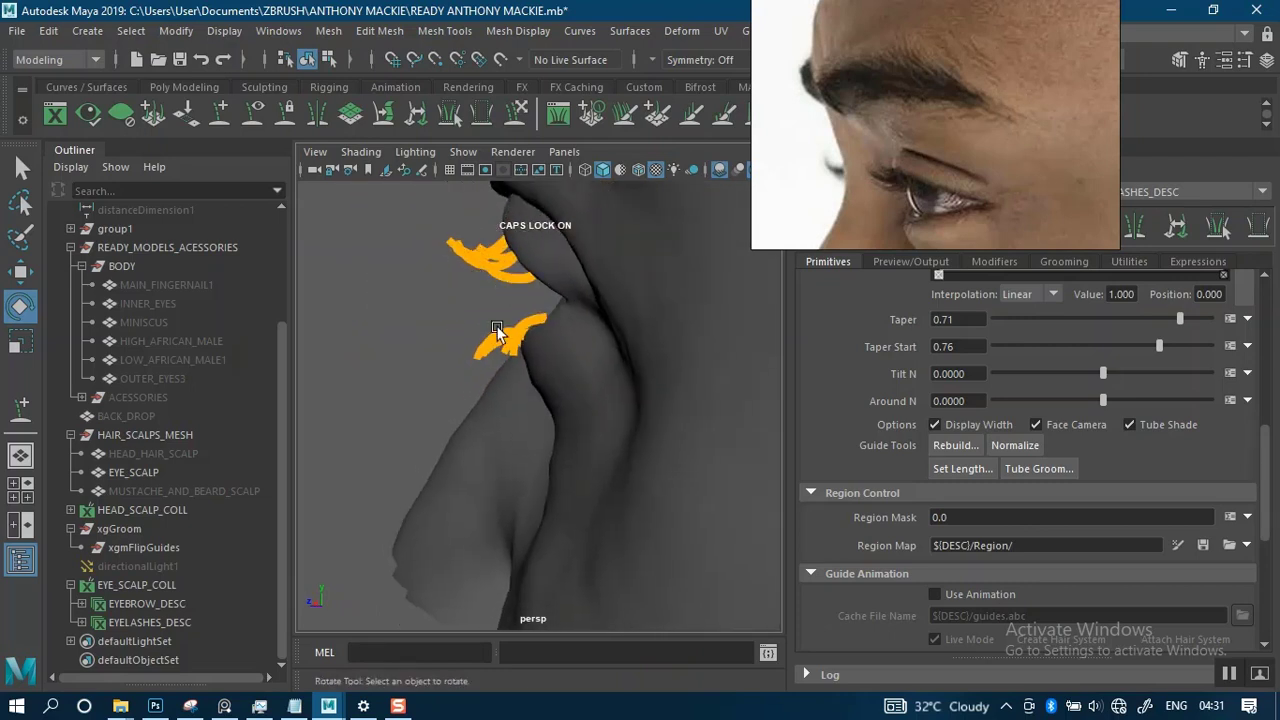
left_click_drag(504, 336, 566, 331, "alt")
middle_click_drag(594, 339, 658, 326, "alt")
scroll(502, 348, "up", 2)
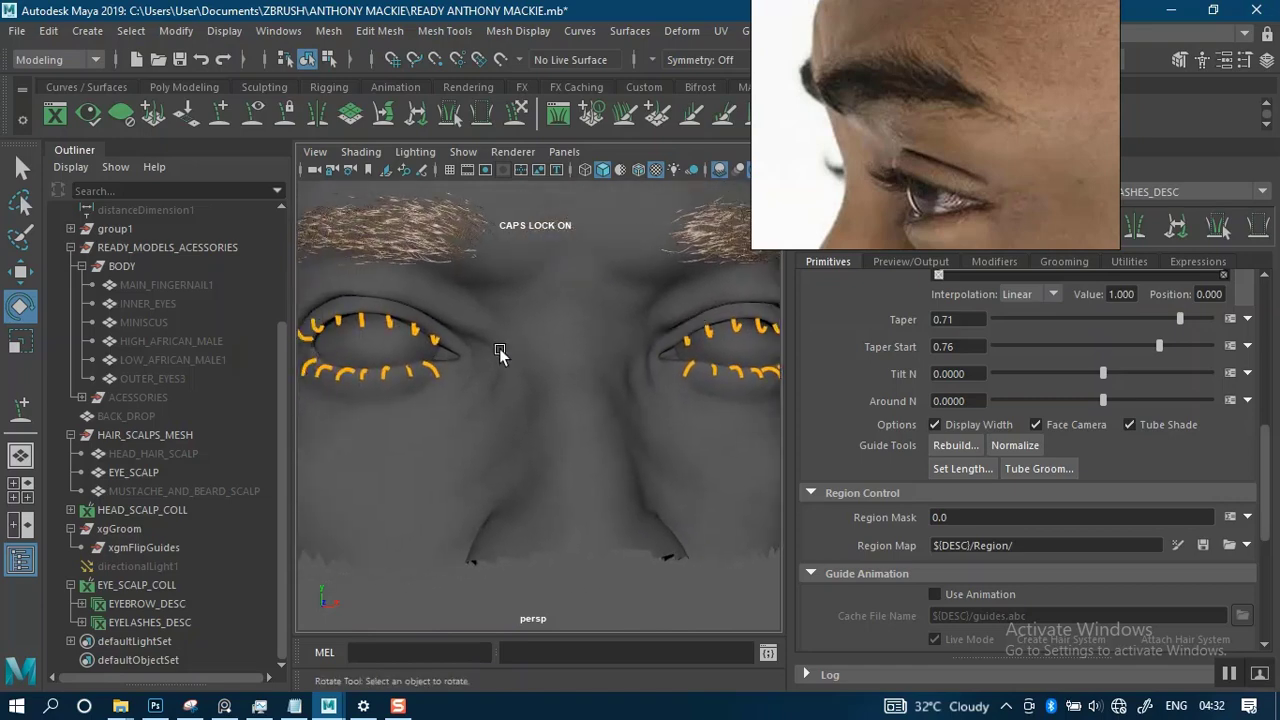
scroll(480, 335, "up", 2)
middle_click_drag(479, 333, 570, 396, "alt")
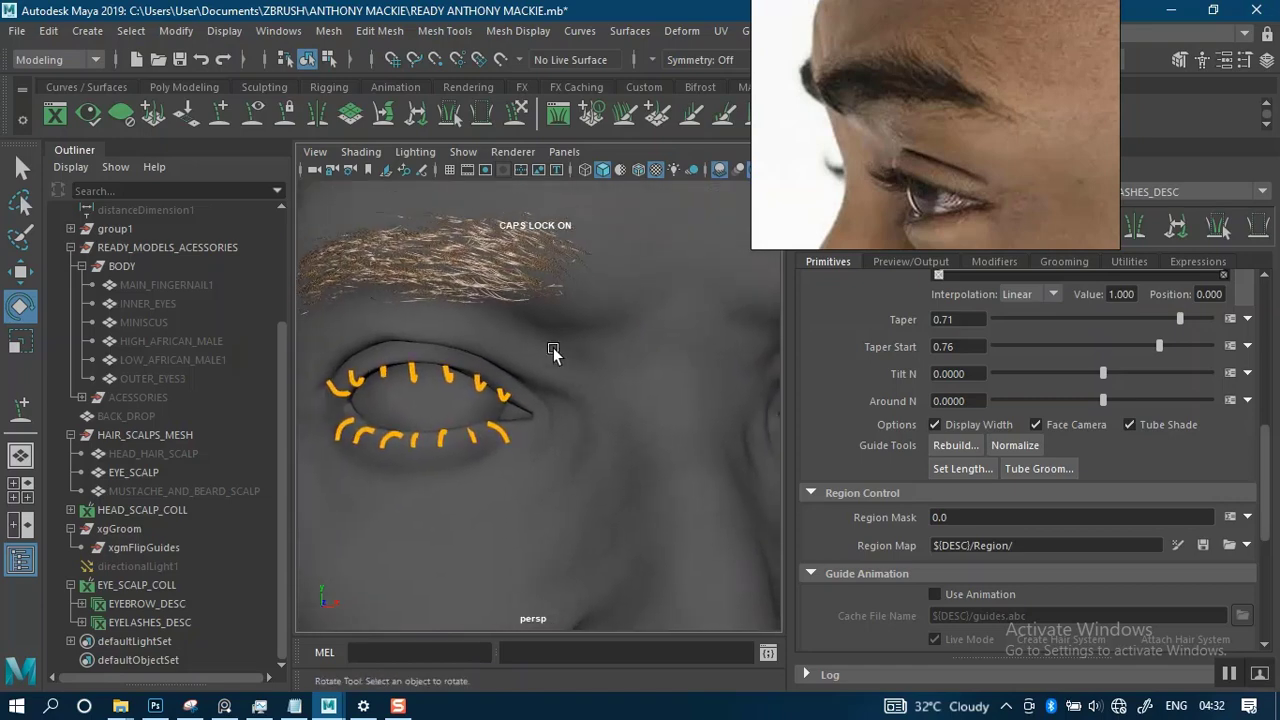
scroll(564, 397, "up", 4)
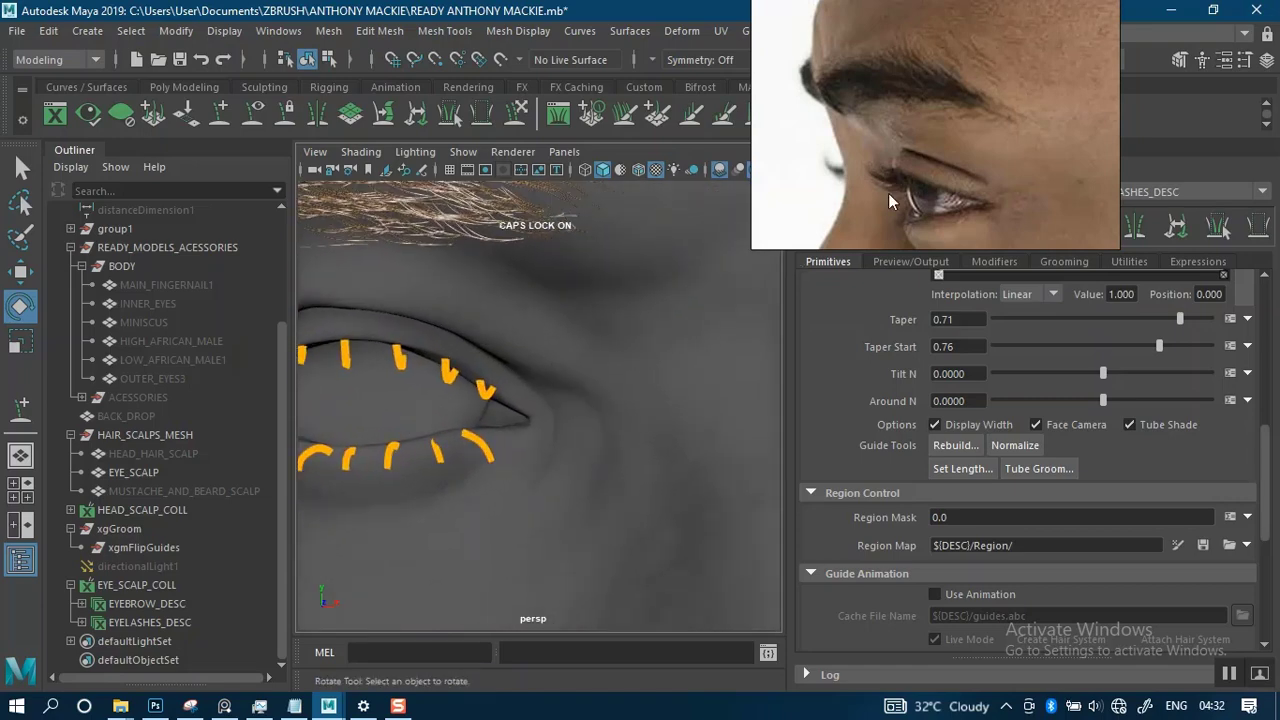
scroll(623, 377, "up", 3)
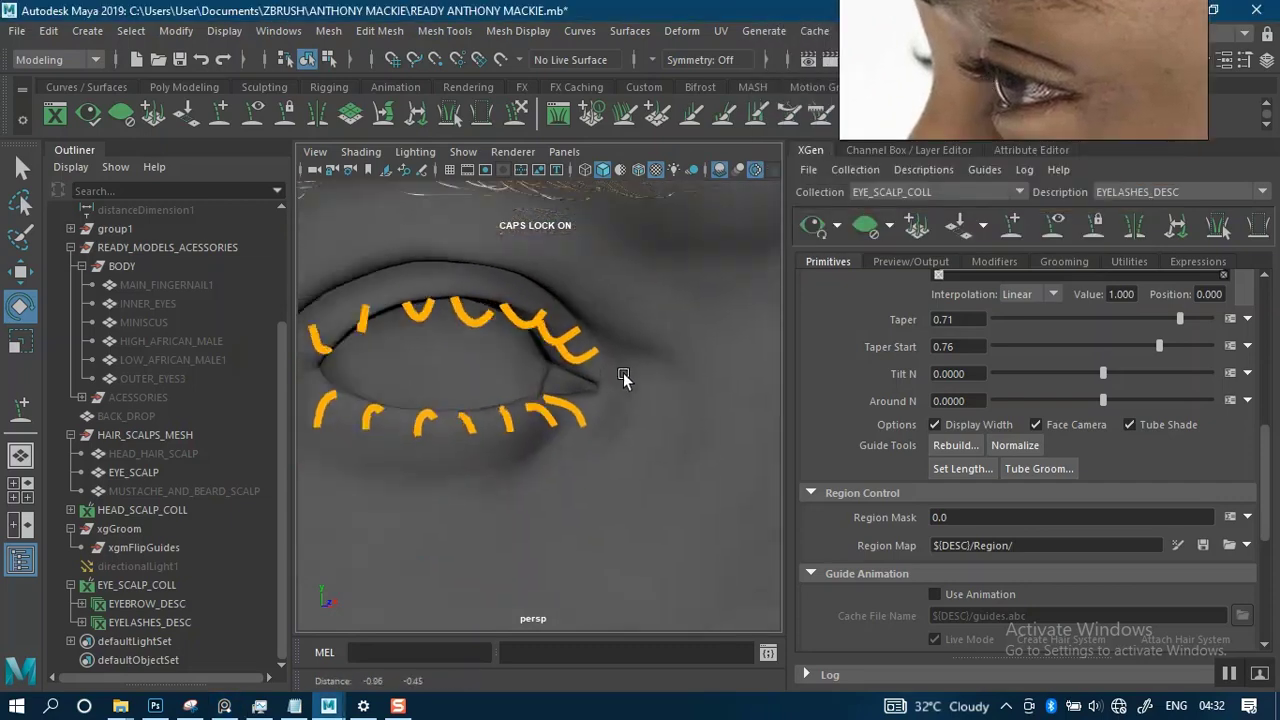
left_click_drag(623, 377, 660, 353, "alt")
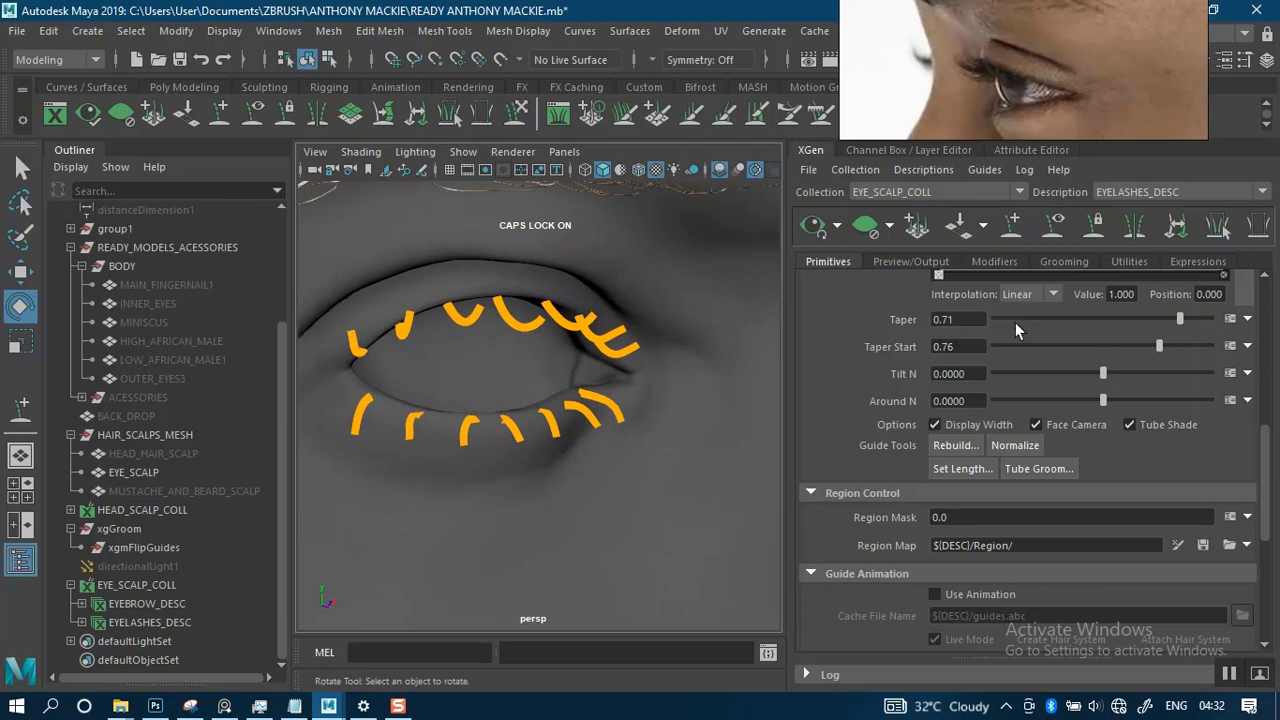
Create a density mask map for the eyelashes named EYELASHES_DEN_MASK with resolution 30 and a black start color.
left_click_drag(1266, 507, 1255, 341)
left_click(1246, 398)
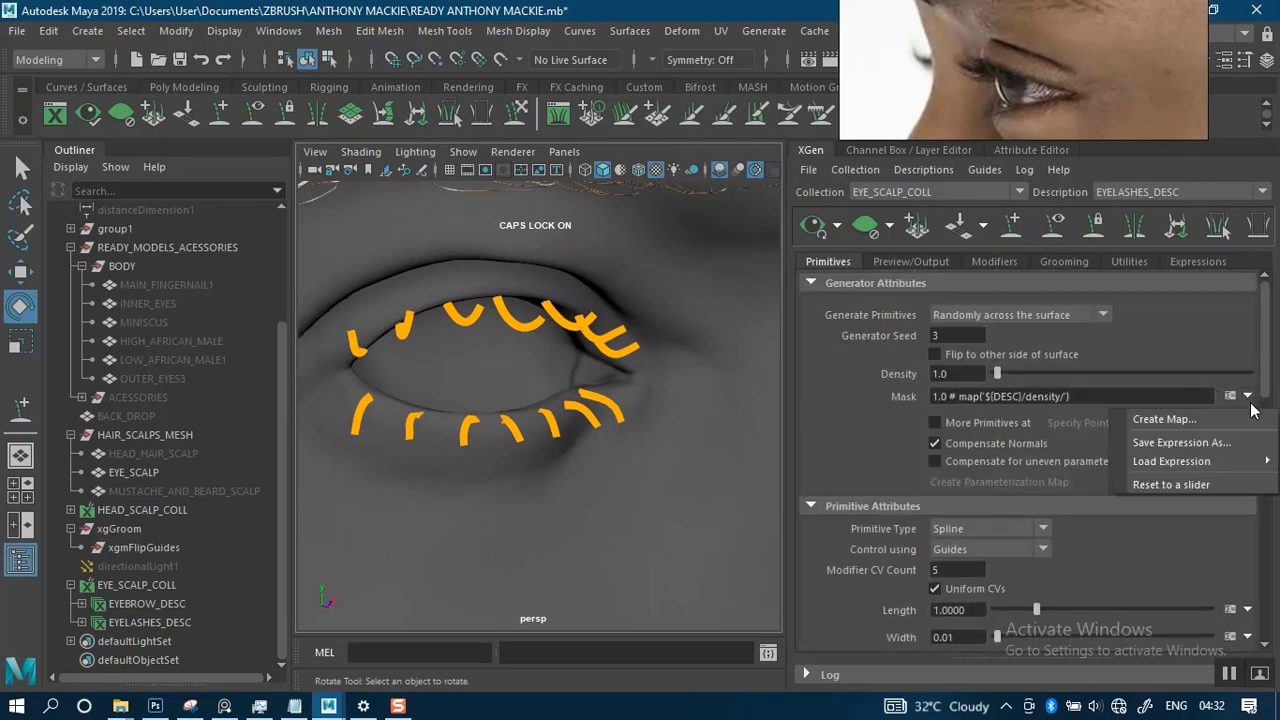
left_click(1199, 424)
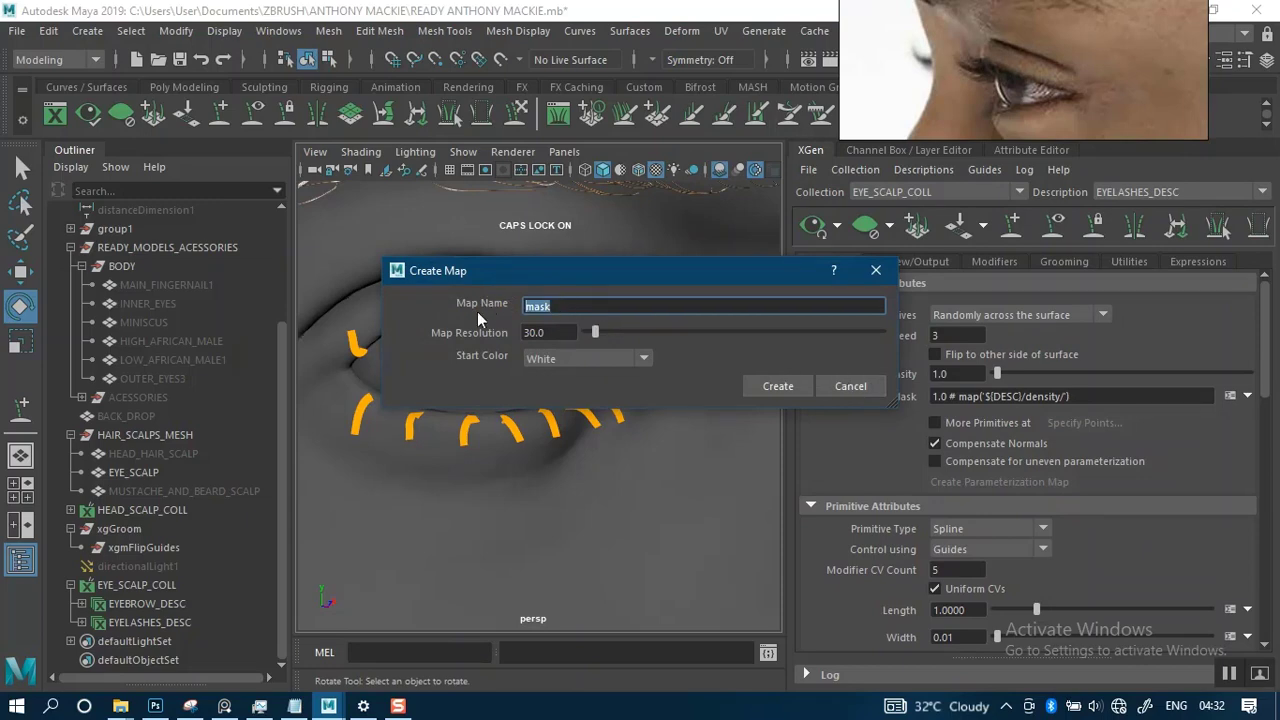
type("EYELASHES_DEN_MASK")
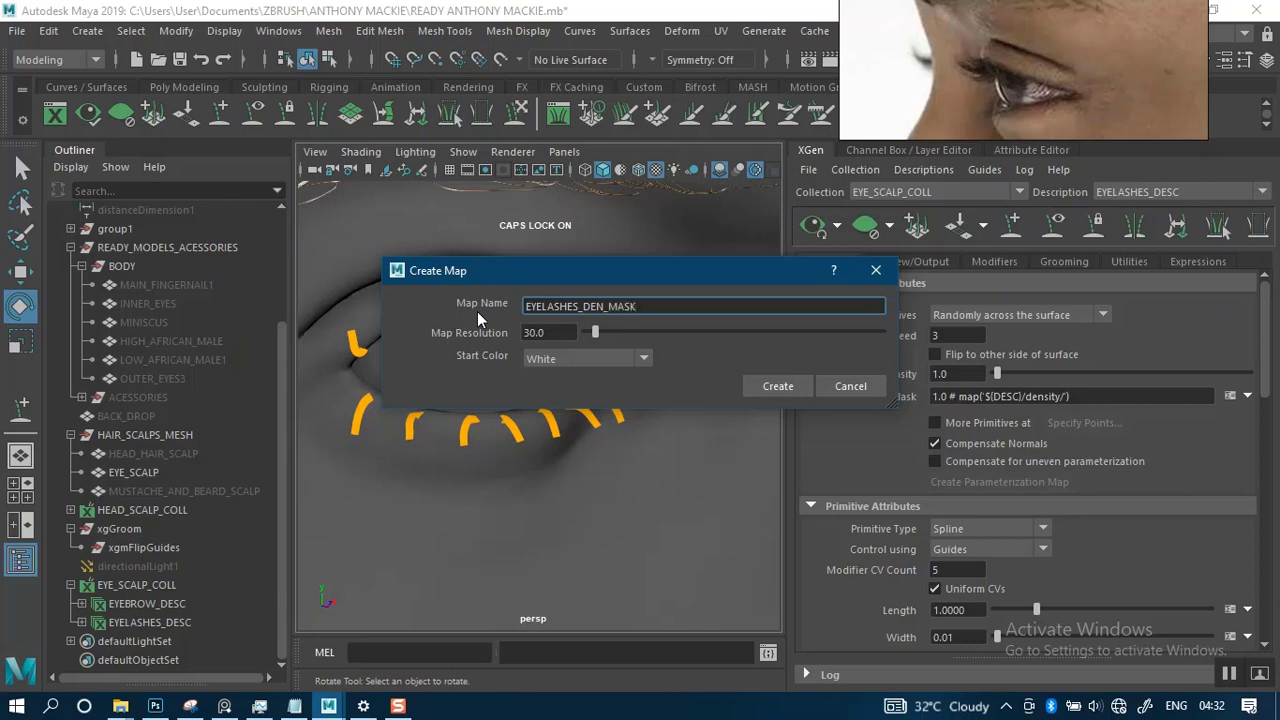
left_click(643, 360)
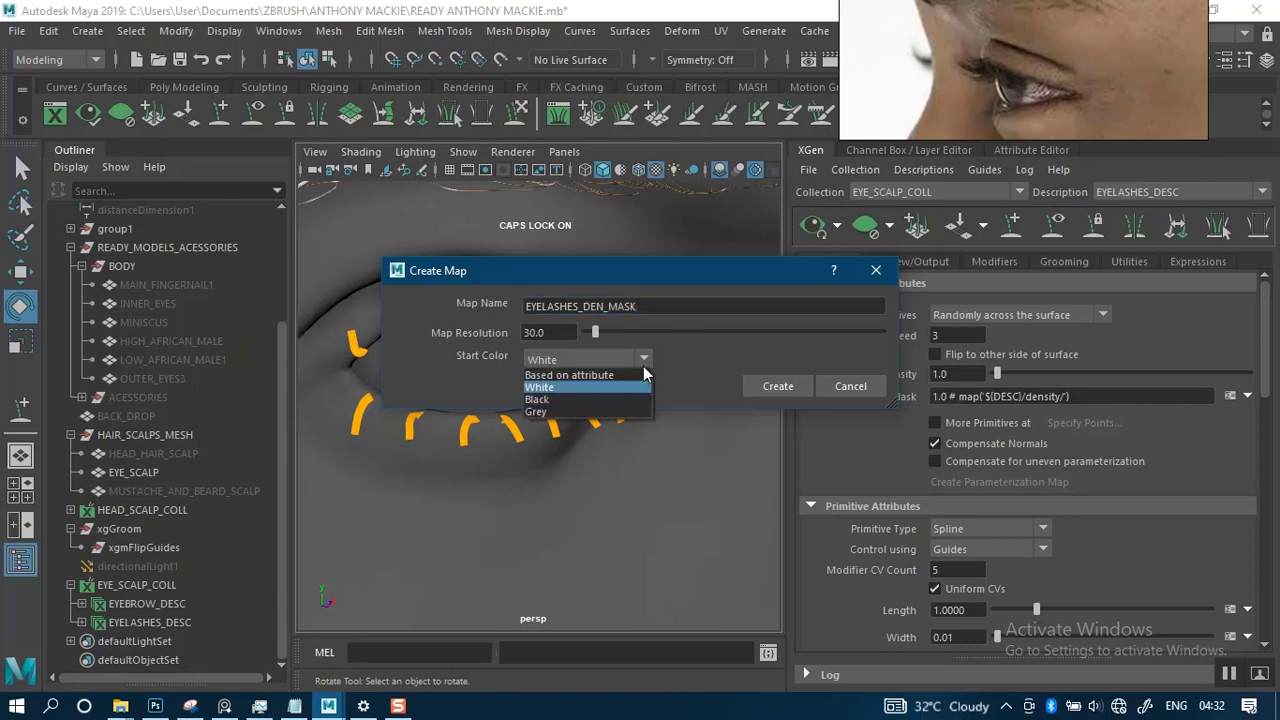
left_click(563, 398)
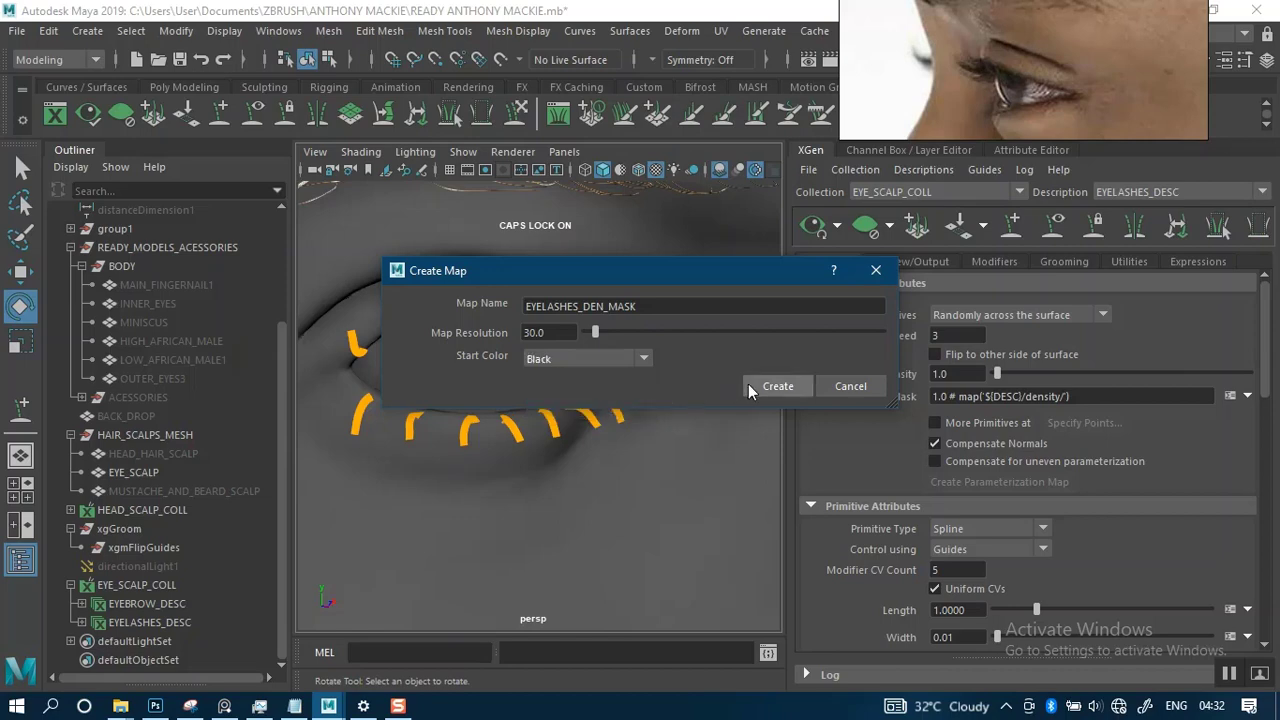
left_click(776, 387)
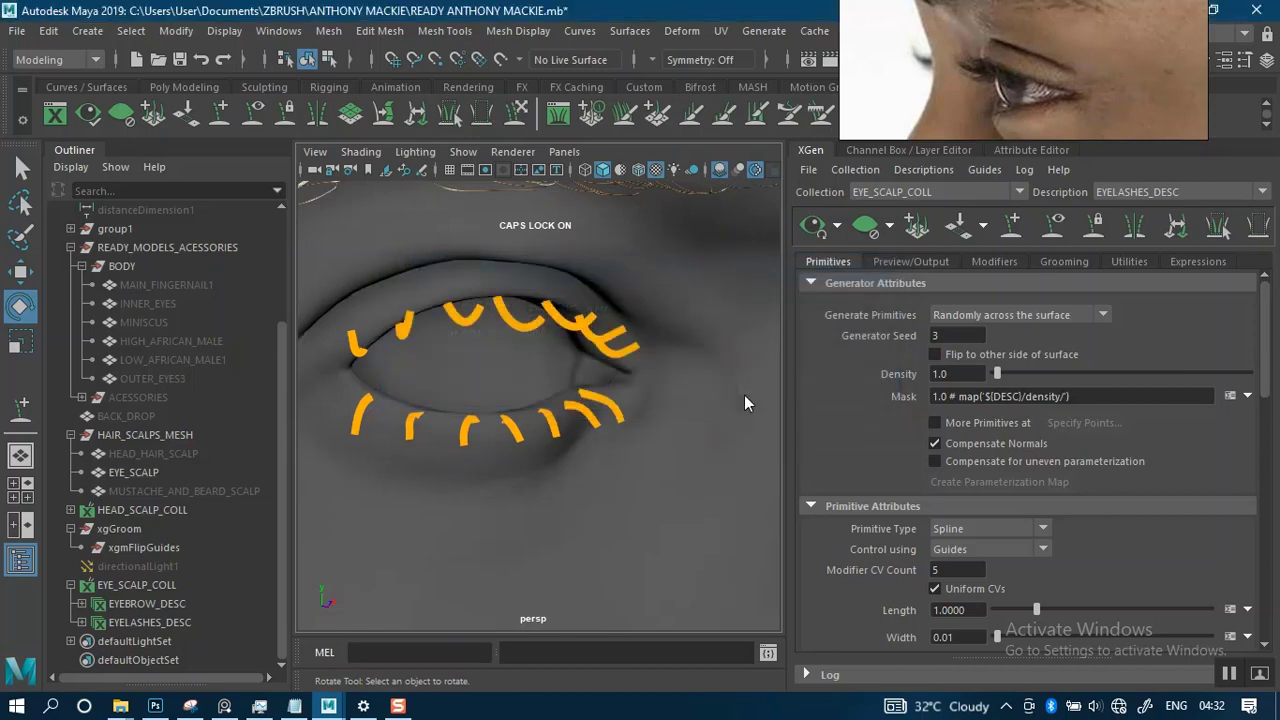
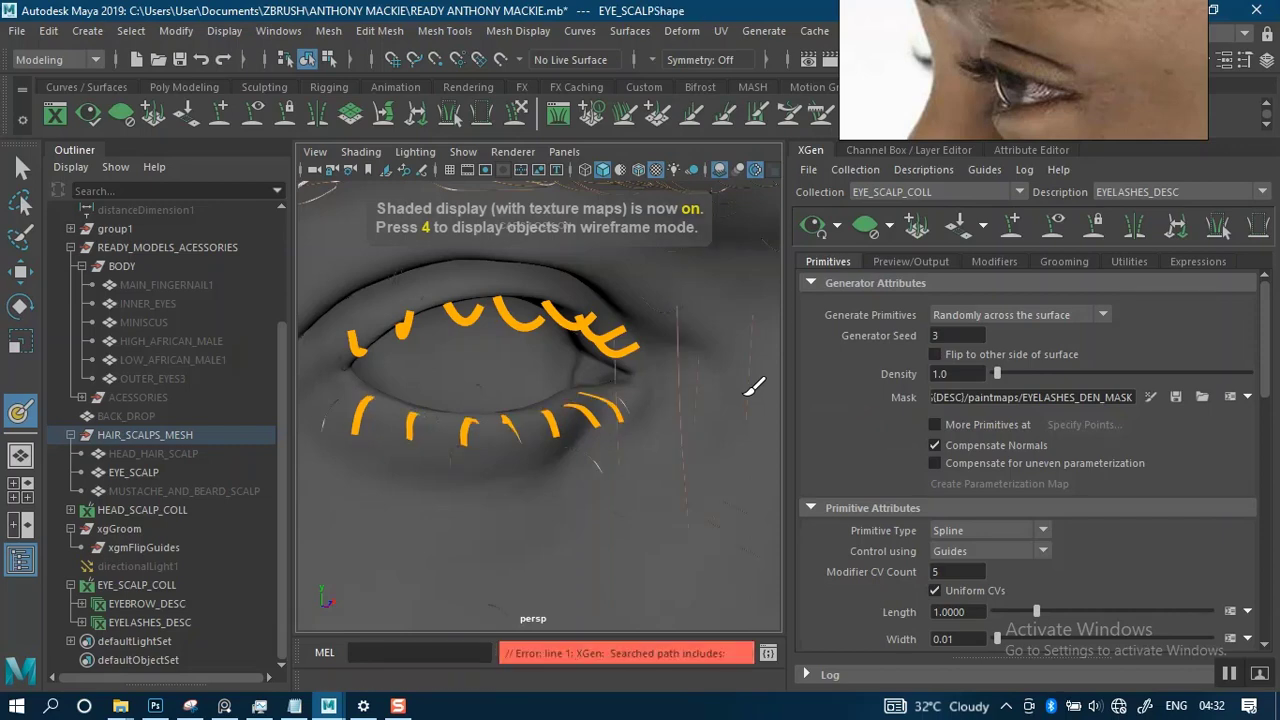
Activate 3D painting for the eyelash mask map and try a stroke at the lower eyelid guide nearest the inner corner.
key("Caps_Lock")
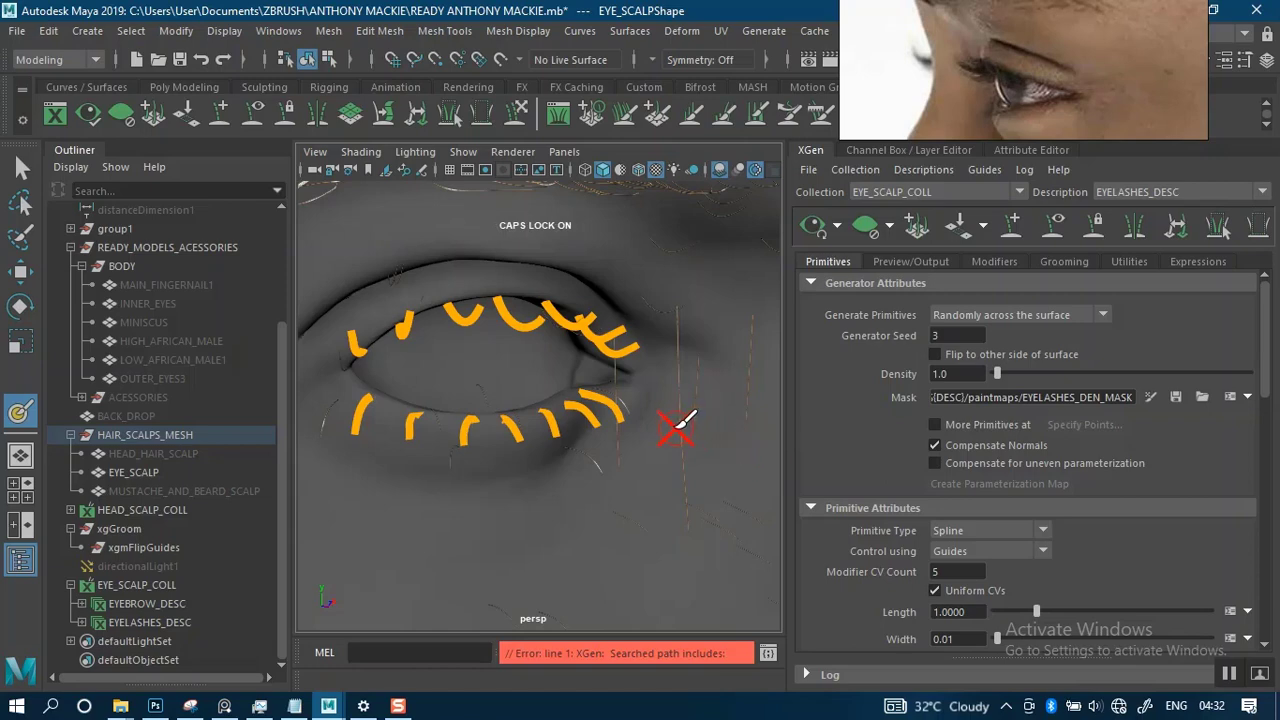
left_click(1150, 397)
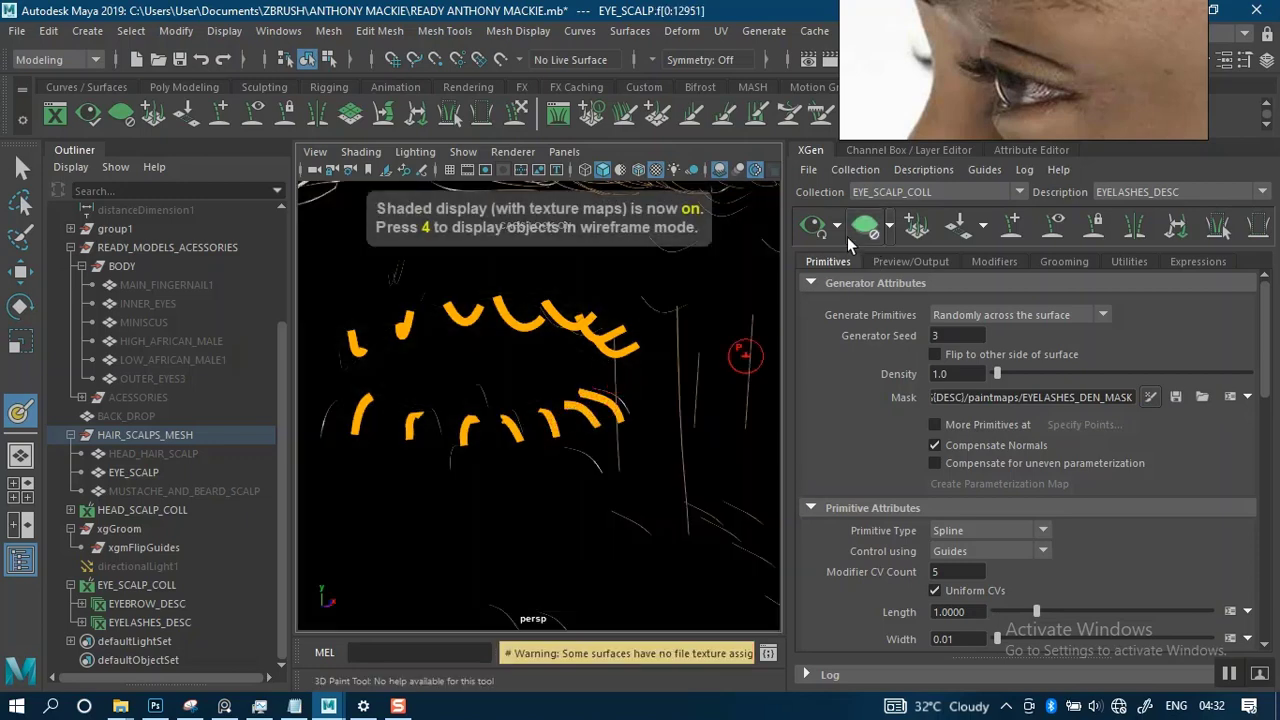
scroll(575, 415, "down", 2)
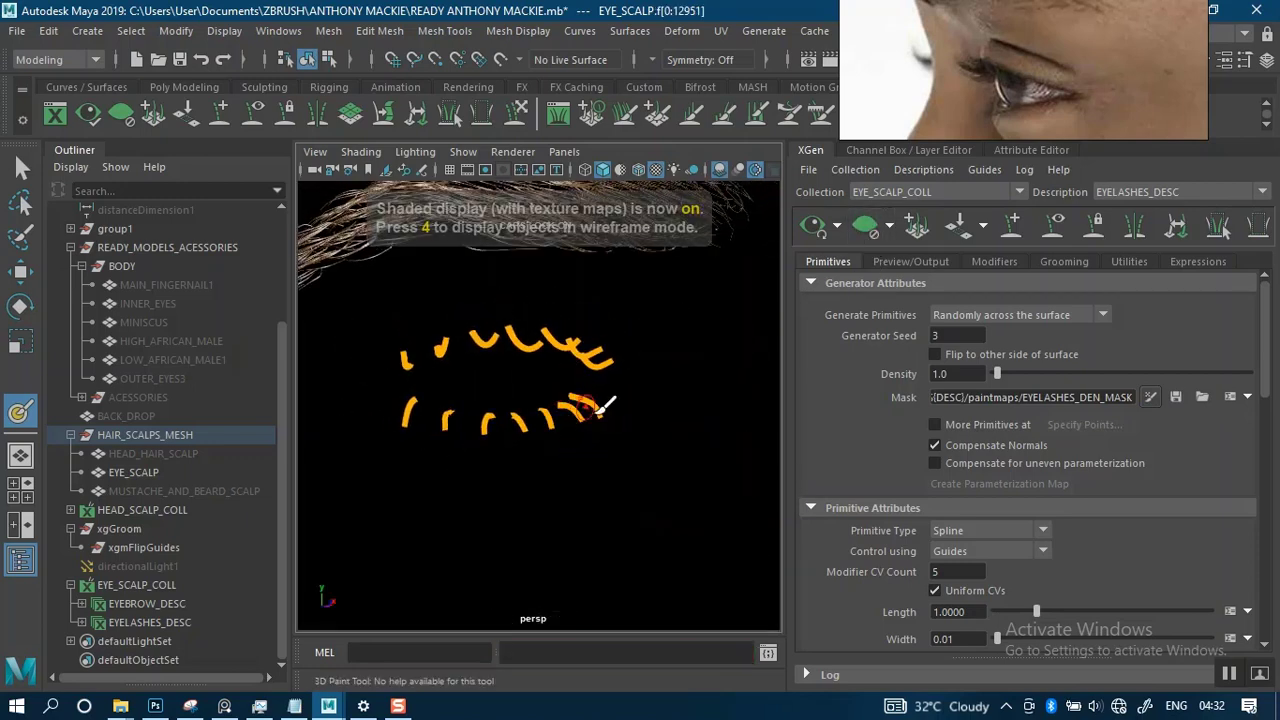
scroll(592, 420, "up", 5)
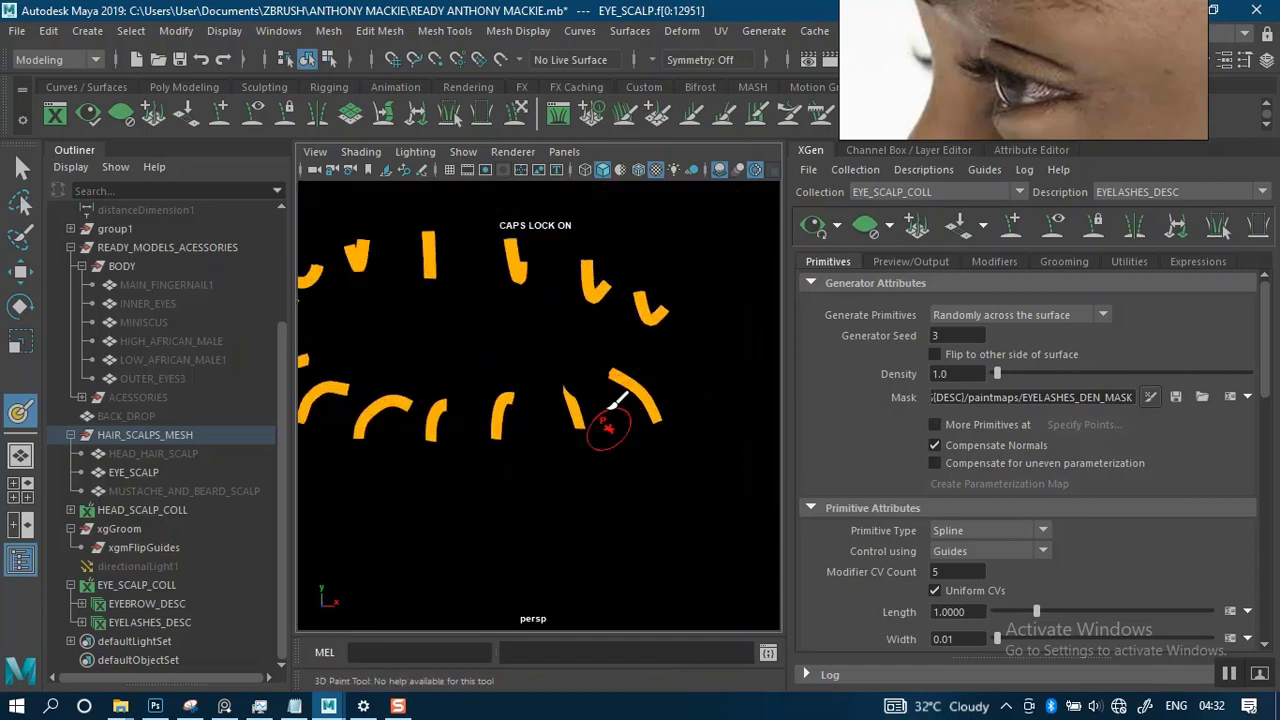
scroll(578, 422, "up", 2)
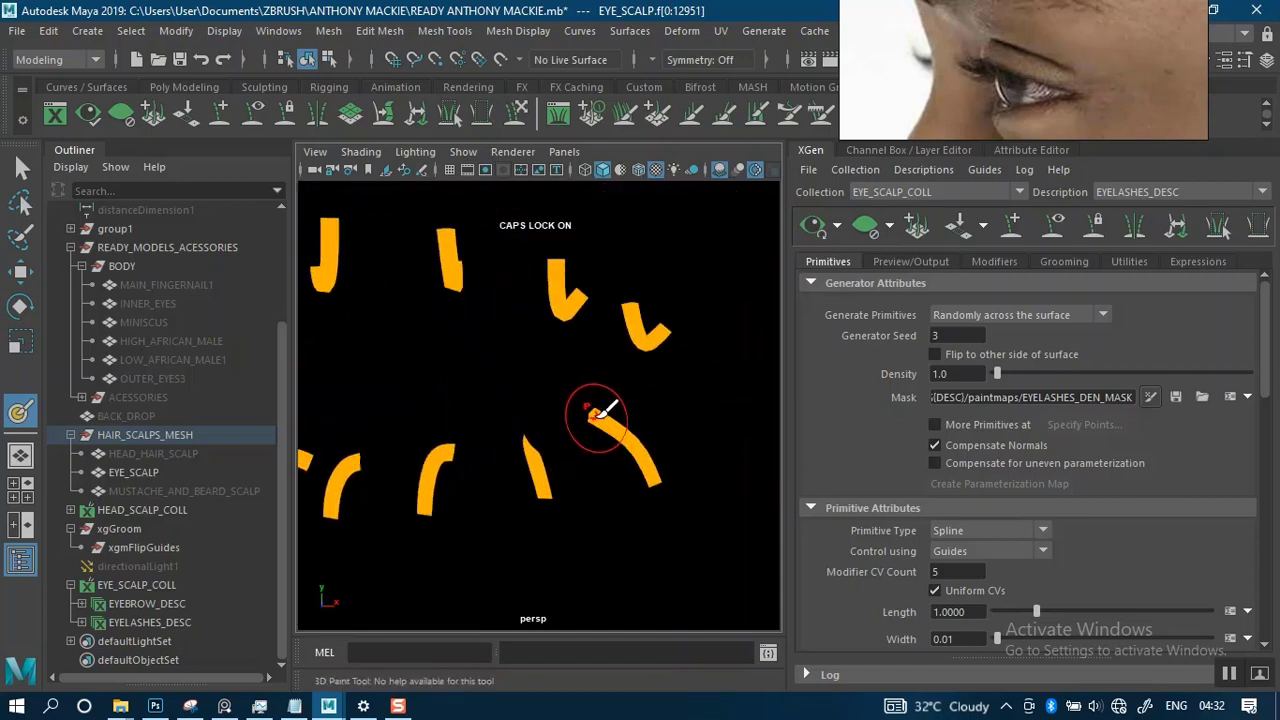
left_click_drag(598, 411, 577, 427)
Show the wireframe over the shaded eye scalp so the eyelid edge can be followed around the guides.
right_click_drag(623, 467, 571, 260, "alt")
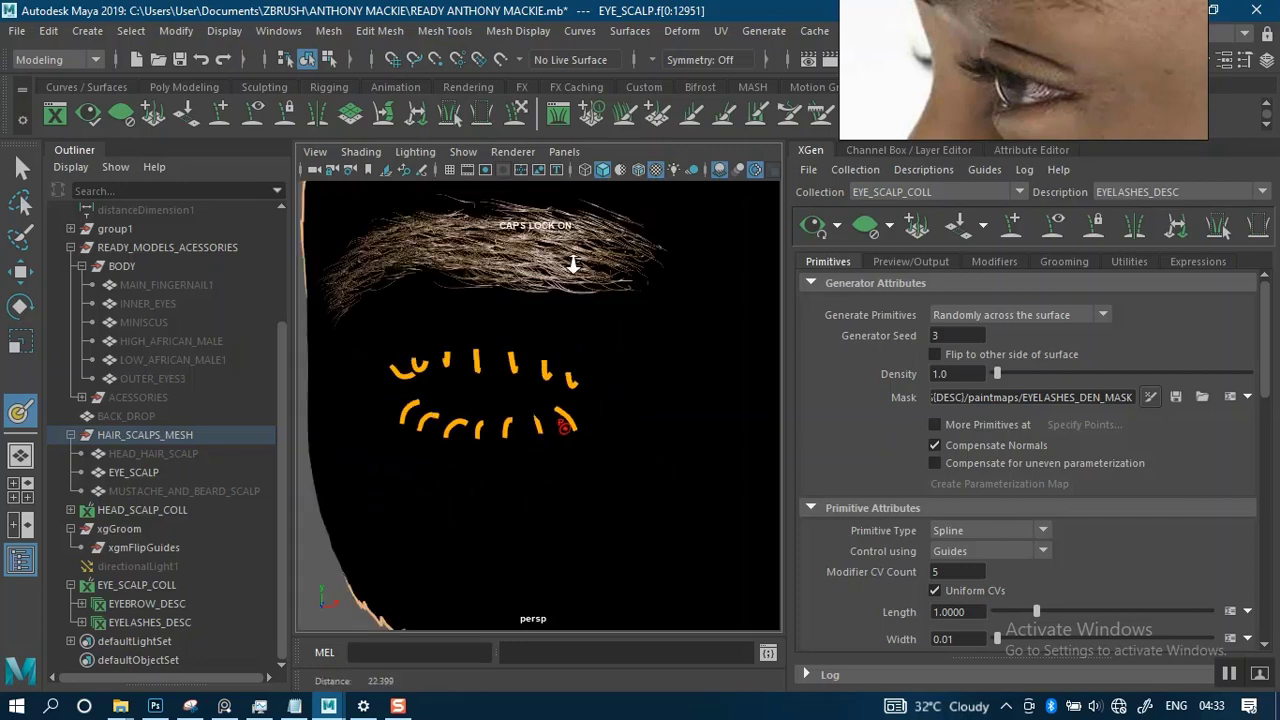
right_click_drag(632, 386, 600, 274, "alt")
right_click_drag(587, 383, 606, 520, "alt")
middle_click_drag(578, 370, 590, 470, "alt")
scroll(600, 395, "up", 5)
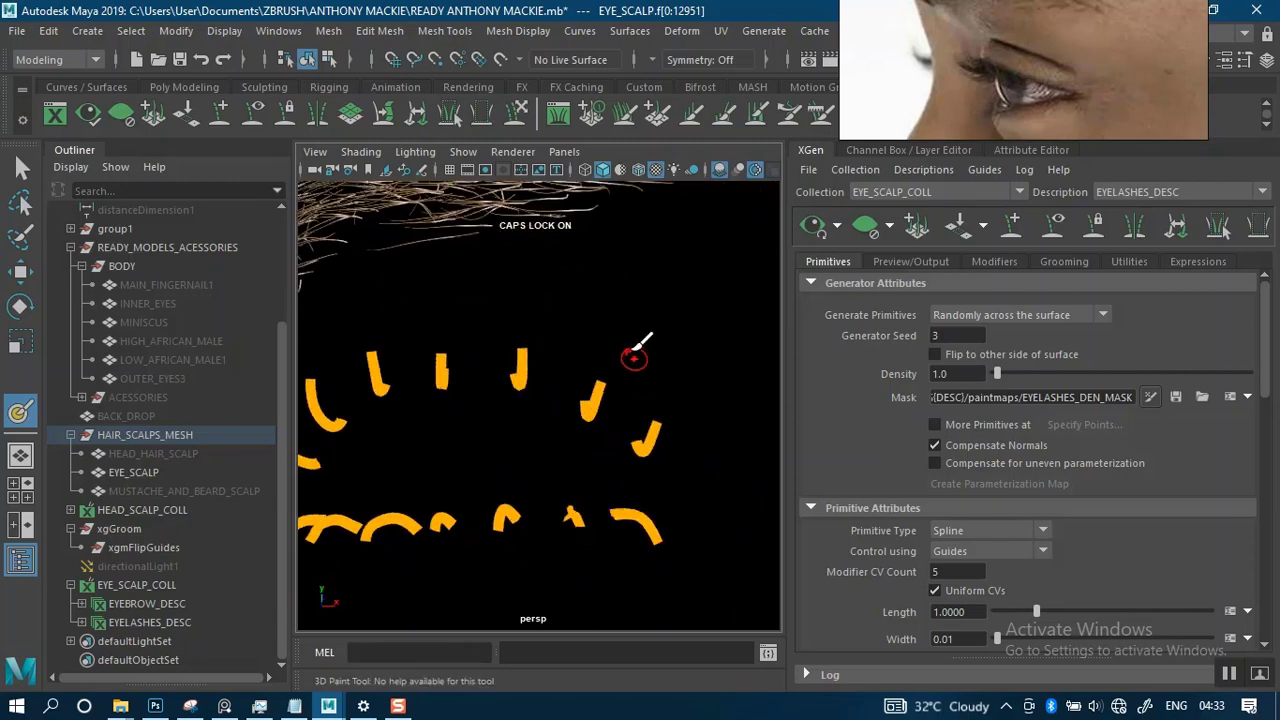
scroll(628, 357, "up", 6)
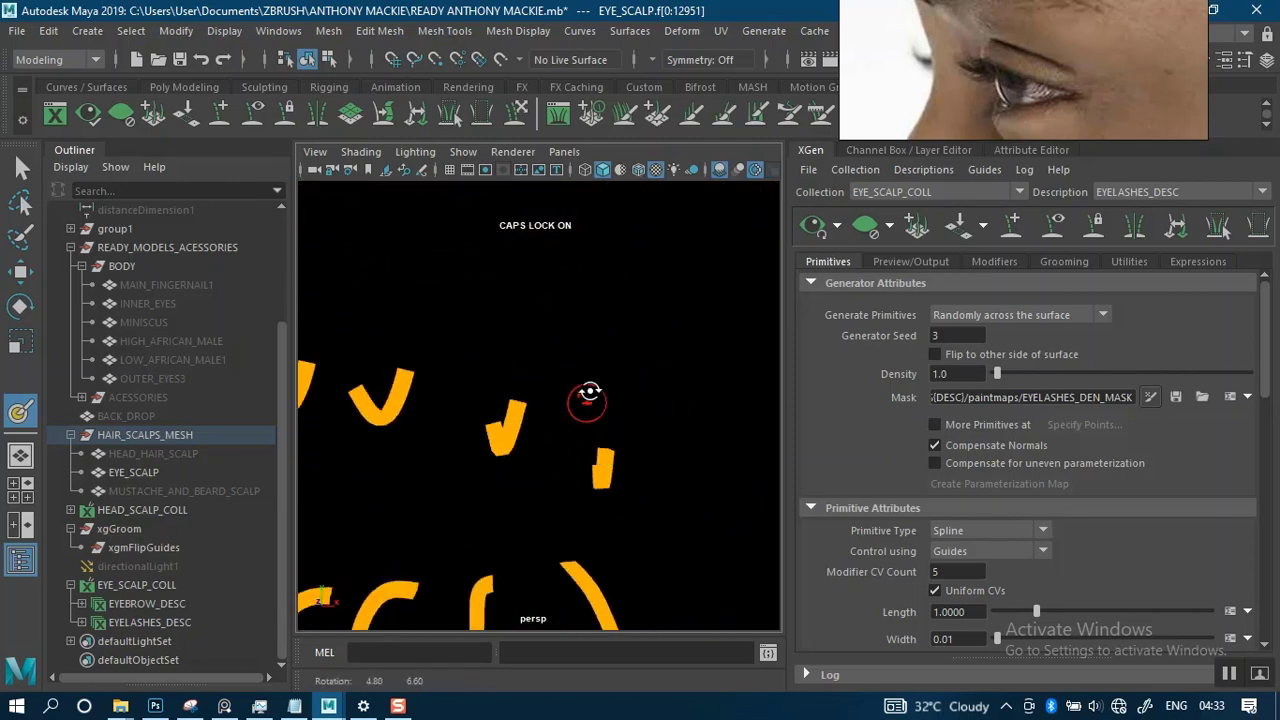
middle_click_drag(583, 463, 630, 397, "alt")
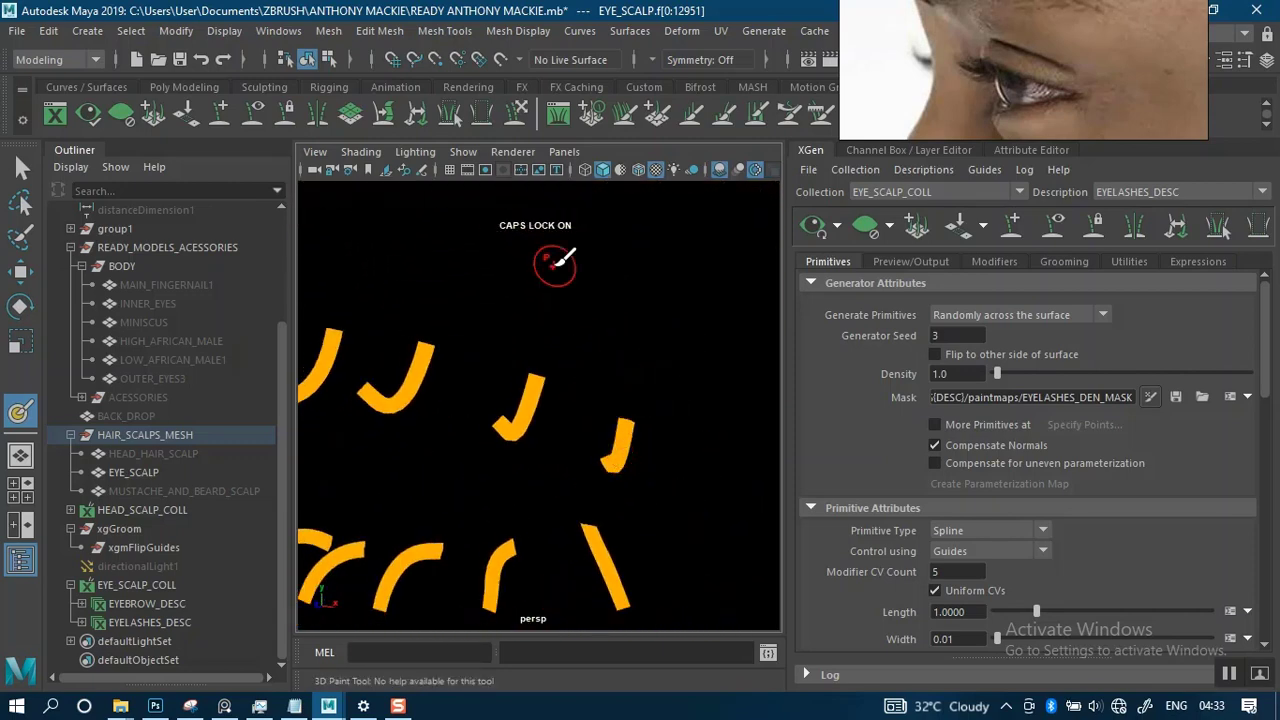
left_click(637, 169)
mouse_move(612, 448)
left_mouse_down("alt")
mouse_move(614, 371)
mouse_move(630, 350)
mouse_move(586, 406)
mouse_move(590, 360)
left_mouse_up("alt")
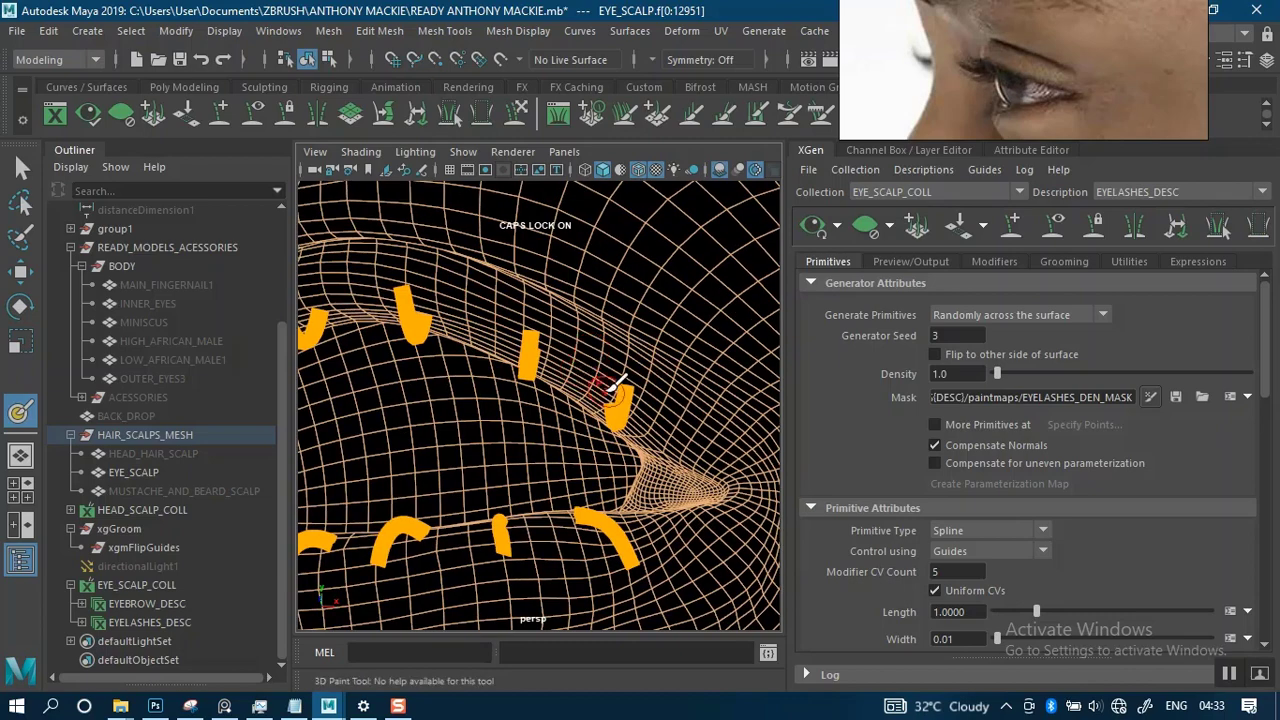
mouse_move(668, 432)
left_mouse_down("alt")
mouse_move(686, 424)
mouse_move(653, 399)
left_mouse_up("alt")
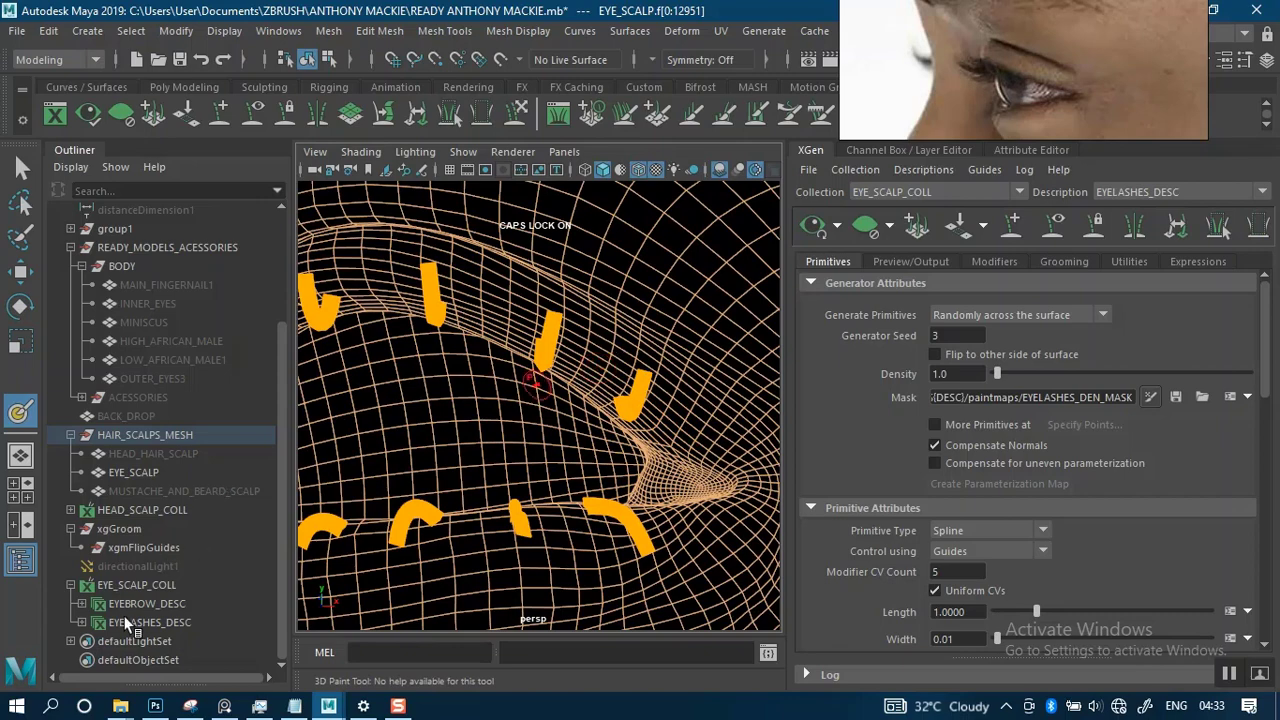
Set the 3D Paint Tool's brush color to white and minimize its settings window.
double_click(20, 412)
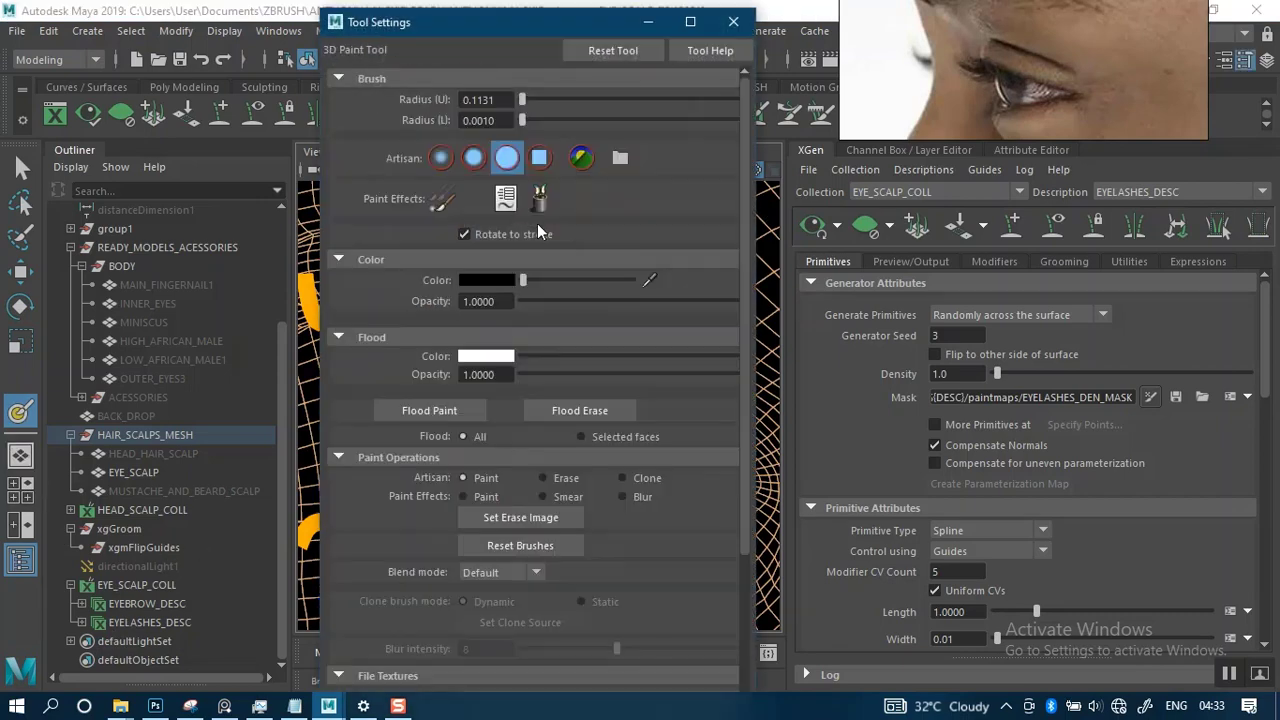
left_click_drag(522, 280, 673, 289)
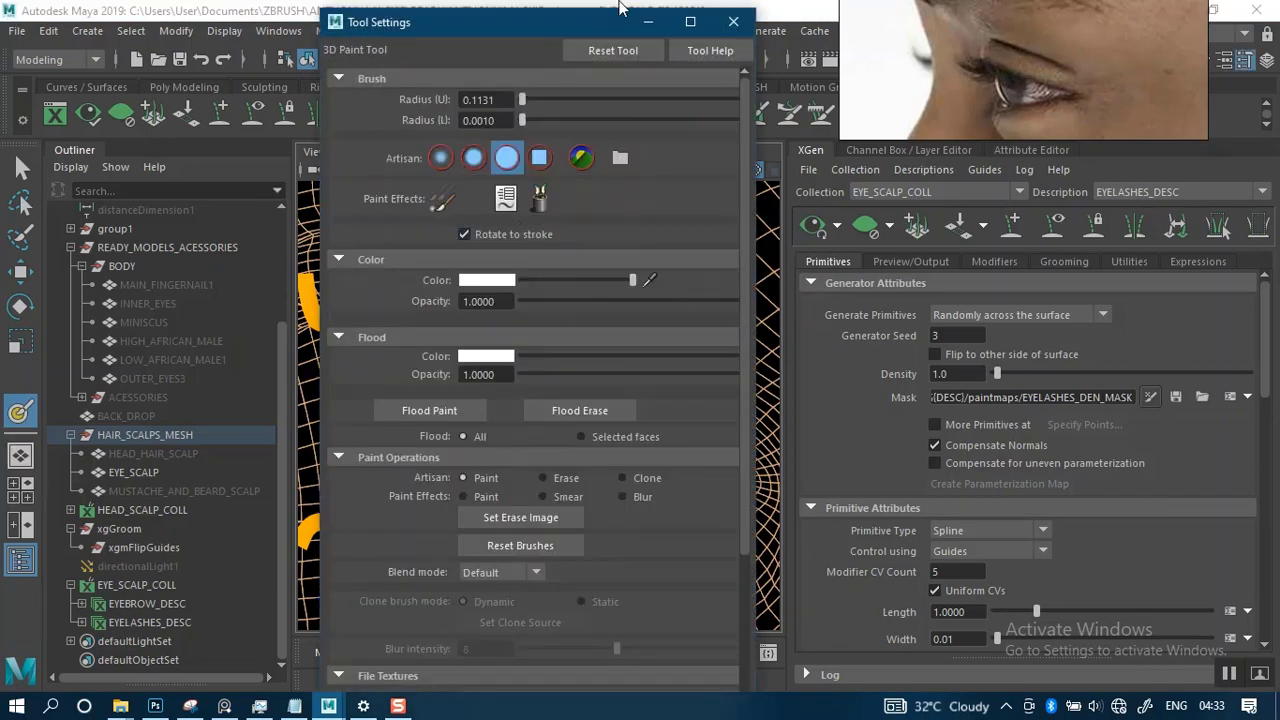
left_click(648, 21)
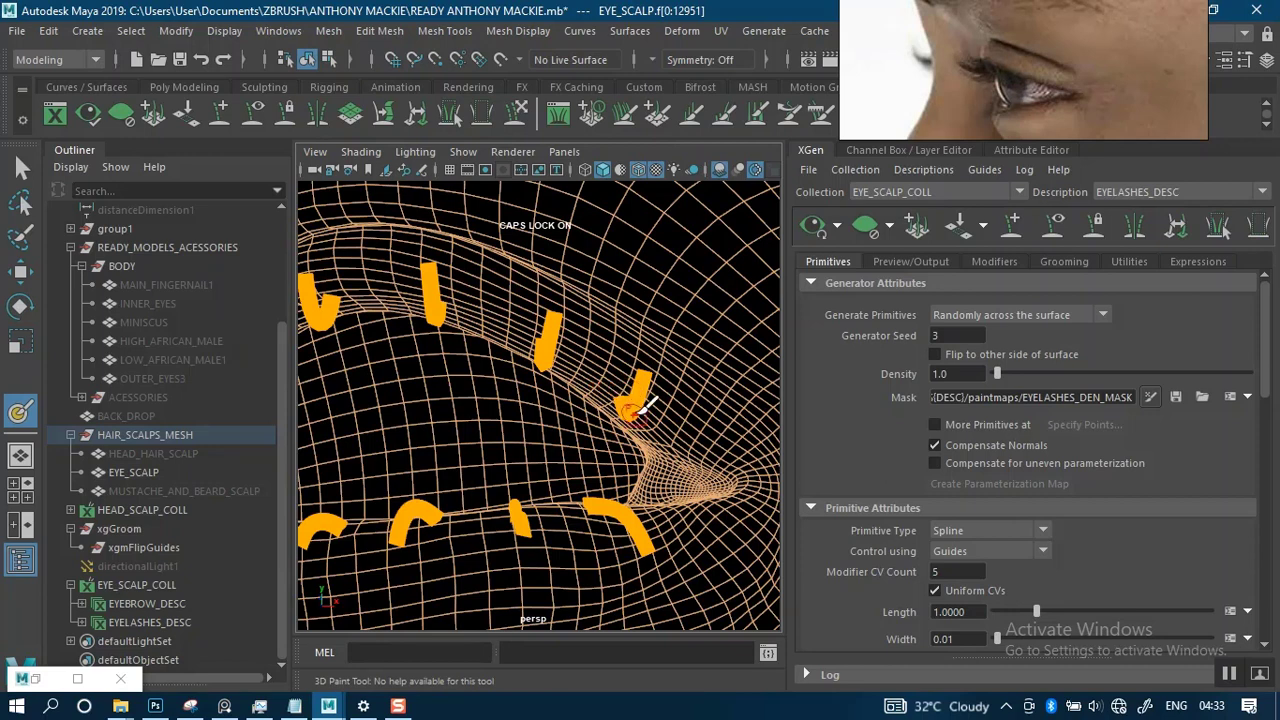
Try painting white strokes through the roots of the inner upper eyelid guides, and undo them.
left_click_drag(662, 428, 647, 409)
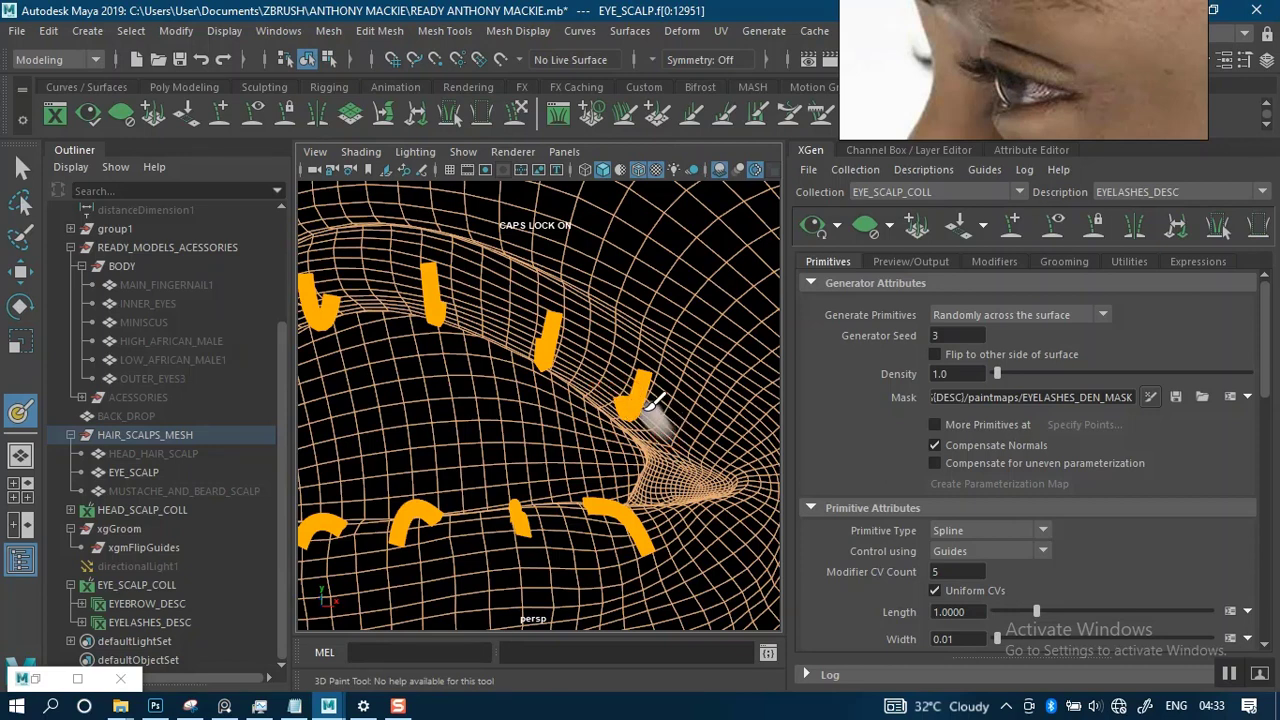
mouse_move(596, 369)
left_mouse_down()
mouse_move(512, 318)
mouse_move(460, 306)
mouse_move(685, 356)
left_mouse_up()
key("ctrl+z")
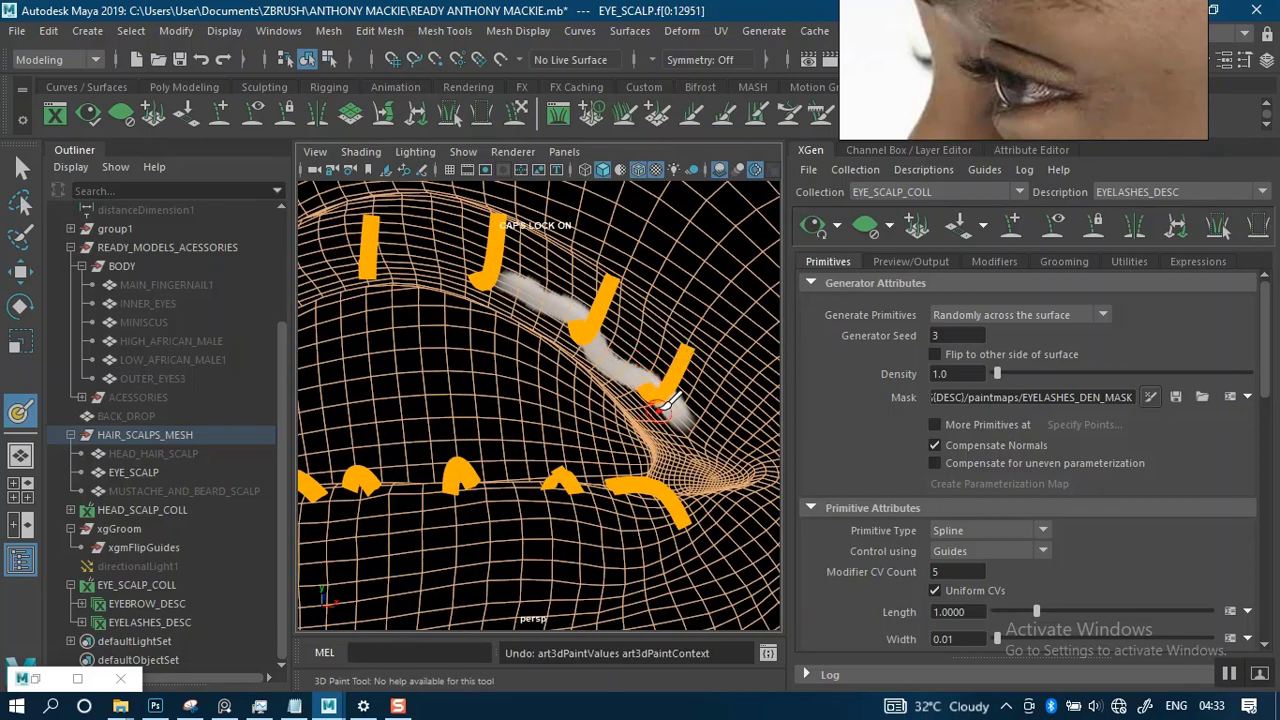
key("ctrl+z")
Paint white mask strokes along the upper eyelid edge through the roots of the three inner guides.
left_click_drag(666, 399, 646, 411, "alt")
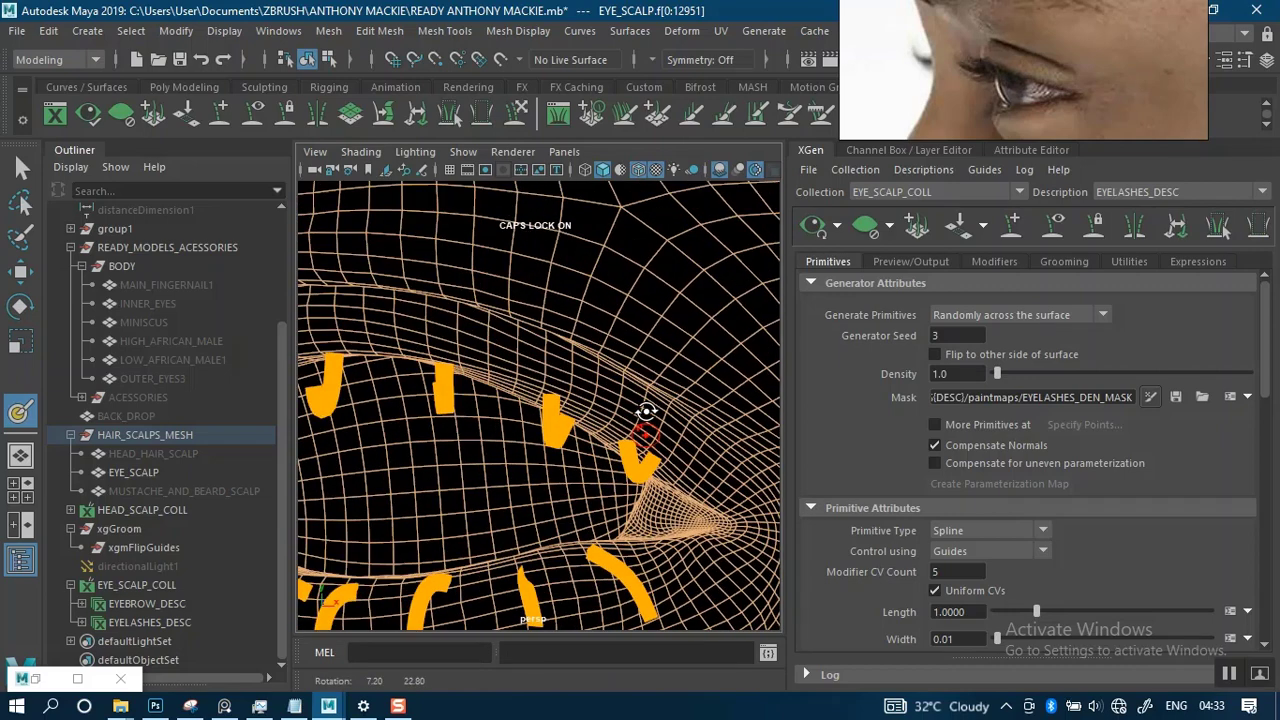
middle_click_drag(646, 411, 642, 370, "alt")
right_click_drag(642, 370, 657, 408, "alt")
mouse_move(657, 408)
left_mouse_down("alt")
mouse_move(628, 432)
mouse_move(433, 337)
left_mouse_up("alt")
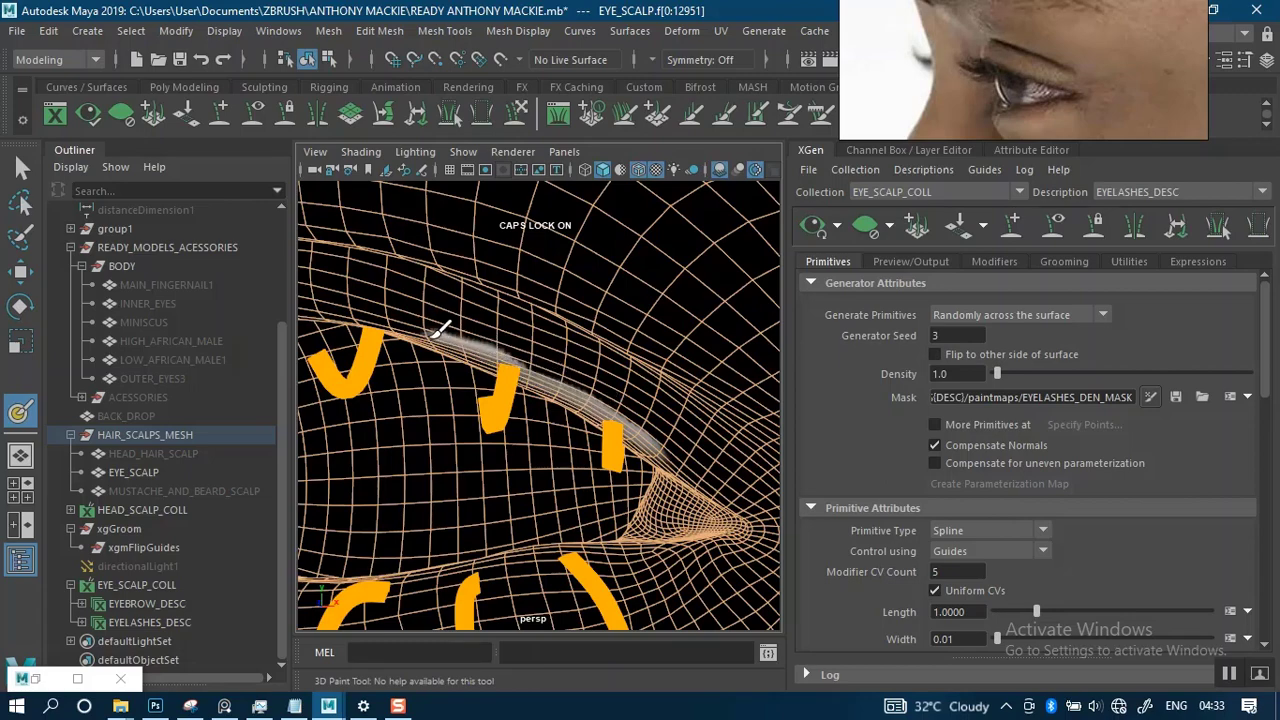
mouse_move(593, 310)
left_mouse_down("alt")
mouse_move(620, 334)
mouse_move(654, 333)
left_mouse_up("alt")
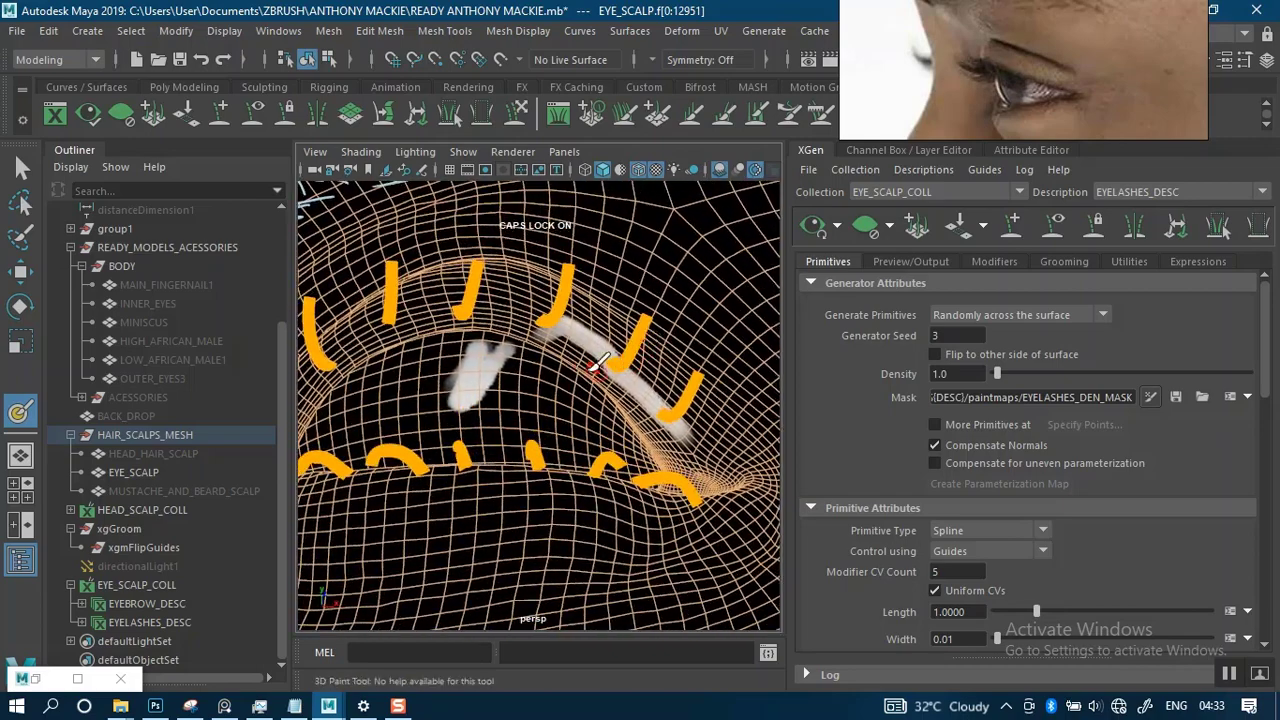
Continue the white mask band along the upper lash line through the remaining guides to the outer eye corner.
mouse_move(593, 369)
left_mouse_down("alt")
mouse_move(548, 352)
mouse_move(583, 343)
mouse_move(586, 363)
mouse_move(595, 352)
mouse_move(585, 357)
left_mouse_up("alt")
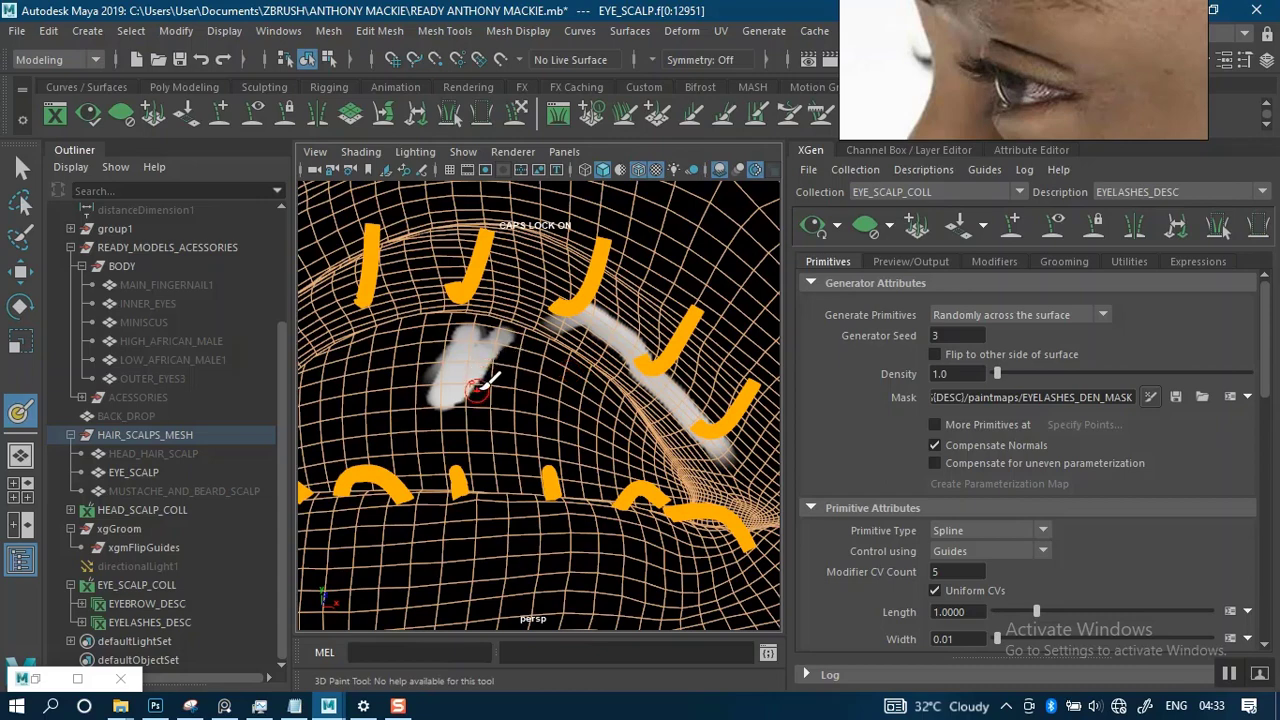
mouse_move(586, 343)
left_mouse_down("alt")
mouse_move(545, 306)
mouse_move(486, 295)
mouse_move(548, 297)
mouse_move(603, 272)
left_mouse_up("alt")
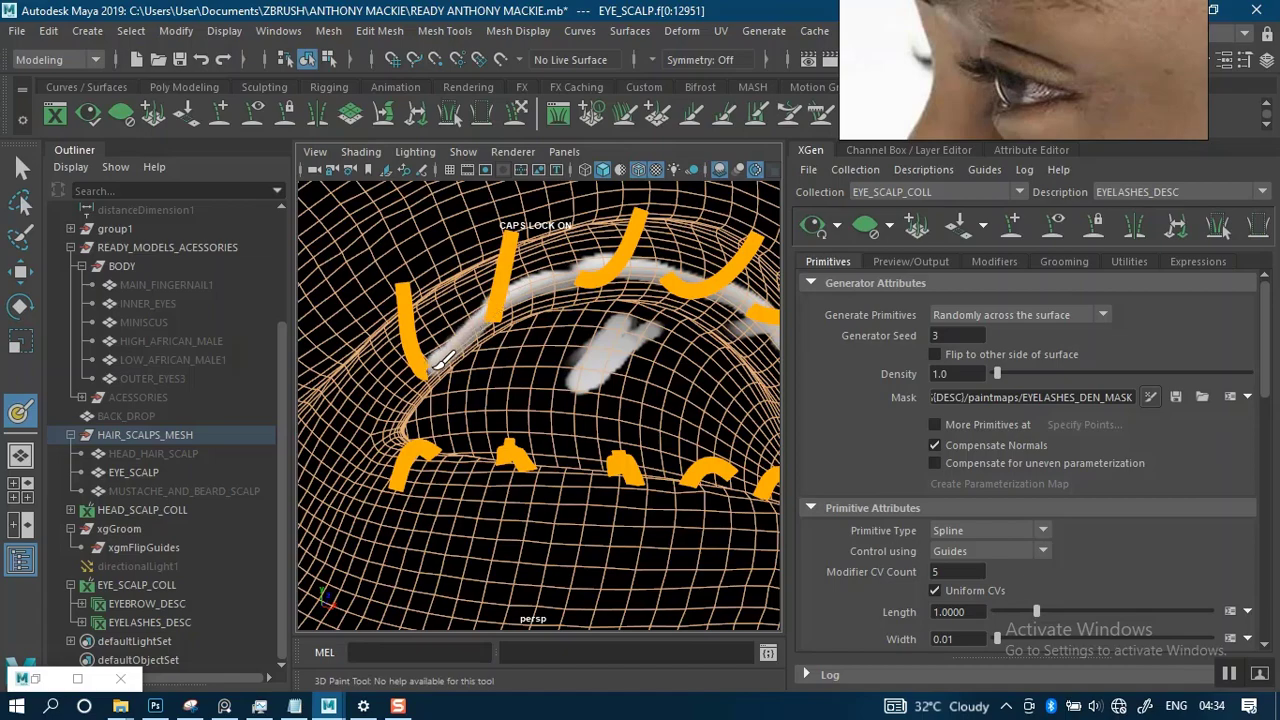
mouse_move(418, 380)
left_mouse_down("alt")
mouse_move(586, 350)
mouse_move(545, 372)
mouse_move(558, 337)
mouse_move(531, 273)
mouse_move(529, 314)
mouse_move(548, 318)
mouse_move(537, 336)
mouse_move(508, 308)
mouse_move(731, 304)
left_mouse_up("alt")
right_click_drag(686, 372, 575, 234, "alt")
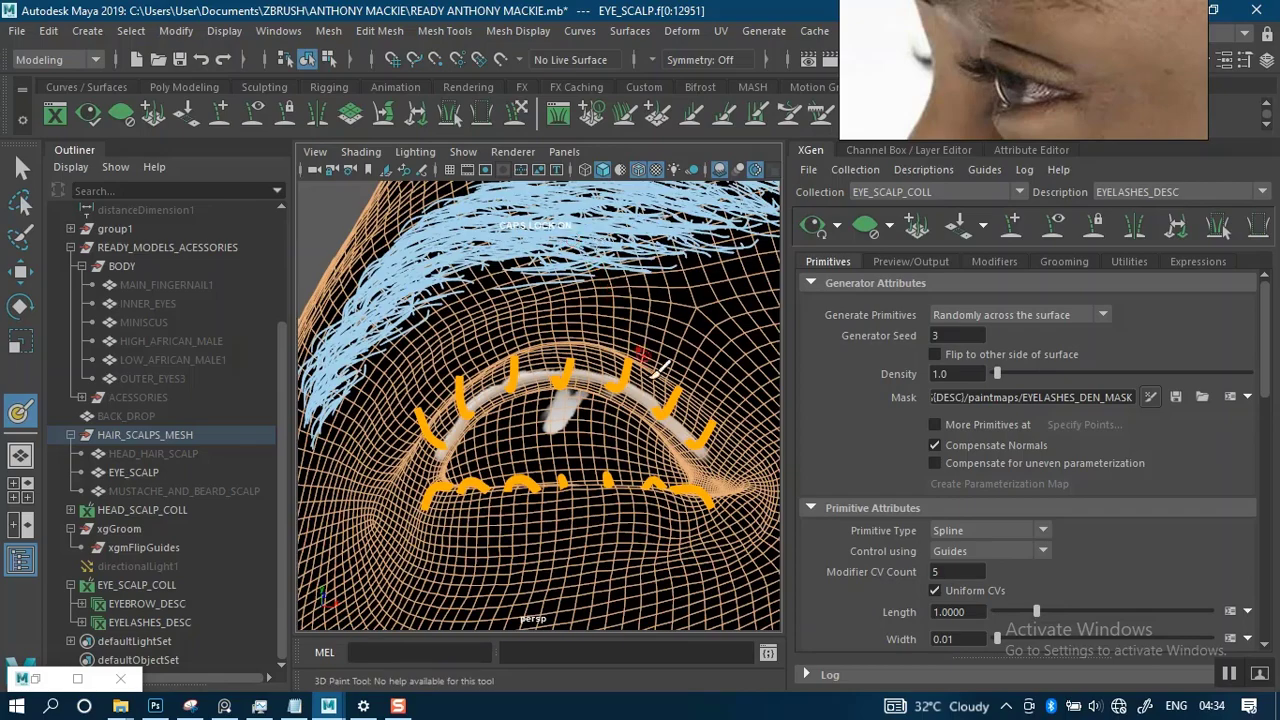
Set the 3D Paint Tool's brush color to black and minimize its settings window.
middle_click_drag(632, 398, 544, 274, "alt")
right_click_drag(630, 244, 628, 418, "alt")
mouse_move(628, 420)
left_mouse_down("alt")
mouse_move(594, 349)
mouse_move(621, 373)
mouse_move(640, 357)
mouse_move(600, 306)
mouse_move(589, 391)
mouse_move(534, 414)
mouse_move(563, 331)
left_mouse_up("alt")
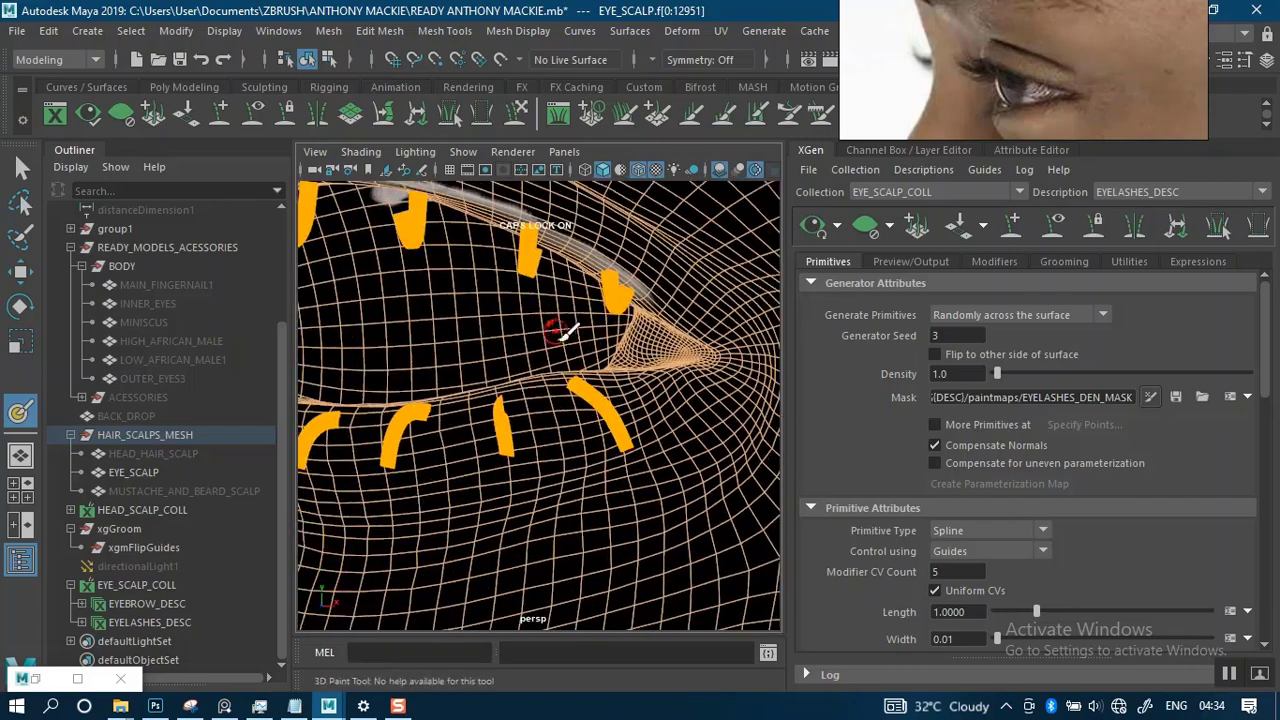
mouse_move(580, 380)
left_mouse_down("alt")
mouse_move(563, 391)
mouse_move(529, 337)
mouse_move(571, 371)
mouse_move(437, 363)
left_mouse_up("alt")
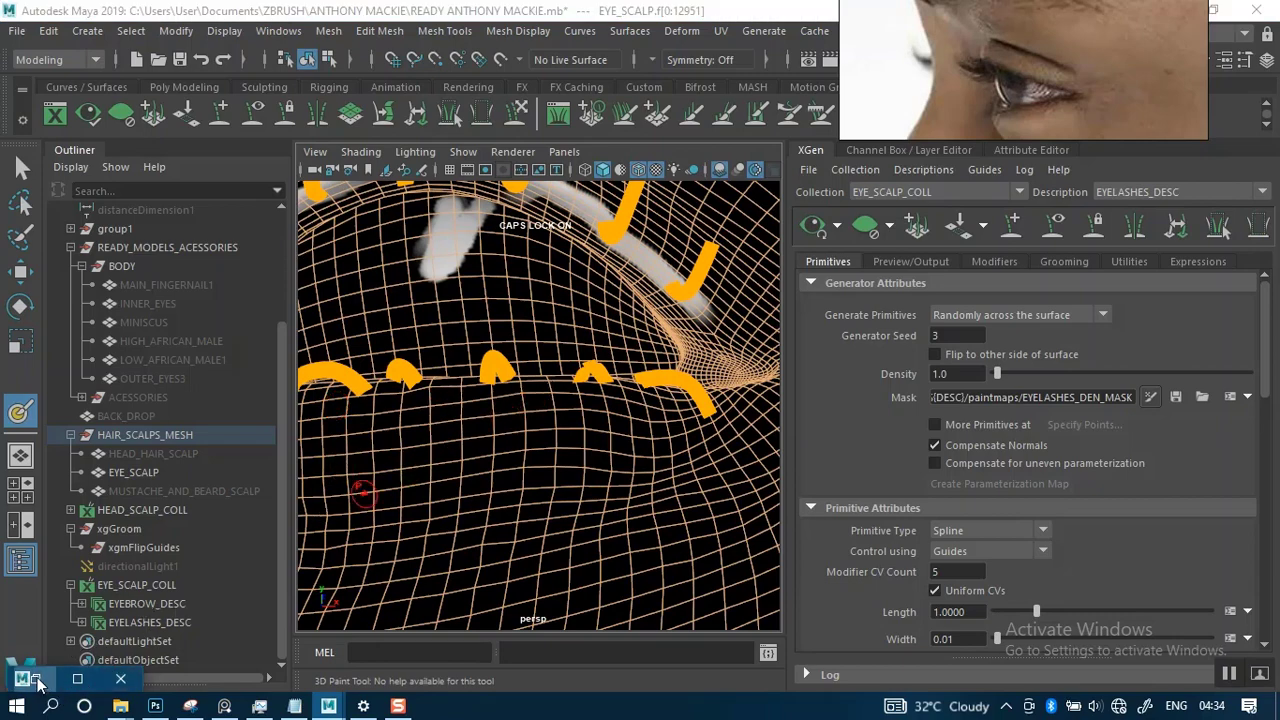
double_click(38, 683)
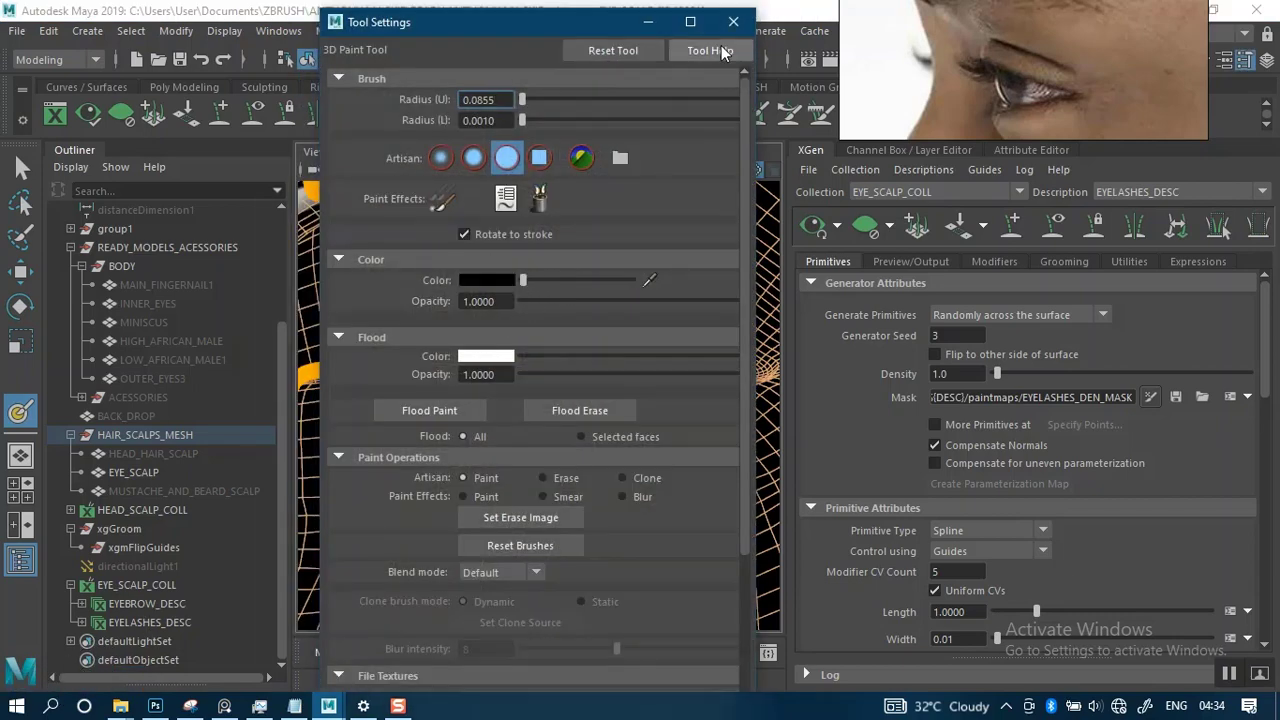
left_click(648, 21)
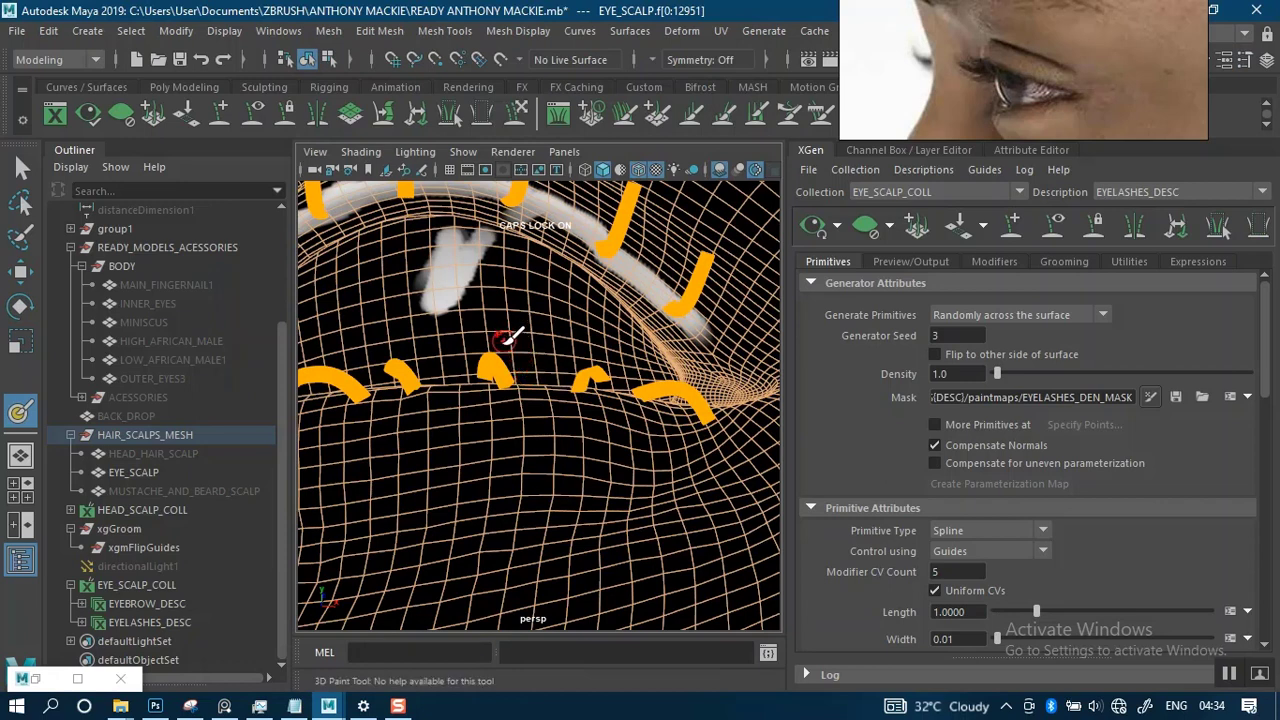
Resize the brush to a radius of about 0.16 and paint out the stray white patch below the upper lash line.
key("b")
mouse_move(477, 326)
left_mouse_down()
mouse_move(494, 326)
mouse_move(460, 285)
mouse_move(428, 318)
mouse_move(481, 274)
mouse_move(438, 266)
mouse_move(479, 250)
mouse_move(526, 406)
mouse_move(517, 391)
left_mouse_up()
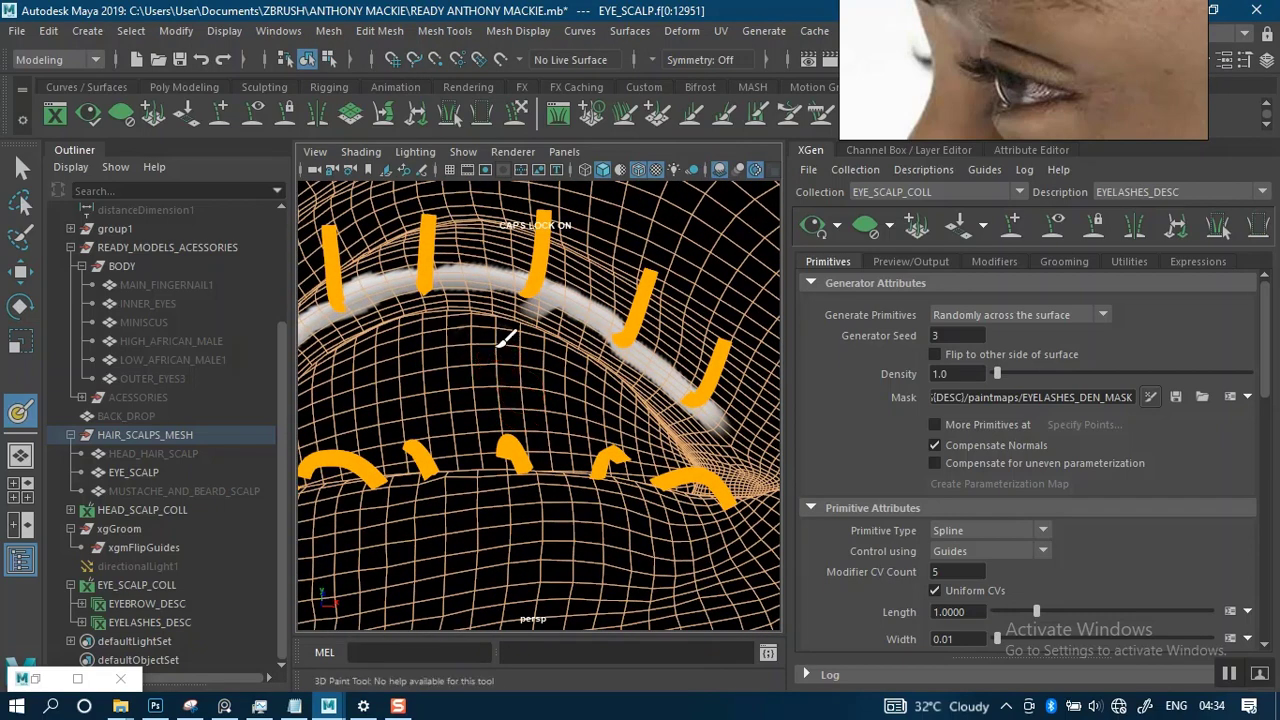
scroll(486, 355, "down", 3)
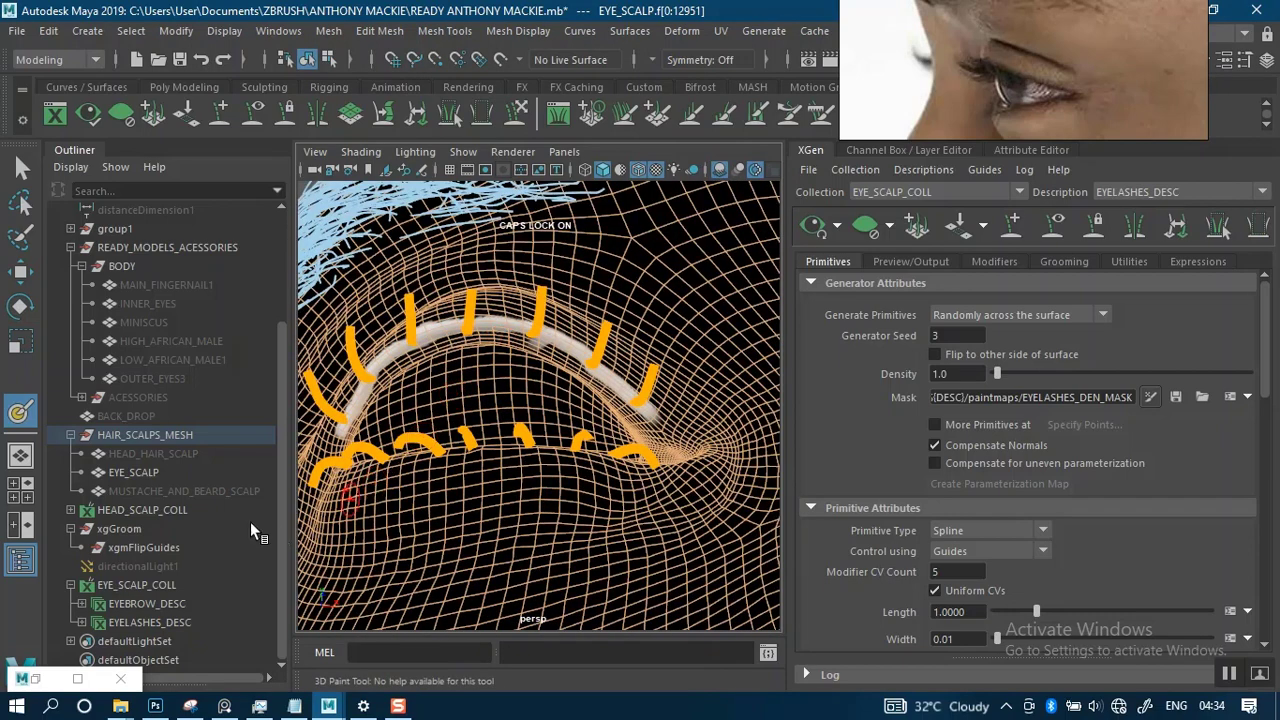
Collapse the Paint Operations and File Textures settings and turn off Reflection for the brush stroke.
left_click(33, 677)
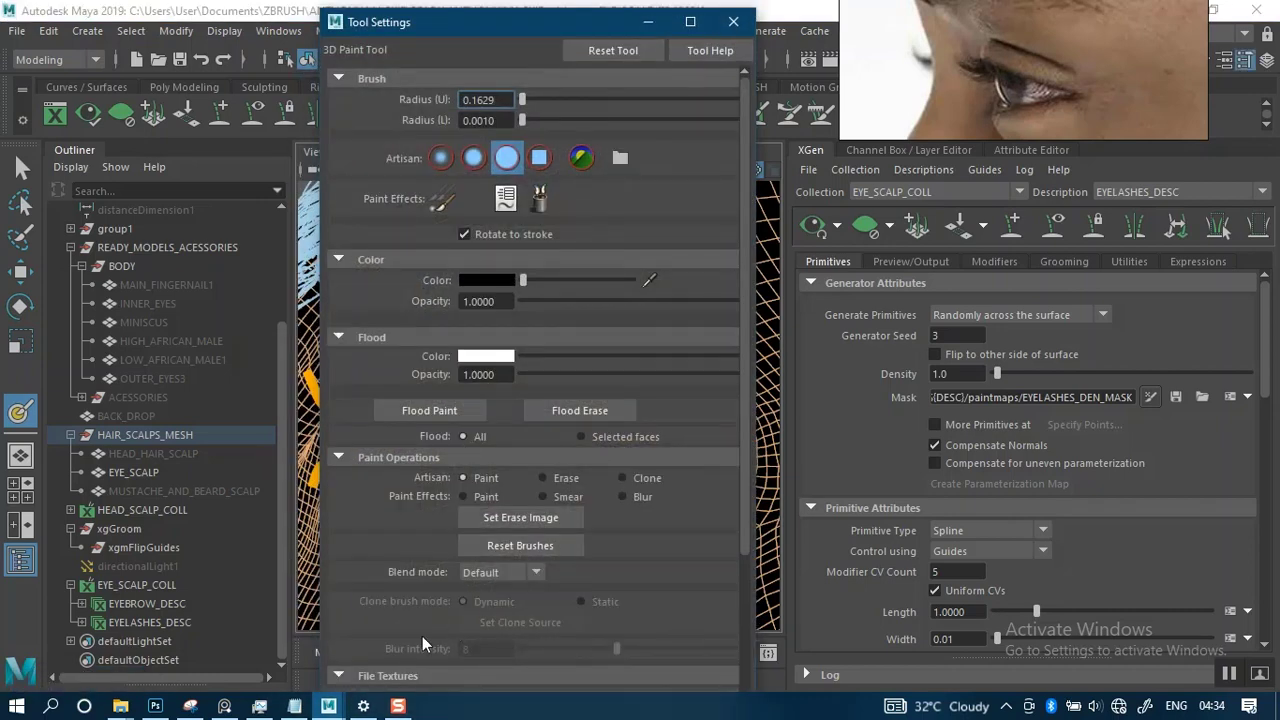
left_click_drag(741, 515, 722, 615)
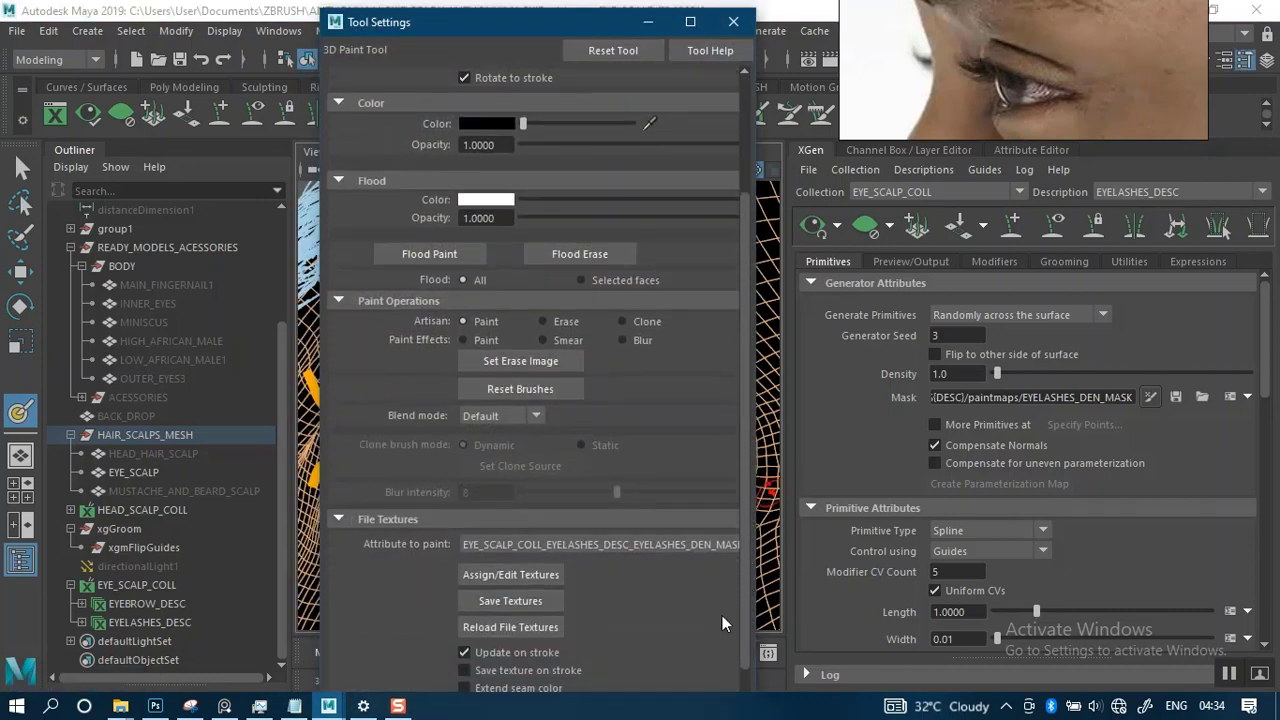
left_click(337, 299)
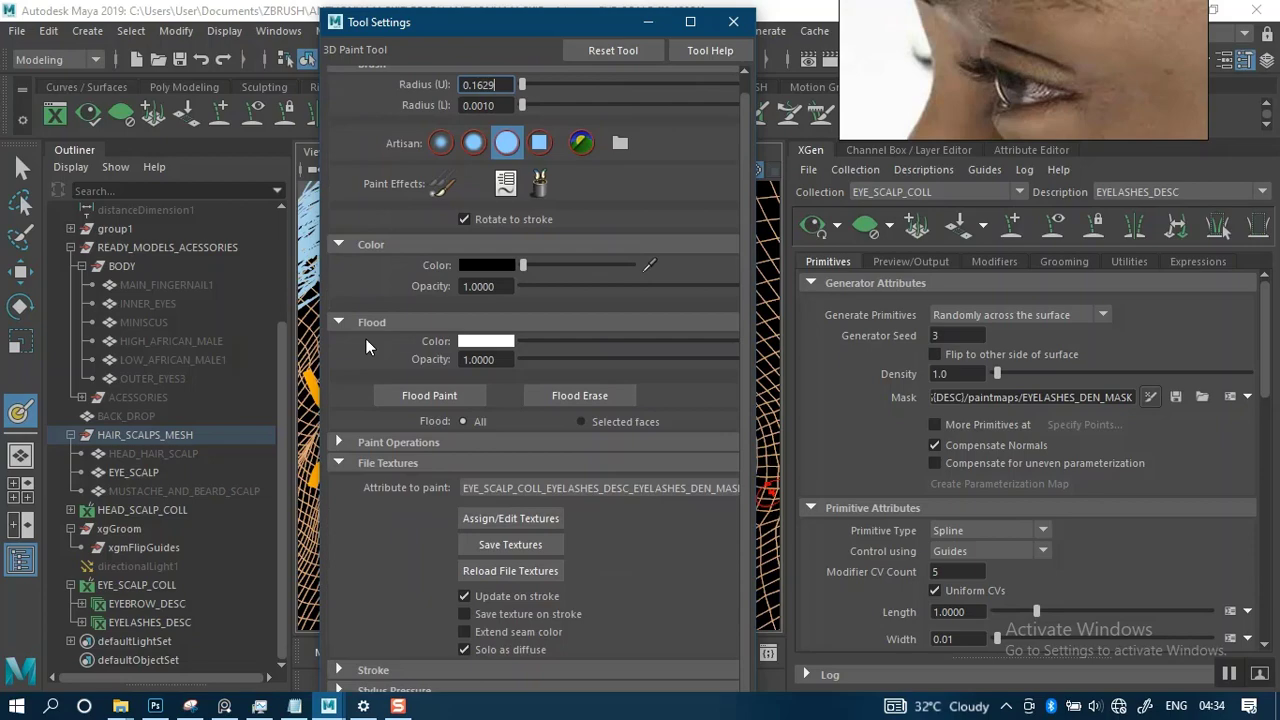
left_click(337, 463)
left_click(374, 498)
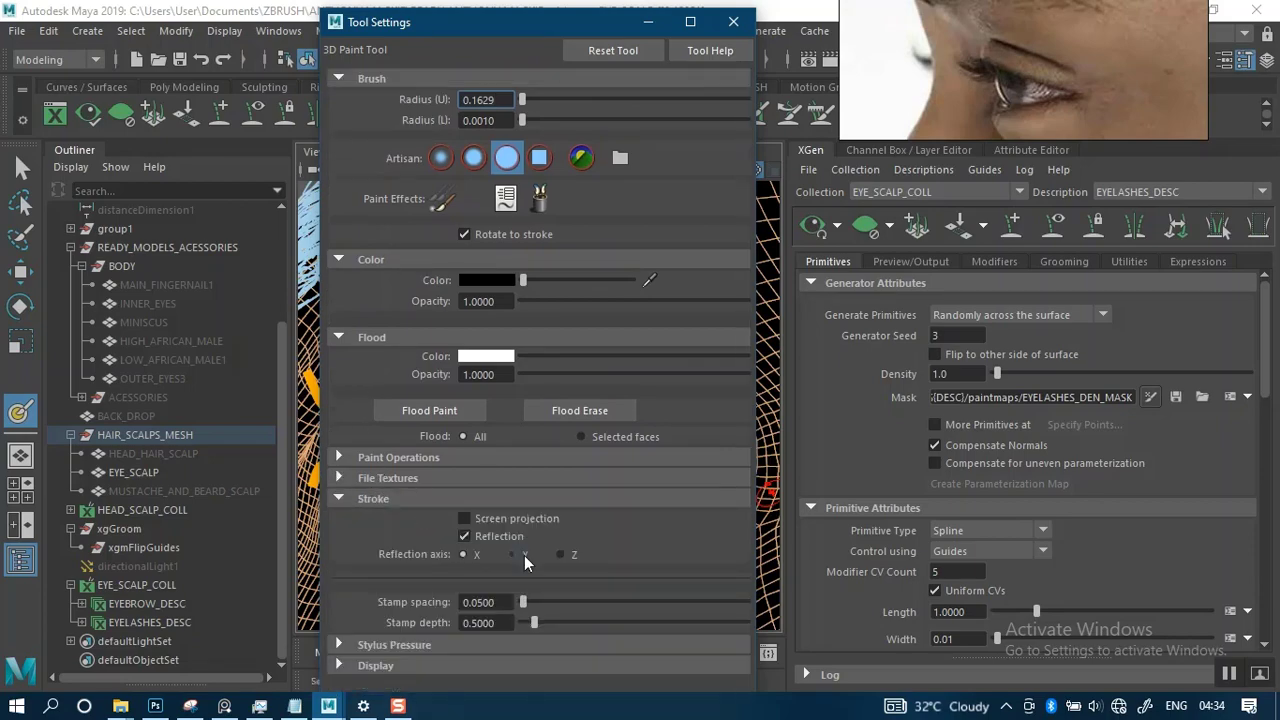
left_click(648, 21)
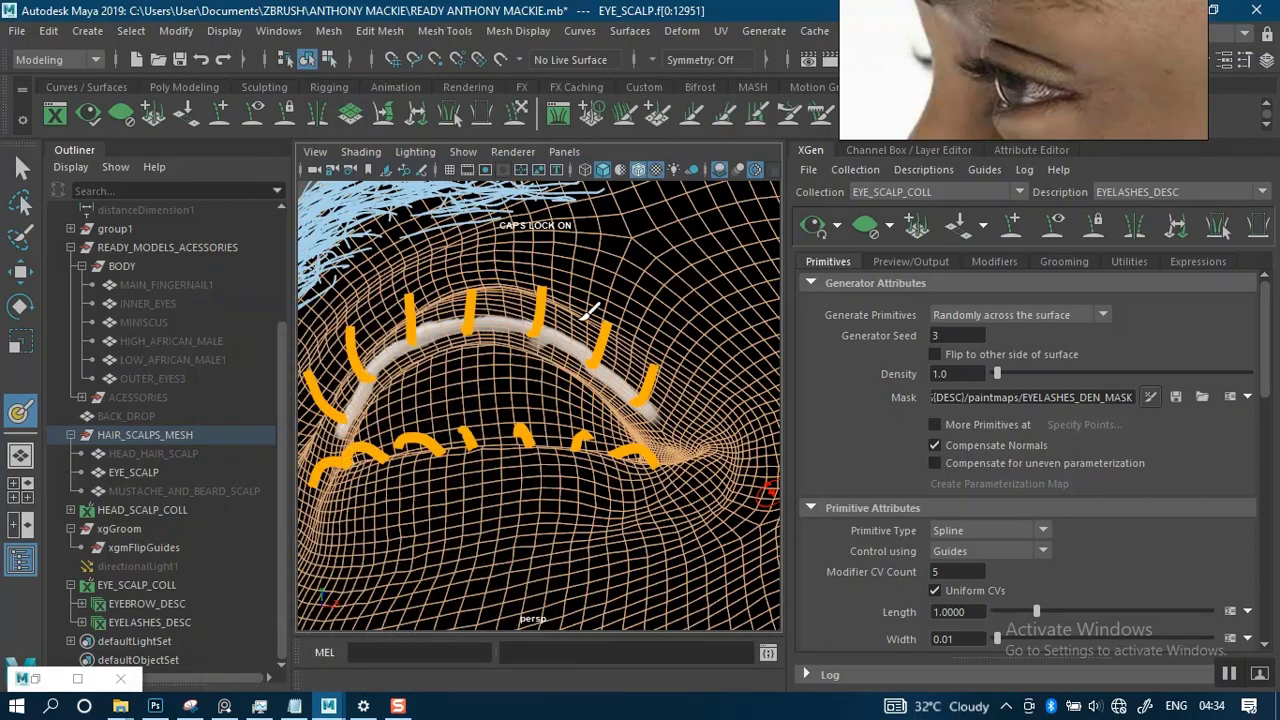
Examine the lash guides on both eyes and the mask coverage around the inner eye corner.
scroll(545, 375, "down", 2)
scroll(583, 473, "down", 5)
mouse_move(583, 465)
left_mouse_down("alt")
mouse_move(591, 381)
mouse_move(597, 431)
mouse_move(562, 424)
mouse_move(564, 400)
mouse_move(548, 404)
left_mouse_up("alt")
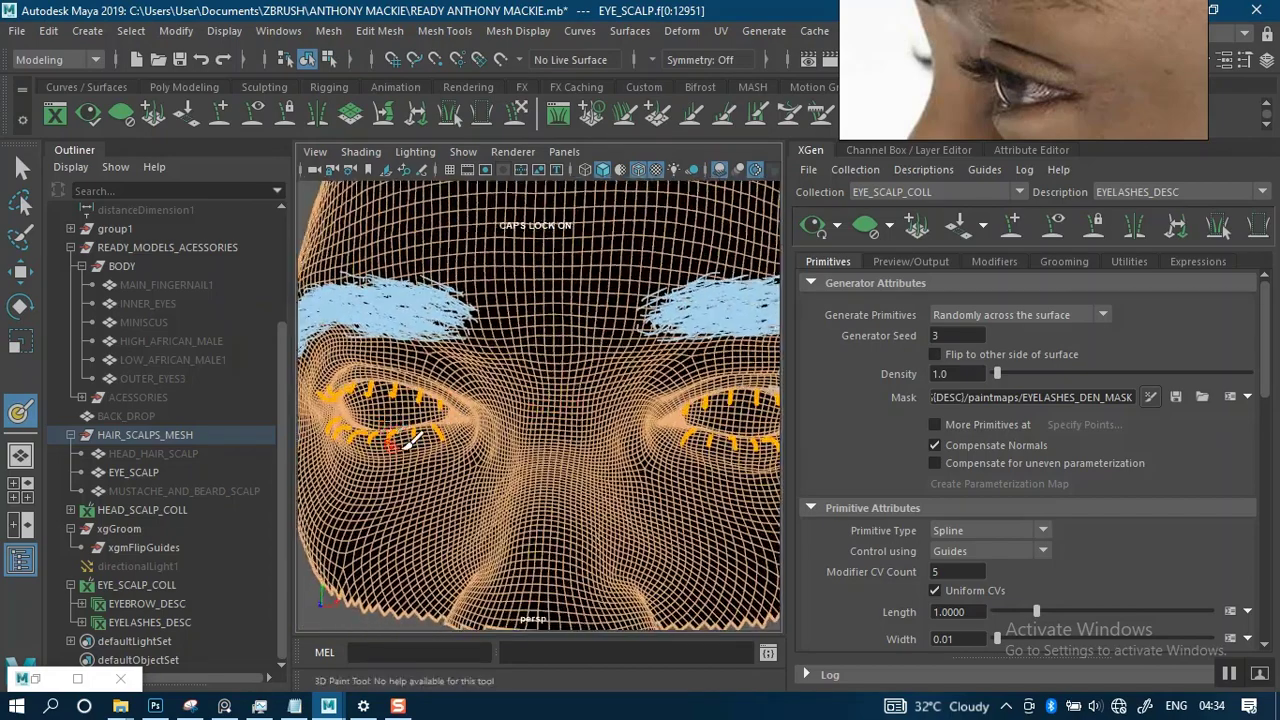
scroll(518, 436, "up", 8)
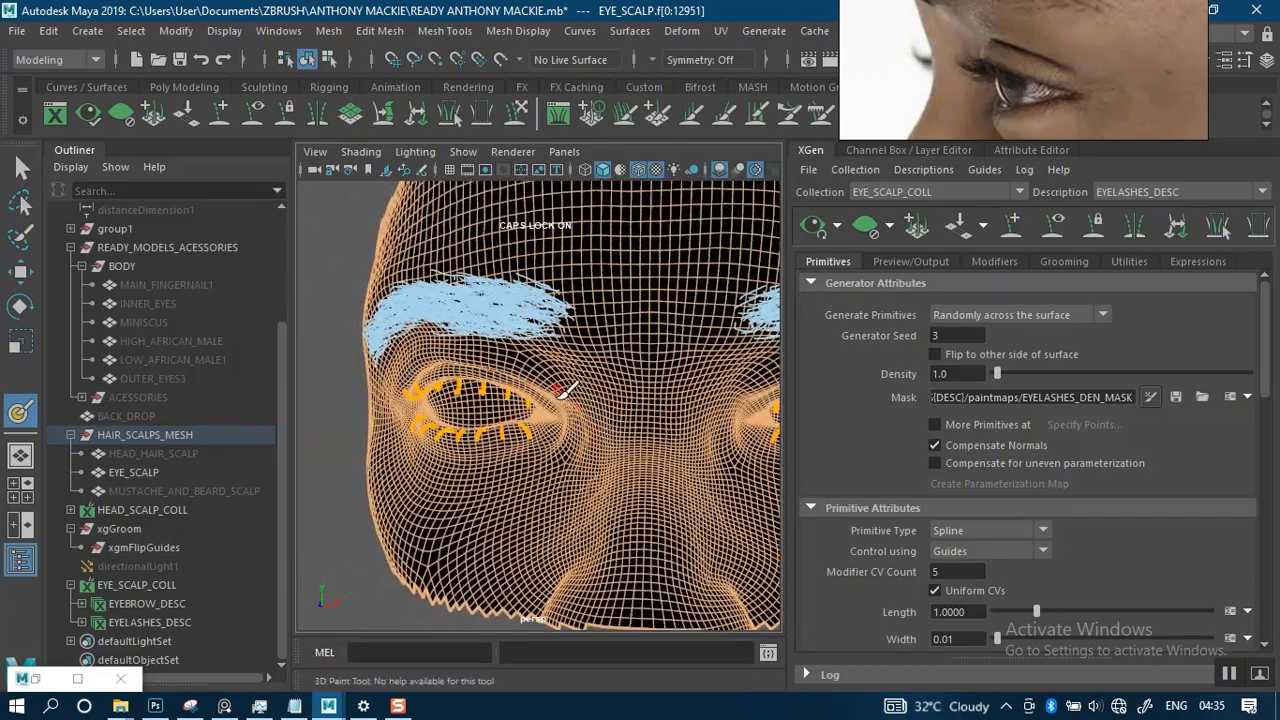
left_click_drag(572, 444, 585, 433, "alt")
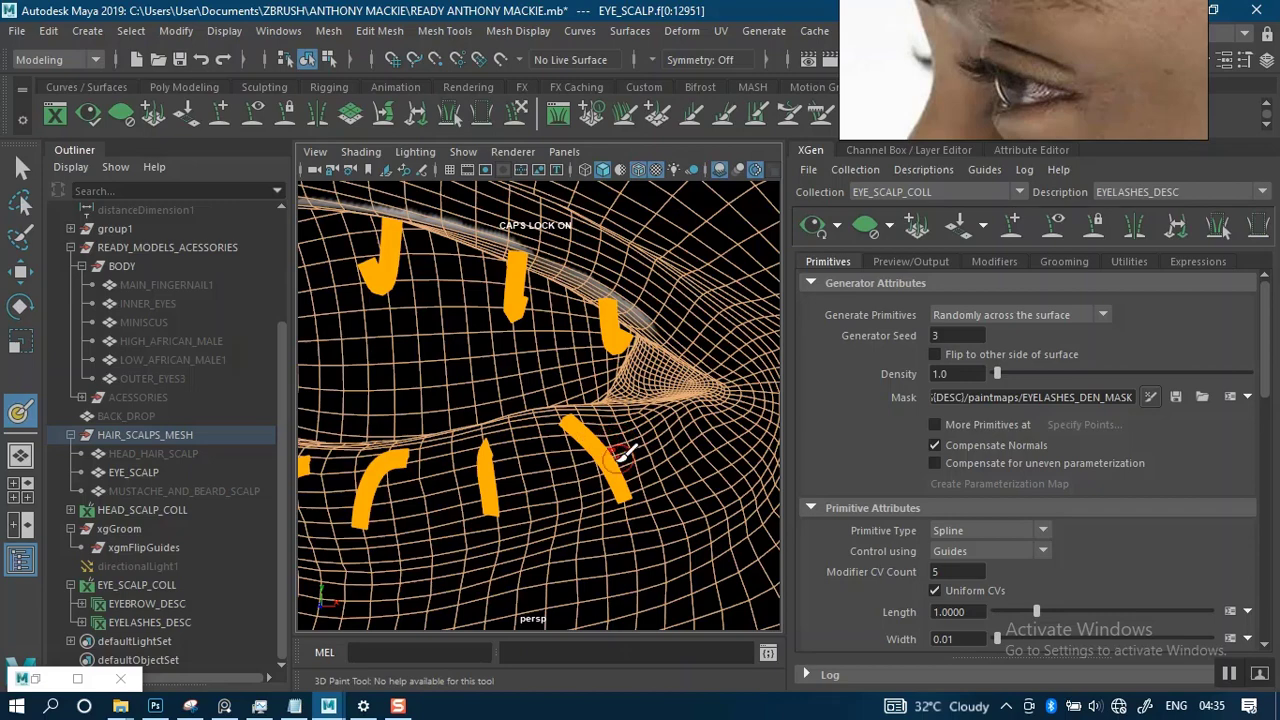
left_click_drag(616, 470, 612, 442, "alt")
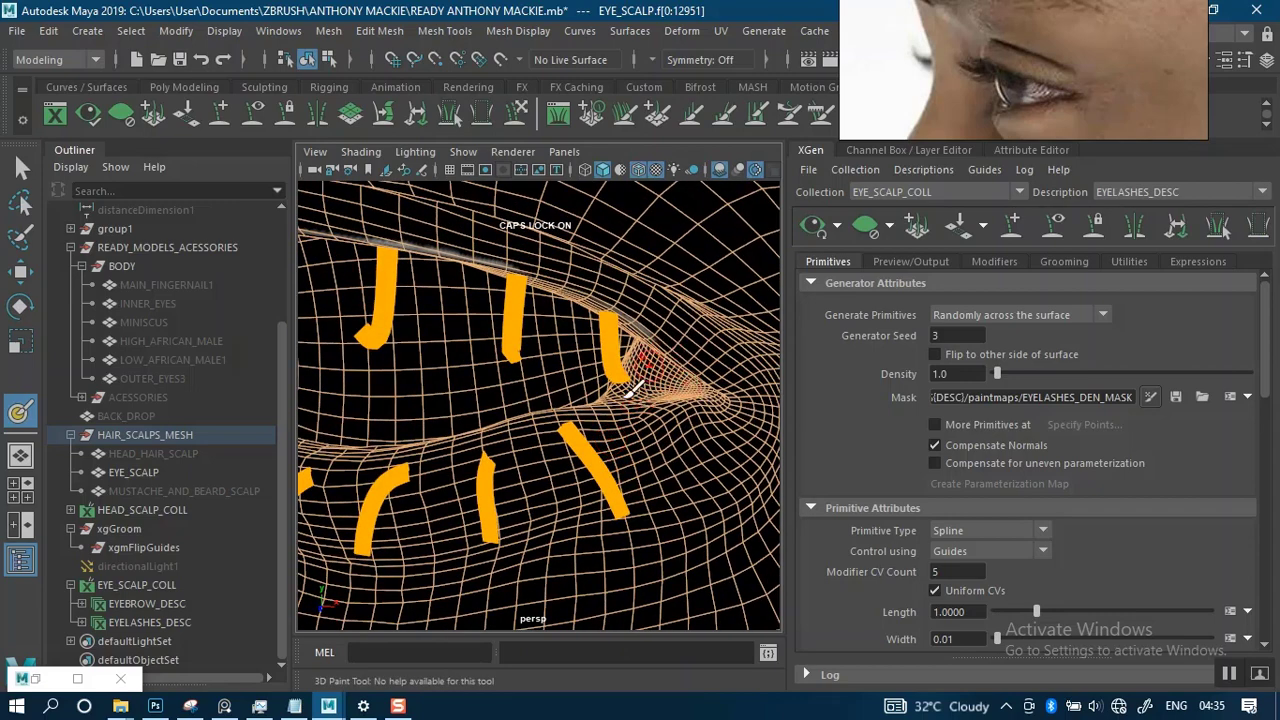
left_click_drag(657, 409, 677, 330, "alt")
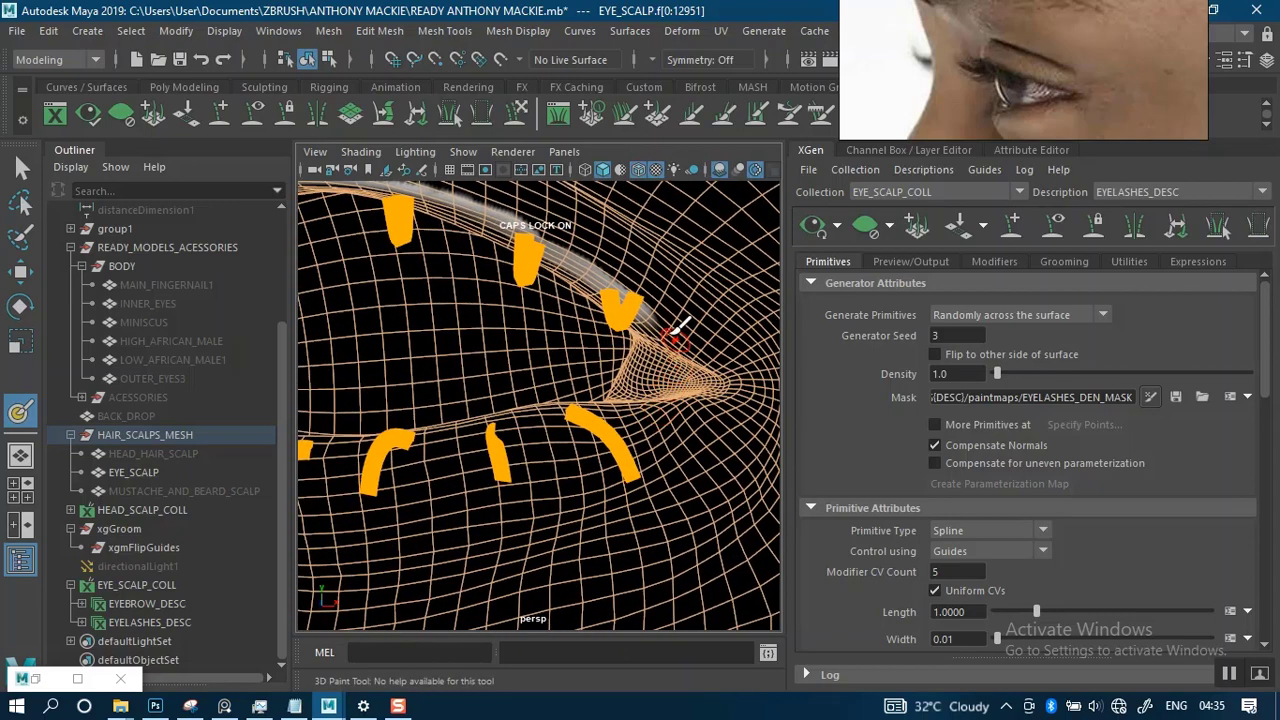
mouse_move(700, 392)
left_mouse_down("alt")
mouse_move(666, 371)
mouse_move(652, 378)
mouse_move(692, 389)
left_mouse_up("alt")
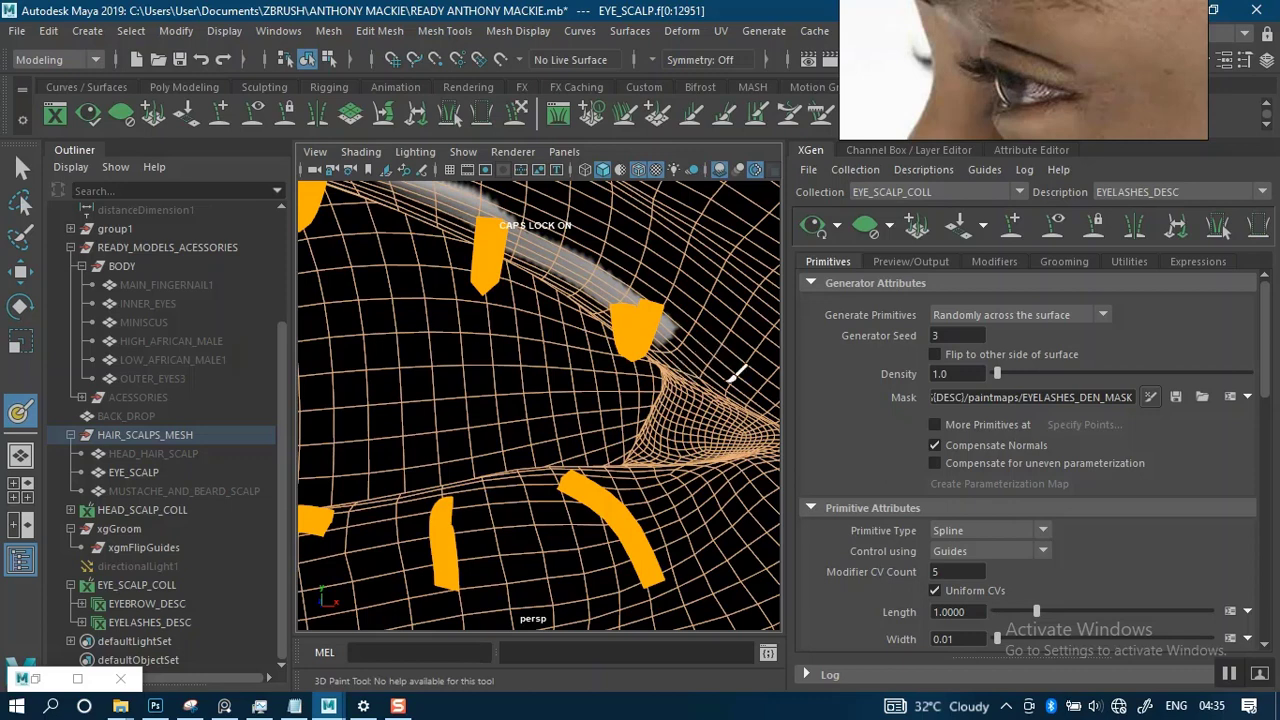
Switch the 3D Paint Tool's brush color back to white and minimize its settings window.
left_click(37, 680)
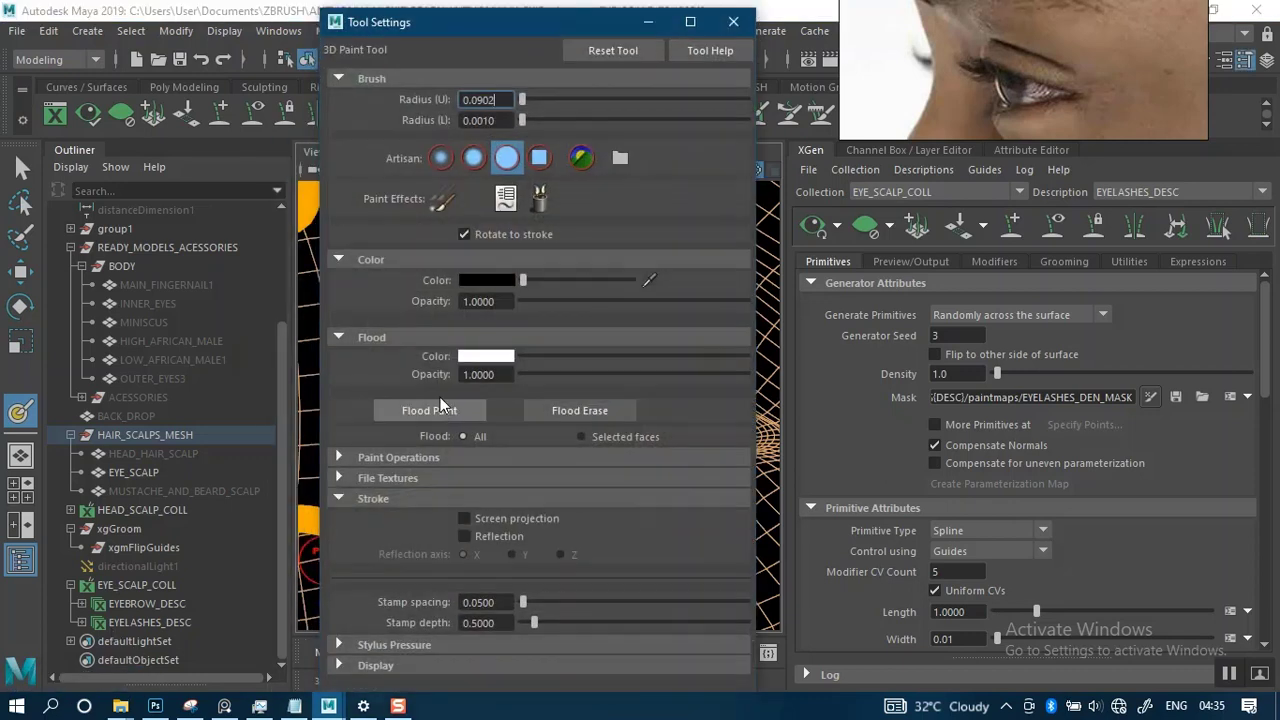
left_click_drag(521, 280, 632, 280)
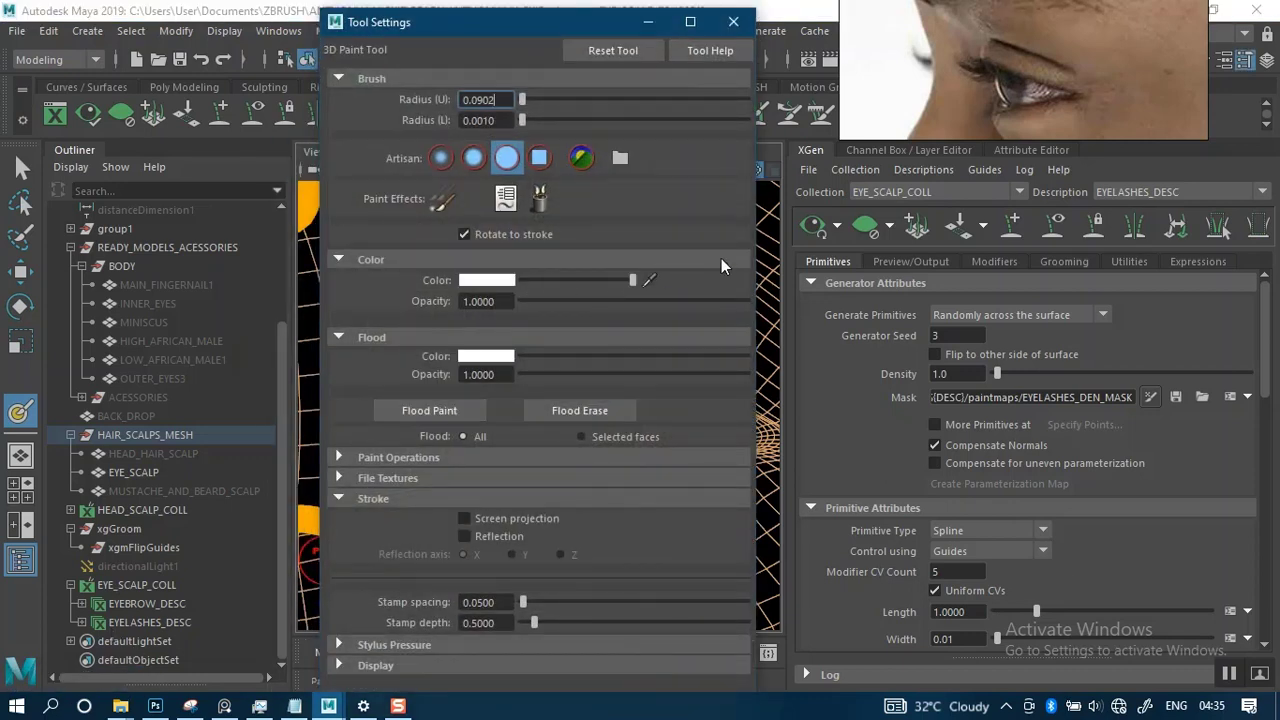
left_click(648, 22)
Paint a white mask band along the lower lash line through the guide roots, from the inner to the outer eye corner.
left_click_drag(640, 386, 576, 441, "alt")
middle_click_drag(576, 441, 586, 429, "alt")
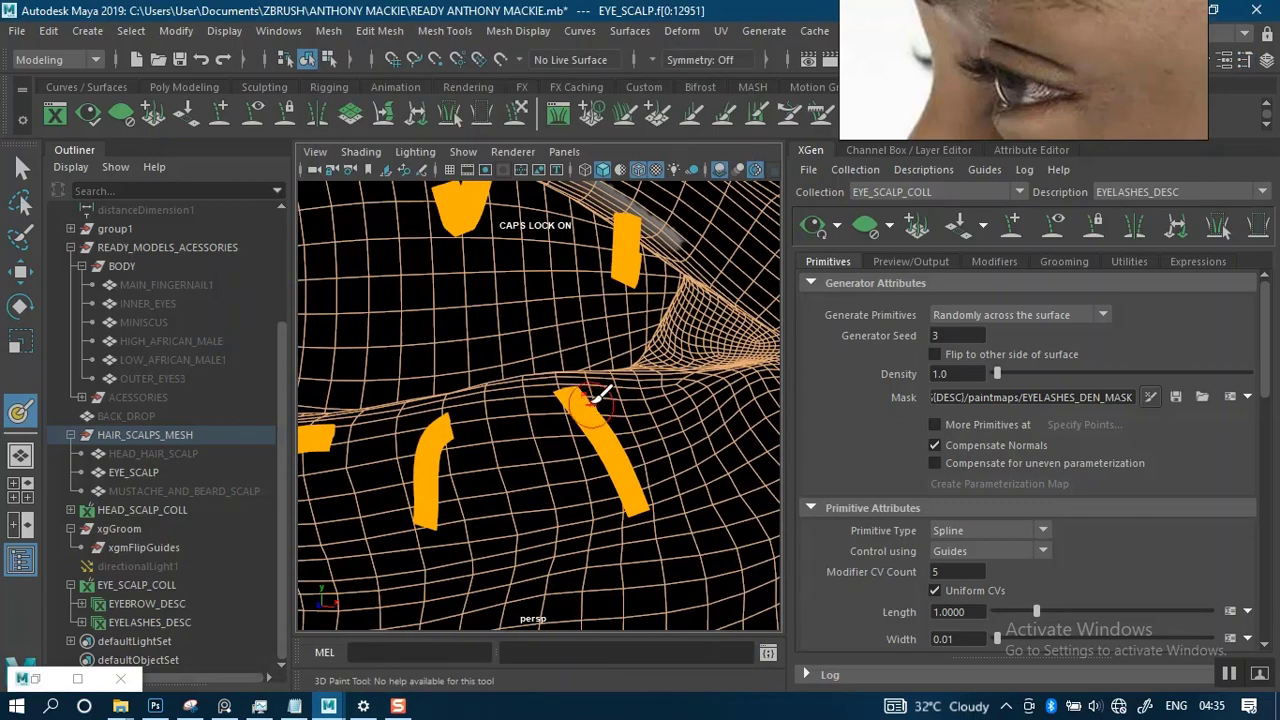
mouse_move(594, 380)
left_mouse_down("alt")
mouse_move(589, 363)
mouse_move(598, 400)
mouse_move(340, 446)
left_mouse_up("alt")
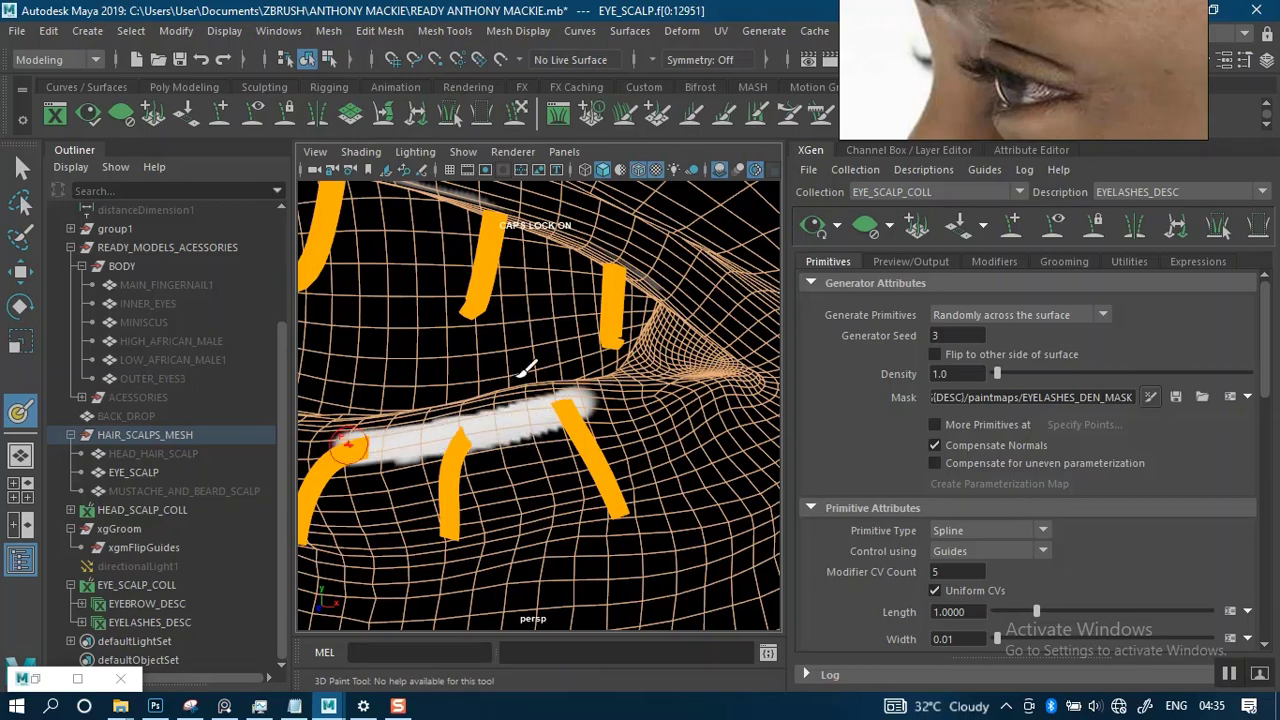
mouse_move(525, 368)
left_mouse_down("alt")
mouse_move(635, 404)
mouse_move(405, 390)
left_mouse_up("alt")
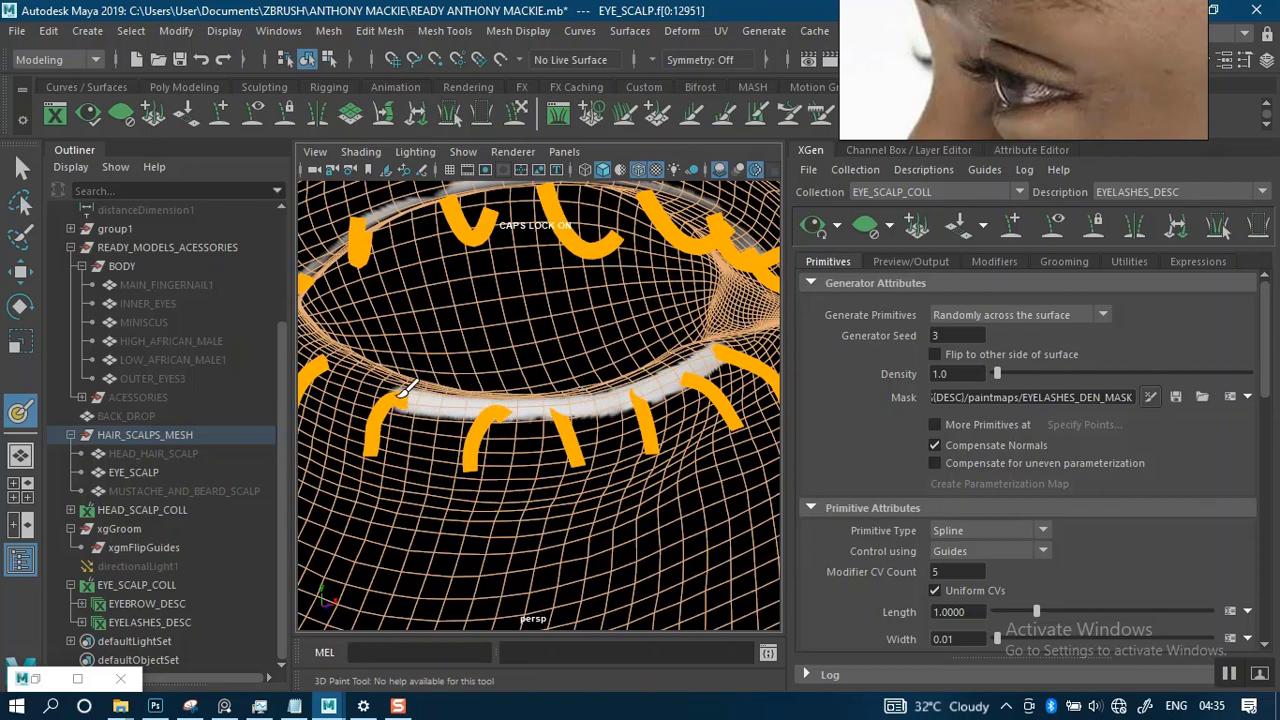
mouse_move(489, 377)
left_mouse_down("alt")
mouse_move(540, 395)
mouse_move(555, 430)
mouse_move(522, 436)
mouse_move(432, 411)
left_mouse_up("alt")
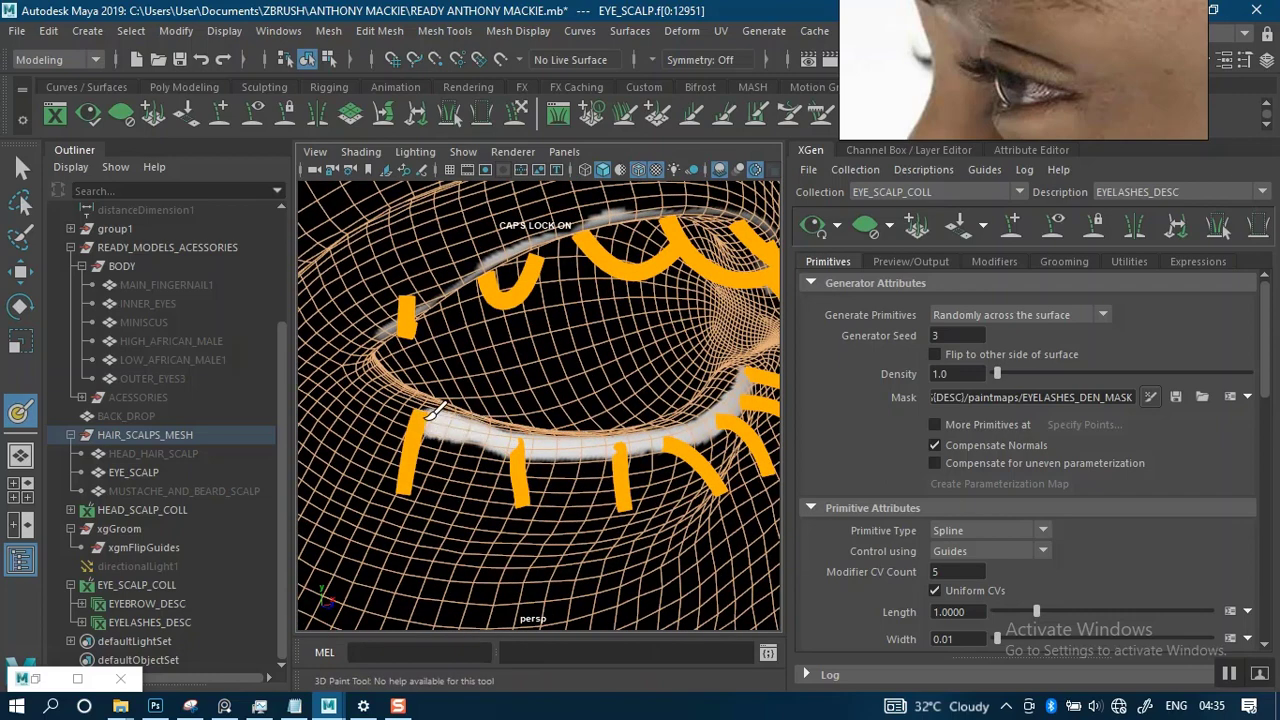
left_click_drag(592, 437, 510, 445, "alt")
Change the brush color to black for trimming the lower eyelid band and minimize the tool settings.
scroll(508, 453, "up", 2)
double_click(45, 665)
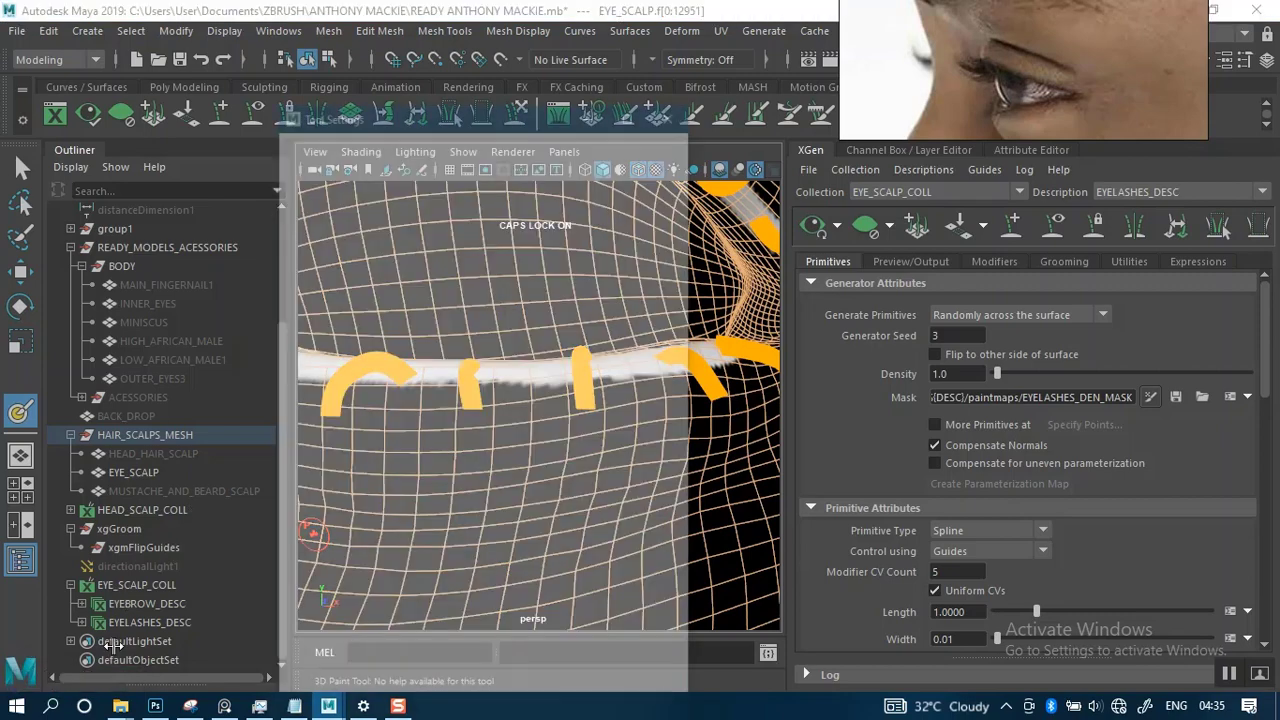
left_click_drag(574, 285, 457, 281)
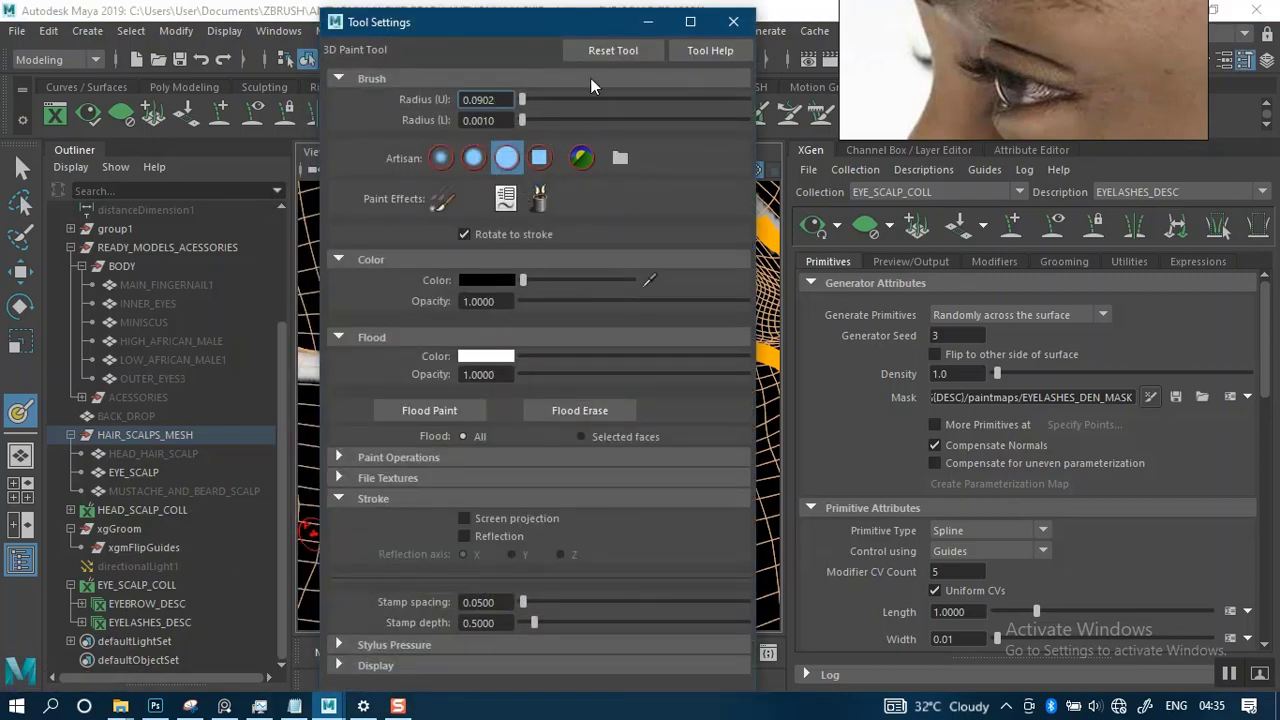
left_click(648, 21)
Trim the lower edge of the lower eyelid's white mask band with black strokes, out to the outer corner.
middle_click_drag(521, 341, 465, 322, "alt")
scroll(606, 380, "up", 4)
left_click_drag(611, 378, 592, 364, "alt")
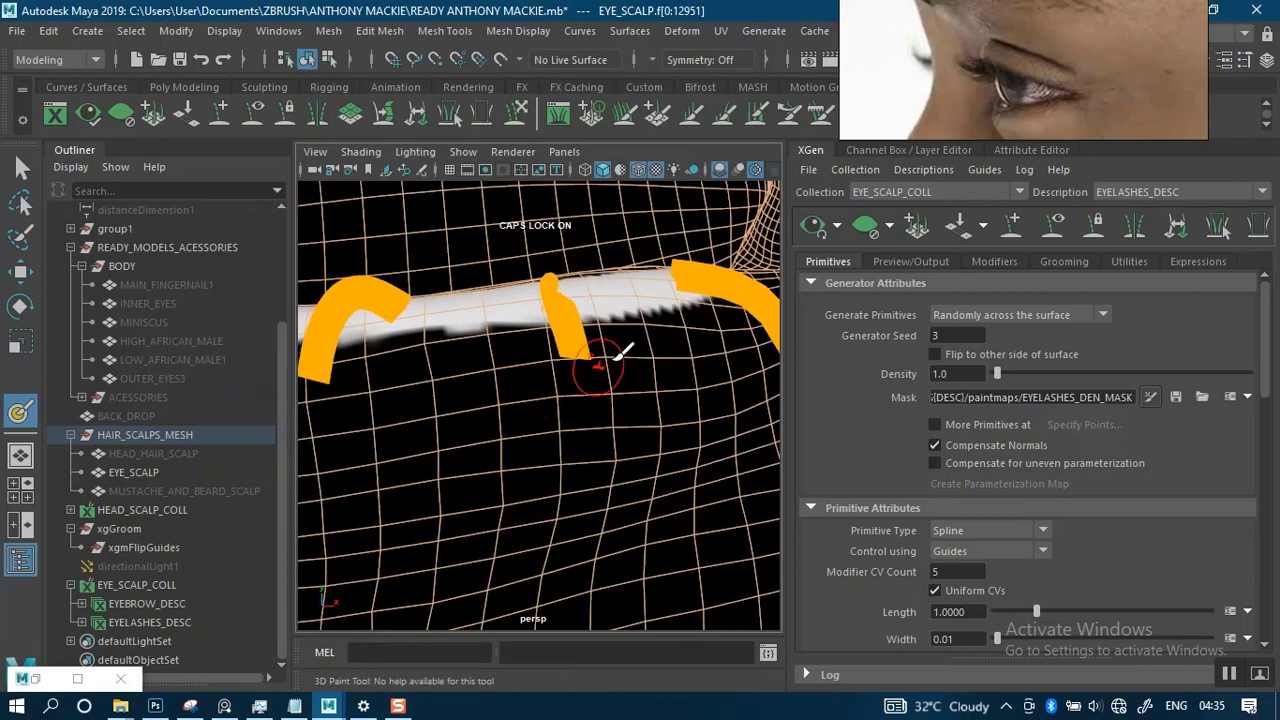
left_click_drag(704, 305, 350, 363)
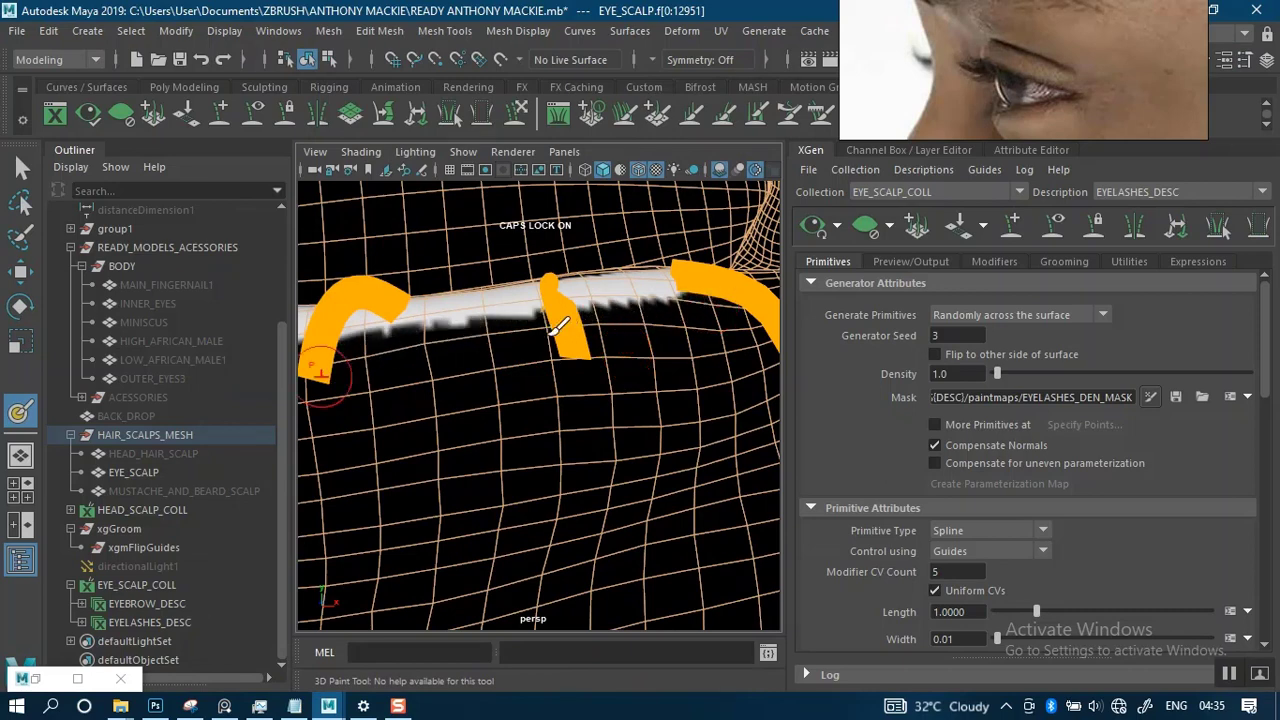
mouse_move(490, 342)
left_mouse_down("alt")
mouse_move(541, 367)
mouse_move(521, 359)
left_mouse_up("alt")
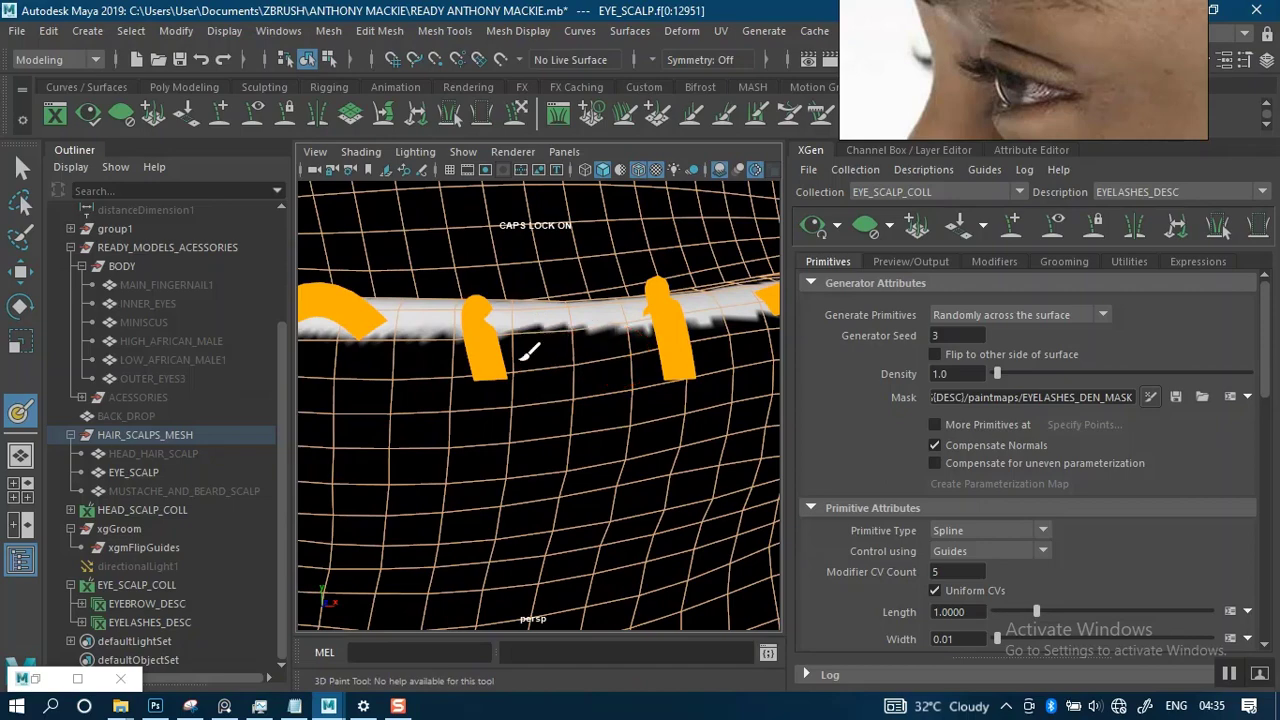
mouse_move(334, 363)
left_mouse_down("alt")
mouse_move(523, 349)
mouse_move(606, 363)
mouse_move(560, 392)
mouse_move(487, 393)
mouse_move(608, 400)
mouse_move(586, 428)
left_mouse_up("alt")
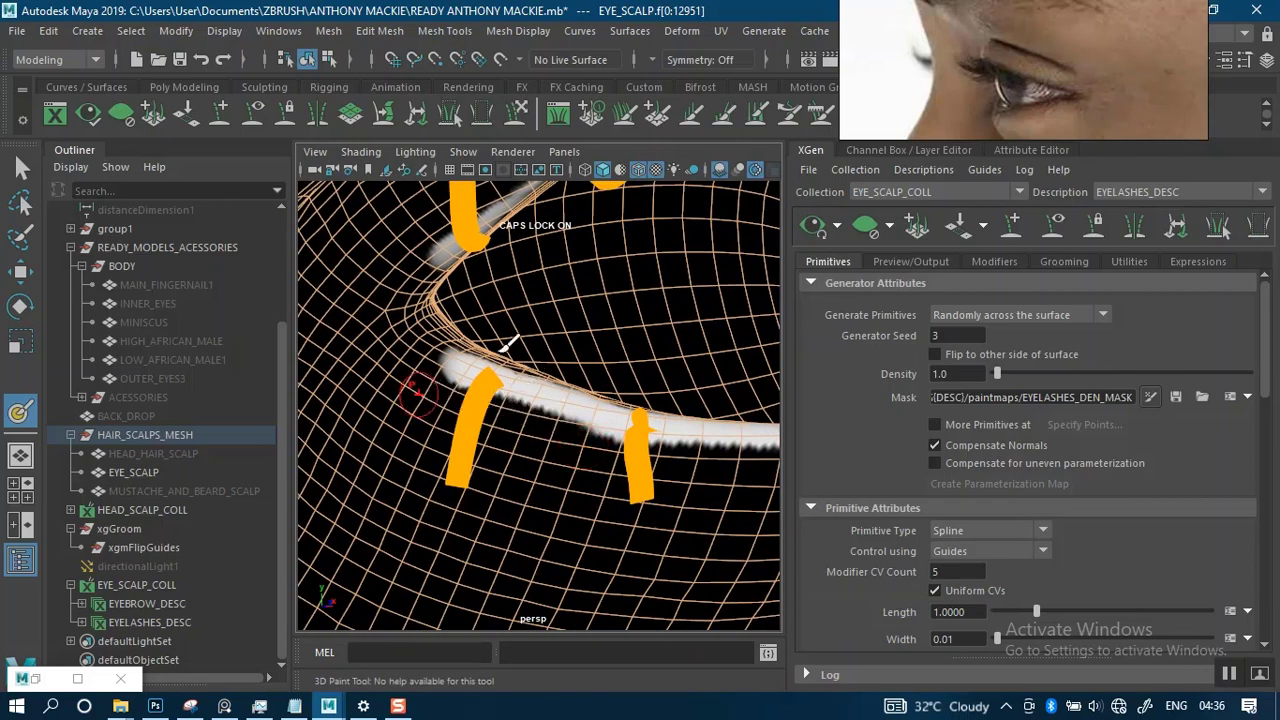
Thin the upper eyelid's white mask band by painting black along its upper edge from the outer to the inner corner.
mouse_move(418, 392)
left_mouse_down("alt")
mouse_move(443, 400)
mouse_move(427, 328)
mouse_move(465, 358)
left_mouse_up("alt")
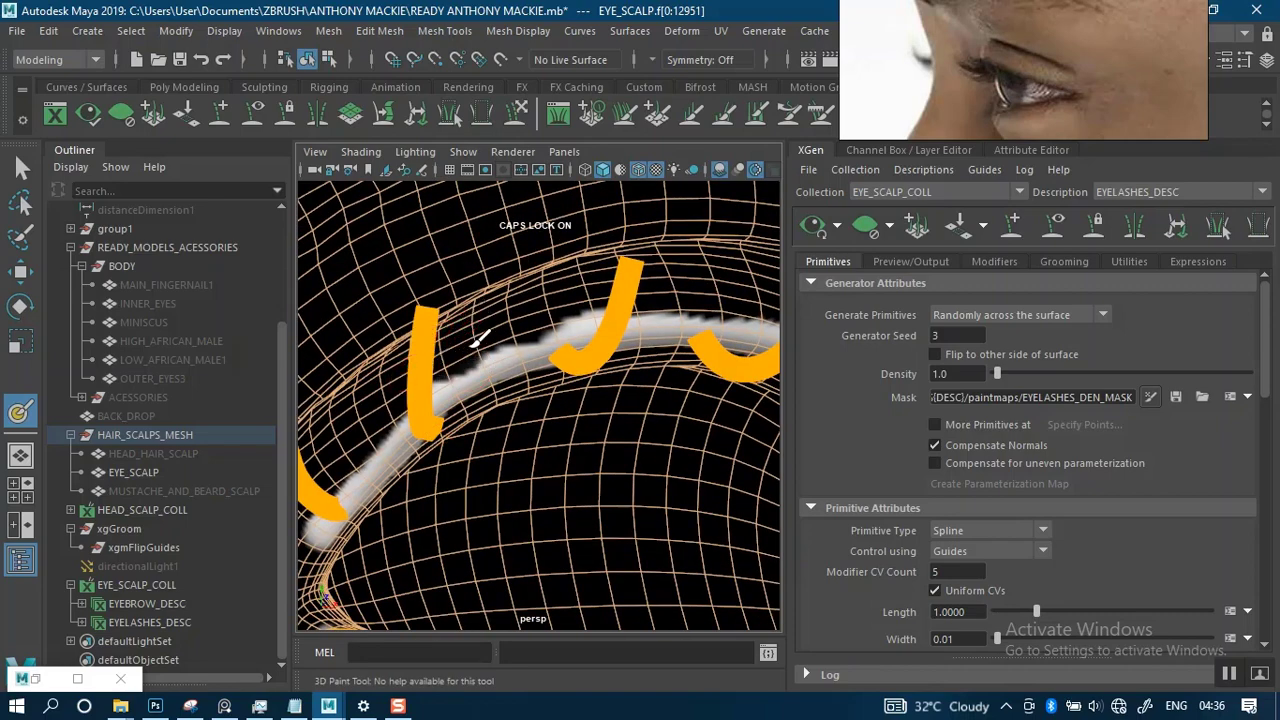
middle_click_drag(650, 298, 488, 287, "alt")
left_click_drag(488, 287, 404, 294, "alt")
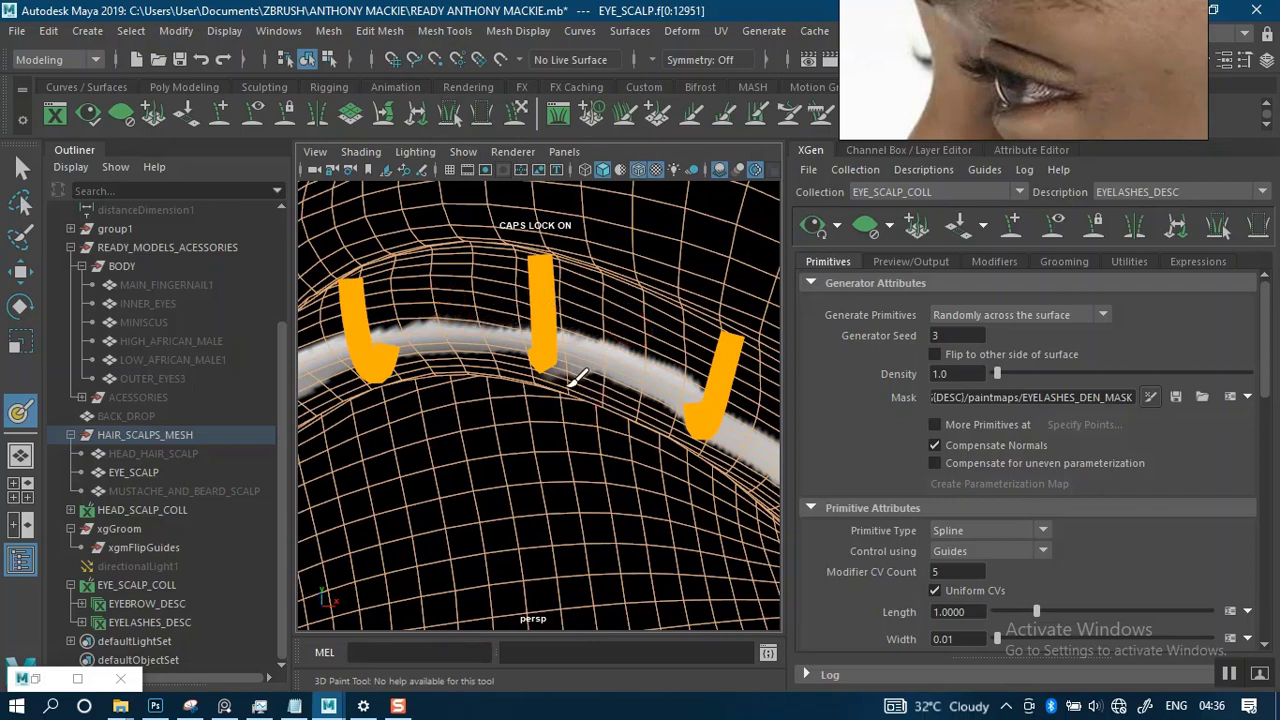
left_click_drag(672, 300, 466, 277, "alt")
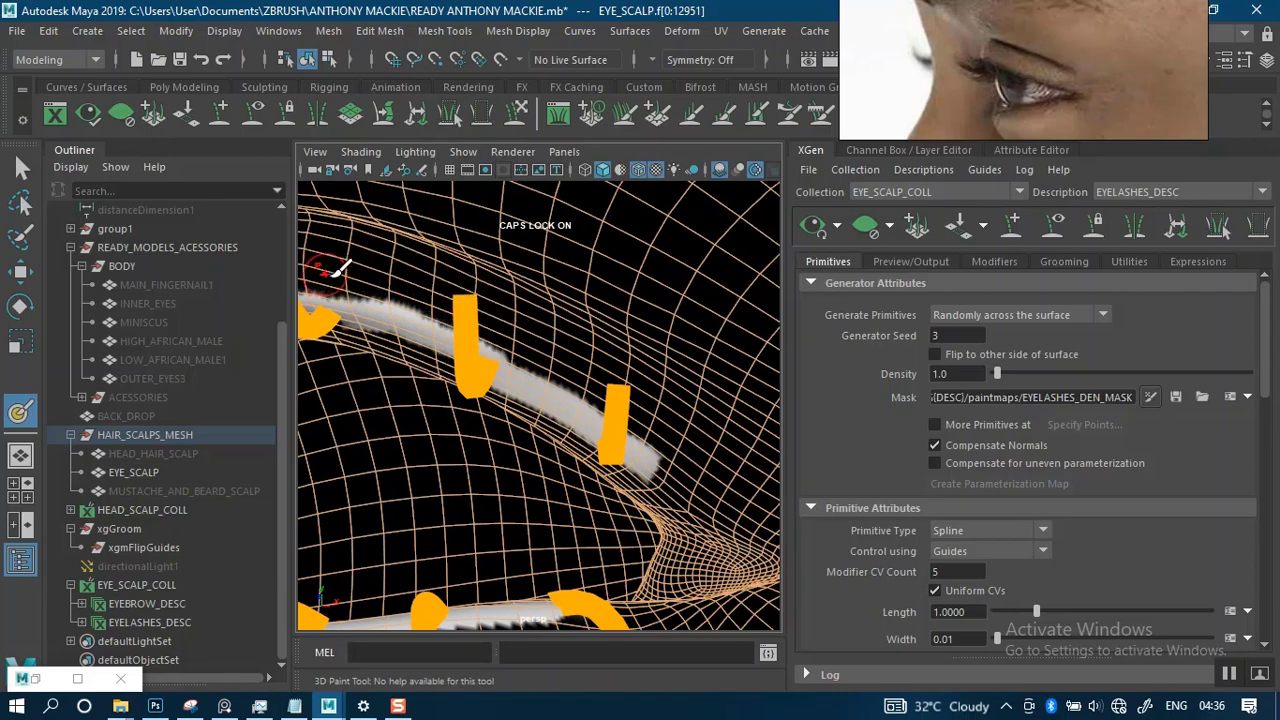
mouse_move(627, 290)
left_mouse_down("alt")
mouse_move(609, 243)
mouse_move(727, 280)
left_mouse_up("alt")
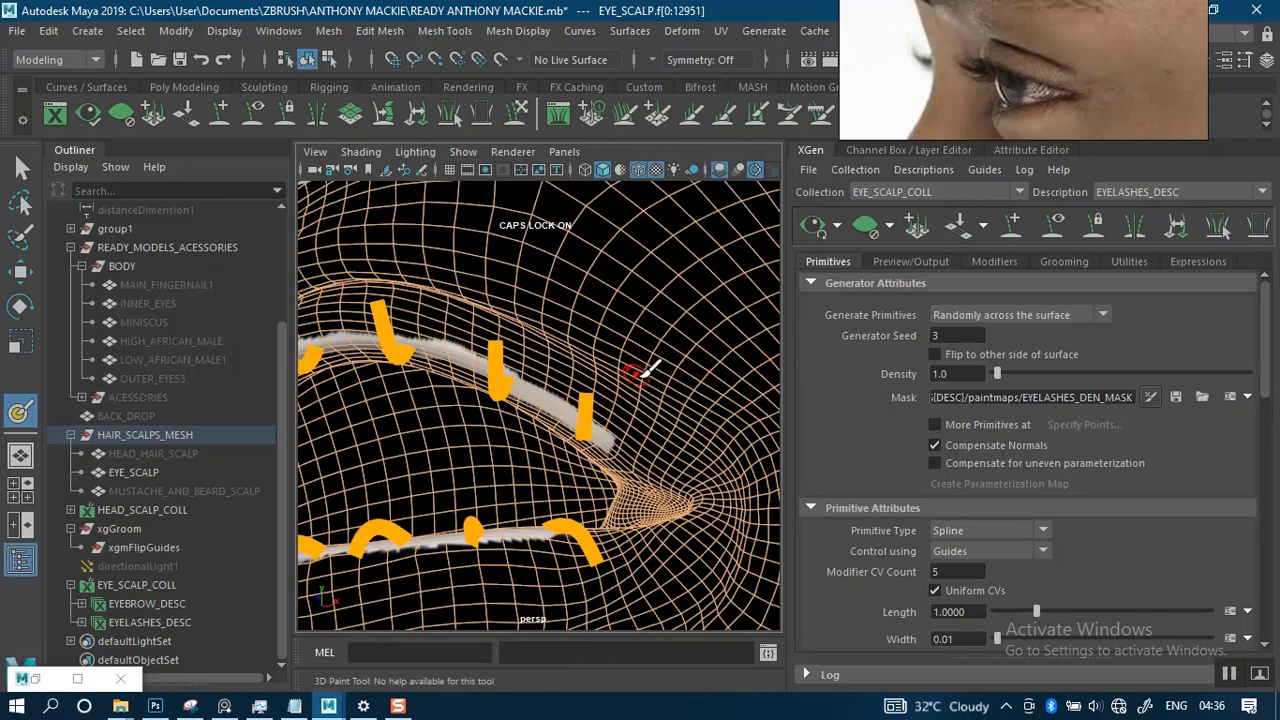
Check the 3D Paint Tool's file texture settings for the eyelash density mask, including the Assign/Edit Textures options.
mouse_move(656, 440)
left_mouse_down("alt")
mouse_move(605, 505)
mouse_move(720, 475)
left_mouse_up("alt")
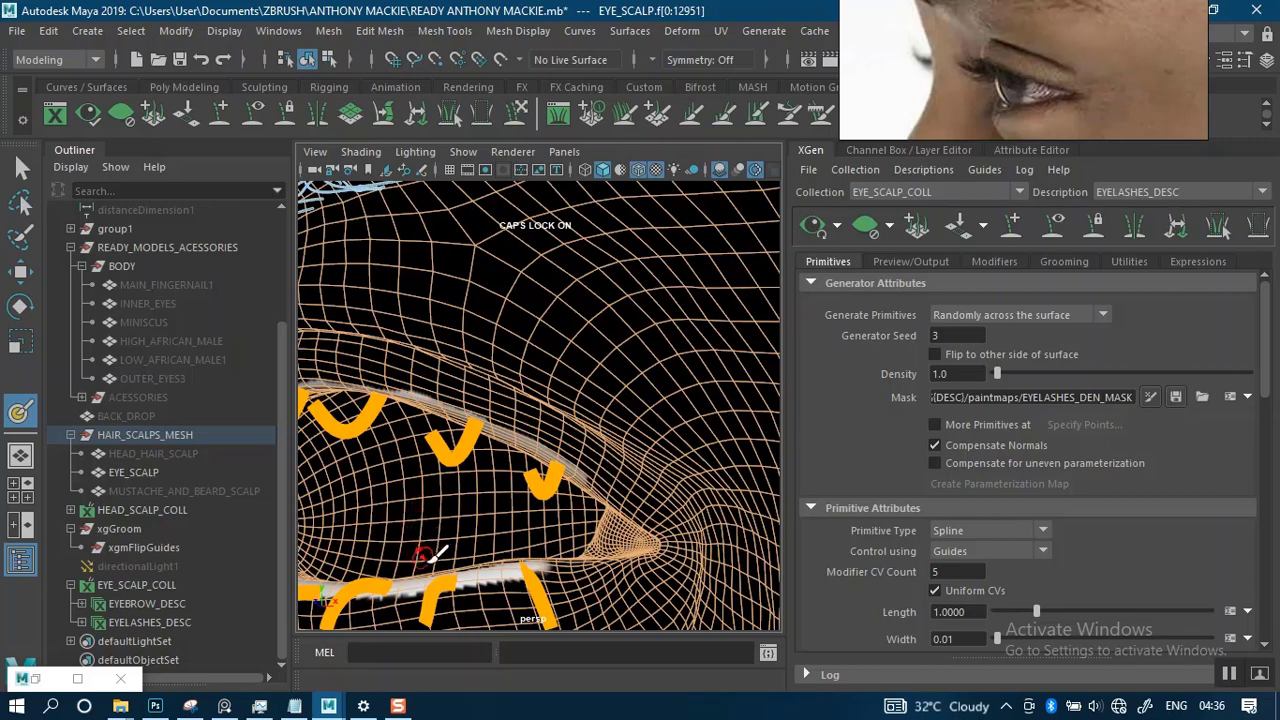
left_click(80, 679)
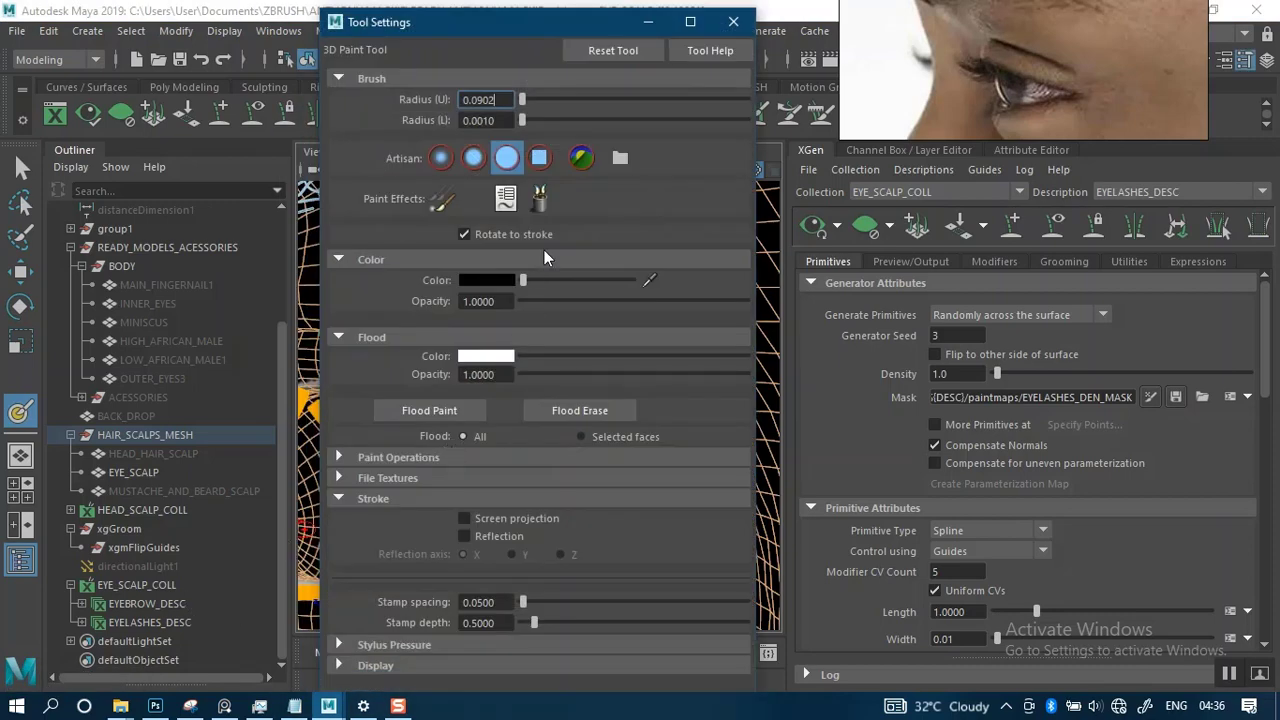
left_click(429, 478)
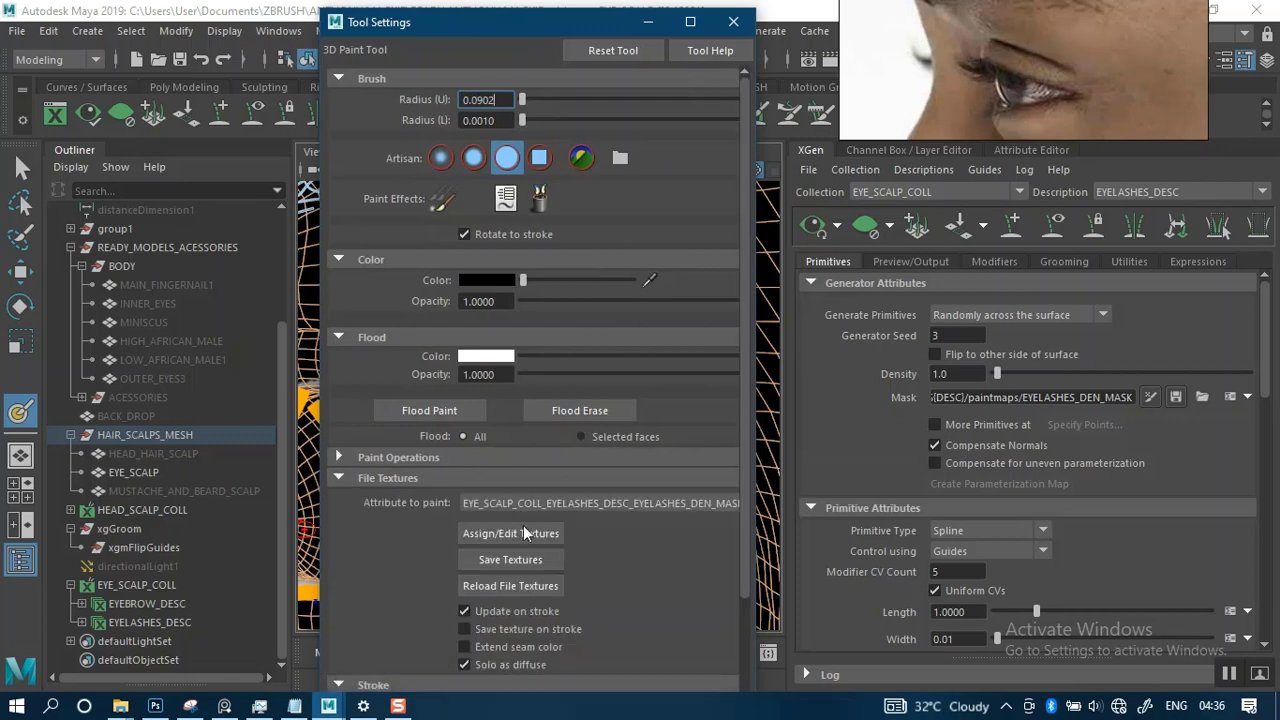
left_click(526, 538)
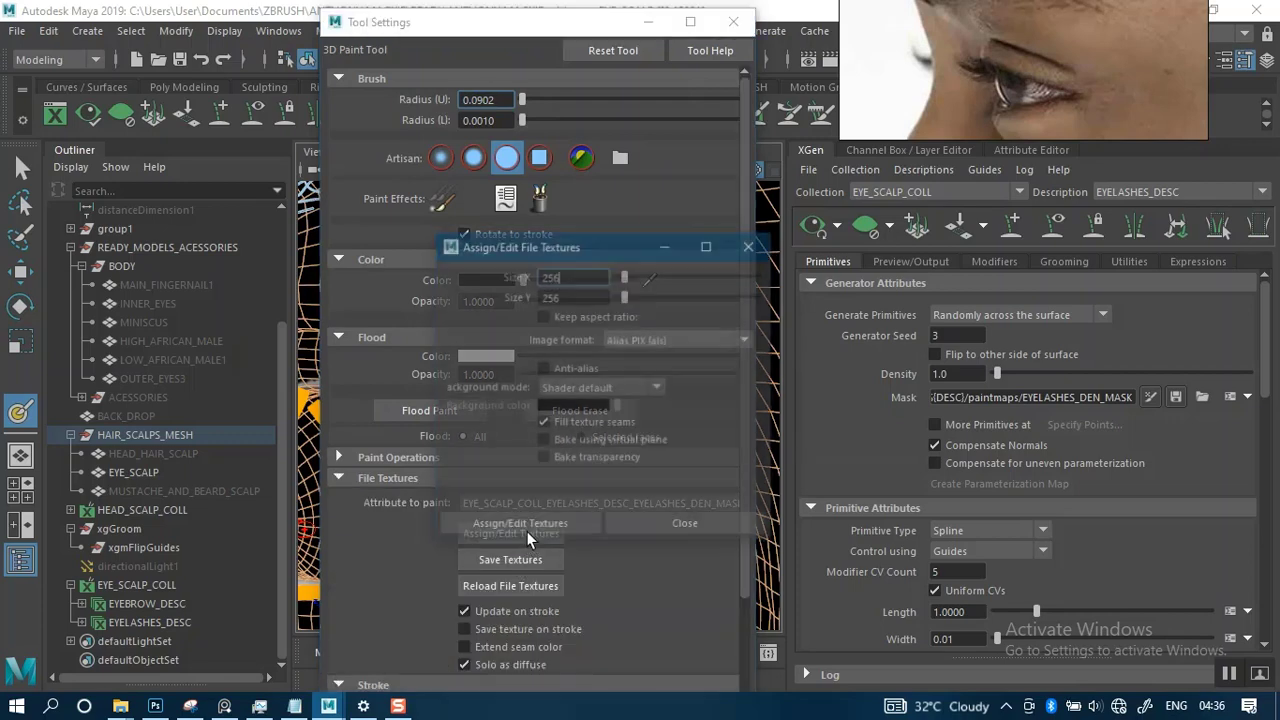
left_click(685, 522)
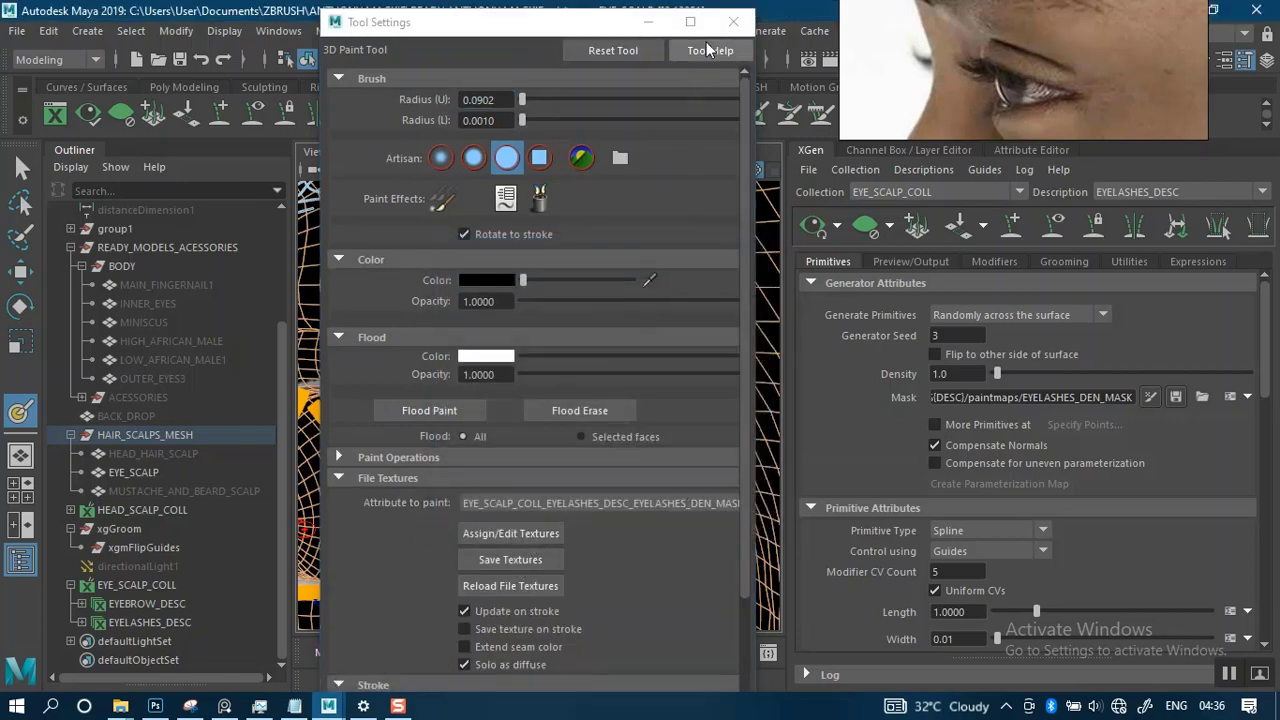
left_click(648, 22)
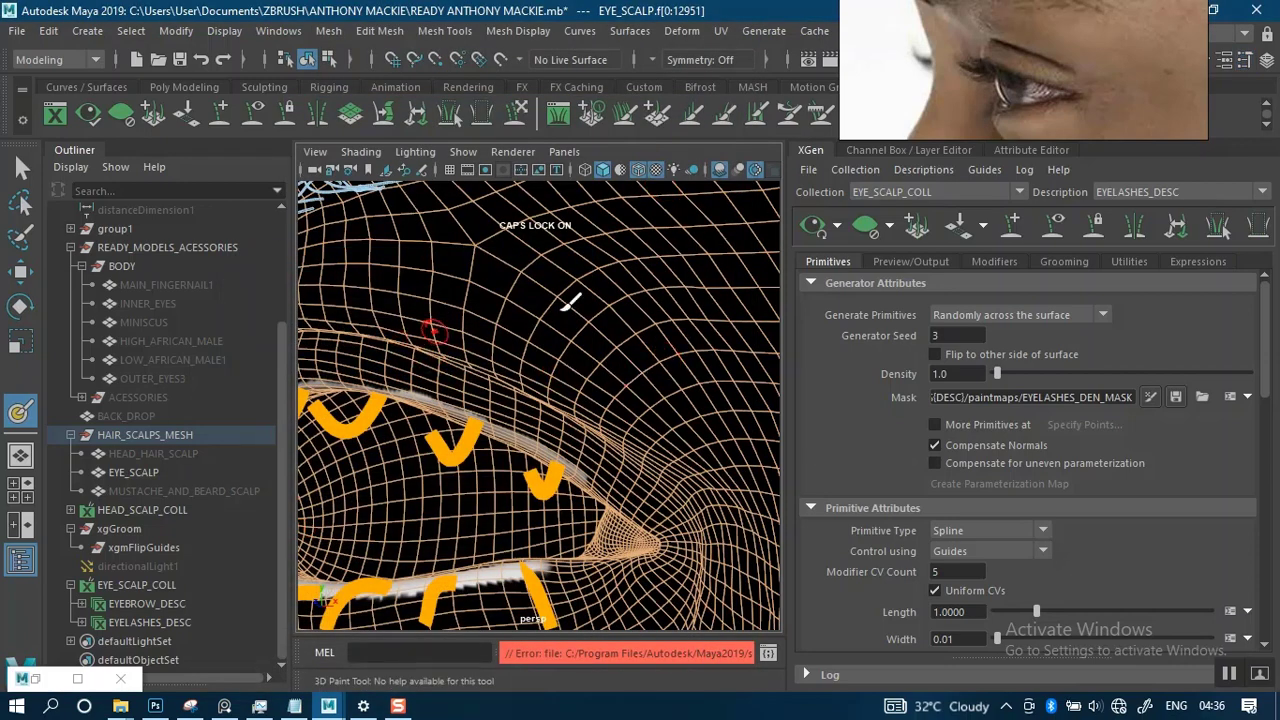
Hide the wireframe overlay on the shaded mesh and set the eyelash density to 22.885.
left_click(638, 170)
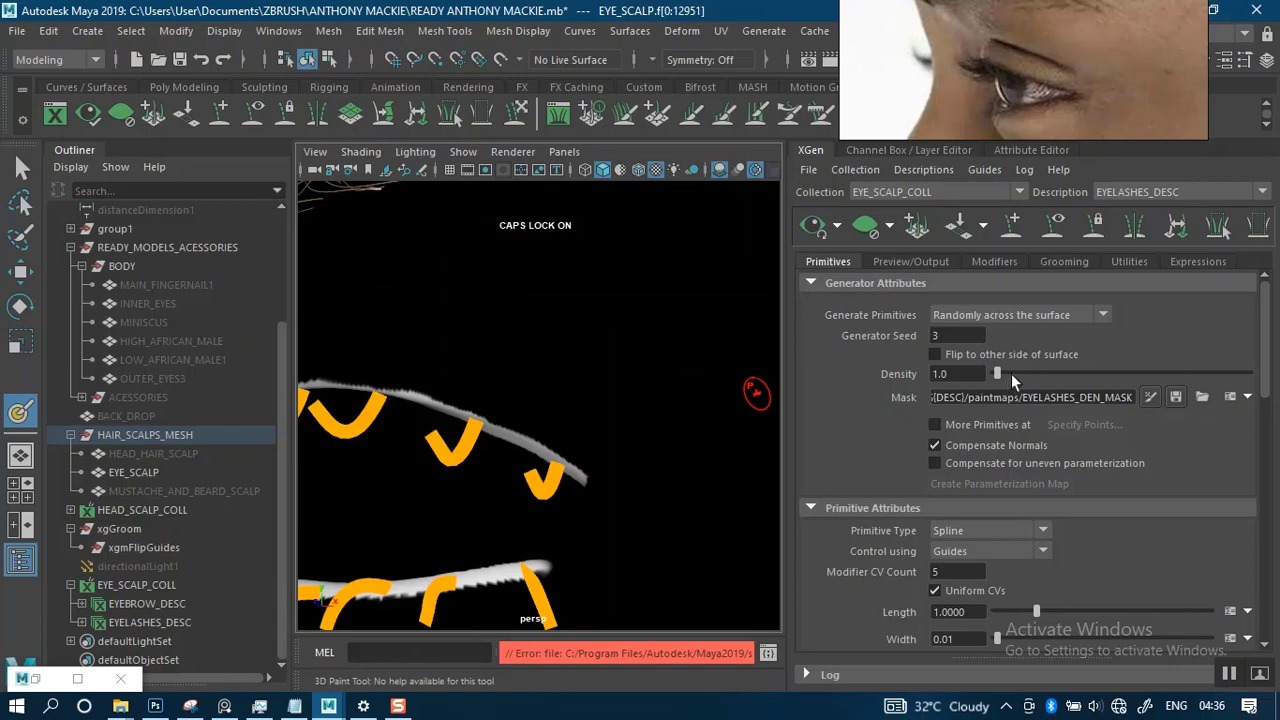
left_click_drag(1011, 373, 1052, 373)
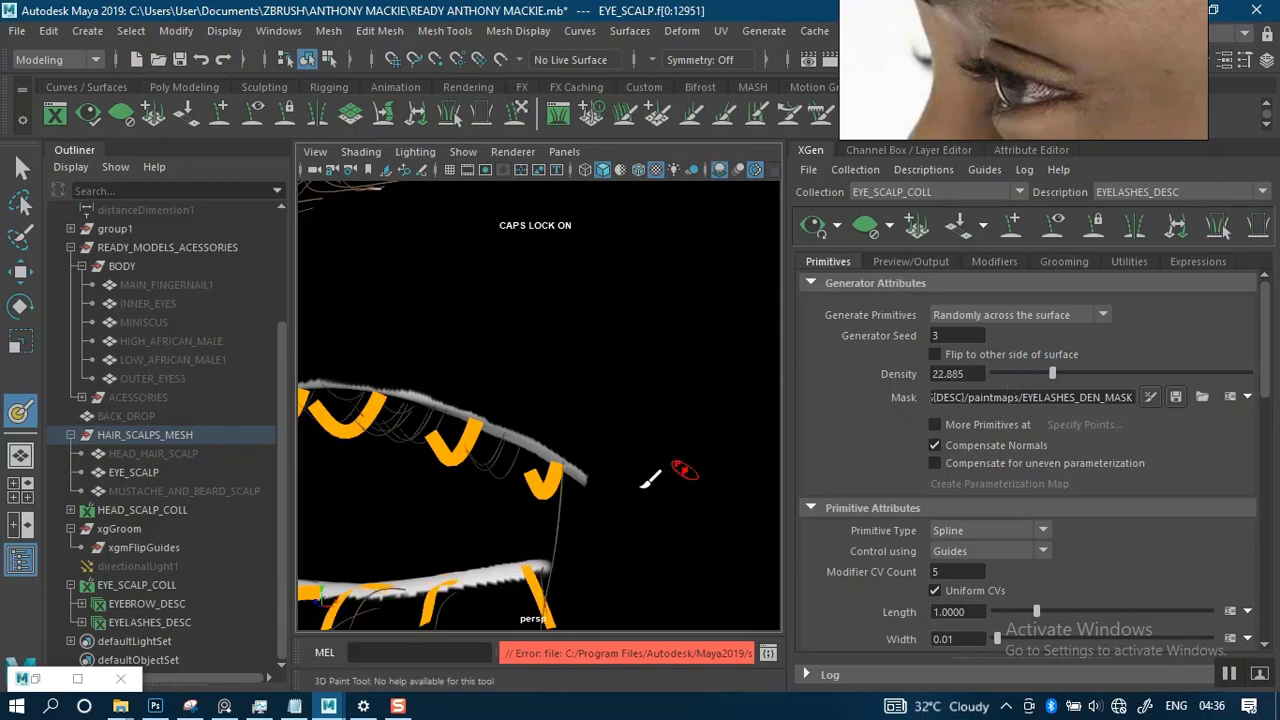
scroll(605, 400, "down", 3)
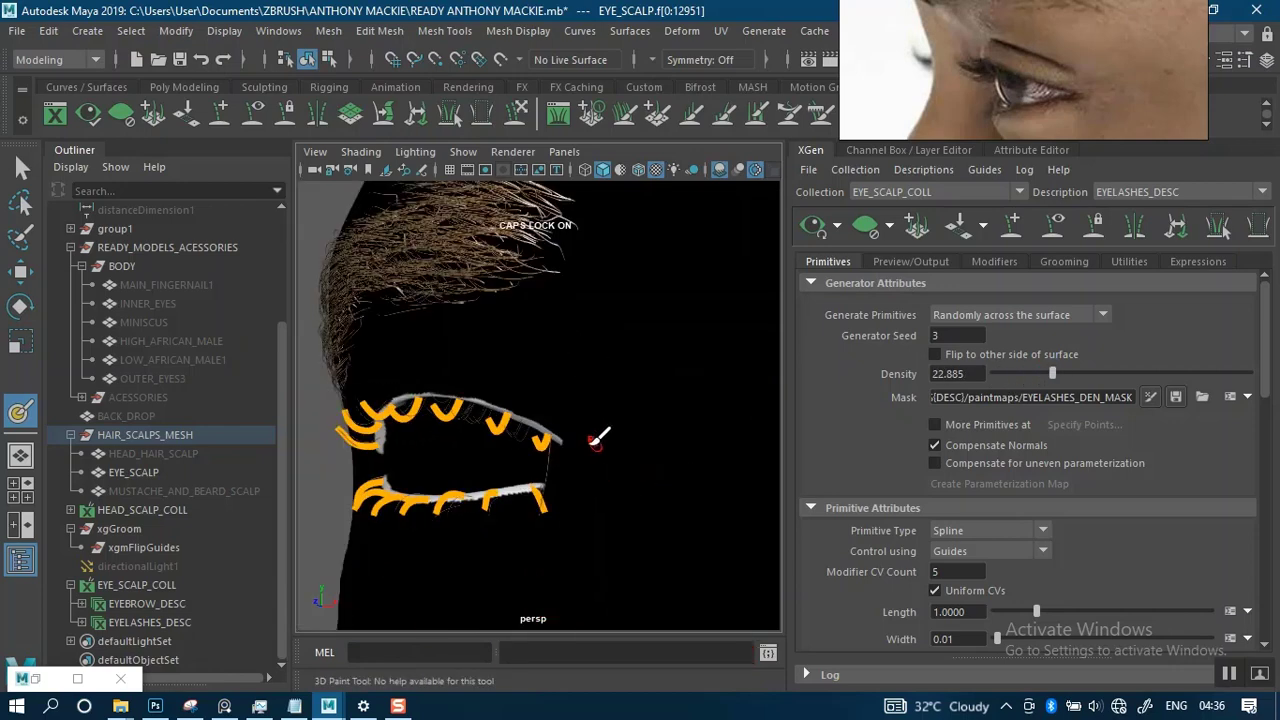
scroll(610, 435, "up", 6)
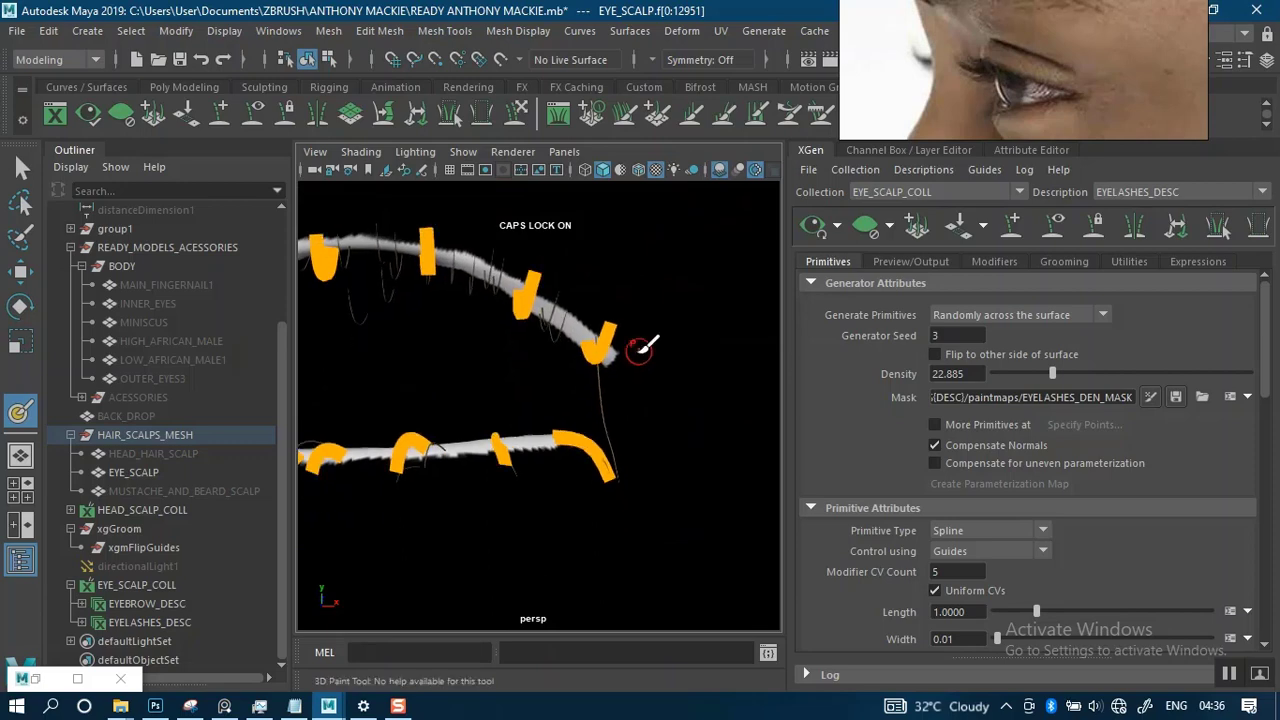
Enable stroke reflection across the X axis for the 3D Paint Tool, keeping the paint color black.
mouse_move(641, 347)
left_mouse_down("alt")
mouse_move(603, 397)
mouse_move(580, 394)
mouse_move(611, 411)
left_mouse_up("alt")
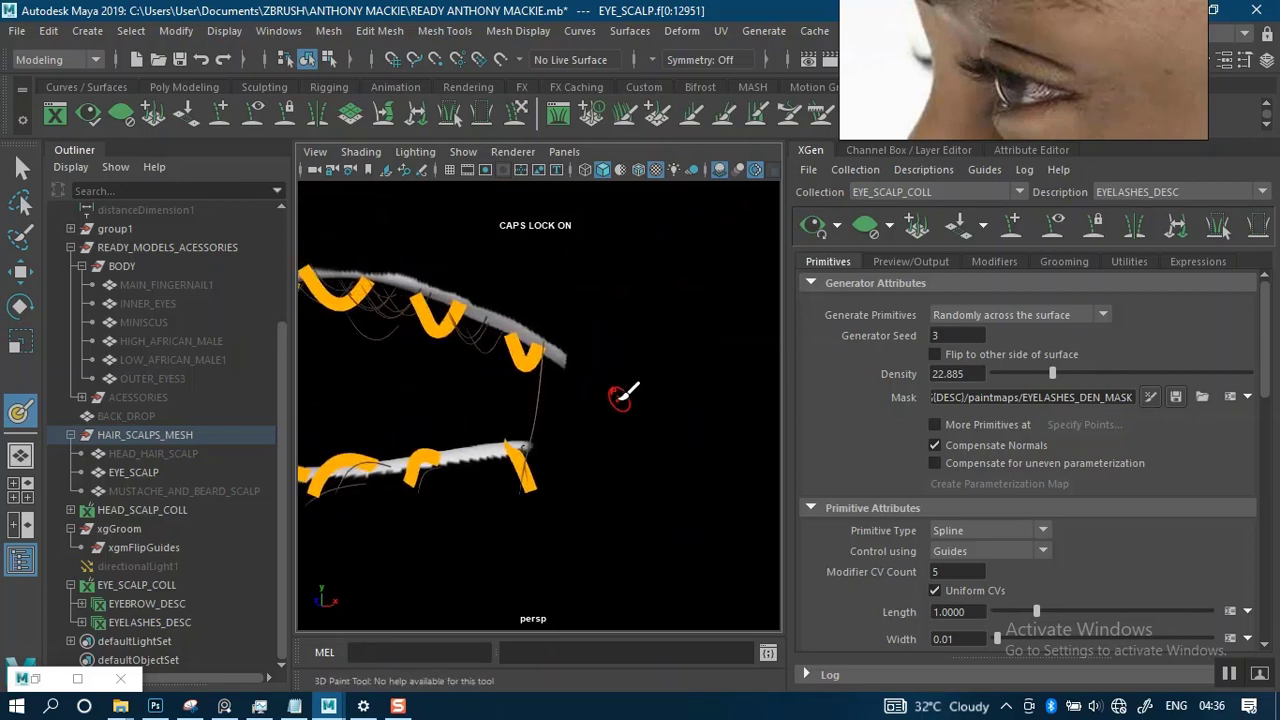
left_click_drag(600, 463, 592, 434, "alt")
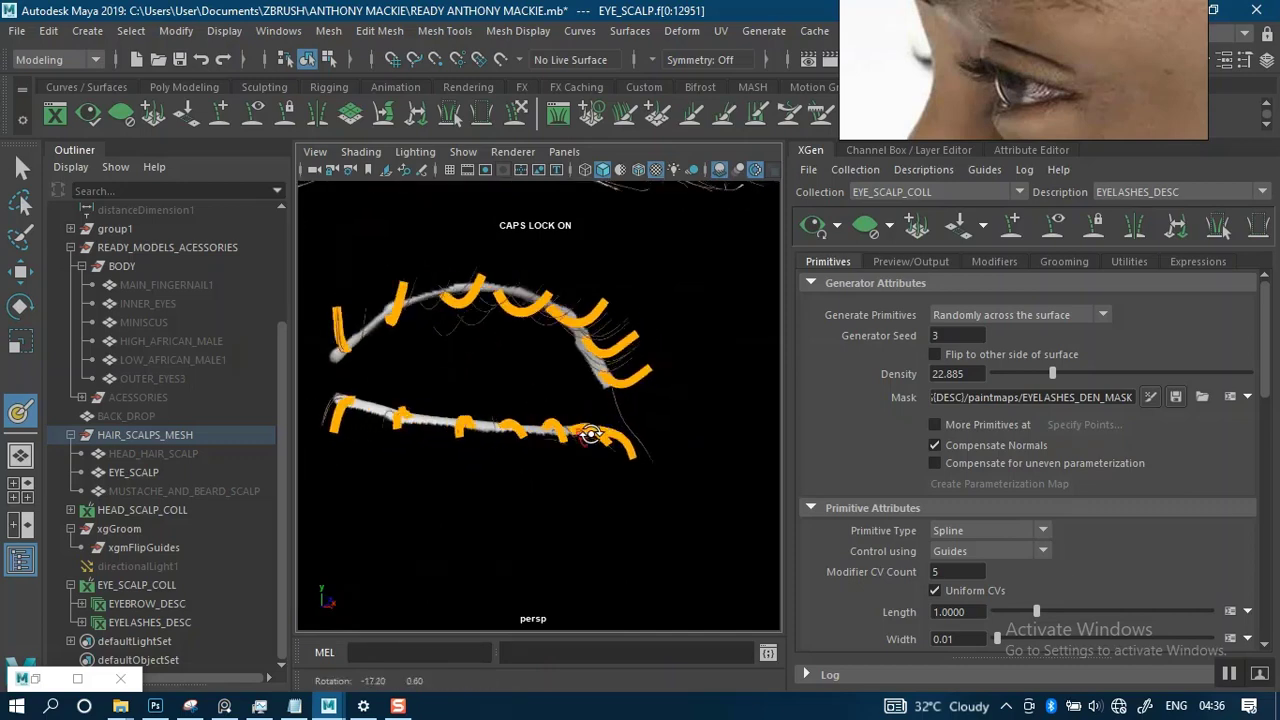
middle_click_drag(592, 432, 662, 476, "alt")
right_click_drag(636, 441, 642, 535, "alt")
mouse_move(628, 473)
left_mouse_down("alt")
mouse_move(606, 457)
mouse_move(578, 375)
left_mouse_up("alt")
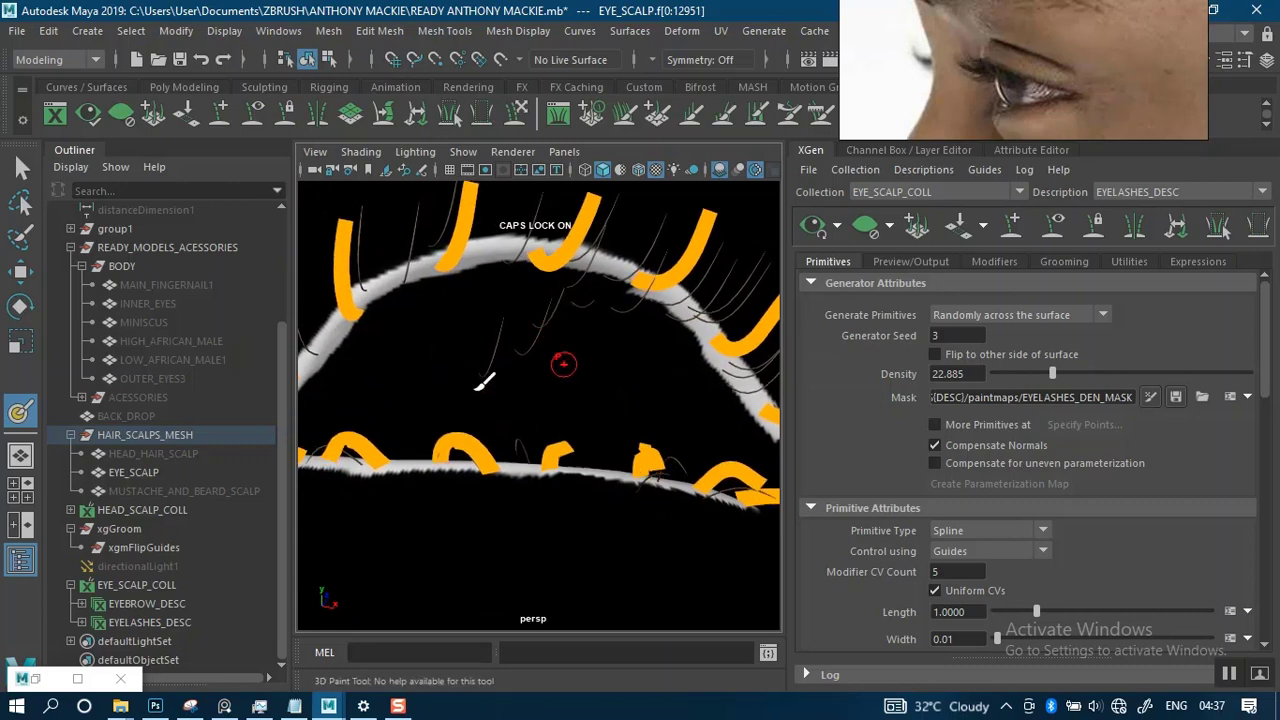
left_click(38, 679)
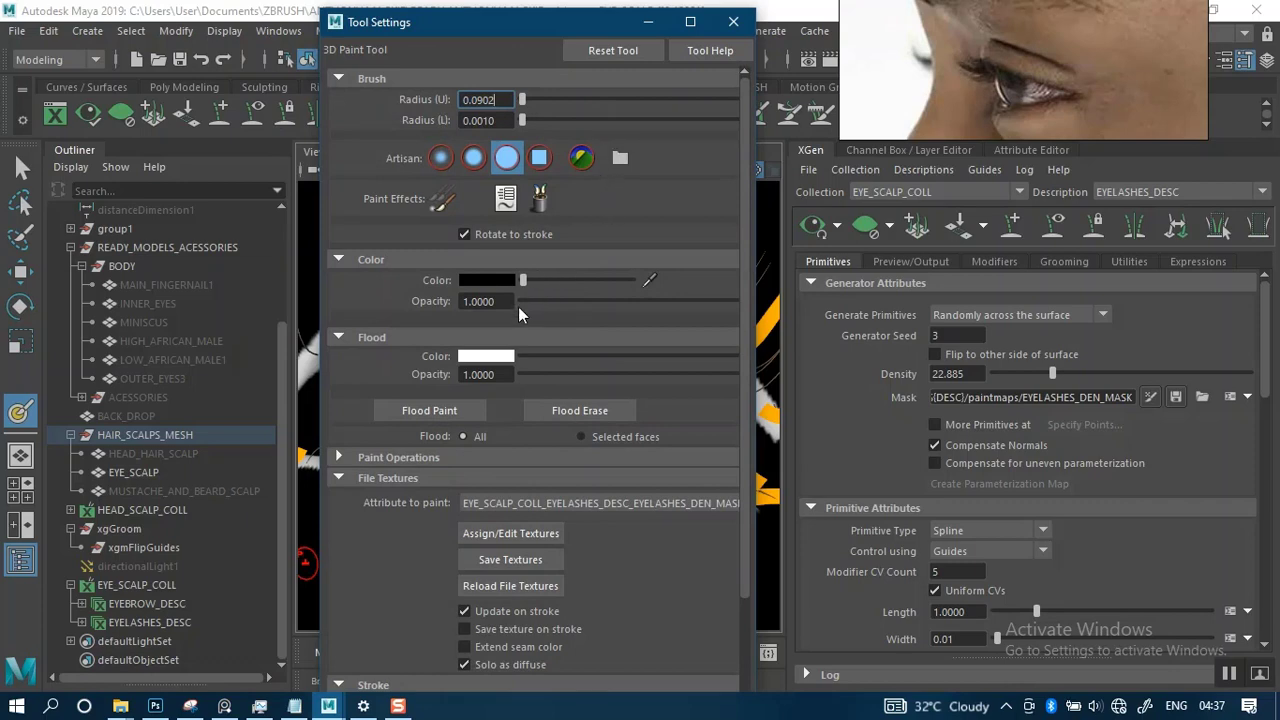
left_click(647, 22)
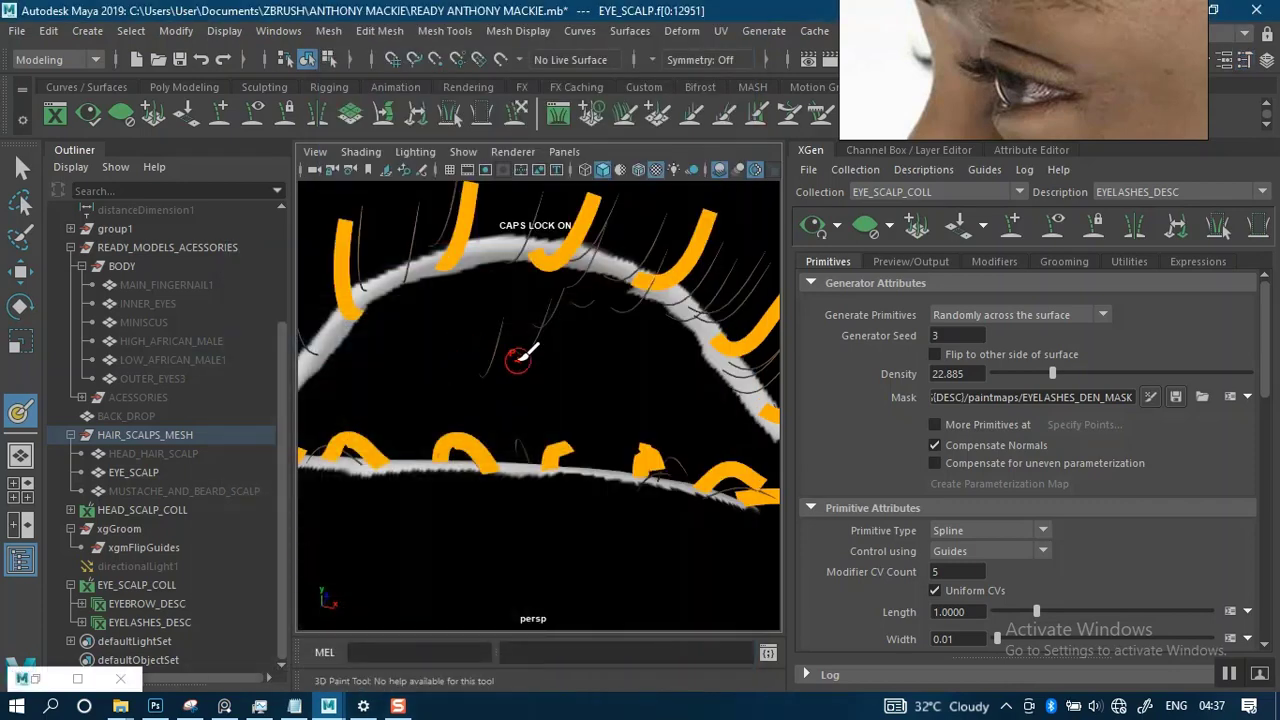
left_click(40, 679)
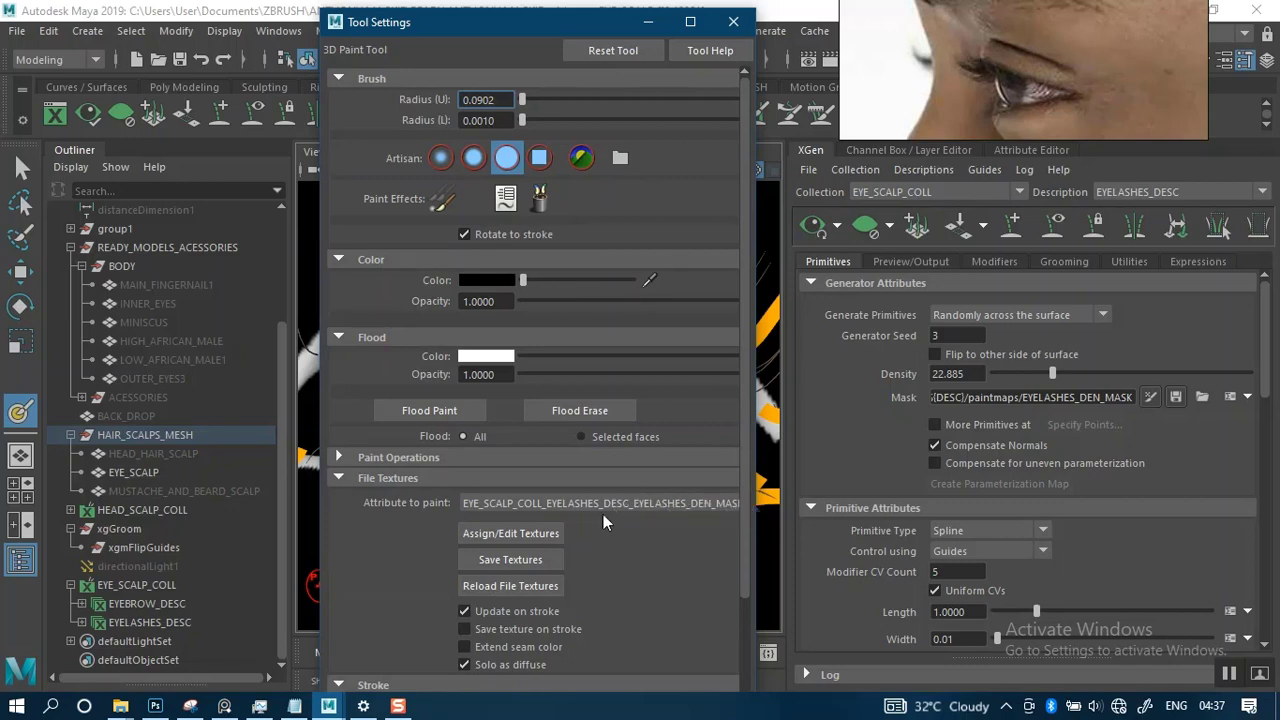
scroll(603, 514, "down", 3)
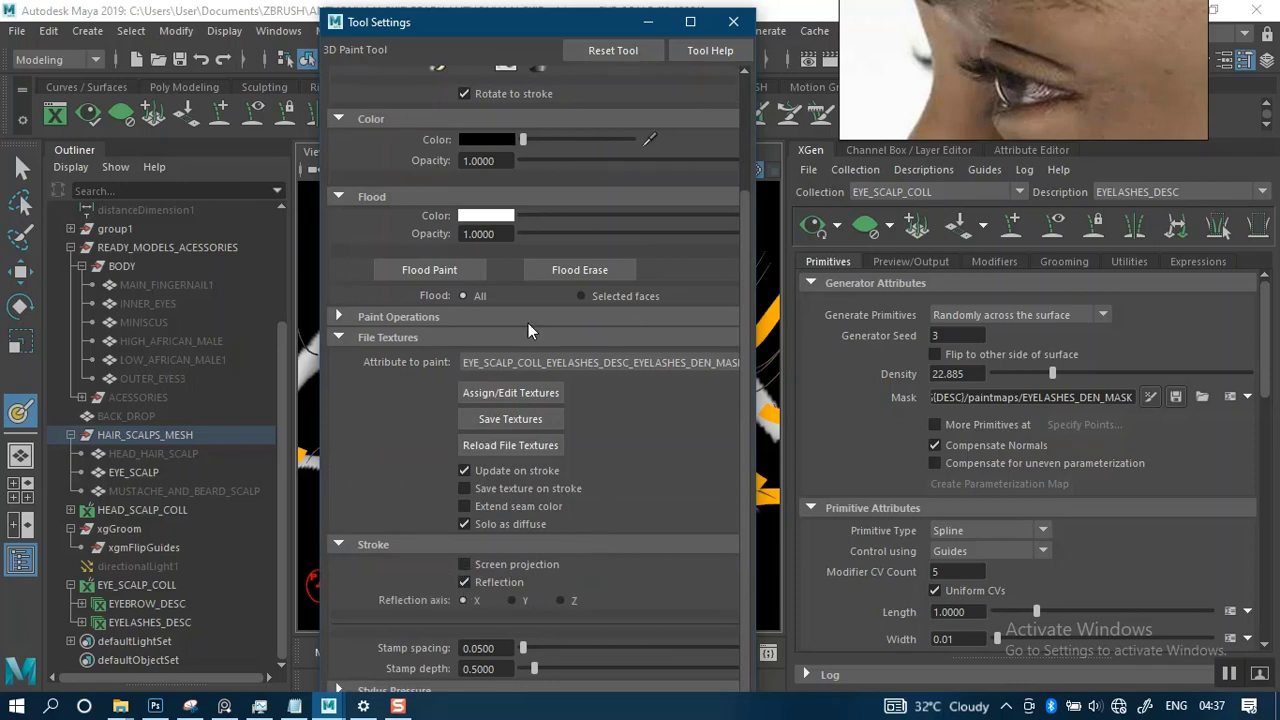
left_click(646, 22)
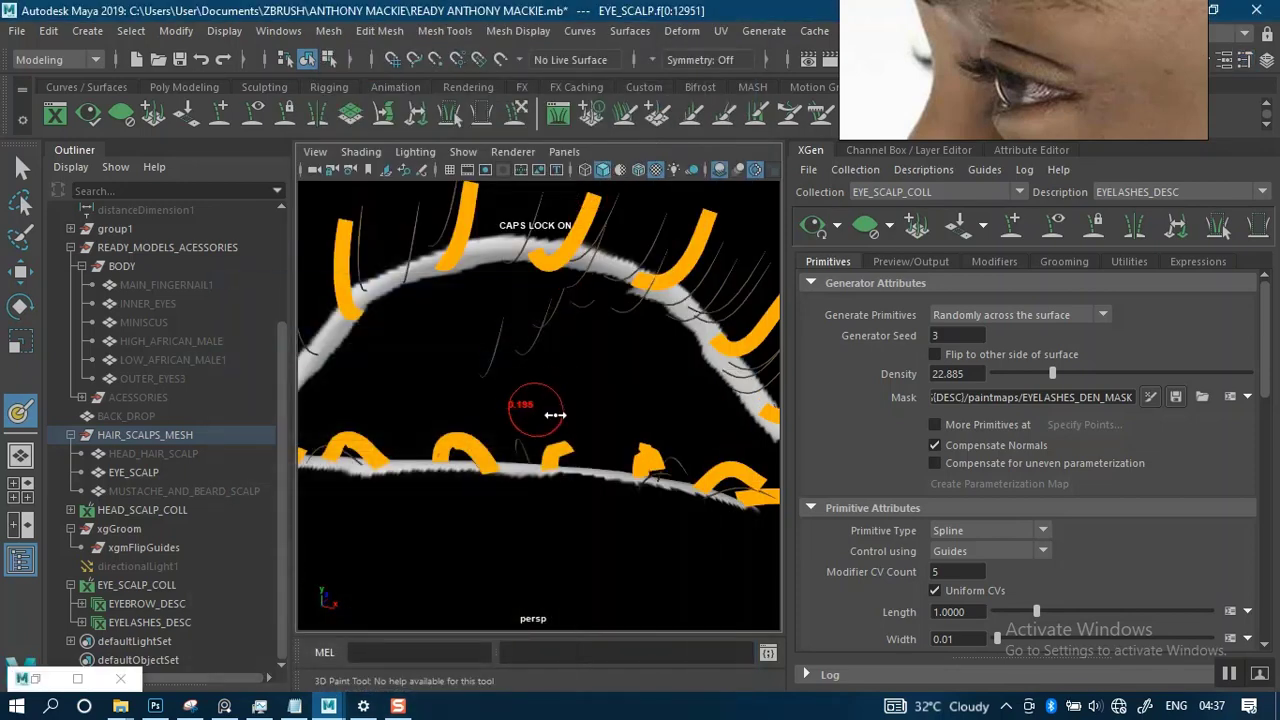
Enlarge the brush and paint black over the stray mask spots between the upper and lower eyelash lines.
mouse_move(576, 340)
left_mouse_down("alt")
mouse_move(568, 371)
mouse_move(571, 340)
left_mouse_up("alt")
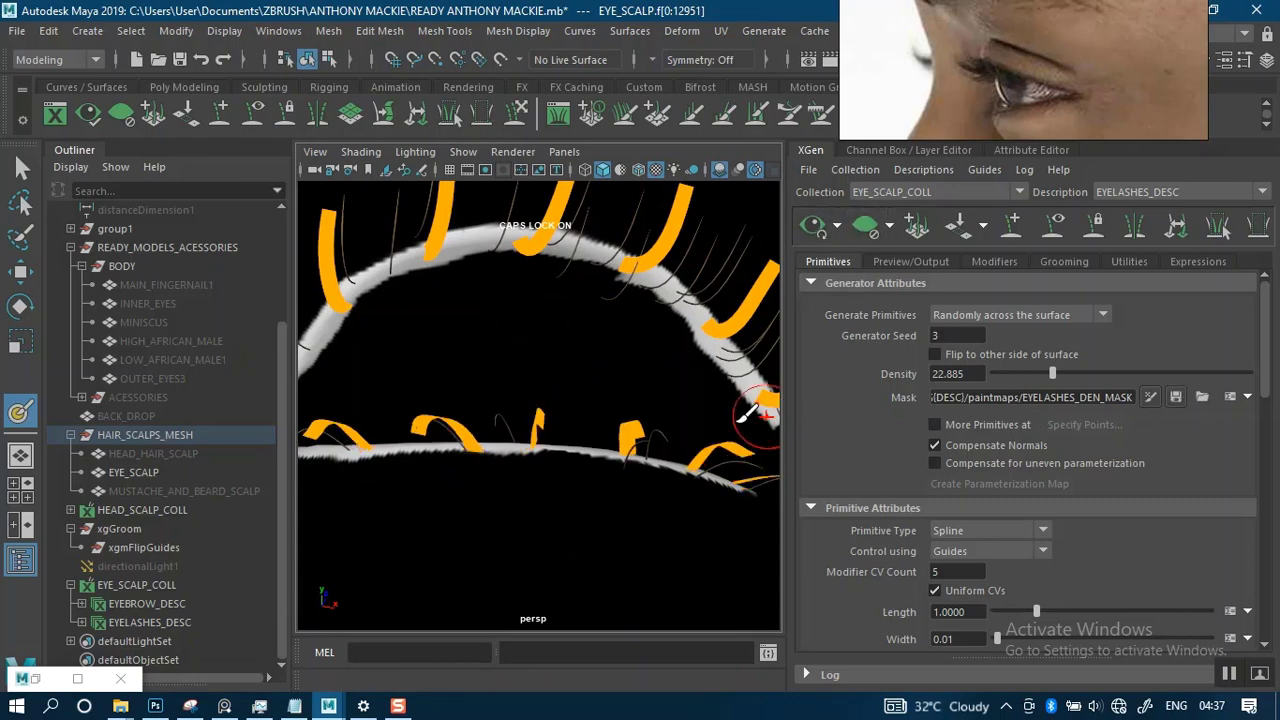
left_click_drag(586, 351, 686, 357, "alt")
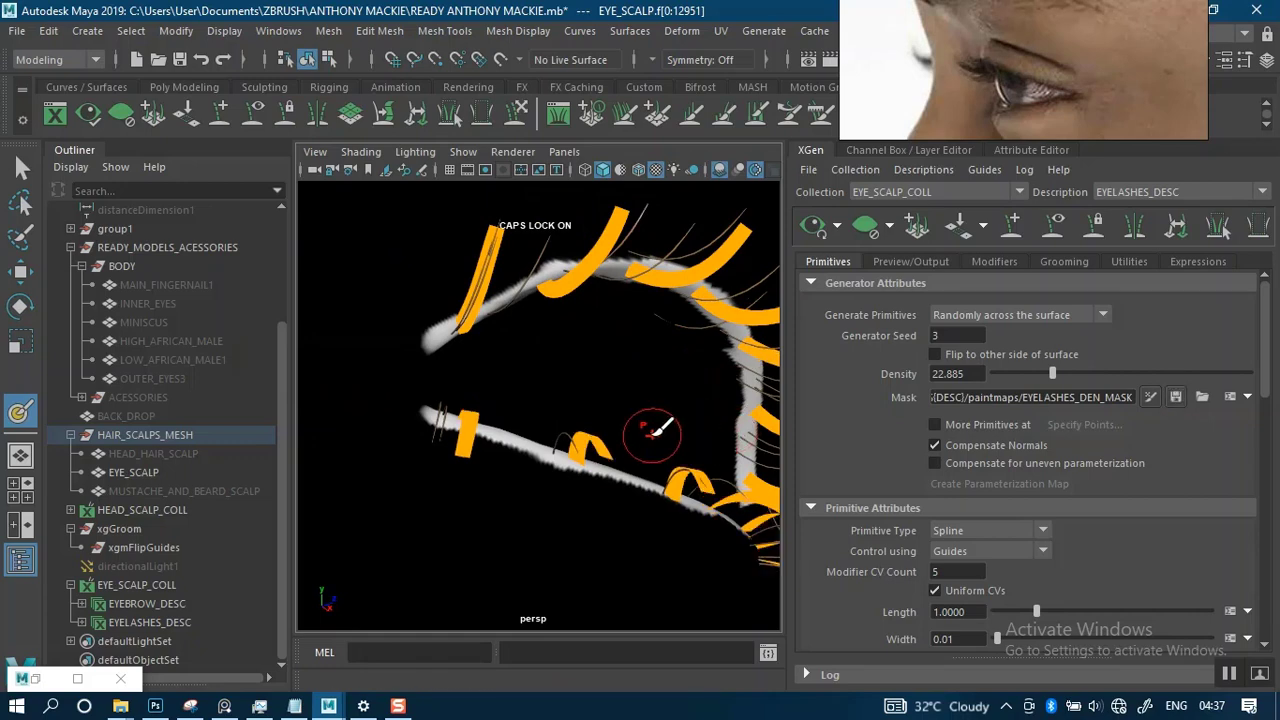
mouse_move(637, 398)
left_mouse_down("alt")
mouse_move(601, 402)
mouse_move(572, 367)
left_mouse_up("alt")
middle_click_drag(572, 367, 554, 454, "alt")
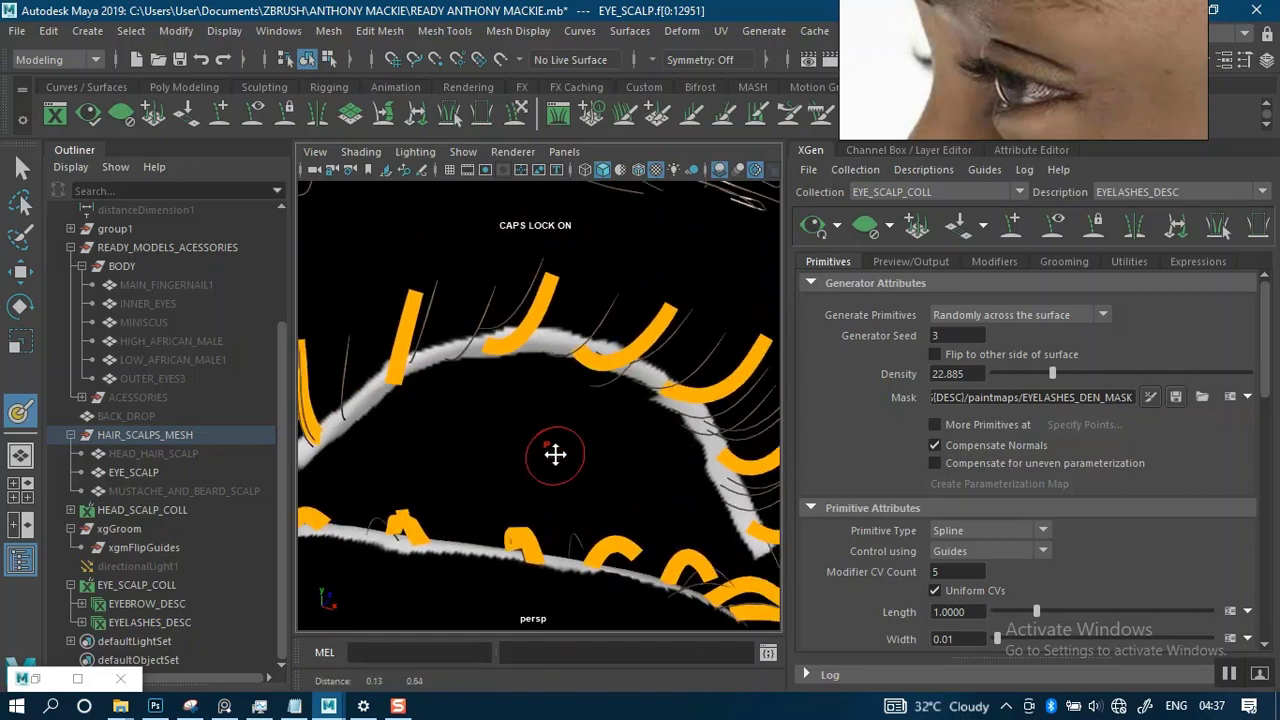
right_click_drag(556, 466, 556, 545, "alt")
left_click_drag(573, 457, 603, 438, "alt")
left_click(641, 365)
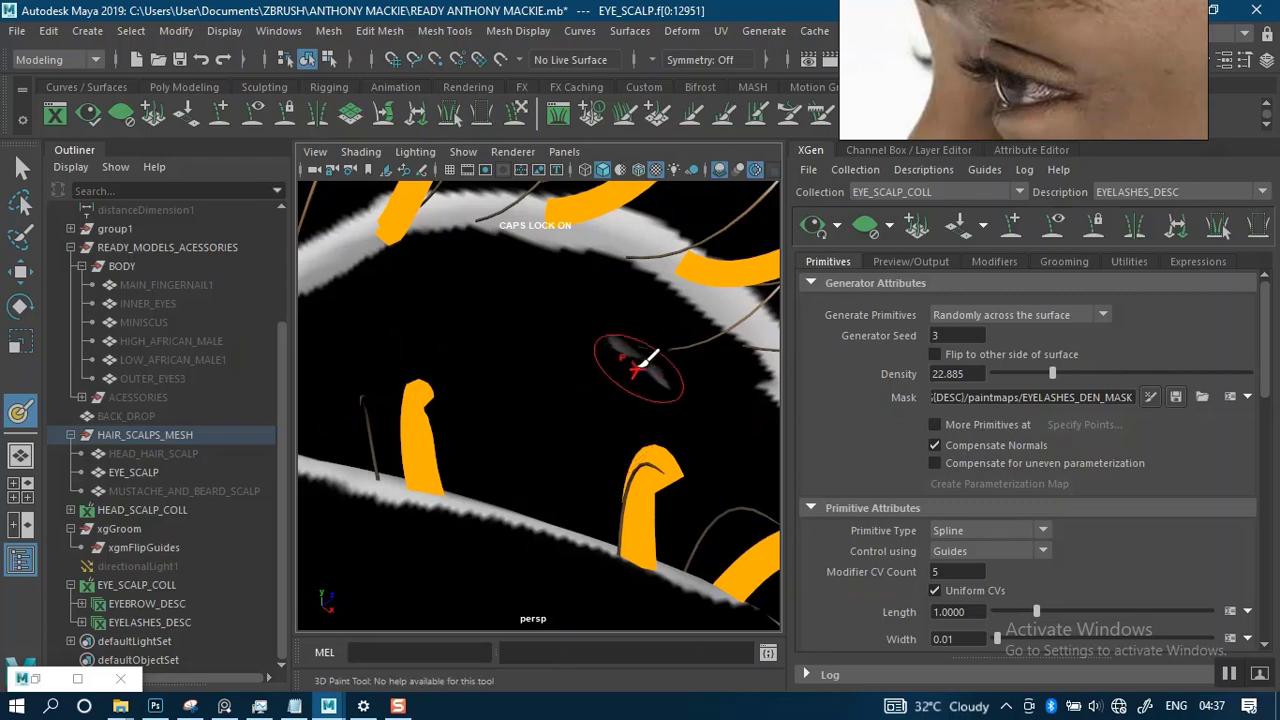
mouse_move(641, 361)
left_mouse_down("alt")
mouse_move(669, 338)
mouse_move(662, 346)
left_mouse_up("alt")
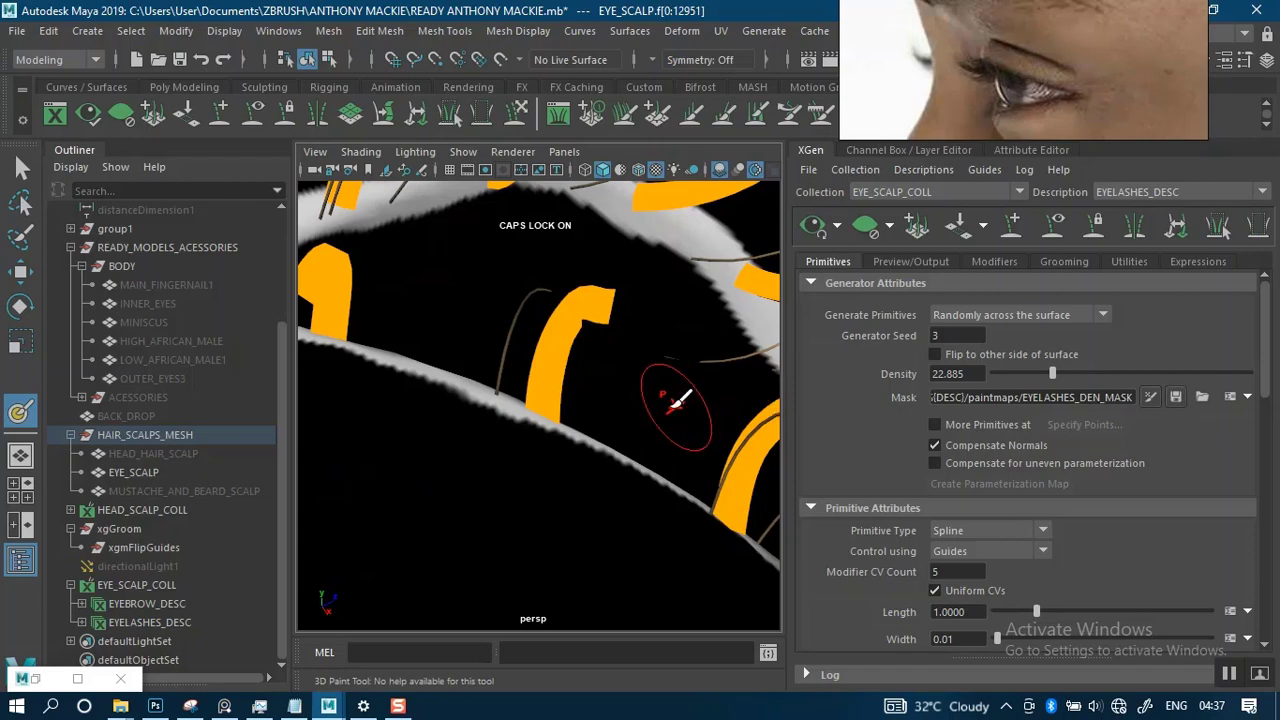
right_click_drag(661, 389, 549, 277, "alt")
left_click_drag(592, 368, 494, 434, "alt")
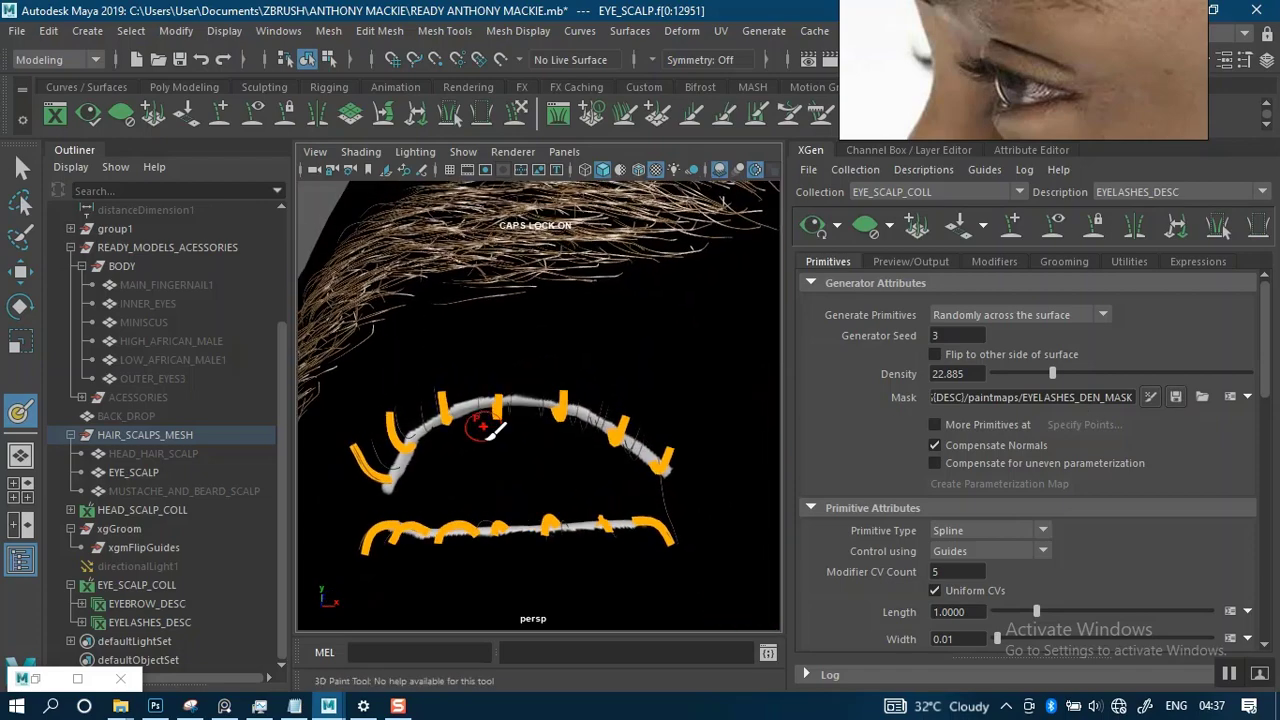
Examine the outer corner of the eye from several angles for stray lashes and leftover mask paint.
left_click_drag(570, 478, 556, 488, "alt")
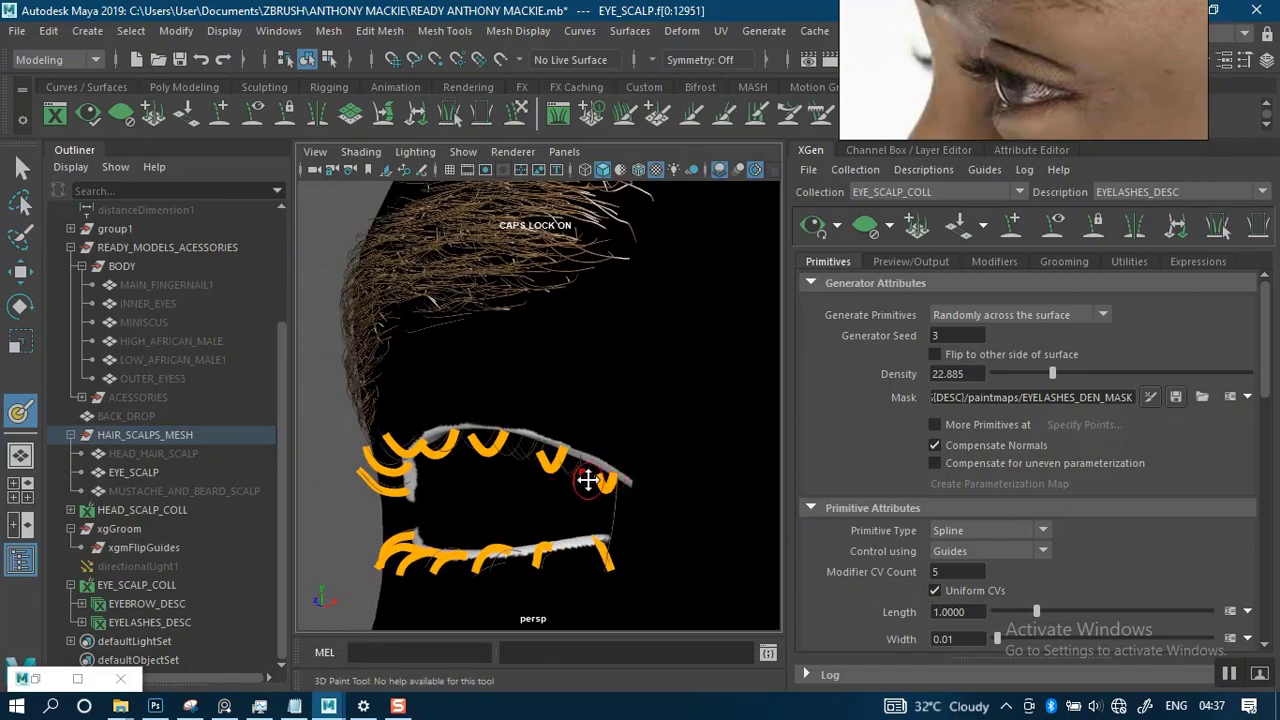
middle_click_drag(587, 480, 477, 435, "alt")
right_click_drag(477, 435, 522, 550, "alt")
mouse_move(521, 550)
left_mouse_down("alt")
mouse_move(594, 397)
mouse_move(586, 346)
mouse_move(580, 360)
mouse_move(545, 351)
mouse_move(508, 395)
mouse_move(548, 418)
left_mouse_up("alt")
left_click_drag(548, 492, 631, 404, "alt")
right_click_drag(594, 451, 568, 394, "alt")
middle_click_drag(568, 394, 508, 407, "alt")
right_click_drag(576, 384, 574, 482, "alt")
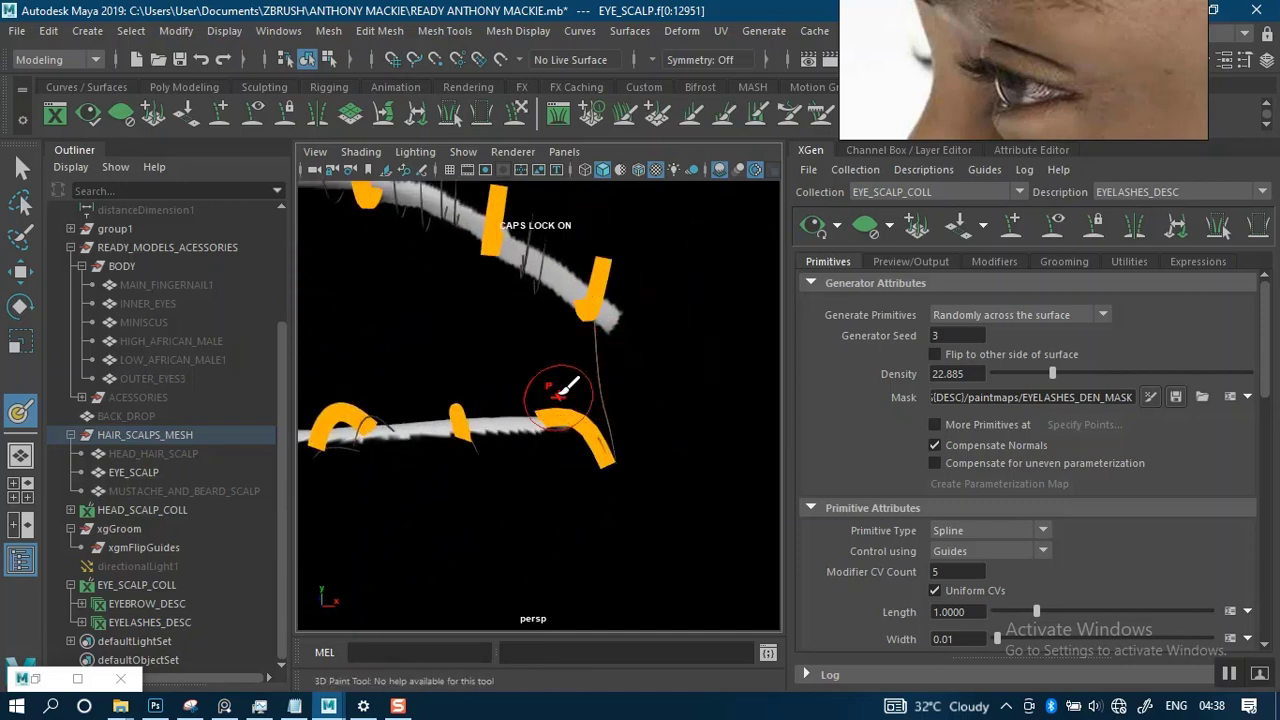
left_click_drag(593, 373, 580, 449, "alt")
left_click_drag(557, 377, 586, 322, "alt")
right_click_drag(586, 322, 608, 386, "alt")
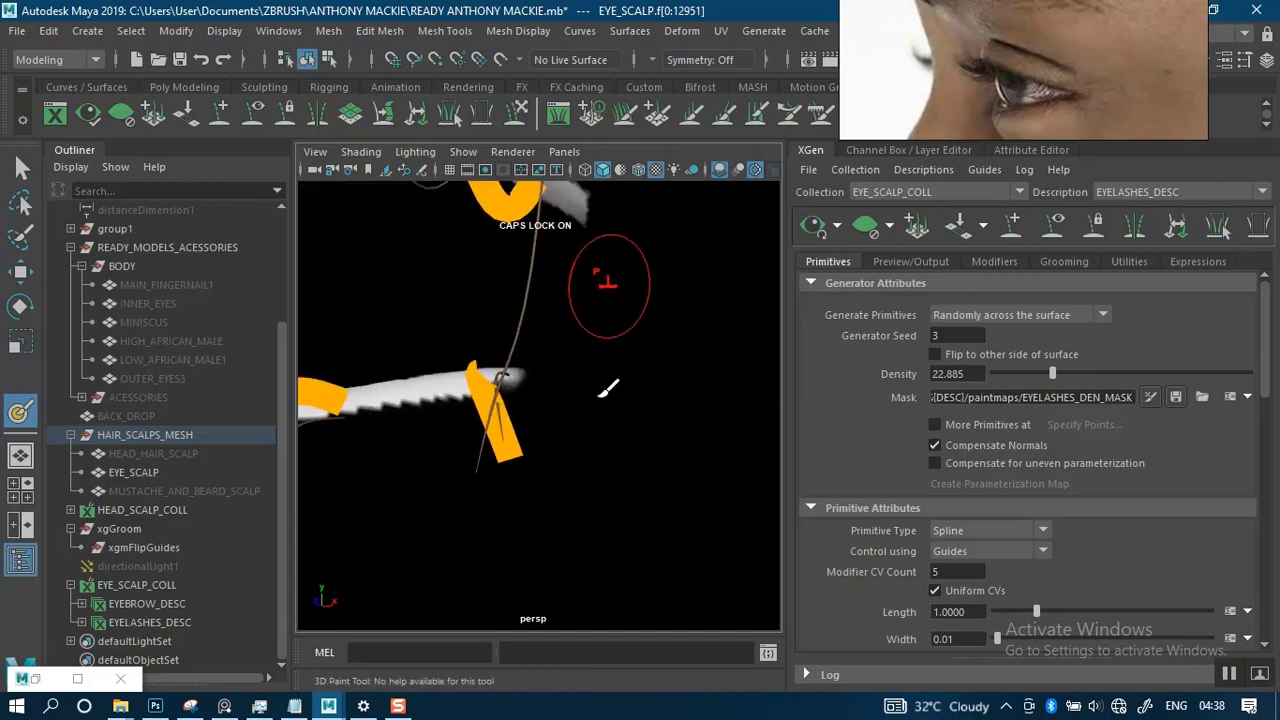
mouse_move(502, 372)
left_mouse_down("alt")
mouse_move(446, 366)
mouse_move(611, 361)
mouse_move(576, 334)
mouse_move(564, 349)
mouse_move(620, 354)
mouse_move(580, 371)
mouse_move(625, 378)
left_mouse_up("alt")
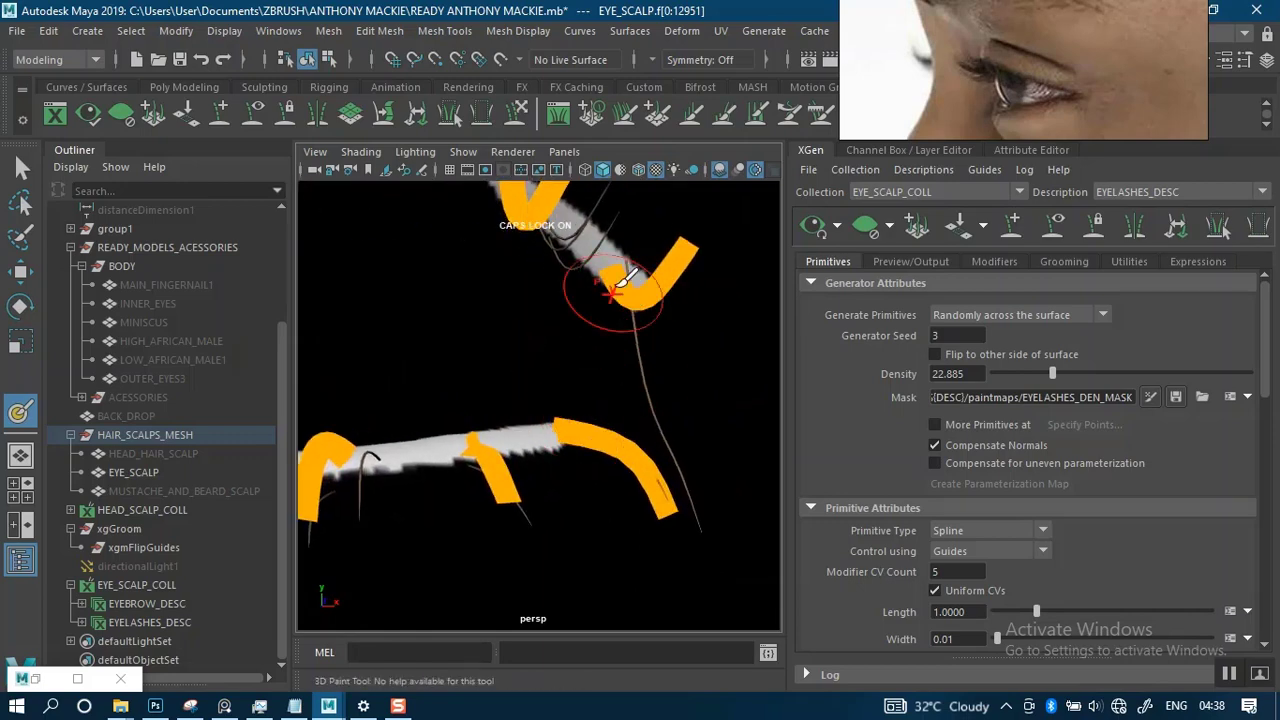
mouse_move(640, 465)
left_mouse_down("alt")
mouse_move(588, 368)
mouse_move(640, 357)
mouse_move(471, 360)
mouse_move(574, 366)
mouse_move(528, 366)
left_mouse_up("alt")
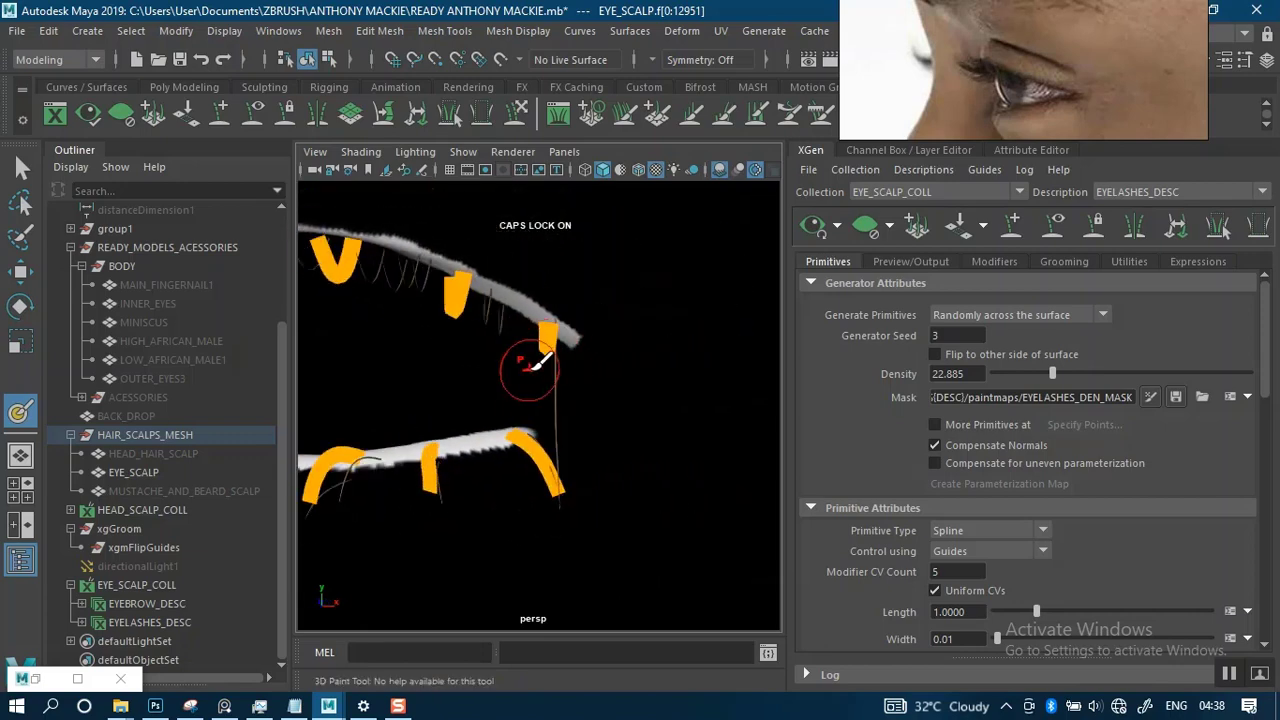
middle_click_drag(528, 366, 605, 408, "alt")
scroll(600, 426, "down", 3)
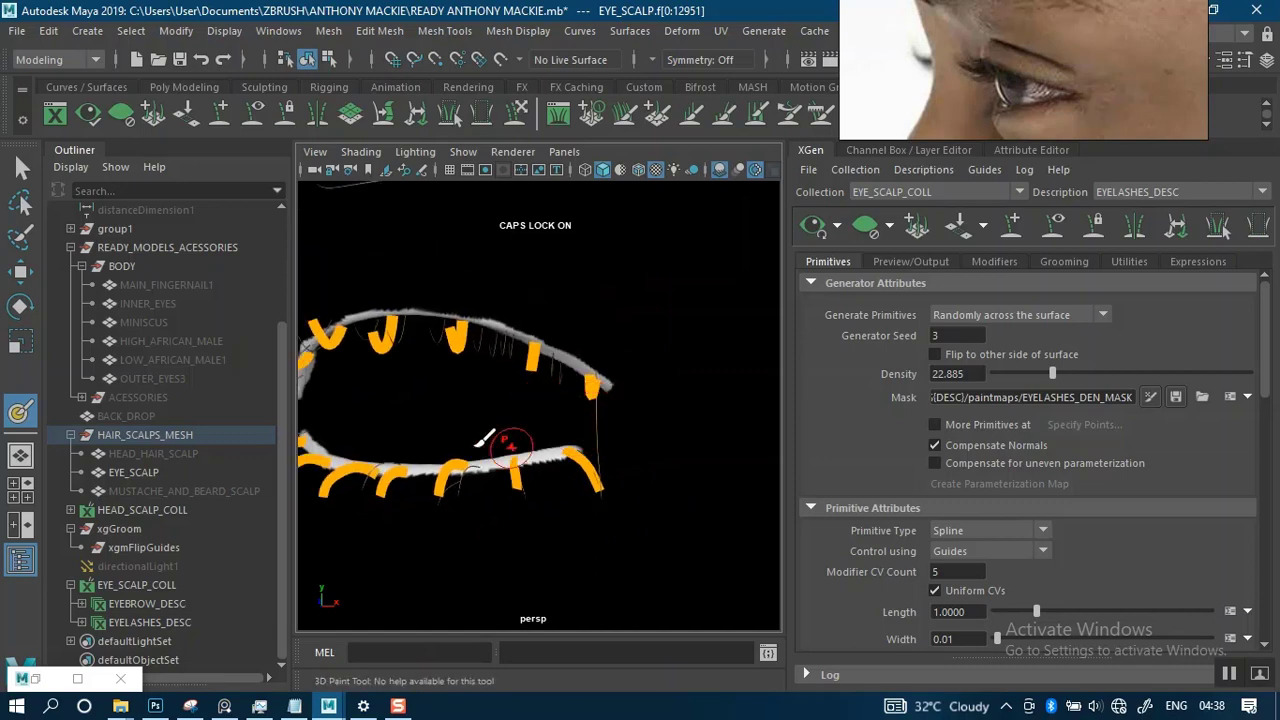
left_click_drag(483, 440, 543, 411, "alt")
left_click_drag(573, 411, 449, 446, "alt")
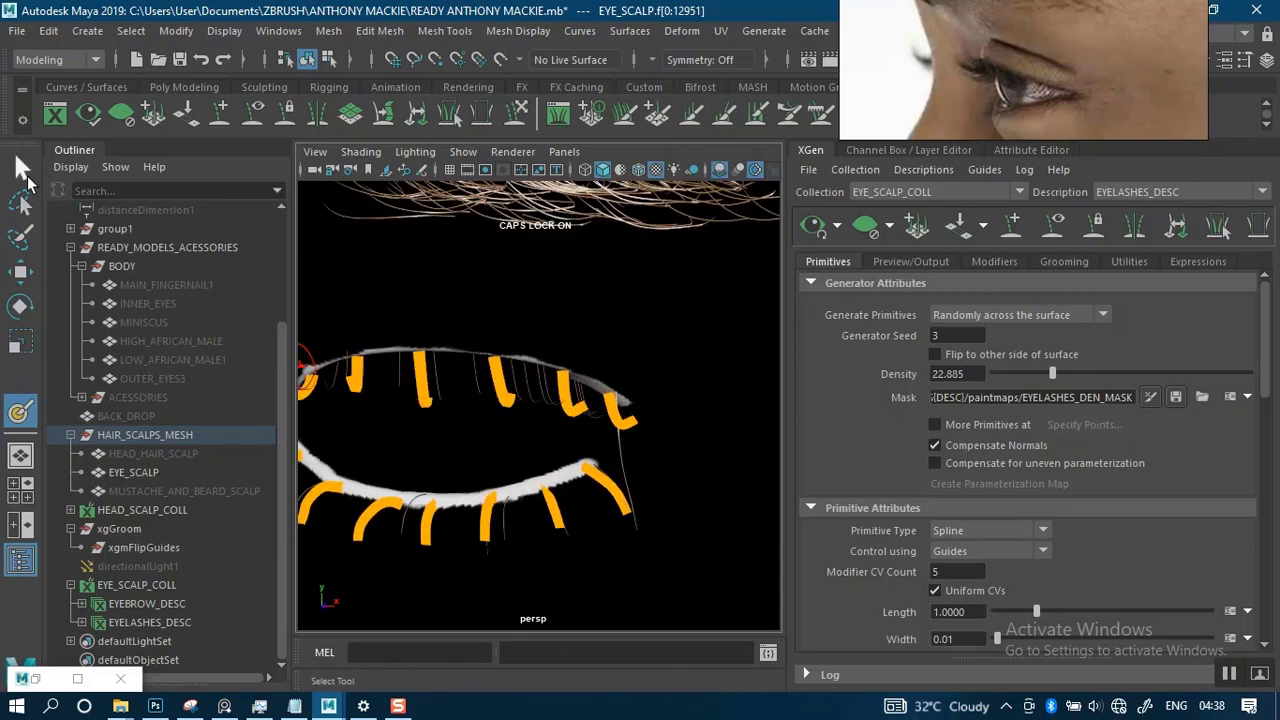
Examine the eyelashes, guides and painted density mask on the opposite eye.
right_click_drag(575, 449, 517, 376, "alt")
left_click_drag(517, 376, 624, 394, "alt")
middle_click_drag(612, 395, 609, 401, "alt")
left_click_drag(609, 400, 509, 371, "alt")
middle_click_drag(509, 371, 424, 356, "alt")
left_click_drag(665, 405, 508, 396, "alt")
middle_click_drag(637, 414, 518, 382, "alt")
right_click_drag(597, 403, 617, 500, "alt")
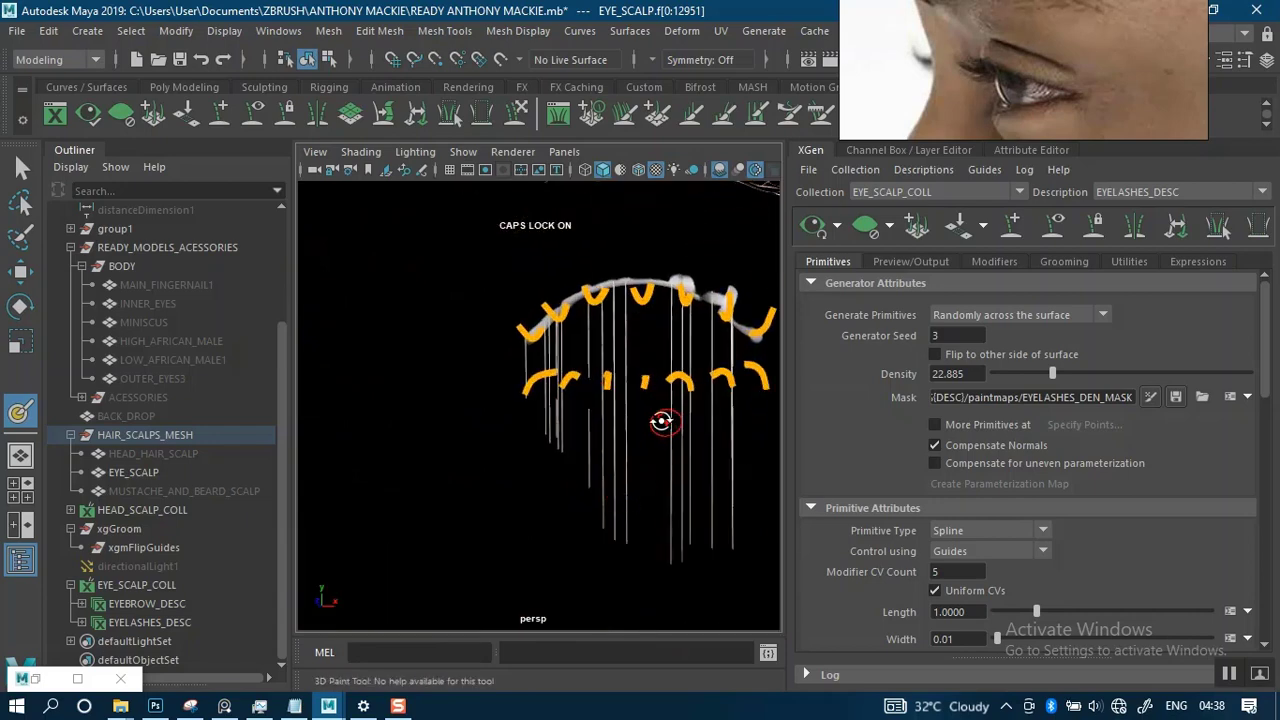
mouse_move(660, 420)
left_mouse_down("alt")
mouse_move(569, 417)
mouse_move(630, 408)
left_mouse_up("alt")
Open the eyelash description's preview and output settings, refresh the preview and view both eyes together.
left_click(918, 257)
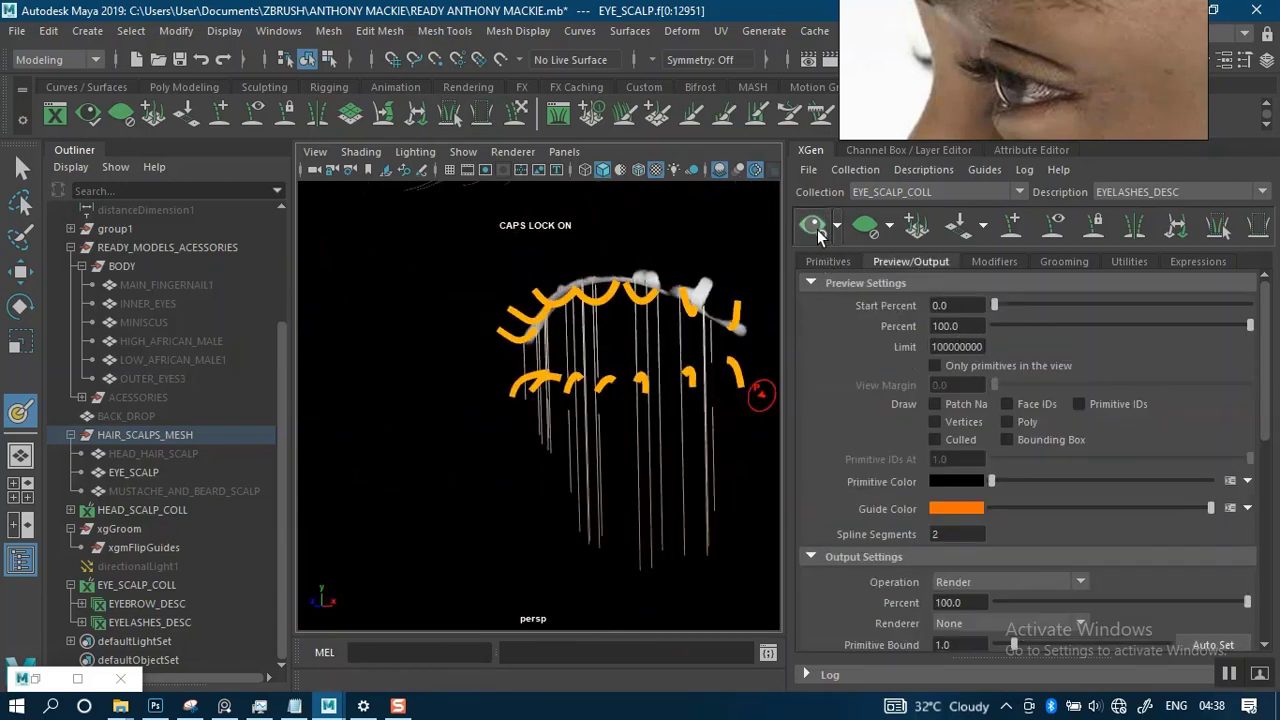
scroll(597, 375, "down", 5)
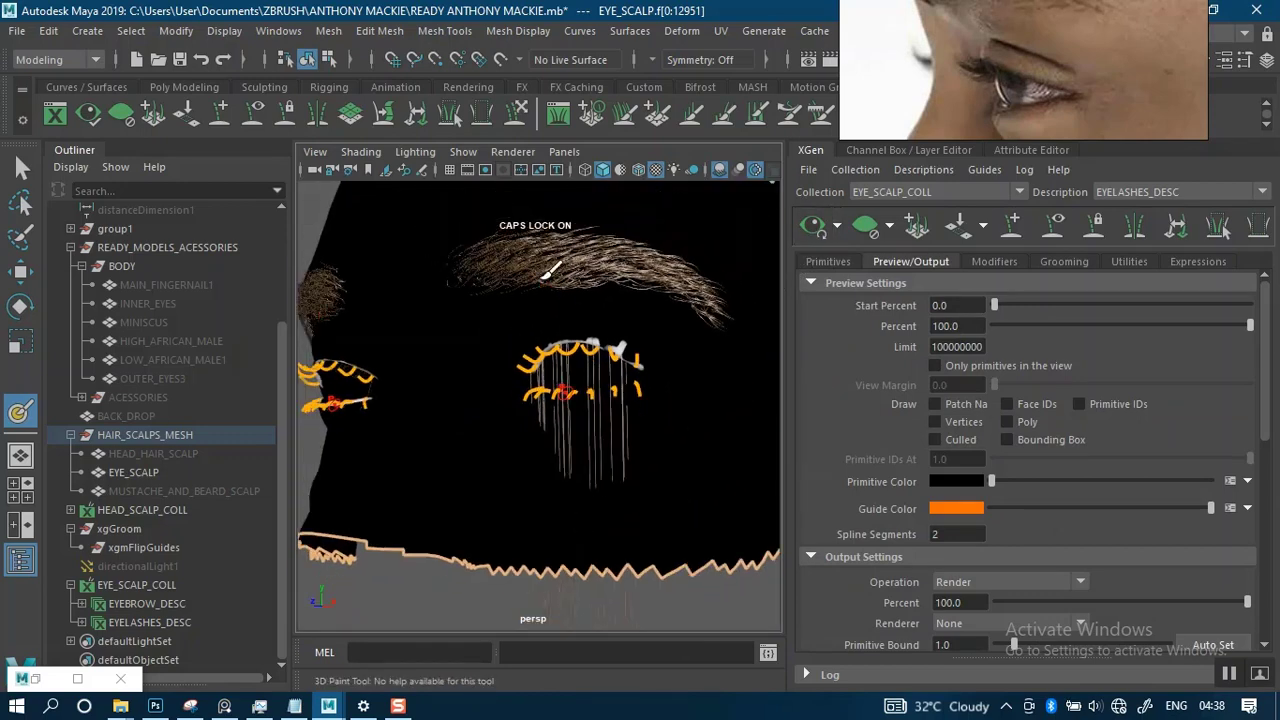
mouse_move(597, 375)
left_mouse_down("alt")
mouse_move(586, 366)
mouse_move(683, 374)
mouse_move(623, 392)
mouse_move(586, 367)
left_mouse_up("alt")
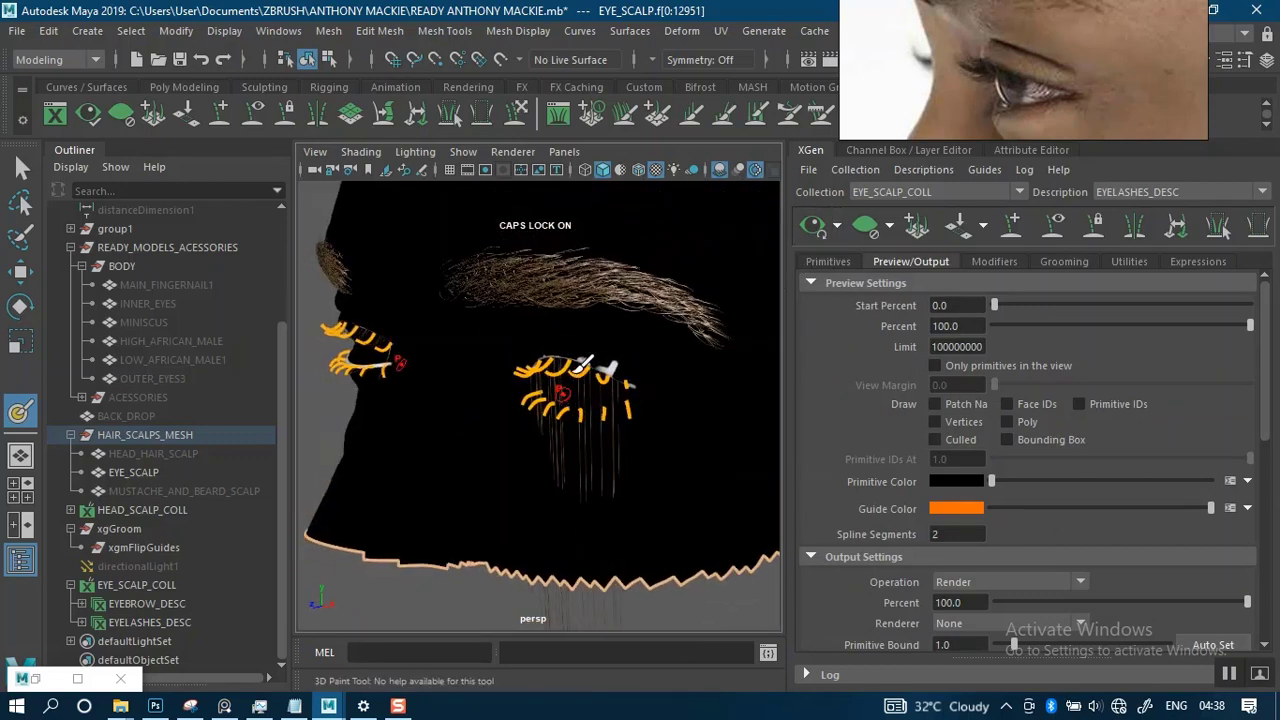
Paint black over the excess white mask blobs above the upper lash line of the character's left eye.
middle_click_drag(585, 363, 563, 408, "alt")
right_click_drag(590, 378, 636, 602, "alt")
middle_click_drag(626, 500, 485, 519, "alt")
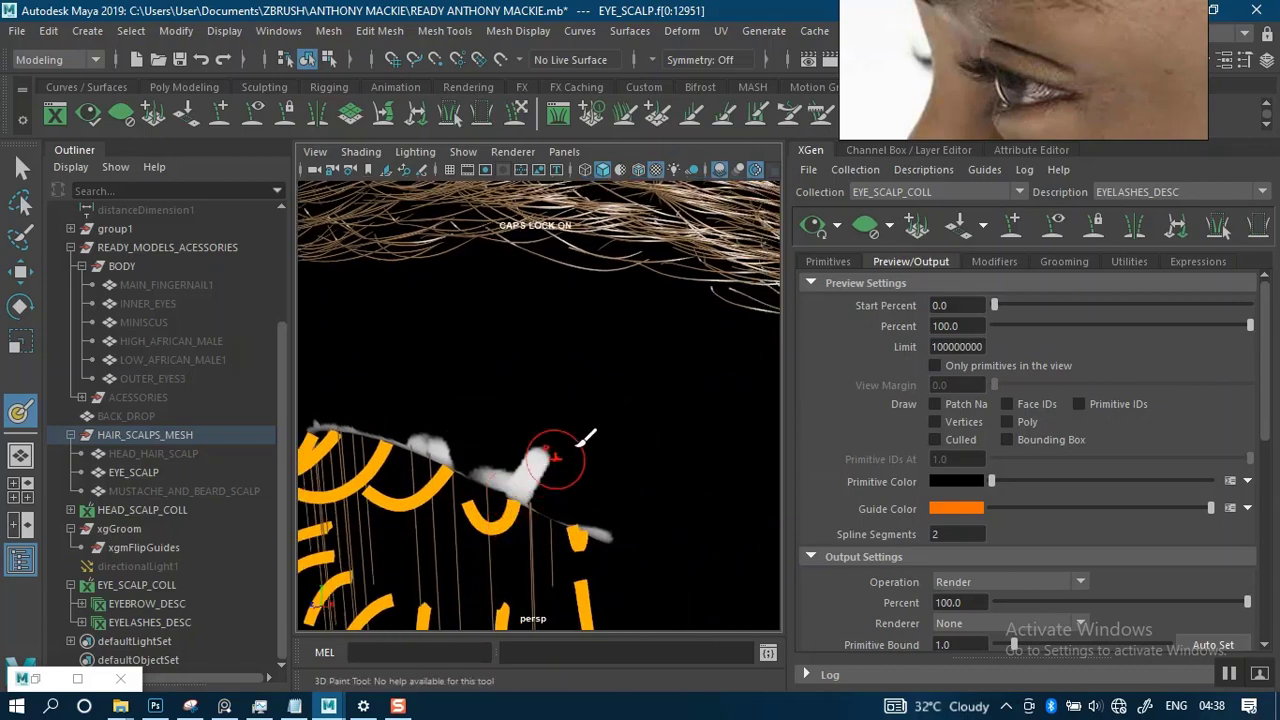
left_click_drag(572, 454, 612, 379, "alt")
mouse_move(609, 395)
middle_mouse_down("alt")
mouse_move(580, 514)
mouse_move(552, 415)
middle_mouse_up("alt")
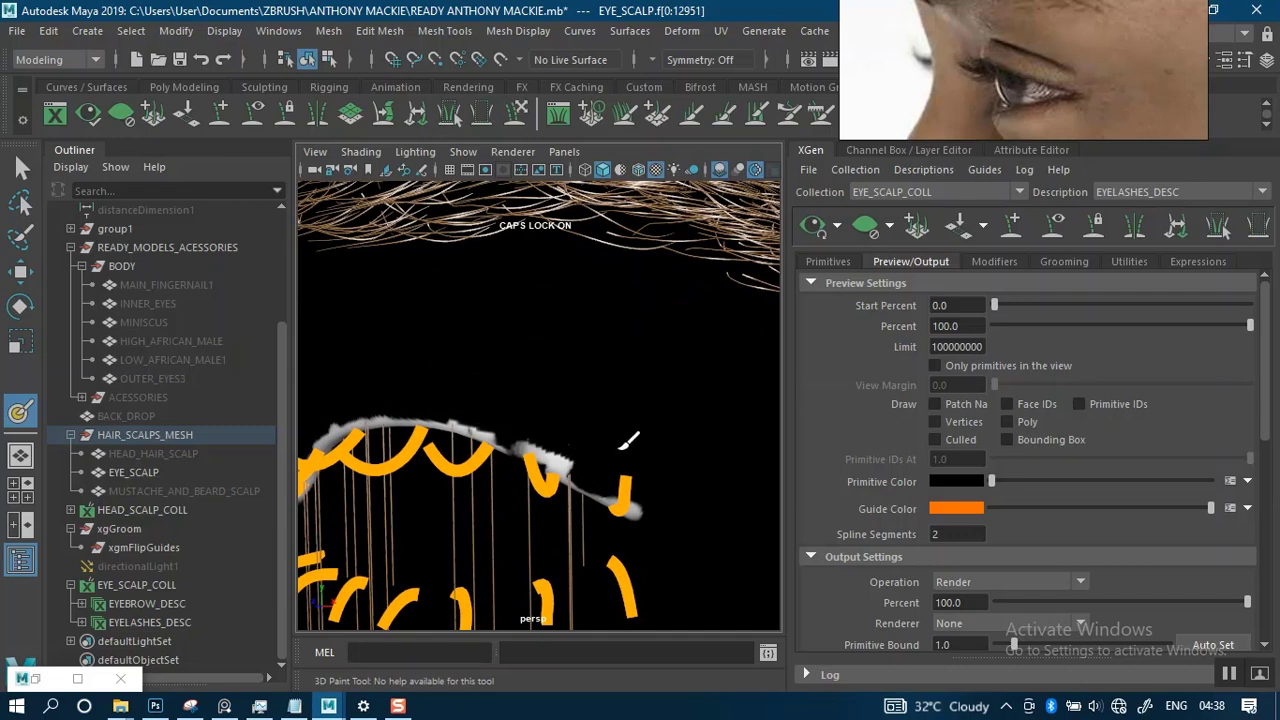
scroll(553, 420, "down", 10)
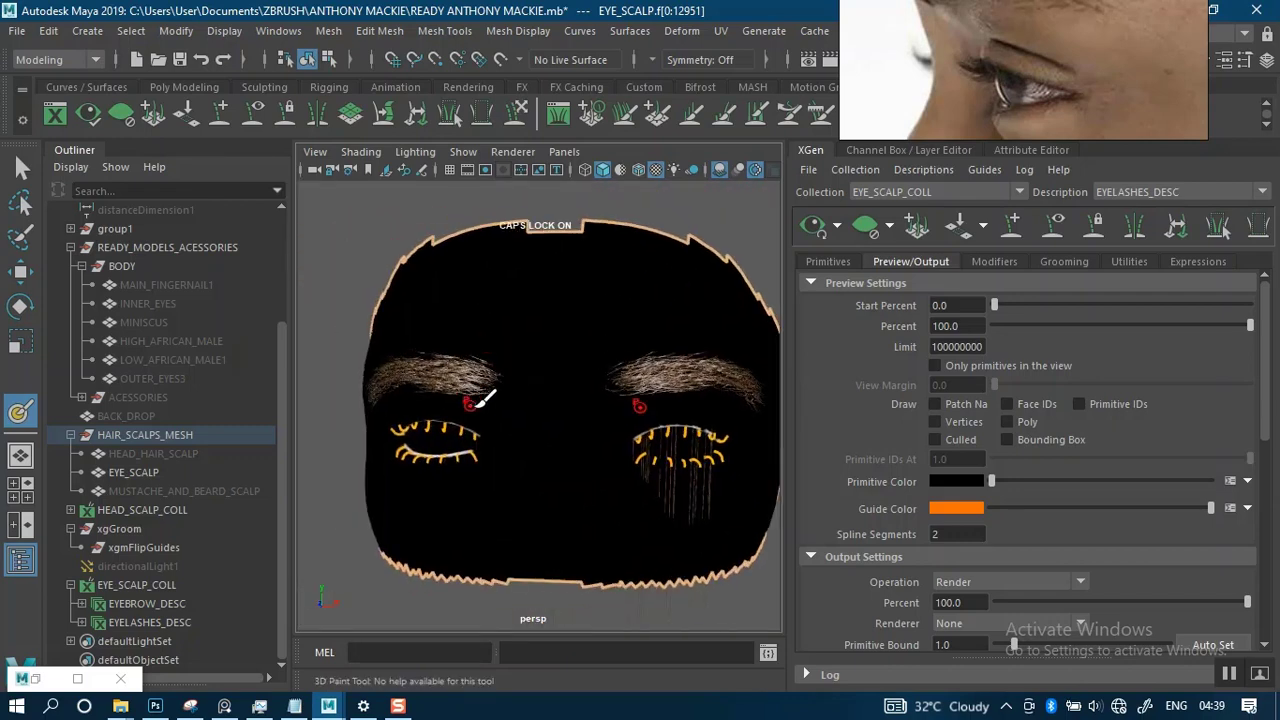
Check the 3D Paint Tool's color, file texture and reflection settings, and inspect the painted lash mask up close.
scroll(611, 506, "up", 5)
mouse_move(611, 506)
left_mouse_down("alt")
mouse_move(571, 423)
mouse_move(609, 409)
mouse_move(490, 470)
left_mouse_up("alt")
left_click(35, 680)
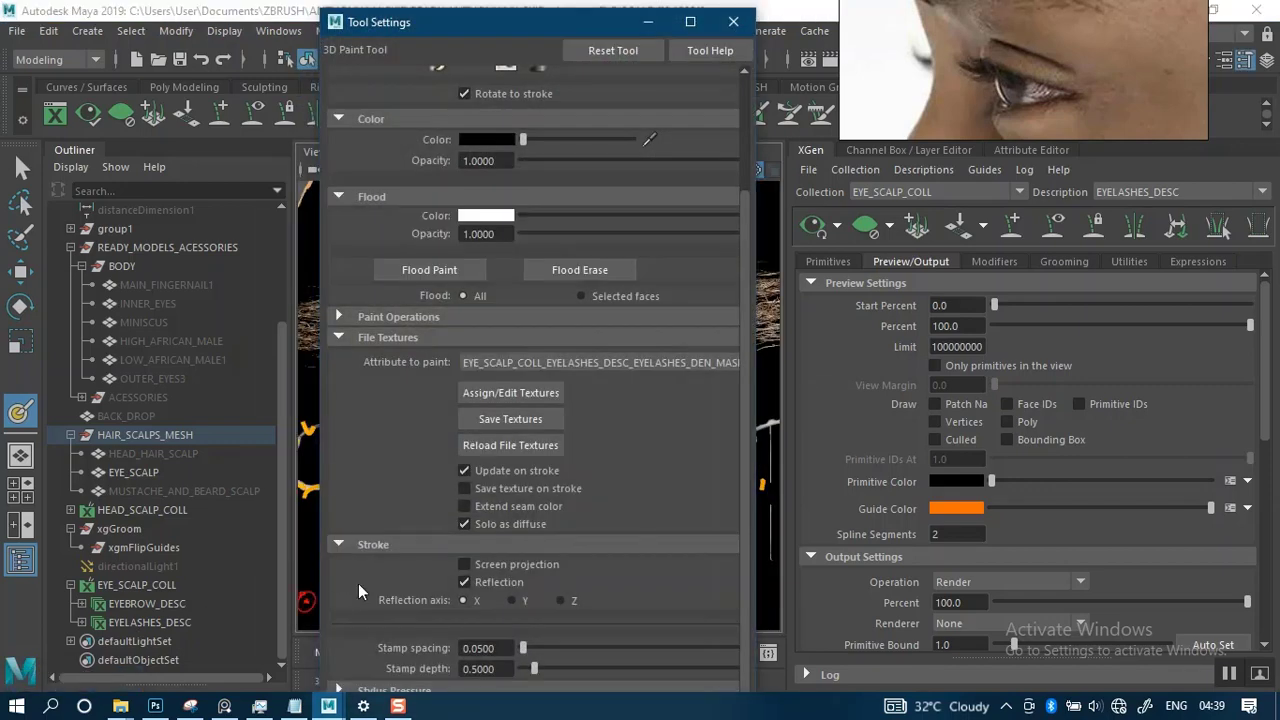
left_click(733, 22)
scroll(400, 323, "up", 4)
mouse_move(400, 323)
left_mouse_down("alt")
mouse_move(531, 357)
mouse_move(545, 473)
mouse_move(429, 443)
mouse_move(383, 491)
mouse_move(366, 486)
mouse_move(472, 488)
mouse_move(603, 449)
mouse_move(557, 471)
mouse_move(591, 366)
mouse_move(585, 425)
mouse_move(545, 445)
mouse_move(540, 368)
left_mouse_up("alt")
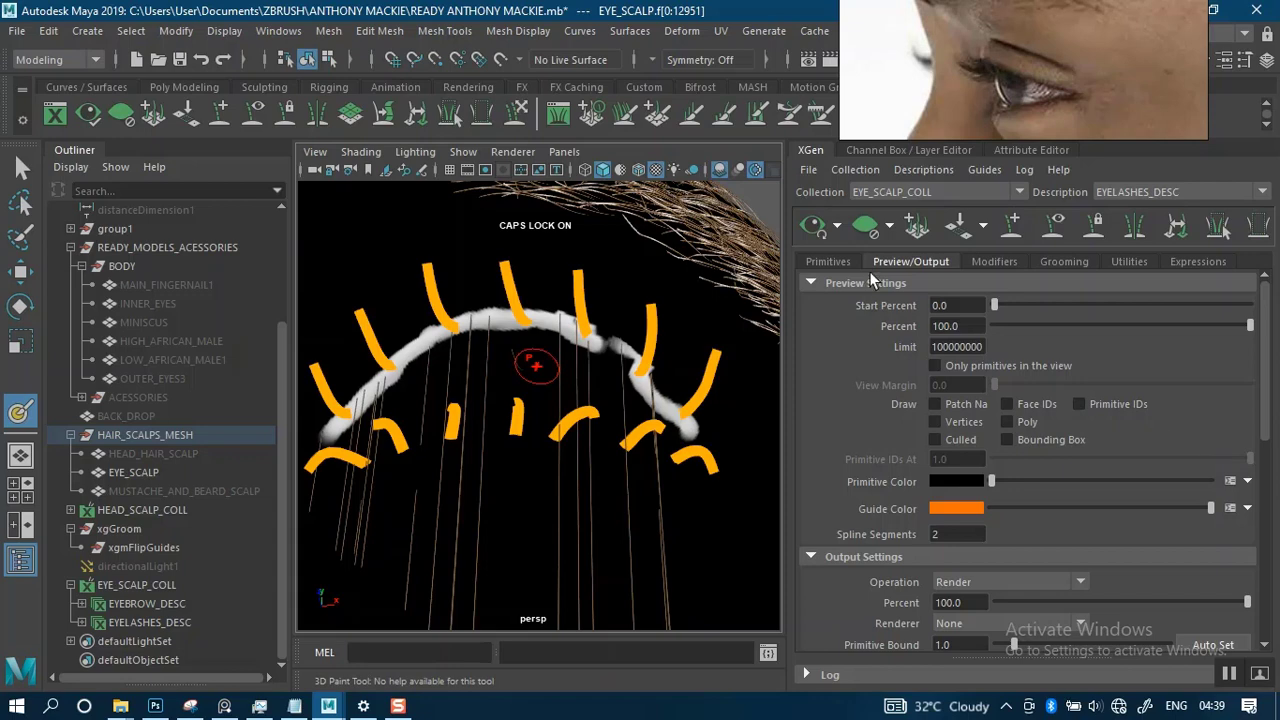
Open the eyelash description's primitive settings, refresh the preview and compare the generated hairs on both eyes.
left_click(830, 262)
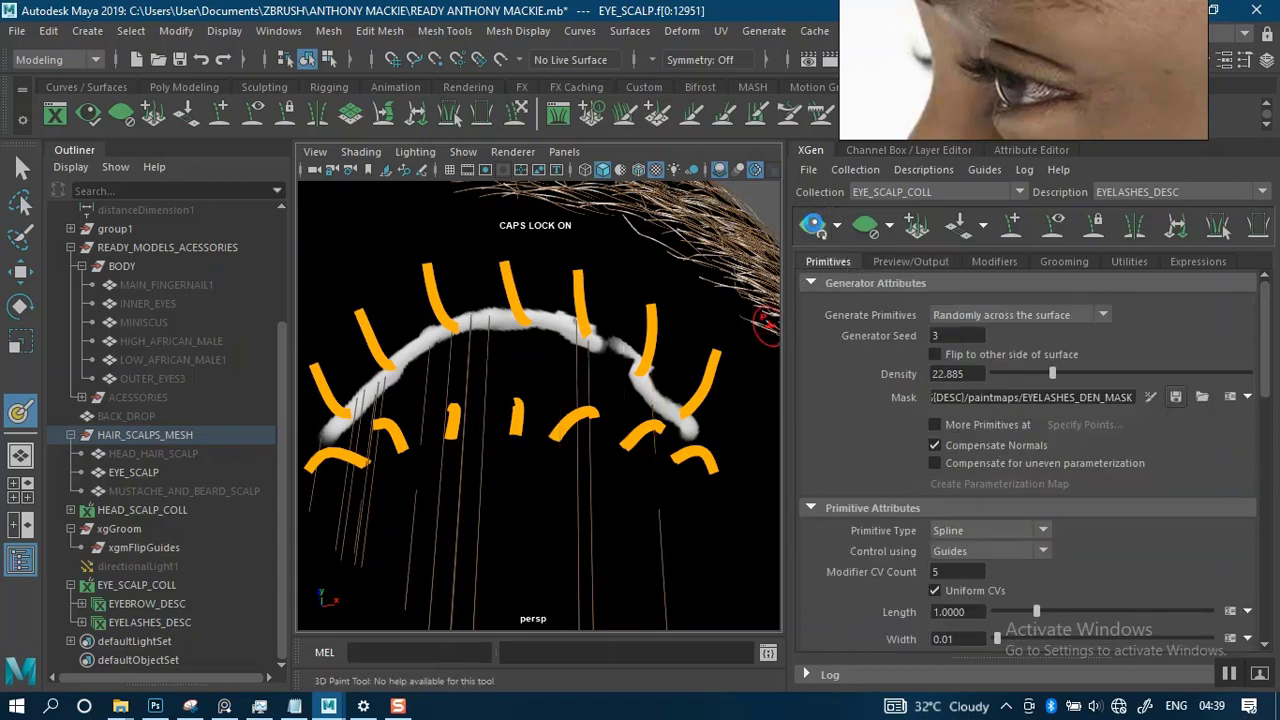
scroll(560, 363, "down", 5)
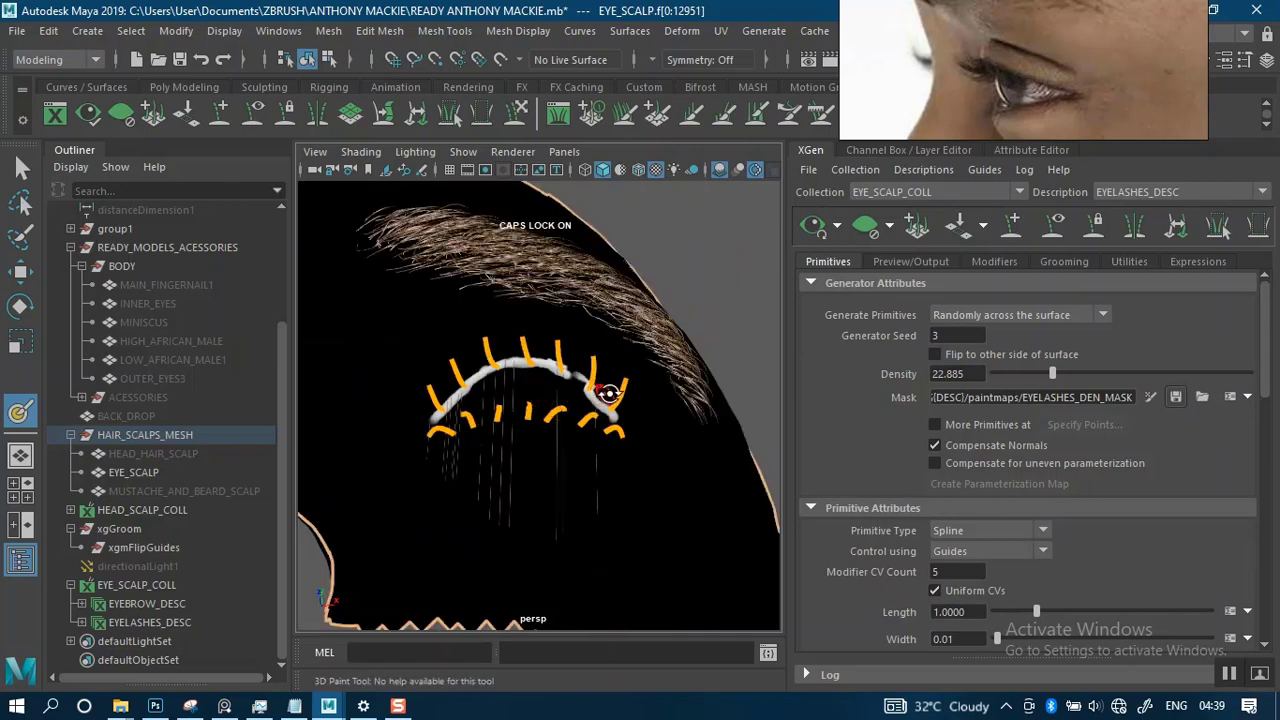
left_click_drag(607, 393, 603, 486, "alt")
scroll(570, 400, "down", 5)
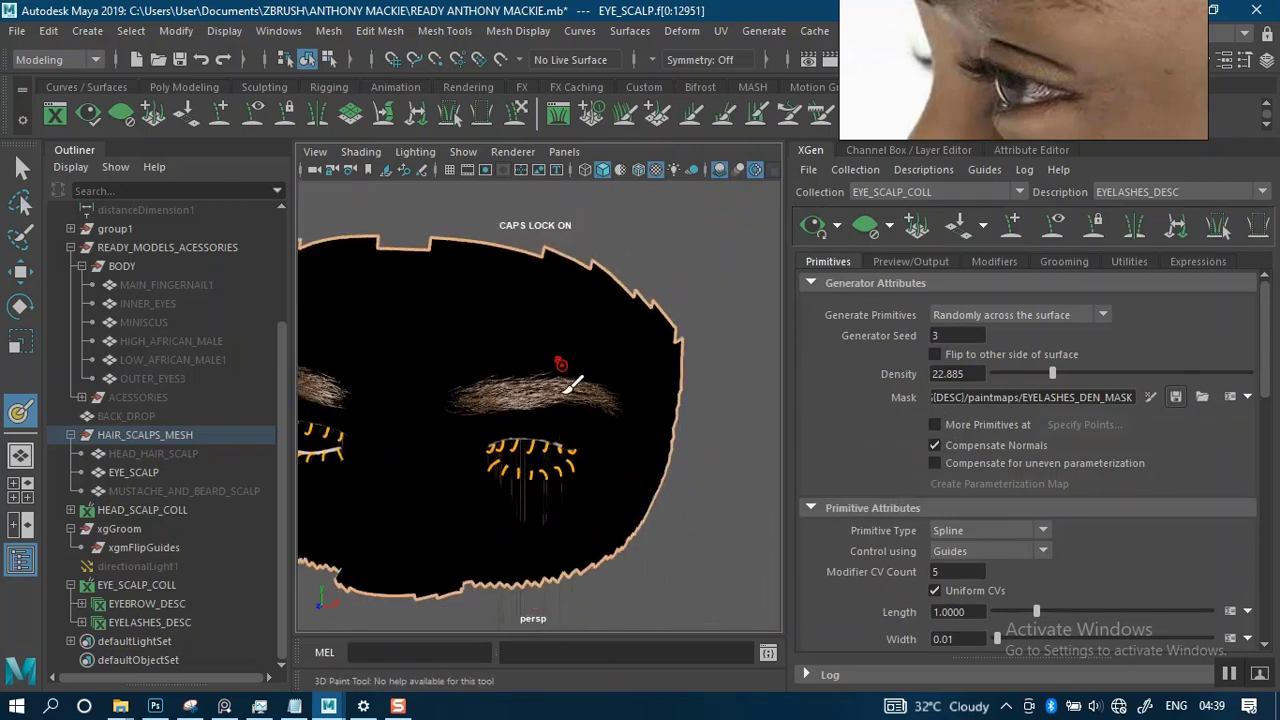
middle_click_drag(574, 383, 627, 328, "alt")
right_click_drag(630, 335, 566, 197, "alt")
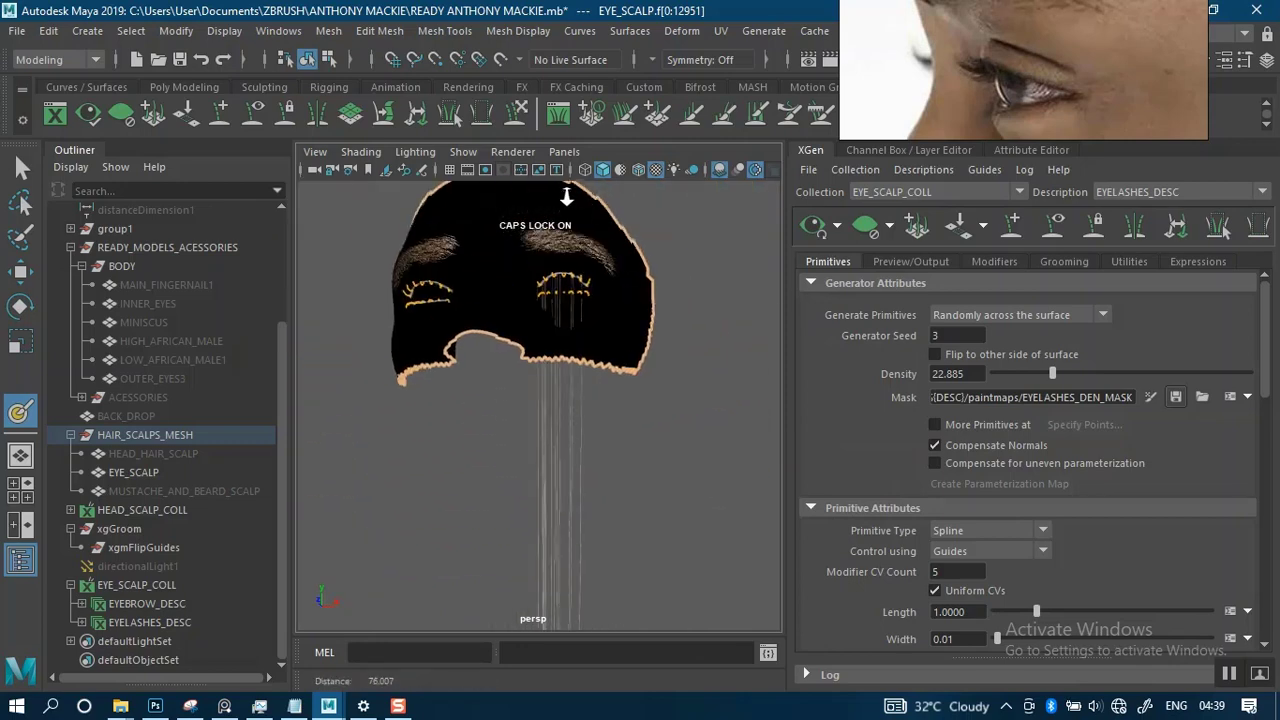
right_click_drag(612, 395, 552, 400, "alt")
middle_click_drag(608, 440, 600, 506, "alt")
right_click_drag(600, 506, 617, 545, "alt")
right_click_drag(534, 371, 585, 440, "alt")
middle_click_drag(540, 371, 685, 358, "alt")
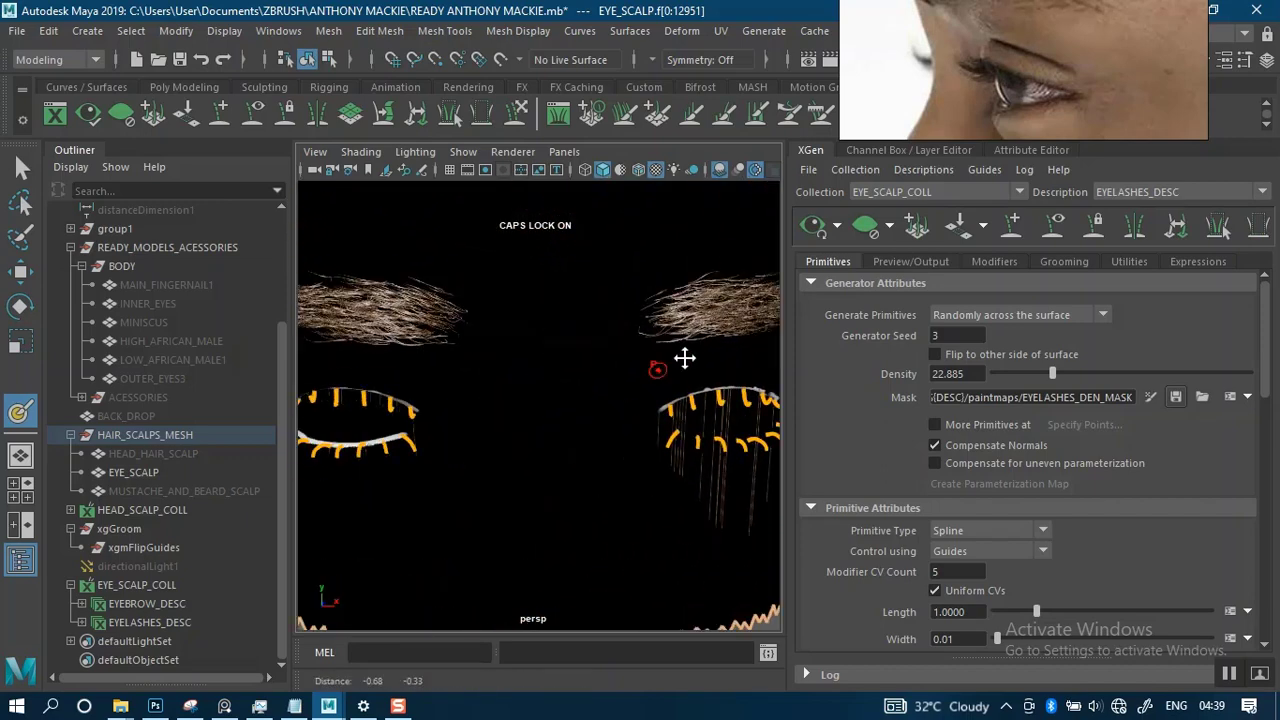
left_click_drag(684, 358, 594, 346, "alt")
middle_click_drag(597, 347, 608, 375, "alt")
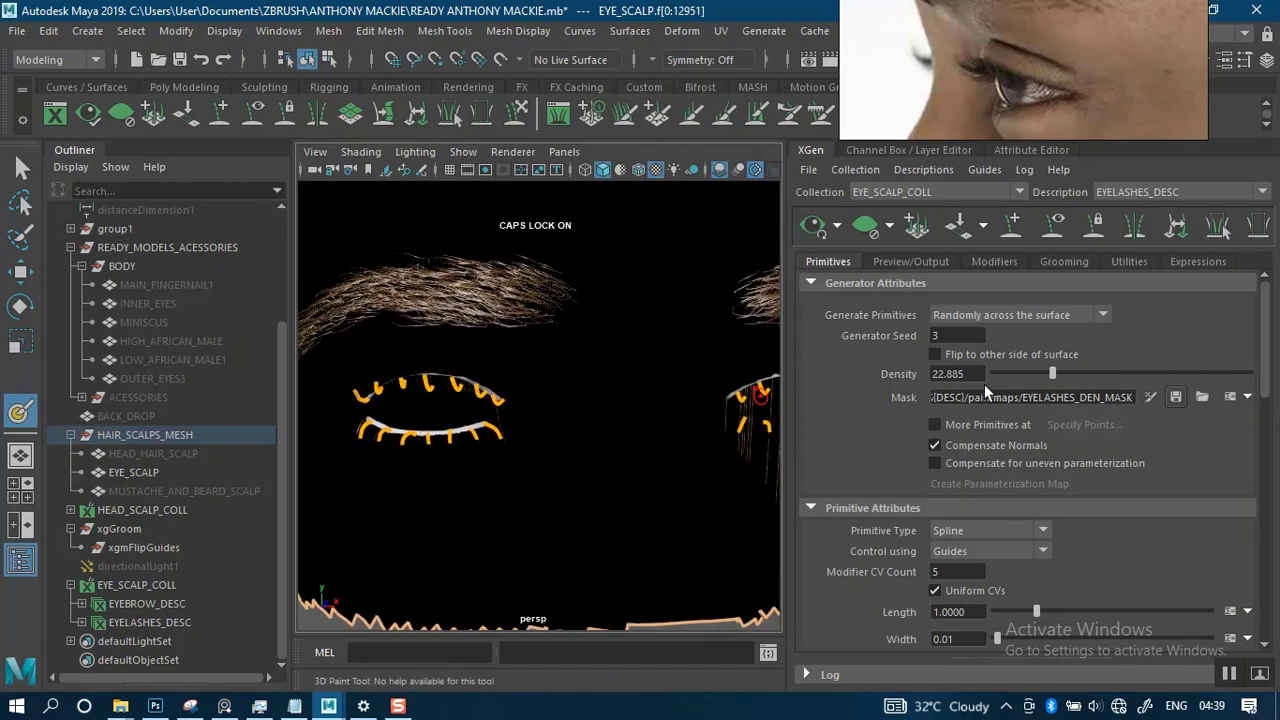
Raise the eyelash density to 45.395 and bring both eyes into view.
left_click_drag(1009, 374, 1030, 375)
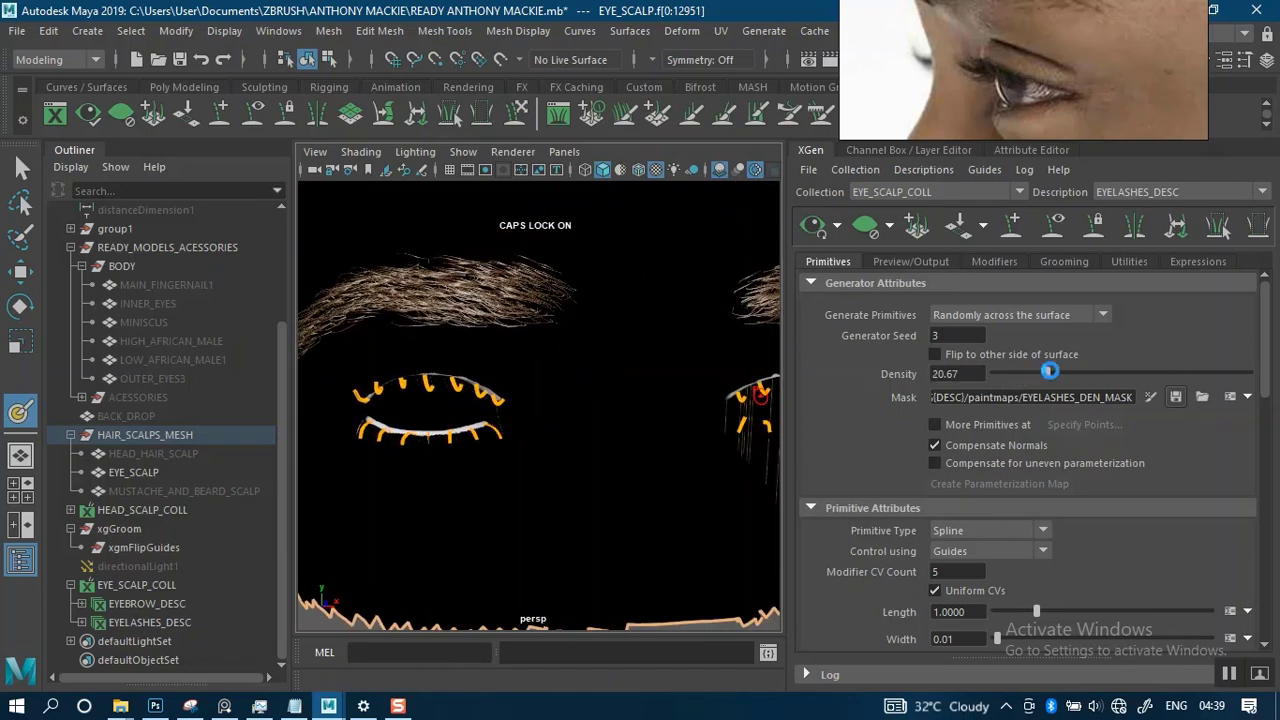
right_click_drag(586, 409, 540, 449, "alt")
middle_click_drag(540, 449, 374, 406, "alt")
right_click_drag(588, 414, 553, 281, "alt")
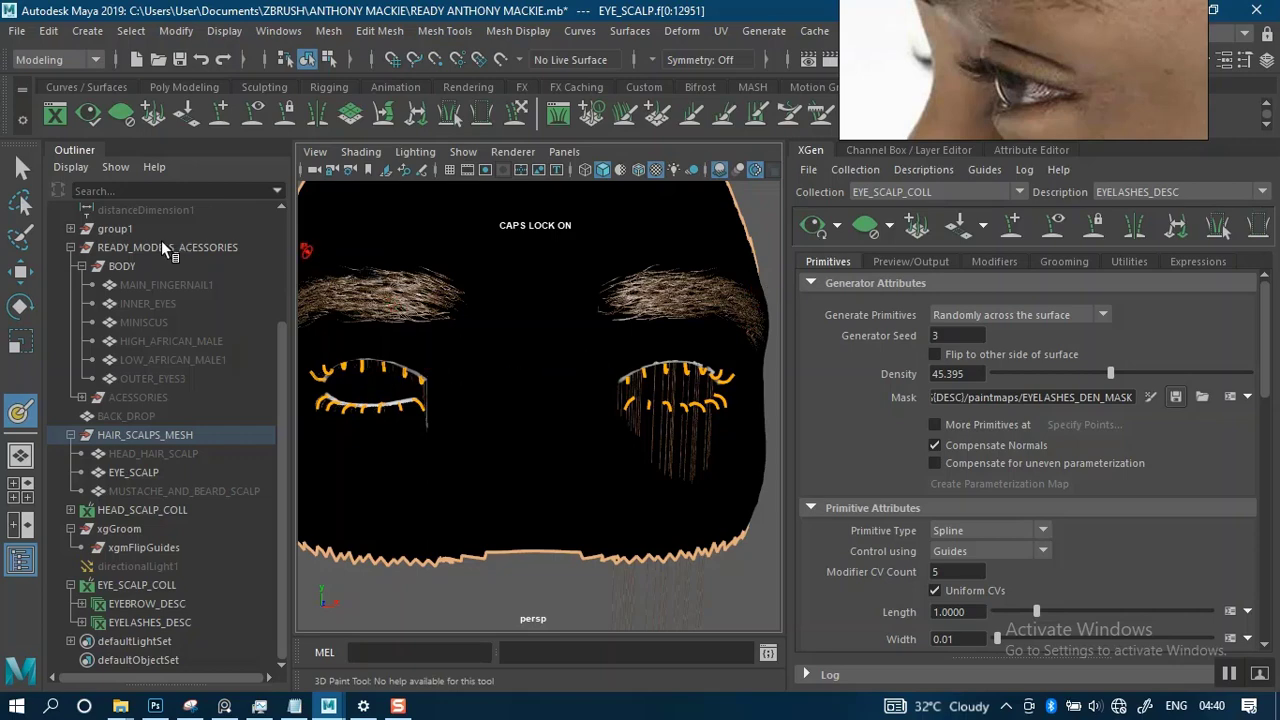
Leave the 3D Paint Tool for the Select Tool and examine the downward hairs around the character's left eye.
left_click(30, 174)
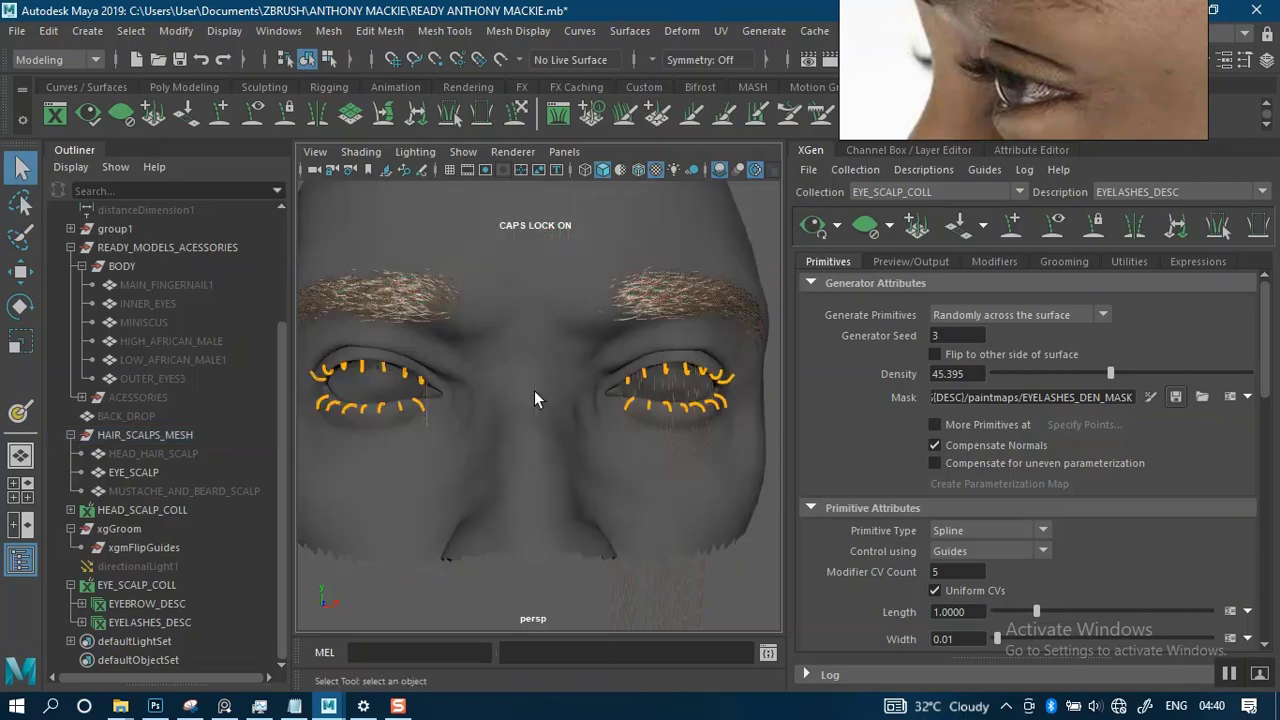
left_click_drag(458, 448, 424, 452, "alt")
right_click_drag(530, 388, 574, 454, "alt")
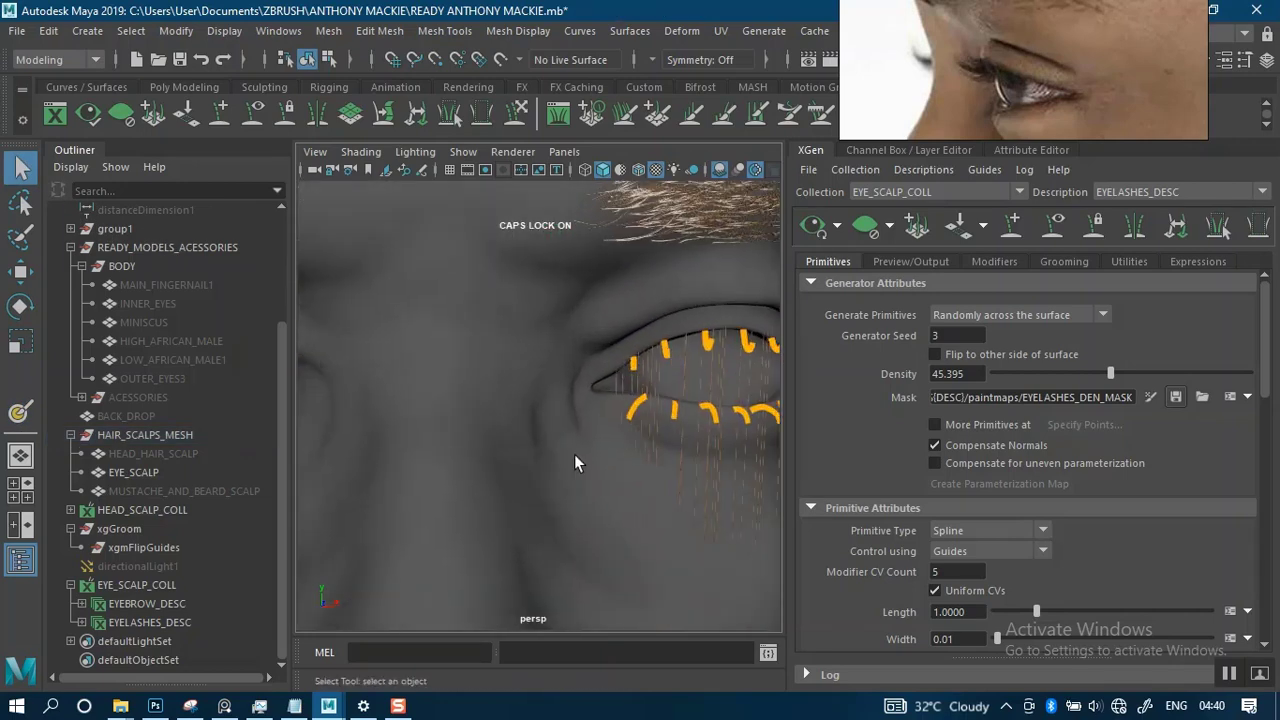
left_click_drag(574, 454, 460, 391, "alt")
scroll(518, 370, "down", 3)
middle_click_drag(460, 391, 290, 384, "alt")
right_click_drag(541, 384, 622, 418, "alt")
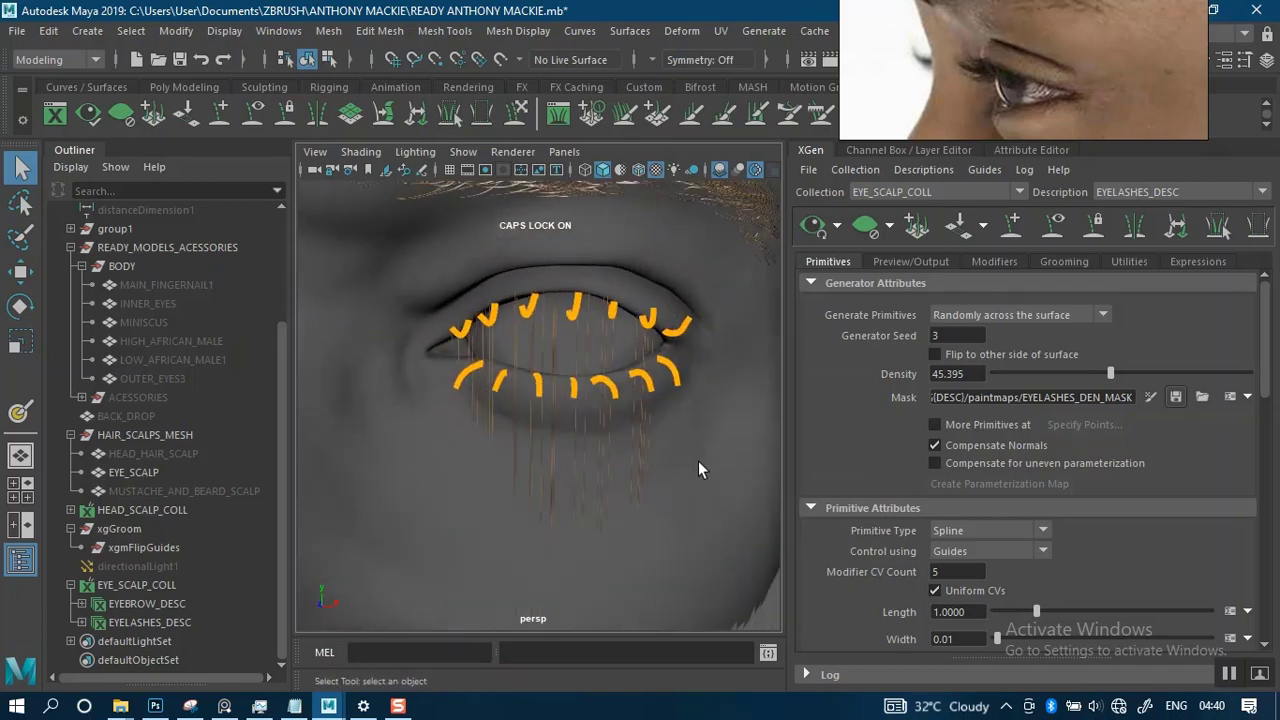
Select all lash guides around the character's left eye and convert them to curves, with the original guides set to Delete.
left_click_drag(517, 372, 427, 256)
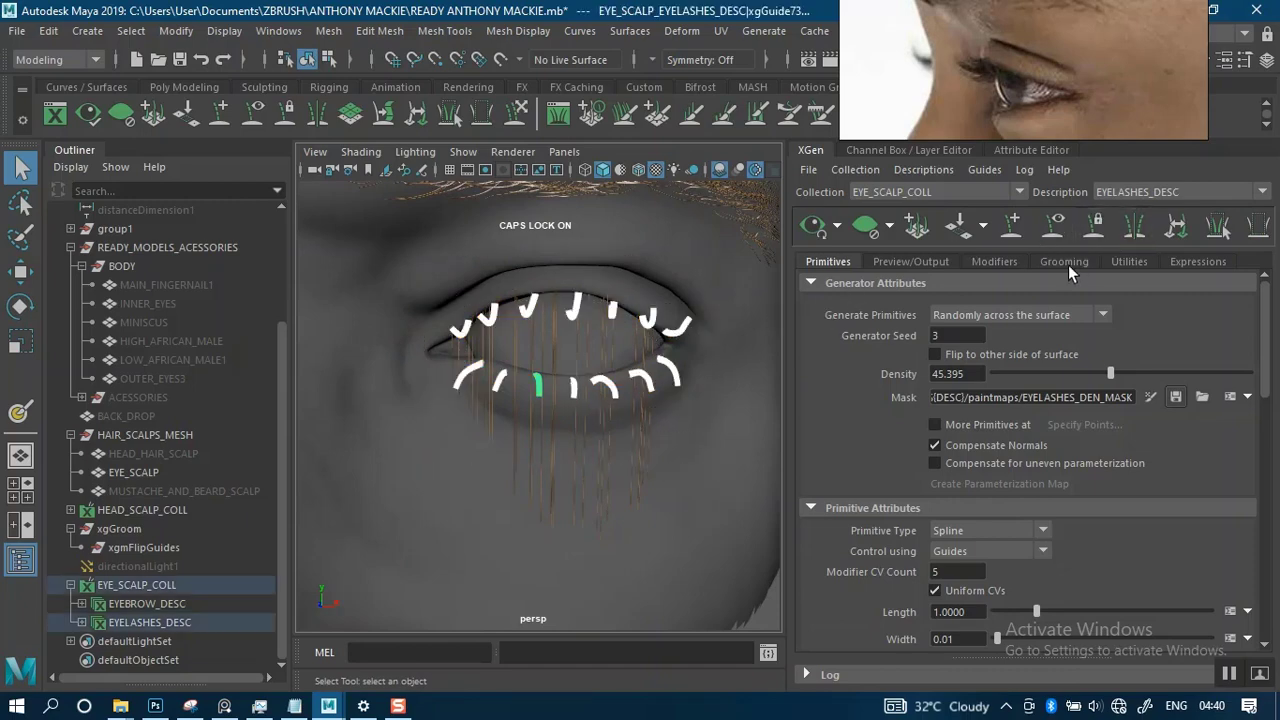
left_click(1122, 263)
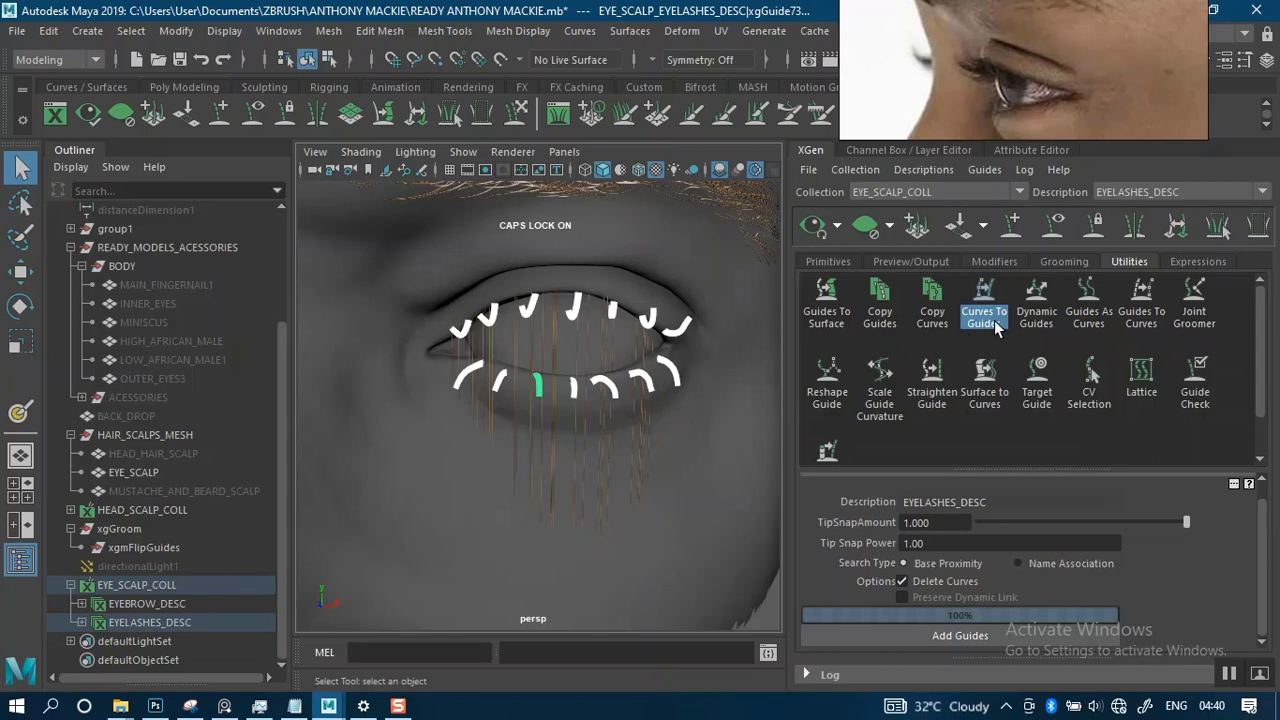
left_click(984, 312)
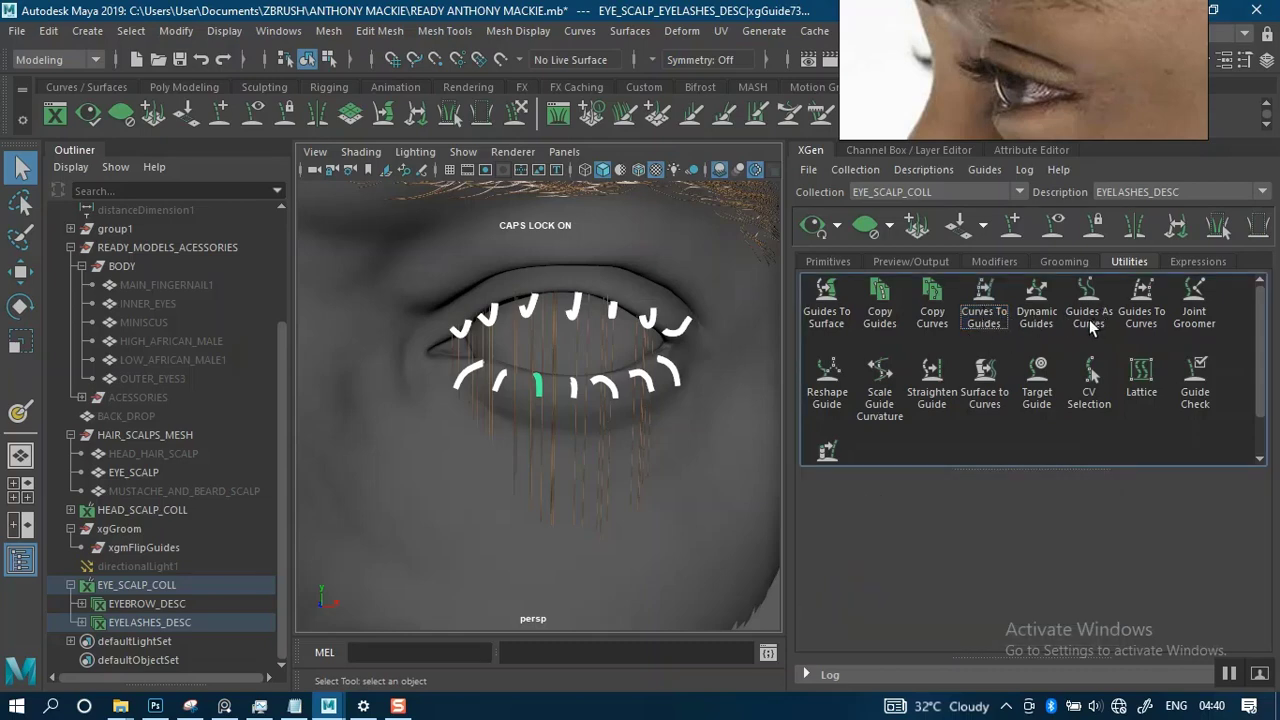
left_click(1141, 302)
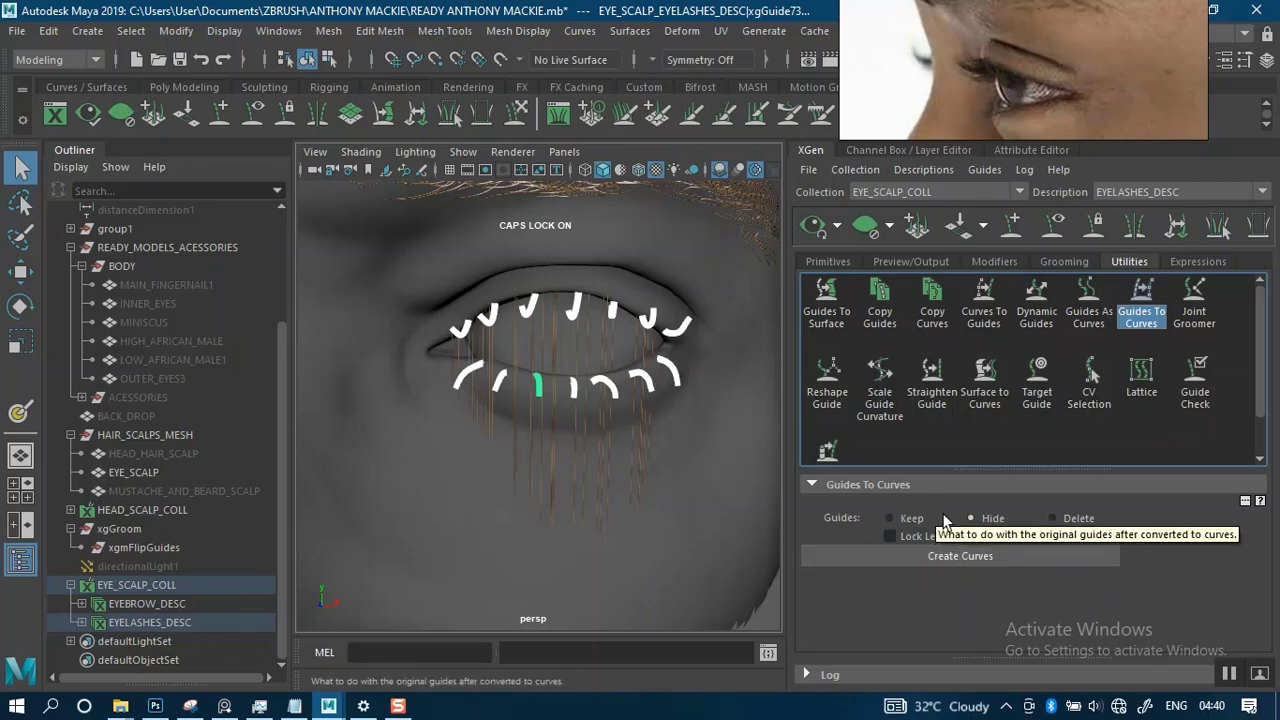
left_click(1054, 518)
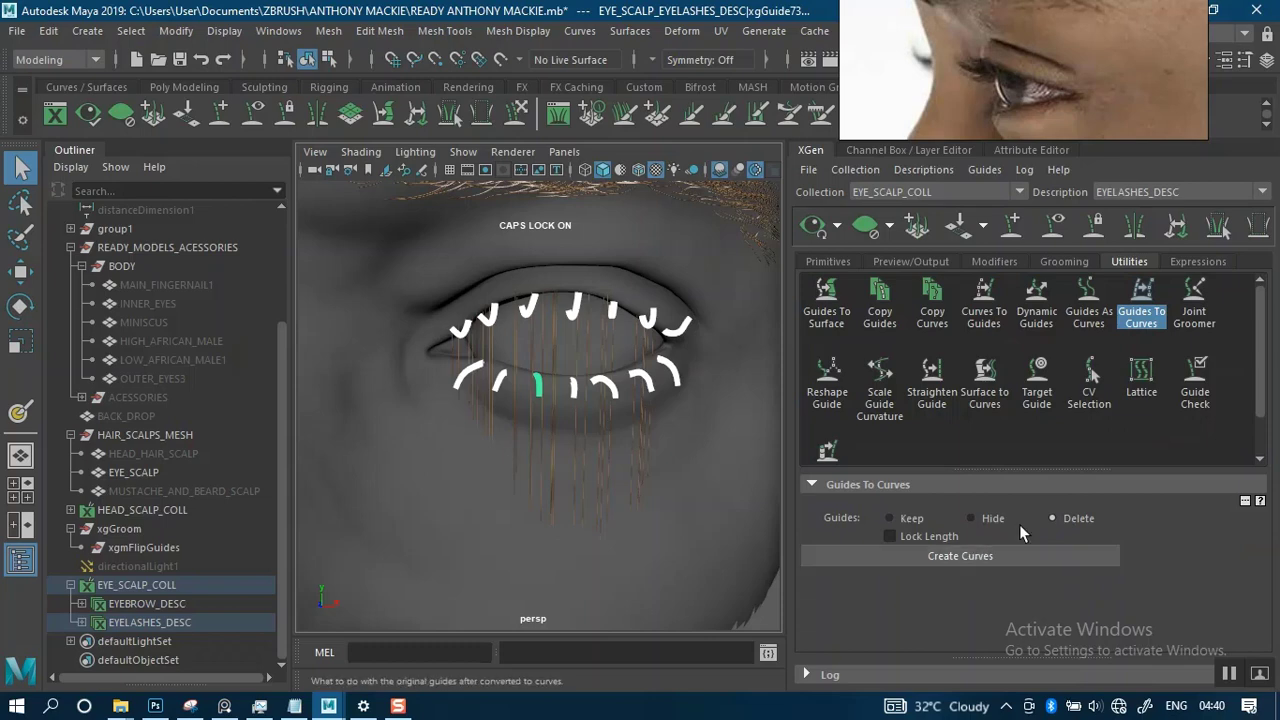
left_click(917, 557)
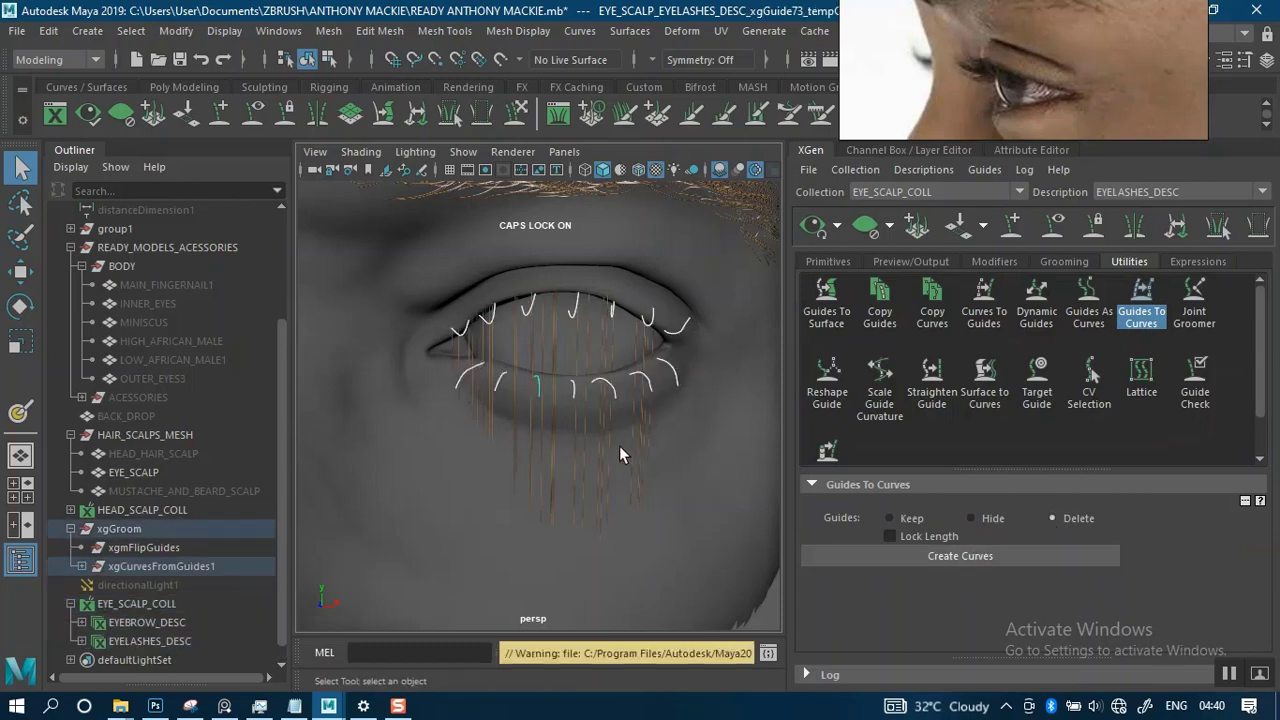
Examine the converted lash curves from several angles and compare them with the guides on the opposite eye.
right_click_drag(593, 485, 543, 340, "alt")
left_click_drag(543, 342, 560, 432, "alt")
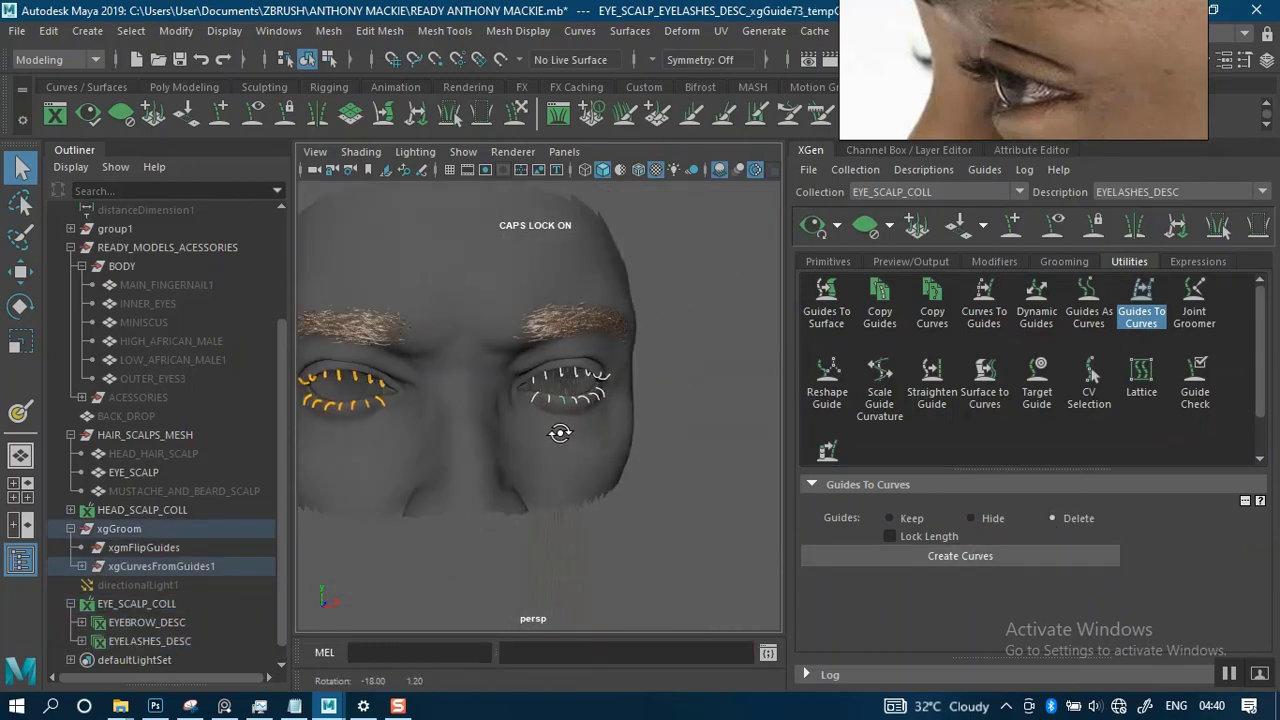
right_click_drag(565, 408, 605, 514, "alt")
left_click_drag(604, 514, 590, 462, "alt")
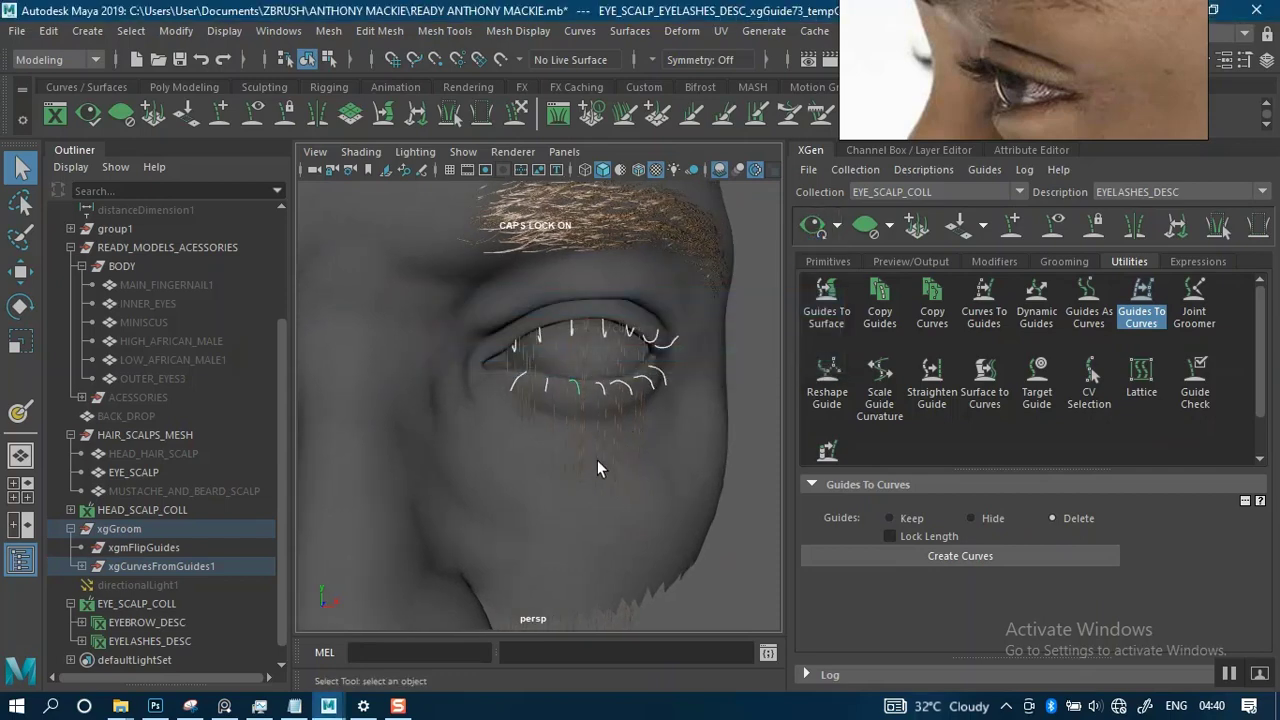
left_click_drag(631, 440, 574, 478, "alt")
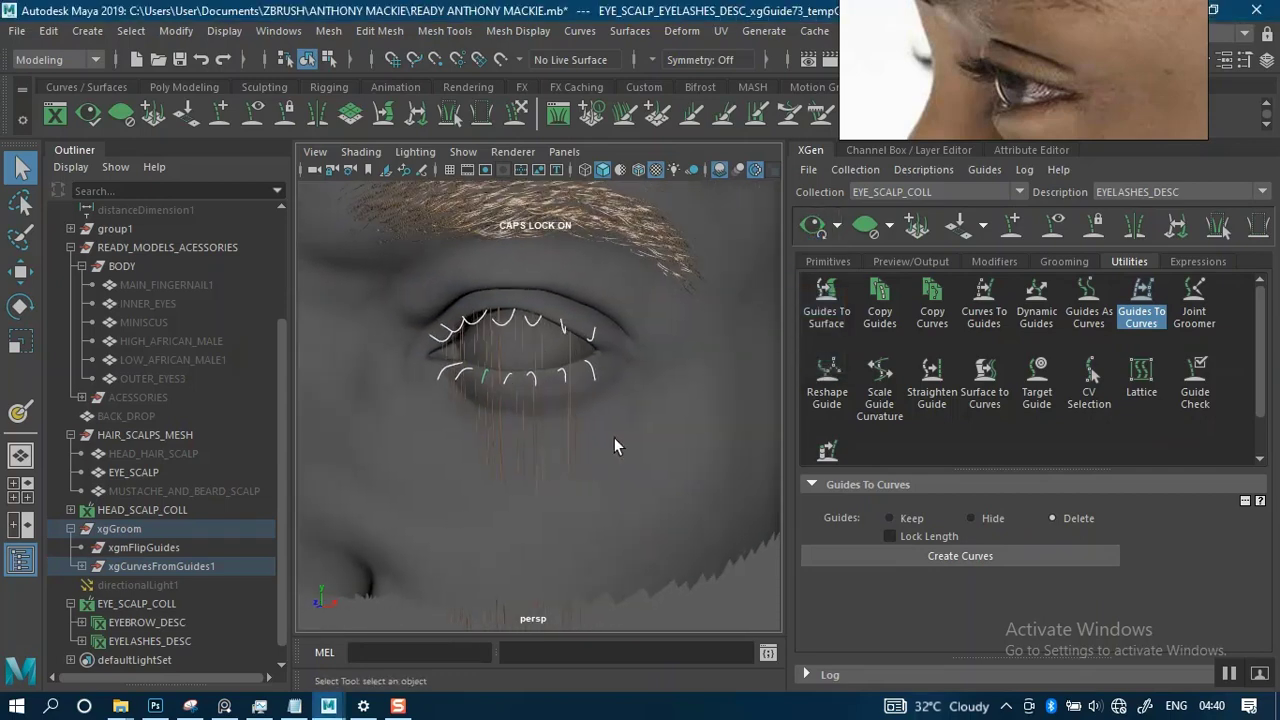
left_click_drag(614, 437, 586, 377, "alt")
middle_click_drag(586, 377, 630, 370, "alt")
mouse_move(630, 370)
right_mouse_down("alt")
mouse_move(663, 501)
mouse_move(614, 380)
right_mouse_up("alt")
mouse_move(614, 380)
left_mouse_down("alt")
mouse_move(657, 374)
mouse_move(632, 386)
left_mouse_up("alt")
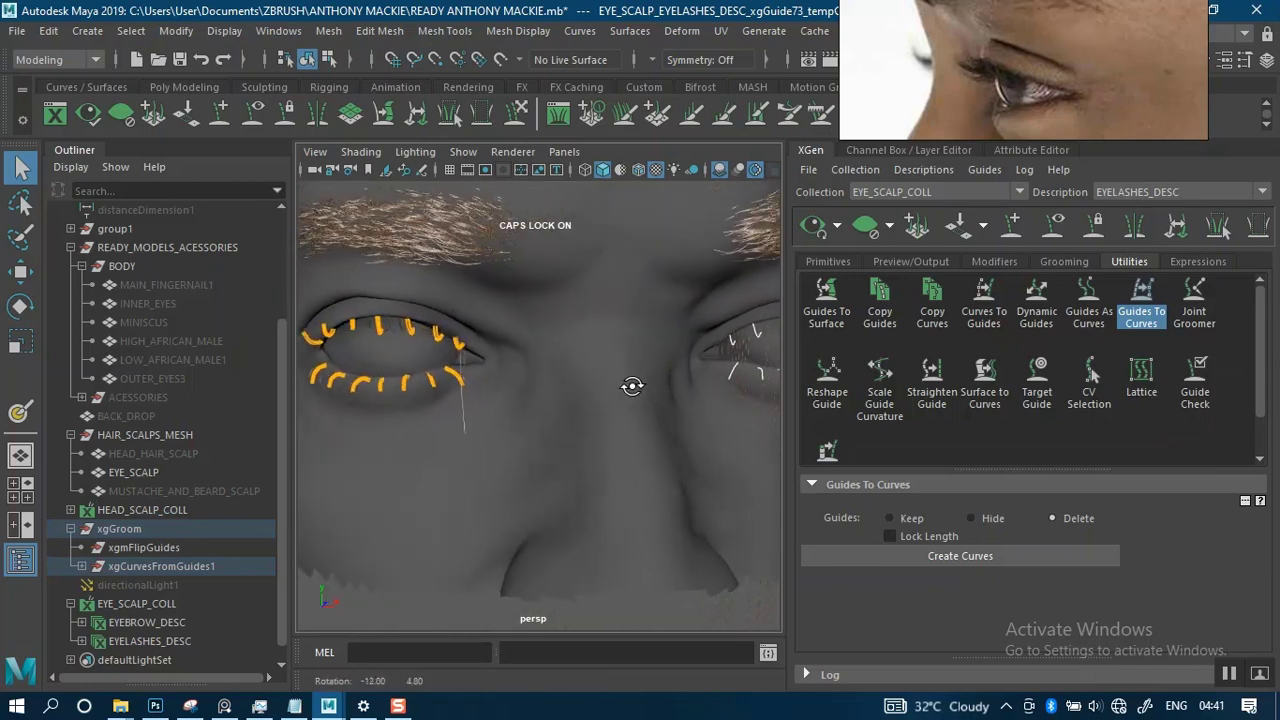
right_click_drag(632, 386, 612, 358, "alt")
left_click_drag(600, 403, 648, 382, "alt")
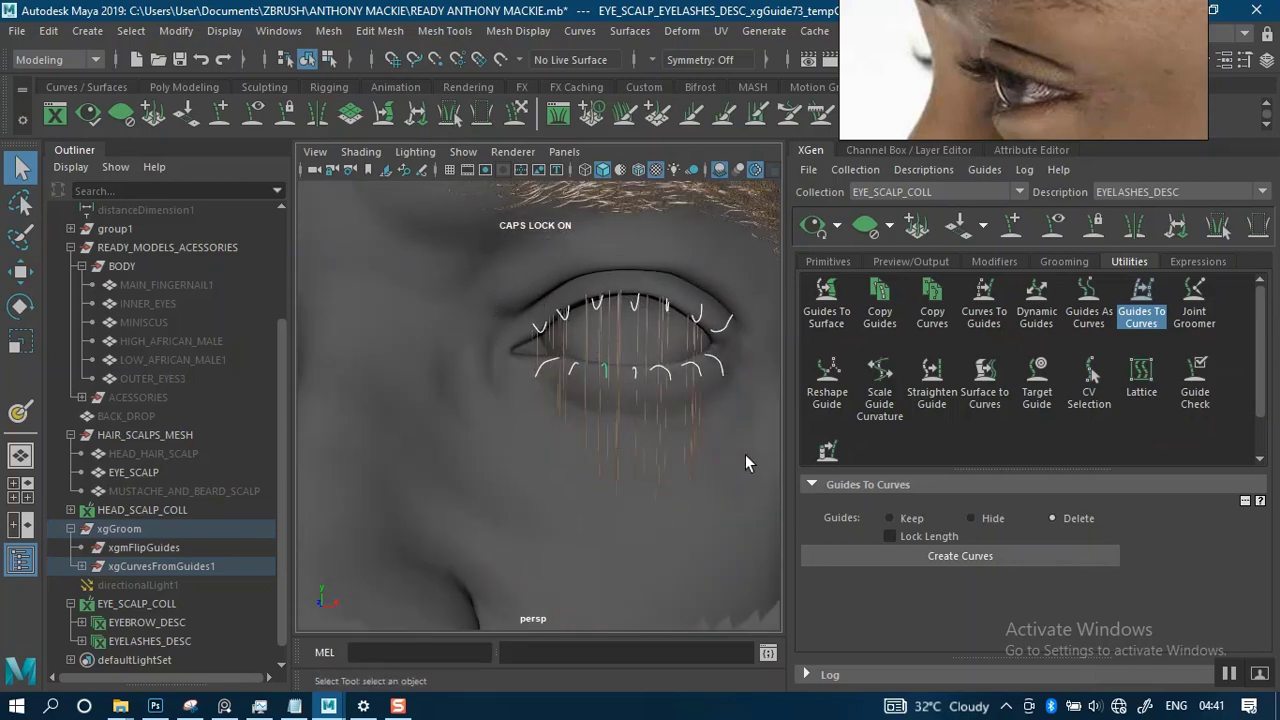
Convert the left eye's lash curves back into EYELASHES_DESC guides using Base Proximity and Delete Curves, and refresh the preview.
left_click(552, 480, "ctrl")
scroll(655, 490, "down", 4)
left_click_drag(649, 425, 740, 452, "alt")
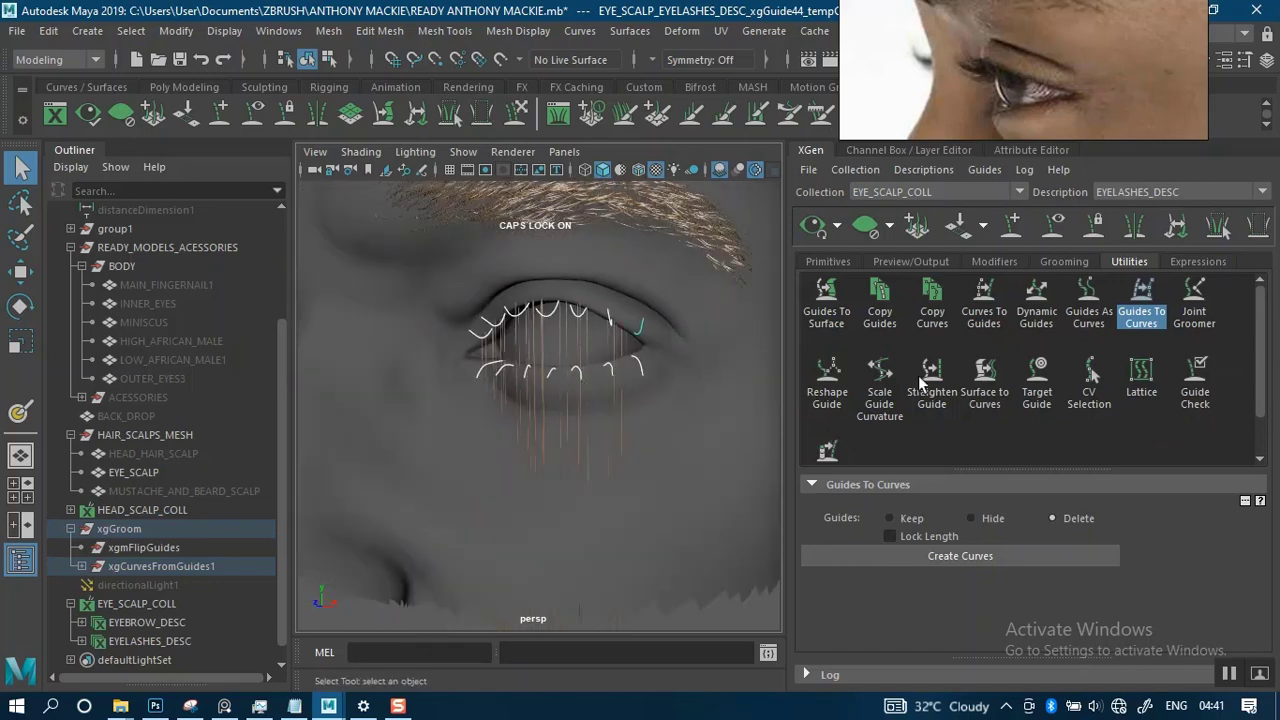
left_click(1145, 300)
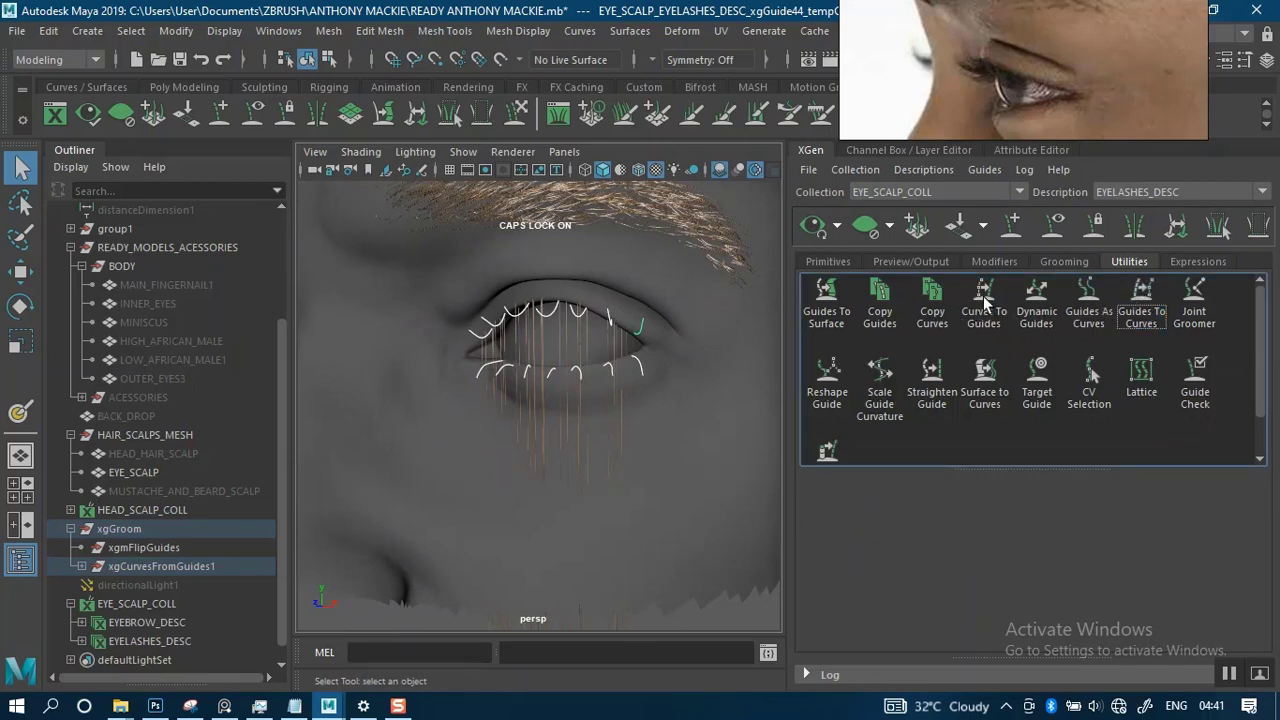
left_click(985, 300)
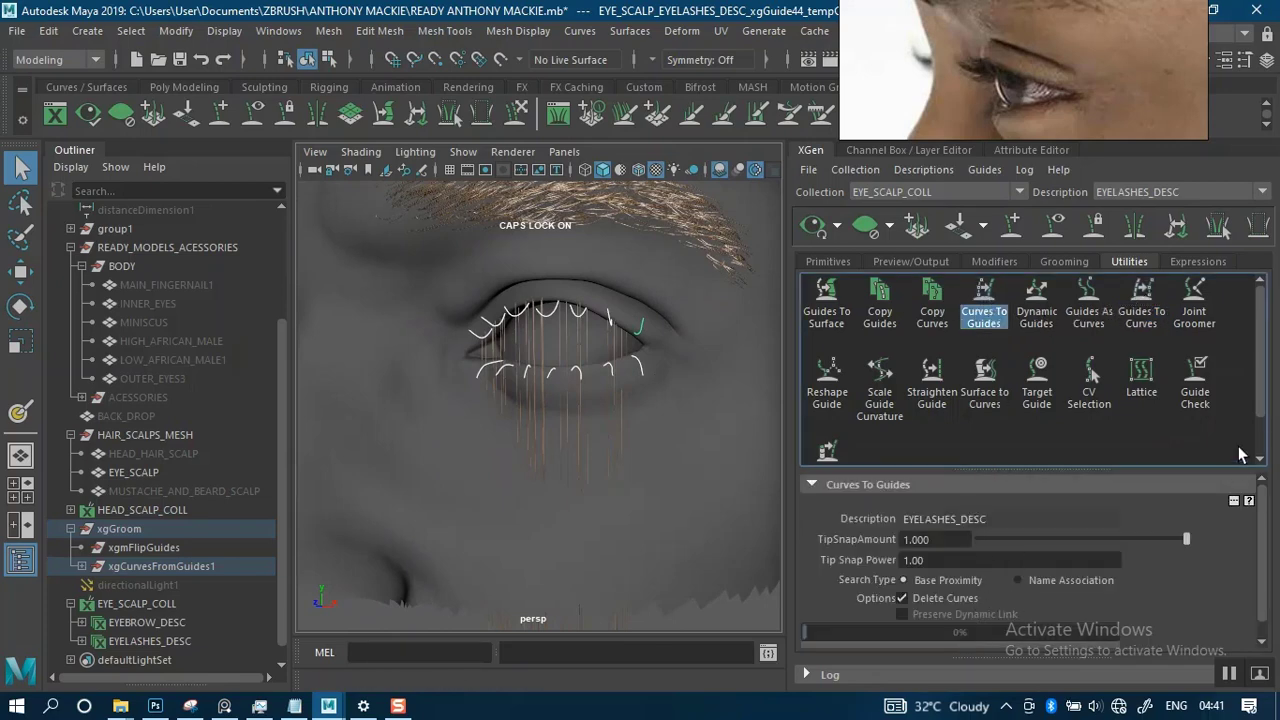
scroll(1260, 412, "down", 2)
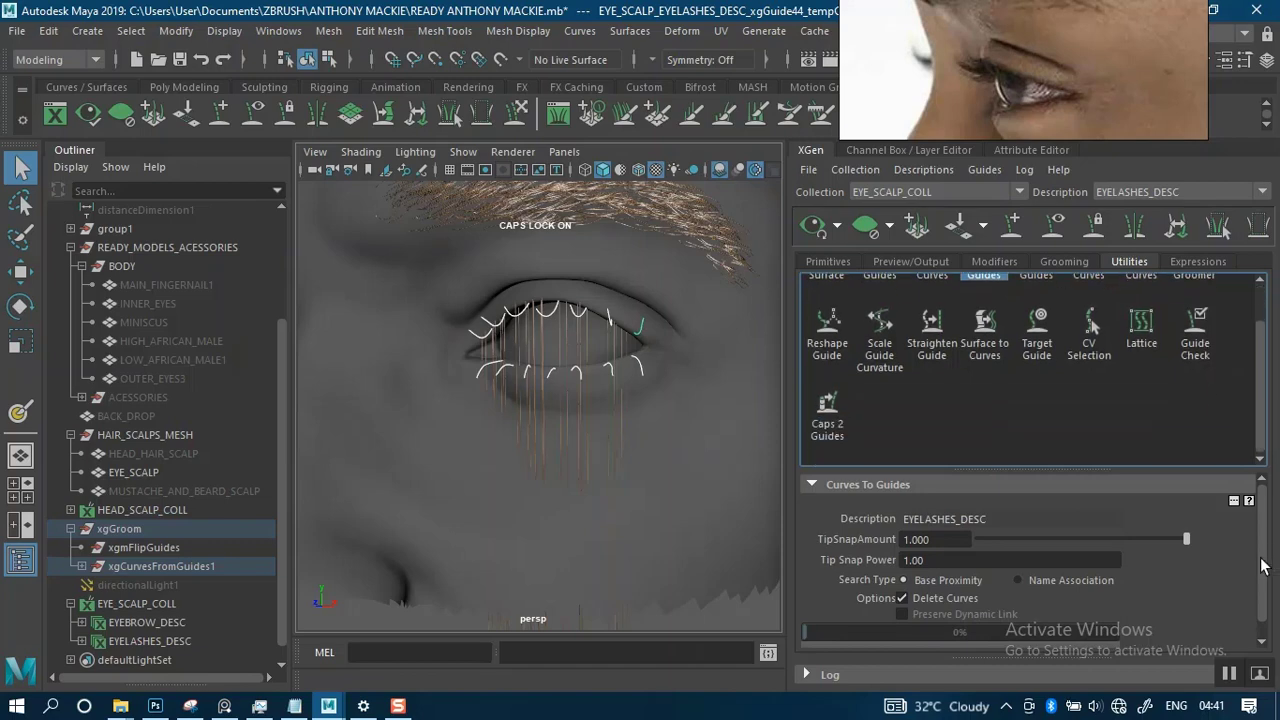
left_click_drag(1262, 566, 1262, 612)
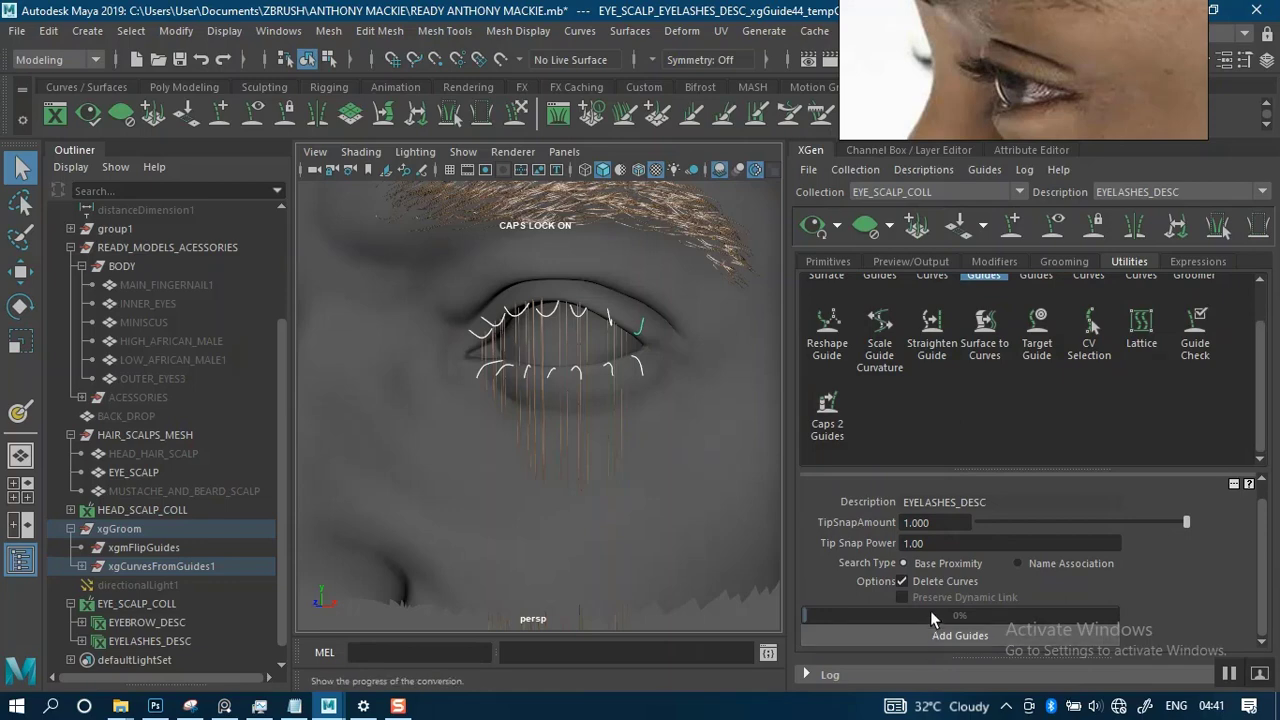
left_click(938, 635)
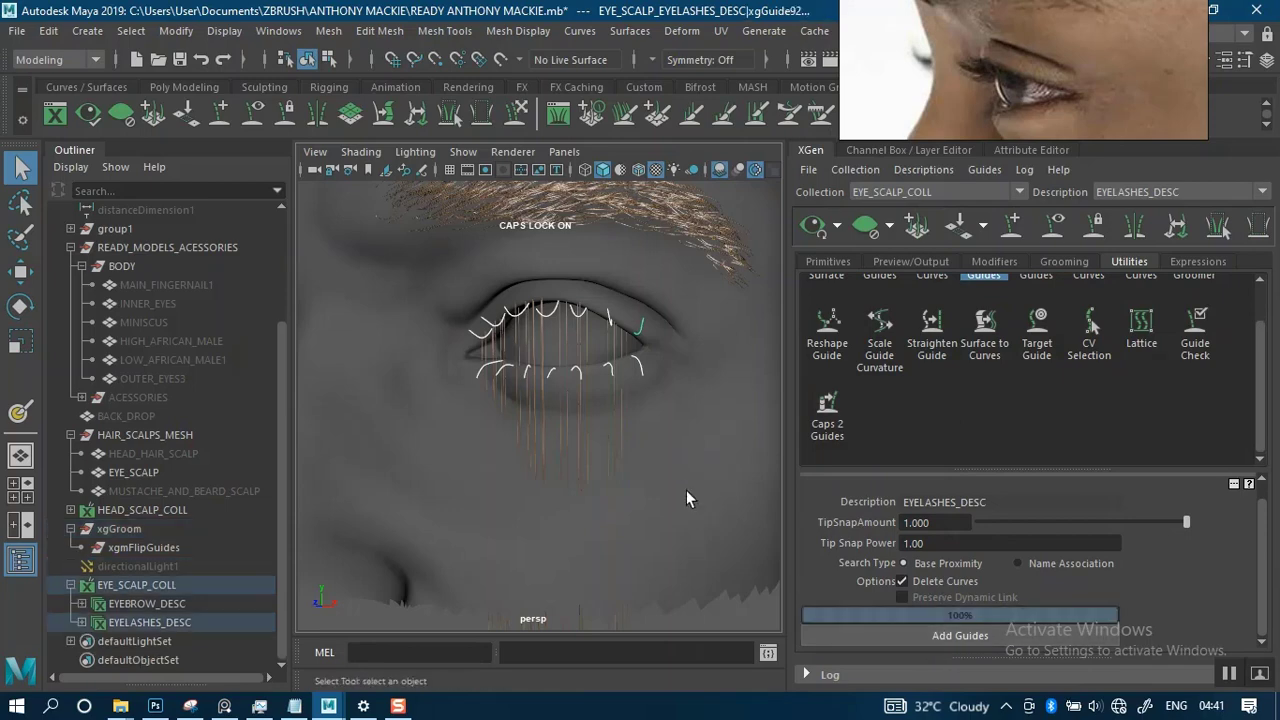
scroll(612, 375, "down", 5)
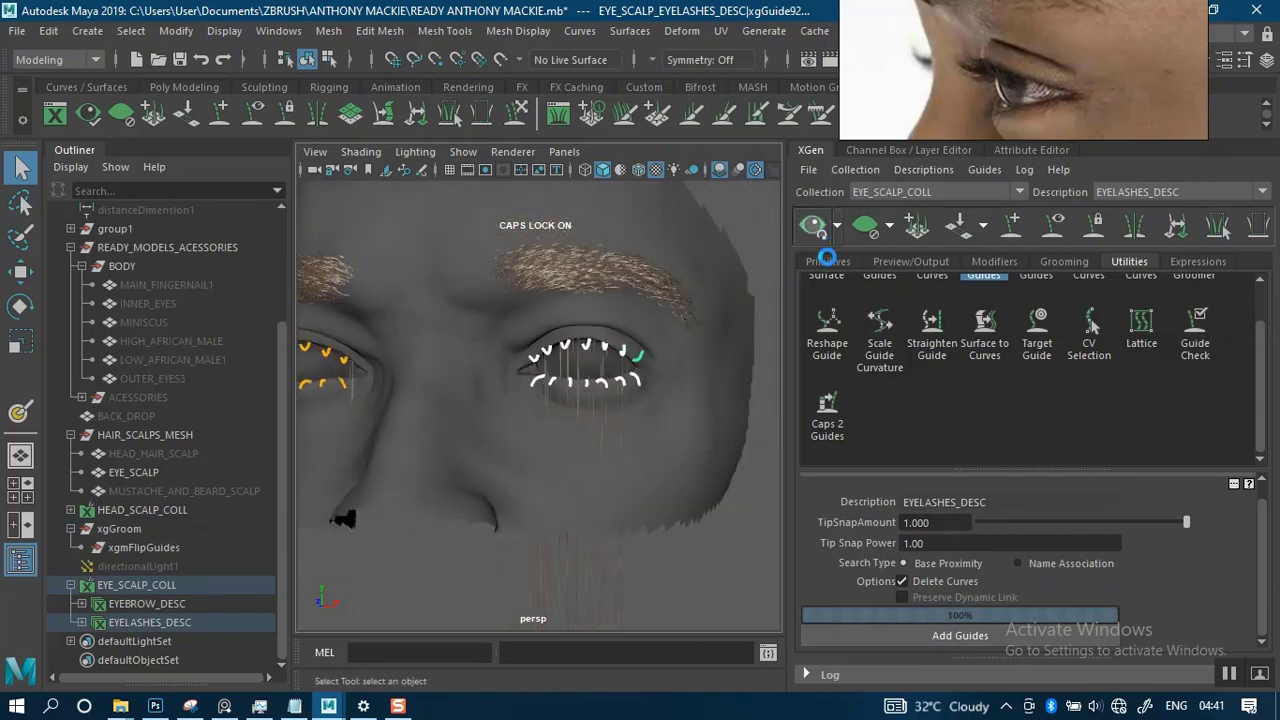
left_click_drag(553, 433, 529, 393, "alt")
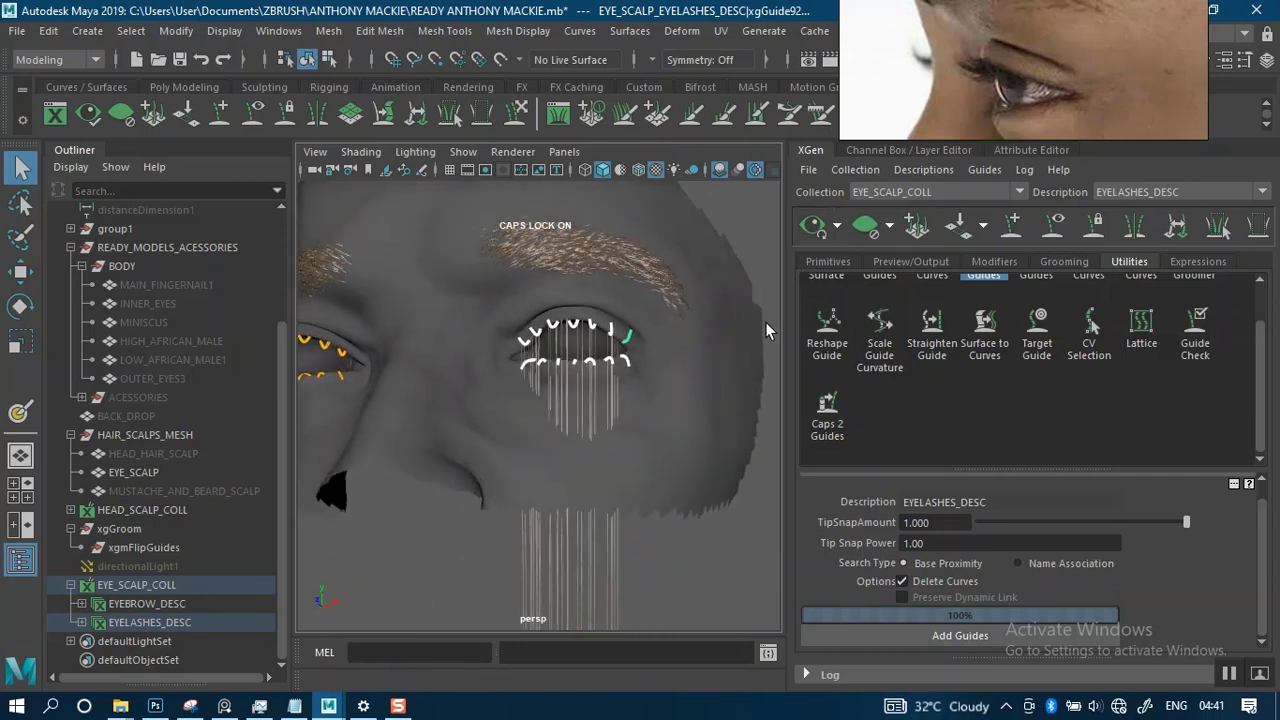
Examine the lash guides on both eyes and review the EYELASHES_DESC primitive settings down to Region Control.
scroll(605, 390, "up", 2)
scroll(620, 389, "up", 2)
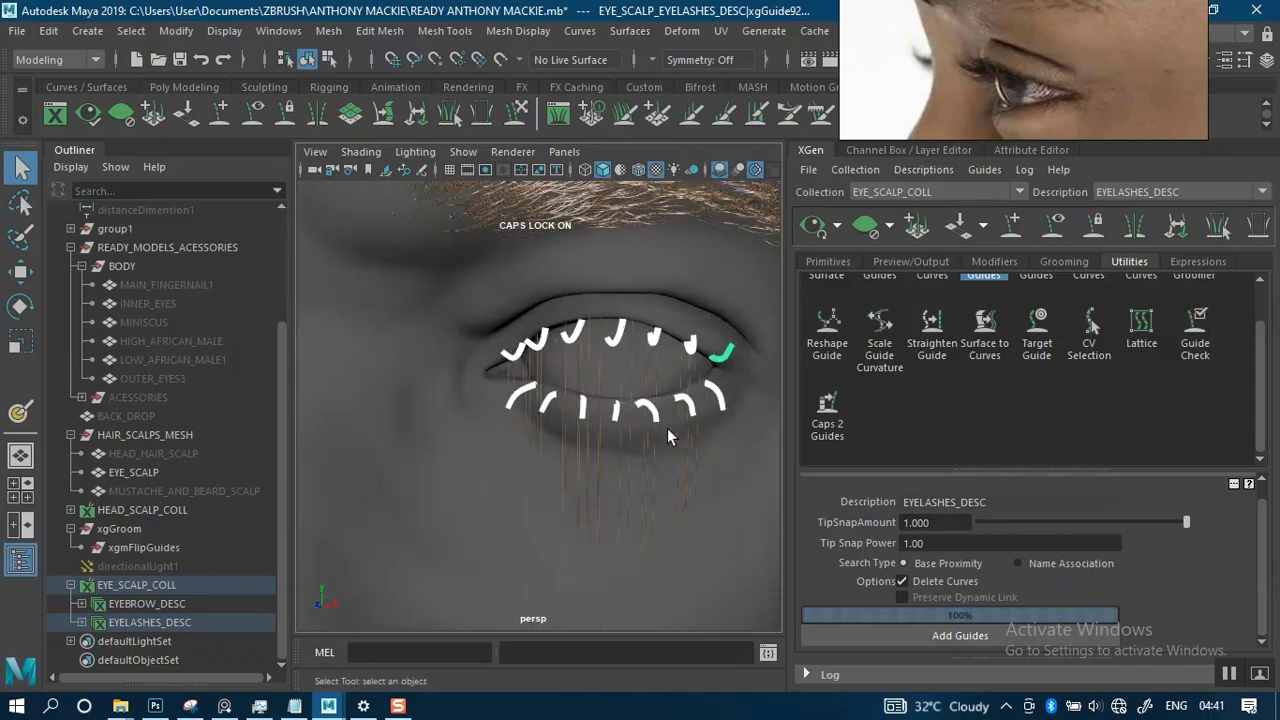
left_click(846, 266)
scroll(649, 384, "down", 3)
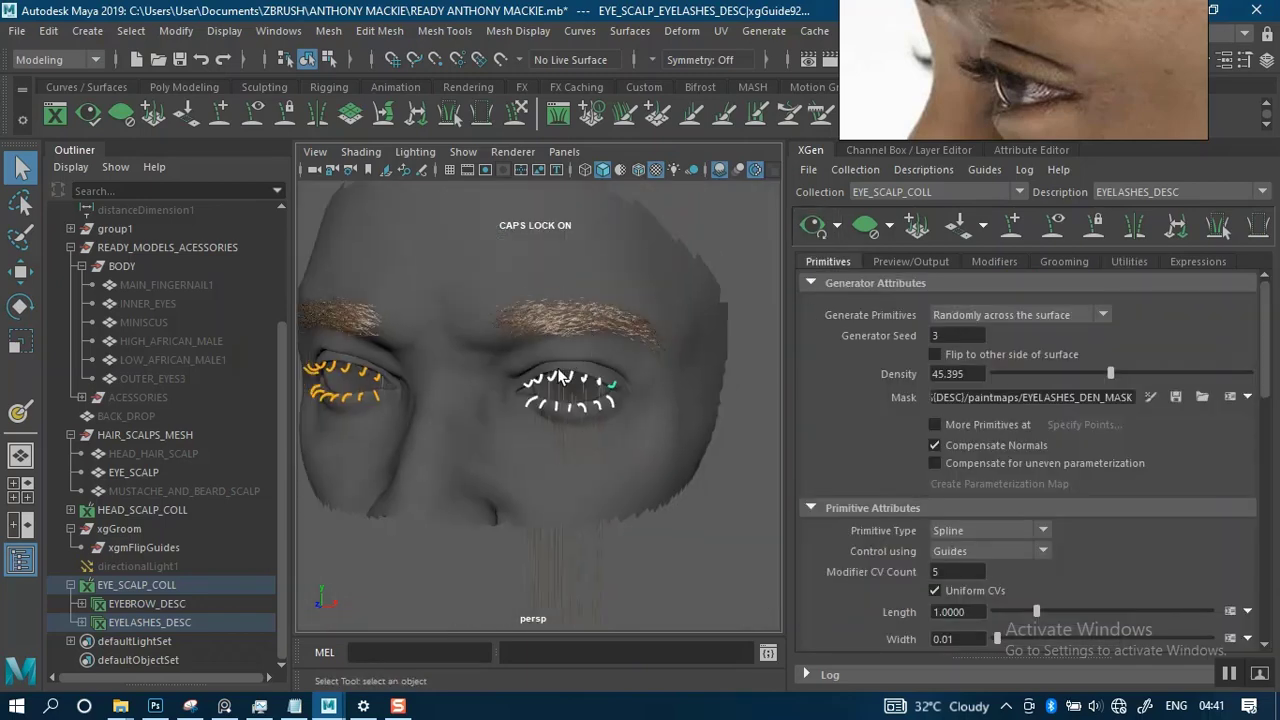
left_click_drag(558, 369, 601, 352, "alt")
middle_click_drag(601, 352, 658, 379, "alt")
scroll(637, 357, "down", 2)
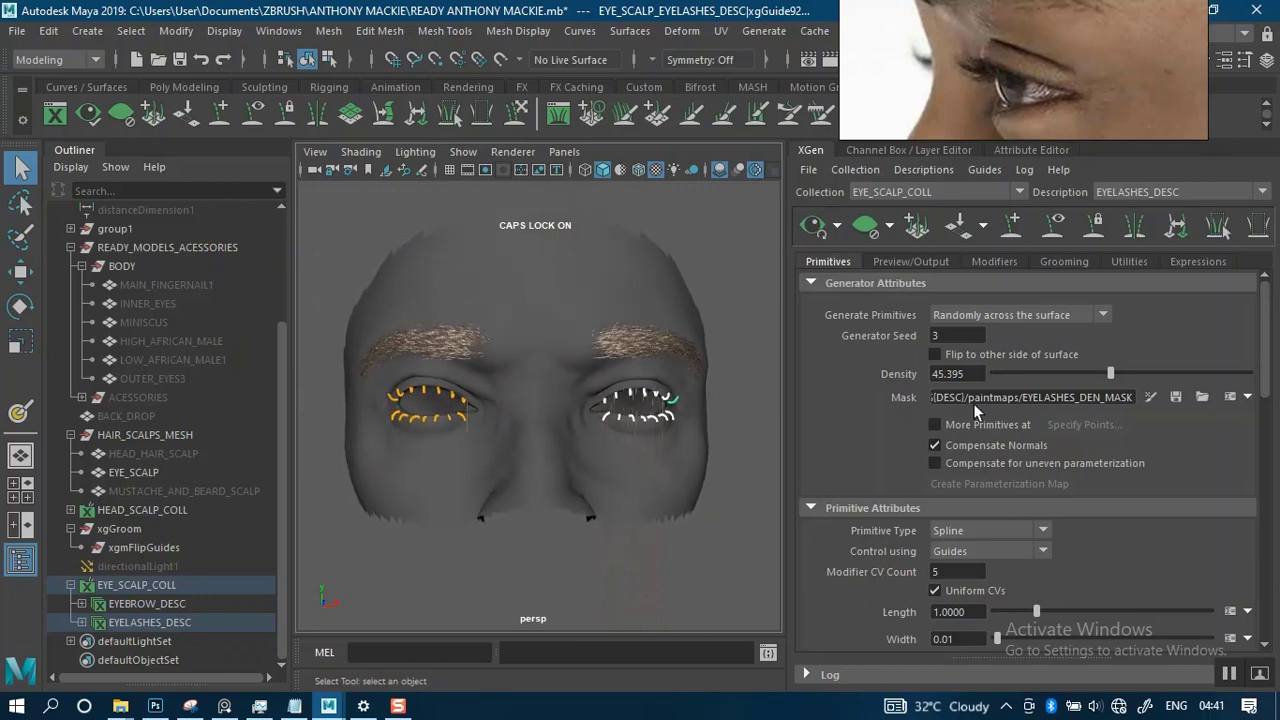
scroll(1266, 397, "down", 5)
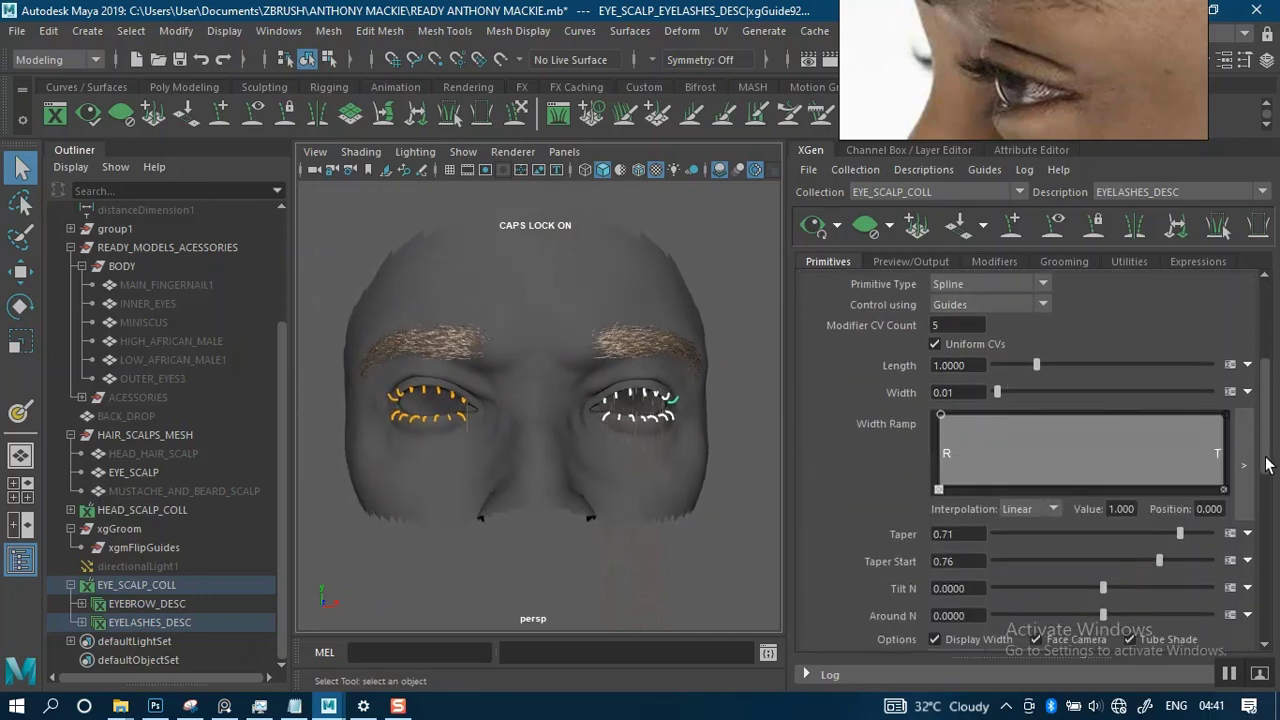
left_click_drag(1266, 463, 1266, 541)
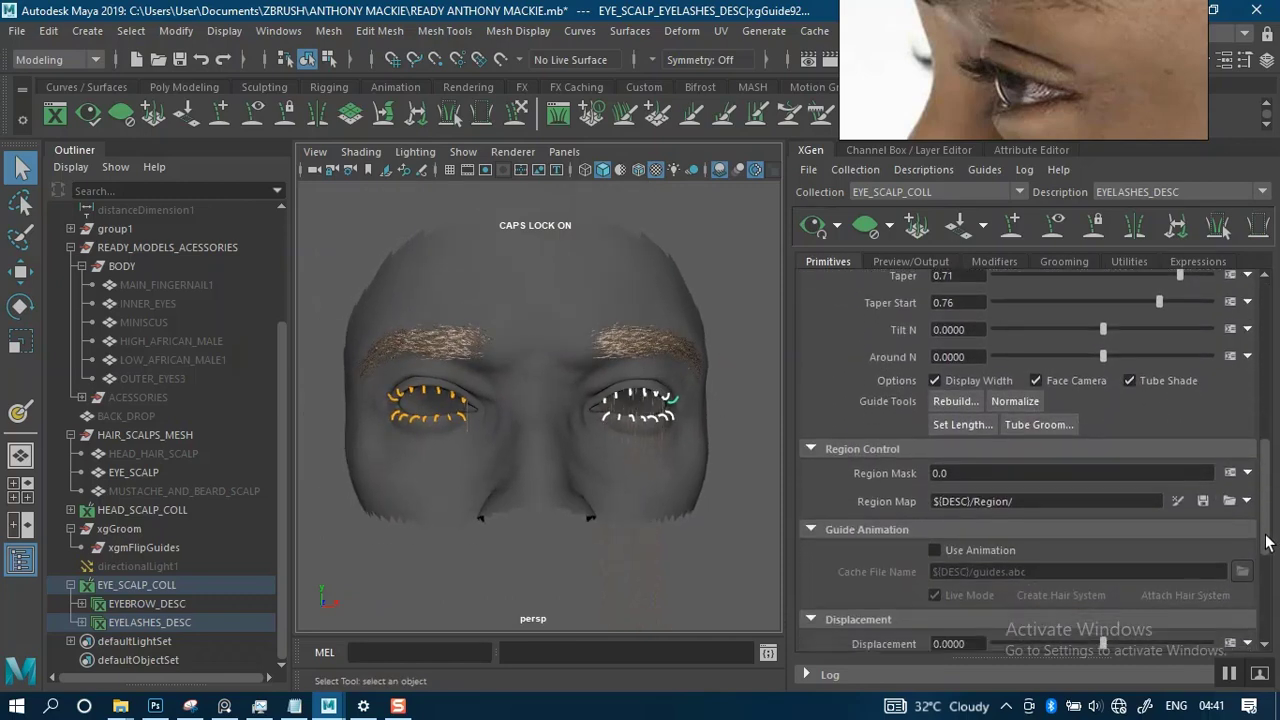
scroll(1266, 541, "down", 2)
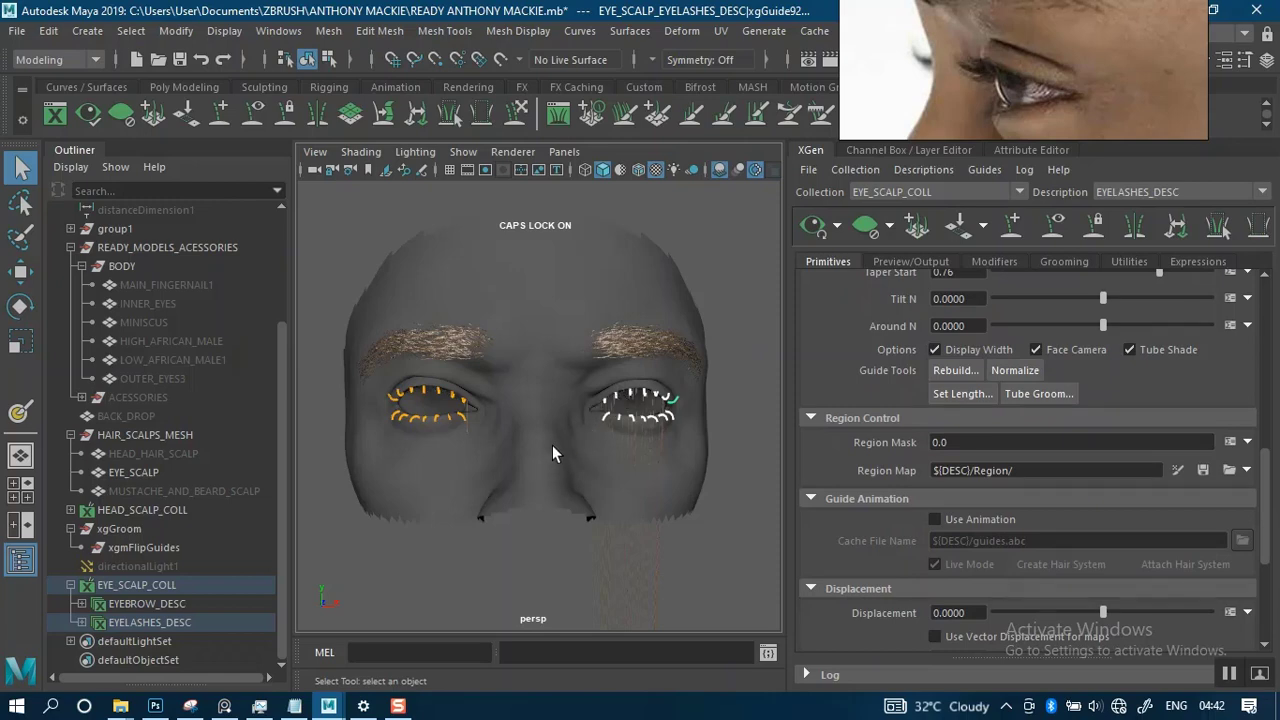
Compare the eyelash hairs and guides of both eyes from the front, close up and from farther away.
scroll(552, 445, "up", 3)
left_click_drag(555, 450, 576, 450, "alt")
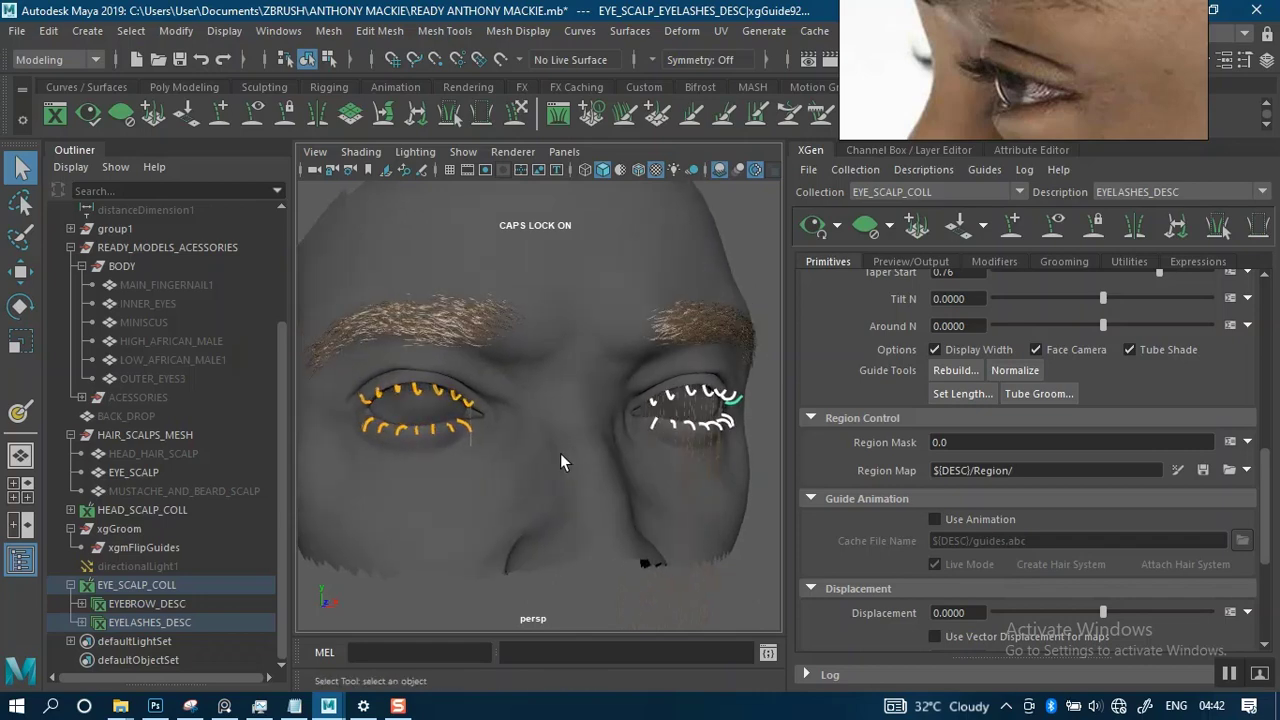
middle_click_drag(555, 454, 594, 460, "alt")
scroll(563, 461, "up", 4)
mouse_move(549, 469)
left_mouse_down("alt")
mouse_move(619, 446)
mouse_move(512, 457)
mouse_move(500, 440)
mouse_move(440, 440)
mouse_move(646, 432)
mouse_move(580, 437)
mouse_move(618, 474)
mouse_move(509, 480)
mouse_move(550, 458)
left_mouse_up("alt")
scroll(538, 468, "down", 4)
scroll(571, 462, "up", 4)
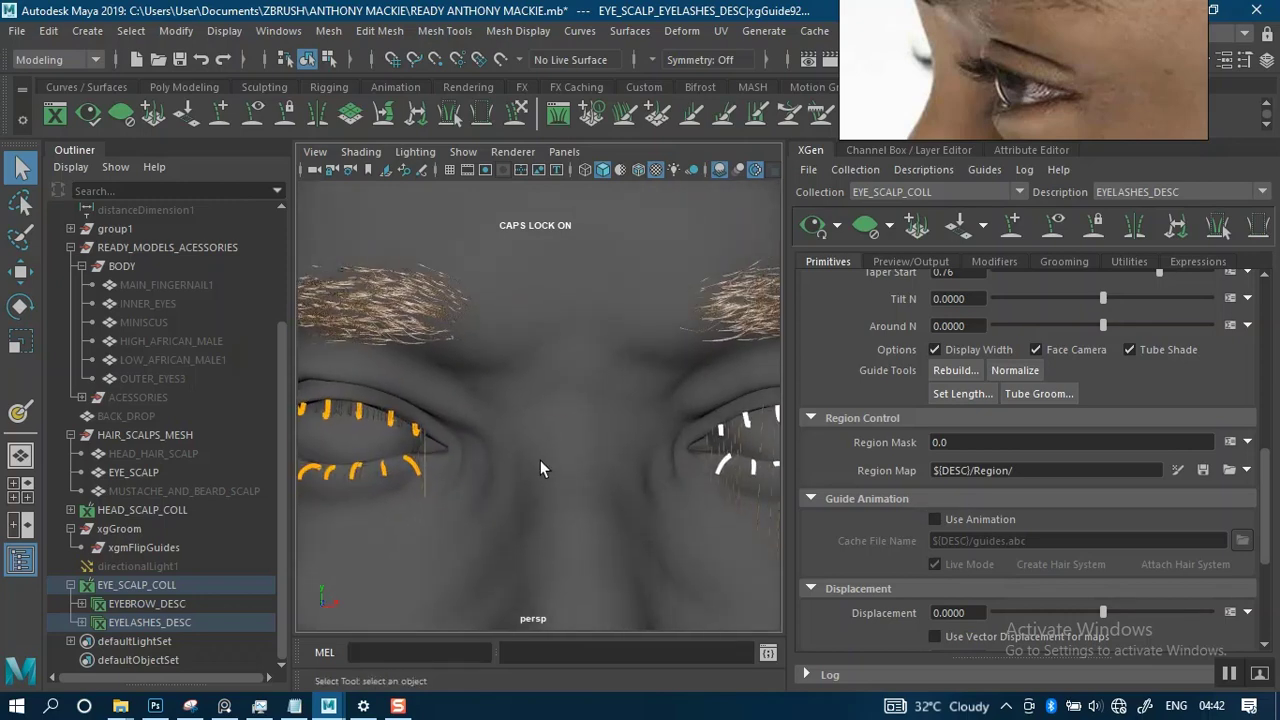
scroll(531, 481, "down", 5)
left_click_drag(526, 413, 527, 424, "alt")
scroll(1018, 90, "down", 5)
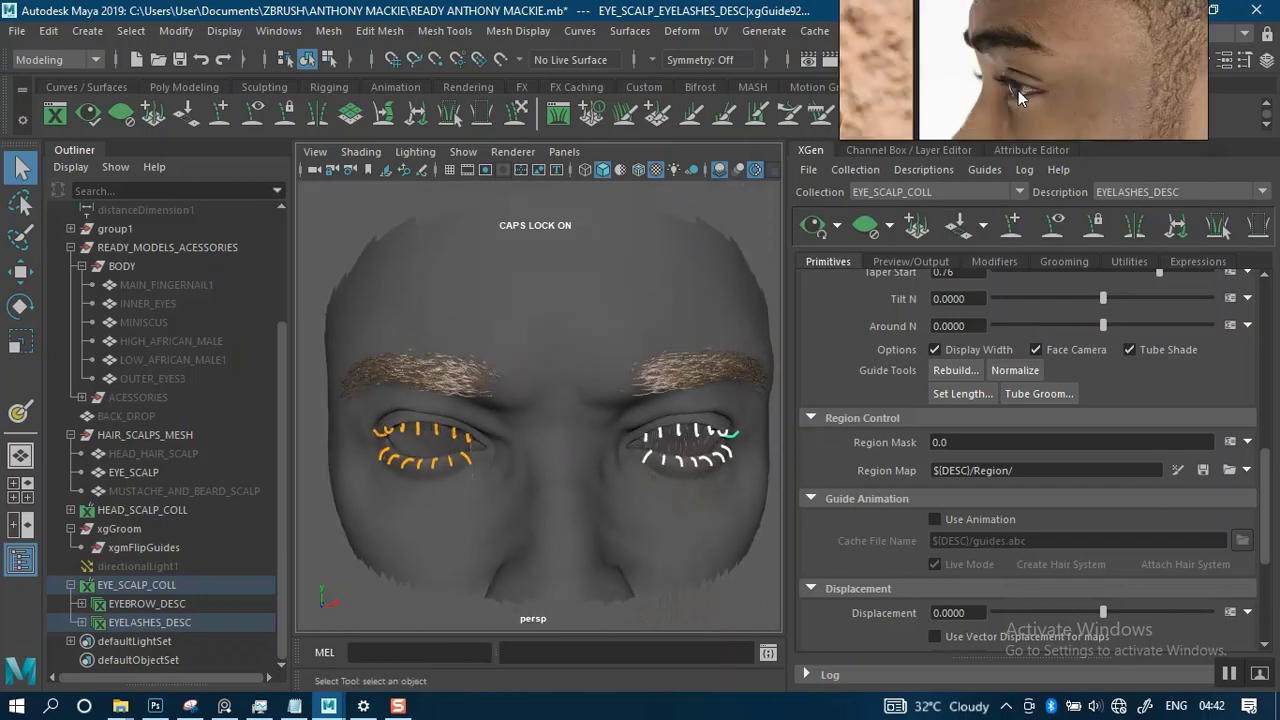
Switch to the reference image board and examine how the hair parts in the hairstyle photos.
left_click_drag(1018, 90, 964, 345)
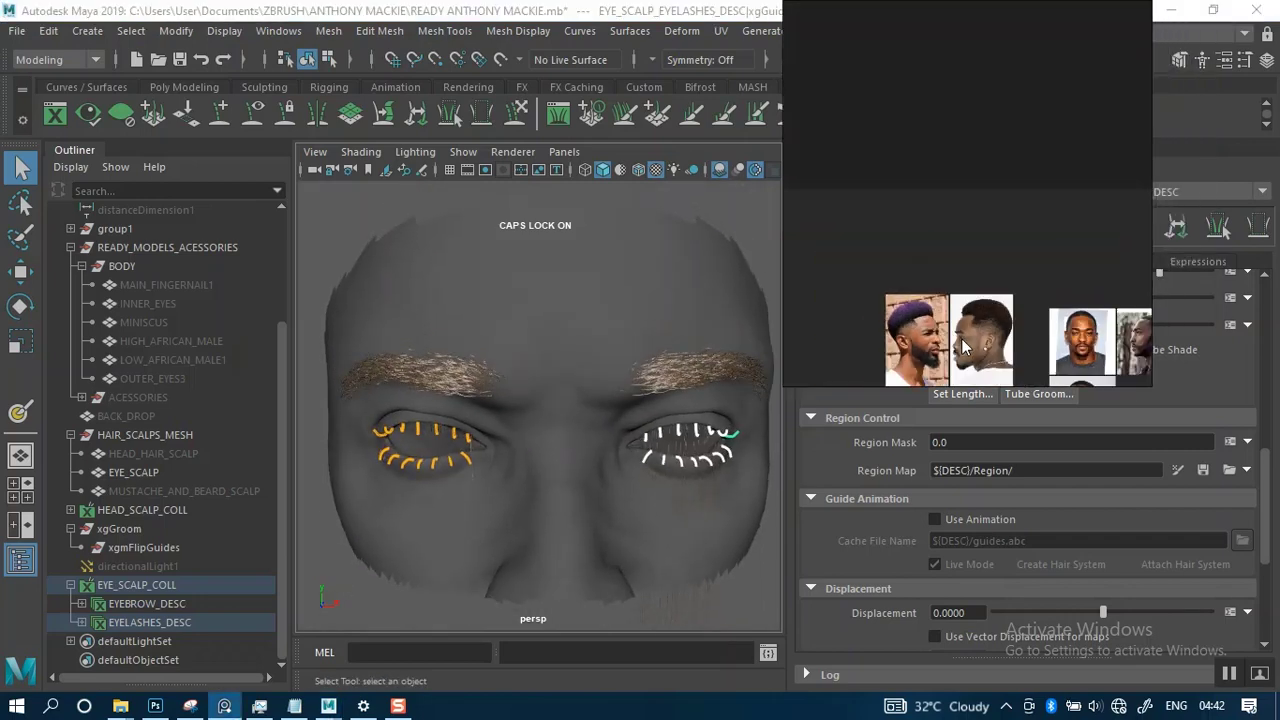
middle_click_drag(969, 315, 989, 128)
middle_click_drag(992, 243, 926, 218)
scroll(1047, 328, "up", 6)
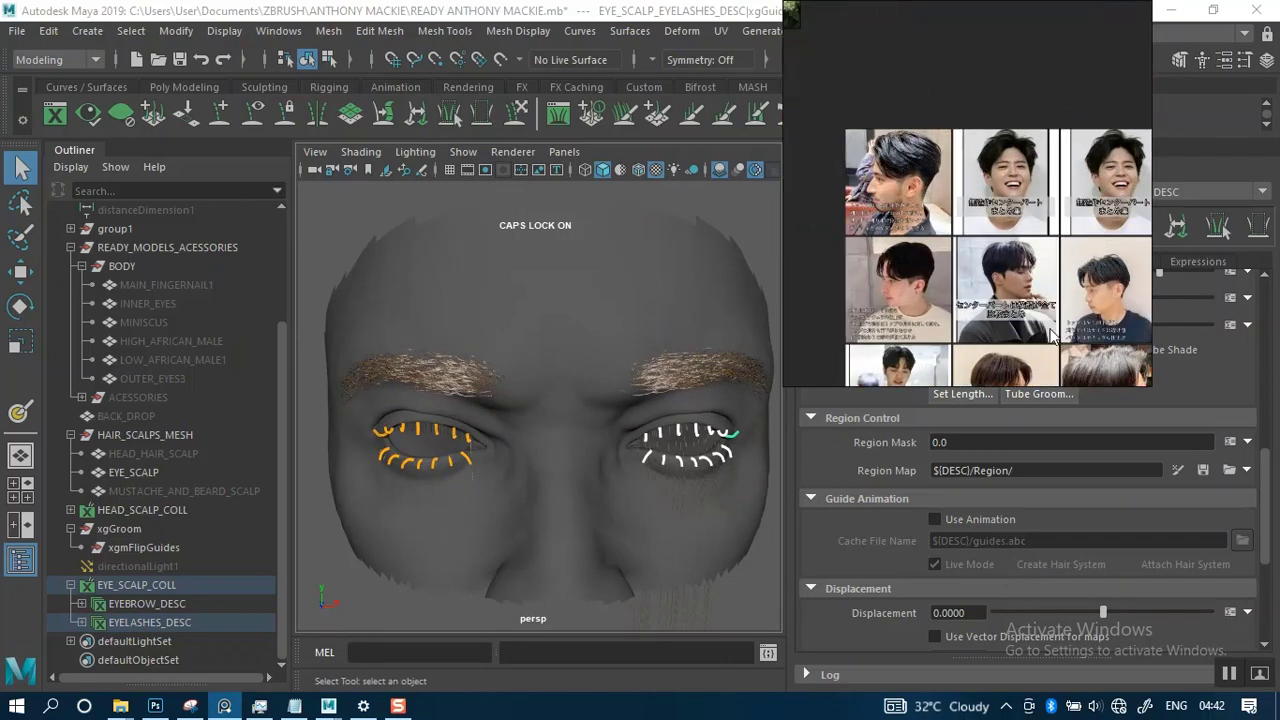
middle_click_drag(982, 296, 972, 239)
right_click_drag(989, 242, 877, 224)
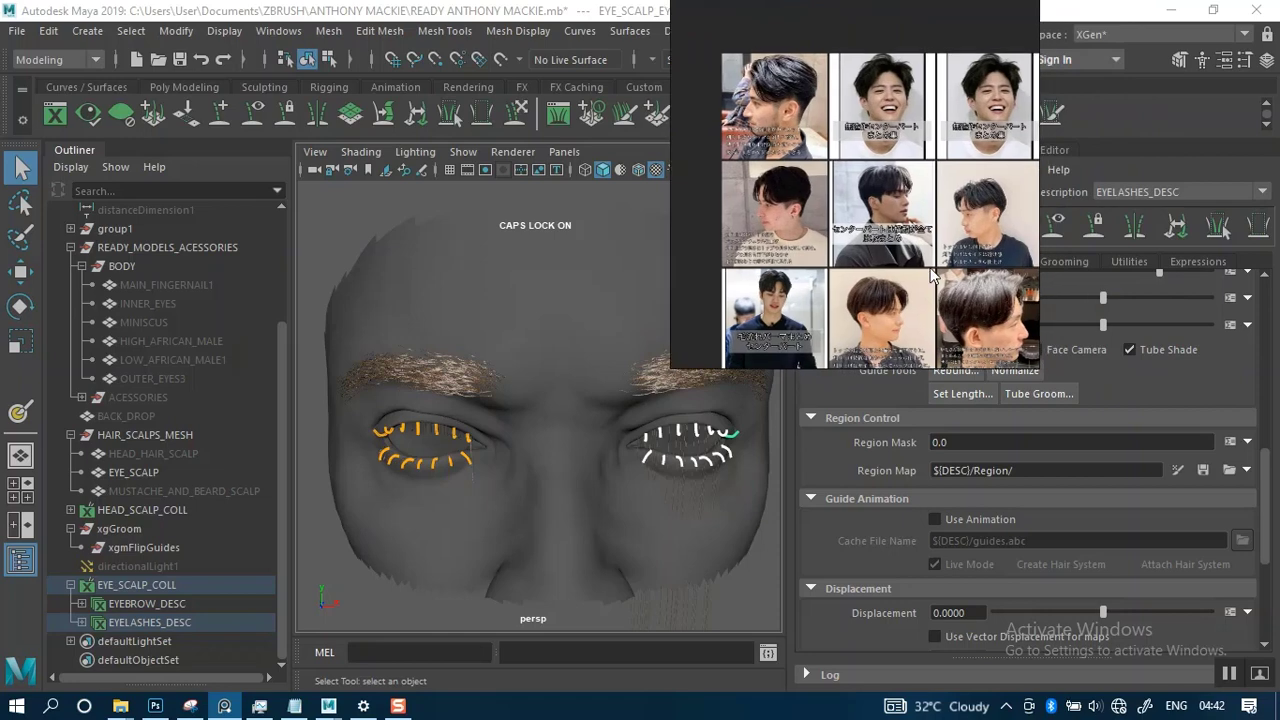
scroll(932, 262, "up", 3)
scroll(920, 262, "down", 3)
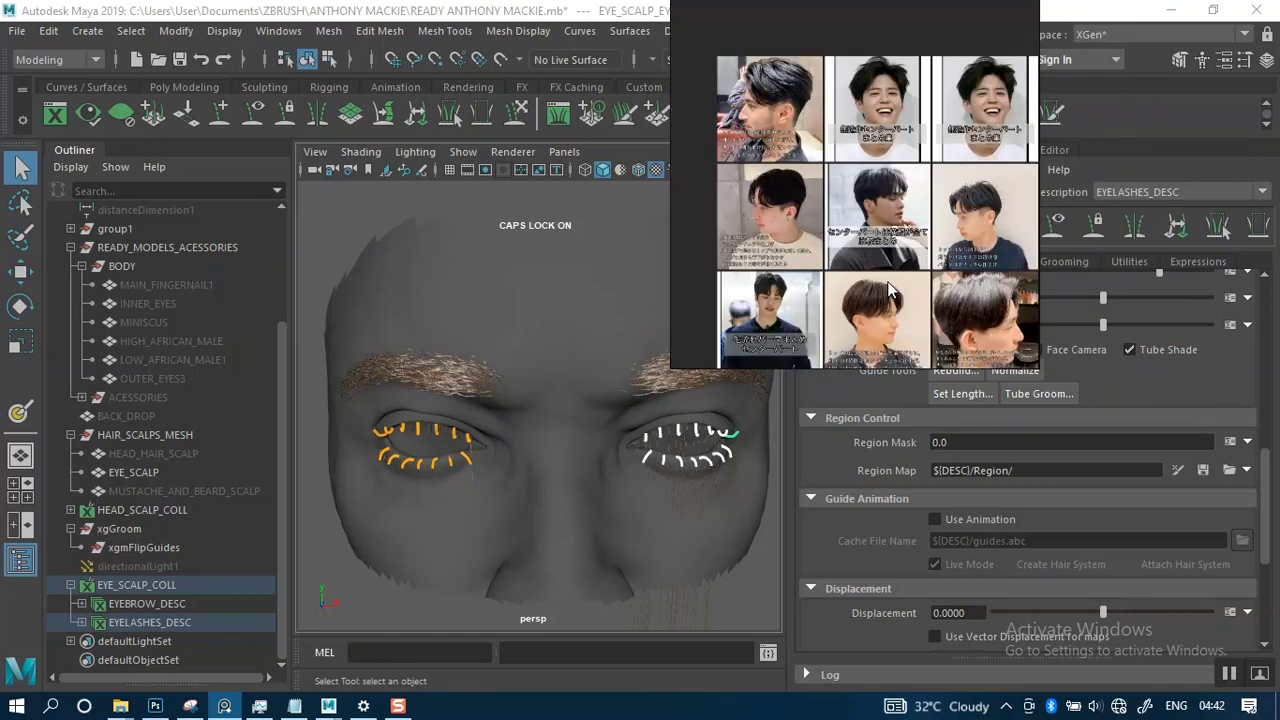
middle_click_drag(878, 284, 884, 244)
scroll(885, 253, "up", 6)
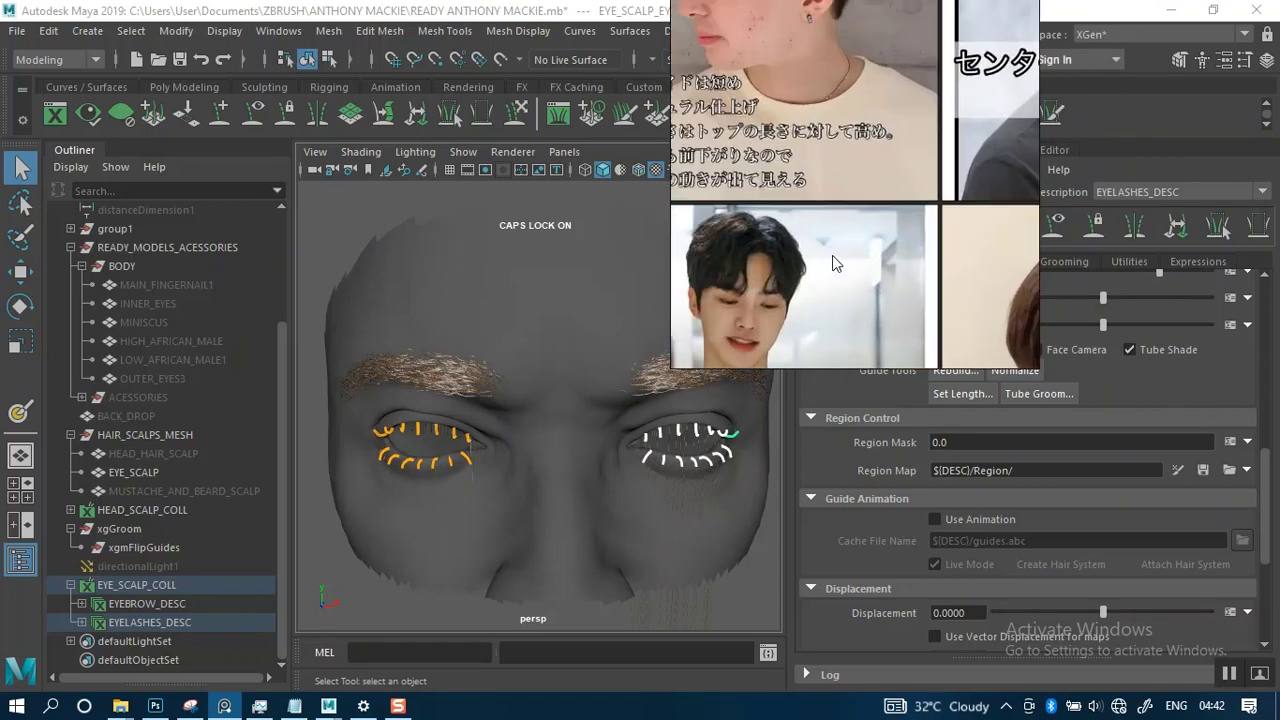
scroll(929, 277, "up", 6)
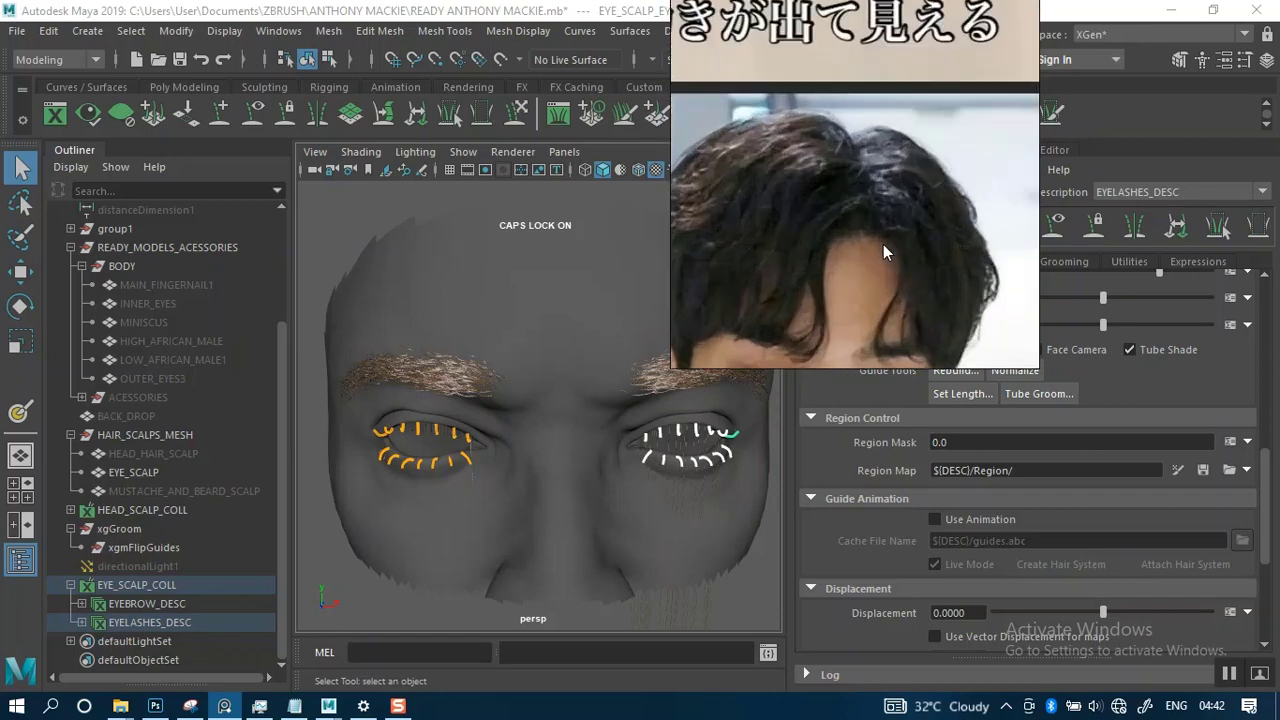
scroll(869, 262, "down", 6)
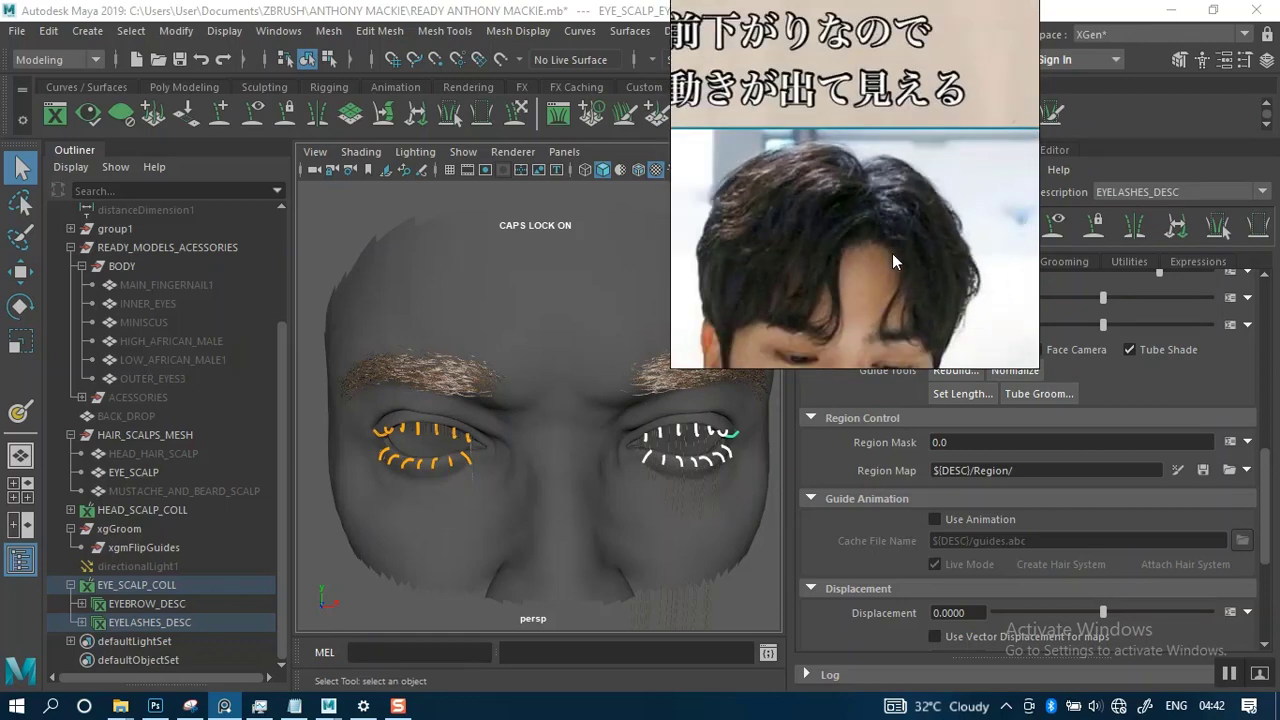
scroll(872, 245, "up", 5)
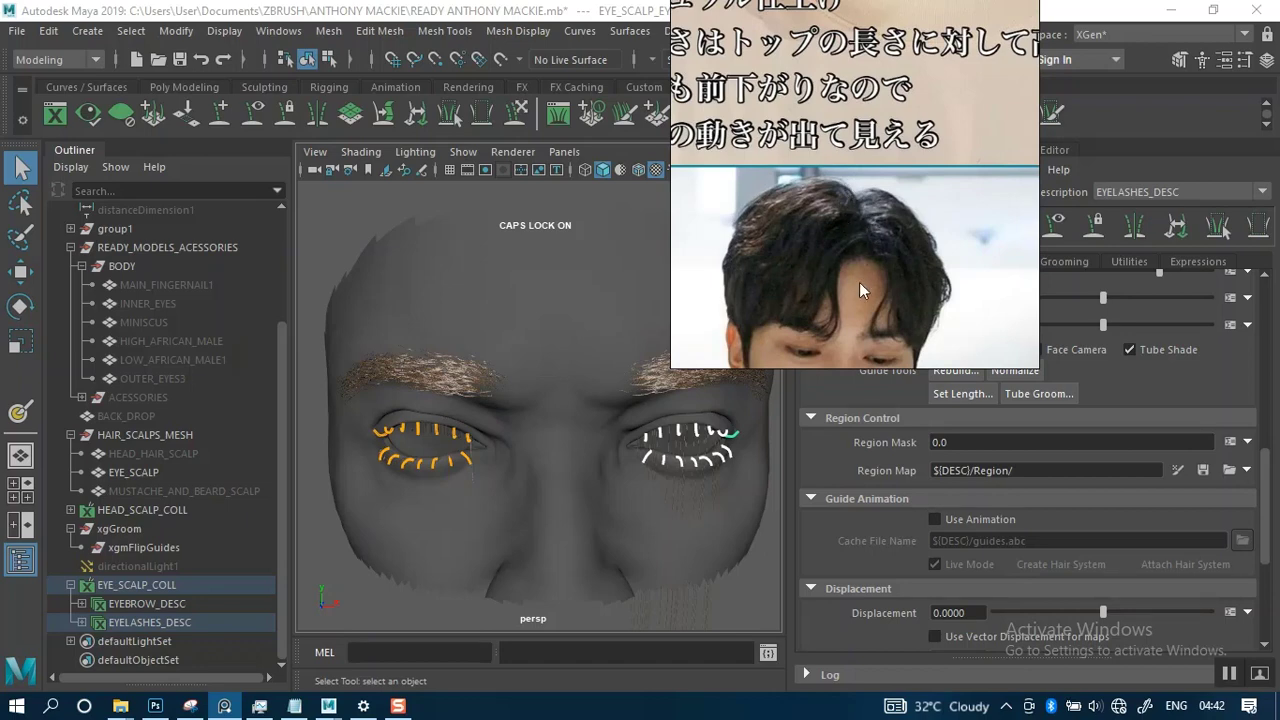
mouse_move(869, 198)
middle_mouse_down()
mouse_move(871, 130)
mouse_move(866, 200)
middle_mouse_up()
scroll(855, 251, "up", 3)
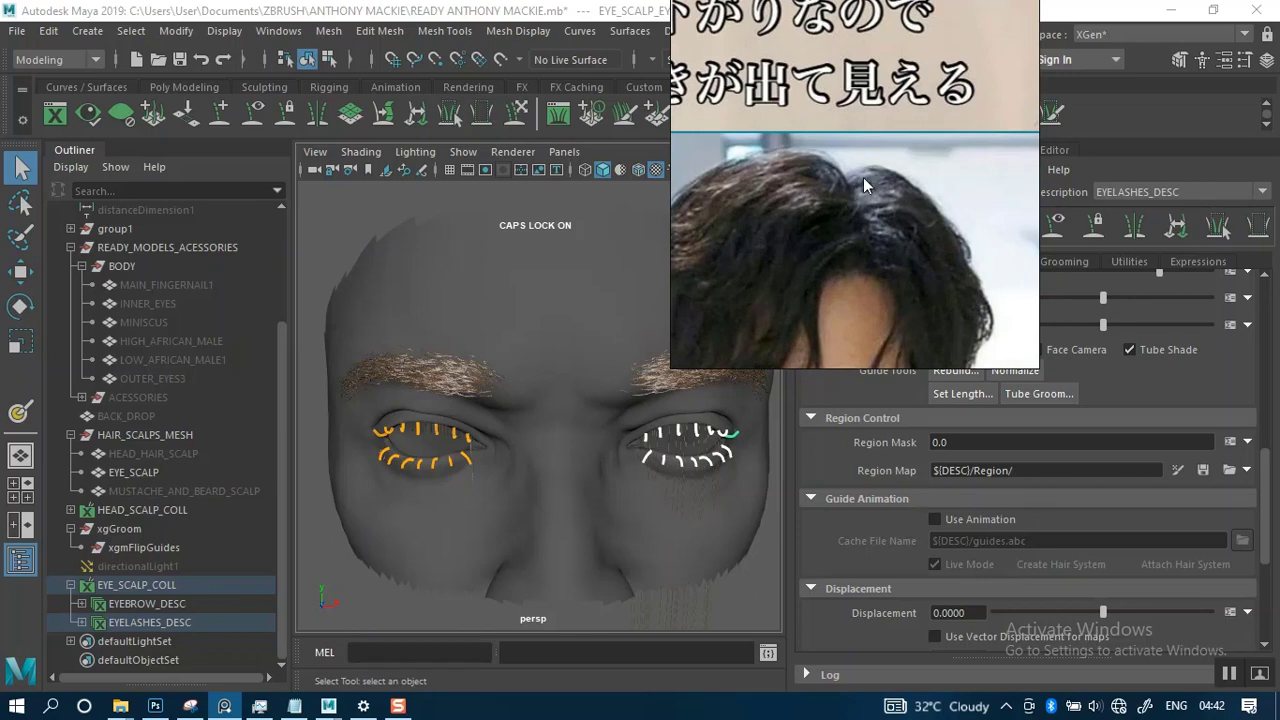
left_click_drag(851, 256, 872, 158)
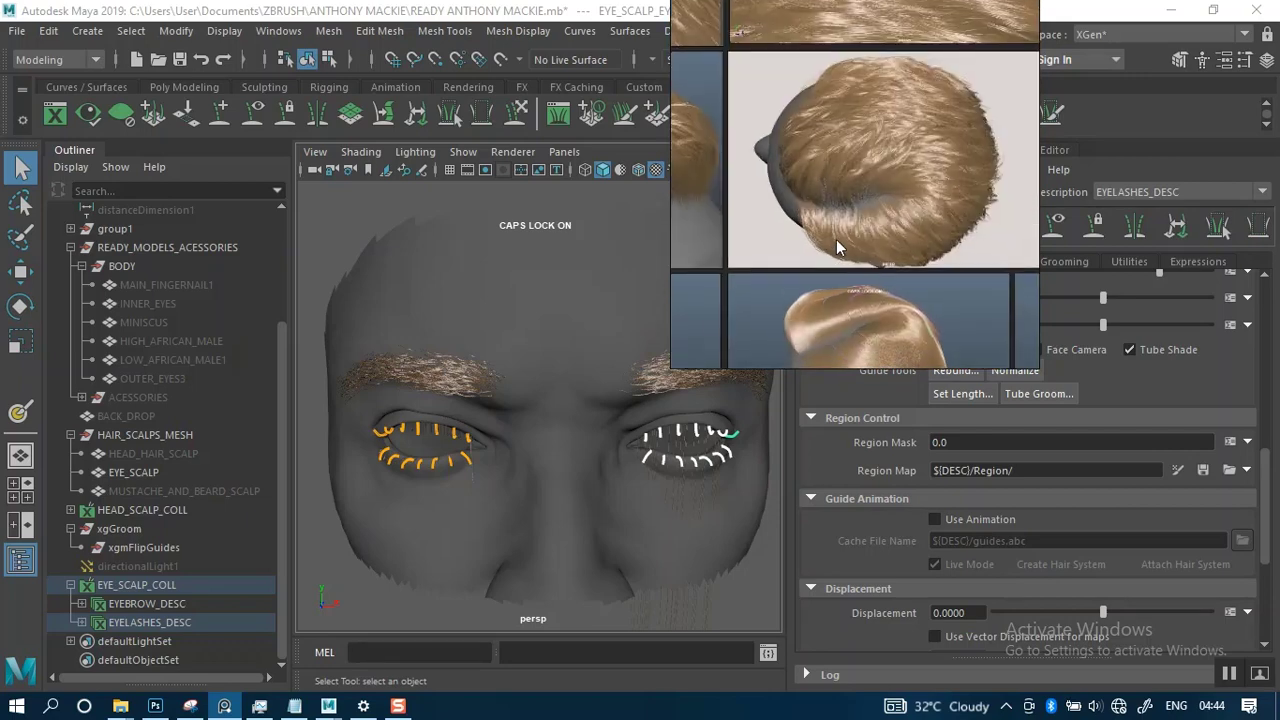
Return to Maya and examine the stray downward hairs around both eyes from several angles.
scroll(534, 537, "up", 3)
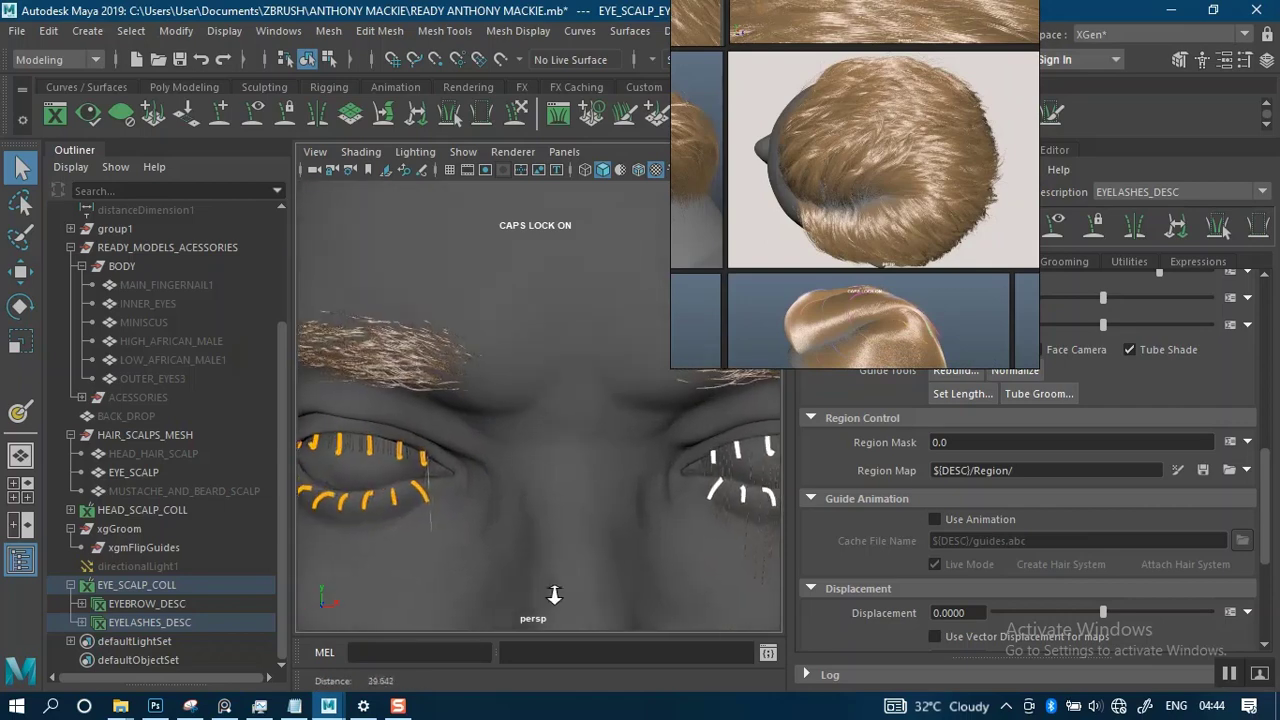
scroll(643, 413, "down", 3)
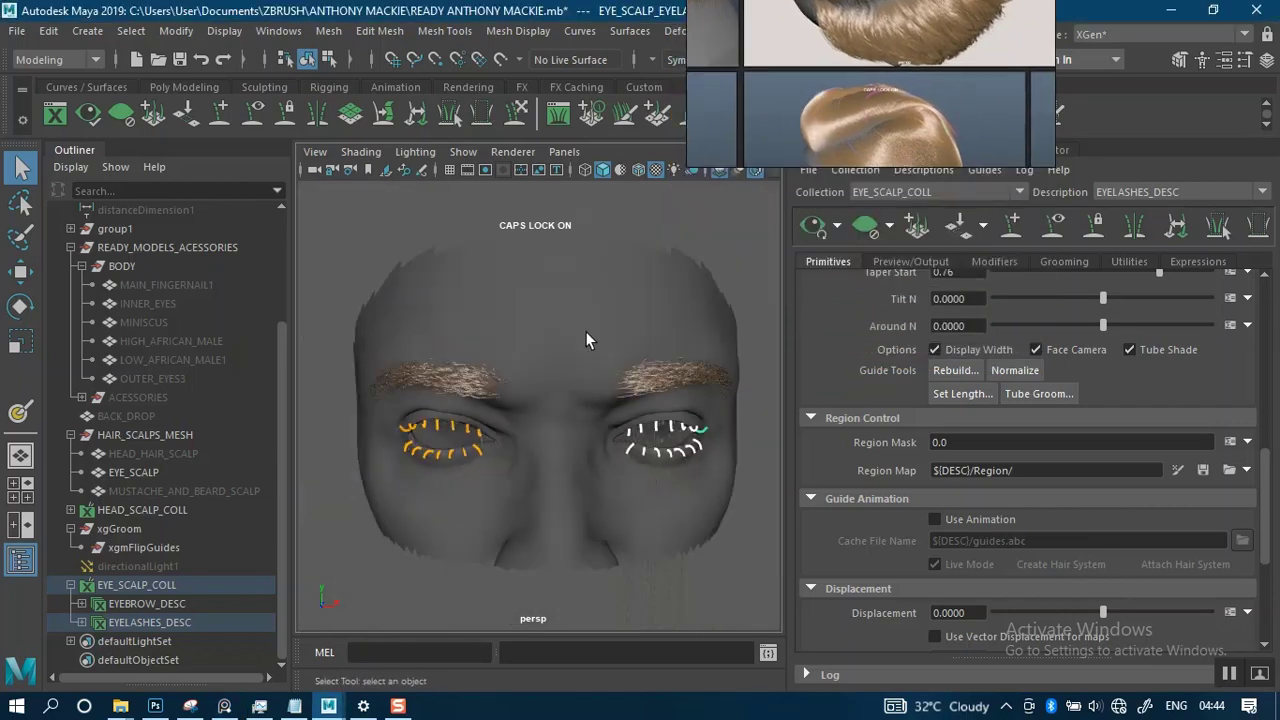
left_click_drag(623, 391, 540, 363, "alt")
right_click_drag(540, 363, 606, 388, "alt")
middle_click_drag(606, 388, 554, 340, "alt")
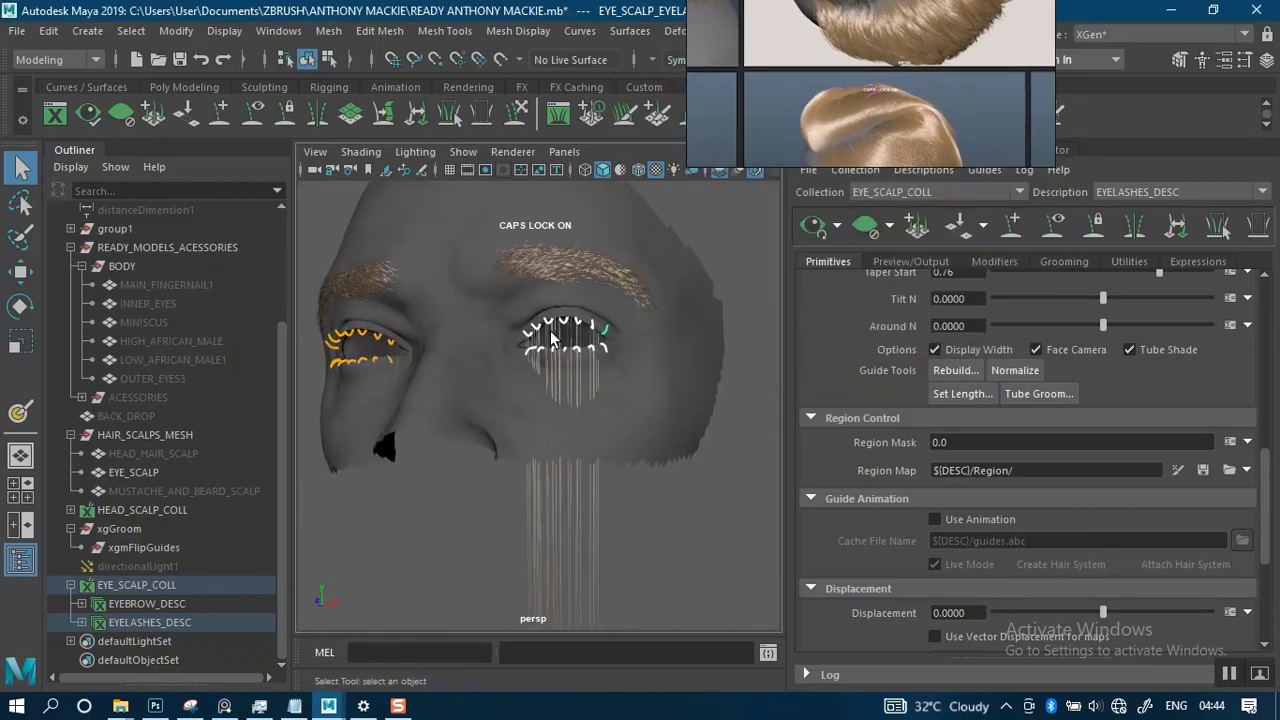
right_click_drag(554, 340, 608, 384, "alt")
left_click_drag(608, 384, 645, 392, "alt")
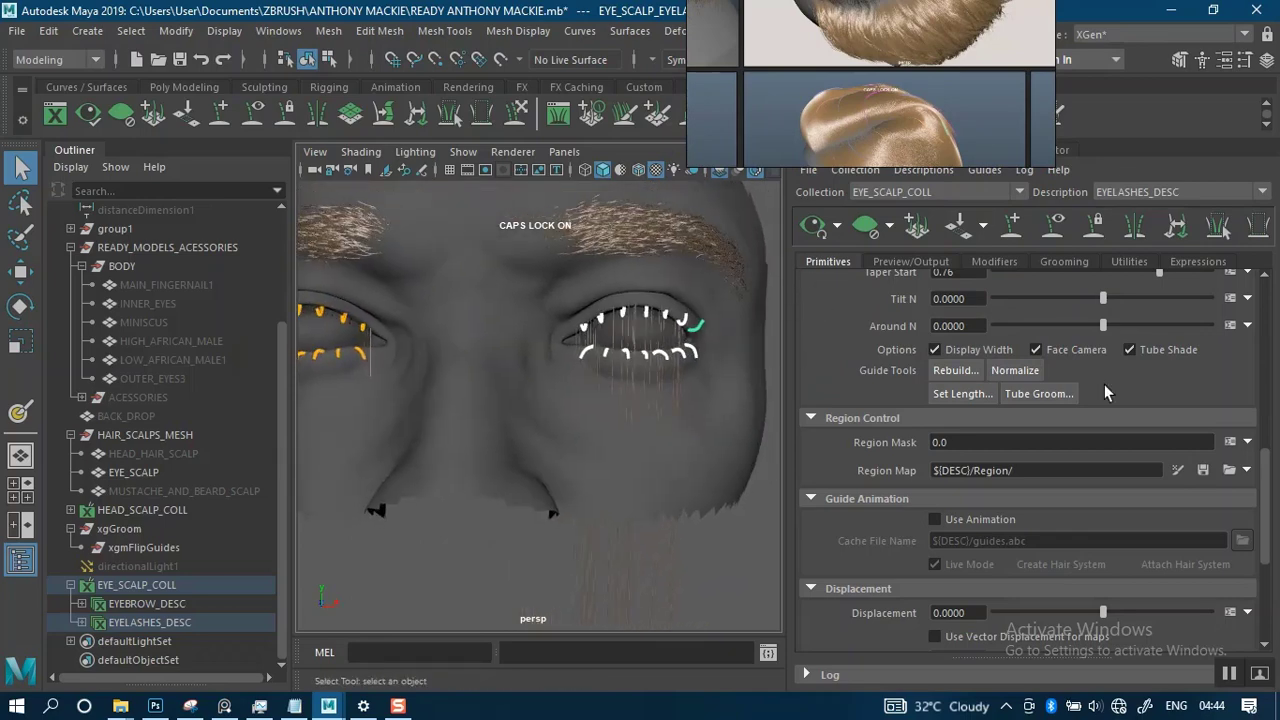
left_click_drag(608, 464, 760, 440, "alt")
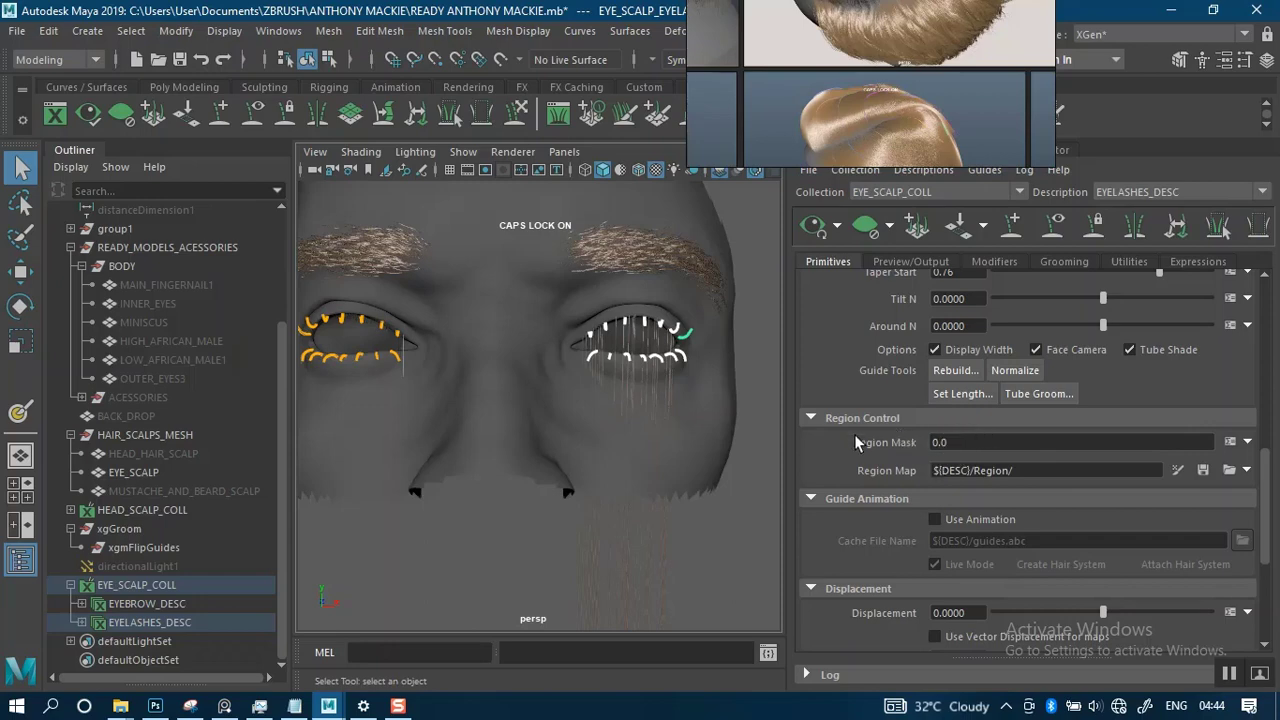
left_click_drag(547, 393, 585, 376, "alt")
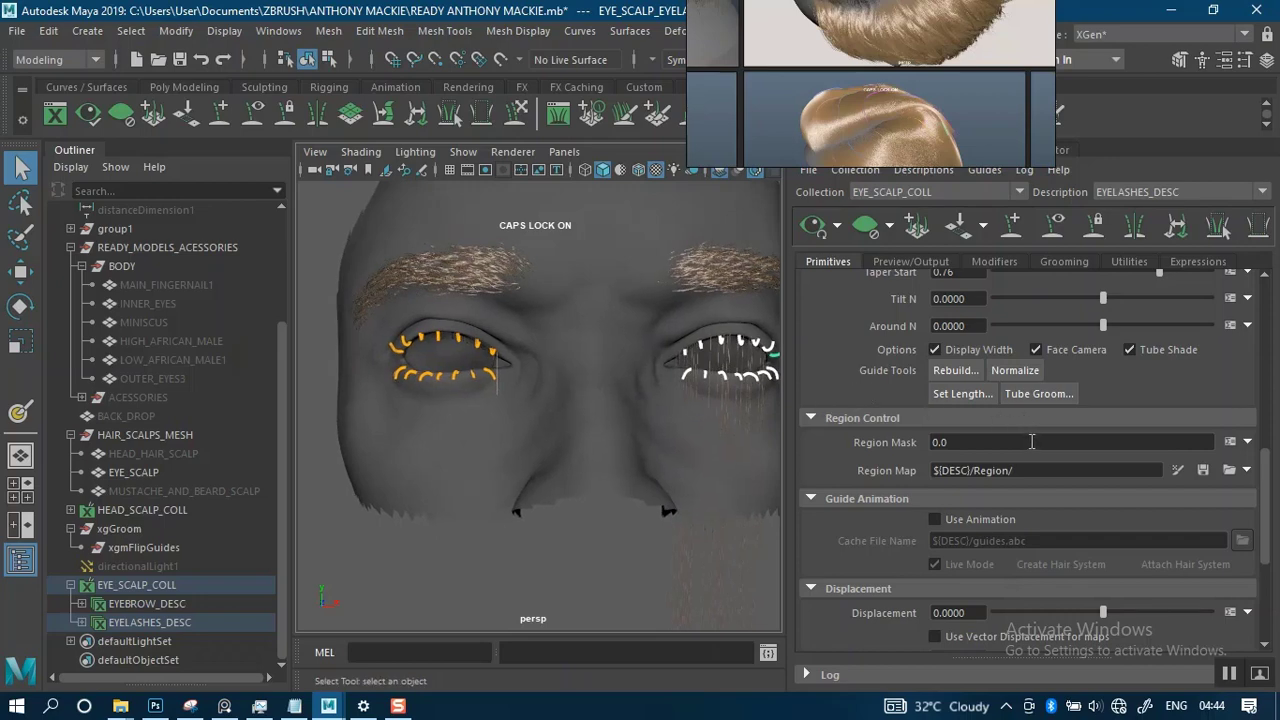
Set the Region Mask of EYELASHES_DESC to 1 and check the lashes around both eyes.
left_click(990, 446)
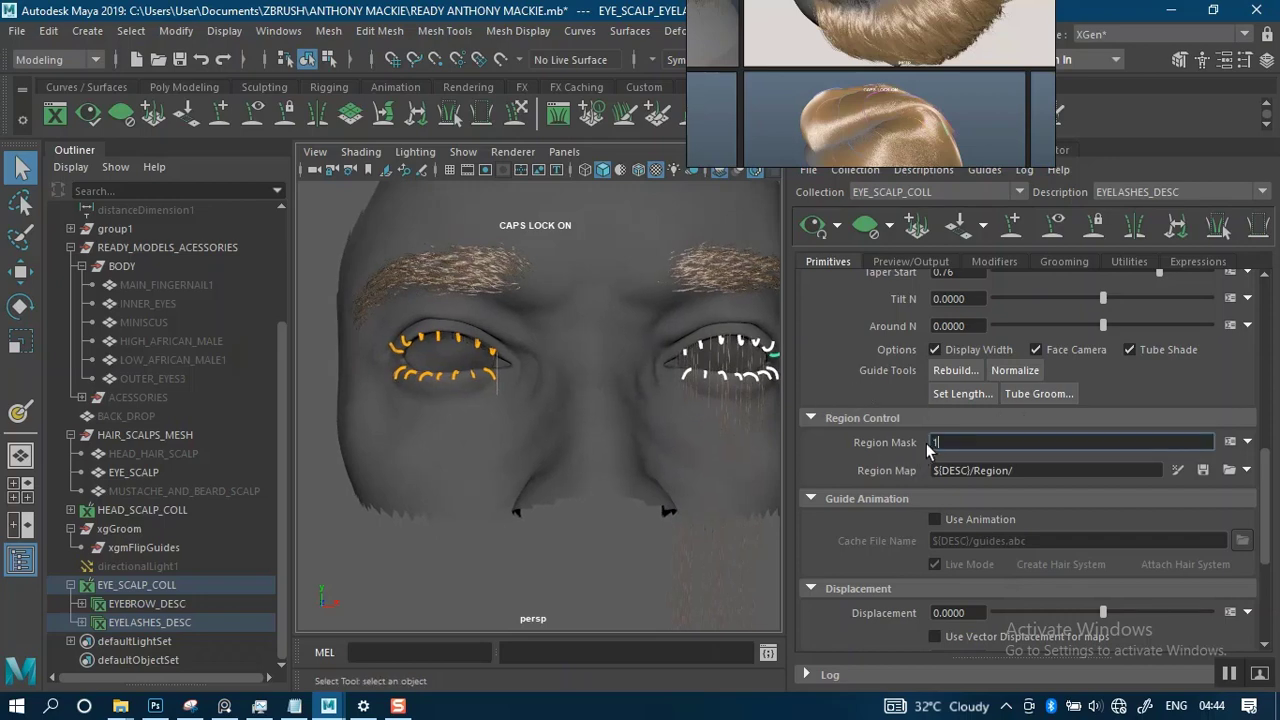
type("1")
key("Return")
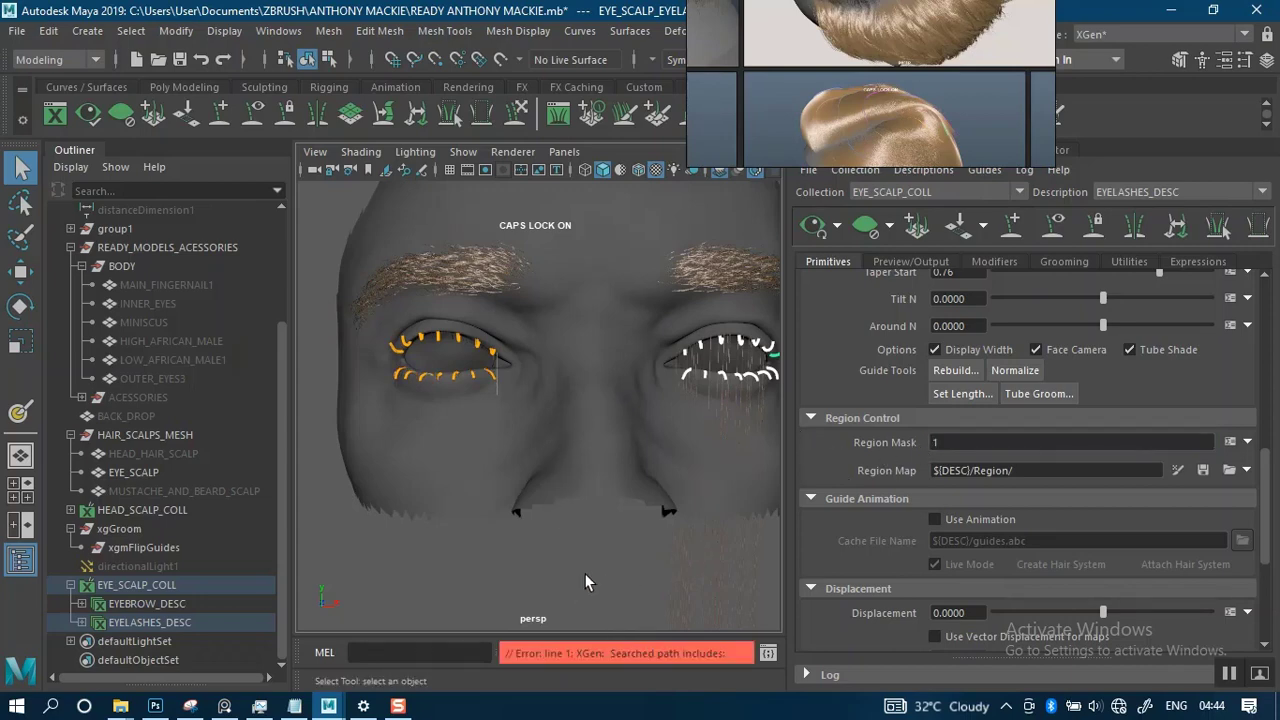
scroll(571, 510, "up", 2)
left_click_drag(571, 512, 560, 514, "alt")
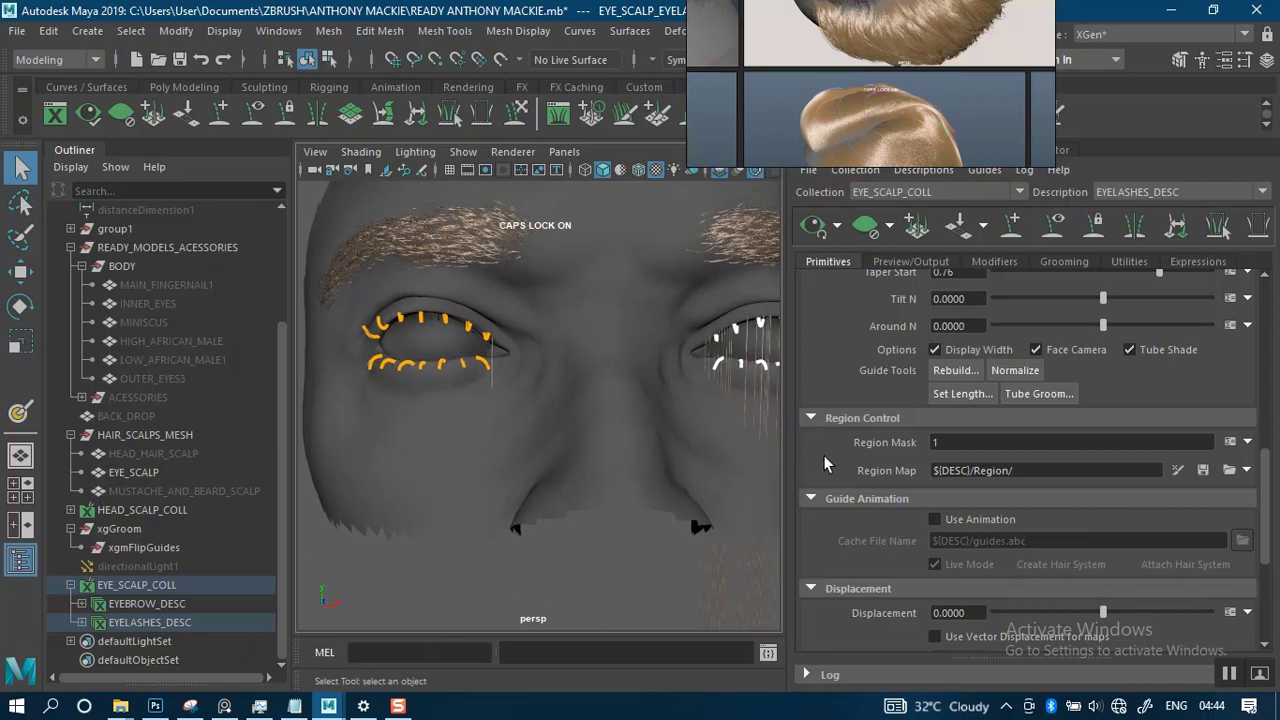
left_click(1248, 470)
left_click(1199, 493)
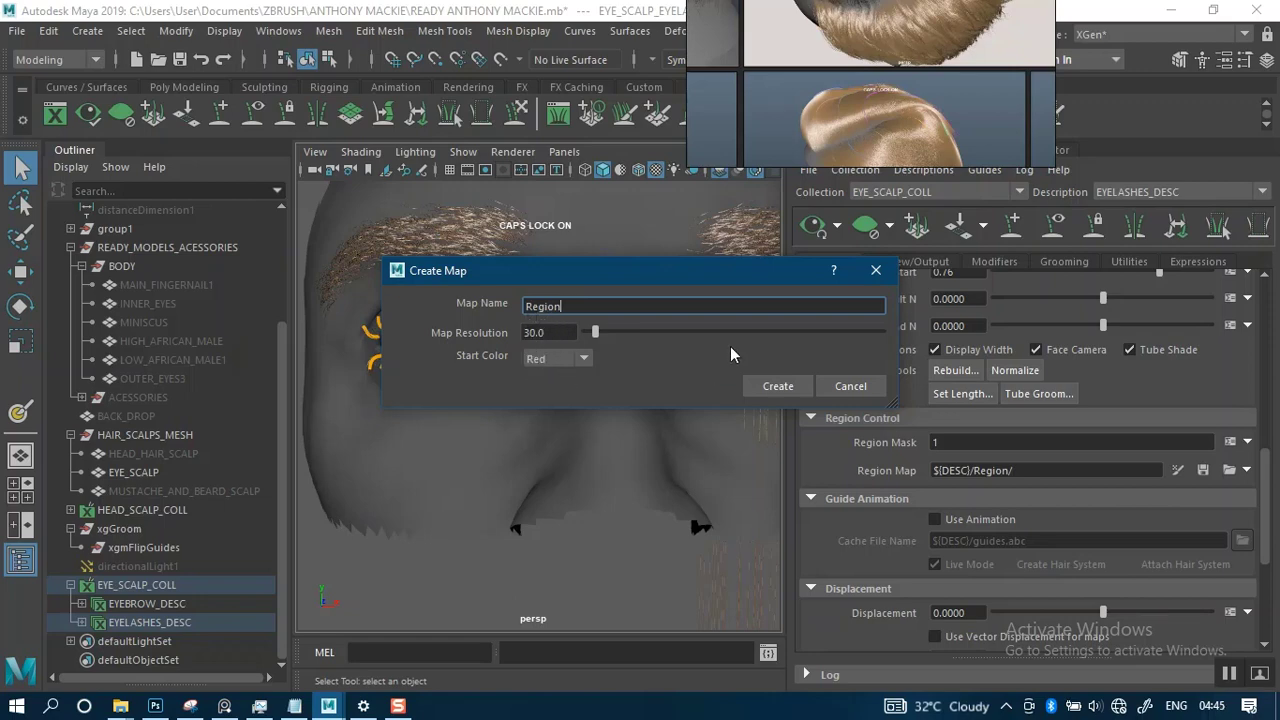
left_click(845, 386)
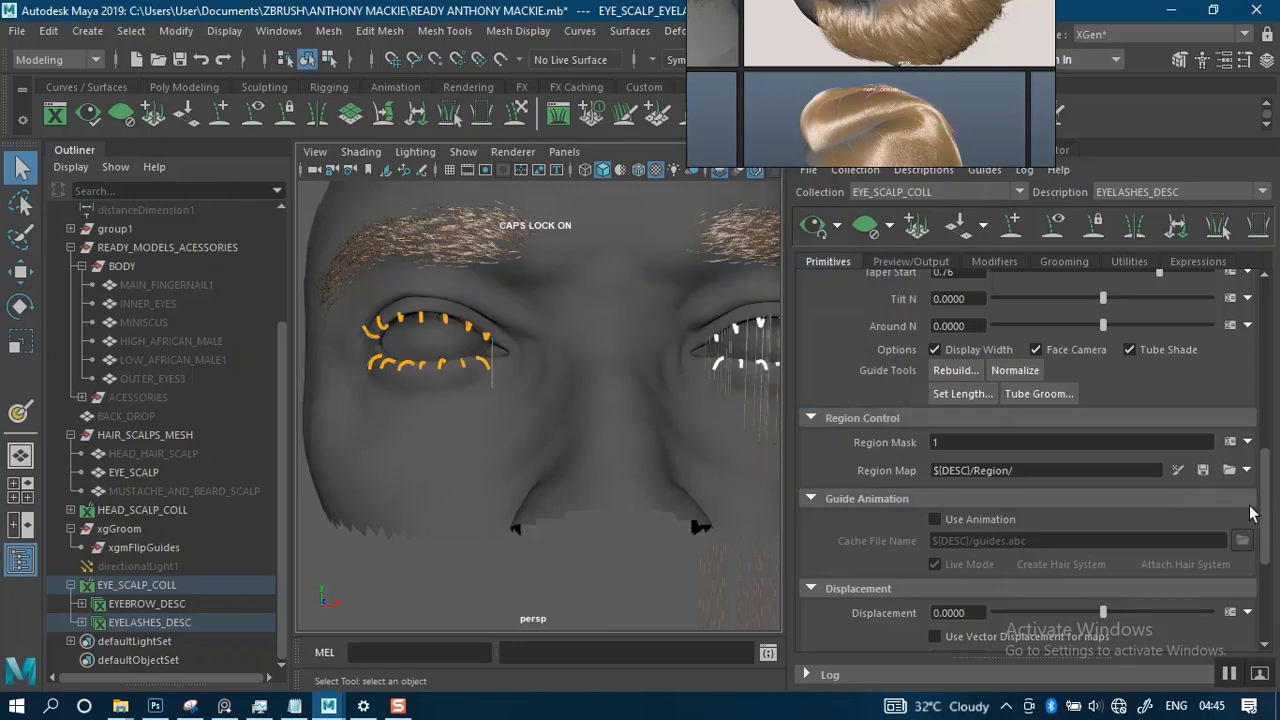
Set the 3dpaint value in the density mask expression EYELASHES_DEN_MASK to 50.0, apply it, and close the expression editor.
left_click_drag(1263, 512, 1258, 388)
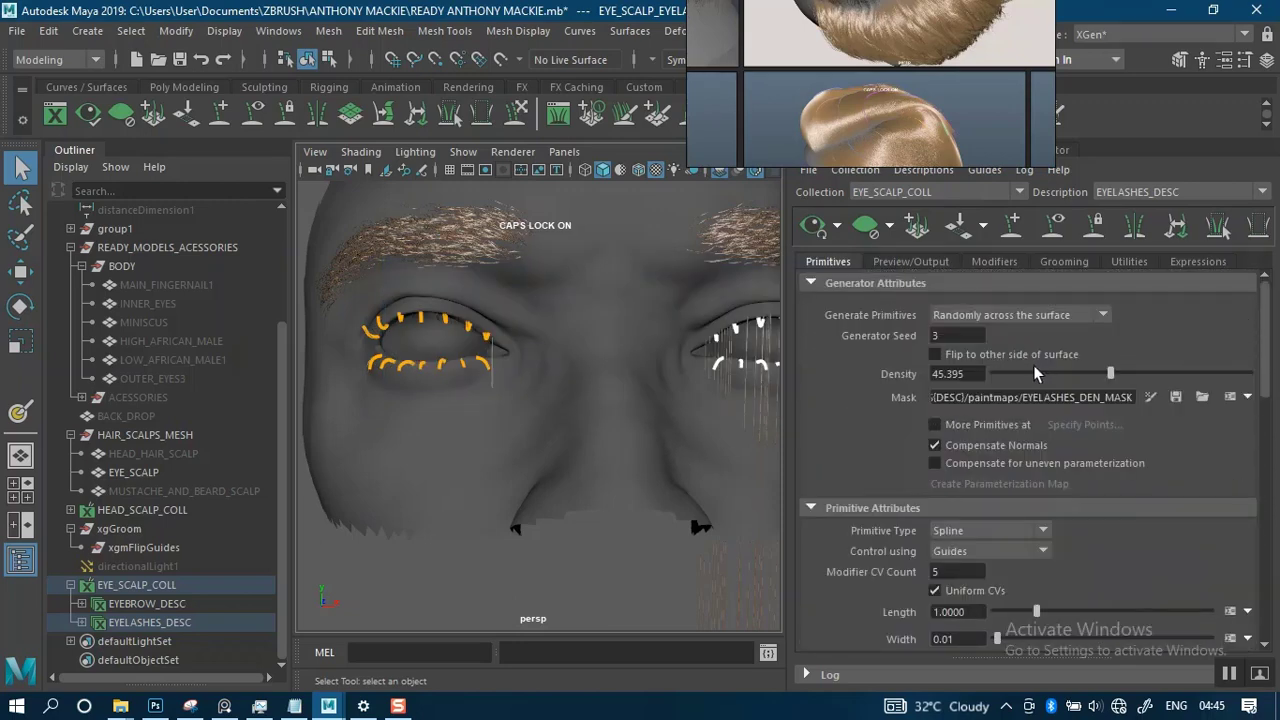
left_click(1247, 397)
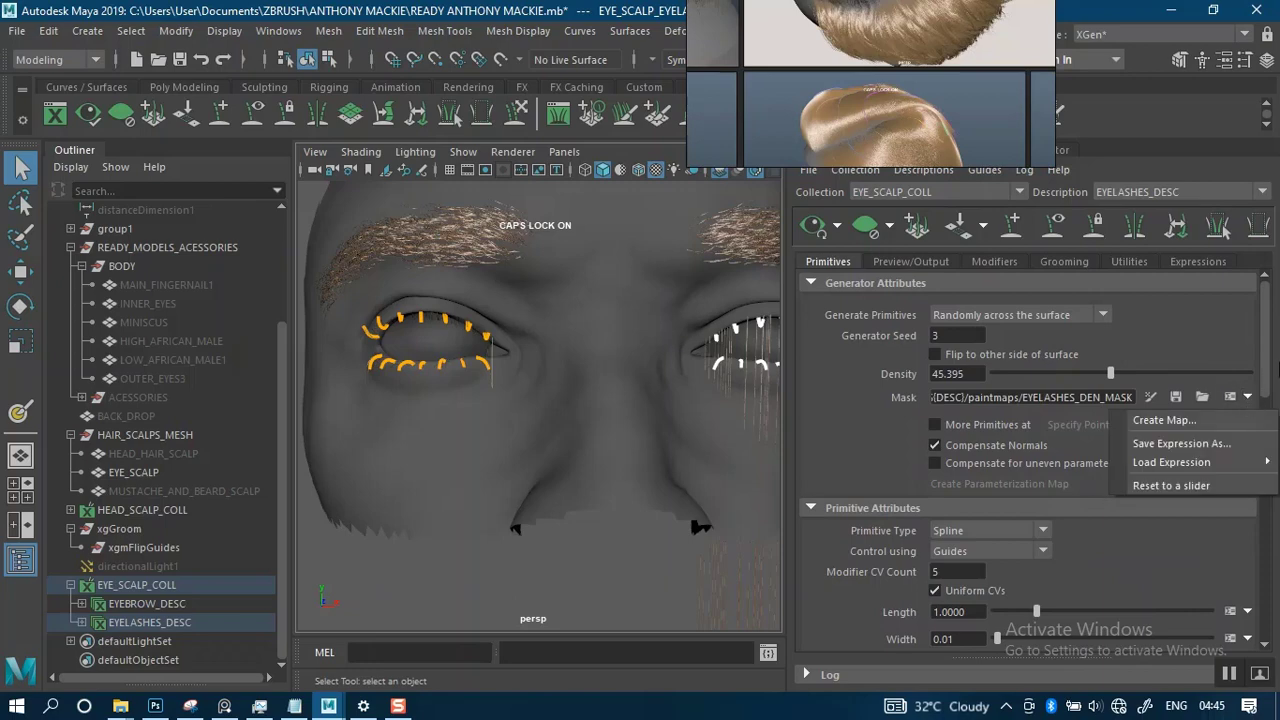
left_click(1274, 369)
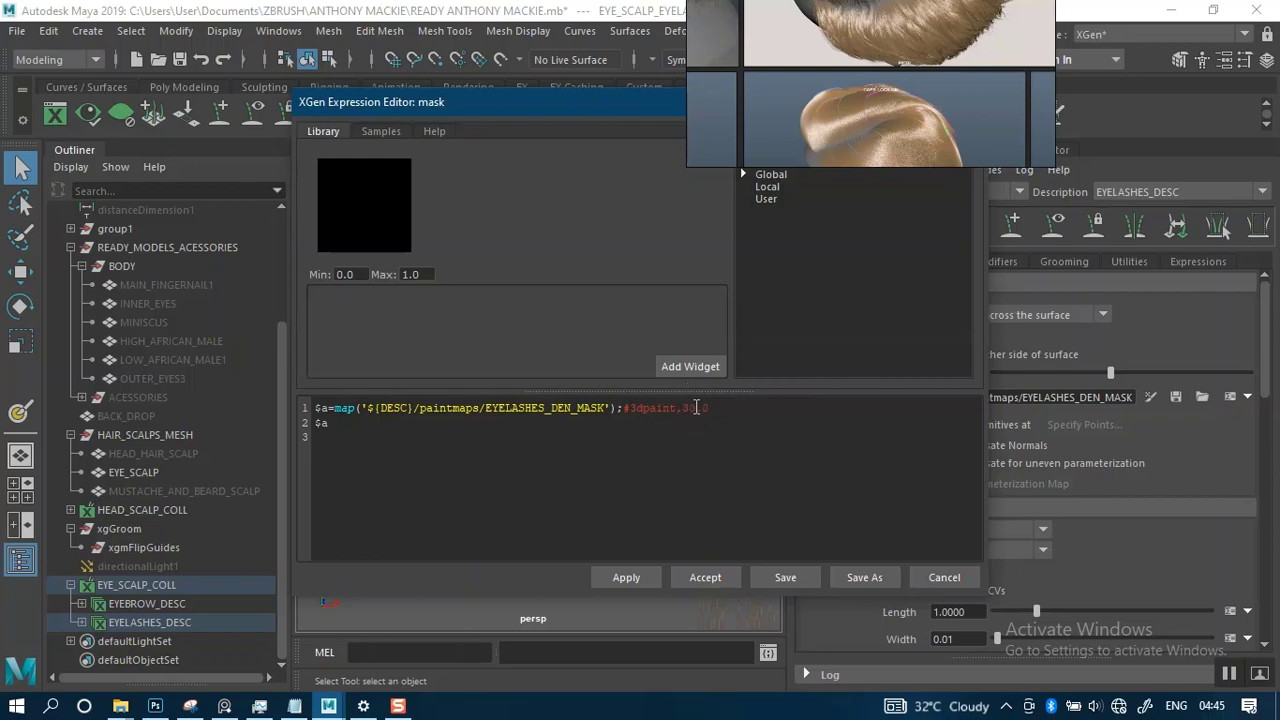
left_click(690, 408)
key("Delete")
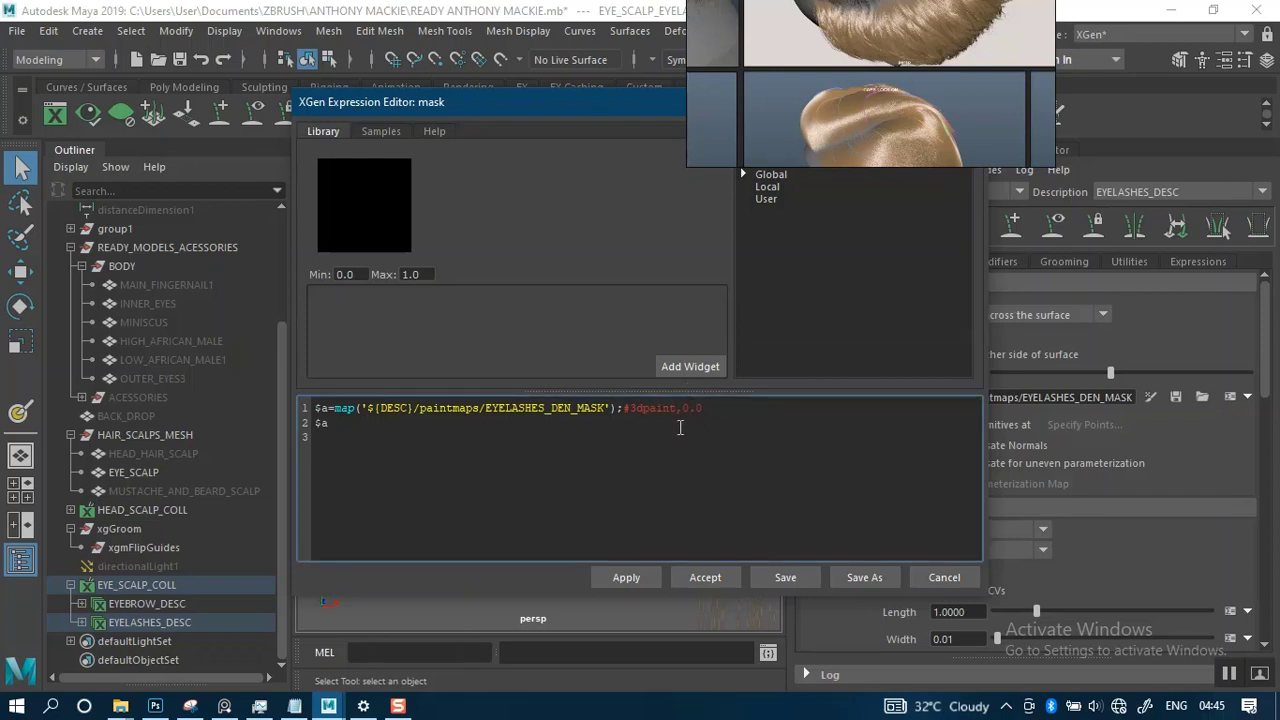
type("5")
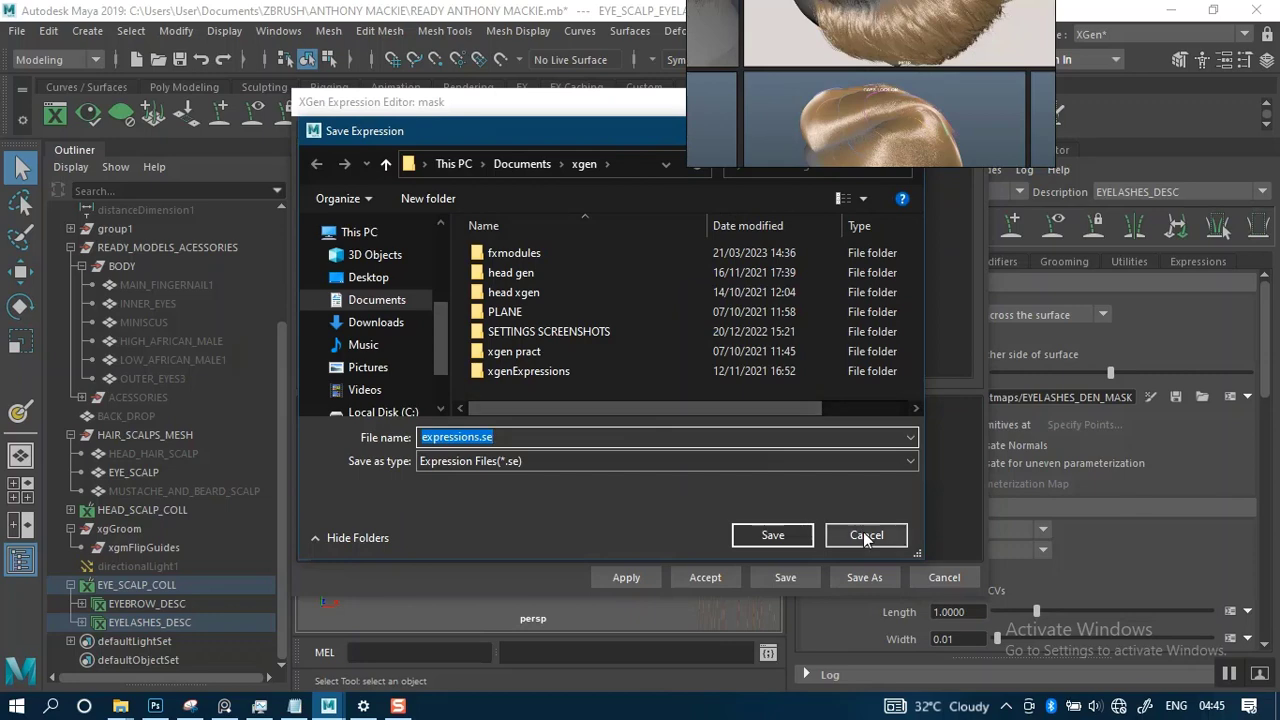
left_click(866, 536)
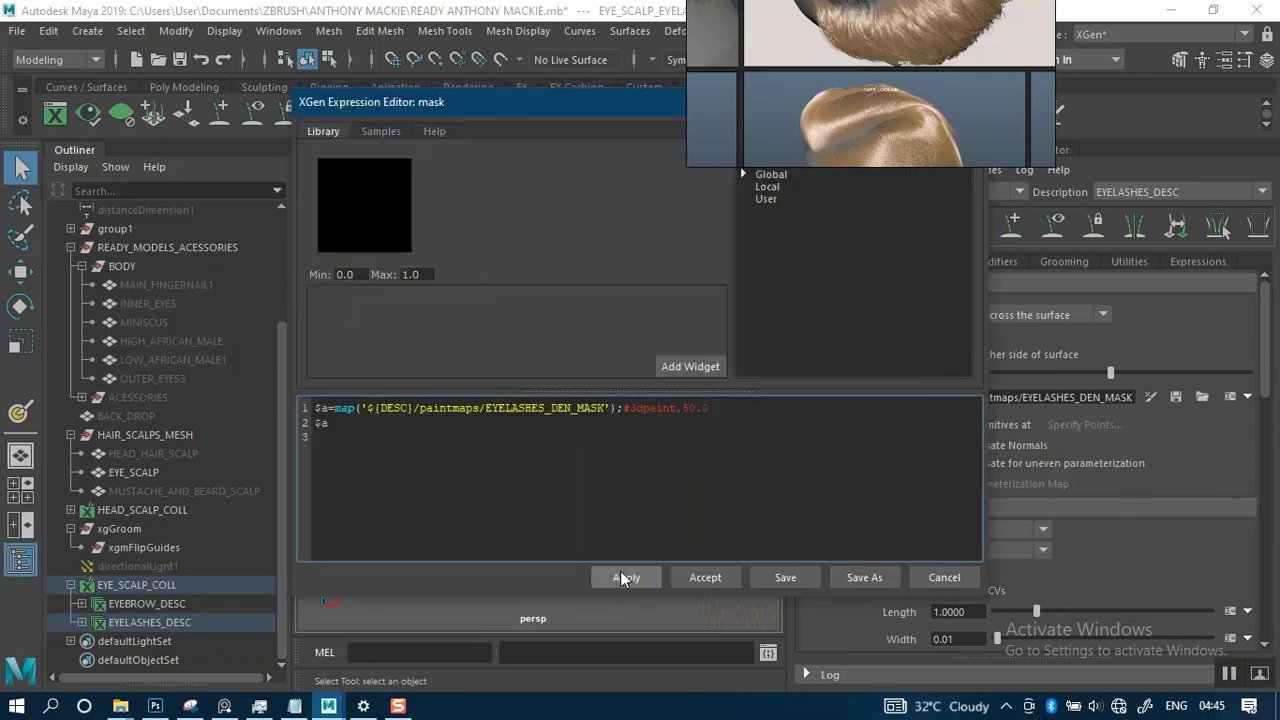
left_click(623, 577)
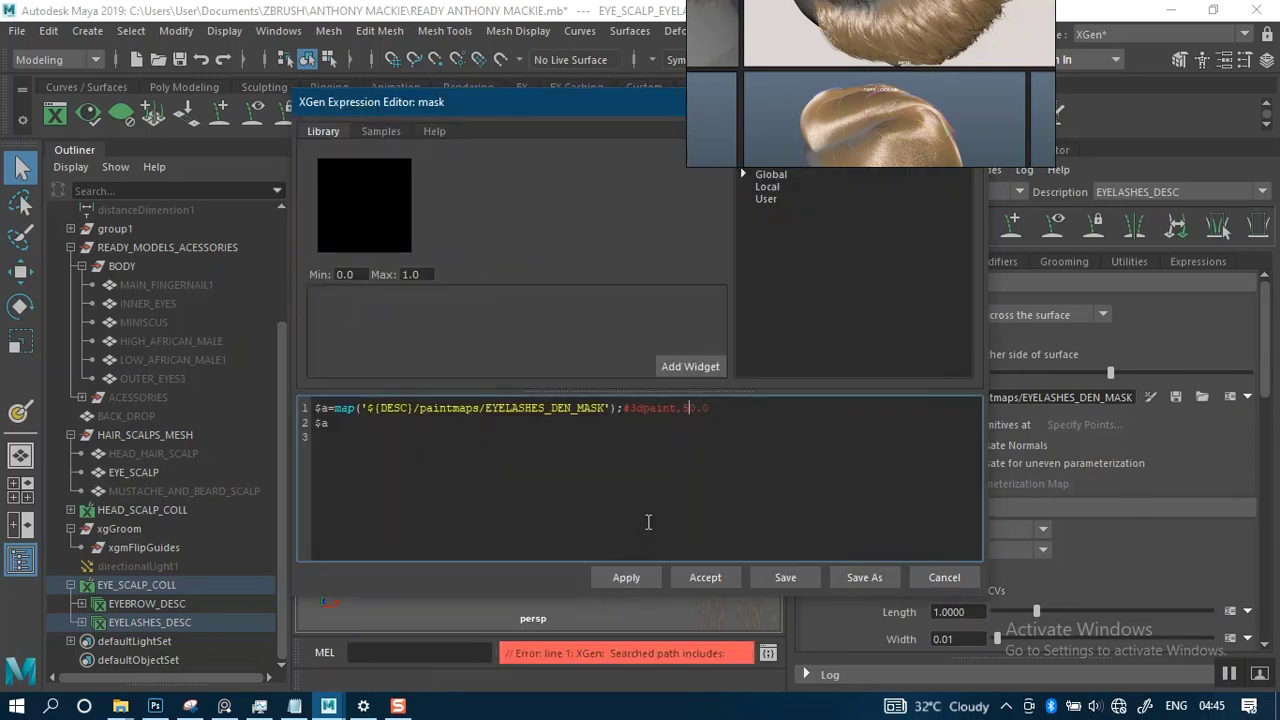
left_click(943, 578)
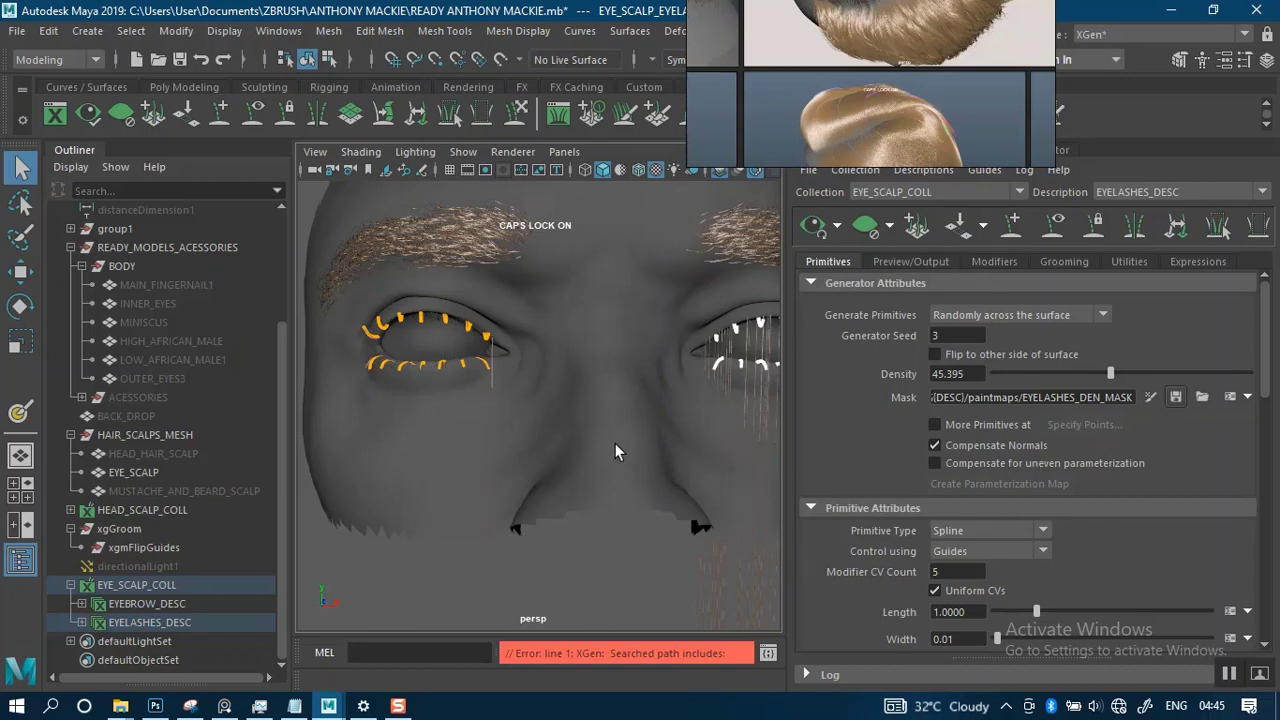
Start a new region map for EYELASHES_DESC with a map resolution of 50 and a blue start color.
scroll(594, 479, "down", 3)
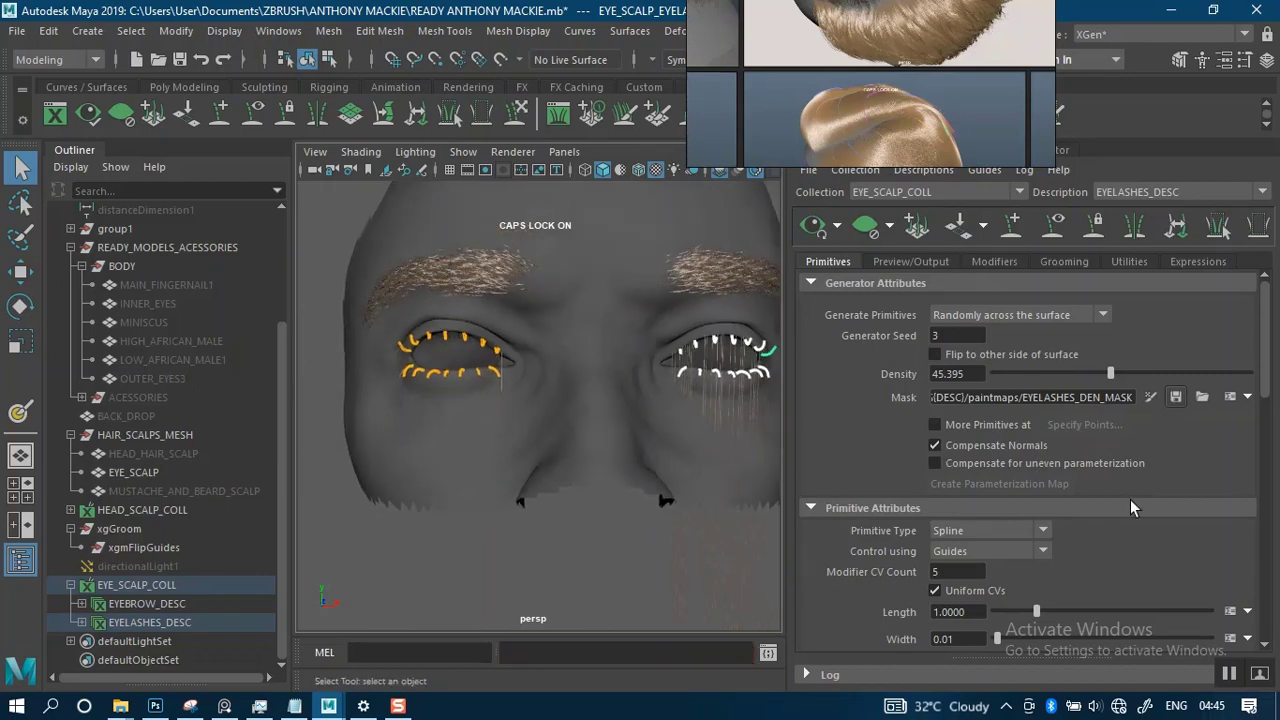
scroll(1247, 405, "down", 10)
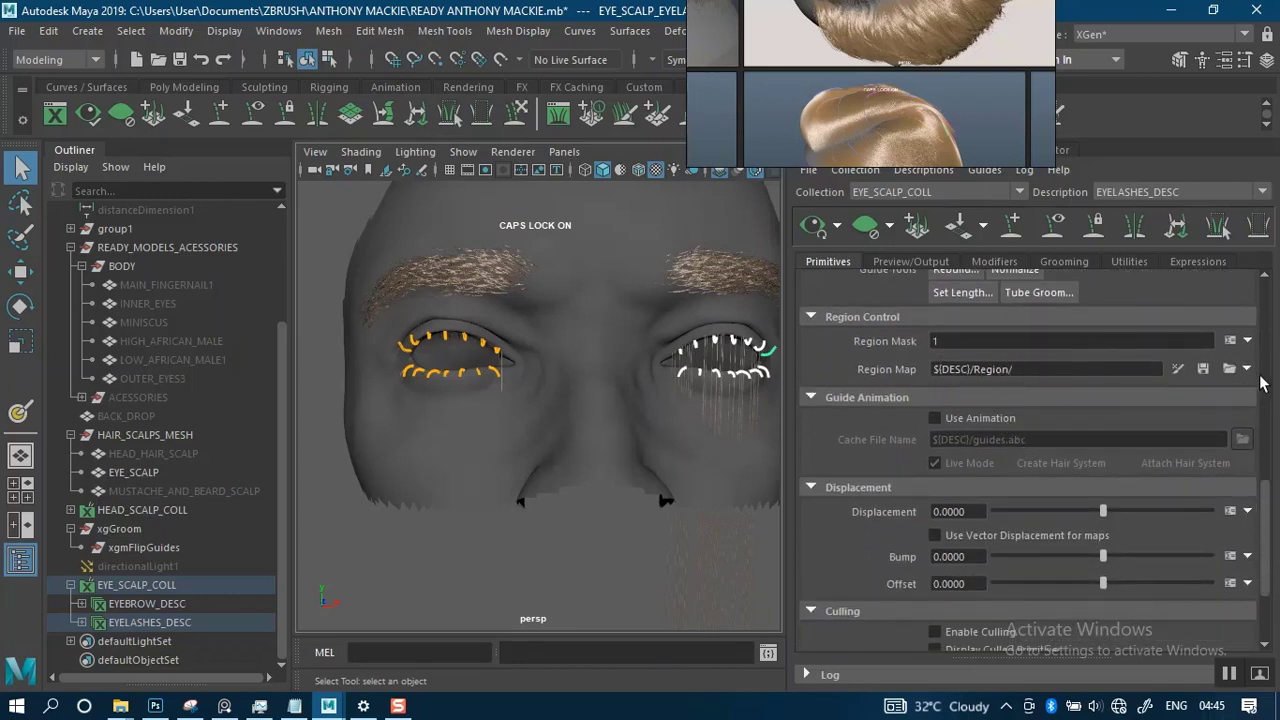
left_click(1247, 369)
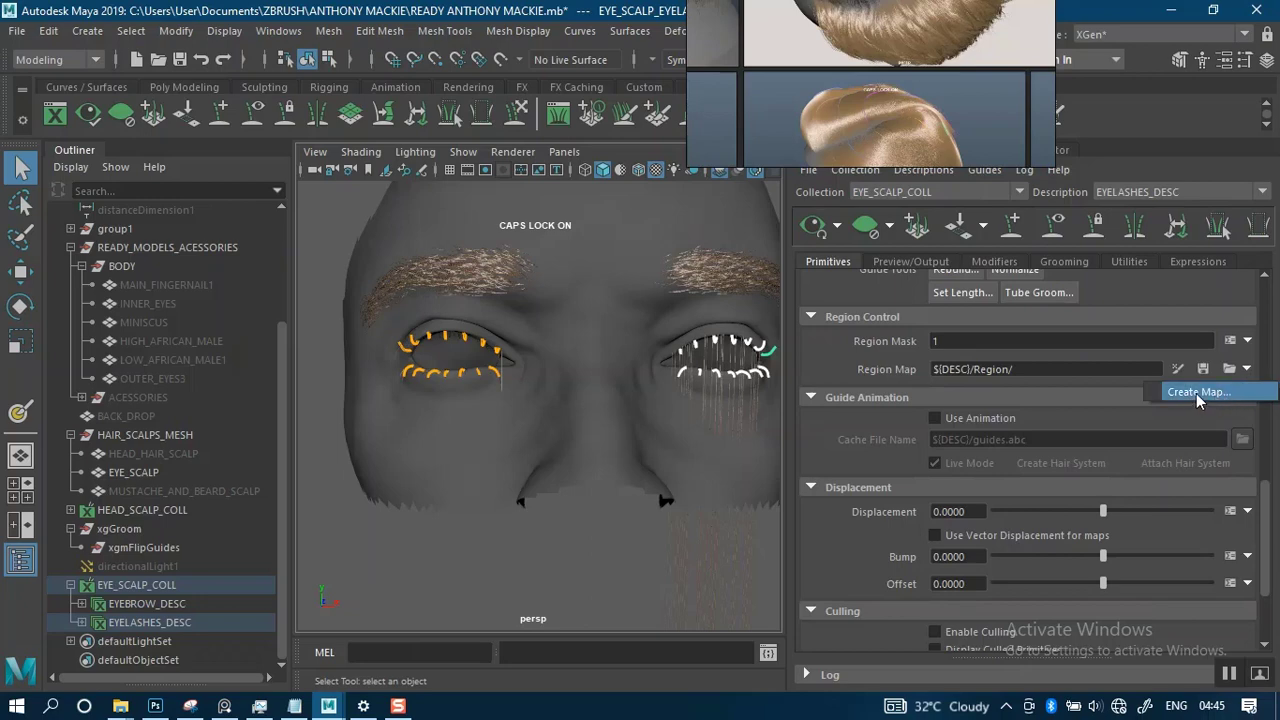
left_click(1187, 392)
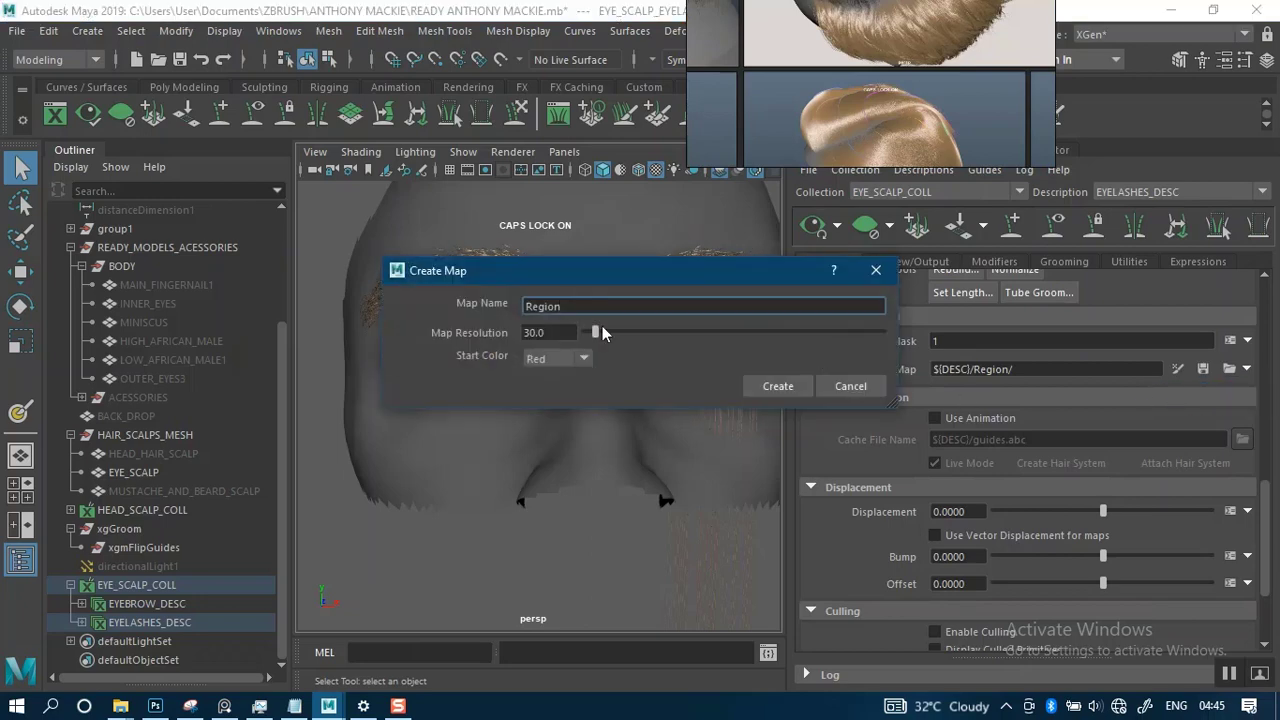
left_click_drag(595, 332, 516, 332)
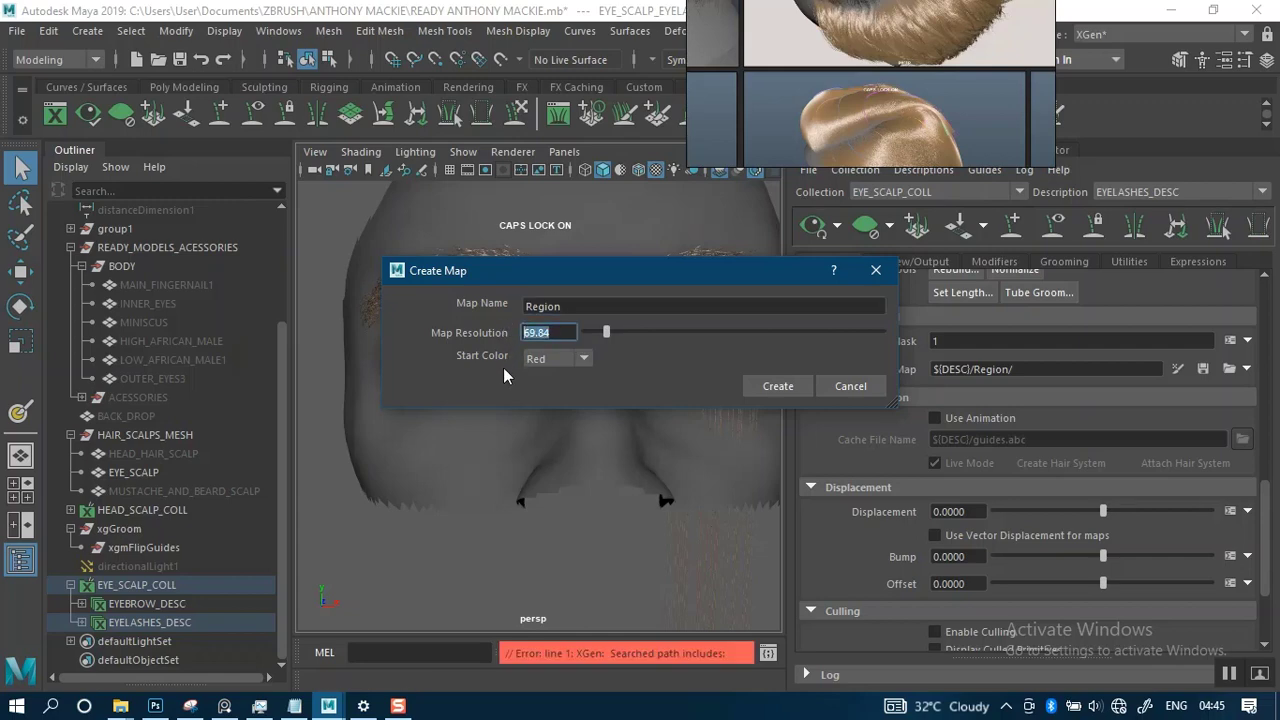
type("50")
left_click(588, 359)
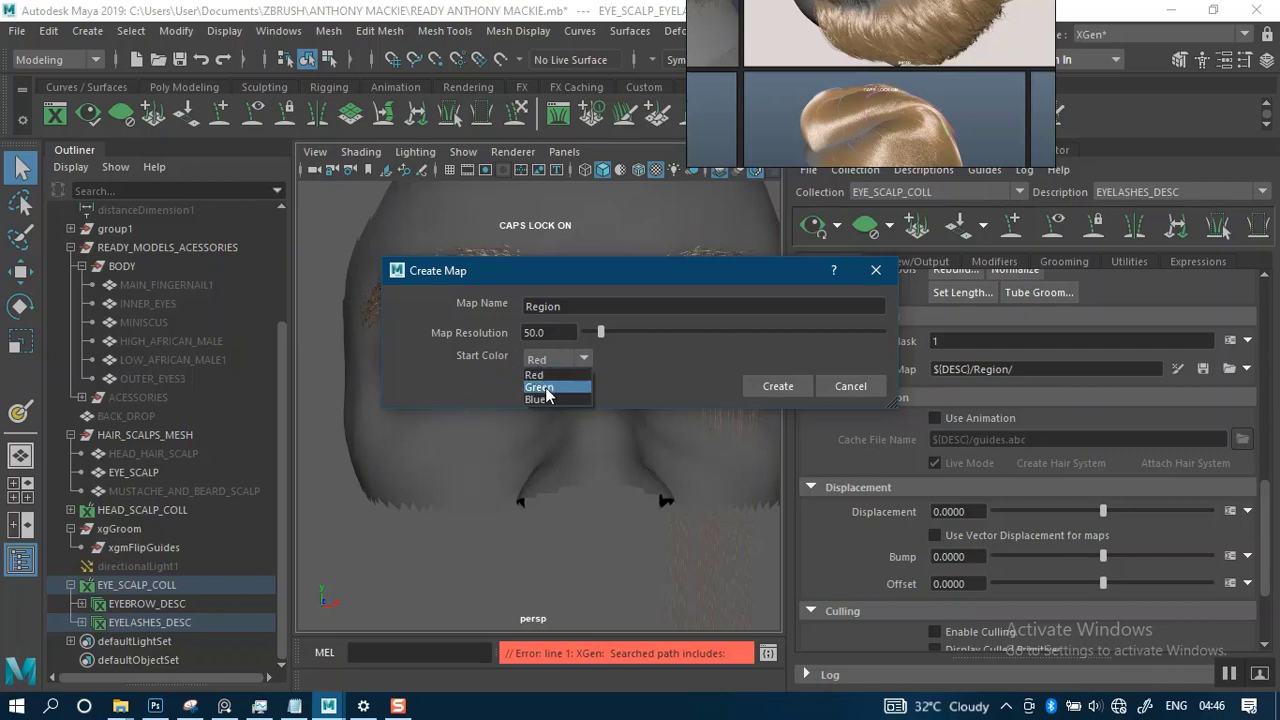
left_click(544, 399)
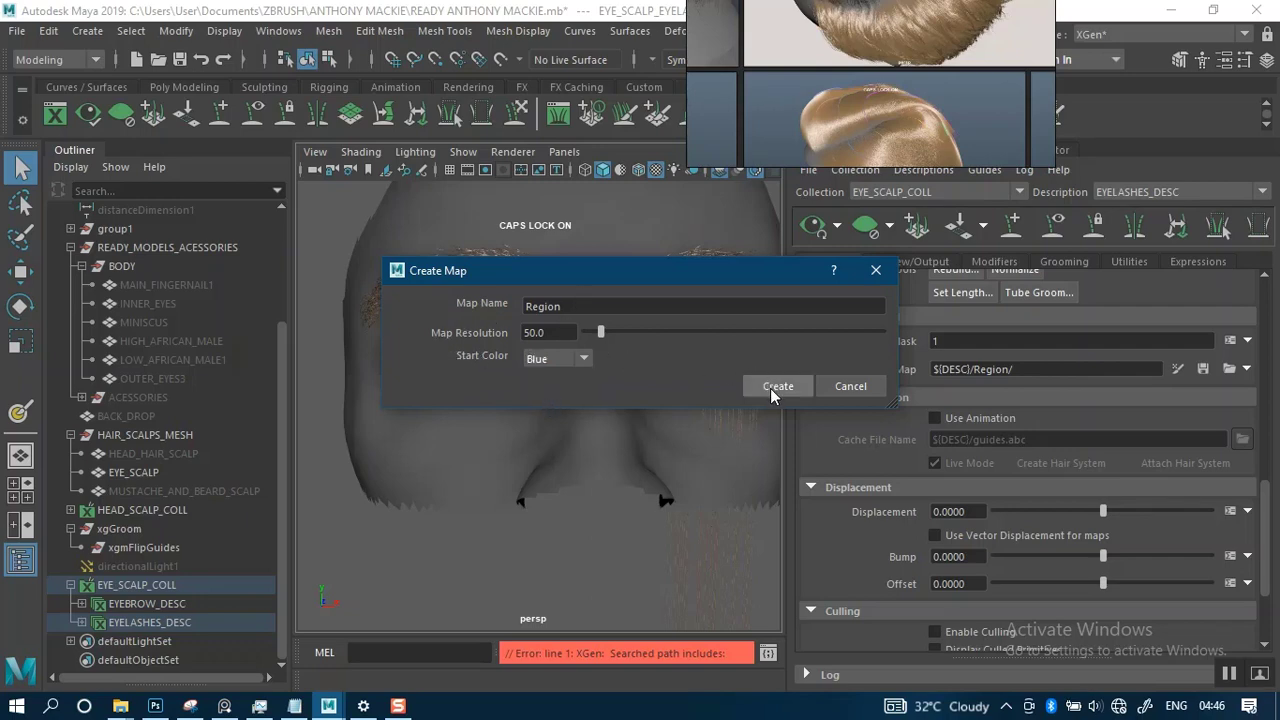
Name the new region map EYELASHES_REGION_MASK and create it.
left_click(565, 307)
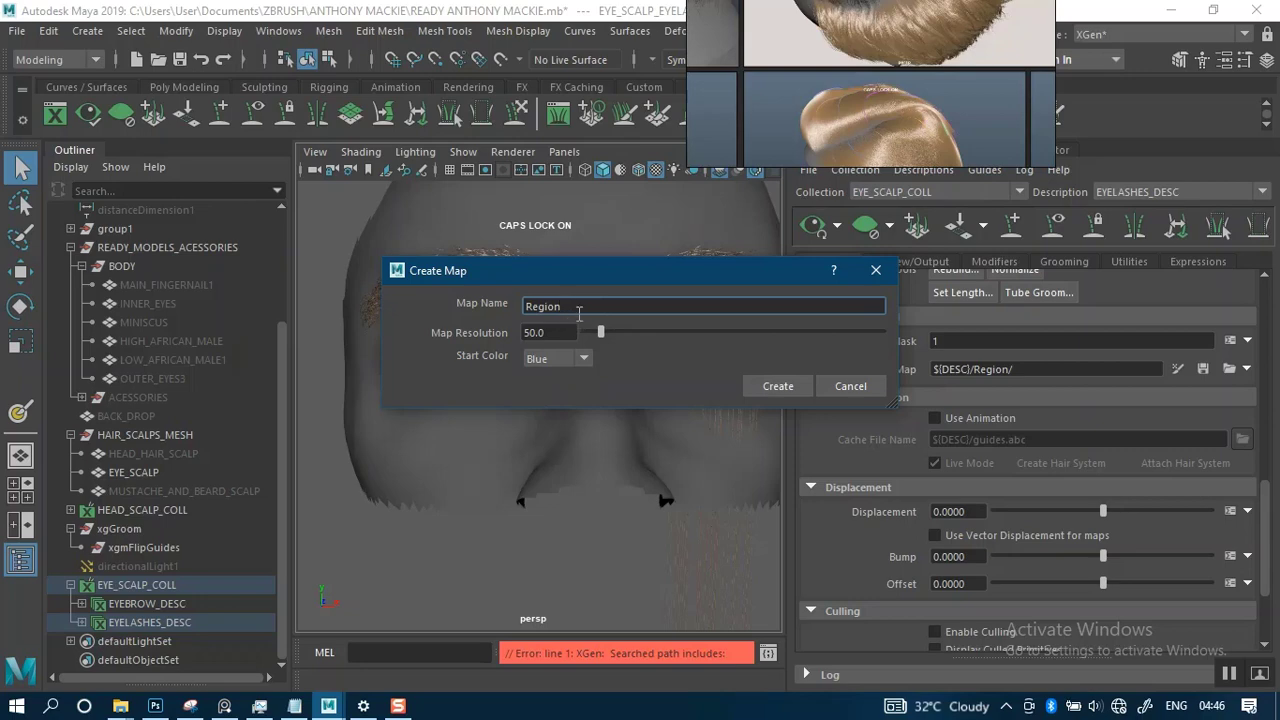
left_click_drag(578, 310, 500, 310)
type("EYELASHES_REGION_MASK")
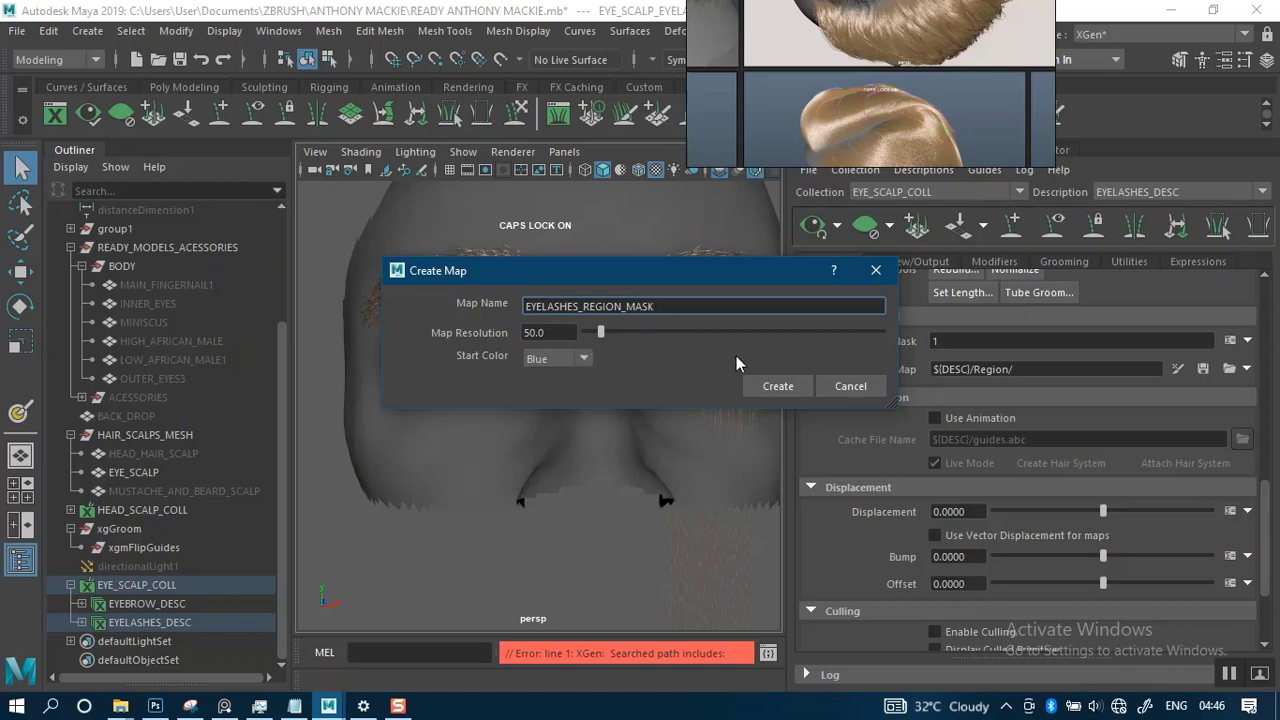
left_click(777, 386)
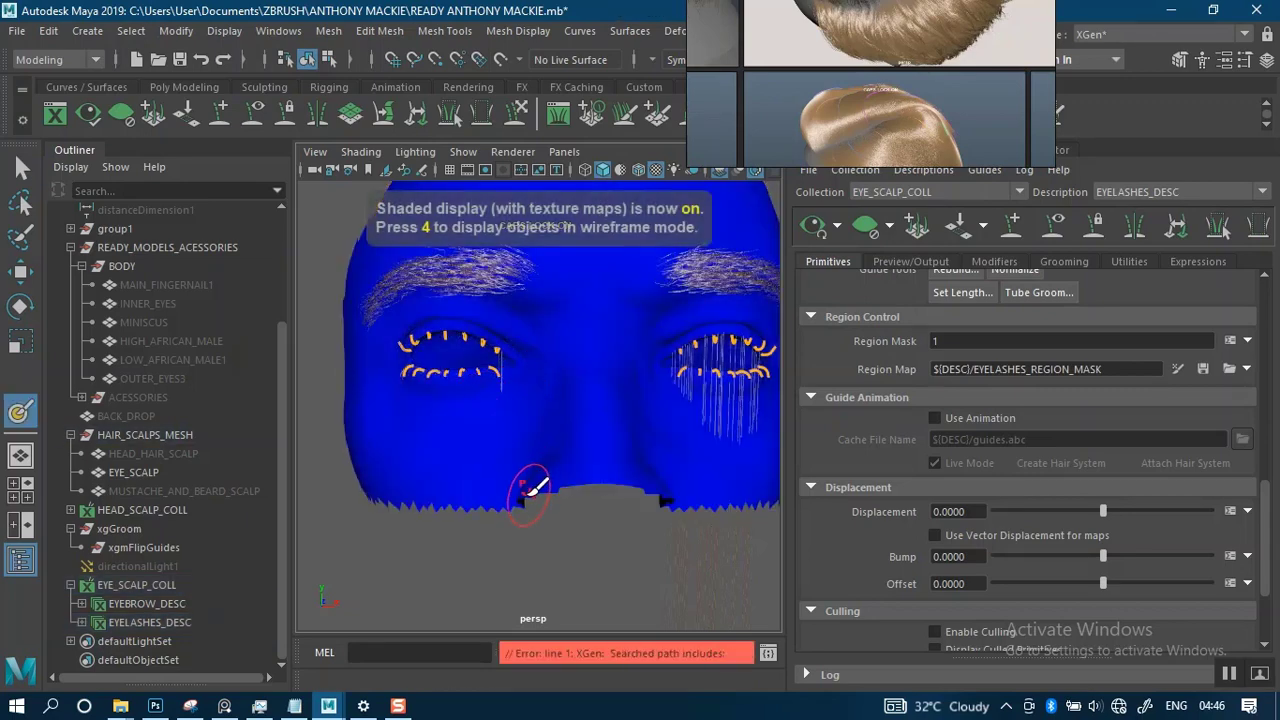
Examine the blue region map and the eyelash guides around the first eye close up and from several angles.
left_click_drag(528, 550, 528, 515, "alt")
right_click_drag(529, 511, 550, 530, "alt")
mouse_move(541, 463)
left_mouse_down("alt")
mouse_move(546, 480)
mouse_move(538, 460)
left_mouse_up("alt")
scroll(525, 480, "down", 2)
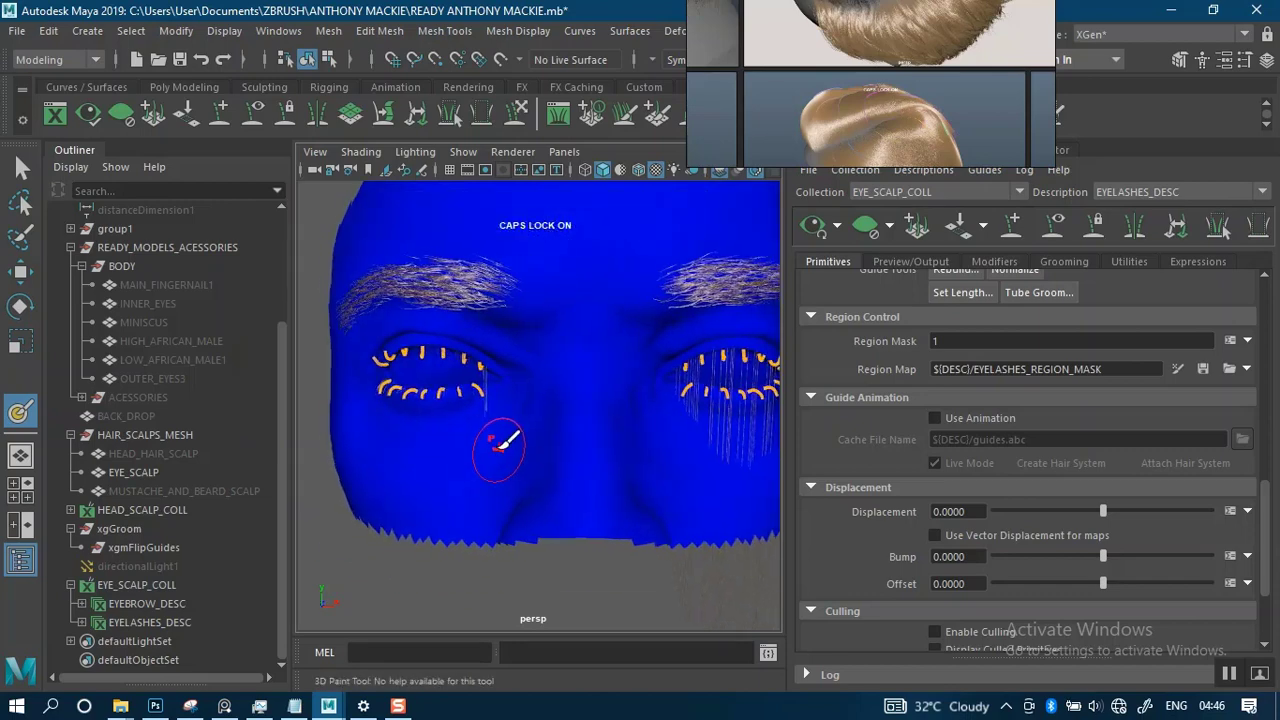
scroll(517, 470, "up", 5)
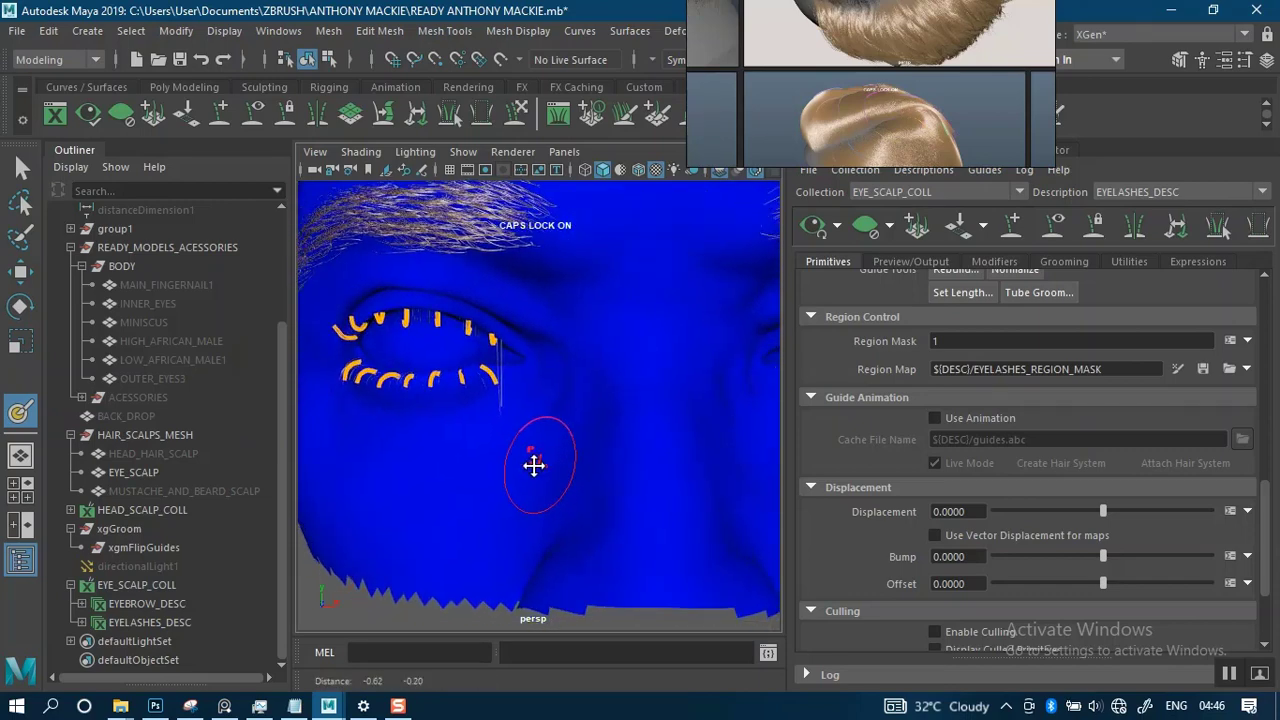
mouse_move(531, 462)
right_mouse_down("alt")
mouse_move(577, 551)
mouse_move(530, 440)
right_mouse_up("alt")
middle_click_drag(523, 442, 532, 443, "alt")
left_click_drag(523, 432, 533, 421, "alt")
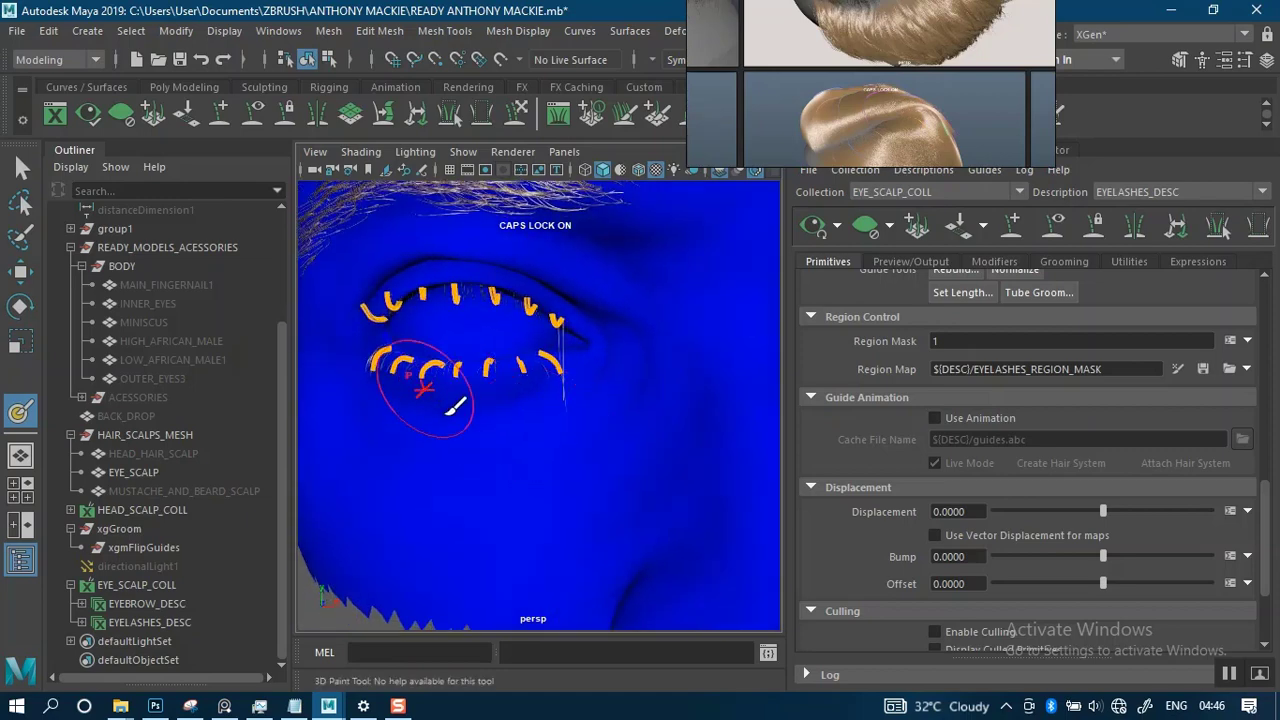
Open the 3D Paint Tool settings, clear the reference image out of the way, and choose red paint with the solid round brush.
double_click(22, 412)
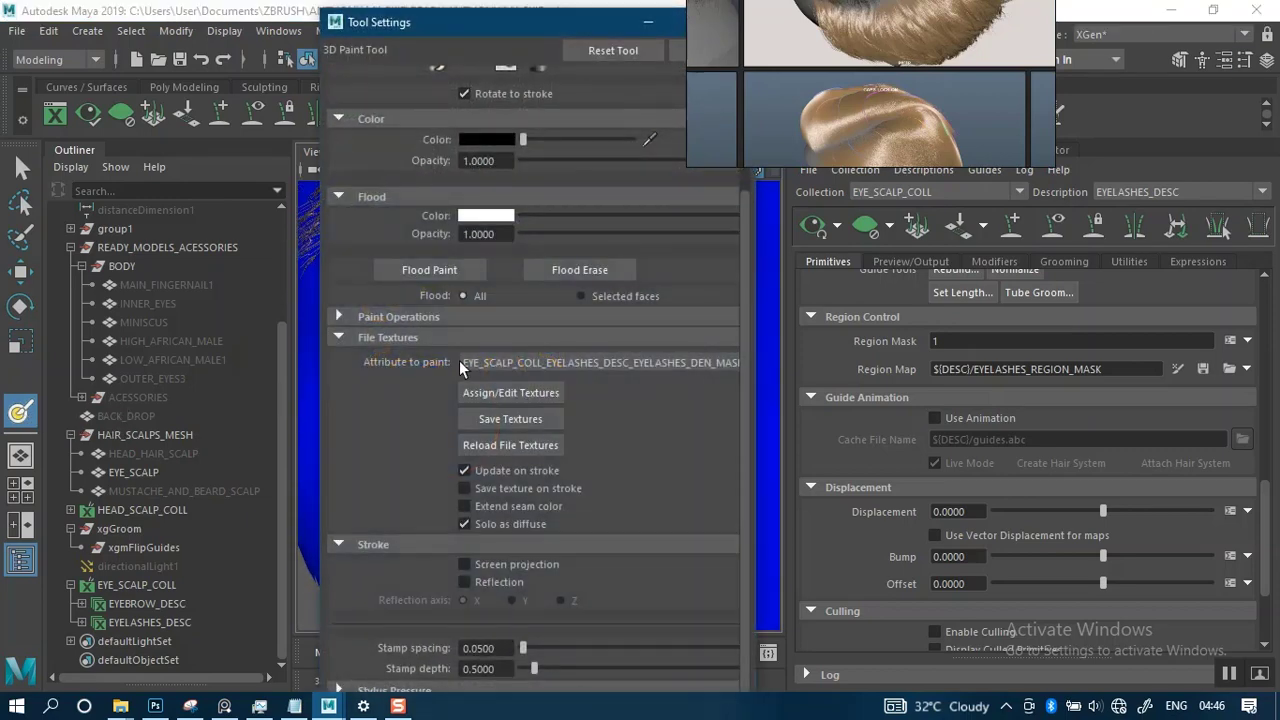
left_click_drag(780, 134, 997, 142)
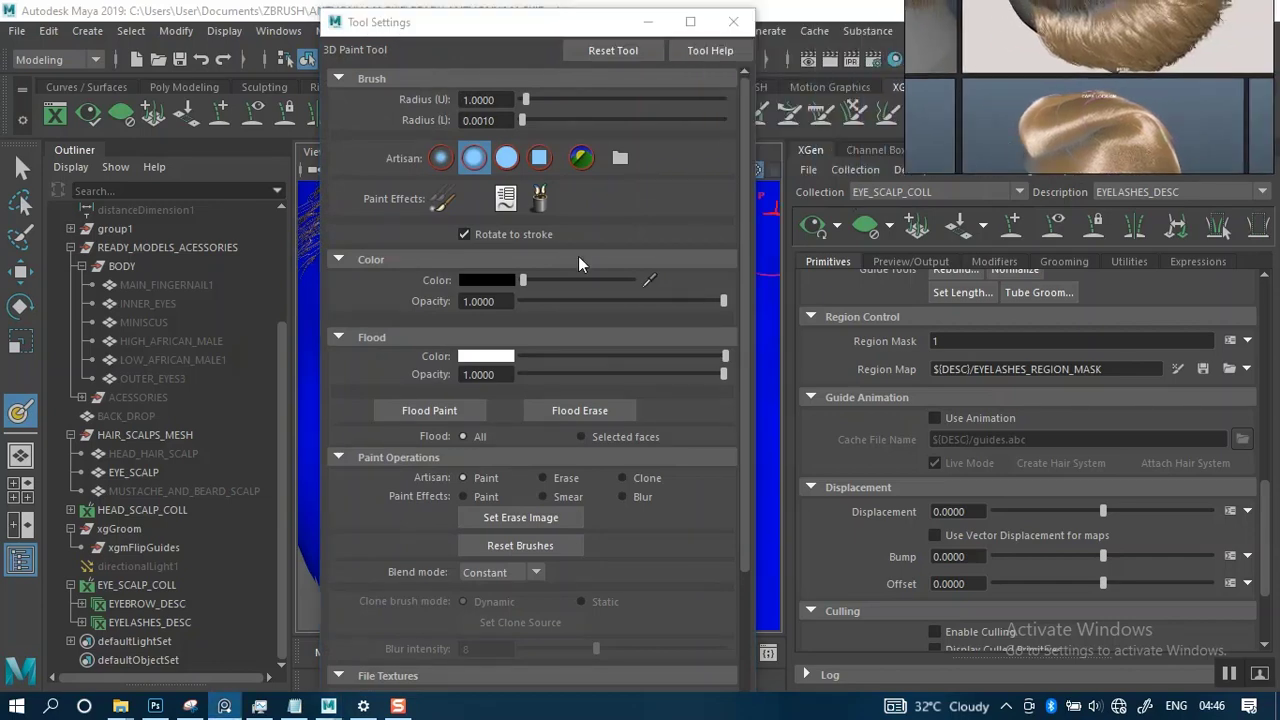
left_click(494, 280)
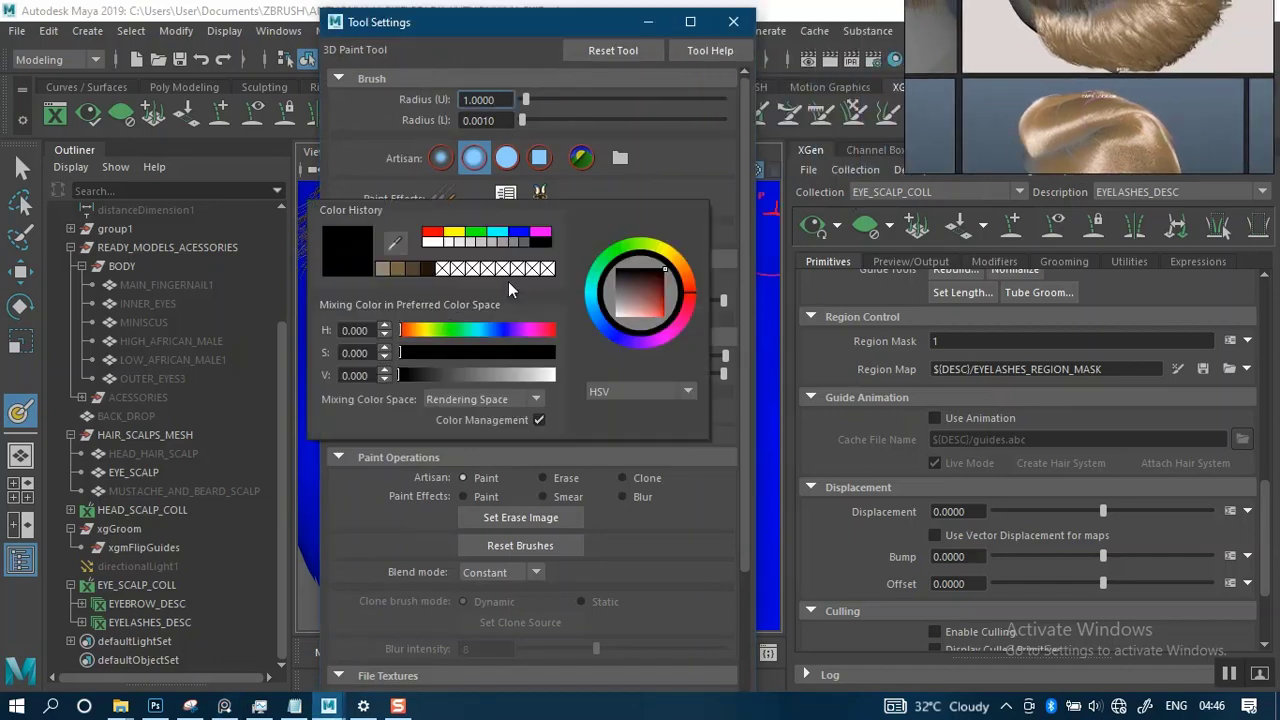
left_click(431, 233)
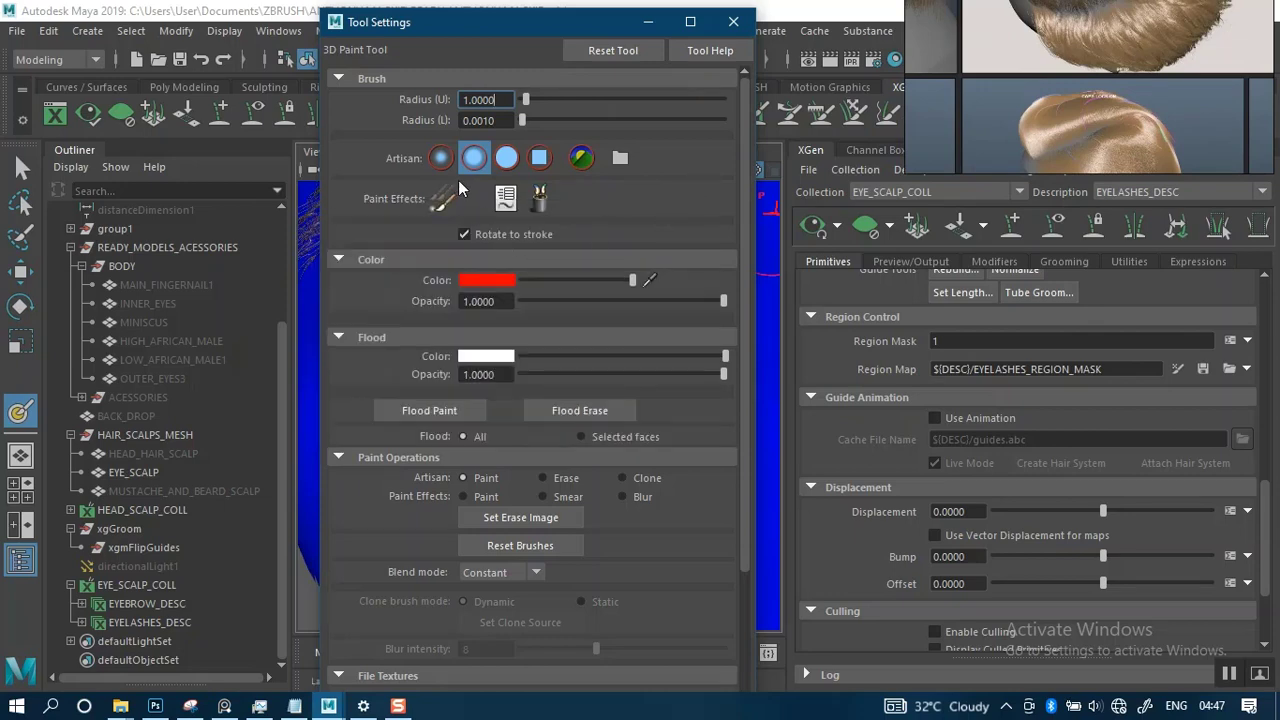
left_click(506, 157)
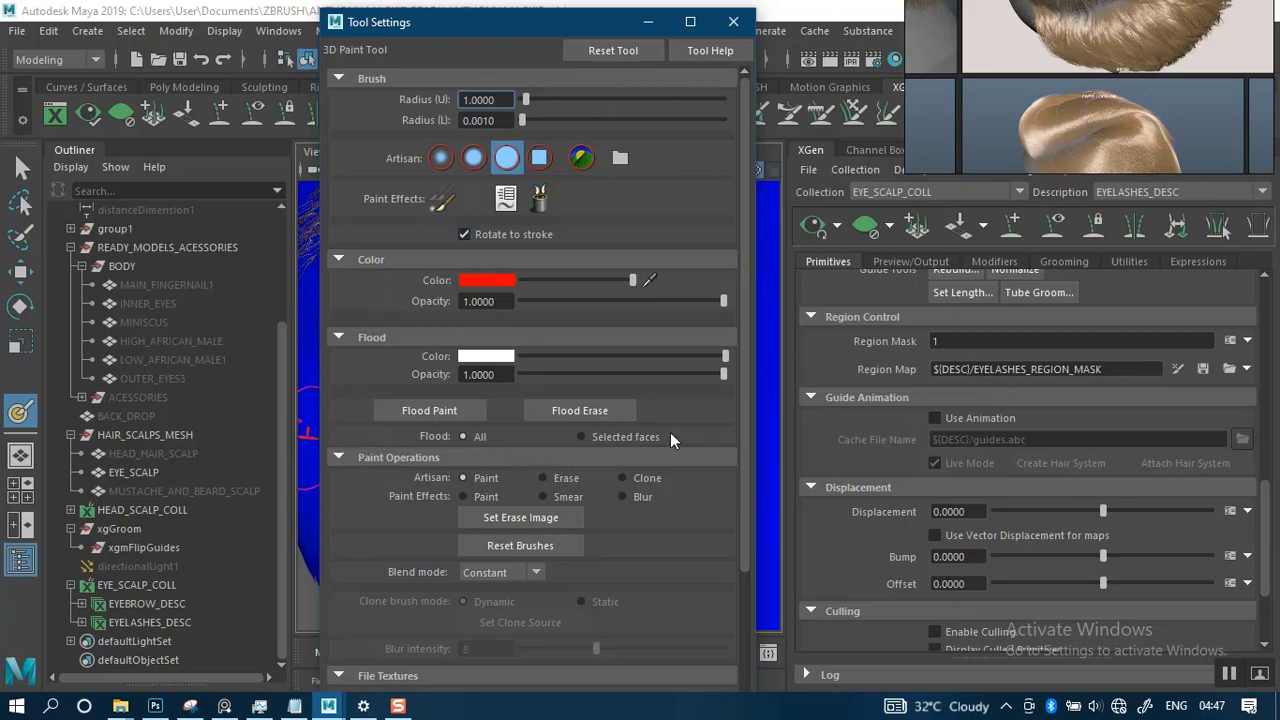
Increase the paint file texture size in X and Y, keeping the aspect ratio, and assign the textures.
left_click_drag(745, 537, 732, 657)
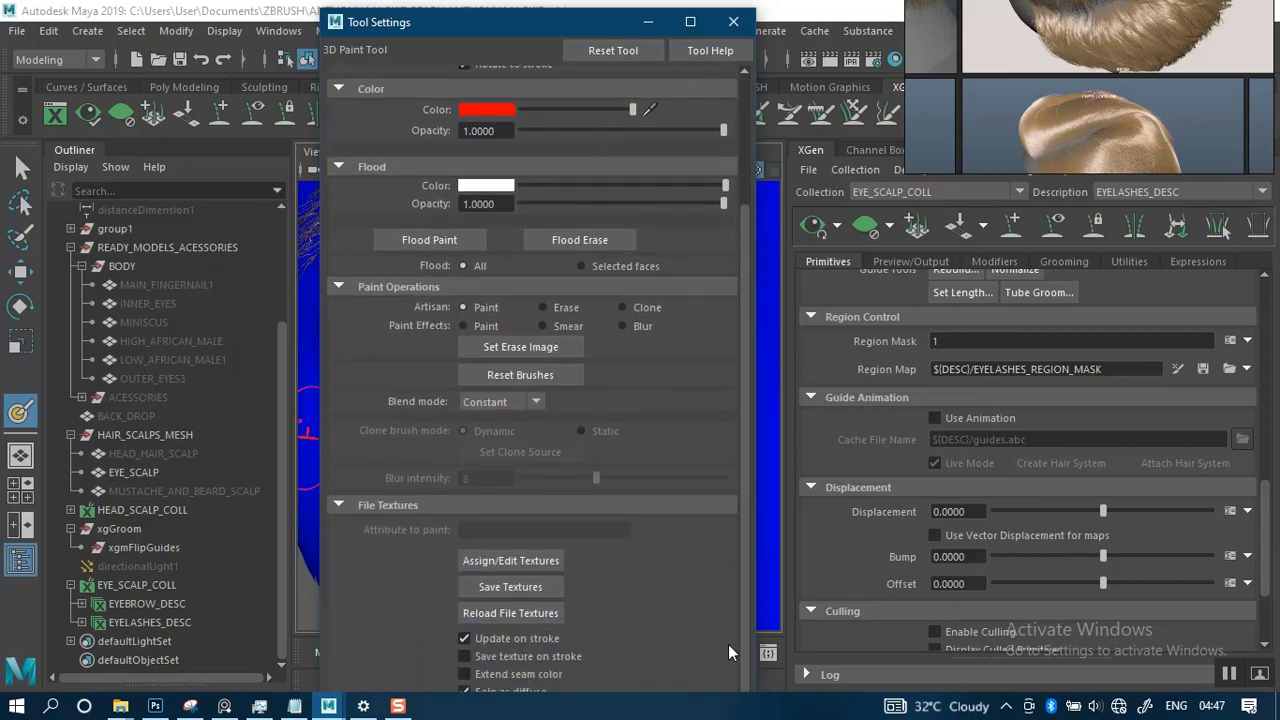
scroll(738, 659, "down", 1)
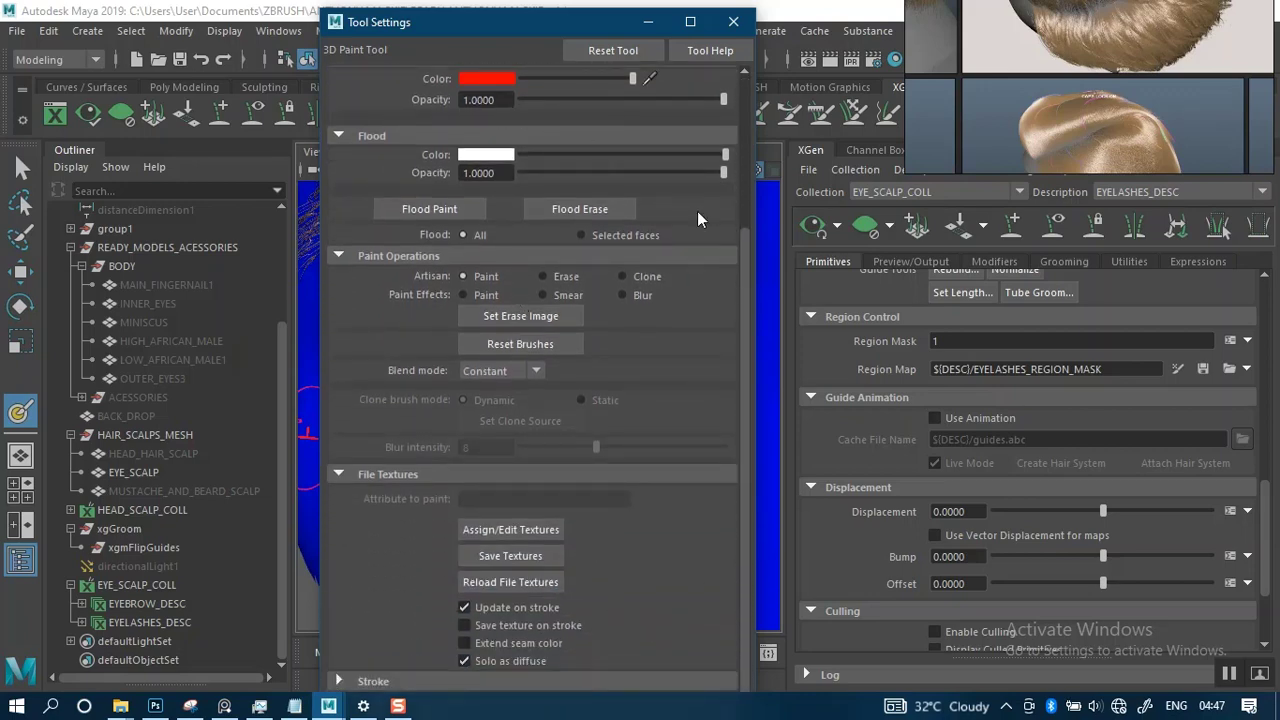
left_click(338, 256)
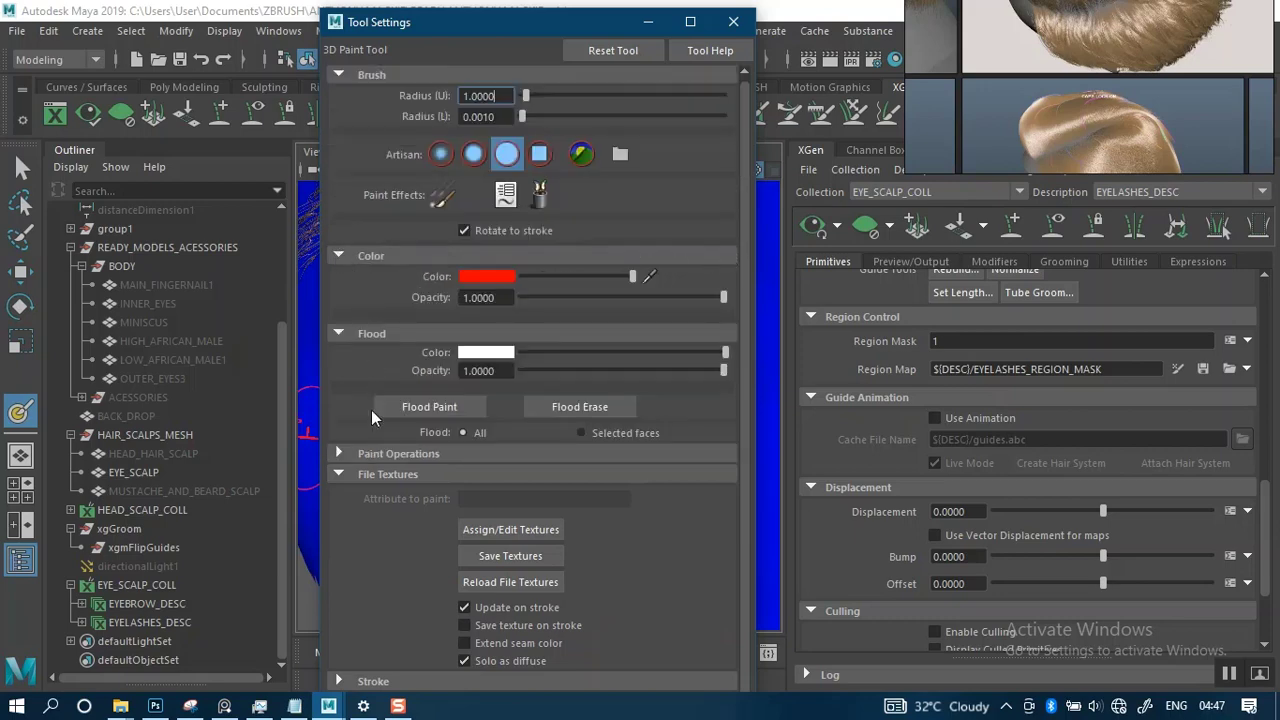
left_click(342, 478)
left_click(344, 479)
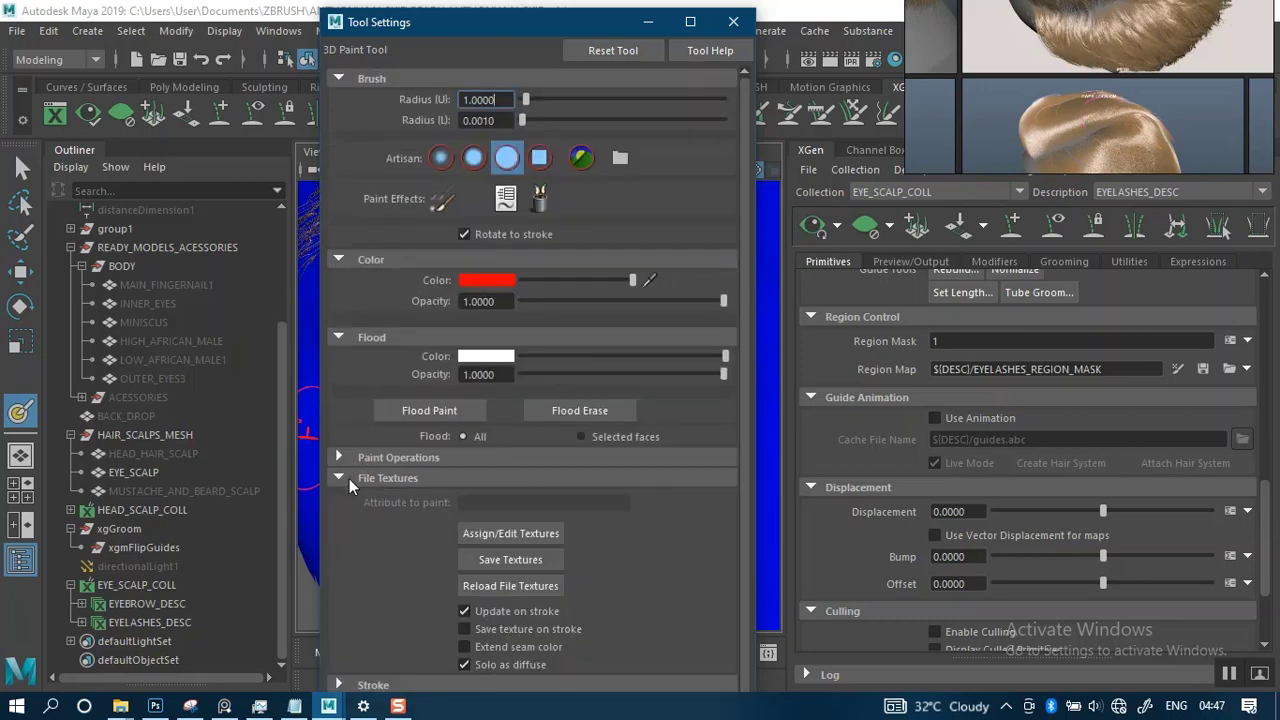
left_click(500, 535)
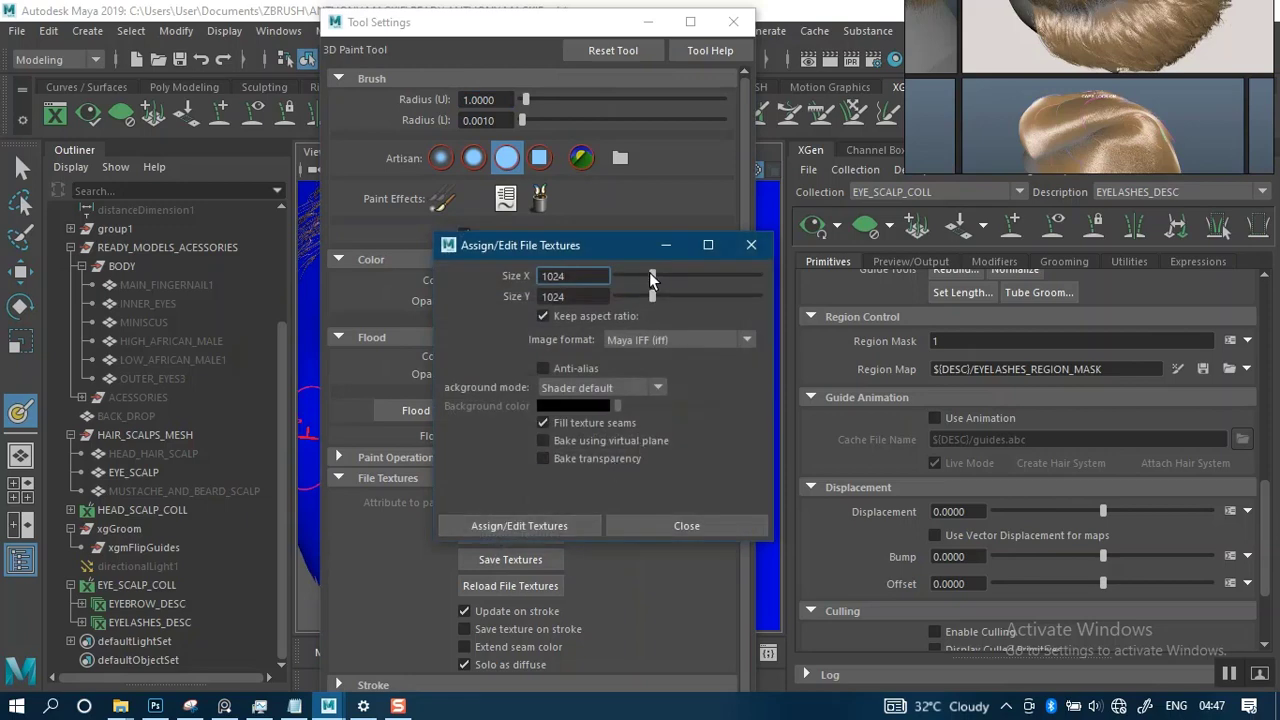
left_click_drag(652, 277, 687, 277)
left_click(549, 522)
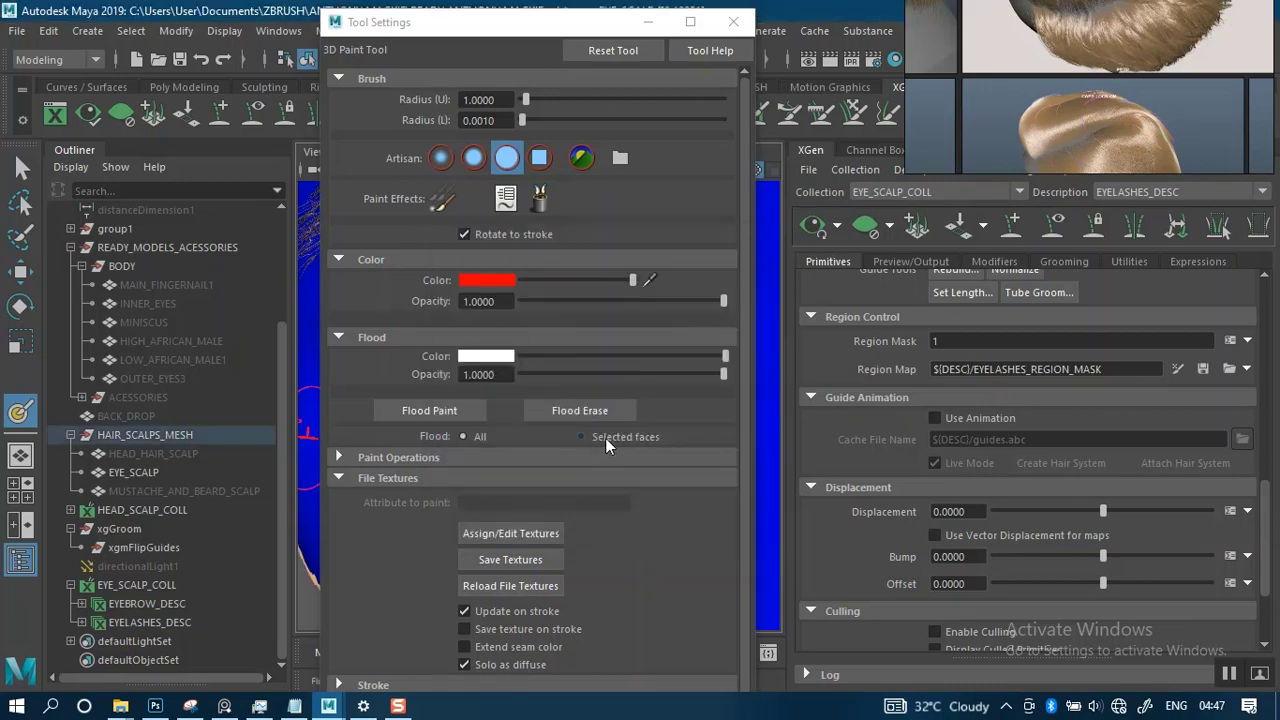
Enable stroke reflection along the X axis for the 3D Paint Tool and return to the eye's lash area.
left_click(338, 478)
left_click(366, 500)
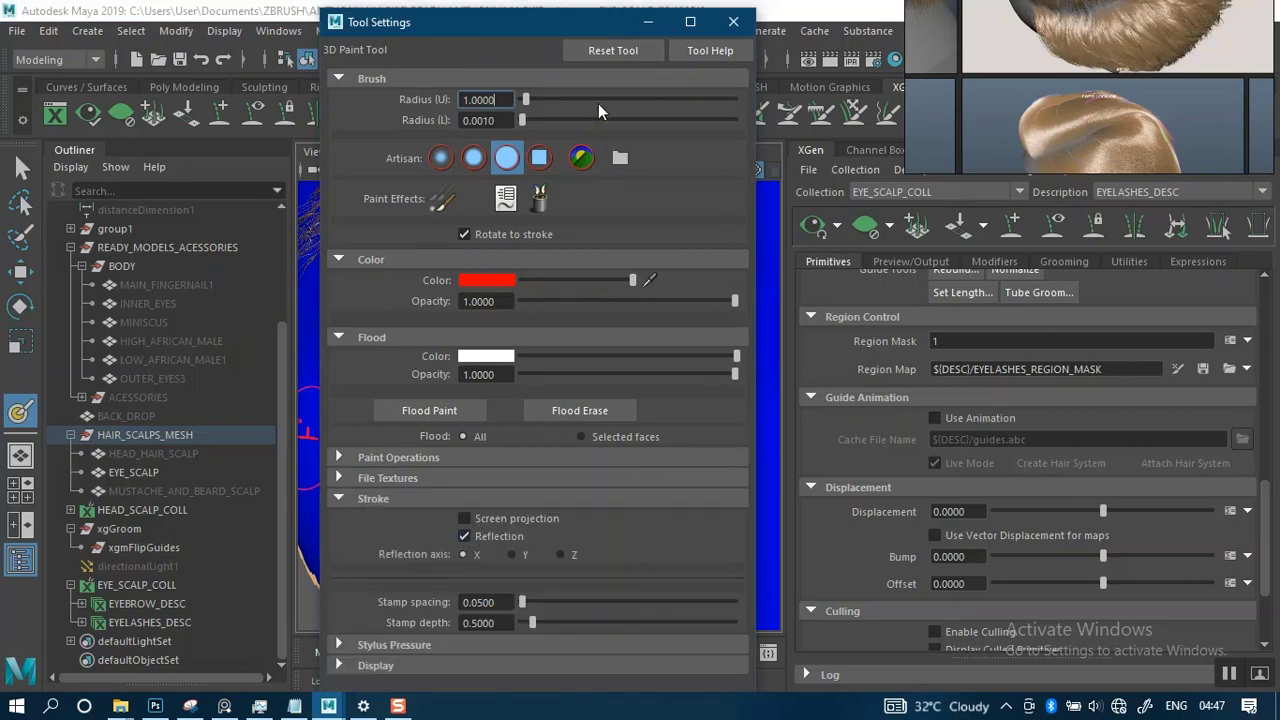
left_click(647, 23)
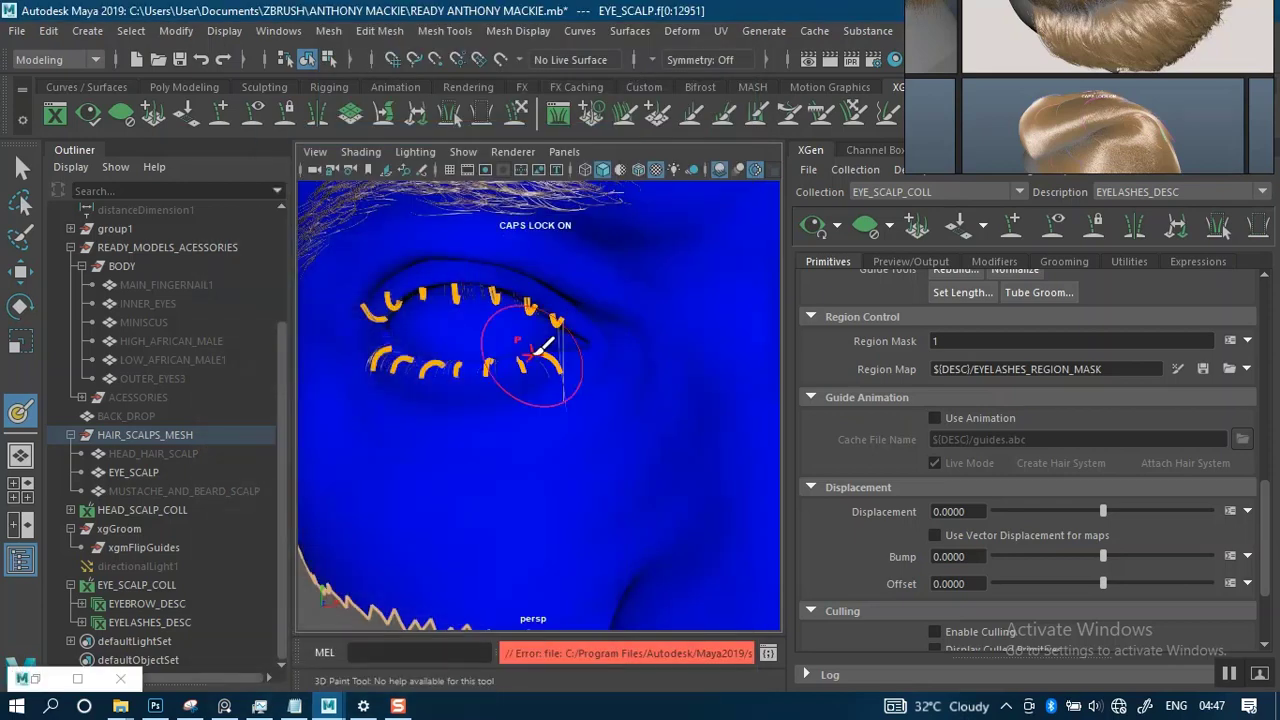
left_click_drag(530, 427, 550, 405, "alt")
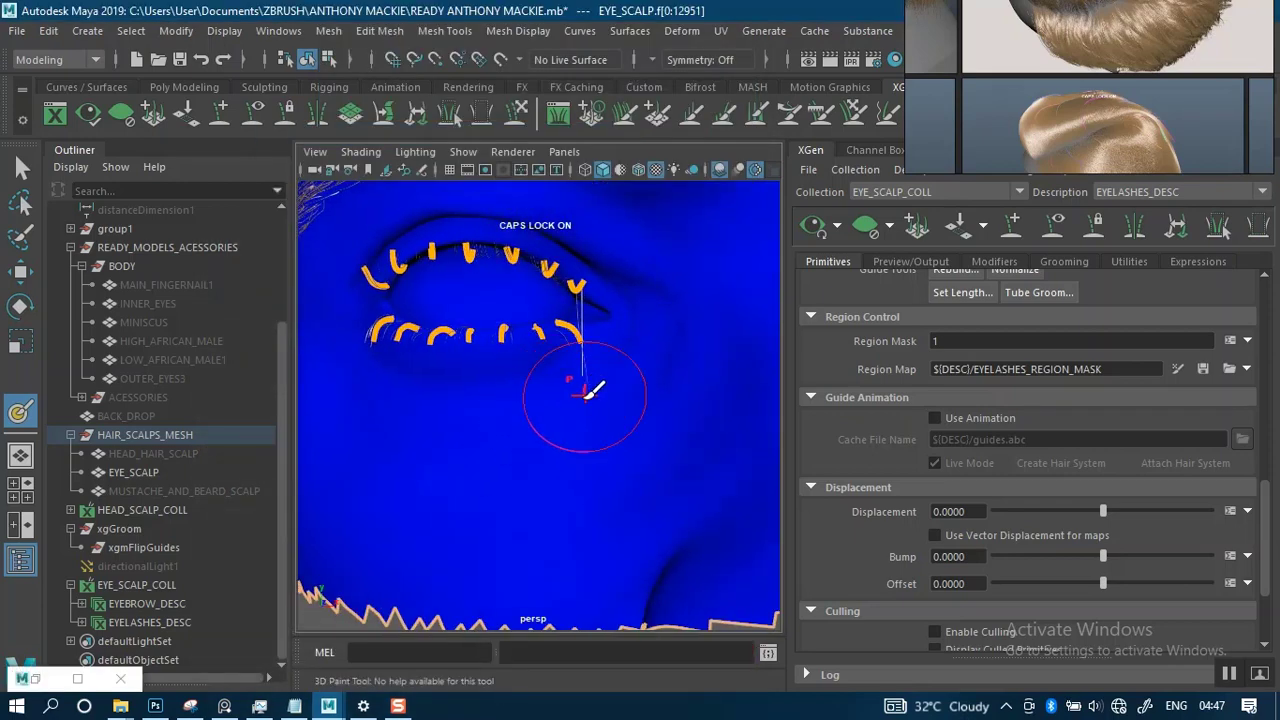
Paint the first eye's lower lid red along the lower lash guides, past both eye corners.
scroll(611, 390, "down", 3)
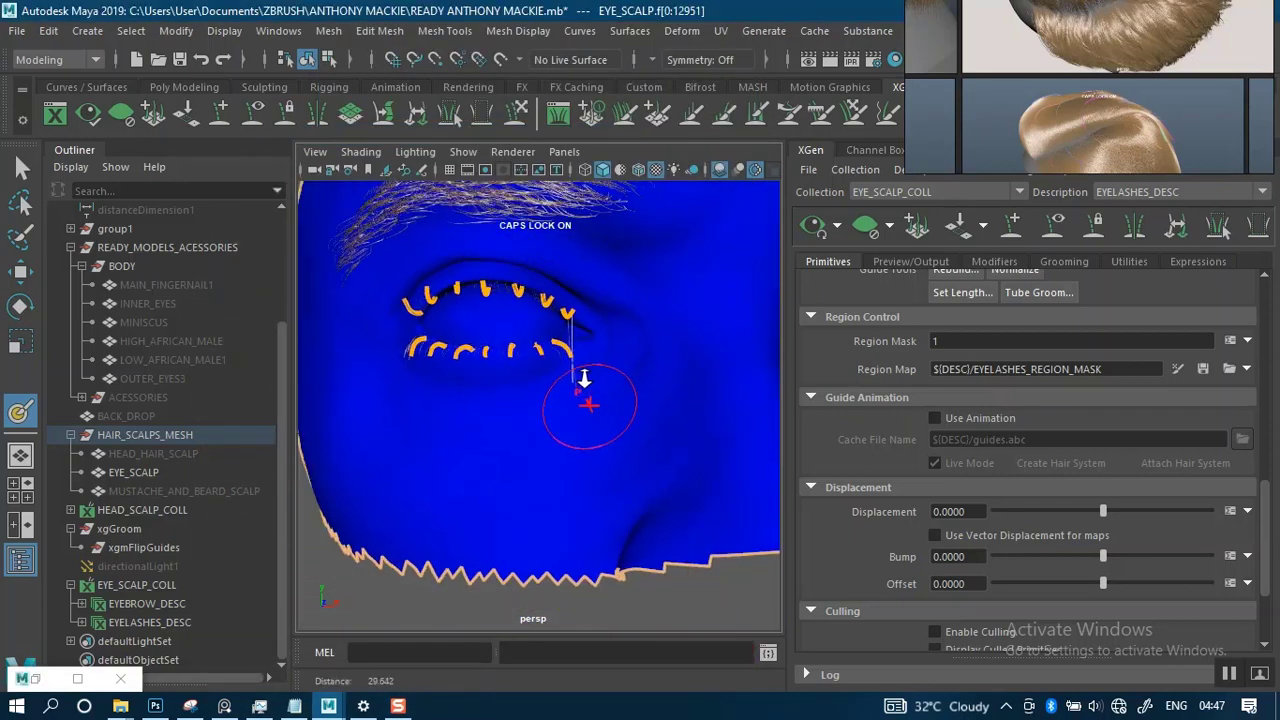
scroll(590, 372, "up", 2)
mouse_move(608, 368)
left_mouse_down()
mouse_move(572, 358)
mouse_move(585, 343)
mouse_move(372, 338)
mouse_move(425, 368)
mouse_move(607, 365)
left_mouse_up()
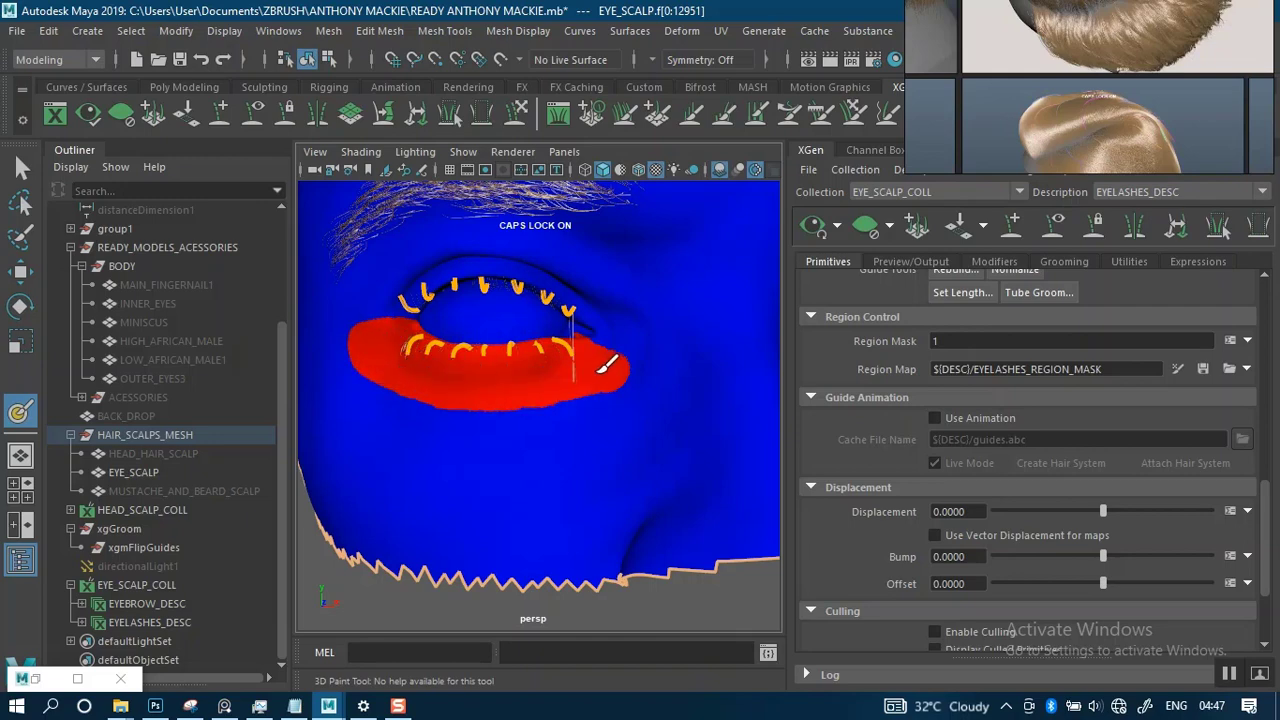
scroll(562, 411, "up", 4)
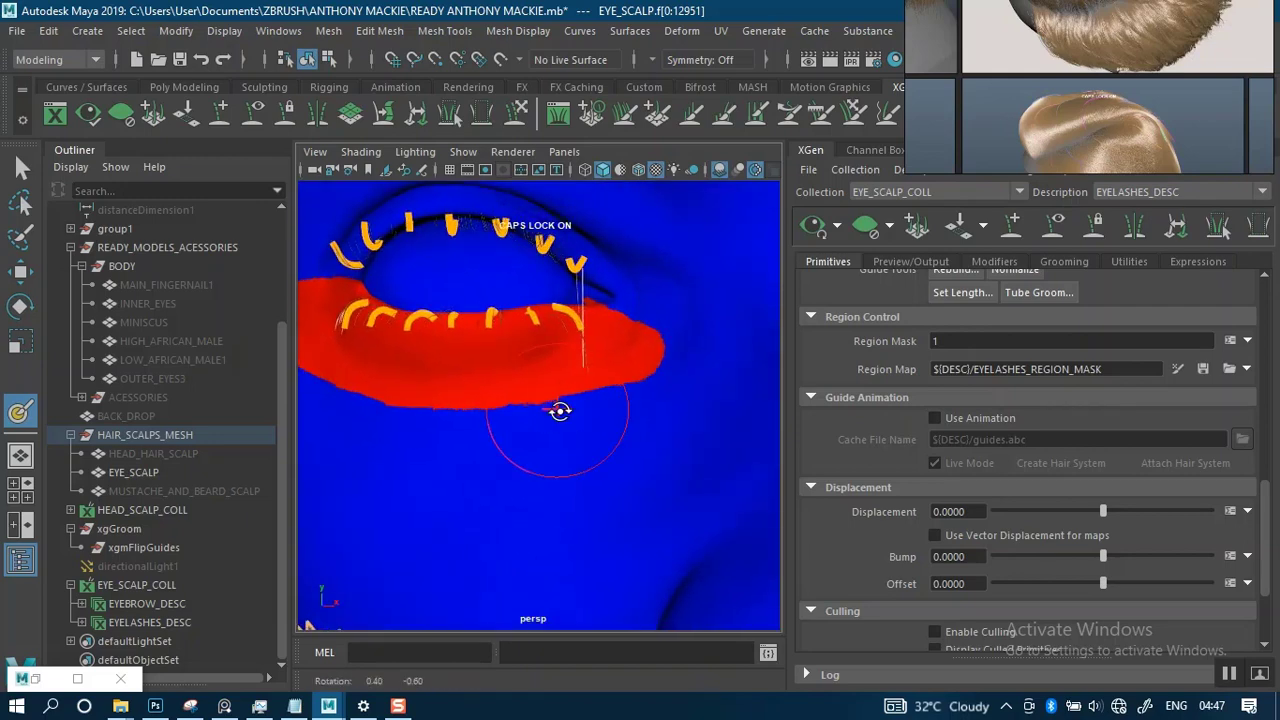
left_click_drag(560, 411, 568, 398, "alt")
right_click_drag(594, 403, 590, 465, "alt")
left_click_drag(616, 325, 609, 383, "alt")
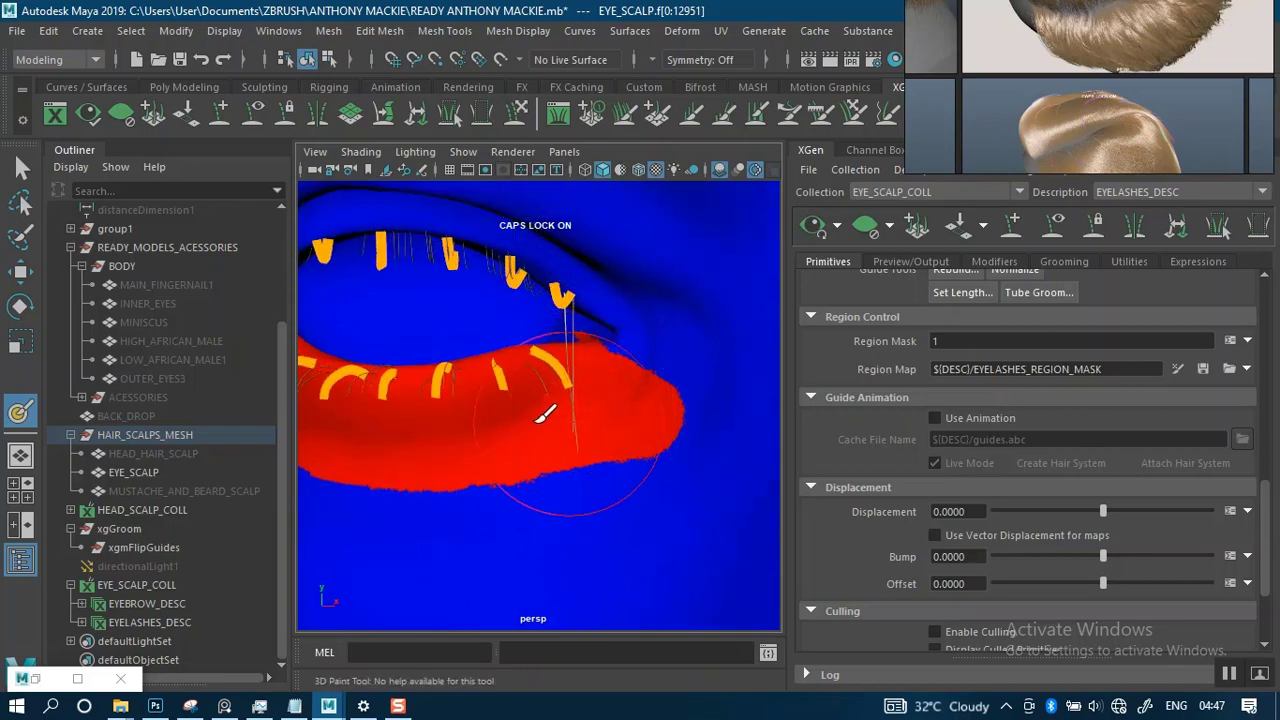
right_click_drag(580, 455, 566, 335, "alt")
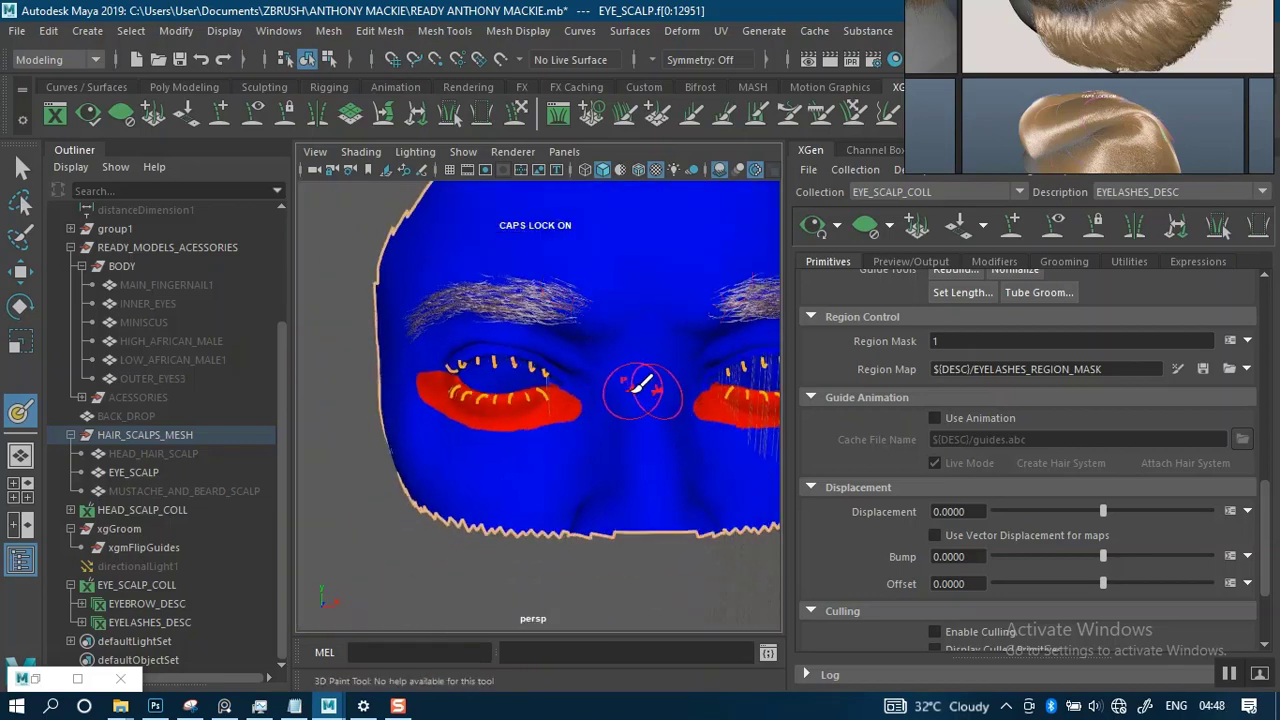
Extend the red region upward beside the inner corner of the other eye.
left_click_drag(612, 397, 534, 391, "alt")
middle_click_drag(574, 378, 475, 380, "alt")
right_click_drag(540, 370, 576, 494, "alt")
middle_click_drag(582, 422, 511, 411, "alt")
mouse_move(511, 411)
left_mouse_down("alt")
mouse_move(513, 397)
mouse_move(570, 415)
left_mouse_up("alt")
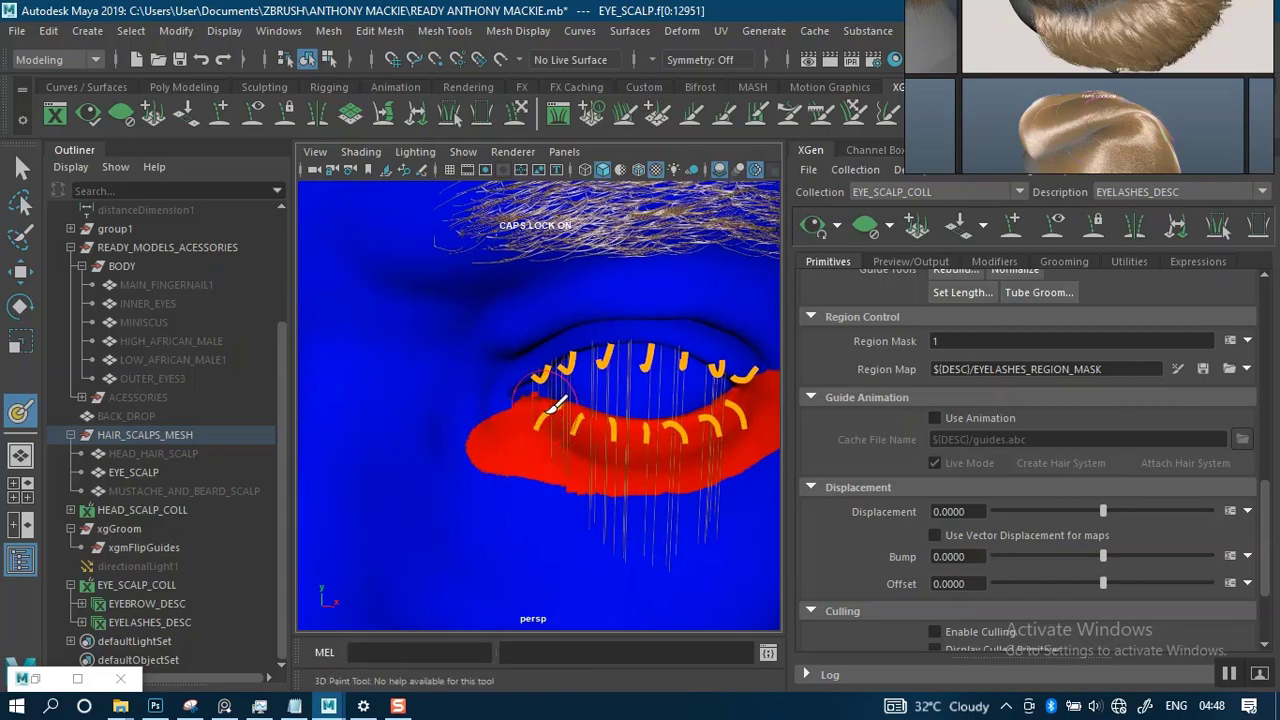
scroll(568, 450, "up", 3)
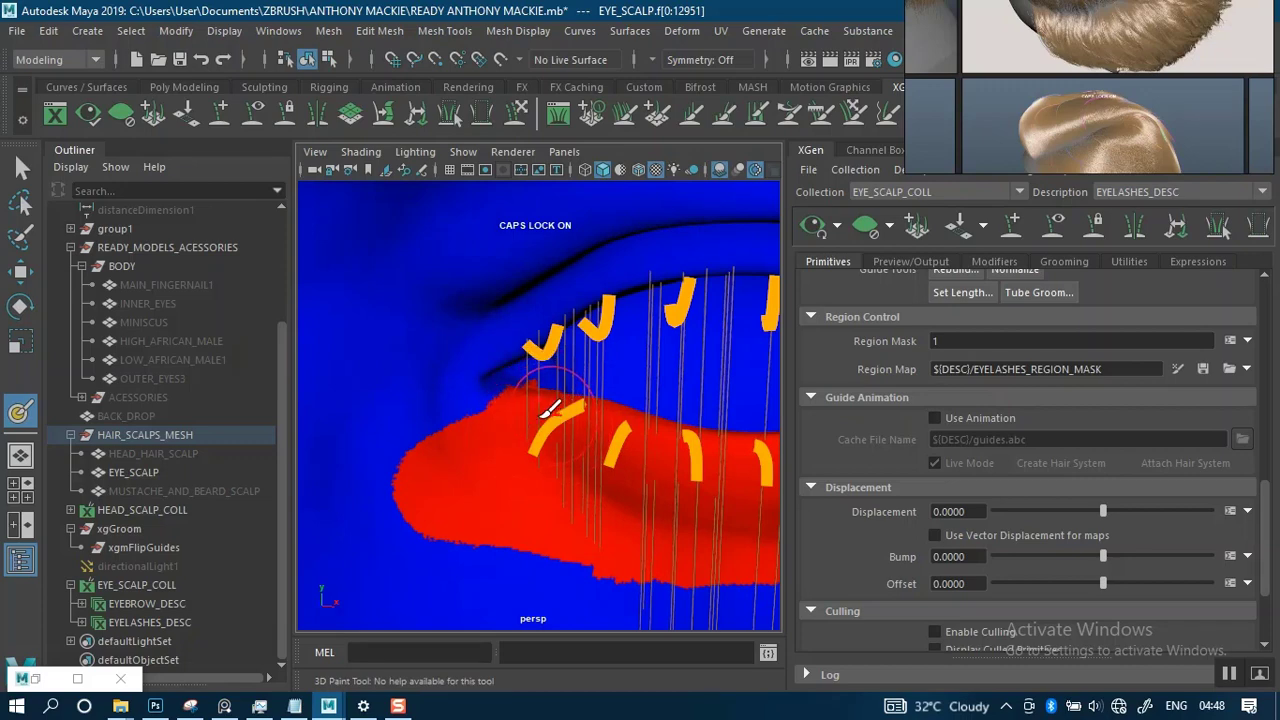
left_click_drag(515, 422, 466, 422)
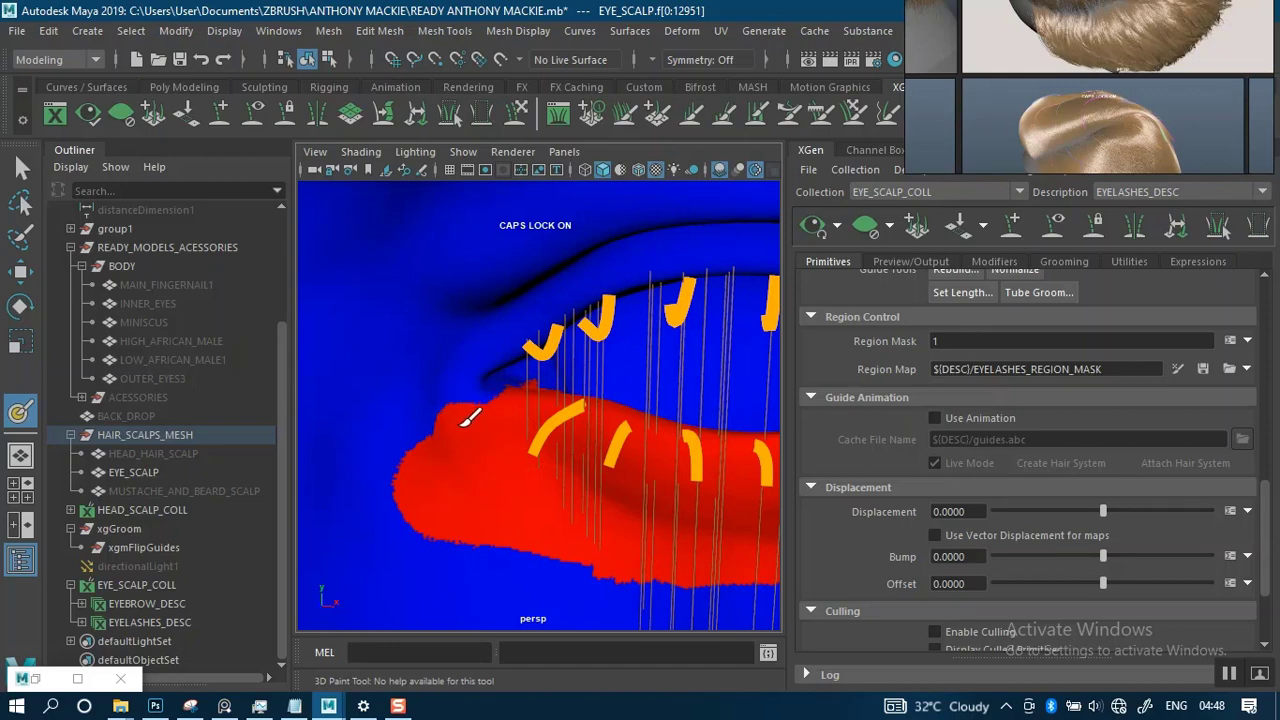
Examine the edge of the red region along the lower lid and around the outer corner of the second eye.
right_click_drag(578, 415, 540, 402, "alt")
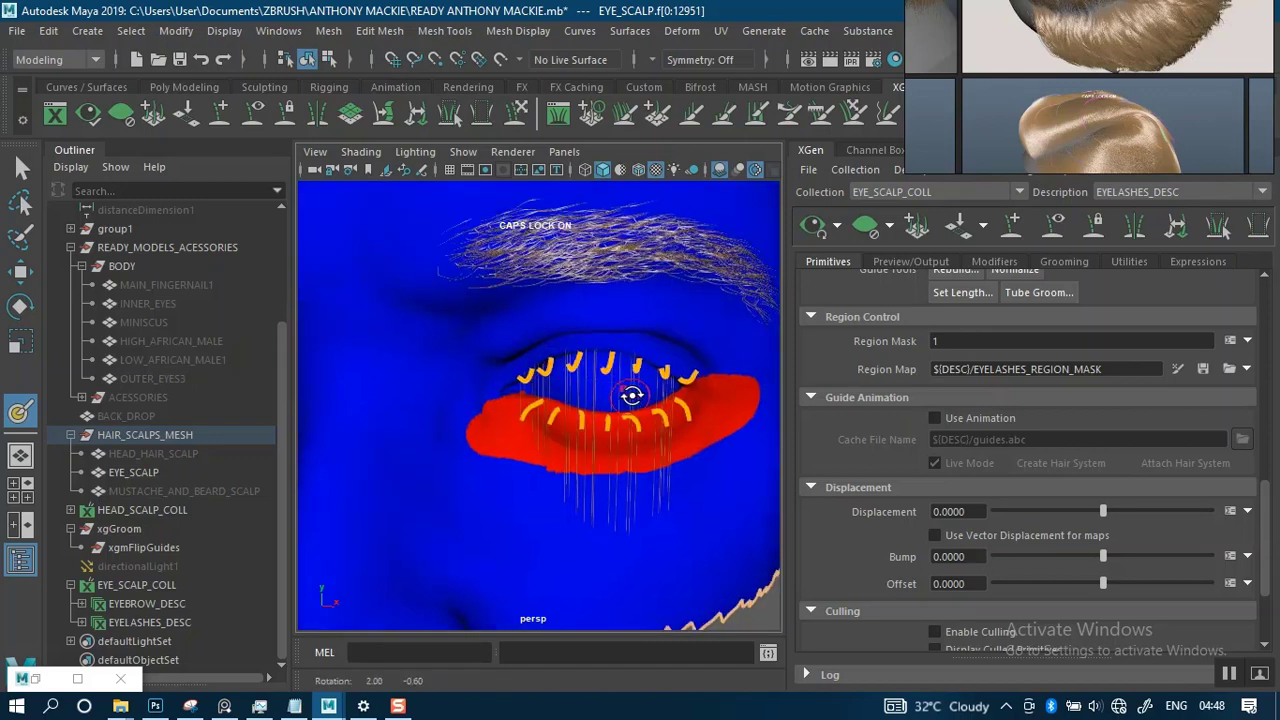
left_click_drag(634, 397, 575, 384, "alt")
middle_click_drag(569, 380, 500, 385, "alt")
right_click_drag(551, 400, 552, 427, "alt")
left_click_drag(542, 403, 522, 390, "alt")
middle_click_drag(526, 384, 572, 430, "alt")
right_click_drag(566, 402, 580, 441, "alt")
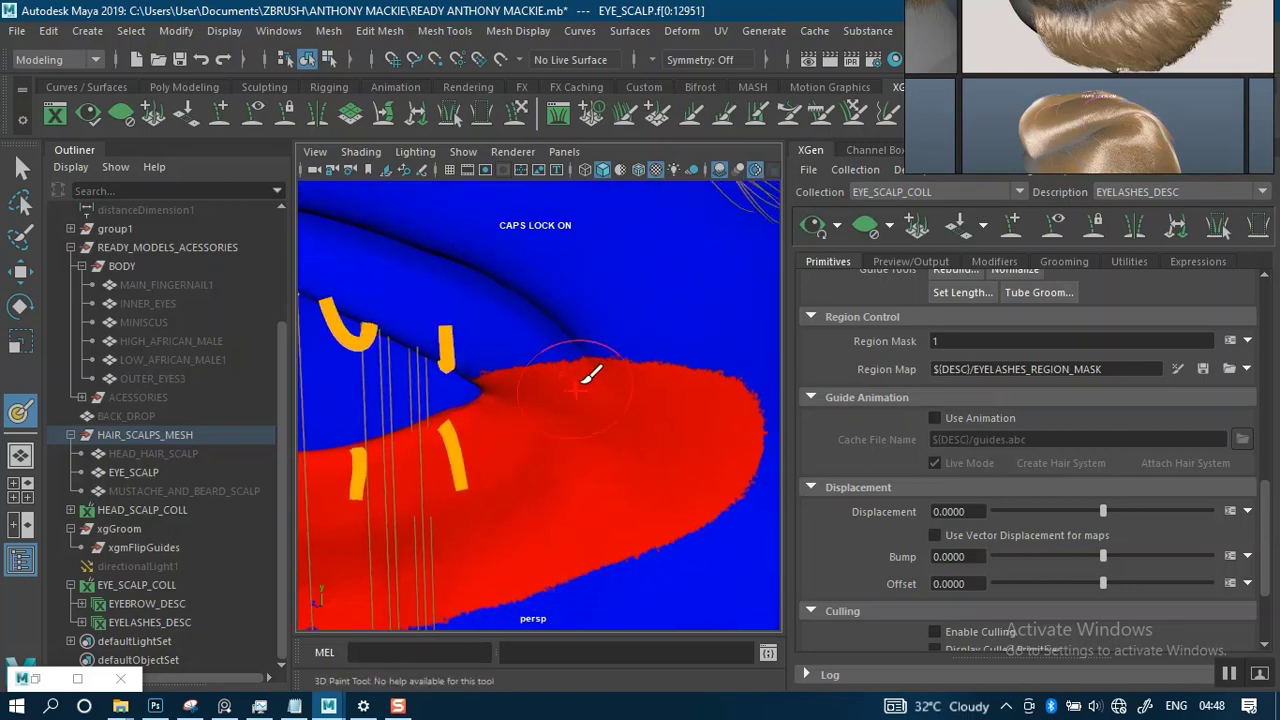
left_click_drag(637, 364, 604, 366, "alt")
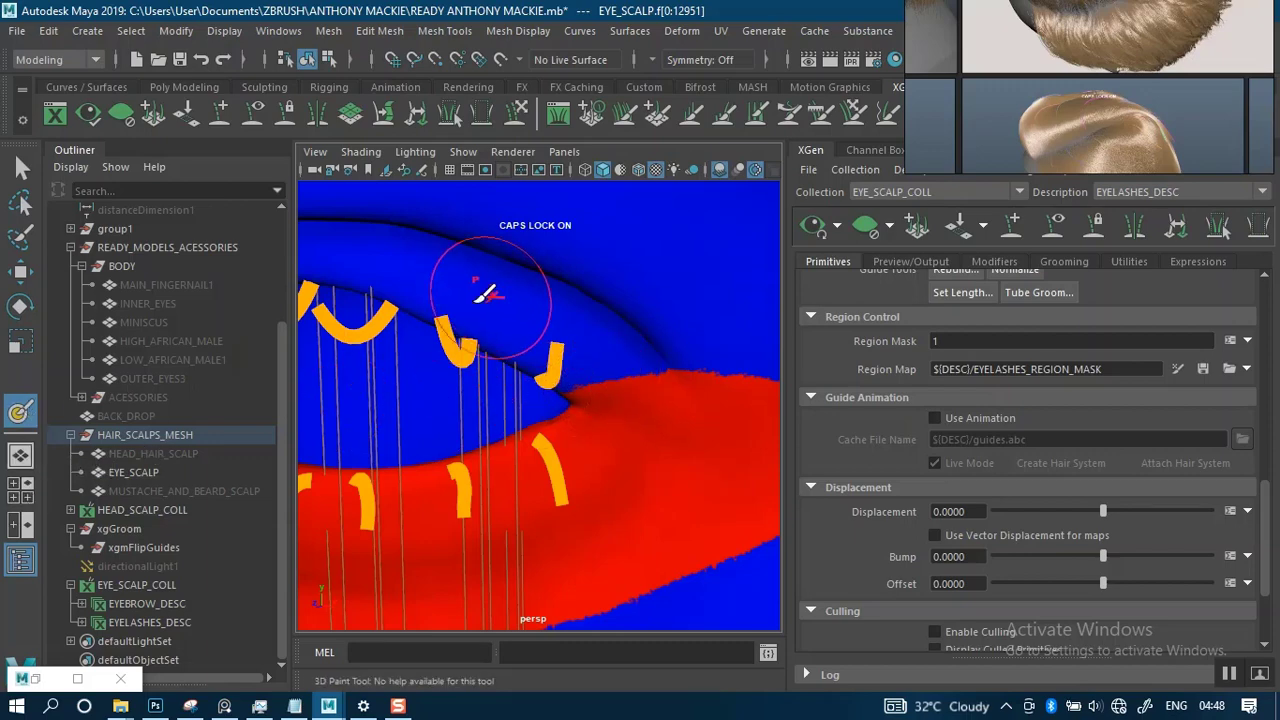
Switch the paint color to blue and trim the top of the red region beside the second eye's outer corner.
left_click(76, 678)
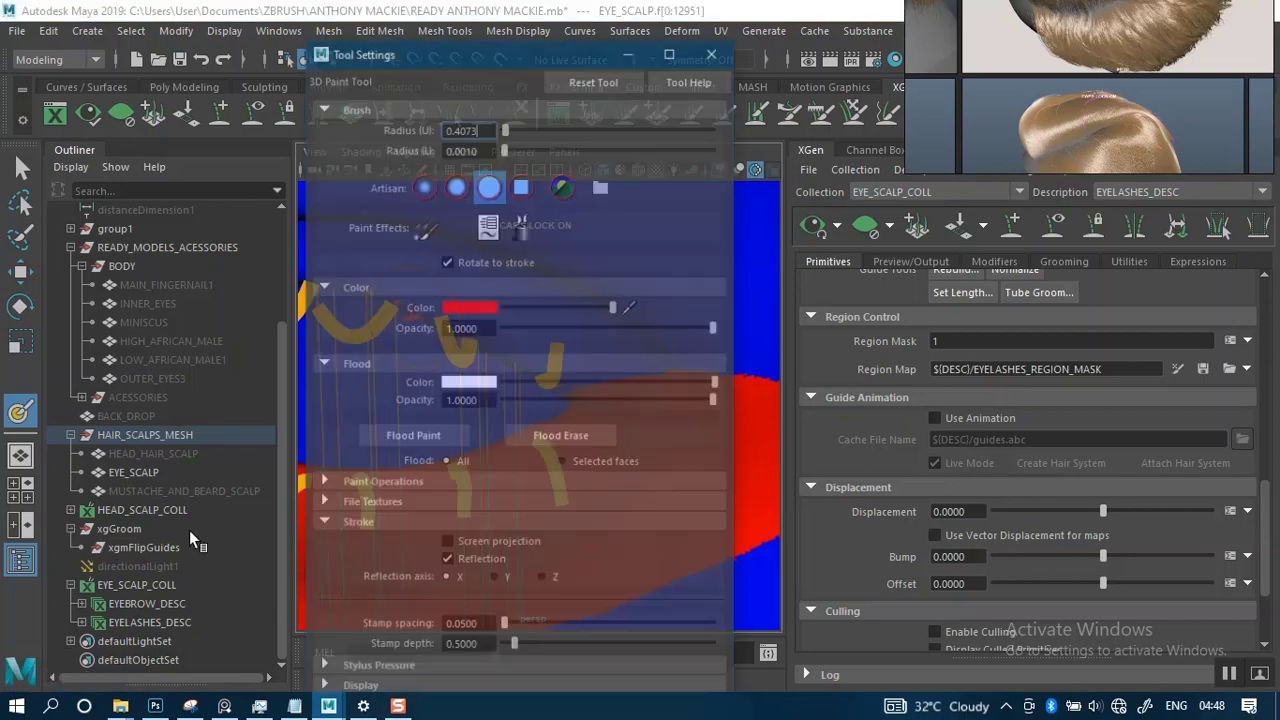
left_click(494, 281)
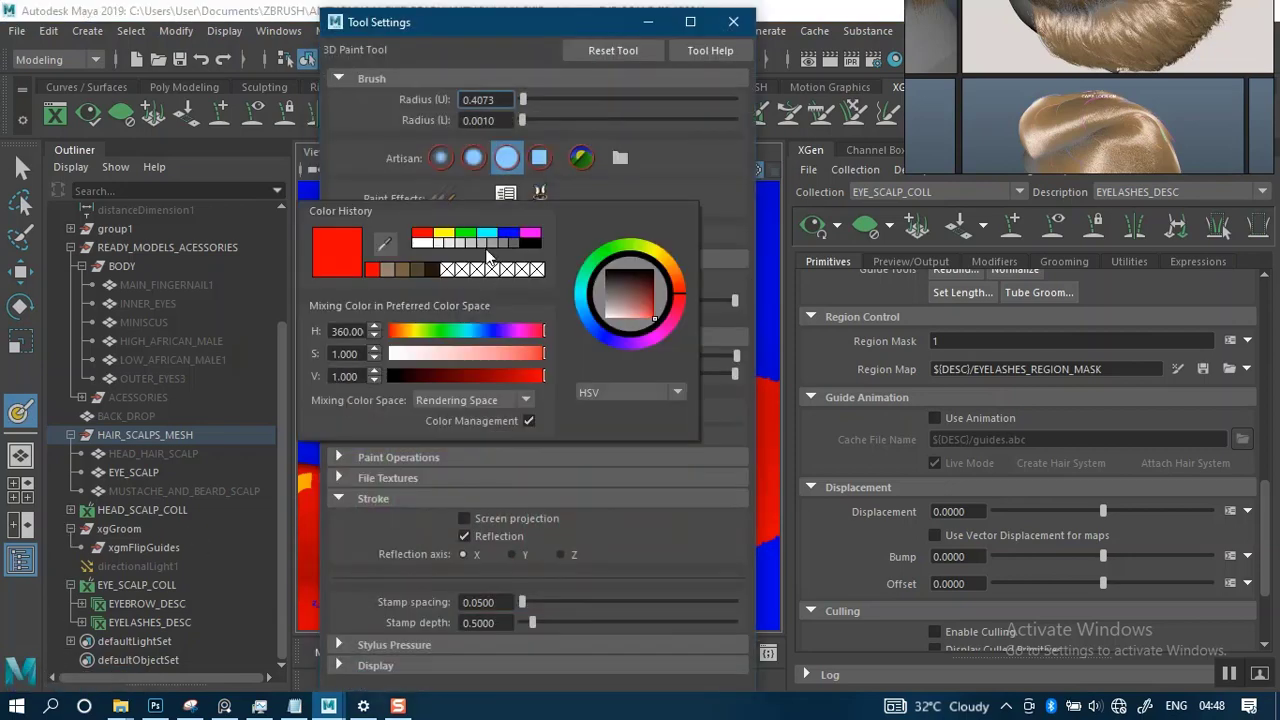
left_click(510, 232)
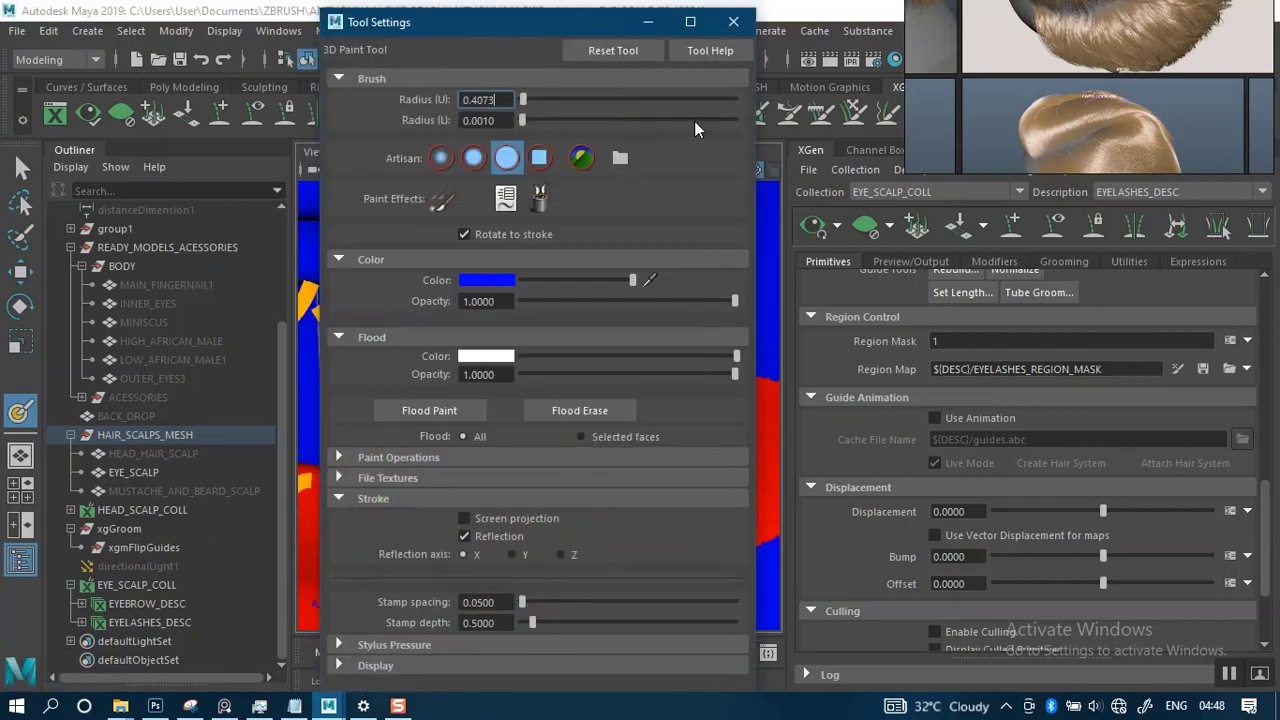
left_click(733, 22)
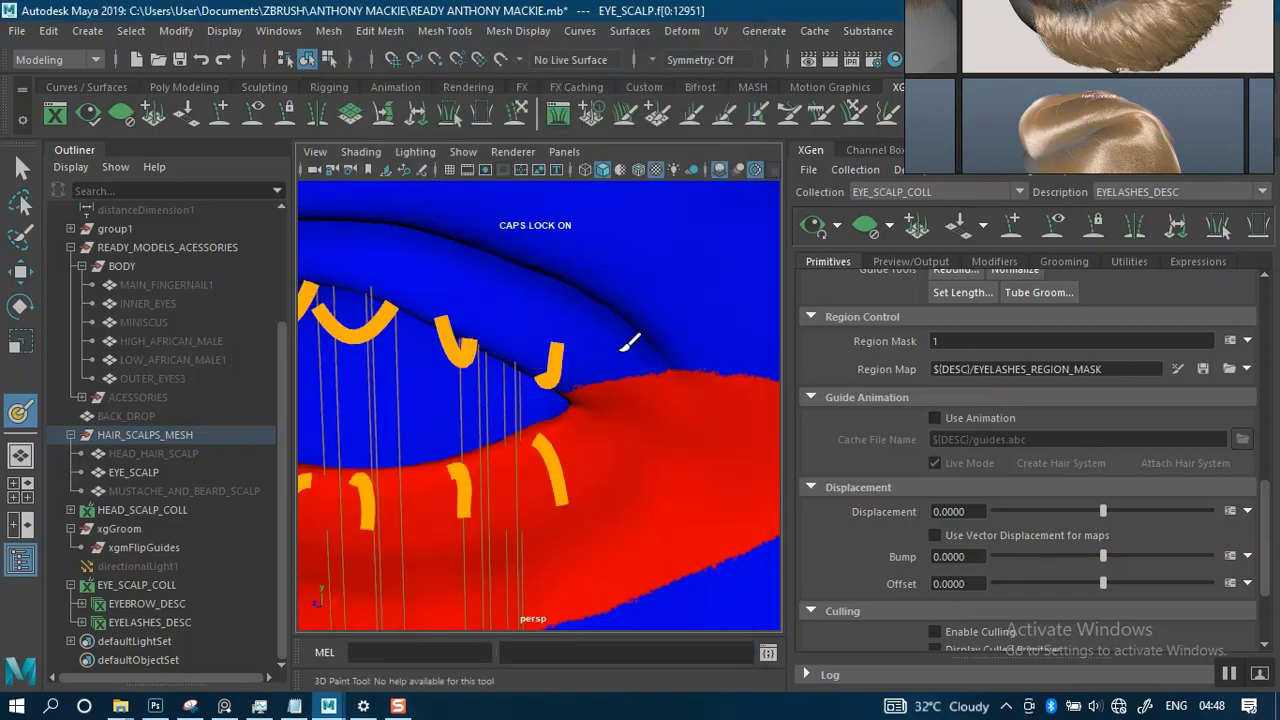
mouse_move(557, 358)
left_mouse_down()
mouse_move(662, 360)
mouse_move(563, 360)
left_mouse_up()
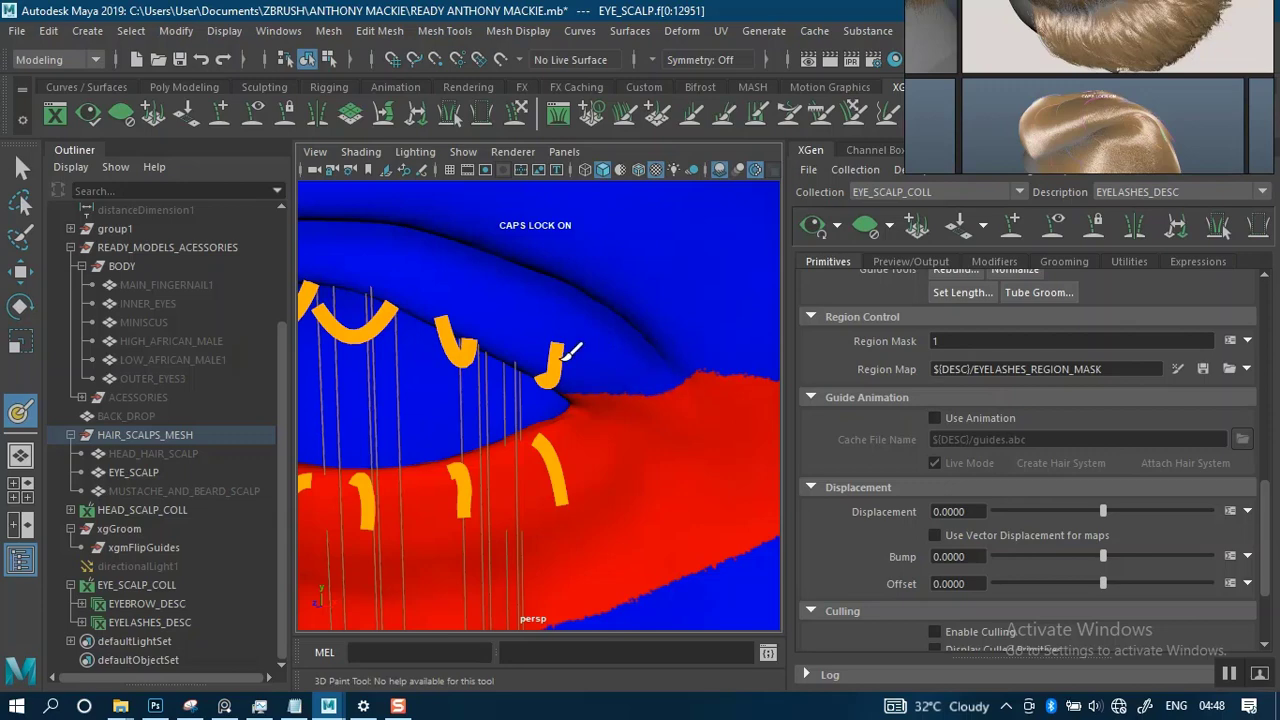
mouse_move(683, 355)
left_mouse_down()
mouse_move(705, 356)
mouse_move(556, 369)
mouse_move(726, 345)
left_mouse_up()
Update the XGen preview of the eyelashes with the first eye's inner corner in close view.
scroll(588, 284, "down", 7)
left_click_drag(514, 335, 557, 341, "alt")
middle_click_drag(557, 341, 583, 350, "alt")
right_click_drag(578, 360, 596, 440, "alt")
middle_click_drag(538, 388, 557, 383, "alt")
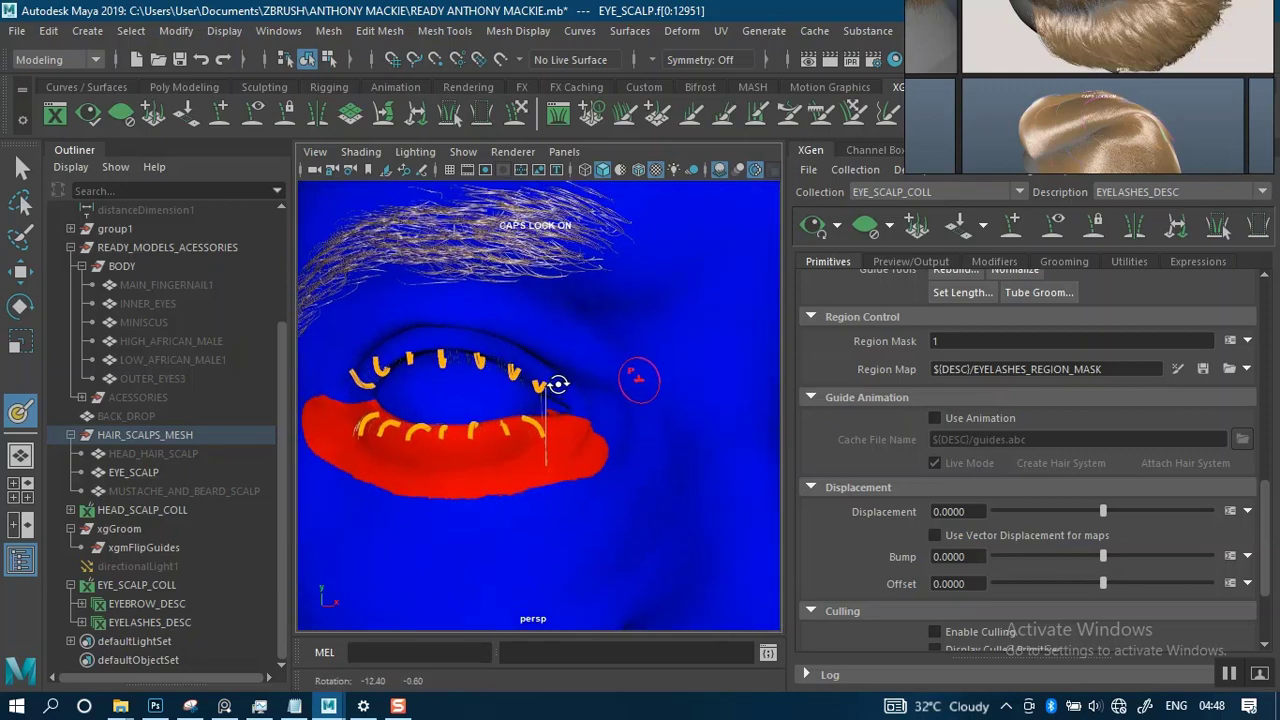
mouse_move(558, 374)
right_mouse_down("alt")
mouse_move(657, 449)
mouse_move(576, 357)
right_mouse_up("alt")
left_click_drag(505, 376, 543, 377, "alt")
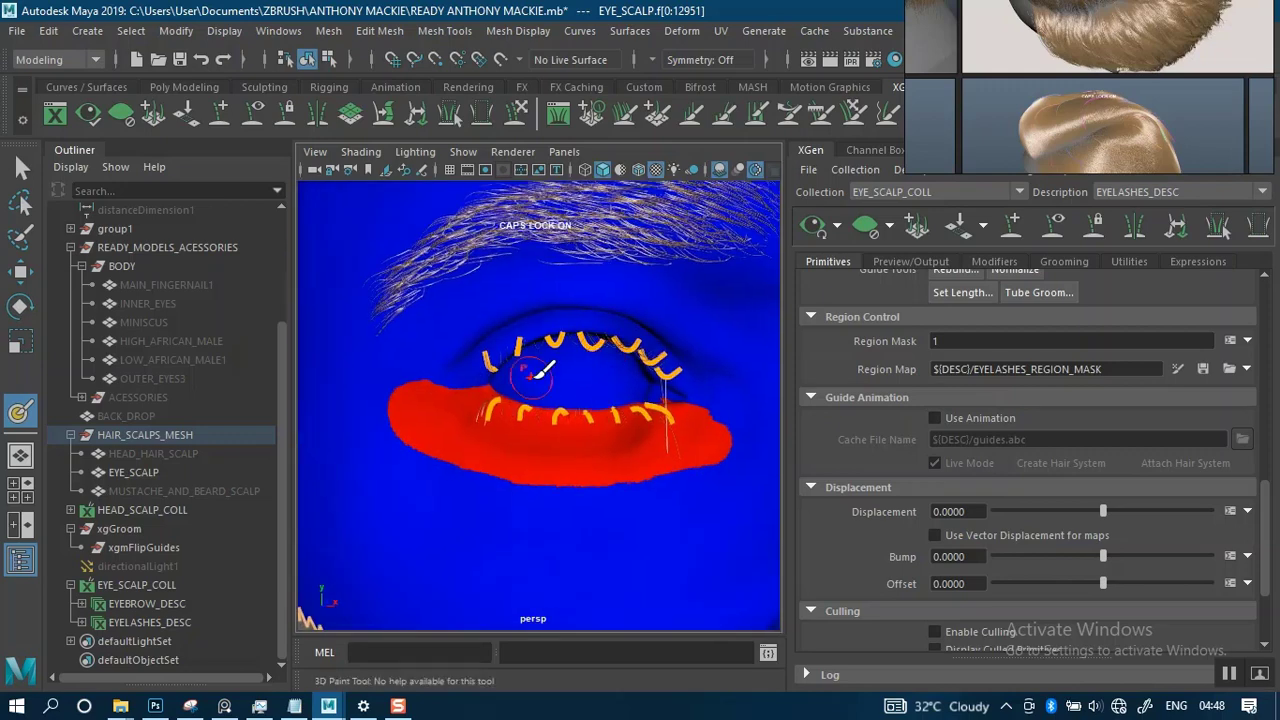
middle_click_drag(566, 364, 489, 363, "alt")
right_click_drag(480, 362, 506, 399, "alt")
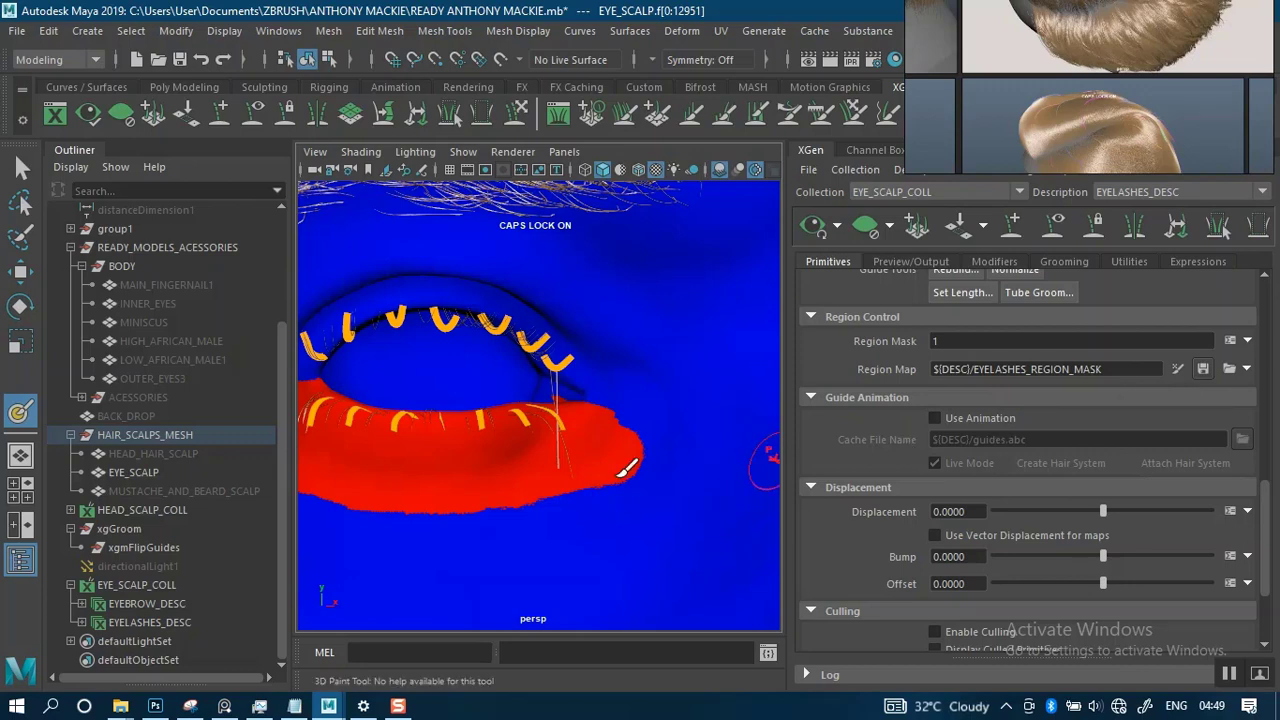
scroll(497, 473, "up", 3)
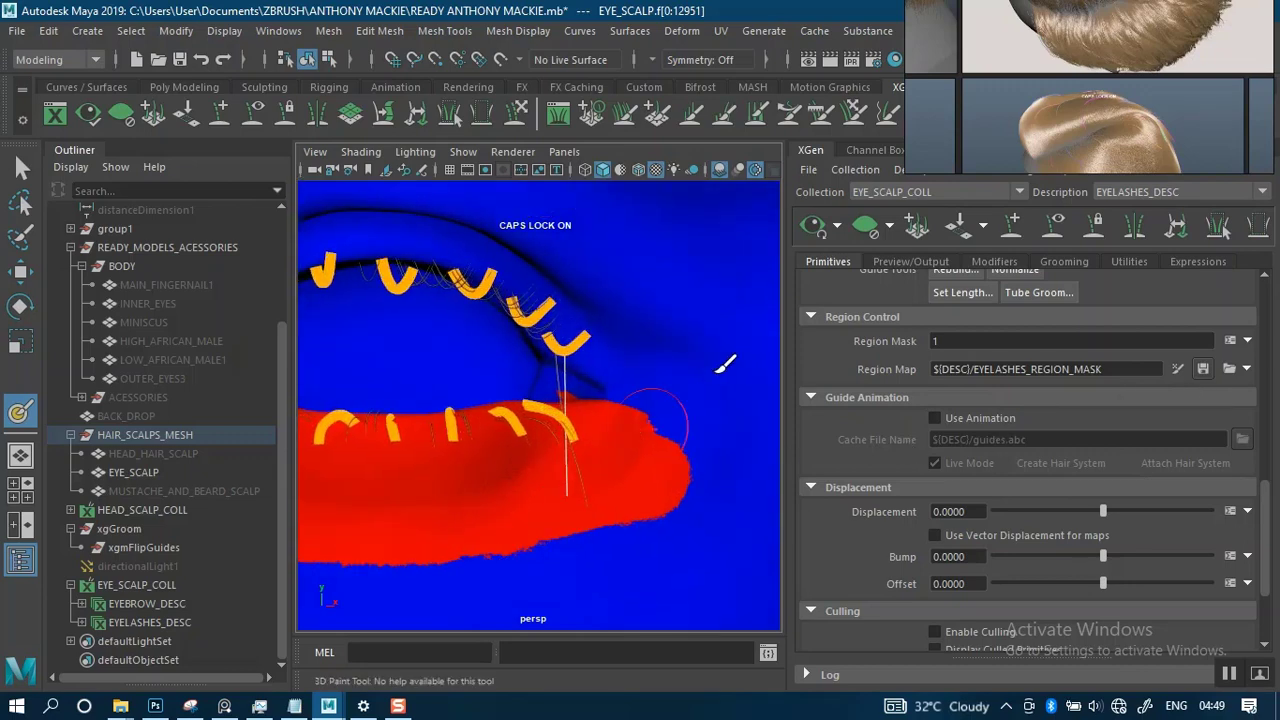
left_click(814, 228)
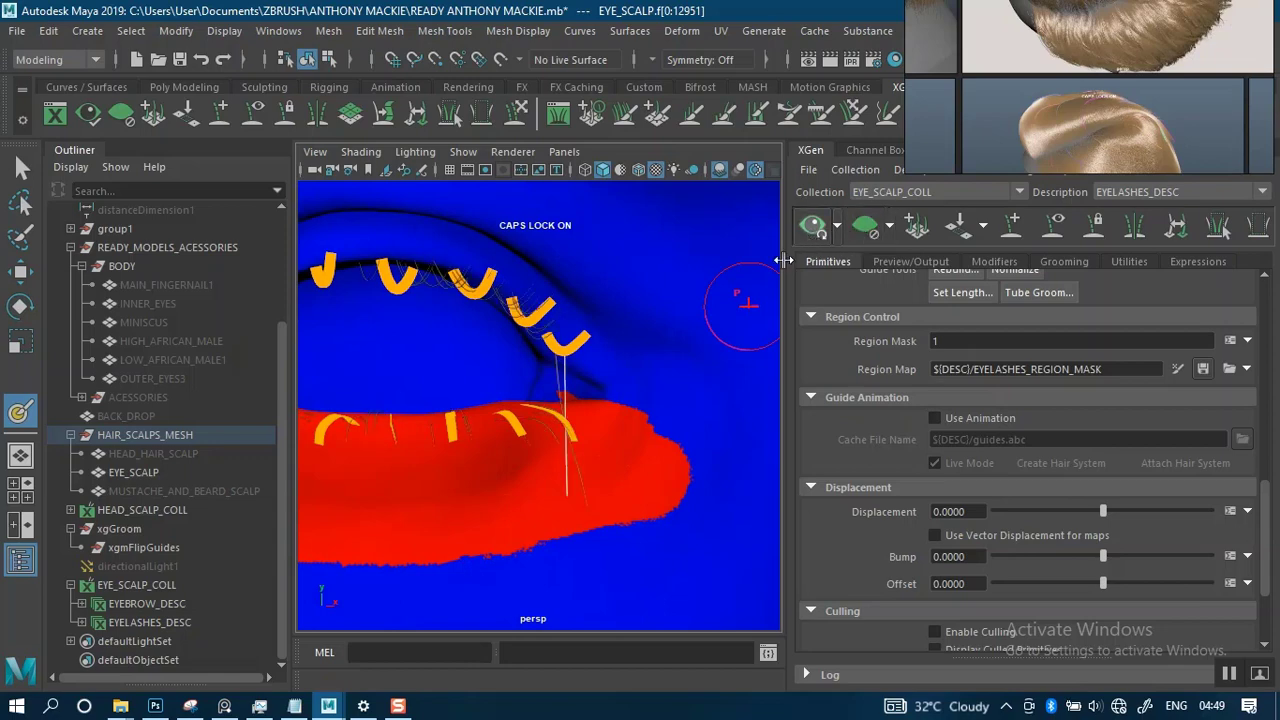
Examine how the lash hairs follow the upper and lower guides on both eyes.
left_click_drag(596, 423, 521, 436, "alt")
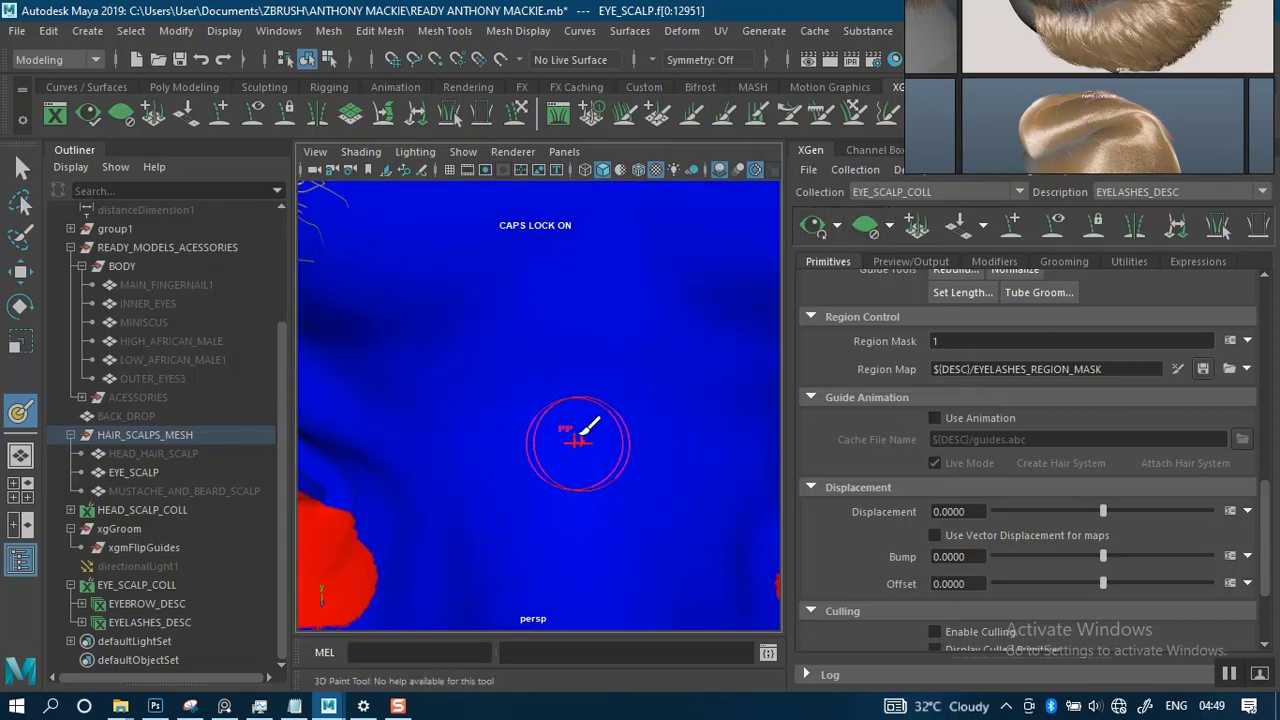
right_click_drag(580, 434, 486, 350, "alt")
middle_click_drag(486, 350, 369, 318, "alt")
mouse_move(369, 318)
right_mouse_down("alt")
mouse_move(518, 345)
mouse_move(587, 415)
right_mouse_up("alt")
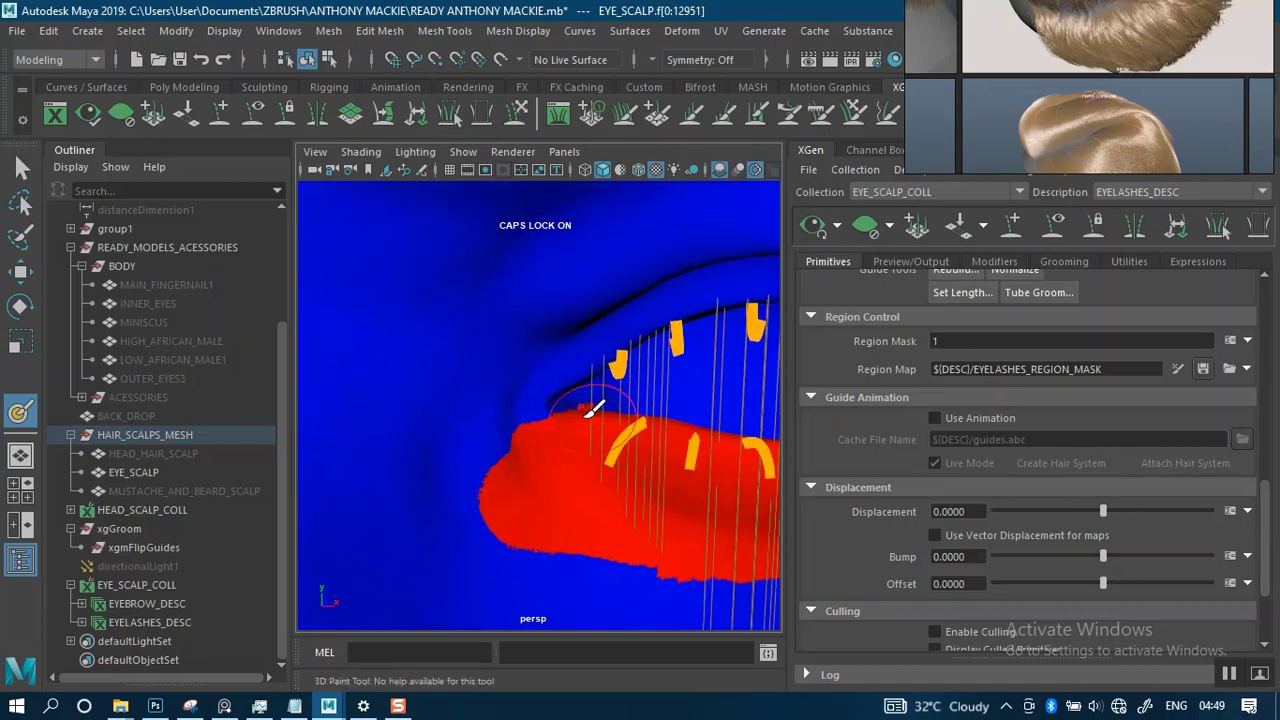
middle_click_drag(587, 415, 498, 391, "alt")
left_click_drag(604, 402, 596, 440, "alt")
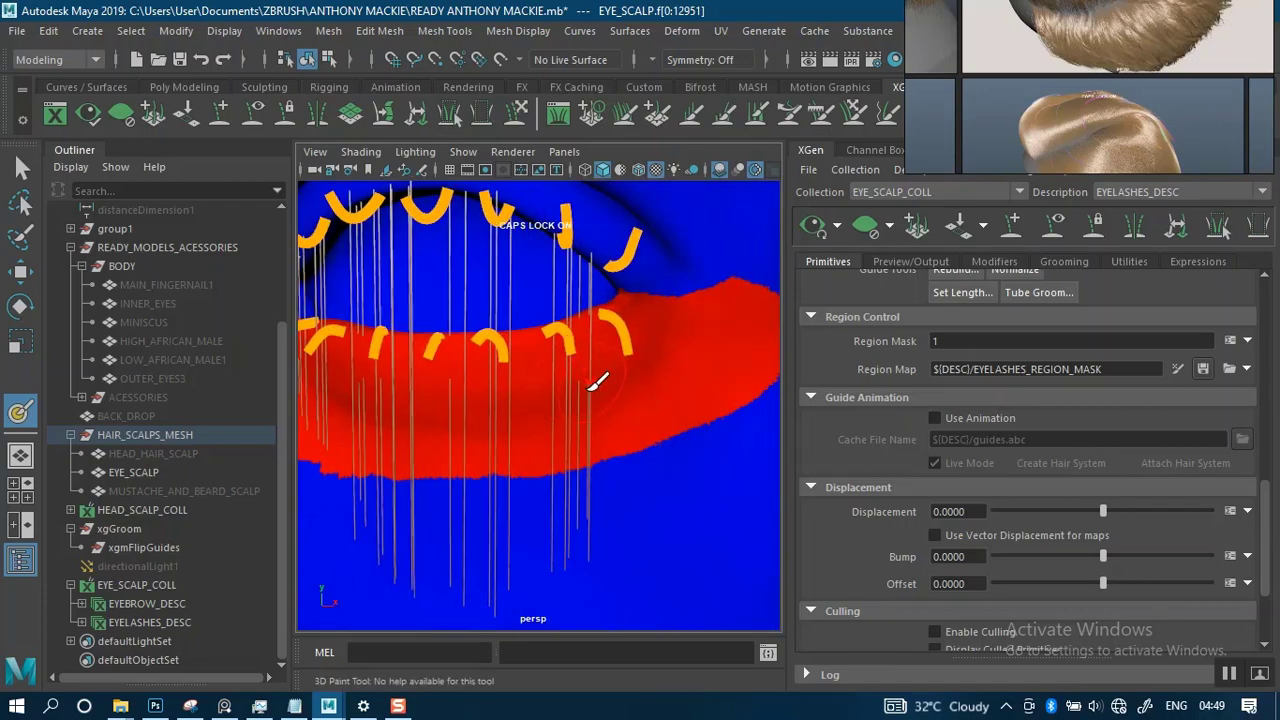
mouse_move(561, 386)
right_mouse_down("alt")
mouse_move(550, 374)
mouse_move(583, 471)
mouse_move(560, 383)
right_mouse_up("alt")
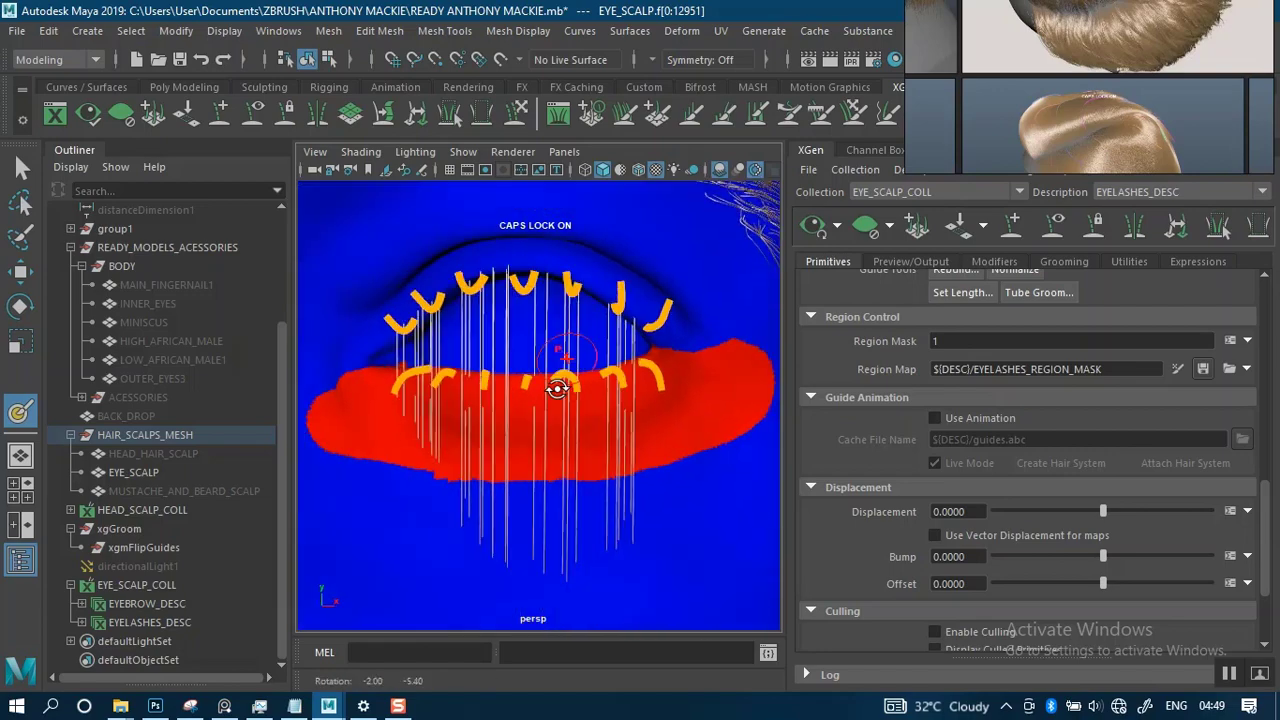
left_click_drag(560, 383, 654, 377, "alt")
scroll(586, 420, "down", 3)
scroll(600, 385, "up", 3)
middle_click_drag(560, 387, 626, 411, "alt")
right_click_drag(620, 392, 620, 411, "alt")
mouse_move(620, 410)
left_mouse_down("alt")
mouse_move(640, 466)
mouse_move(614, 414)
mouse_move(643, 416)
mouse_move(589, 417)
mouse_move(737, 396)
left_mouse_up("alt")
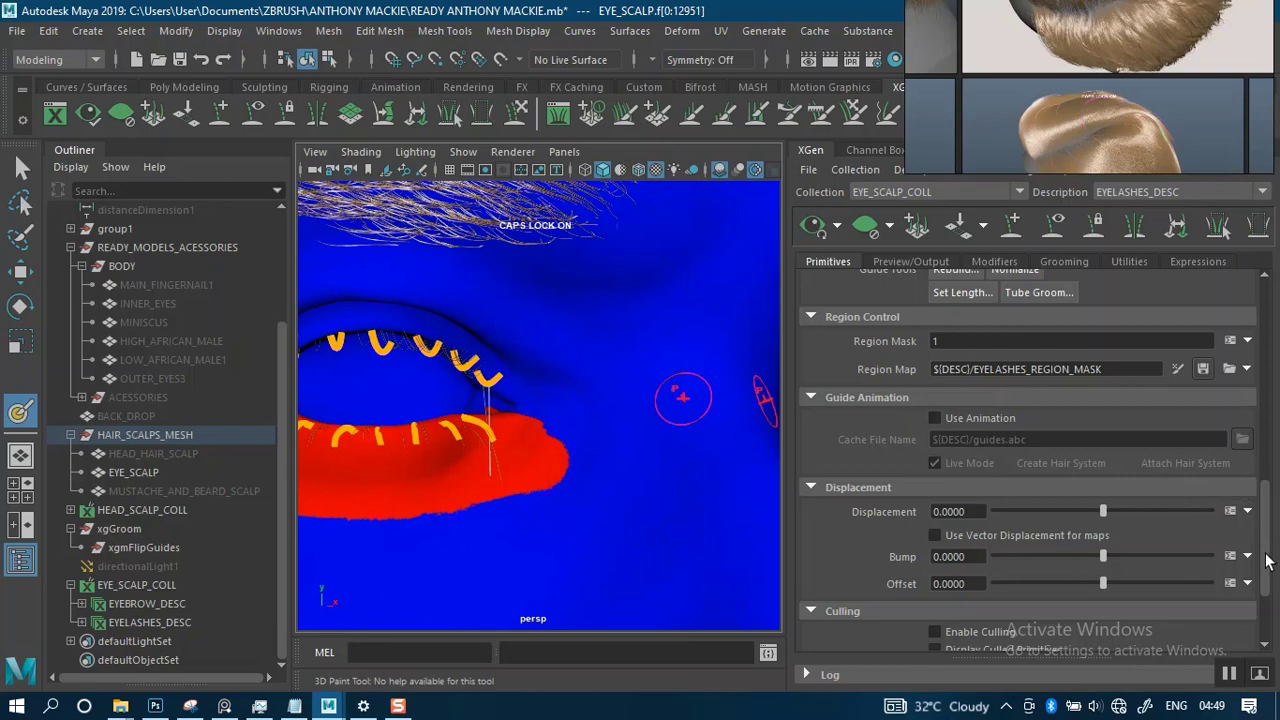
Try a Region Mask value of 0 for the eyelashes description and restore it to 1.
left_click_drag(1266, 562, 1263, 507)
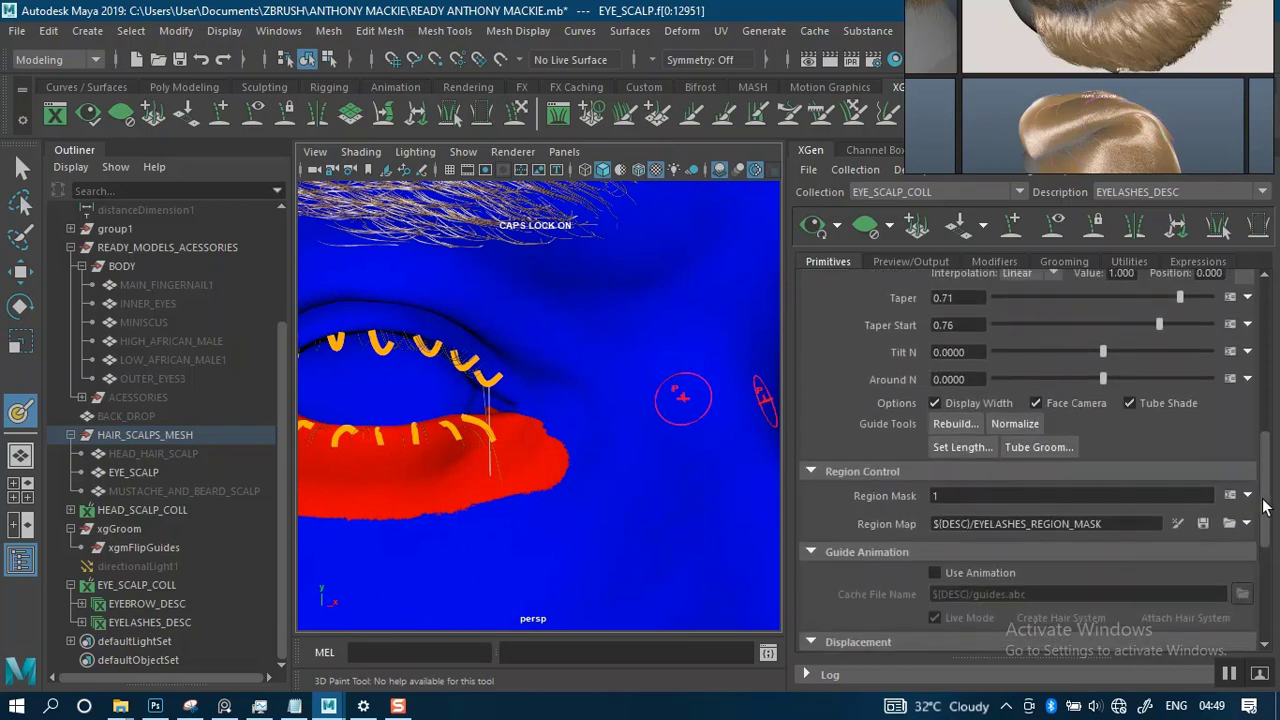
left_click(959, 495)
type("0")
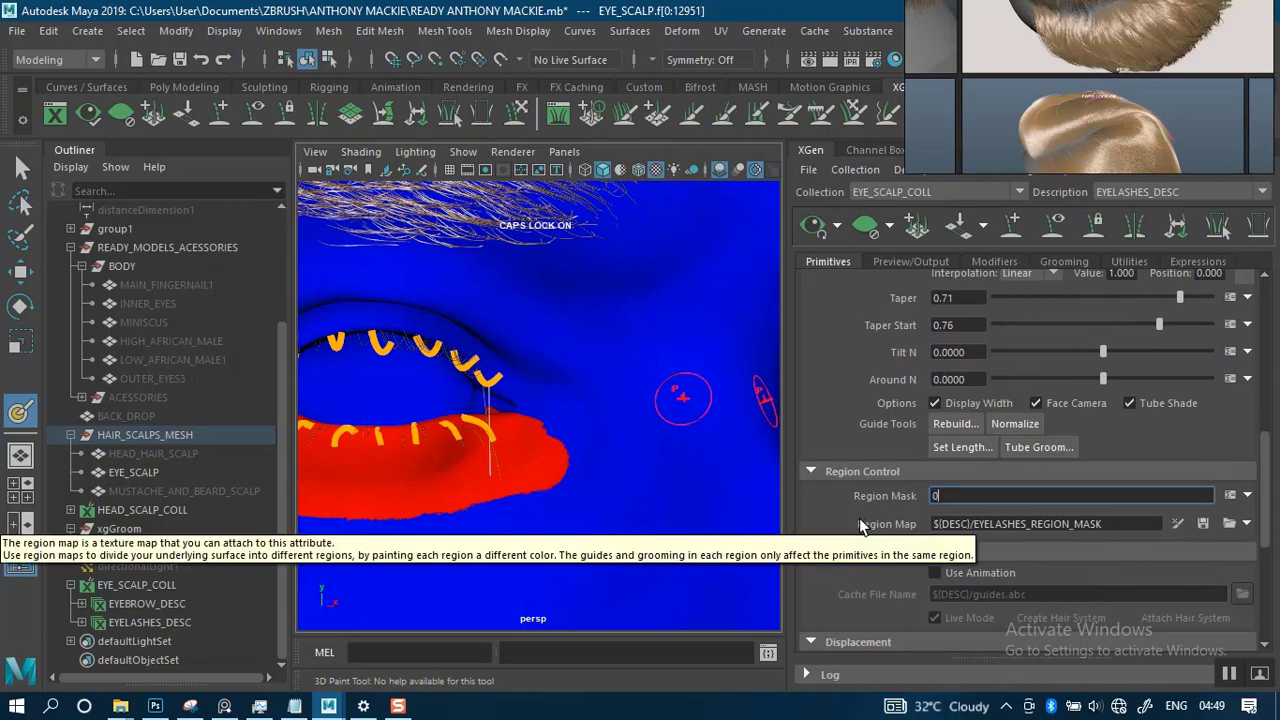
key("Return")
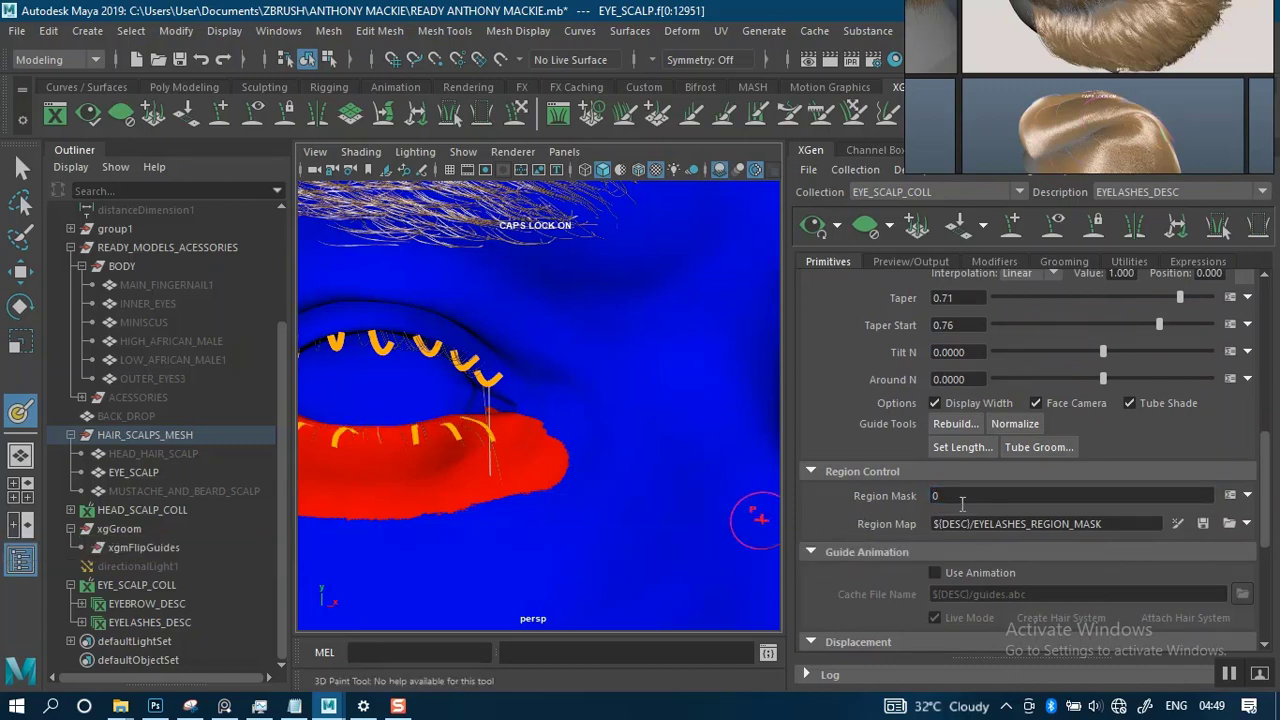
left_click(960, 496)
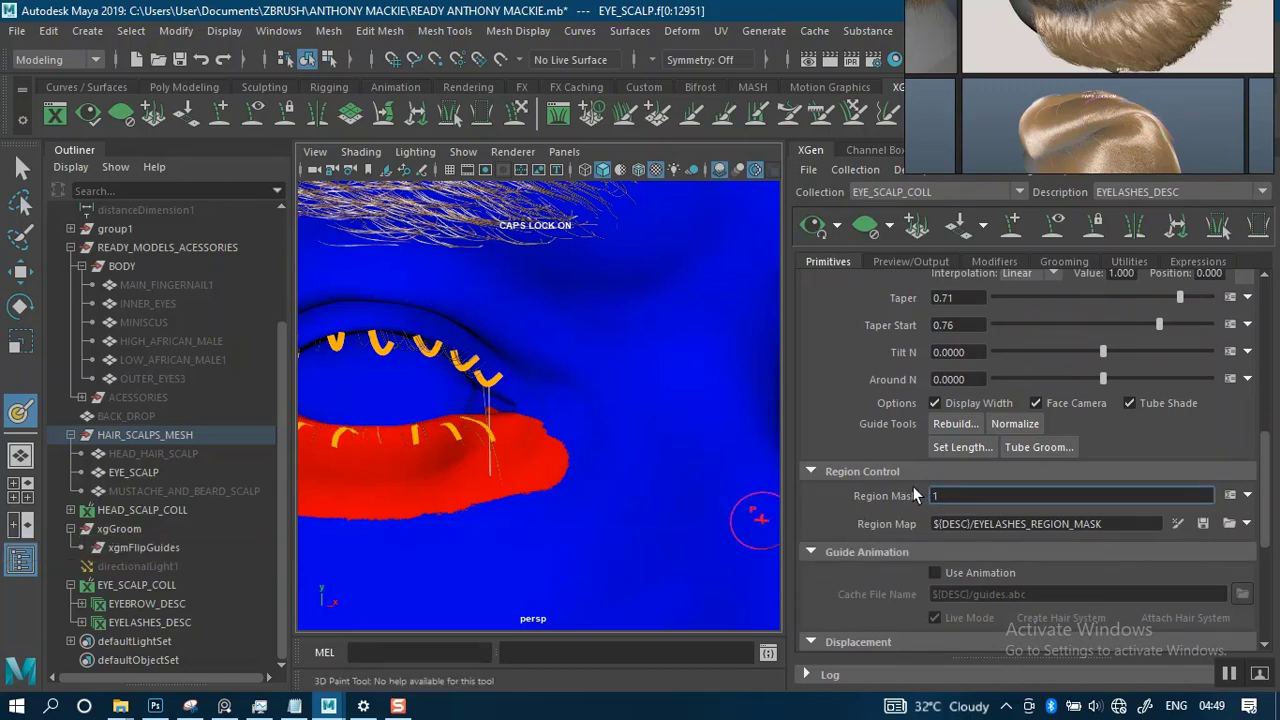
key("Return")
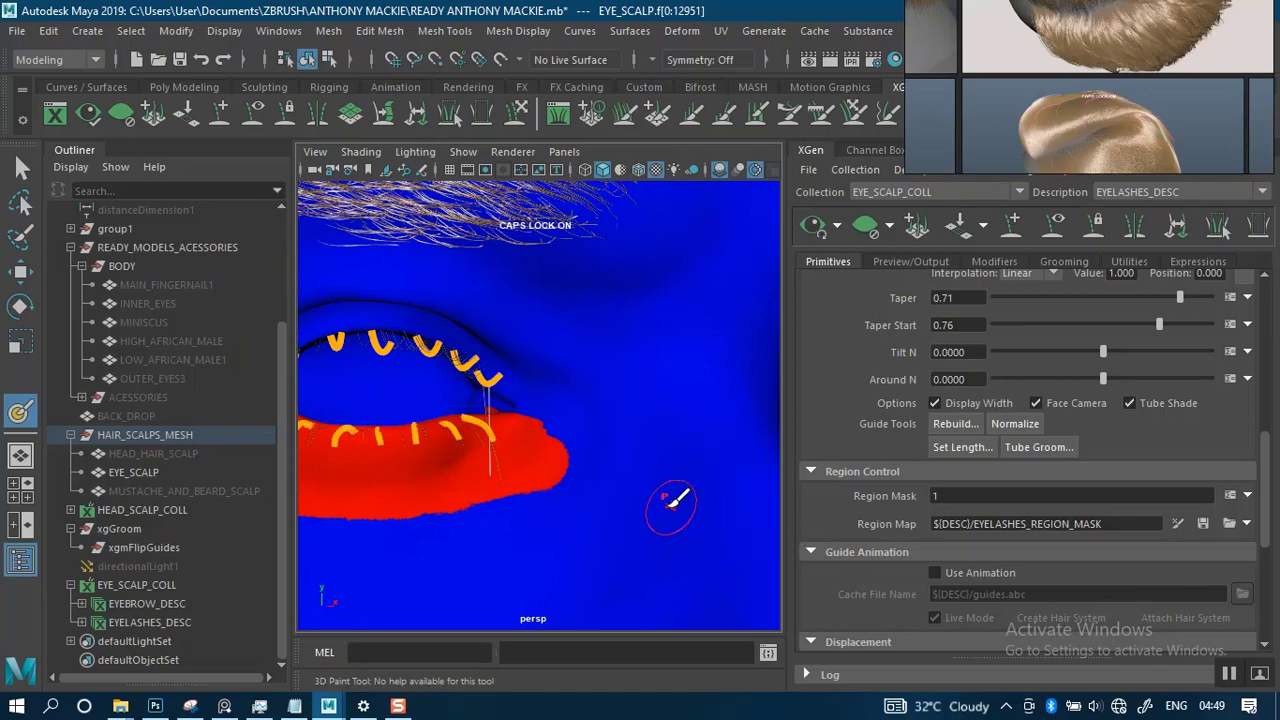
Inspect the stray lashes at the first eye's inner corner up close and refresh the XGen preview.
scroll(555, 505, "up", 5)
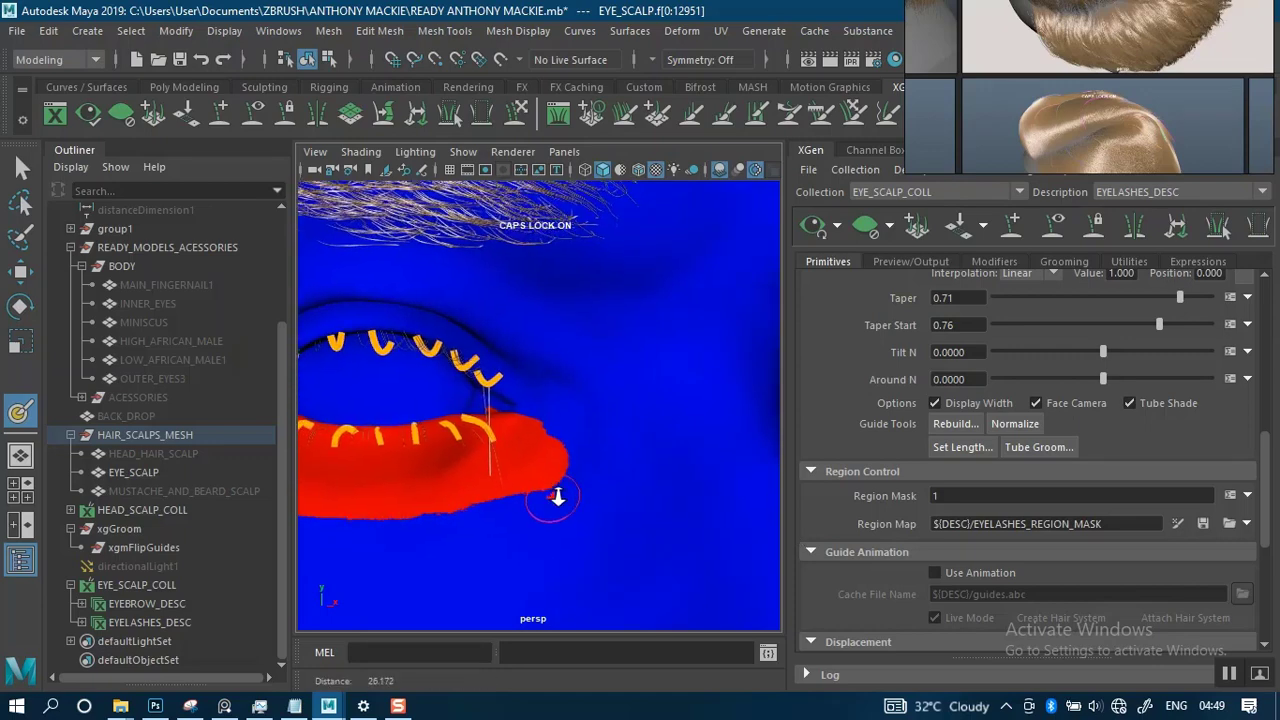
left_click_drag(558, 520, 603, 494, "alt")
right_click_drag(603, 494, 583, 463, "alt")
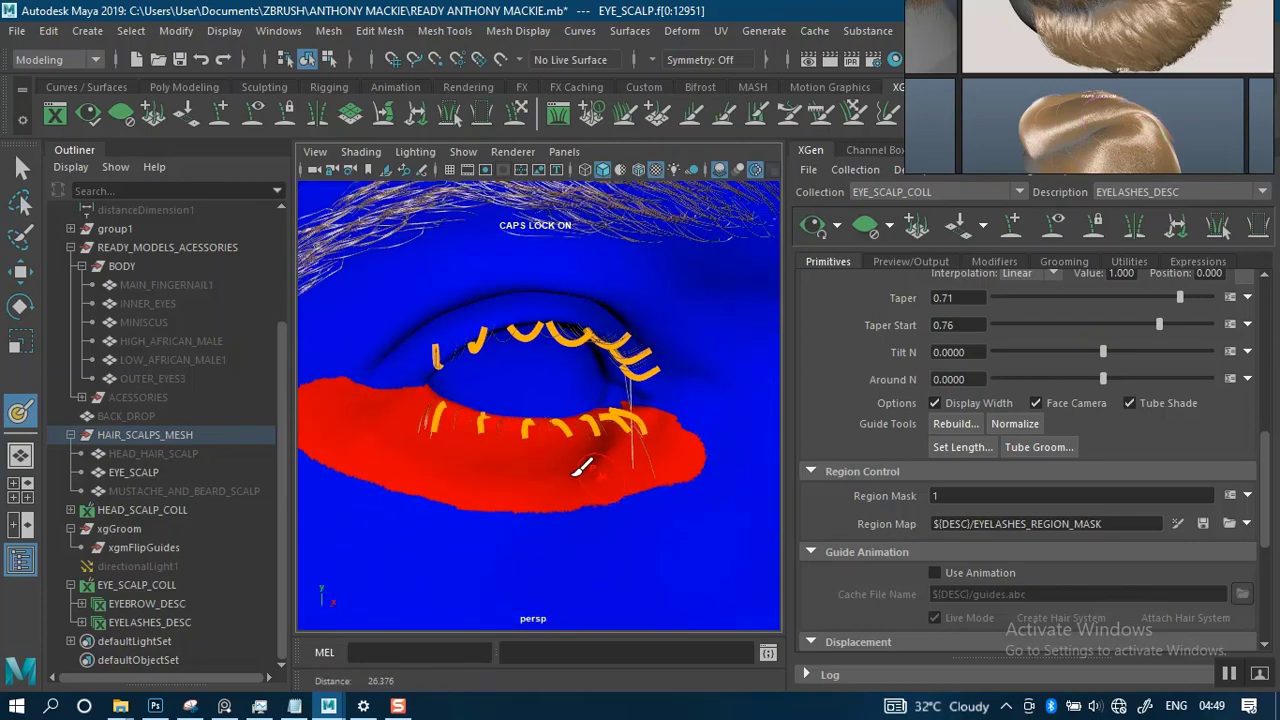
left_click_drag(583, 463, 625, 461, "alt")
right_click_drag(570, 446, 594, 533, "alt")
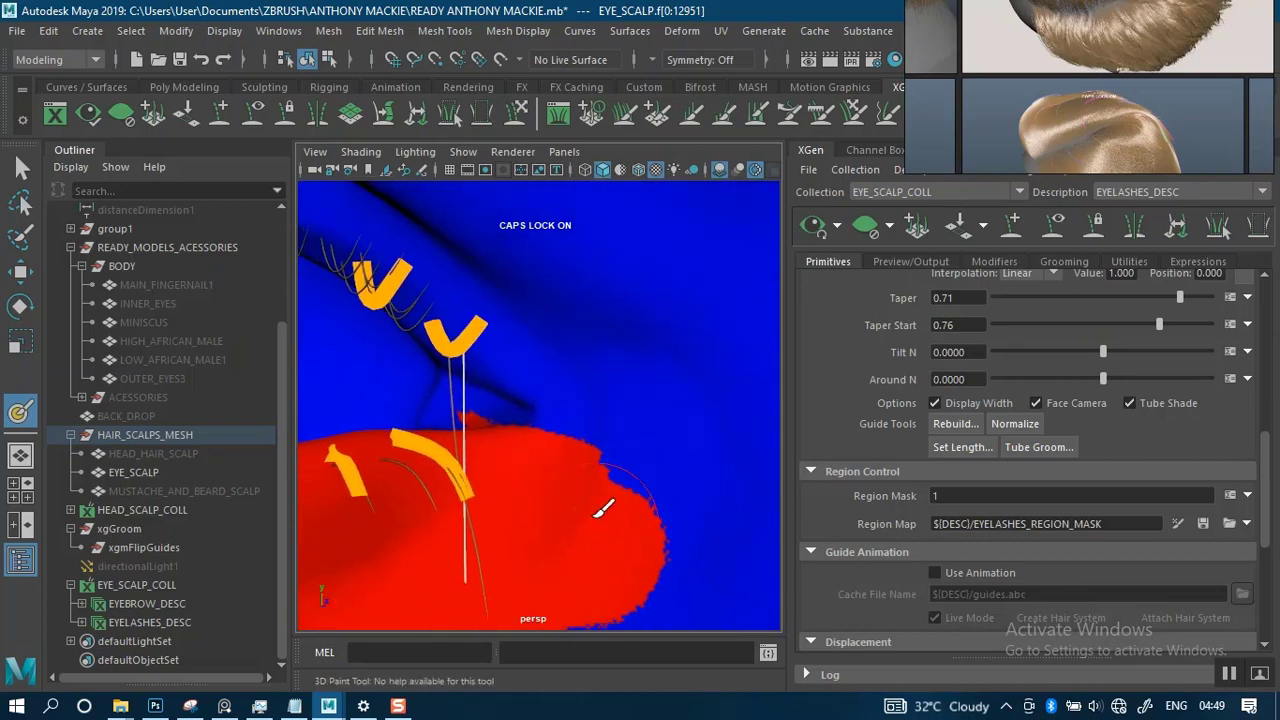
left_click(825, 232)
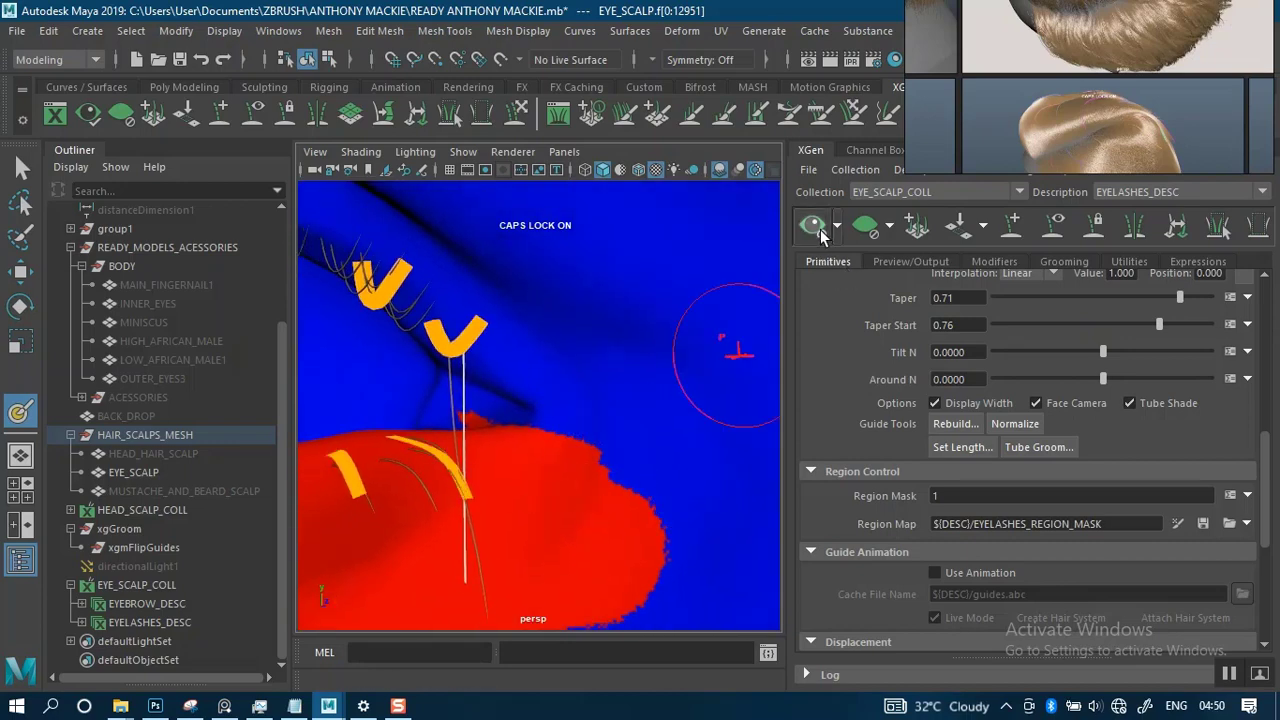
Leave the 3D Paint Tool for the Select Tool and deselect the eye scalp mesh.
mouse_move(600, 414)
left_mouse_down("alt")
mouse_move(571, 423)
mouse_move(623, 380)
mouse_move(651, 377)
mouse_move(580, 385)
mouse_move(606, 397)
mouse_move(476, 374)
left_mouse_up("alt")
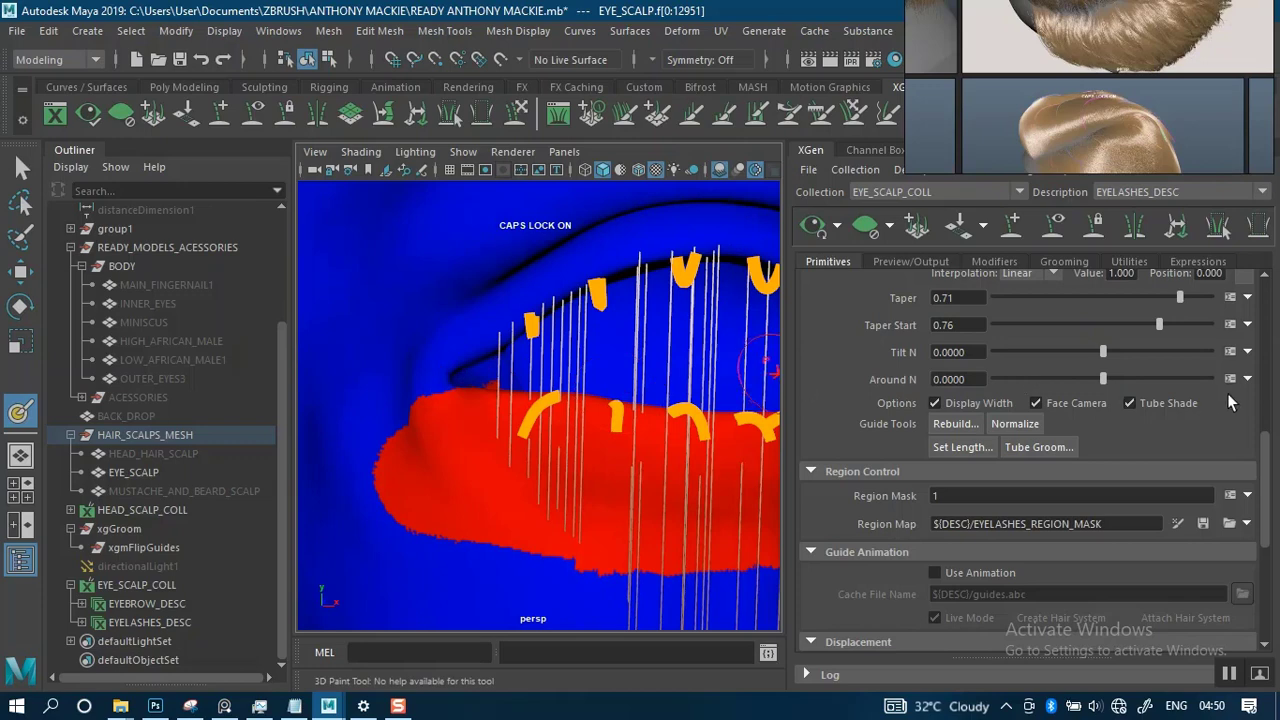
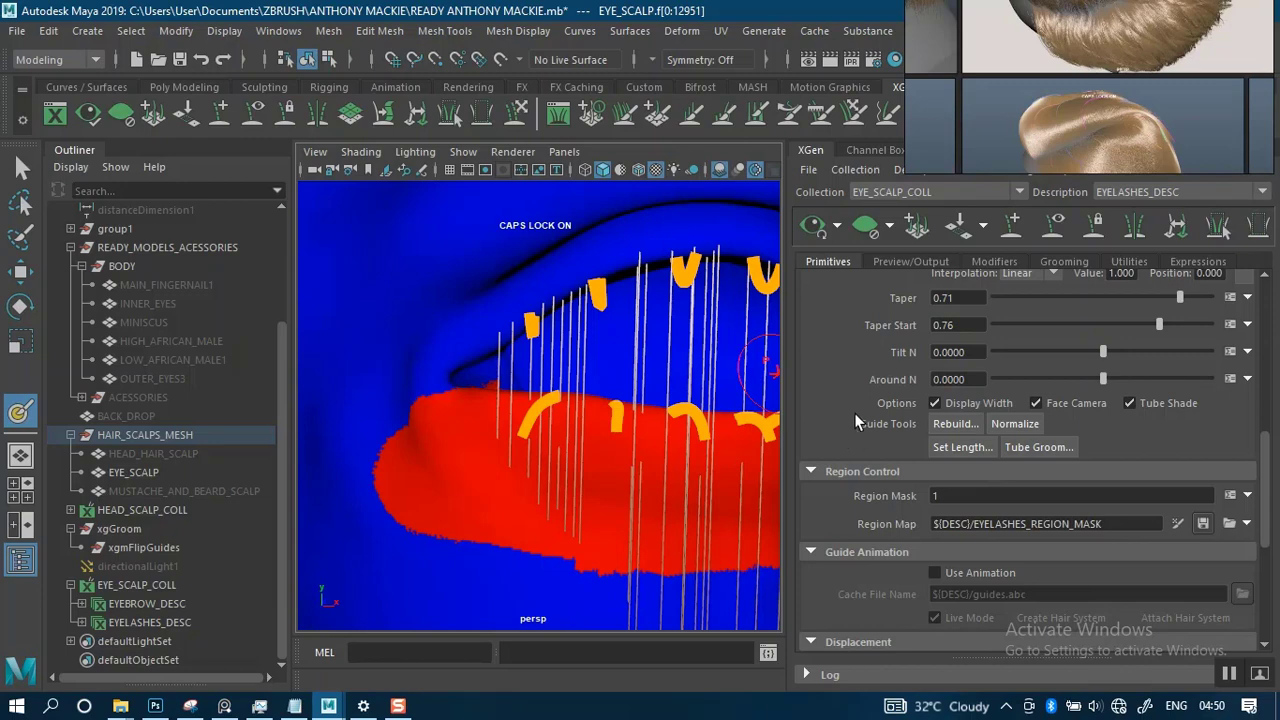
right_click_drag(665, 502, 659, 436, "alt")
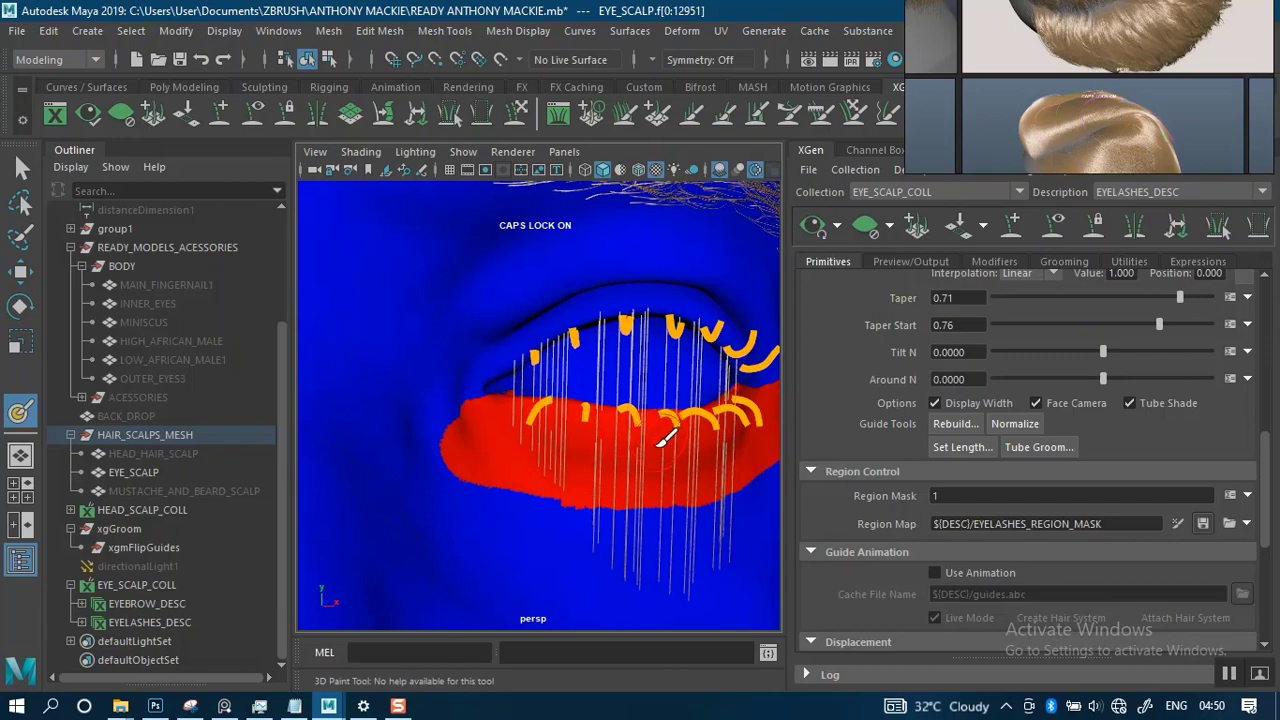
mouse_move(652, 437)
right_mouse_down("alt")
mouse_move(640, 362)
mouse_move(650, 420)
right_mouse_up("alt")
mouse_move(648, 420)
left_mouse_down("alt")
mouse_move(712, 430)
mouse_move(640, 423)
mouse_move(651, 420)
mouse_move(643, 491)
mouse_move(631, 331)
mouse_move(646, 354)
mouse_move(640, 458)
mouse_move(625, 440)
left_mouse_up("alt")
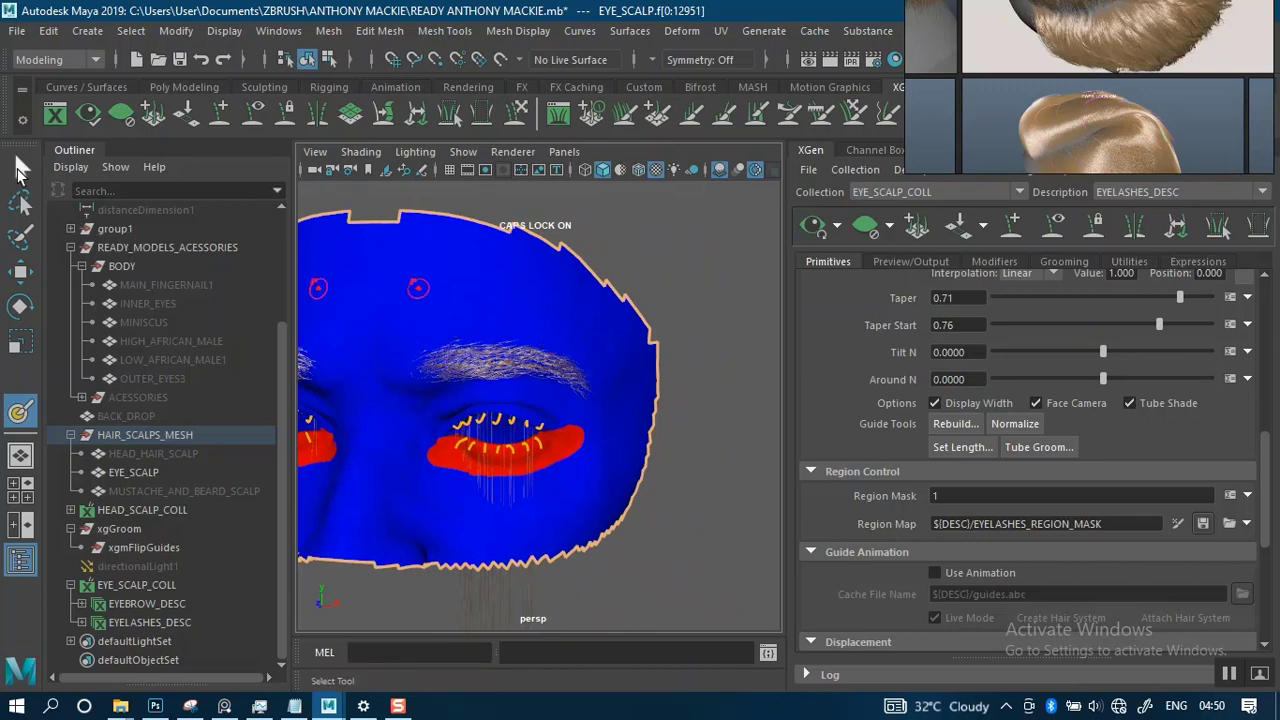
left_click(20, 170)
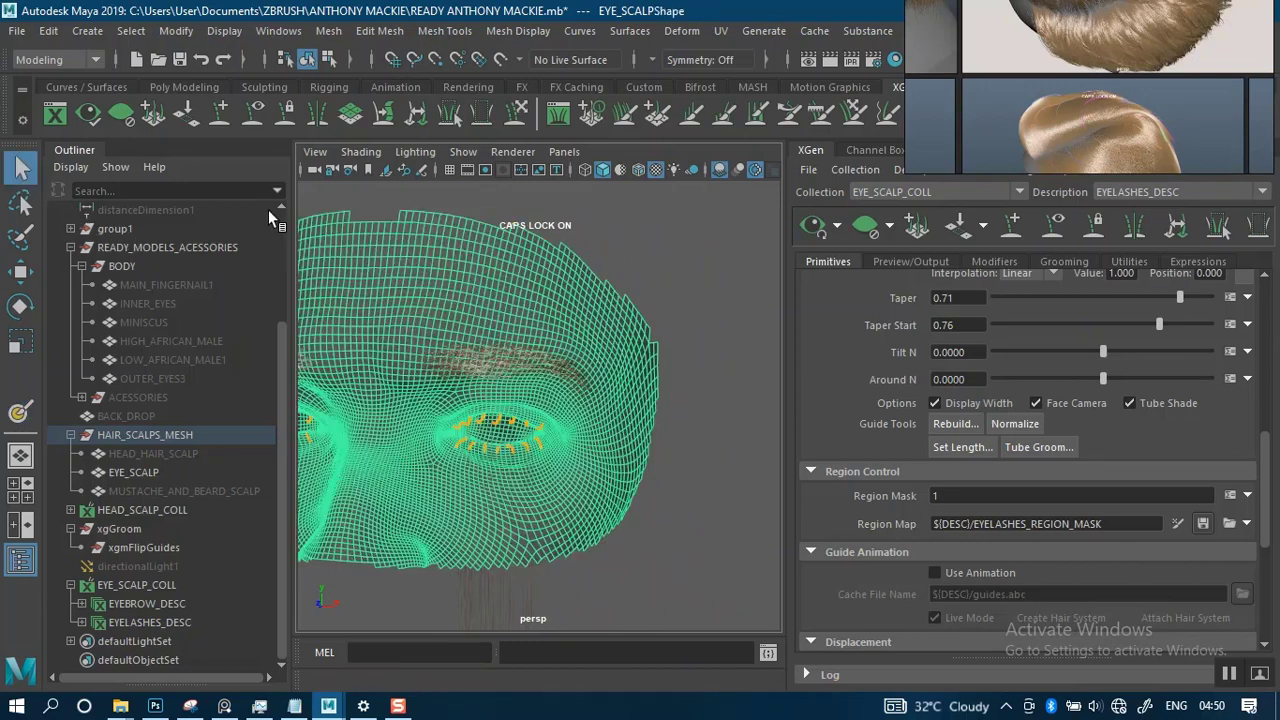
left_click(623, 258)
Add a Clumping modifier to the EYELASHES_DESC description.
left_click_drag(589, 297, 539, 326, "alt")
right_click_drag(539, 326, 574, 438, "alt")
left_click_drag(443, 400, 475, 377, "alt")
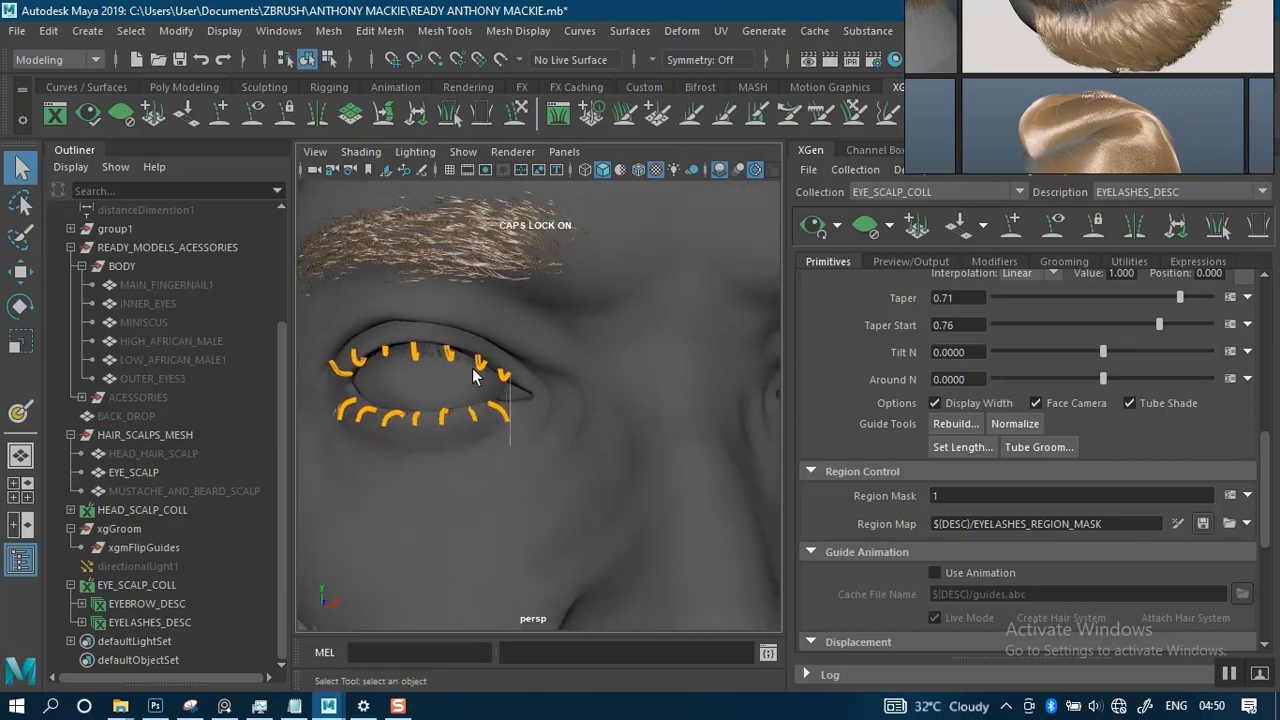
scroll(474, 376, "up", 5)
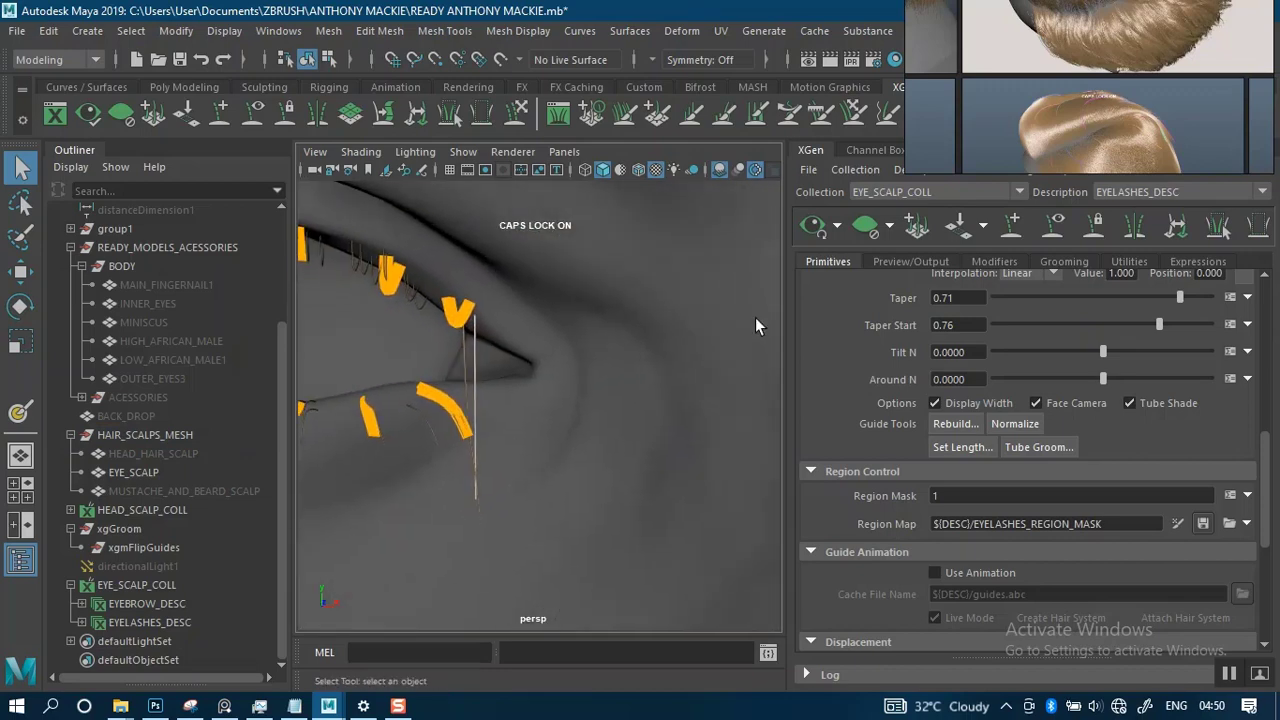
left_click_drag(1265, 498, 1262, 333)
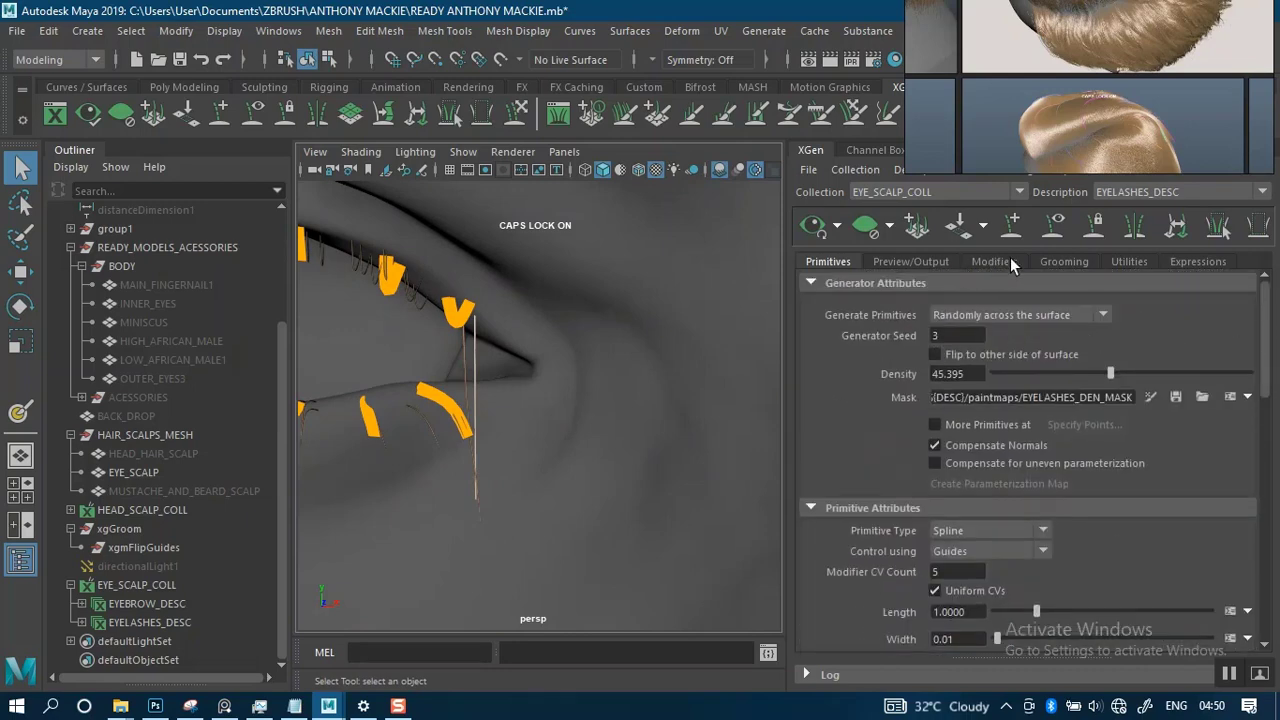
left_click(1058, 265)
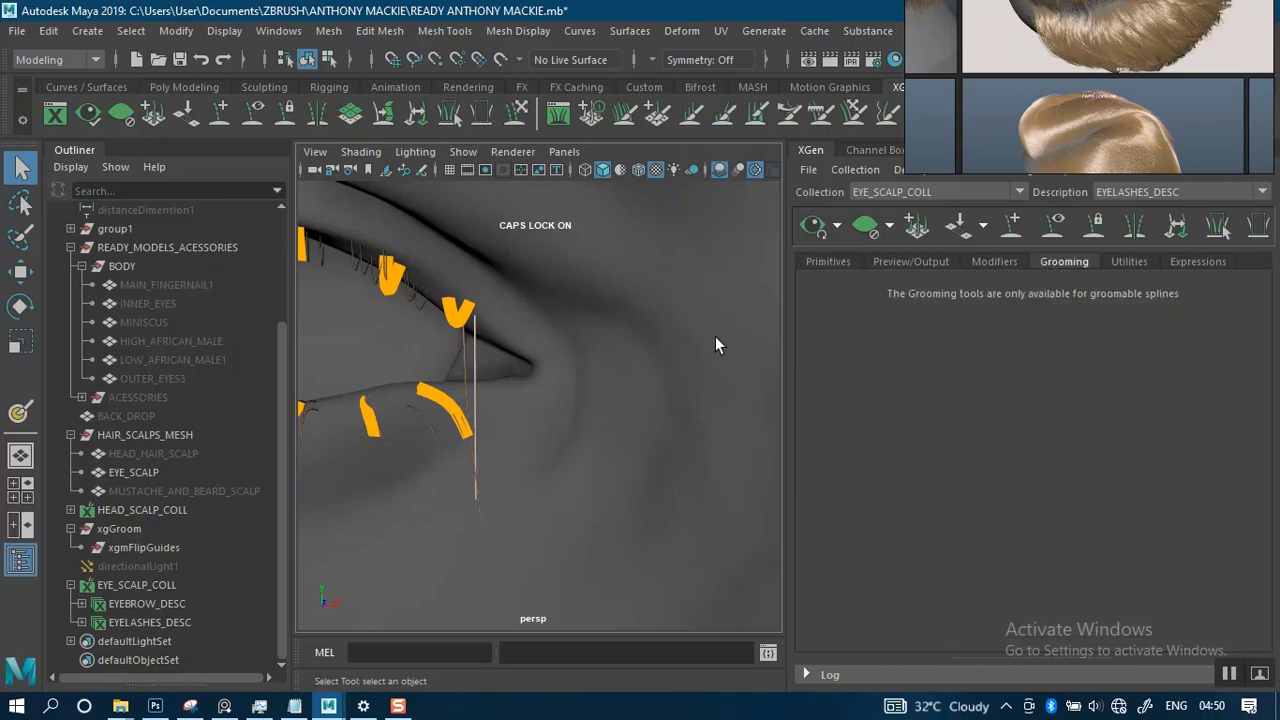
left_click(987, 263)
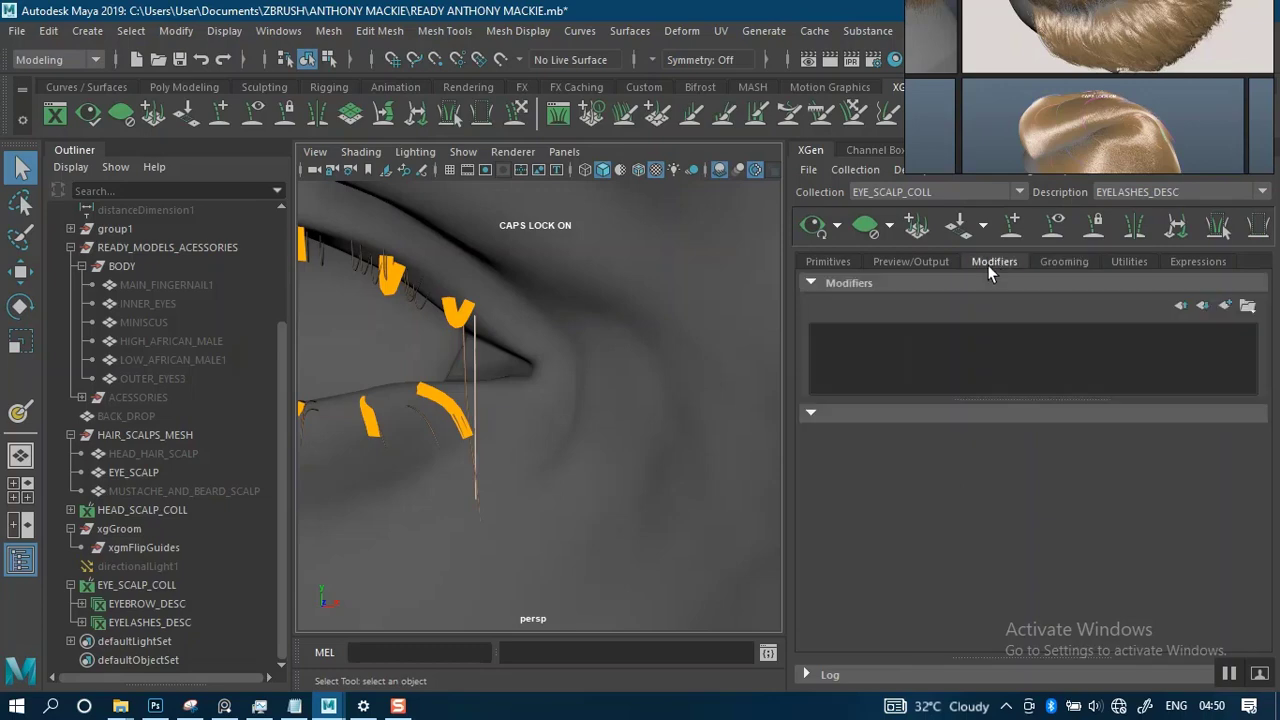
left_click(1225, 305)
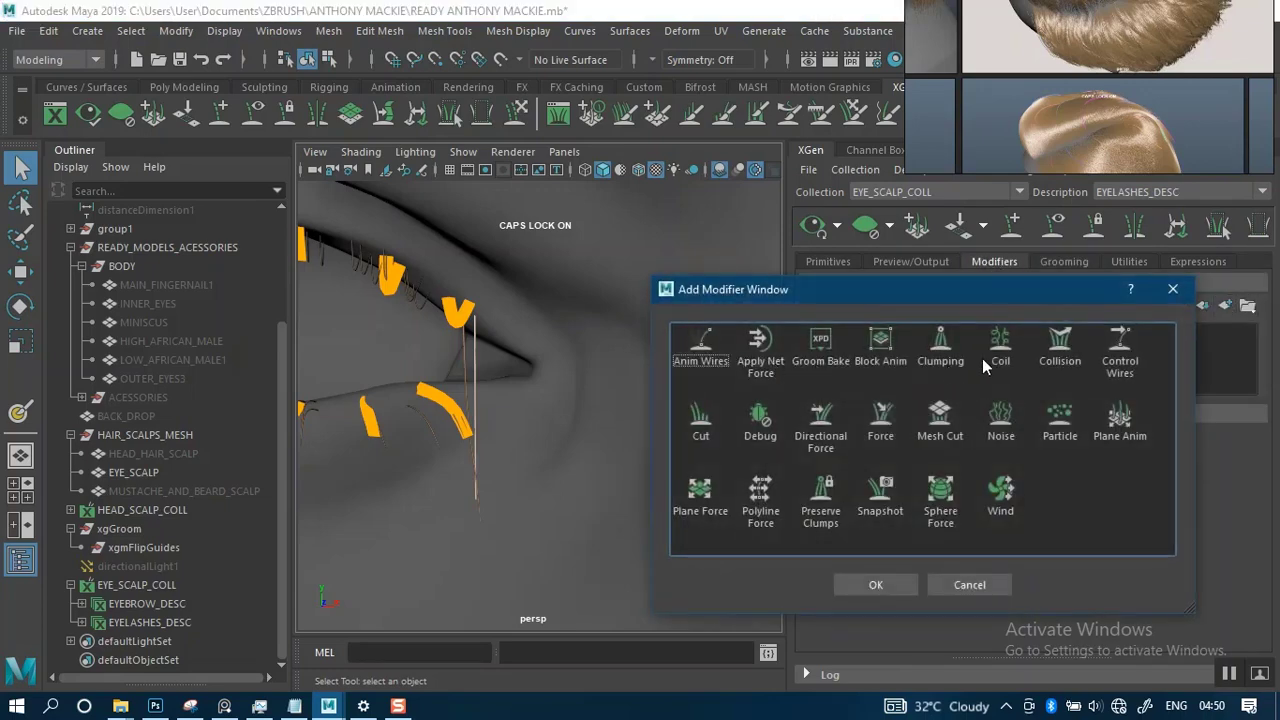
left_click(889, 588)
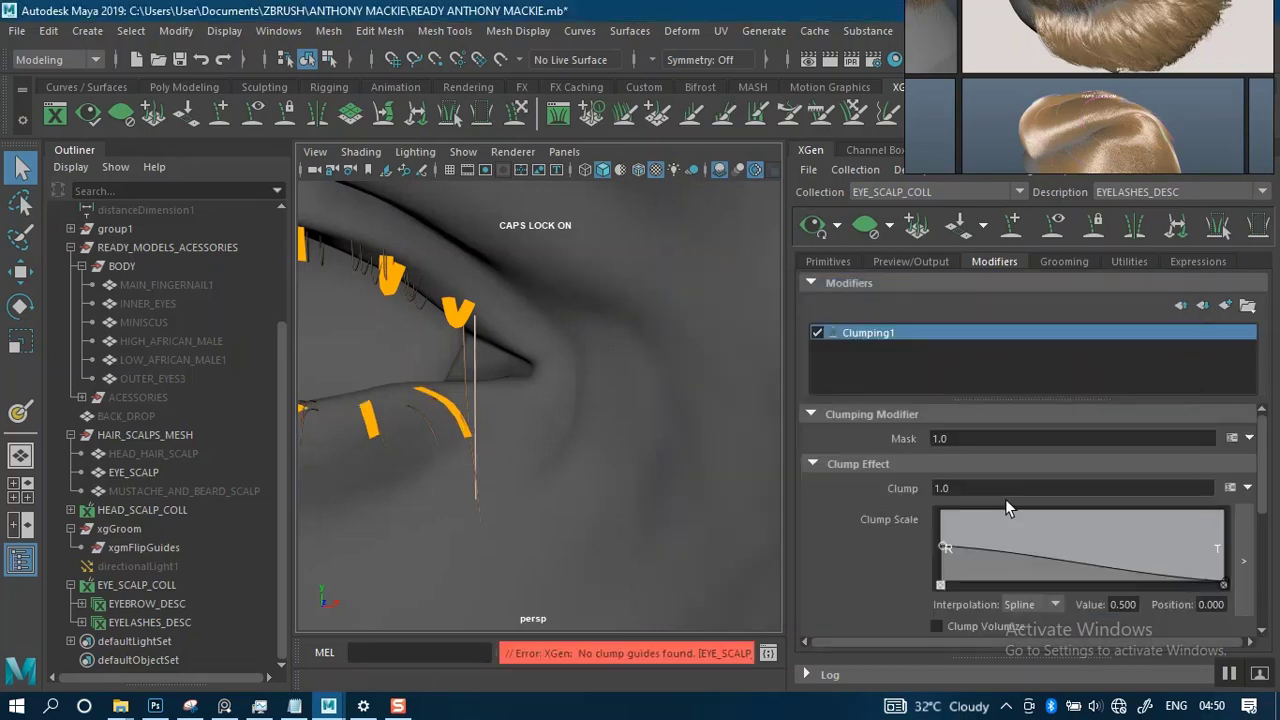
Generate the Clumping modifier's points at density 1.0 and save the clumping maps with EYELASHES_REGION_MASK as control map.
scroll(1262, 565, "down", 5)
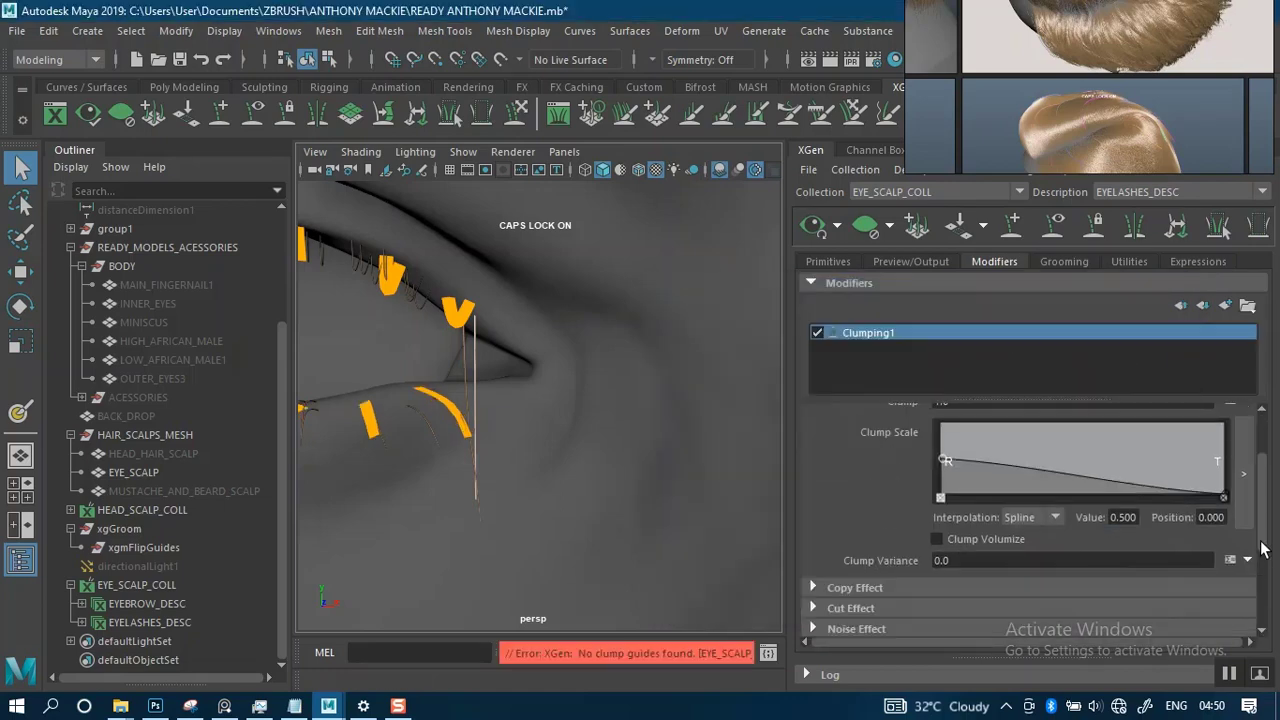
left_click(1210, 590)
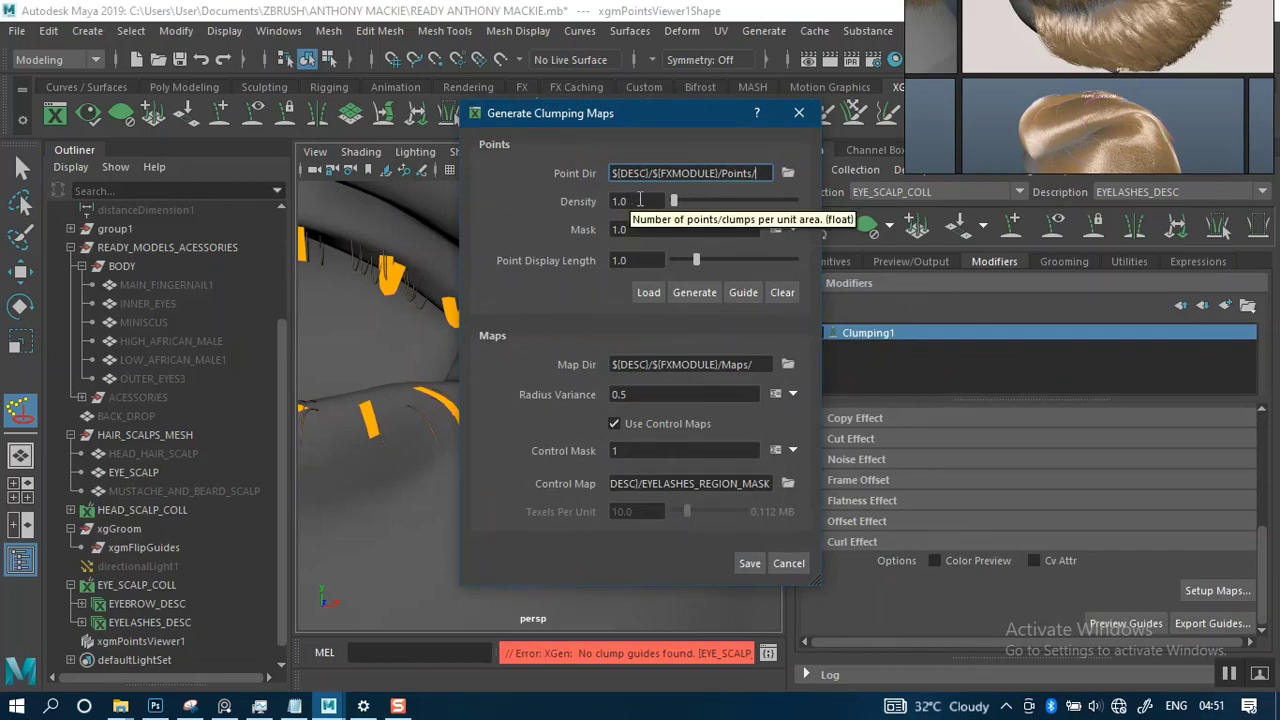
left_click(685, 295)
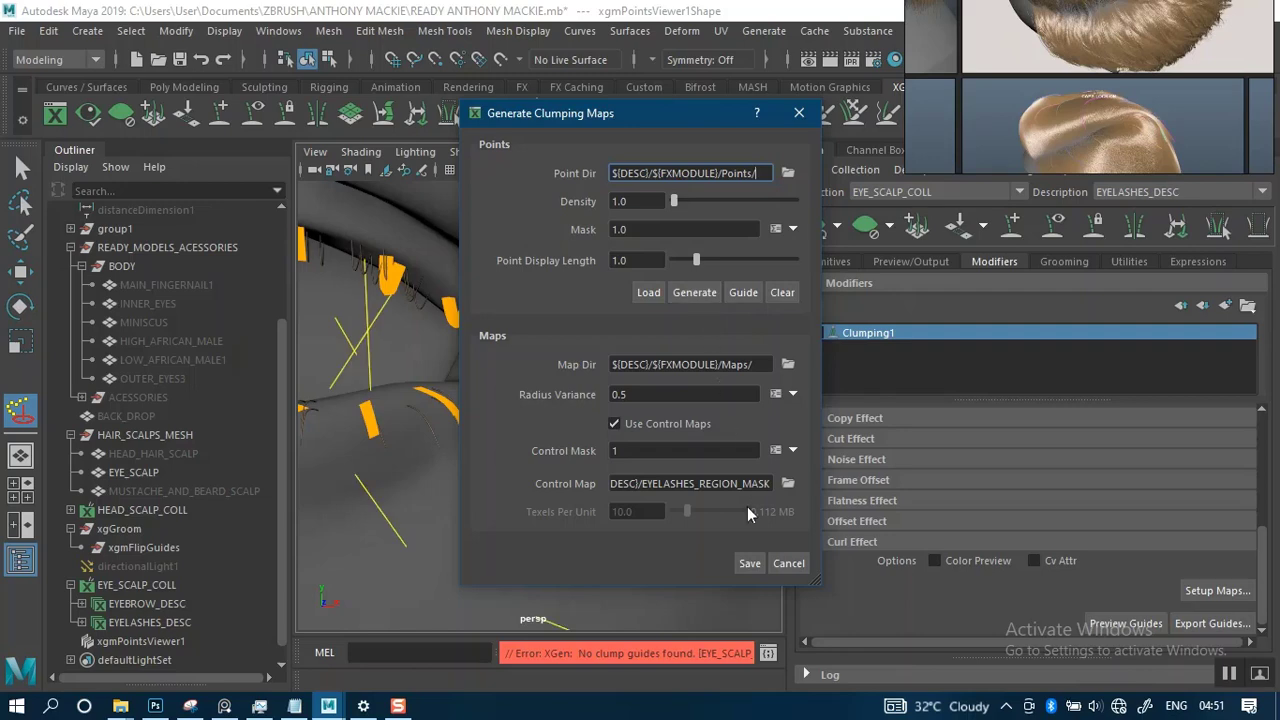
left_click(750, 564)
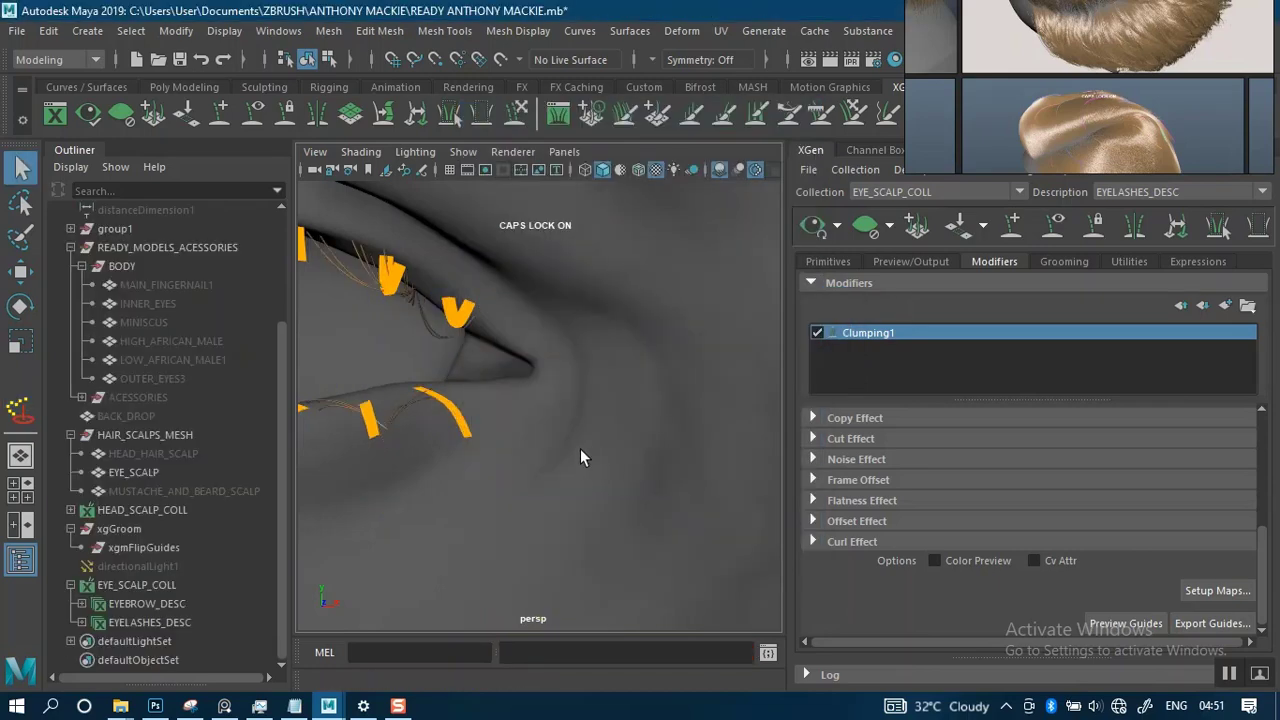
Examine how the clumped lash hairs follow the guides on both eyes, from the inner to the outer corners.
scroll(551, 360, "down", 4)
left_click_drag(621, 421, 437, 413, "alt")
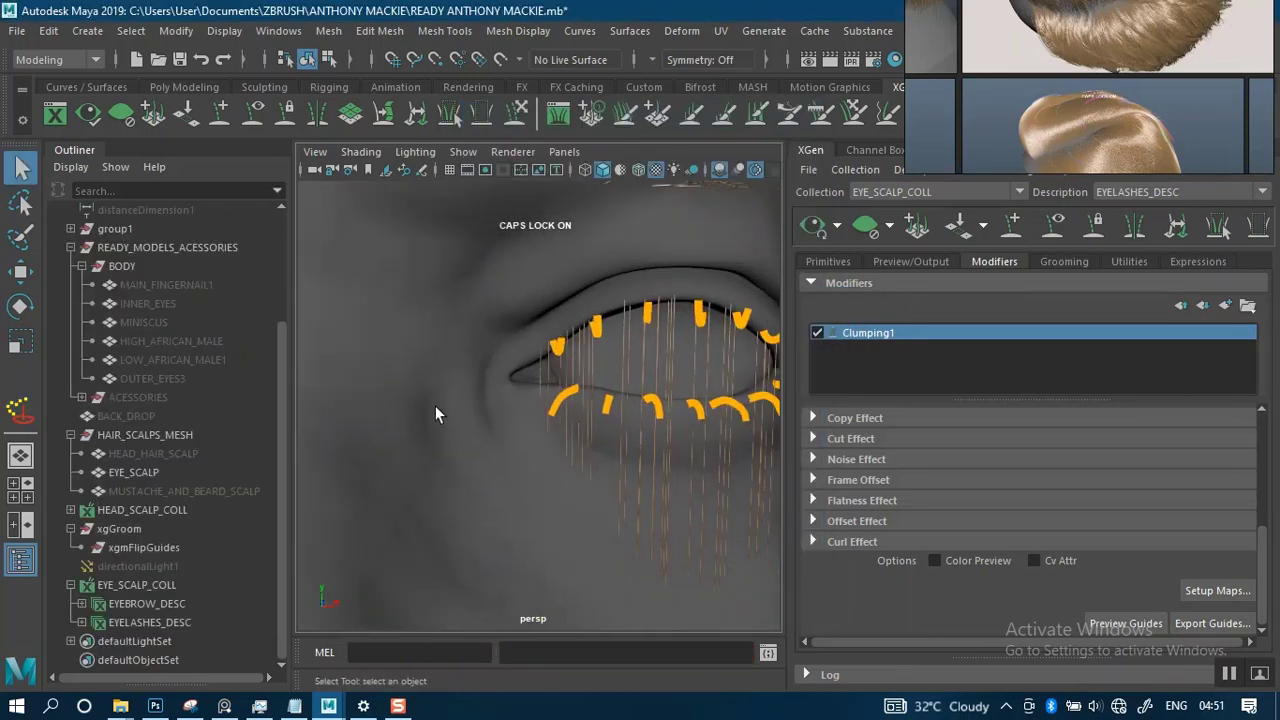
mouse_move(525, 395)
middle_mouse_down("alt")
mouse_move(766, 386)
mouse_move(680, 420)
mouse_move(749, 434)
middle_mouse_up("alt")
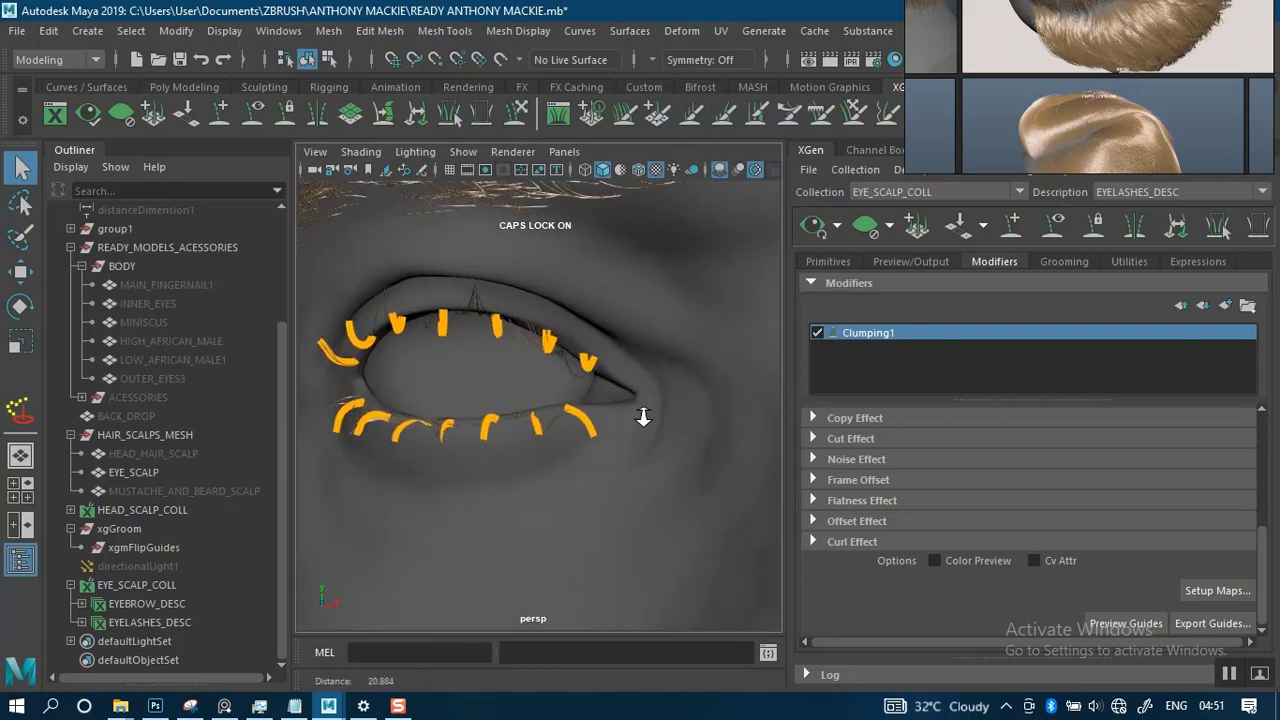
right_click_drag(643, 417, 641, 494, "alt")
left_click_drag(626, 409, 750, 360, "alt")
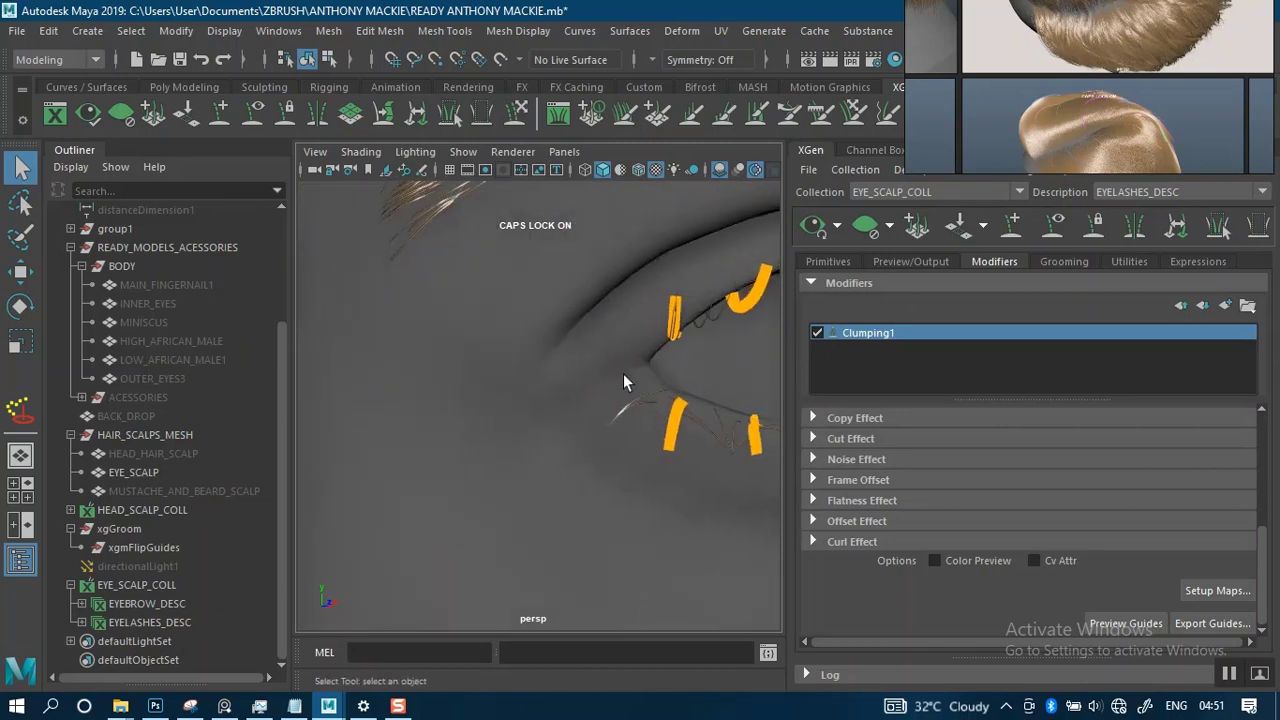
middle_click_drag(513, 406, 306, 428, "alt")
left_click_drag(489, 430, 537, 420, "alt")
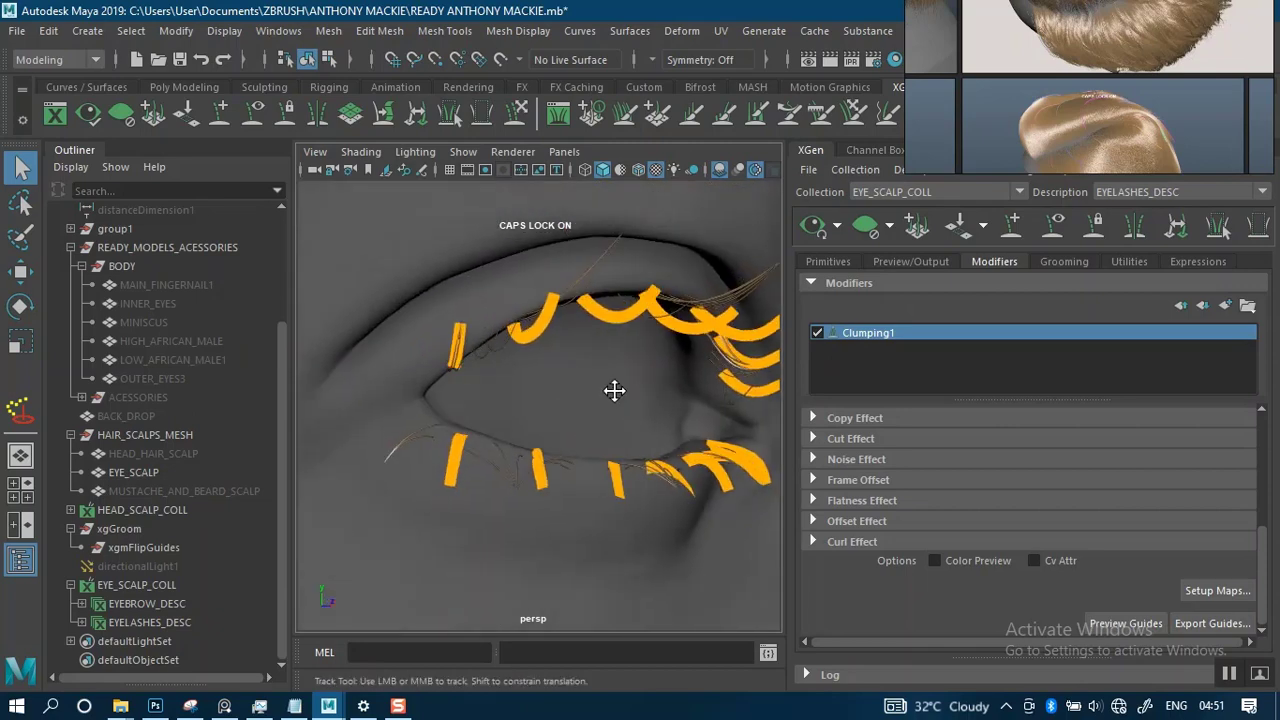
middle_click_drag(614, 389, 464, 384, "alt")
right_click_drag(568, 369, 526, 226, "alt")
left_click_drag(583, 394, 457, 396, "alt")
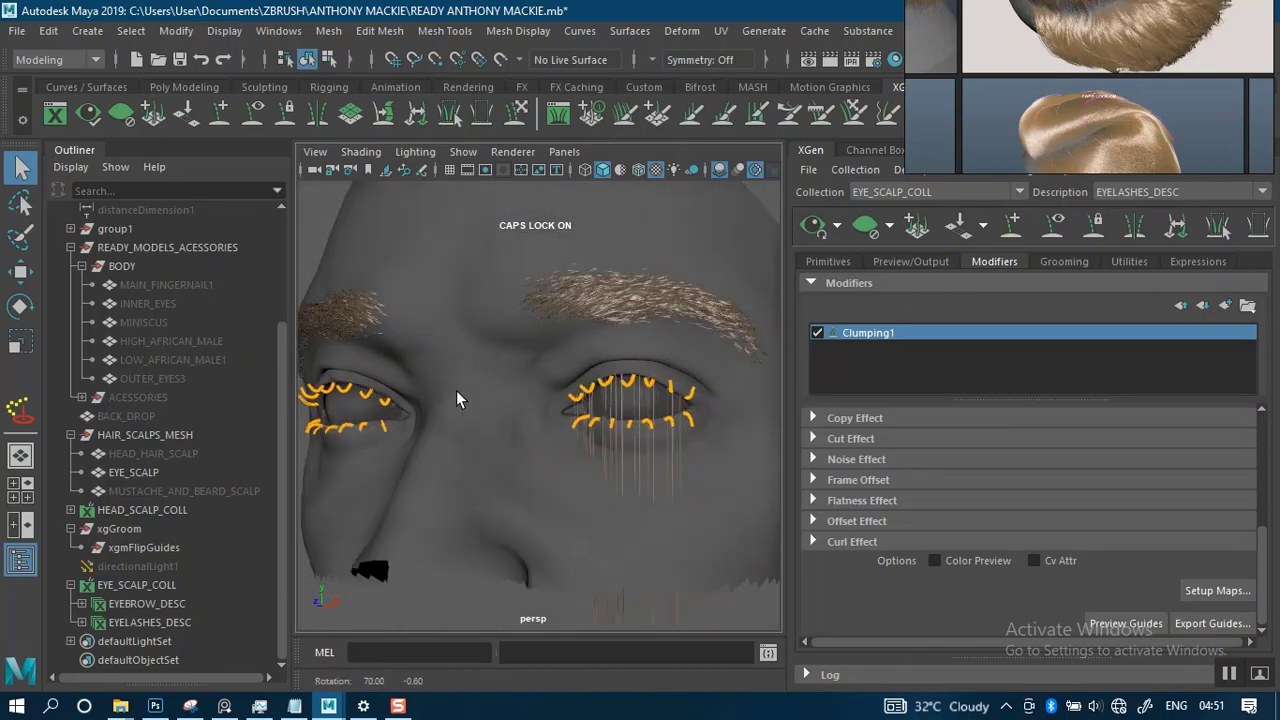
scroll(660, 418, "up", 6)
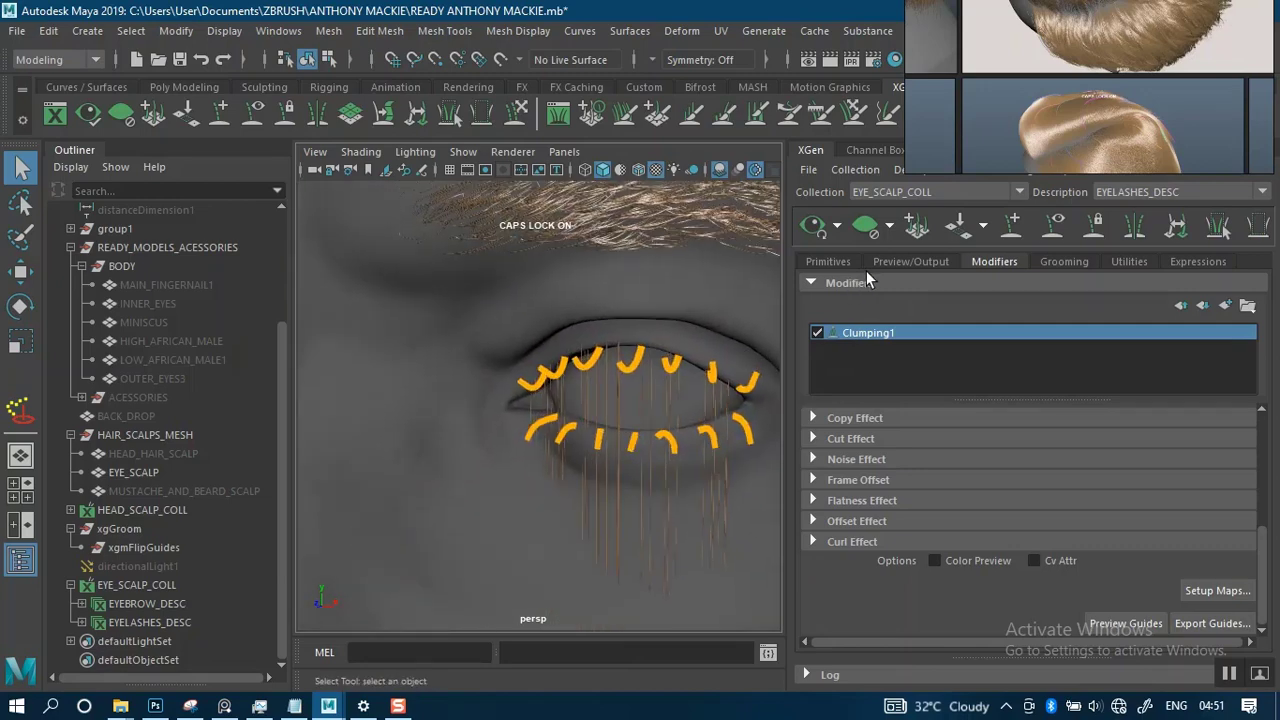
Set the eyelashes' Modifier CV Count to 50.
left_click(829, 261)
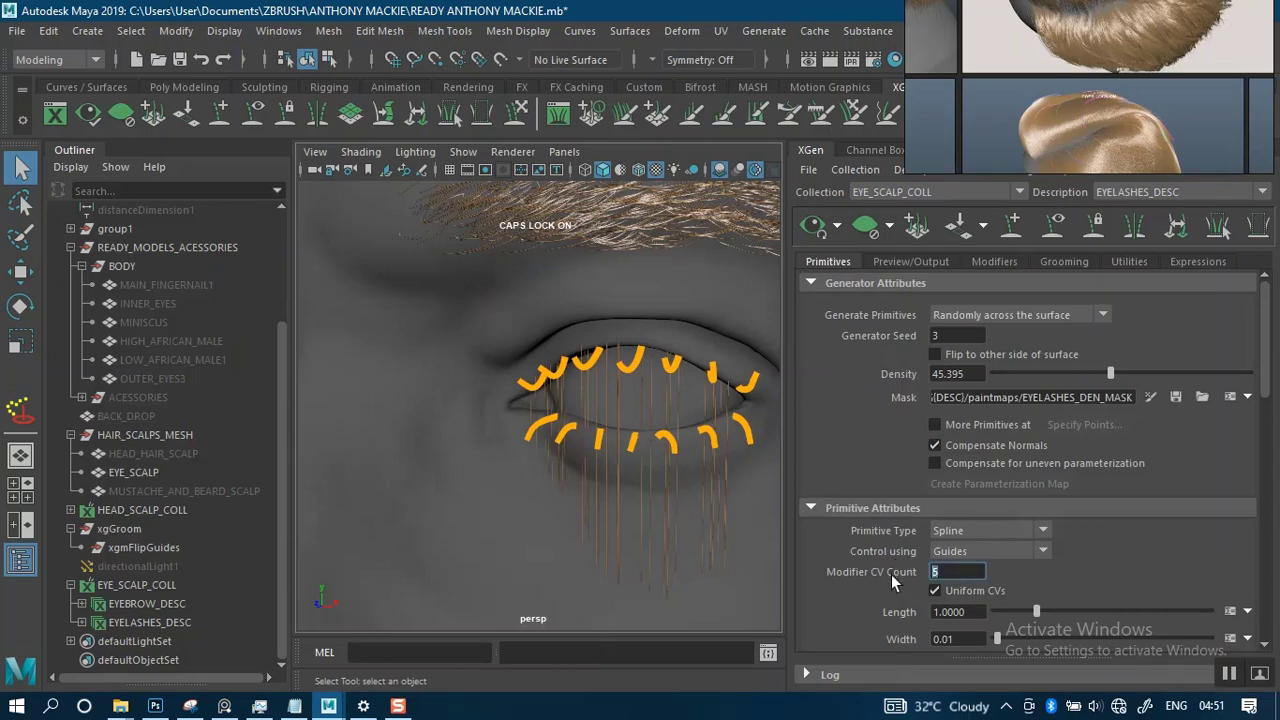
type("50")
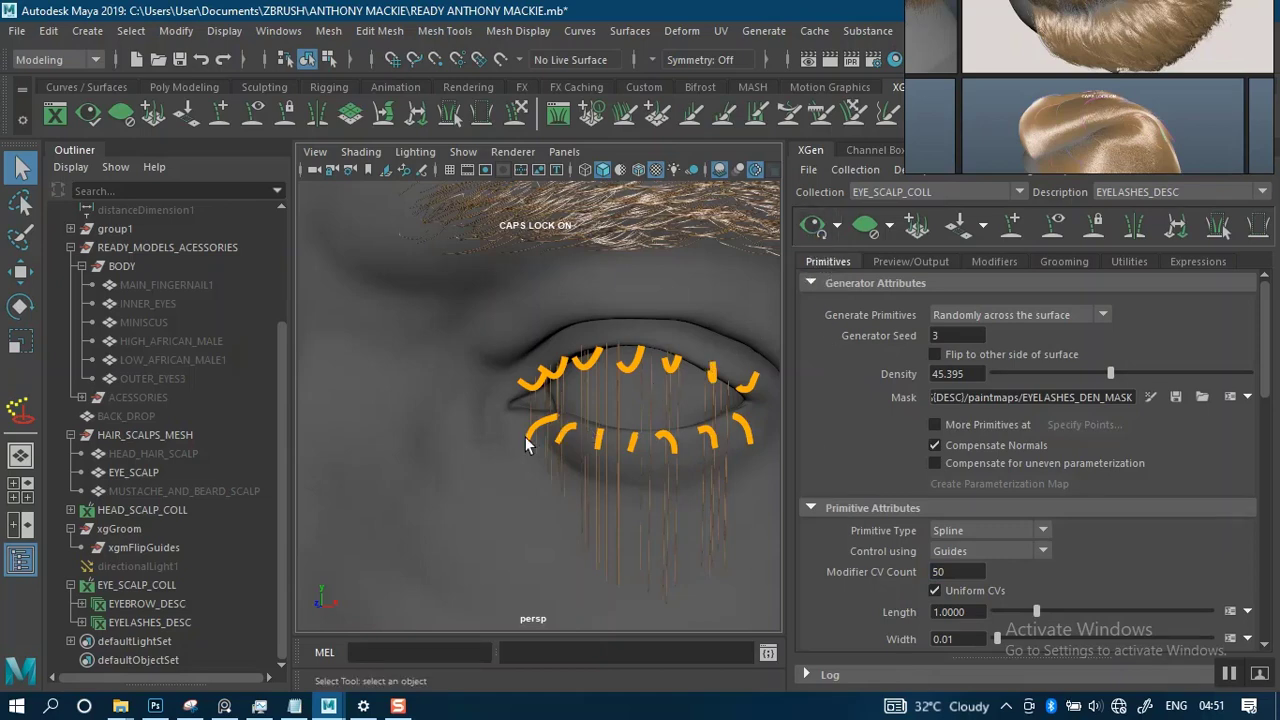
middle_click_drag(596, 479, 541, 475, "alt")
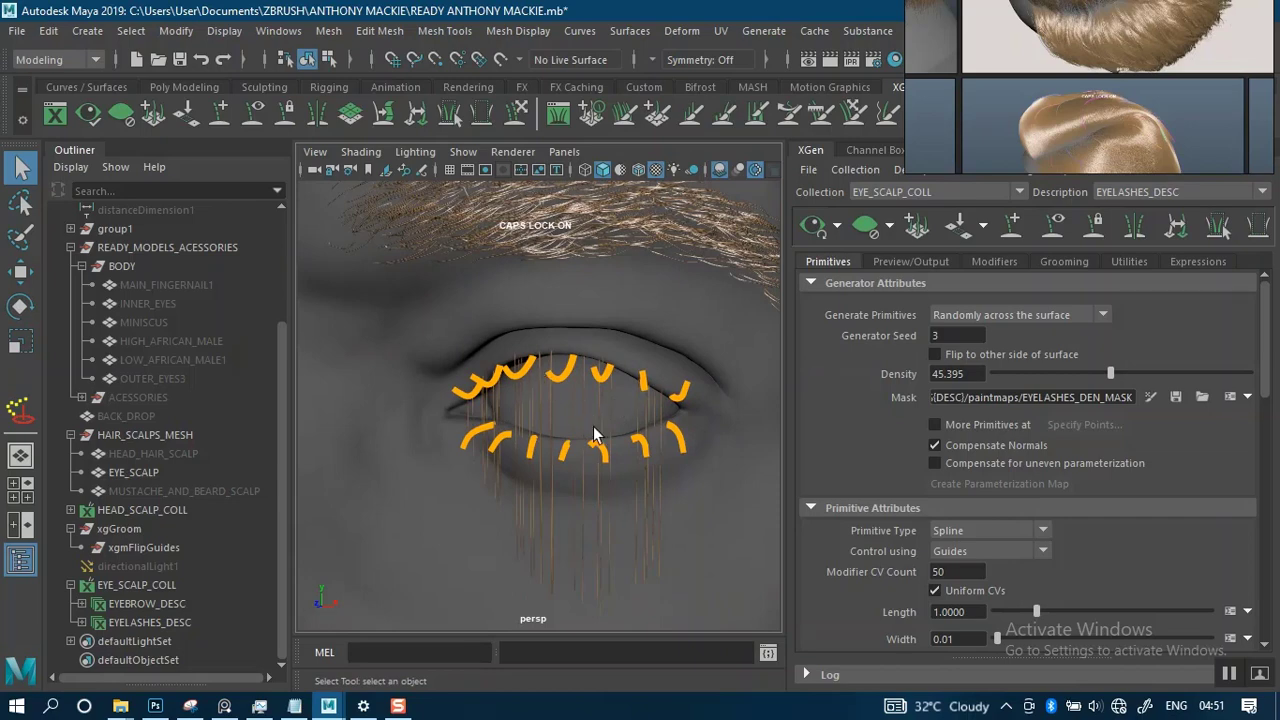
Inspect the stray hairs hanging from the second eye from the side and front, and save the scene.
right_click_drag(593, 434, 573, 362, "alt")
left_click_drag(586, 435, 480, 414, "alt")
middle_click_drag(562, 405, 582, 345, "alt")
right_click_drag(578, 453, 550, 385, "alt")
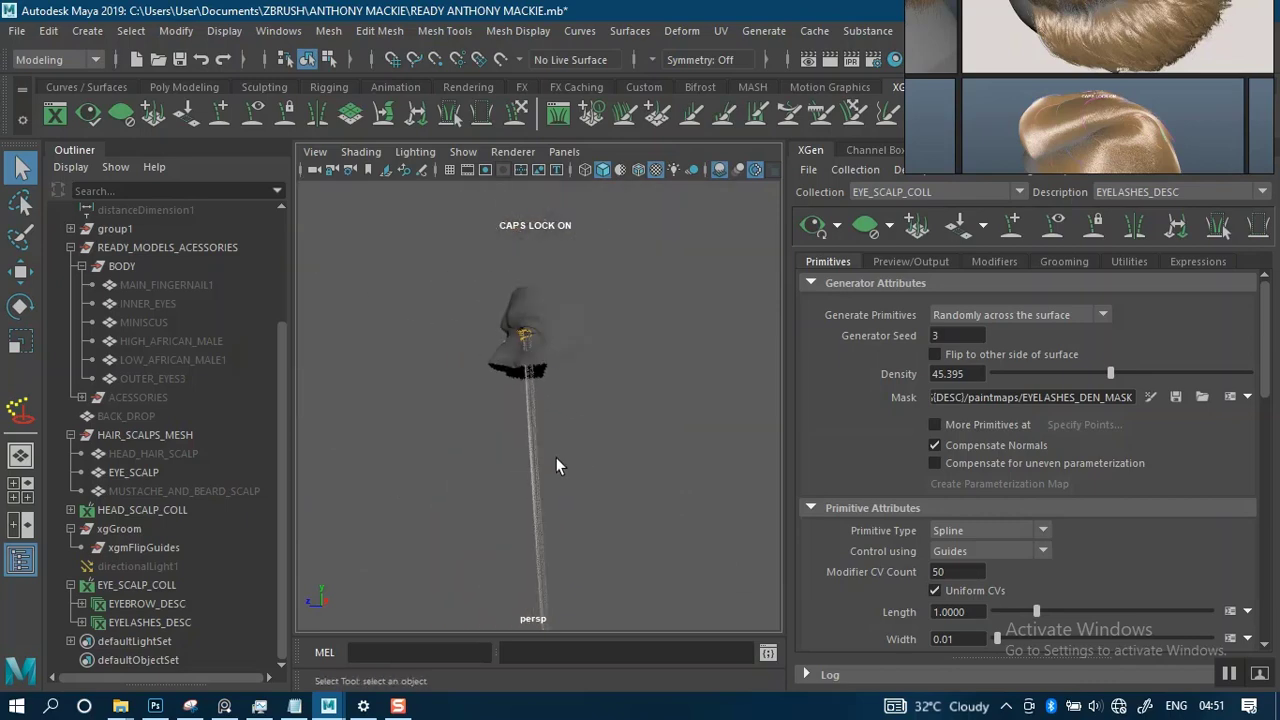
left_click_drag(558, 468, 661, 495, "alt")
right_click_drag(606, 464, 648, 510, "alt")
left_click_drag(595, 441, 642, 420, "alt")
middle_click_drag(624, 396, 620, 495, "alt")
right_click_drag(600, 475, 597, 545, "alt")
middle_click_drag(582, 434, 590, 489, "alt")
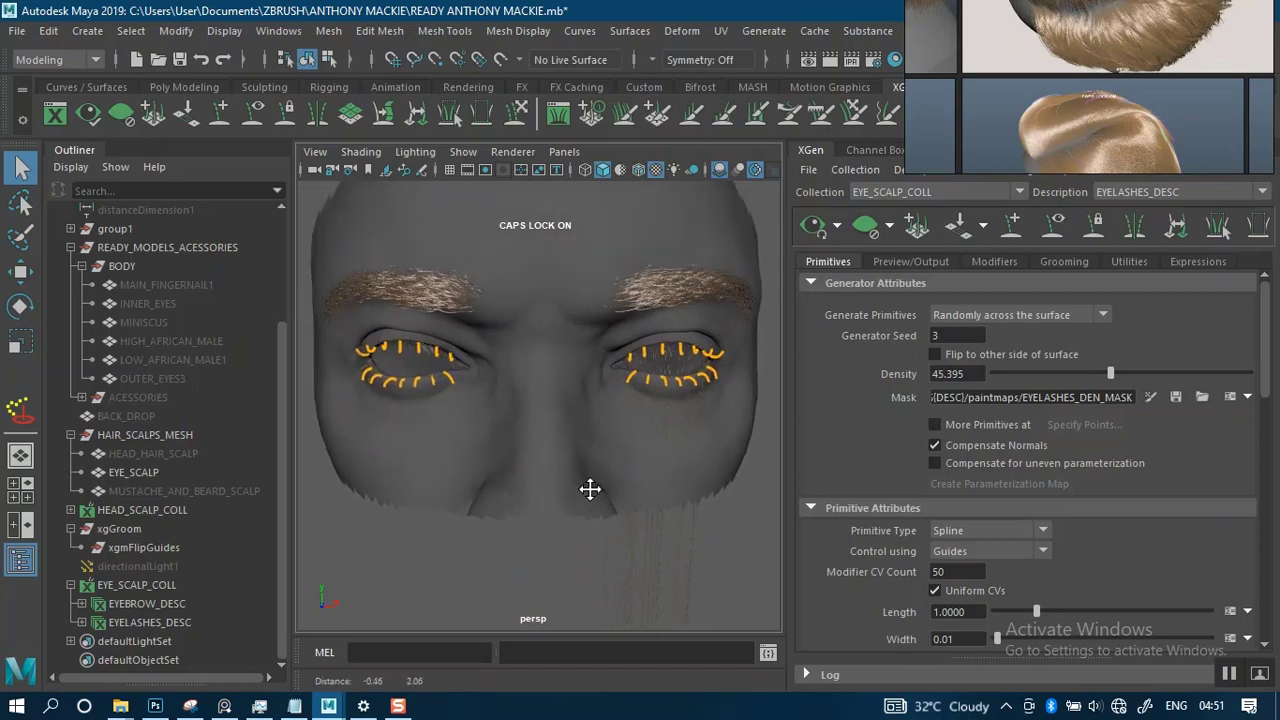
right_click_drag(590, 489, 600, 490, "alt")
key("ctrl+s")
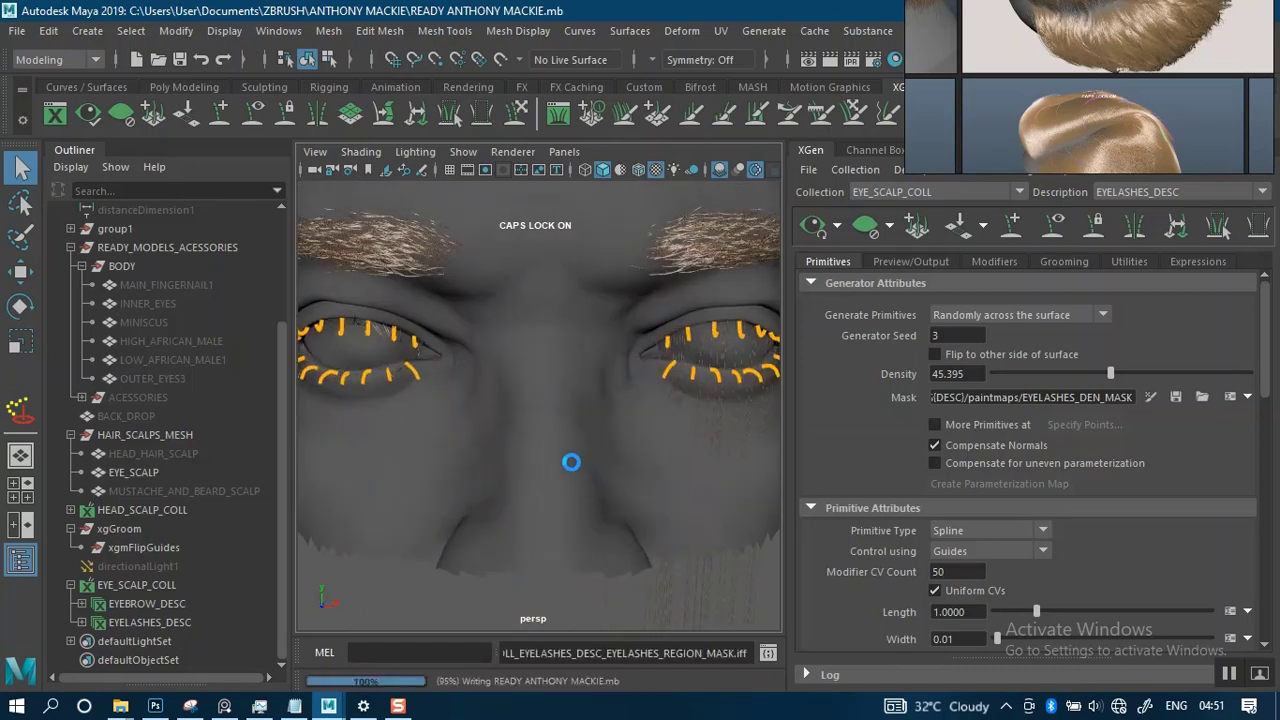
Convert all of the second eye's upper and lower lash guides to curves with Guides To Curves, deleting the original guides.
left_click_drag(516, 479, 521, 434, "alt")
middle_click_drag(521, 434, 531, 443, "alt")
right_click_drag(531, 443, 552, 423, "alt")
left_click_drag(552, 423, 771, 435, "alt")
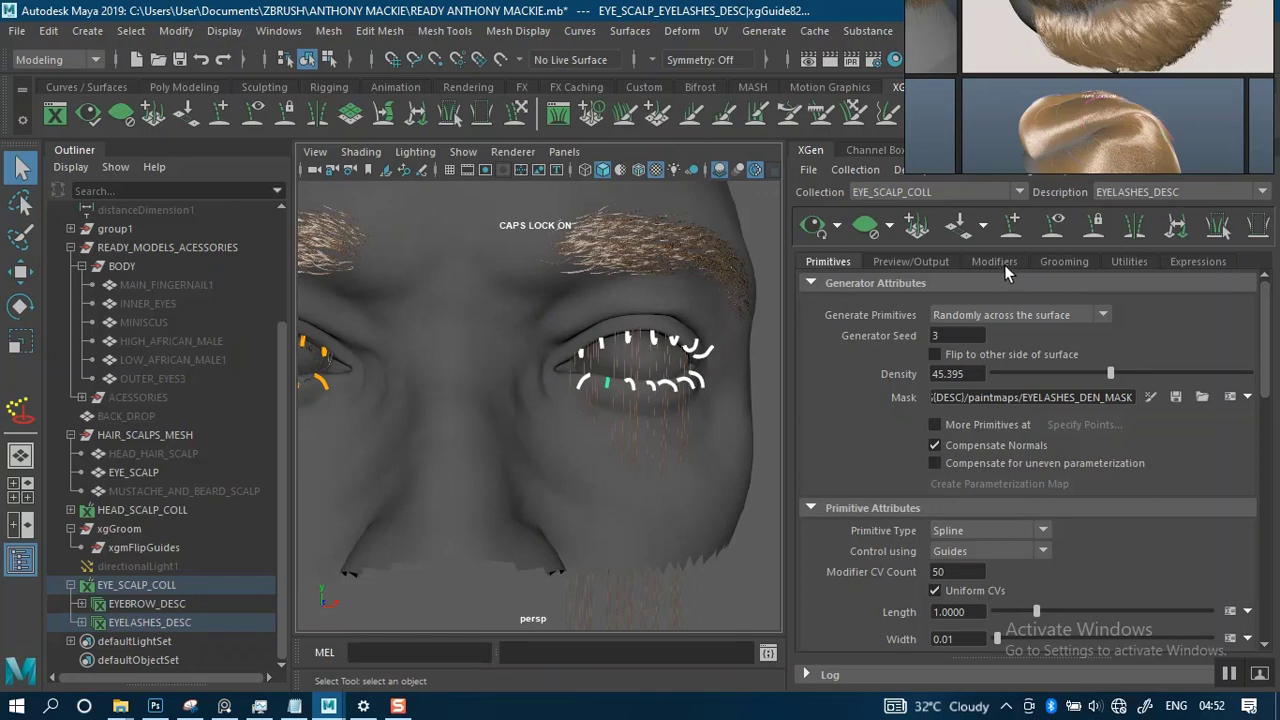
left_click(1118, 262)
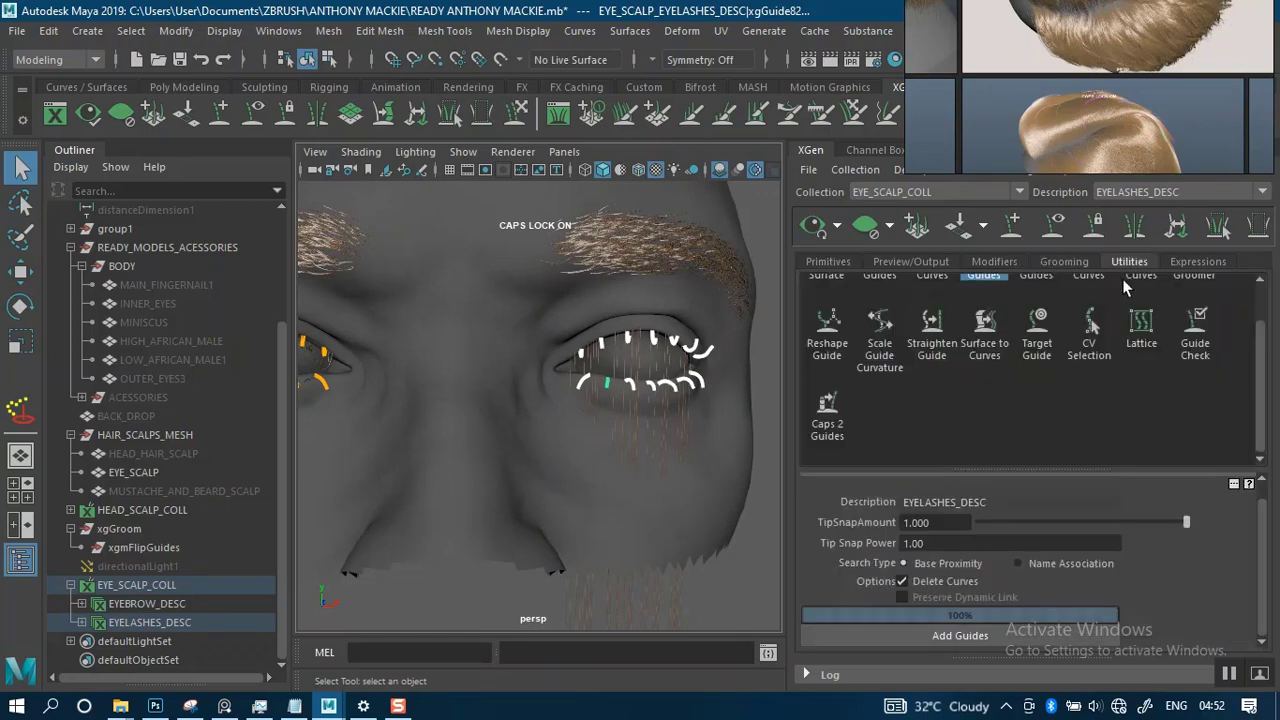
scroll(1086, 350, "up", 2)
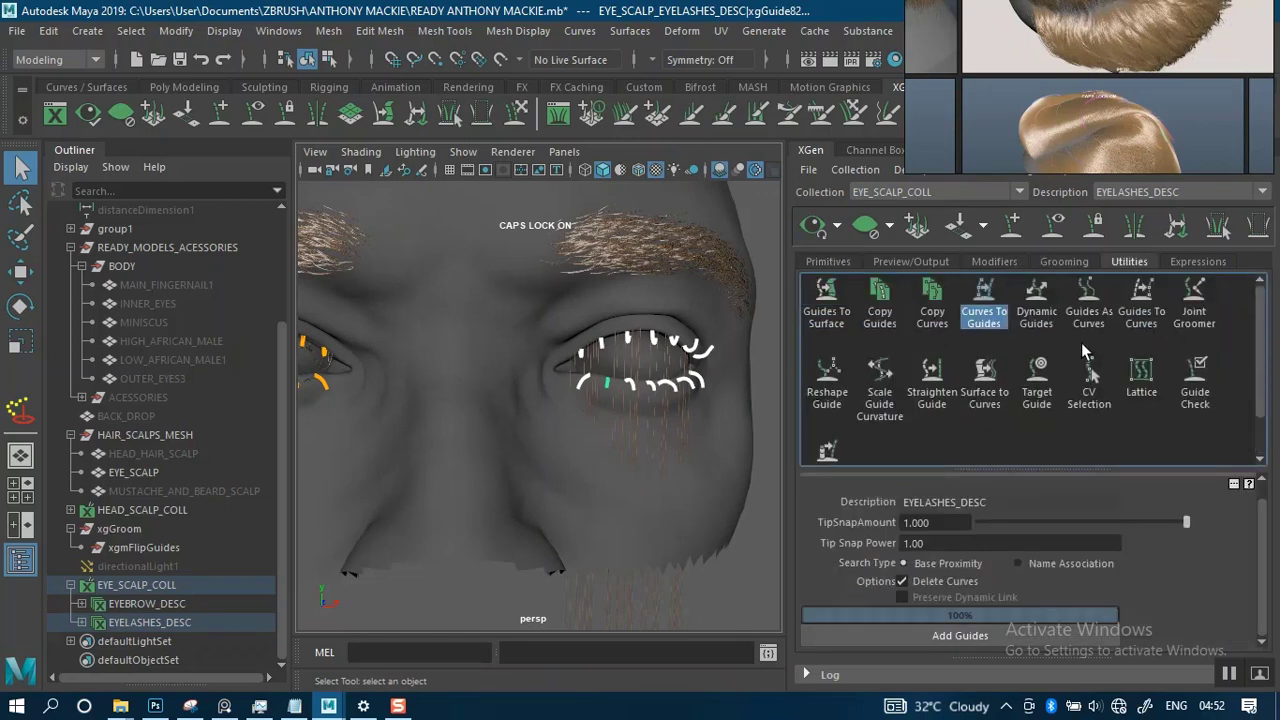
left_click(980, 315)
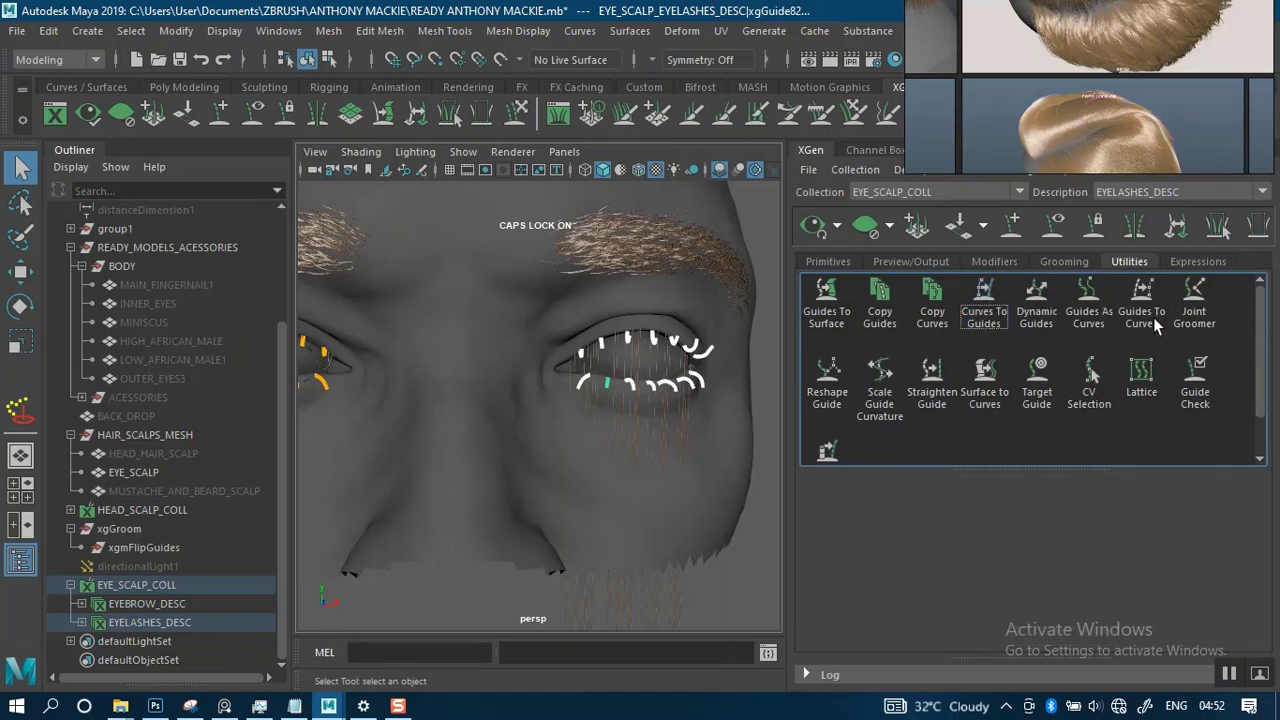
left_click(1147, 318)
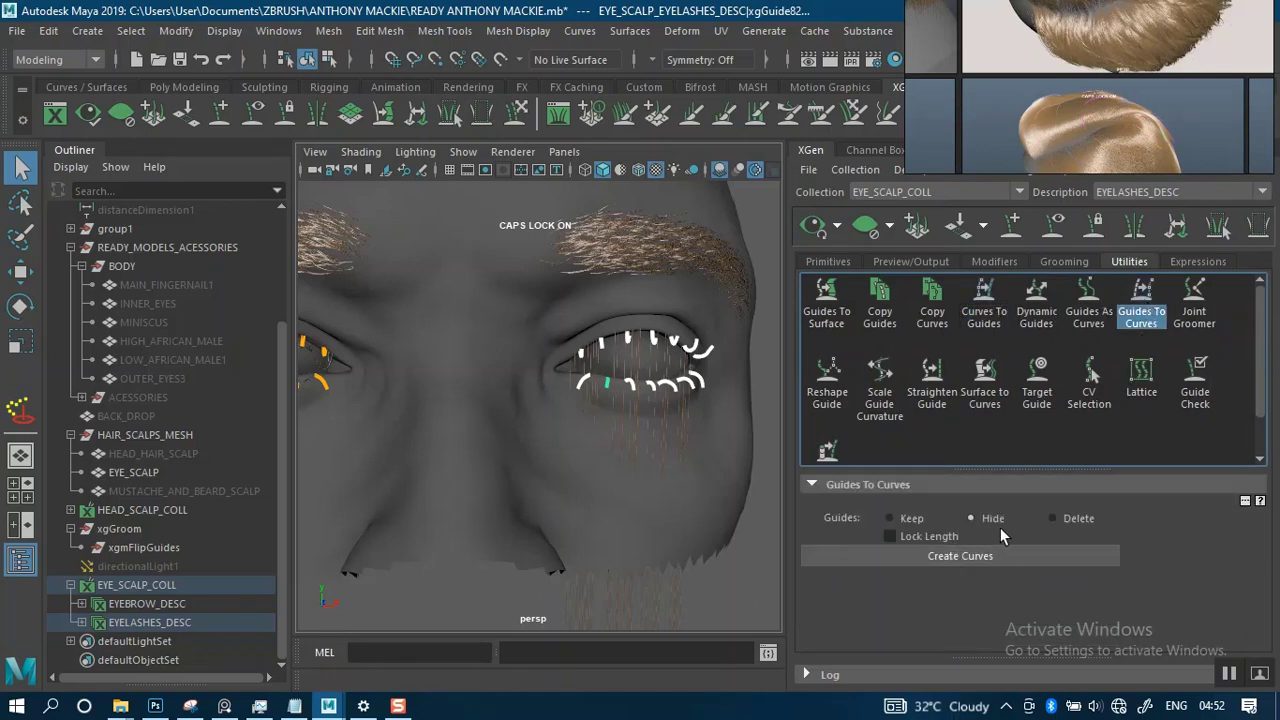
left_click(1054, 518)
left_click(978, 558)
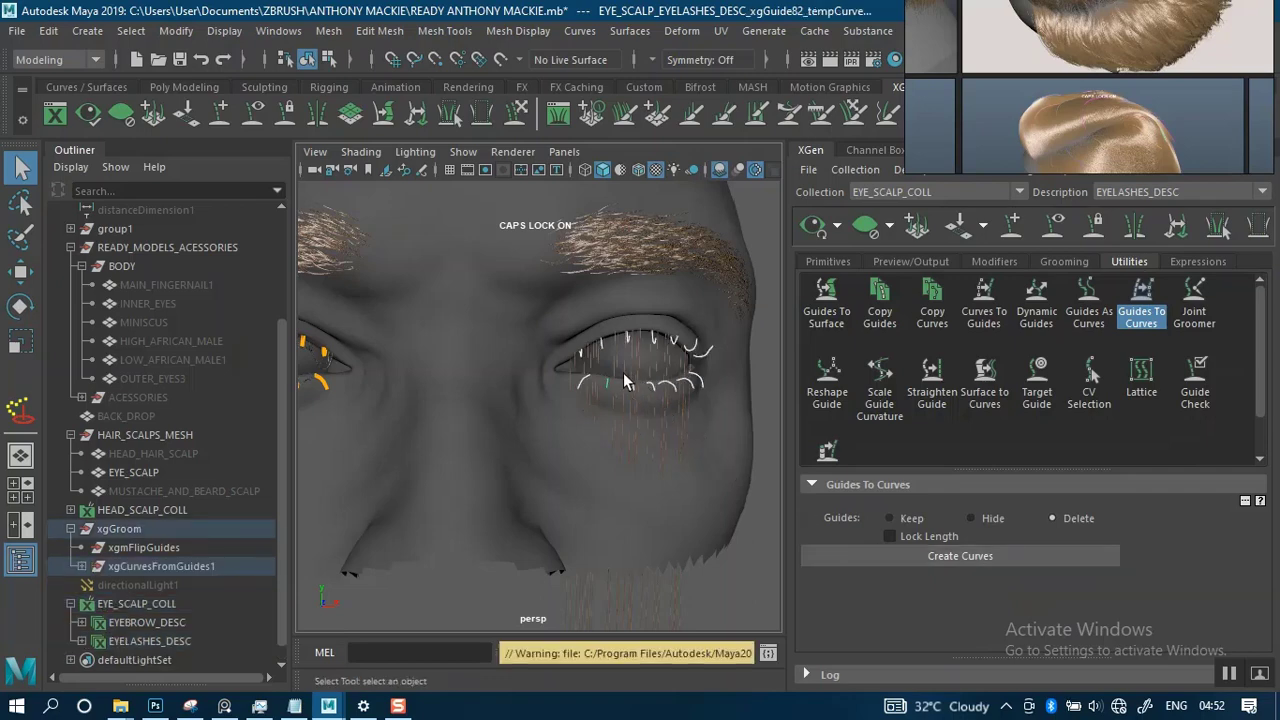
scroll(625, 380, "down", 4)
scroll(605, 367, "down", 4)
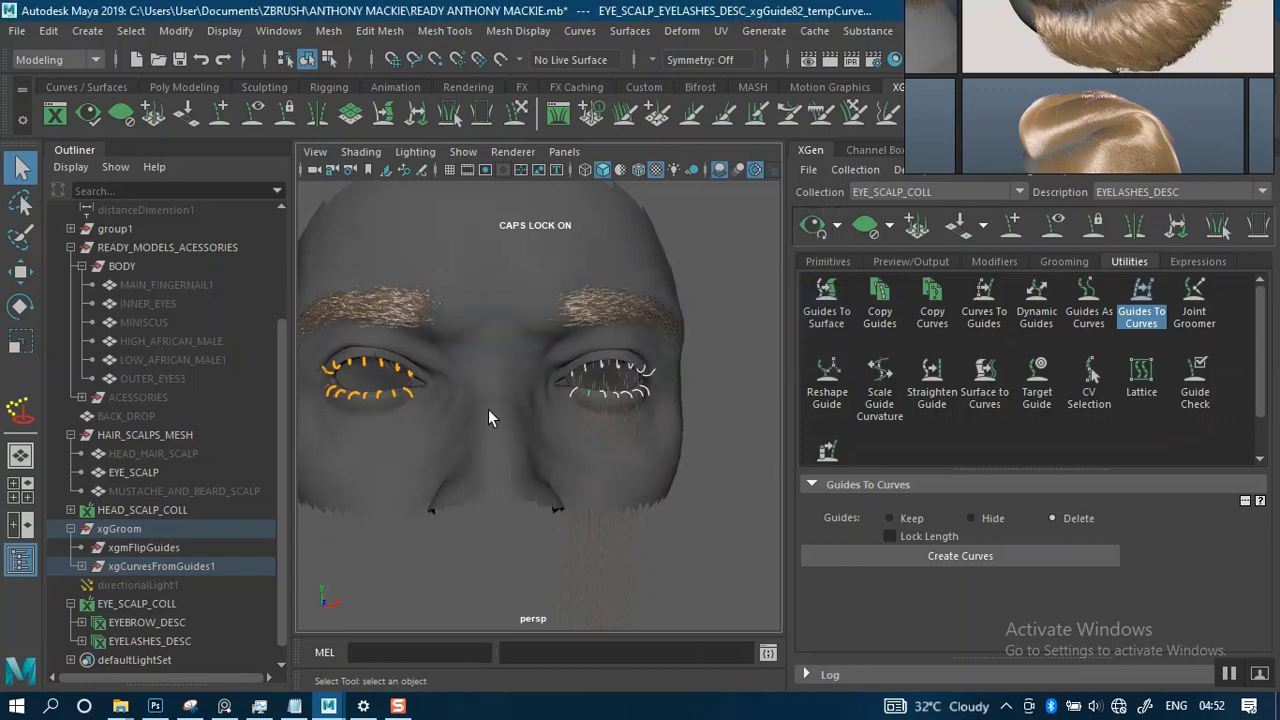
Examine the stray hairs hanging from the second eye's upper and lower lash curves from the front and side.
middle_click_drag(620, 417, 590, 430, "alt")
scroll(606, 442, "up", 6)
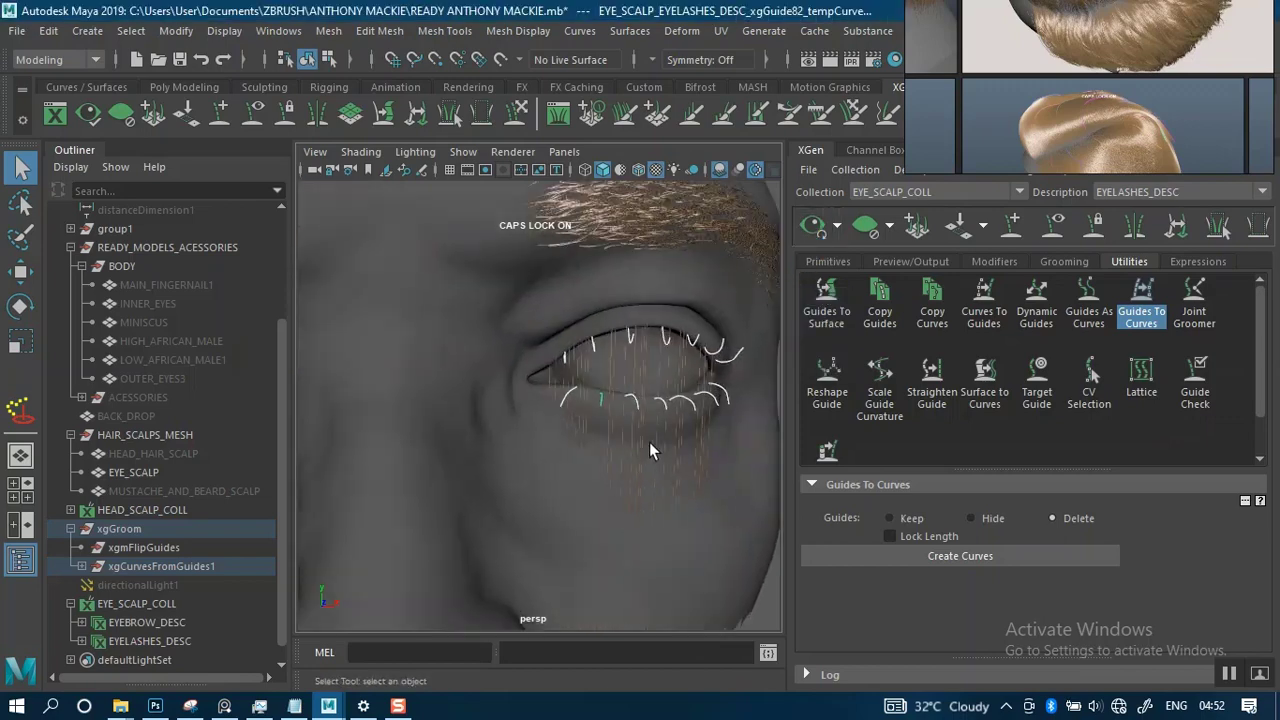
left_click_drag(654, 443, 598, 440, "alt")
scroll(590, 415, "up", 4)
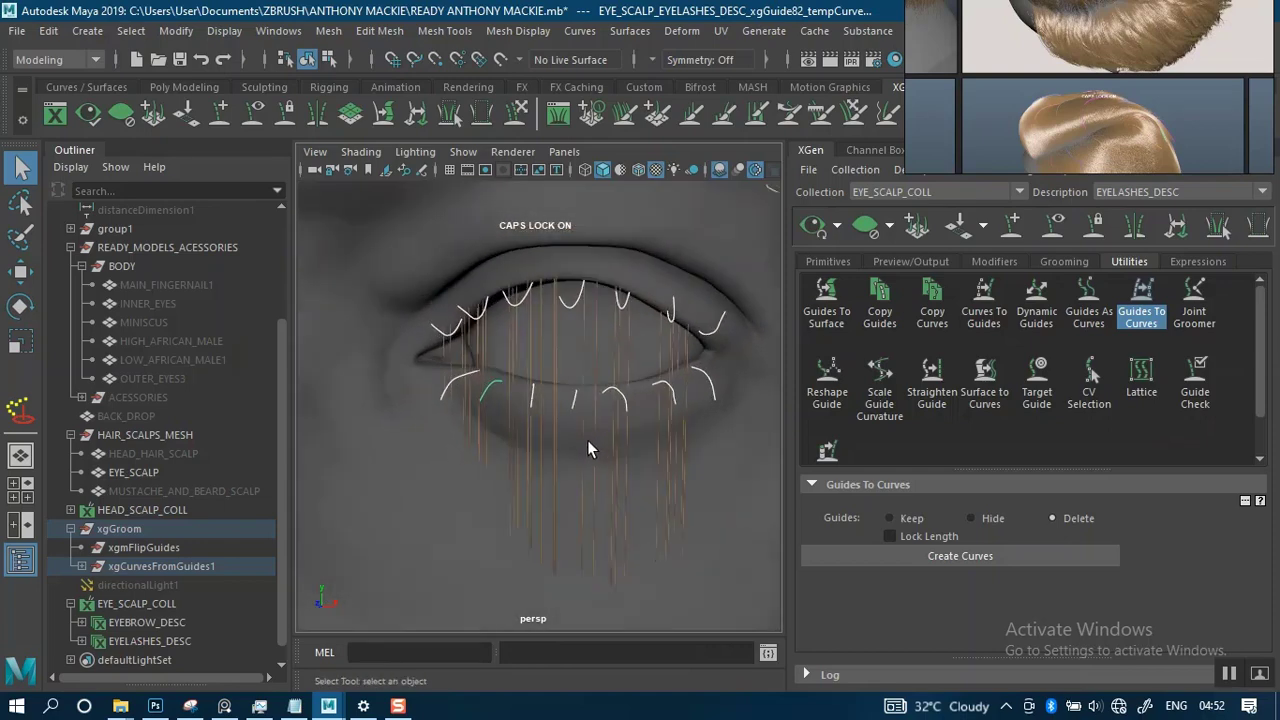
left_click_drag(524, 415, 511, 457, "alt")
middle_click_drag(511, 457, 601, 375, "alt")
left_click_drag(601, 375, 517, 244, "alt")
scroll(569, 343, "down", 4)
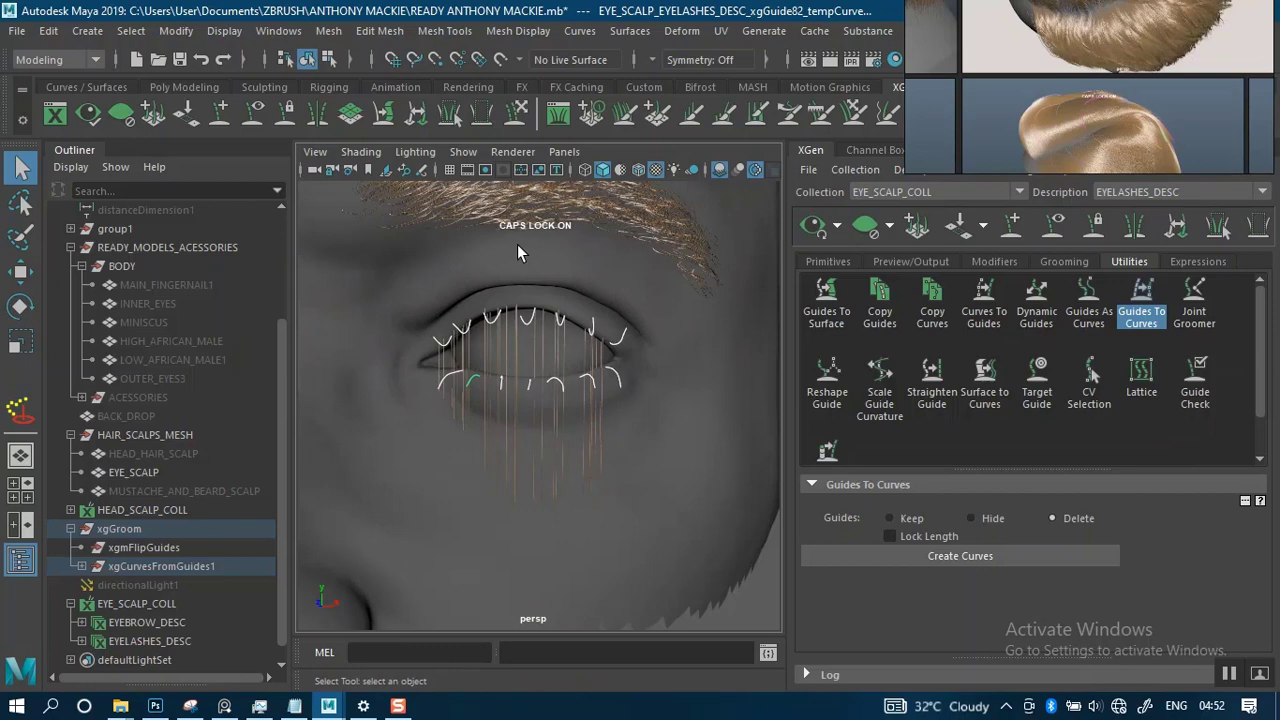
Try to select the stray hairs hanging below the second side of the face with the Select Primitives tool.
left_click(449, 113)
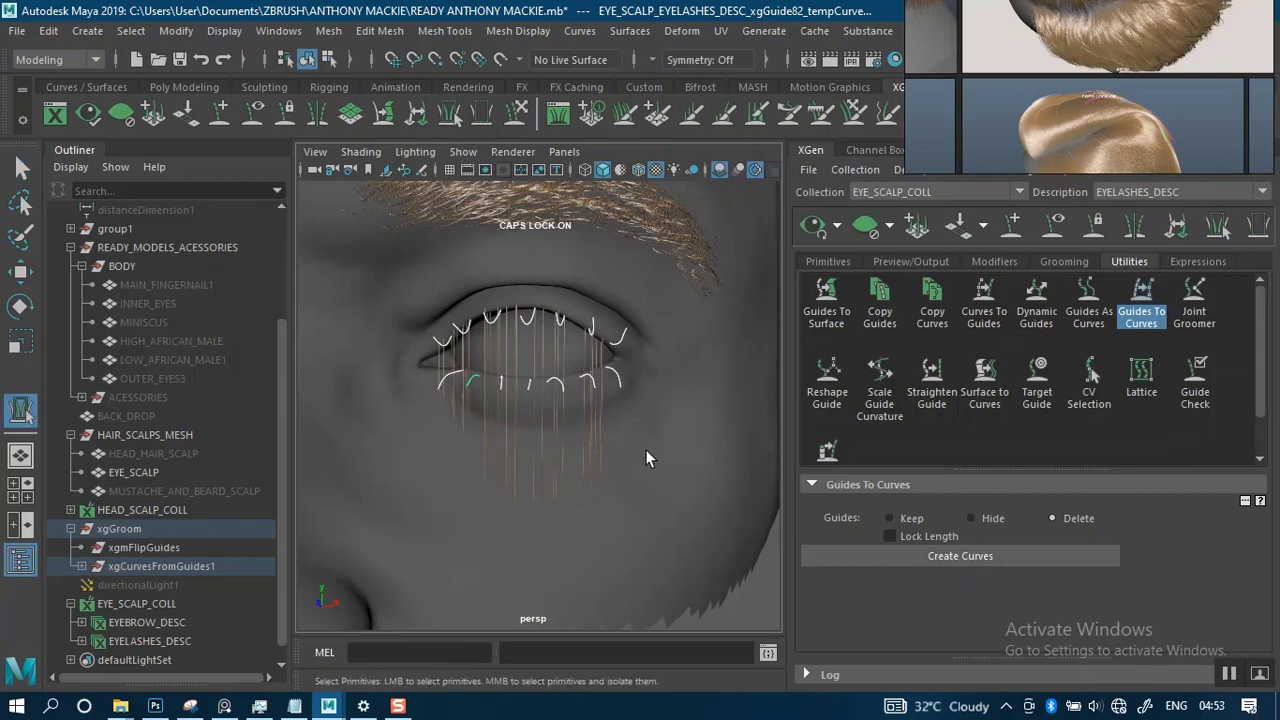
right_click_drag(583, 378, 463, 510, "alt")
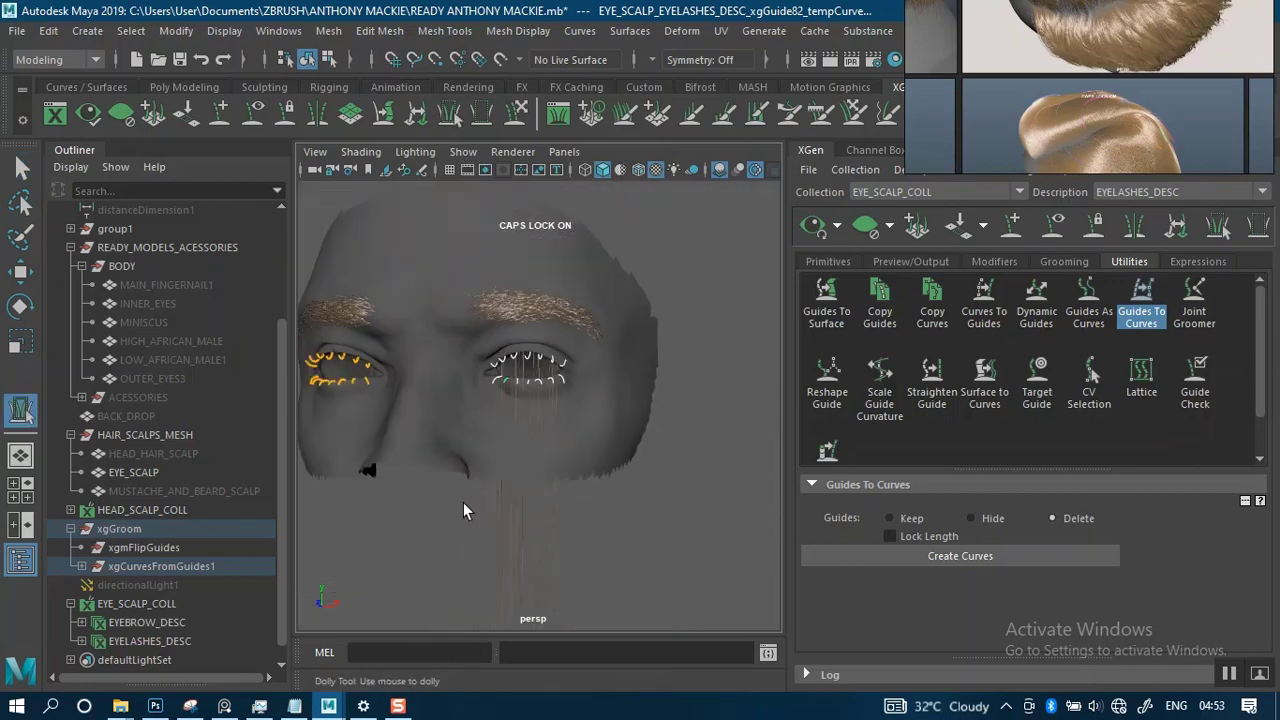
middle_click_drag(603, 486, 614, 440, "alt")
right_click_drag(586, 456, 628, 478, "alt")
left_click_drag(457, 514, 480, 528, "alt")
left_click_drag(479, 533, 634, 570)
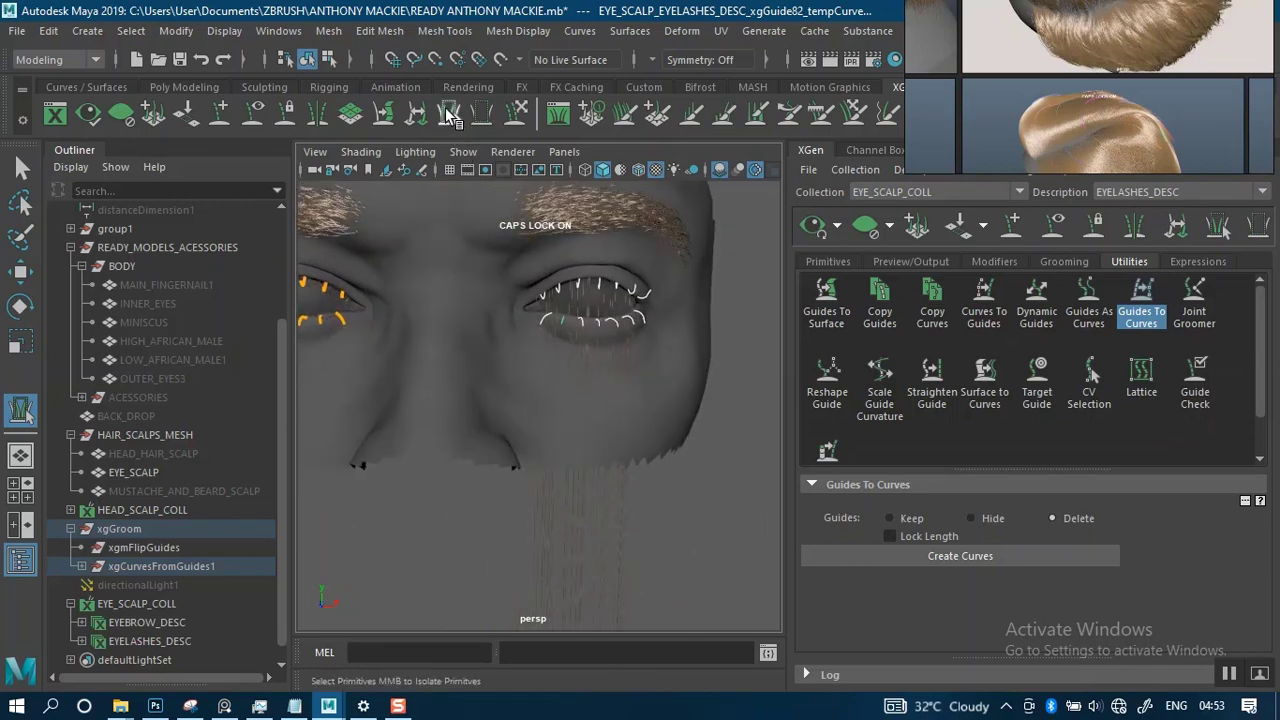
Select a few lash primitives near the inner corner of the first eye's upper lid.
middle_click_drag(486, 252, 483, 470, "alt")
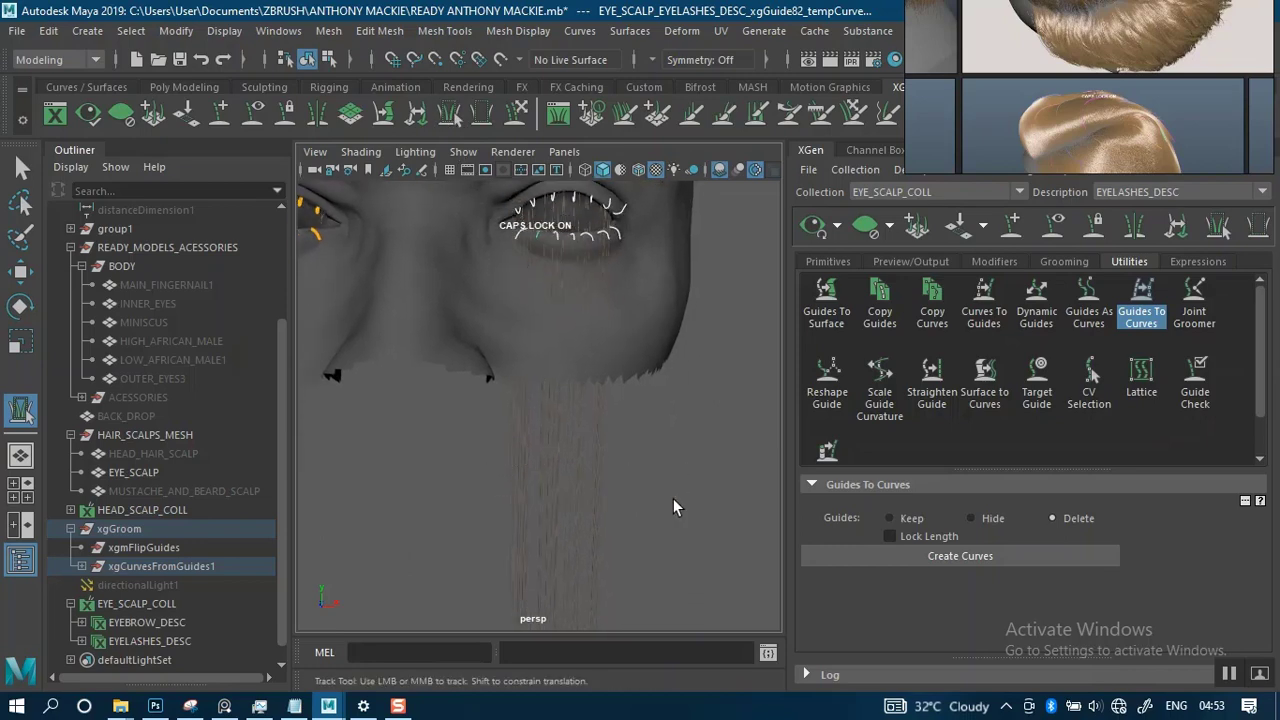
middle_click_drag(495, 324, 628, 384, "alt")
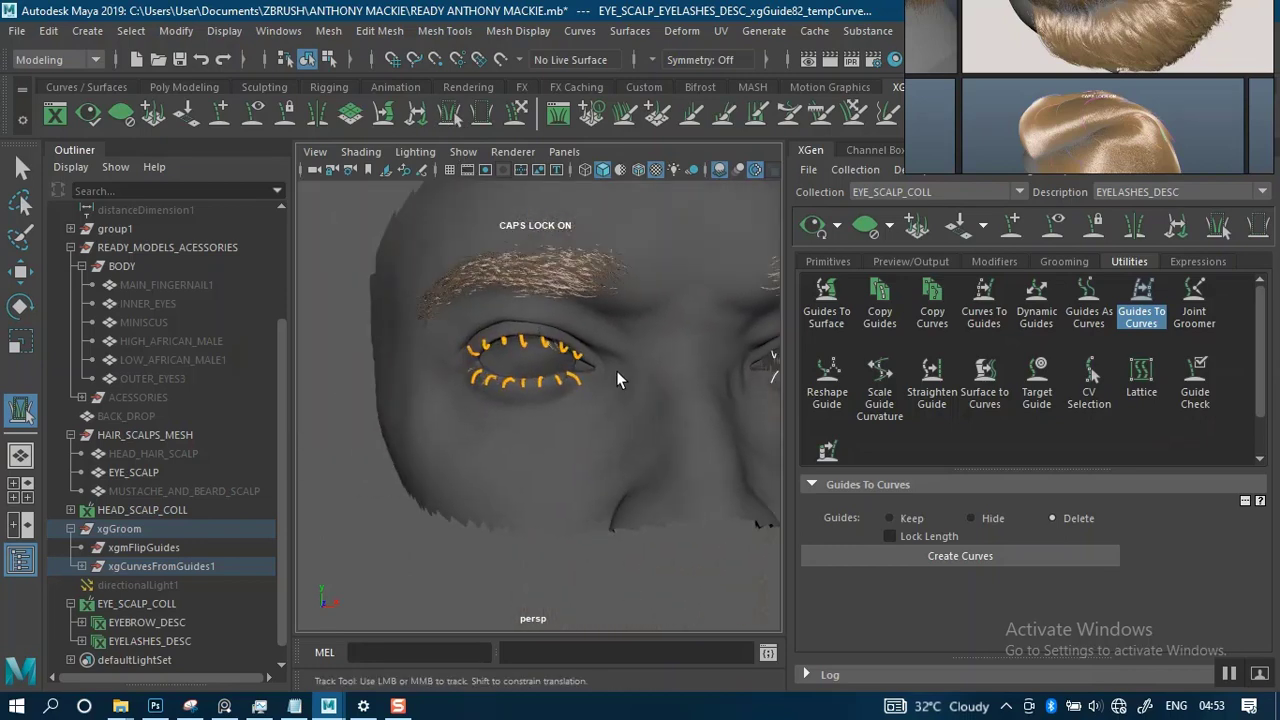
right_click_drag(616, 370, 602, 503, "alt")
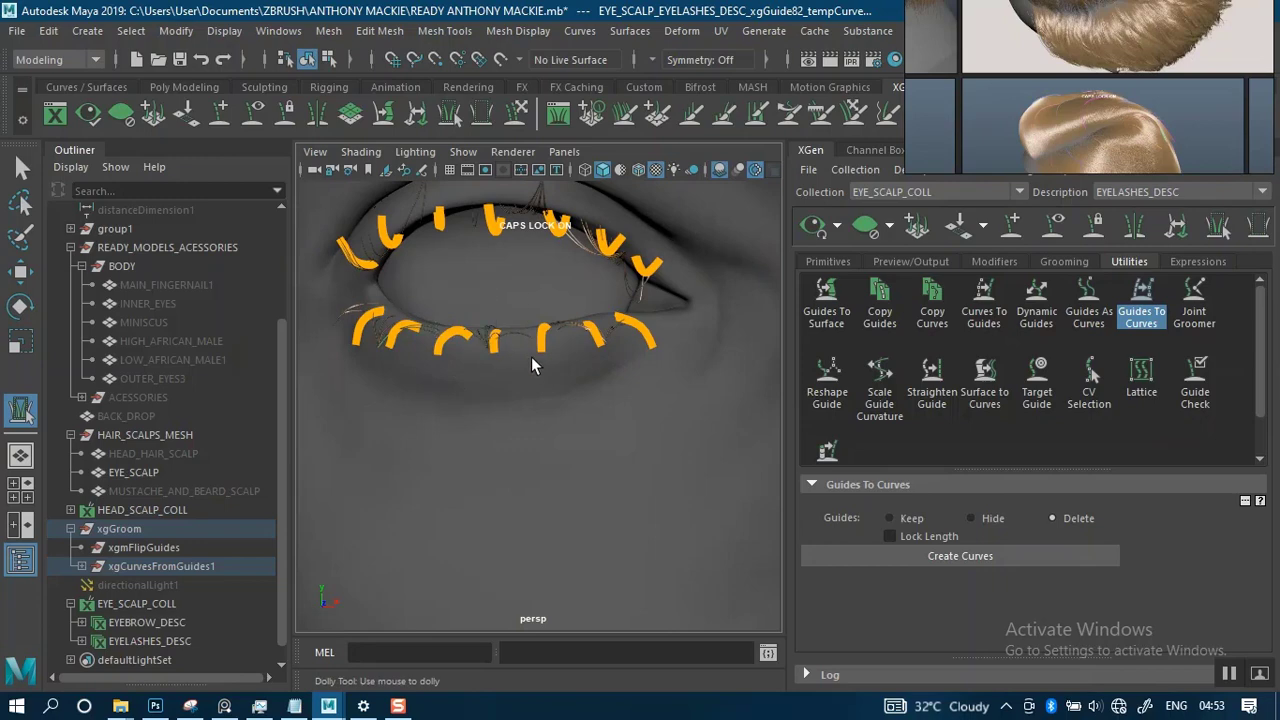
middle_click_drag(526, 244, 514, 314, "alt")
right_click_drag(520, 302, 555, 460, "alt")
middle_click_drag(588, 278, 539, 384, "alt")
left_click_drag(656, 267, 558, 330)
right_click_drag(553, 334, 549, 238, "alt")
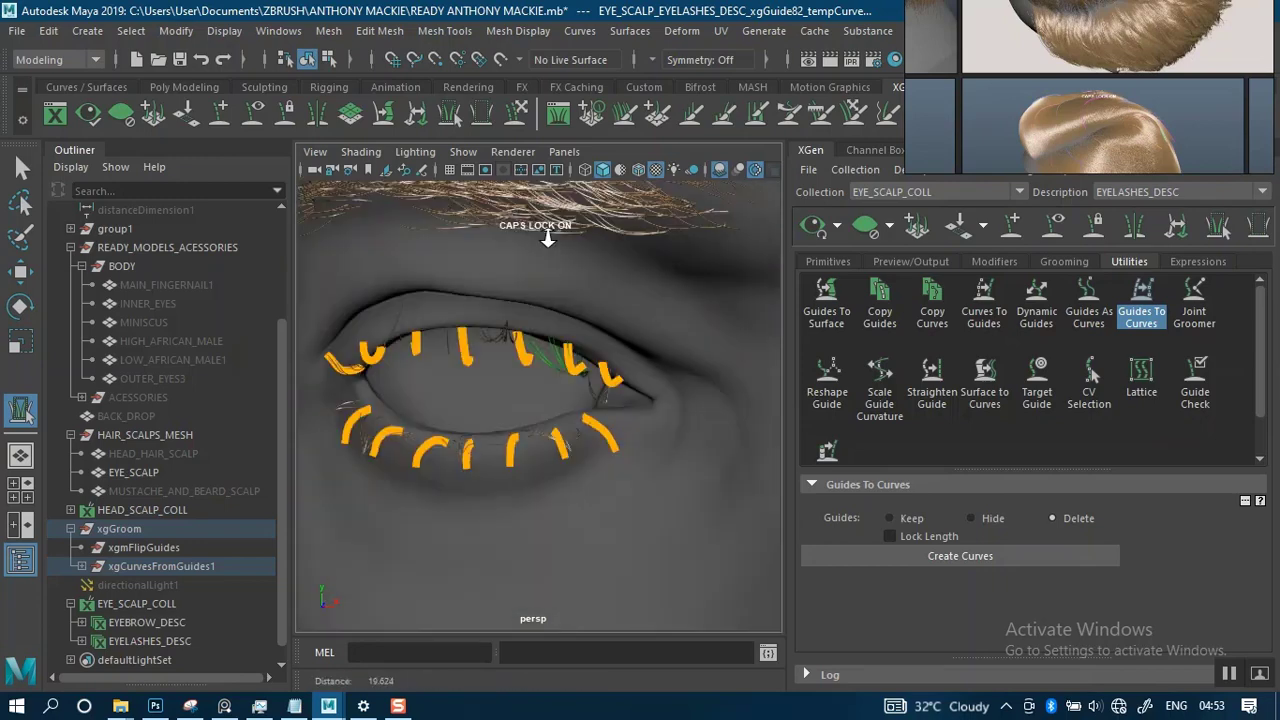
Compare the first eye's clumped lashes with the second eye's long hanging hairs, and save the scene.
left_click_drag(534, 351, 566, 338, "alt")
middle_click_drag(566, 338, 604, 340, "alt")
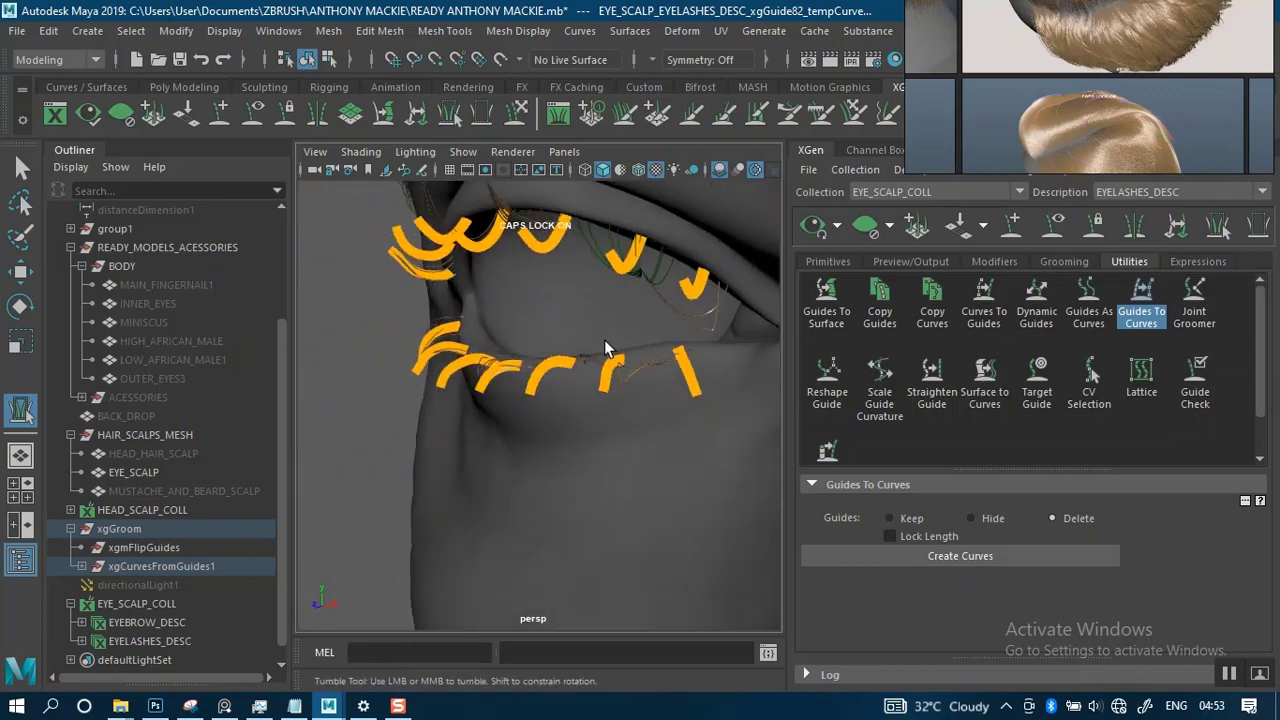
right_click_drag(604, 340, 628, 275, "alt")
middle_click_drag(680, 375, 546, 362, "alt")
right_click_drag(546, 362, 611, 286, "alt")
middle_click_drag(652, 350, 521, 307, "alt")
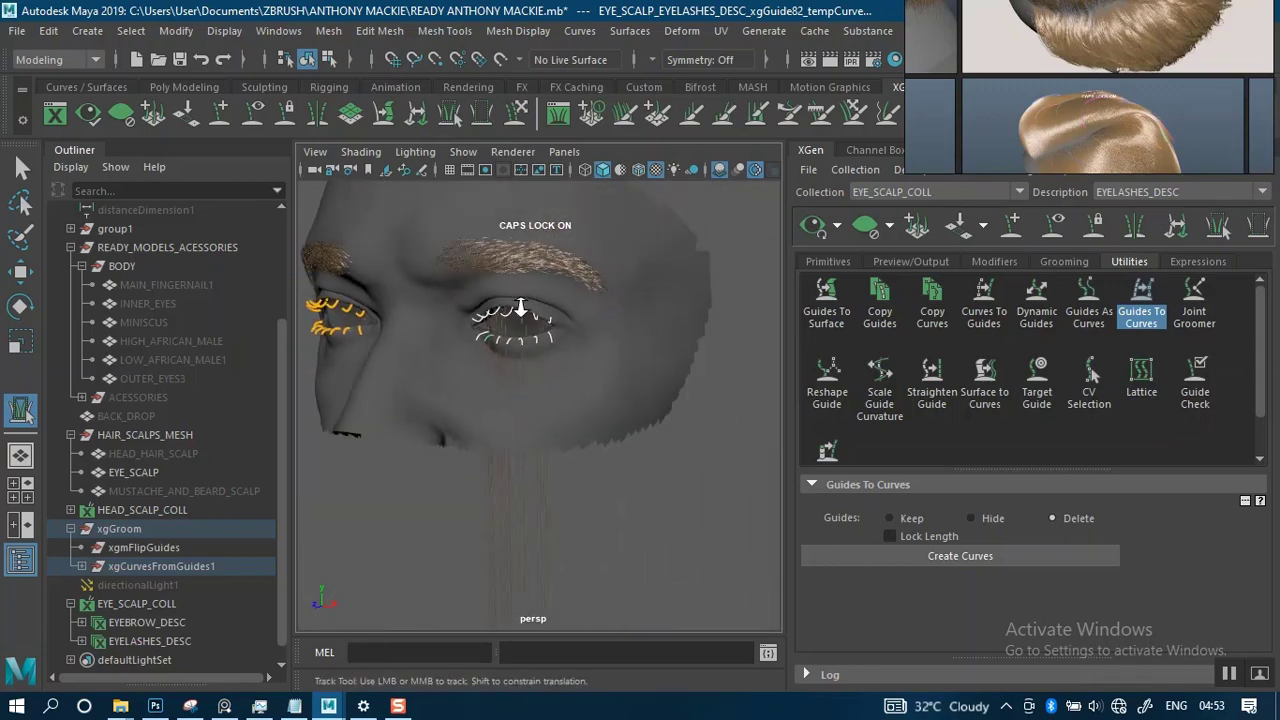
right_click_drag(521, 307, 495, 454, "alt")
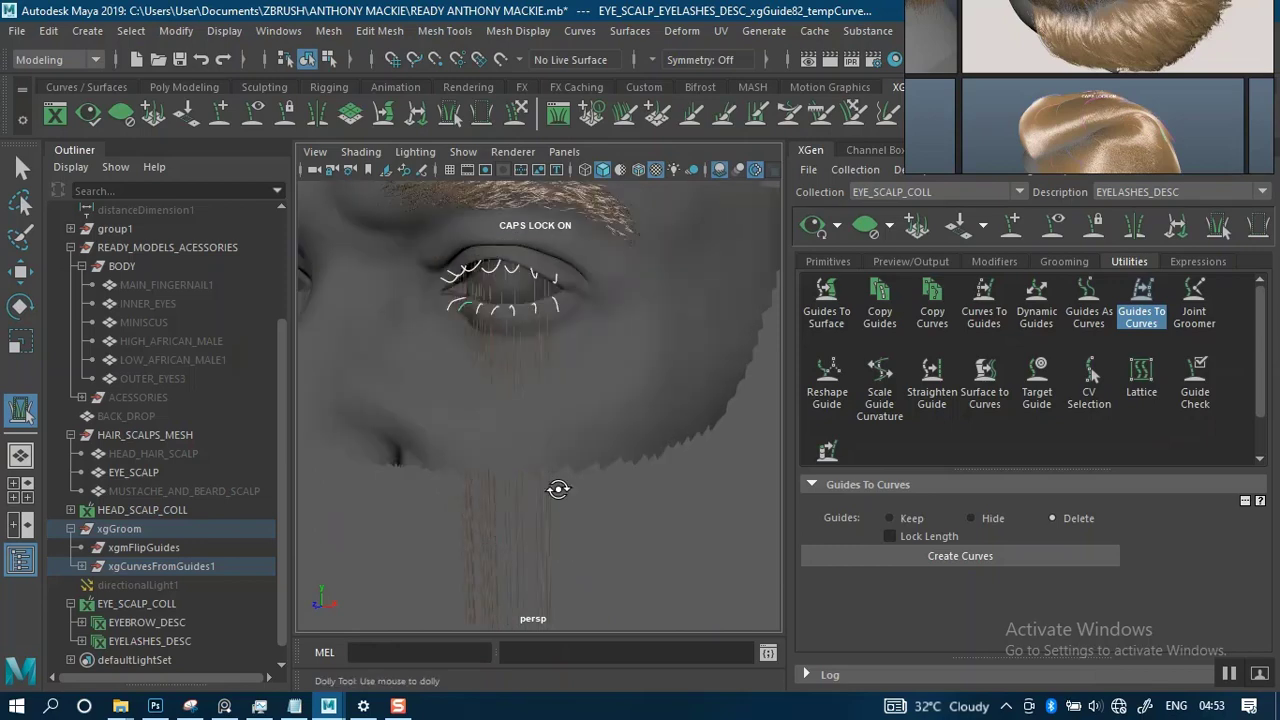
middle_click_drag(558, 489, 569, 287, "alt")
right_click_drag(569, 287, 456, 347, "alt")
left_click_drag(737, 414, 738, 416)
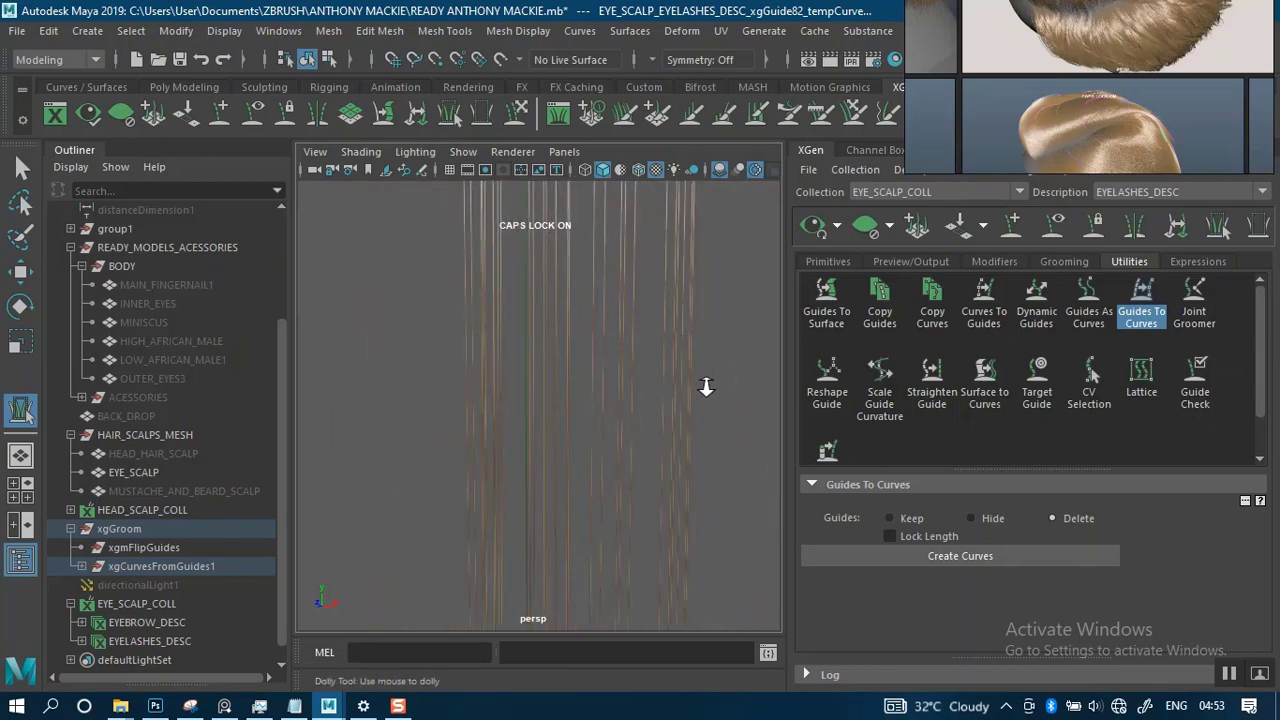
right_click_drag(706, 386, 672, 278, "alt")
middle_click_drag(672, 272, 630, 410, "alt")
middle_click_drag(630, 468, 603, 370, "alt")
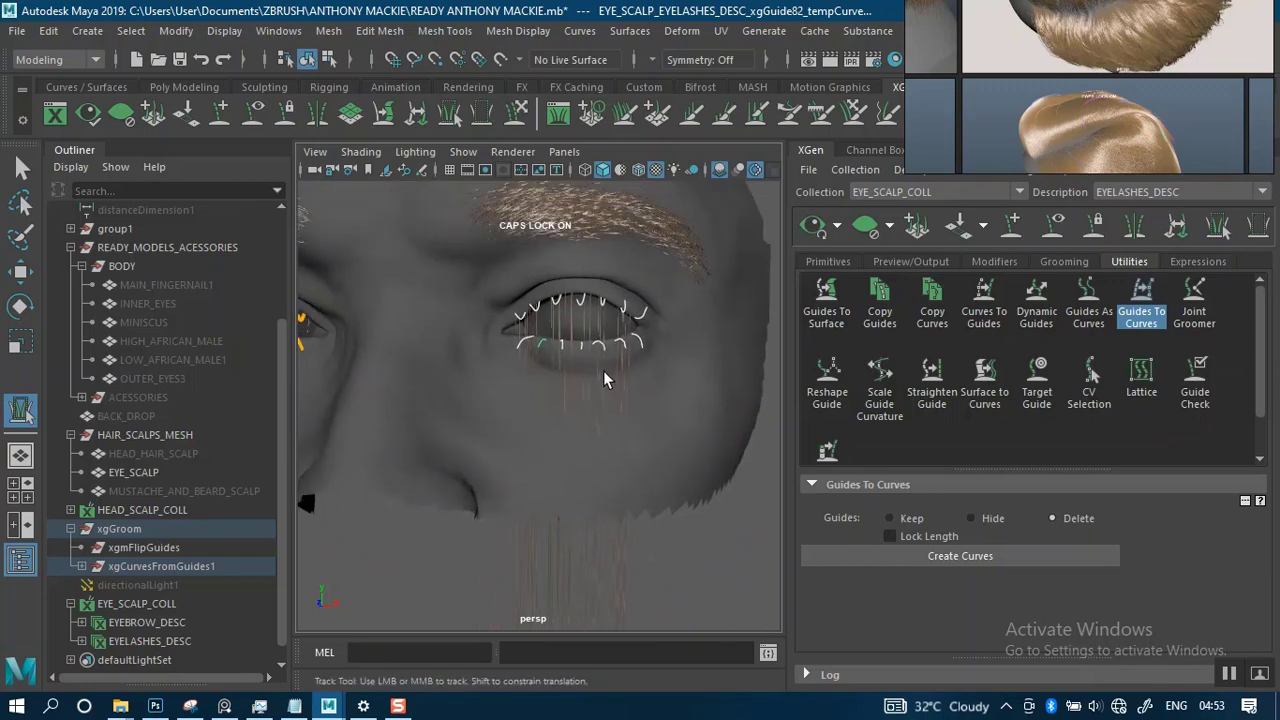
key("ctrl+s")
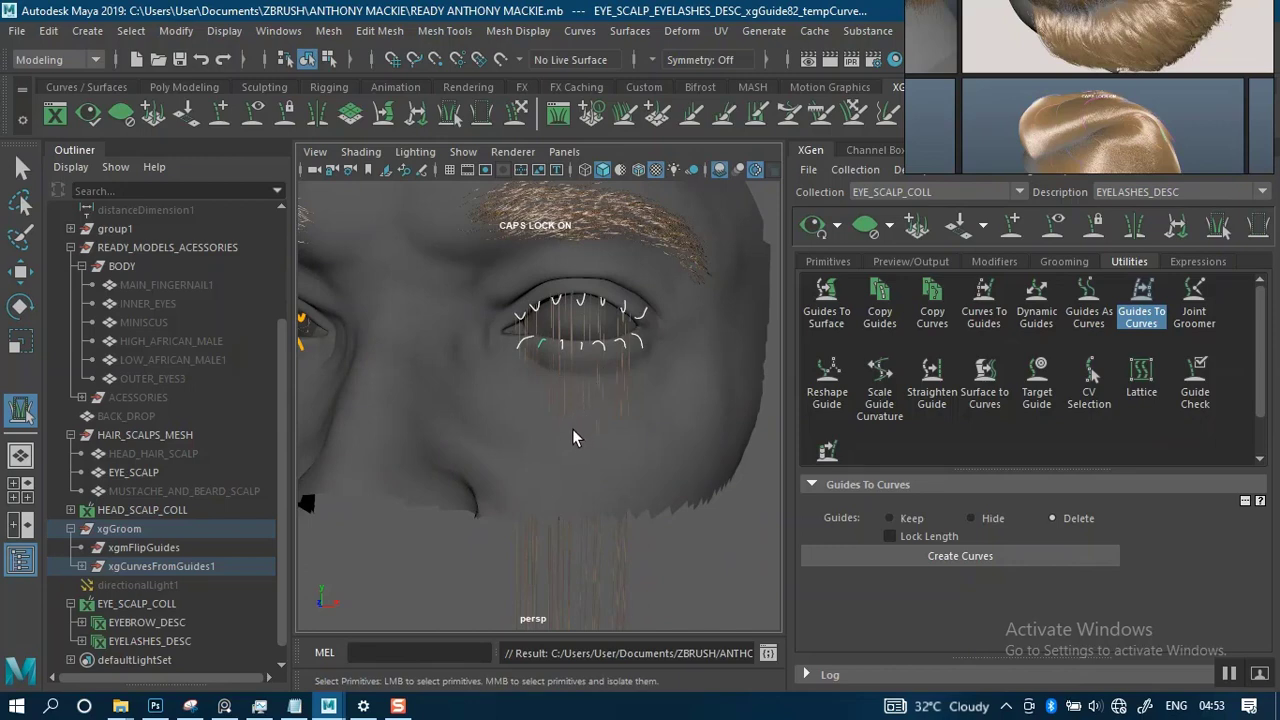
Limit the eyelashes preview to only primitives in the view and regenerate the preview.
right_click_drag(574, 443, 602, 386, "alt")
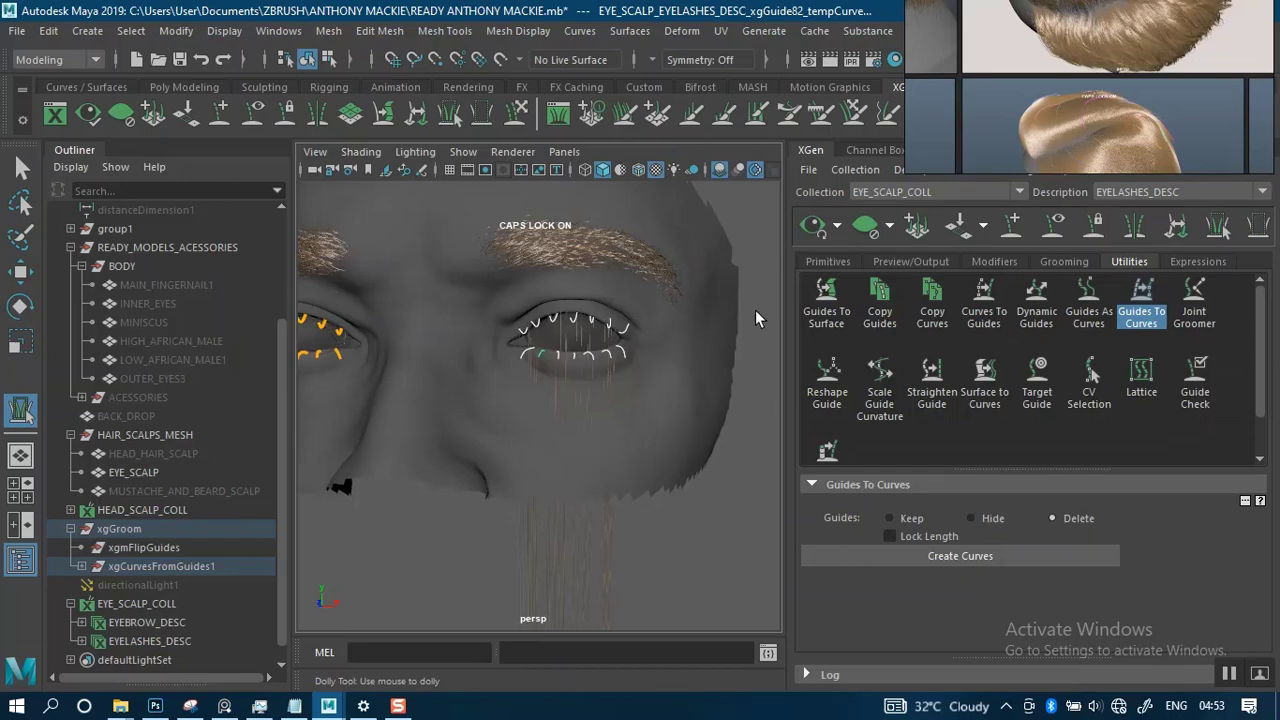
left_click(901, 262)
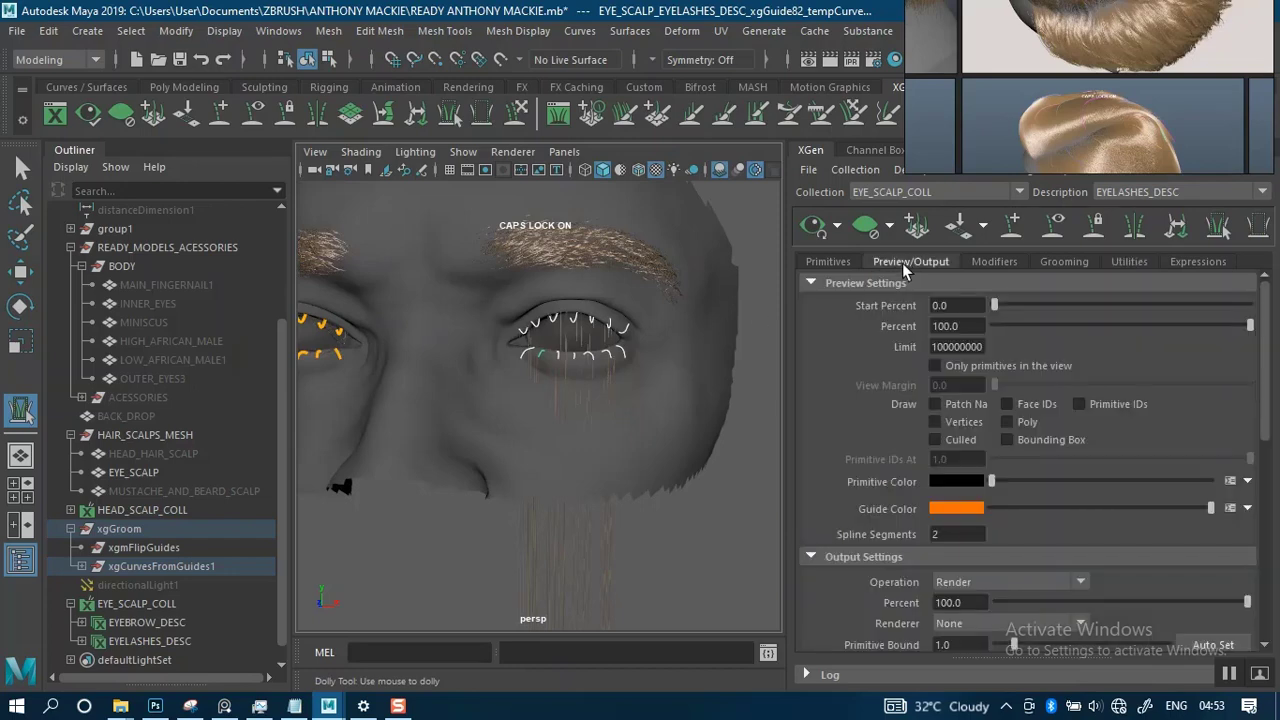
left_click(934, 366)
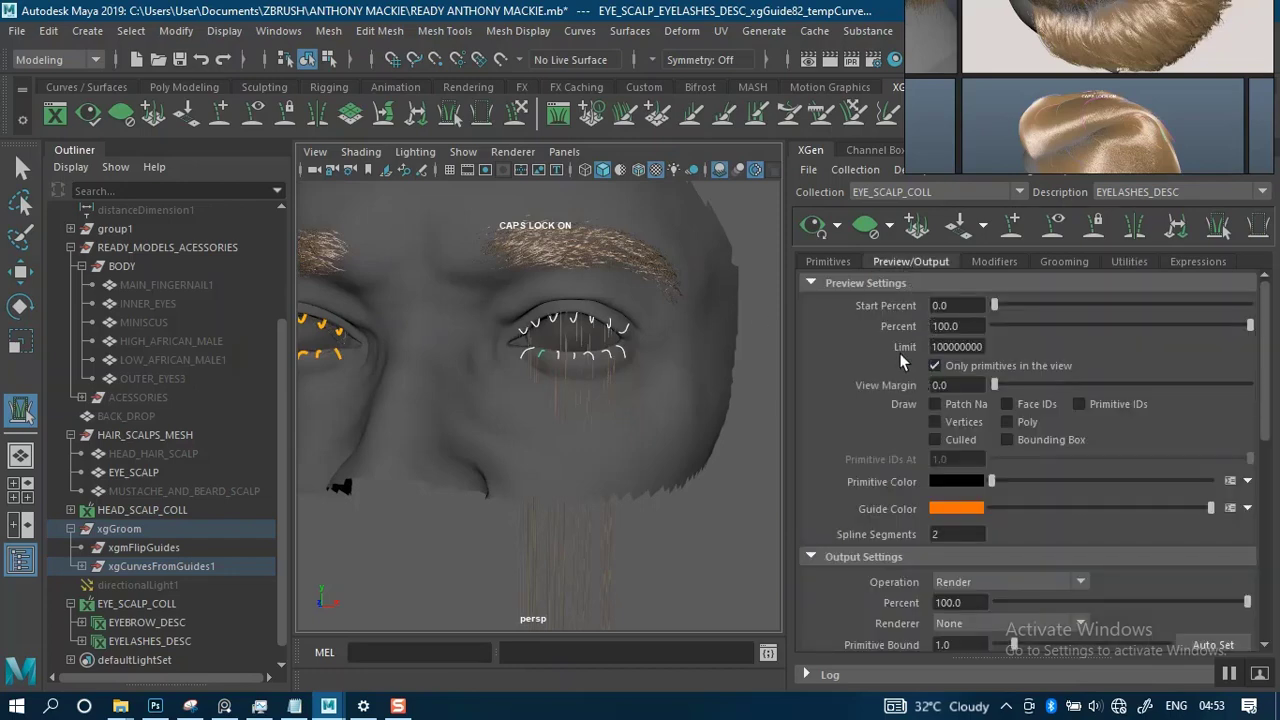
left_click(814, 230)
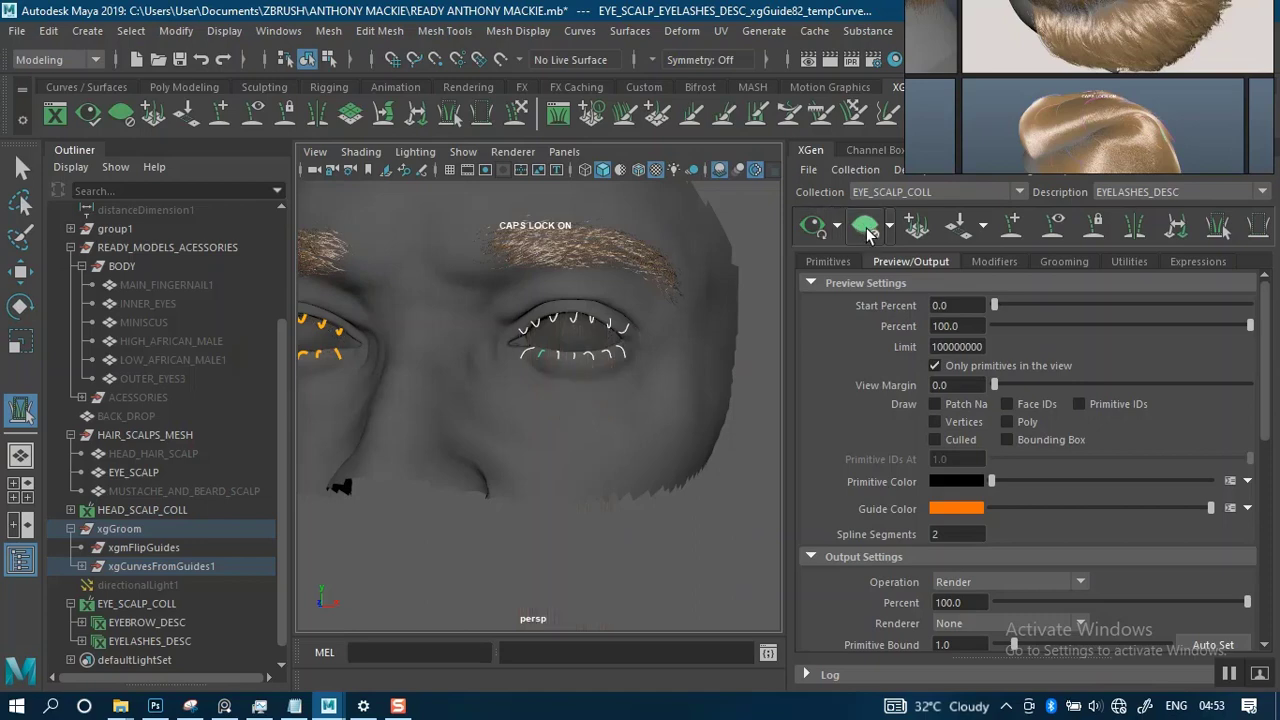
left_click(866, 228)
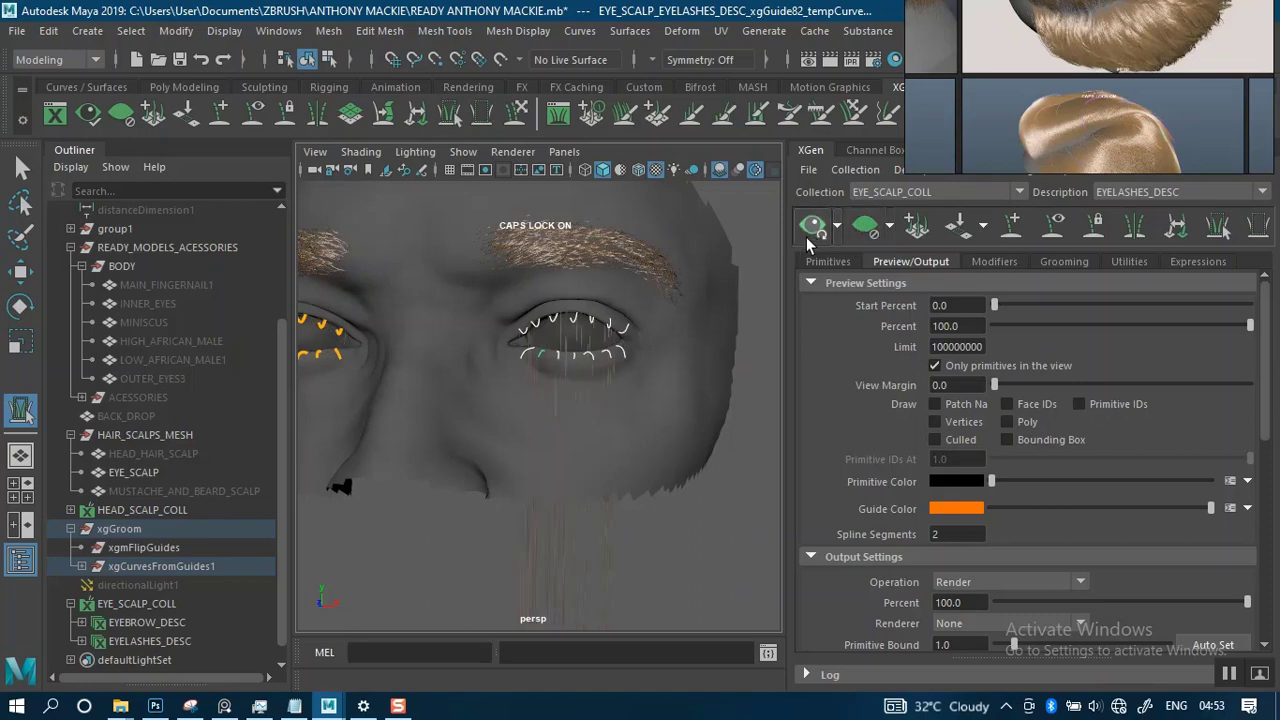
left_click(818, 232)
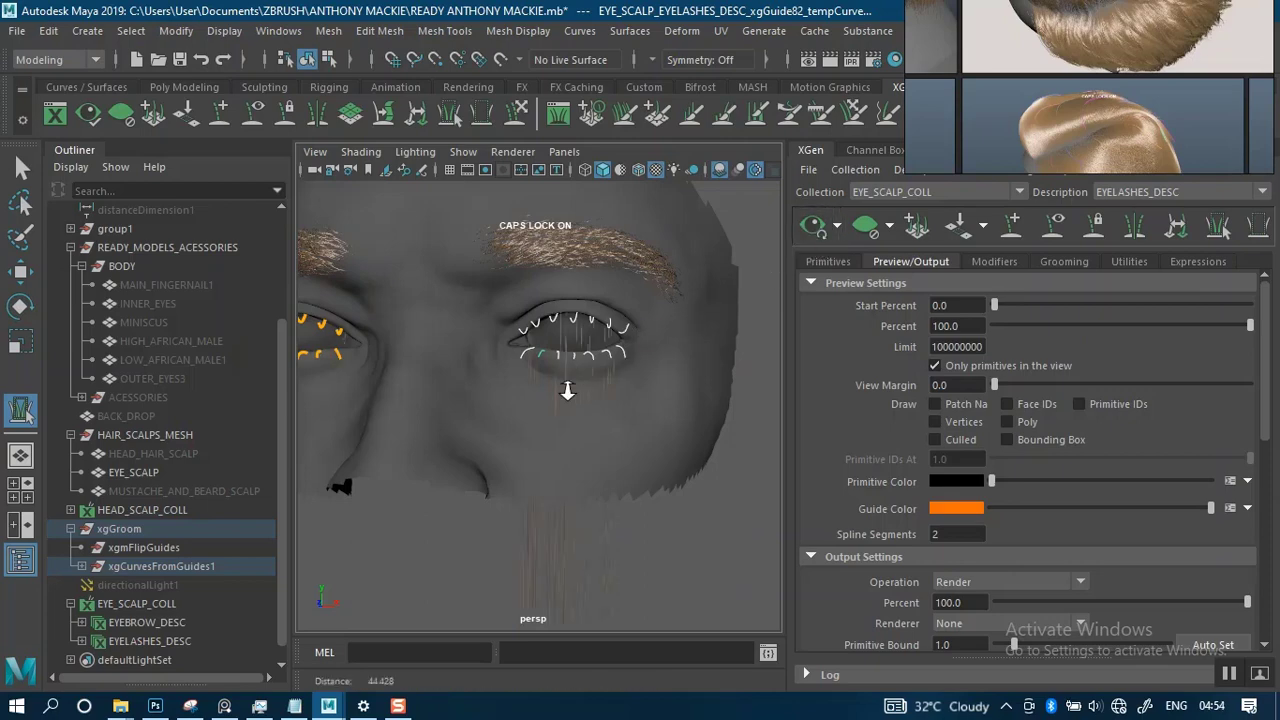
Examine the second eye's hanging hairs in the regenerated preview, close up and from farther away.
right_click_drag(571, 386, 570, 505, "alt")
left_click_drag(576, 458, 612, 371, "alt")
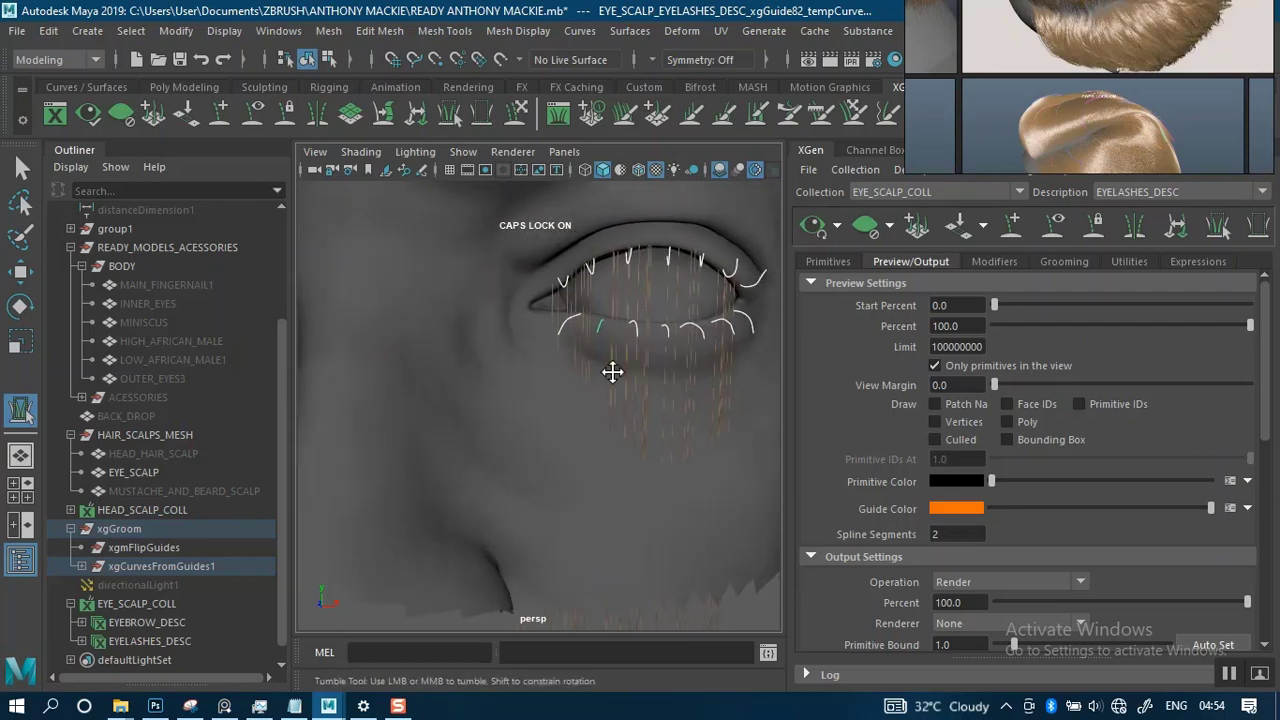
middle_click_drag(612, 371, 614, 269, "alt")
scroll(612, 285, "down", 3)
left_click_drag(600, 325, 600, 366, "alt")
middle_click_drag(656, 356, 670, 359, "alt")
left_click_drag(670, 358, 714, 318, "alt")
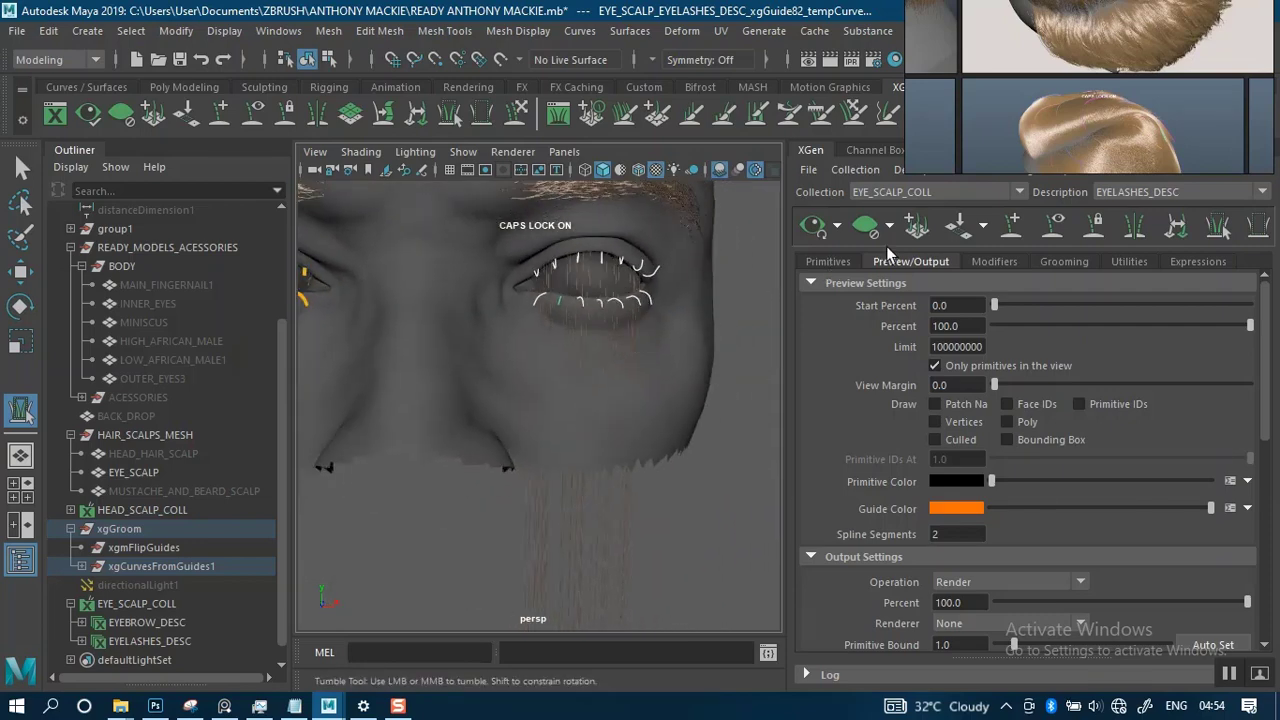
mouse_move(660, 312)
right_mouse_down("alt")
mouse_move(702, 455)
mouse_move(675, 329)
right_mouse_up("alt")
middle_click_drag(679, 349, 673, 389, "alt")
right_click_drag(669, 383, 671, 374, "alt")
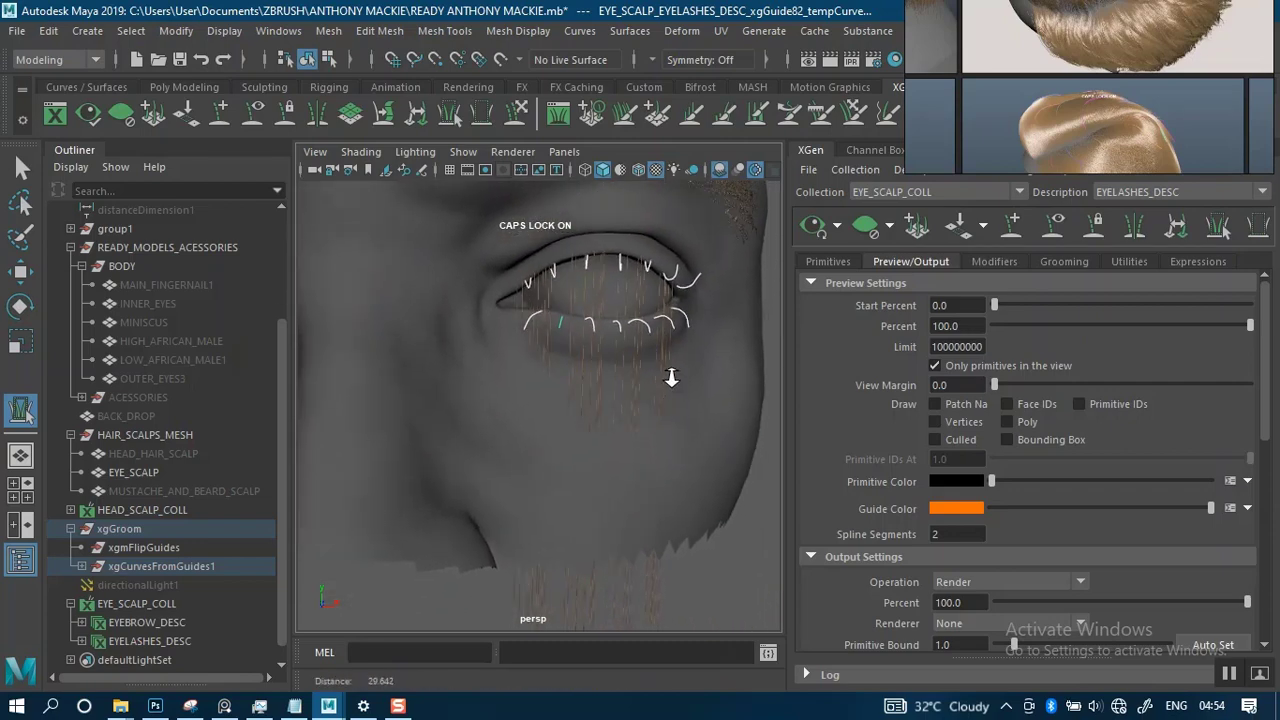
right_click_drag(718, 443, 535, 532, "alt")
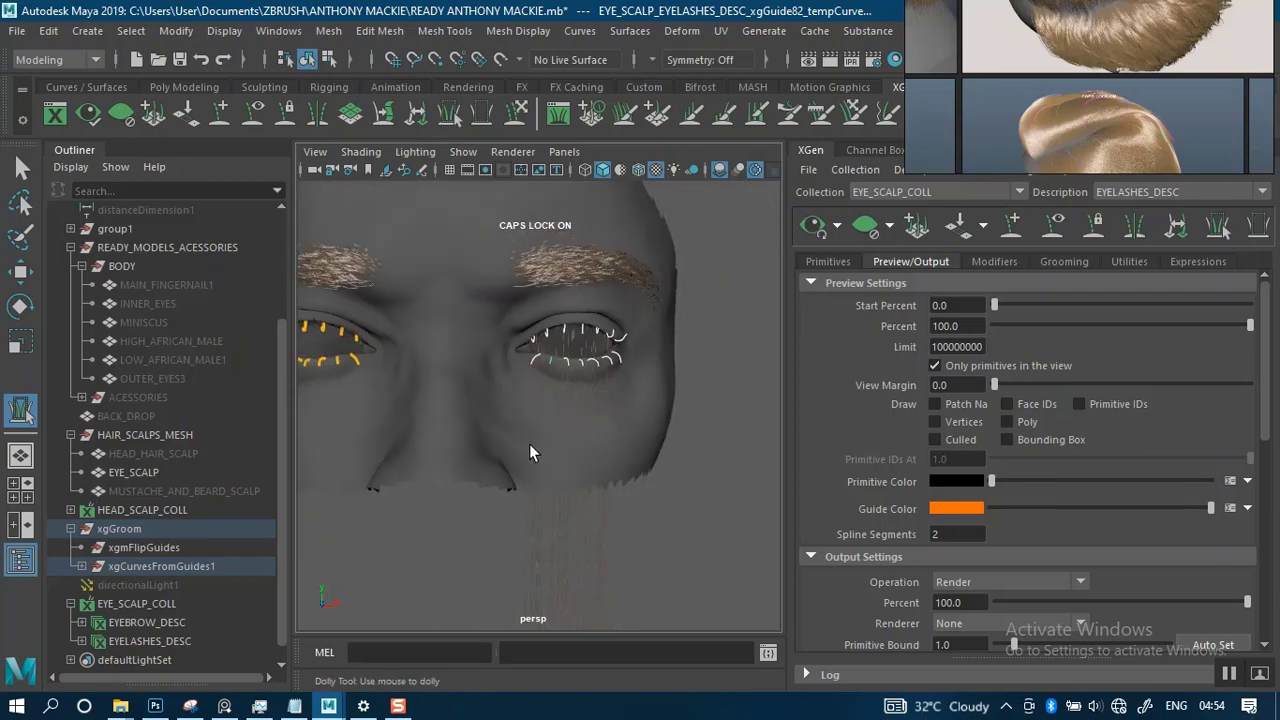
Turn off the preview limit to only primitives in the view, show the eyelashes' primitive settings, and save the scene.
left_click(456, 117)
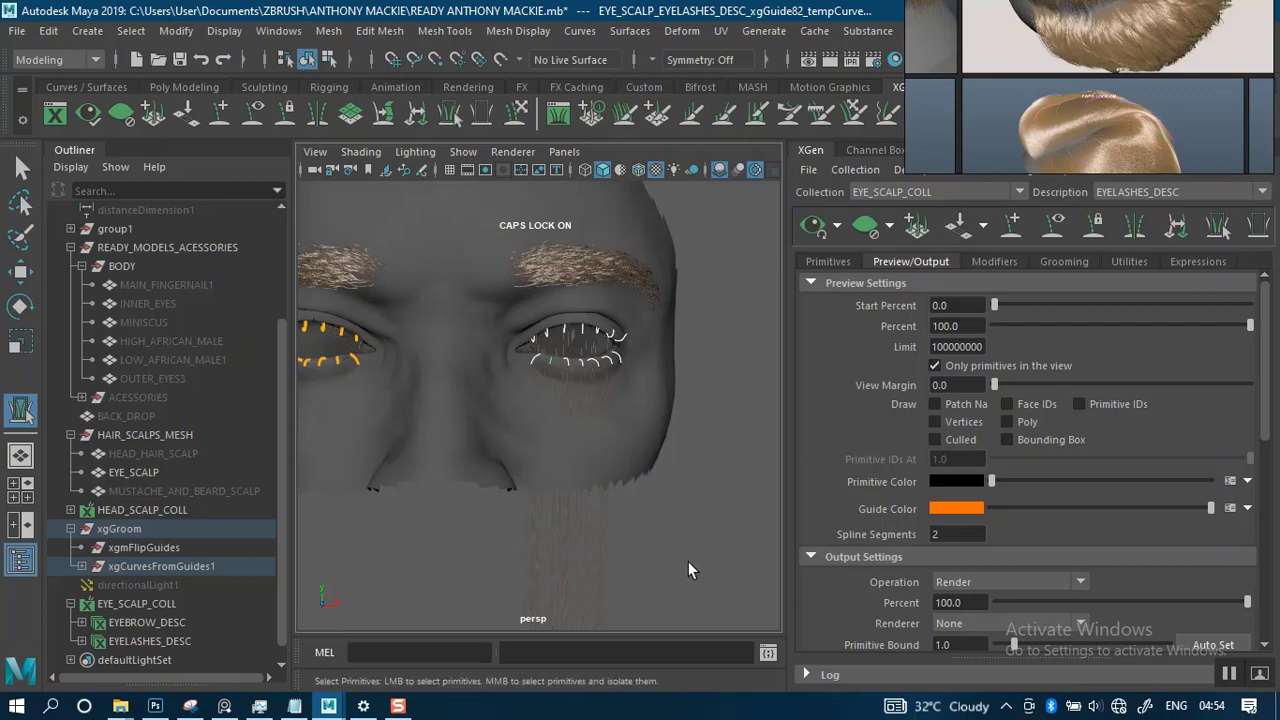
right_click_drag(674, 510, 706, 537, "alt")
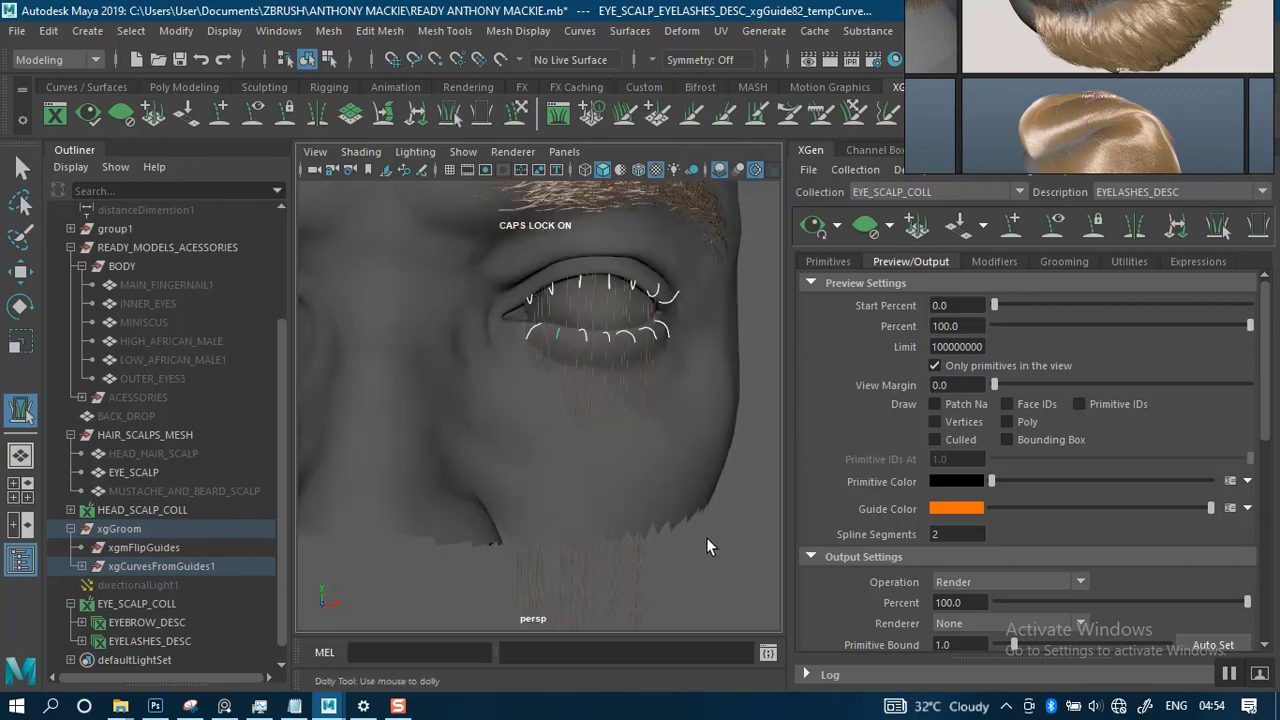
left_click(935, 367)
left_click(830, 261)
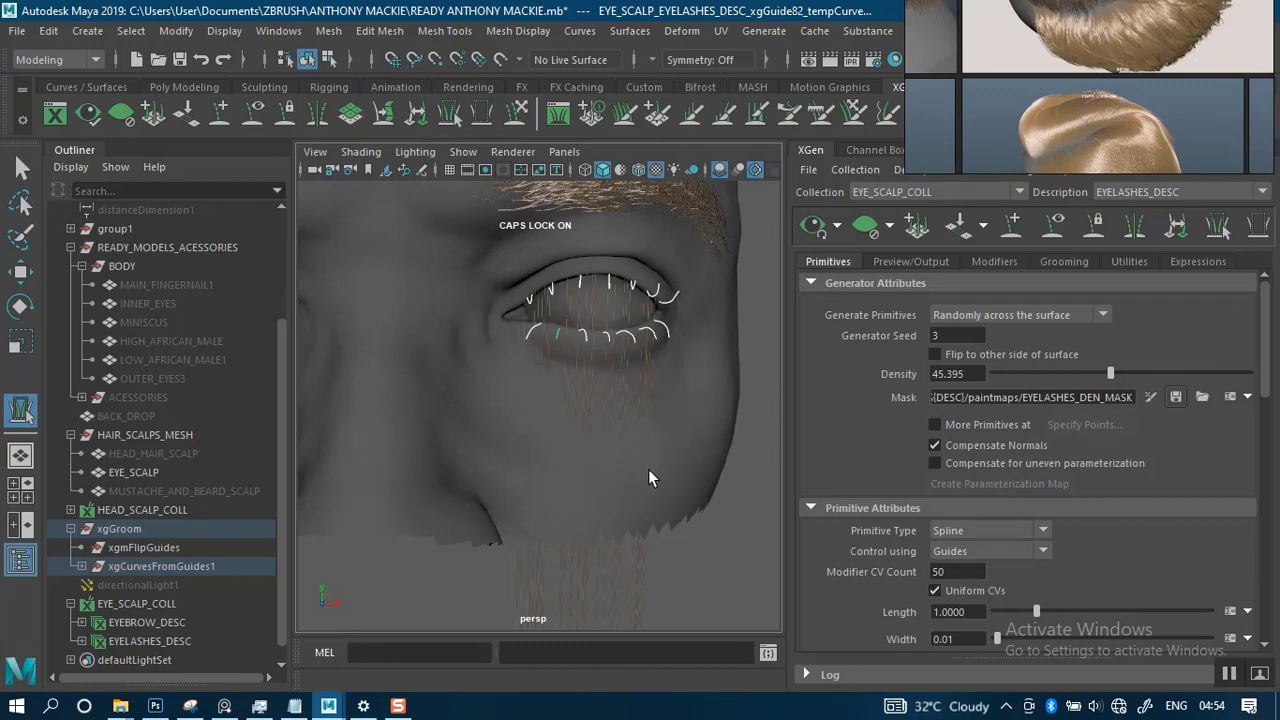
left_click_drag(650, 472, 666, 452, "alt")
key("ctrl+s")
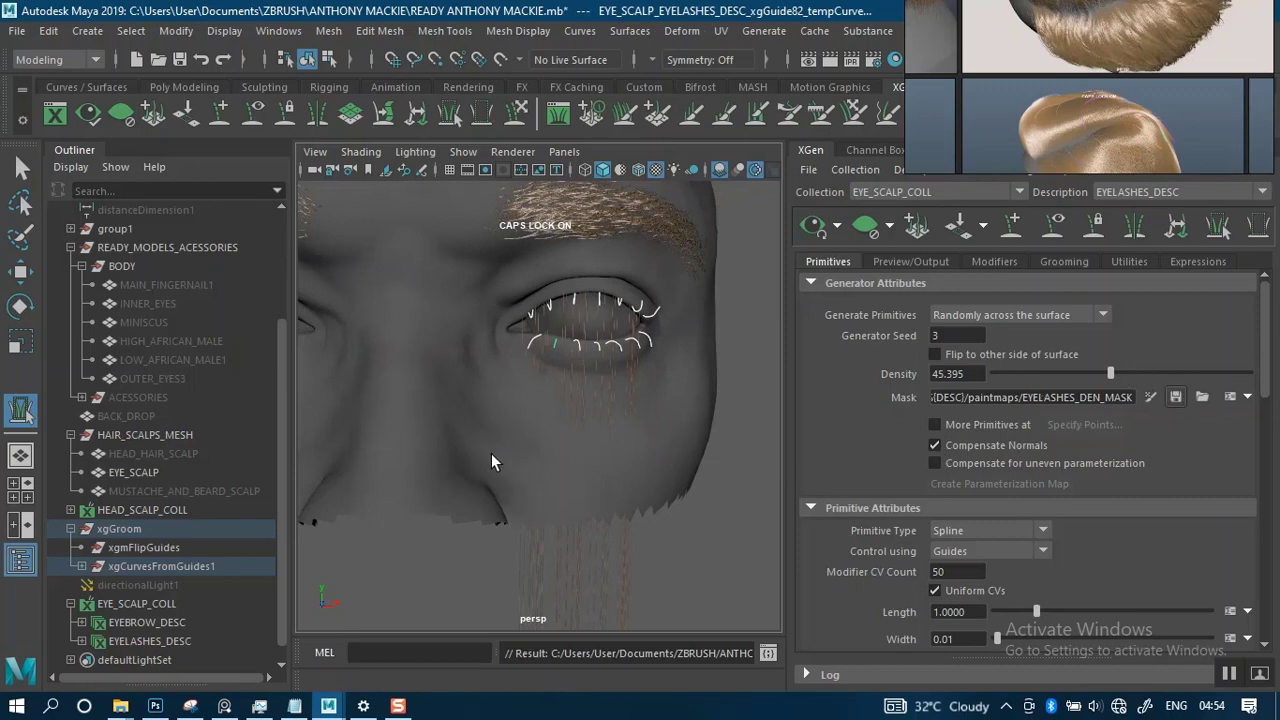
Select the long hair primitives hanging from the second eye, including the strands below the edge of the face mesh.
right_click_drag(491, 453, 497, 409, "alt")
middle_click_drag(488, 427, 573, 565, "alt")
scroll(555, 480, "up", 5)
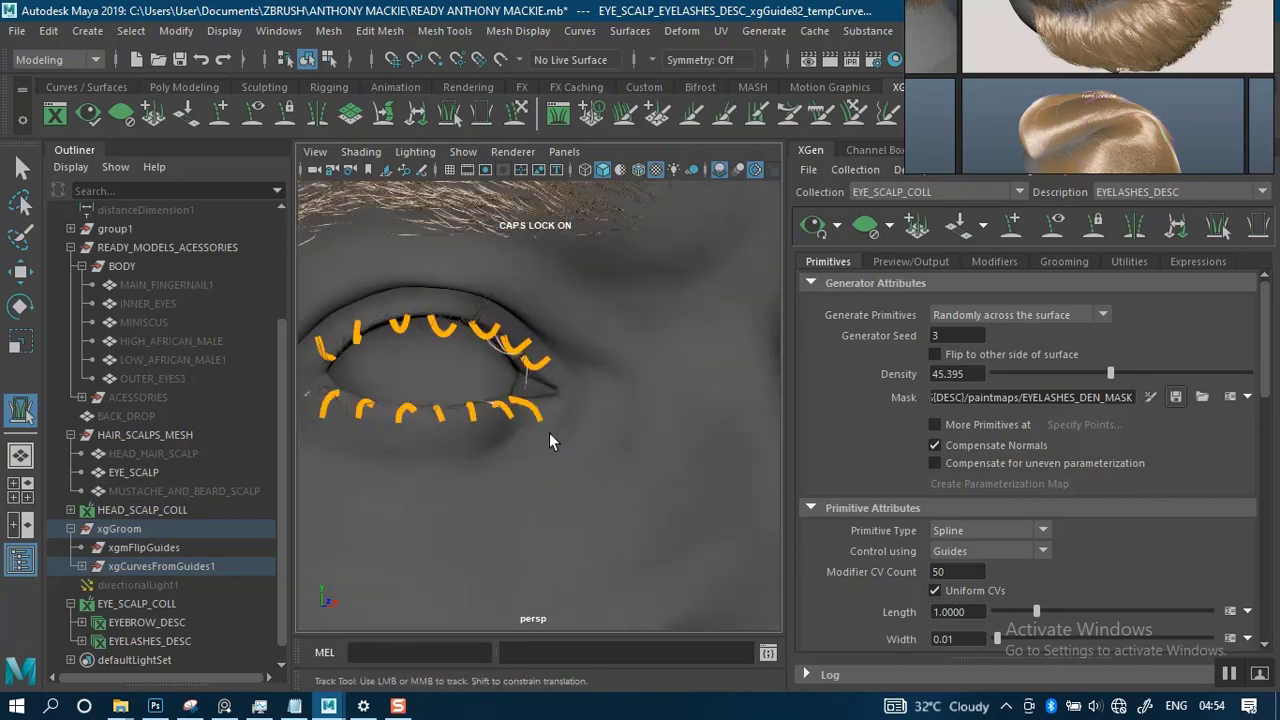
right_click_drag(549, 434, 543, 391, "alt")
left_click_drag(543, 391, 703, 385, "alt")
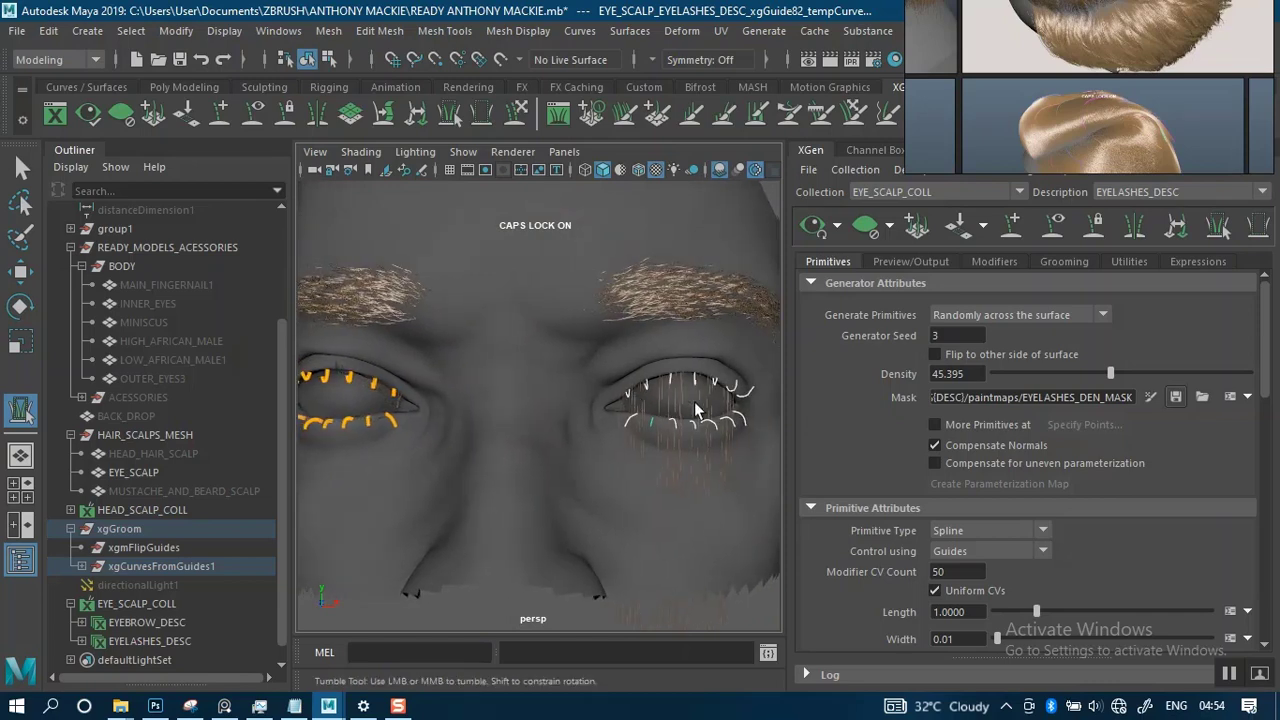
middle_click_drag(635, 405, 578, 388, "alt")
left_click_drag(508, 345, 710, 480)
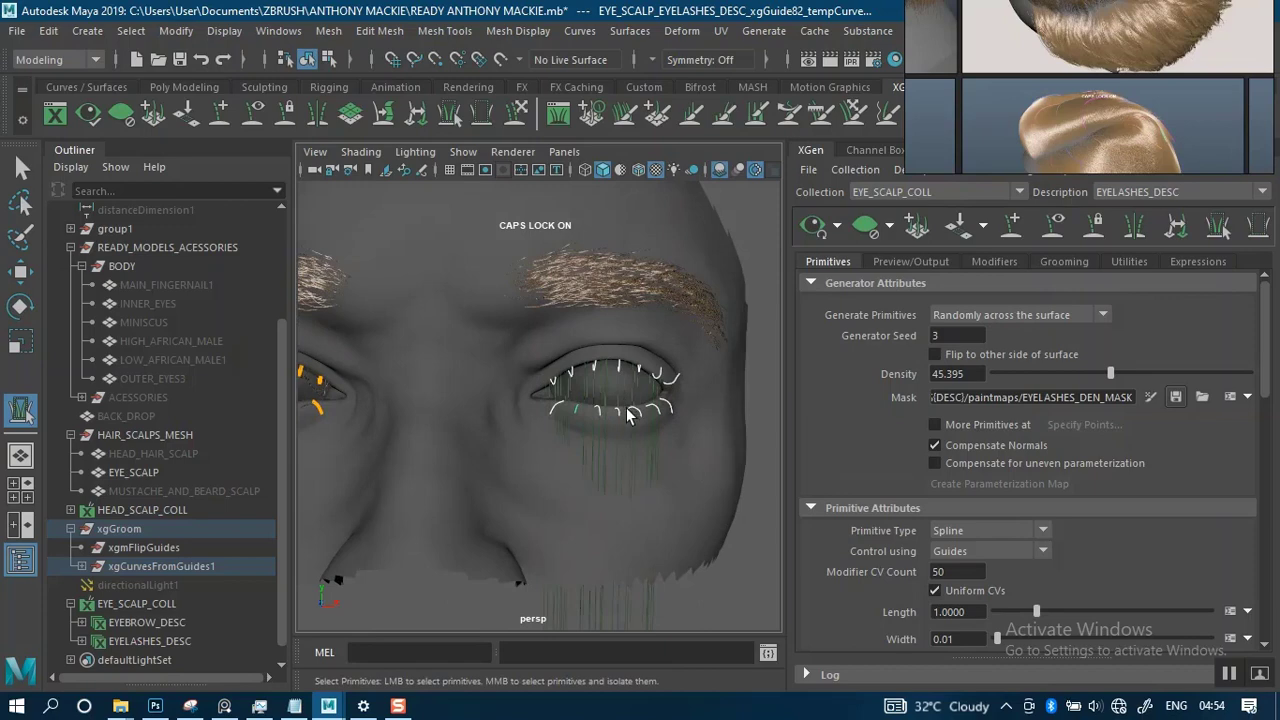
middle_click_drag(618, 455, 600, 390, "alt")
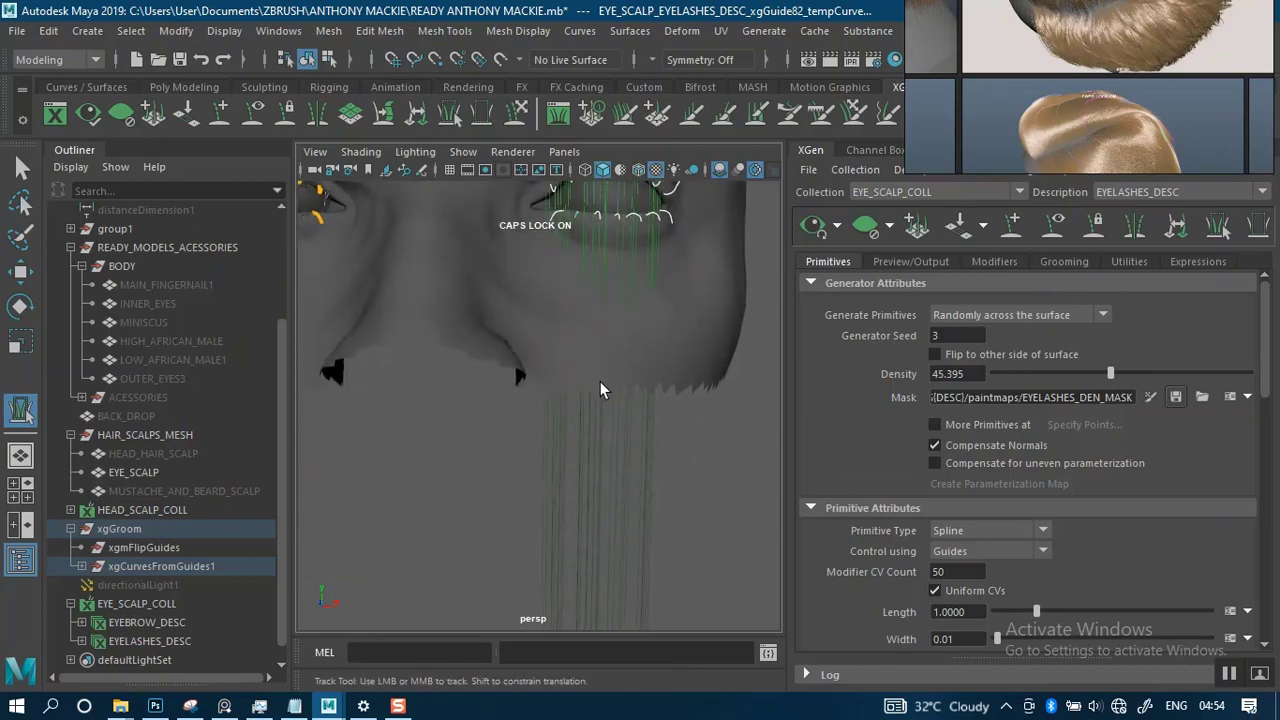
left_click_drag(511, 485, 727, 550)
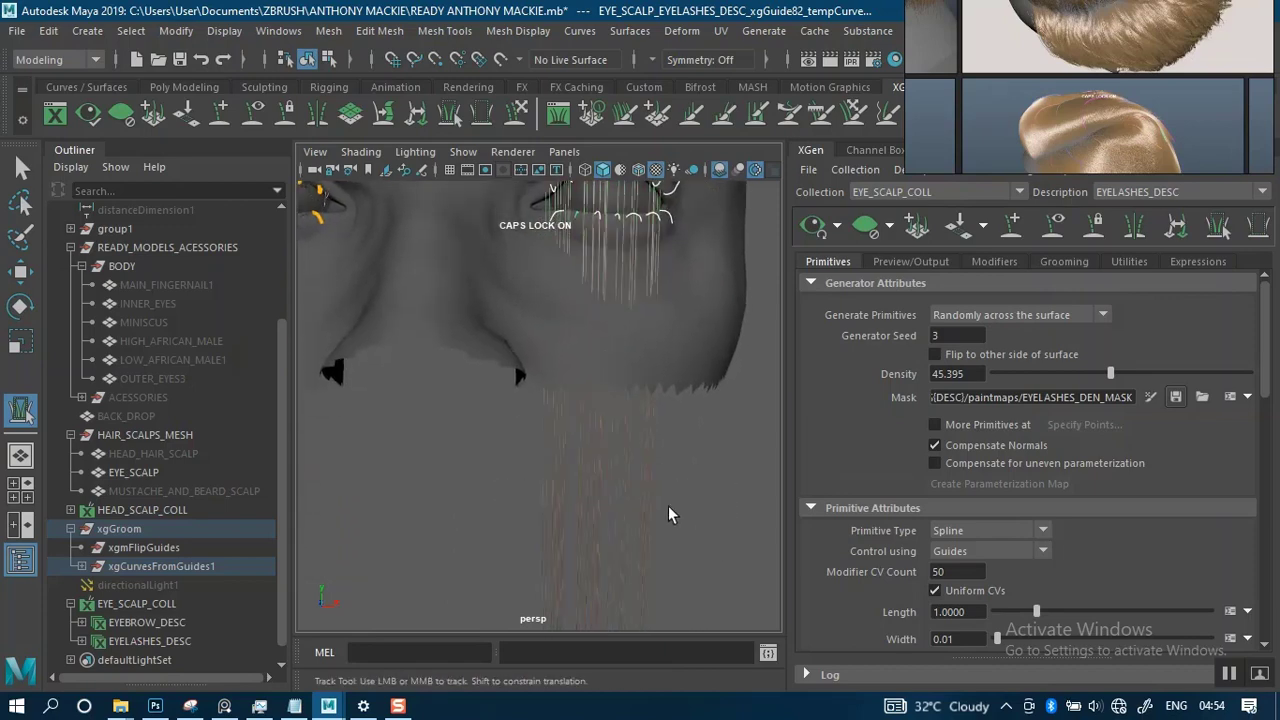
middle_click_drag(668, 506, 587, 369, "alt")
left_click_drag(566, 328, 704, 396)
middle_click_drag(673, 406, 670, 459, "alt")
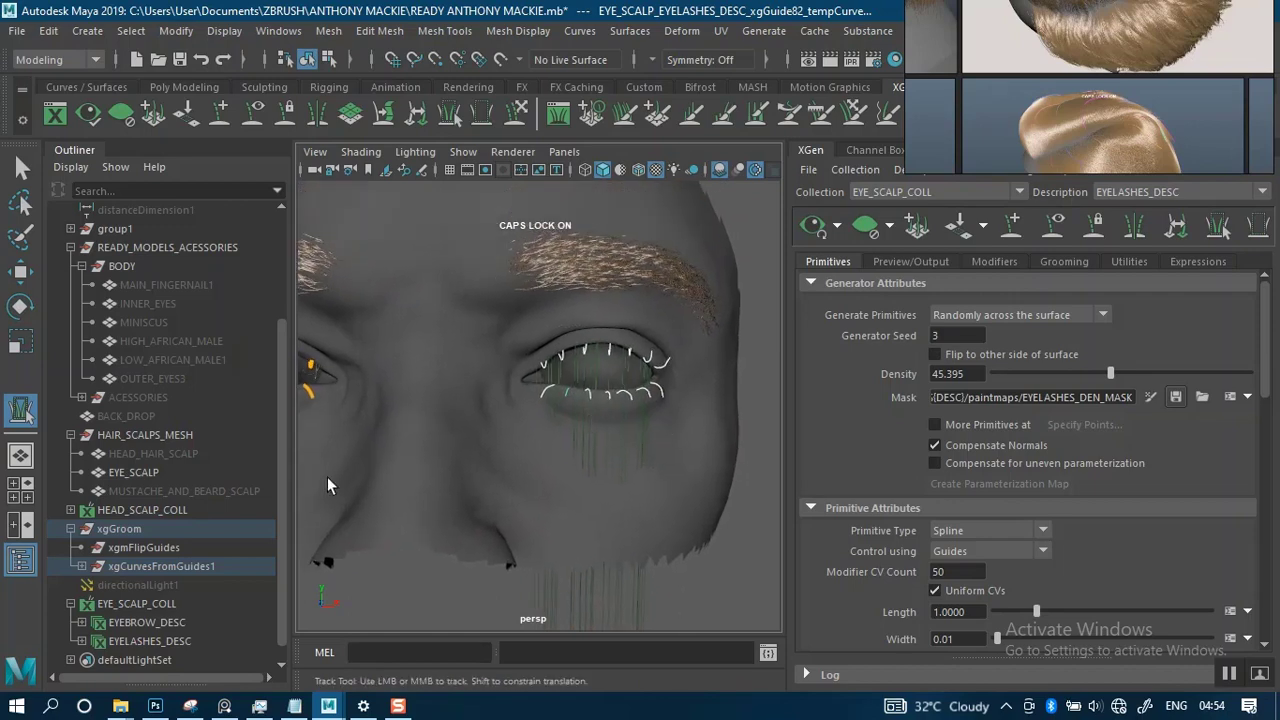
Cull the selected hanging hairs from the second eye, and undo the separate selection of the xgCurvesFromGuides1 group.
left_click(143, 563)
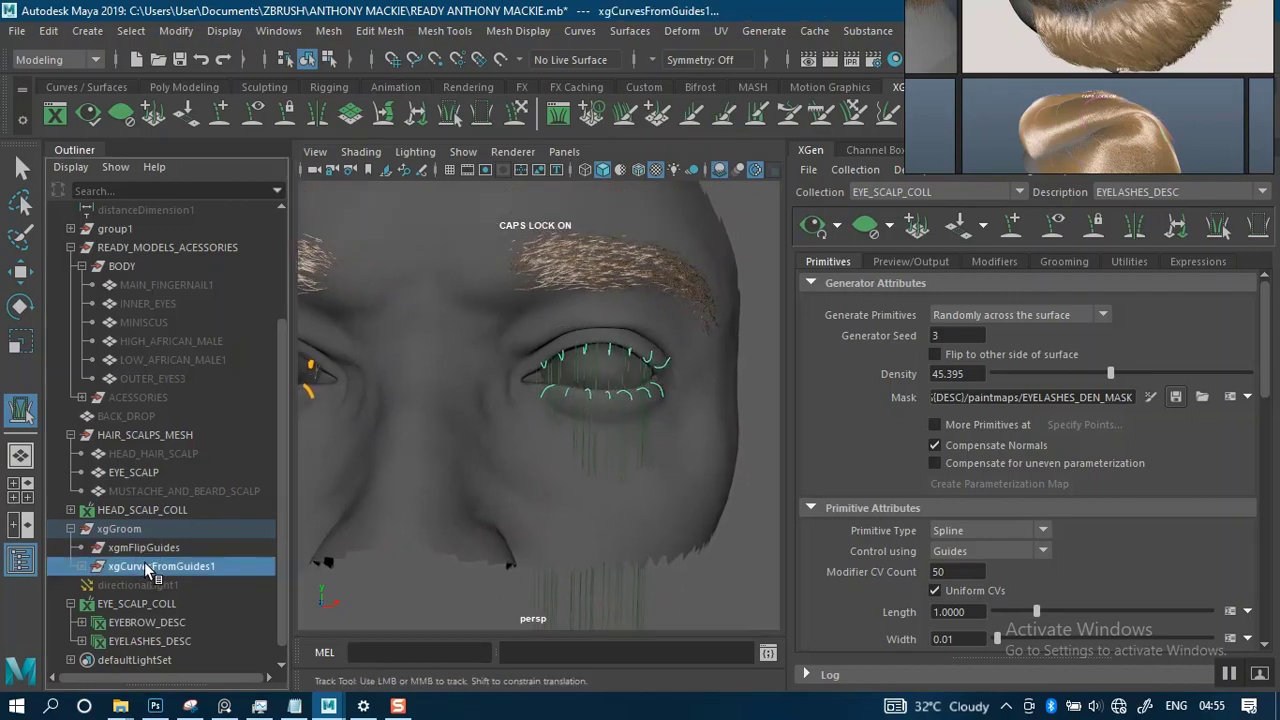
middle_click_drag(573, 436, 584, 410, "alt")
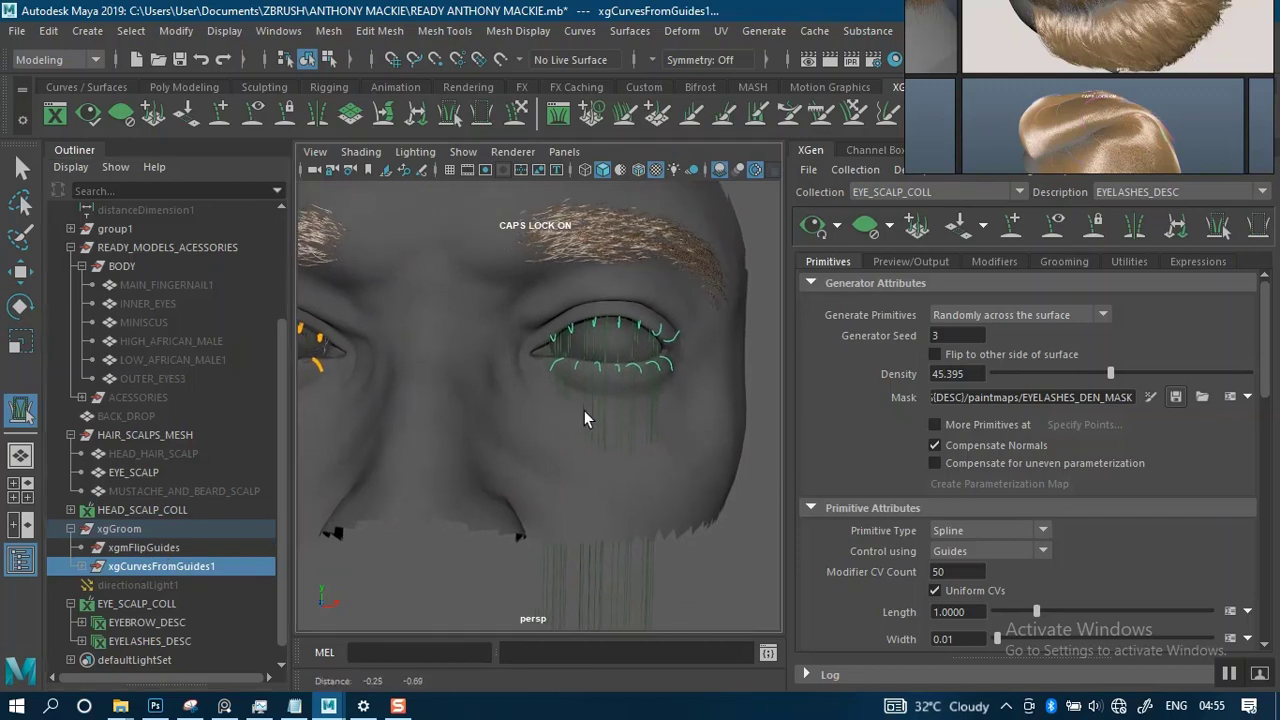
right_click_drag(580, 413, 560, 451, "alt")
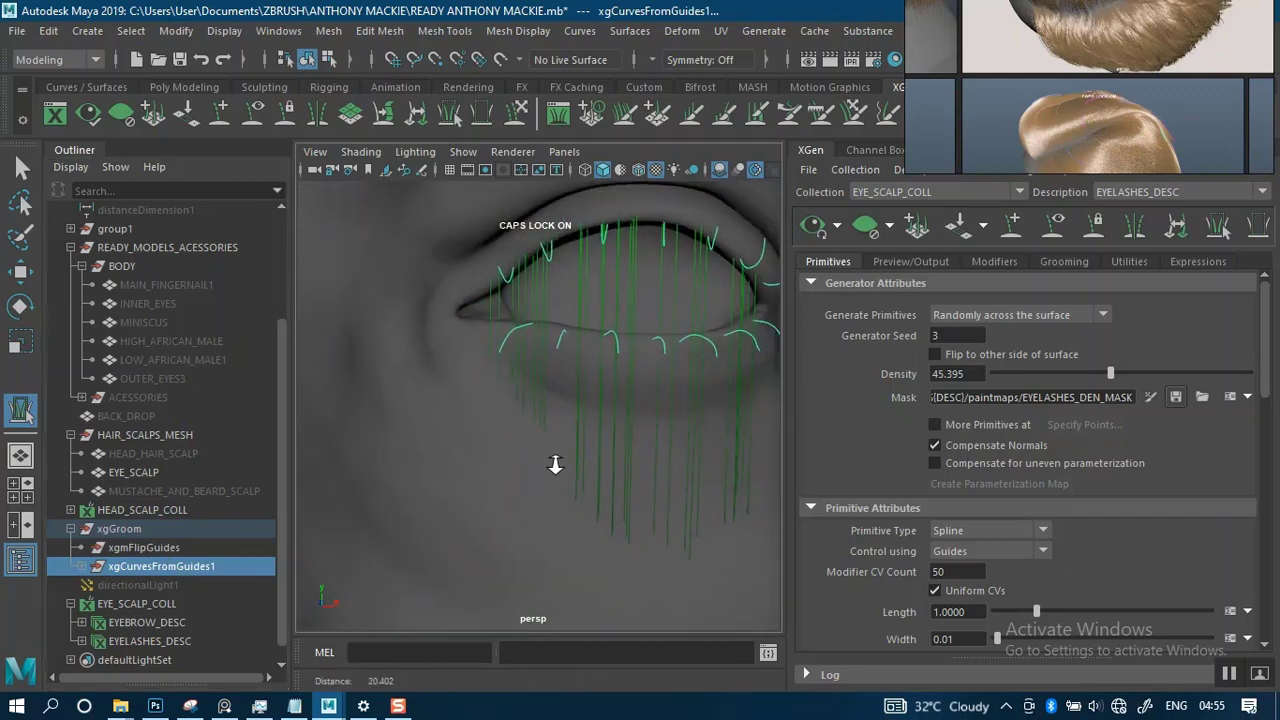
left_click_drag(560, 451, 581, 406, "alt")
left_click_drag(553, 410, 653, 342, "alt")
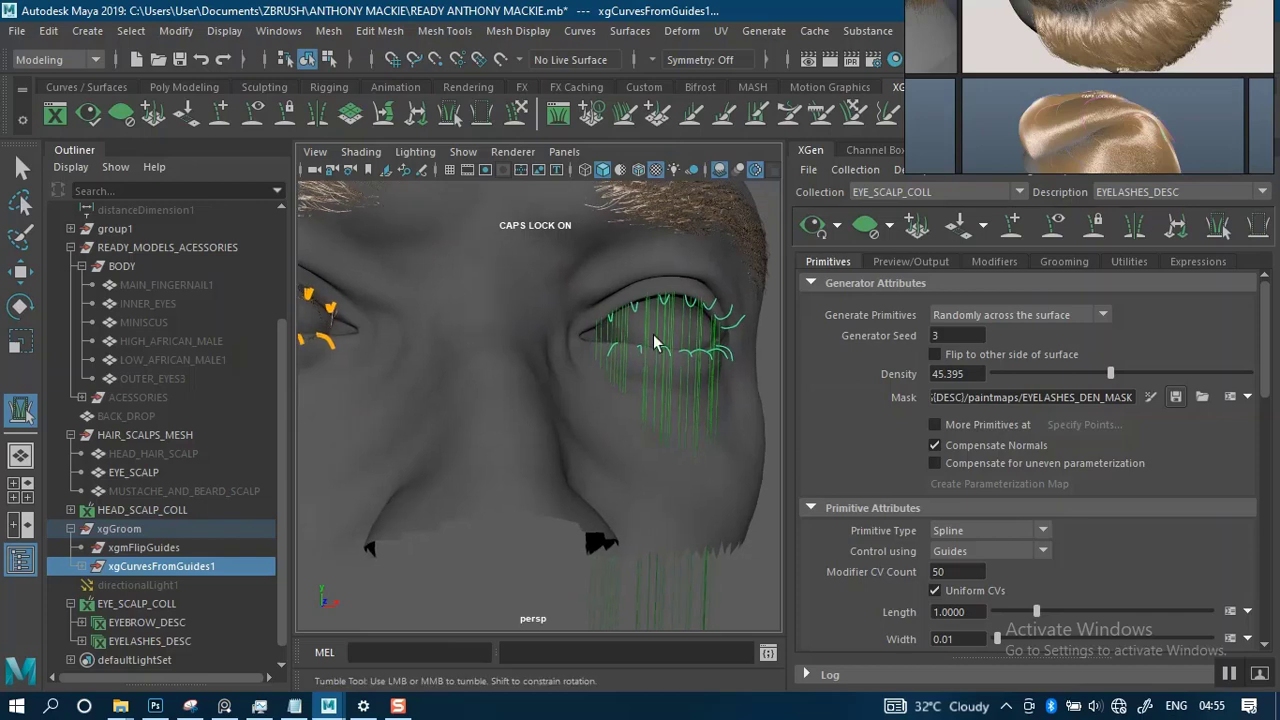
left_click(483, 112)
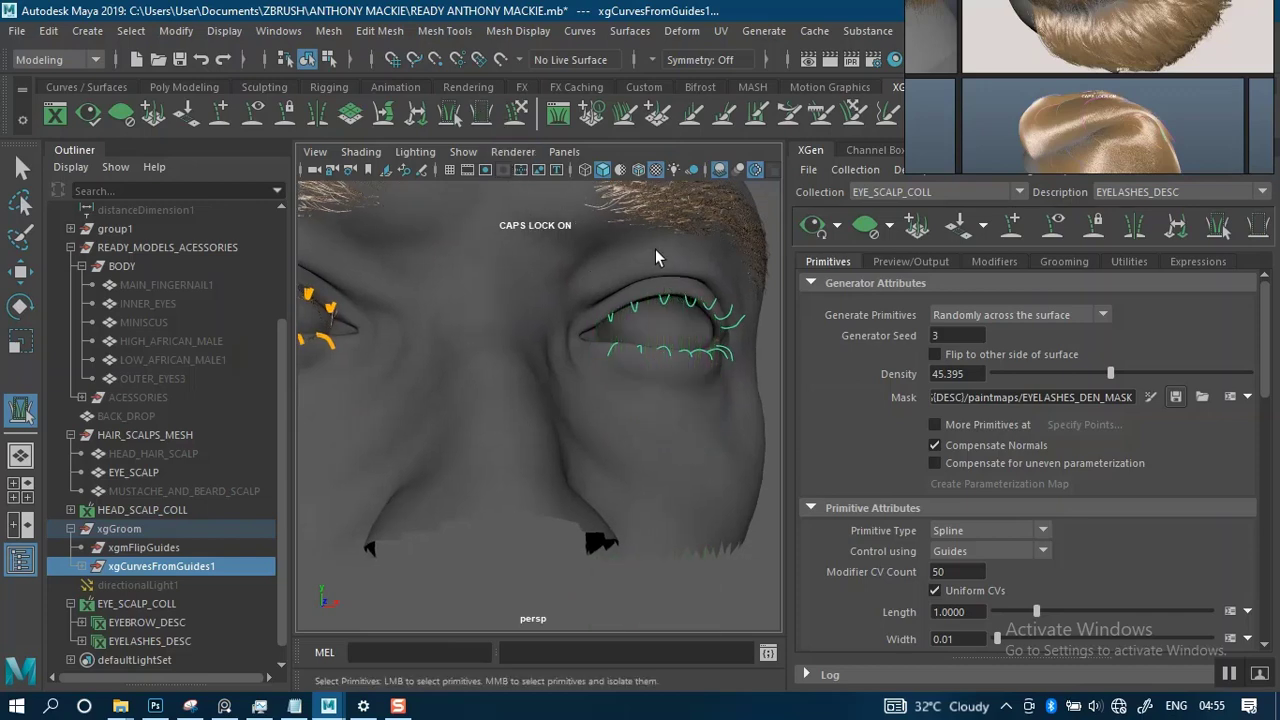
mouse_move(640, 387)
left_mouse_down("alt")
mouse_move(626, 360)
mouse_move(624, 381)
left_mouse_up("alt")
key("ctrl+z")
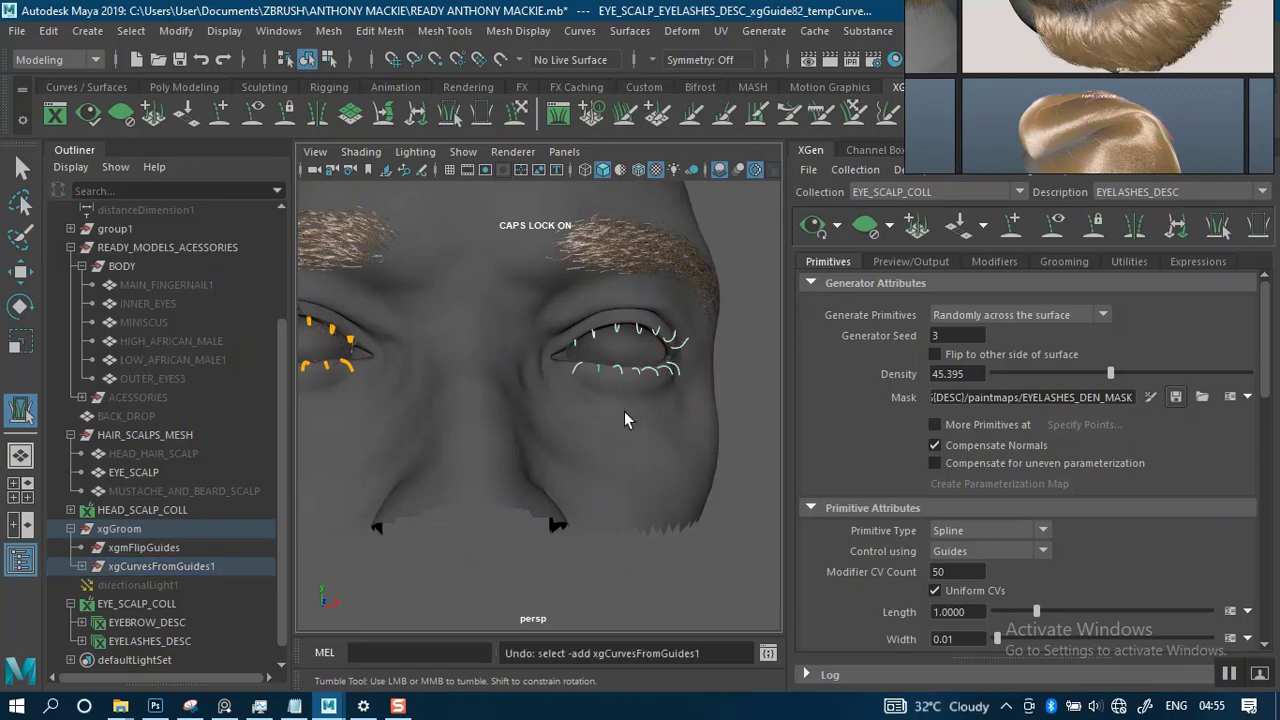
Check both eyes from several angles and distances for remaining hanging hairs.
scroll(640, 415, "up", 5)
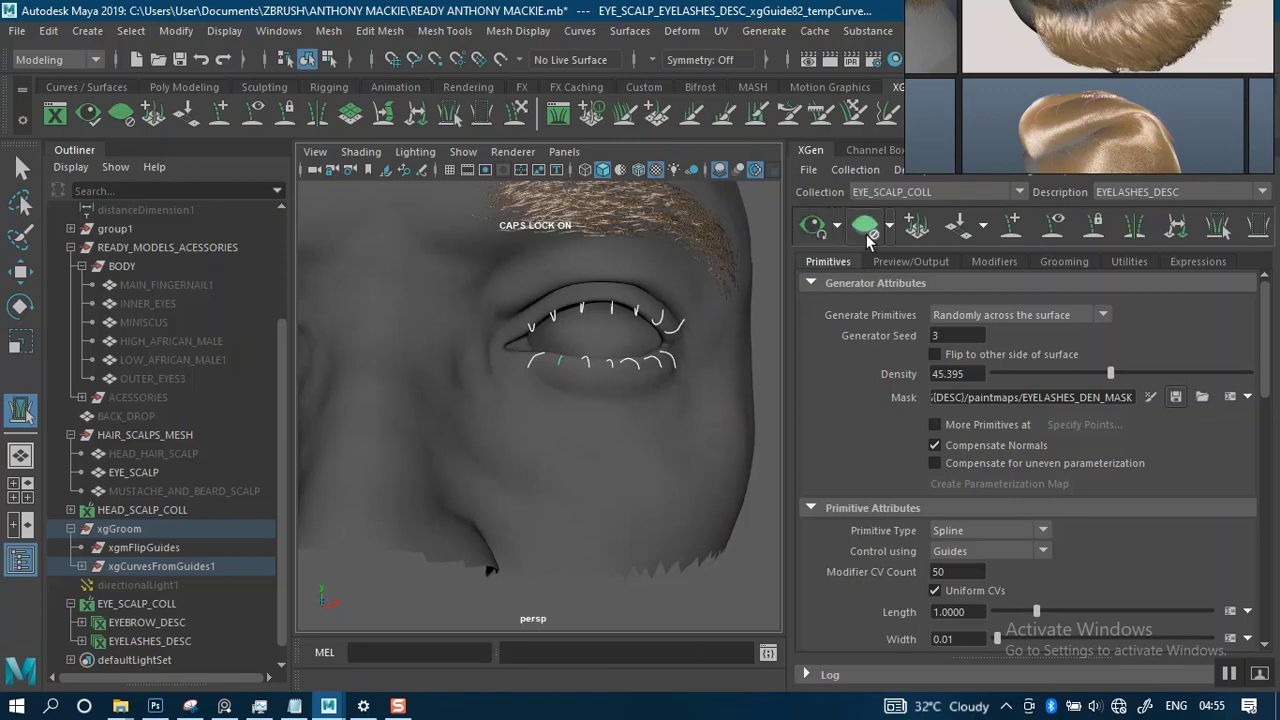
scroll(580, 370, "down", 4)
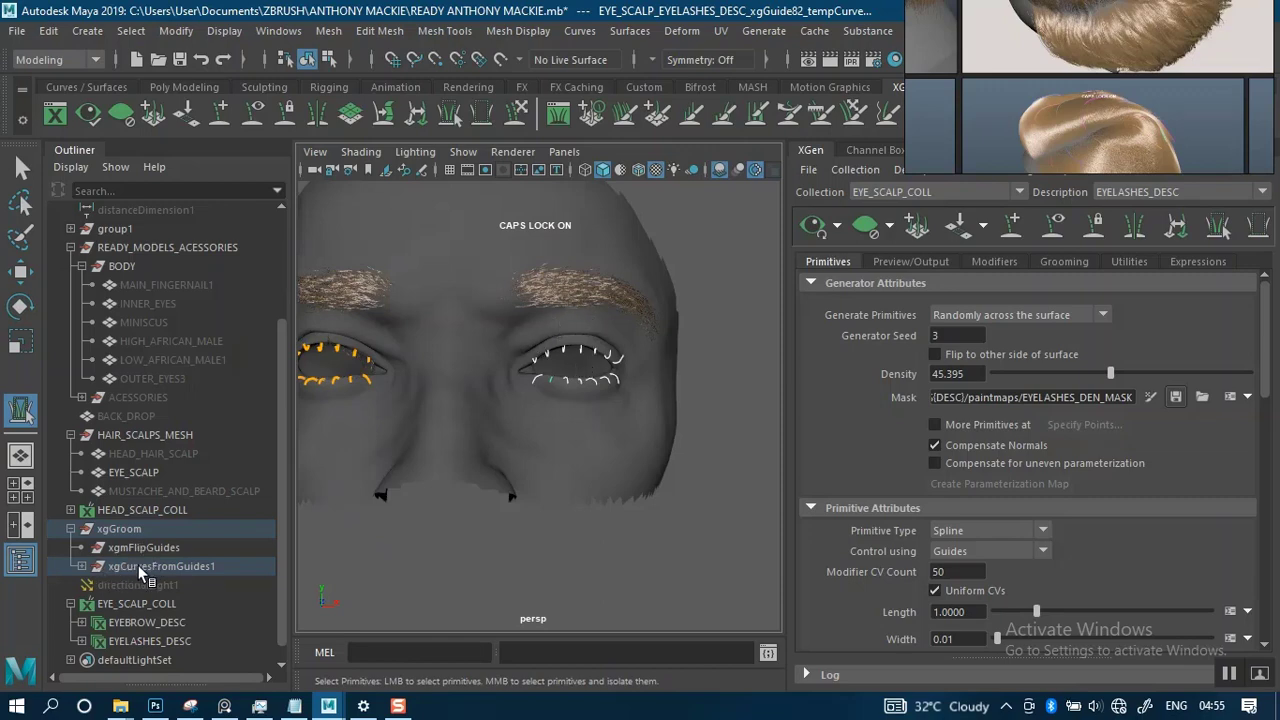
middle_click_drag(600, 441, 641, 400, "alt")
right_click_drag(605, 457, 622, 494, "alt")
middle_click_drag(548, 487, 582, 533, "alt")
middle_click_drag(487, 461, 537, 481, "alt")
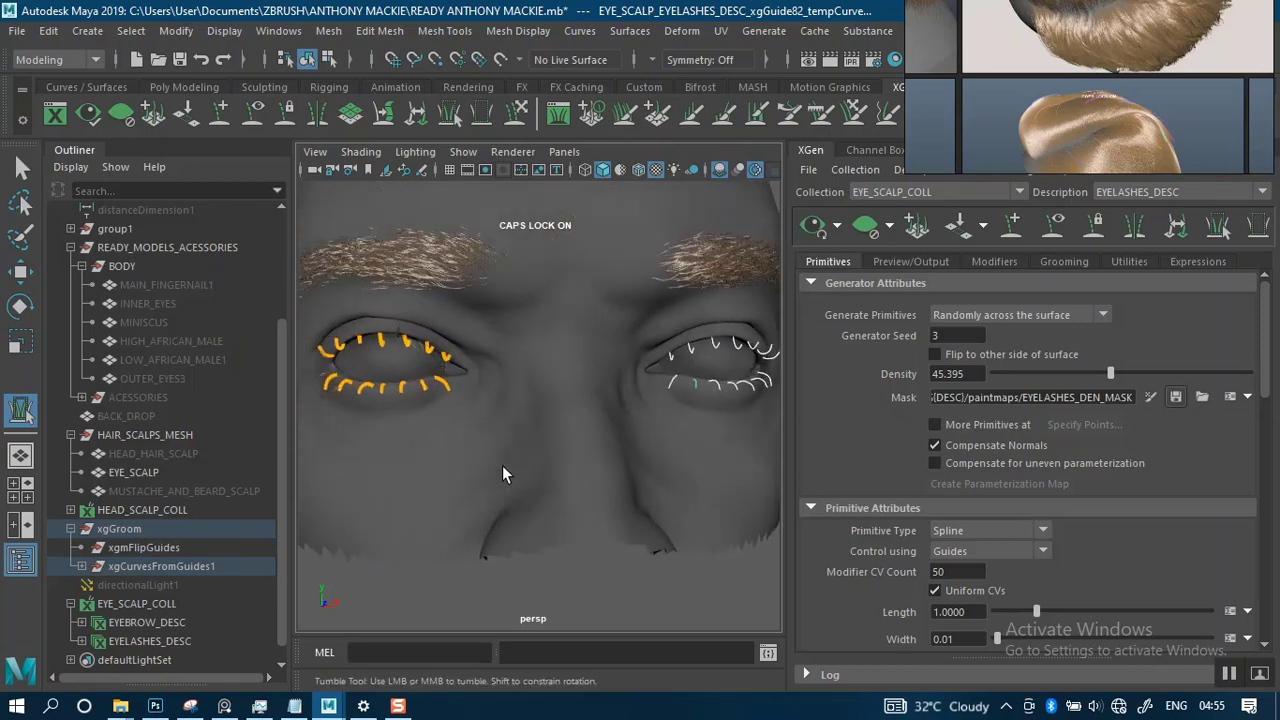
middle_click_drag(496, 434, 559, 474, "alt")
right_click_drag(514, 474, 538, 465, "alt")
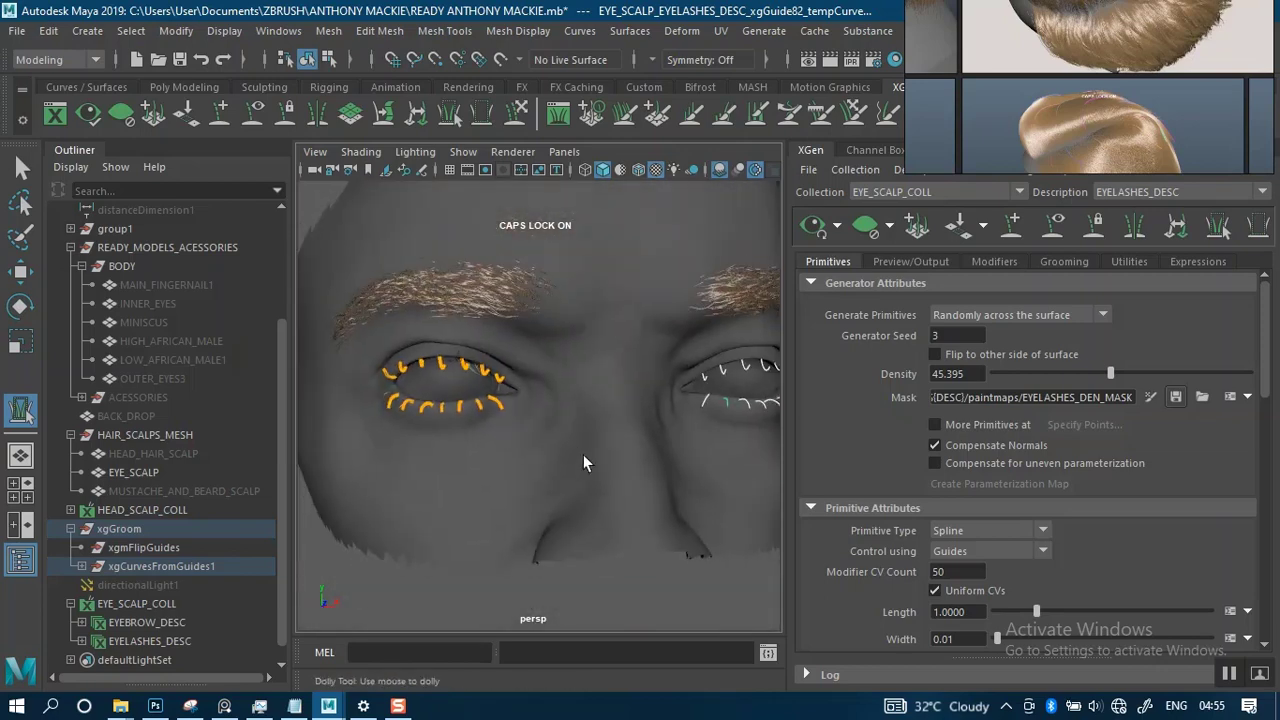
middle_click_drag(583, 455, 504, 434, "alt")
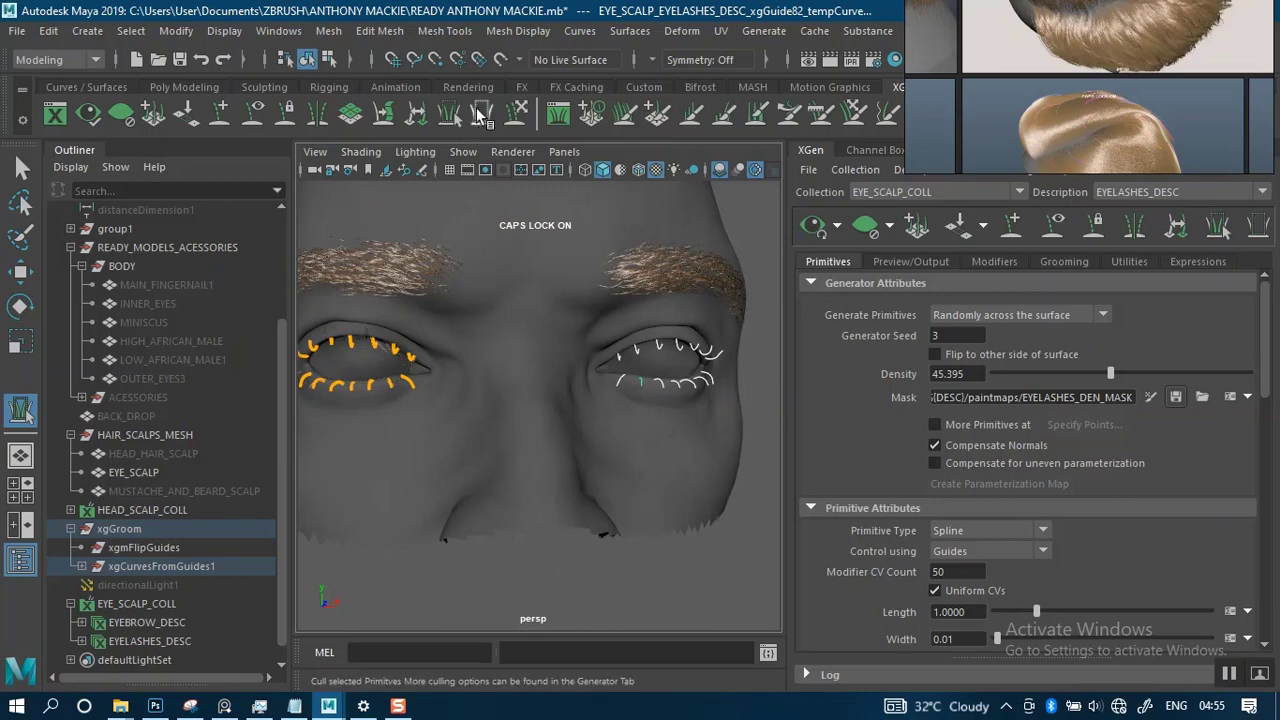
left_click_drag(600, 300, 638, 298, "alt")
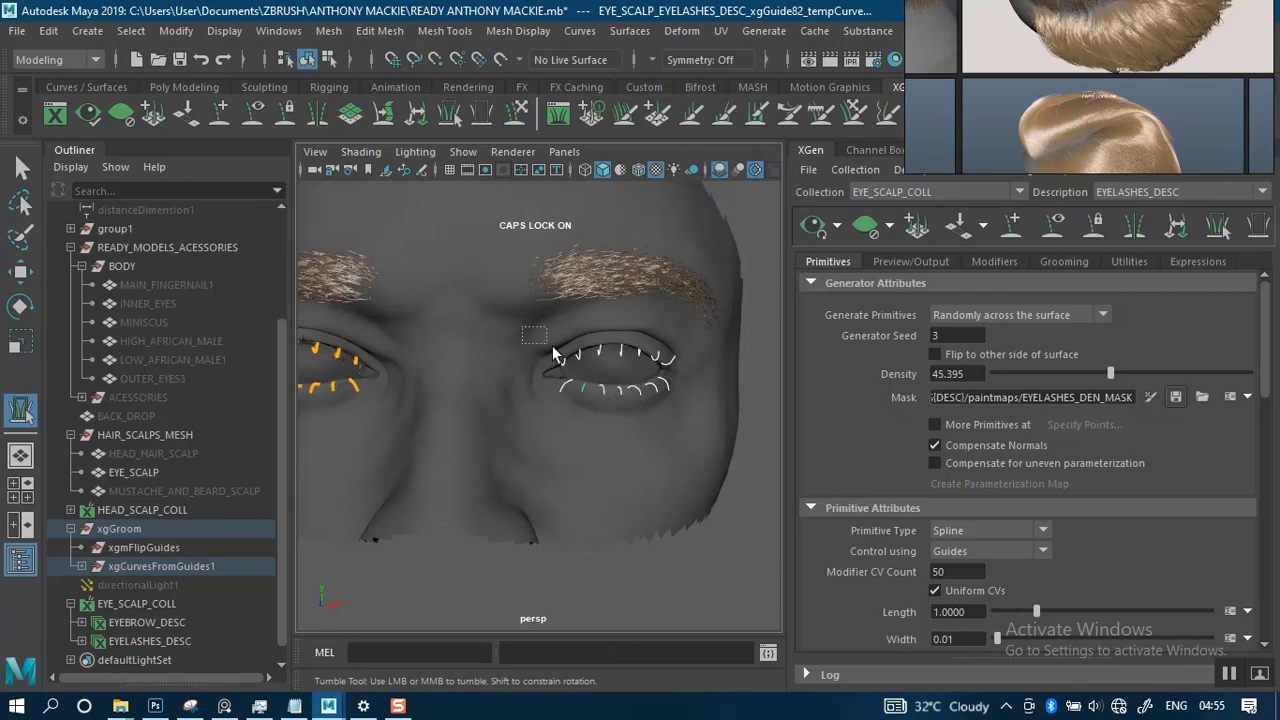
left_click_drag(552, 345, 730, 450)
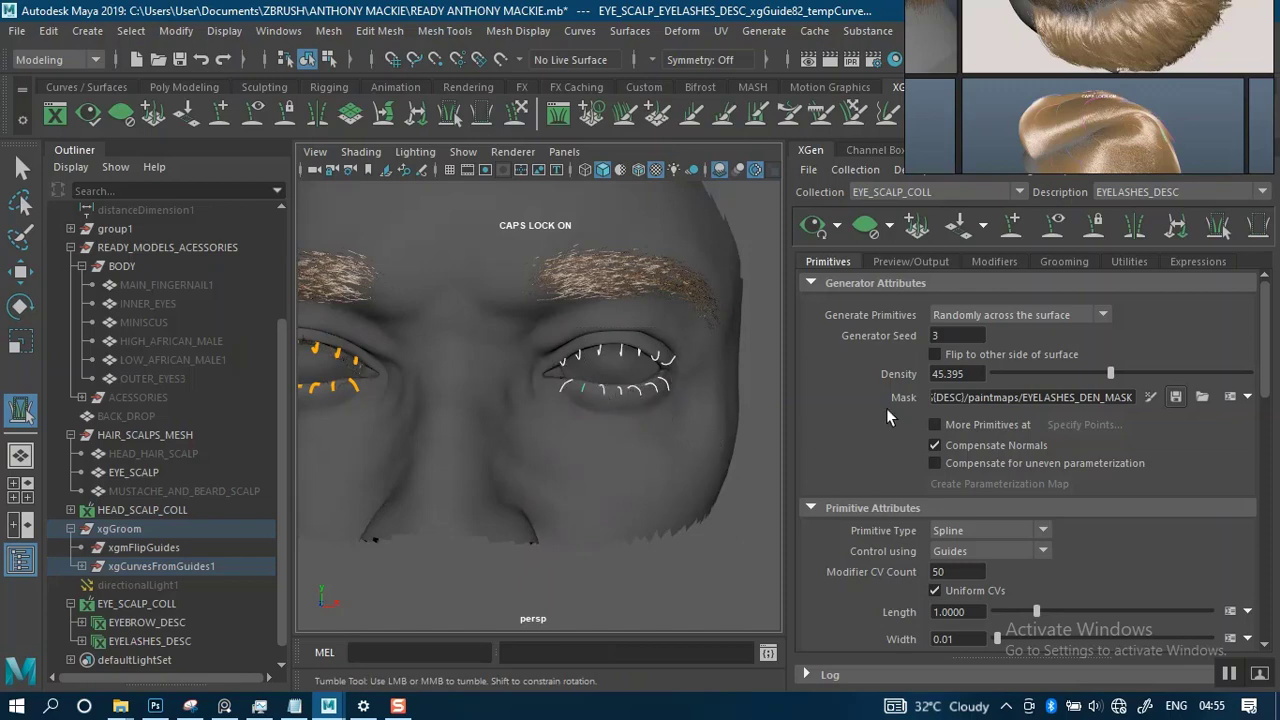
Convert the second eye's guide curves back into EYELASHES_DESC guides with Curves To Guides, using Base Proximity and Delete Curves.
left_click(1126, 262)
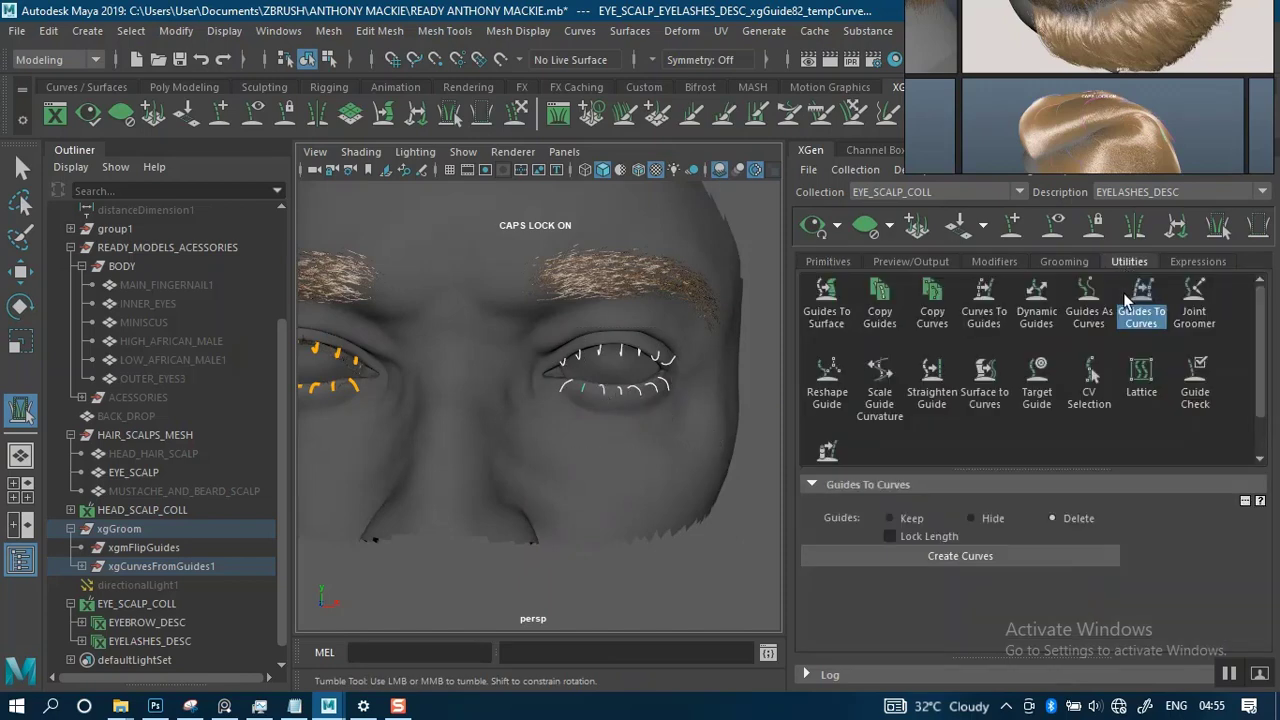
left_click(978, 314)
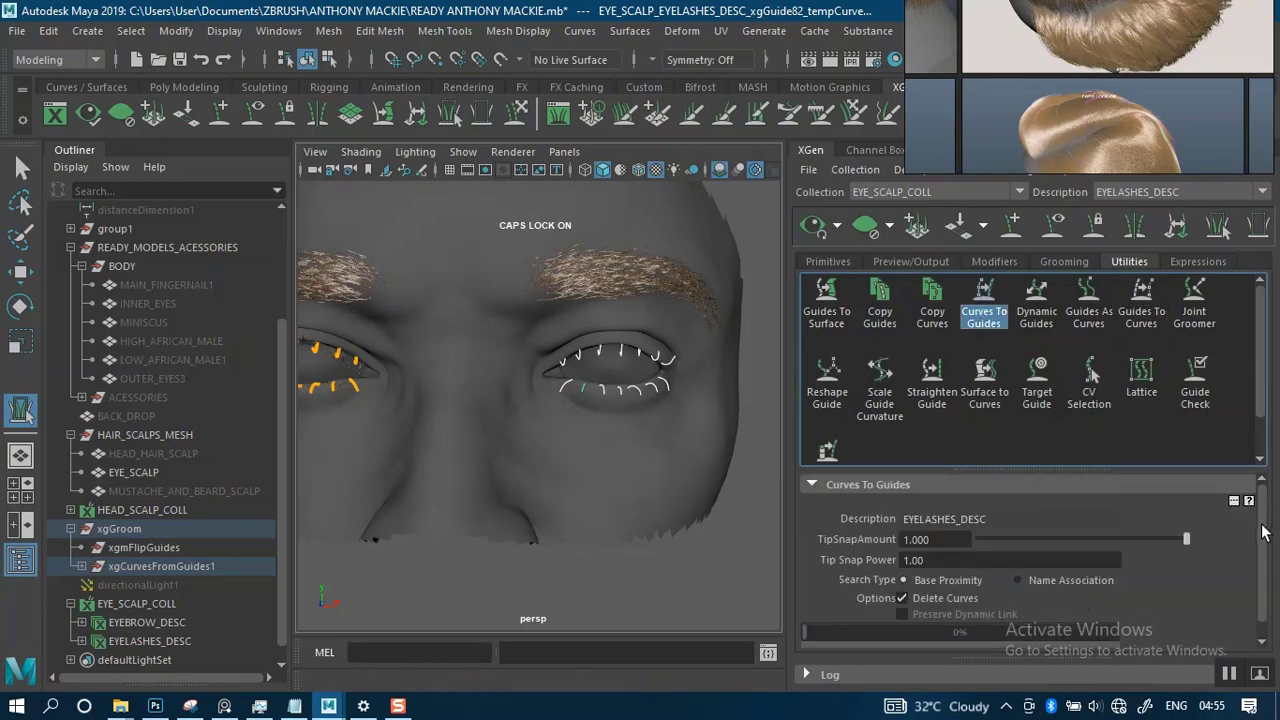
left_click_drag(1262, 539, 1262, 598)
left_click(997, 636)
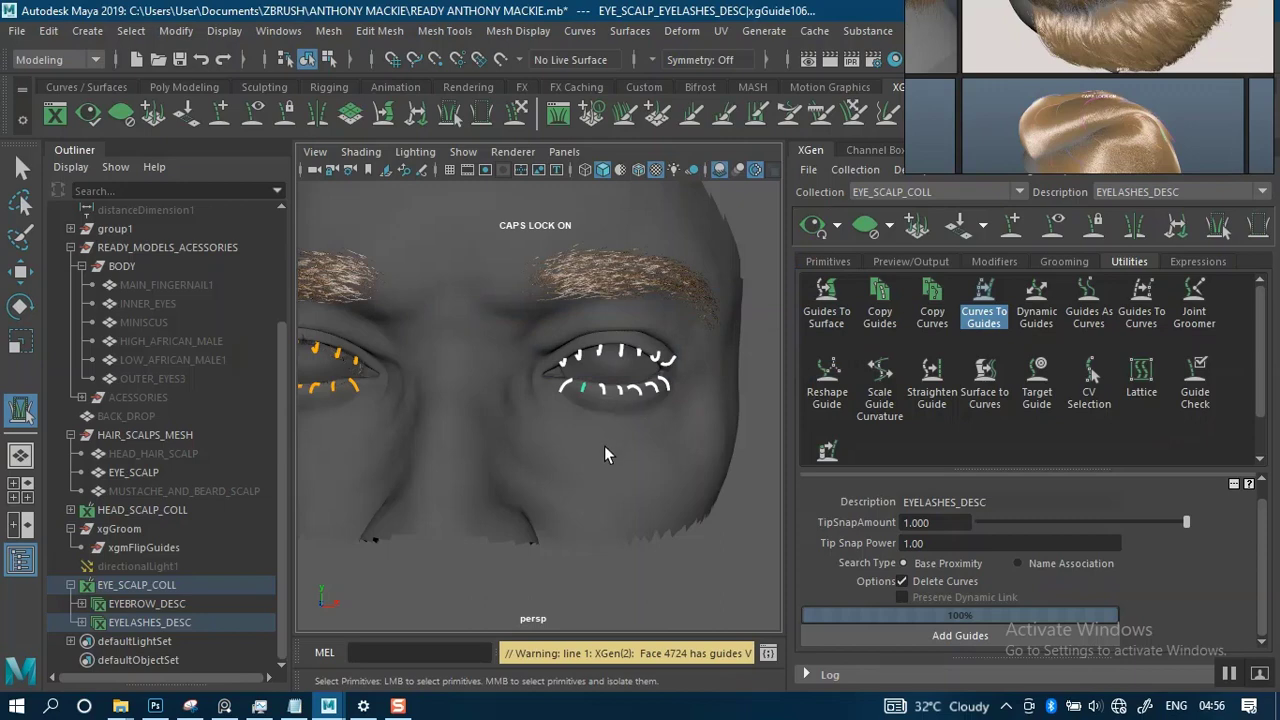
Show the eyelashes' primitive settings again, switch to the Select tool, and deselect the second eye's guides.
right_click_drag(609, 418, 641, 461, "alt")
middle_click_drag(641, 461, 553, 497, "alt")
mouse_move(602, 450)
right_mouse_down("alt")
mouse_move(631, 514)
mouse_move(610, 463)
right_mouse_up("alt")
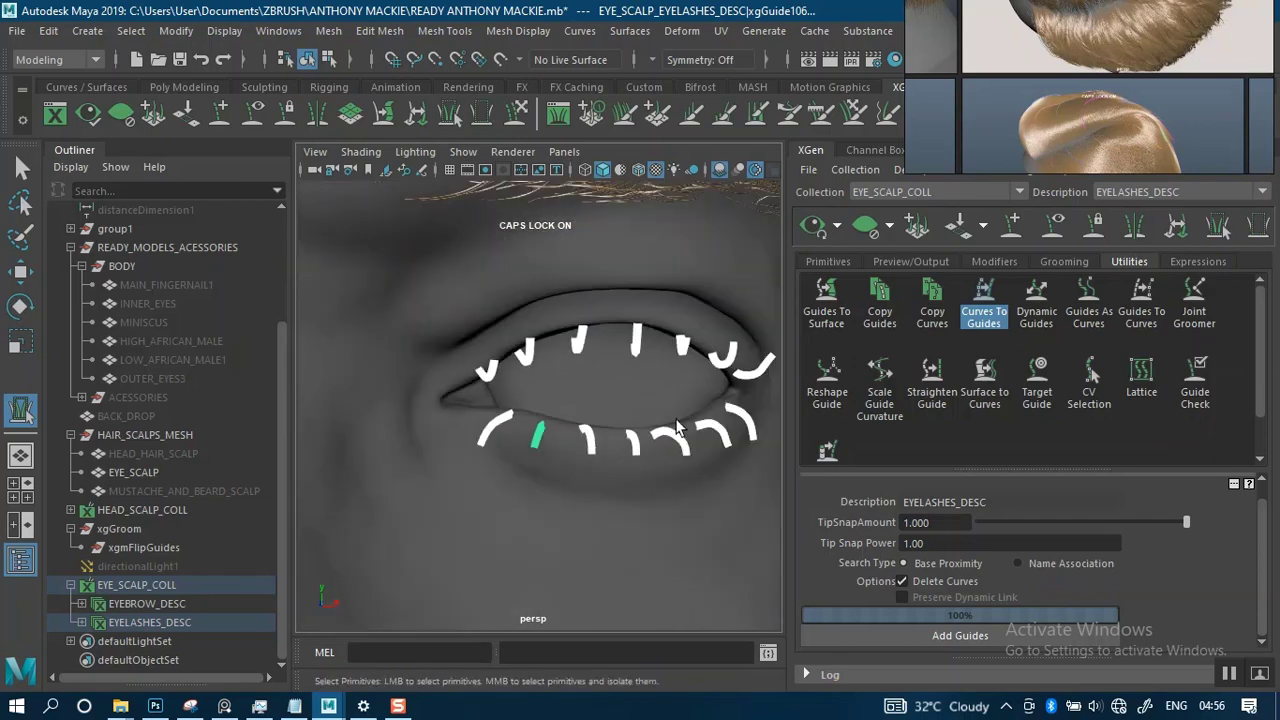
right_click_drag(634, 331, 632, 267, "alt")
left_click_drag(658, 430, 593, 468, "alt")
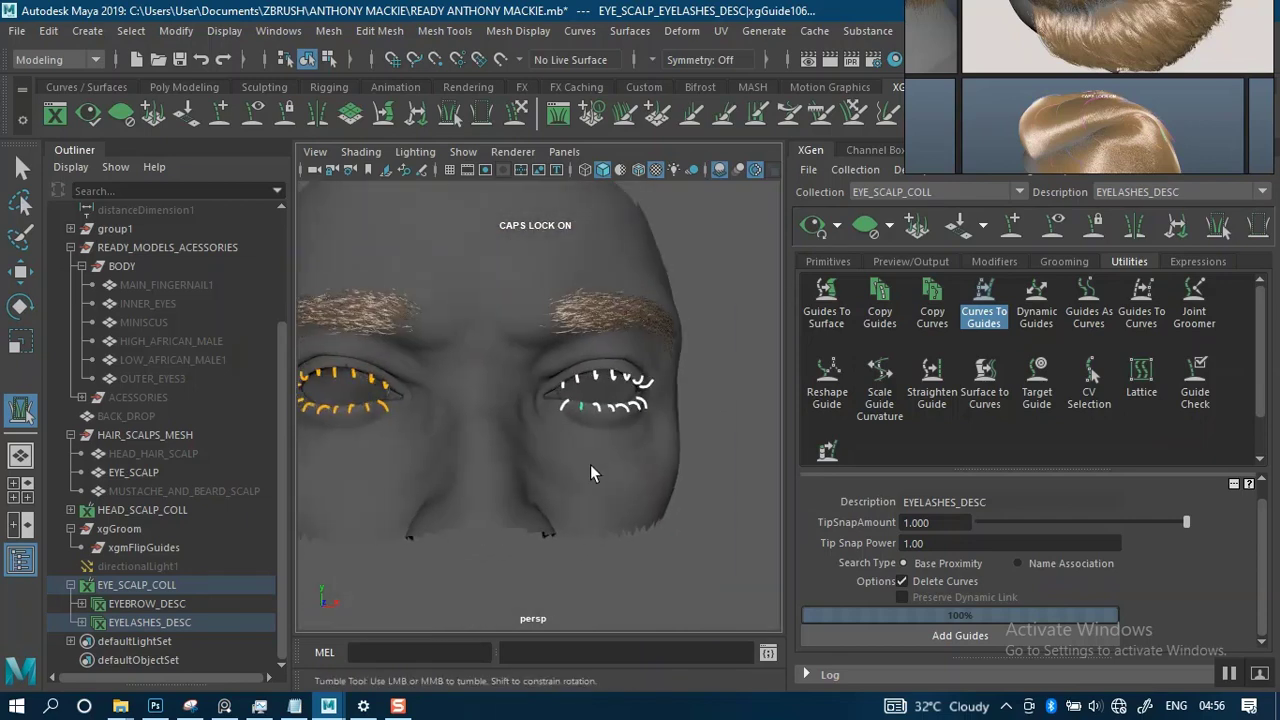
left_click(826, 262)
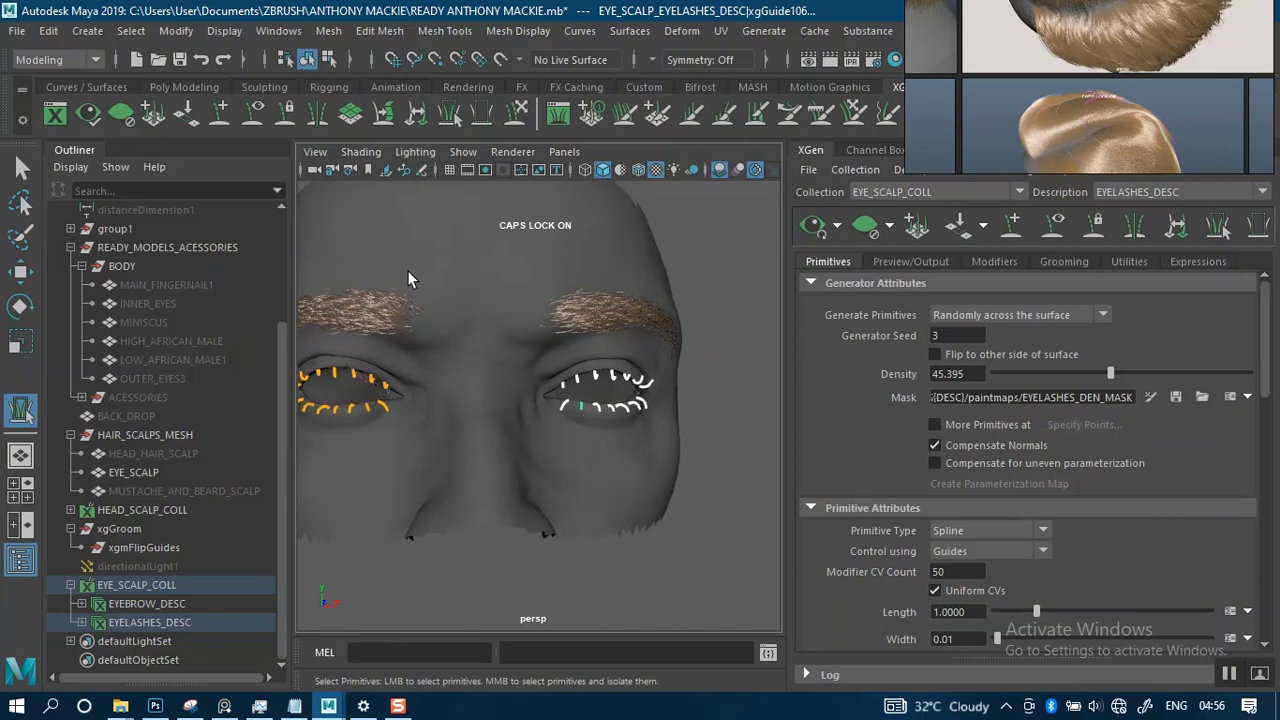
left_click(22, 170)
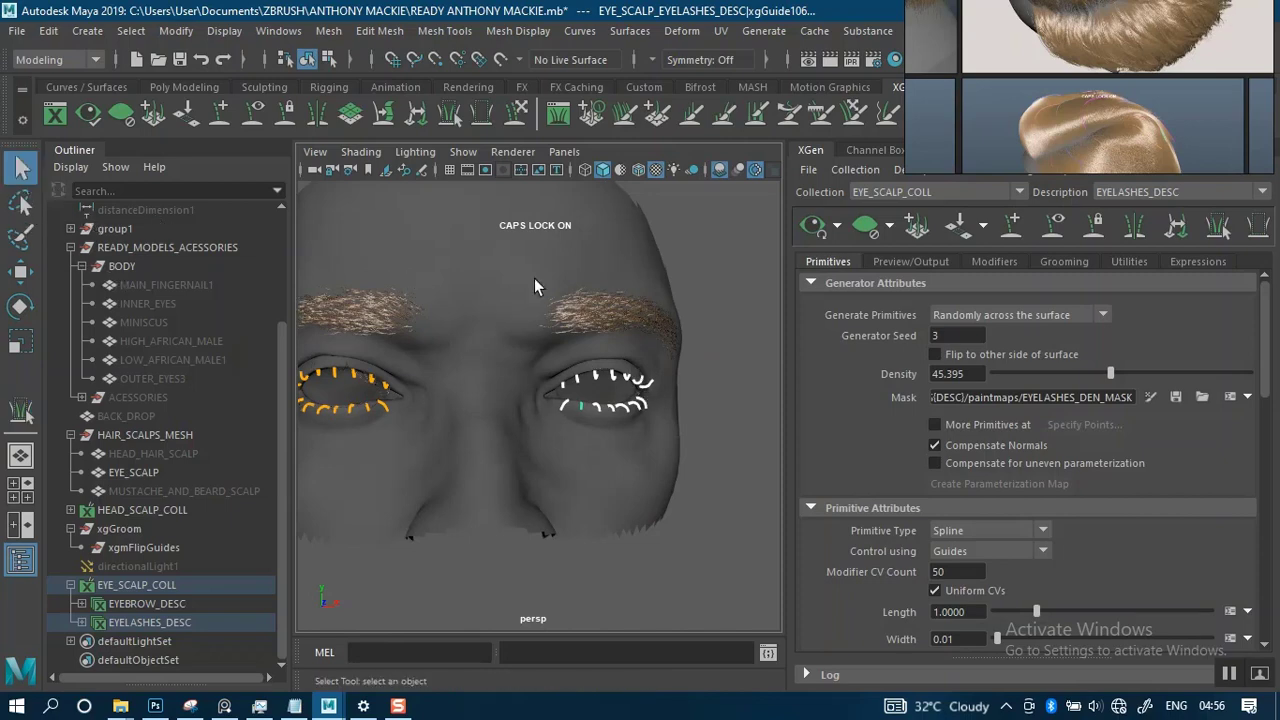
left_click(731, 303)
Examine the placement and shape of the eyelash guides around both eyes, close up and from different angles.
right_click_drag(651, 359, 664, 456, "alt")
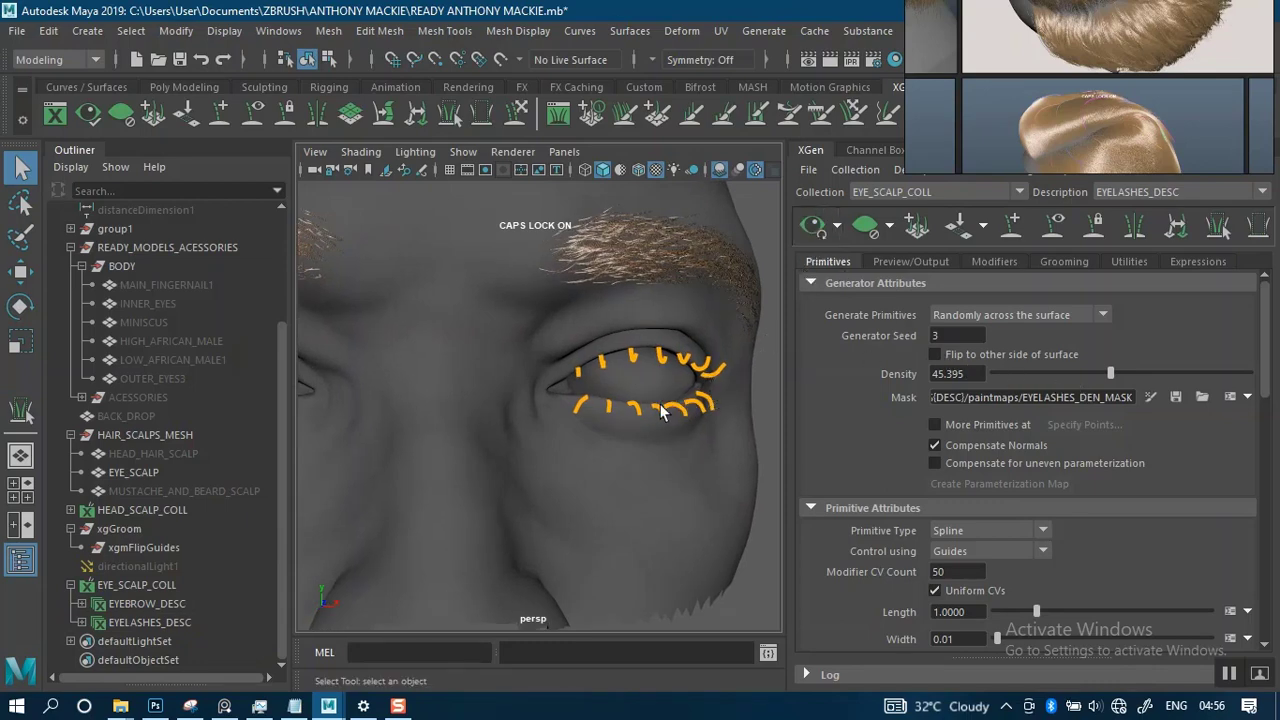
left_click_drag(660, 412, 564, 386, "alt")
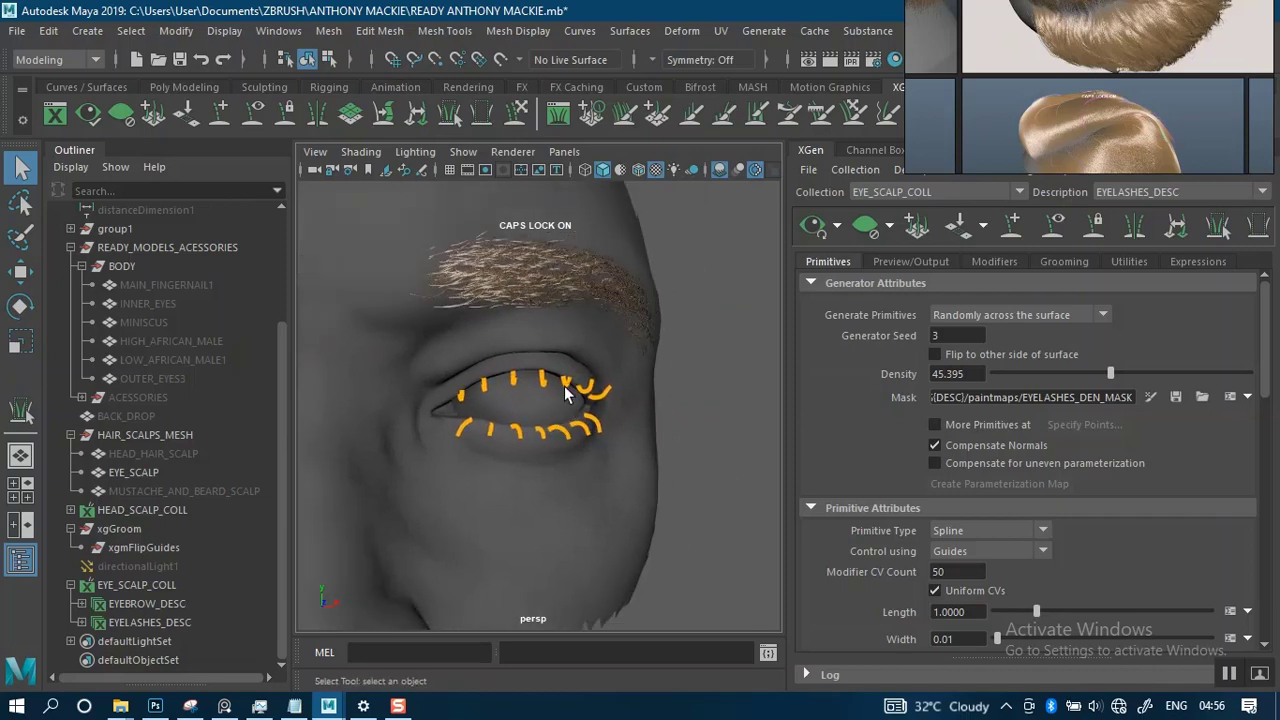
right_click_drag(573, 428, 586, 533, "alt")
left_click_drag(586, 533, 574, 463, "alt")
middle_click_drag(574, 463, 634, 403, "alt")
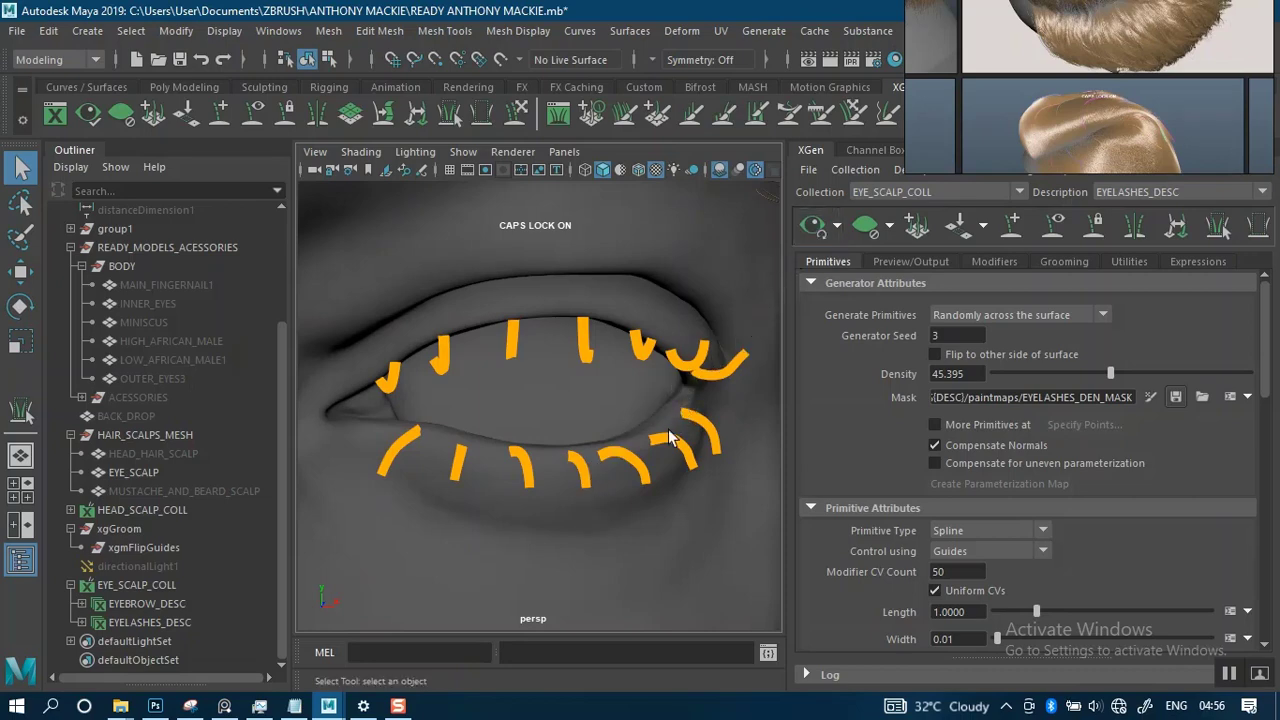
right_click_drag(617, 477, 602, 334, "alt")
left_click_drag(602, 332, 685, 338, "alt")
left_click_drag(585, 370, 598, 348, "alt")
middle_click_drag(598, 348, 751, 420, "alt")
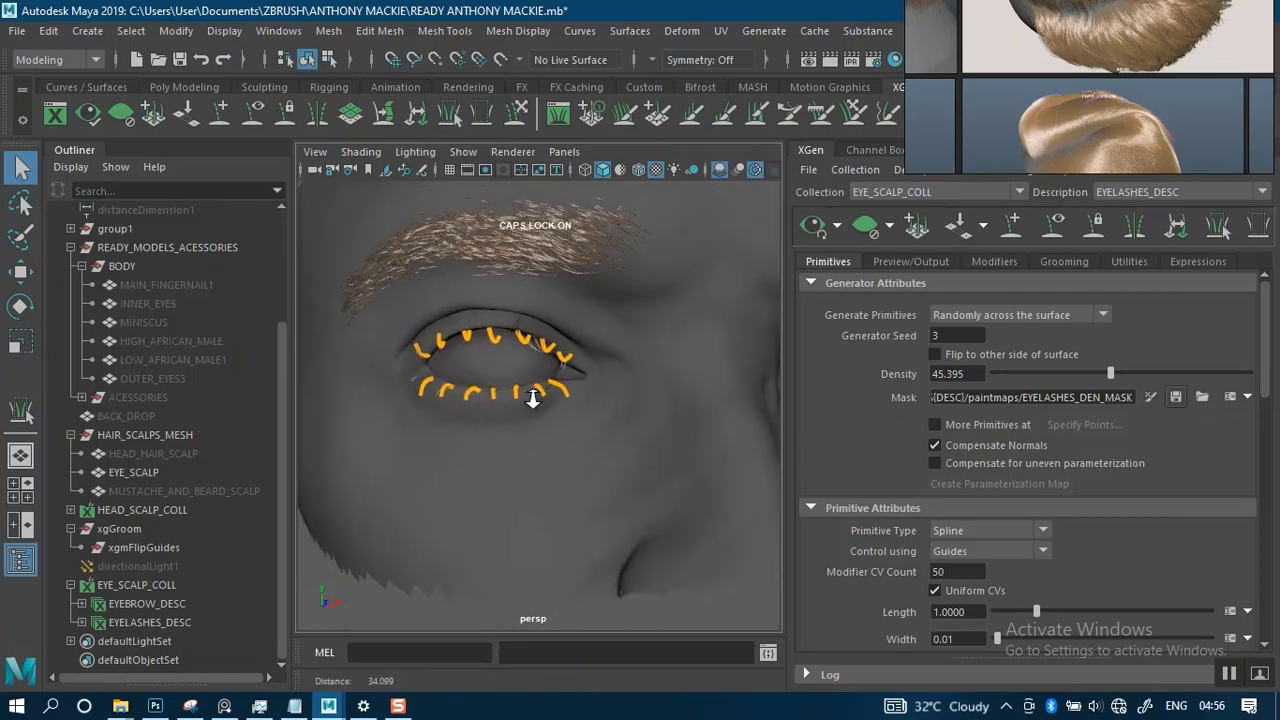
right_click_drag(532, 397, 822, 360, "alt")
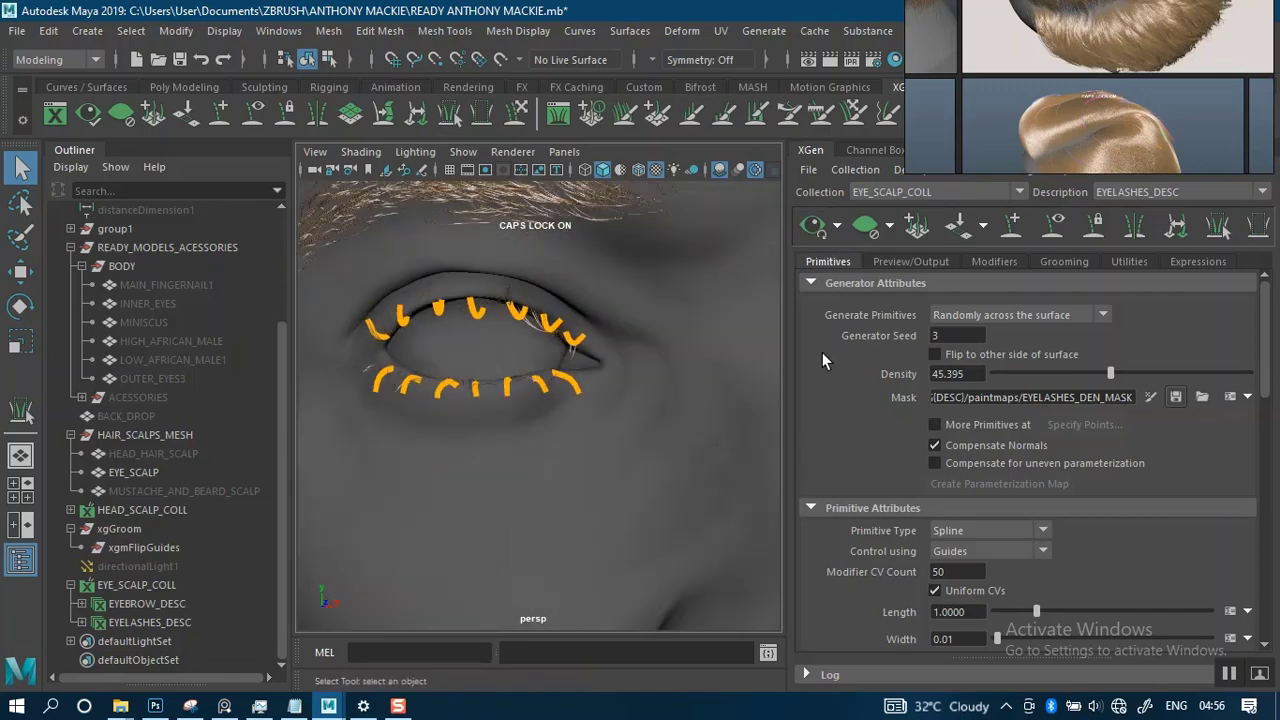
Turn off the eyelashes' Clumping1 modifier and return to the primitive settings.
left_click(1046, 267)
left_click(1009, 265)
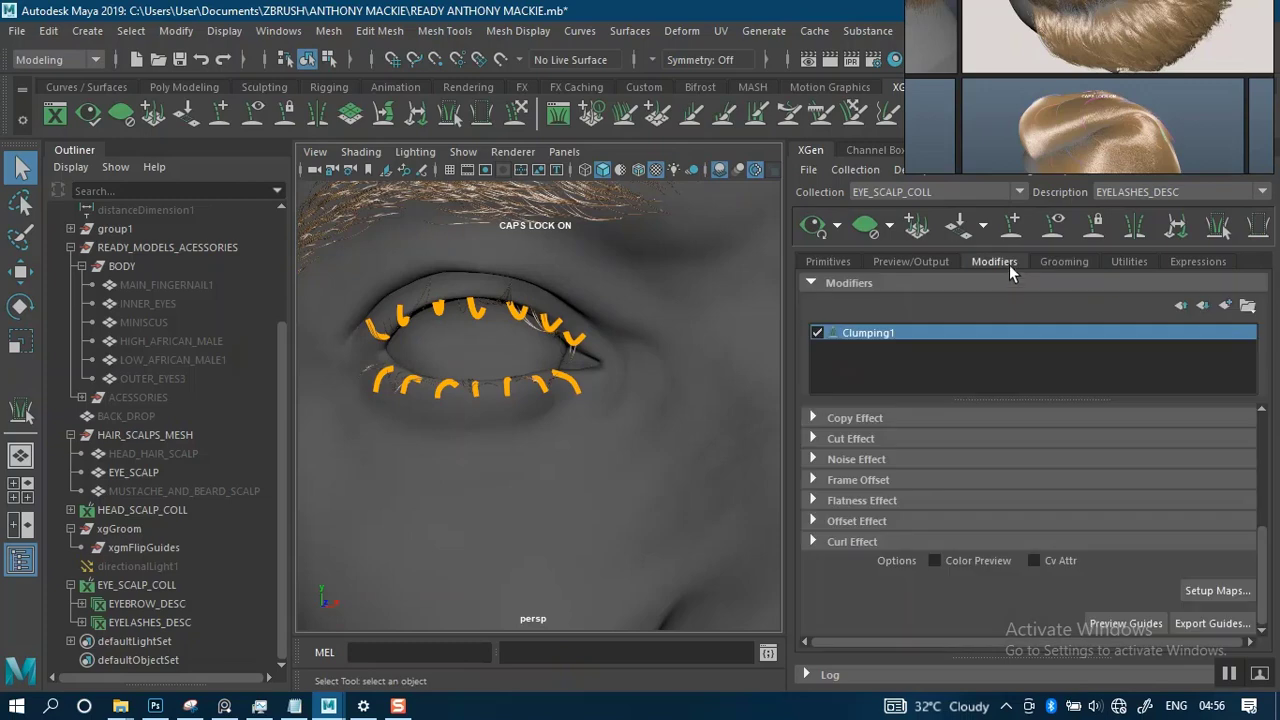
left_click(817, 334)
left_click_drag(591, 409, 551, 423, "alt")
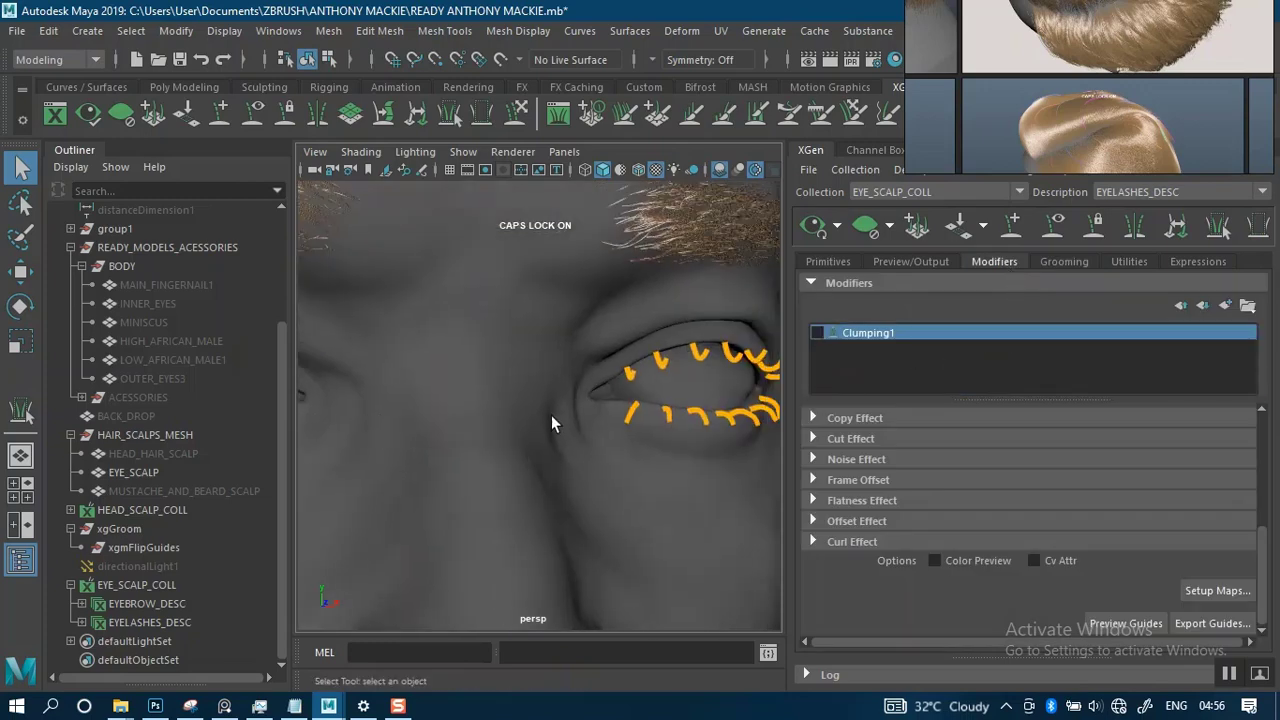
middle_click_drag(551, 415, 425, 408, "alt")
right_click_drag(596, 410, 637, 452, "alt")
left_click_drag(637, 452, 748, 353, "alt")
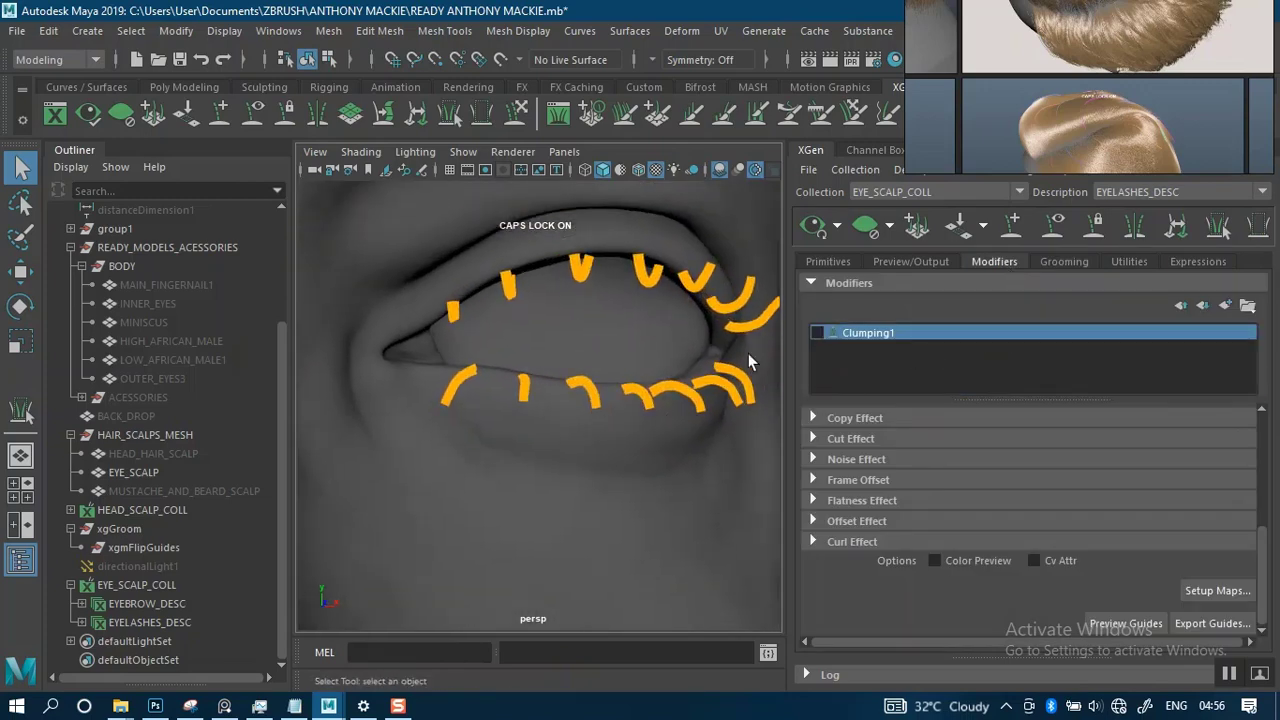
left_click(828, 263)
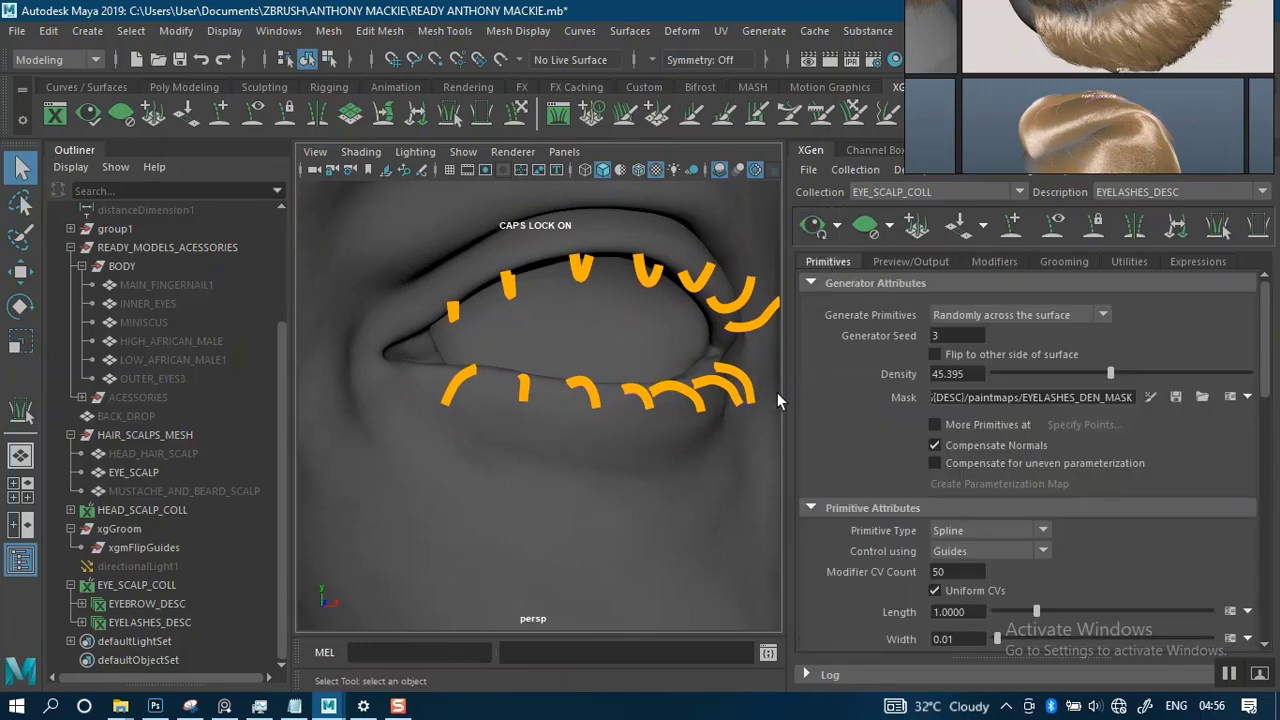
Set the eyelashes' generator density to 30.265.
left_click(1037, 374)
left_click_drag(1037, 375, 1074, 374)
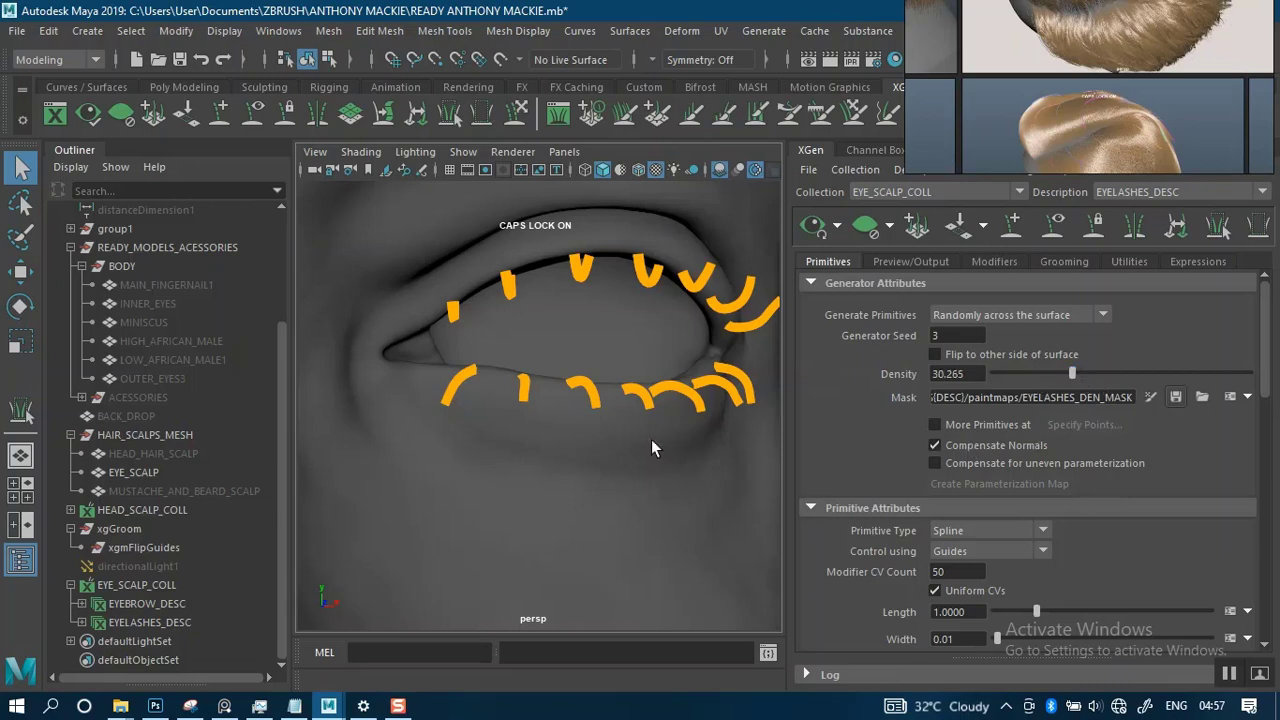
scroll(630, 460, "down", 6)
middle_click_drag(563, 429, 701, 401, "alt")
scroll(568, 414, "up", 4)
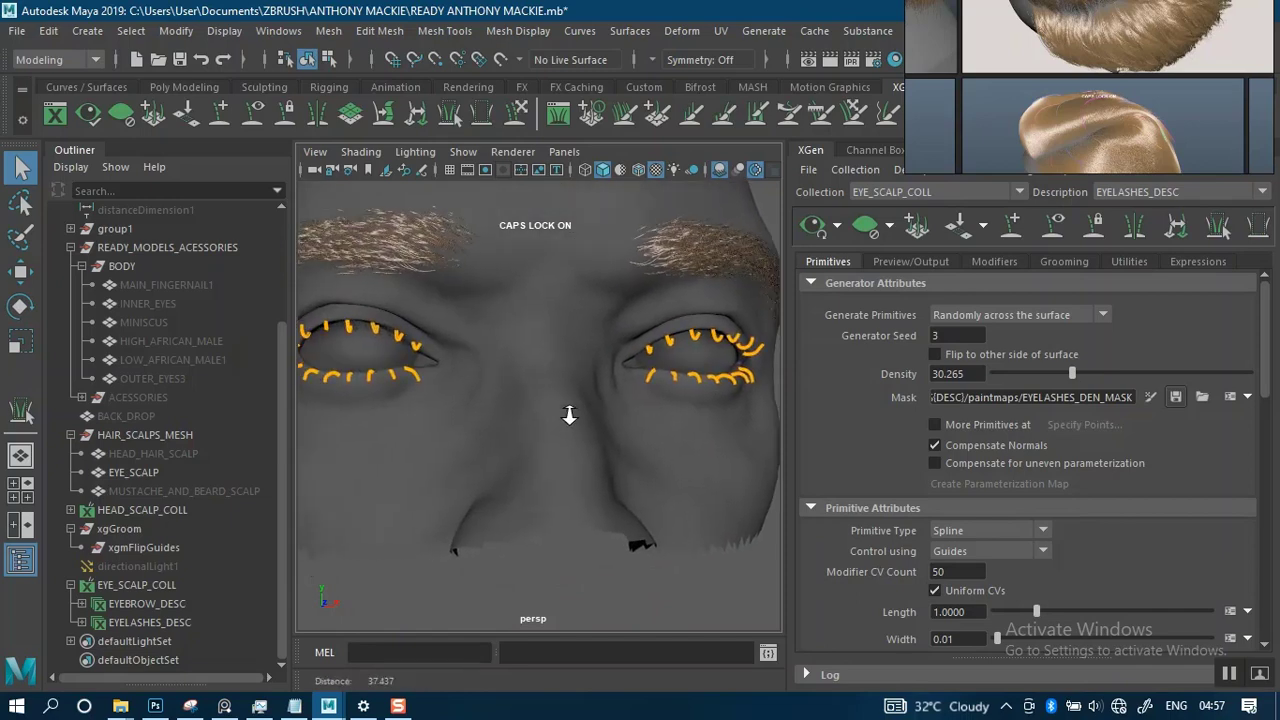
Examine the eyelash guides on both eyes, checking the second eye's upper and lower lids from several angles.
left_click_drag(520, 423, 620, 415, "alt")
middle_click_drag(603, 411, 600, 478, "alt")
scroll(590, 435, "up", 1)
right_click_drag(590, 435, 597, 498, "alt")
left_click_drag(597, 498, 583, 497, "alt")
right_click_drag(583, 497, 610, 405, "alt")
left_click_drag(610, 400, 520, 392, "alt")
middle_click_drag(574, 406, 510, 392, "alt")
scroll(573, 392, "up", 3)
scroll(575, 398, "up", 6)
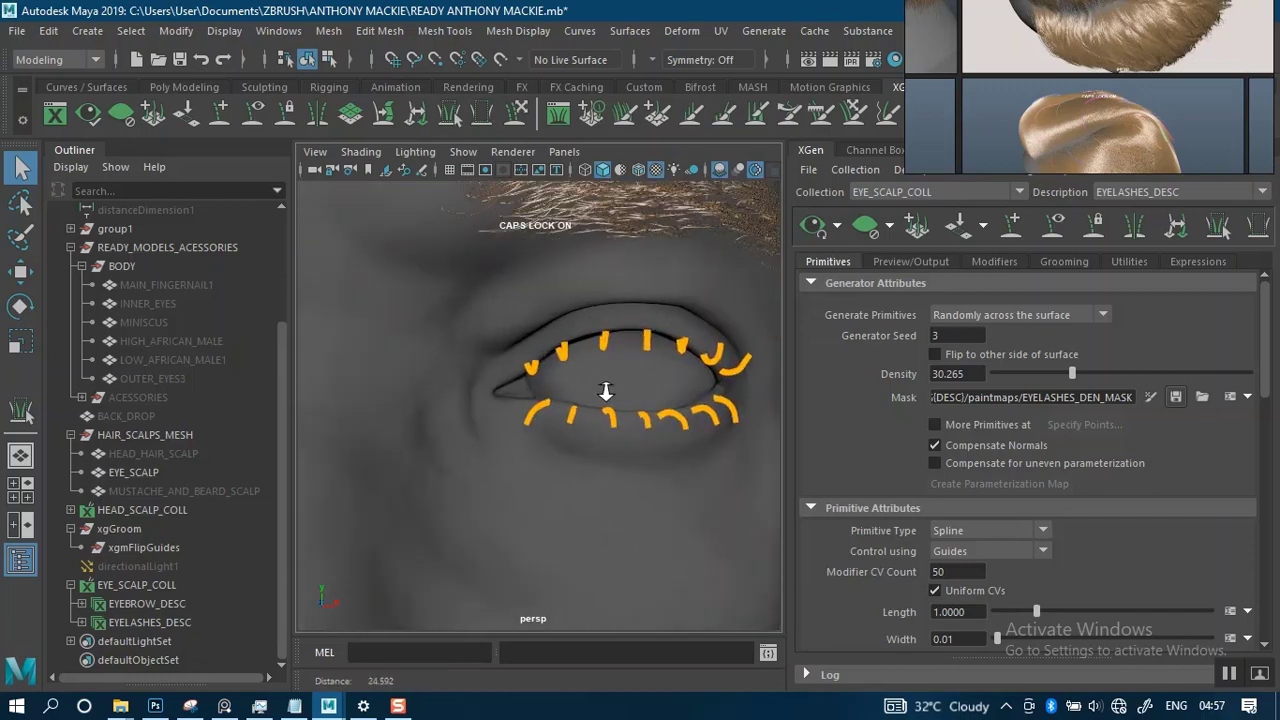
middle_click_drag(586, 403, 606, 500, "alt")
left_click_drag(606, 498, 598, 449, "alt")
middle_click_drag(600, 453, 561, 320, "alt")
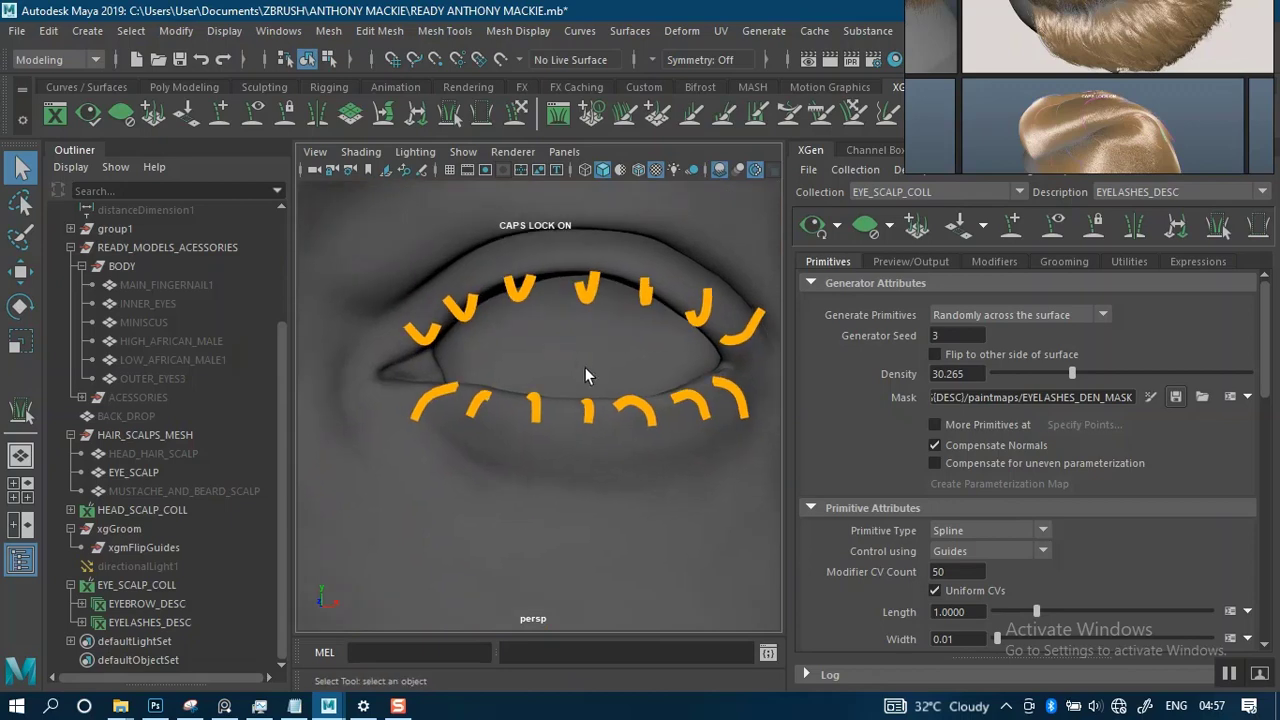
right_click_drag(587, 376, 566, 411, "alt")
mouse_move(566, 413)
left_mouse_down("alt")
mouse_move(578, 375)
mouse_move(580, 434)
mouse_move(565, 394)
mouse_move(575, 401)
left_mouse_up("alt")
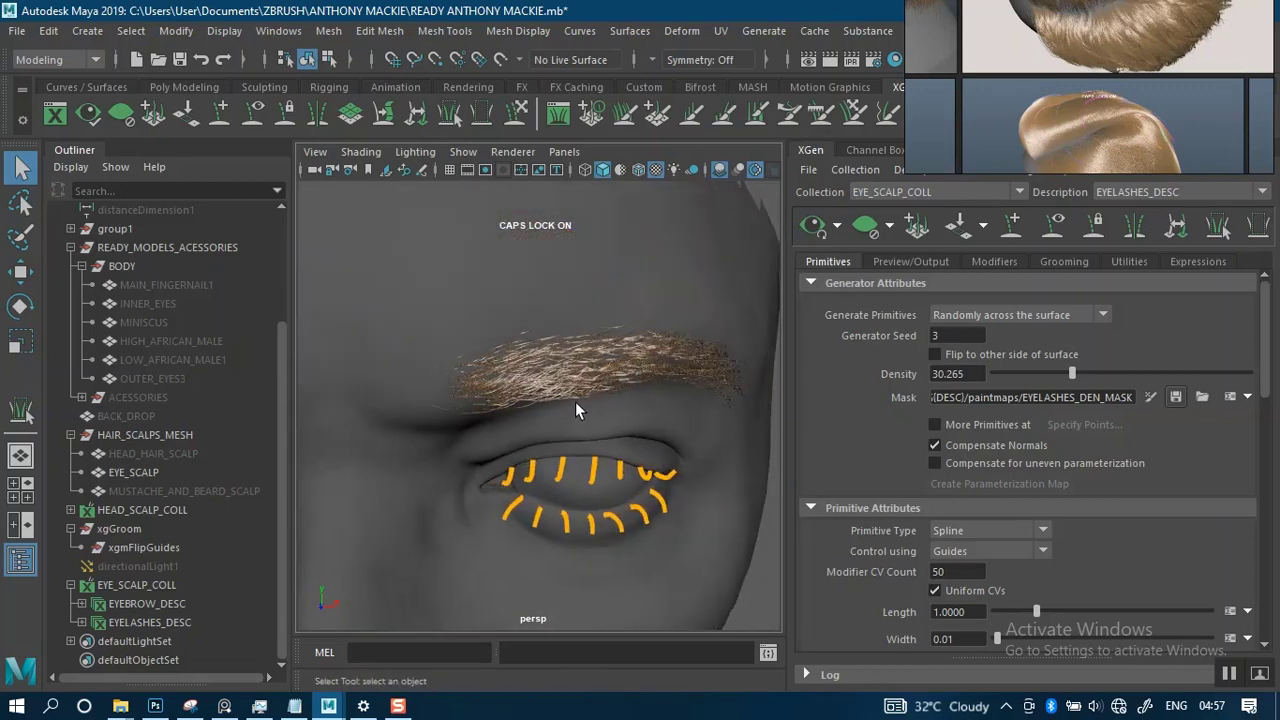
right_click_drag(586, 446, 591, 478, "alt")
left_click_drag(591, 478, 545, 458, "alt")
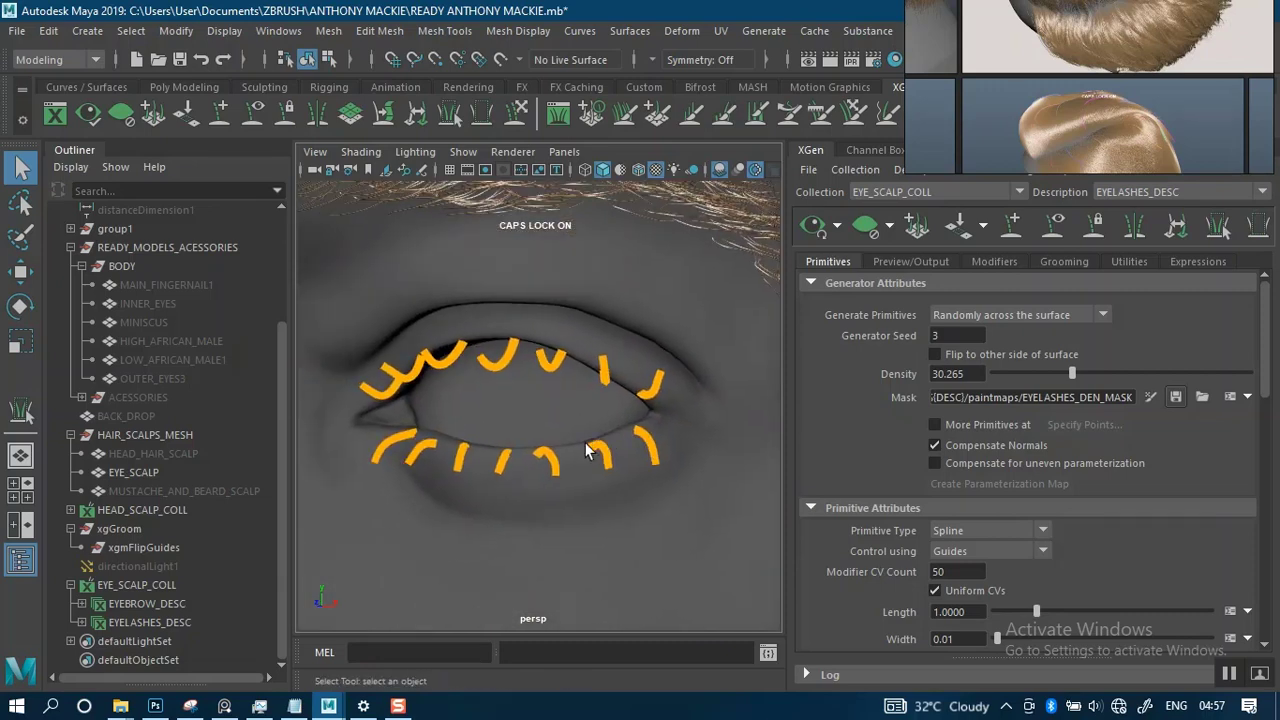
Select the upper-lid eyelash guides of the second eye and delete them.
left_click(547, 460)
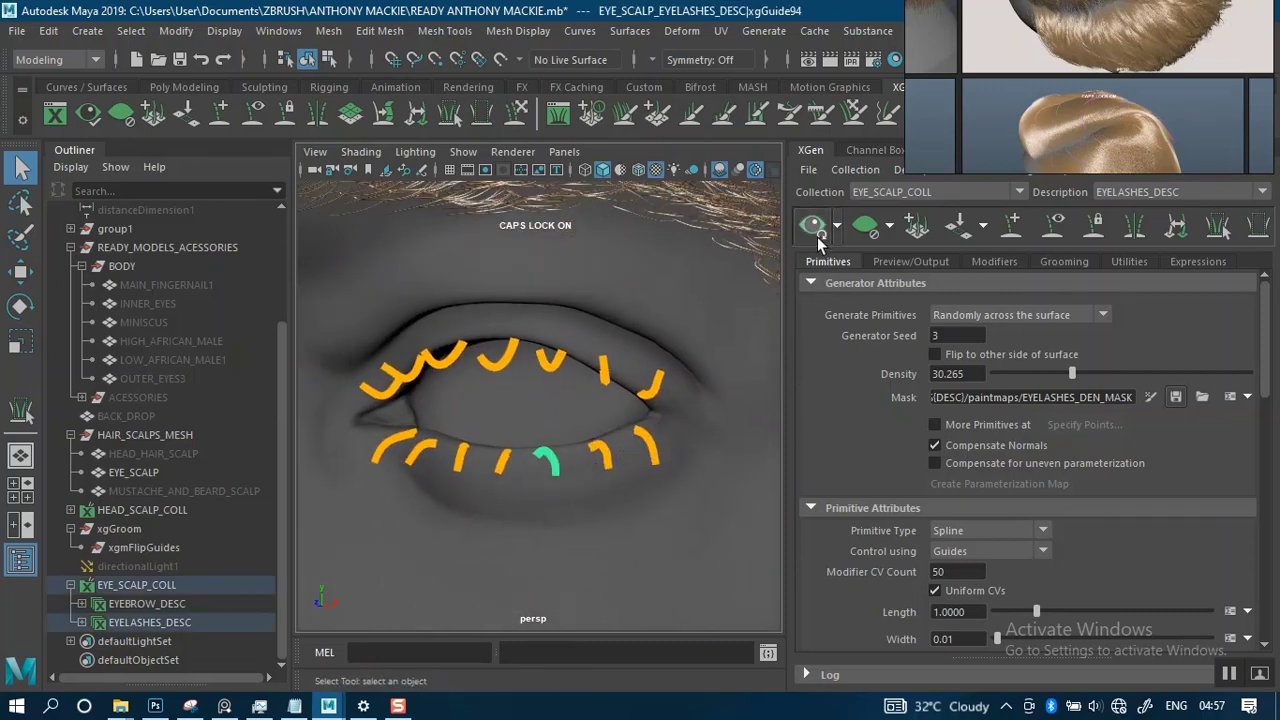
right_click_drag(575, 460, 563, 366, "alt")
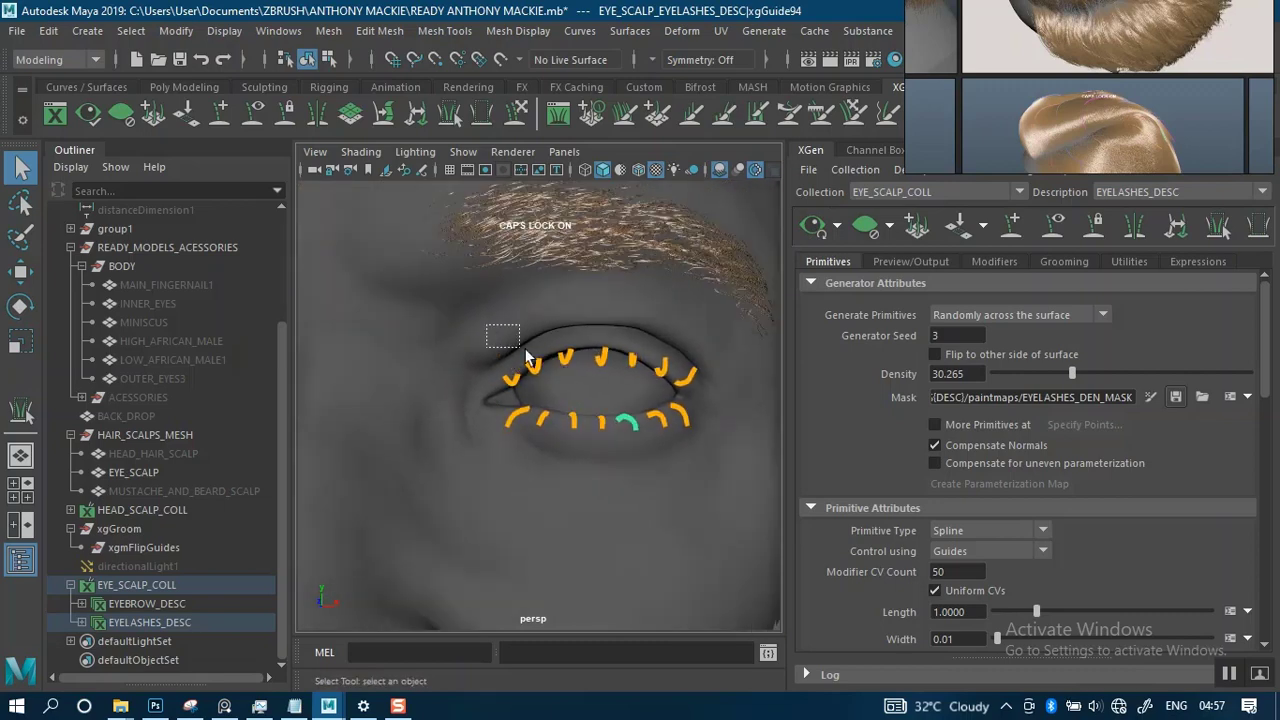
left_click_drag(527, 357, 714, 468)
right_click_drag(714, 468, 558, 388, "alt")
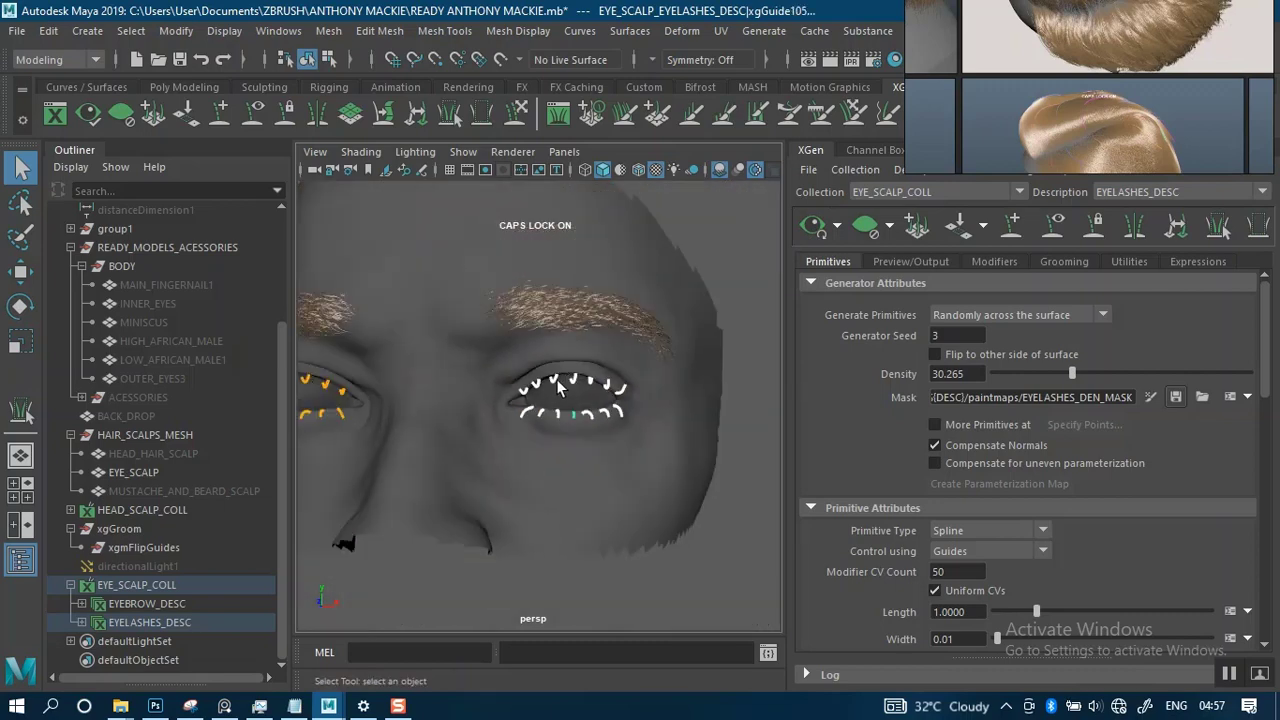
left_click_drag(572, 388, 582, 388, "alt")
middle_click_drag(578, 387, 574, 432, "alt")
right_click_drag(574, 432, 519, 432, "alt")
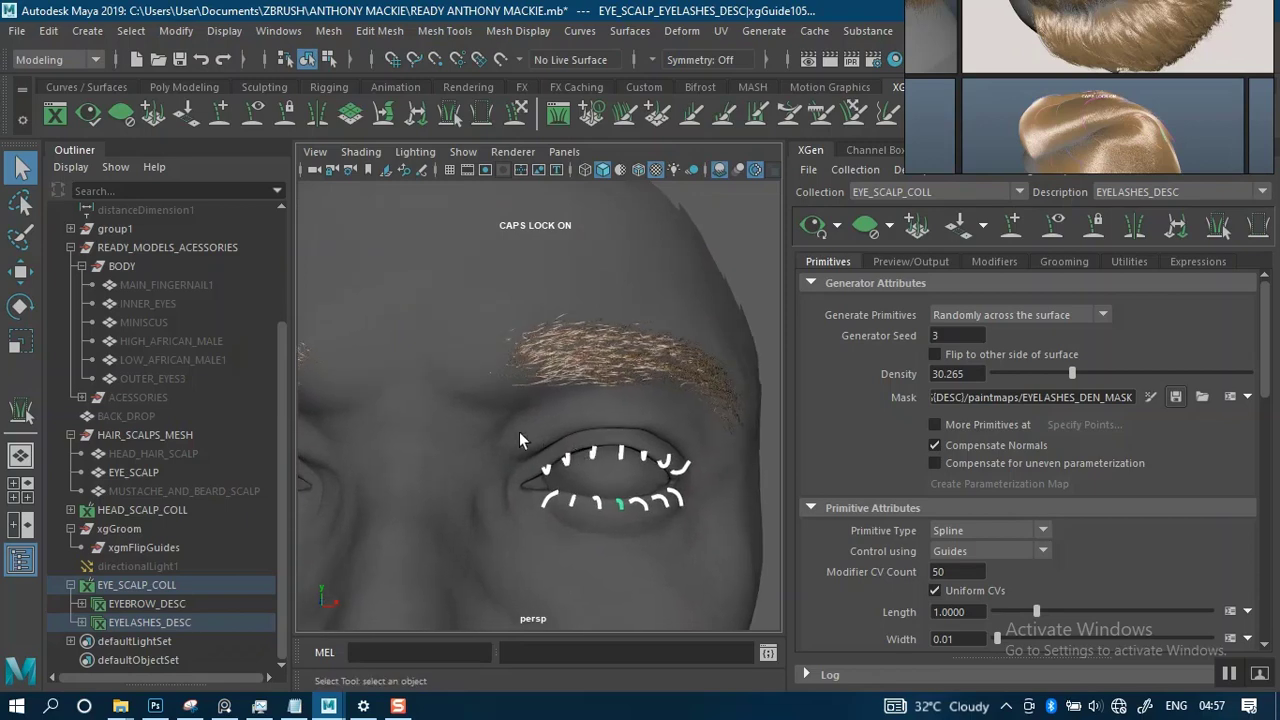
left_click_drag(502, 416, 712, 482)
key("Delete")
Select the first eye's upper-lid eyelash guides, mirror them across the X-axis onto the second eye, and clear the selection.
left_click_drag(580, 512, 471, 446, "alt")
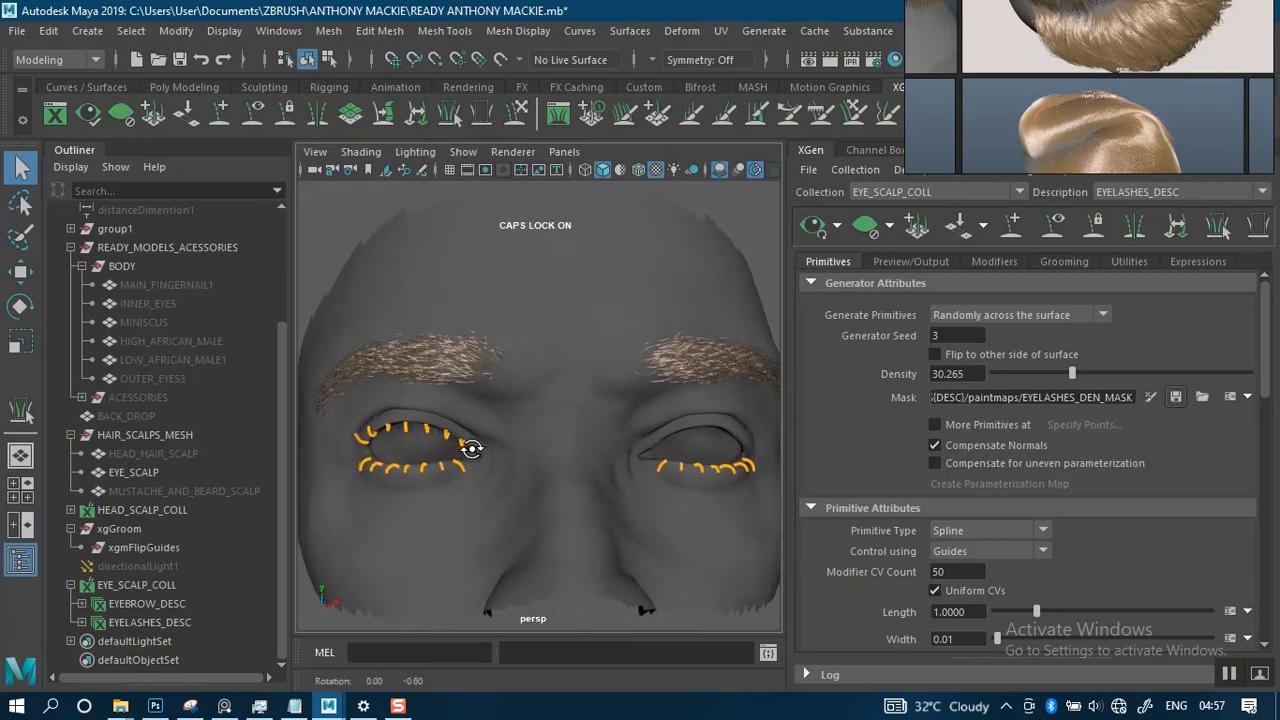
middle_click_drag(500, 456, 582, 484, "alt")
scroll(557, 478, "up", 3)
left_click_drag(344, 461, 571, 503)
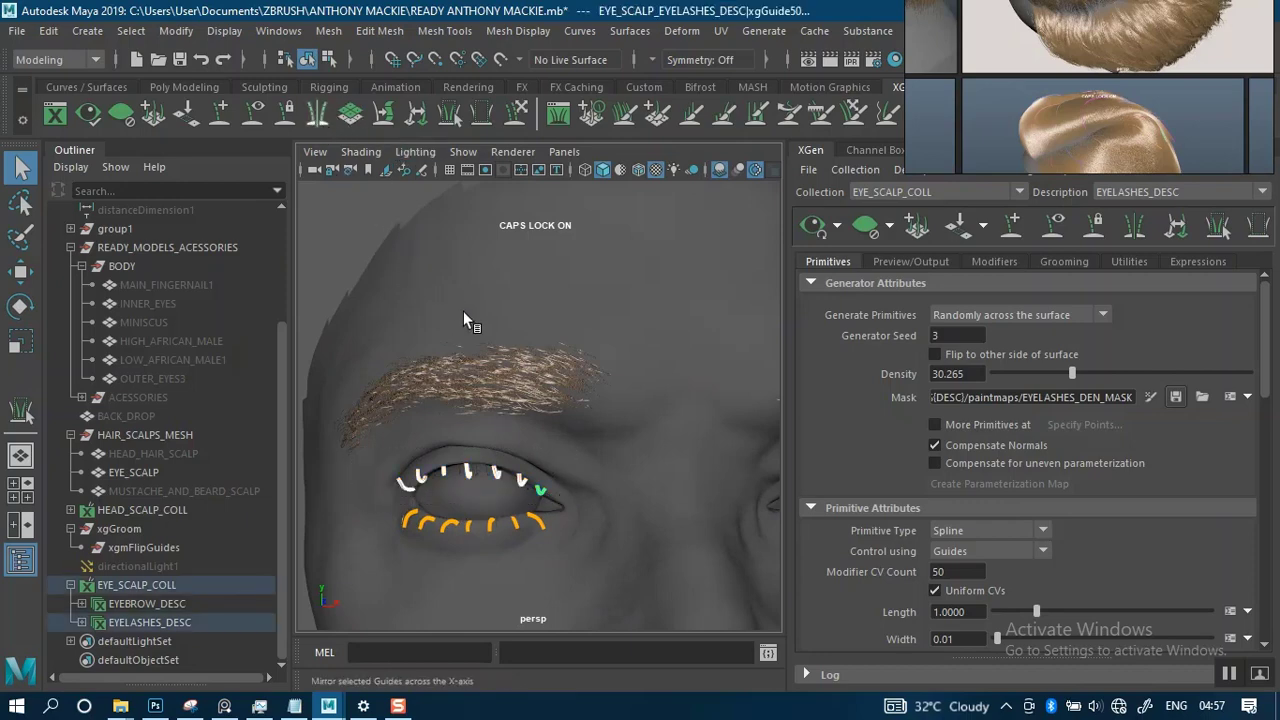
left_click(539, 370)
right_click_drag(602, 415, 585, 359, "alt")
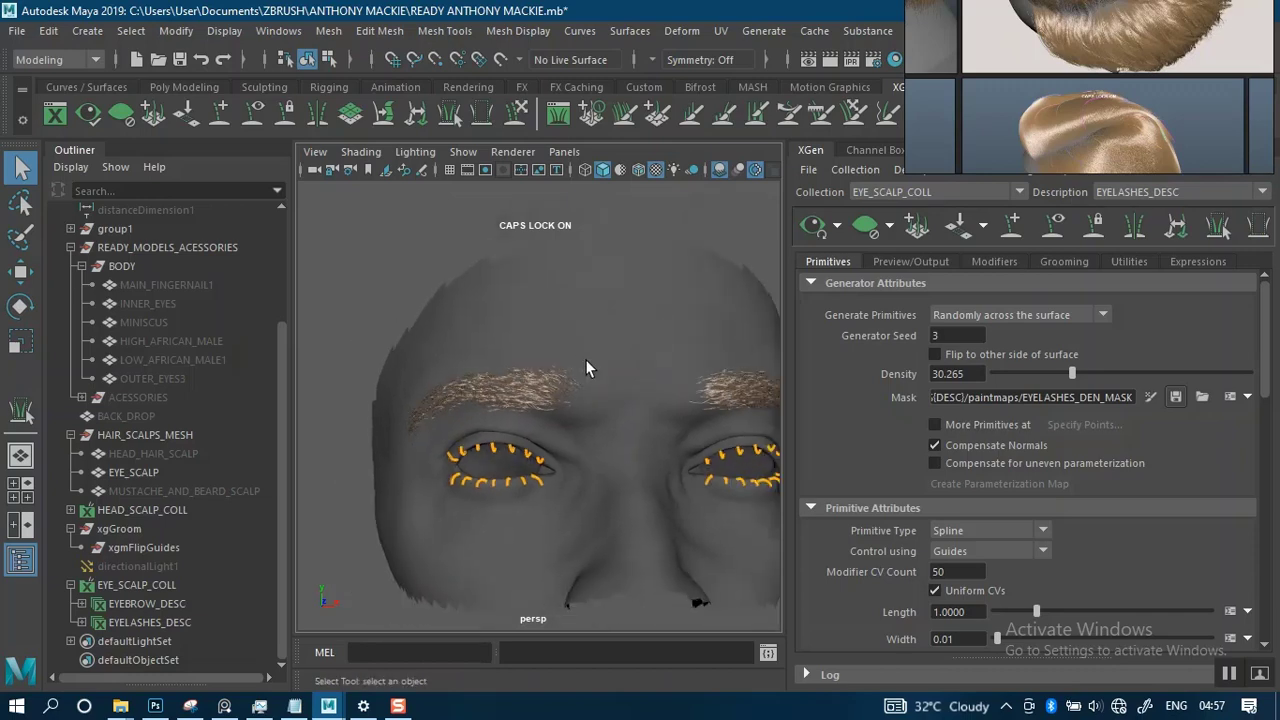
Inspect the mirrored guides on the second eye and update the XGen preview.
middle_click_drag(585, 359, 506, 325, "alt")
right_click_drag(506, 329, 626, 444, "alt")
middle_click_drag(626, 444, 460, 366, "alt")
left_click_drag(655, 350, 598, 377, "alt")
right_click_drag(598, 377, 557, 331, "alt")
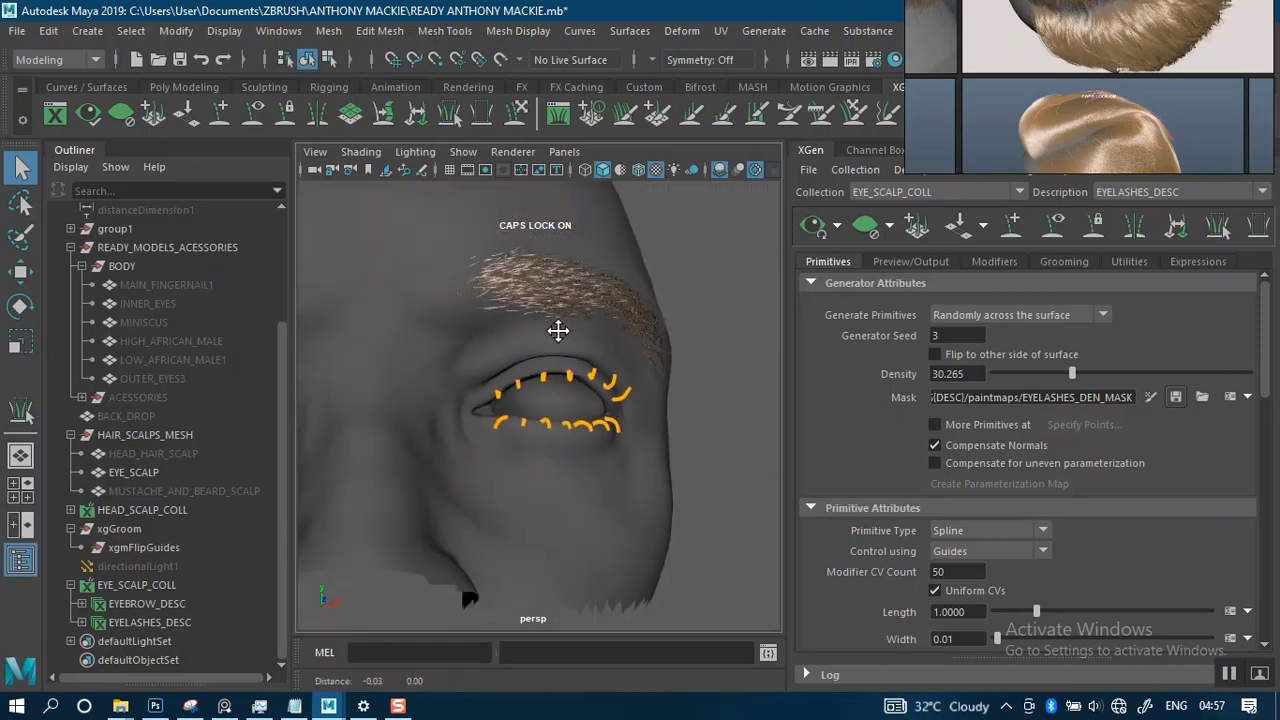
middle_click_drag(557, 331, 534, 354, "alt")
left_click_drag(615, 385, 577, 409, "alt")
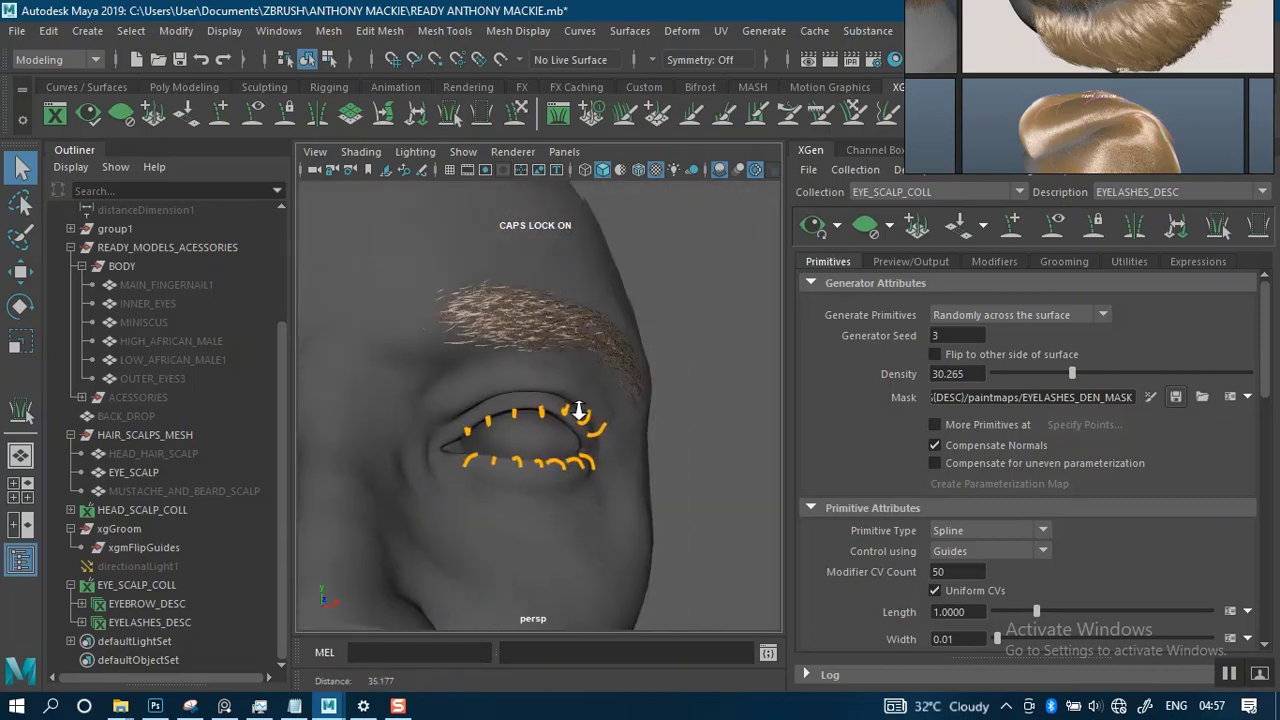
right_click_drag(577, 409, 590, 412, "alt")
middle_click_drag(590, 412, 589, 349, "alt")
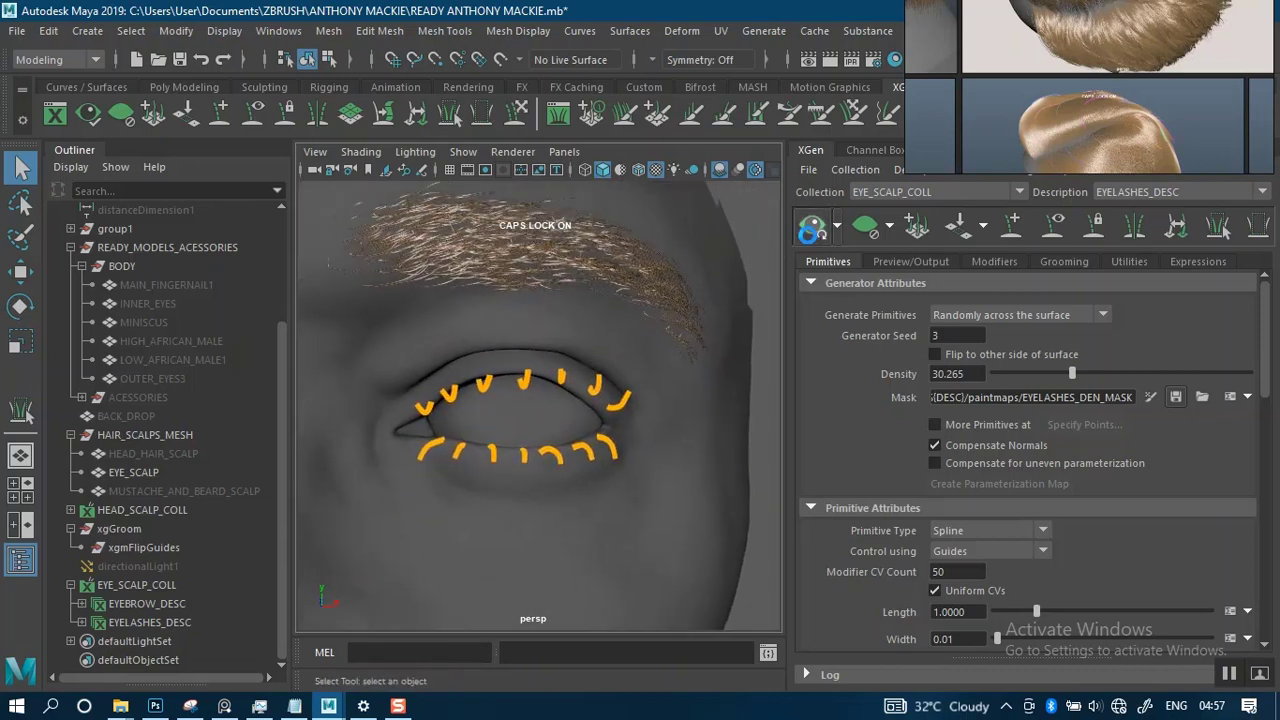
left_click(812, 226)
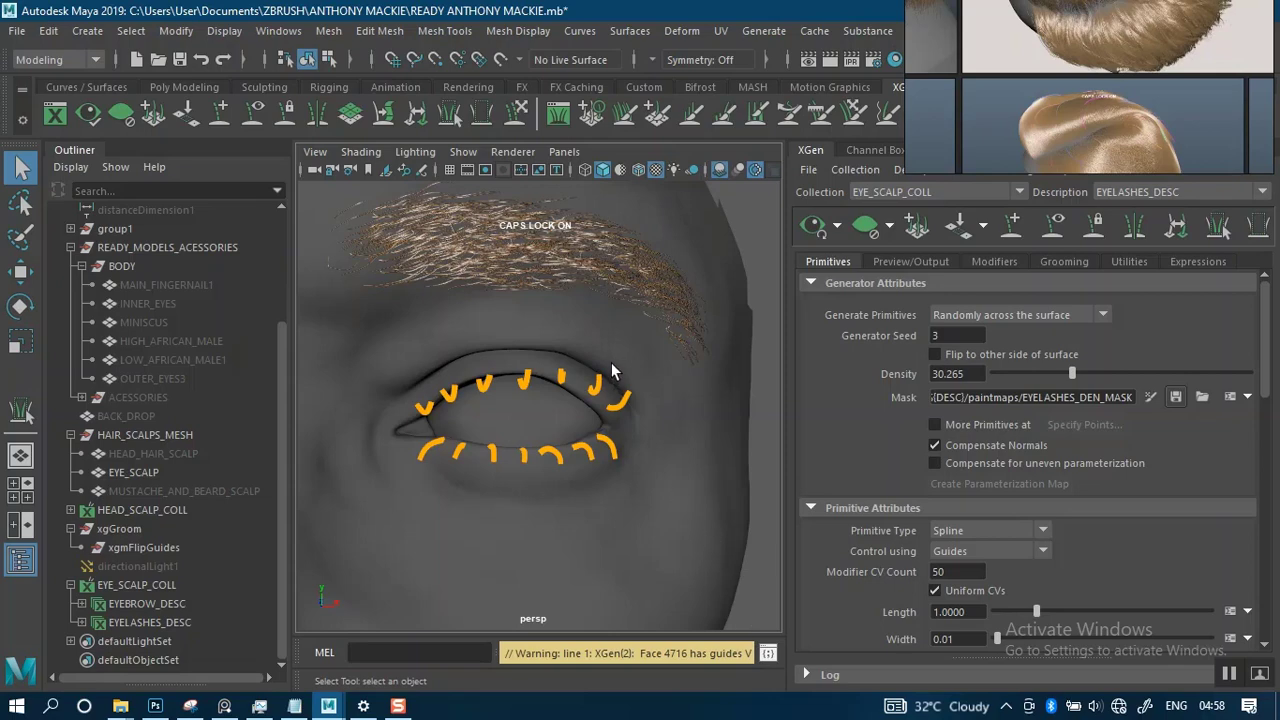
Read the complete XGen warning in the Script Editor, and minimize the editor.
key("ctrl+shift+e")
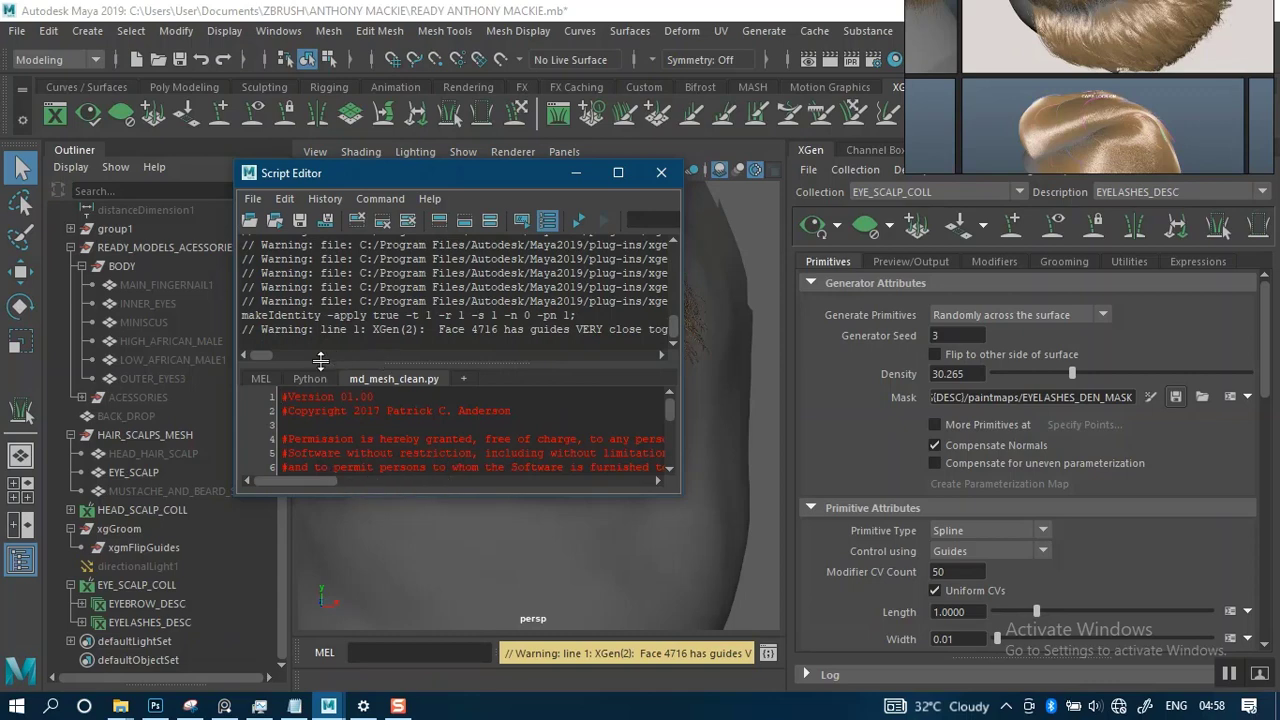
left_click_drag(262, 355, 264, 355)
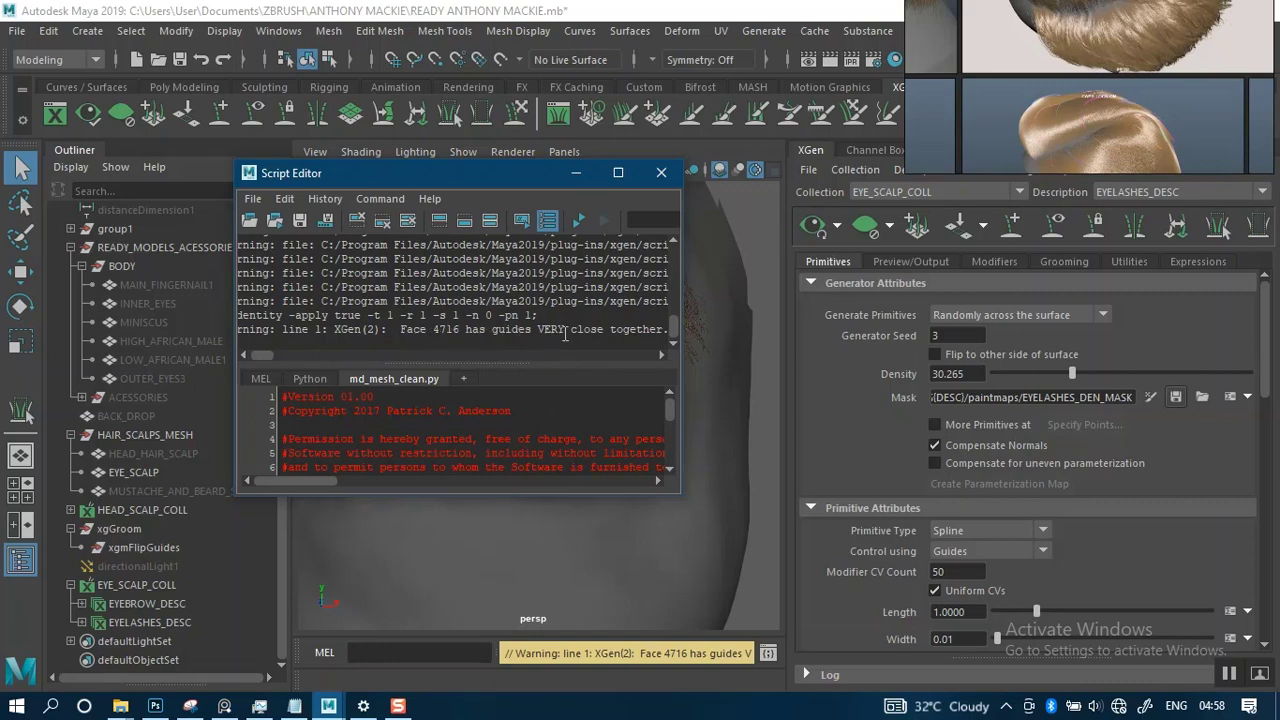
left_click_drag(261, 355, 261, 355)
left_click(588, 181)
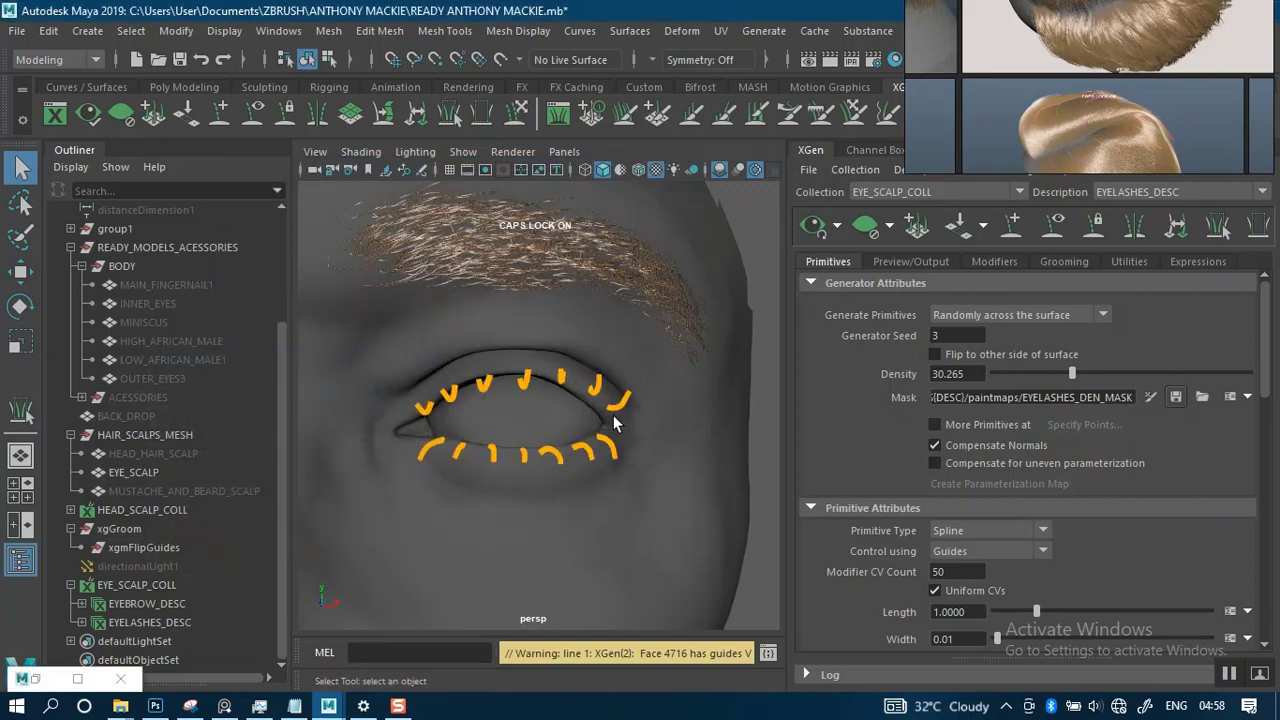
Examine the spacing of the second eye's guides, especially at the outer corner, close up and from different angles.
scroll(614, 424, "up", 5)
scroll(700, 451, "up", 5)
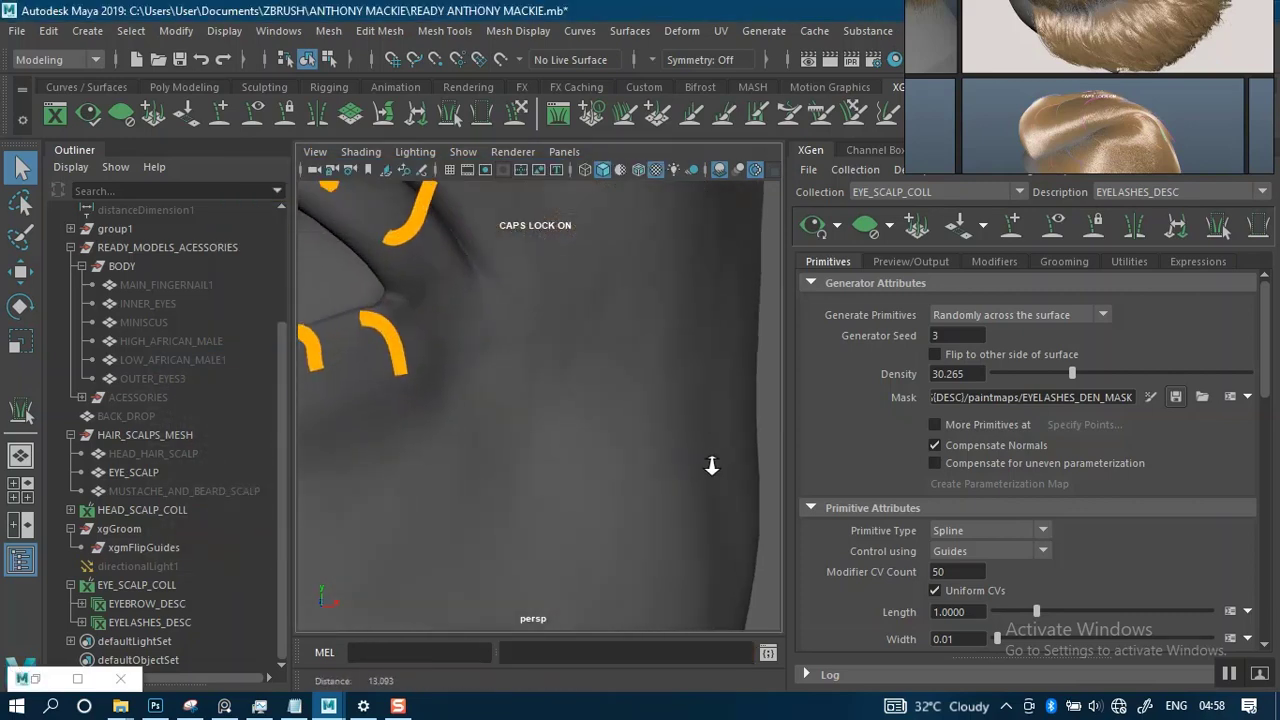
right_click_drag(712, 466, 645, 390, "alt")
left_click_drag(657, 426, 701, 351, "alt")
middle_click_drag(701, 351, 700, 480, "alt")
left_click_drag(622, 405, 612, 273, "alt")
middle_click_drag(586, 332, 702, 328, "alt")
left_click_drag(606, 306, 600, 531, "alt")
left_click_drag(600, 350, 604, 391, "alt")
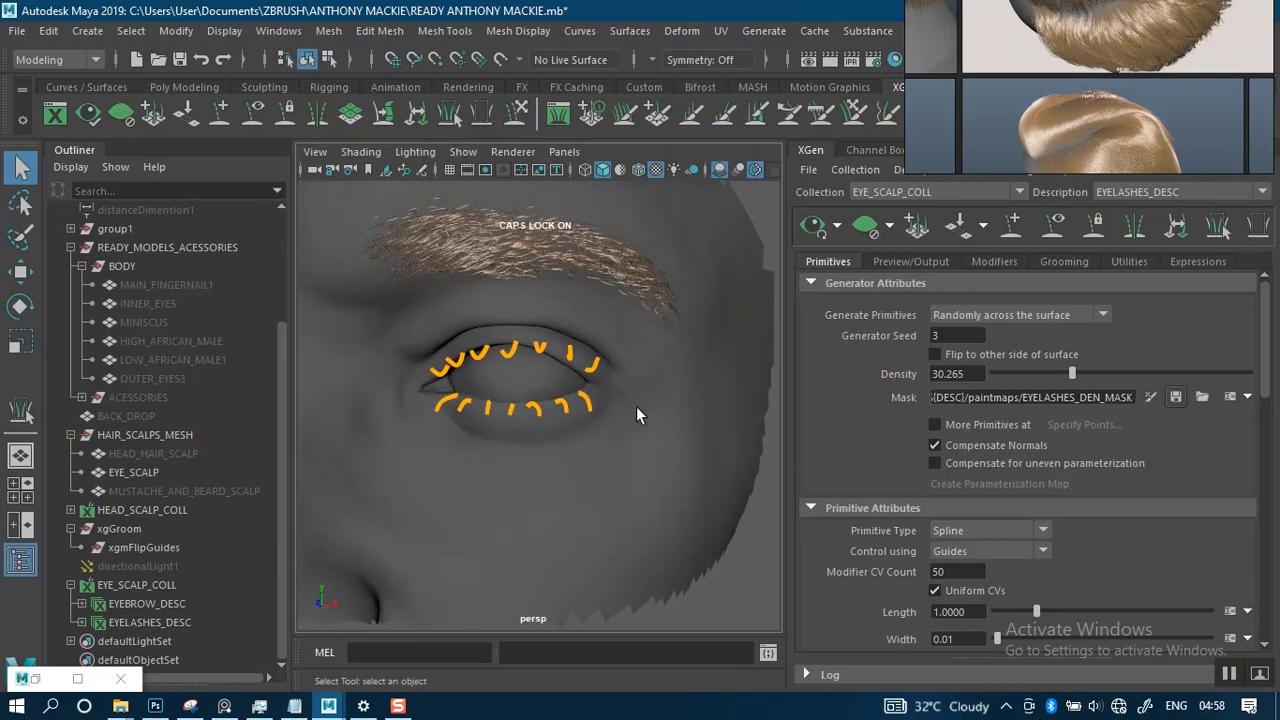
right_click_drag(636, 406, 577, 286, "alt")
left_click_drag(530, 370, 606, 362, "alt")
middle_click_drag(590, 346, 594, 366, "alt")
right_click_drag(580, 400, 622, 485, "alt")
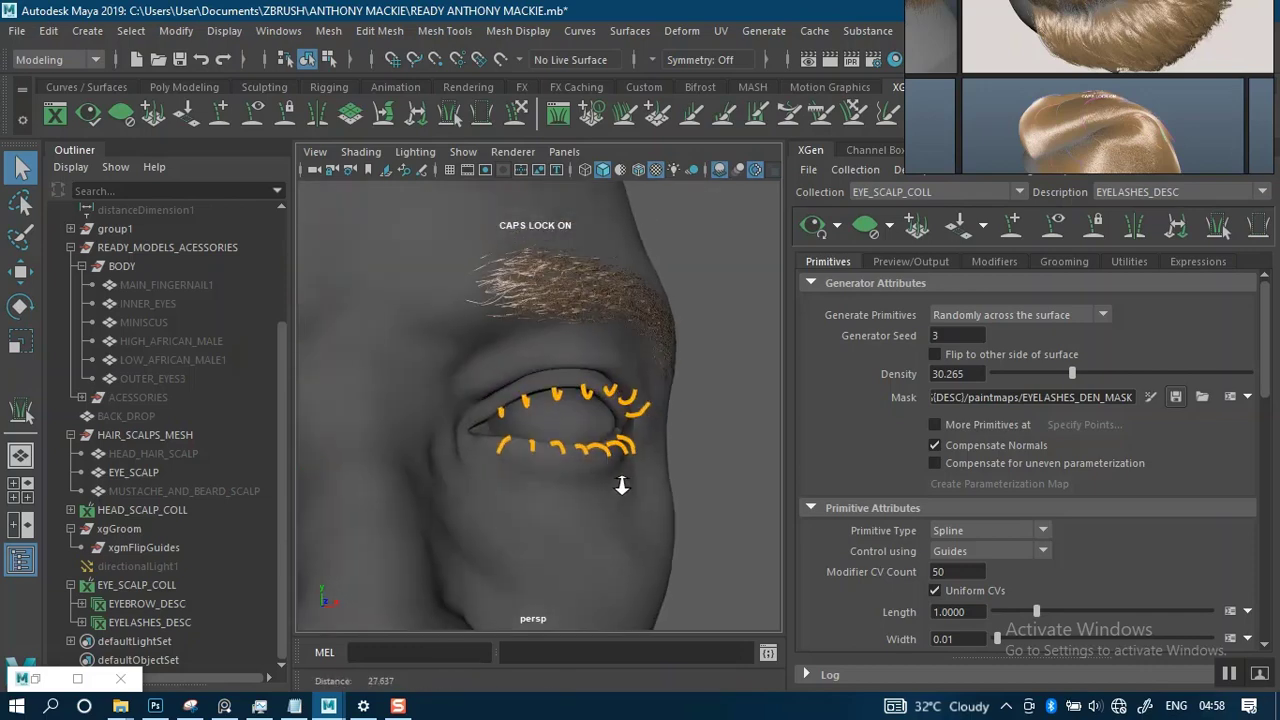
left_click_drag(622, 480, 580, 466, "alt")
middle_click_drag(582, 434, 580, 374, "alt")
right_click_drag(578, 400, 604, 471, "alt")
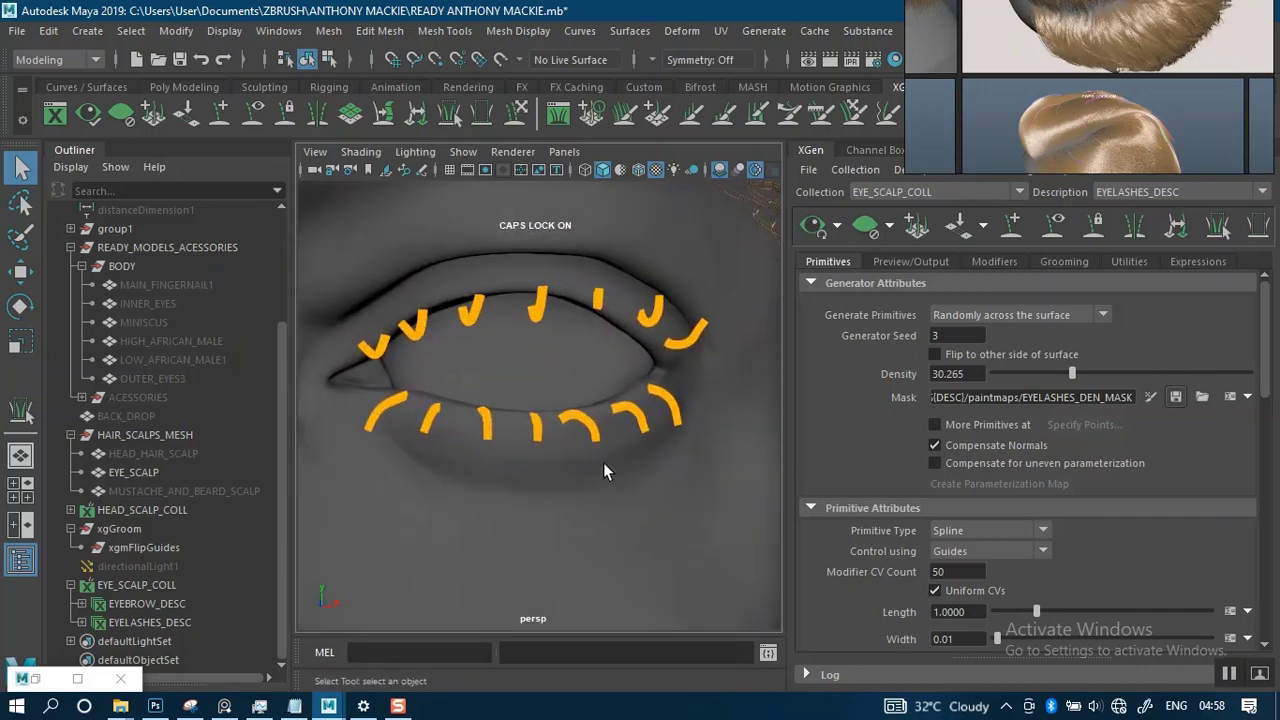
left_click_drag(604, 471, 687, 379, "alt")
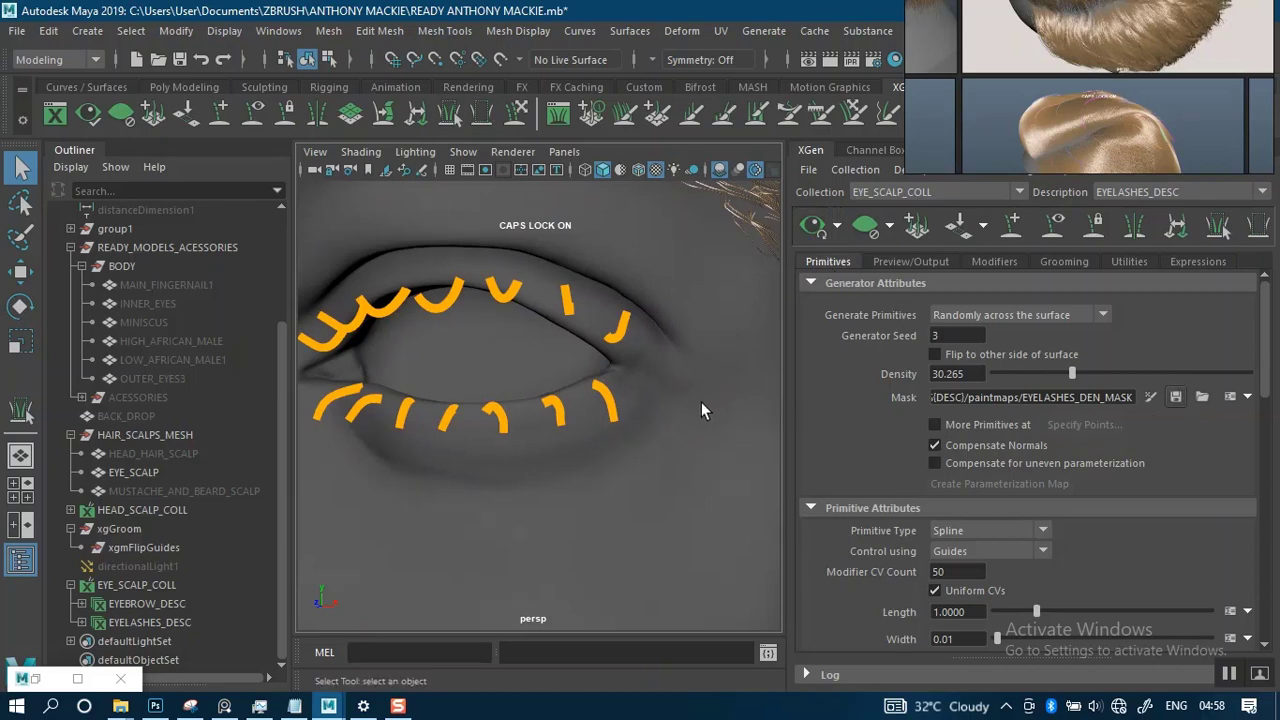
left_click_drag(621, 456, 628, 448, "alt")
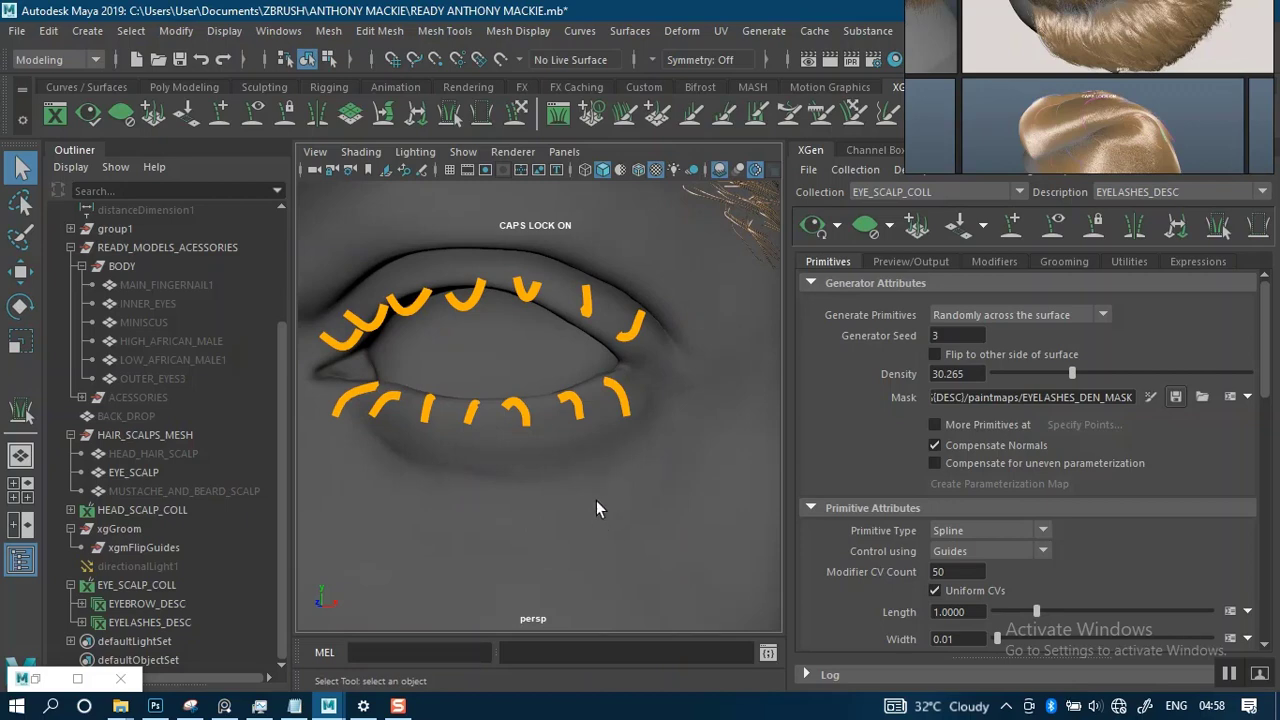
scroll(574, 443, "down", 3)
left_click_drag(572, 443, 730, 471, "alt")
scroll(608, 395, "down", 4)
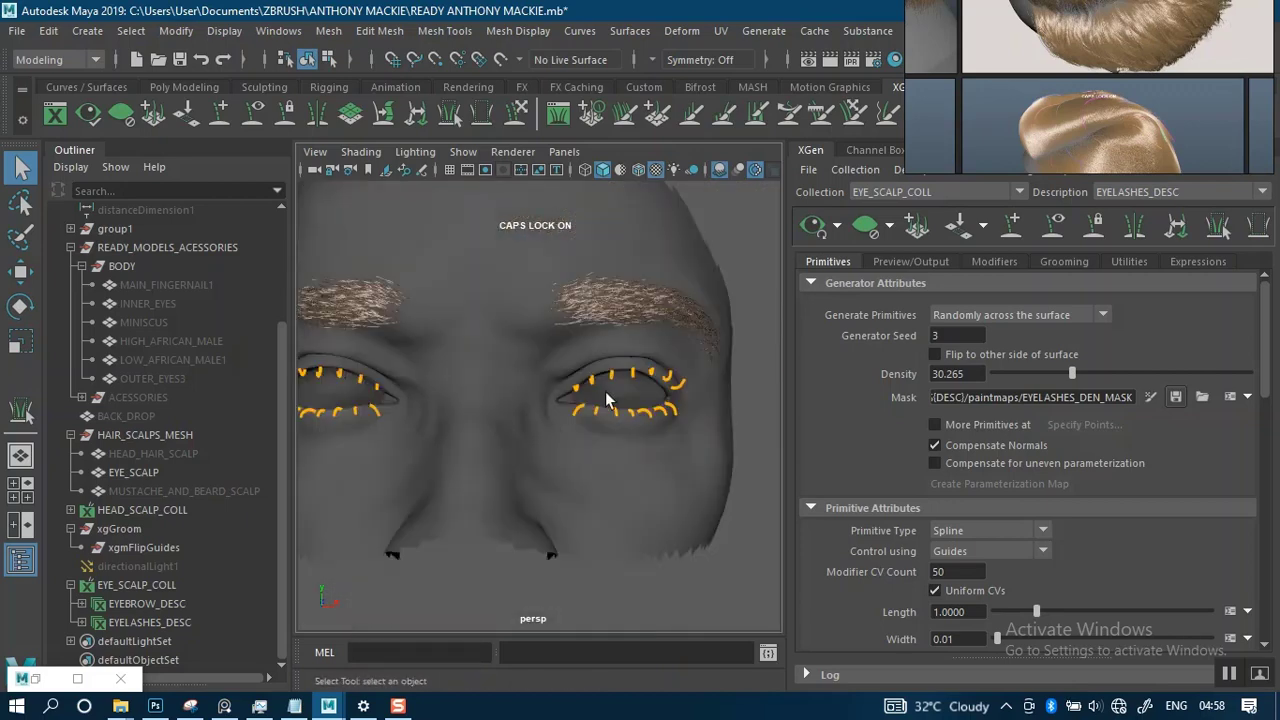
left_click_drag(606, 400, 611, 408, "alt")
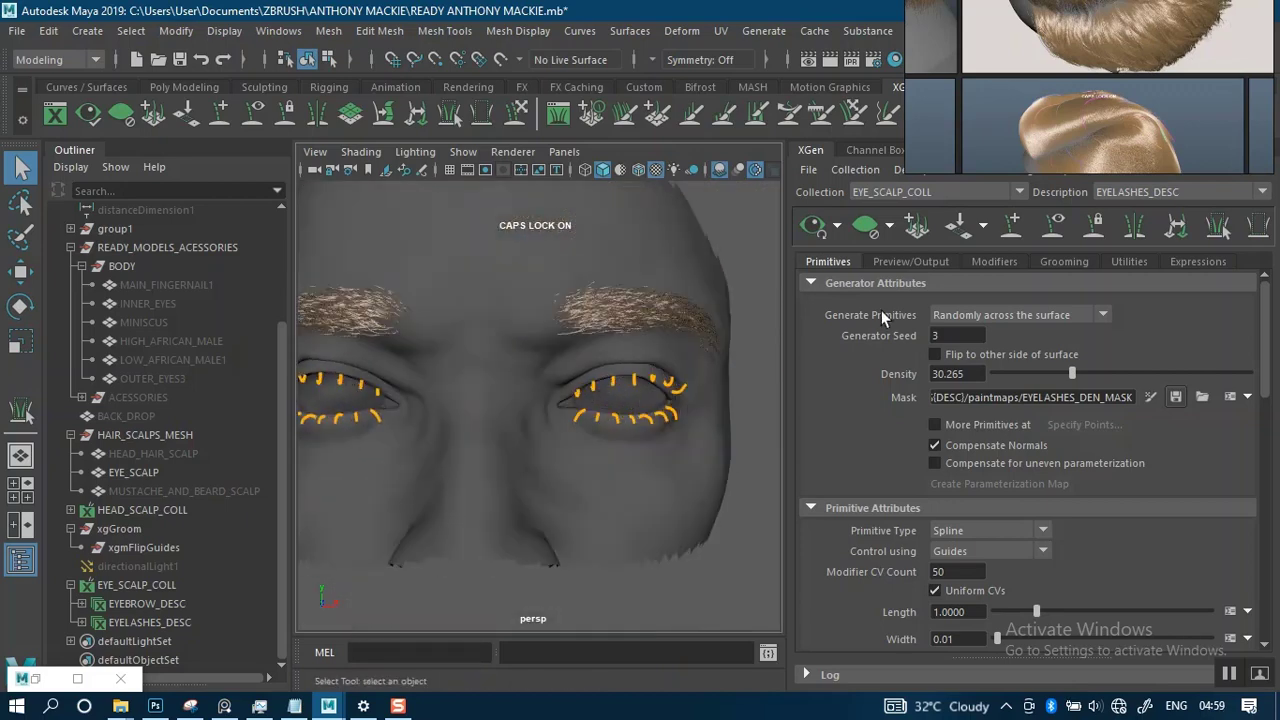
Look through the eyelashes' primitive, utility and Preview/Output settings, ending on Preview/Output.
left_click(912, 262)
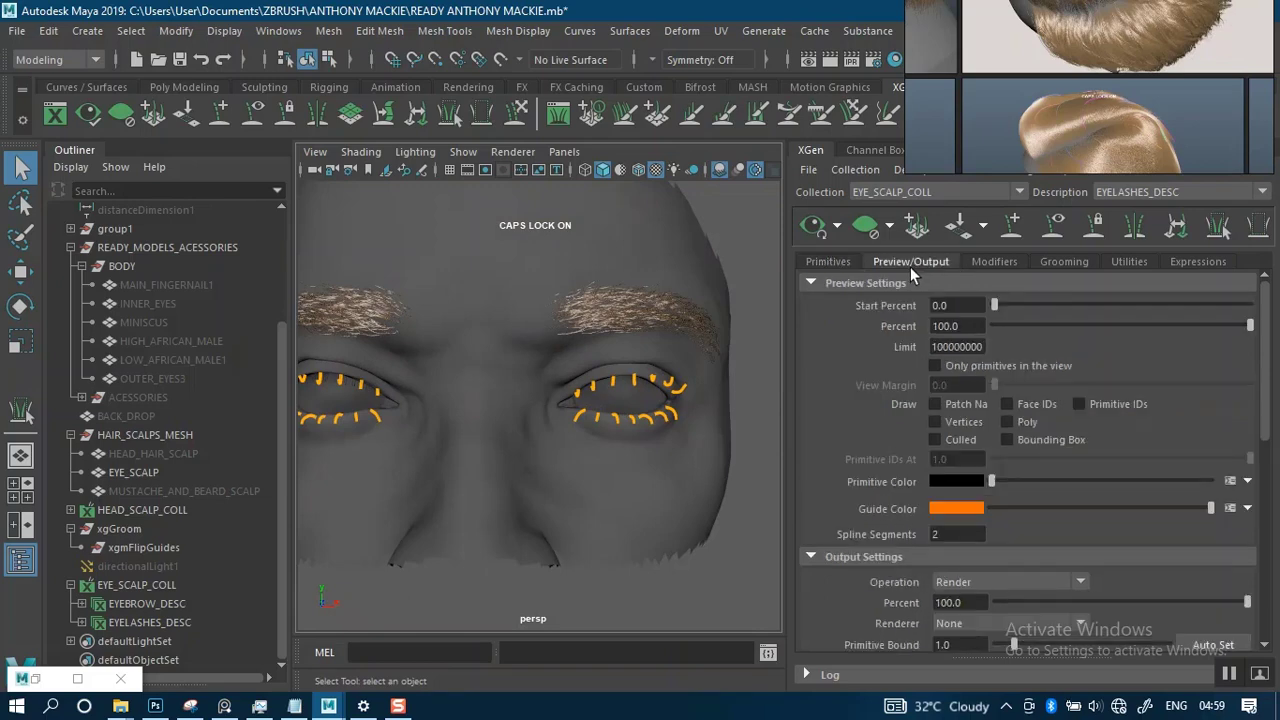
left_click(830, 262)
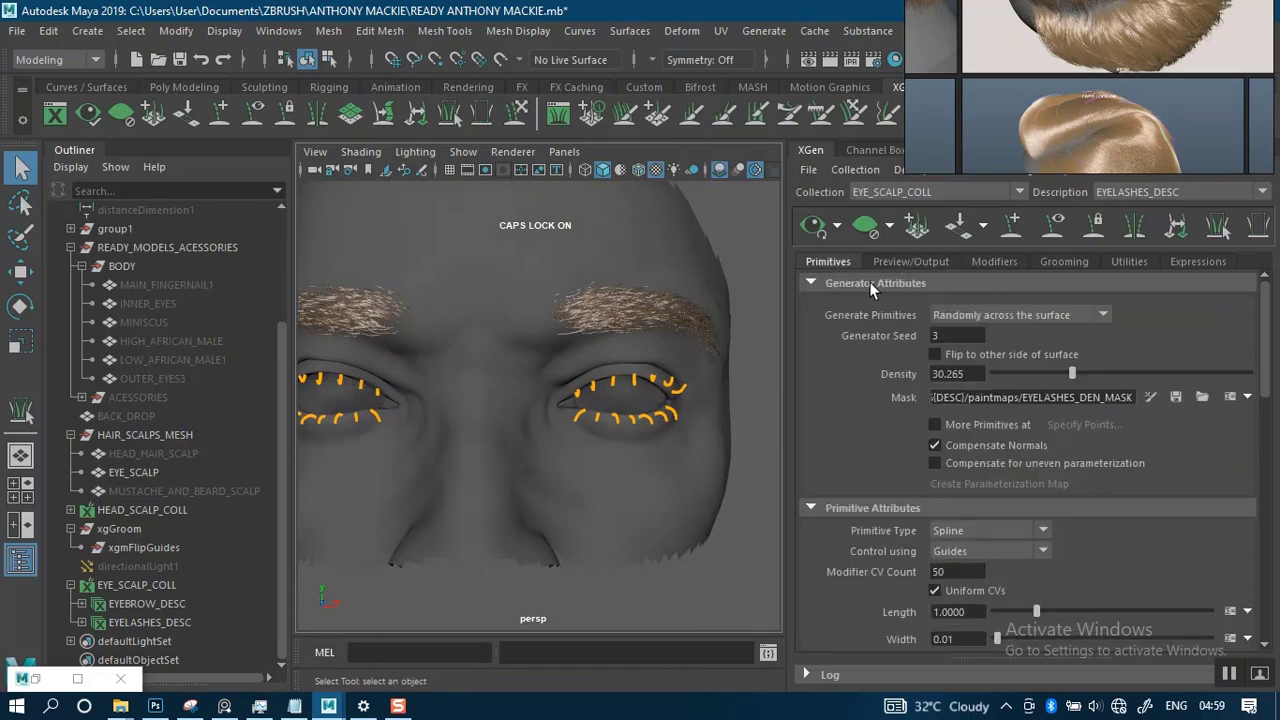
left_click(1111, 263)
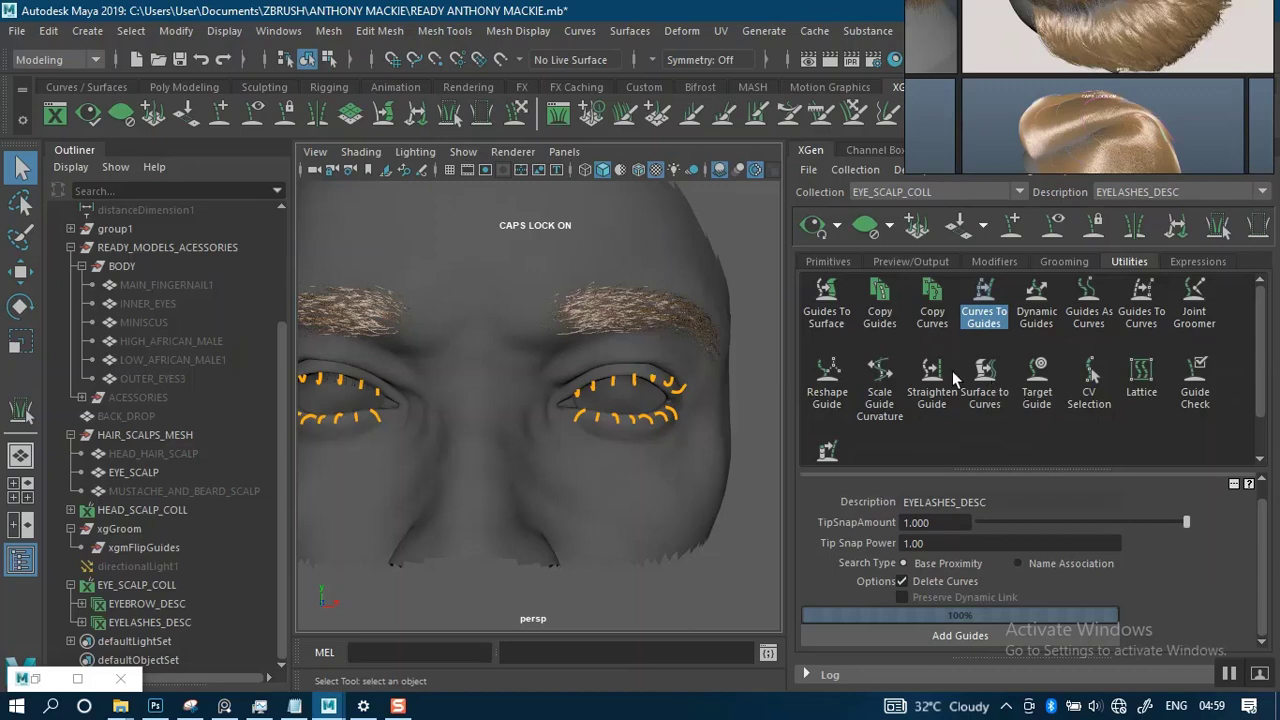
left_click(908, 261)
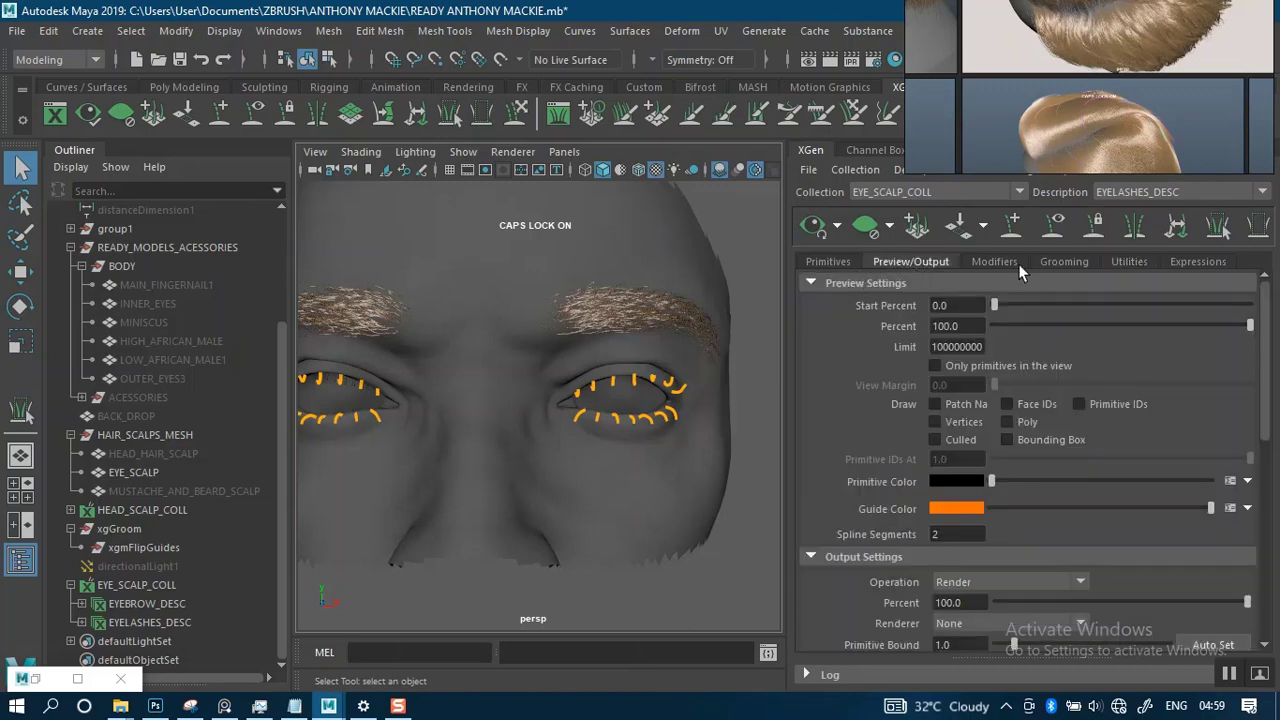
Switch the active description to EYEBROW_DESC and back to EYELASHES_DESC.
left_click(1150, 195)
left_click(1140, 208)
left_click(1123, 192)
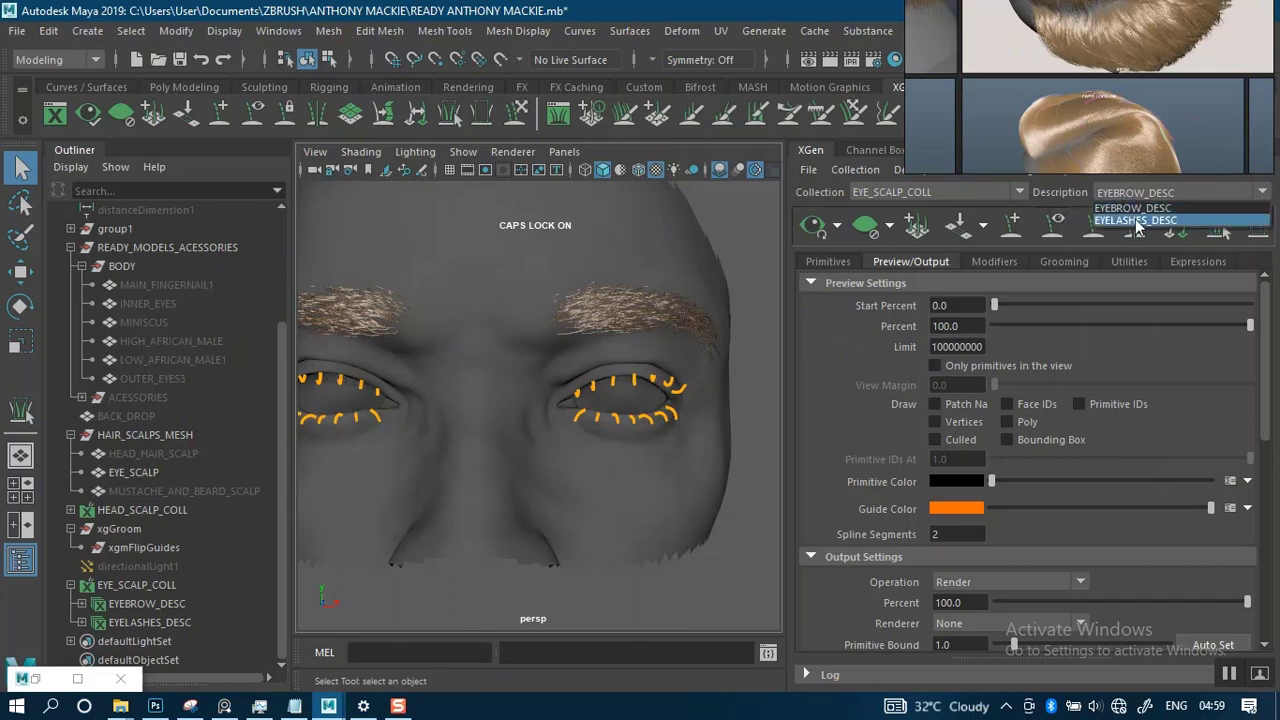
left_click(1137, 219)
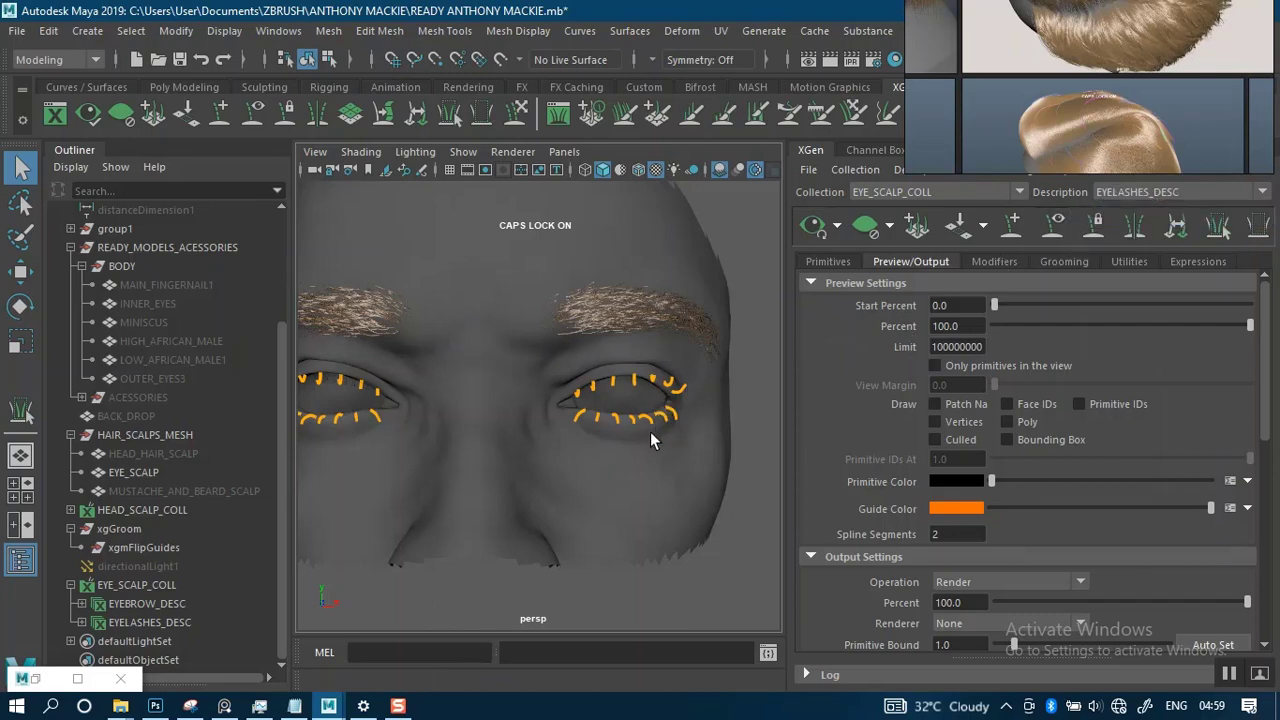
Compare the lash guides of the second eye with those of the first eye in close-up views.
scroll(620, 417, "up", 5)
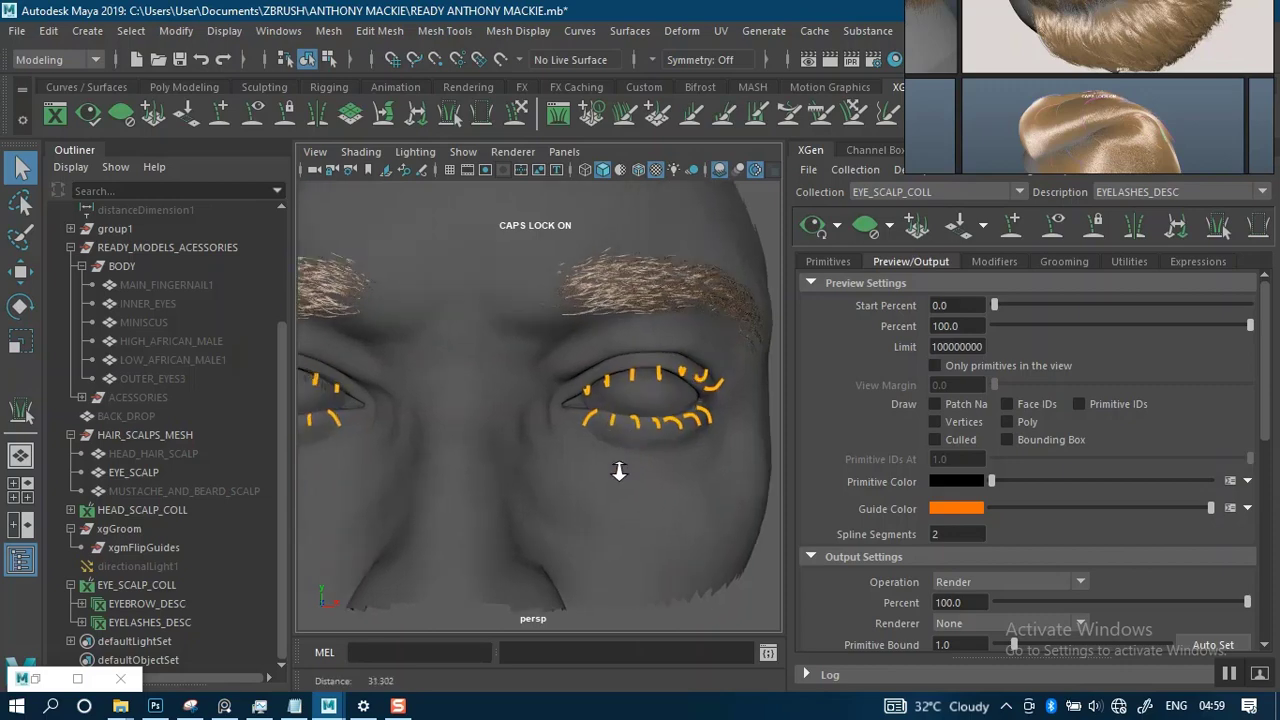
scroll(594, 427, "up", 1)
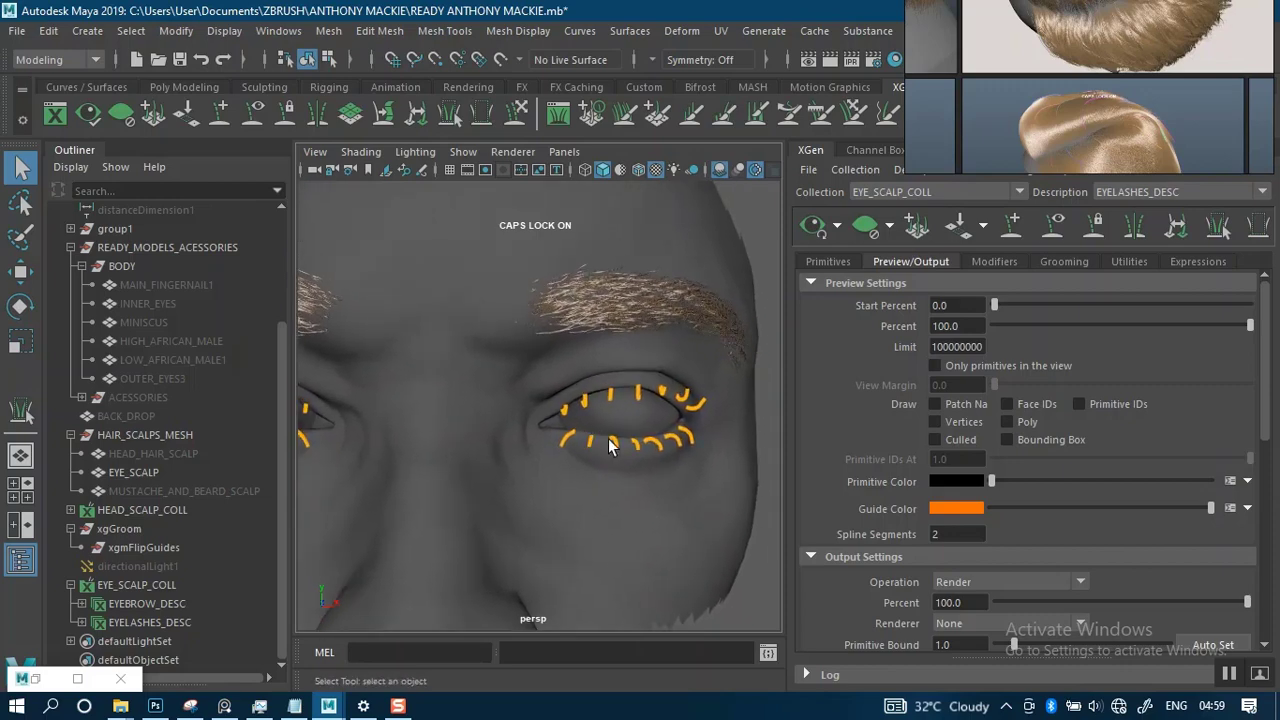
left_click_drag(648, 440, 666, 420, "alt")
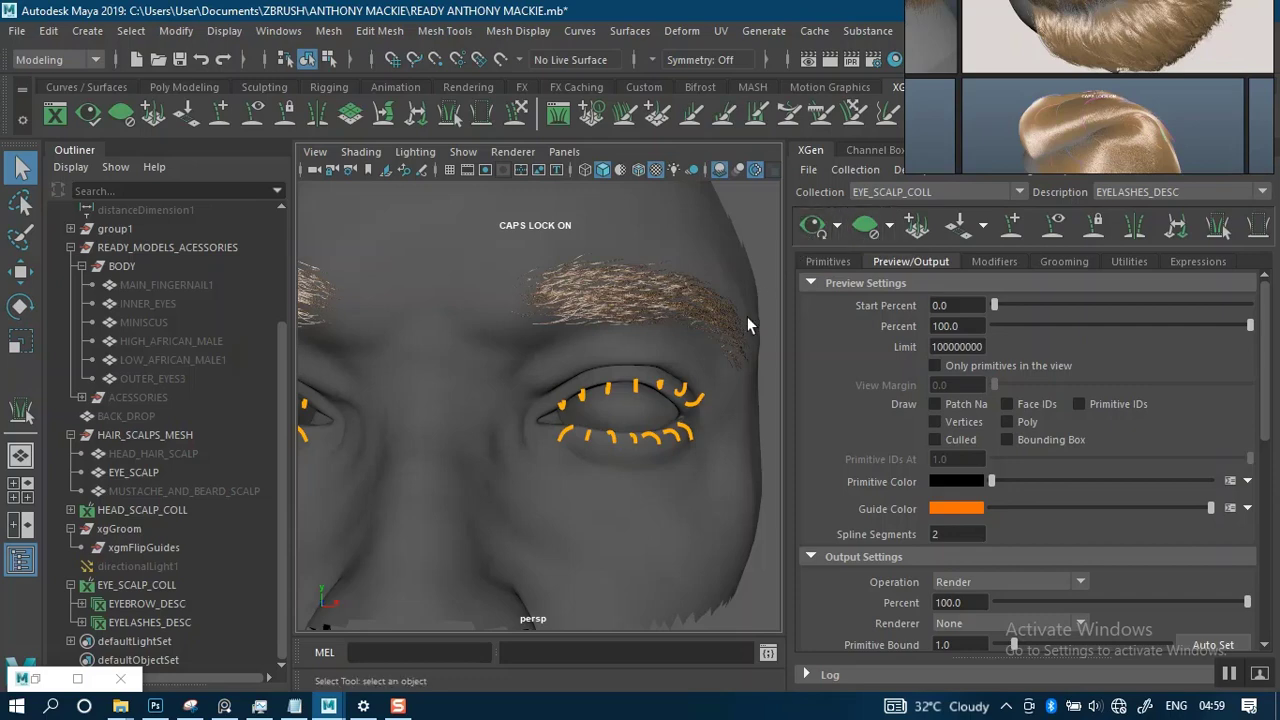
left_click_drag(651, 406, 643, 366, "alt")
right_click_drag(643, 366, 581, 443, "alt")
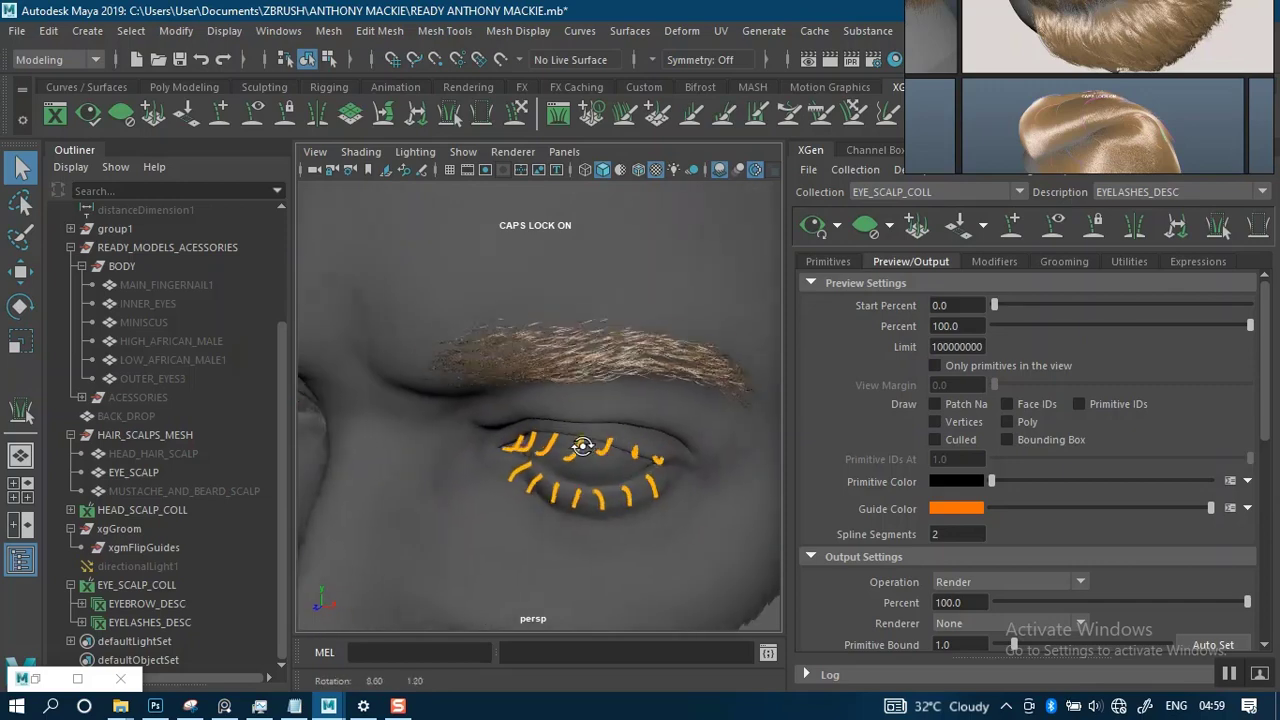
left_click_drag(581, 443, 654, 417, "alt")
middle_click_drag(510, 415, 670, 373, "alt")
middle_click_drag(535, 371, 665, 372, "alt")
right_click_drag(664, 370, 630, 483, "alt")
left_click_drag(630, 475, 654, 478, "alt")
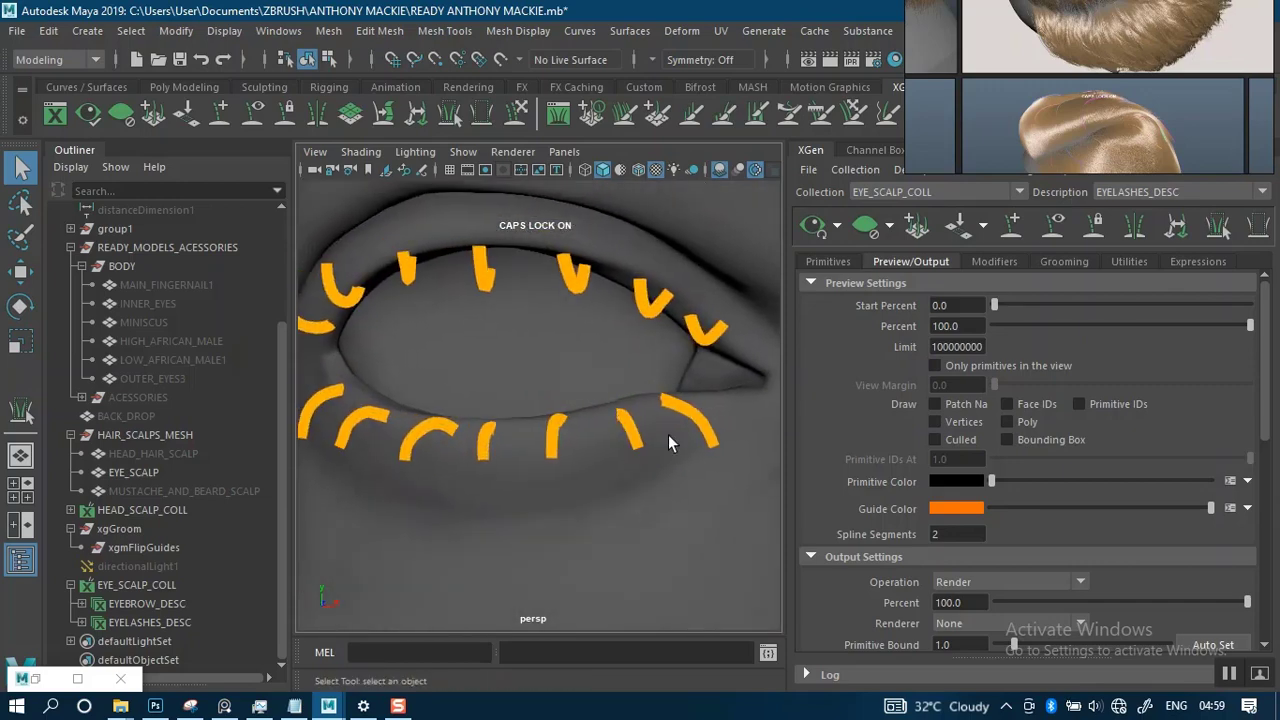
Update the EYELASHES_DESC hair preview and select the EYE_SCALP mesh around the eye.
left_click(806, 234)
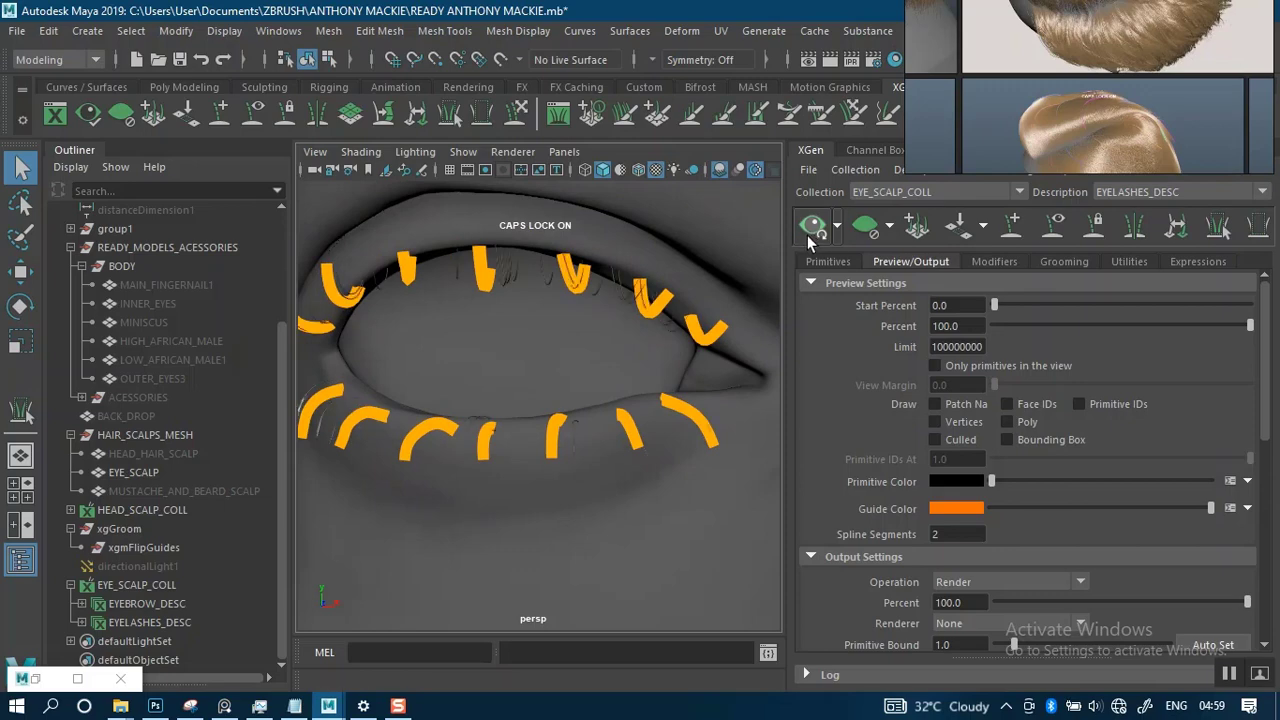
right_click_drag(640, 446, 535, 260, "alt")
left_click(610, 465)
left_click_drag(535, 260, 549, 399, "alt")
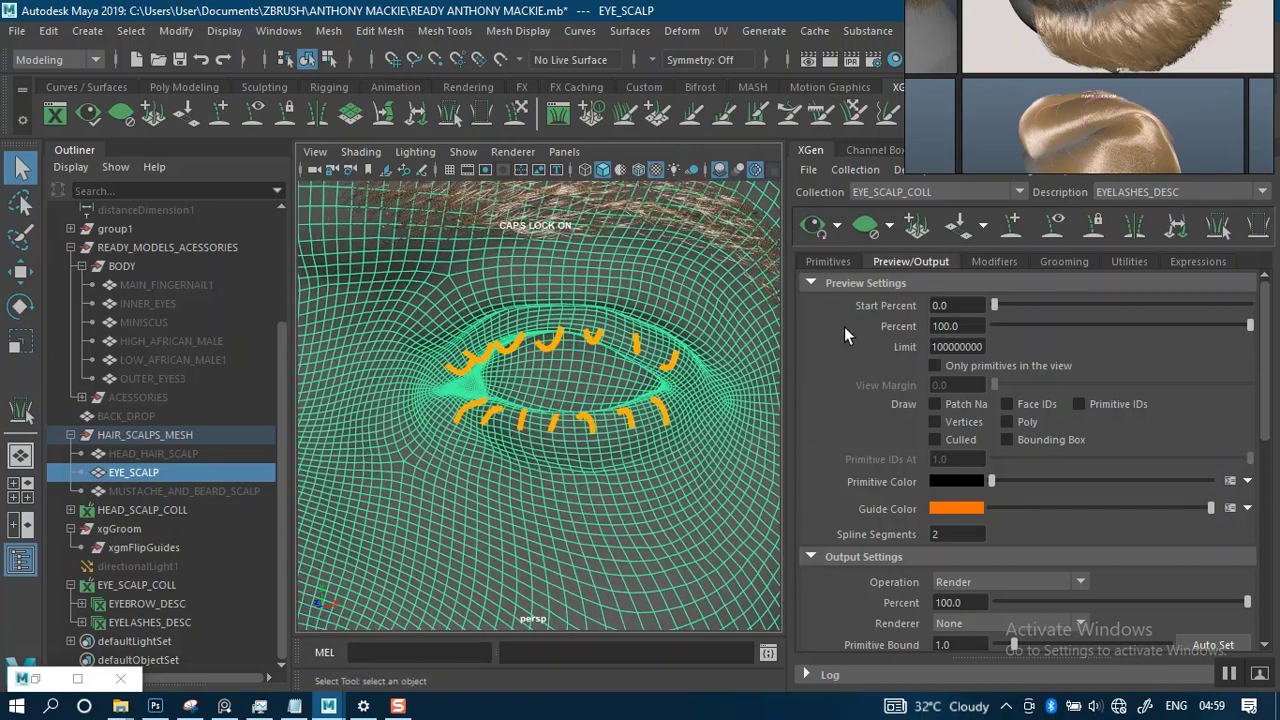
Enable the Clumping1 modifier on EYELASHES_DESC and generate its clumping points in the map setup.
left_click(993, 262)
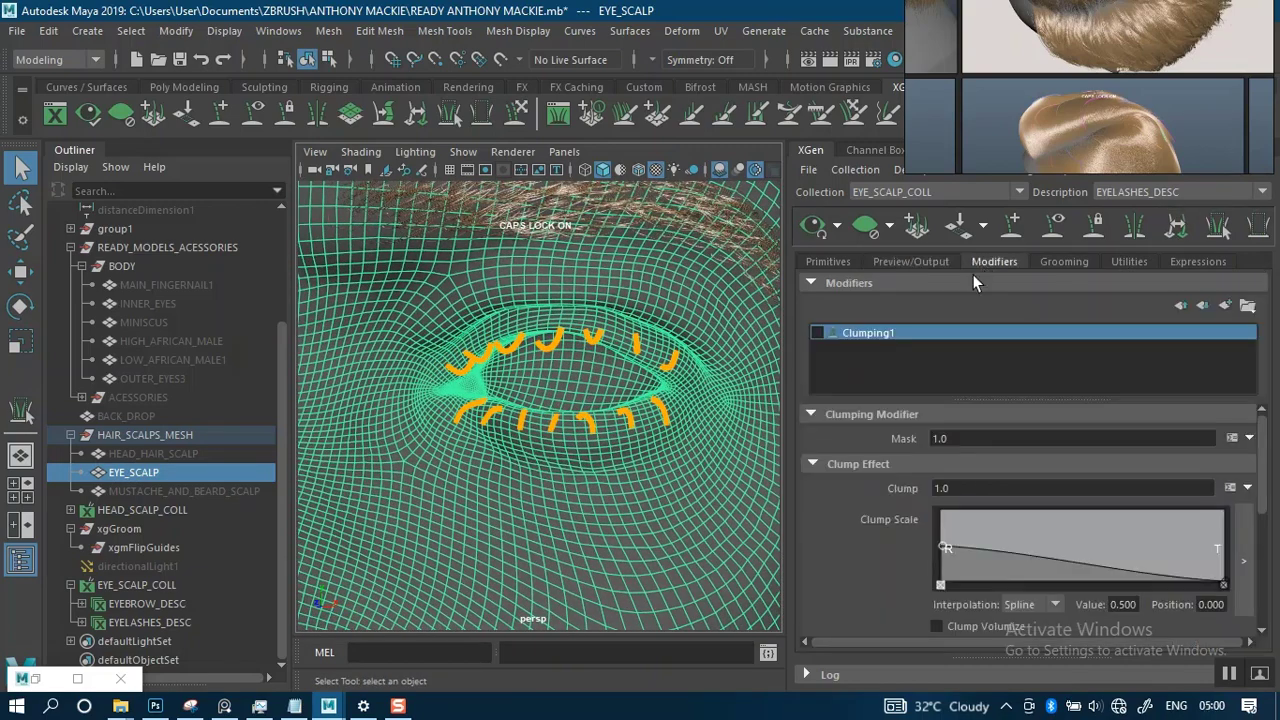
left_click(816, 332)
scroll(1260, 503, "down", 8)
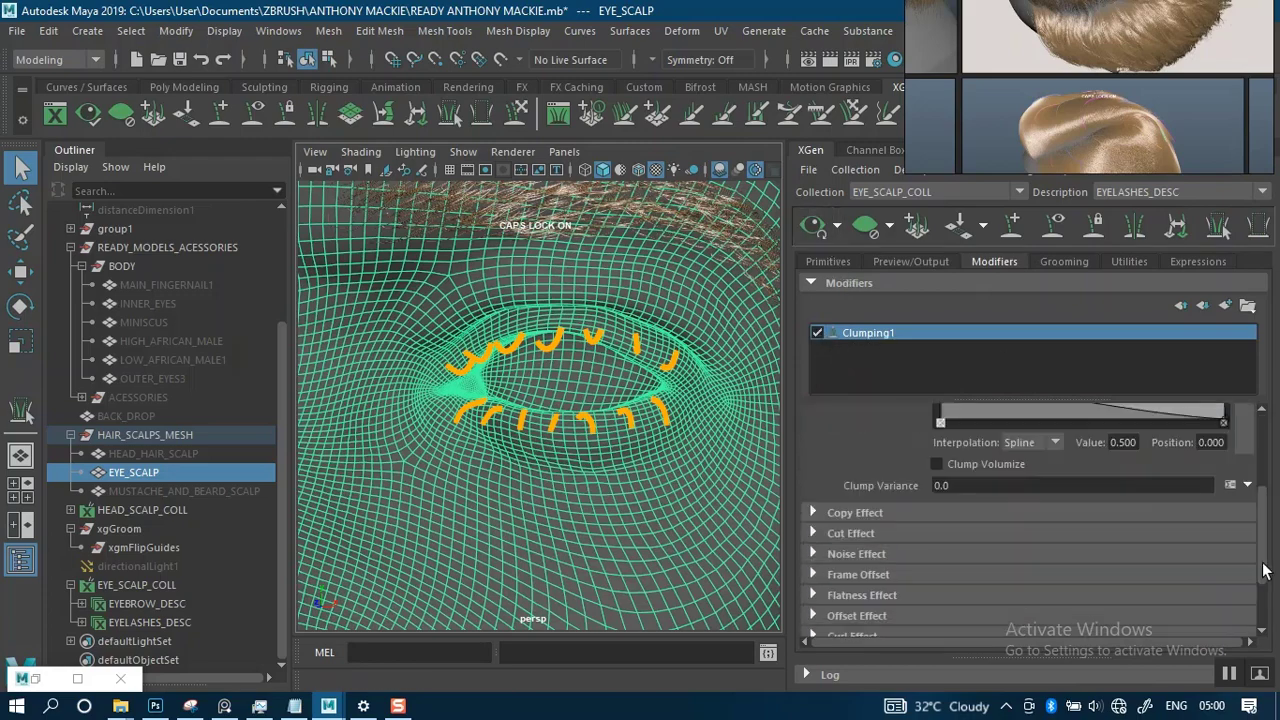
left_click(1217, 590)
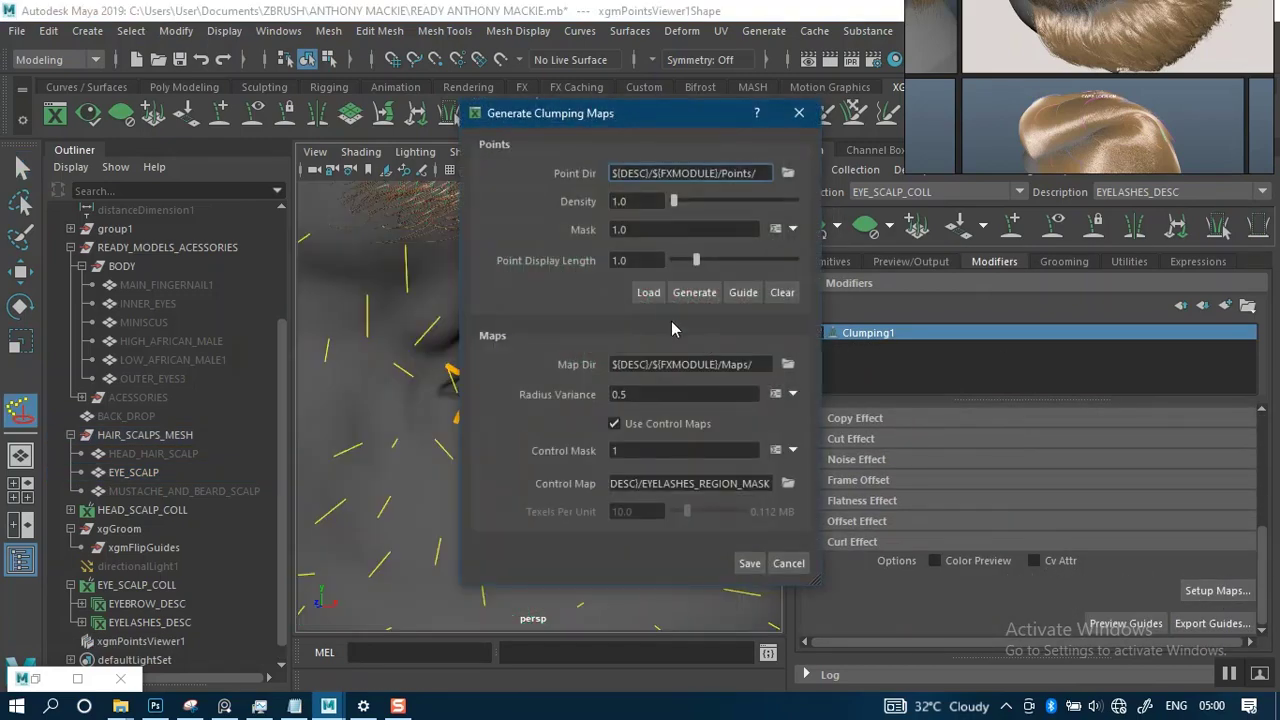
left_click(694, 292)
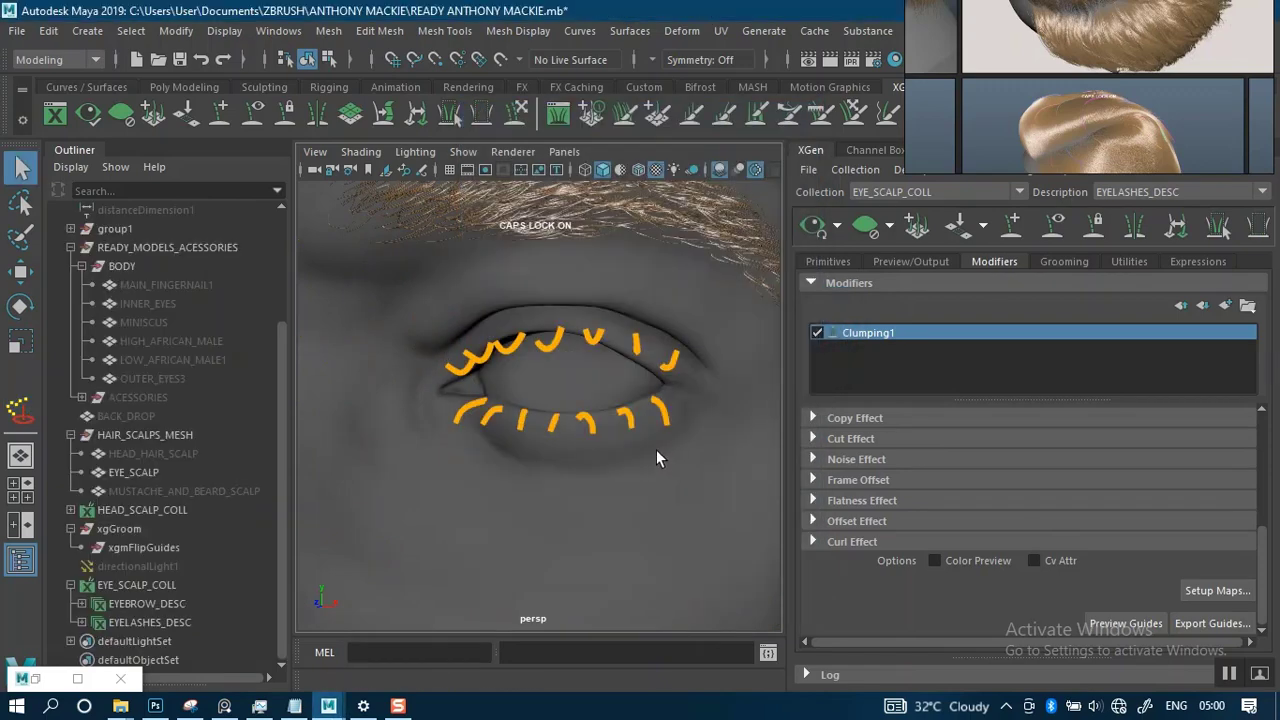
Save the scene file.
left_click_drag(634, 451, 640, 389, "alt")
mouse_move(640, 389)
middle_mouse_down("alt")
mouse_move(809, 366)
mouse_move(631, 406)
middle_mouse_up("alt")
right_click_drag(633, 407, 648, 448, "alt")
key("ctrl+s")
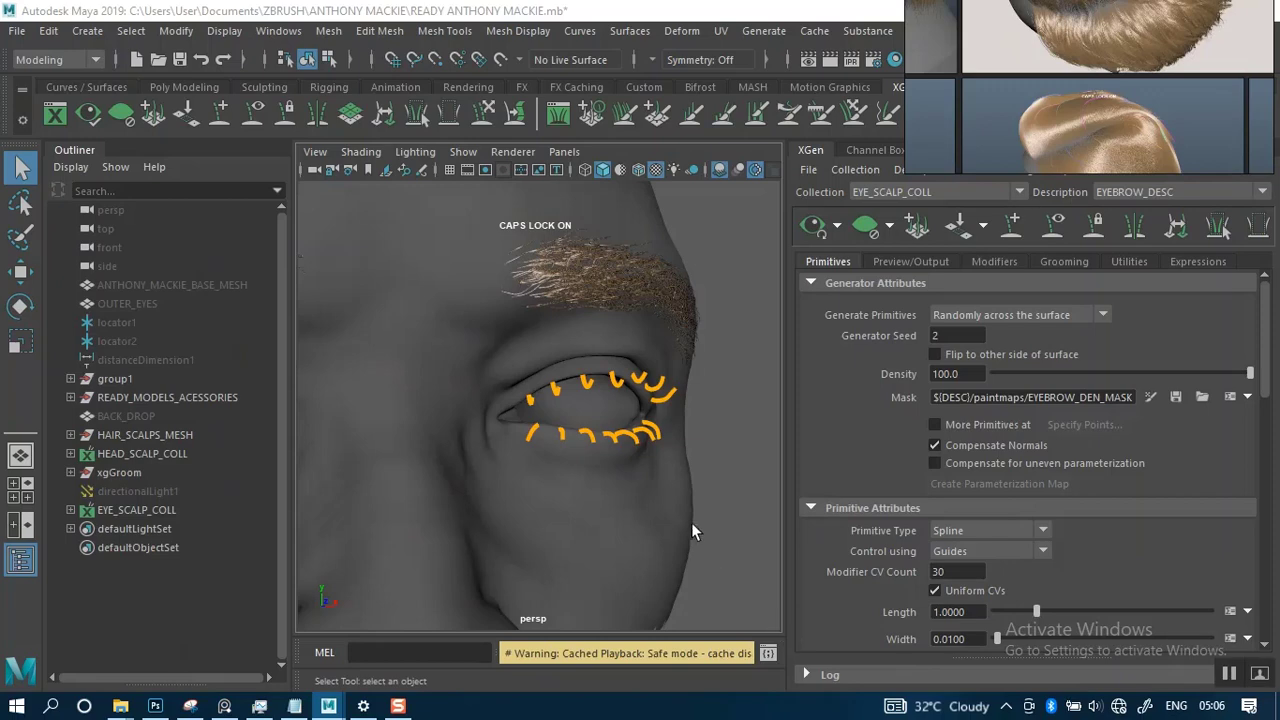
Examine the eyebrow hair and eyelash guides on both eyes from several angles.
right_click_drag(657, 519, 651, 446, "alt")
left_click_drag(702, 452, 631, 474, "alt")
right_click_drag(629, 484, 655, 543, "alt")
middle_click_drag(617, 503, 735, 508, "alt")
middle_click_drag(585, 492, 795, 488, "alt")
left_click_drag(595, 480, 625, 483, "alt")
right_click_drag(625, 483, 625, 412, "alt")
left_click_drag(625, 412, 648, 404, "alt")
Move the floating reference images clear of the XGen settings, switch to HEAD_SCALP_COLL, and clear the CENTERHEAD_HAIR_DESC preview.
right_click_drag(999, 98, 1021, 53)
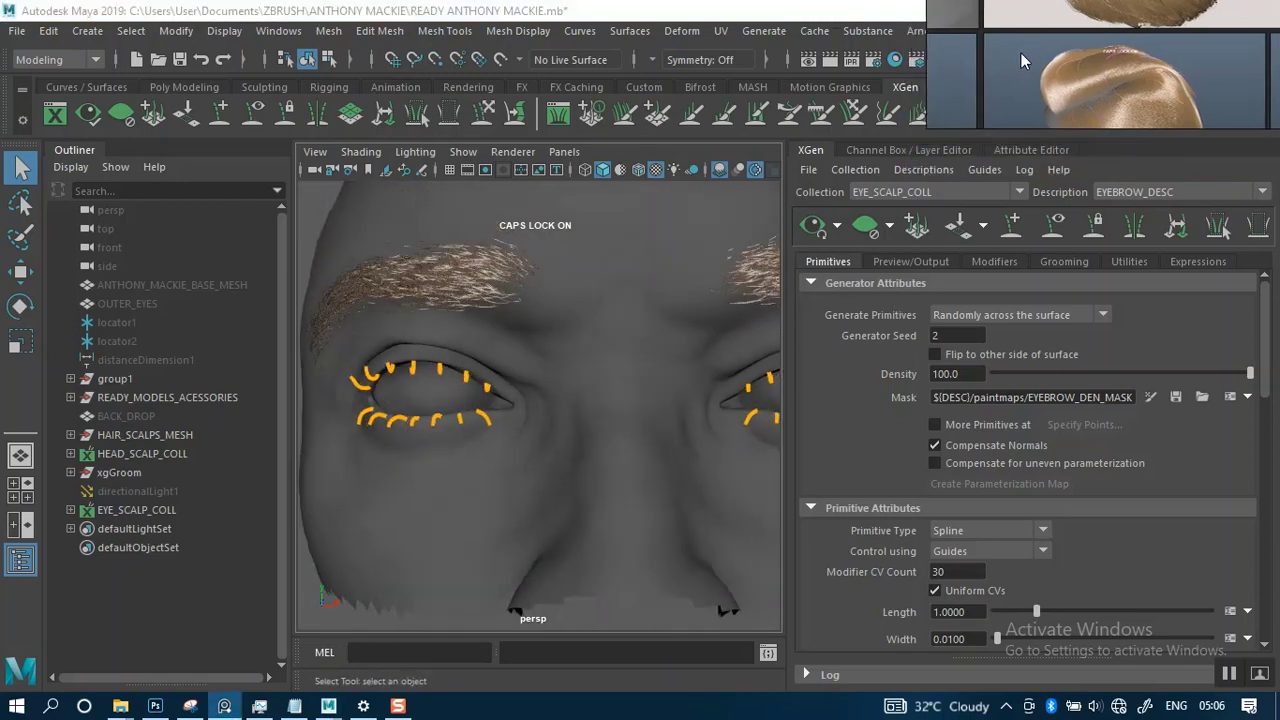
left_click(1020, 191)
left_click(940, 232)
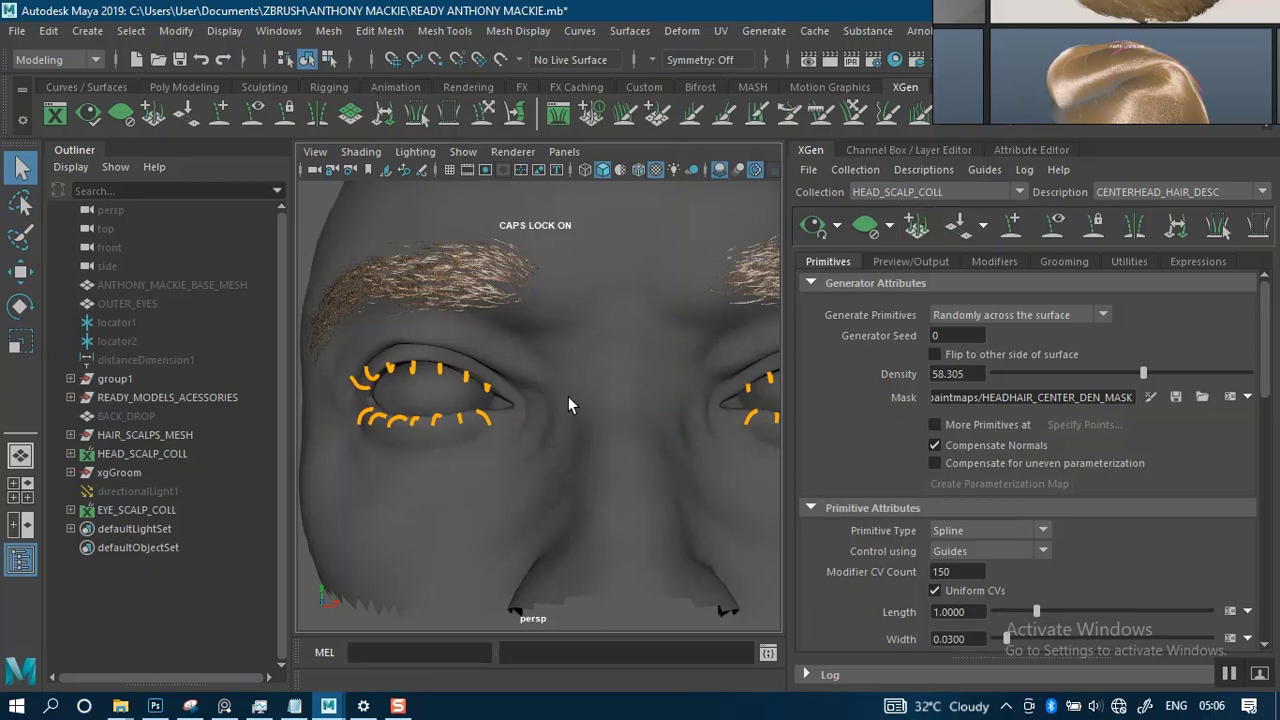
scroll(566, 412, "down", 2)
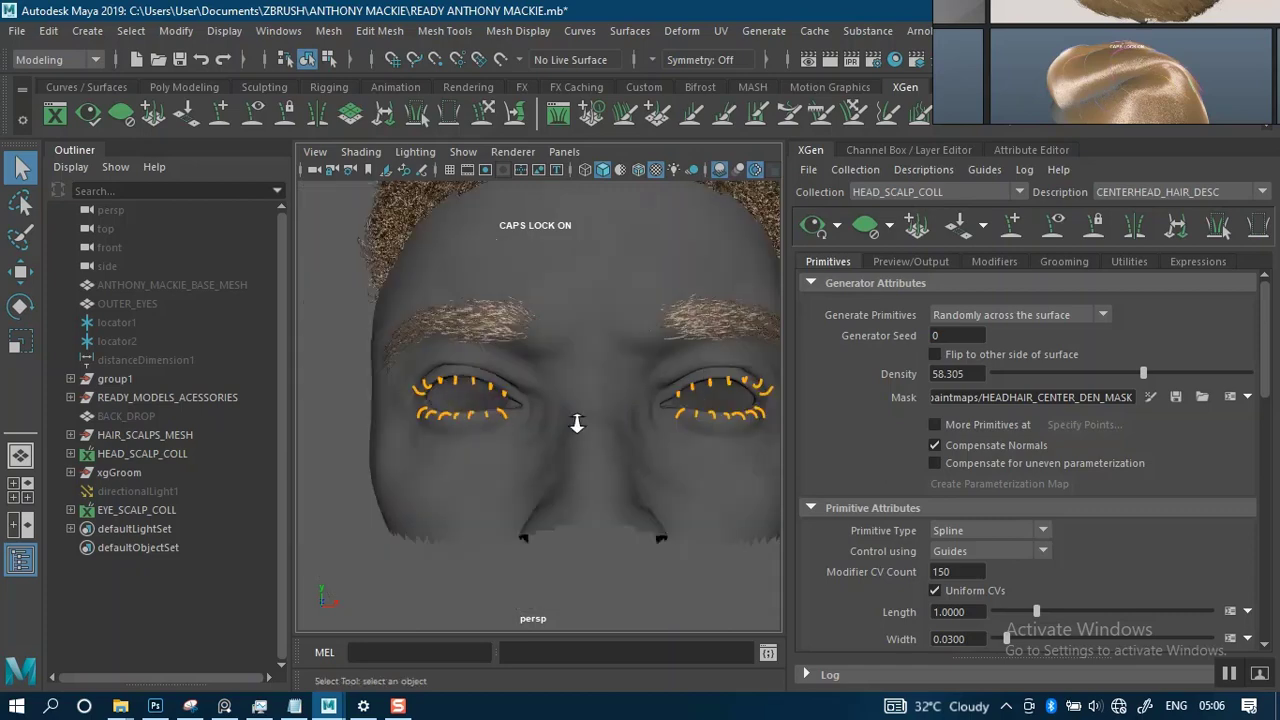
middle_click_drag(585, 371, 546, 470, "alt")
left_click_drag(621, 371, 551, 391, "alt")
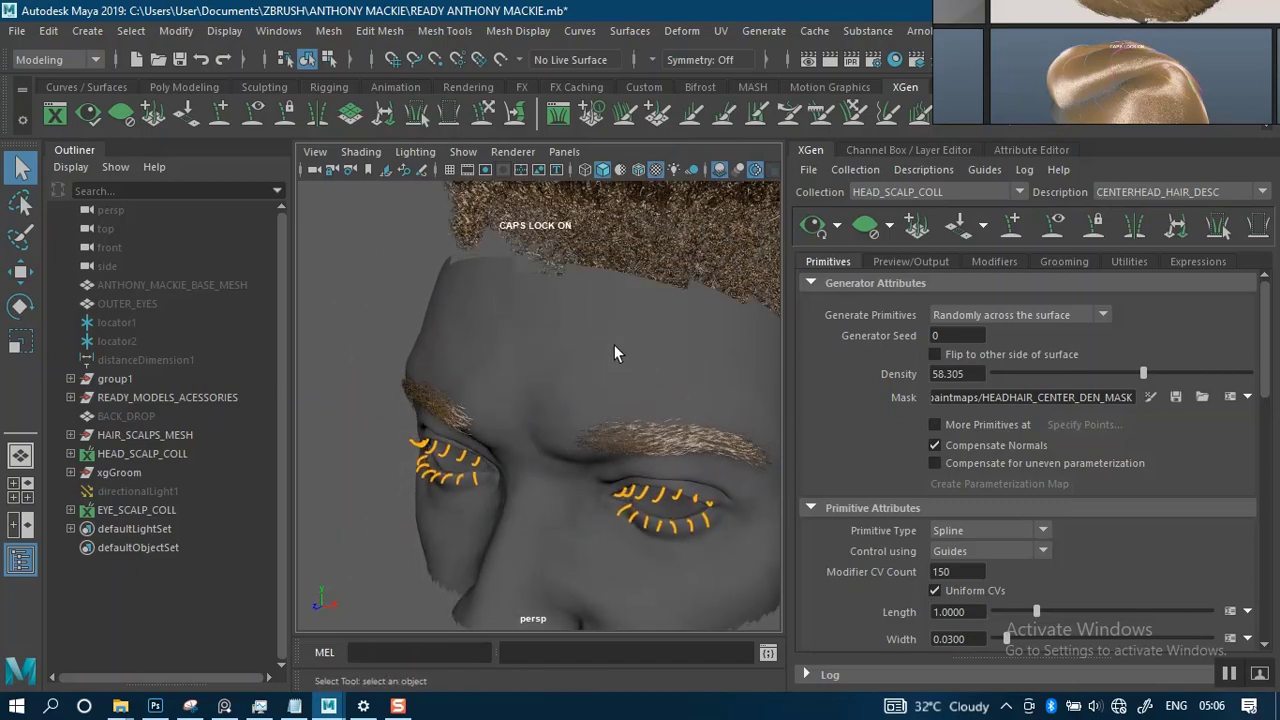
middle_click_drag(614, 348, 491, 476, "alt")
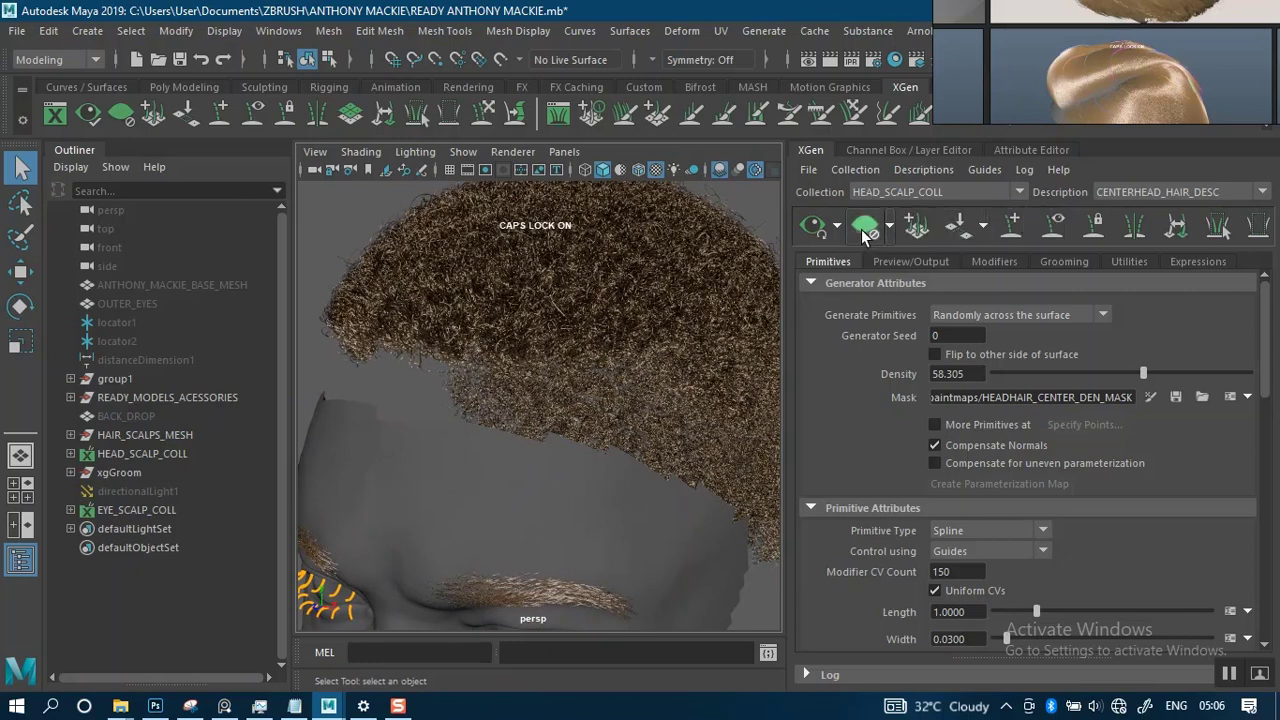
Switch to the SIDEHEAD_HAIR_DESC description and clear its hair preview from the head.
left_click(1156, 191)
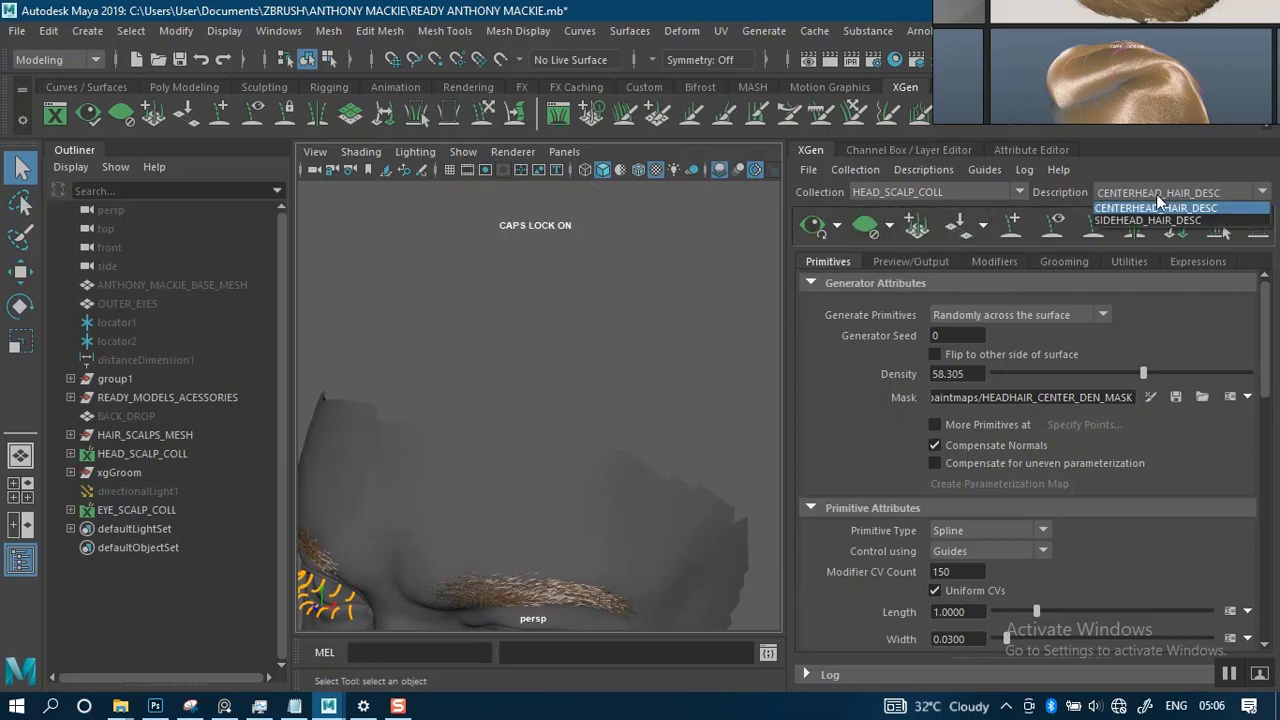
left_click(1150, 217)
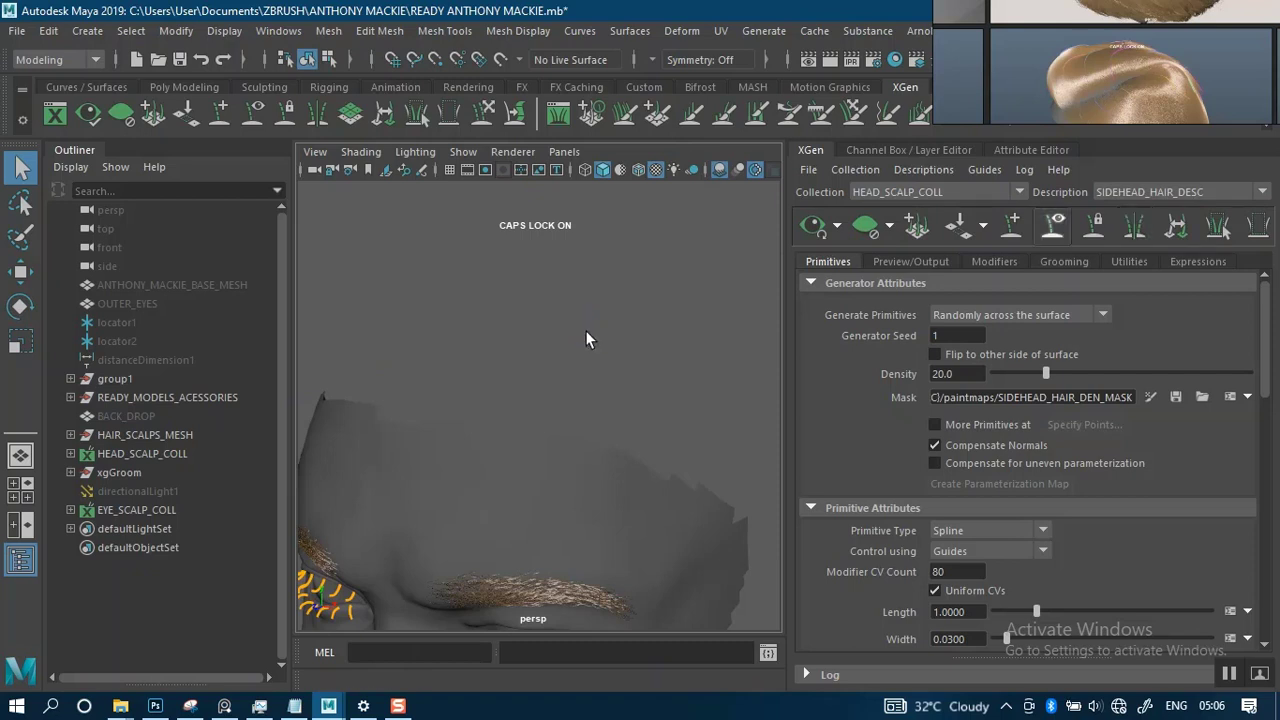
left_click_drag(601, 343, 755, 268, "alt")
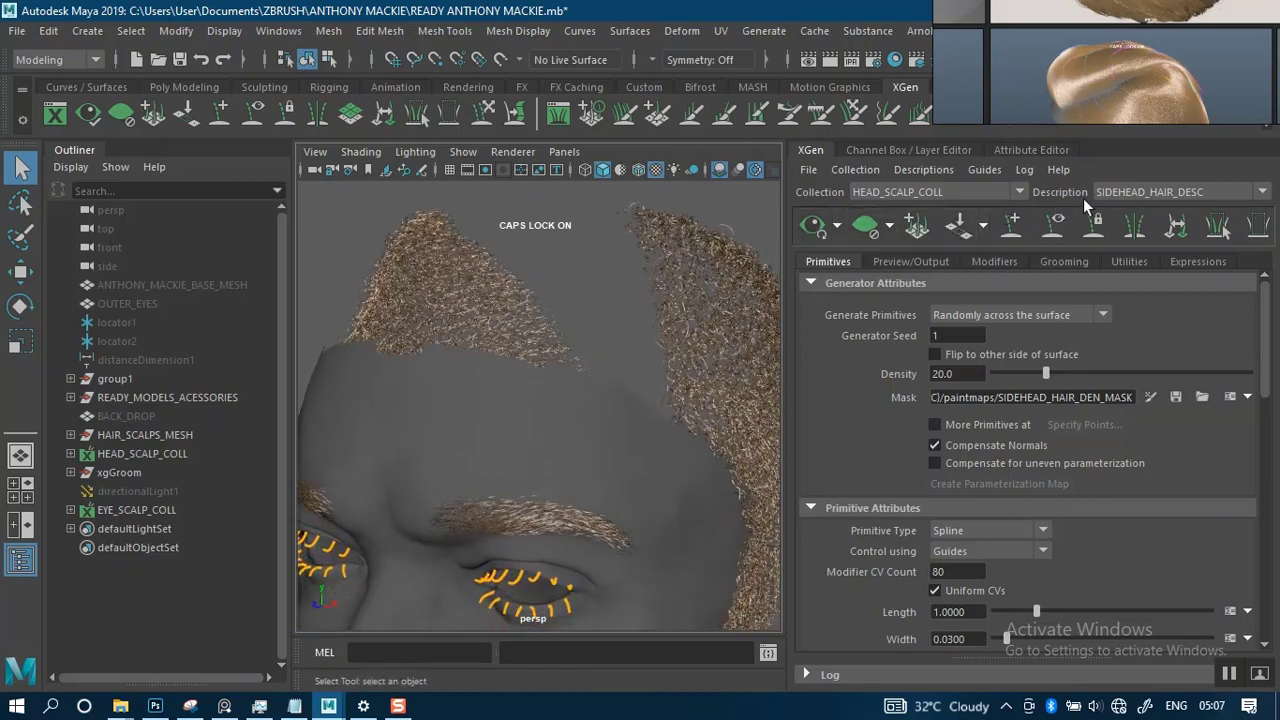
left_click(858, 236)
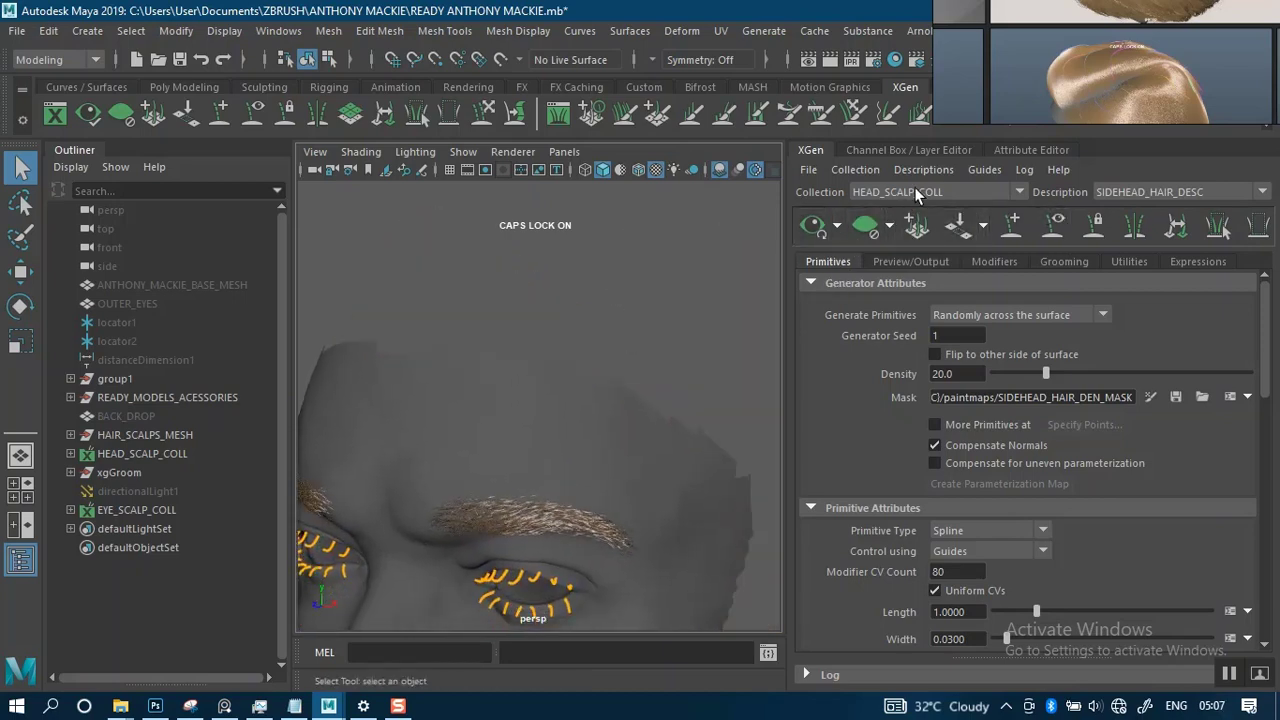
Switch to the EYE_SCALP_COLL collection and make EYELASHES_DESC the current description.
left_click(914, 191)
left_click(900, 208)
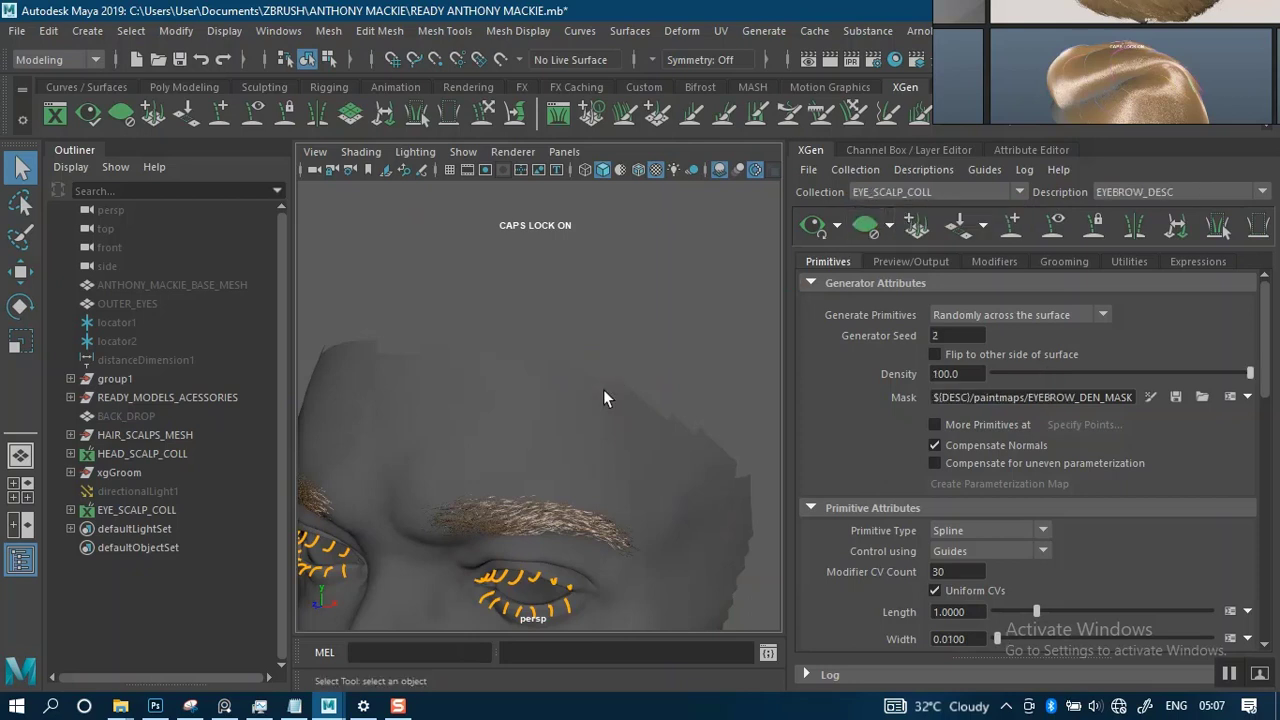
left_click_drag(604, 437, 724, 325, "alt")
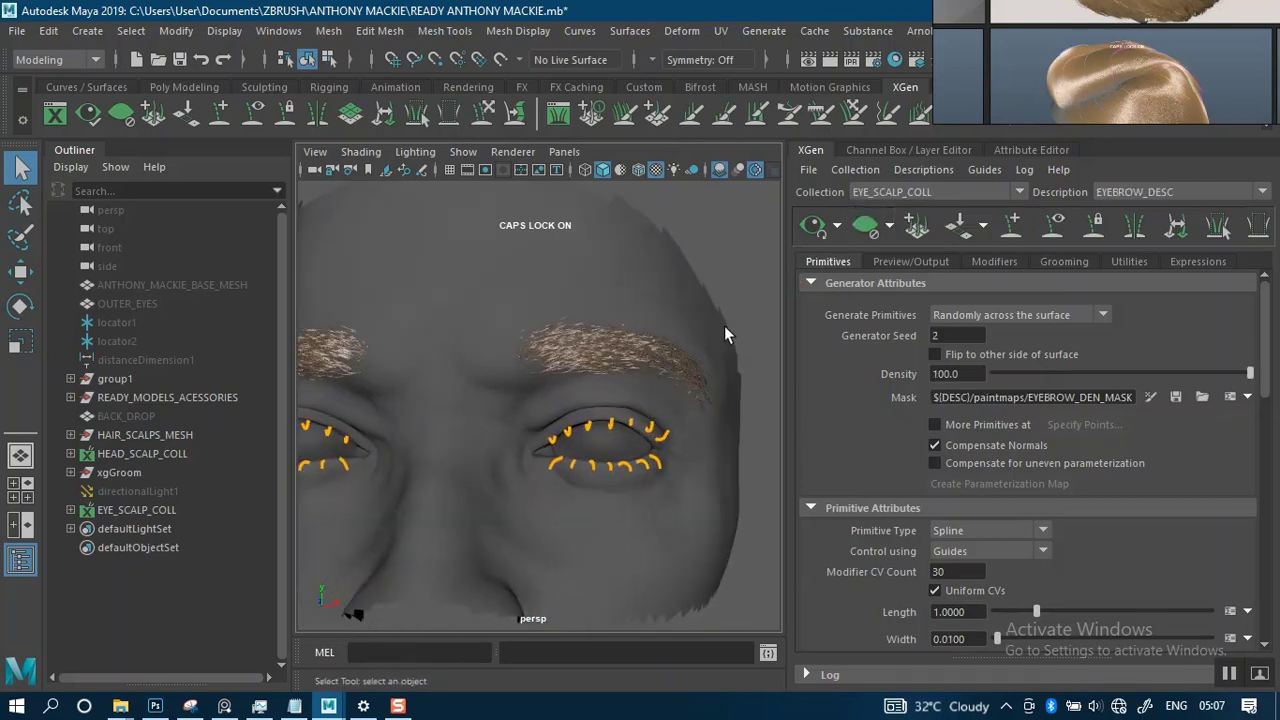
left_click(1137, 195)
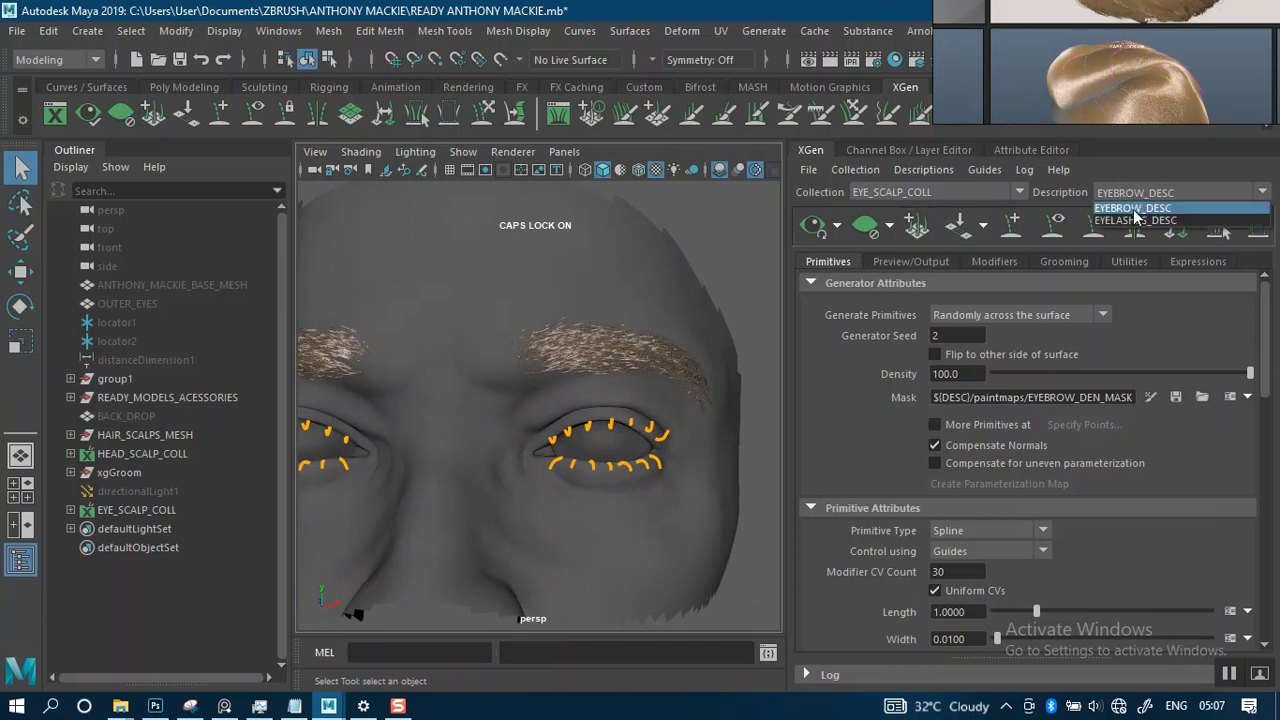
left_click(1137, 222)
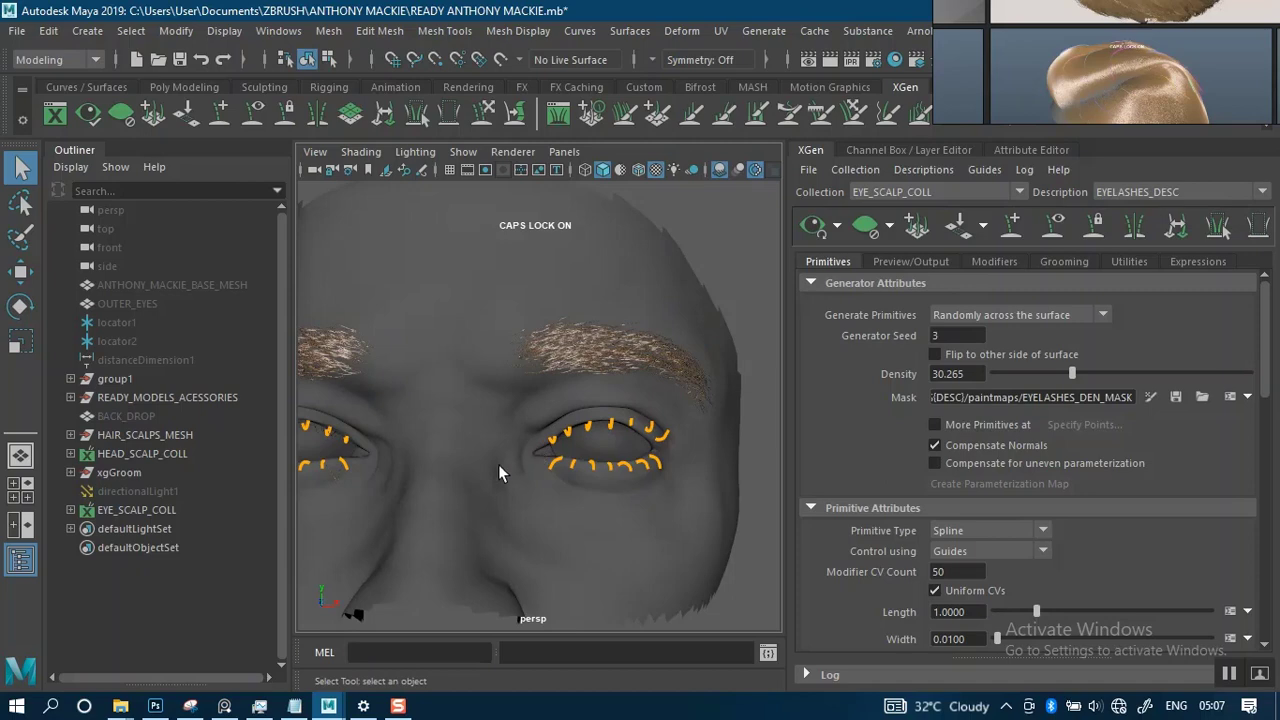
Examine the previewed eyelashes around both eyes up close for gaps and stray hairs.
middle_click_drag(510, 459, 606, 366, "alt")
right_click_drag(606, 358, 617, 466, "alt")
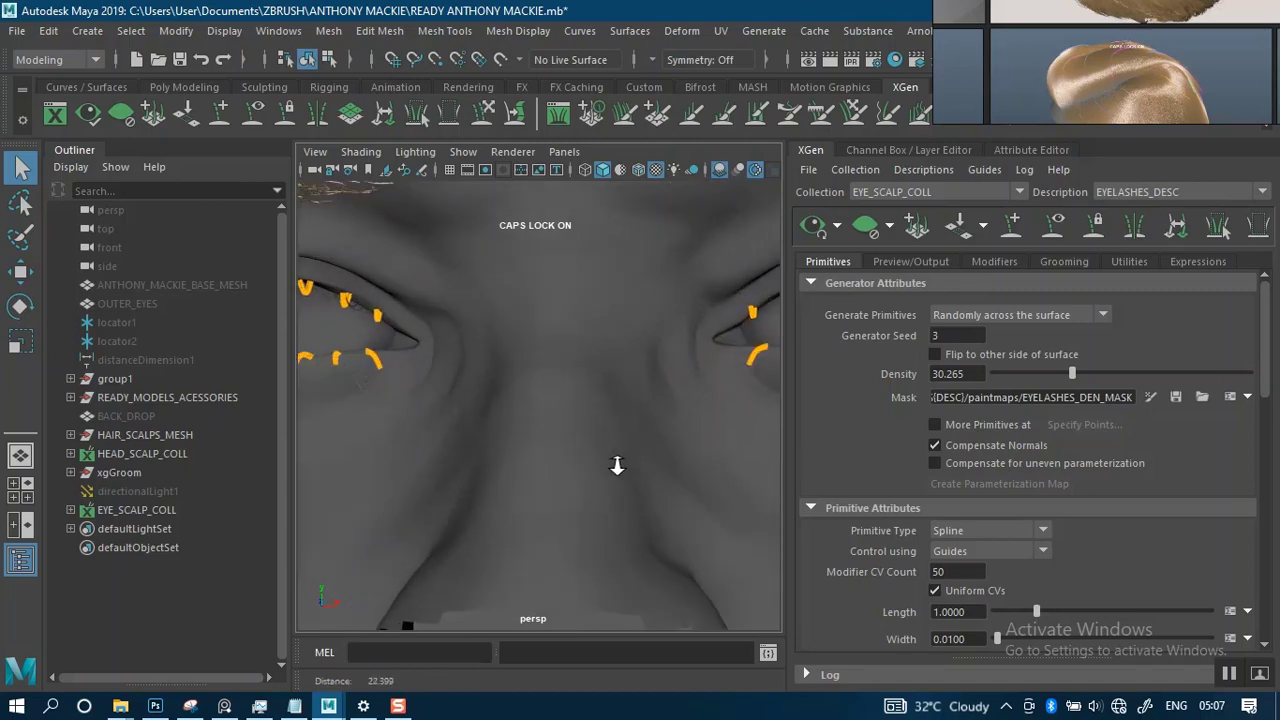
left_click_drag(571, 429, 515, 422, "alt")
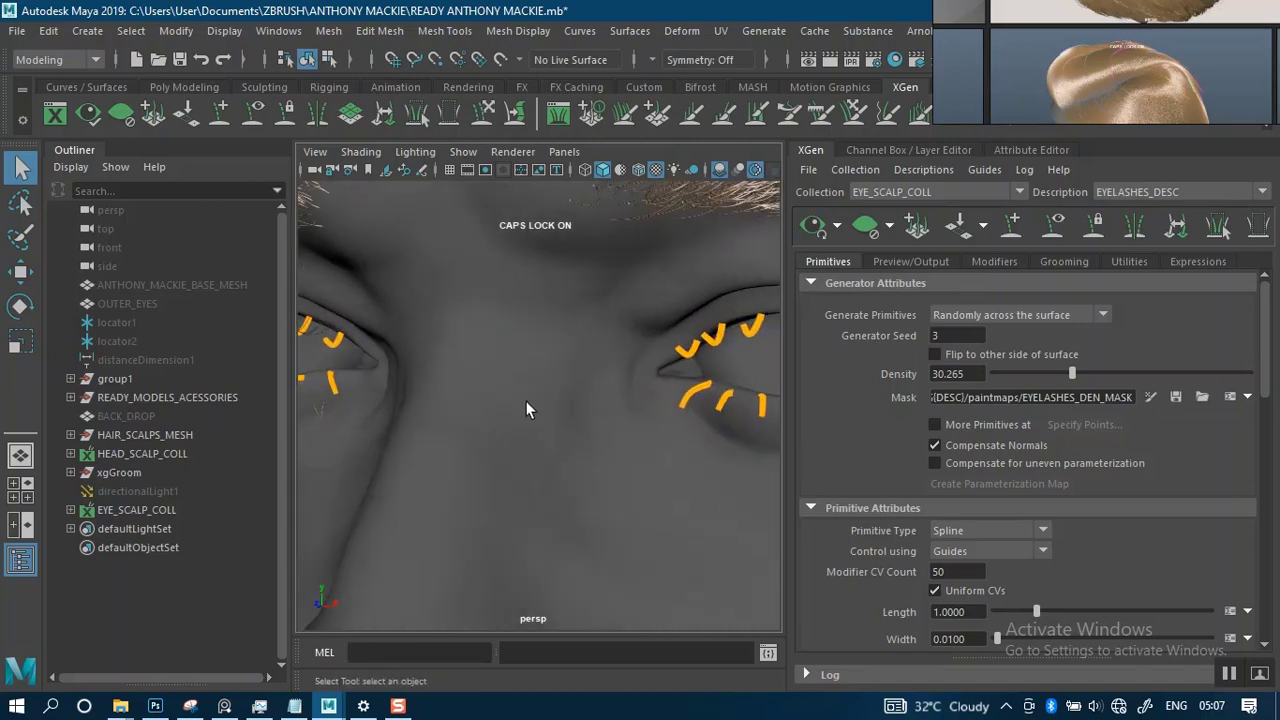
middle_click_drag(536, 404, 350, 396, "alt")
mouse_move(535, 376)
right_mouse_down("alt")
mouse_move(554, 450)
mouse_move(551, 366)
mouse_move(606, 466)
mouse_move(597, 391)
mouse_move(512, 370)
right_mouse_up("alt")
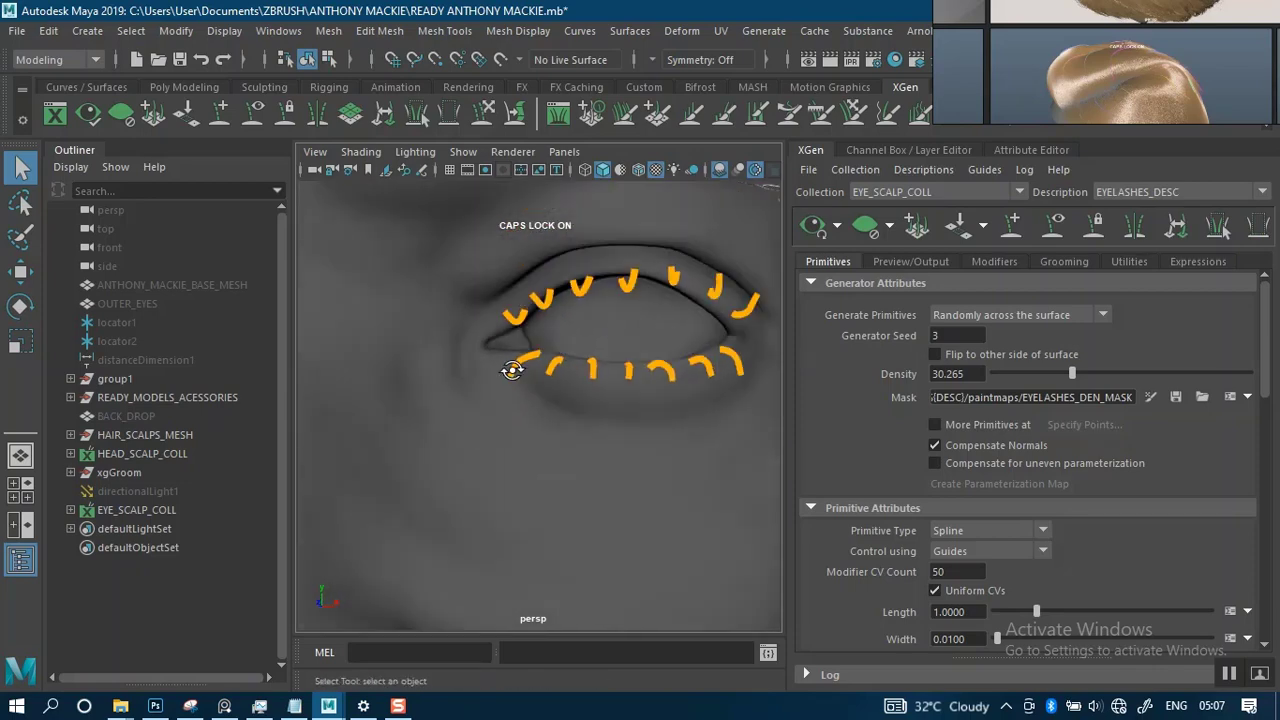
left_click_drag(512, 370, 566, 361, "alt")
middle_click_drag(566, 361, 574, 403, "alt")
right_click_drag(574, 403, 560, 372, "alt")
middle_click_drag(560, 372, 684, 388, "alt")
right_click_drag(604, 398, 648, 436, "alt")
middle_click_drag(633, 401, 548, 472, "alt")
right_click_drag(609, 409, 655, 367, "alt")
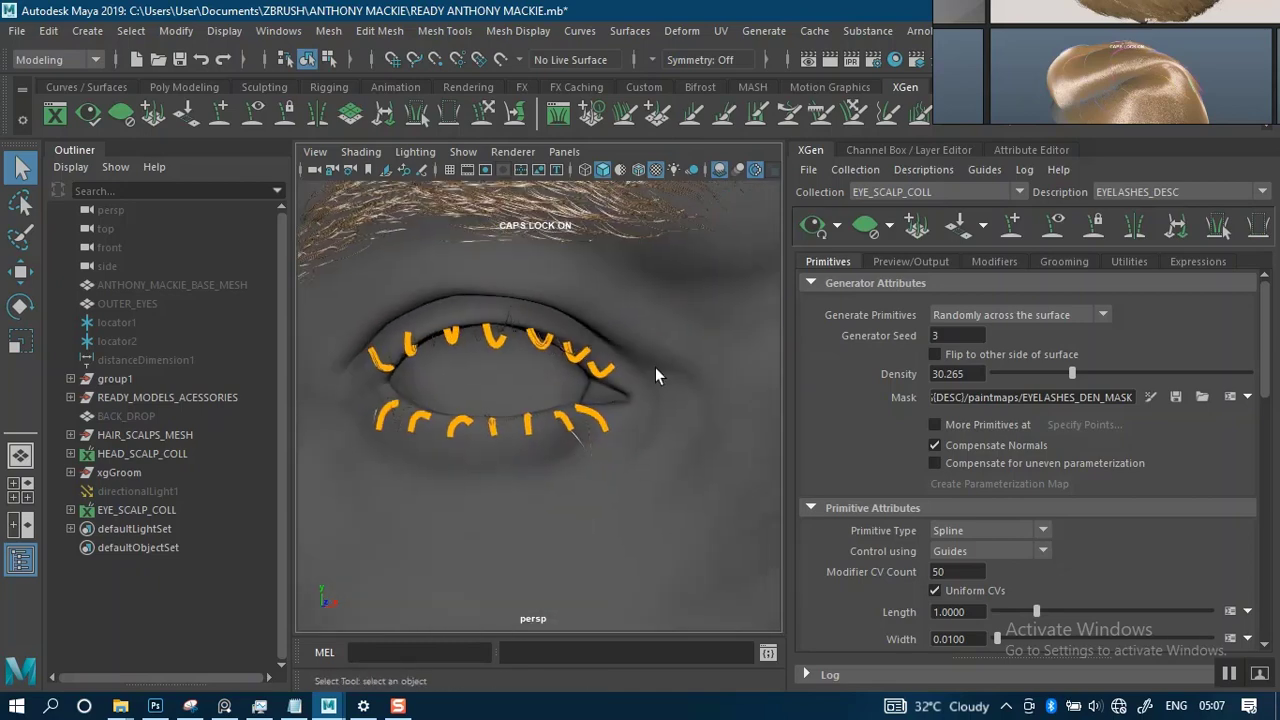
left_click_drag(655, 368, 736, 303, "alt")
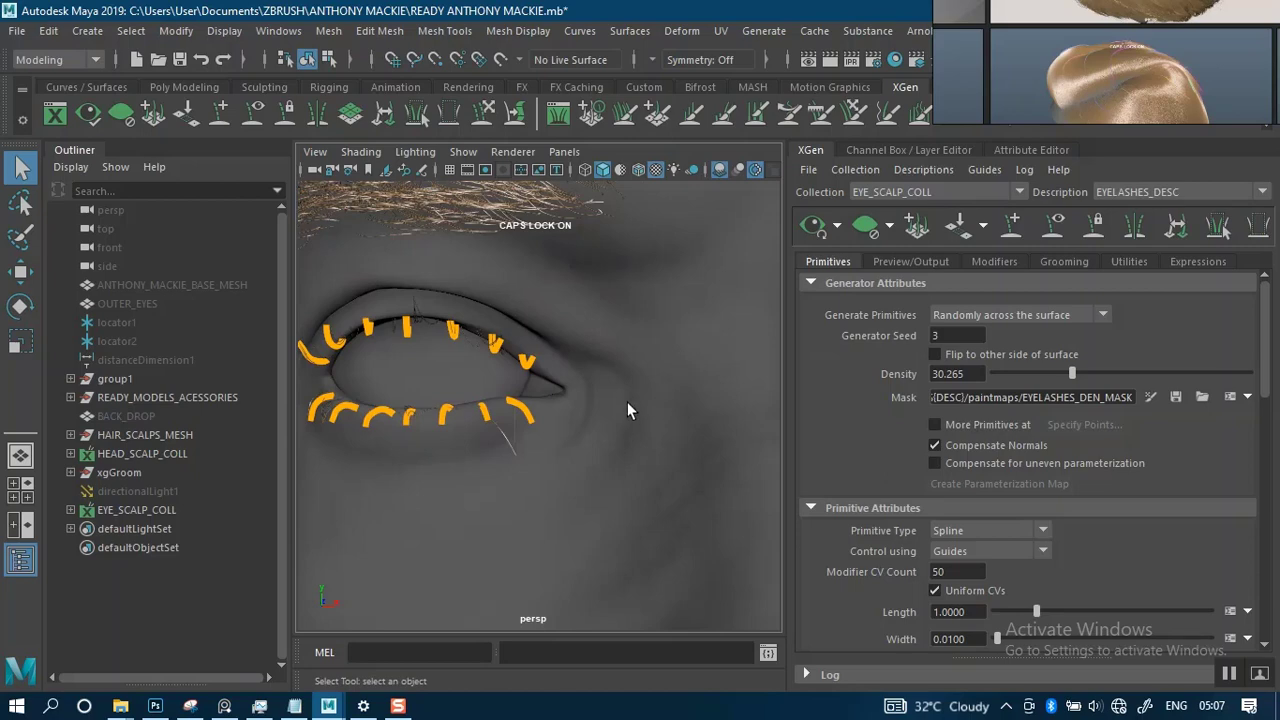
scroll(583, 386, "down", 5)
middle_click_drag(588, 371, 543, 349, "alt")
scroll(635, 438, "up", 5)
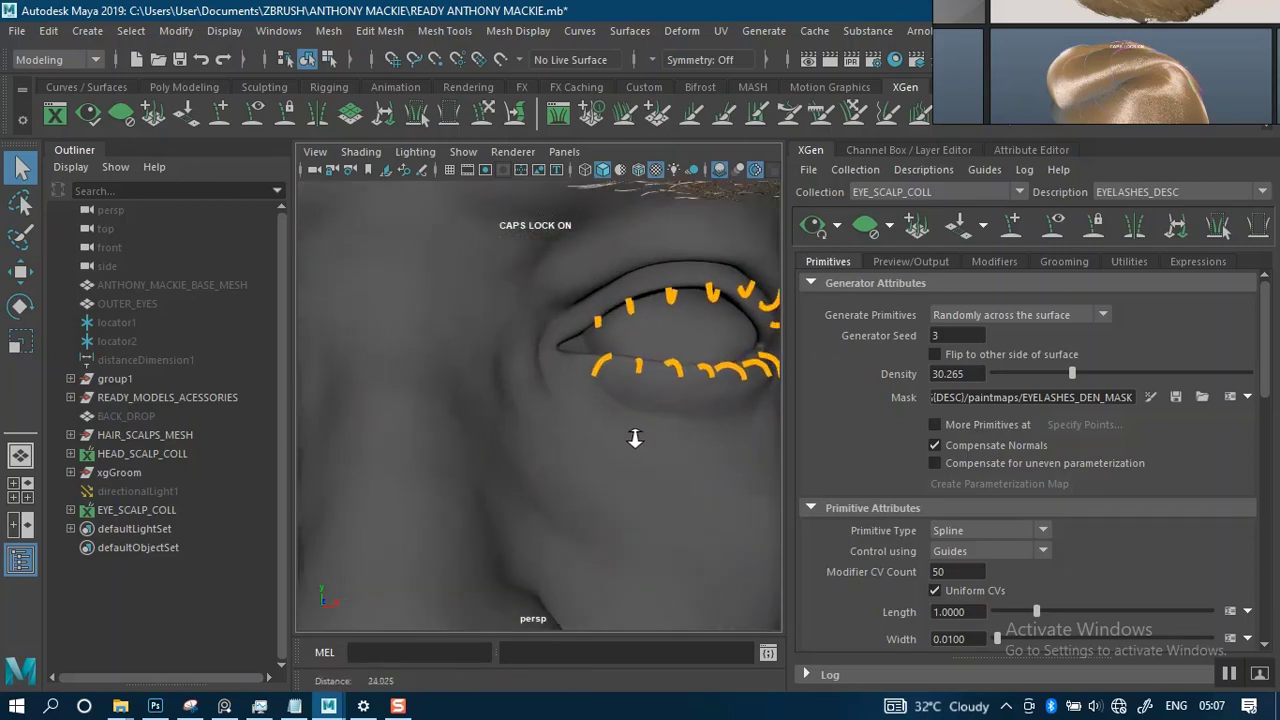
scroll(635, 438, "up", 1)
left_click_drag(631, 417, 575, 420, "alt")
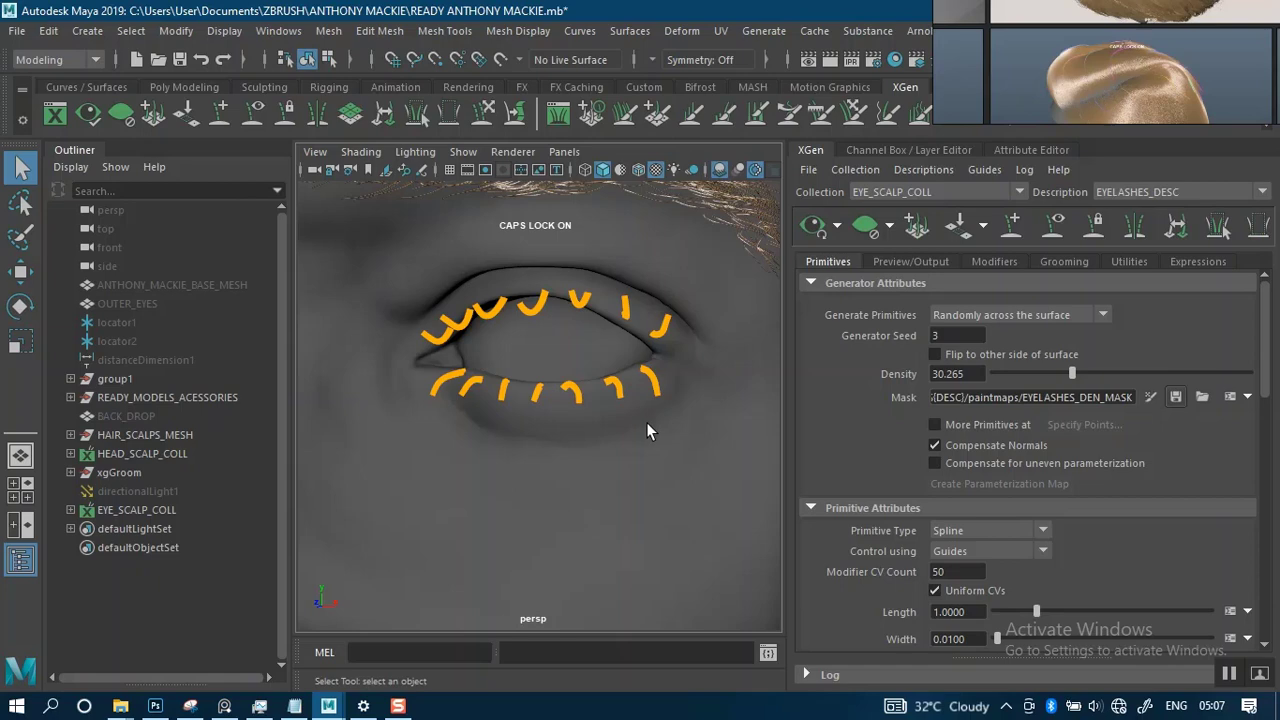
Compare the spacing and direction of the upper and lower eyelash guides between the two eyes.
right_click_drag(537, 468, 500, 362, "alt")
left_click_drag(493, 411, 570, 407, "alt")
middle_click_drag(524, 416, 640, 398, "alt")
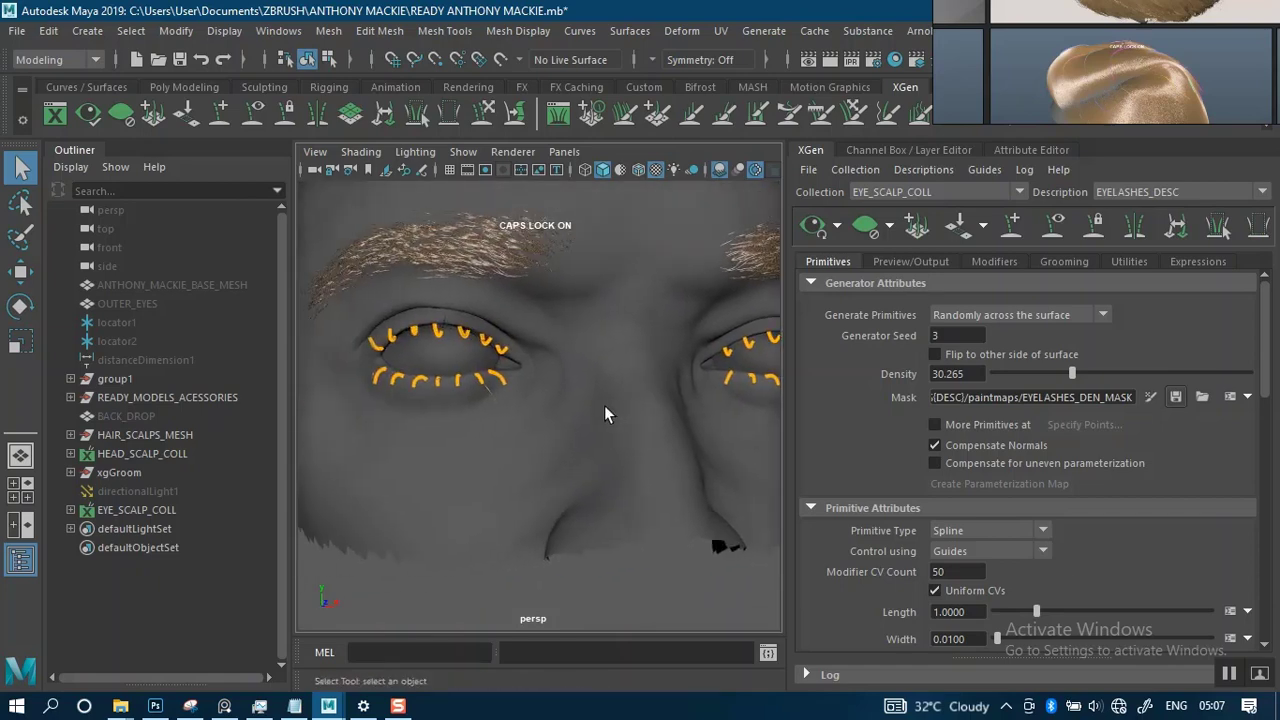
right_click_drag(604, 405, 548, 528, "alt")
left_click_drag(512, 453, 548, 454, "alt")
scroll(548, 453, "down", 6)
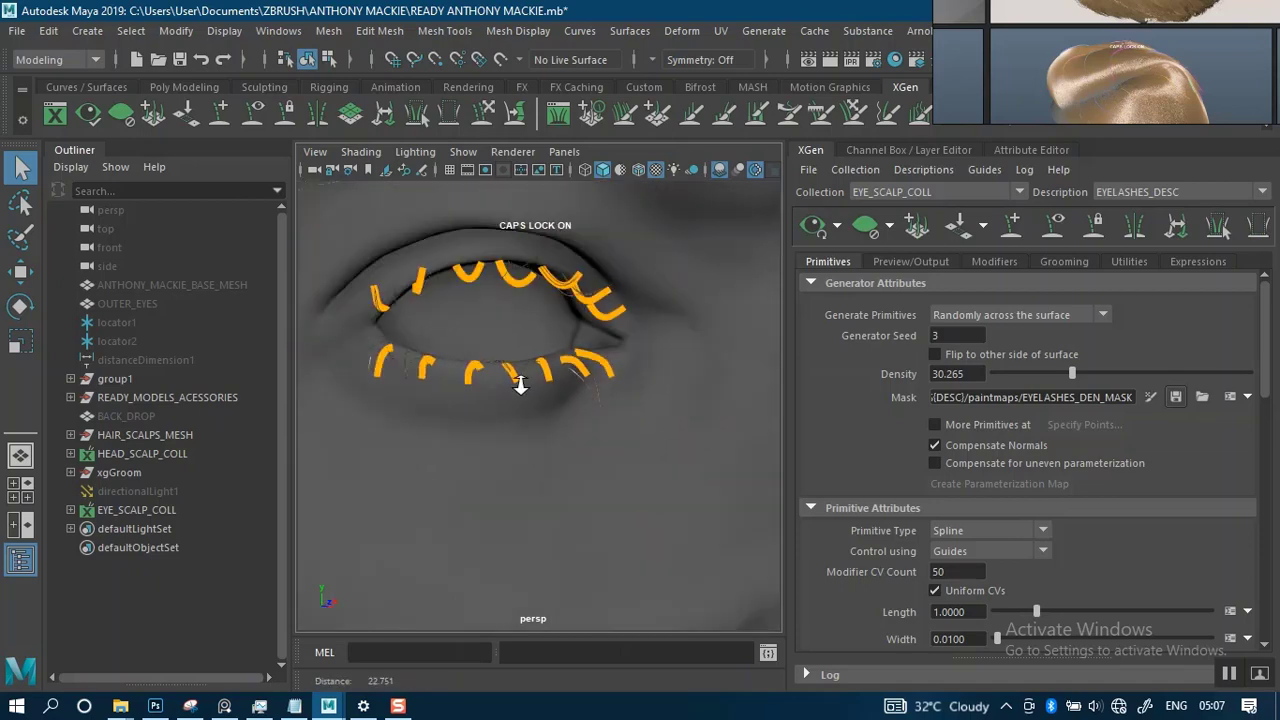
middle_click_drag(555, 401, 420, 398, "alt")
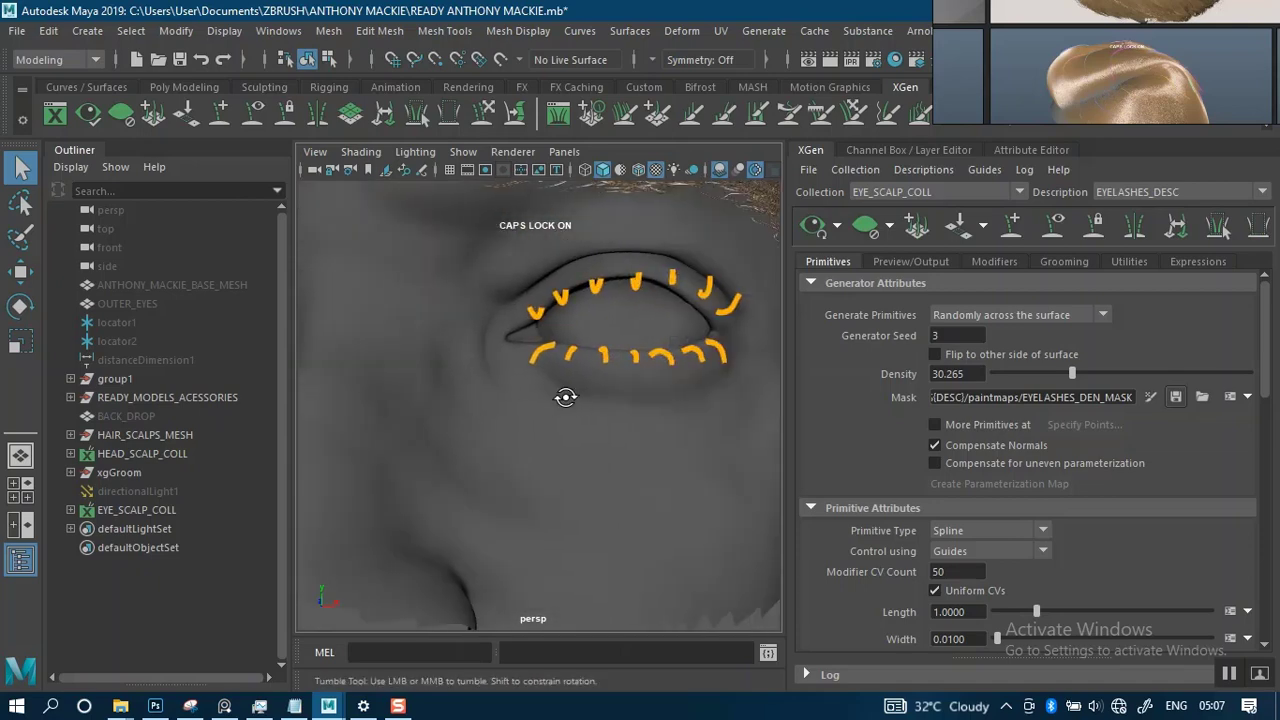
left_click_drag(566, 397, 524, 403, "alt")
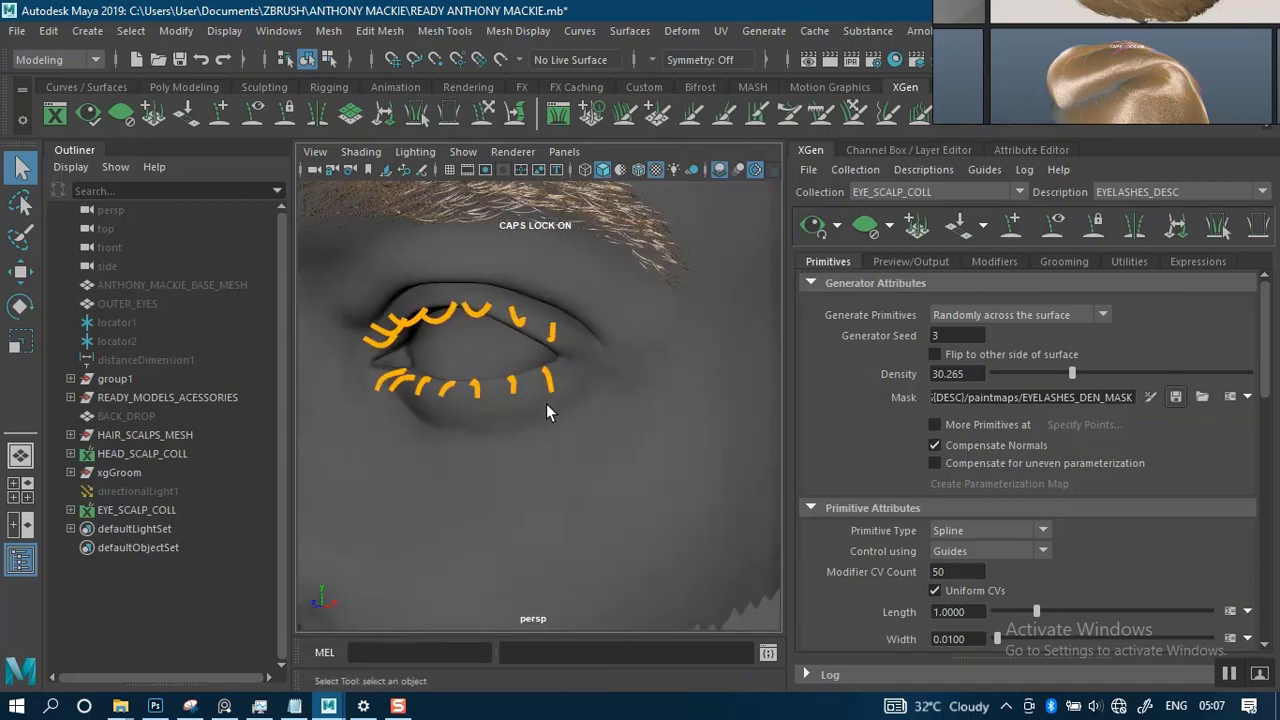
Reposition the second-outermost upper-lid eyelash guide slightly toward the inner eye corner with the Add/Move Guides tool.
middle_click_drag(540, 428, 580, 518, "alt")
scroll(554, 448, "up", 5)
middle_click_drag(551, 431, 561, 373, "alt")
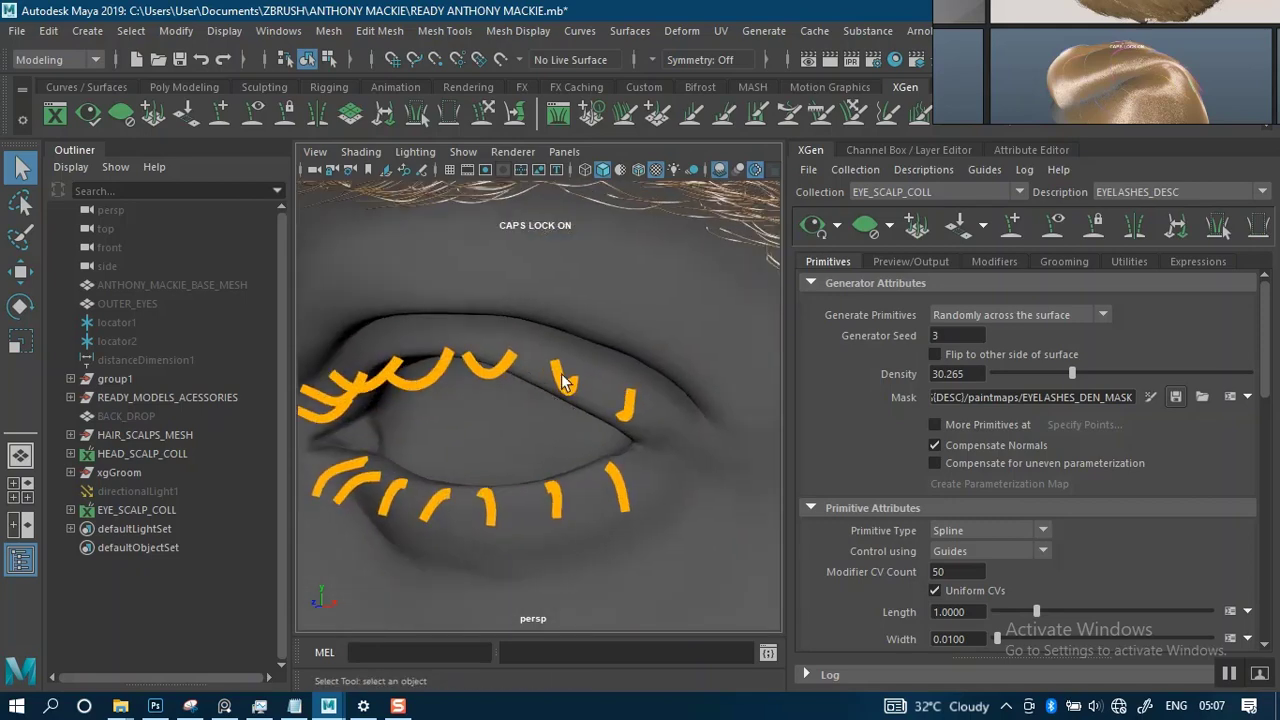
left_click(567, 384)
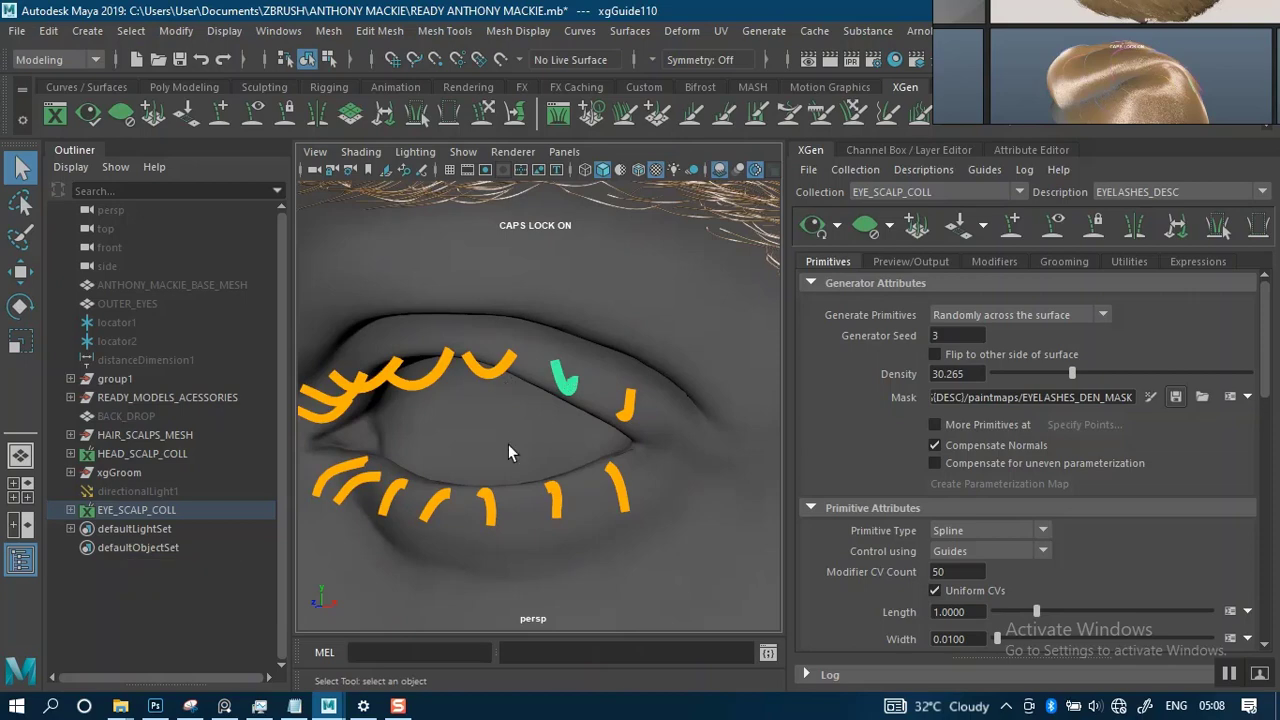
middle_click_drag(508, 444, 549, 402, "alt")
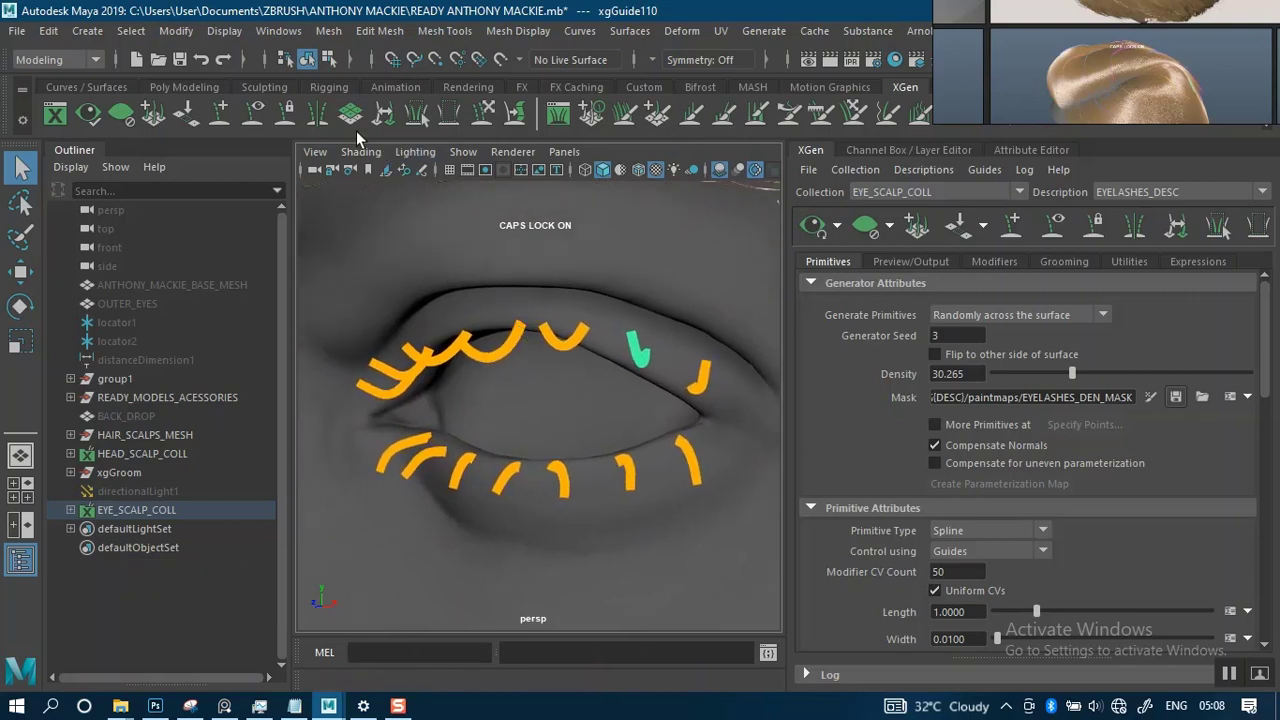
left_click(228, 115)
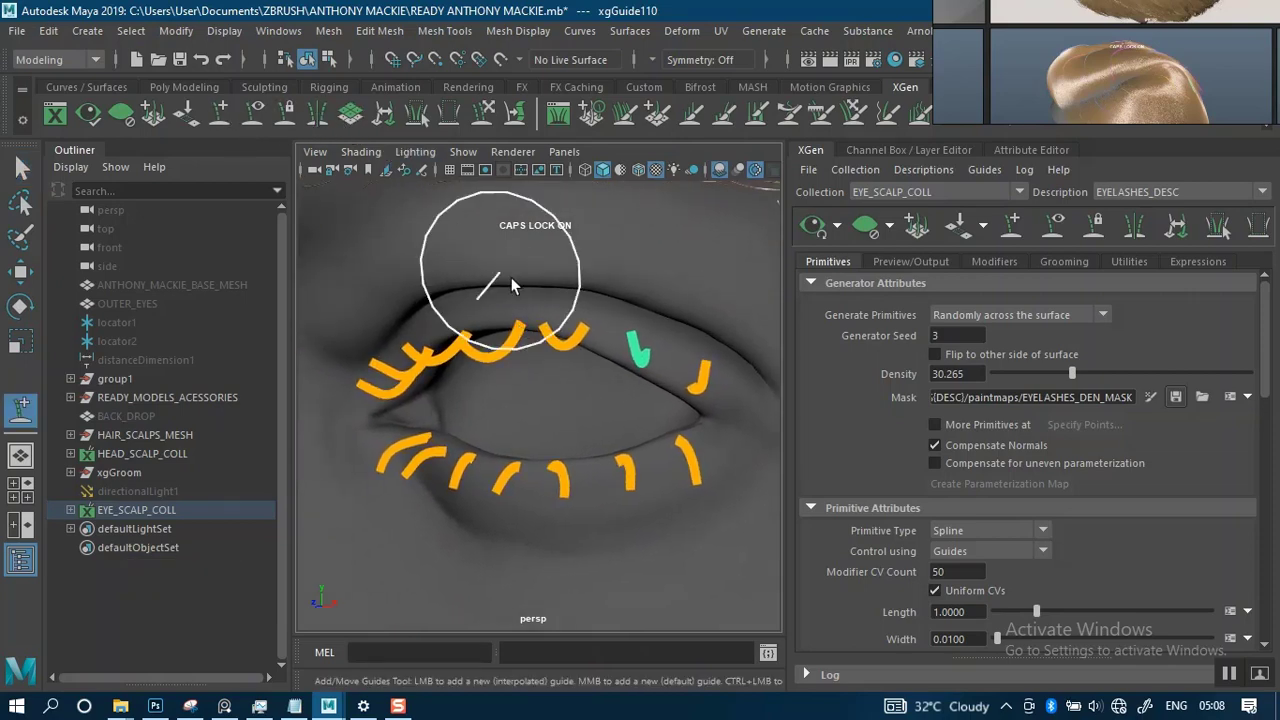
left_click_drag(671, 400, 645, 377, "alt")
middle_click_drag(645, 378, 646, 354, "alt")
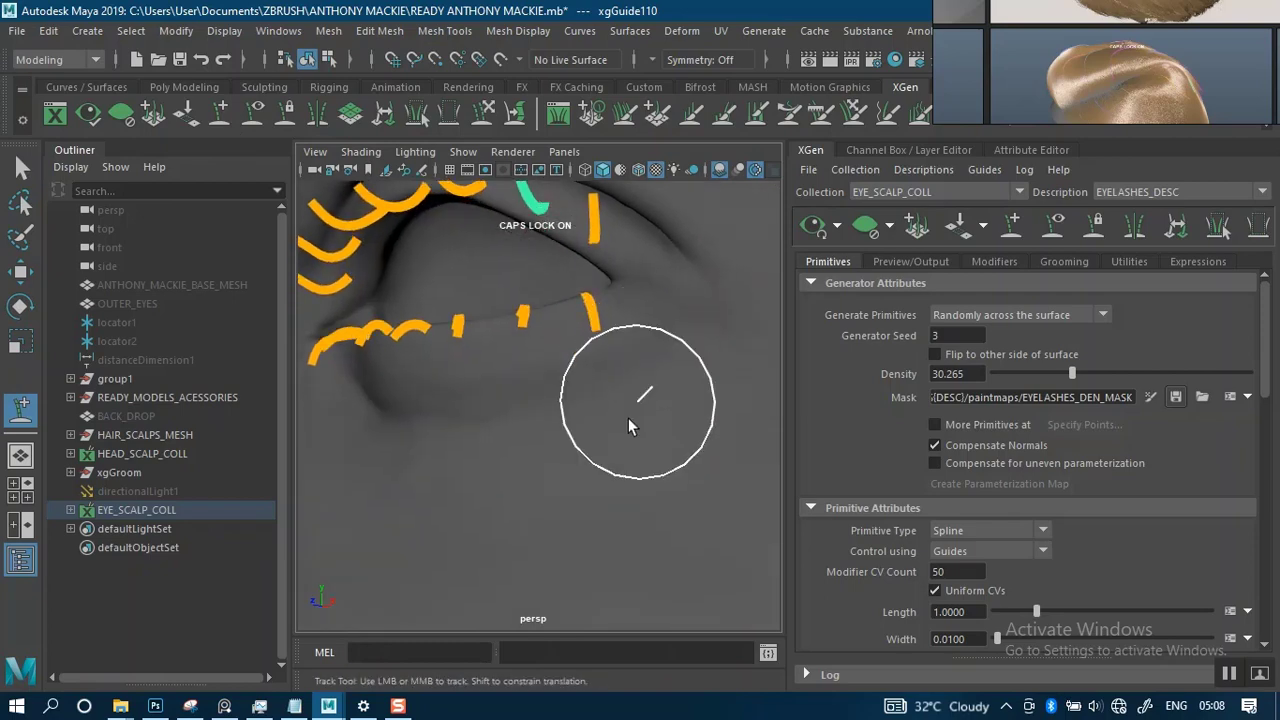
middle_click_drag(617, 402, 620, 463, "alt")
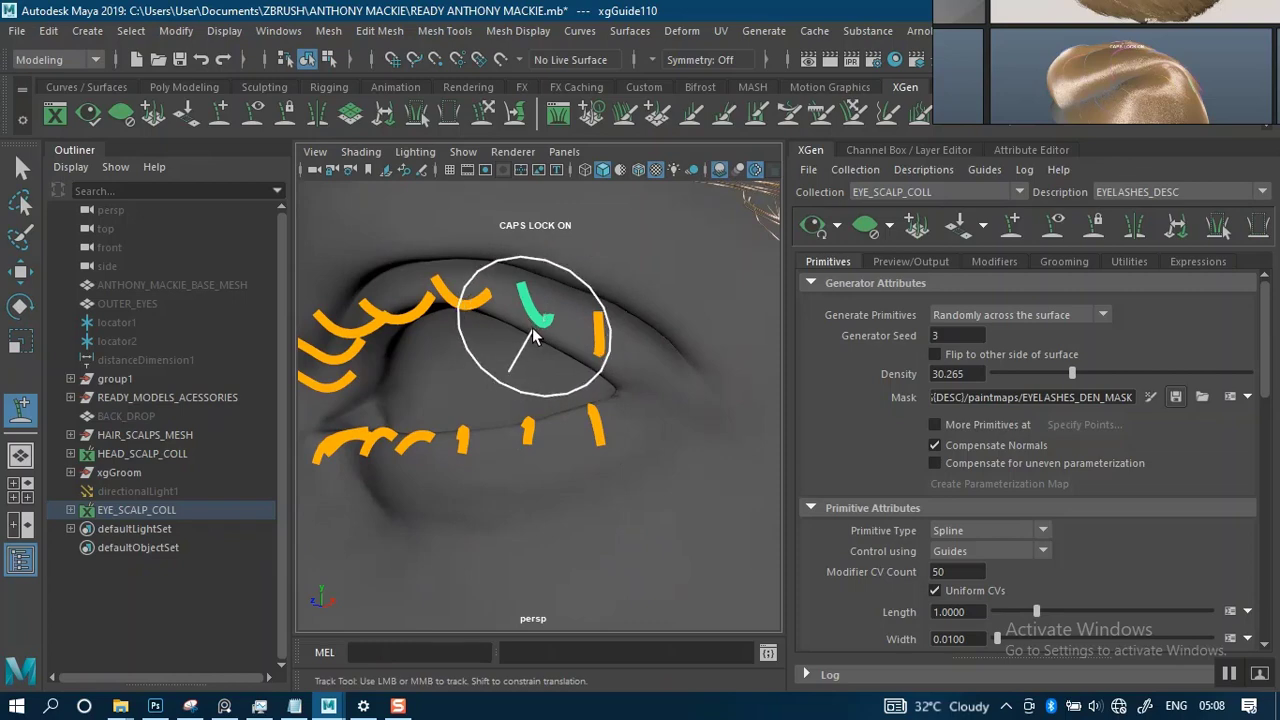
left_click_drag(532, 319, 530, 326)
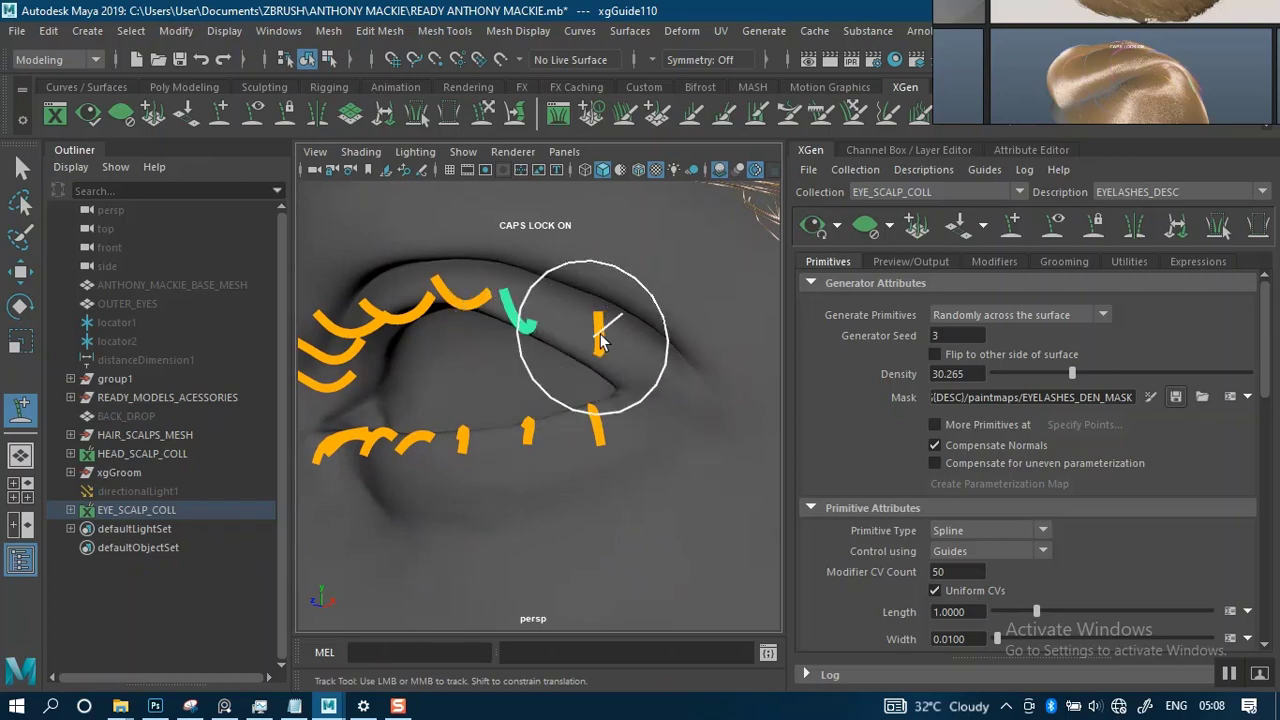
Add a guide near the upper lid's outer corner and space the three outermost upper eyelash guides evenly along the lid edge.
left_click(601, 350)
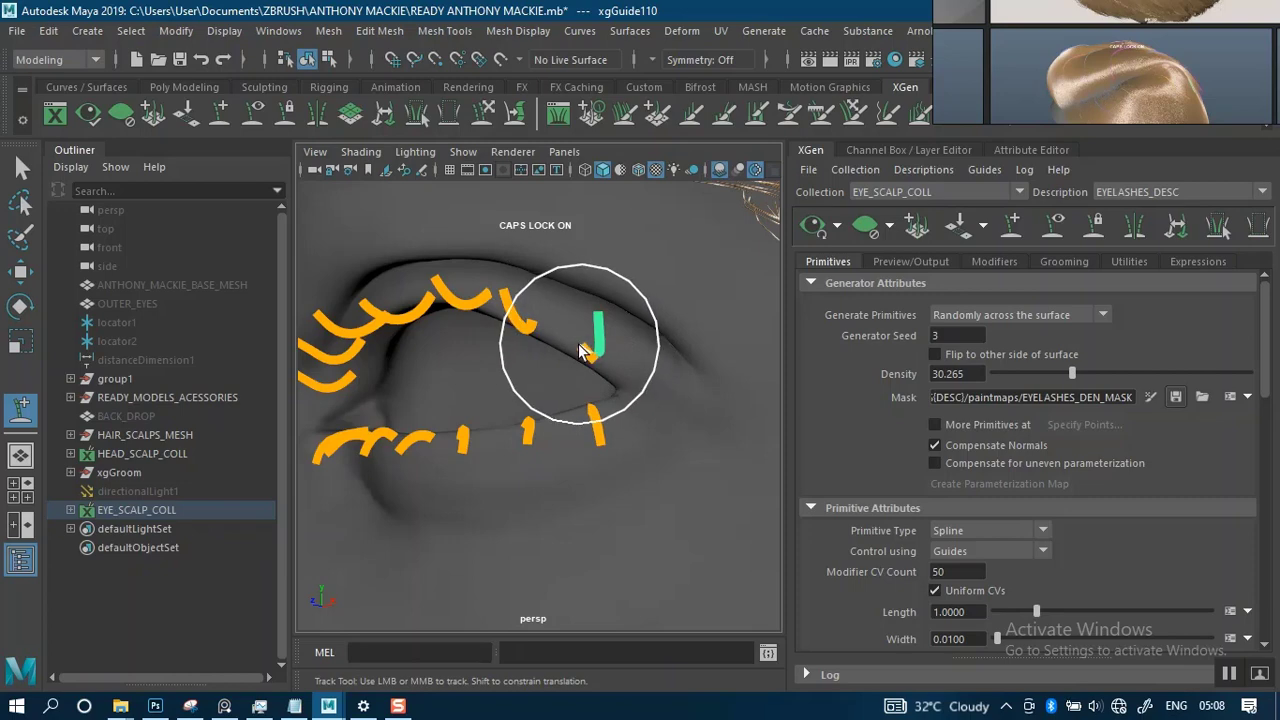
left_click_drag(607, 364, 666, 371, "alt")
middle_click_drag(653, 371, 521, 338, "alt")
left_click_drag(521, 338, 553, 460, "alt")
right_click_drag(553, 460, 571, 488, "alt")
left_click_drag(571, 488, 557, 461, "alt")
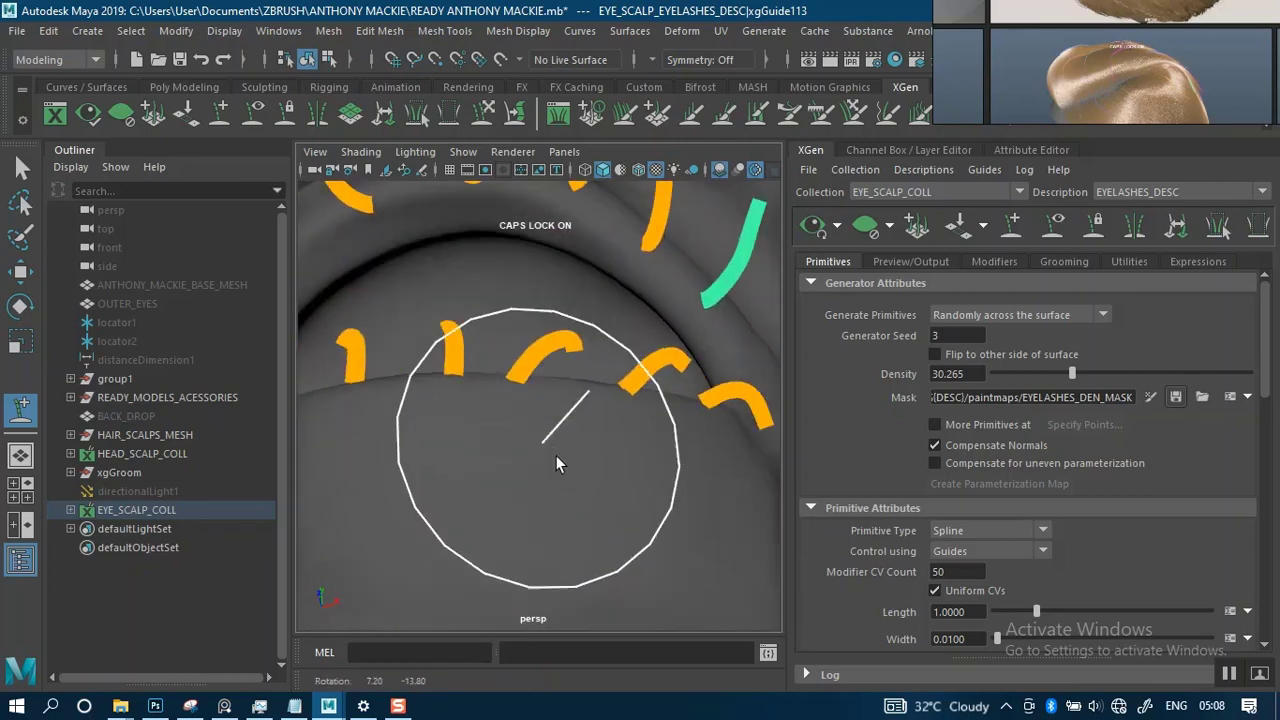
middle_click_drag(561, 434, 485, 390, "alt")
left_click(484, 388)
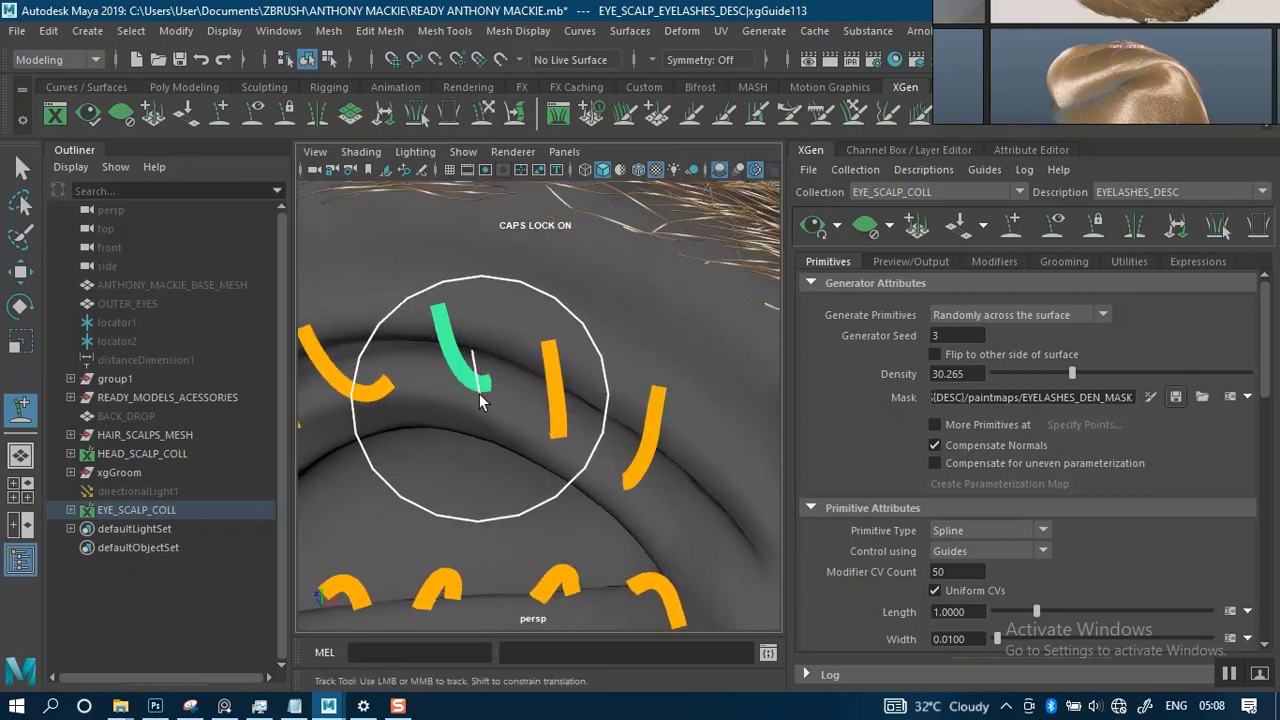
left_click(551, 440)
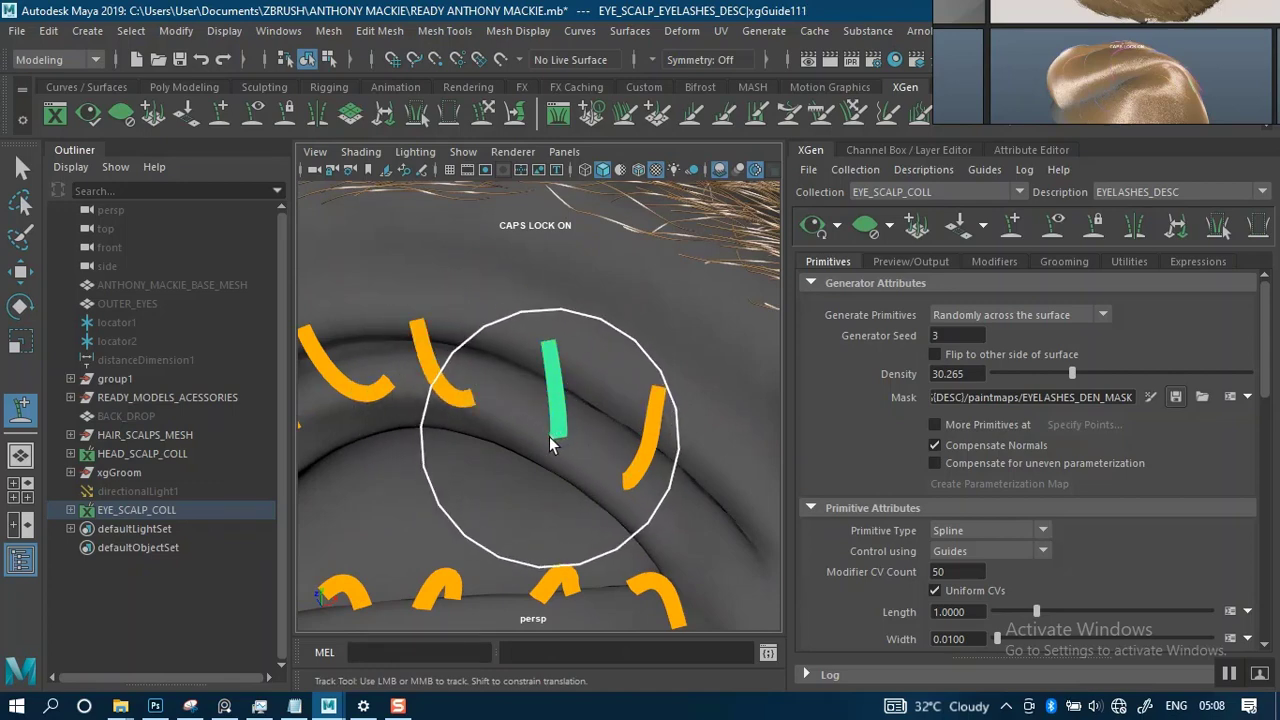
left_click(633, 497)
left_click_drag(633, 497, 638, 504)
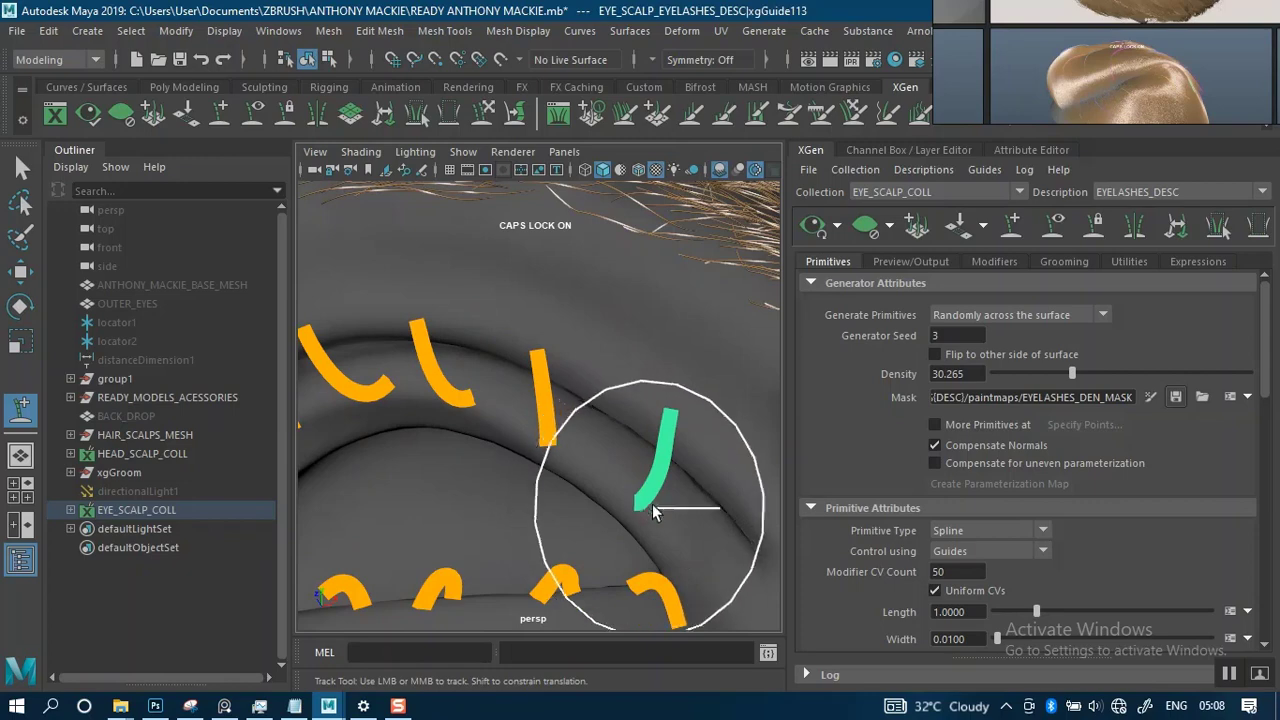
Convert all eyelash guides around both eyes to curves with Guides To Curves, deleting the original guides.
scroll(640, 490, "down", 6)
left_click_drag(577, 412, 623, 352, "alt")
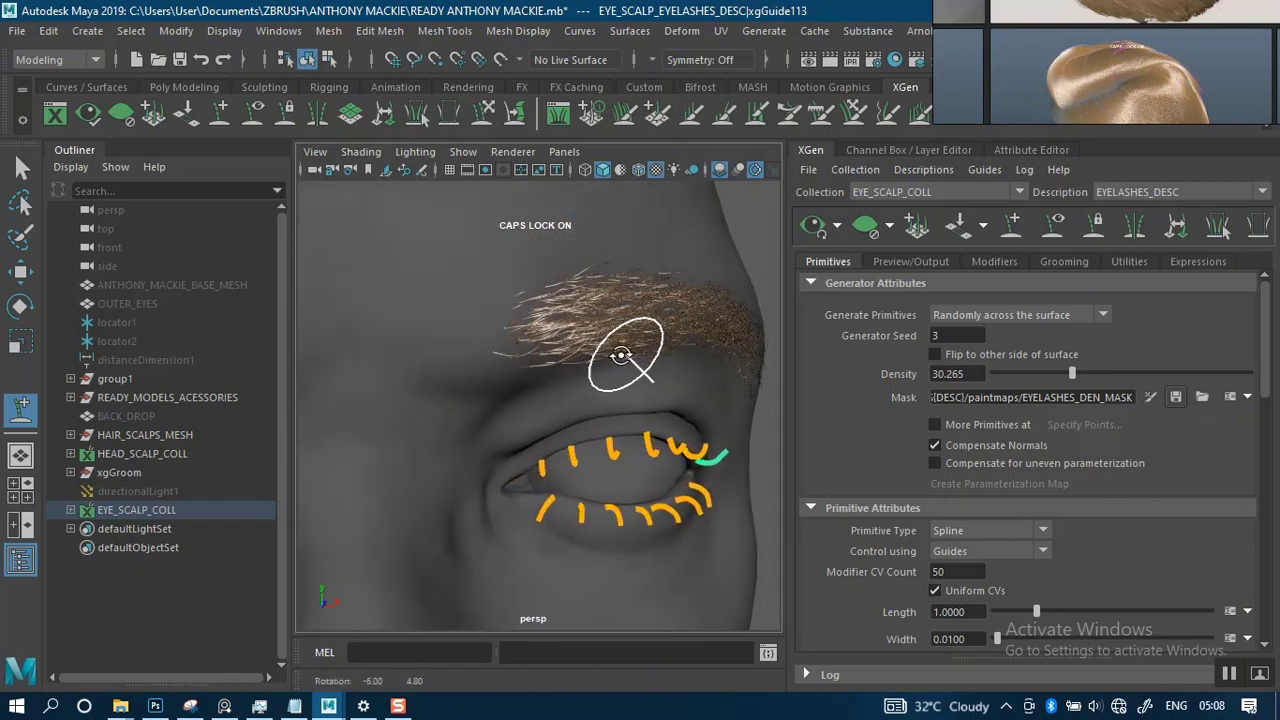
scroll(562, 352, "down", 4)
middle_click_drag(516, 366, 648, 338, "alt")
left_click_drag(645, 340, 606, 350, "alt")
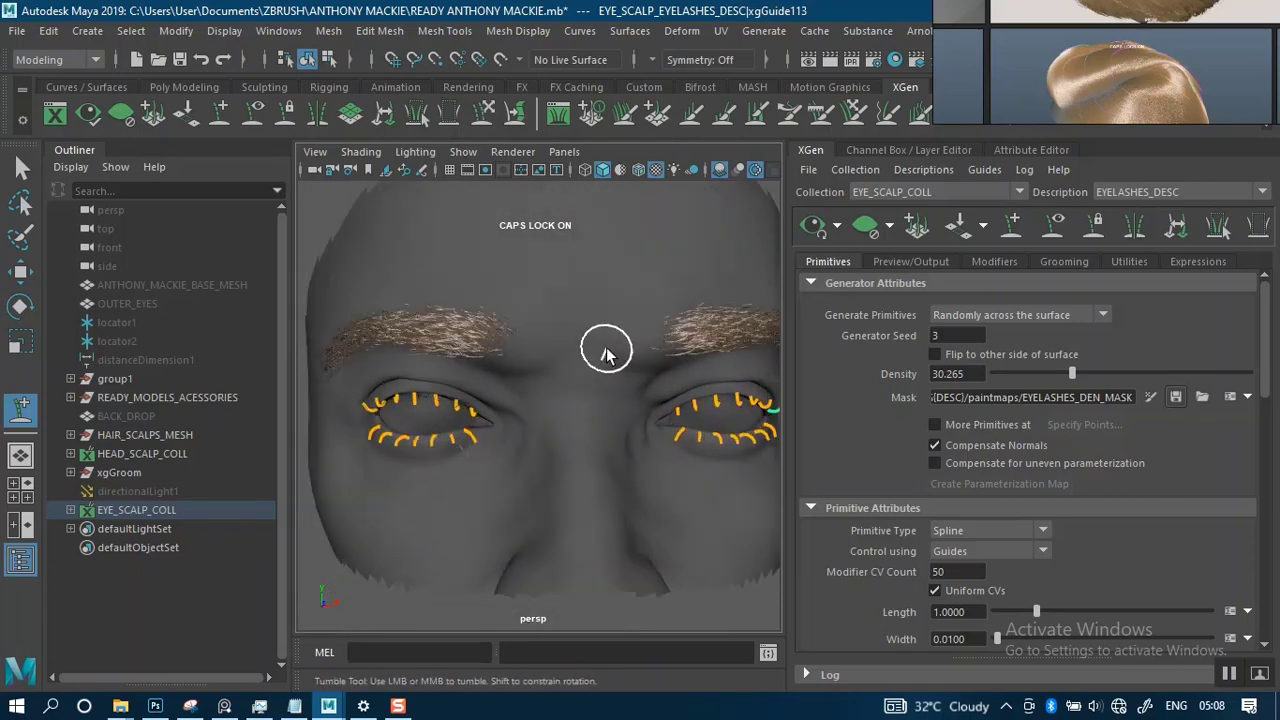
left_click(24, 172)
scroll(359, 328, "down", 3)
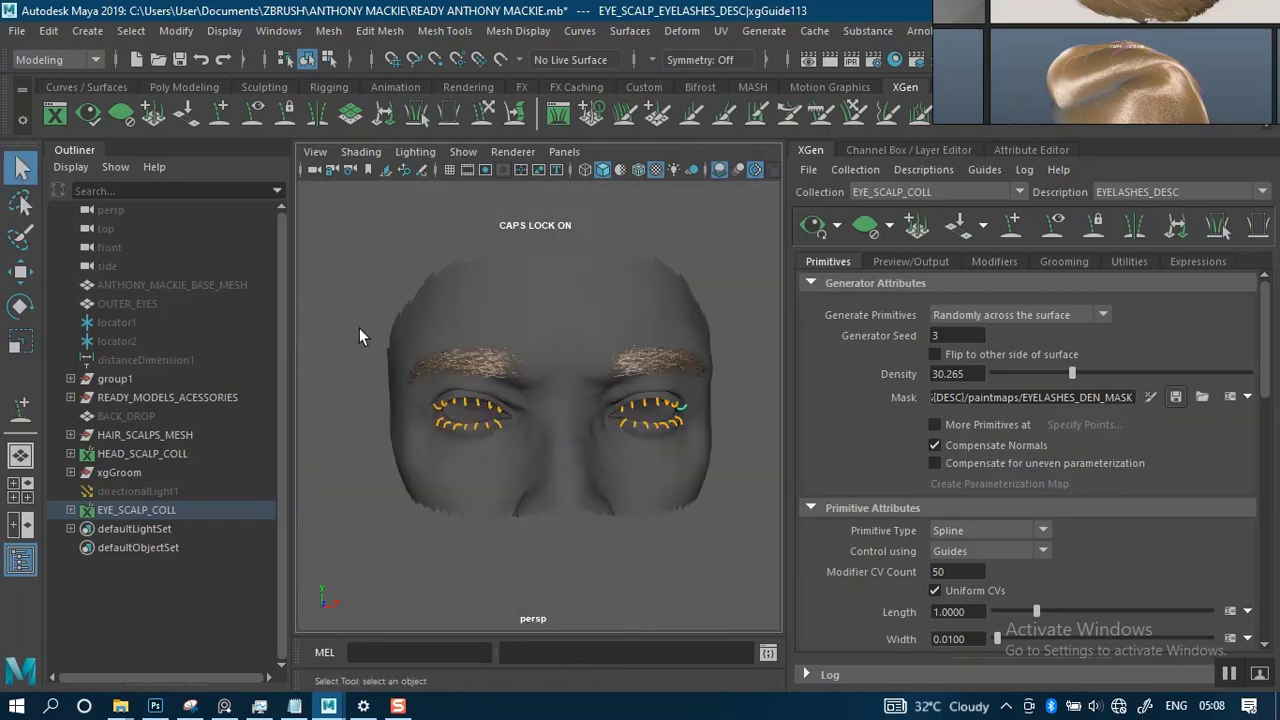
left_click_drag(366, 328, 710, 516)
left_click(1117, 260)
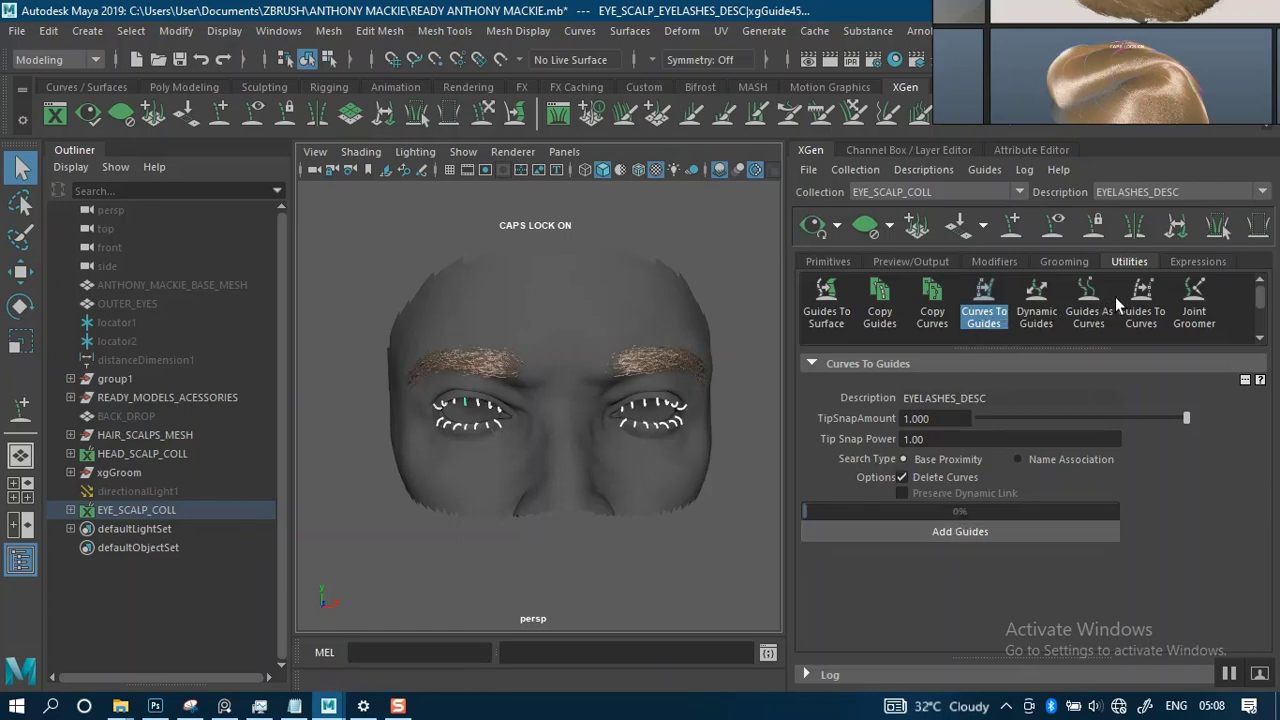
left_click(988, 300)
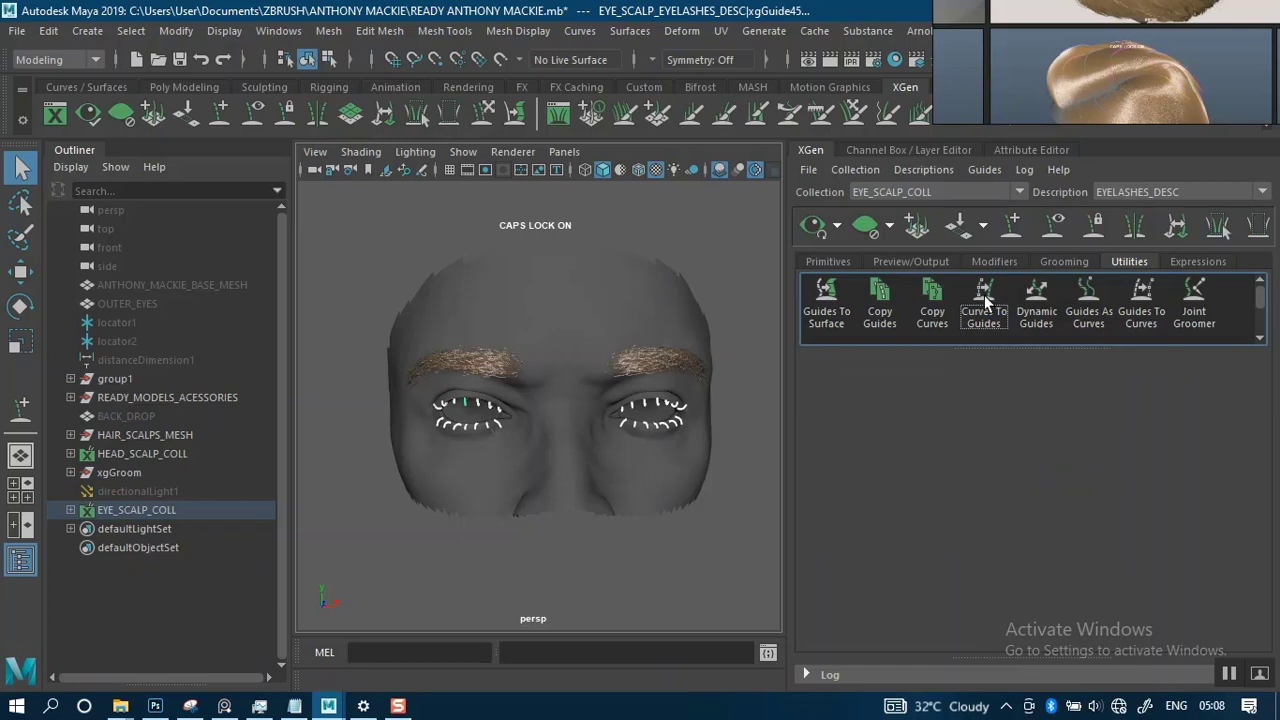
left_click(1138, 300)
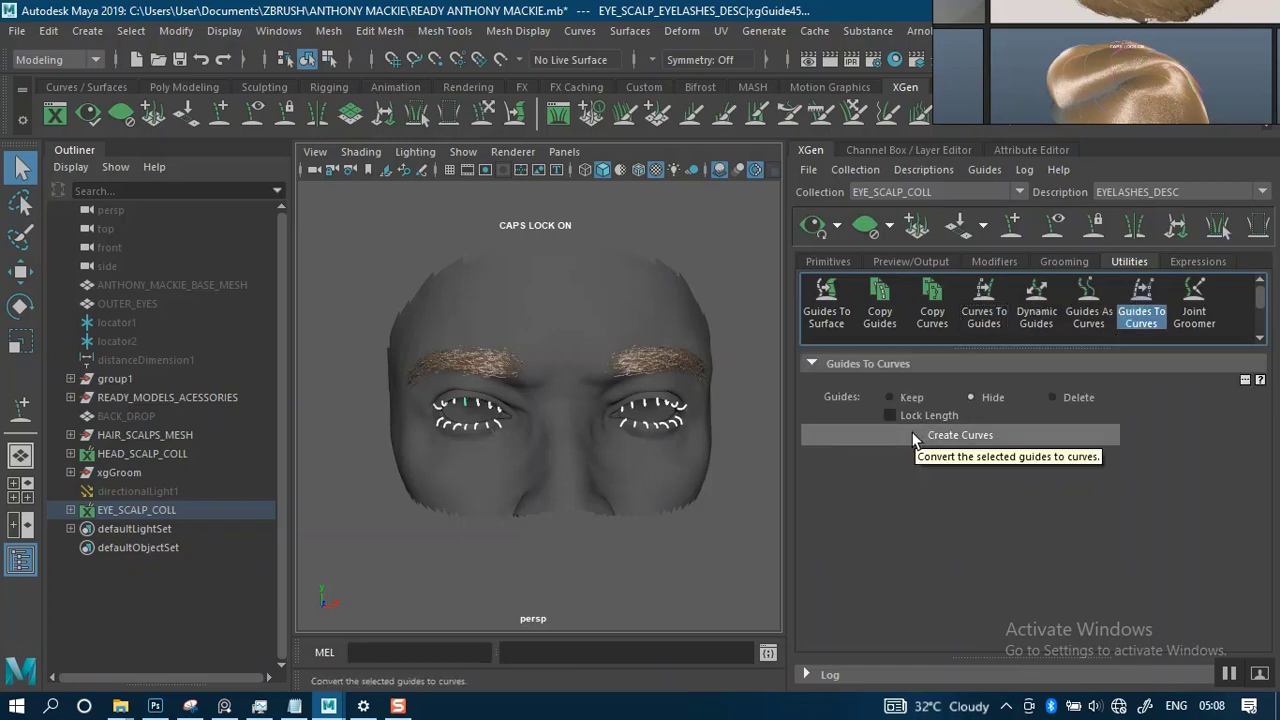
left_click(1052, 397)
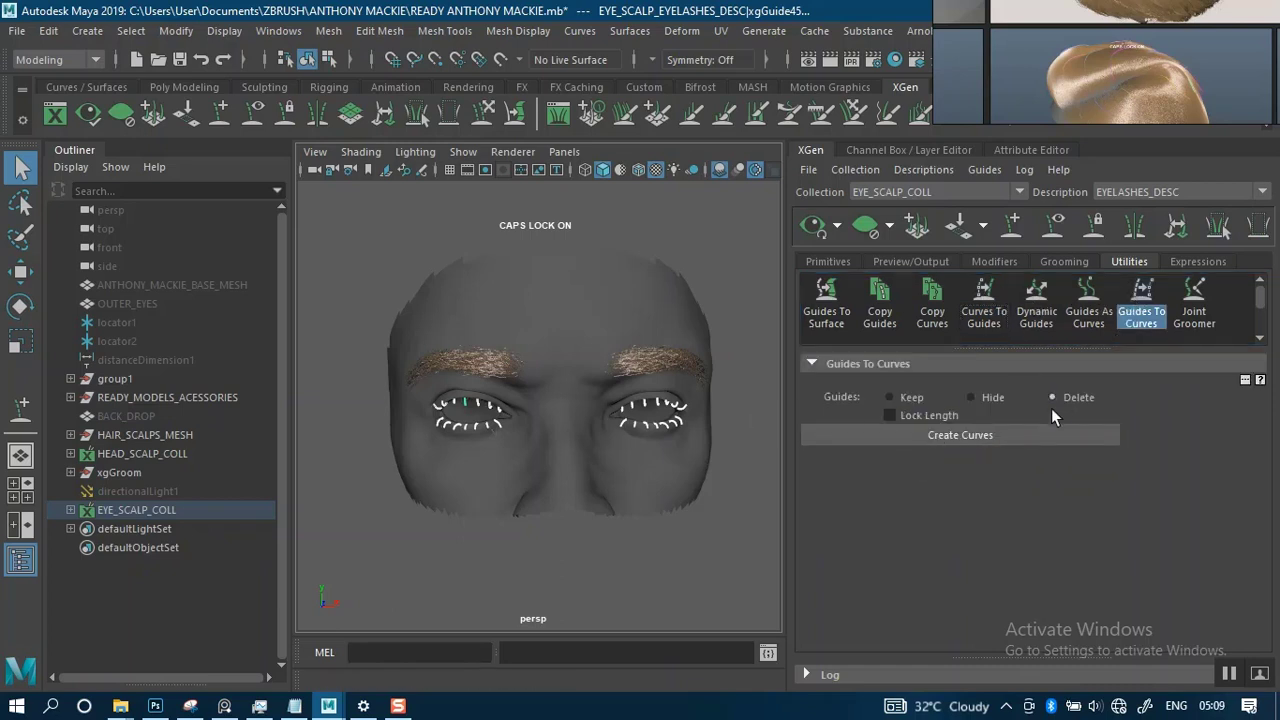
left_click(934, 436)
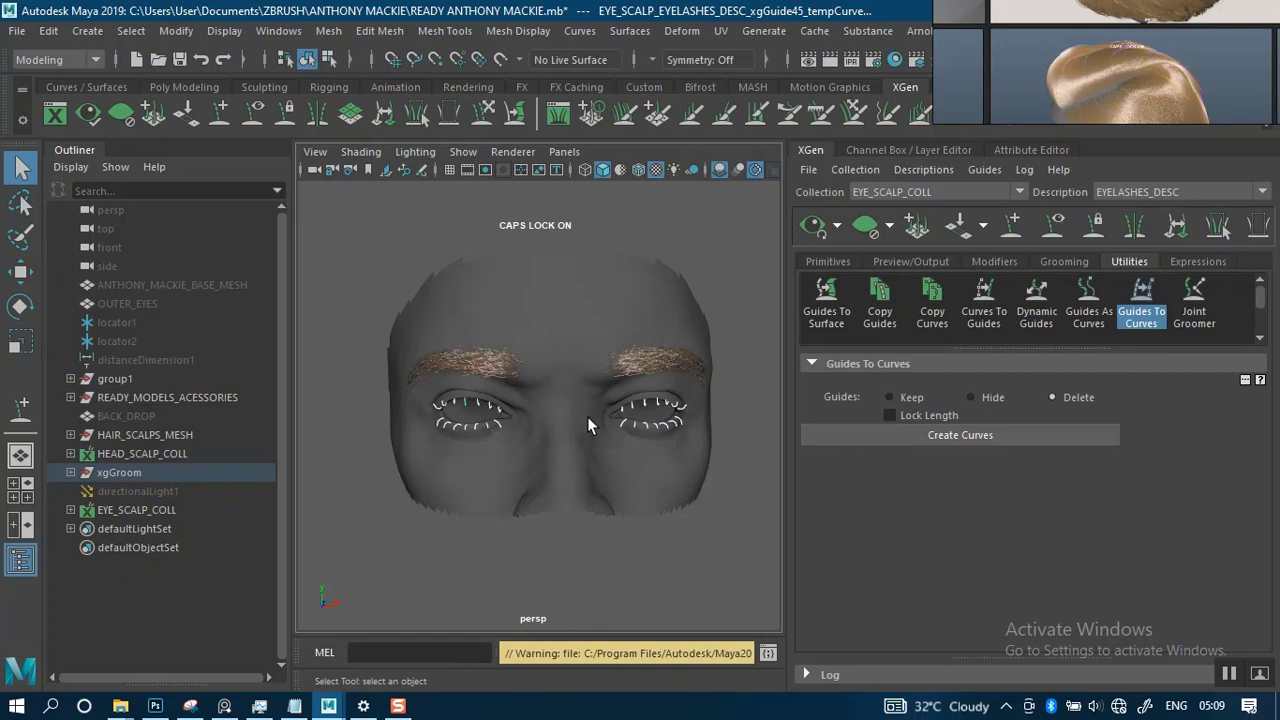
Try to create a new XGen description with only the eyelash curves selected.
scroll(587, 416, "up", 3)
left_click(967, 191)
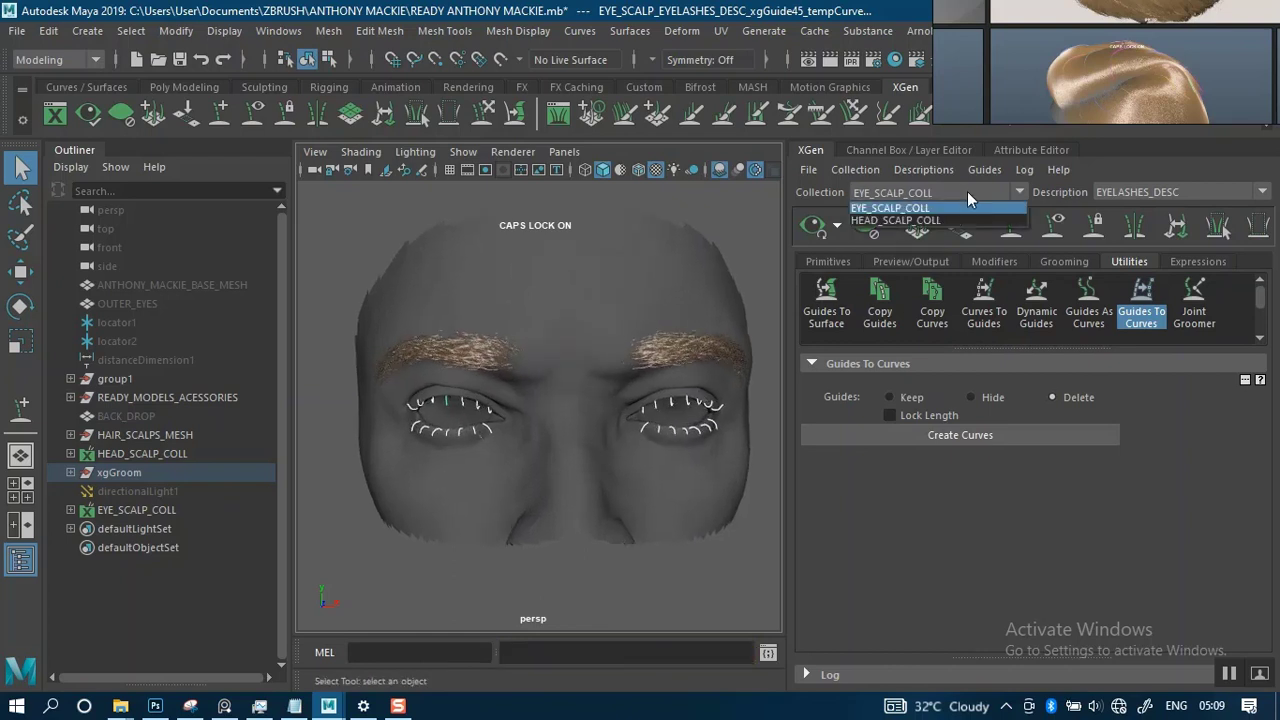
left_click(967, 191)
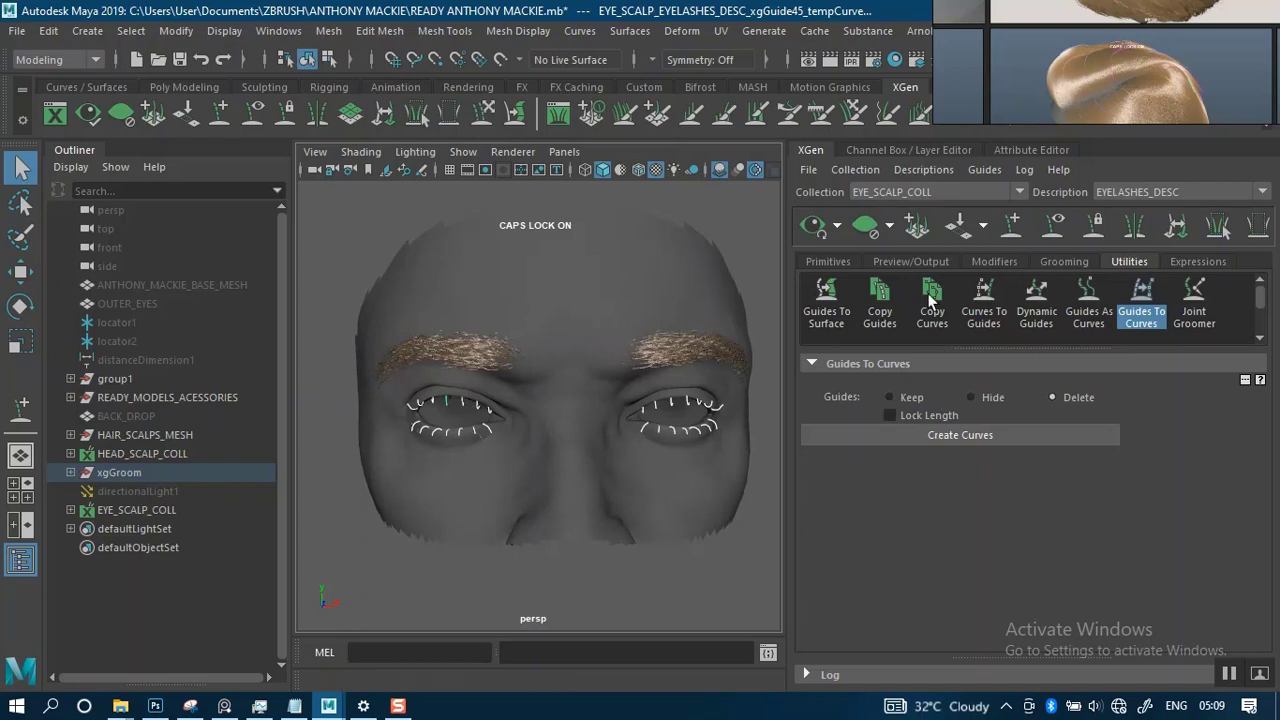
left_click(922, 169)
left_click(921, 190)
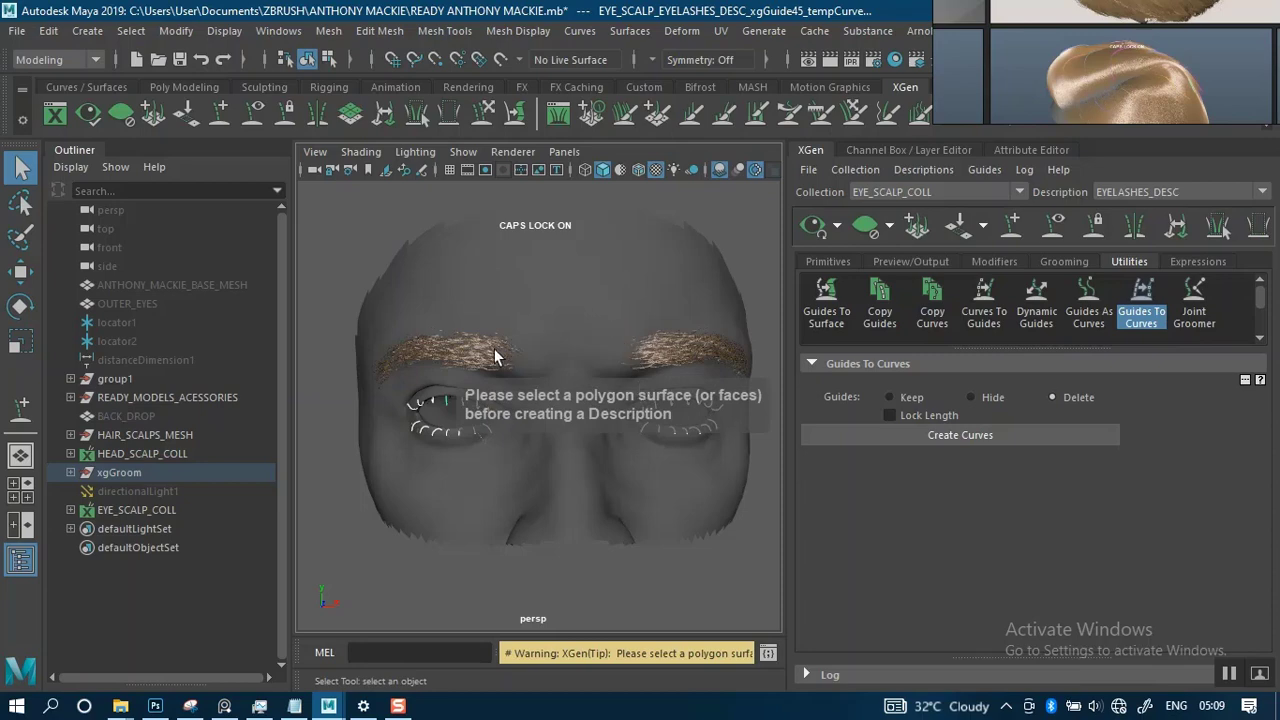
Create a spline description named NEW_EYELASHES_DESC on the EYE_SCALP mesh in EYE_SCALP_COLL, controlled by placing and shaping guides, and deselect the mesh.
left_click(557, 360)
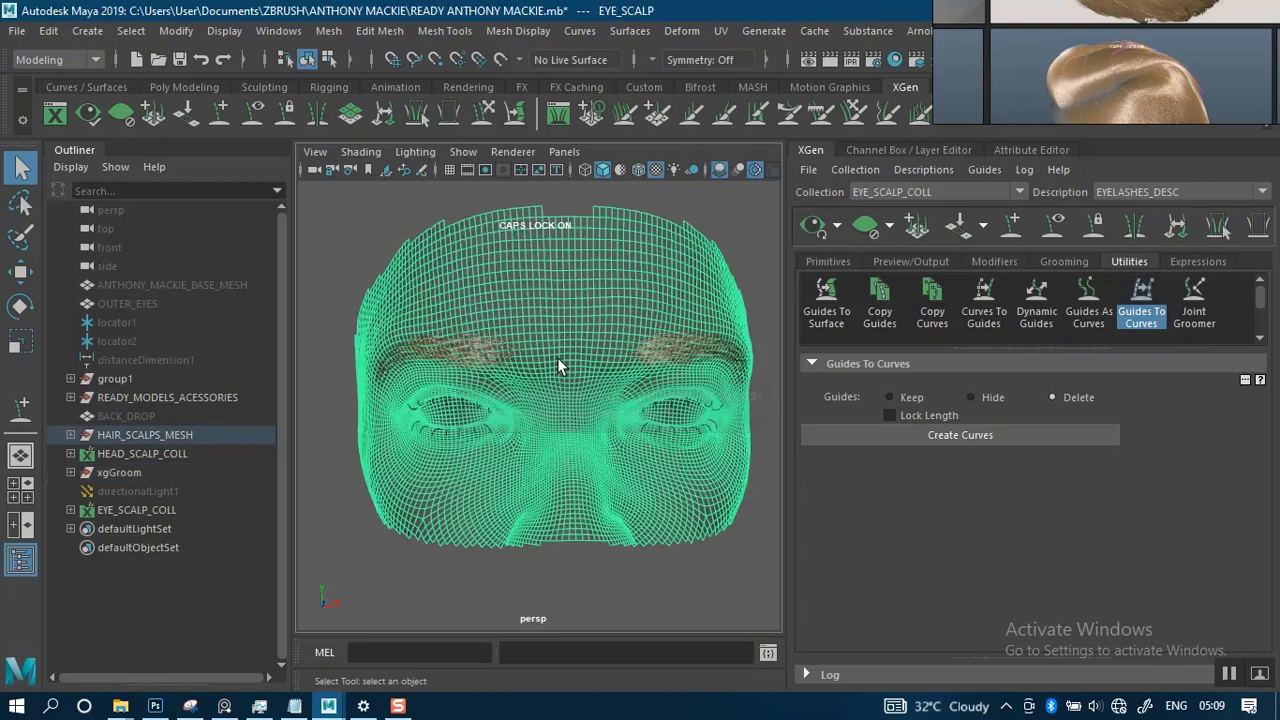
left_click(925, 170)
left_click(941, 187)
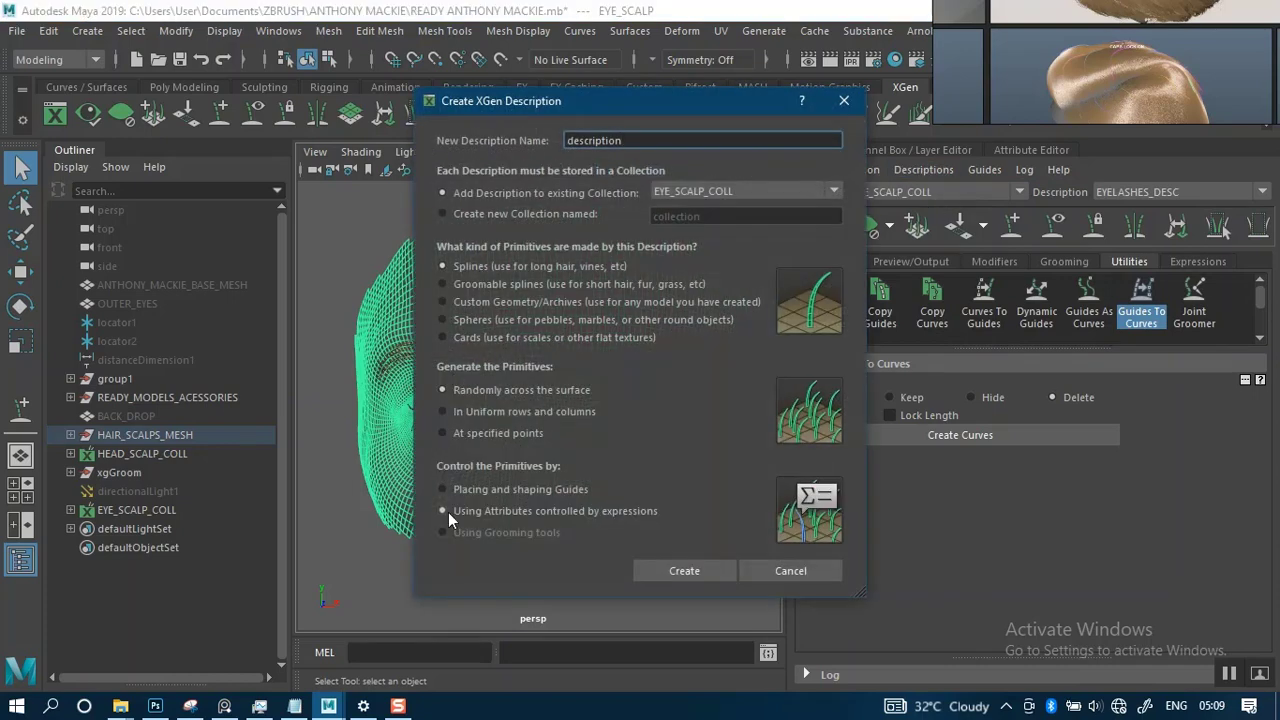
left_click(457, 490)
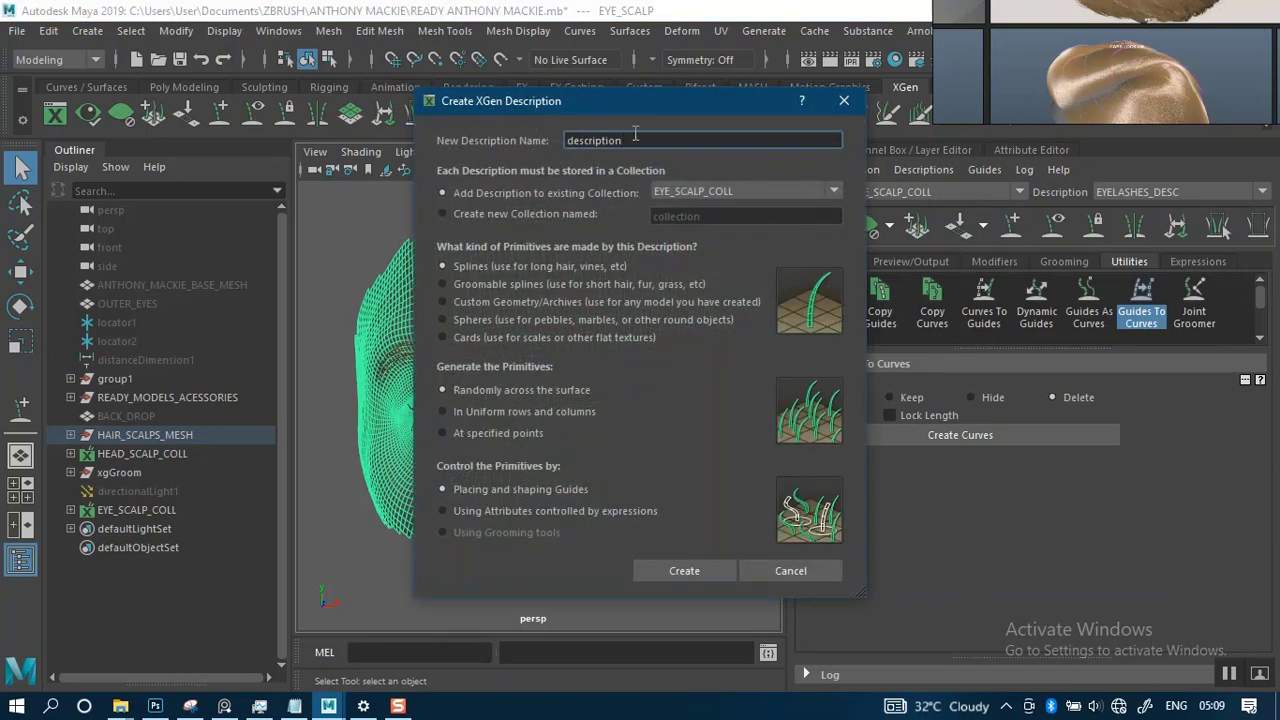
left_click_drag(634, 133, 567, 140)
type("NEWEYE")
key("BackSpace")
key("BackSpace")
key("BackSpace")
type("_EYELASHES_DESC")
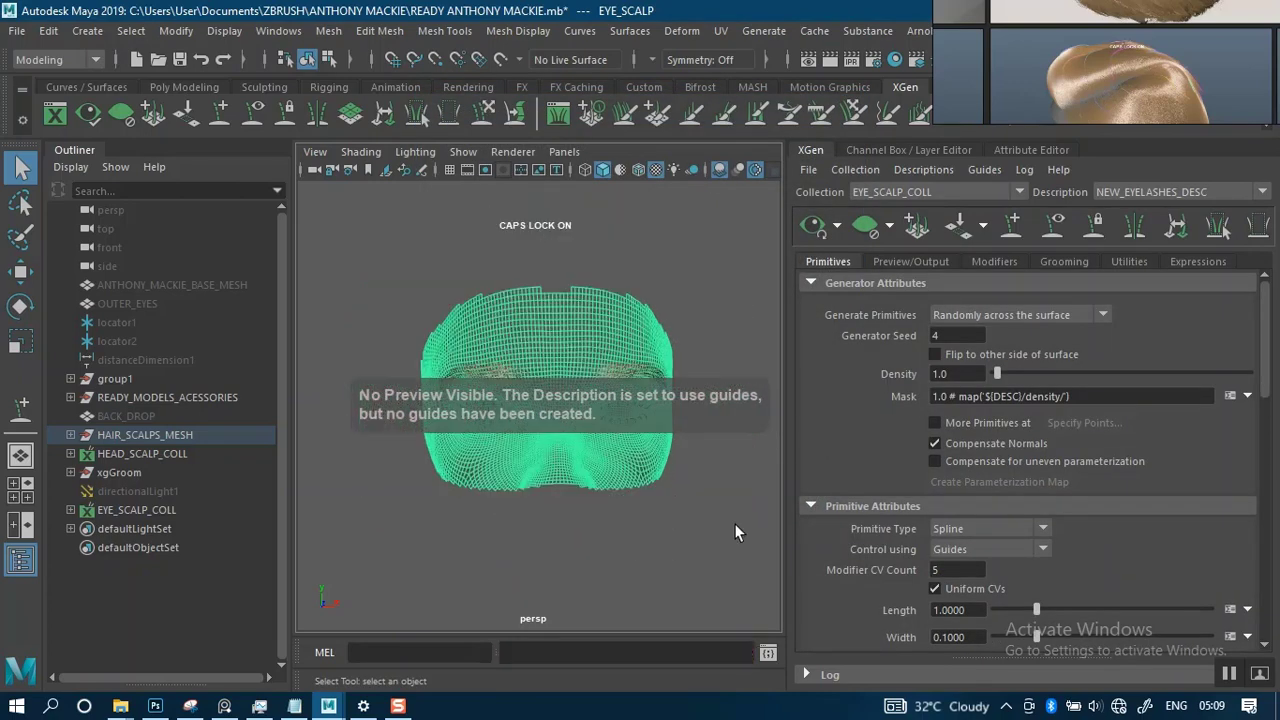
left_click(717, 501)
Consult the XGen settings in the wecht.txt notes in Notepad and set the new description's spline width to 0.01 in Maya.
scroll(945, 500, "down", 2)
scroll(942, 522, "down", 1)
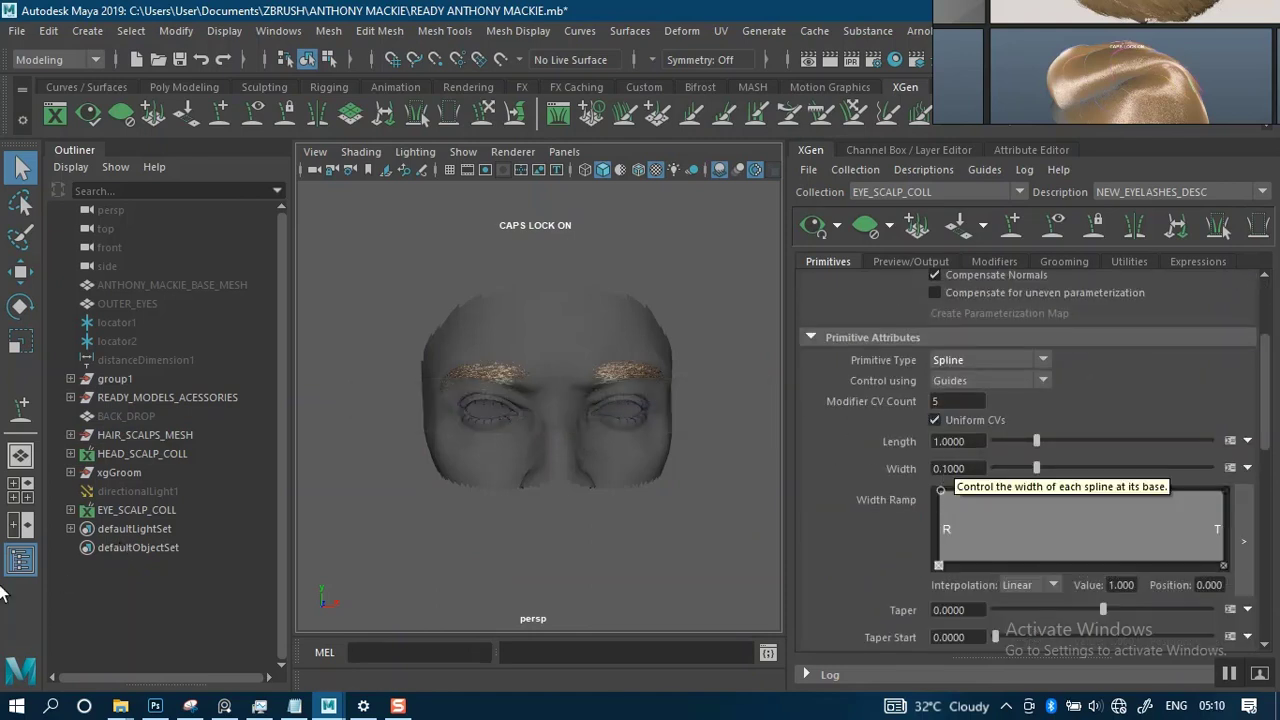
left_click(292, 706)
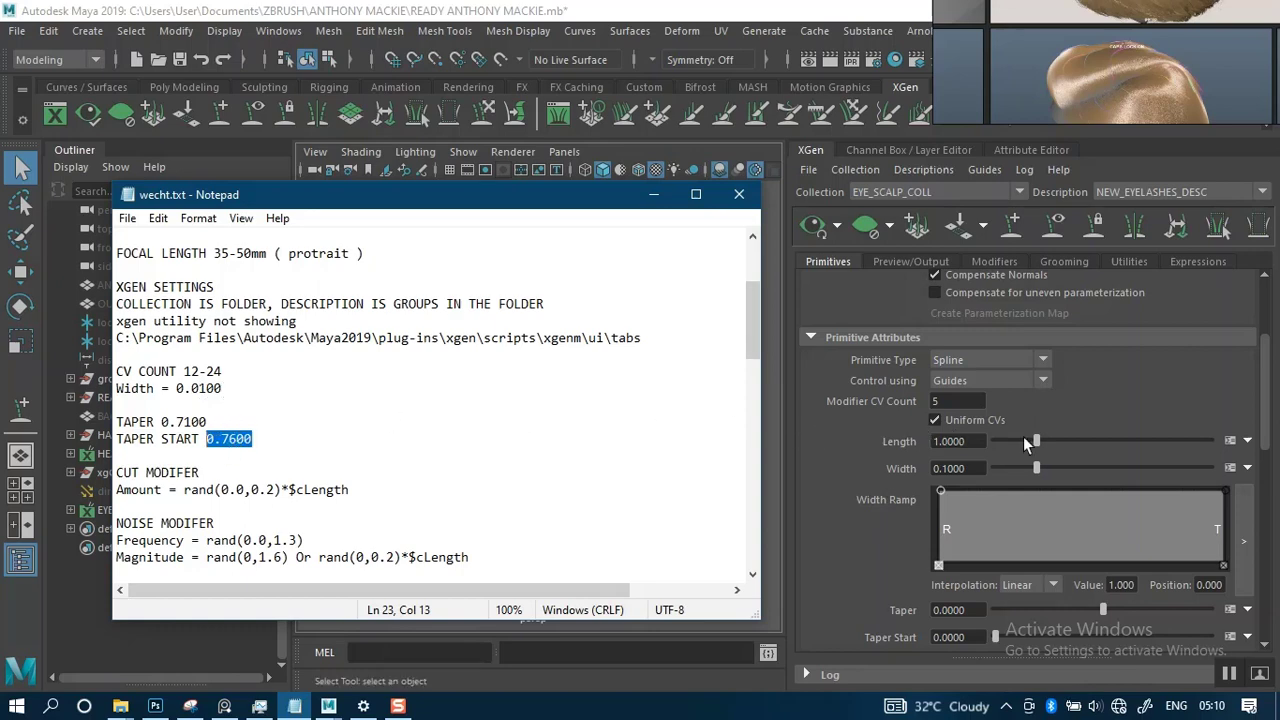
left_click_drag(969, 469, 865, 477)
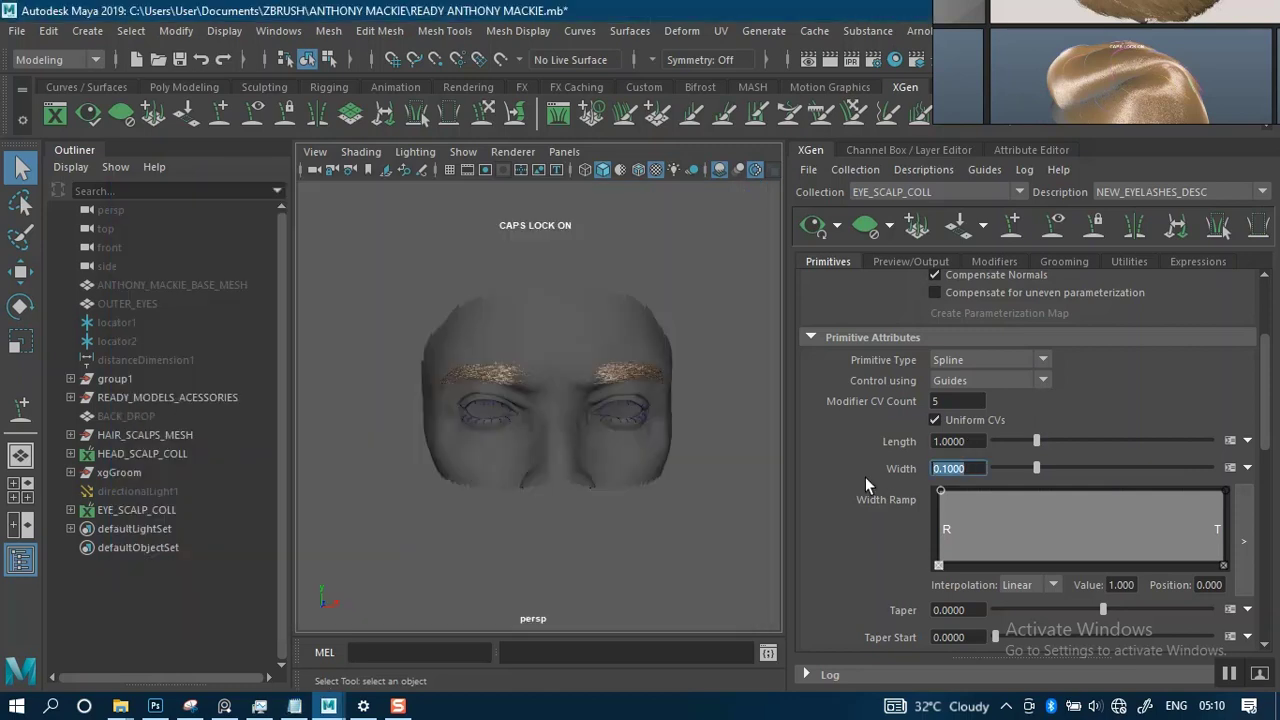
type("0.011")
key("BackSpace")
key("Return")
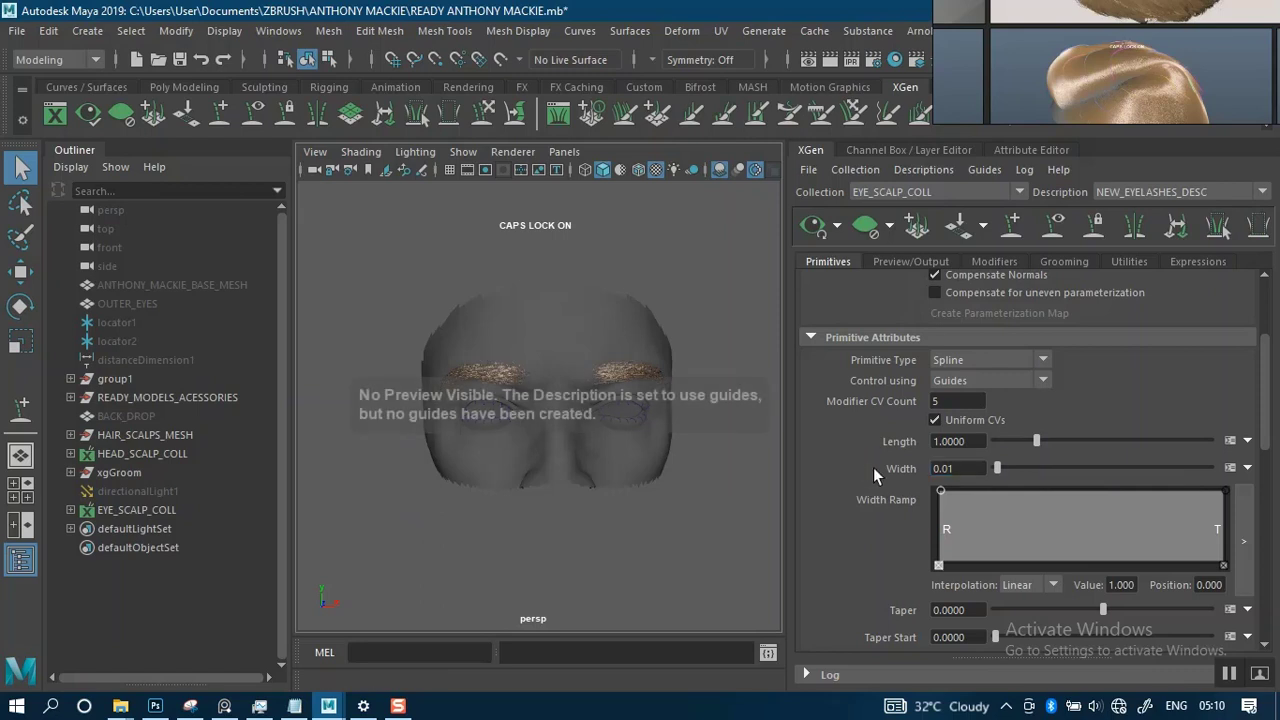
Set the taper of the new eyelash splines to 0.71.
left_click_drag(971, 605, 929, 611)
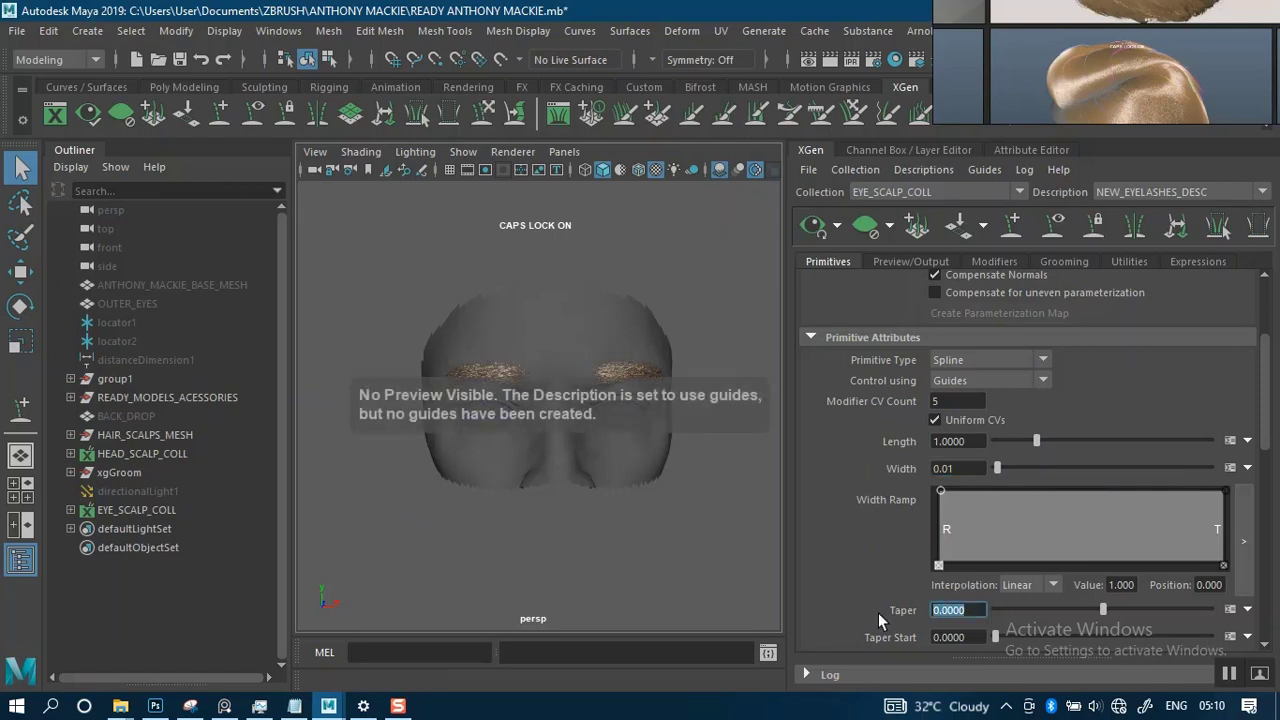
type("0.")
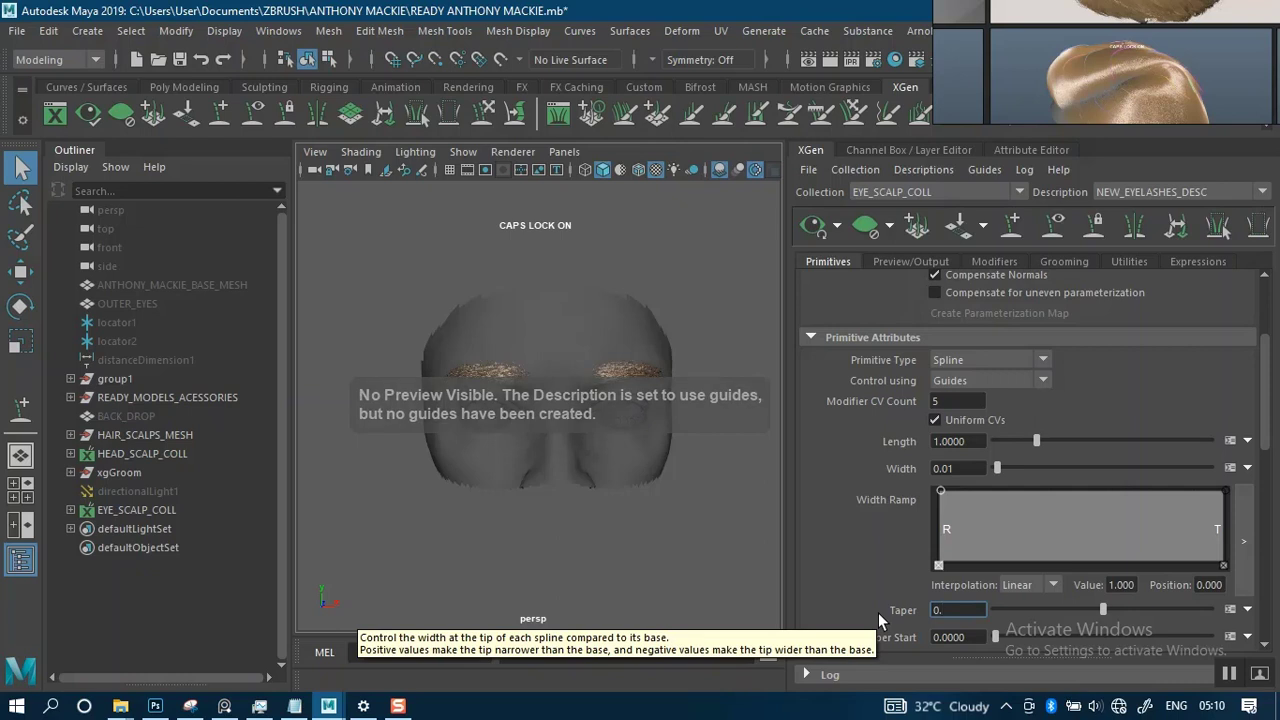
type("71")
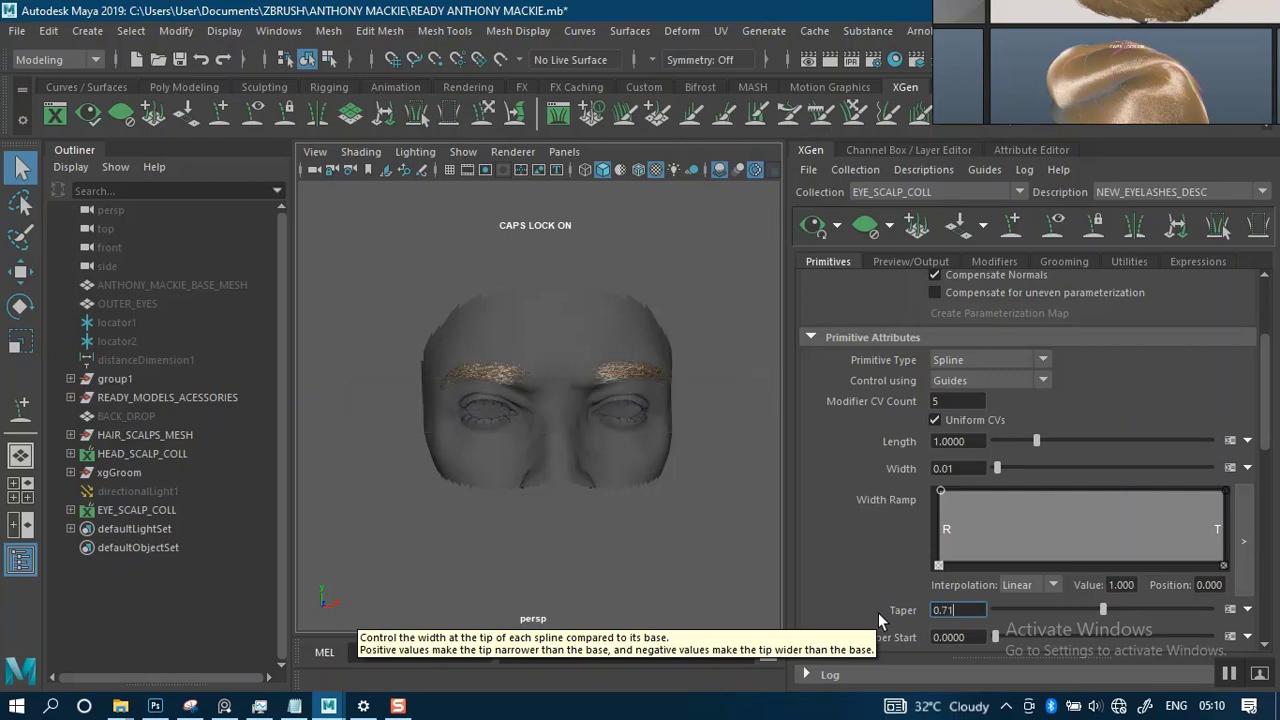
key("Return")
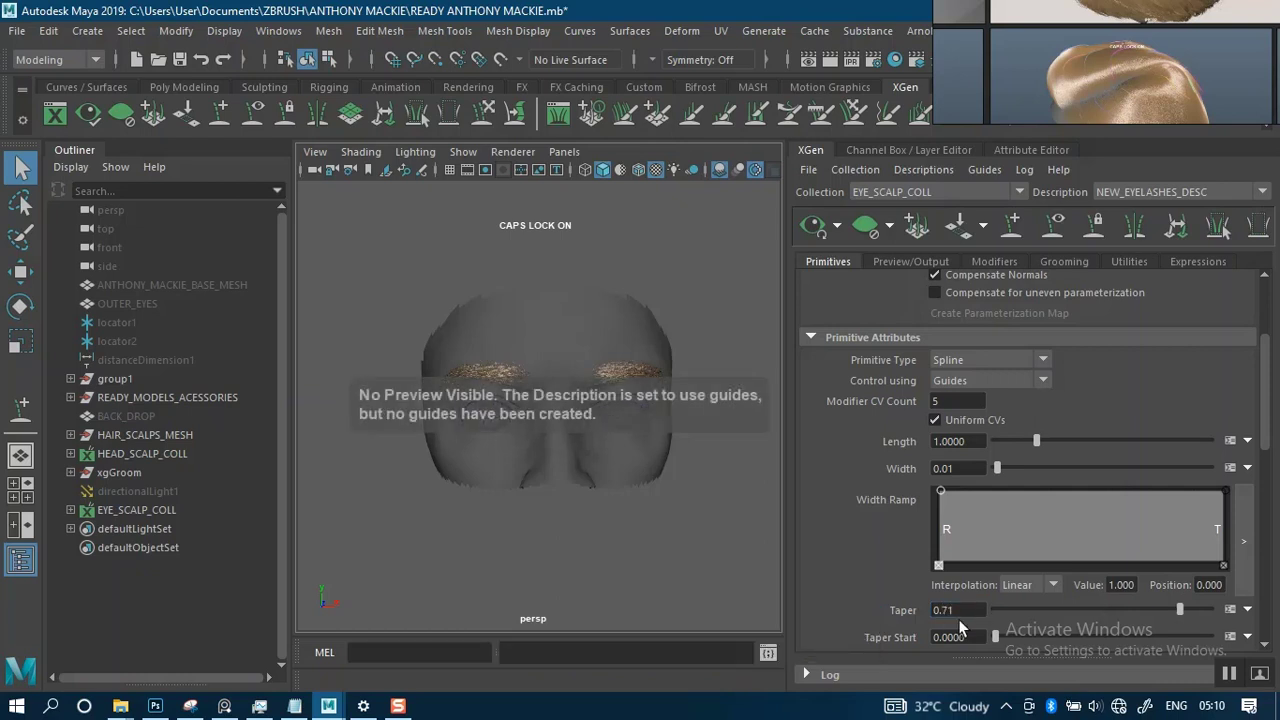
Set the new eyelash splines' taper start to 0.76 and check the wecht.txt notes in Notepad.
left_click(960, 637)
type("0")
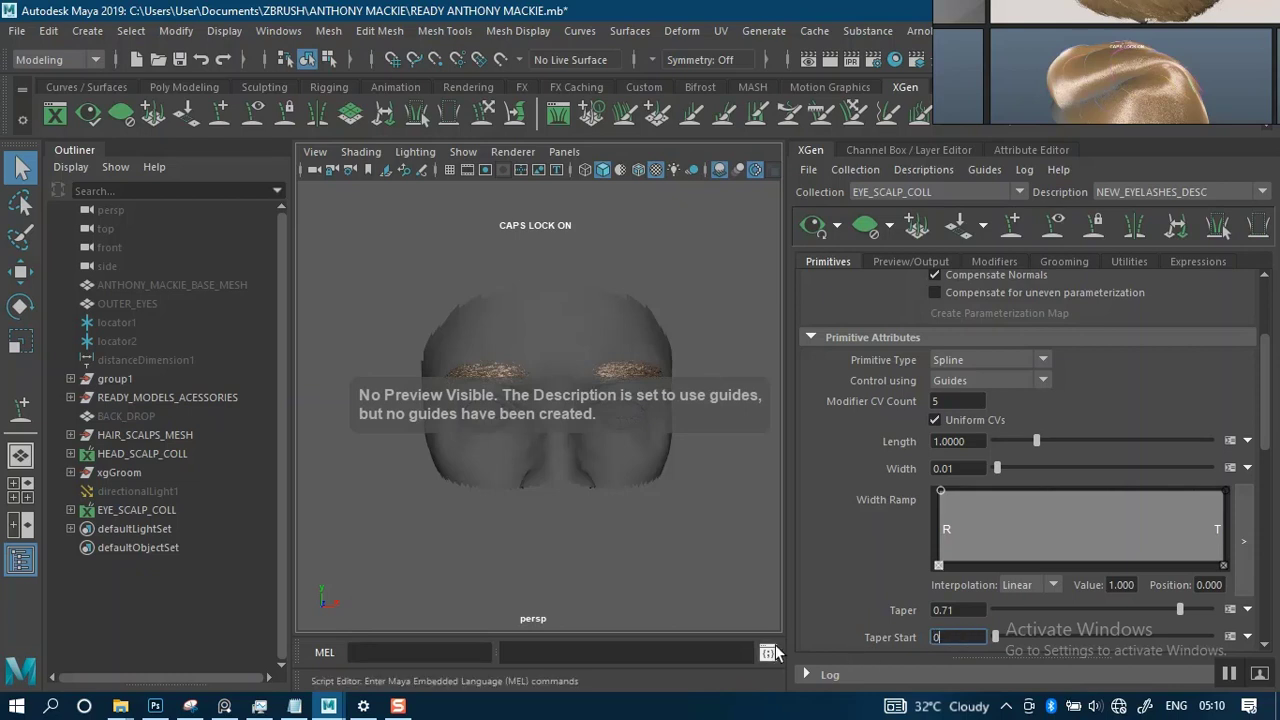
type(".75")
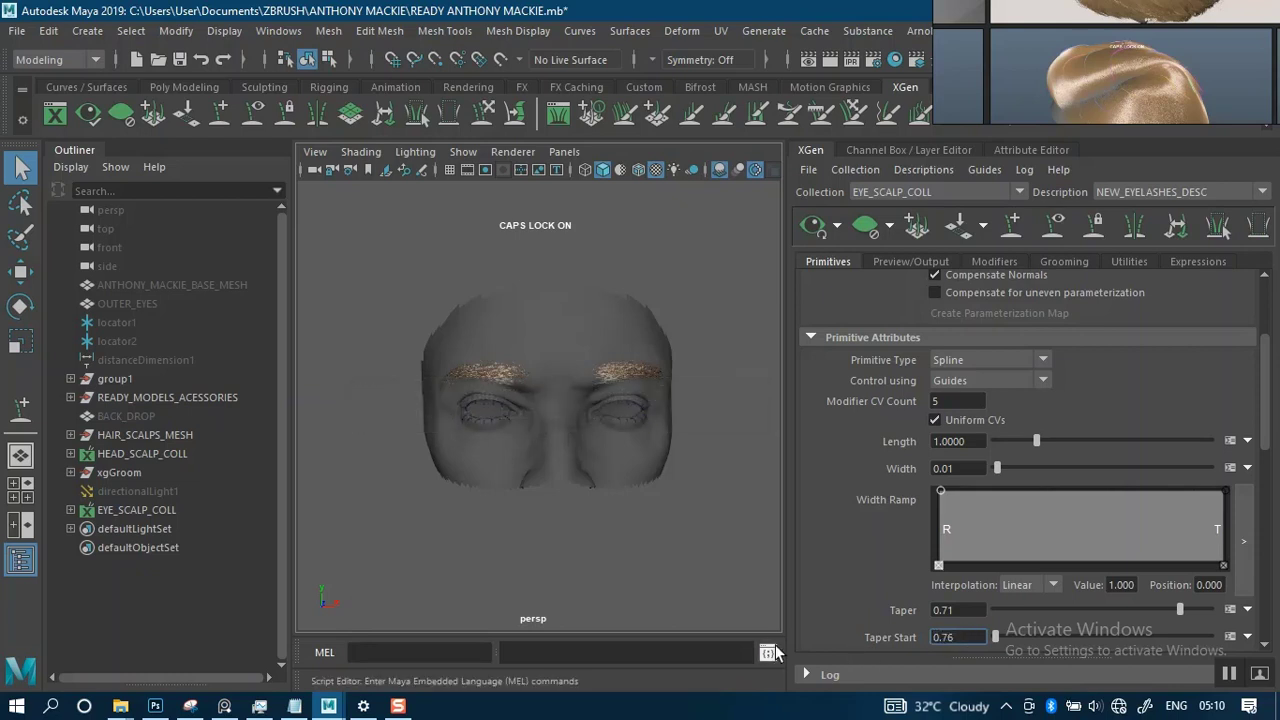
key("Return")
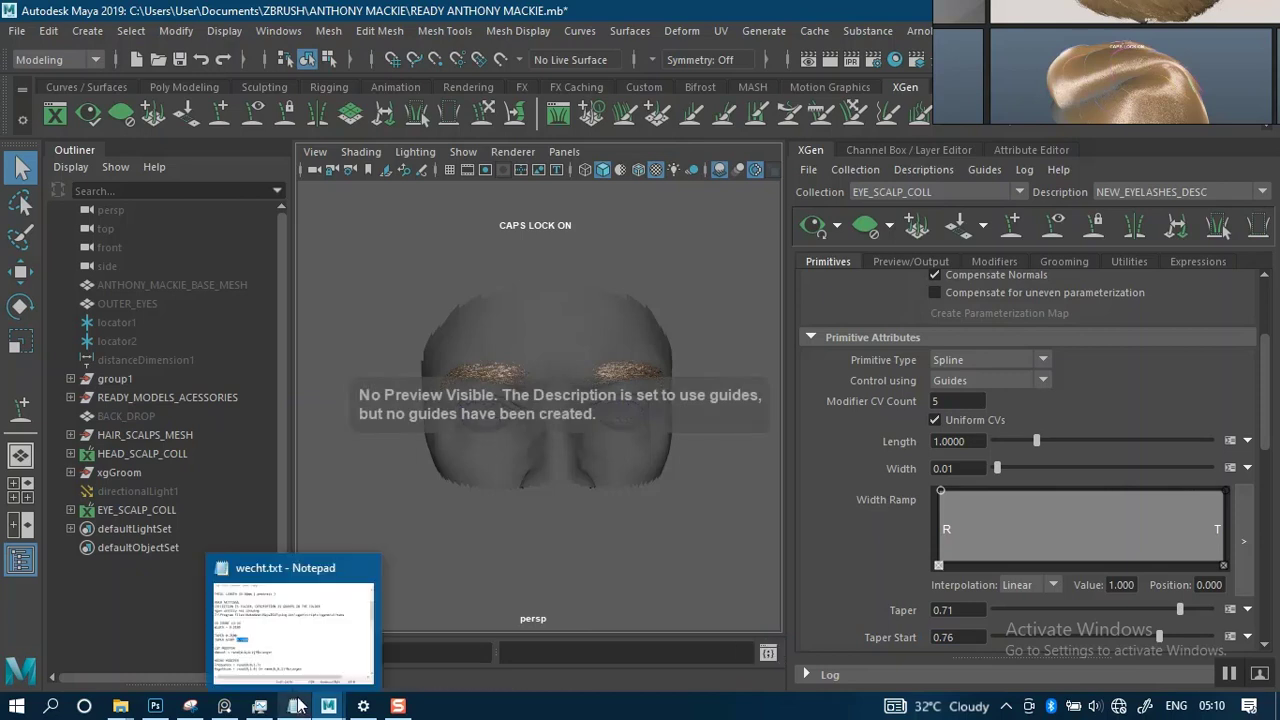
left_click(297, 706)
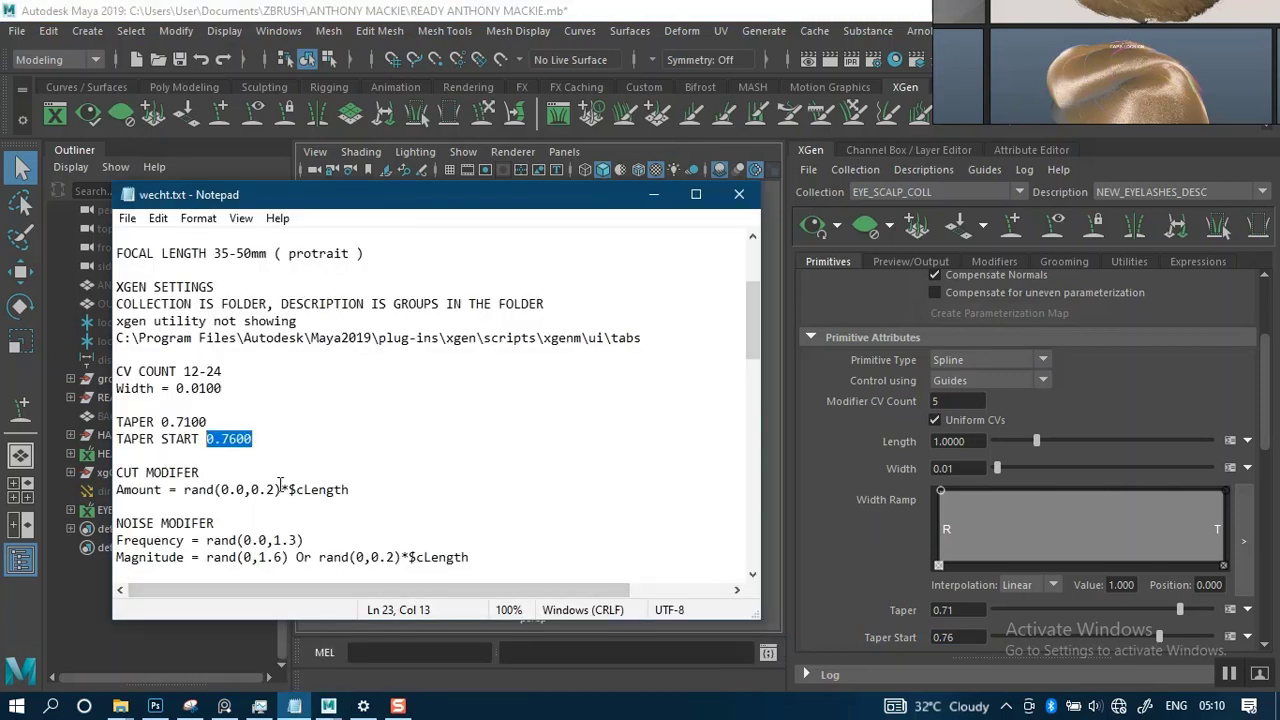
left_click(653, 194)
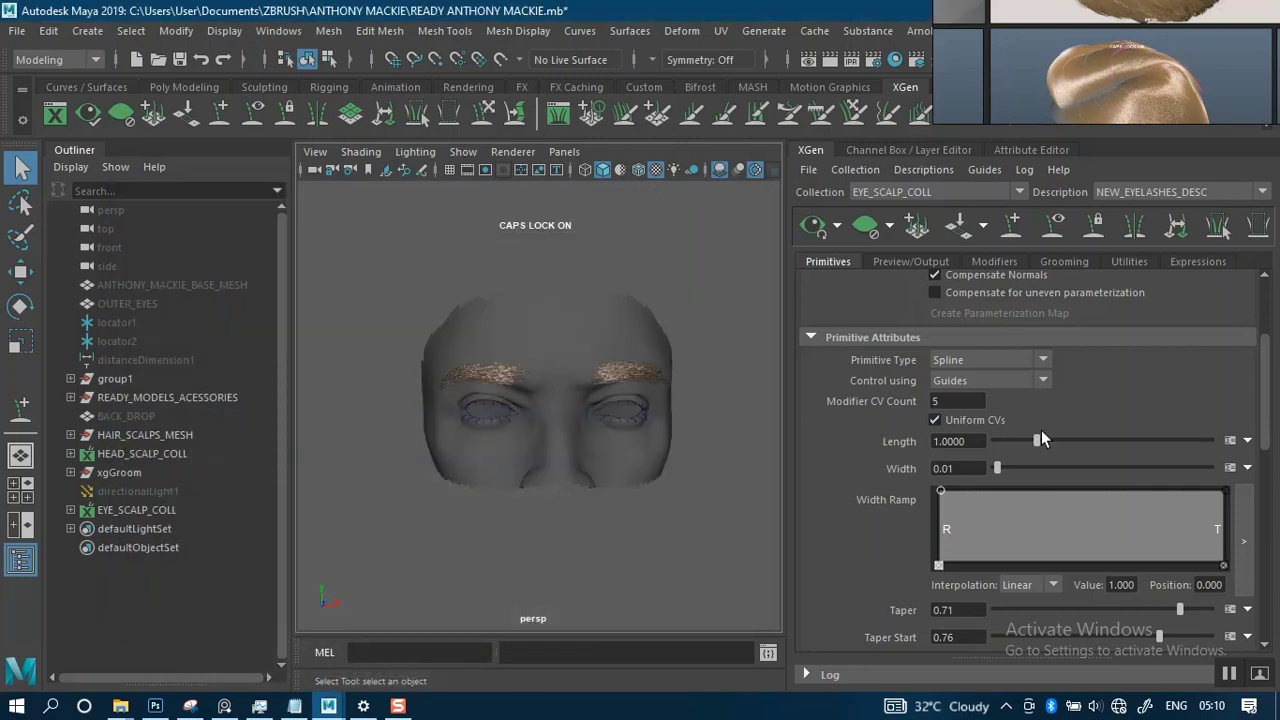
Raise the density of NEW_EYELASHES_DESC to about 22.885.
left_click_drag(1266, 433, 1262, 362)
scroll(629, 390, "up", 2)
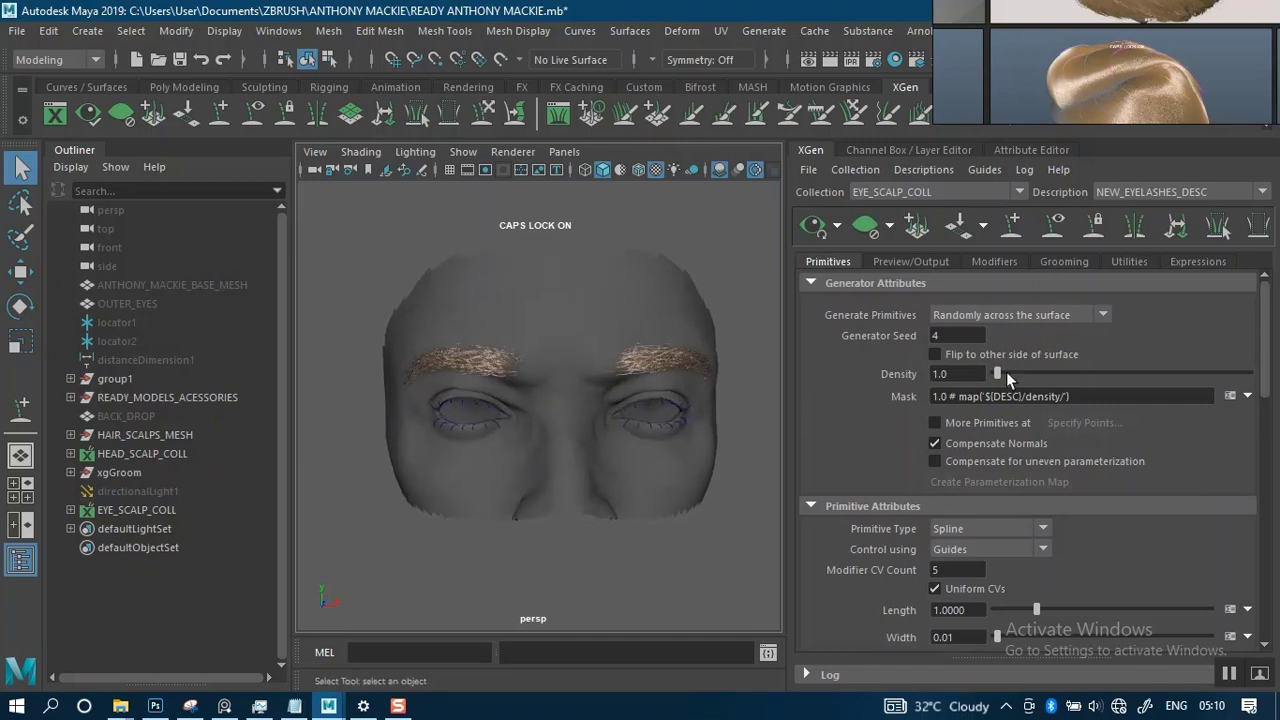
left_click_drag(1000, 374, 1054, 373)
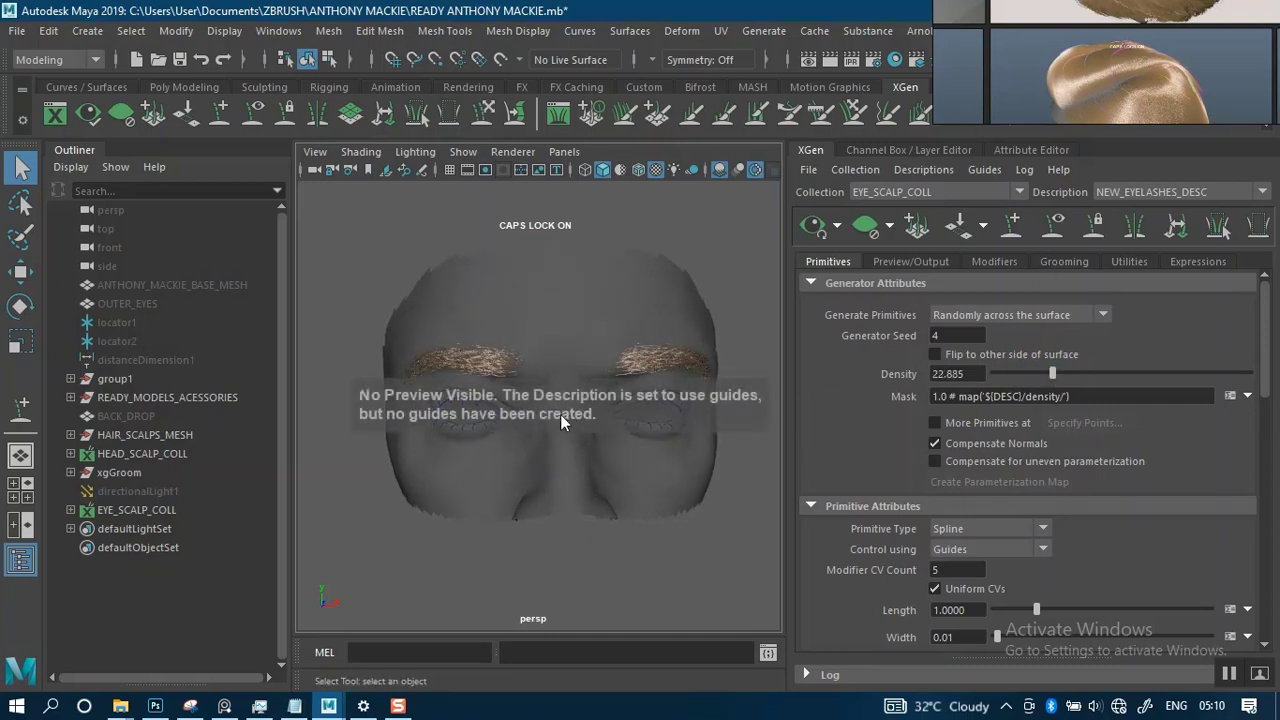
Select the eyelash curves grouped in xgGroom and convert them to guides for NEW_EYELASHES_DESC, deleting the source curves.
right_click_drag(560, 414, 562, 440, "alt")
left_click_drag(562, 440, 500, 439, "alt")
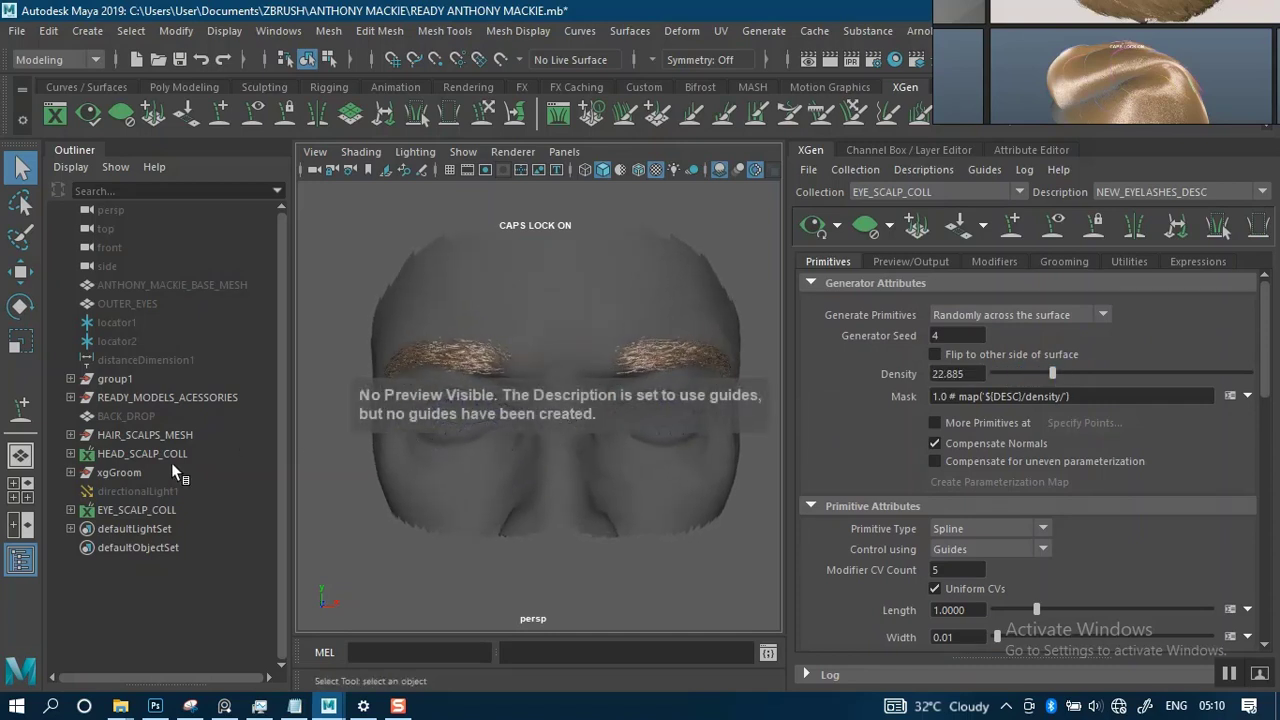
left_click(108, 472)
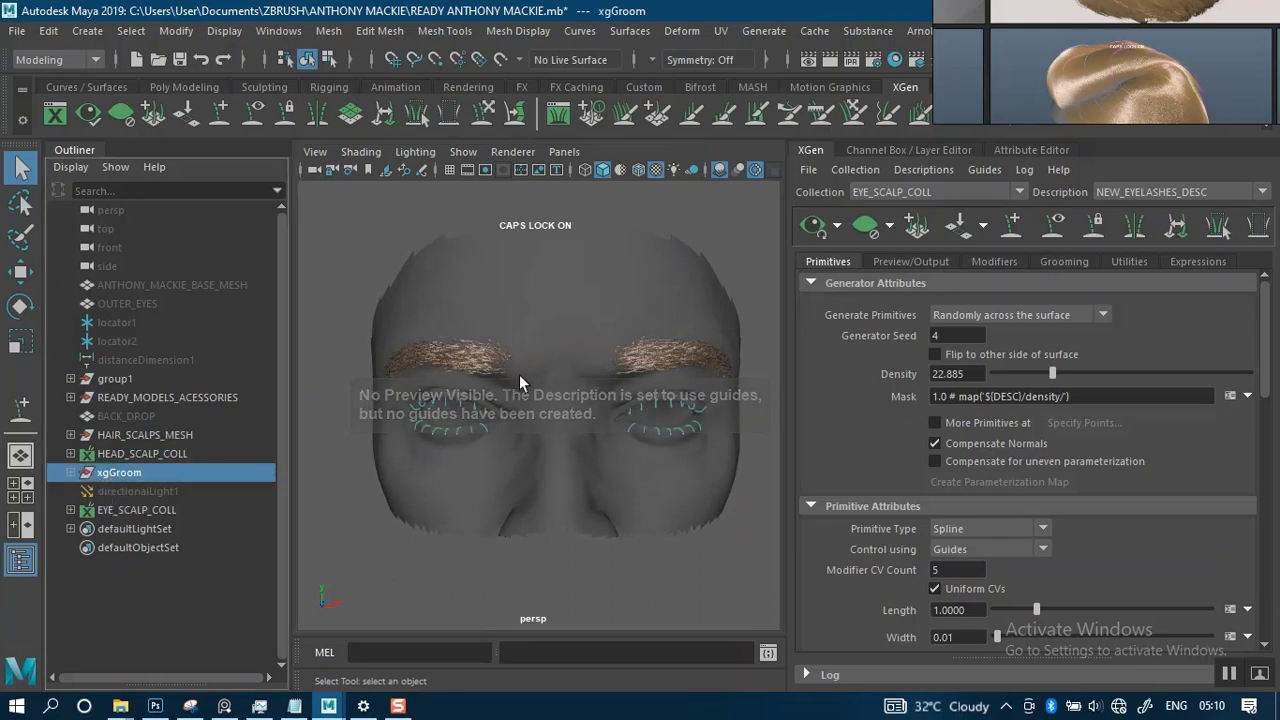
scroll(540, 408, "up", 2)
scroll(540, 408, "up", 1)
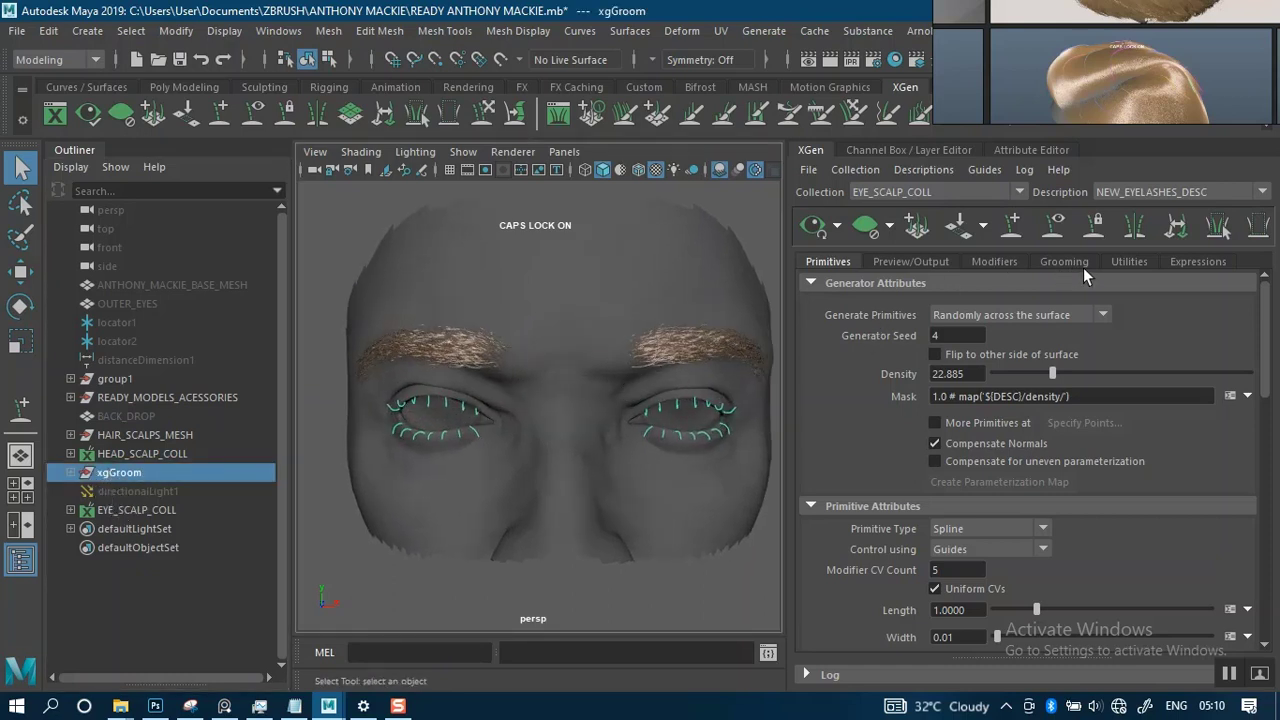
left_click(1126, 262)
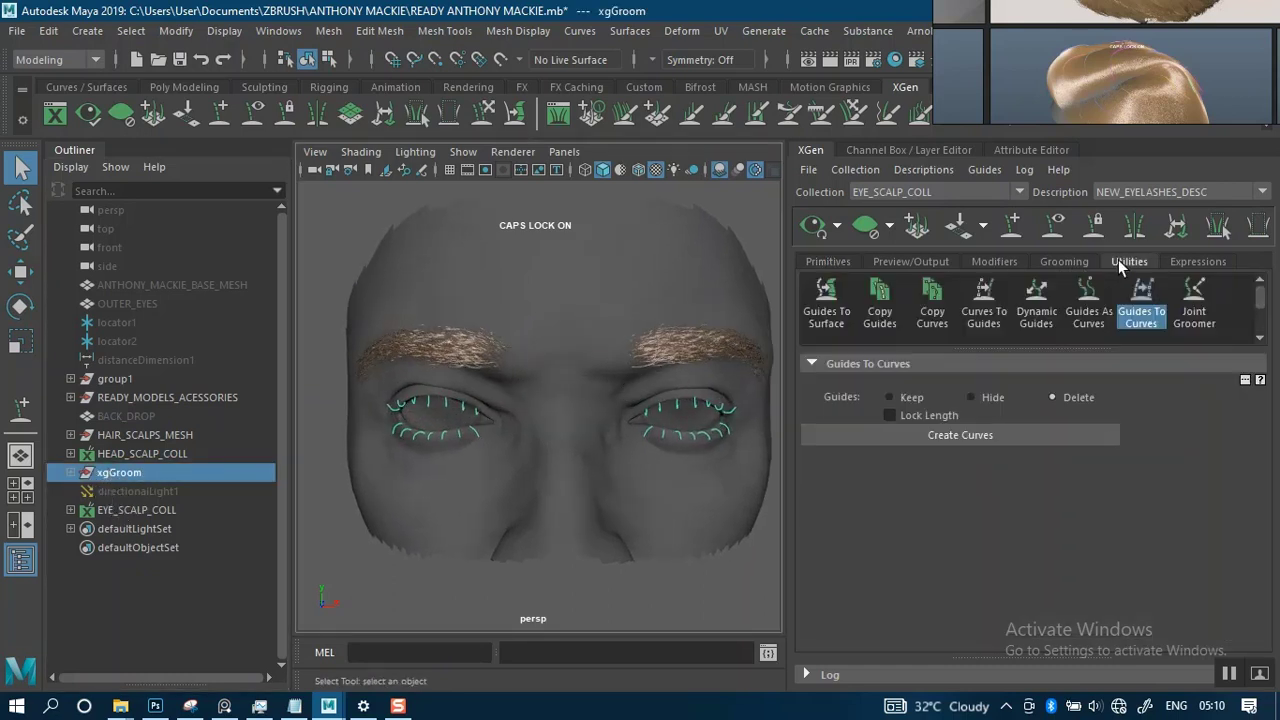
left_click(1143, 309)
left_click(966, 300)
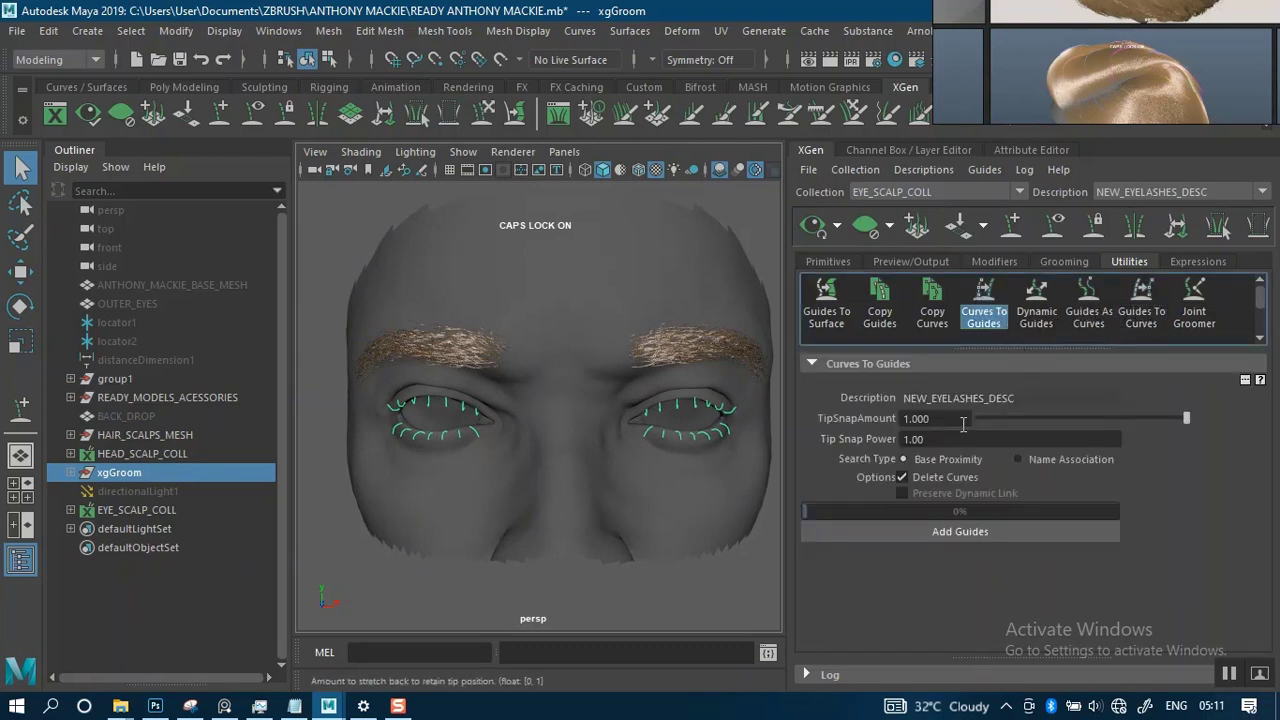
left_click(939, 531)
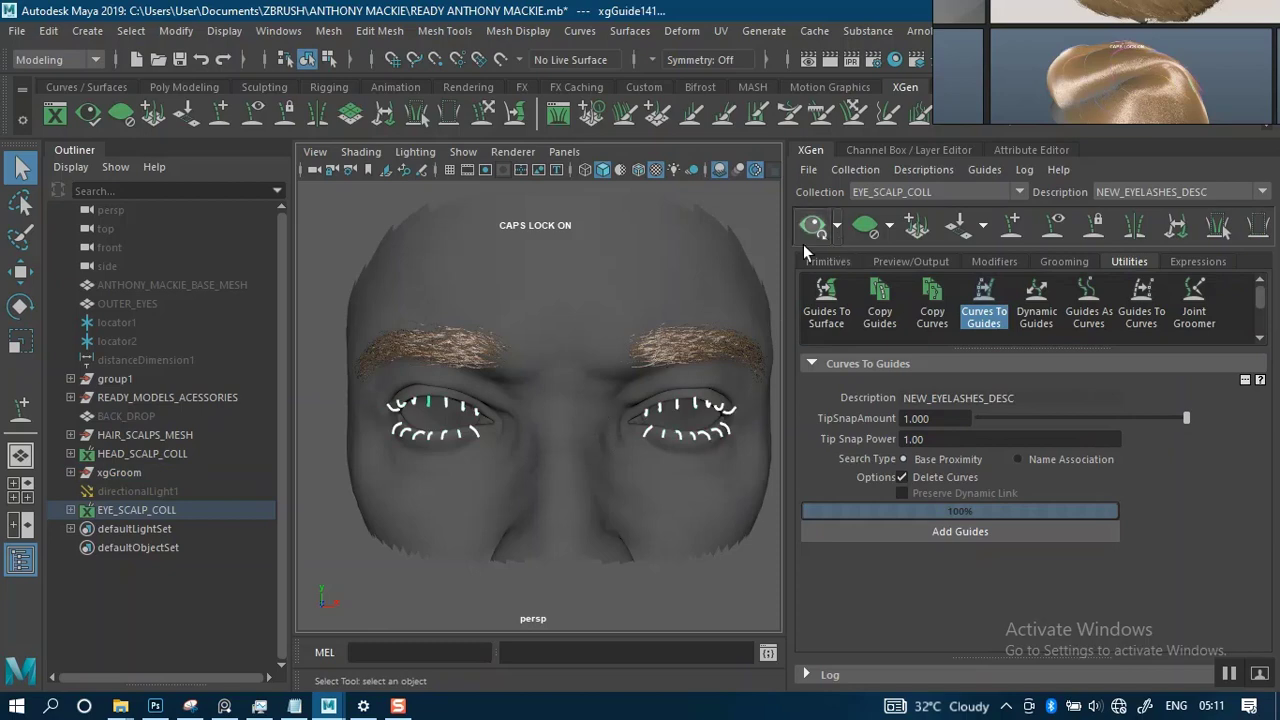
Turn off limiting the eyelash preview to primitives in the view, and return to the primitive settings.
left_click(882, 263)
left_click(934, 366)
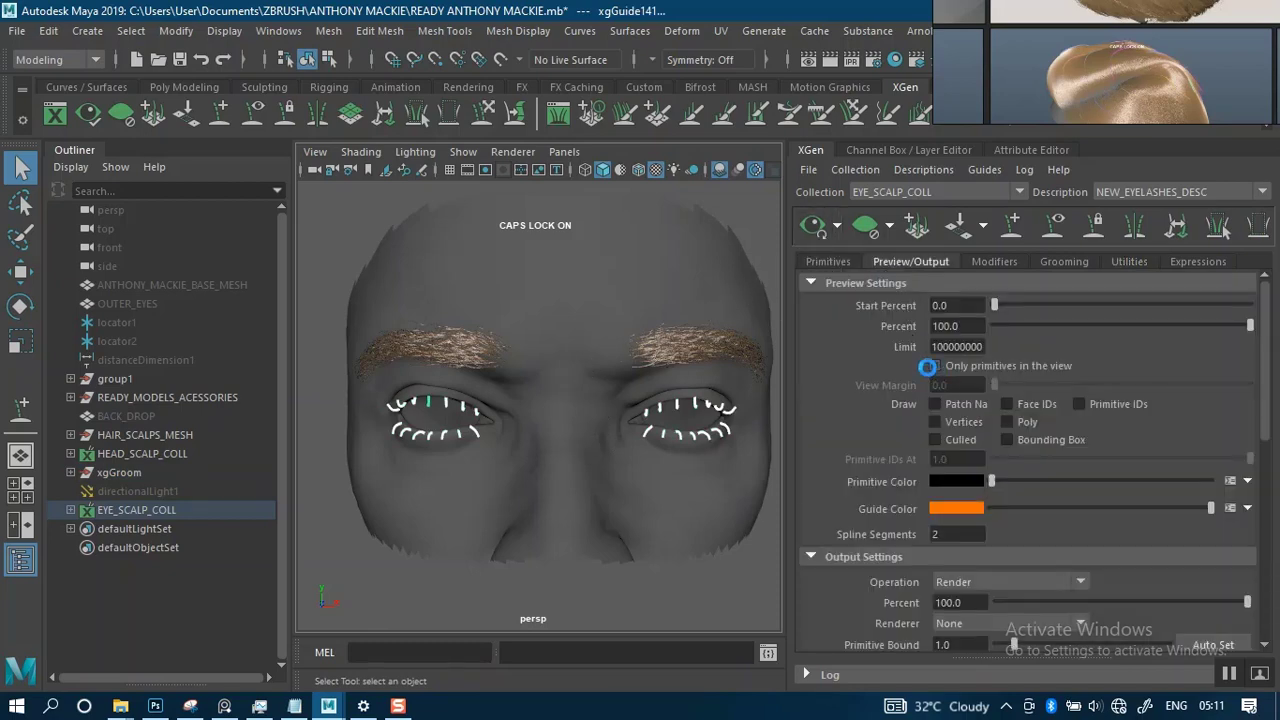
left_click(832, 263)
Examine how the previewed hairs are distributed around the eyelid guides and over the face from several angles.
right_click_drag(576, 374, 603, 437, "alt")
middle_click_drag(603, 433, 366, 396, "alt")
right_click_drag(541, 403, 570, 458, "alt")
left_click_drag(570, 452, 483, 435, "alt")
middle_click_drag(460, 384, 578, 445, "alt")
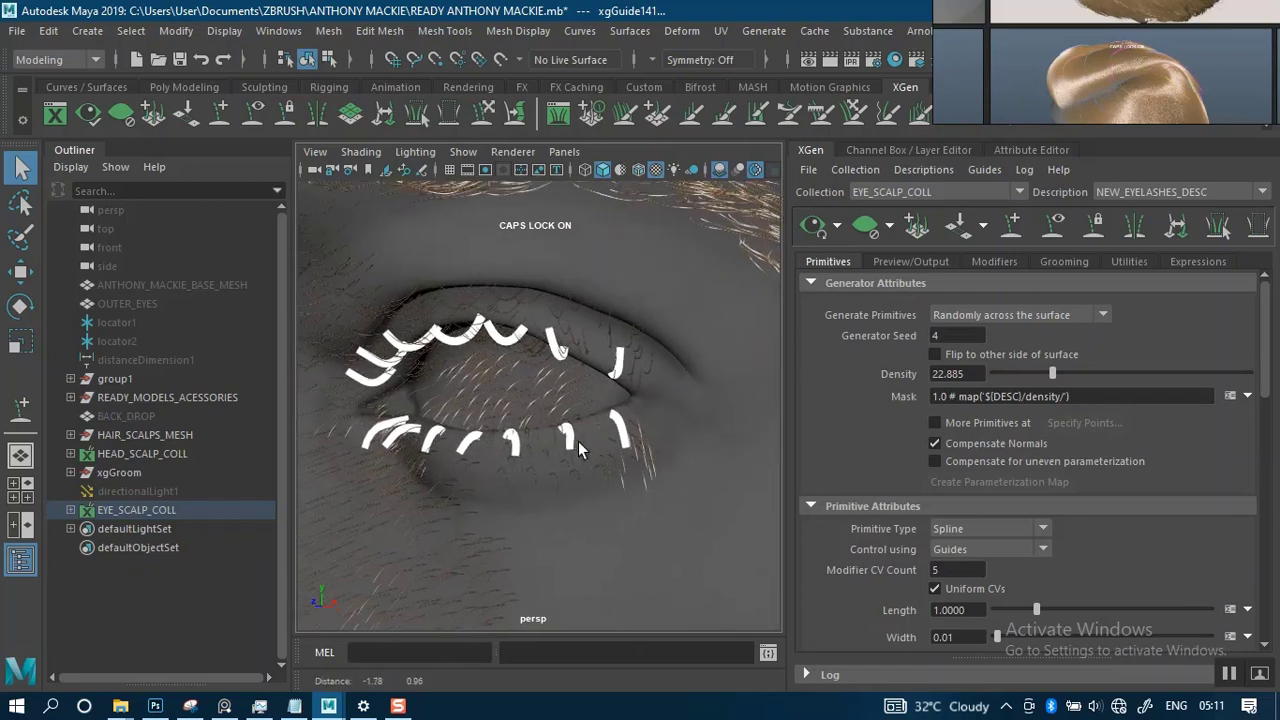
right_click_drag(547, 464, 482, 408, "alt")
left_click_drag(480, 407, 556, 405, "alt")
middle_click_drag(520, 412, 599, 438, "alt")
right_click_drag(597, 432, 531, 335, "alt")
left_click_drag(472, 408, 510, 413, "alt")
middle_click_drag(498, 400, 586, 366, "alt")
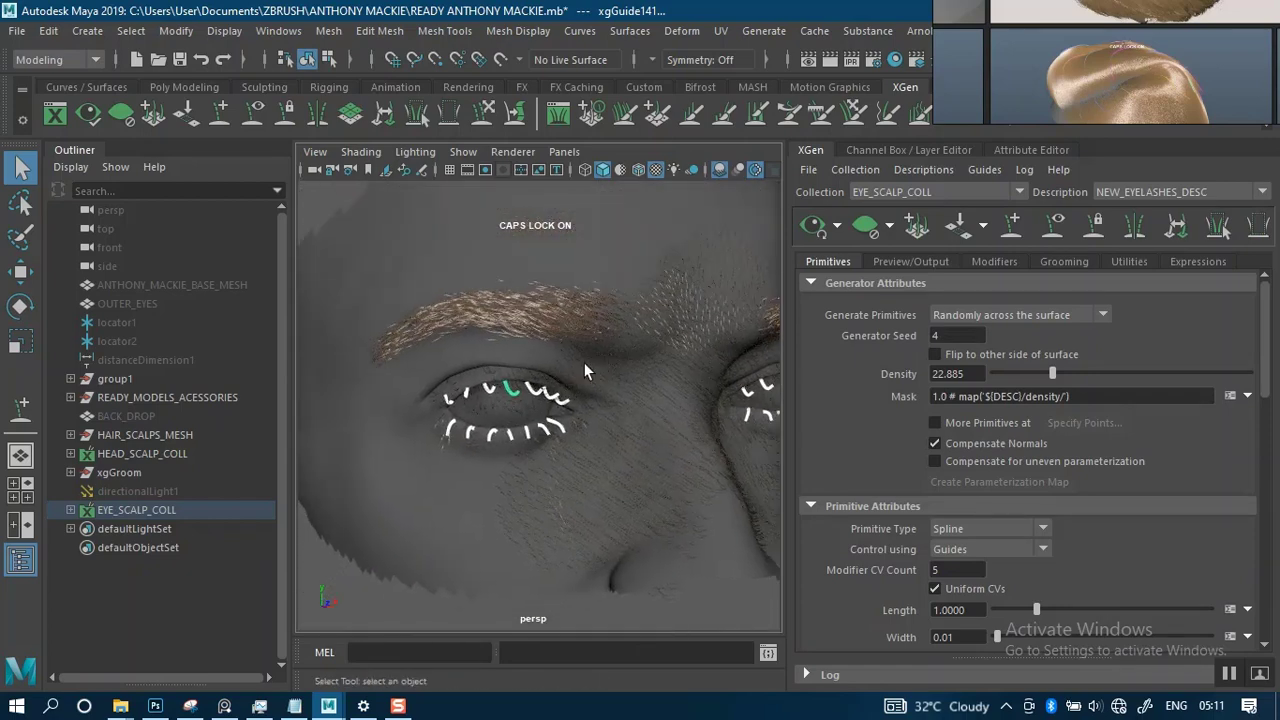
right_click_drag(540, 352, 574, 500, "alt")
middle_click_drag(563, 431, 620, 376, "alt")
mouse_move(544, 413)
left_mouse_down("alt")
mouse_move(573, 427)
mouse_move(623, 366)
mouse_move(531, 374)
mouse_move(557, 398)
left_mouse_up("alt")
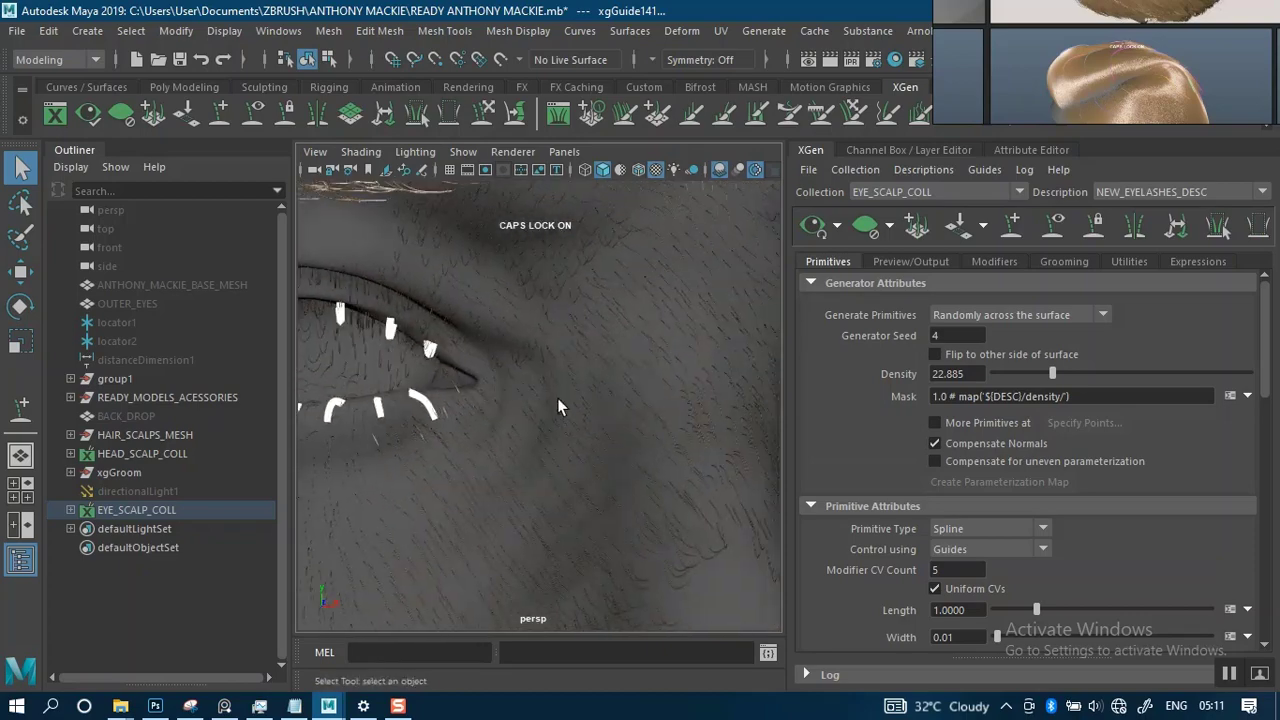
right_click_drag(557, 398, 515, 335, "alt")
middle_click_drag(580, 385, 594, 377, "alt")
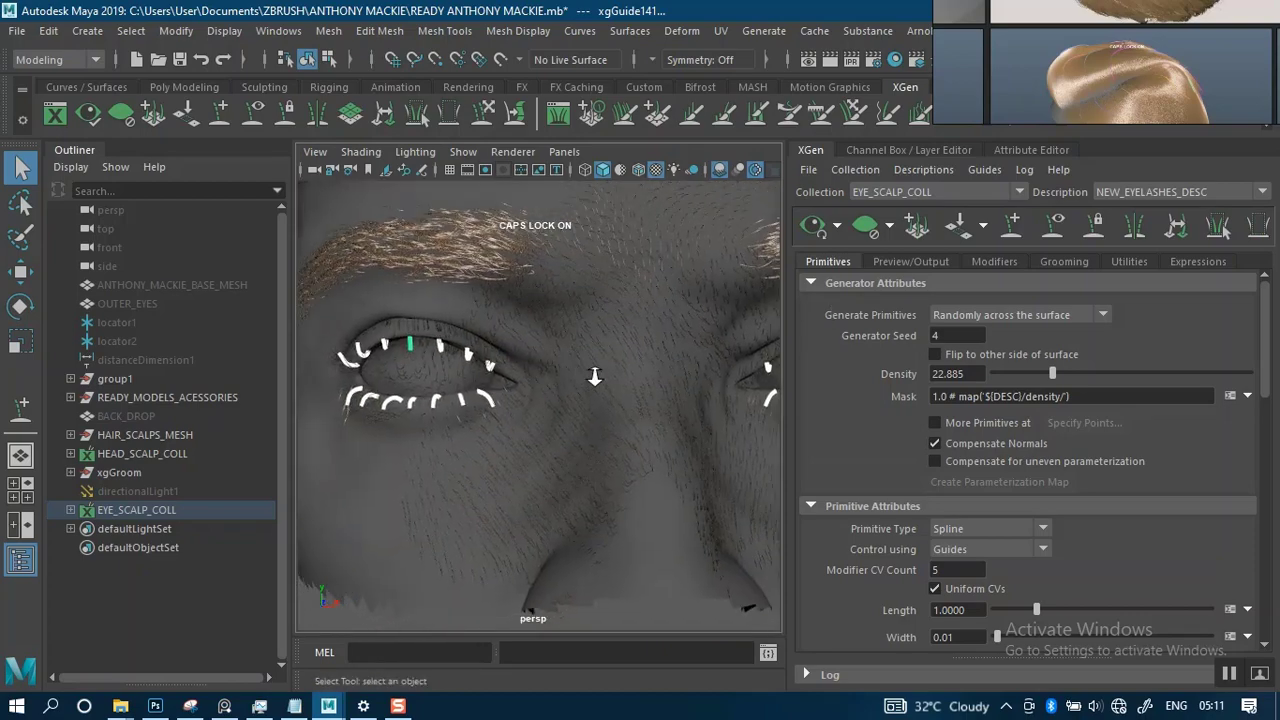
right_click_drag(594, 377, 578, 350, "alt")
Create a density mask map named NEW_EYELASHES_DEN_MASK with a resolution of 40 and a black start color.
left_click(1248, 397)
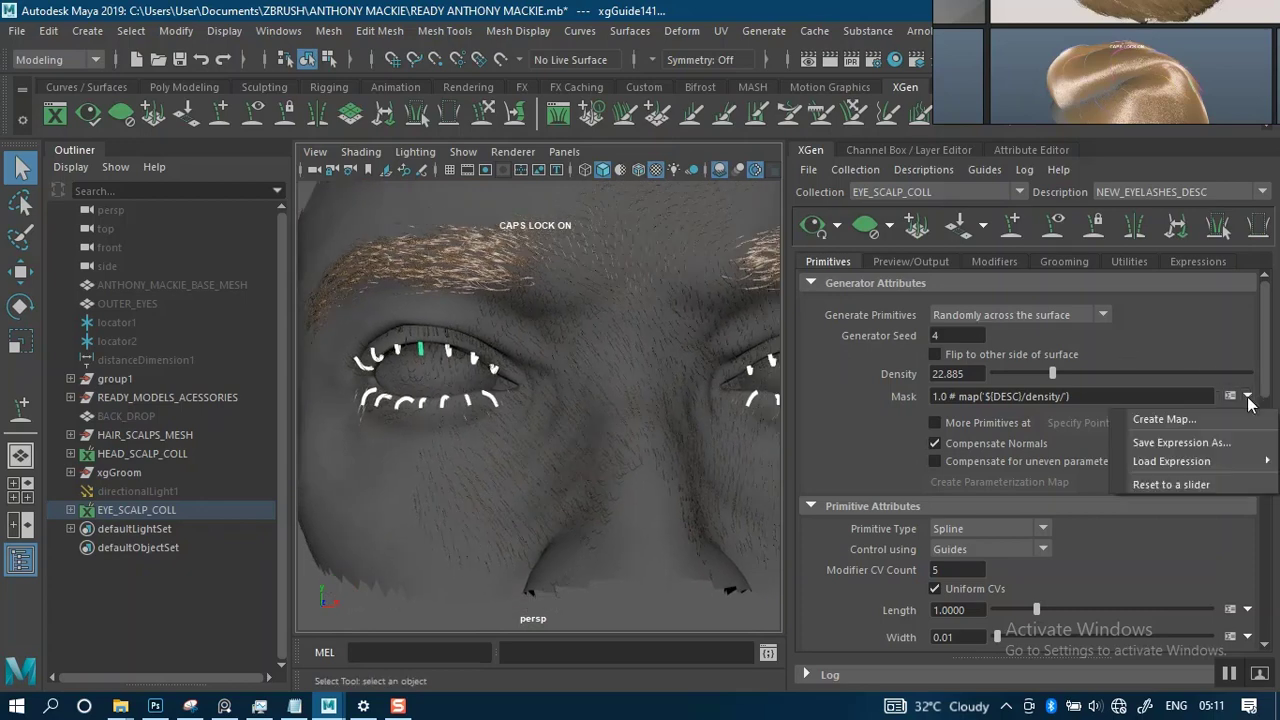
left_click(1159, 419)
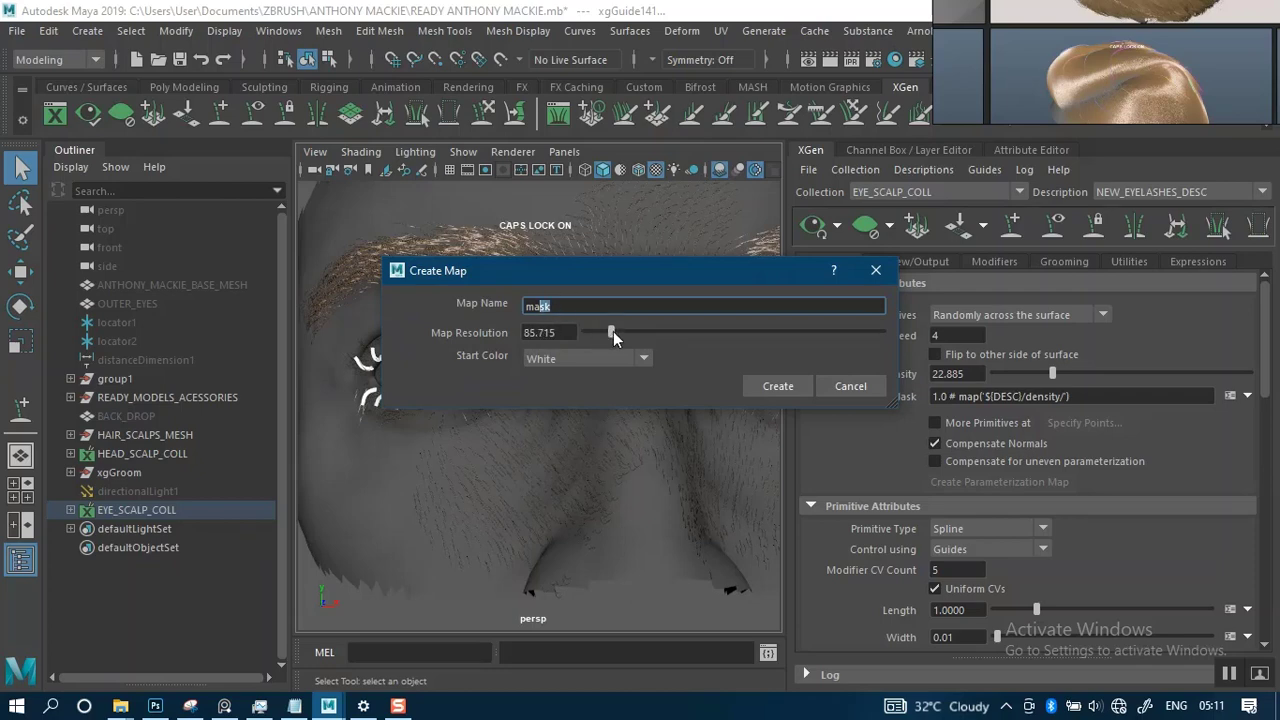
mouse_move(613, 338)
left_mouse_down()
mouse_move(664, 342)
mouse_move(598, 337)
left_mouse_up()
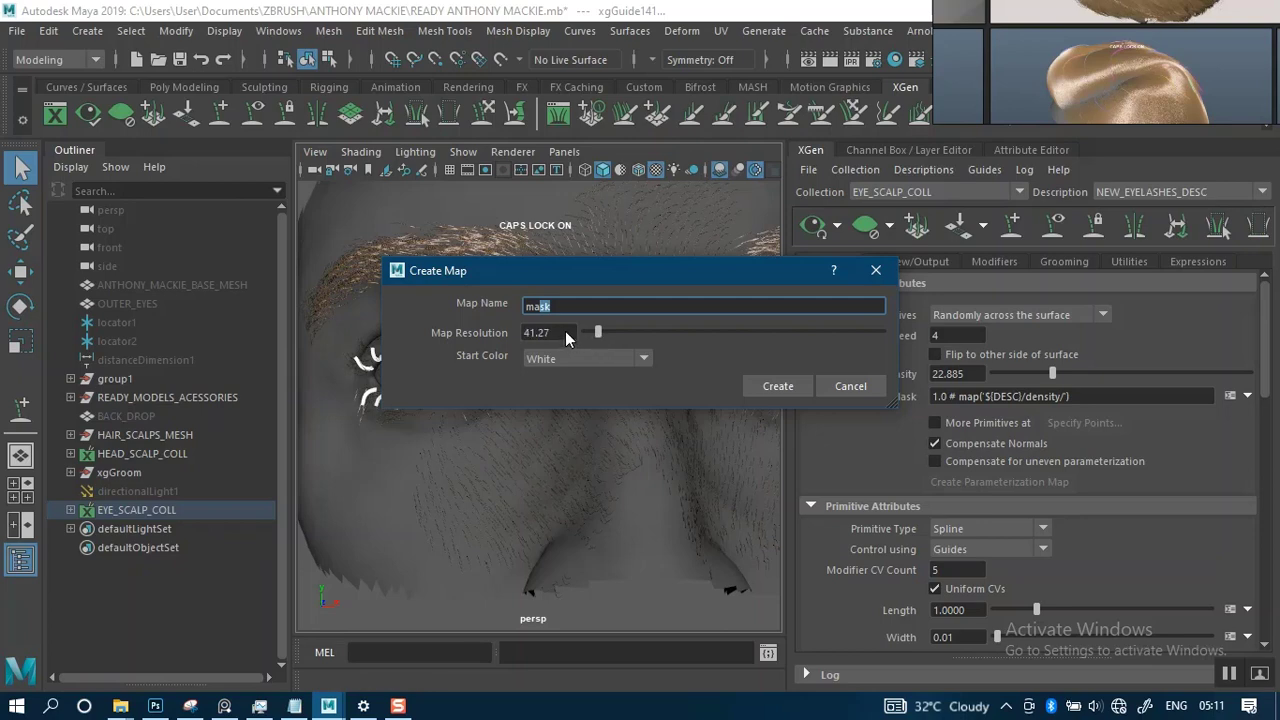
left_click(555, 334)
type("4")
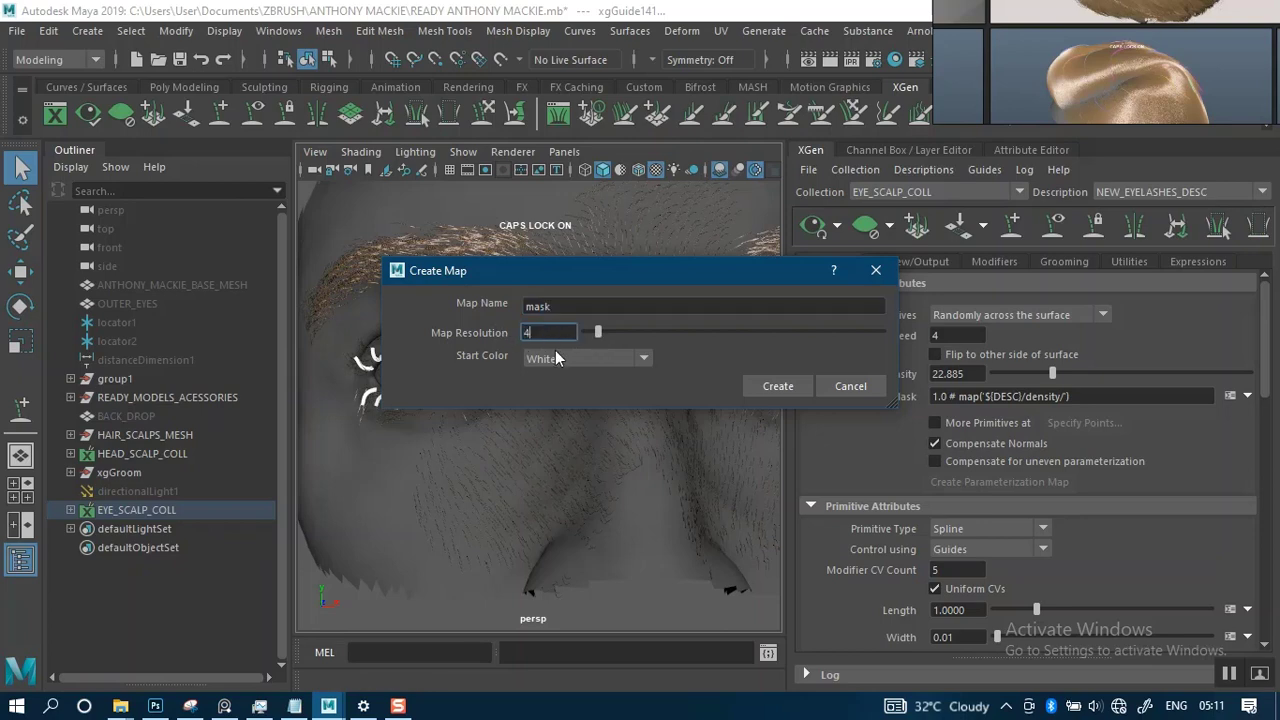
type("0")
left_click(558, 358)
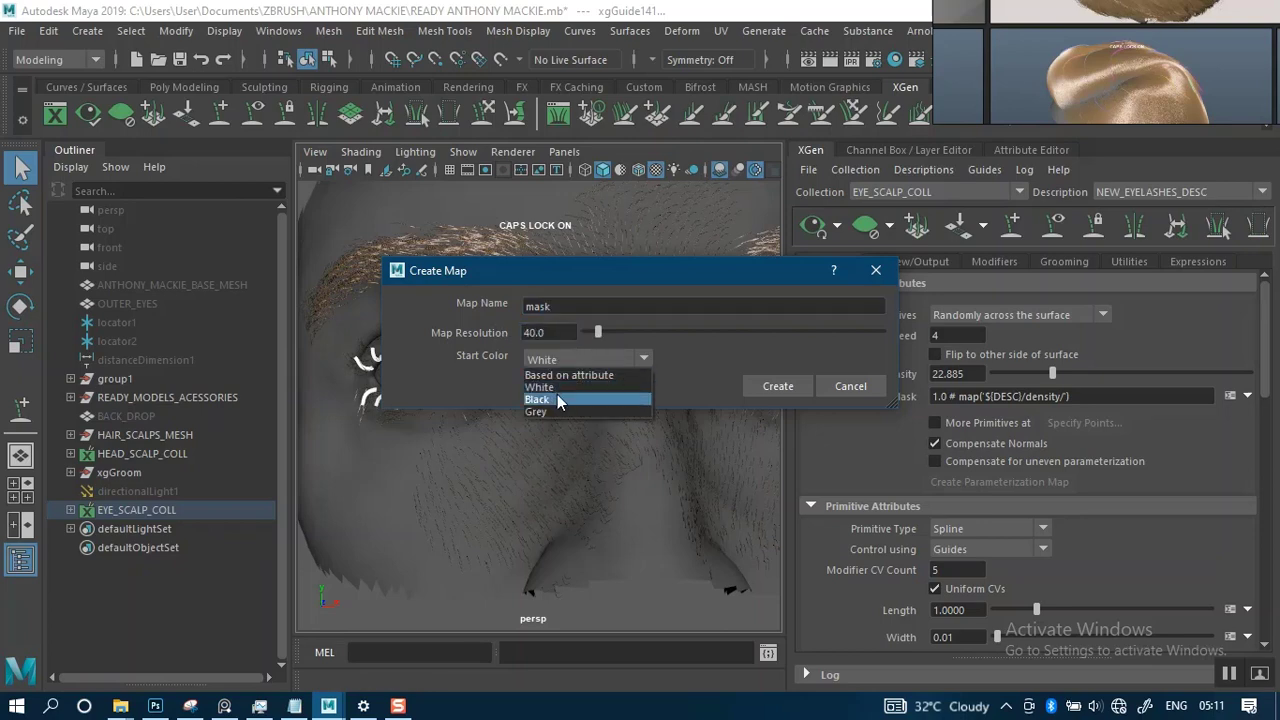
left_click(558, 400)
double_click(530, 305)
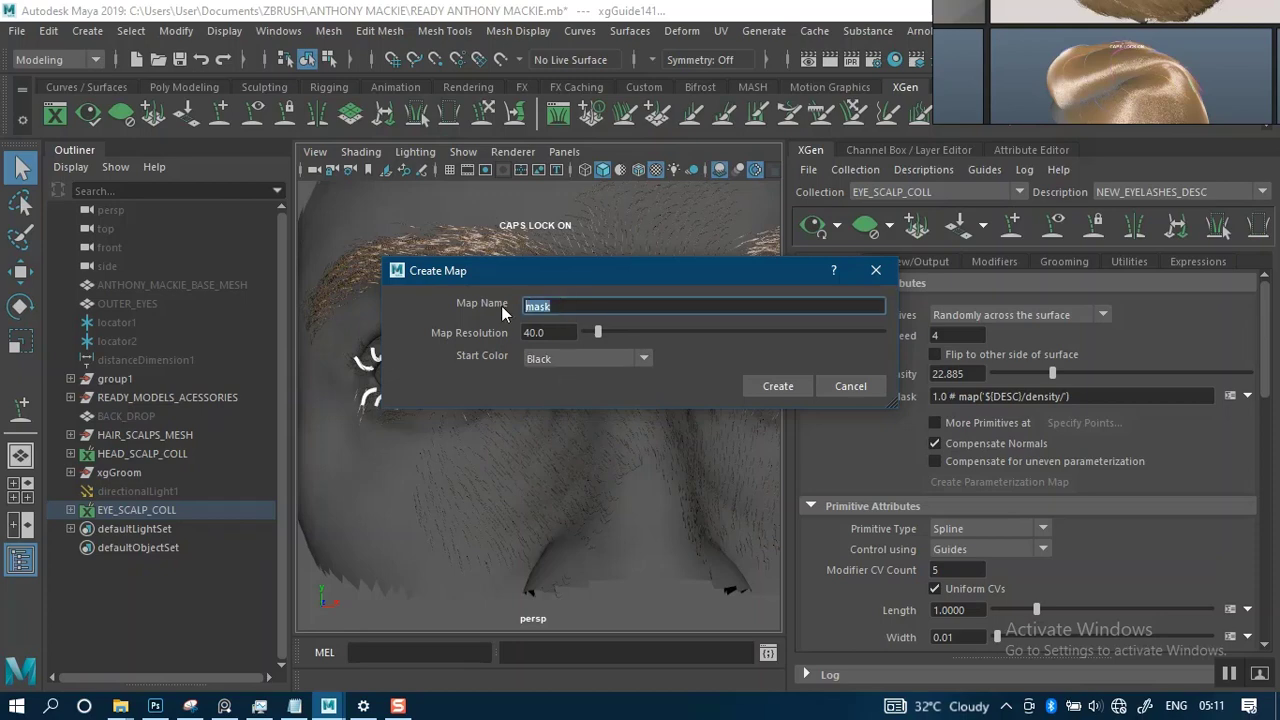
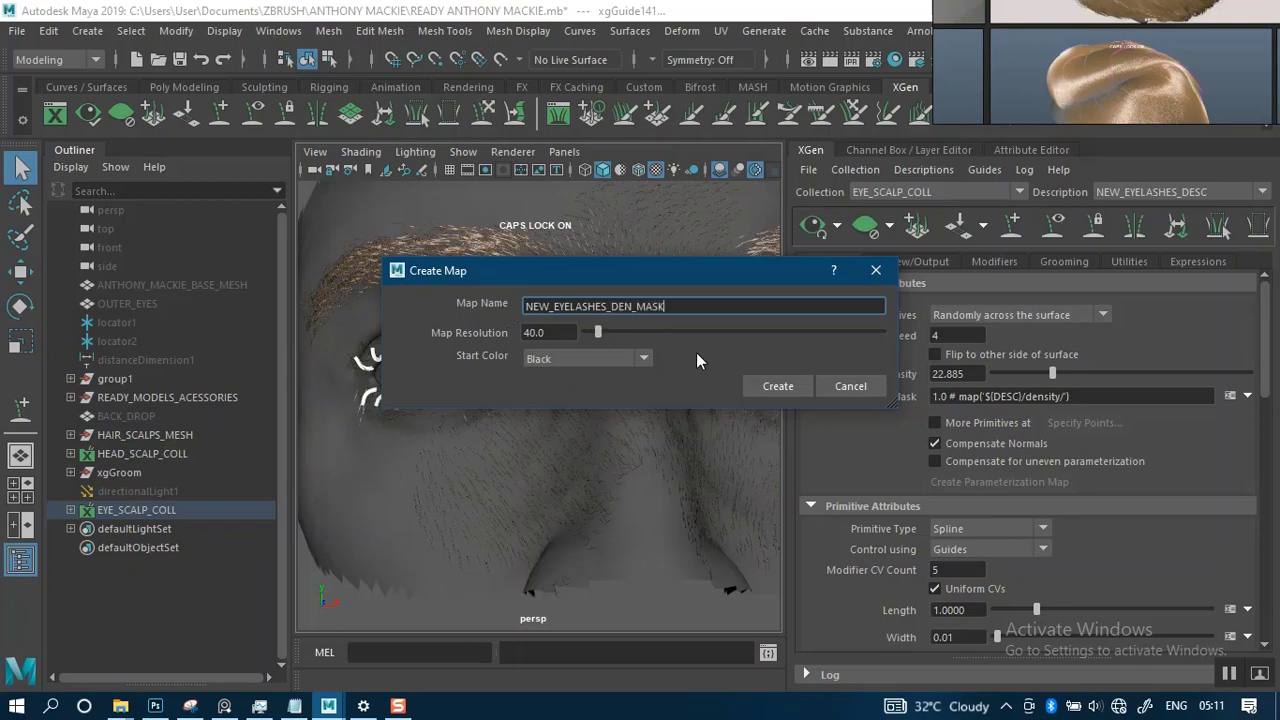
left_click(776, 387)
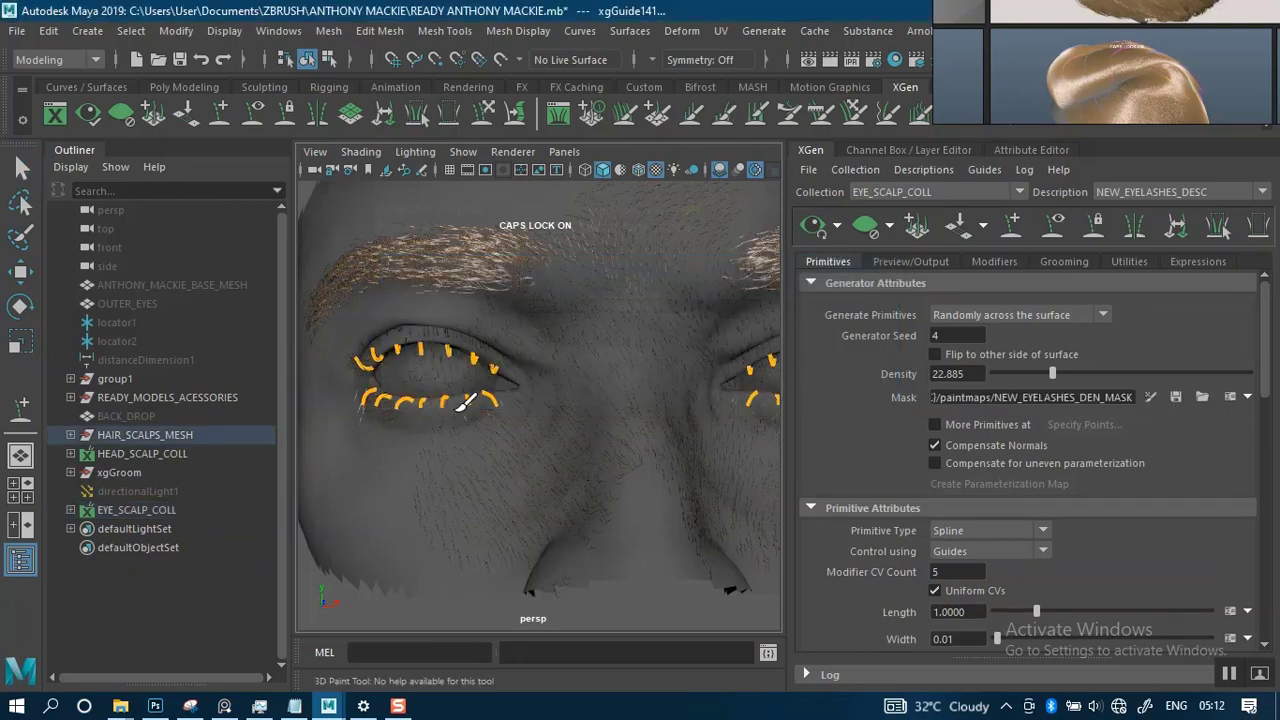
Display the scalp mesh with its textures, clear the eyelash hair preview, and frame both eyes.
key("6")
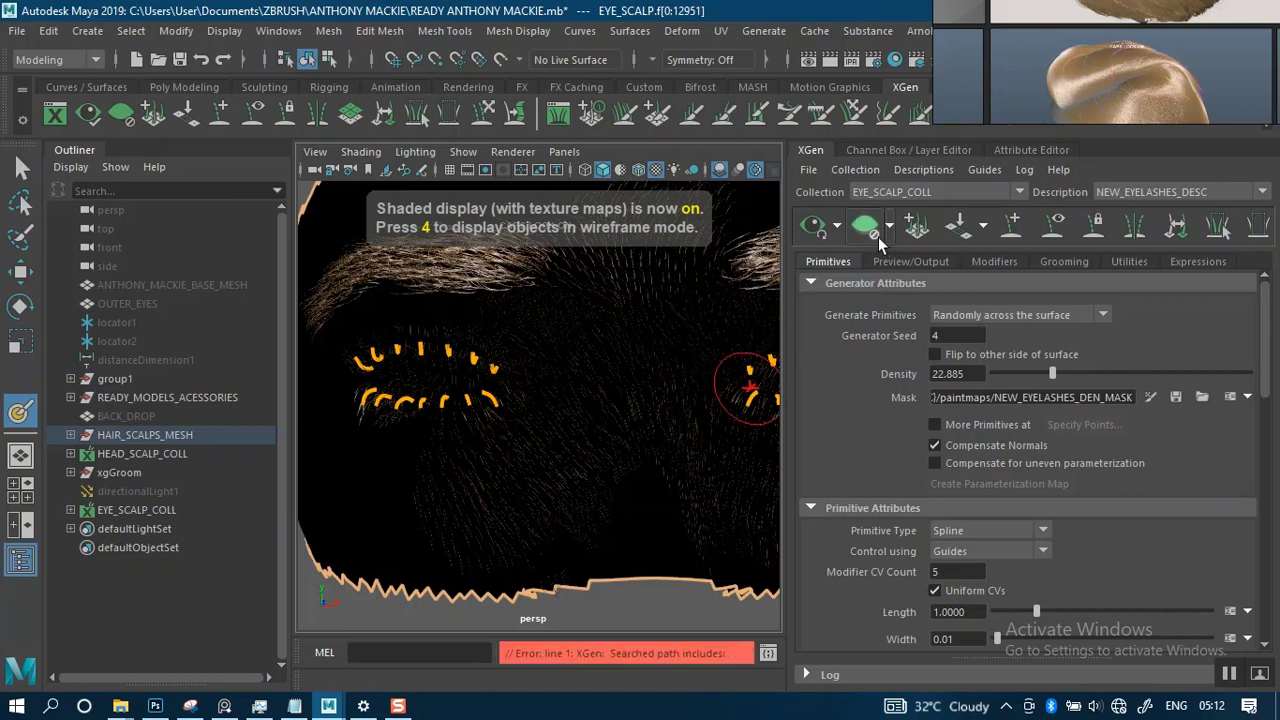
left_click(866, 231)
middle_click_drag(506, 423, 556, 444, "alt")
right_click_drag(539, 436, 541, 478, "alt")
right_click_drag(622, 480, 577, 371, "alt")
middle_click_drag(562, 402, 545, 405, "alt")
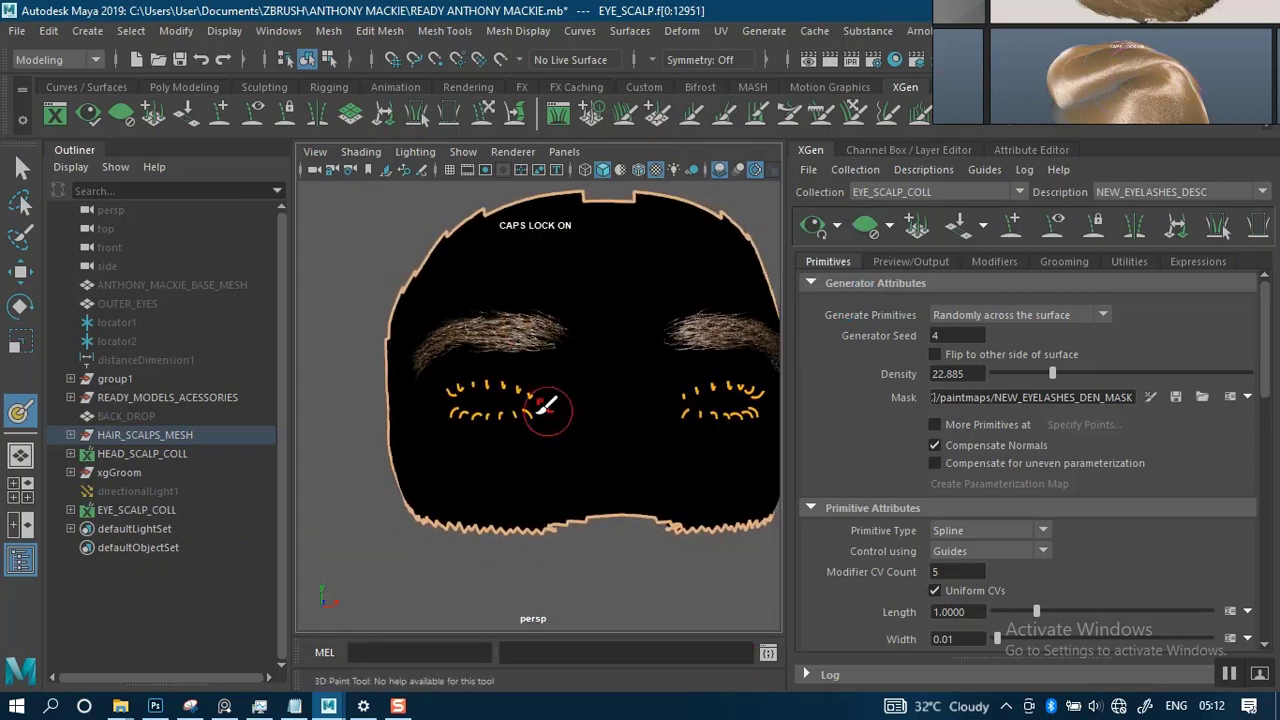
Set the 3D Paint Tool's file texture size to 2048 by 2048 with the aspect ratio kept.
double_click(17, 413)
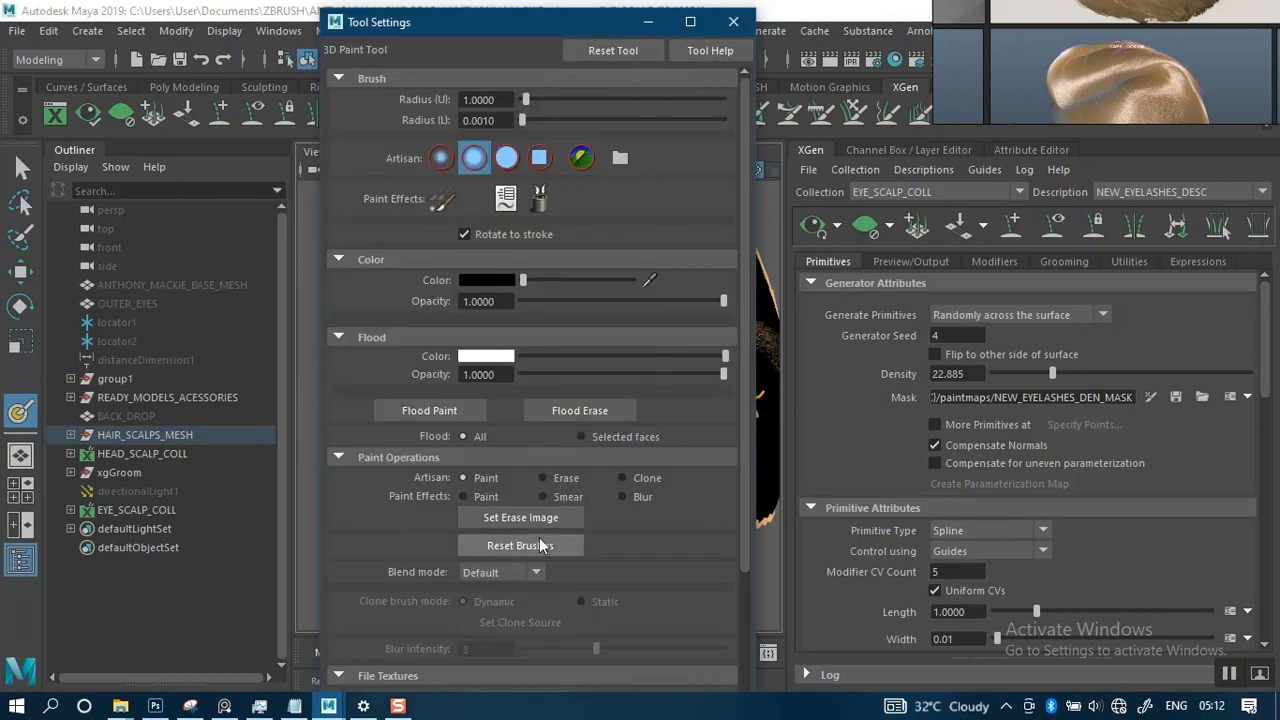
left_click_drag(748, 521, 748, 656)
left_click(533, 556)
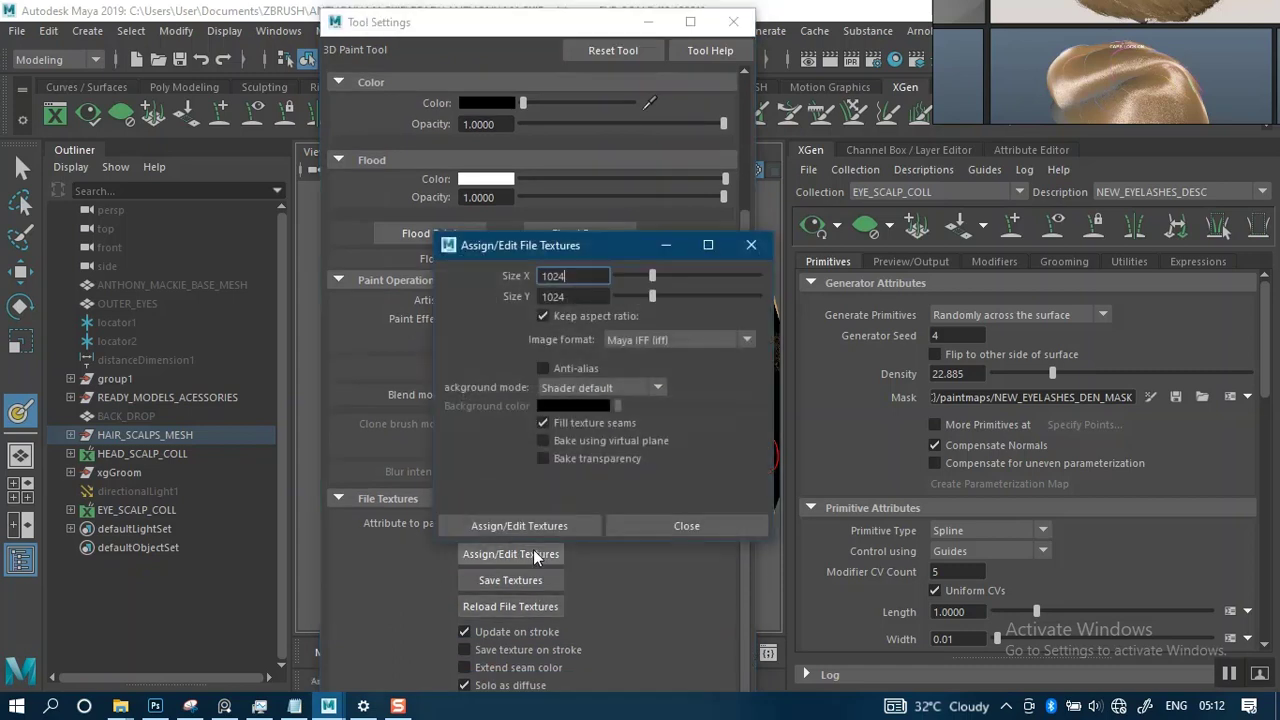
left_click_drag(688, 277, 688, 276)
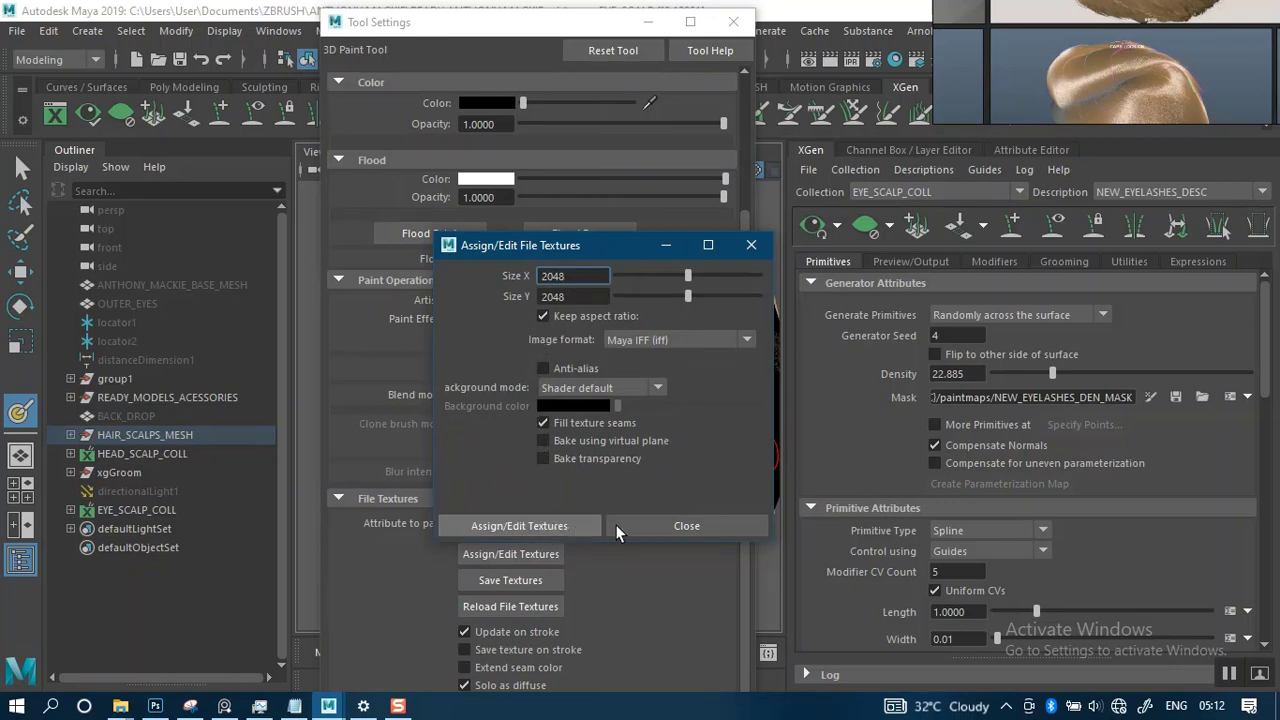
left_click(658, 525)
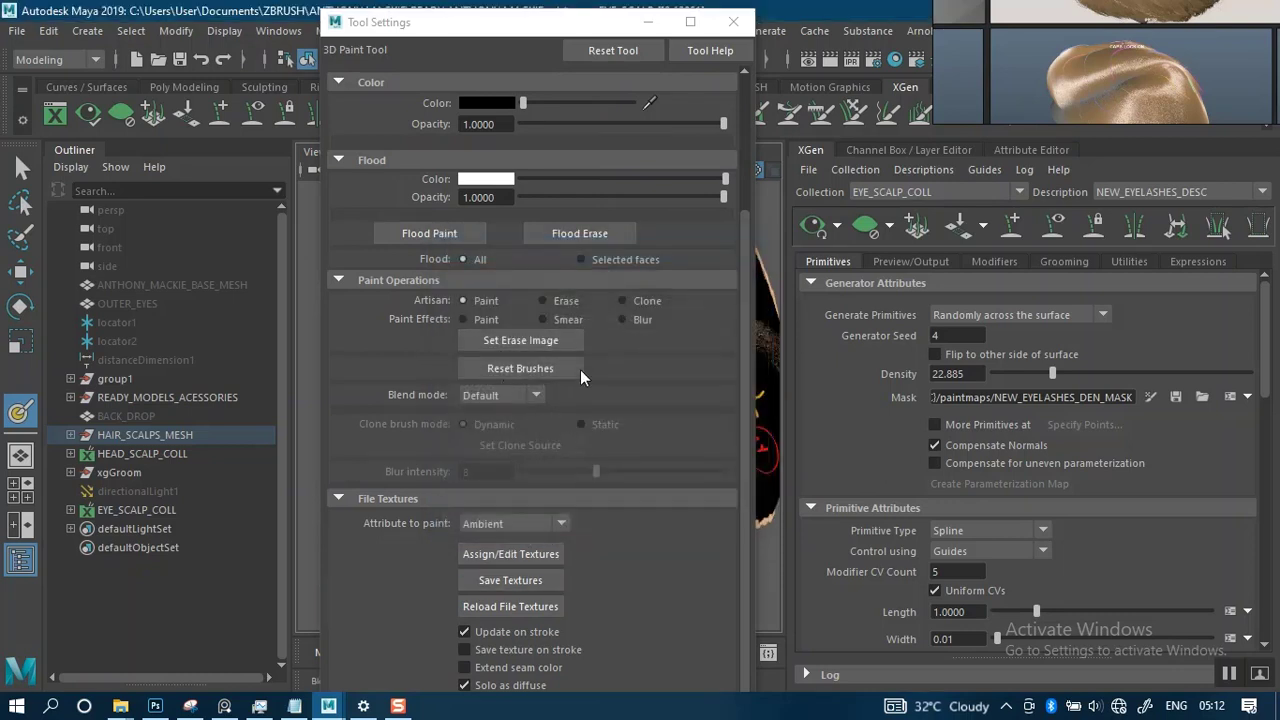
Set the 3D Paint Tool's brush color to white and minimize its settings window.
left_click_drag(544, 102, 632, 102)
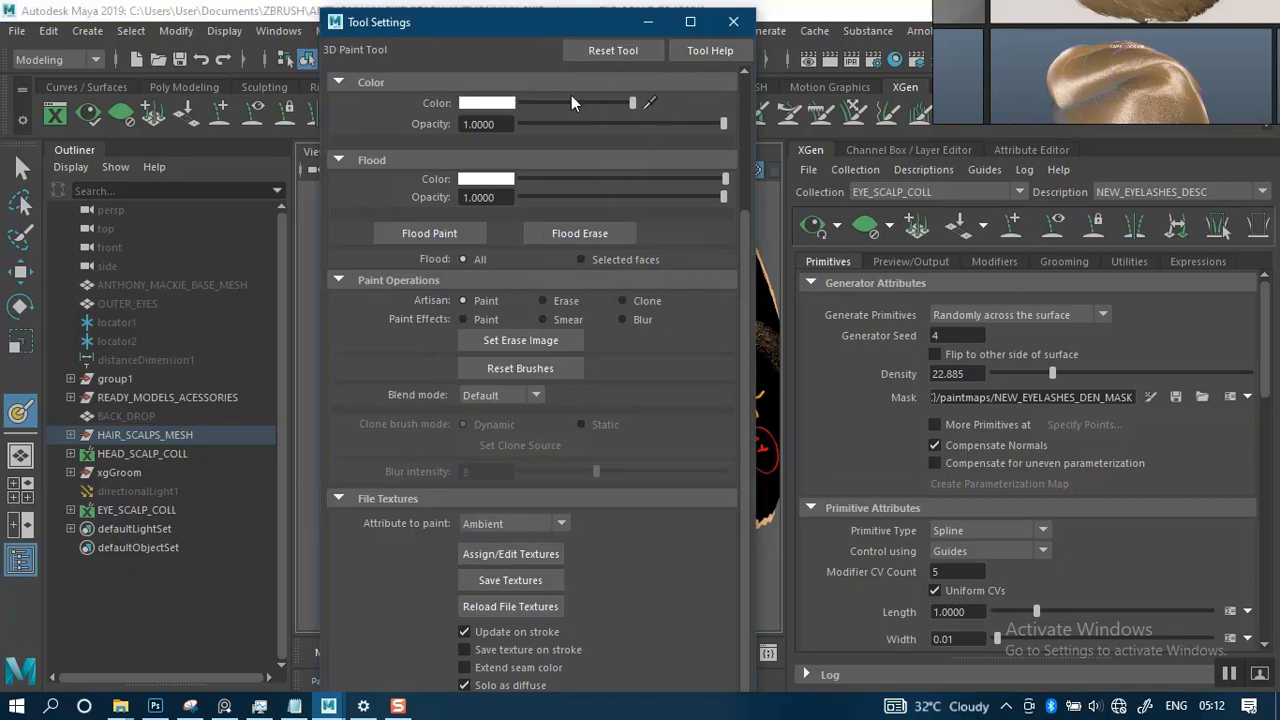
left_click(648, 21)
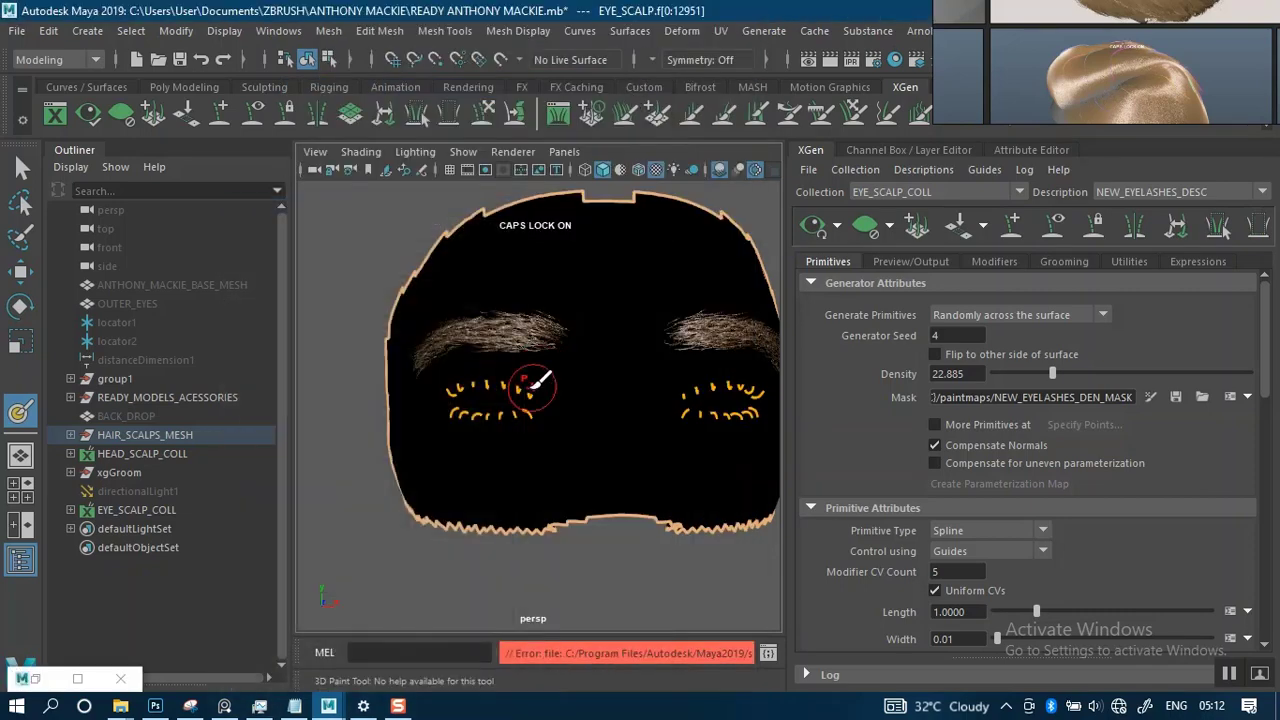
middle_click_drag(525, 407, 520, 406, "alt")
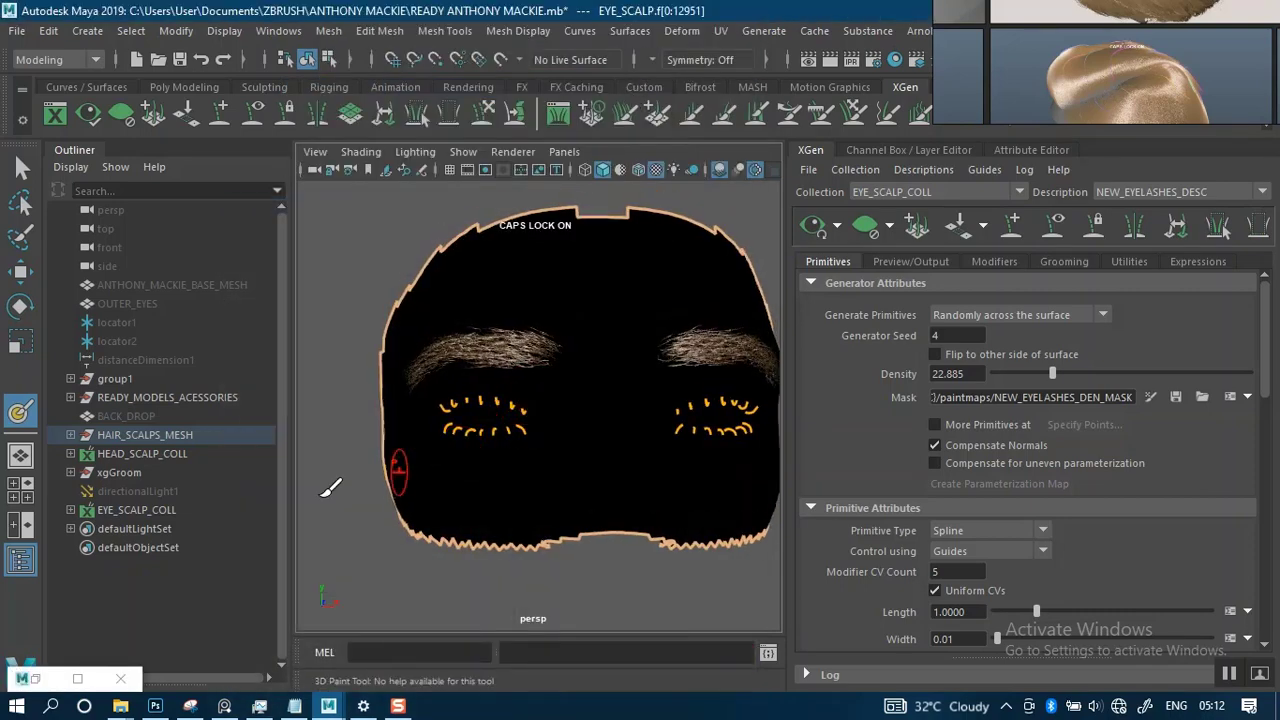
Turn on stroke Reflection for the 3D Paint Tool and minimize its settings window.
left_click(36, 679)
scroll(746, 588, "down", 1)
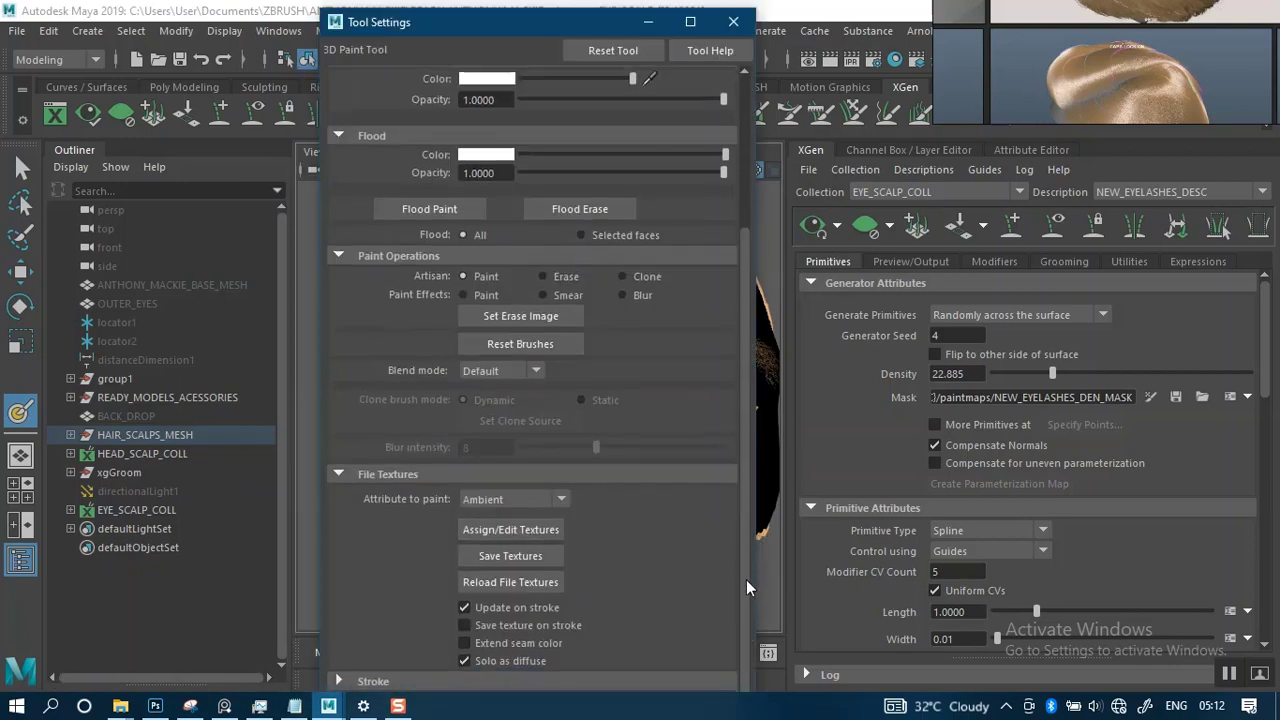
left_click_drag(481, 28, 491, 29)
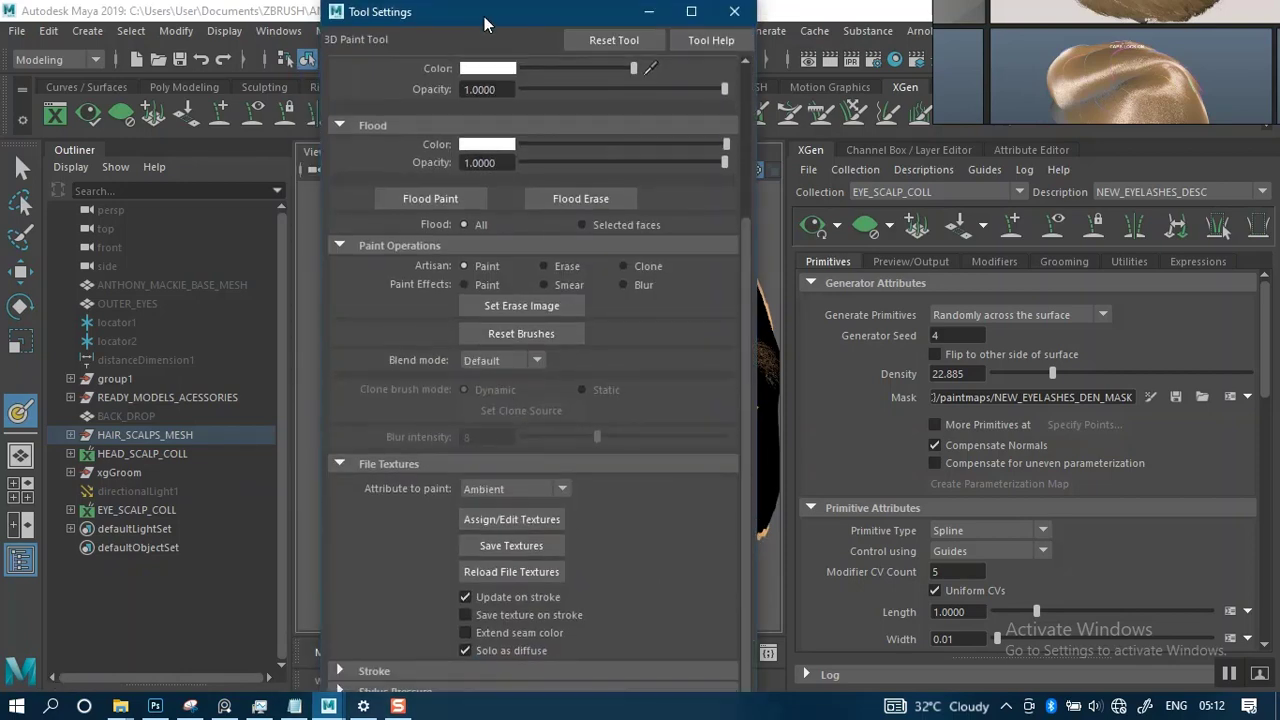
left_click(491, 33)
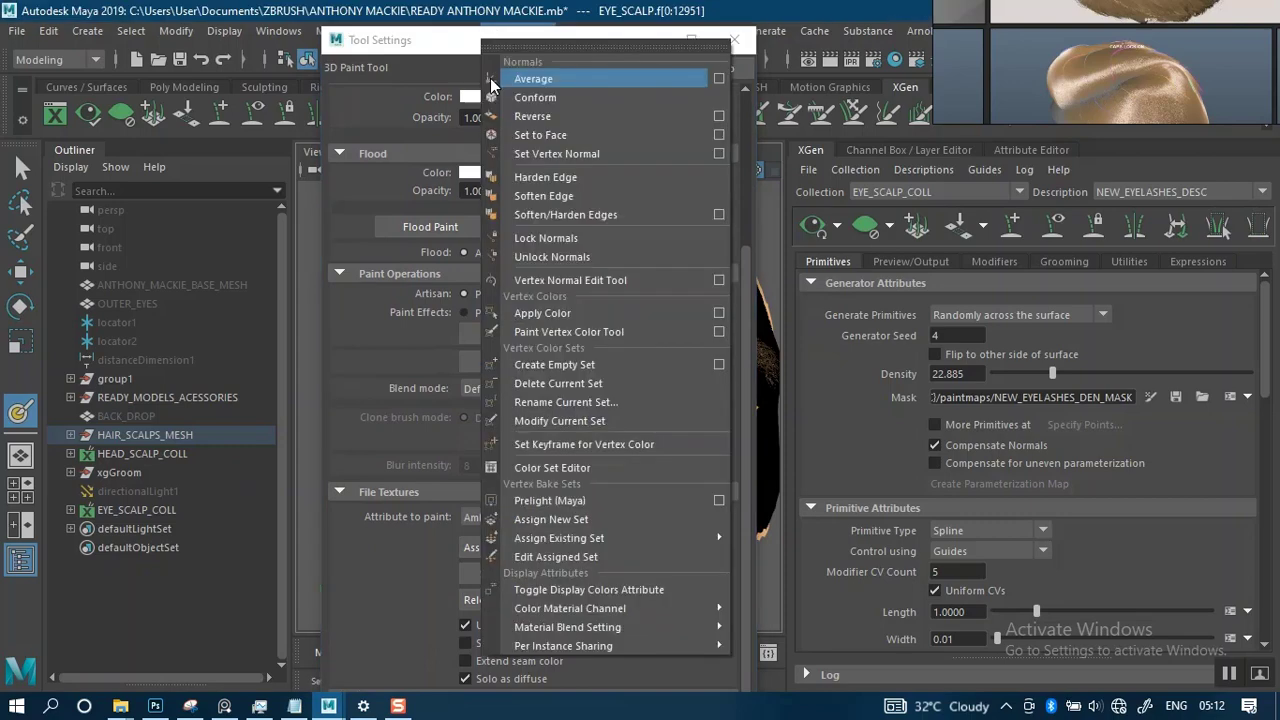
mouse_move(430, 40)
left_click(371, 44)
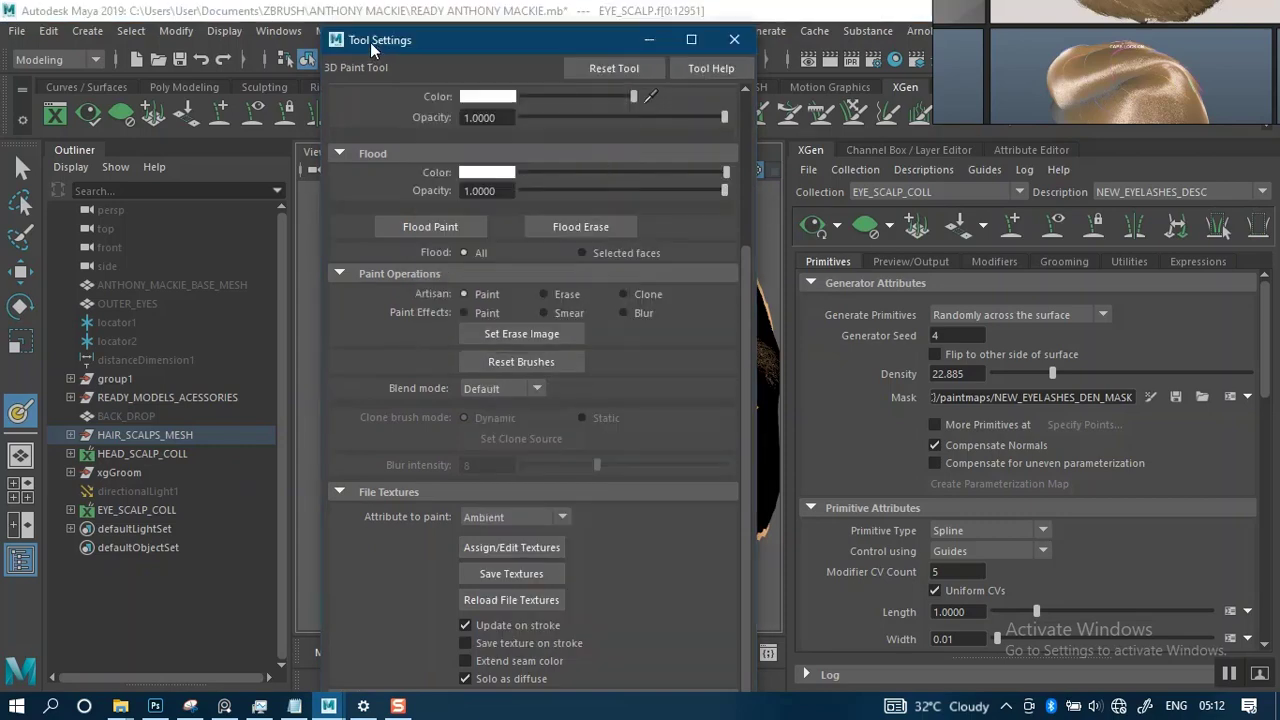
left_click_drag(419, 33, 446, 22)
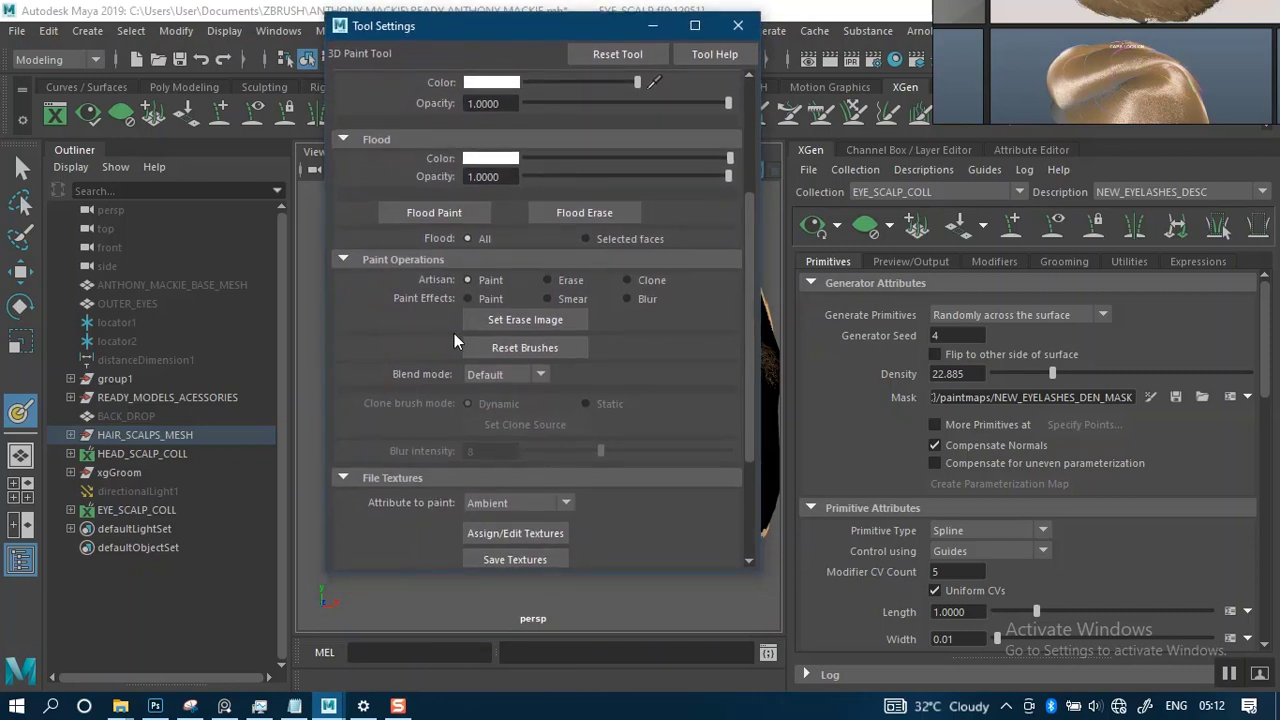
left_click(344, 477)
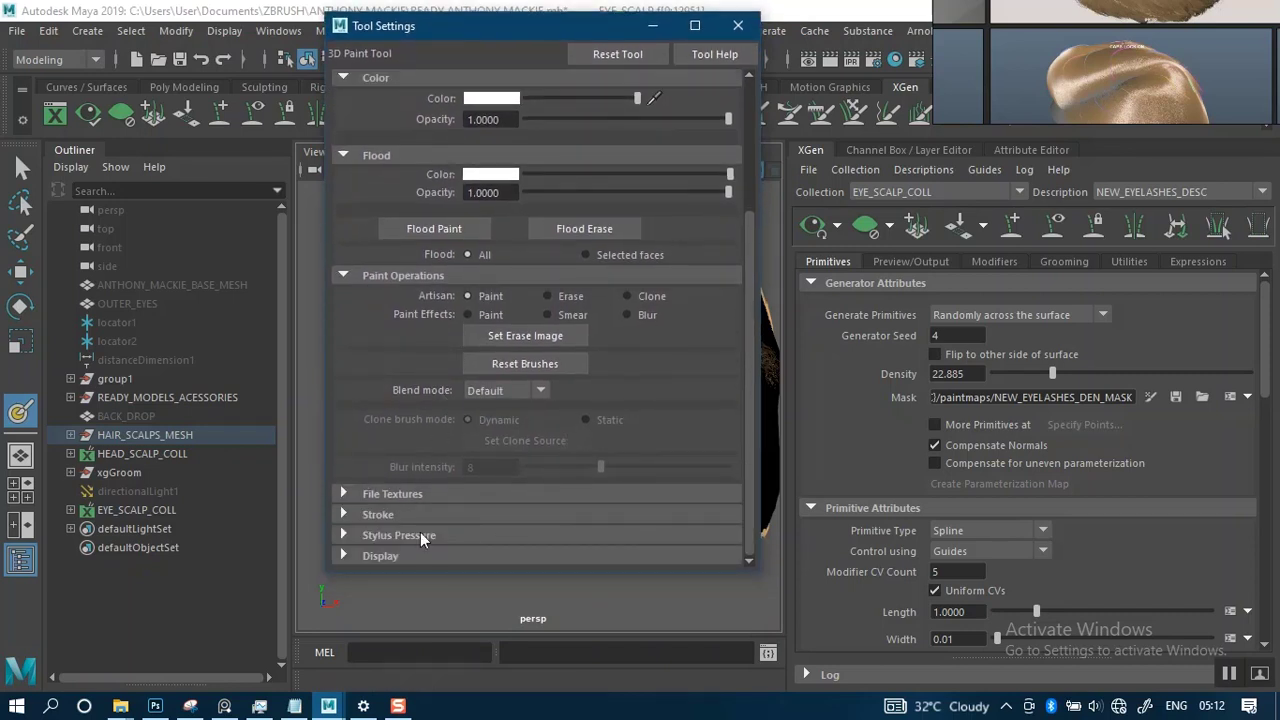
left_click(391, 517)
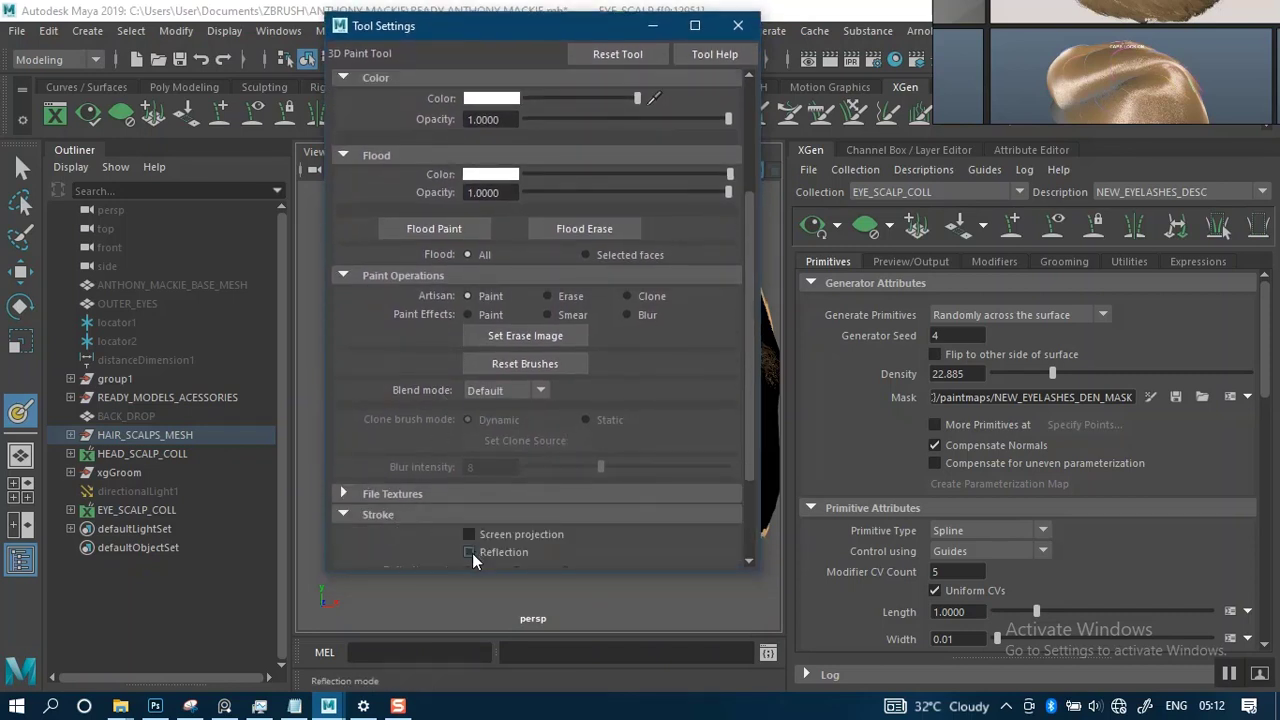
left_click(652, 25)
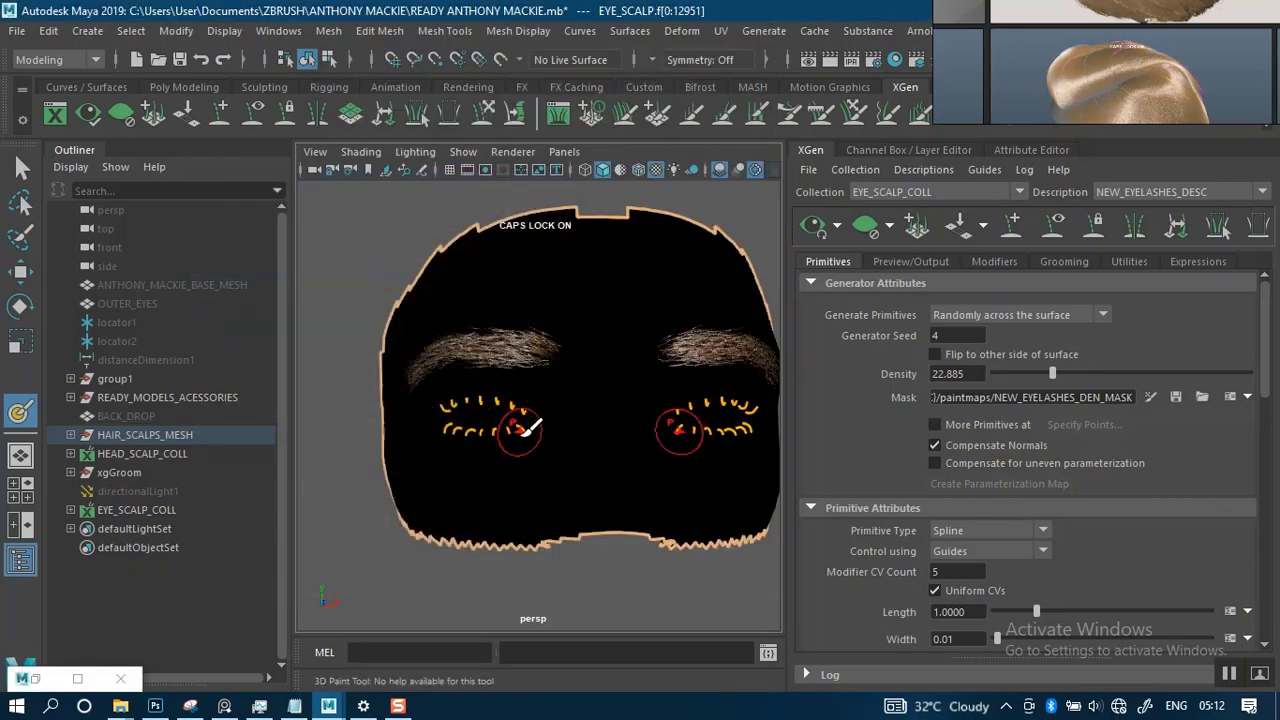
Shrink the paint brush and display the wireframe over the shaded scalp, close on the first eye's inner upper corner.
scroll(545, 530, "up", 3)
key("b")
left_click_drag(559, 460, 503, 463)
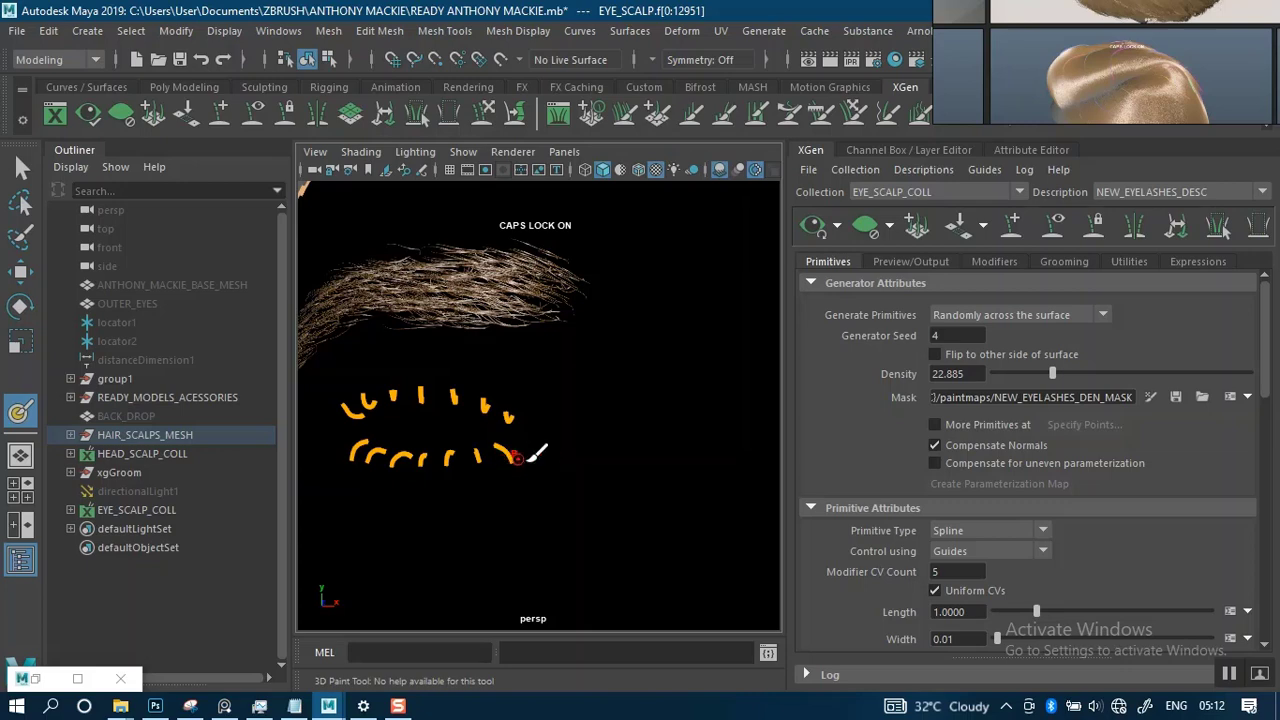
middle_click_drag(530, 459, 582, 490, "alt")
scroll(575, 420, "up", 5)
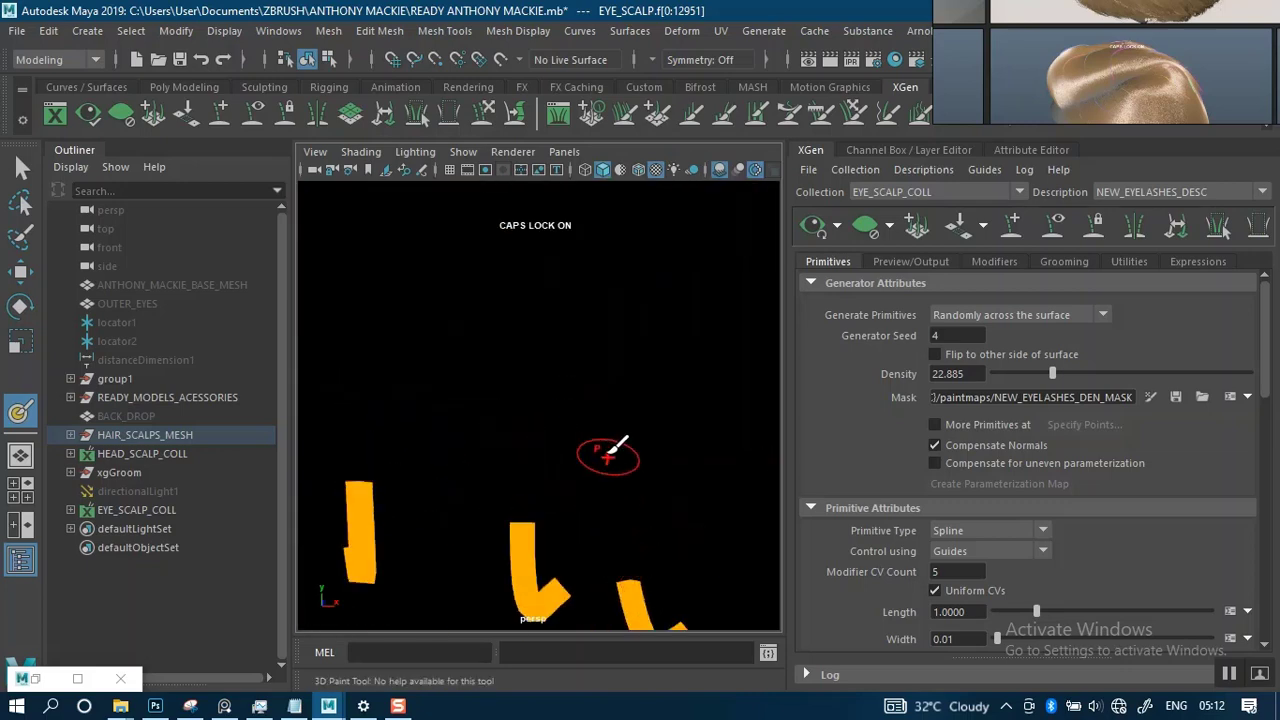
left_click_drag(607, 457, 612, 409, "alt")
middle_click_drag(612, 409, 586, 507, "alt")
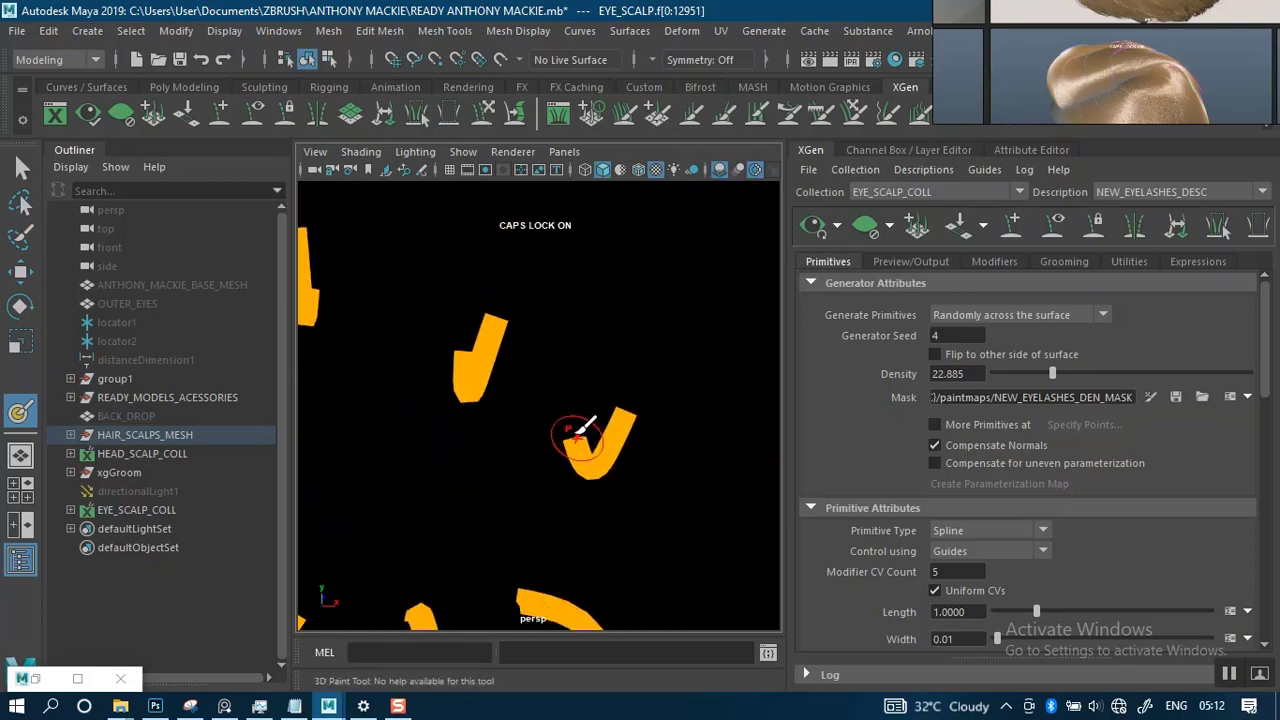
left_click(638, 169)
mouse_move(571, 423)
middle_mouse_down("alt")
mouse_move(560, 409)
mouse_move(554, 418)
middle_mouse_up("alt")
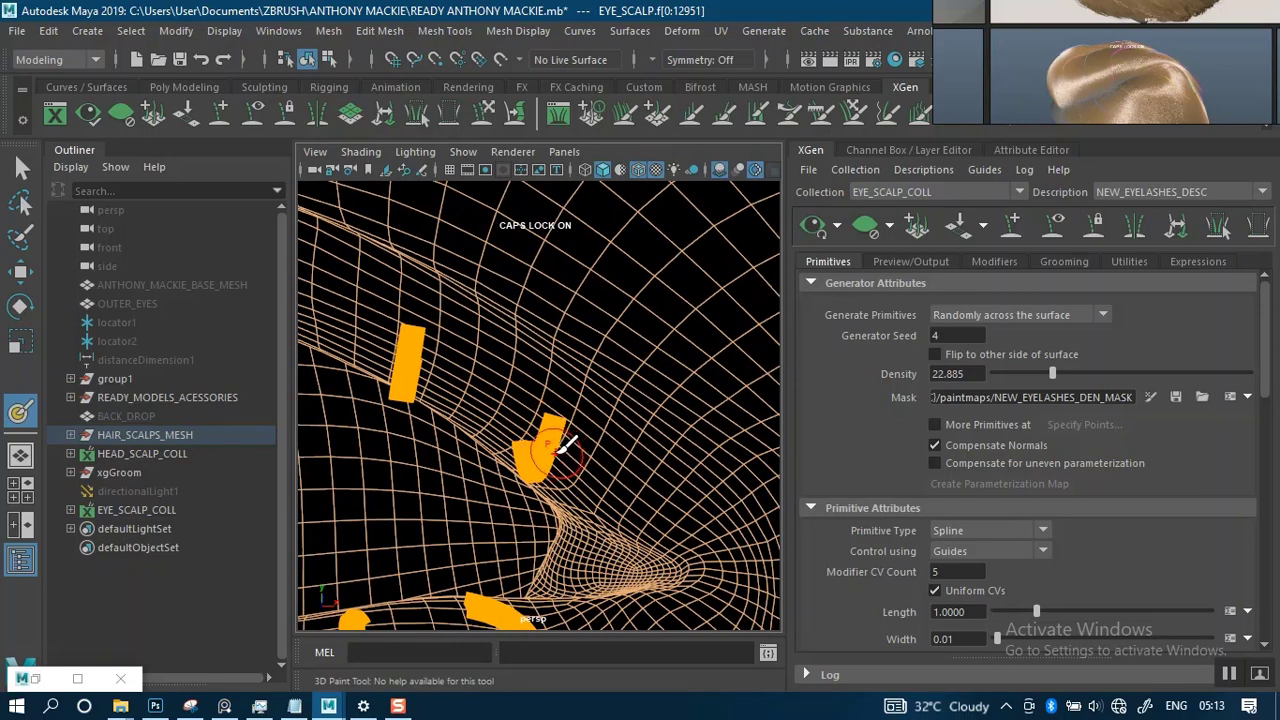
scroll(576, 427, "down", 1)
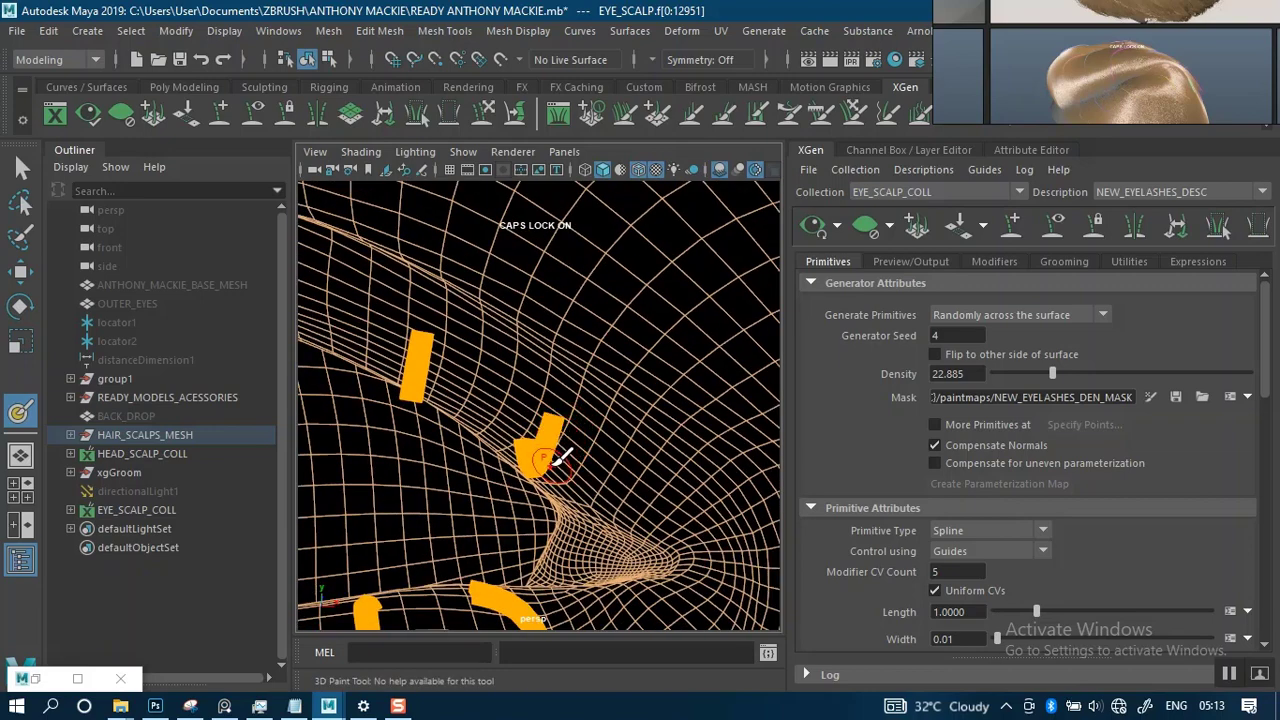
left_click_drag(563, 437, 571, 431, "alt")
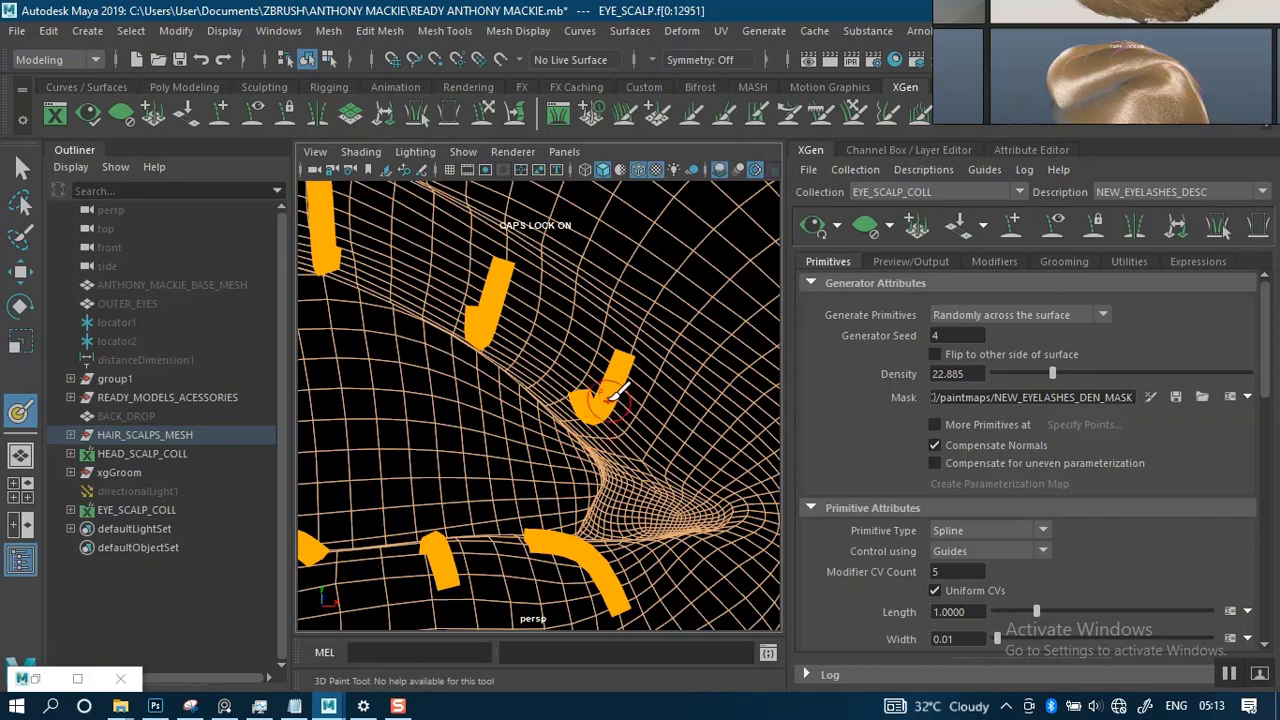
Paint the first eye's upper lash line white along the roots of the upper eyelash guides.
left_click_drag(615, 392, 452, 292)
middle_click_drag(452, 292, 652, 437, "alt")
left_click_drag(652, 437, 613, 399, "alt")
mouse_move(688, 448)
left_mouse_down()
mouse_move(523, 372)
mouse_move(440, 370)
mouse_move(497, 377)
mouse_move(555, 353)
left_mouse_up()
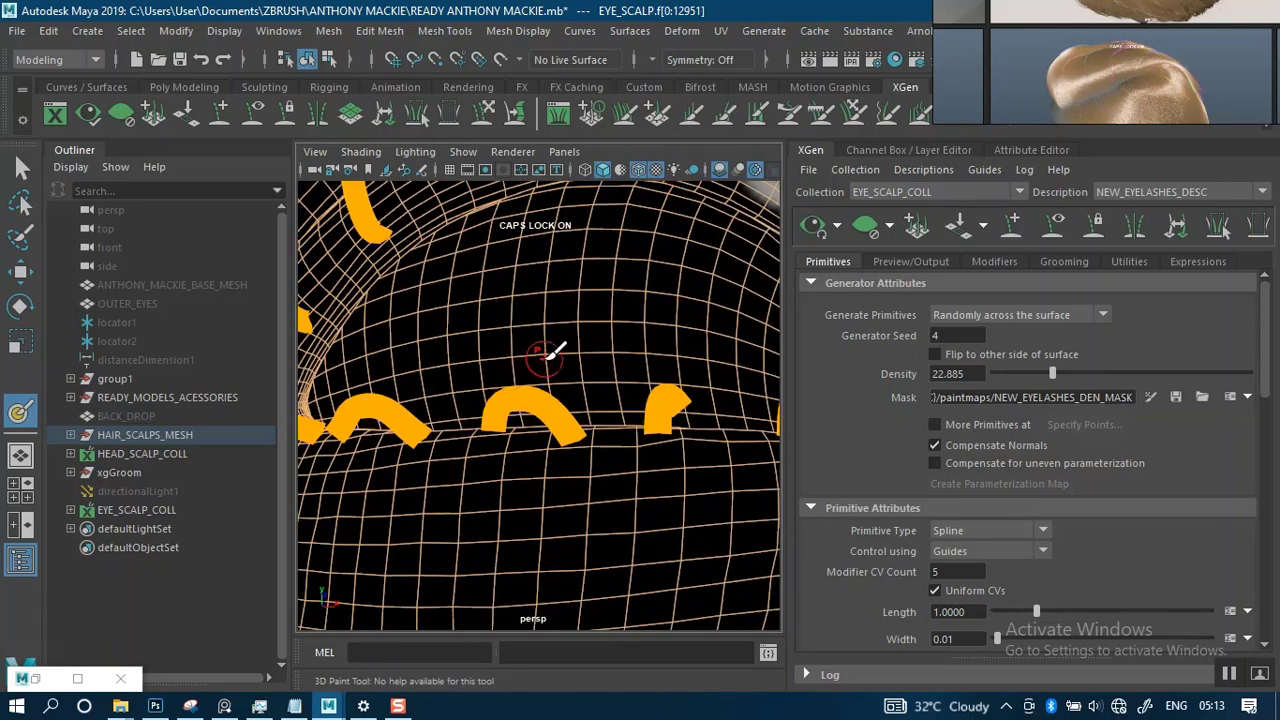
mouse_move(557, 351)
middle_mouse_down("alt")
mouse_move(586, 446)
mouse_move(600, 415)
middle_mouse_up("alt")
mouse_move(636, 326)
left_mouse_down()
mouse_move(665, 318)
mouse_move(606, 322)
mouse_move(484, 388)
mouse_move(414, 448)
mouse_move(385, 500)
left_mouse_up()
right_click_drag(541, 464, 522, 312, "alt")
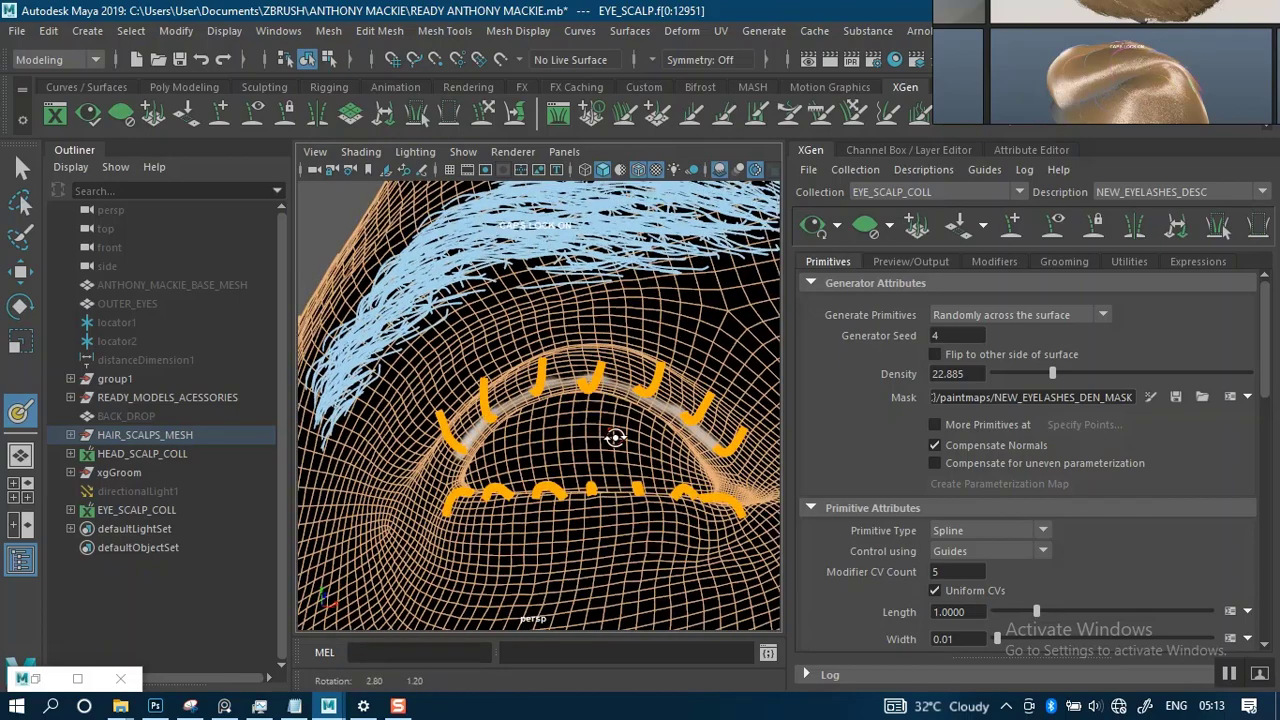
Examine the painted upper lash line on the first eye and the mirrored strokes around the second eye.
left_click_drag(617, 437, 610, 456, "alt")
middle_click_drag(622, 487, 552, 384, "alt")
left_click_drag(556, 400, 588, 377, "alt")
middle_click_drag(588, 377, 590, 440, "alt")
right_click_drag(588, 405, 595, 434, "alt")
scroll(595, 433, "up", 5)
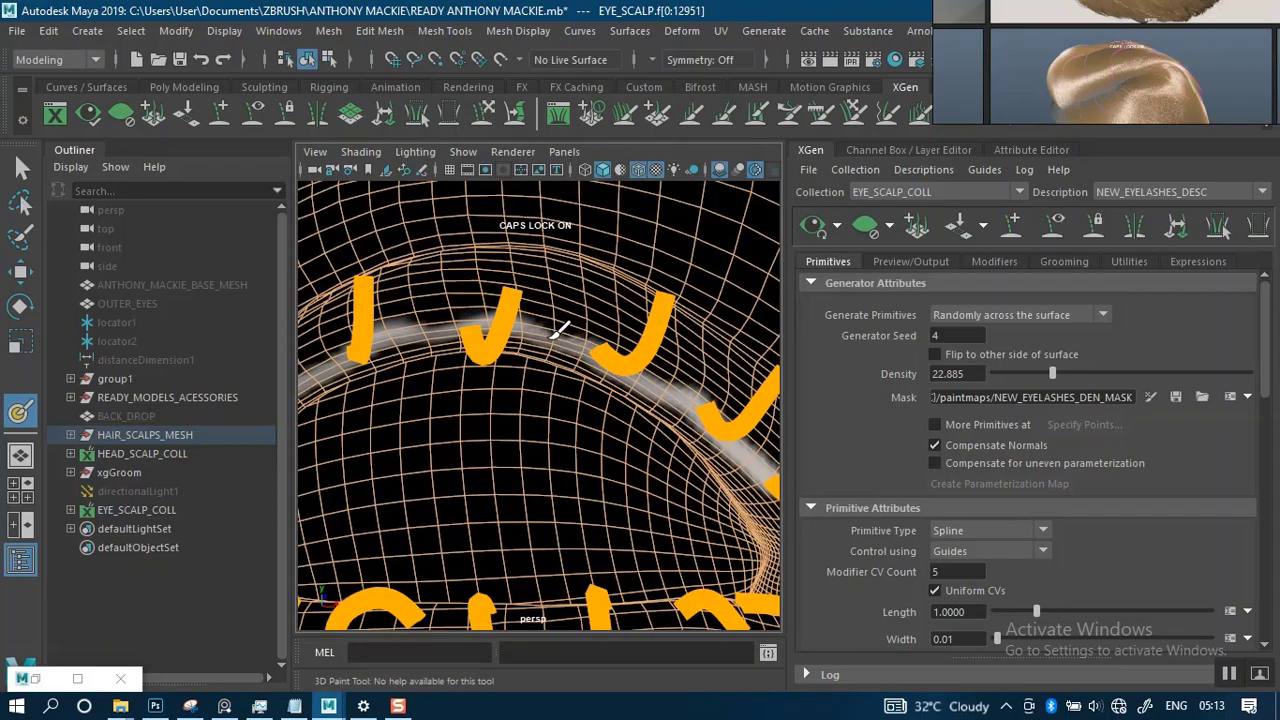
scroll(655, 387, "down", 5)
middle_click_drag(671, 403, 470, 360, "alt")
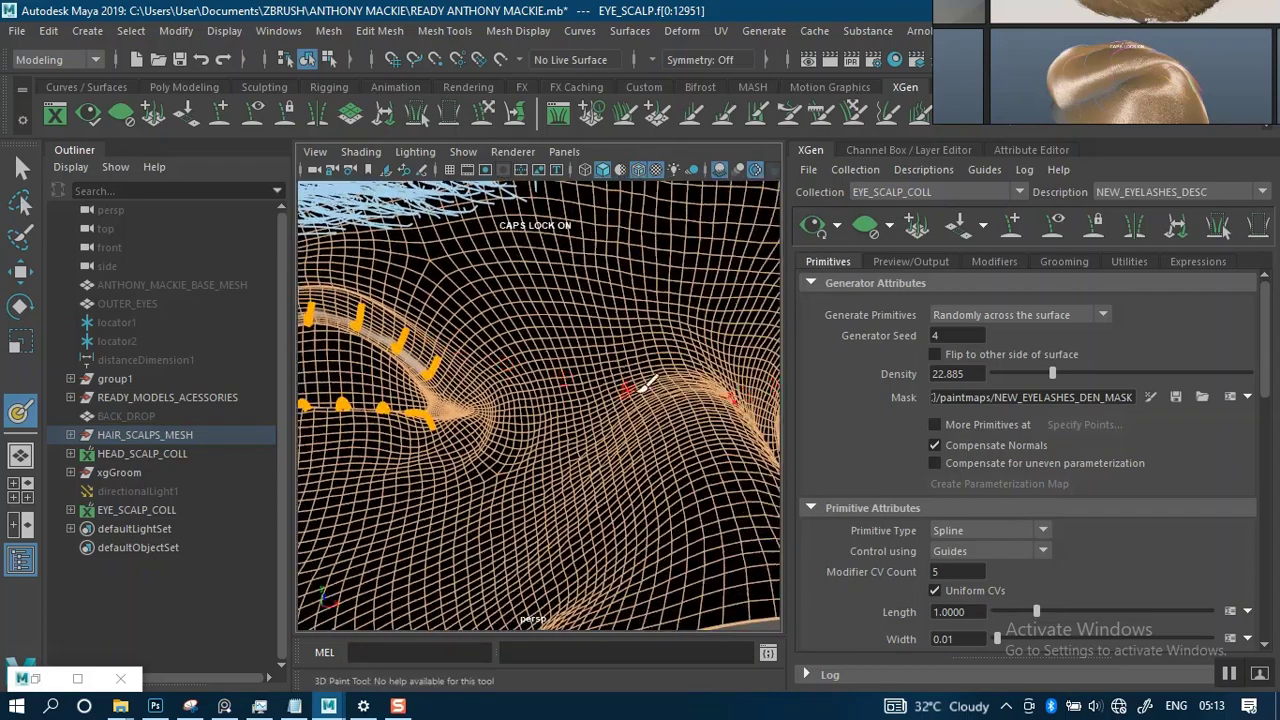
middle_click_drag(646, 383, 472, 393, "alt")
left_click_drag(596, 396, 528, 384, "alt")
right_click_drag(621, 363, 669, 446, "alt")
mouse_move(625, 411)
left_mouse_down("alt")
mouse_move(645, 387)
mouse_move(596, 356)
mouse_move(564, 366)
mouse_move(535, 415)
mouse_move(457, 366)
mouse_move(529, 400)
mouse_move(518, 398)
mouse_move(516, 420)
left_mouse_up("alt")
middle_click_drag(552, 453, 648, 354, "alt")
left_click_drag(611, 395, 617, 500, "alt")
scroll(612, 466, "down", 3)
middle_click_drag(618, 505, 626, 404, "alt")
left_click_drag(622, 414, 631, 403, "alt")
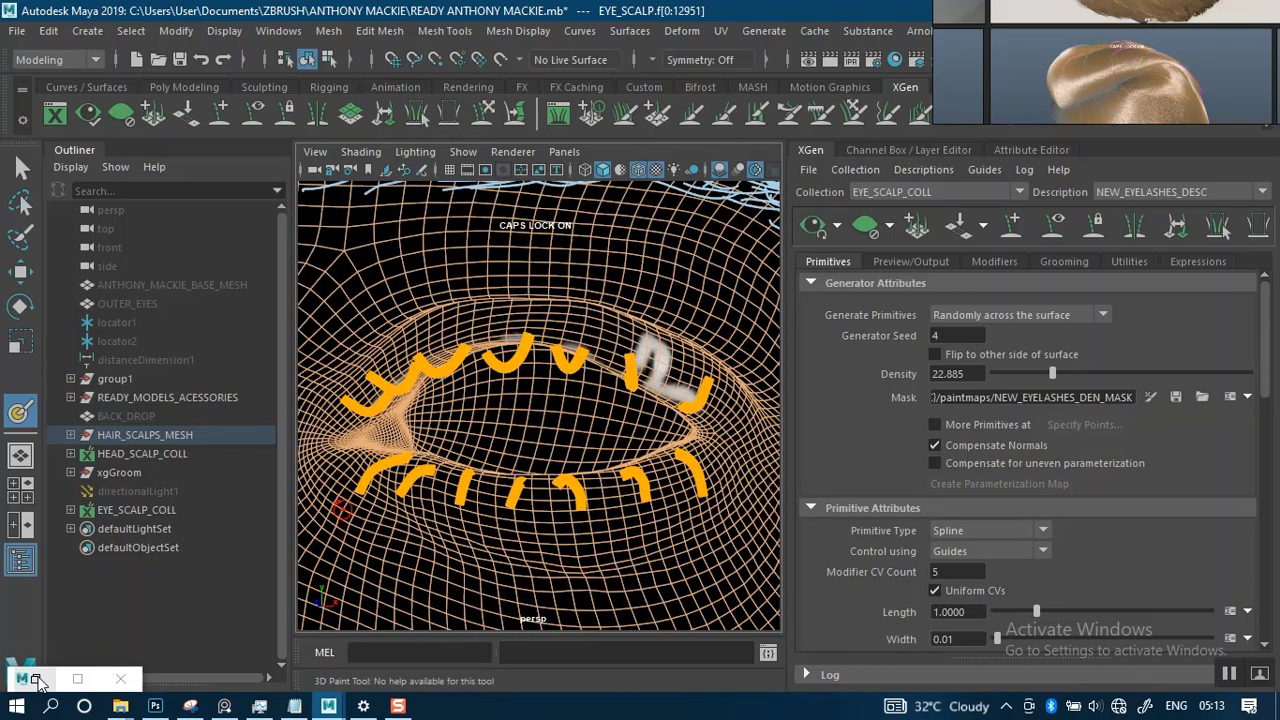
Turn off stroke Reflection, choose the solid brush profile and set the brush color to black.
left_click(77, 679)
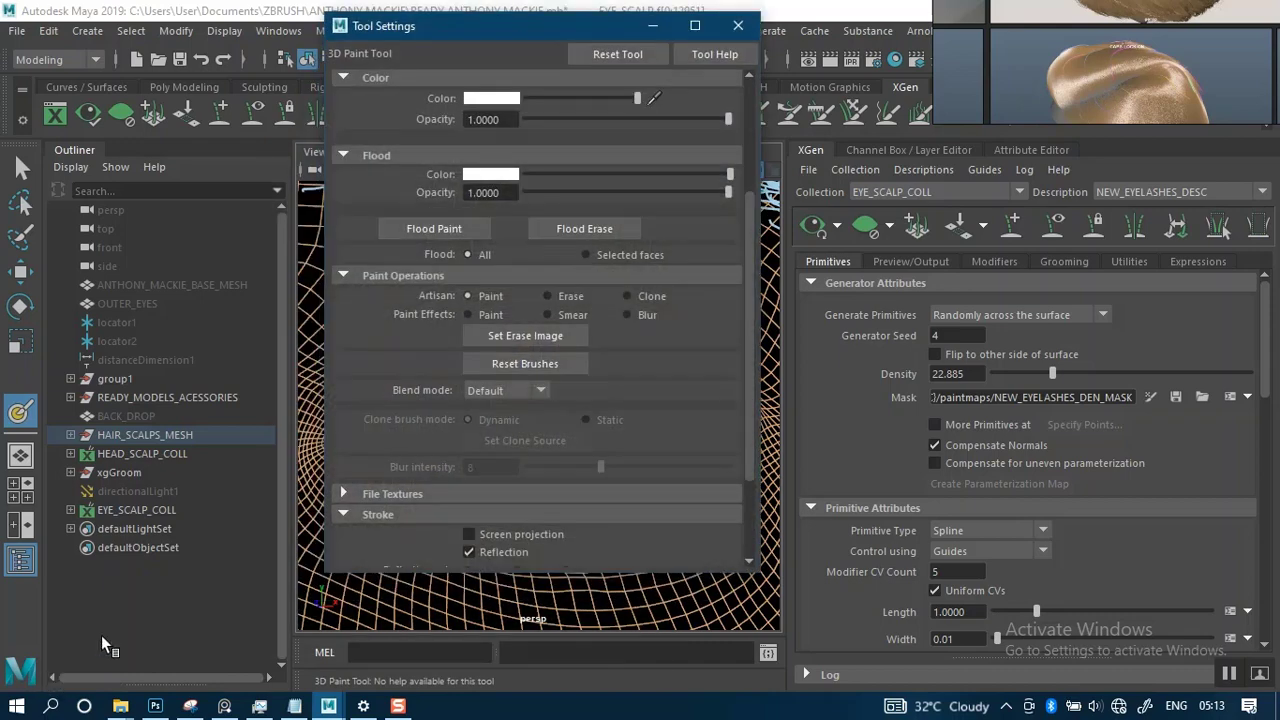
left_click(468, 552)
scroll(745, 280, "up", 4)
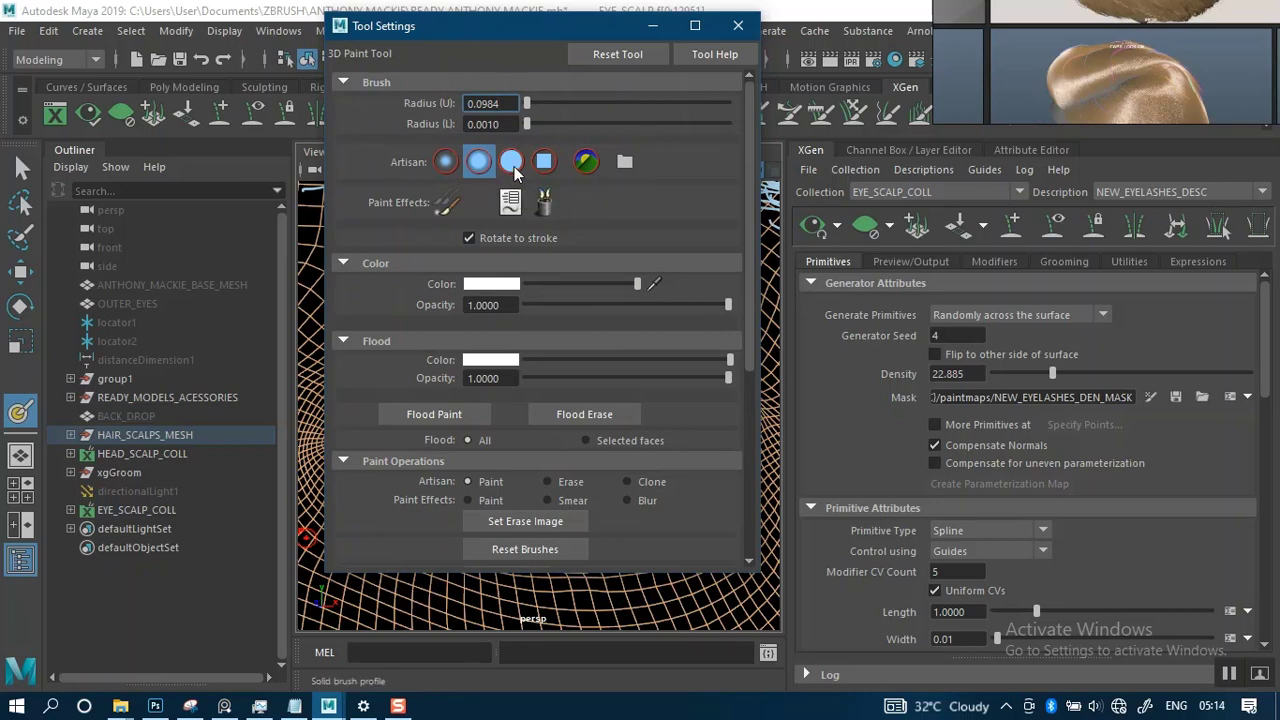
left_click(510, 161)
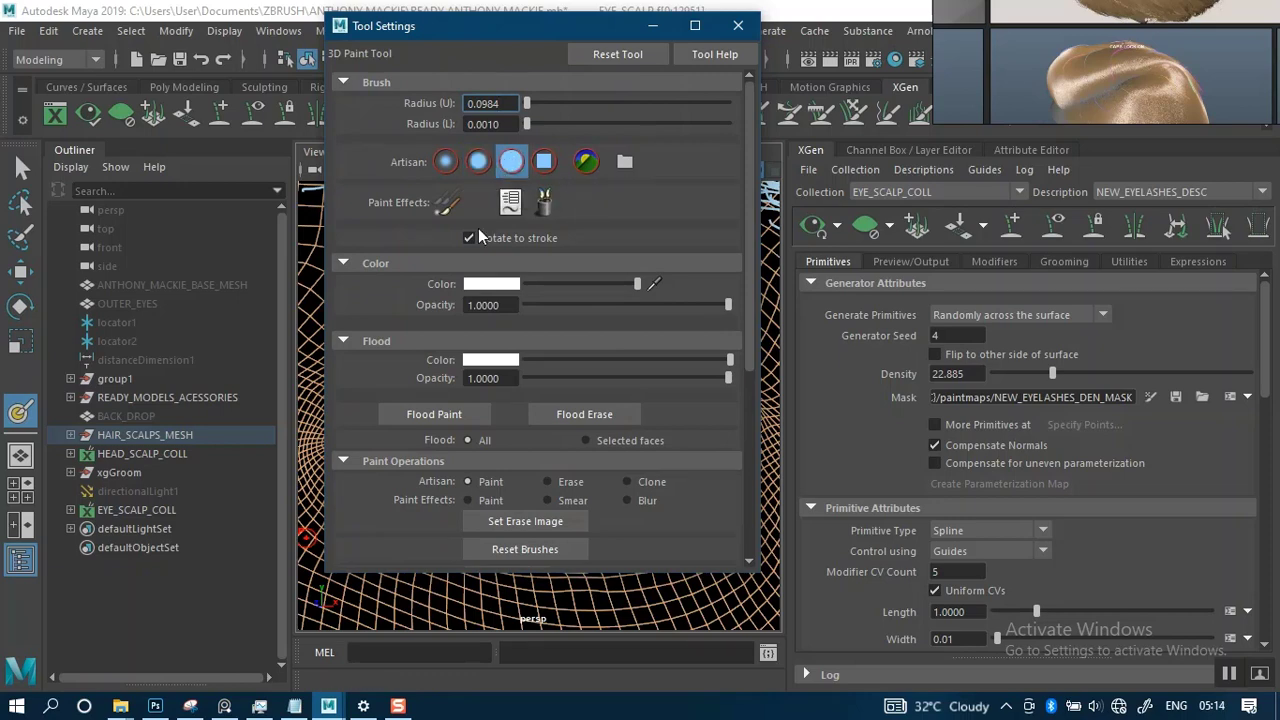
left_click(550, 284)
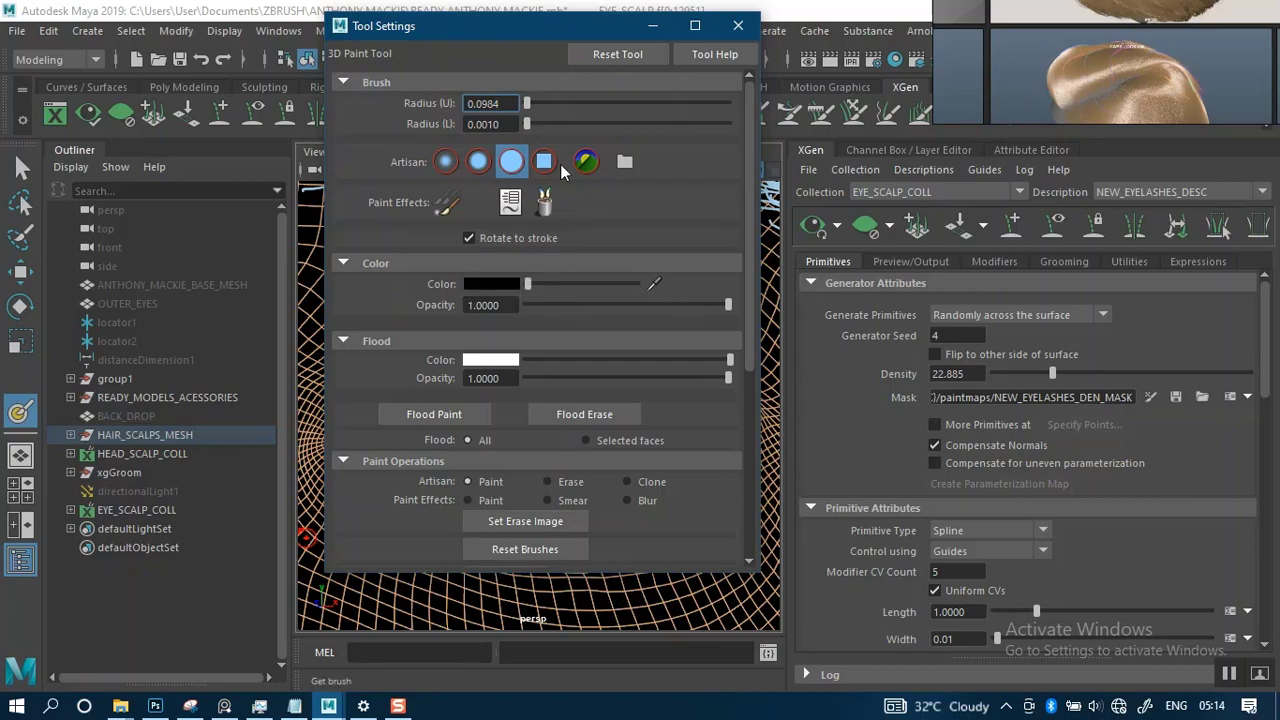
left_click(652, 25)
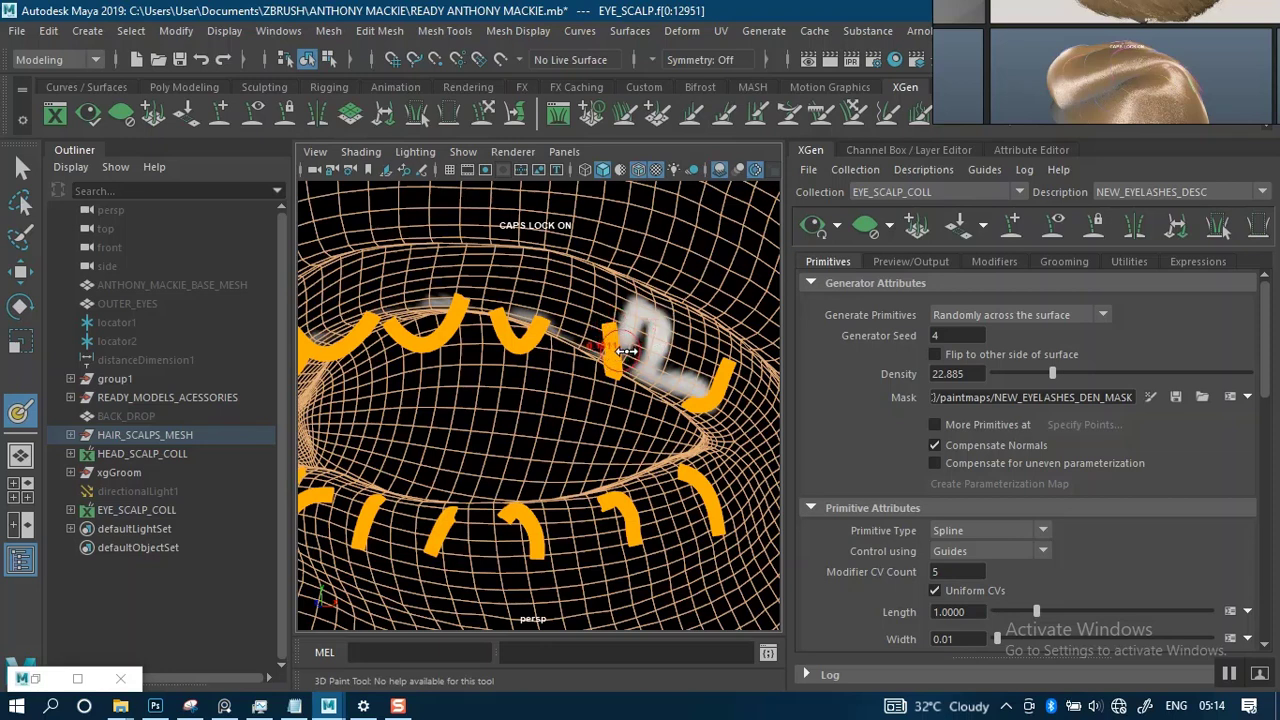
Paint out the stray white strokes above the second eye's outer upper lash line with black.
mouse_move(642, 341)
left_mouse_down()
mouse_move(630, 282)
mouse_move(662, 292)
mouse_move(606, 308)
mouse_move(620, 355)
mouse_move(603, 366)
left_mouse_up()
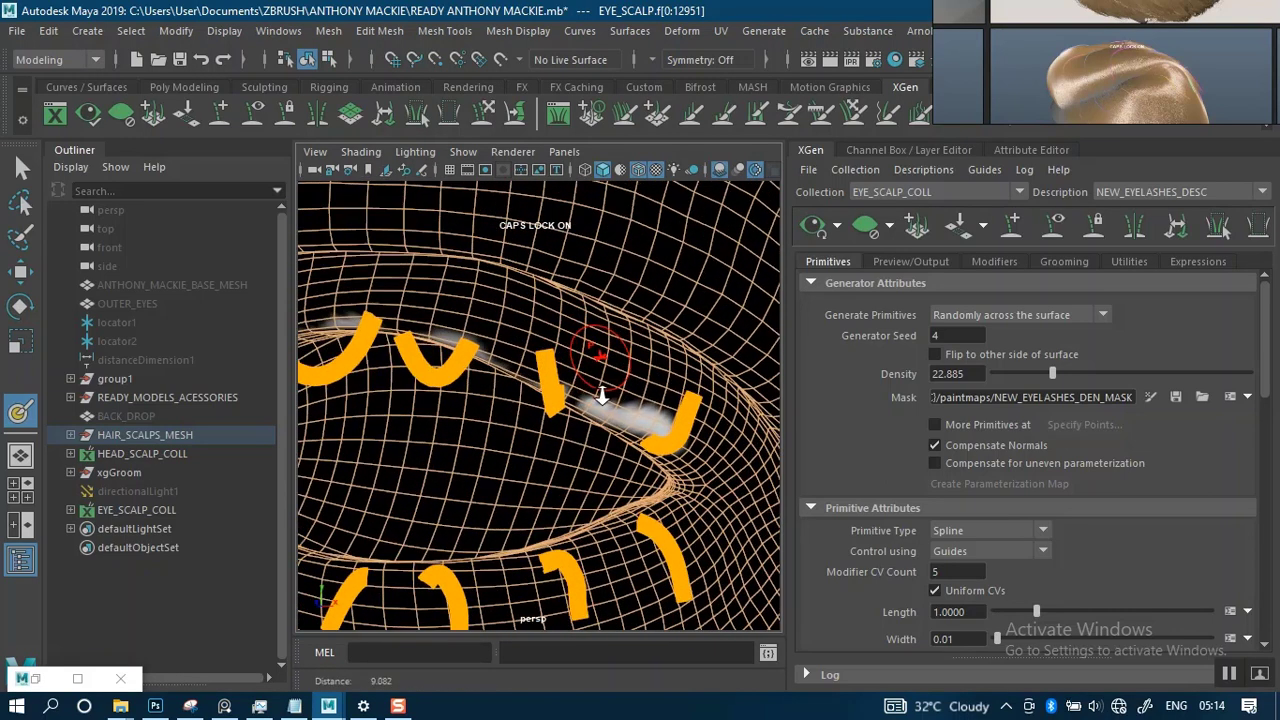
right_click_drag(603, 366, 611, 371, "alt")
mouse_move(611, 371)
middle_mouse_down("alt")
mouse_move(624, 322)
mouse_move(588, 424)
middle_mouse_up("alt")
mouse_move(588, 424)
left_mouse_down()
mouse_move(703, 434)
mouse_move(634, 424)
mouse_move(588, 393)
mouse_move(598, 375)
left_mouse_up()
key("b")
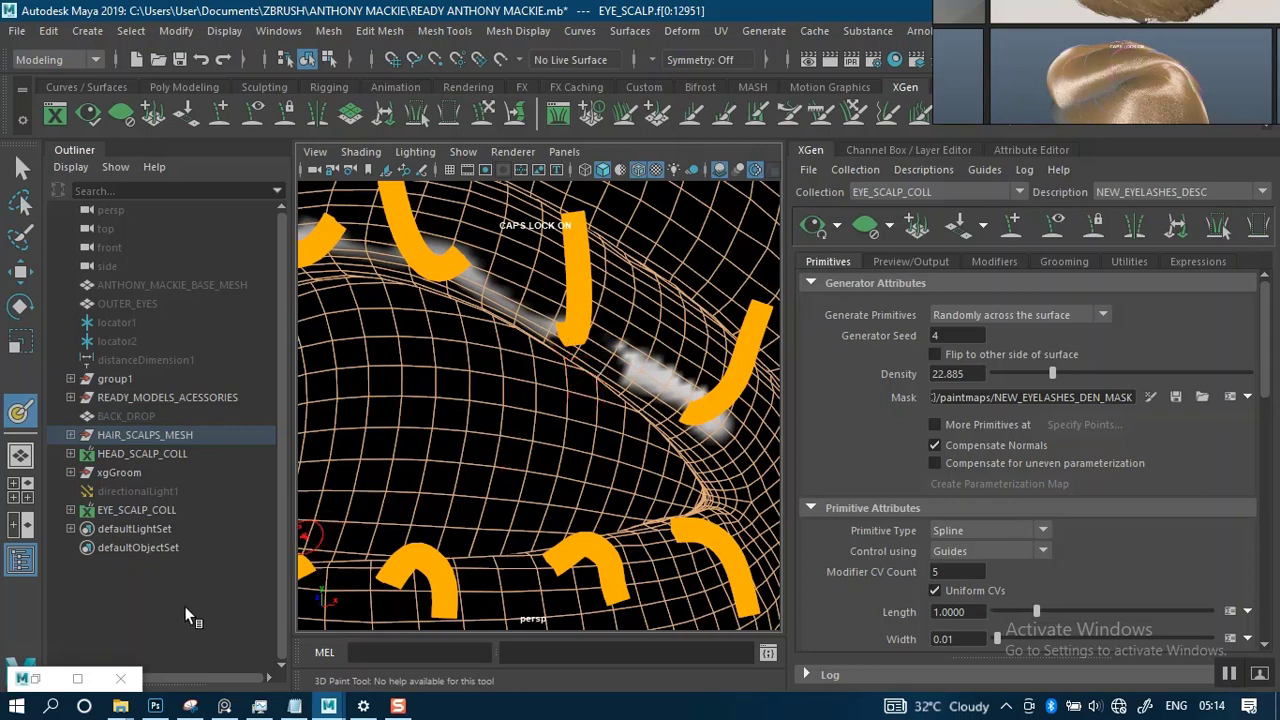
Set the brush color back to white and fill in the second eye's upper lash line toward the outer corner.
left_click(36, 682)
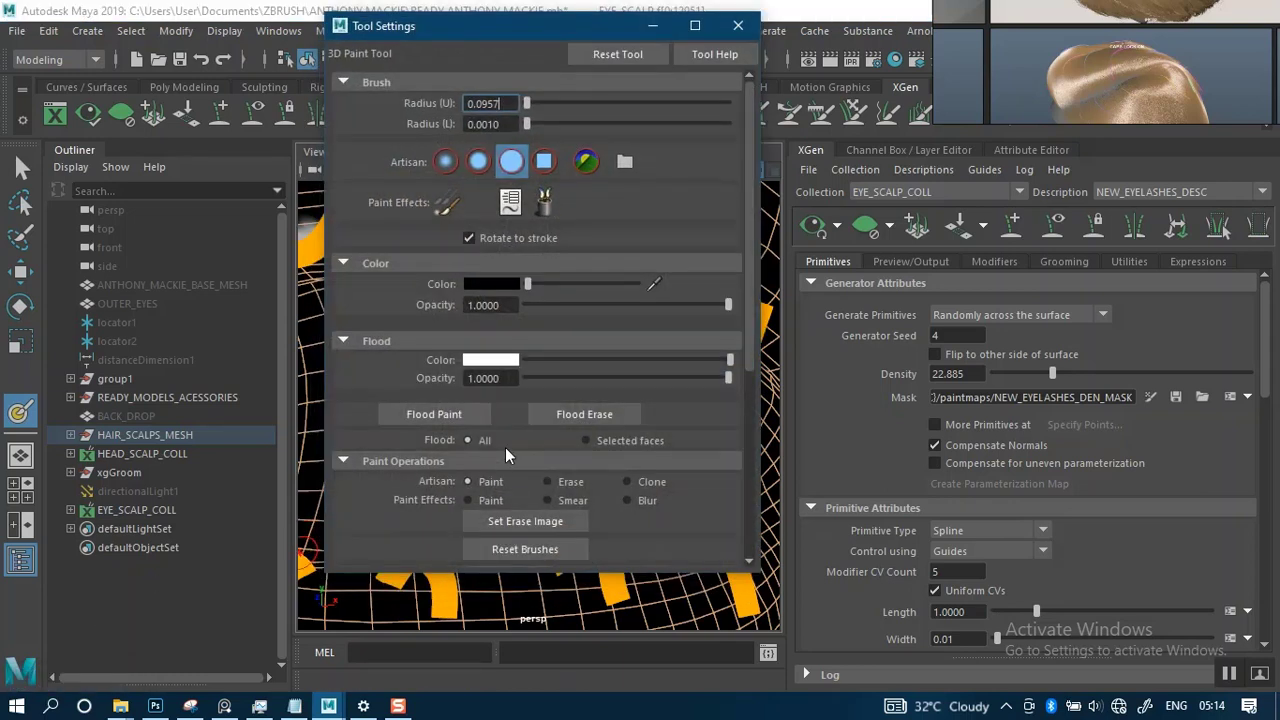
left_click(652, 27)
left_click_drag(625, 368, 489, 283)
scroll(551, 362, "down", 3)
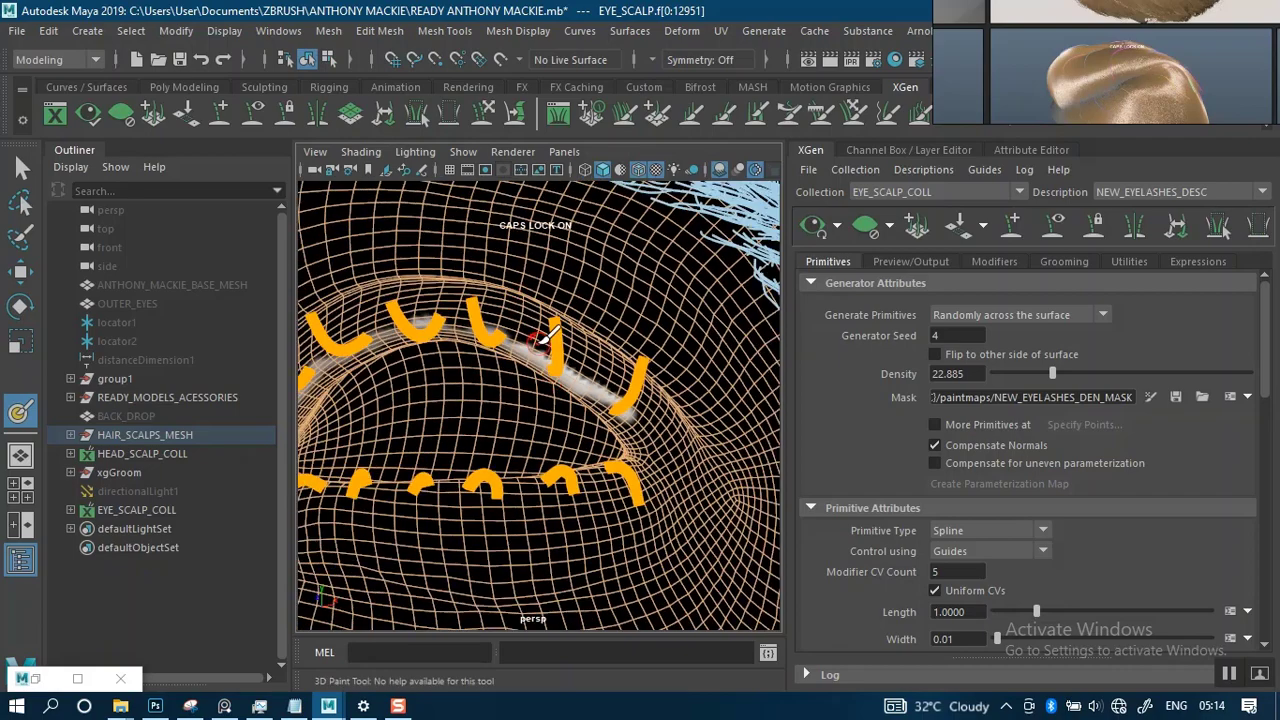
left_click_drag(545, 337, 518, 338, "alt")
right_click_drag(523, 336, 560, 420, "alt")
middle_click_drag(563, 418, 596, 424, "alt")
right_click_drag(596, 424, 589, 455, "alt")
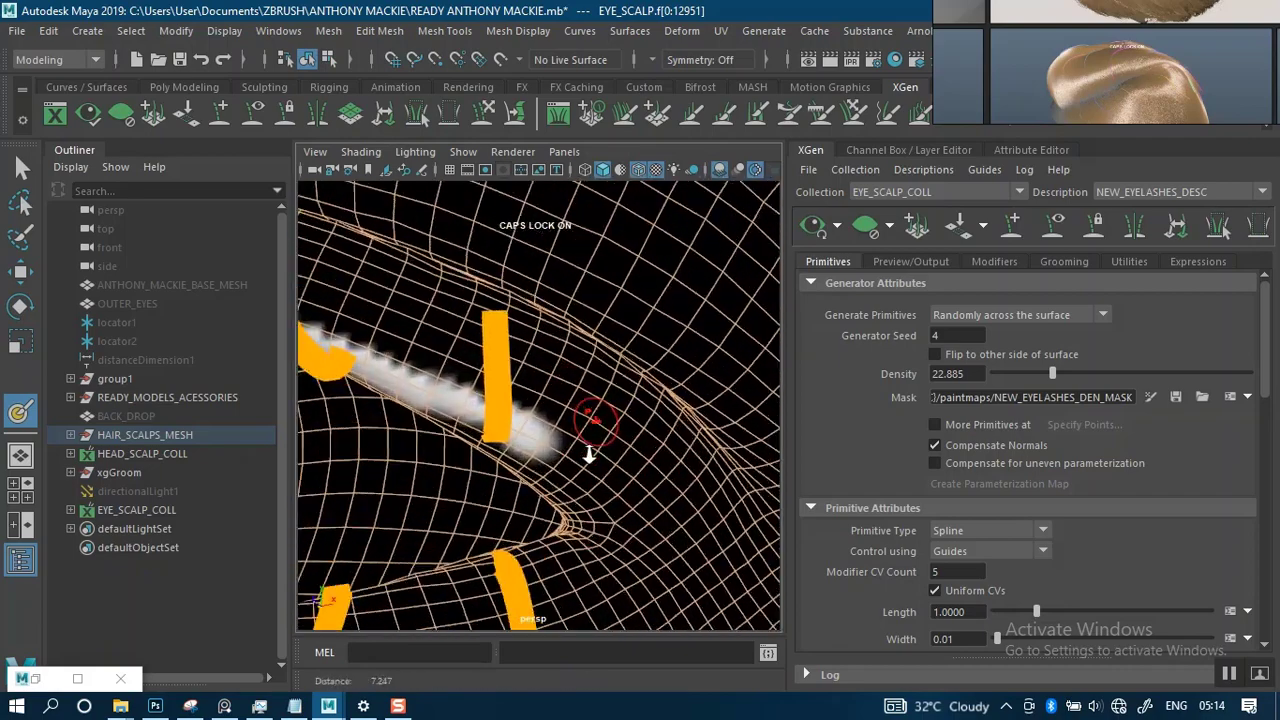
Paint the second eye's lower lash line white from the inner to the outer corner along the guide roots.
scroll(590, 455, "down", 10)
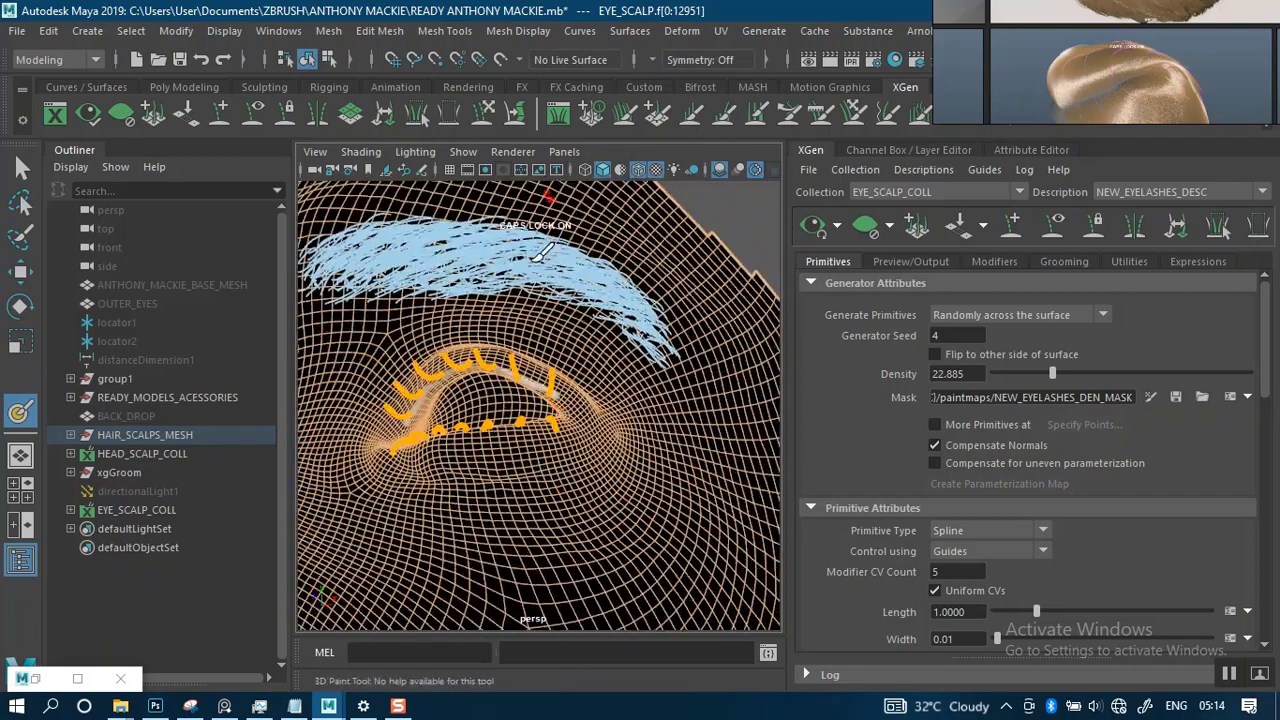
left_click_drag(504, 369, 584, 408, "alt")
middle_click_drag(580, 413, 620, 358, "alt")
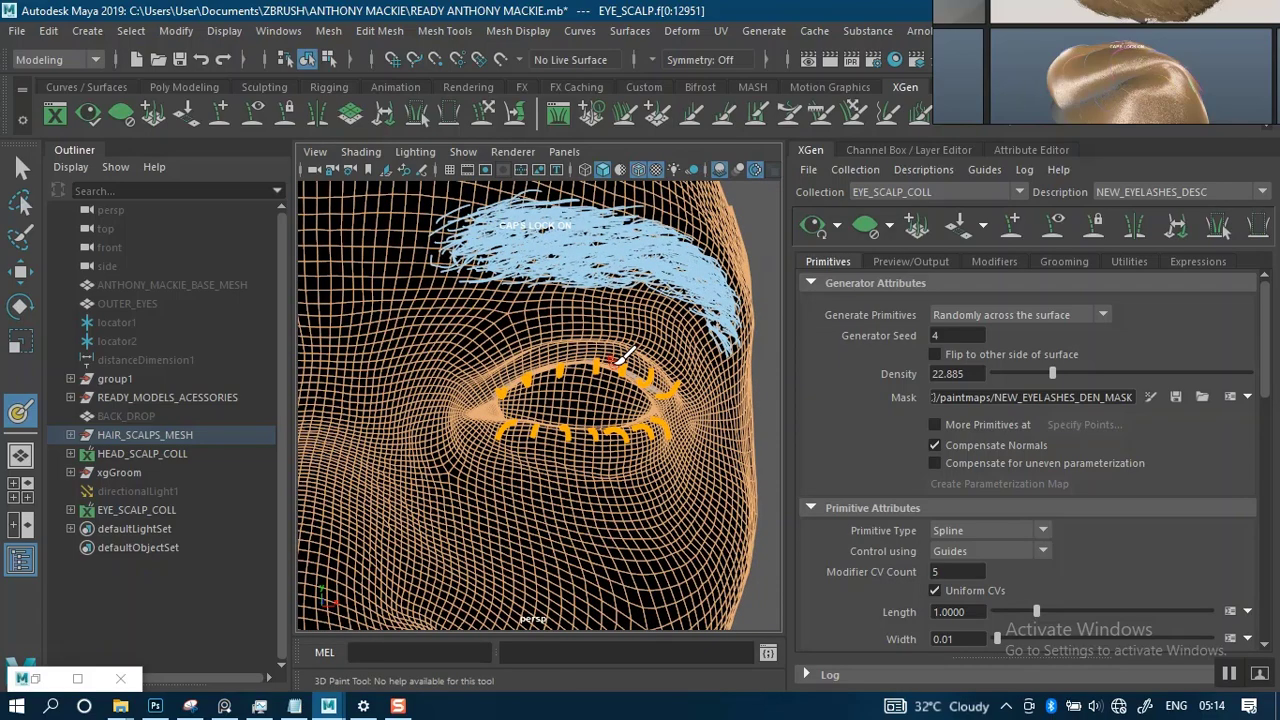
scroll(600, 460, "up", 6)
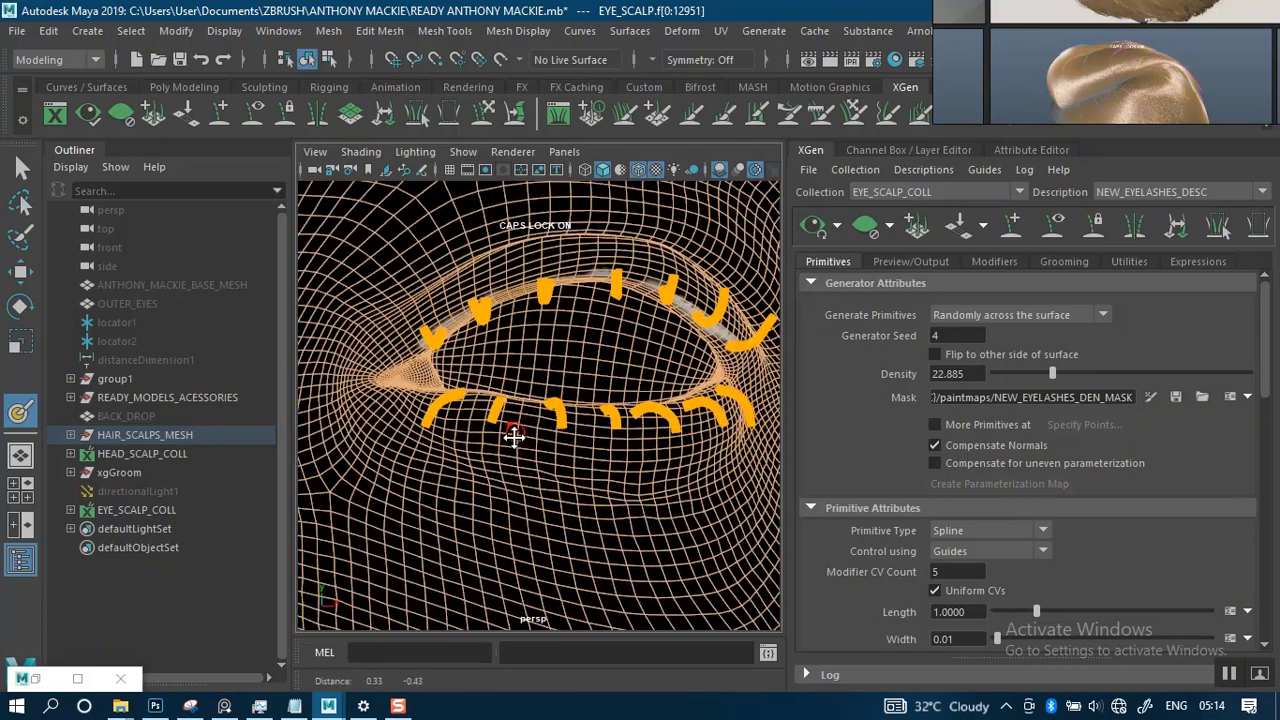
scroll(514, 434, "up", 4)
mouse_move(517, 503)
left_mouse_down("alt")
mouse_move(508, 520)
mouse_move(463, 486)
mouse_move(538, 432)
mouse_move(509, 423)
mouse_move(509, 443)
mouse_move(507, 432)
left_mouse_up("alt")
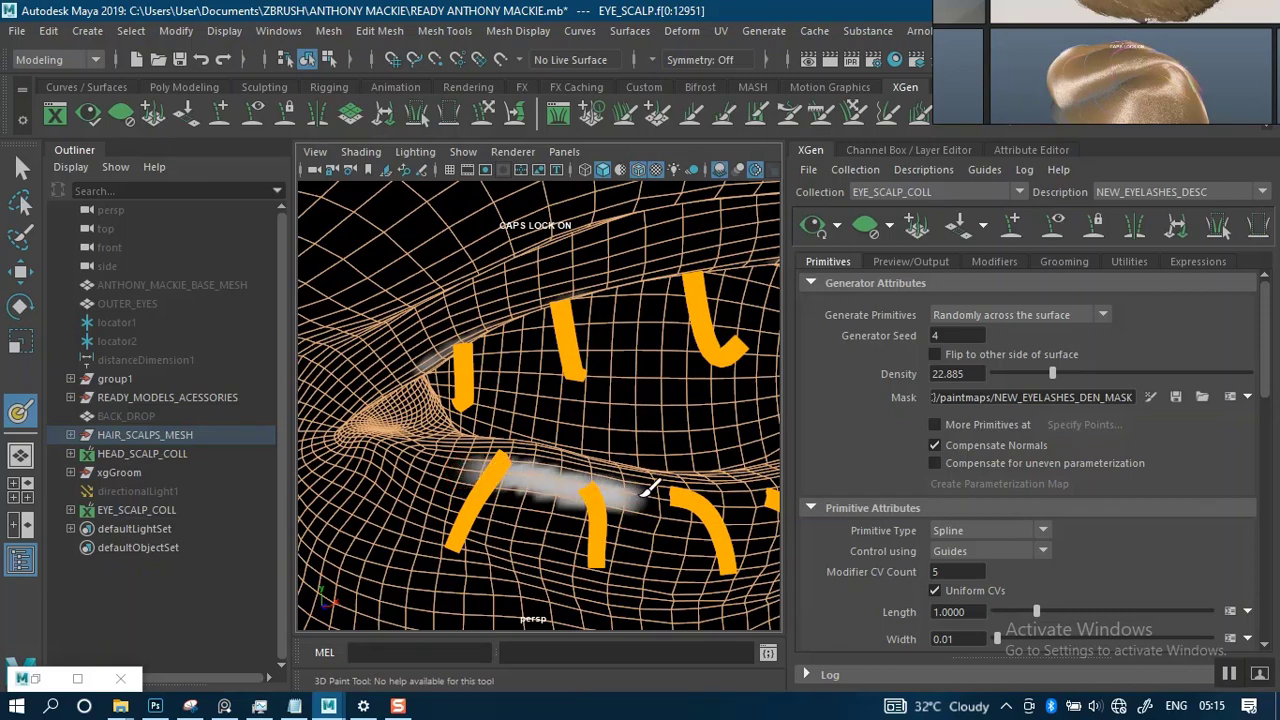
left_click_drag(707, 487, 450, 447, "alt")
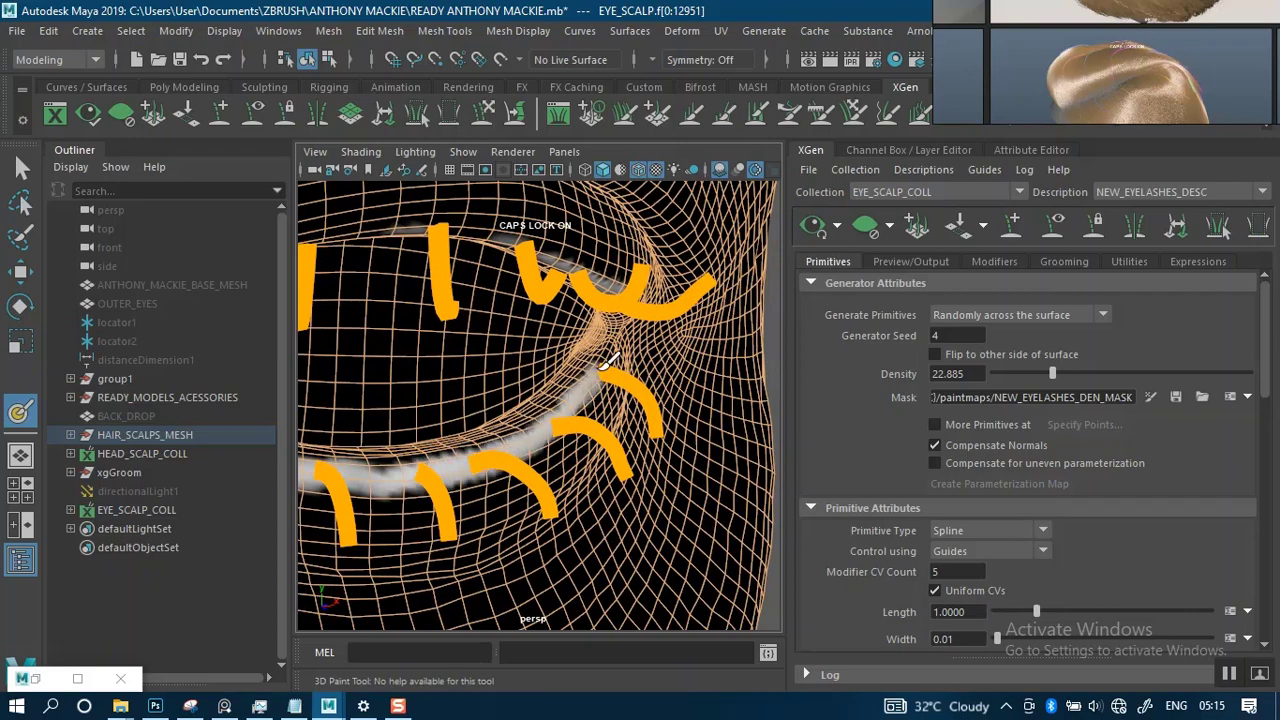
mouse_move(607, 362)
left_mouse_down("alt")
mouse_move(480, 380)
mouse_move(486, 403)
mouse_move(610, 415)
left_mouse_up("alt")
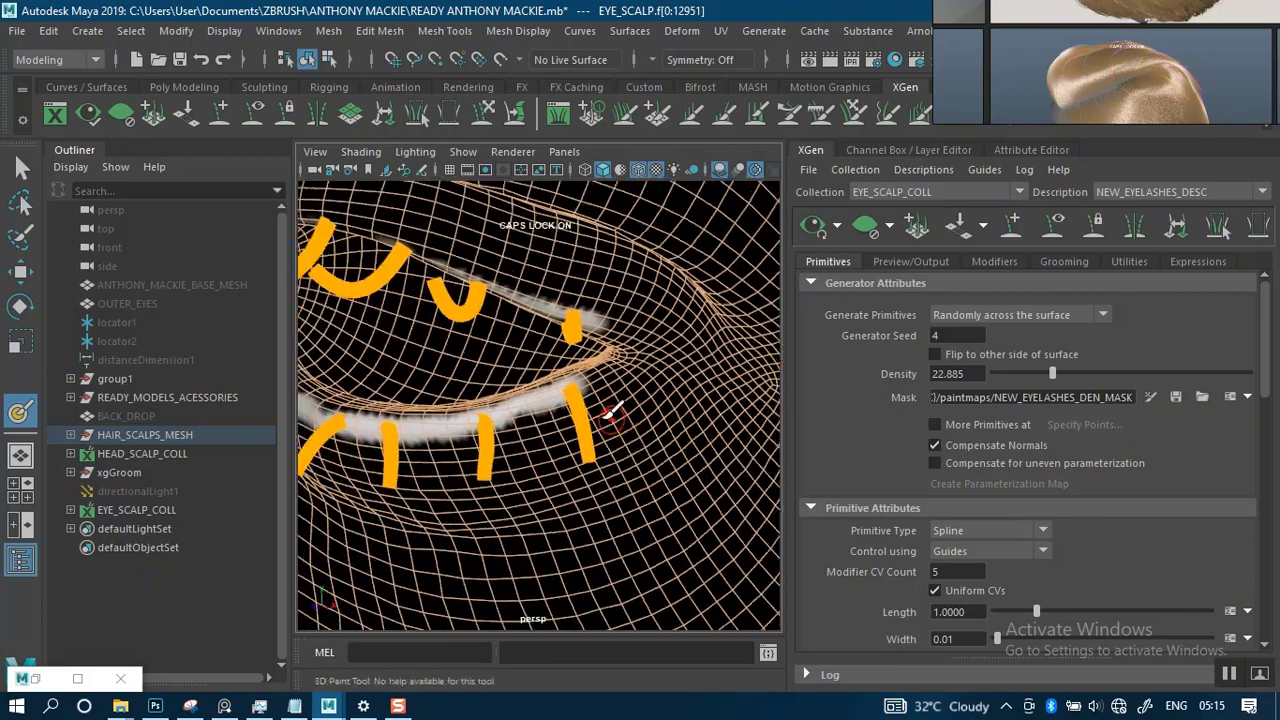
Finish painting the eye's lower lash line white along the guide roots out to the outer corner.
right_click_drag(612, 415, 466, 378, "alt")
mouse_move(466, 378)
left_mouse_down("alt")
mouse_move(737, 363)
mouse_move(611, 408)
mouse_move(640, 412)
left_mouse_up("alt")
mouse_move(640, 412)
right_mouse_down("alt")
mouse_move(520, 418)
mouse_move(557, 400)
right_mouse_up("alt")
left_click_drag(557, 400, 580, 434, "alt")
right_click_drag(580, 434, 594, 457, "alt")
mouse_move(594, 457)
left_mouse_down("alt")
mouse_move(619, 465)
mouse_move(605, 439)
mouse_move(466, 466)
mouse_move(300, 462)
left_mouse_up("alt")
left_click_drag(380, 464, 704, 423, "alt")
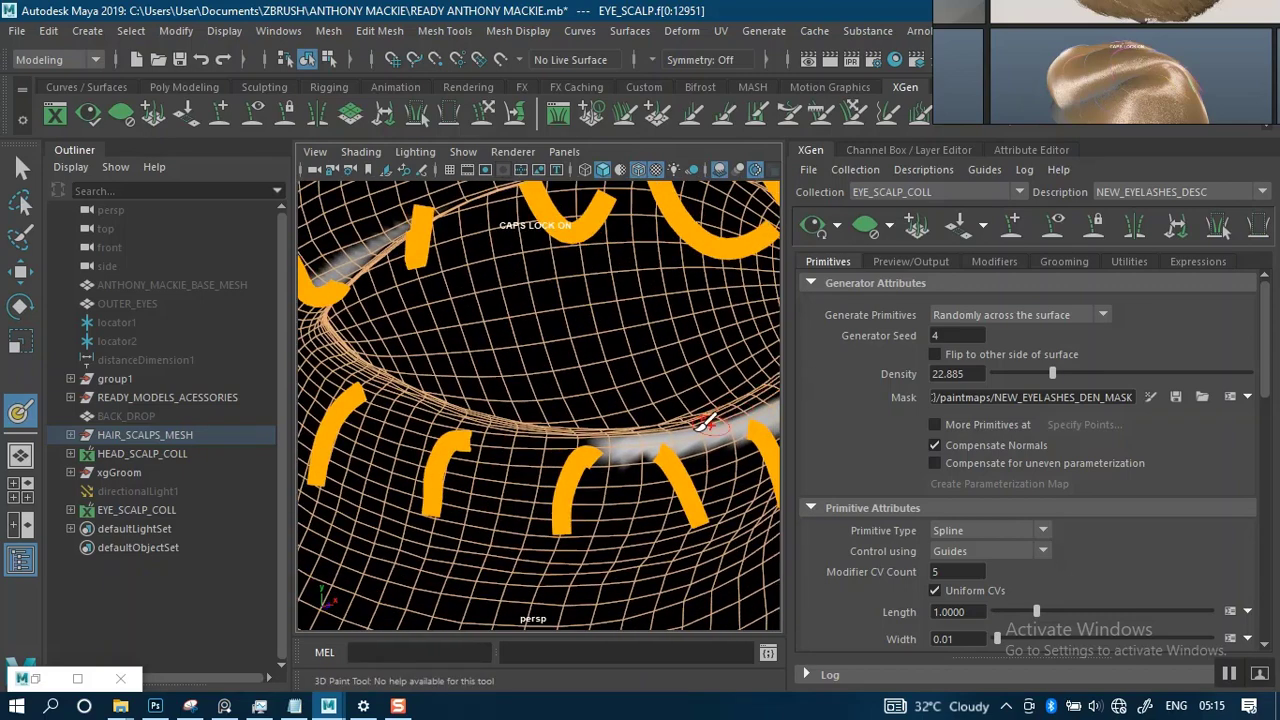
mouse_move(595, 450)
left_mouse_down()
mouse_move(455, 420)
mouse_move(314, 362)
left_mouse_up()
scroll(534, 400, "down", 4)
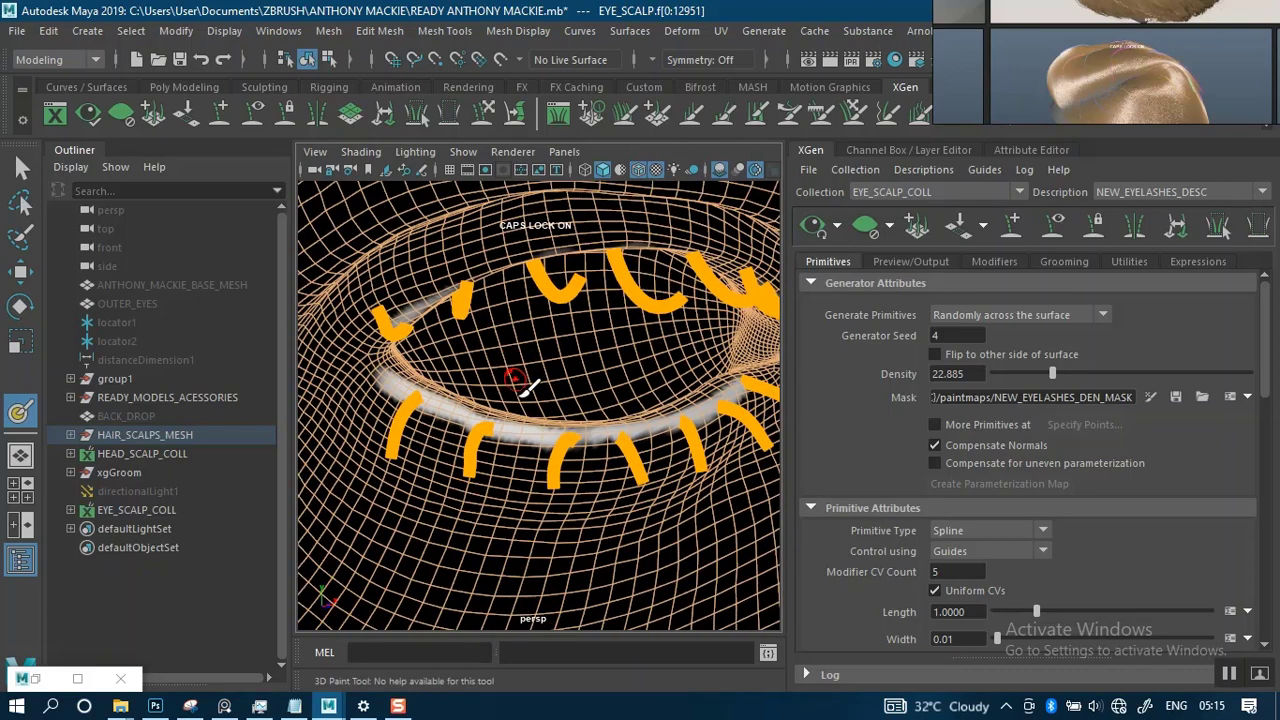
Save the density mask to update the lashes and turn off the wireframe overlay.
left_click_drag(531, 386, 440, 368, "alt")
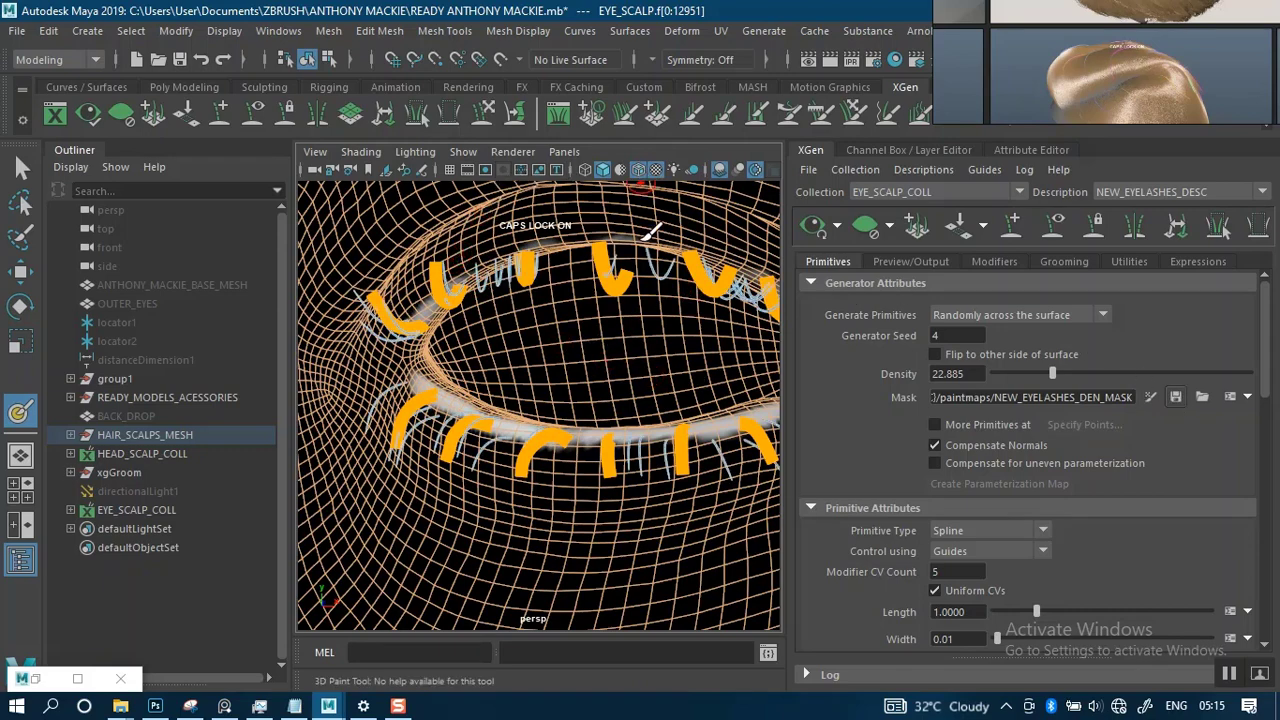
mouse_move(640, 240)
left_mouse_down("alt")
mouse_move(534, 323)
mouse_move(414, 329)
mouse_move(595, 338)
mouse_move(657, 443)
mouse_move(645, 420)
mouse_move(677, 387)
left_mouse_up("alt")
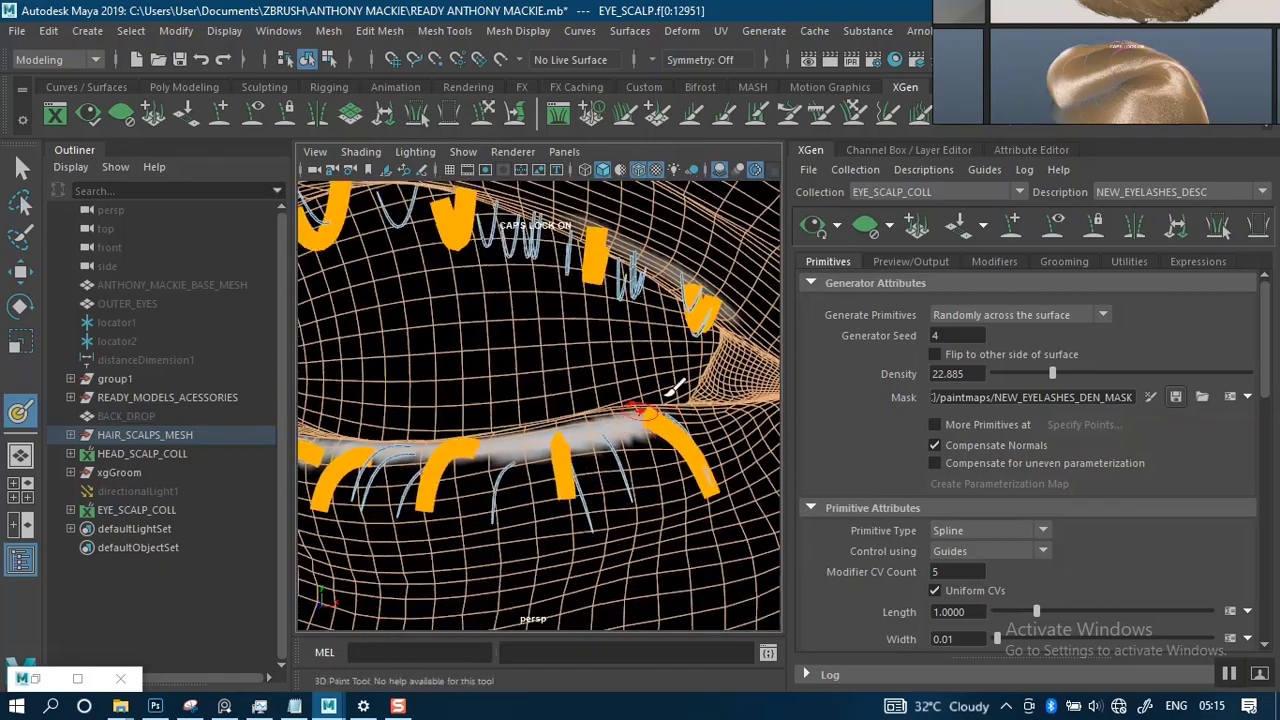
left_click(640, 172)
Examine the painted masks and generated lashes around both eyes from several angles.
scroll(645, 320, "down", 5)
mouse_move(581, 342)
middle_mouse_down("alt")
mouse_move(379, 306)
mouse_move(377, 361)
middle_mouse_up("alt")
middle_click_drag(569, 365, 325, 387, "alt")
middle_click_drag(491, 371, 330, 378, "alt")
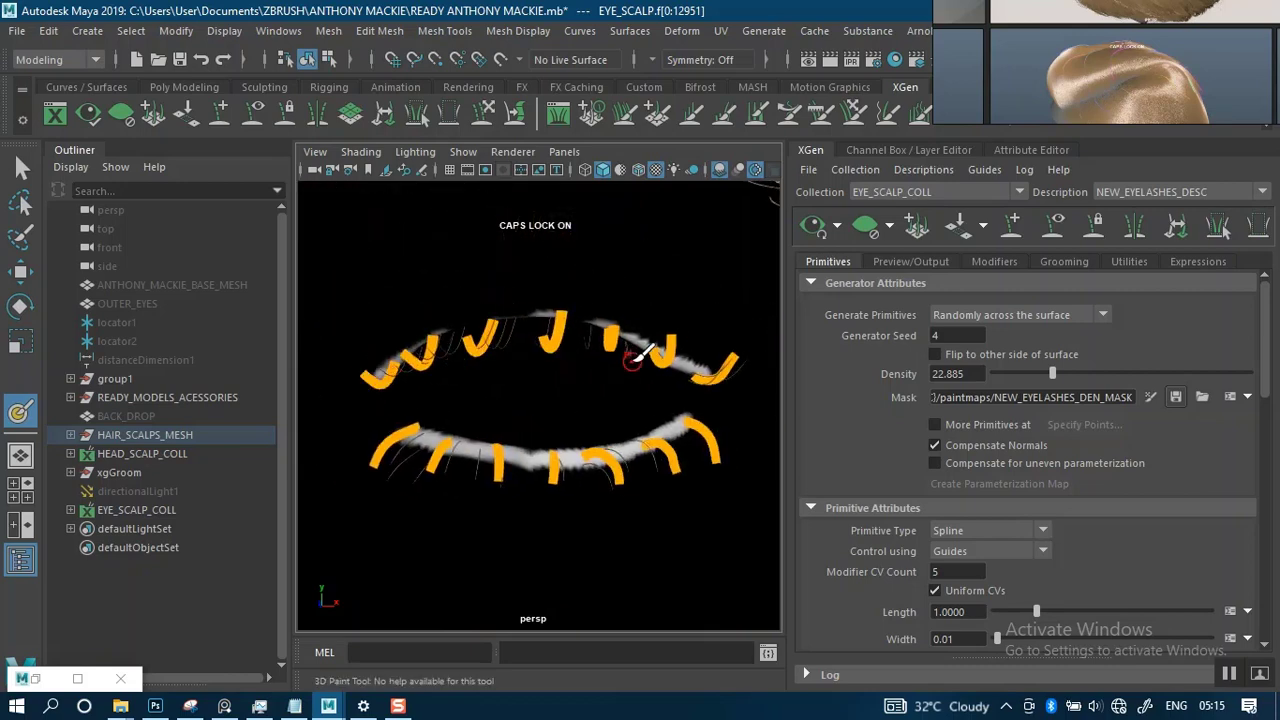
left_click_drag(618, 345, 592, 301, "alt")
middle_click_drag(624, 262, 615, 325, "alt")
scroll(615, 326, "up", 5)
mouse_move(614, 377)
left_mouse_down("alt")
mouse_move(629, 300)
mouse_move(637, 311)
left_mouse_up("alt")
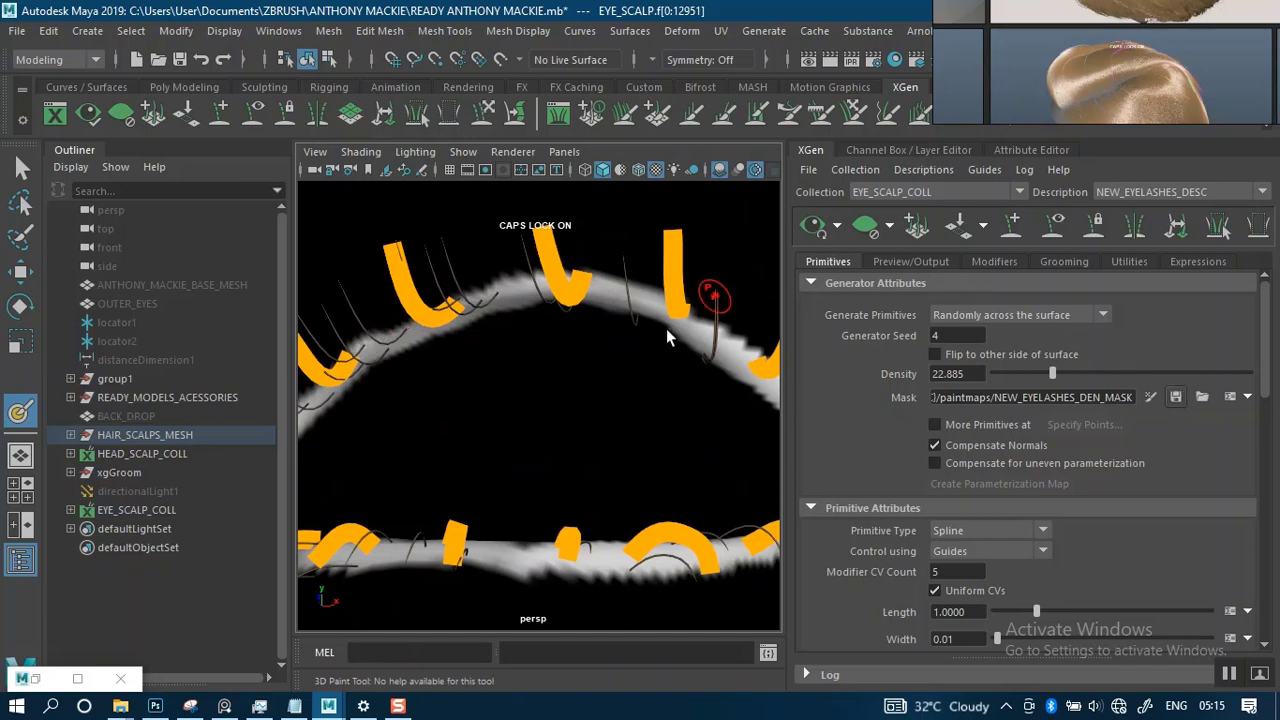
right_click_drag(651, 391, 603, 400, "alt")
mouse_move(603, 400)
left_mouse_down("alt")
mouse_move(634, 366)
mouse_move(641, 375)
mouse_move(630, 343)
mouse_move(680, 303)
mouse_move(634, 330)
mouse_move(627, 364)
mouse_move(654, 394)
mouse_move(612, 430)
mouse_move(541, 377)
left_mouse_up("alt")
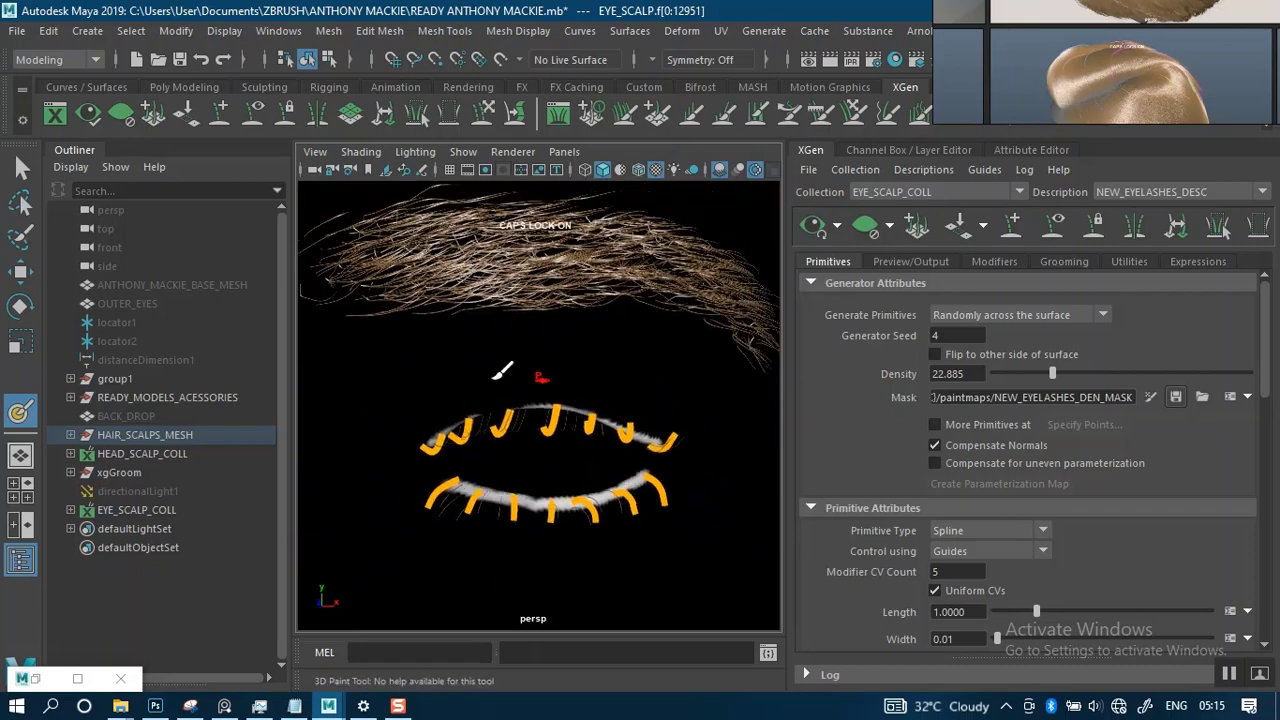
middle_click_drag(540, 380, 620, 317, "alt")
right_click_drag(620, 317, 516, 298, "alt")
middle_click_drag(543, 348, 602, 345, "alt")
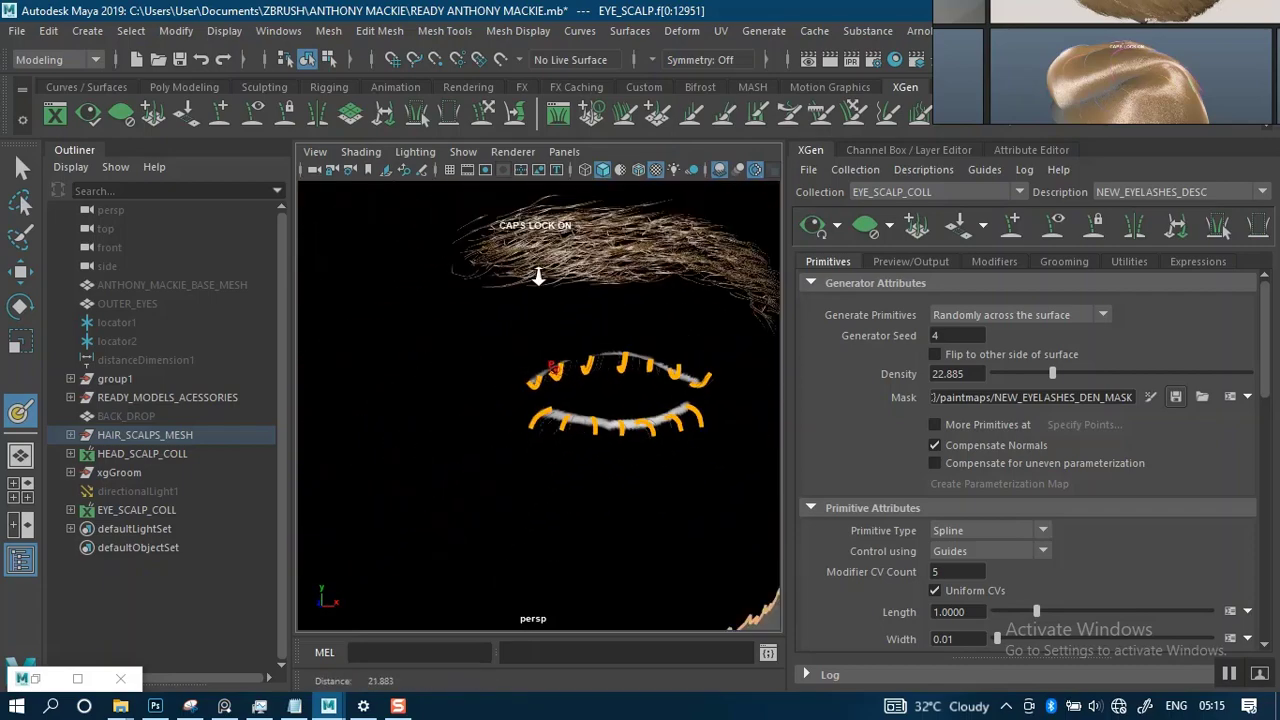
mouse_move(602, 344)
left_mouse_down("alt")
mouse_move(517, 366)
mouse_move(589, 337)
mouse_move(587, 360)
mouse_move(600, 346)
mouse_move(580, 405)
mouse_move(577, 297)
mouse_move(543, 343)
mouse_move(550, 320)
left_mouse_up("alt")
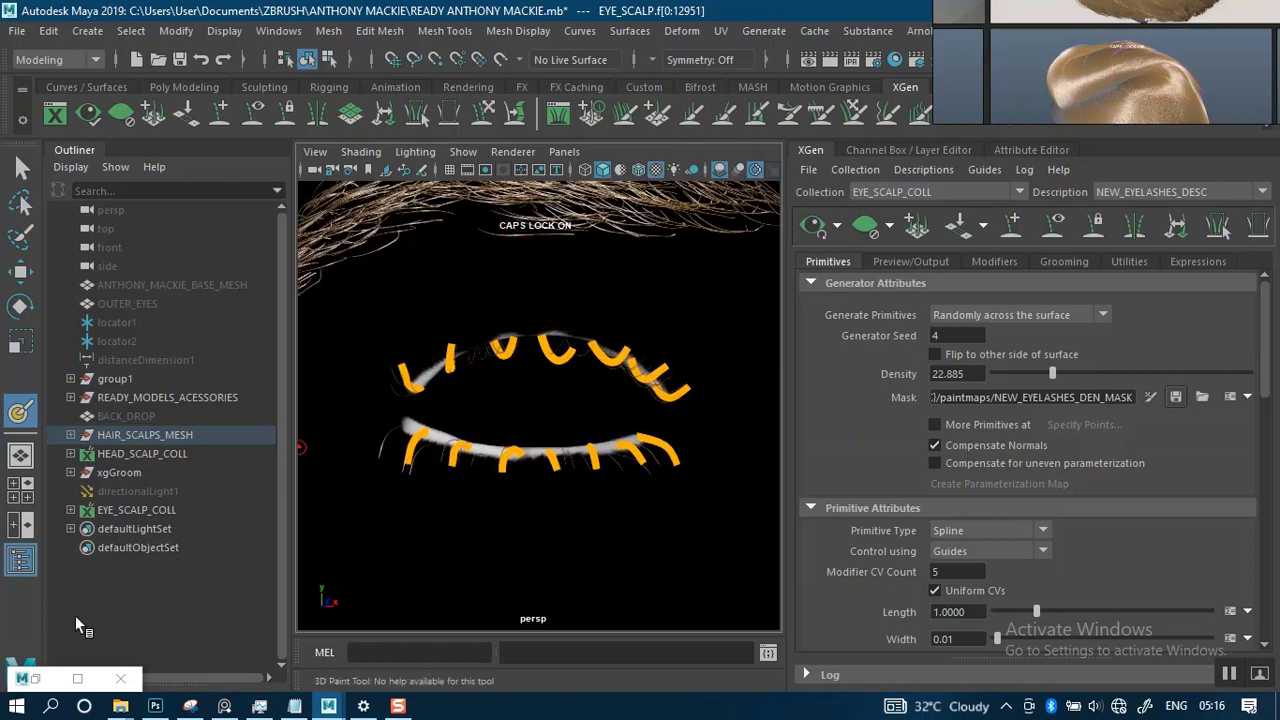
Save the painted file textures from the 3D Paint Tool settings and minimize the settings window.
left_click(35, 680)
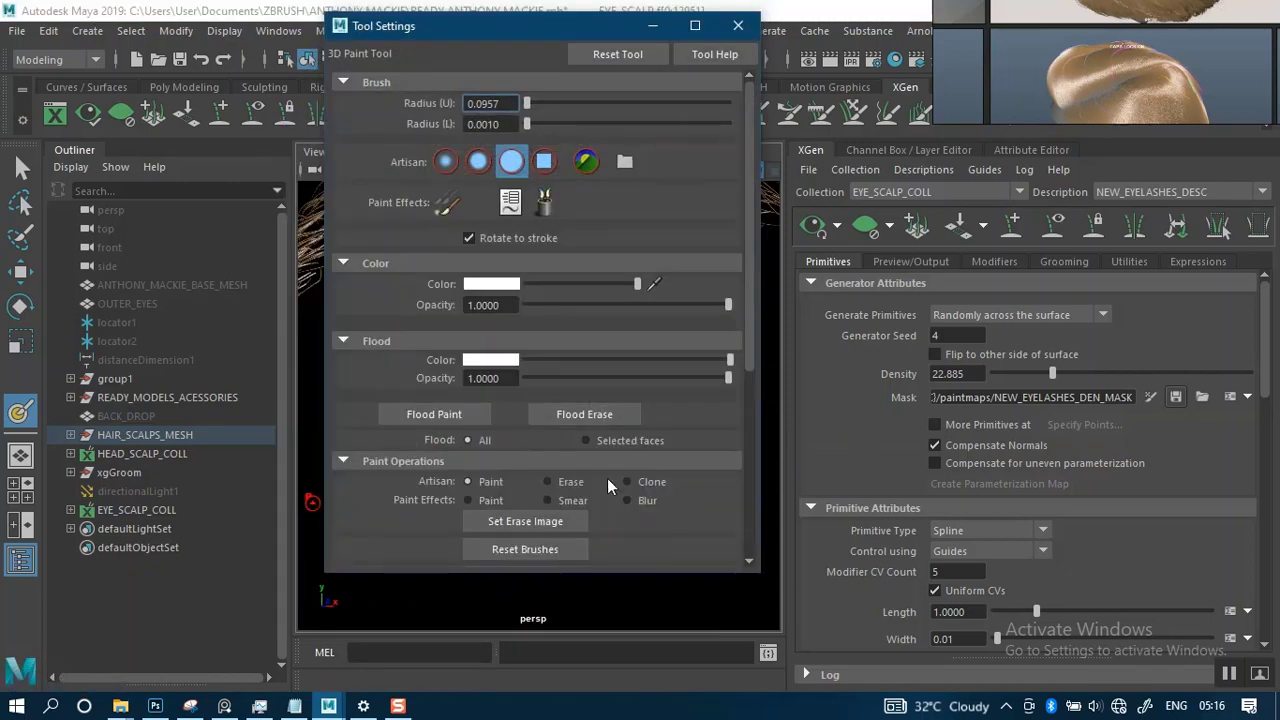
mouse_move(752, 372)
left_mouse_down()
mouse_move(737, 548)
mouse_move(713, 452)
mouse_move(730, 545)
left_mouse_up()
left_click(353, 378)
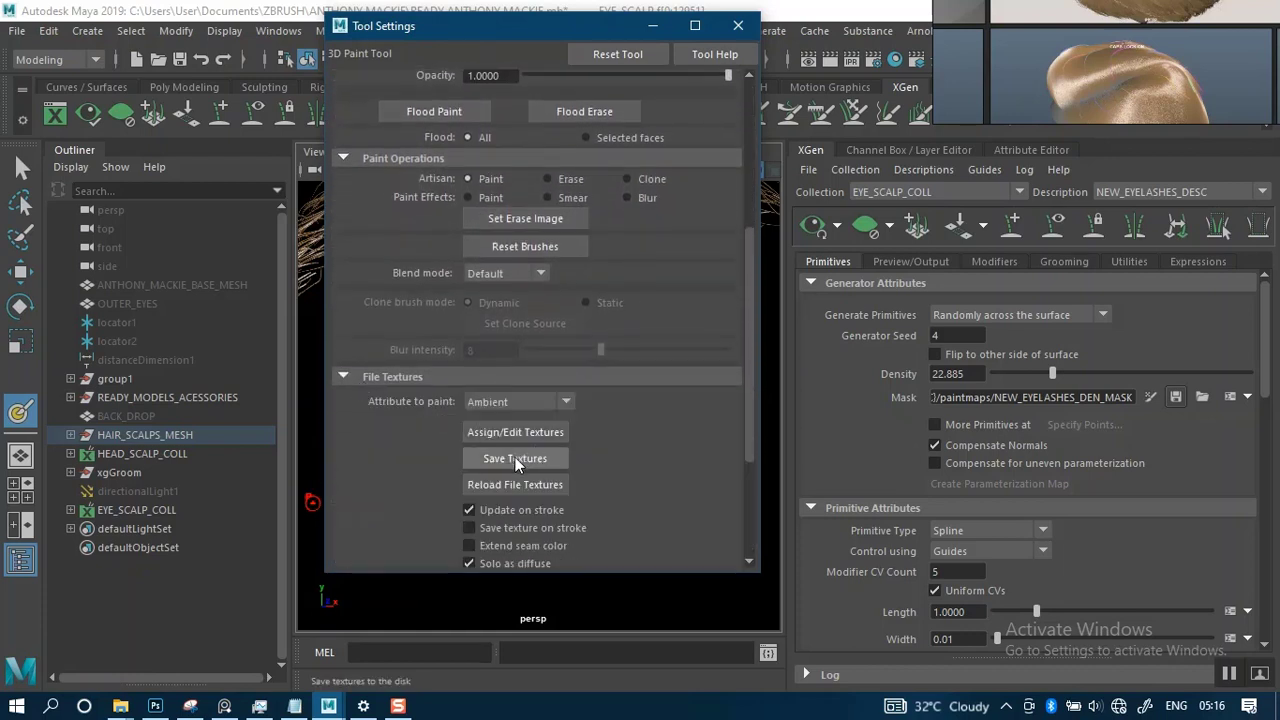
left_click(518, 457)
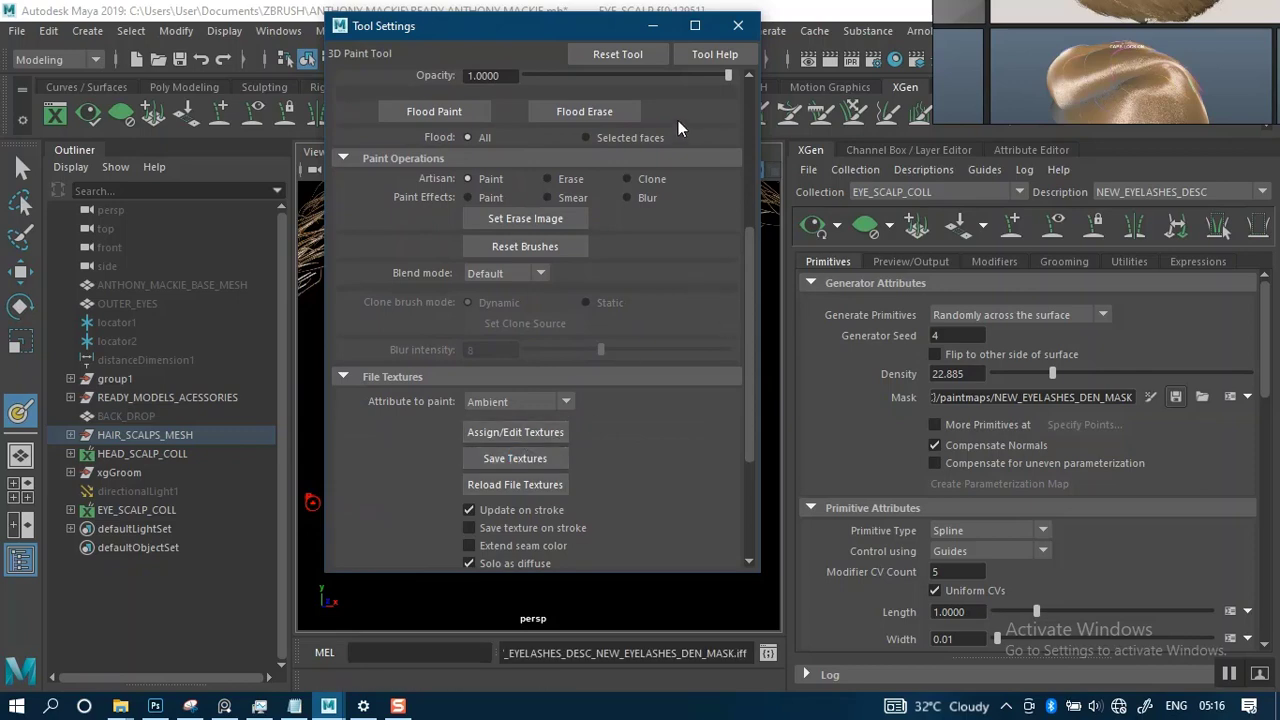
left_click(653, 26)
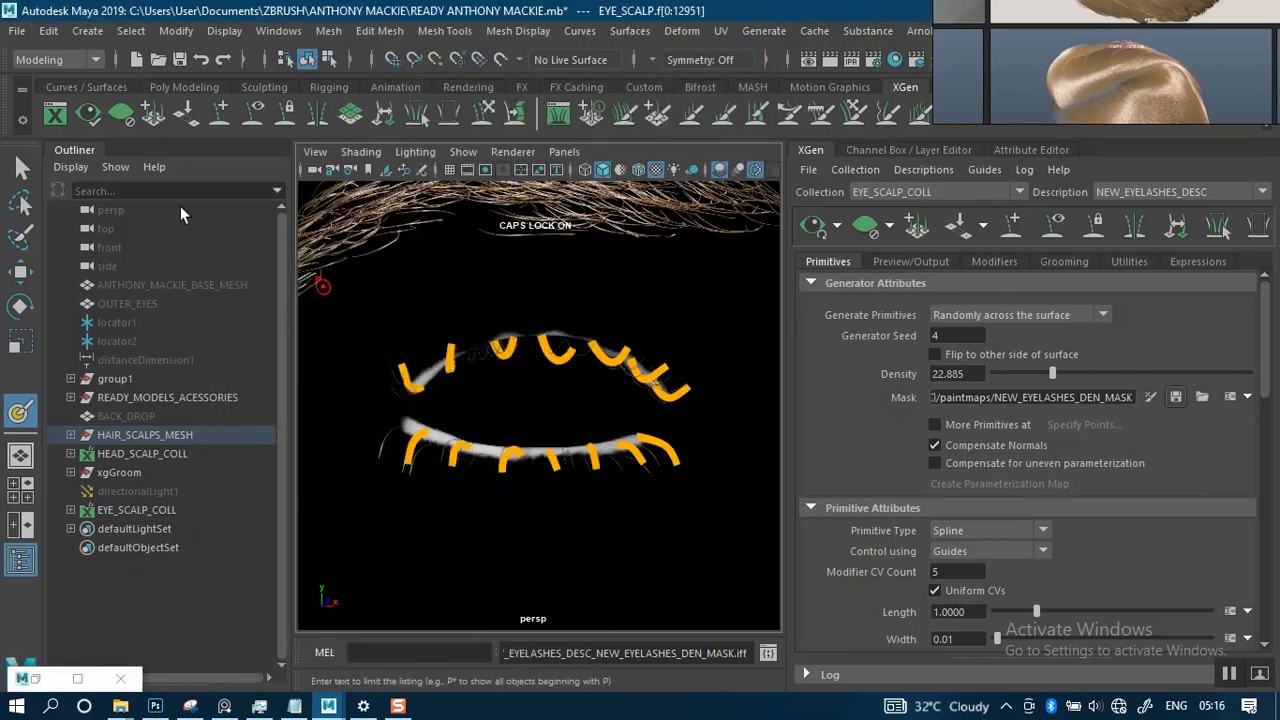
Switch from the 3D Paint tool to the Select tool and clear the selection of the eye scalp mesh.
left_click(21, 170)
left_click(21, 168)
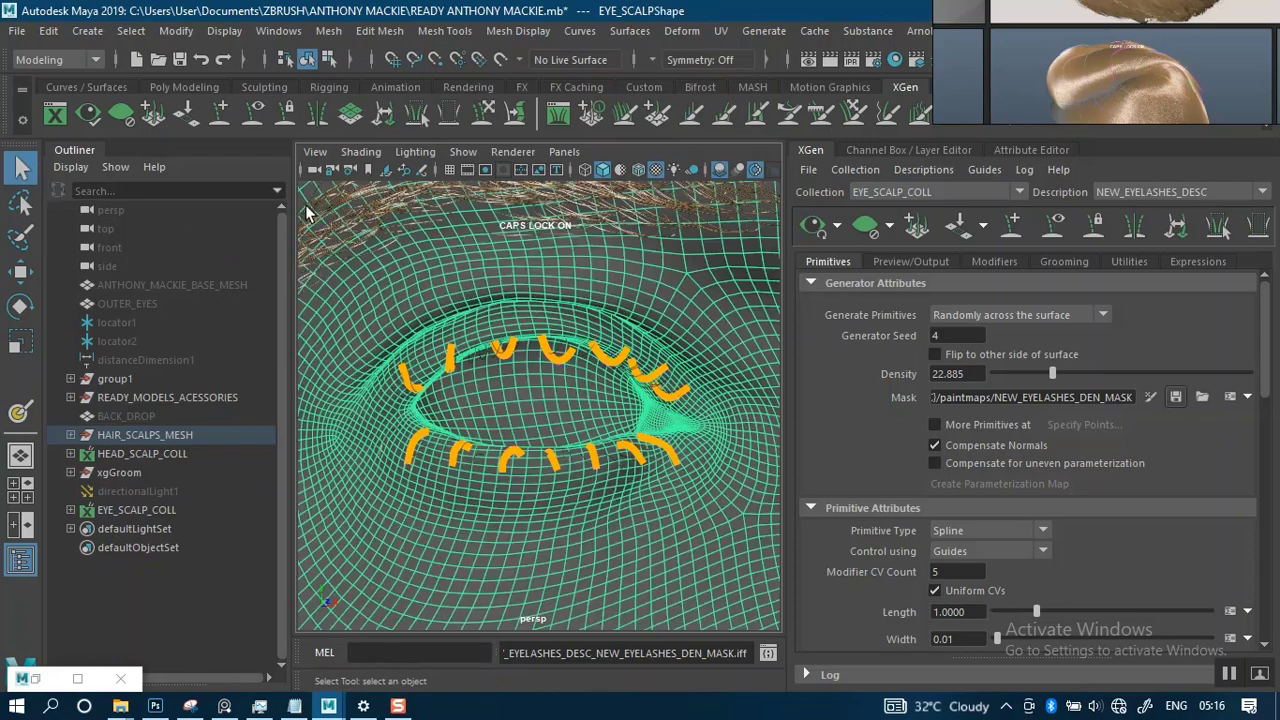
left_click(664, 352)
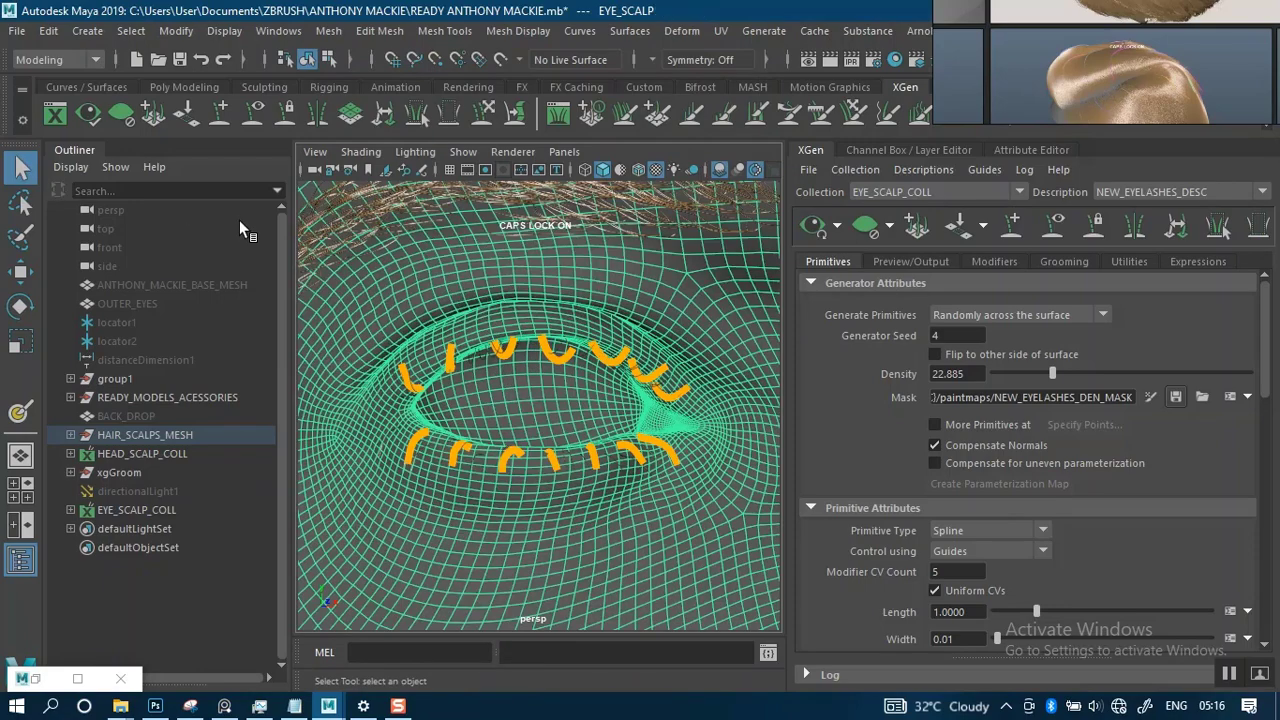
right_click_drag(585, 370, 400, 250, "alt")
left_click(350, 249)
Raise the eyelash description's density to 100.
left_click_drag(430, 335, 488, 345, "alt")
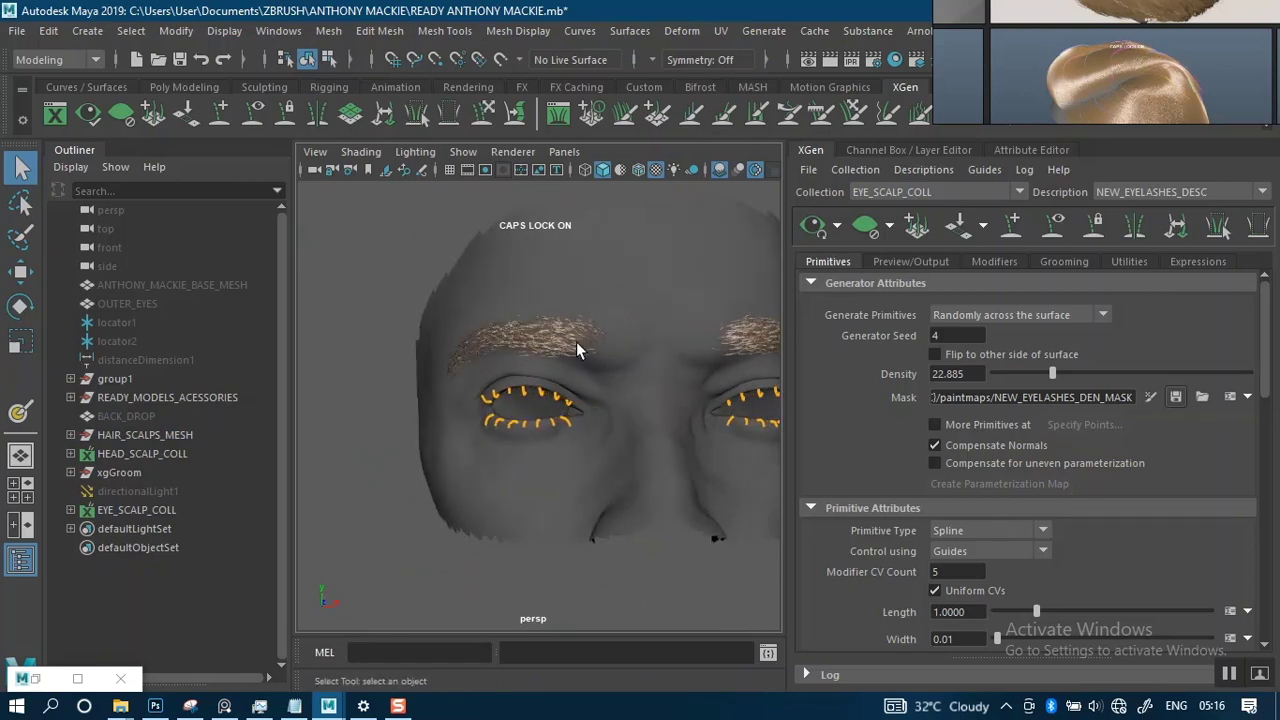
scroll(510, 335, "up", 10)
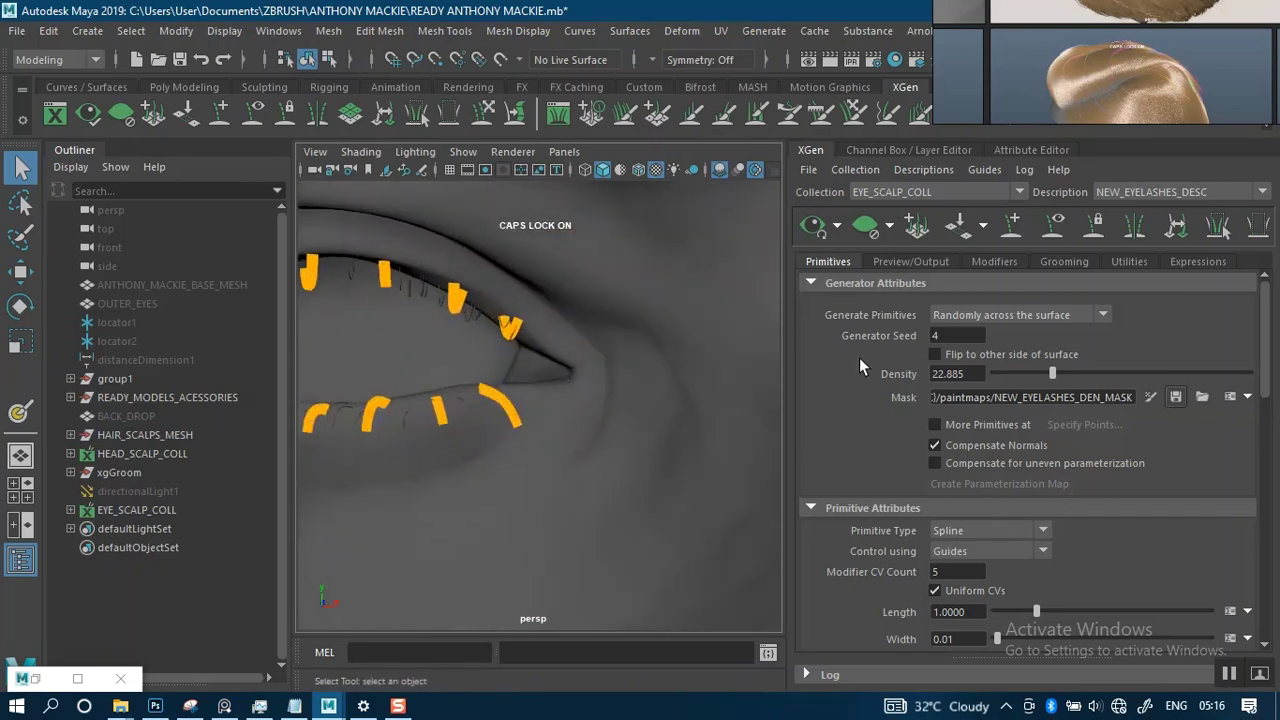
left_click_drag(601, 373, 691, 378, "alt")
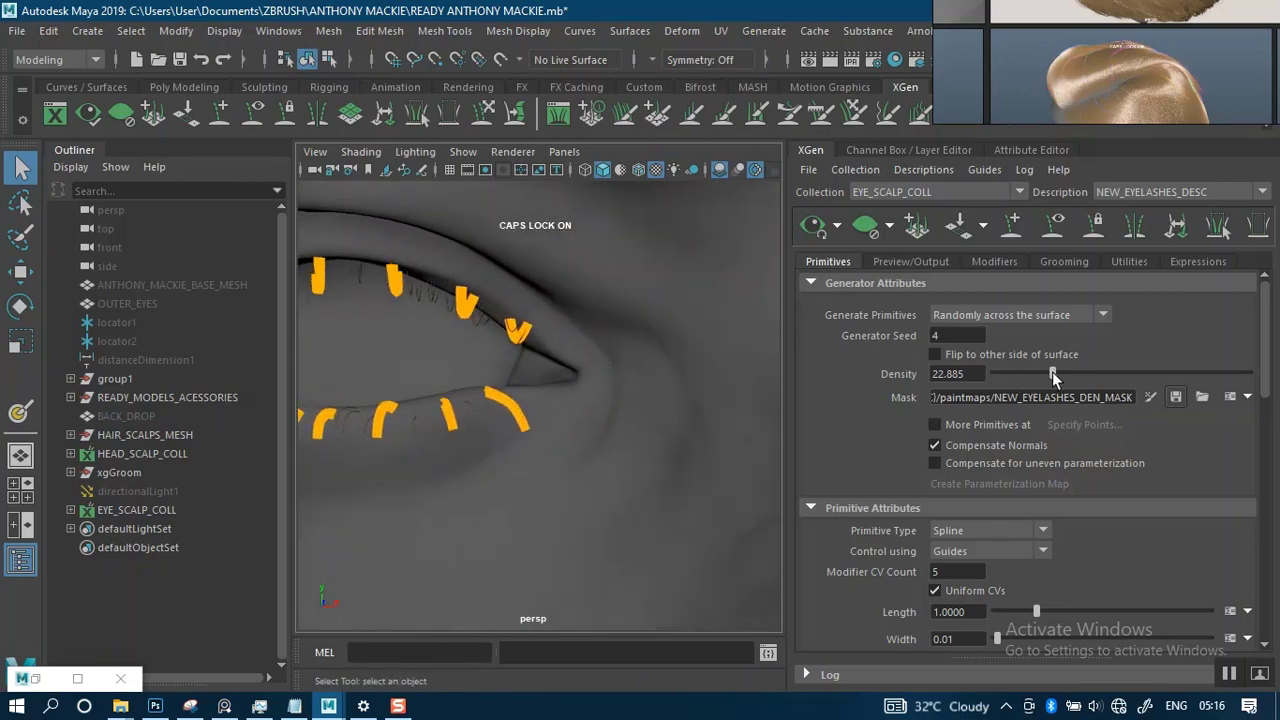
left_click_drag(1053, 375, 1128, 372)
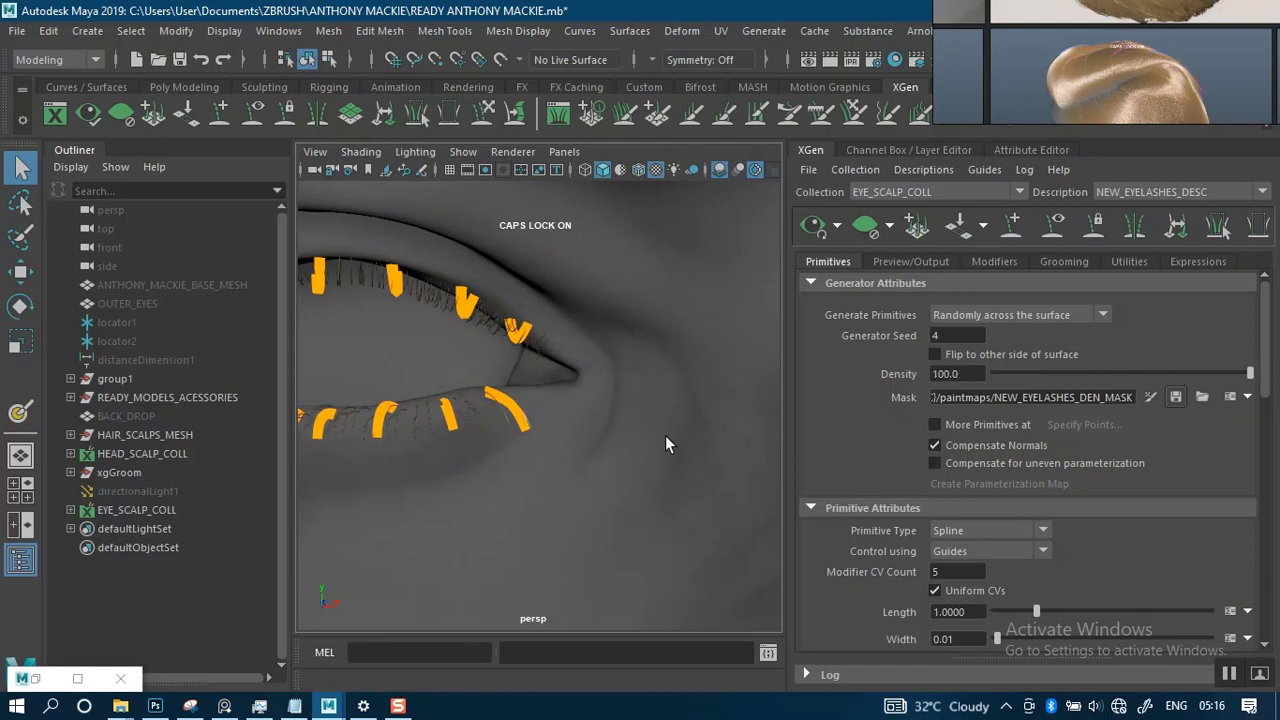
Reopen the density mask, paint the excess white at the lower lash line's outer end black, and save the mask.
mouse_move(497, 420)
left_mouse_down("alt")
mouse_move(705, 435)
mouse_move(638, 424)
mouse_move(628, 451)
mouse_move(500, 435)
left_mouse_up("alt")
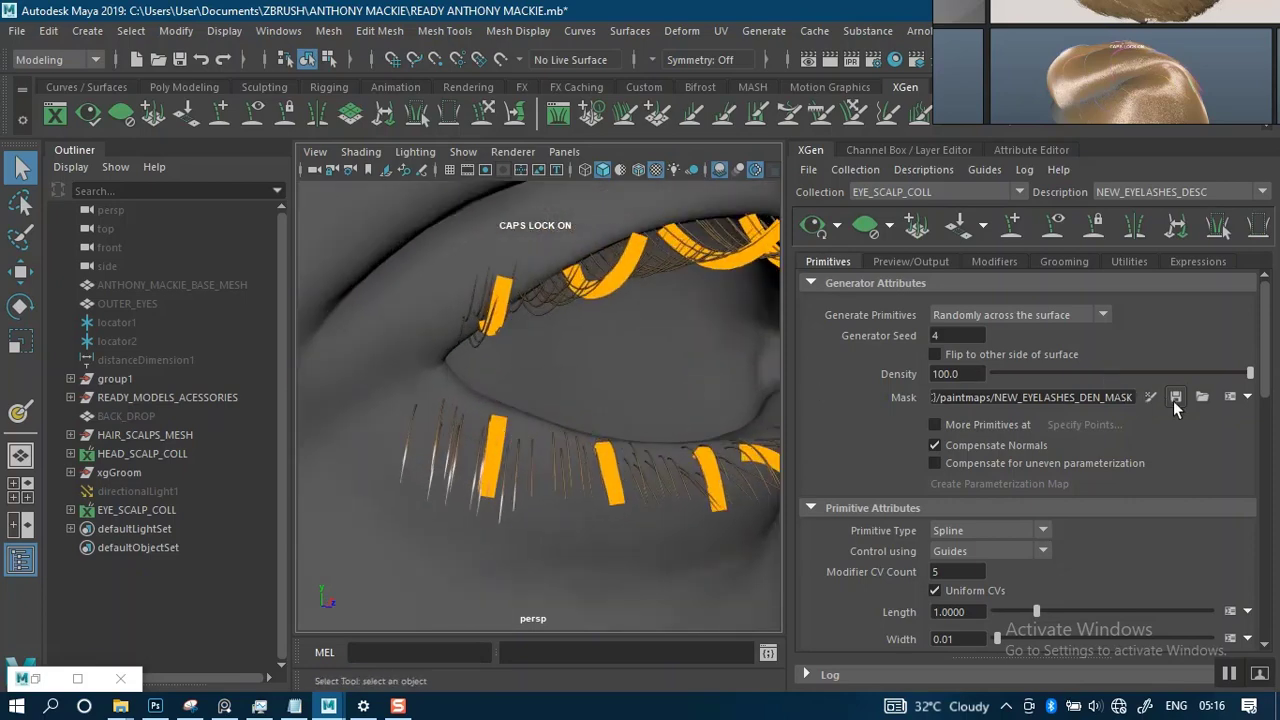
key("ctrl+z")
key("ctrl+z")
middle_click_drag(498, 451, 497, 435, "alt")
mouse_move(497, 434)
left_mouse_down("alt")
mouse_move(513, 385)
mouse_move(531, 428)
mouse_move(519, 472)
left_mouse_up("alt")
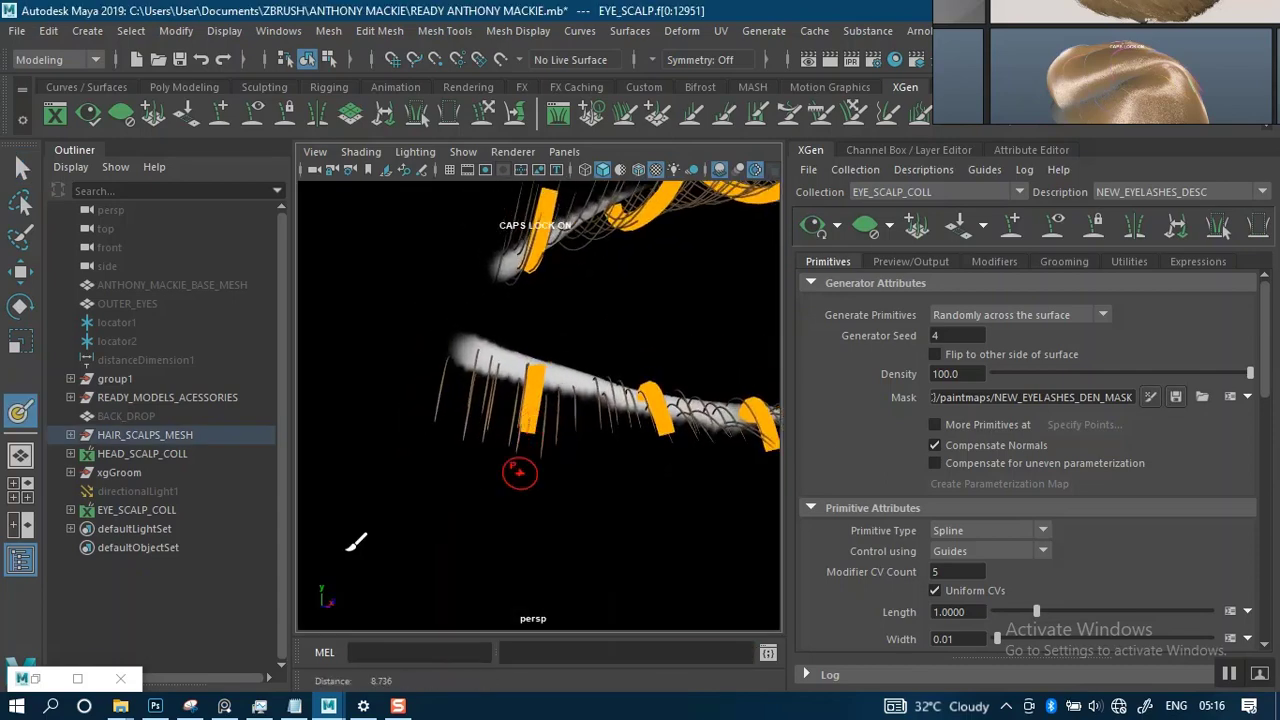
left_click(38, 681)
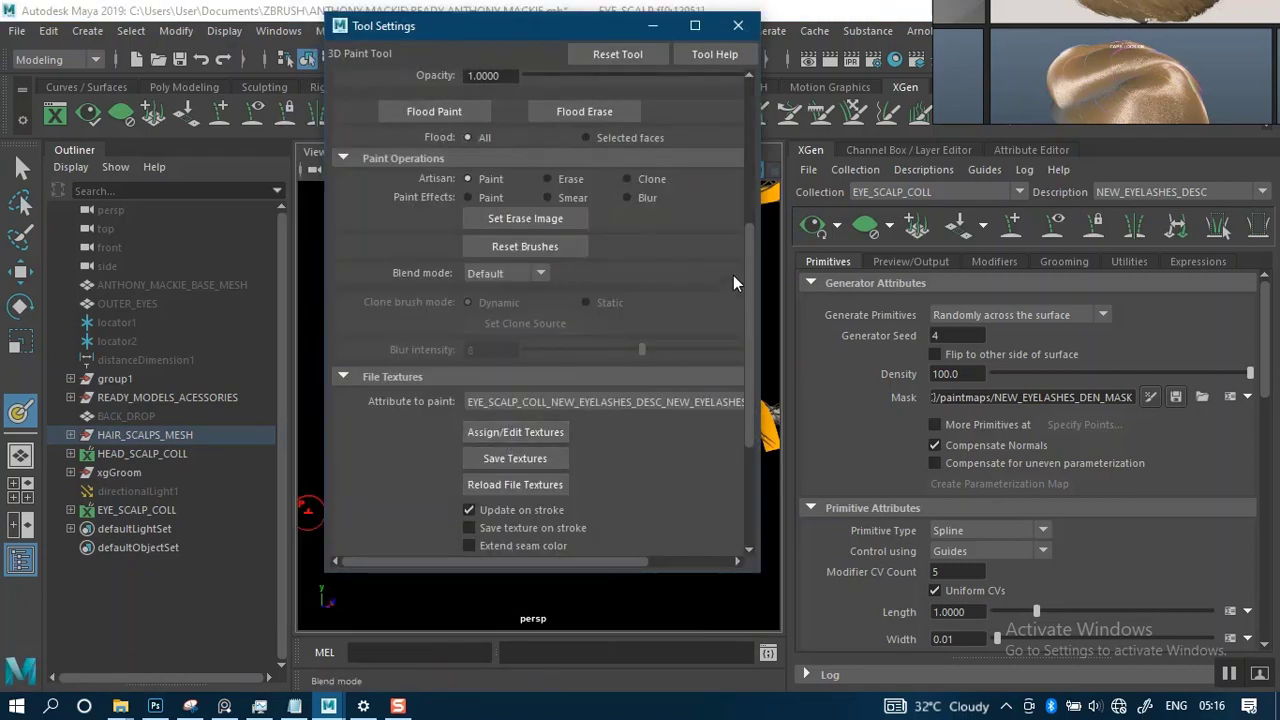
scroll(748, 291, "up", 5)
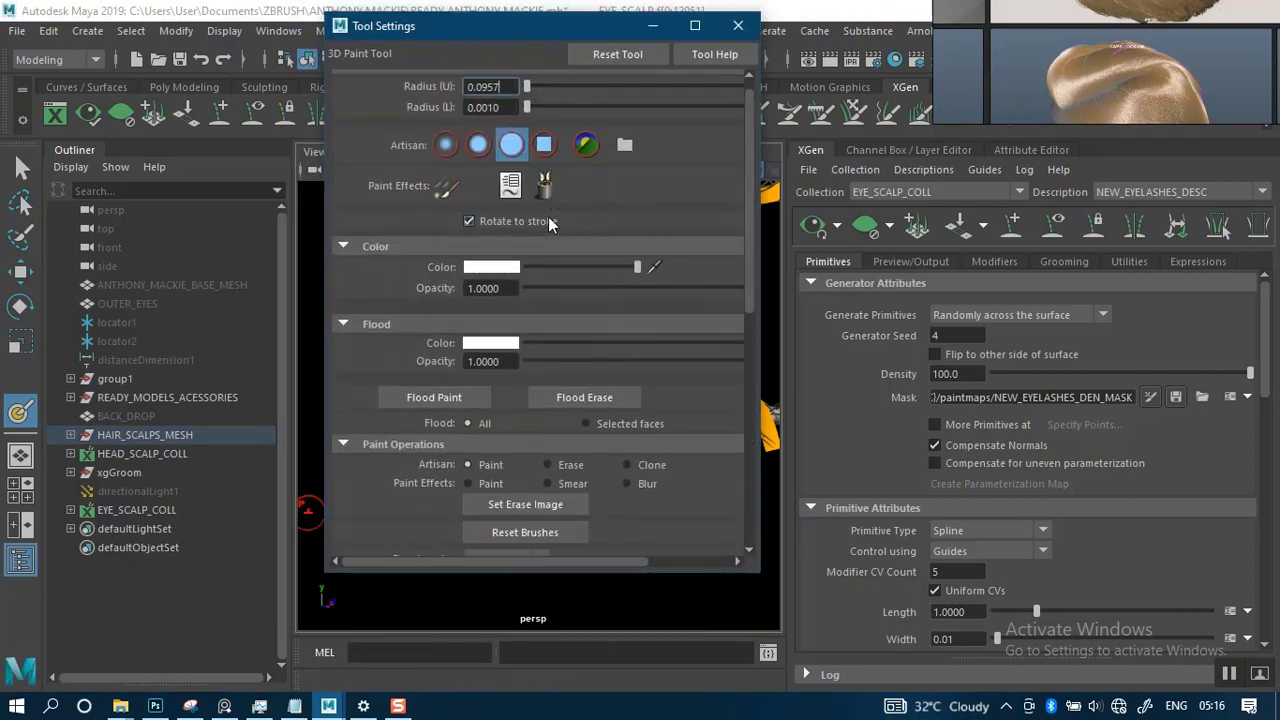
left_click(652, 25)
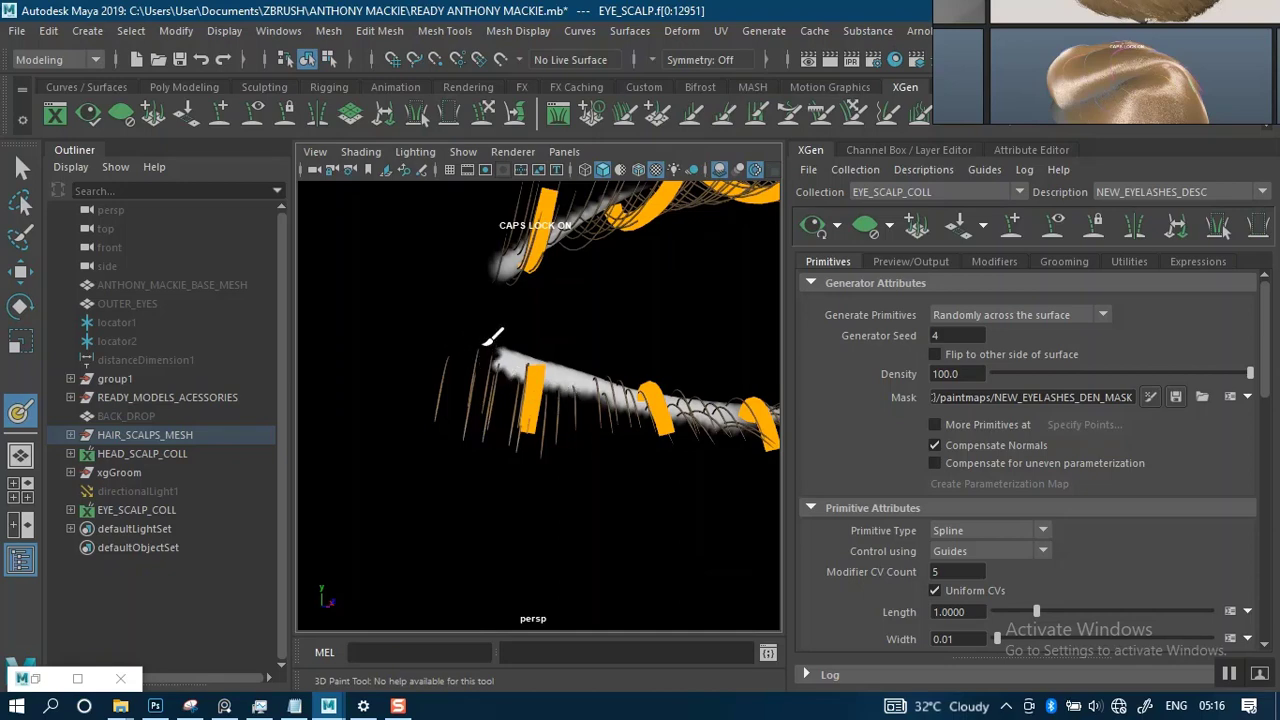
left_click(1175, 400)
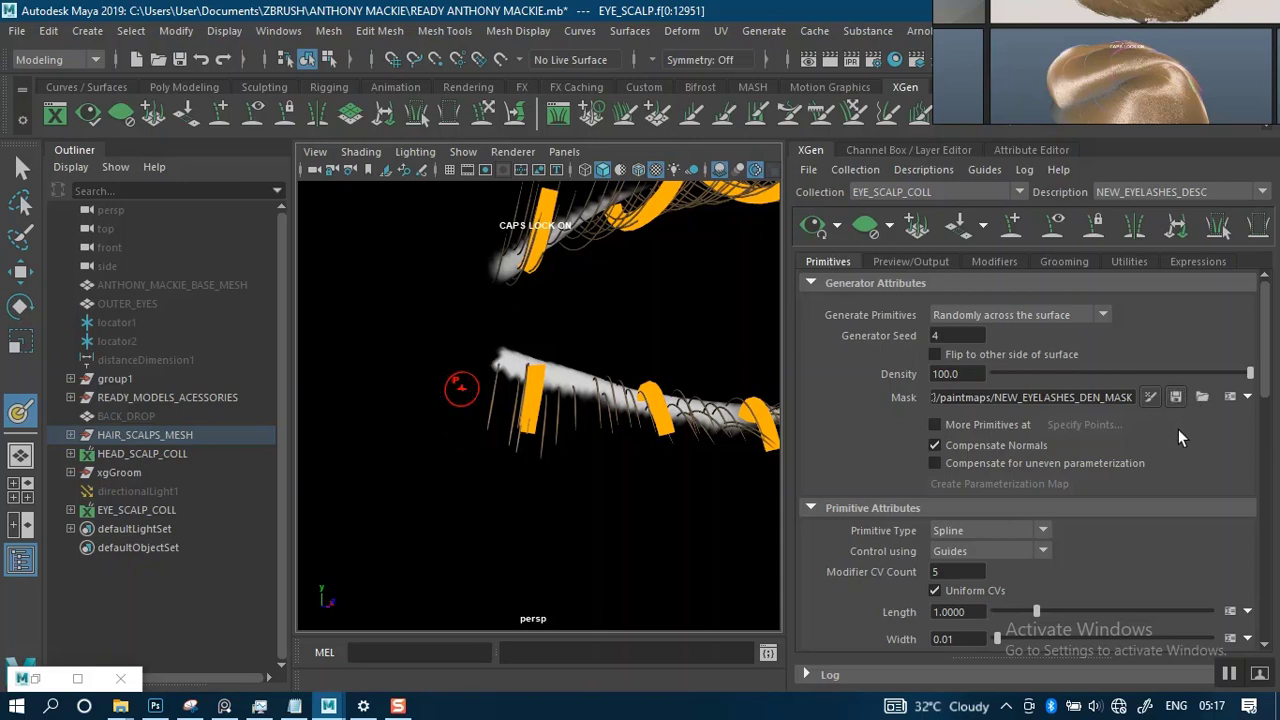
Leave mask painting and deselect the scalp mesh at the trimmed eye's outer corner.
mouse_move(532, 445)
left_mouse_down("alt")
mouse_move(449, 446)
mouse_move(588, 410)
mouse_move(562, 386)
mouse_move(583, 346)
left_mouse_up("alt")
middle_click_drag(583, 346, 577, 464, "alt")
left_click_drag(572, 456, 509, 609, "alt")
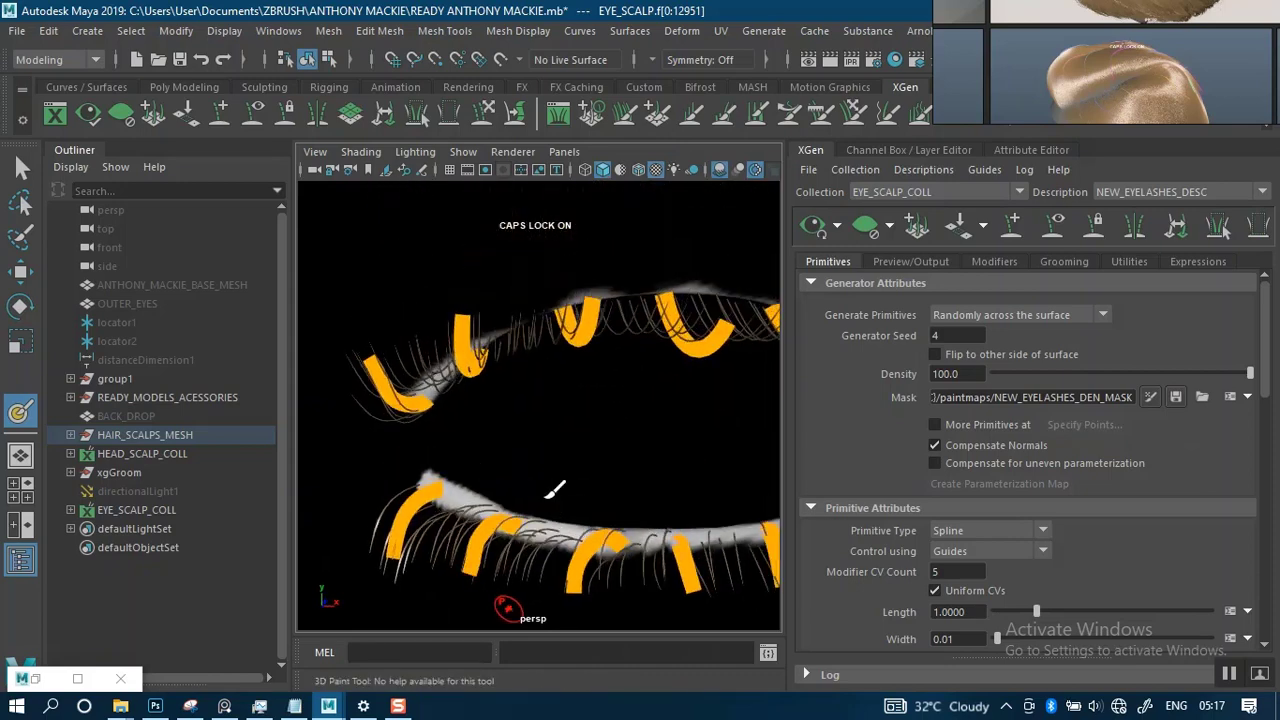
middle_click_drag(546, 489, 566, 431, "alt")
left_click(22, 167)
left_click(331, 410)
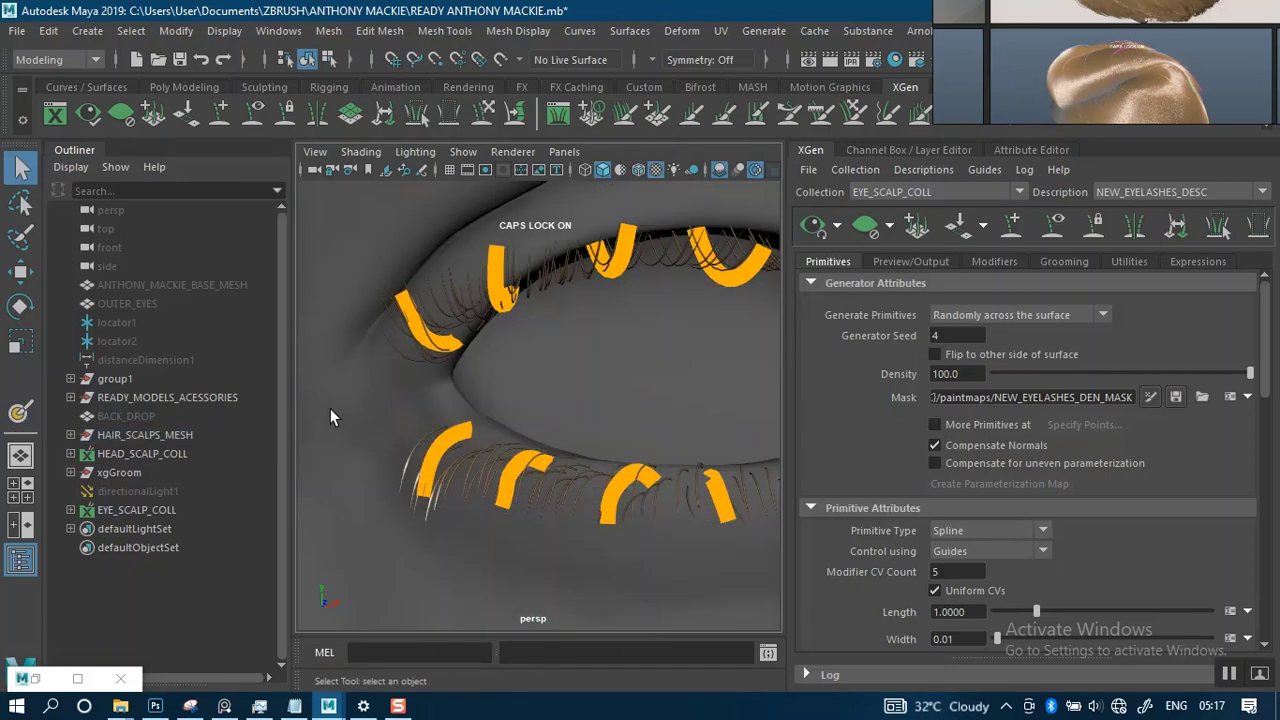
Rotate the outermost lower lash guide by about -14.3, -5.7 and -17.6 degrees and update the XGen preview.
left_click_drag(446, 461, 450, 458)
key("e")
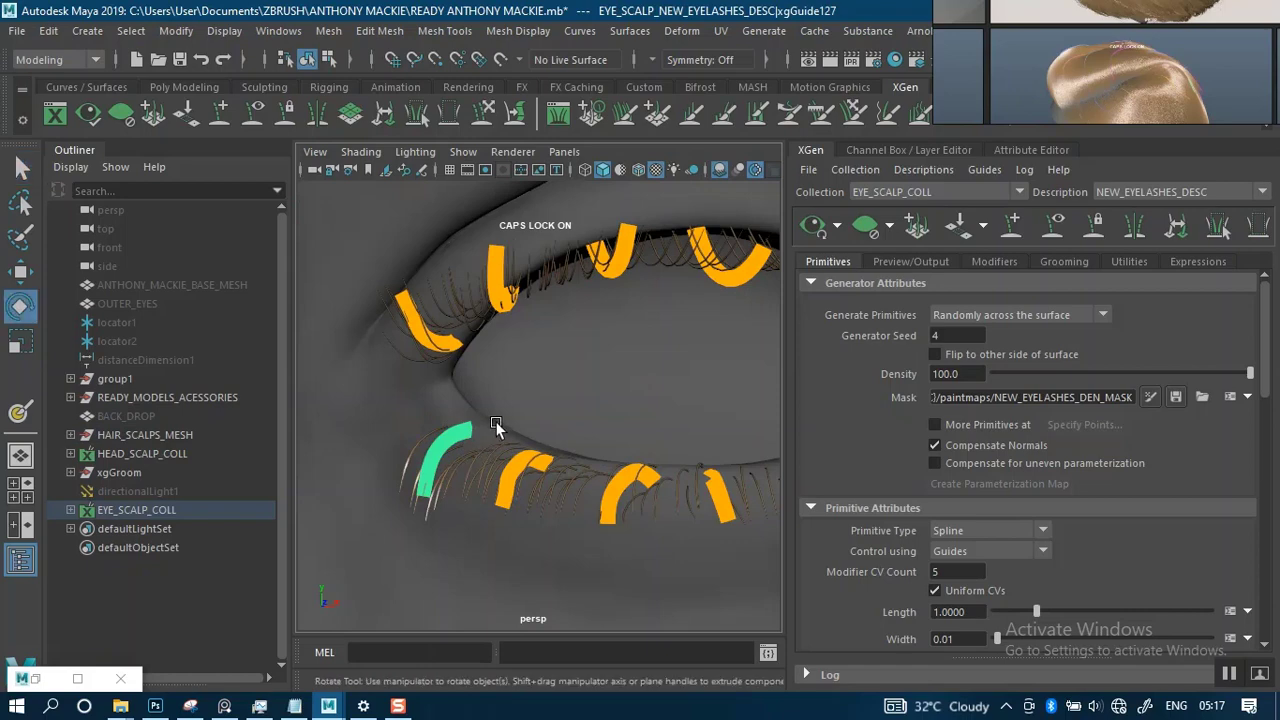
left_click_drag(426, 432, 345, 468, "alt")
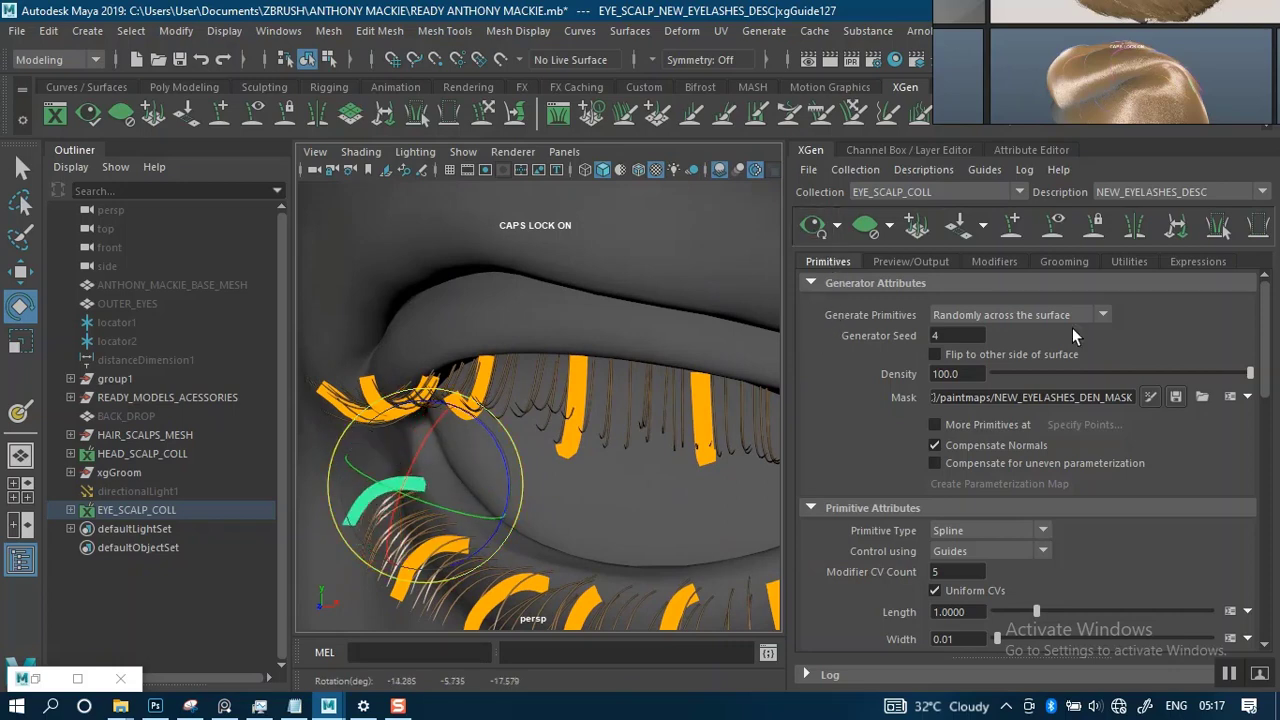
left_click(811, 235)
Inspect the lower and upper lashes on both eyes with their guides from several angles.
left_click_drag(520, 425, 588, 475, "alt")
left_click_drag(615, 483, 514, 406, "alt")
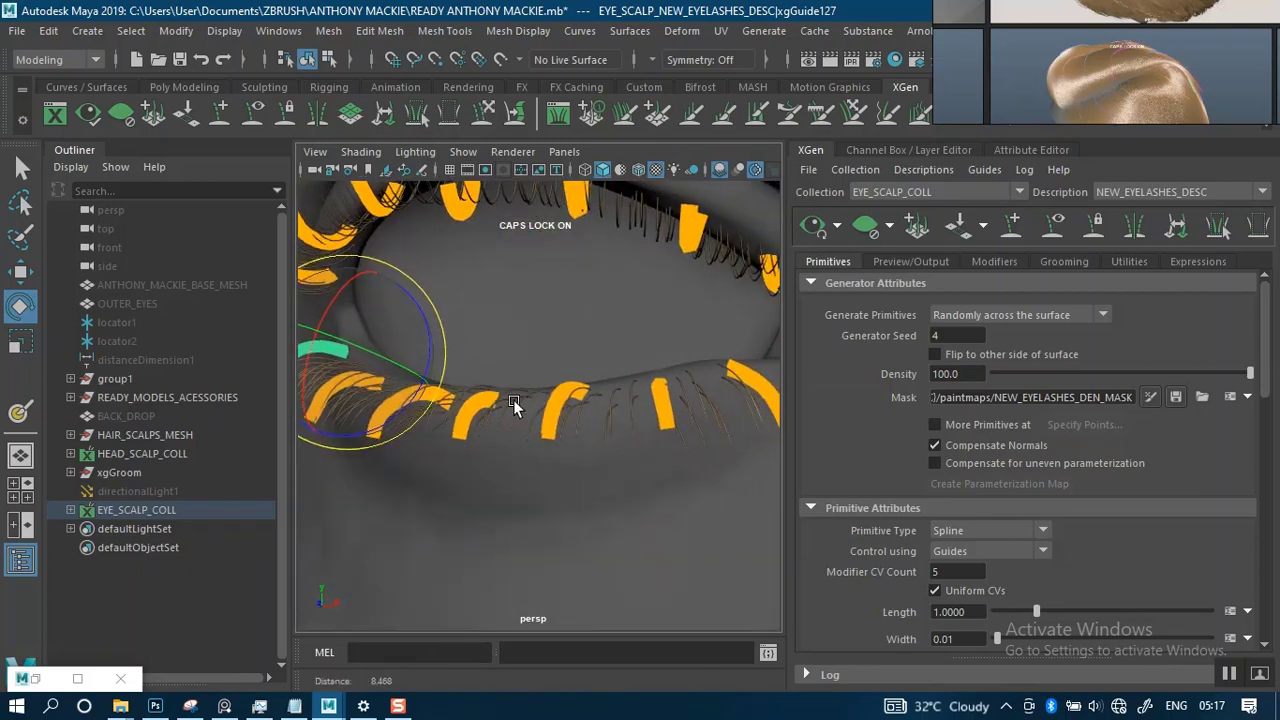
scroll(516, 404, "down", 3)
middle_click_drag(563, 380, 537, 393, "alt")
middle_click_drag(686, 393, 549, 390, "alt")
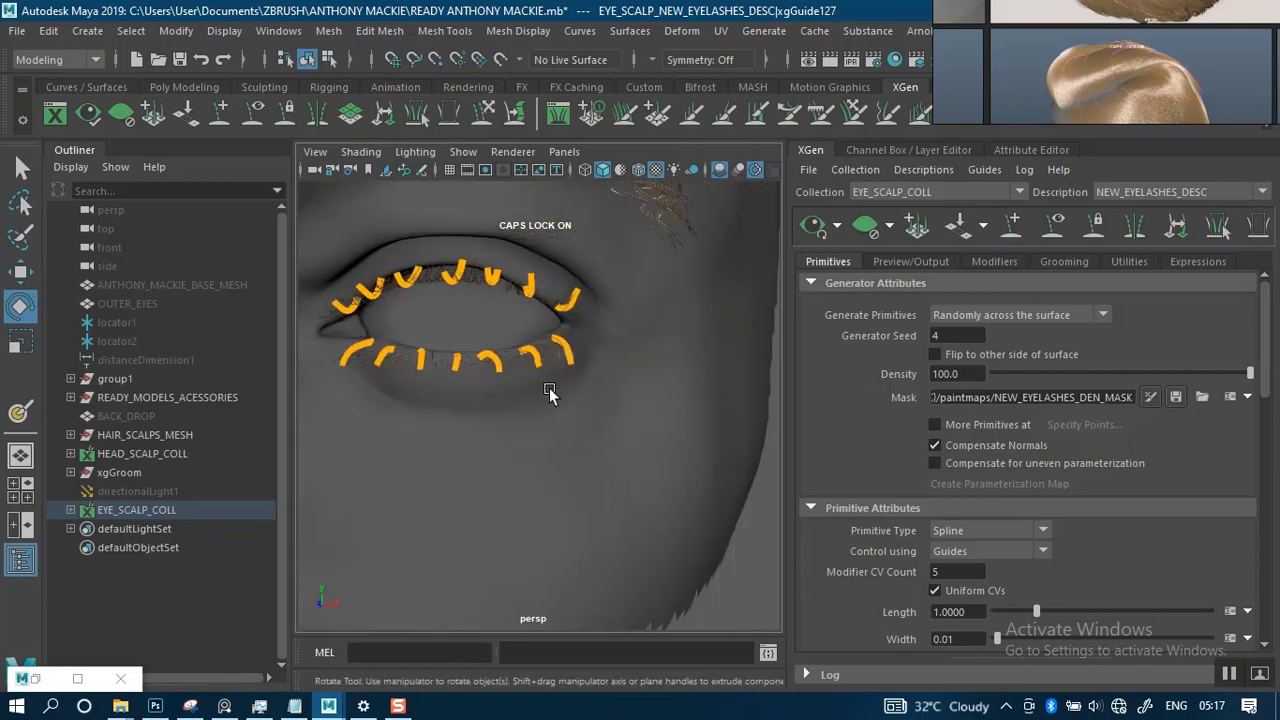
scroll(662, 459, "up", 3)
left_click_drag(606, 405, 467, 404, "alt")
middle_click_drag(470, 385, 590, 404, "alt")
scroll(585, 463, "up", 3)
right_click_drag(585, 463, 451, 314, "alt")
Deselect the lash guide and hide the XGen guides.
left_click(21, 168)
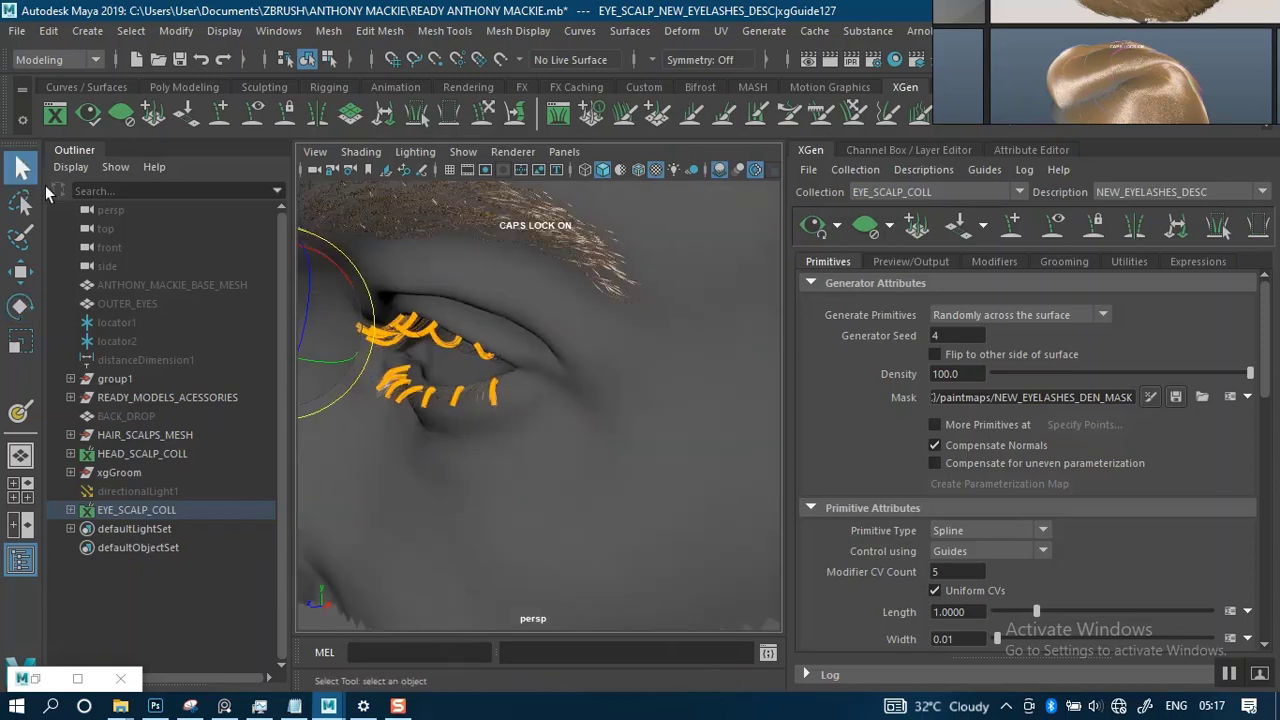
left_click_drag(651, 380, 883, 312, "alt")
left_click(1053, 237)
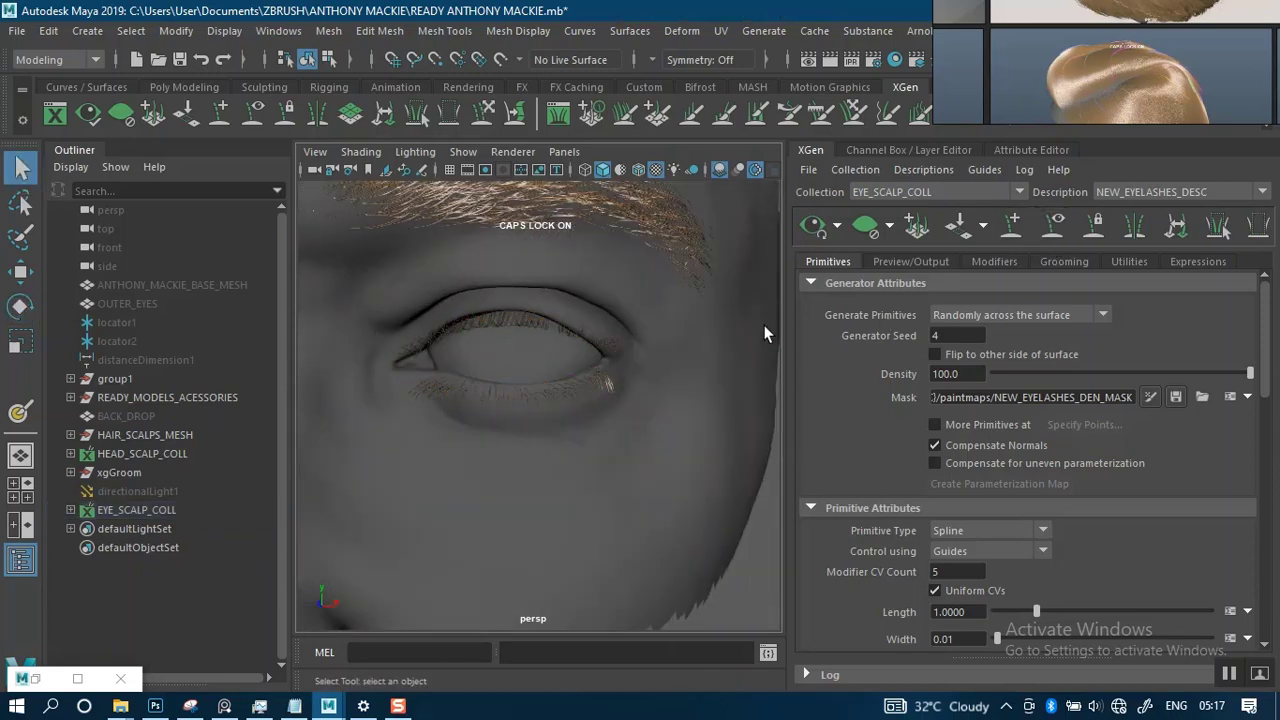
Examine the finished lashes on both eyes without guides, from the front and sides.
middle_click_drag(386, 416, 668, 408, "alt")
left_click_drag(531, 378, 640, 366, "alt")
middle_click_drag(582, 357, 649, 409, "alt")
left_click_drag(533, 406, 660, 422, "alt")
middle_click_drag(722, 432, 478, 410, "alt")
left_click_drag(478, 410, 643, 462, "alt")
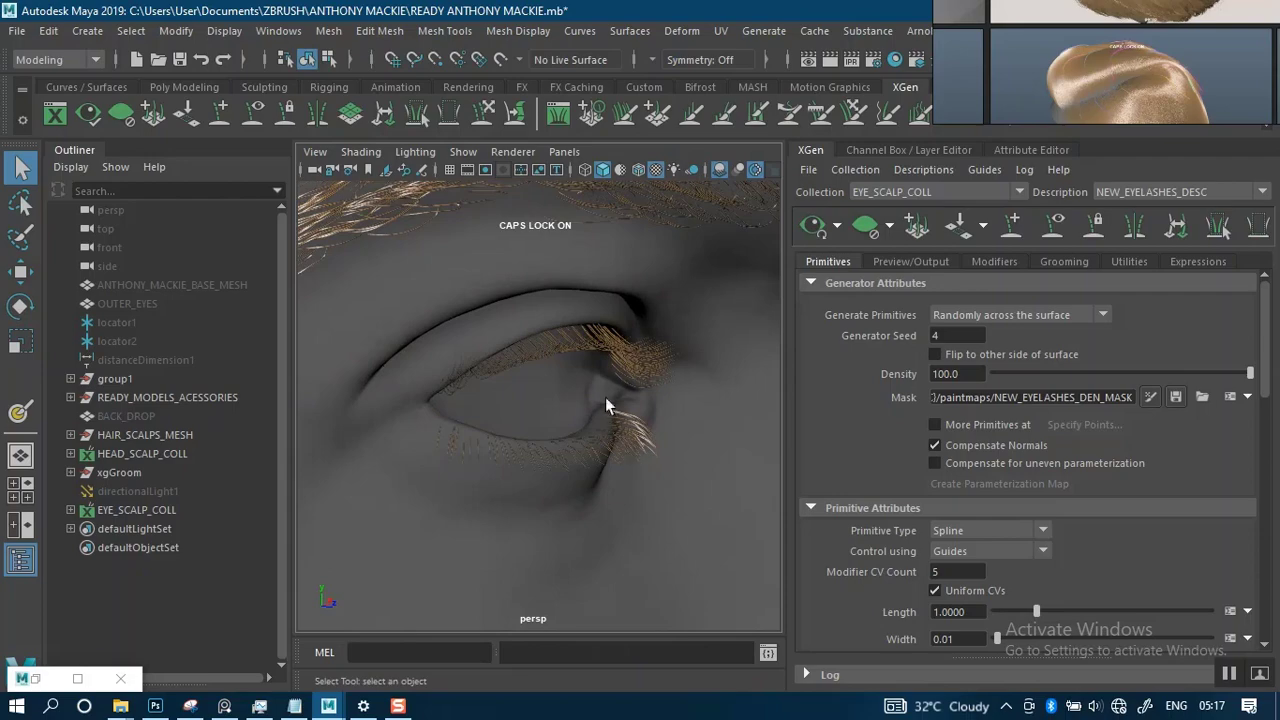
left_click_drag(608, 406, 451, 426, "alt")
middle_click_drag(451, 426, 455, 461, "alt")
right_click_drag(557, 450, 491, 526, "alt")
left_click_drag(491, 526, 496, 455, "alt")
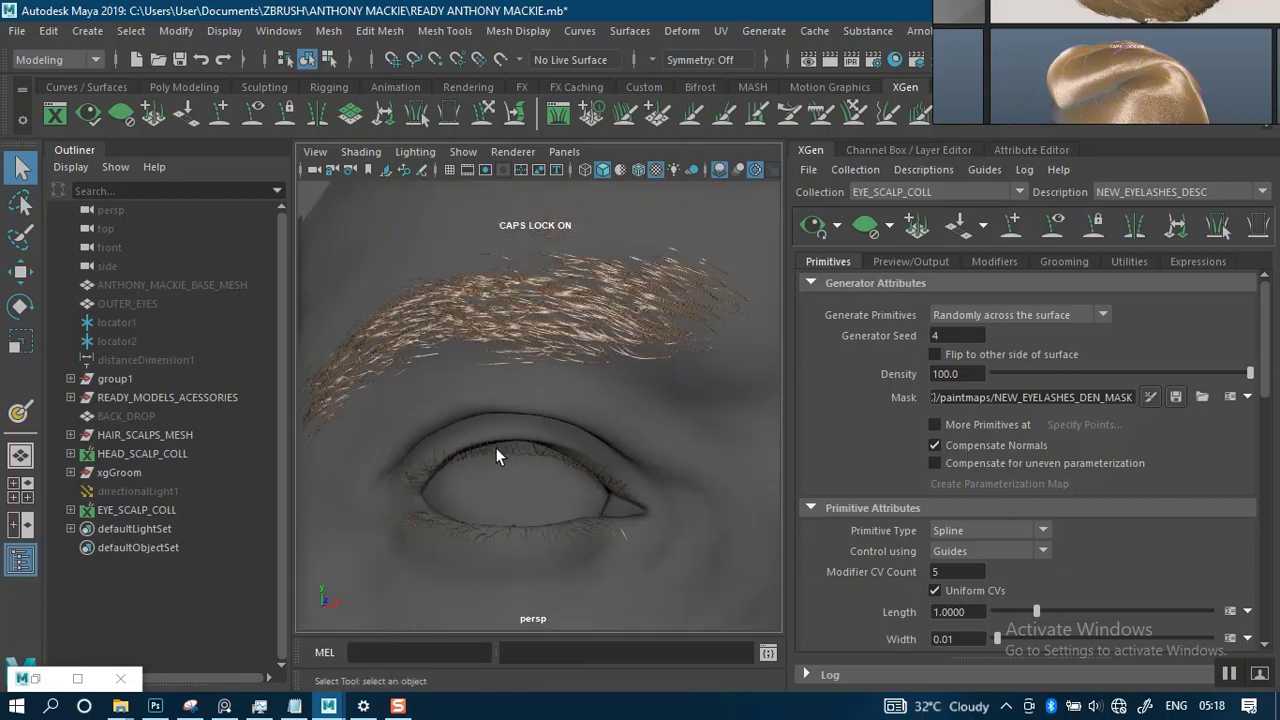
Set the primitive density of the eyelash description to 150 and check both lash lines from different angles.
right_click_drag(541, 336, 726, 360, "alt")
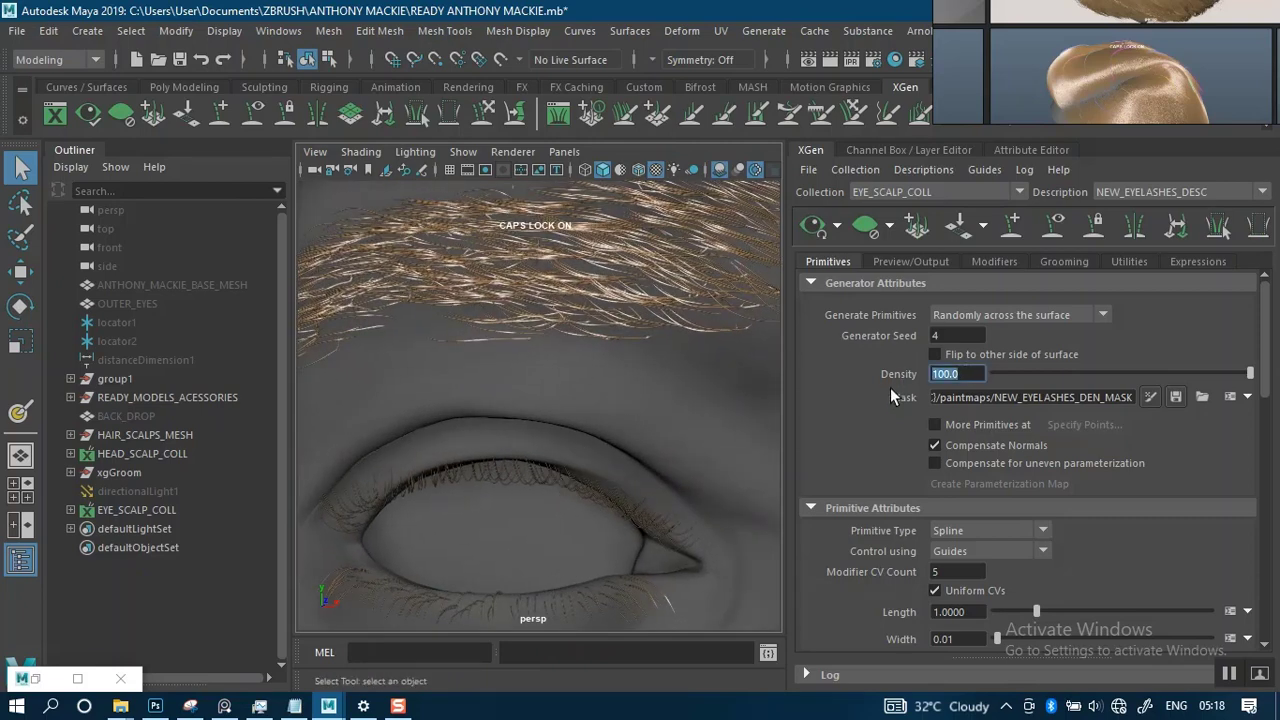
type("150")
key("Return")
left_click_drag(571, 495, 646, 398, "alt")
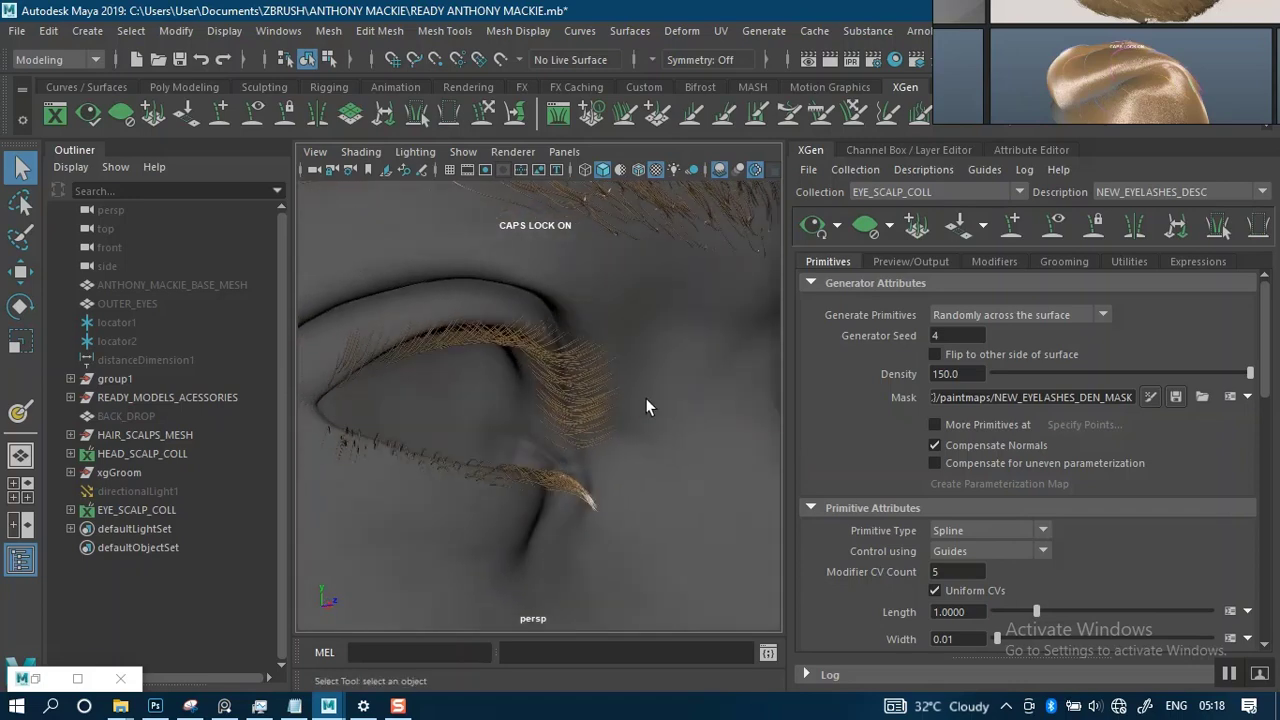
left_click_drag(568, 387, 524, 397, "alt")
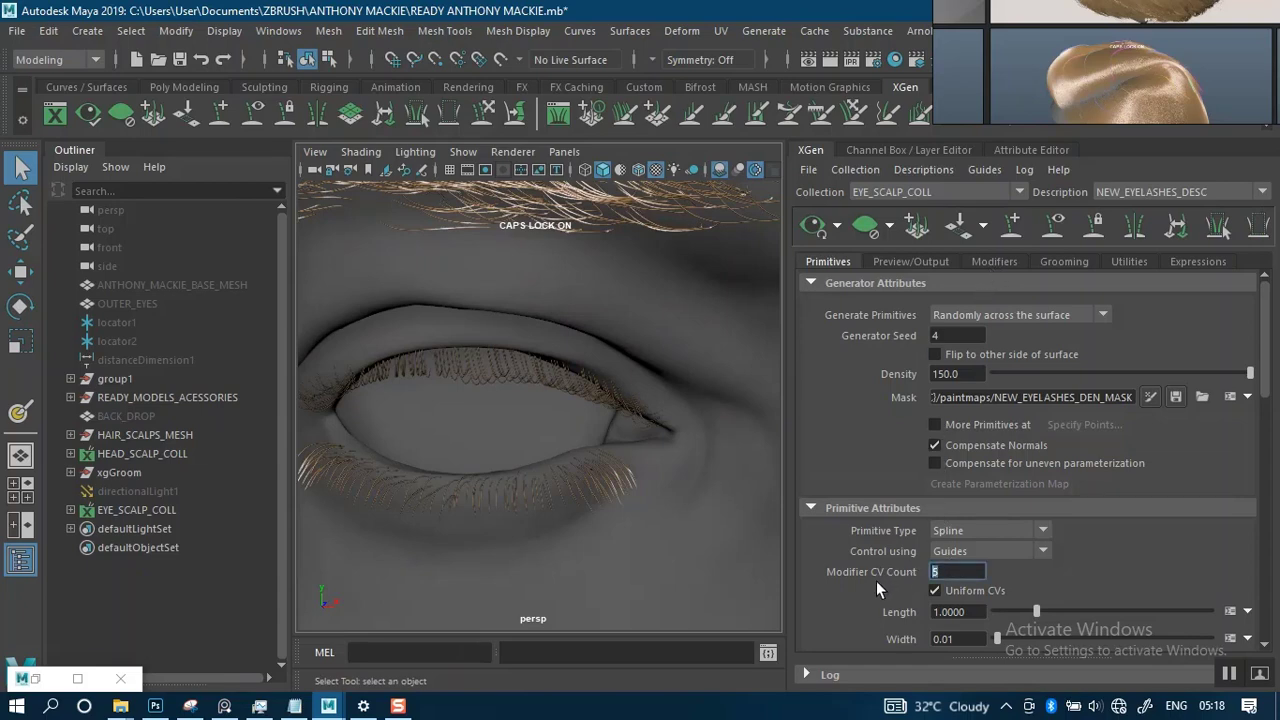
Set the eyelashes' Modifier CV Count to 20 and check the smoothness of the lash curves.
type("20")
key("Return")
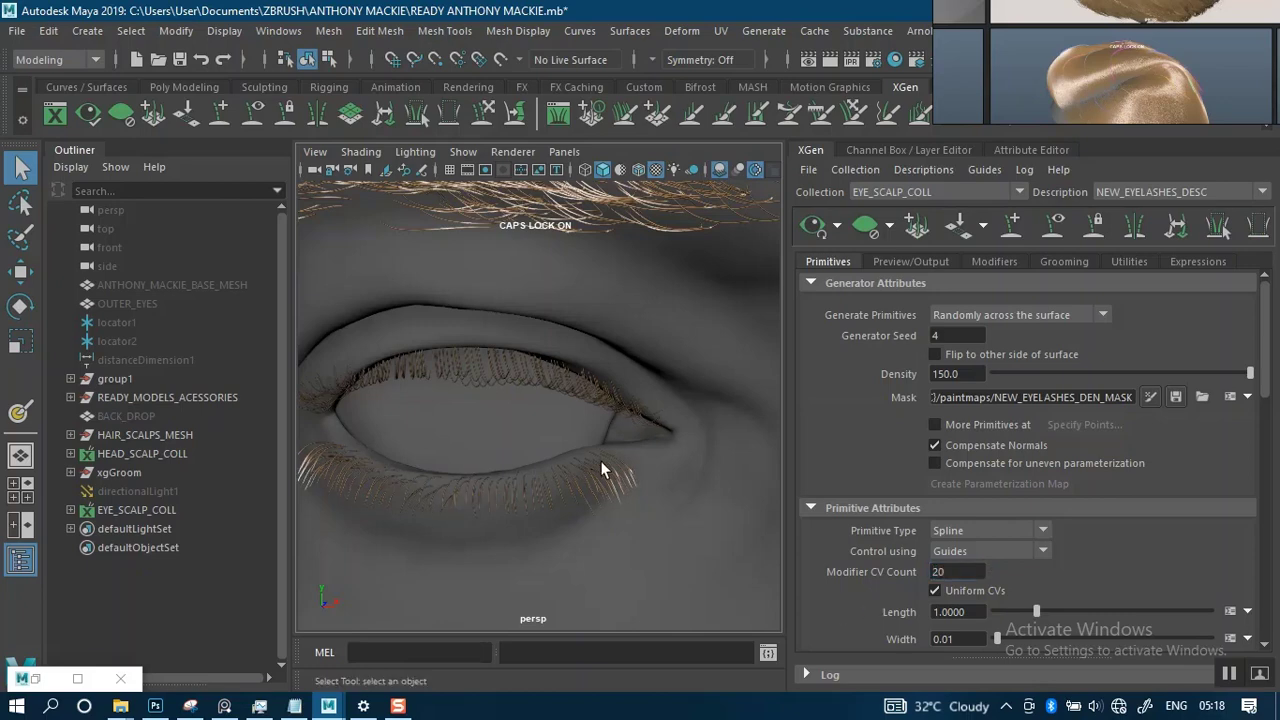
left_click_drag(601, 470, 697, 420, "alt")
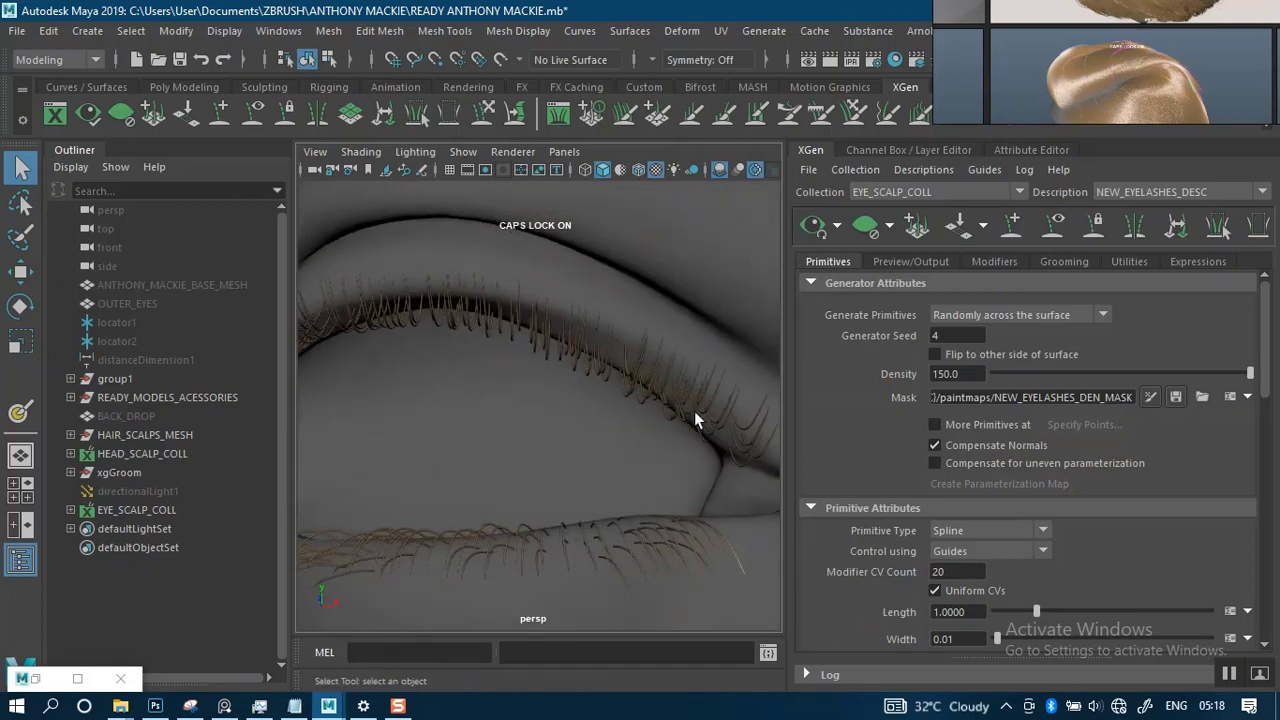
right_click_drag(697, 420, 613, 363, "alt")
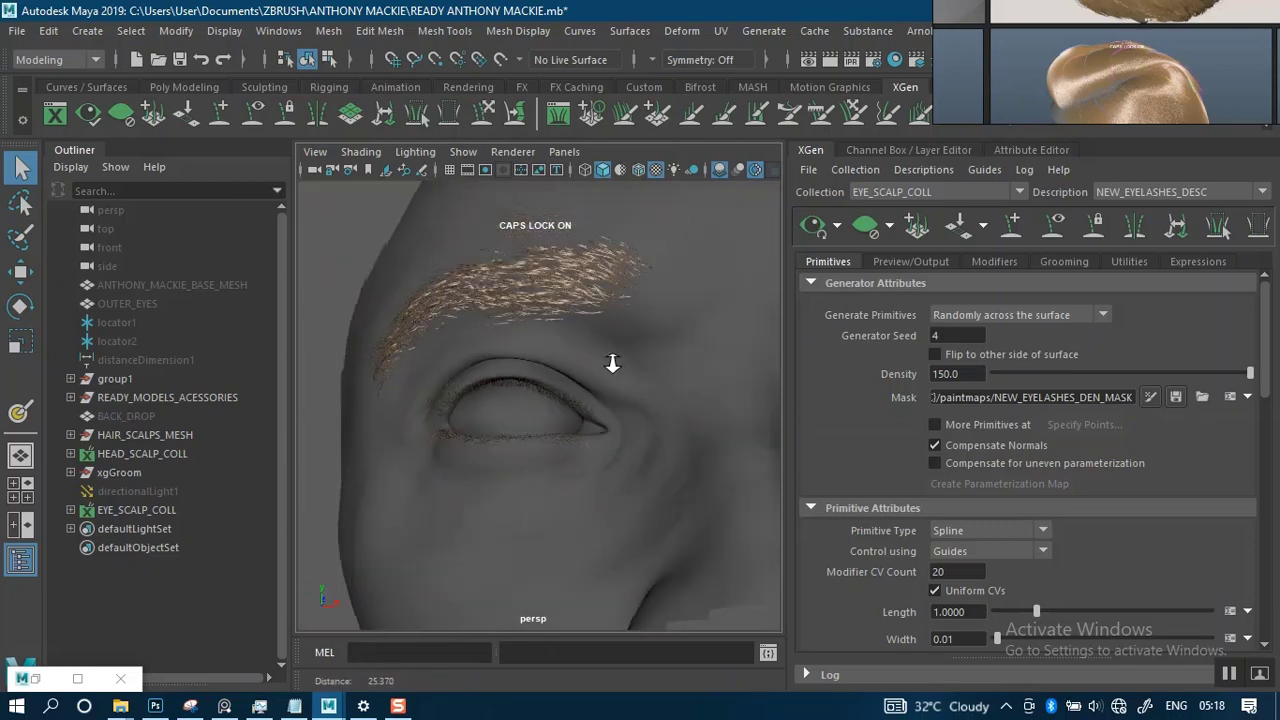
left_click_drag(613, 363, 734, 398, "alt")
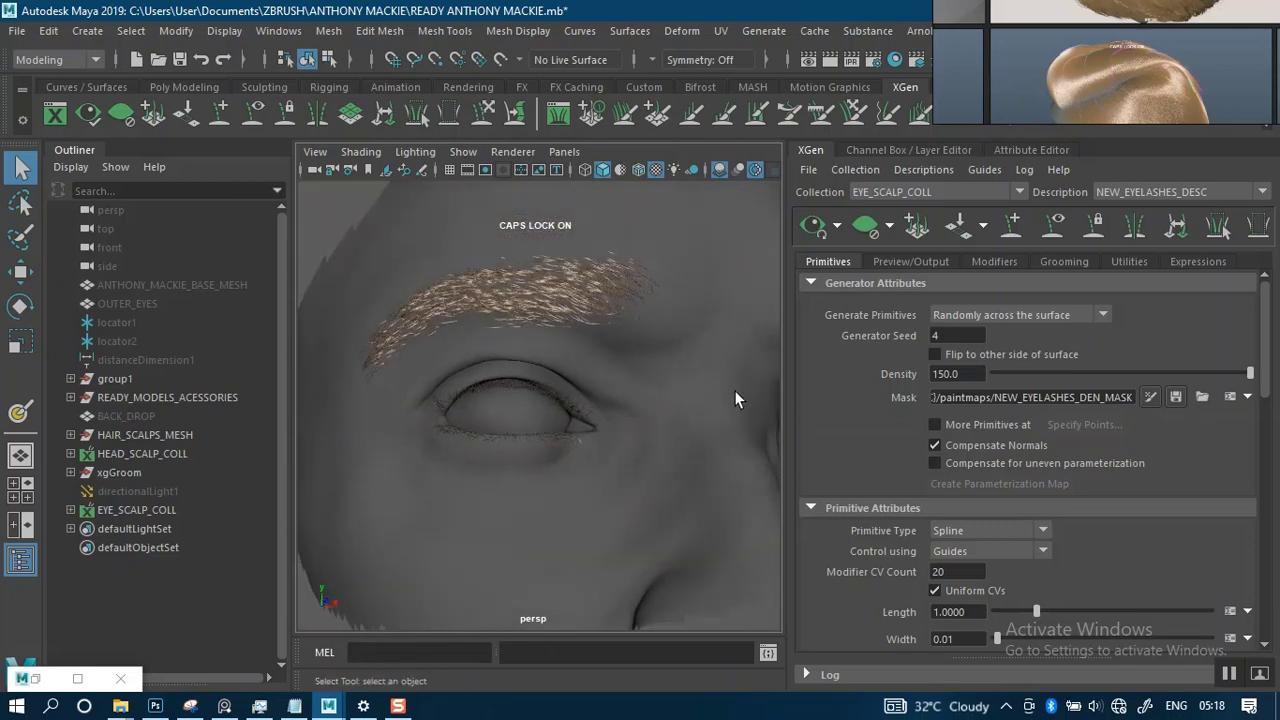
Add a Clumping modifier to the eyelash description and generate its clumping points at a density of 1.0.
left_click(990, 262)
left_click(1224, 305)
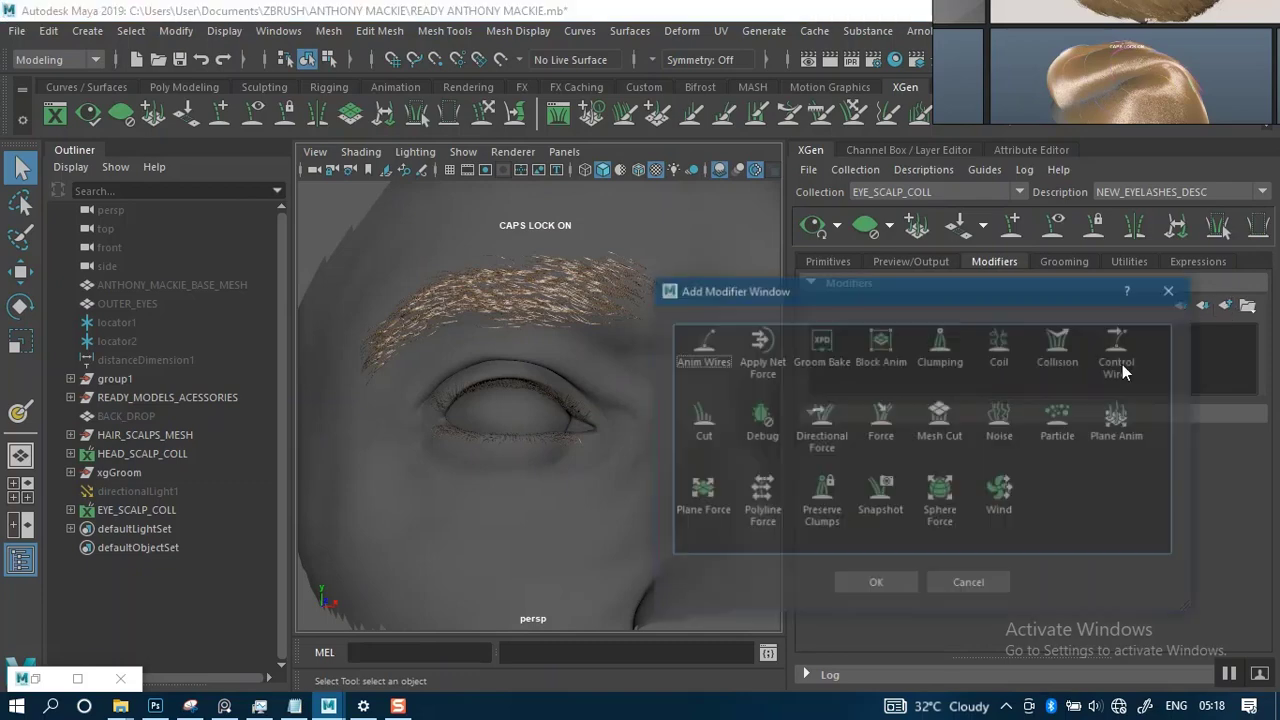
left_click(870, 586)
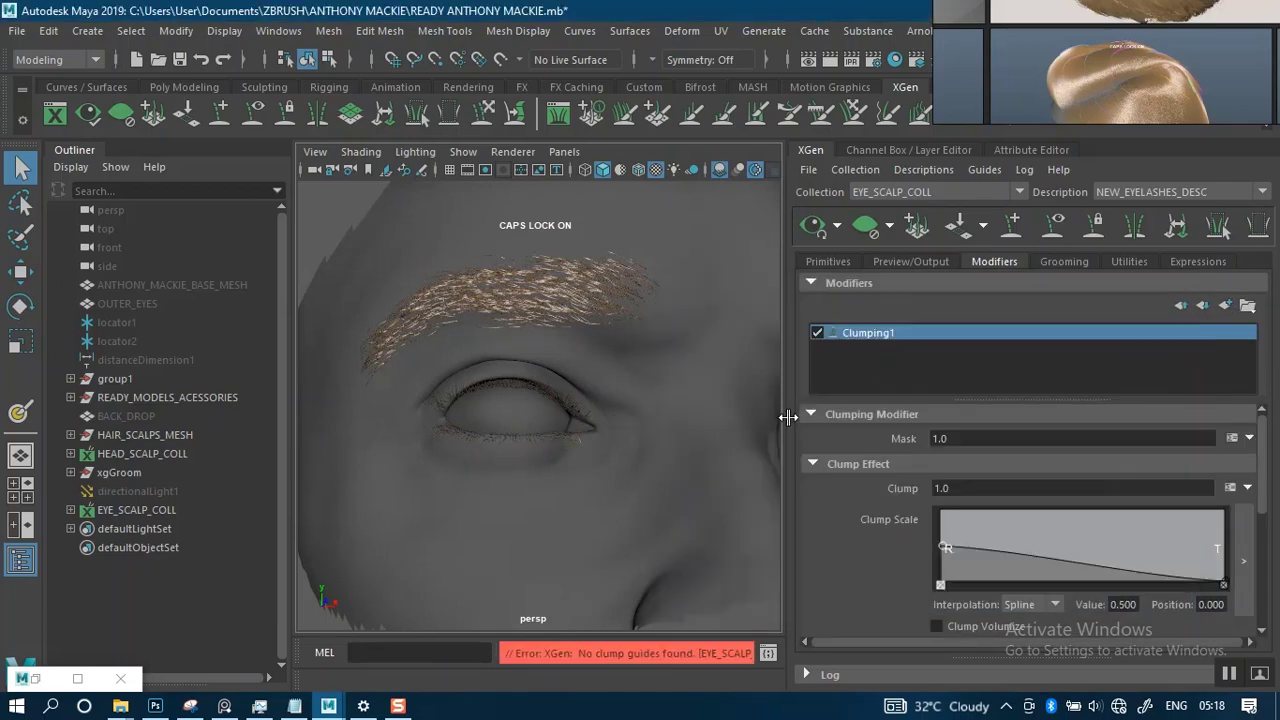
scroll(1258, 500, "down", 5)
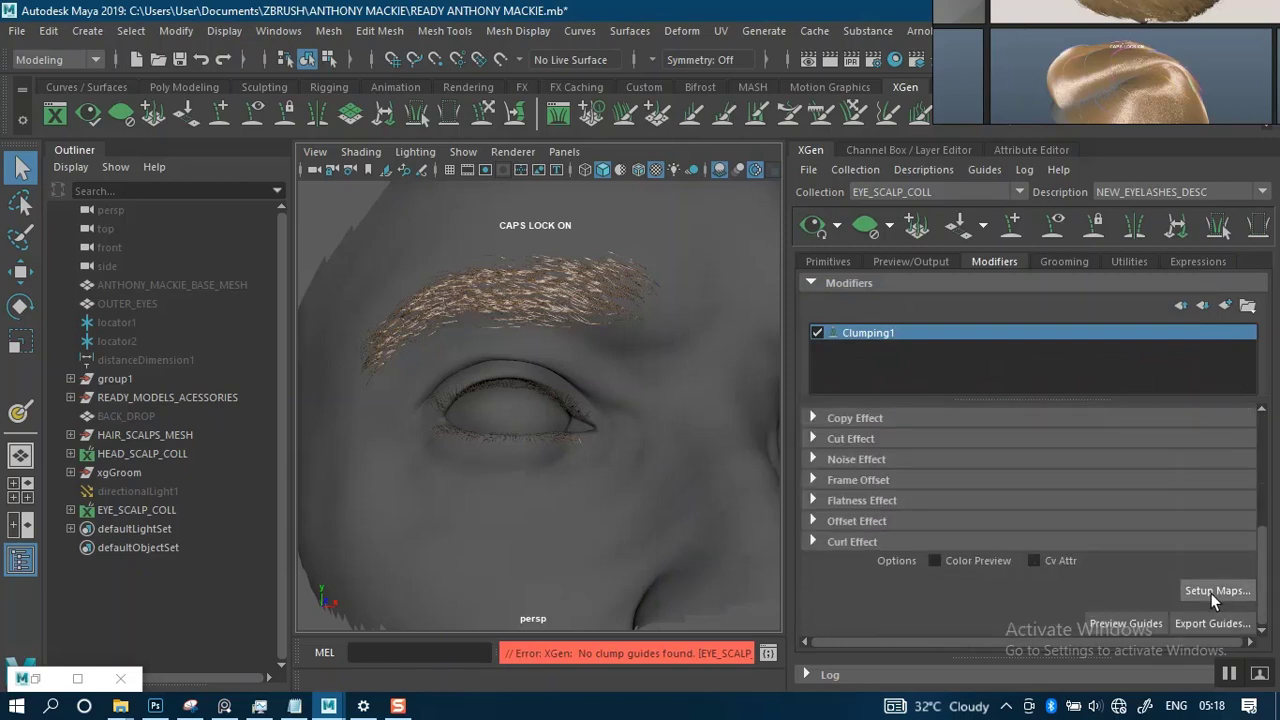
left_click(1214, 591)
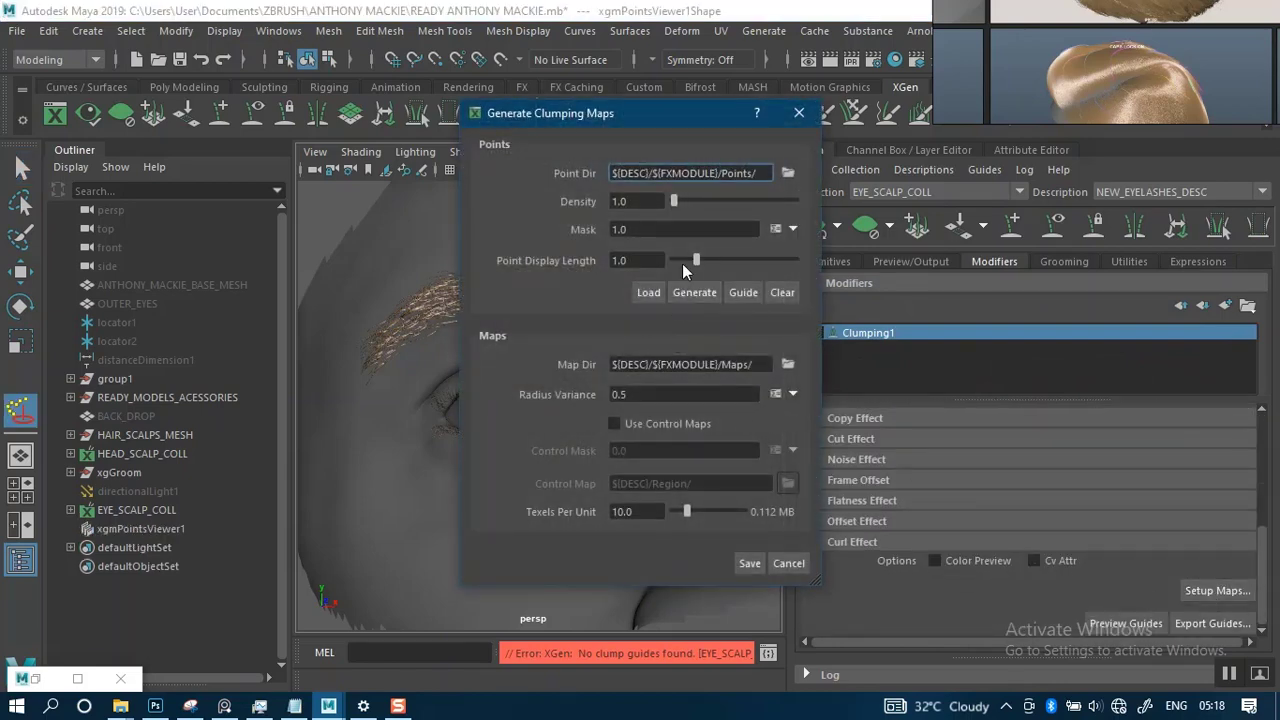
left_click(695, 295)
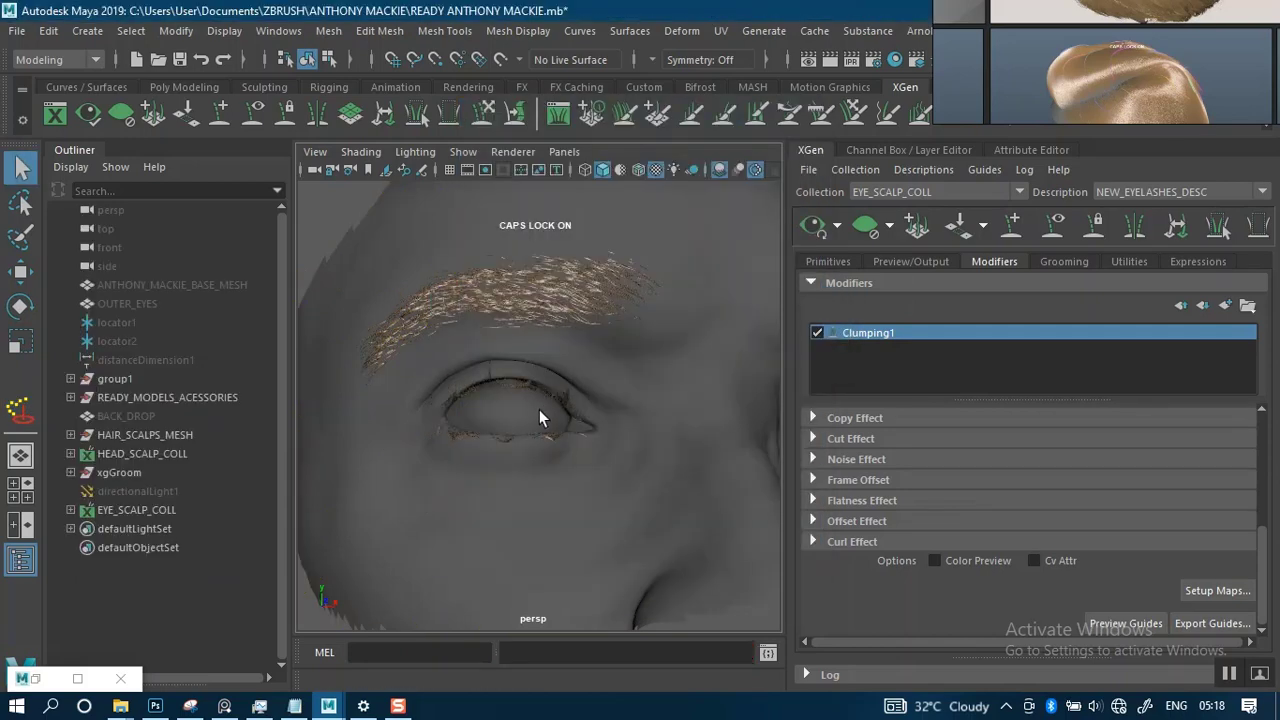
Check the lash clumps up close and regenerate the clumping points at a density of 9.
scroll(526, 471, "up", 5)
left_click_drag(546, 475, 513, 478, "alt")
middle_click_drag(514, 440, 525, 407, "alt")
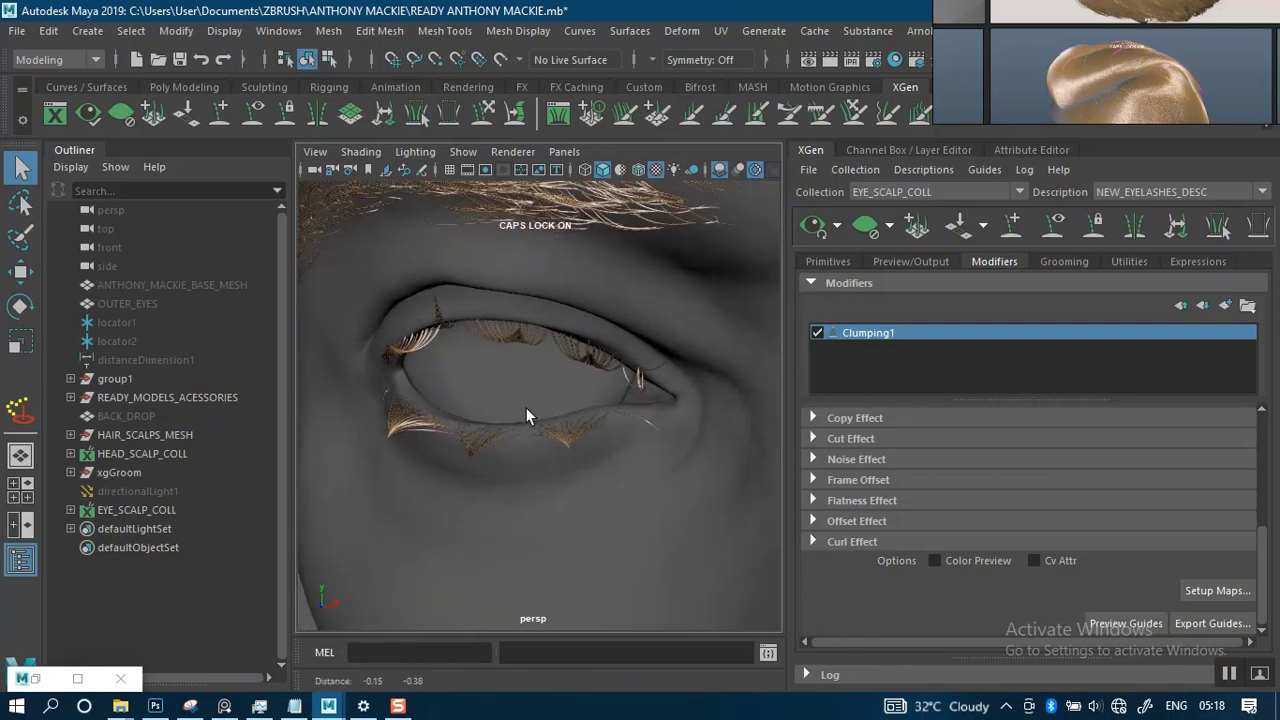
scroll(552, 448, "up", 2)
left_click_drag(552, 448, 508, 462, "alt")
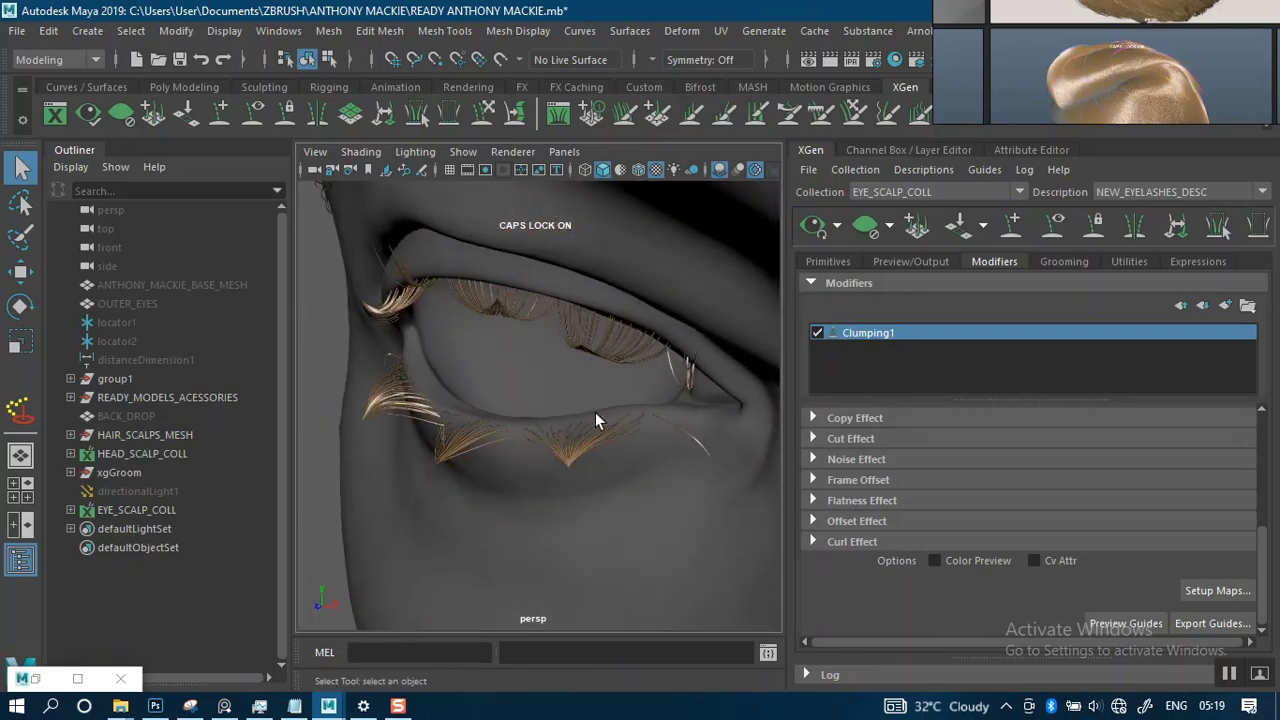
mouse_move(595, 421)
left_mouse_down("alt")
mouse_move(606, 408)
mouse_move(572, 420)
mouse_move(592, 420)
mouse_move(597, 405)
left_mouse_up("alt")
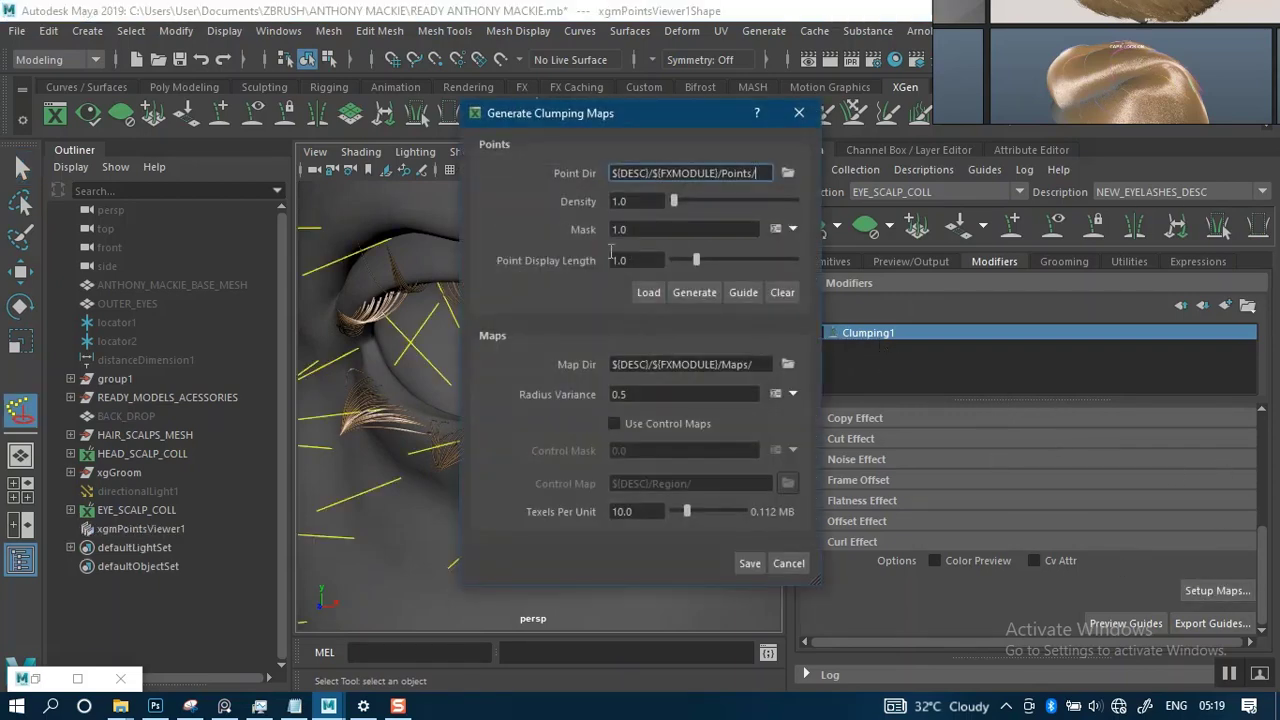
left_click(646, 200)
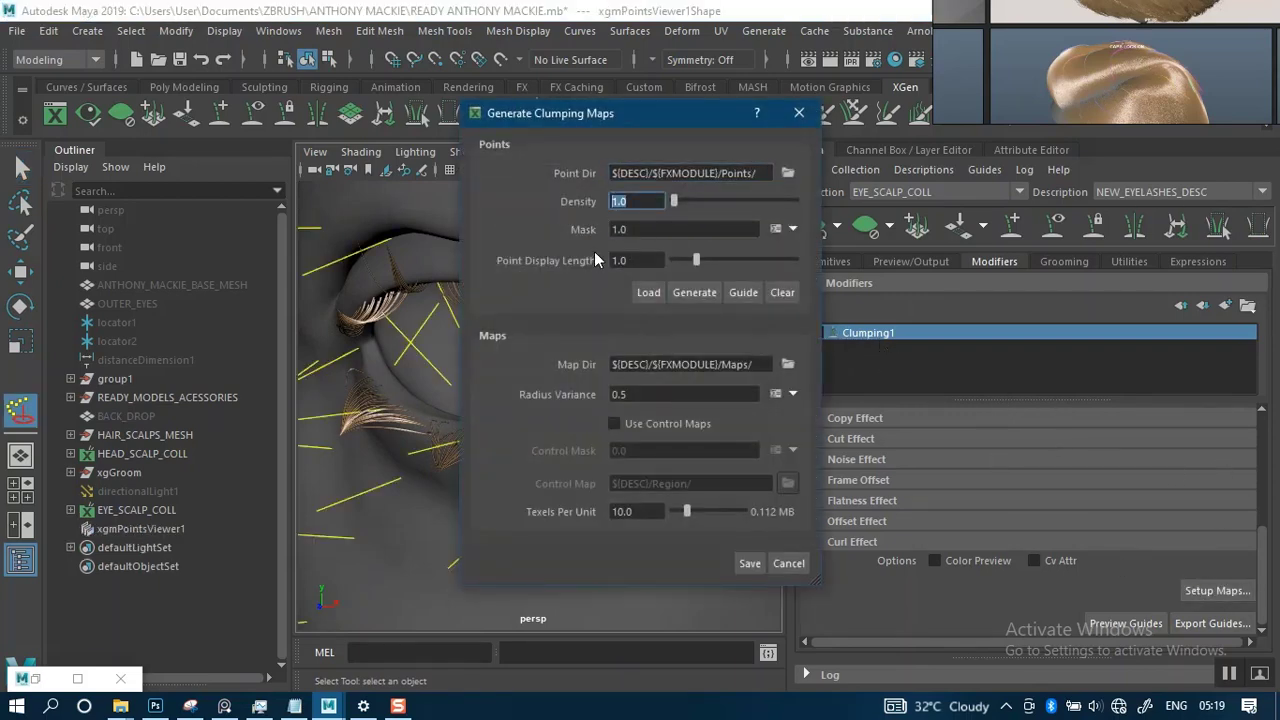
type("9")
left_click(695, 292)
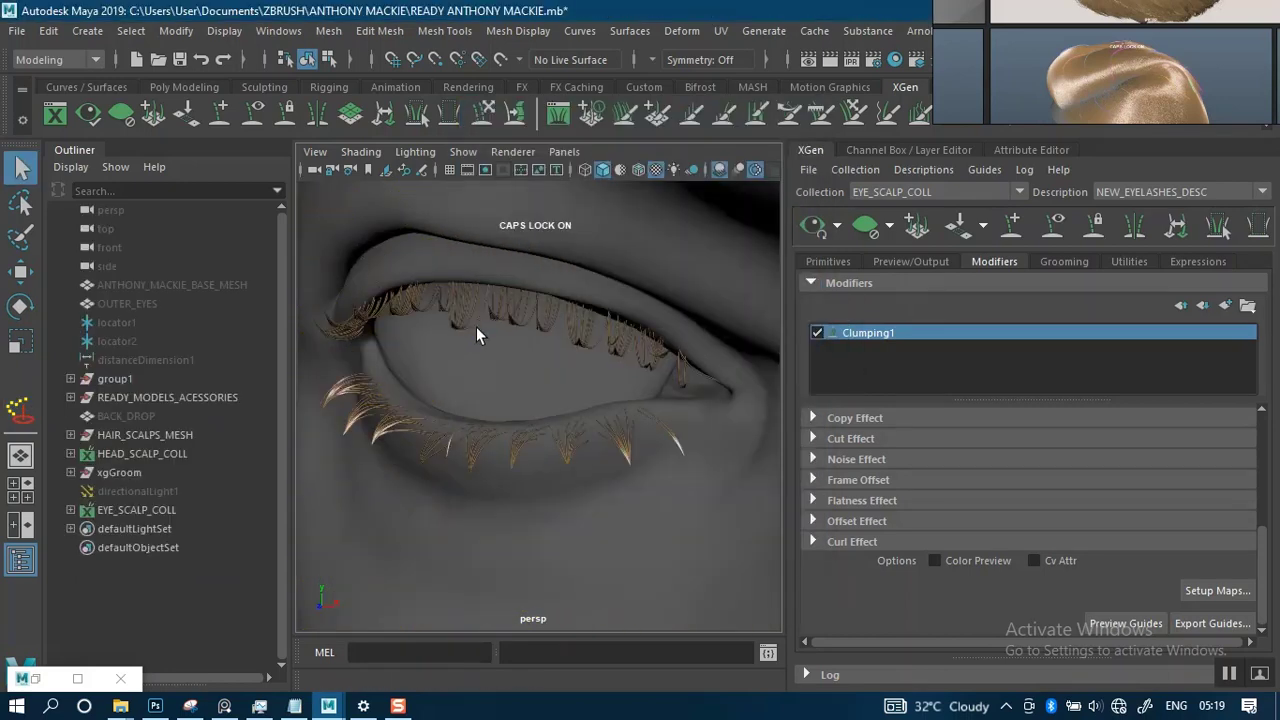
Study the eye close-up in the man's portrait on the reference board and compare its lashes with the clumped lashes.
left_click_drag(567, 396, 574, 322, "alt")
right_click_drag(612, 364, 646, 366, "alt")
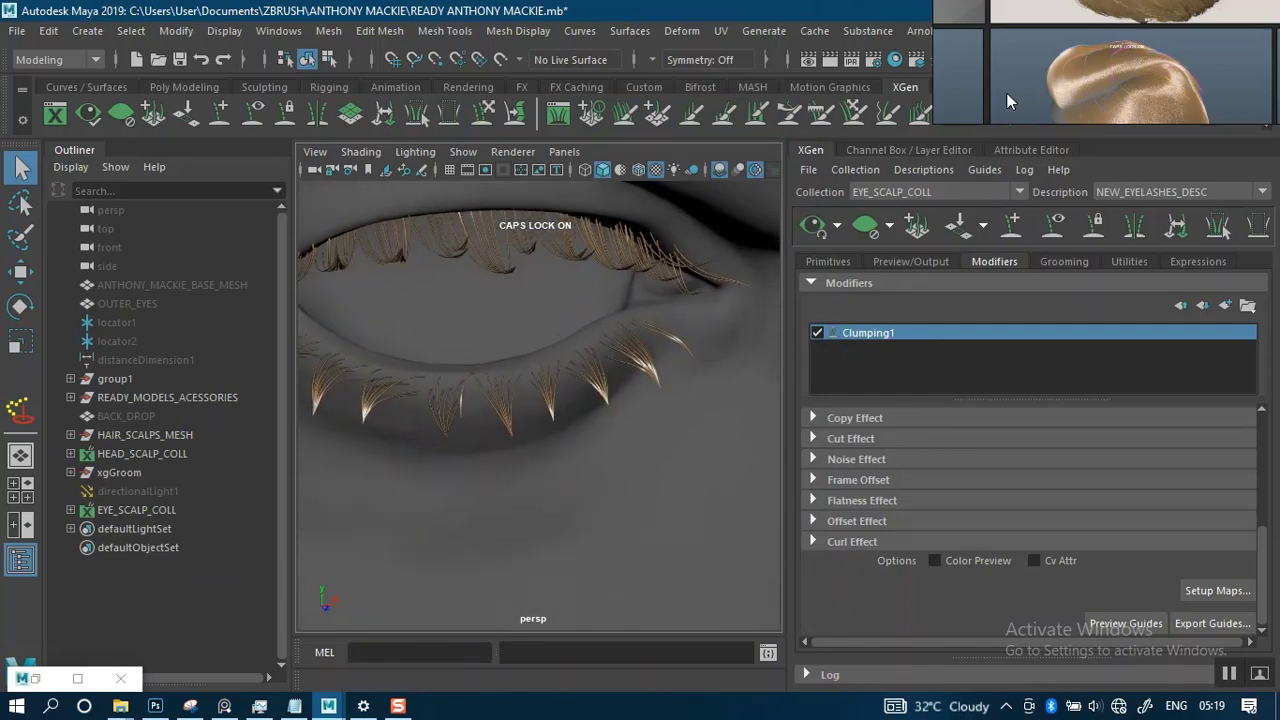
scroll(1021, 67, "down", 5)
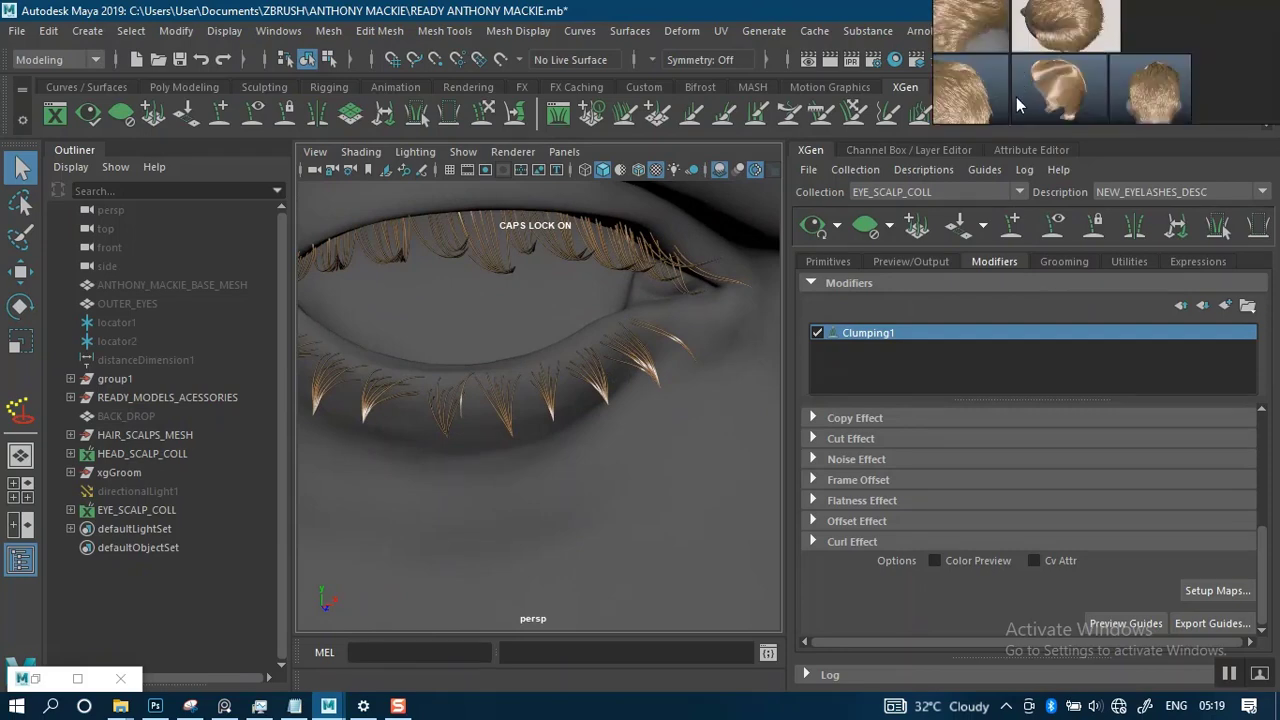
right_click_drag(1016, 97, 970, 231)
scroll(970, 231, "down", 5)
middle_click_drag(1022, 183, 1022, 226)
scroll(972, 124, "up", 3)
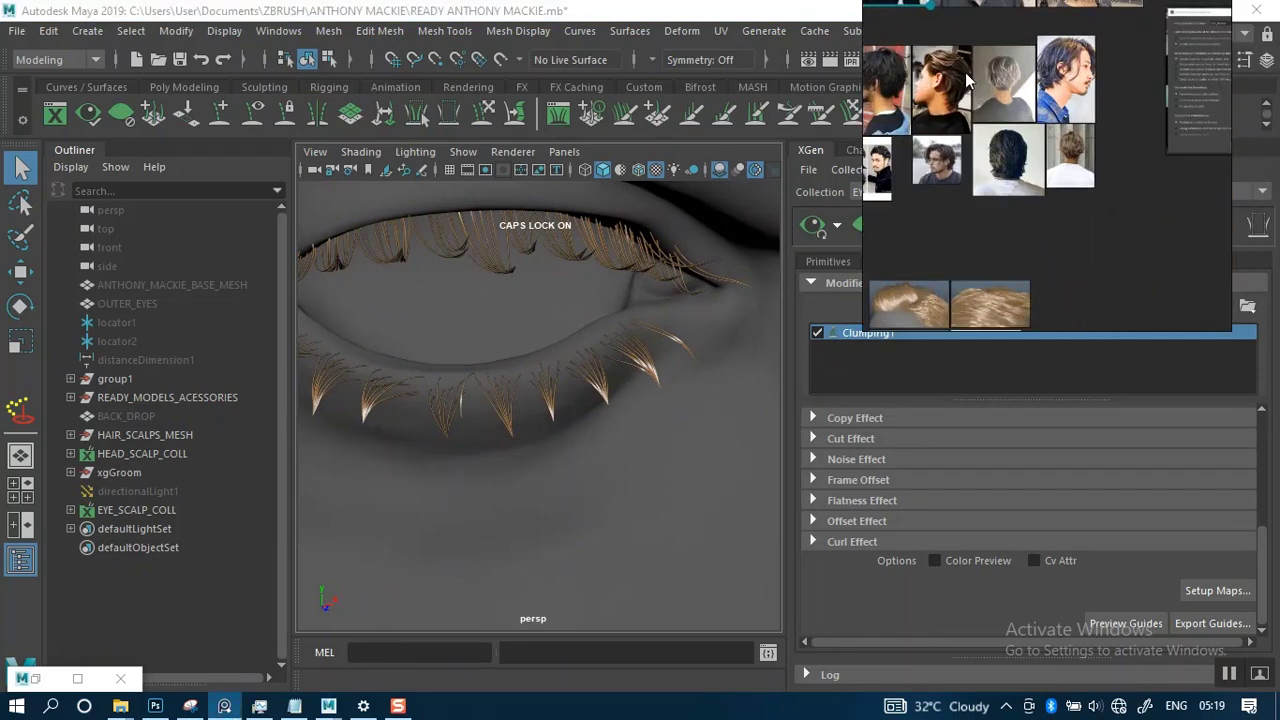
middle_click_drag(967, 75, 1040, 233)
scroll(1010, 140, "up", 5)
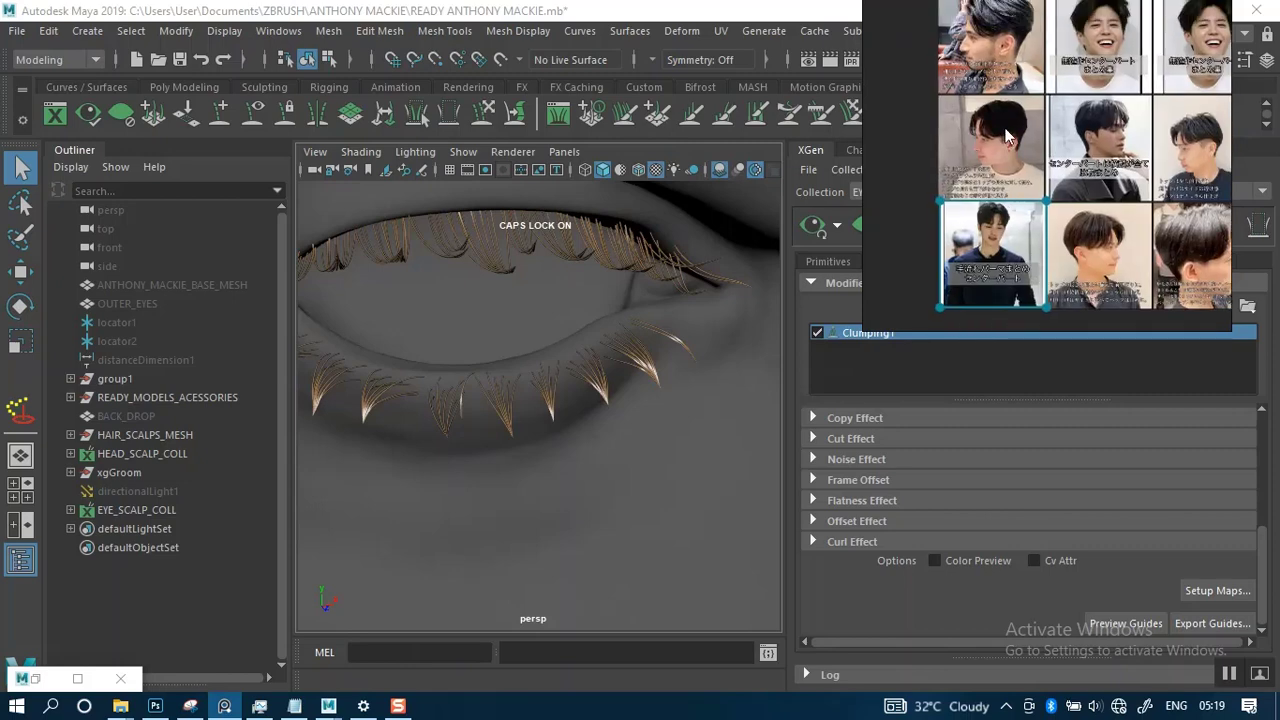
scroll(1008, 168, "down", 5)
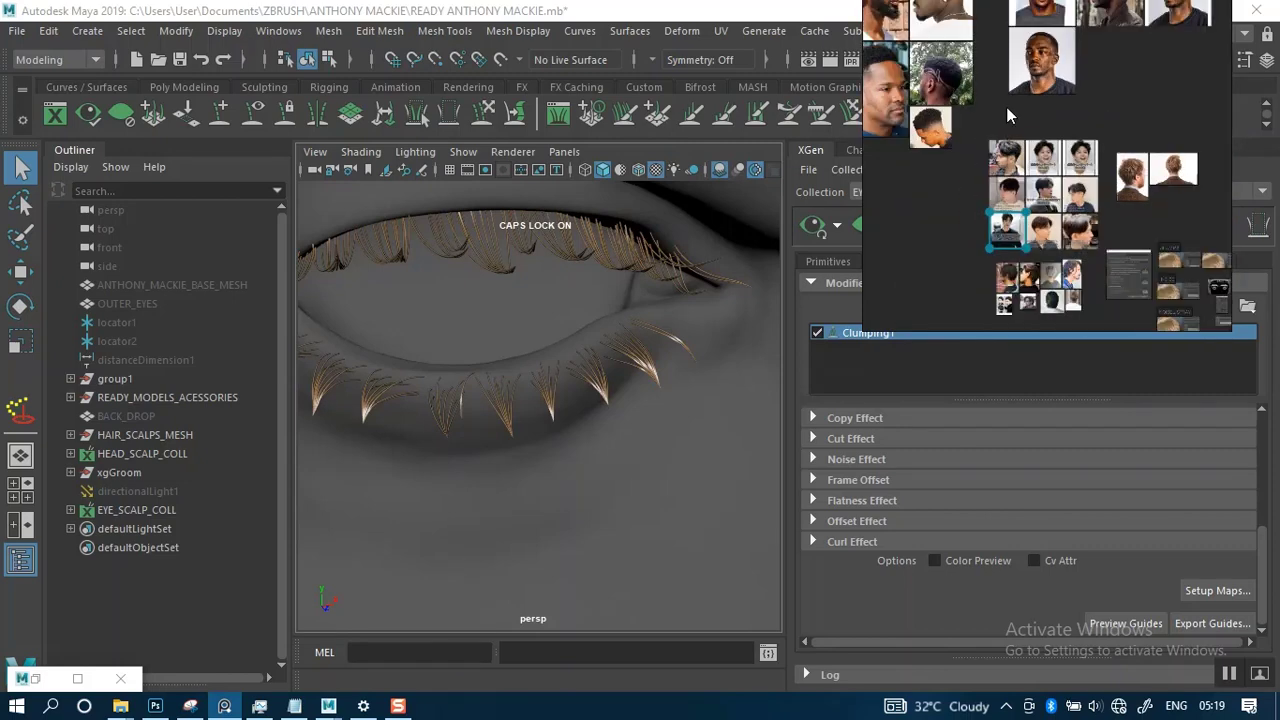
scroll(1013, 218, "up", 2)
scroll(992, 206, "up", 6)
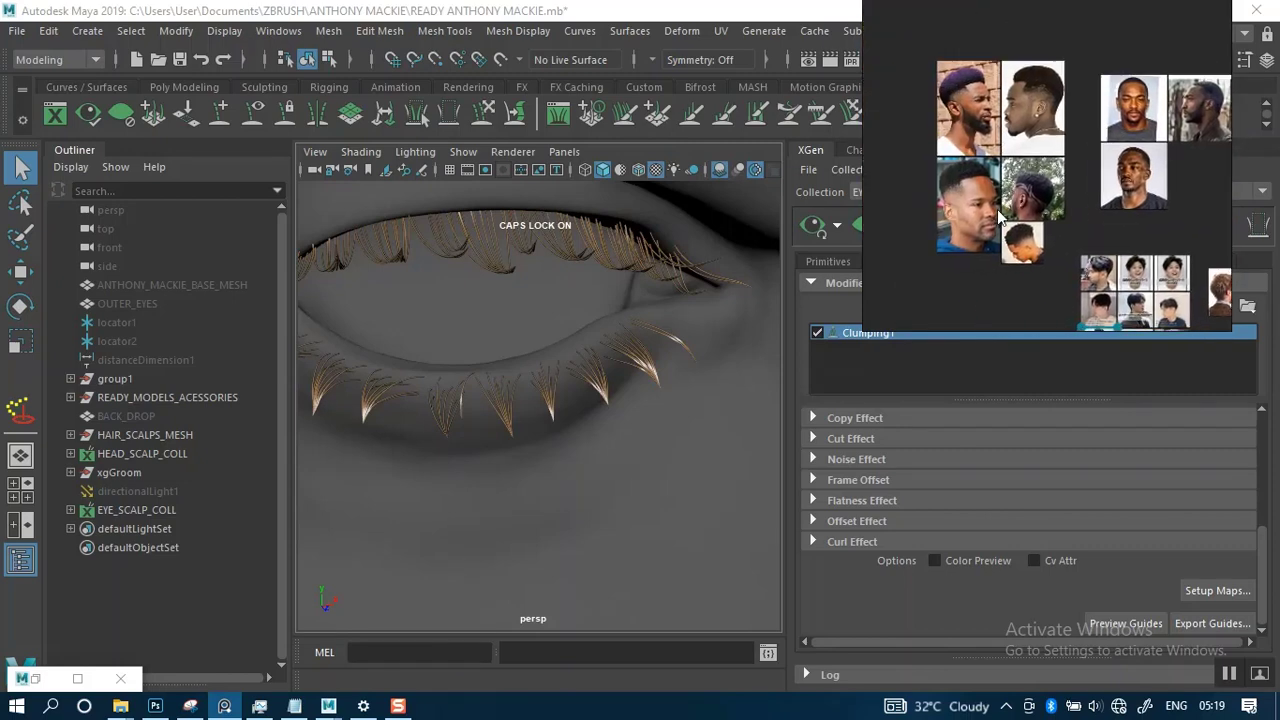
scroll(1030, 167, "up", 4)
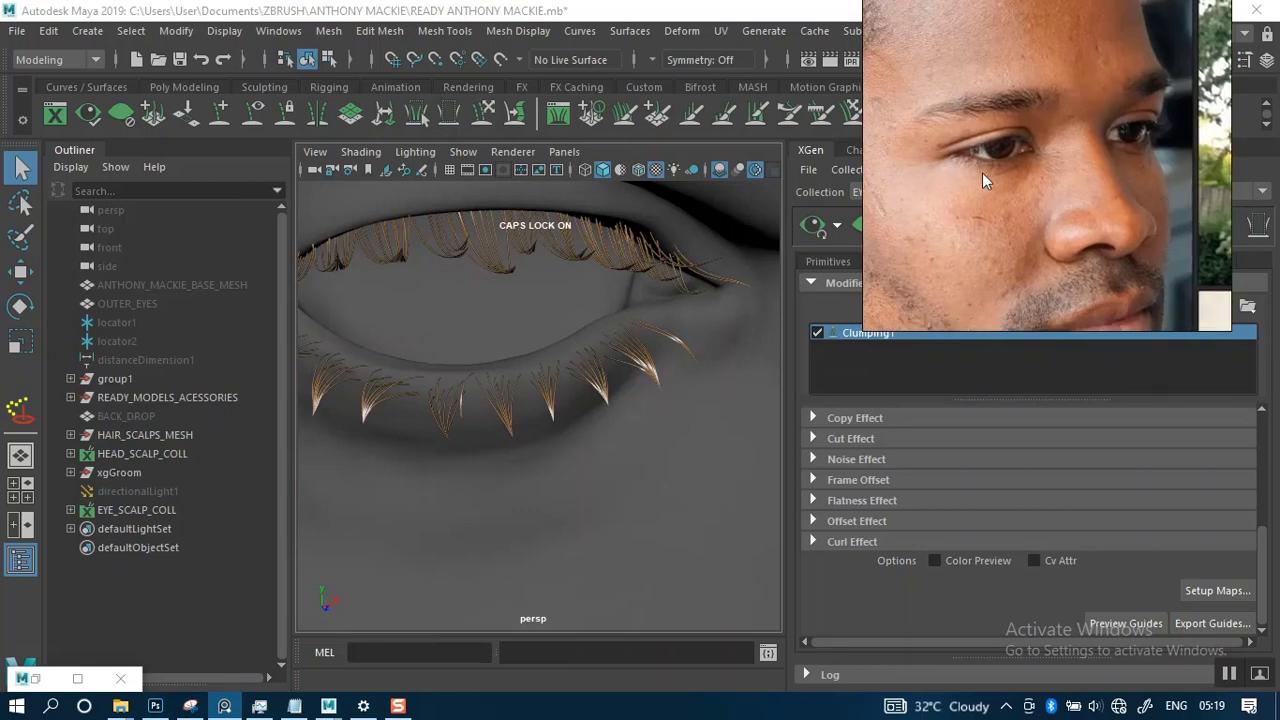
scroll(1009, 156, "up", 2)
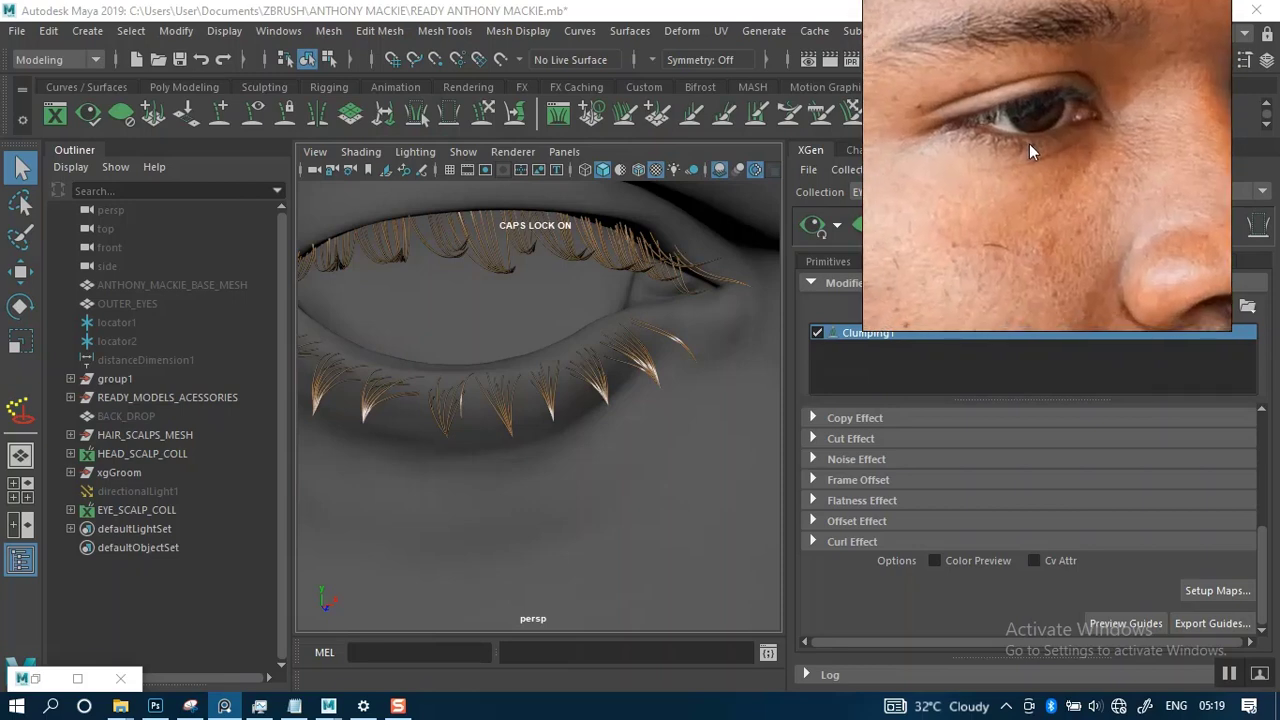
left_click_drag(580, 371, 560, 388, "alt")
right_click_drag(926, 256, 956, 222)
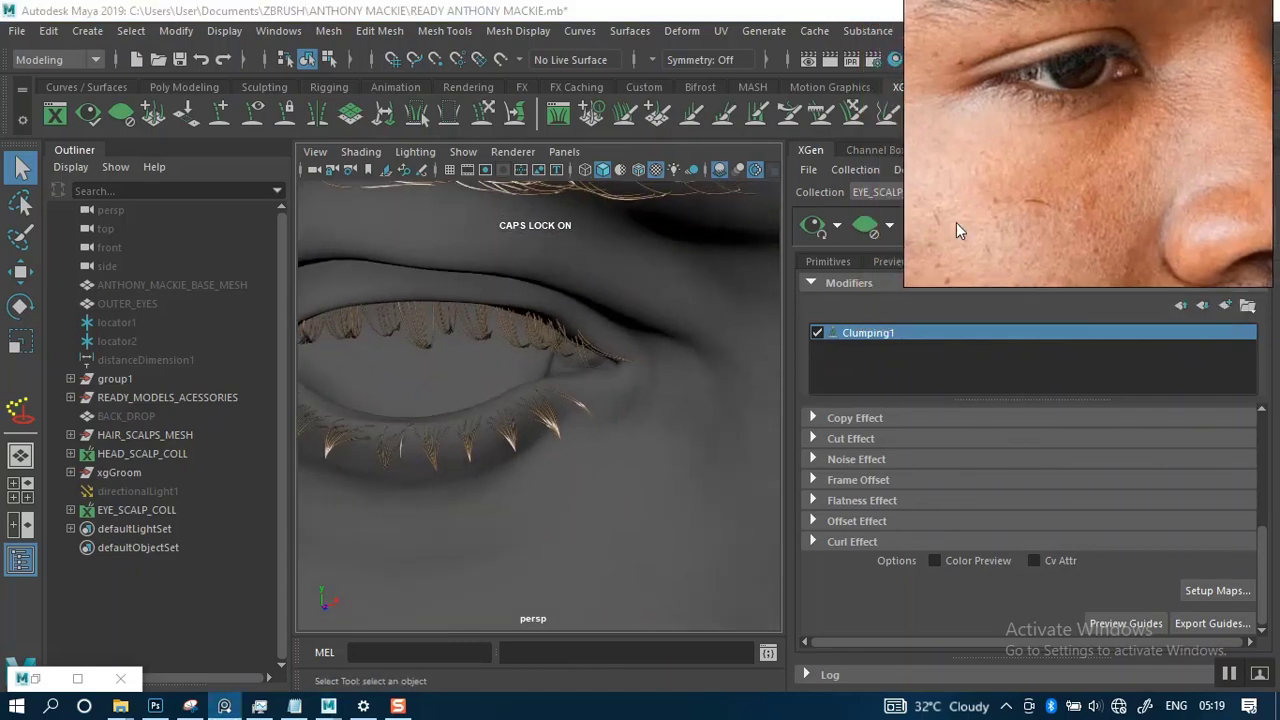
mouse_move(620, 370)
left_mouse_down("alt")
mouse_move(625, 358)
mouse_move(598, 358)
left_mouse_up("alt")
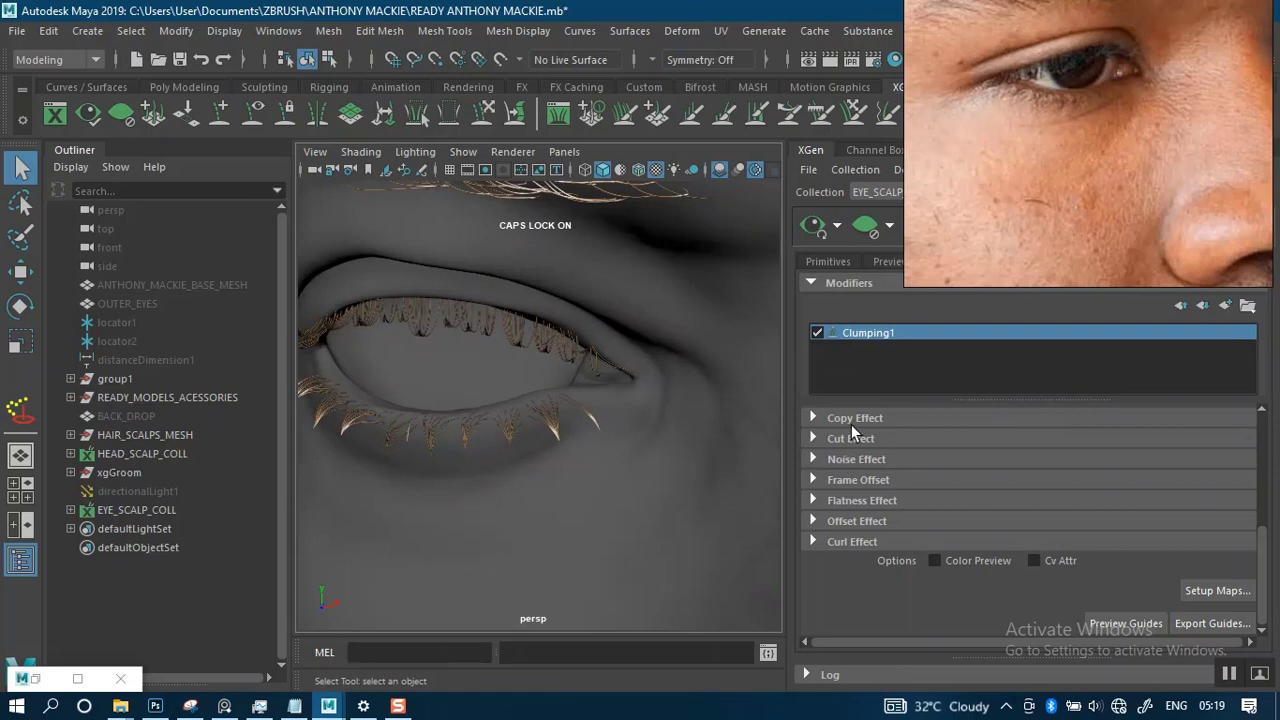
Raise the tip point of the Clump Scale curve to a value of about 0.316 at position 0.993.
left_click_drag(1263, 552, 1265, 455)
left_click_drag(778, 474, 659, 453, "alt")
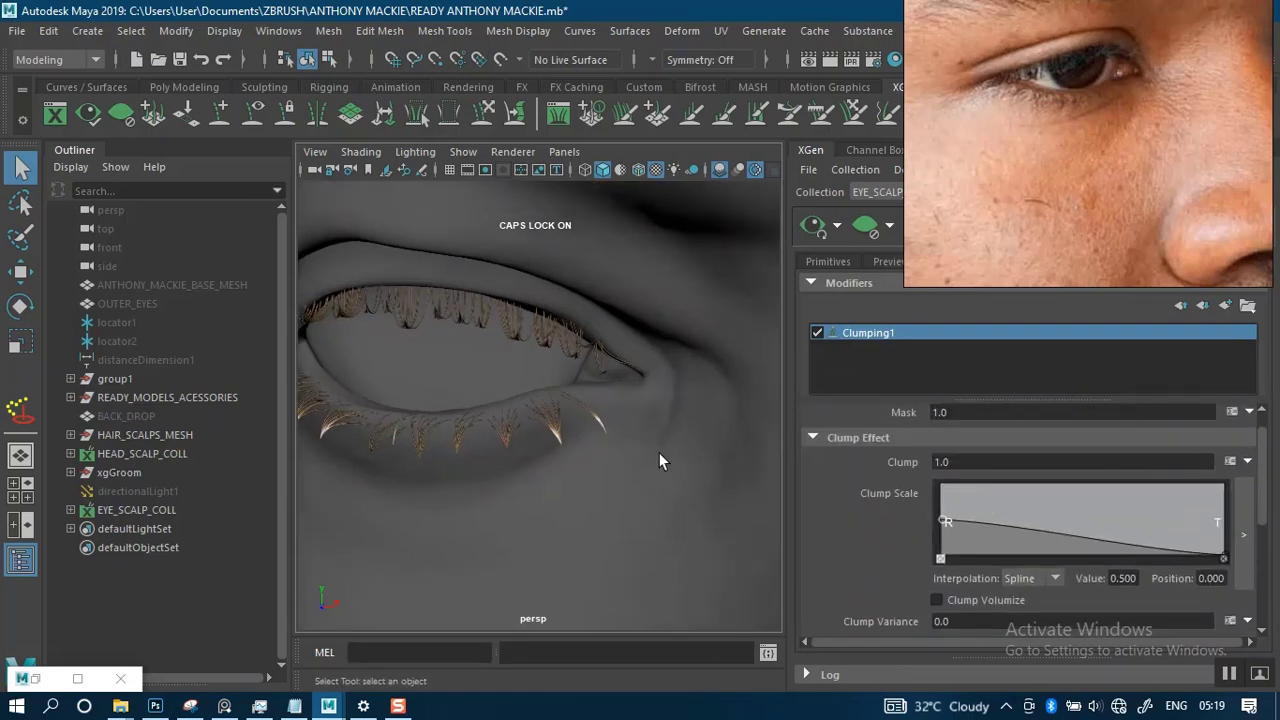
left_click_drag(1223, 554, 1226, 531)
left_click_drag(490, 415, 601, 432, "alt")
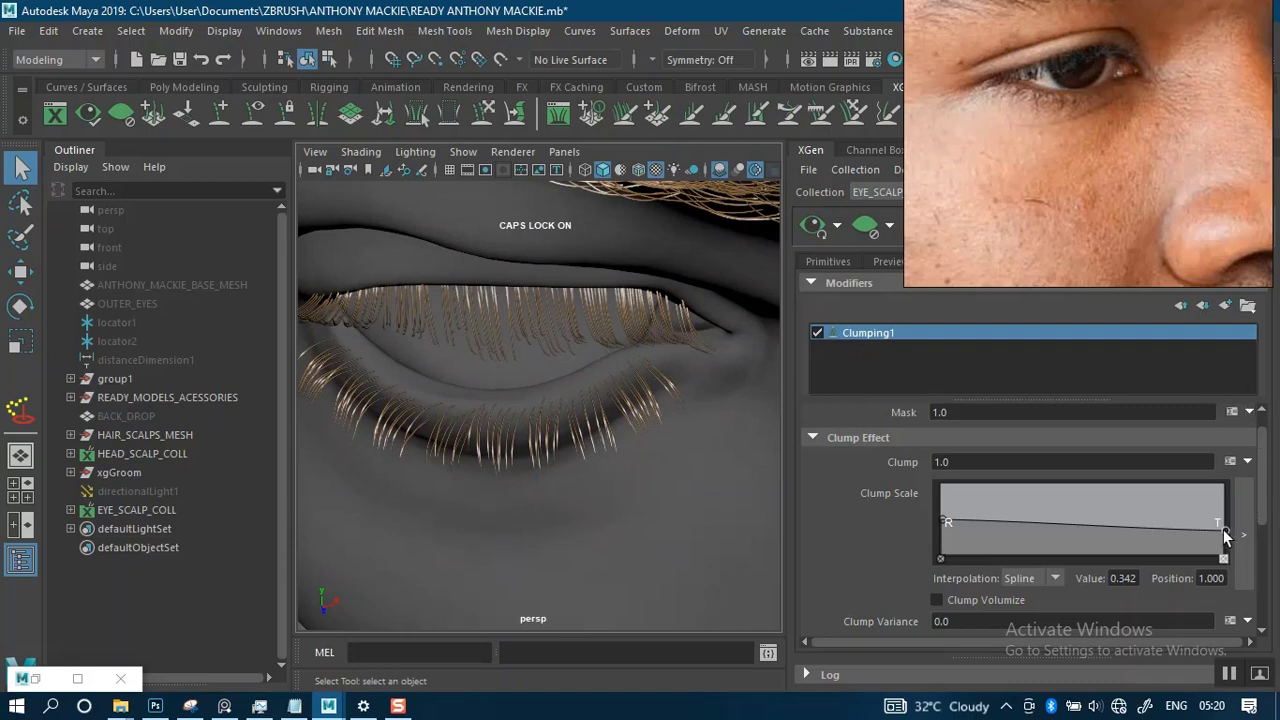
left_click_drag(1224, 531, 1222, 533)
left_click_drag(553, 432, 661, 384, "alt")
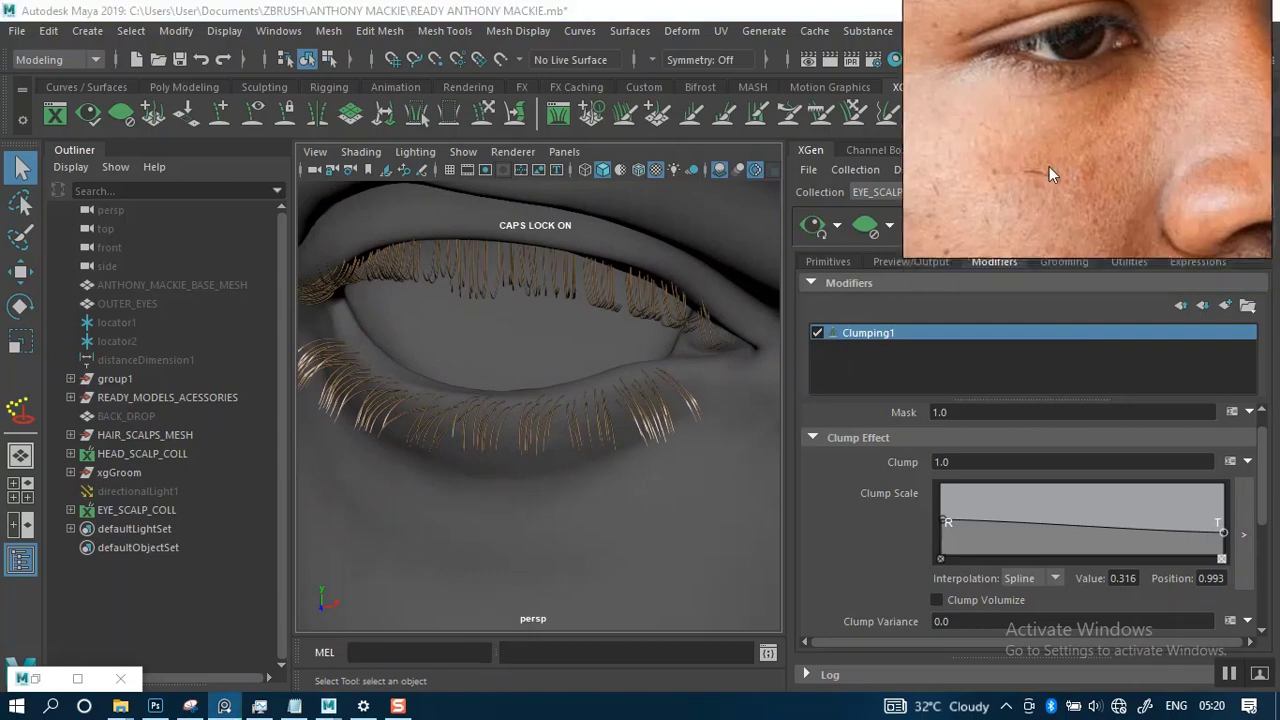
left_click_drag(571, 391, 573, 368, "alt")
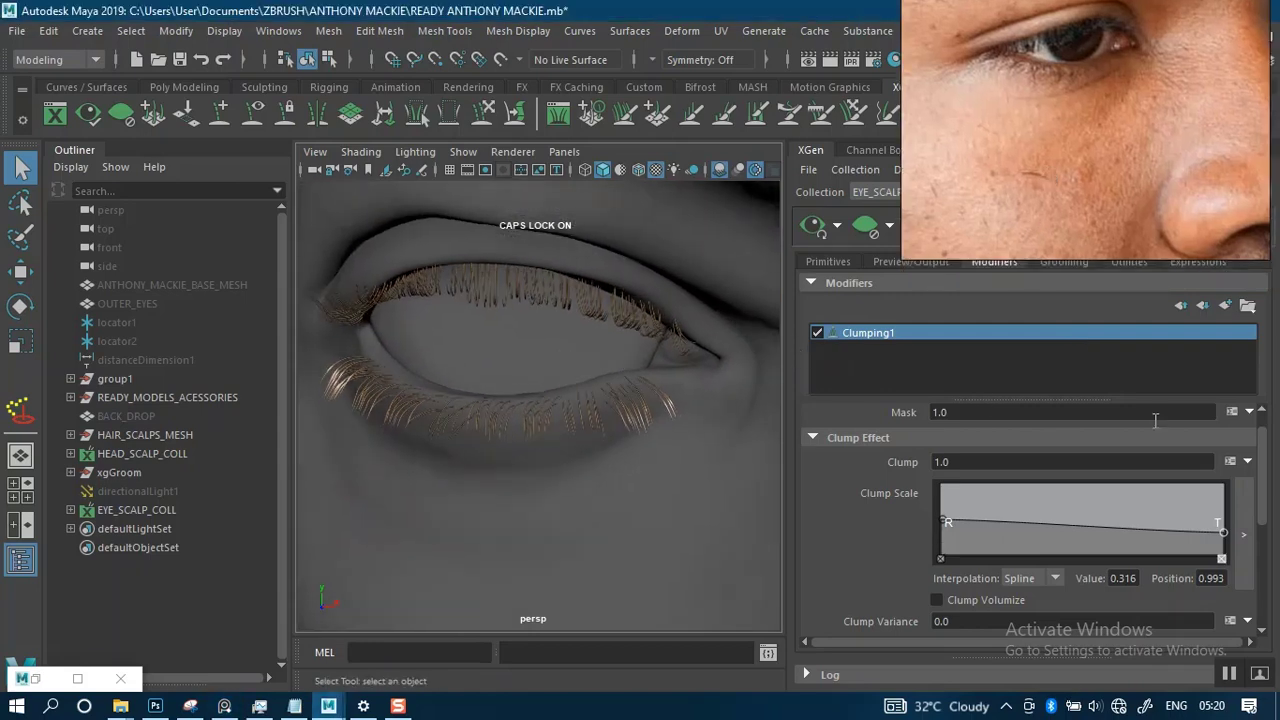
Regenerate the eyelash clumping points at a density of 3 and check the clumps on both lids.
scroll(1258, 519, "down", 5)
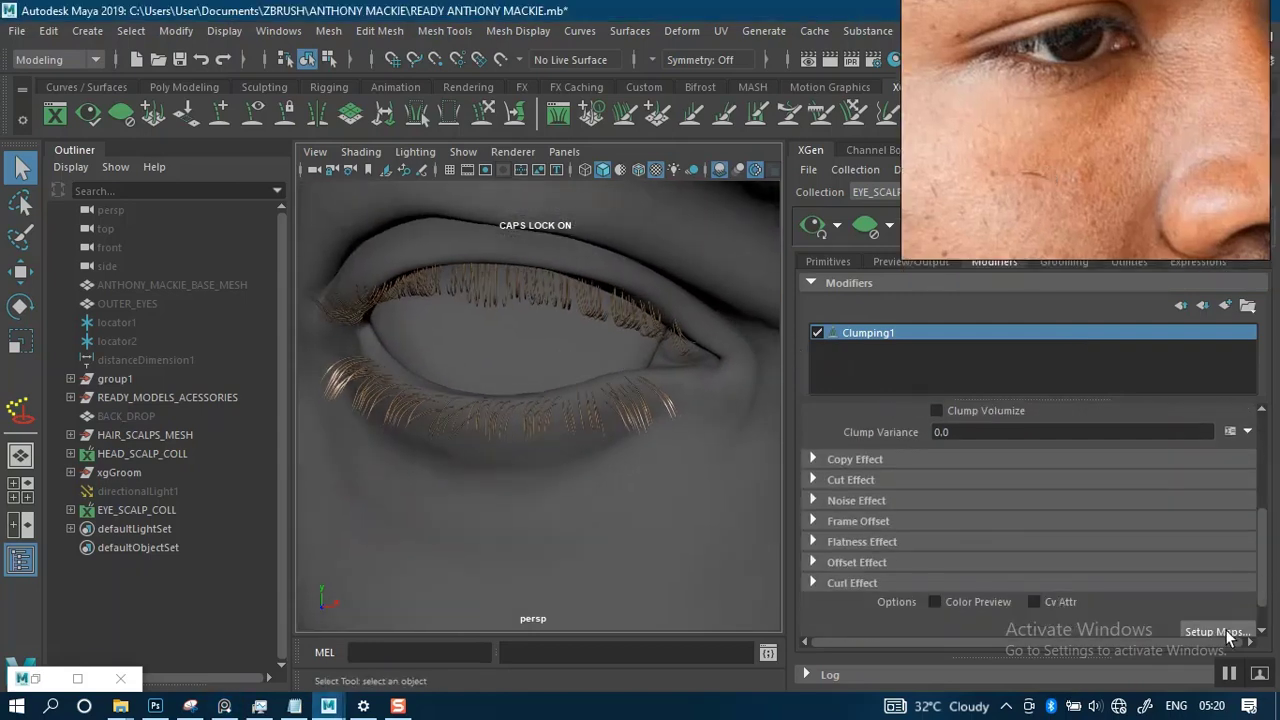
left_click(633, 203)
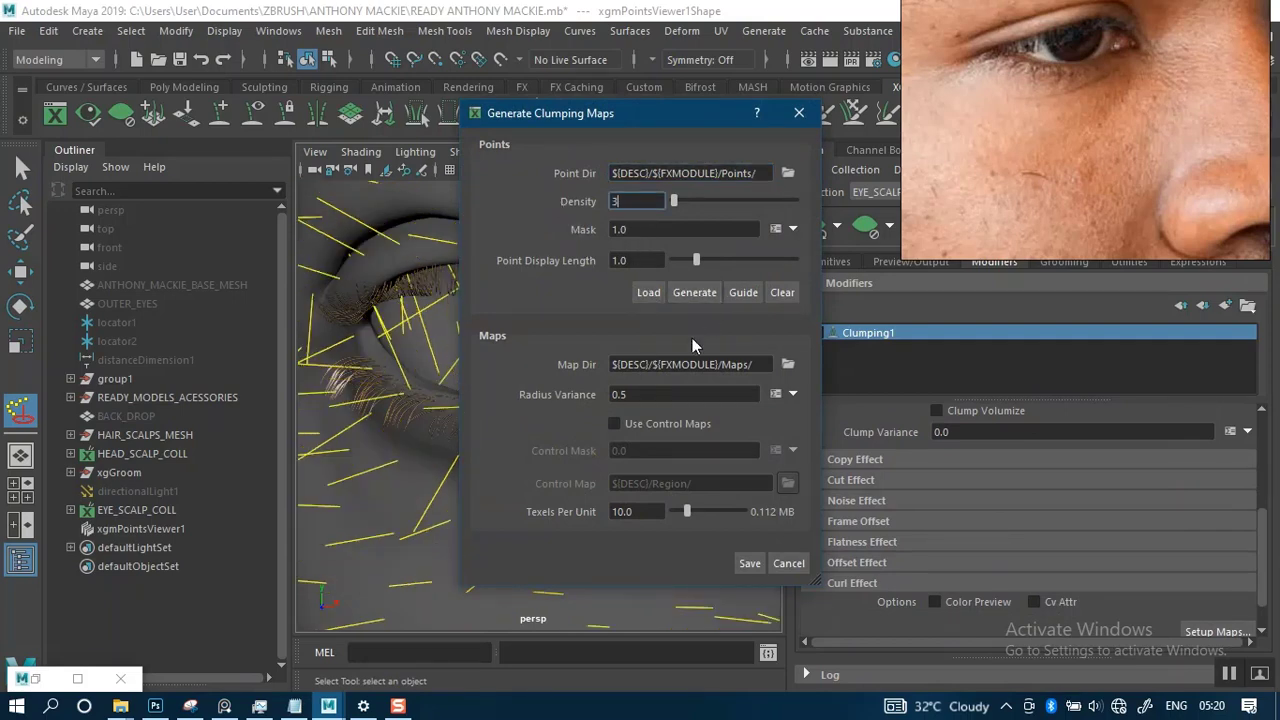
key("Return")
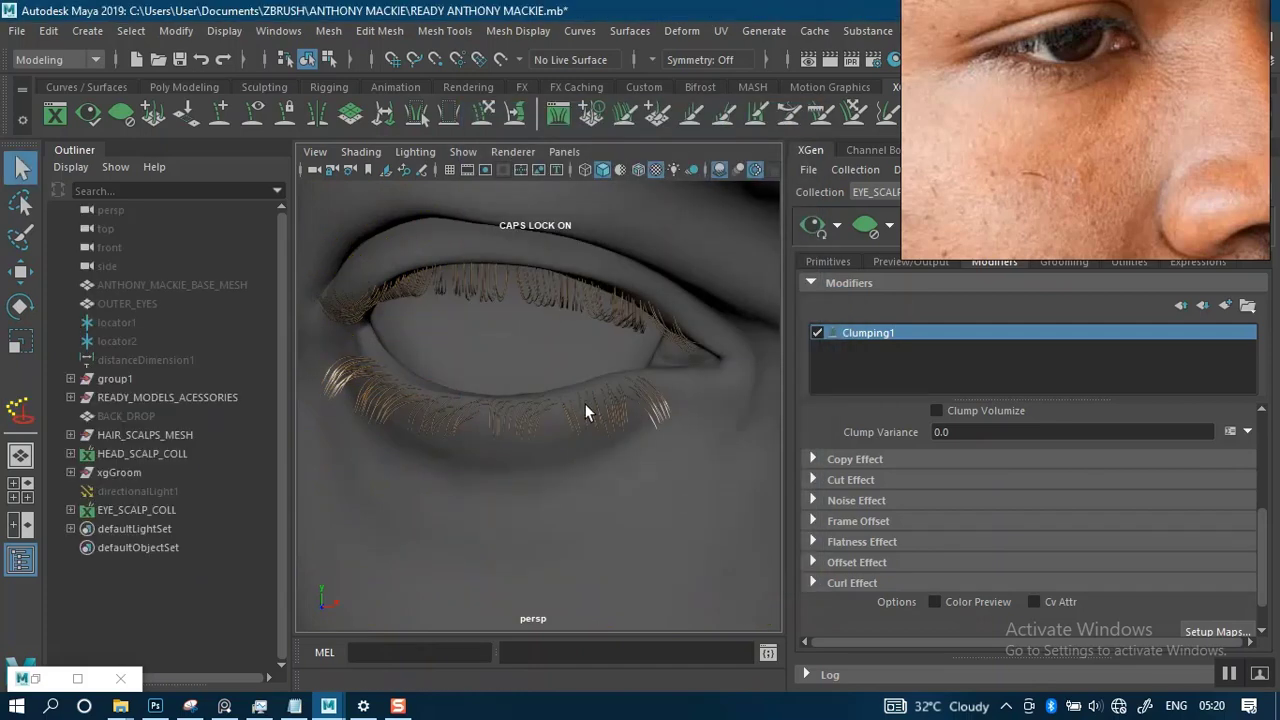
left_click_drag(654, 436, 852, 430, "alt")
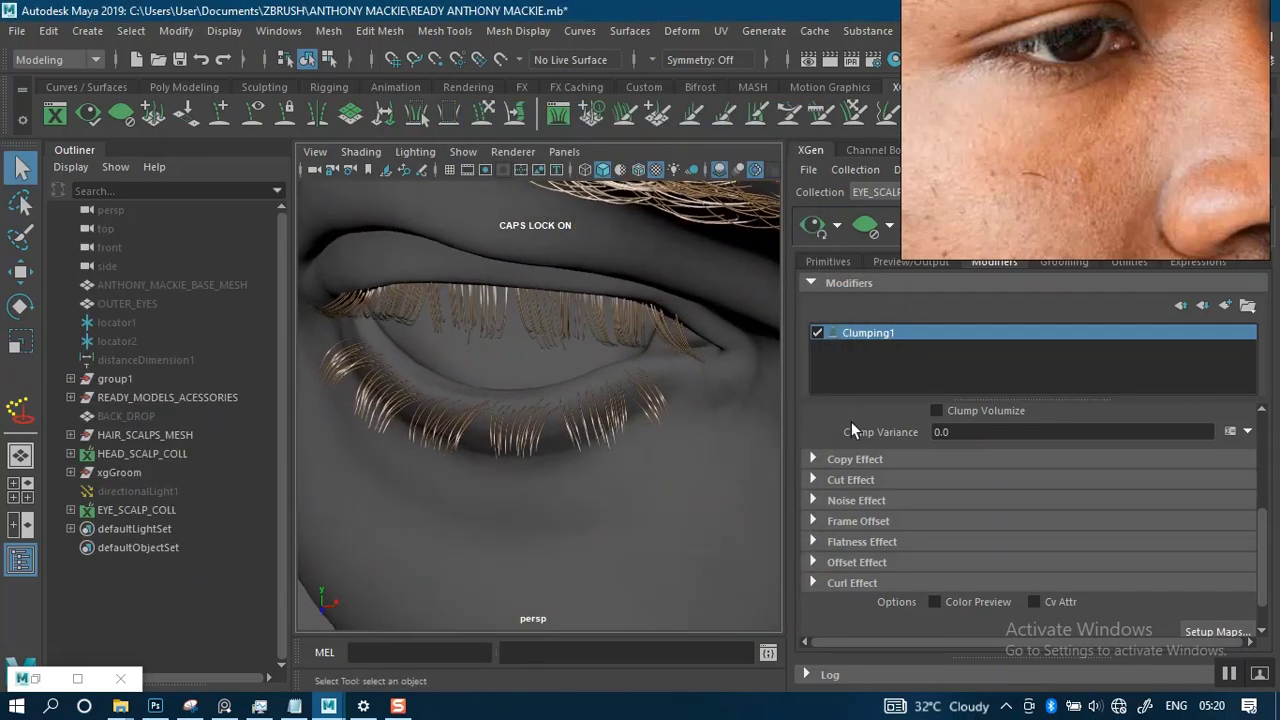
Add a second Clumping modifier to the eyelashes and save its clumping maps with points generated at a density of 12.
left_click(1225, 306)
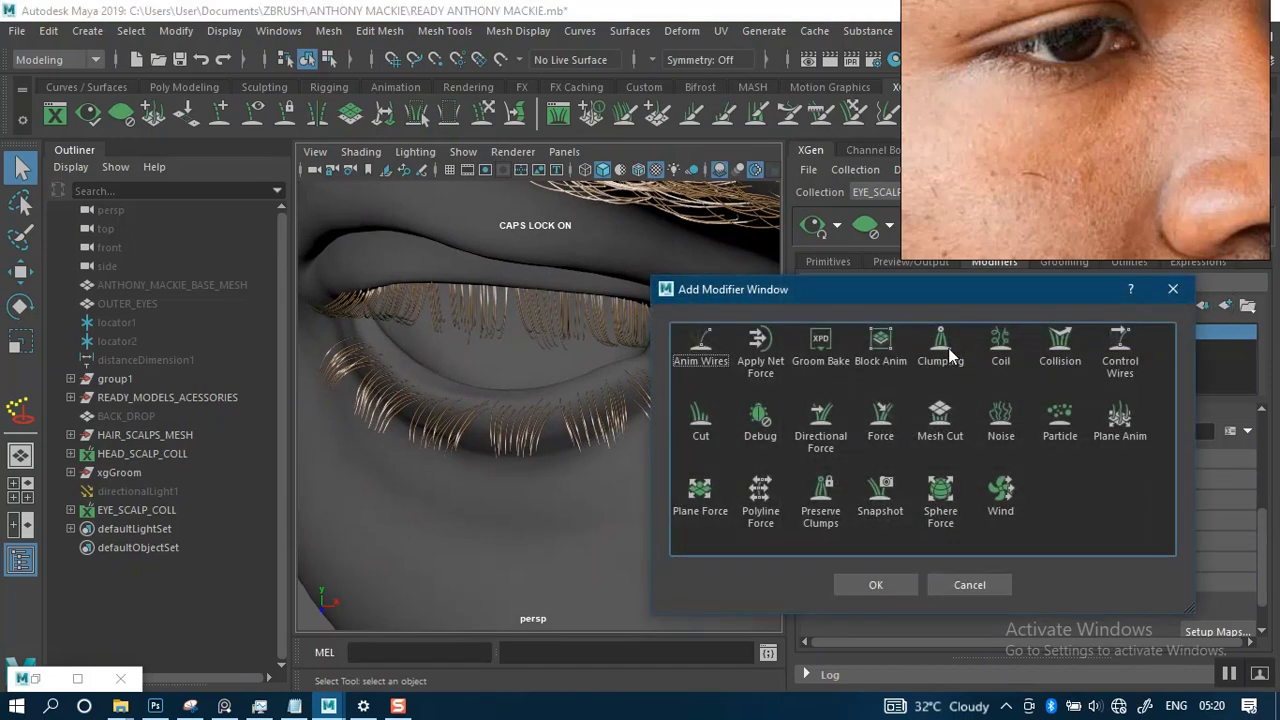
left_click(885, 584)
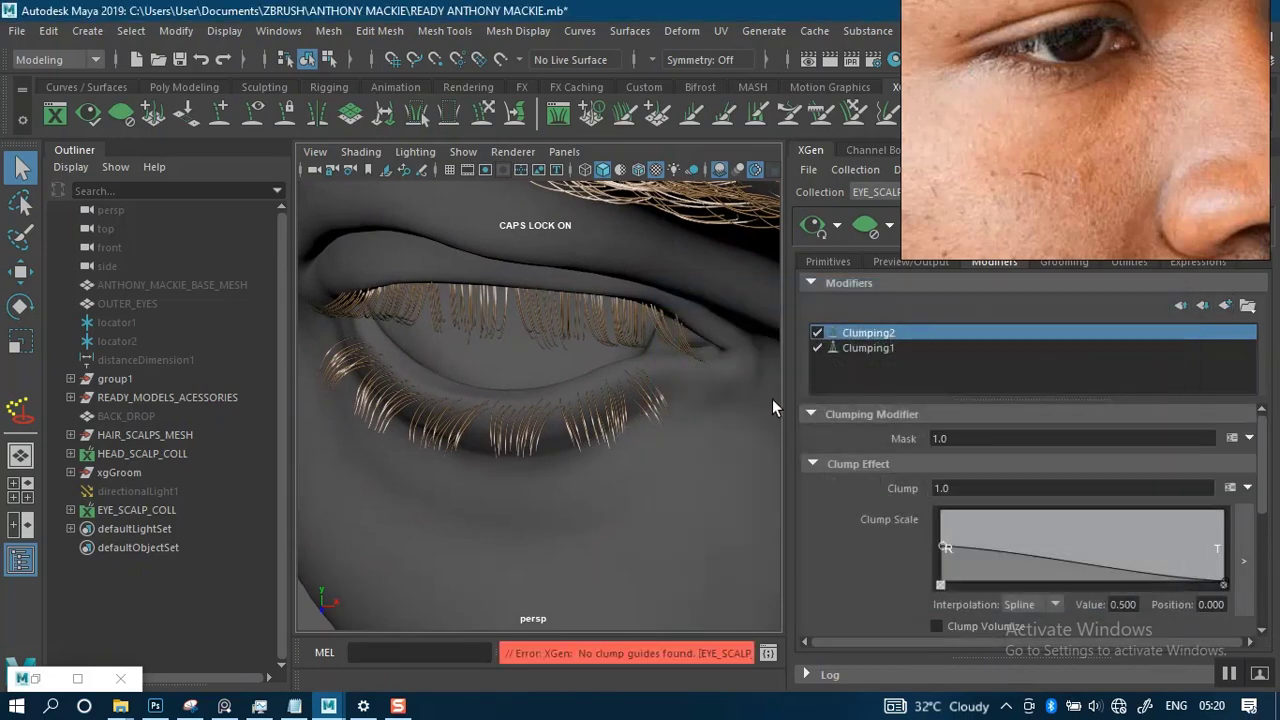
left_click_drag(1263, 500, 1266, 607)
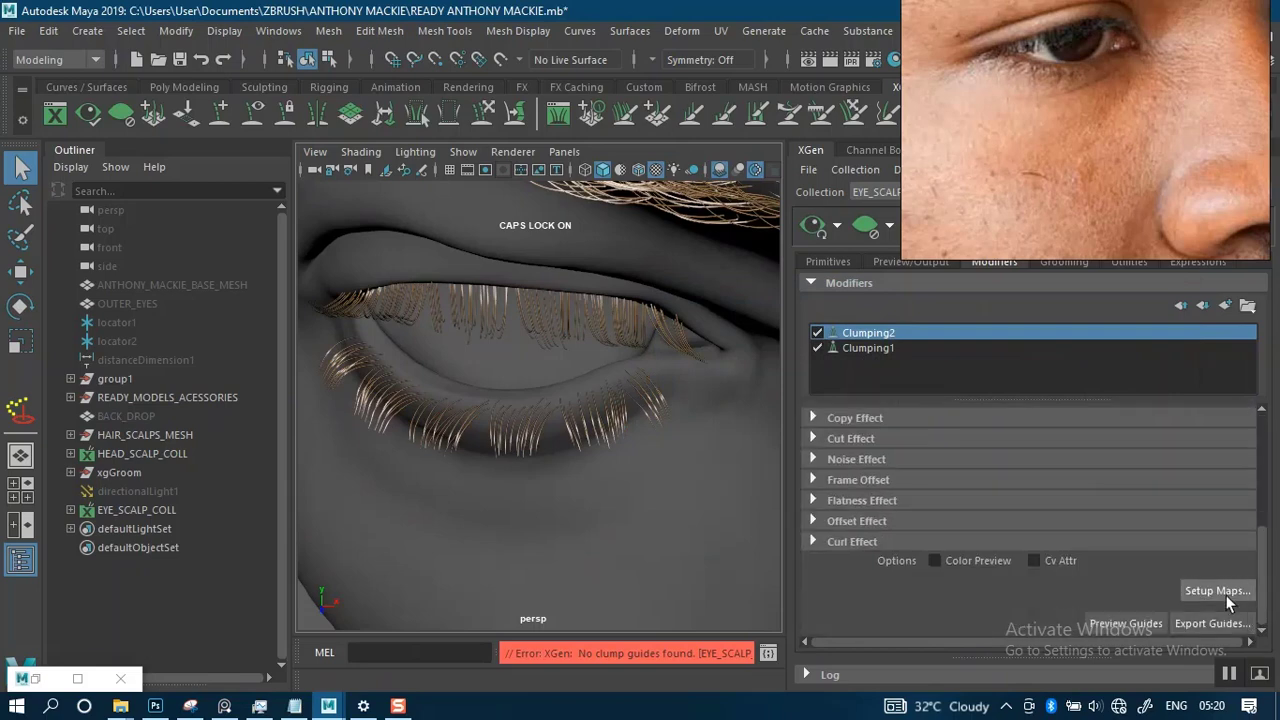
left_click(1217, 591)
left_click(648, 203)
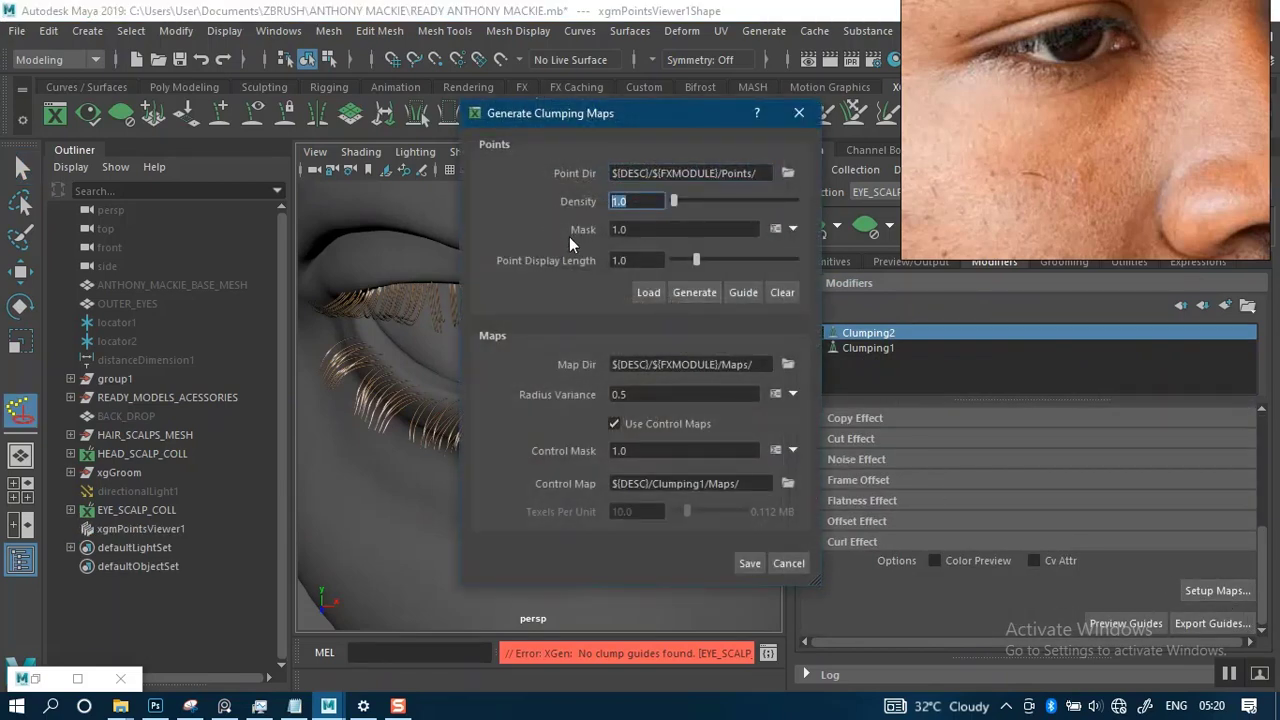
type("12")
left_click(695, 293)
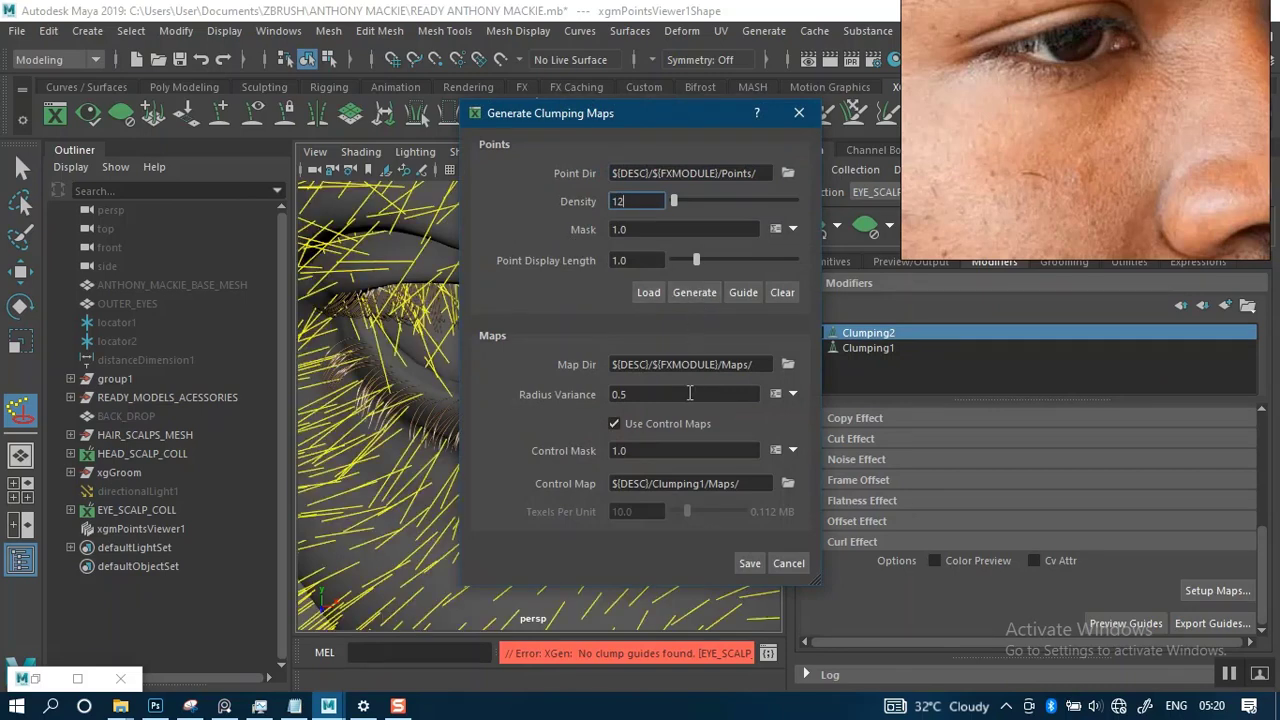
key("Return")
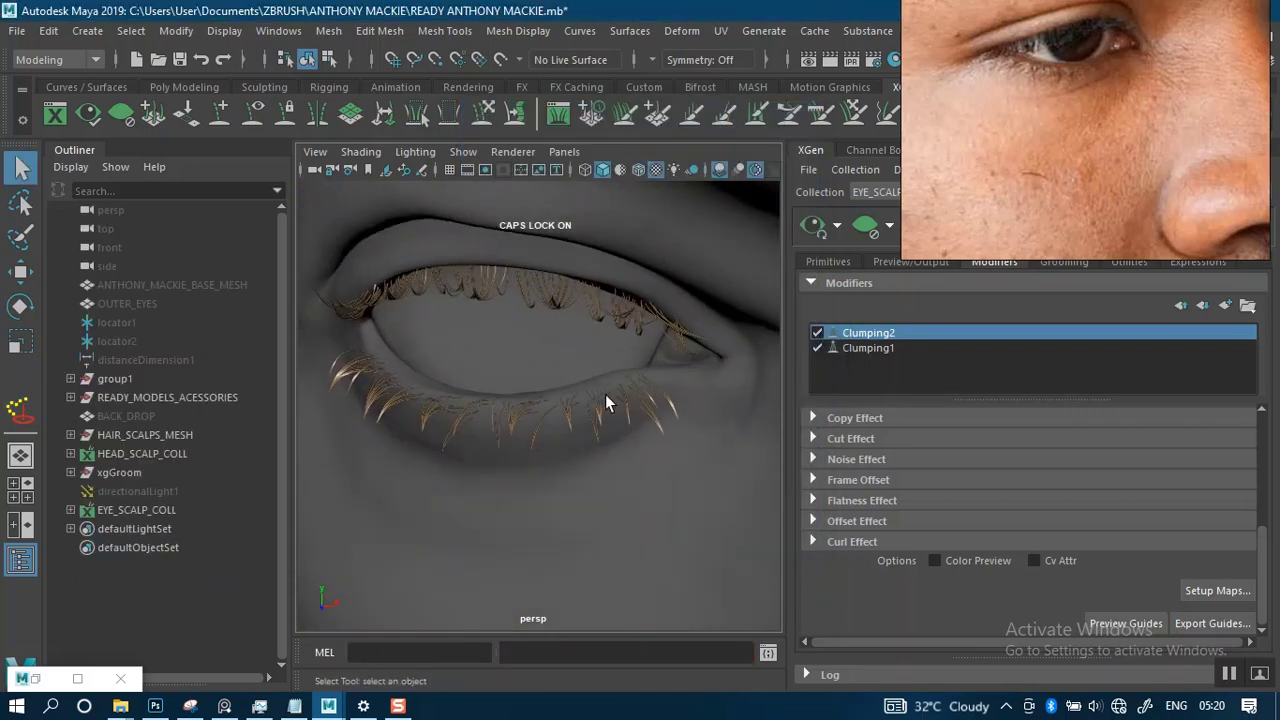
left_click_drag(606, 403, 610, 371, "alt")
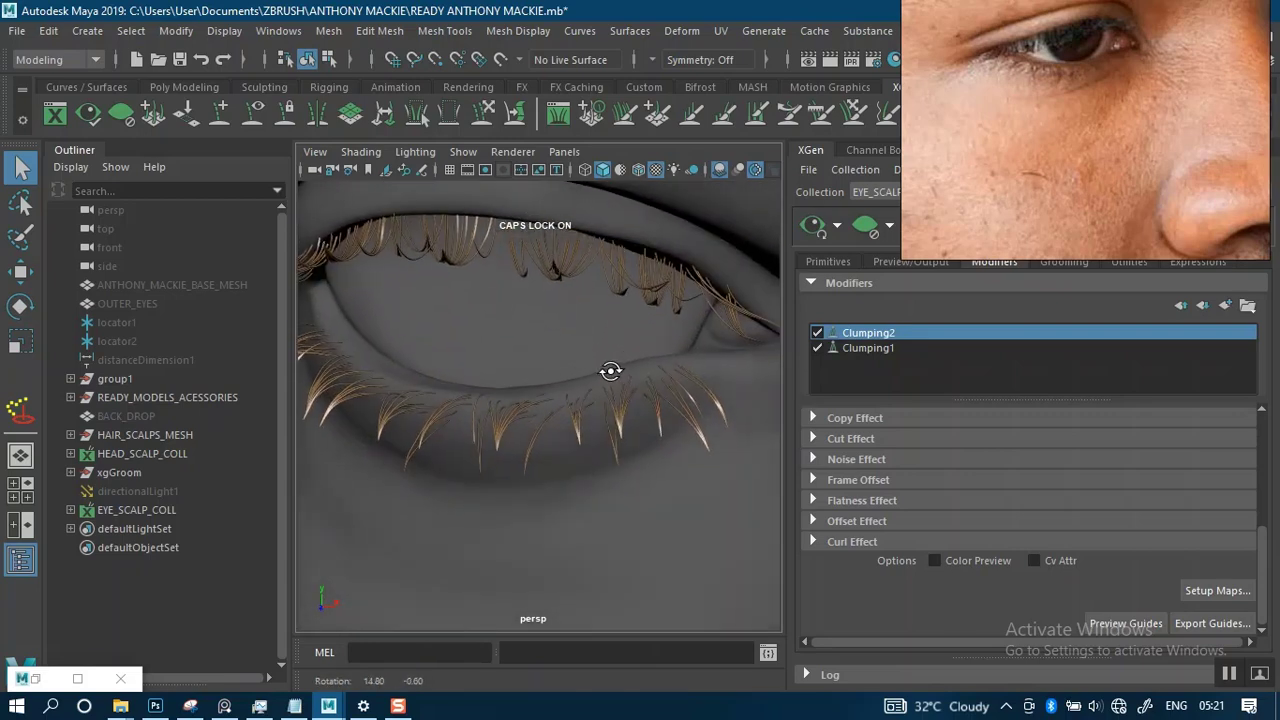
Adjust the Clumping2 Clump Scale curve to a tip value of about 0.382 and a root value of about 0.342.
left_click(857, 334)
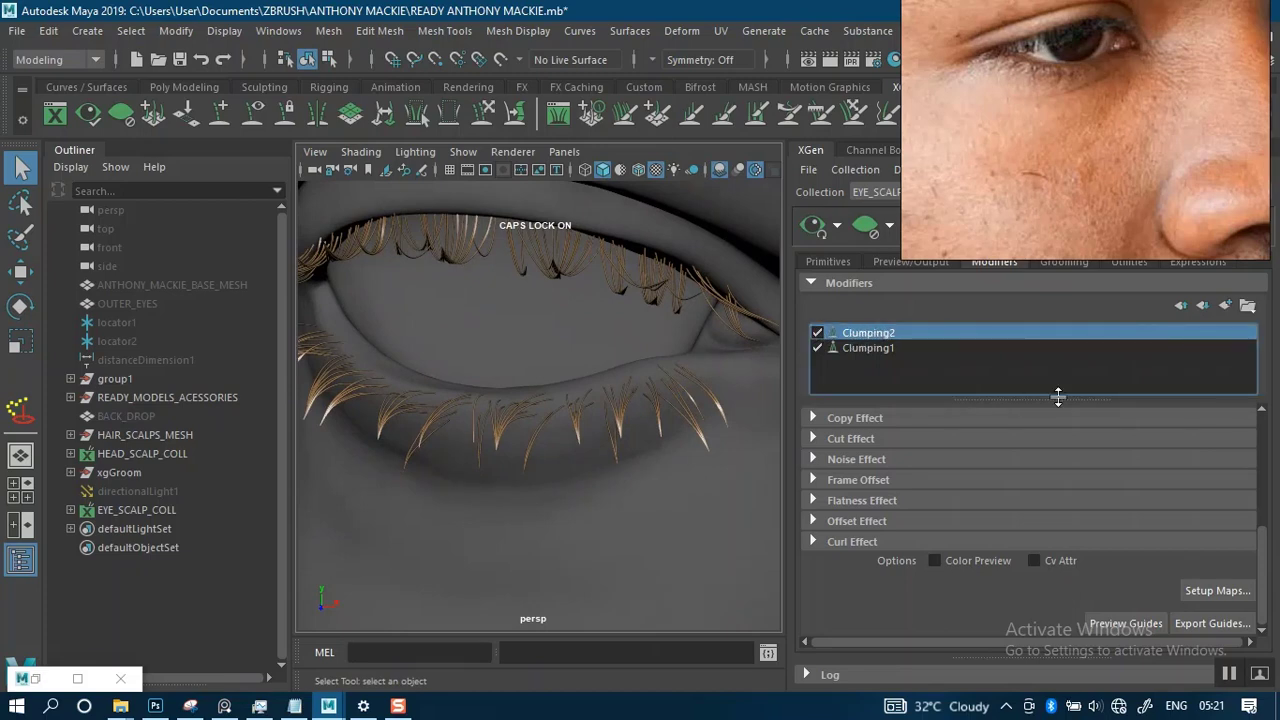
left_click_drag(1266, 553, 1236, 440)
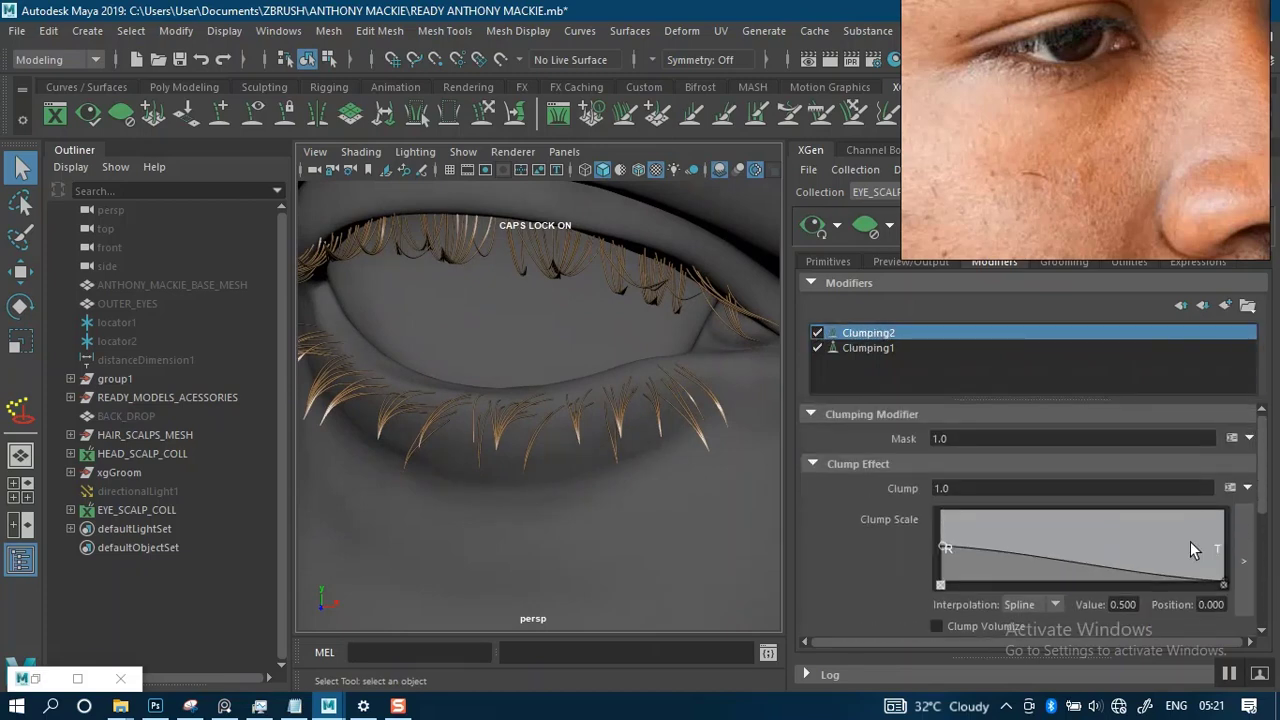
left_click_drag(1221, 580, 1225, 554)
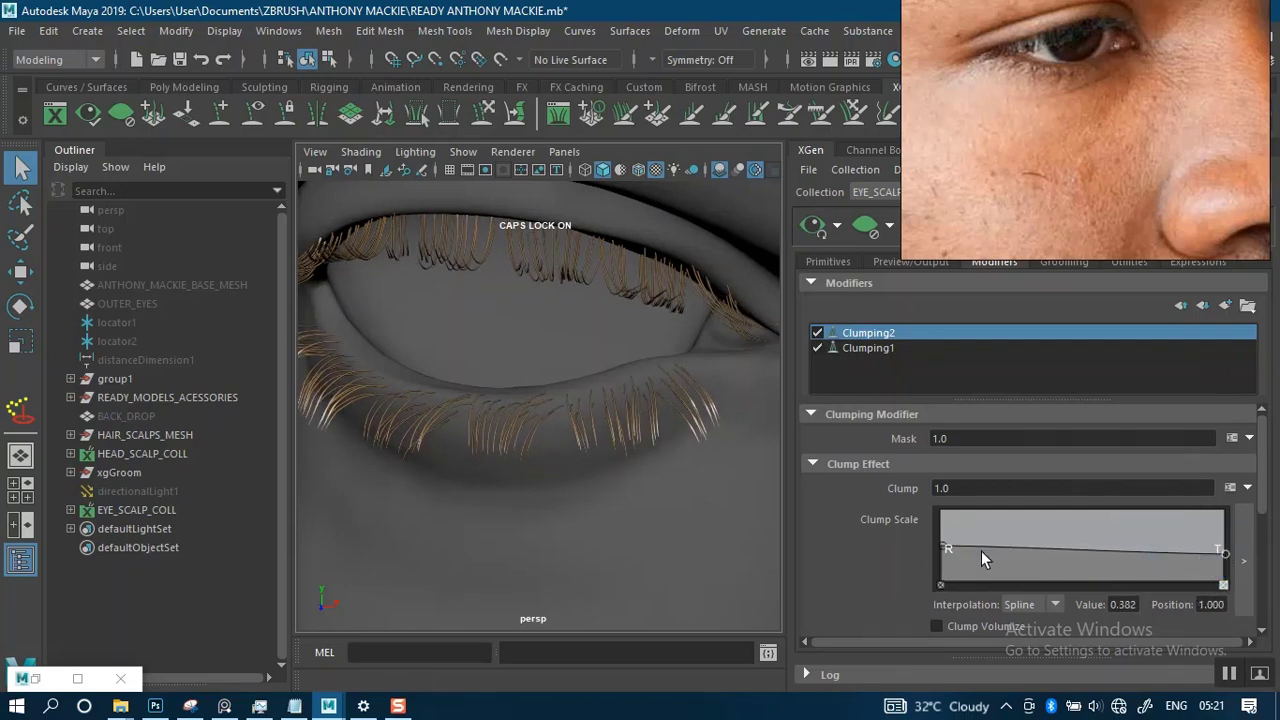
left_click_drag(940, 545, 931, 557)
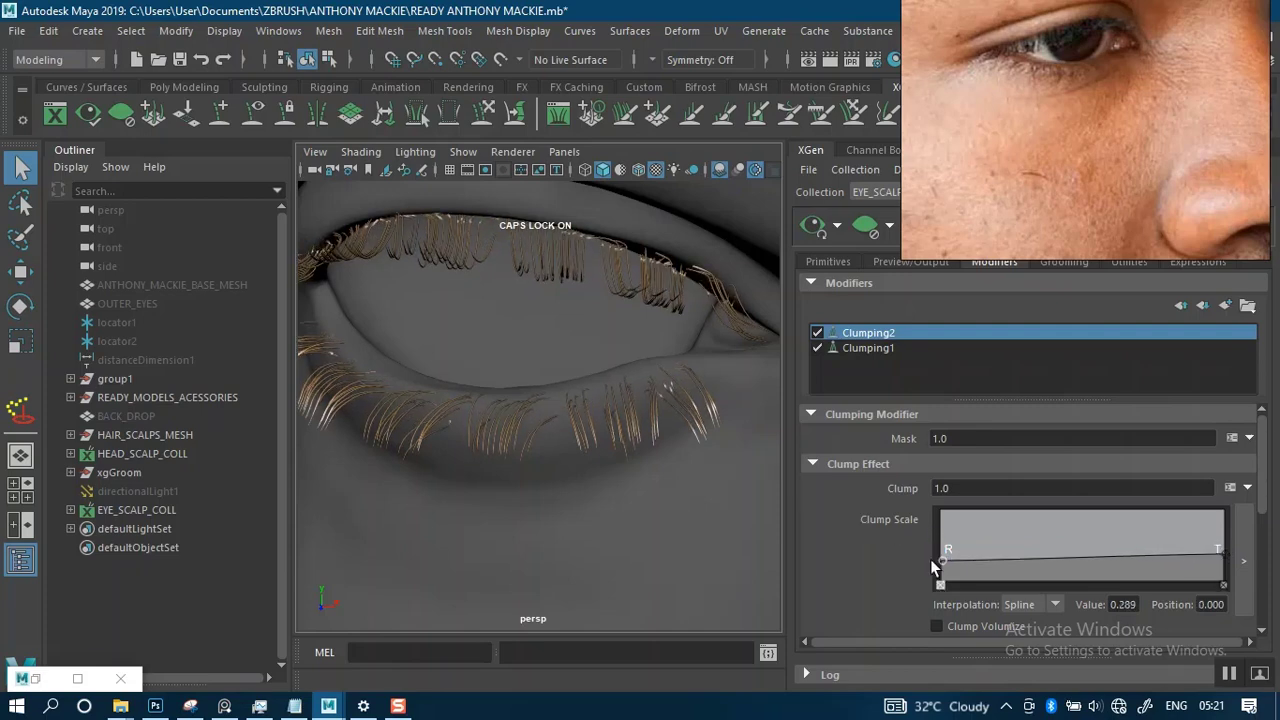
left_click_drag(600, 455, 566, 443, "alt")
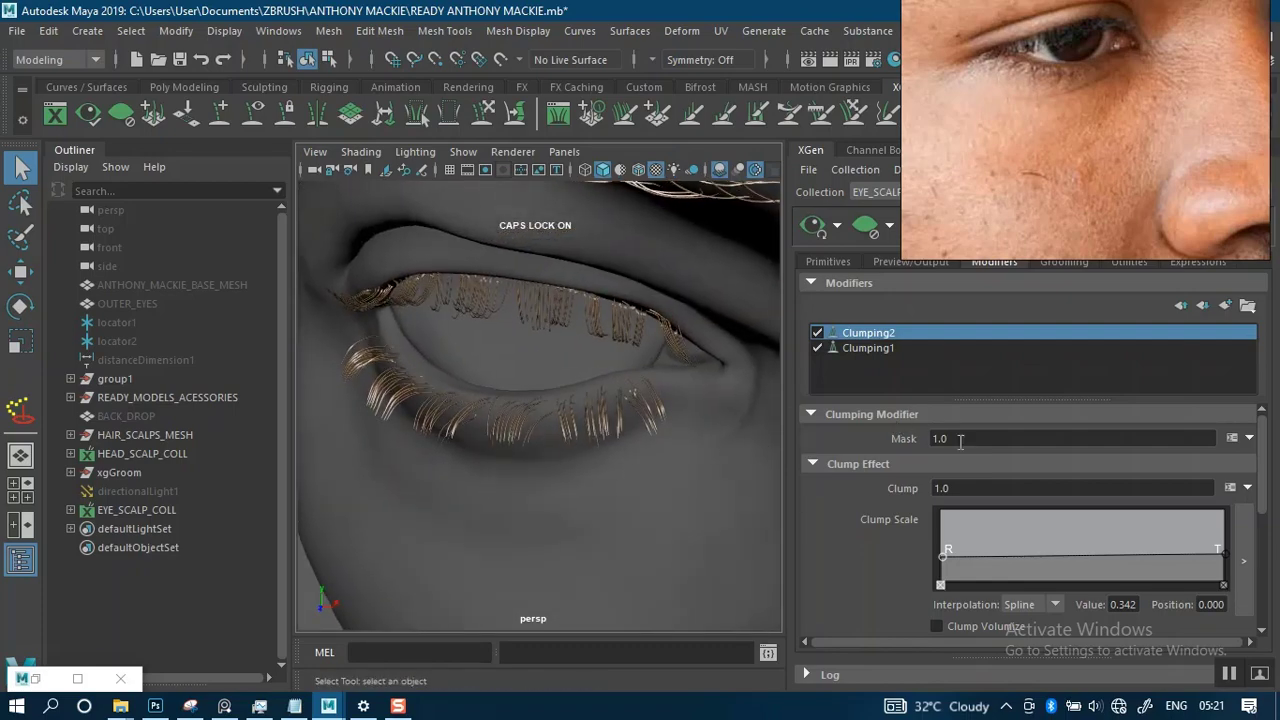
Set the Clumping2 mask to 0.4 and check the lashes on both lids.
left_click(930, 439)
type("0.")
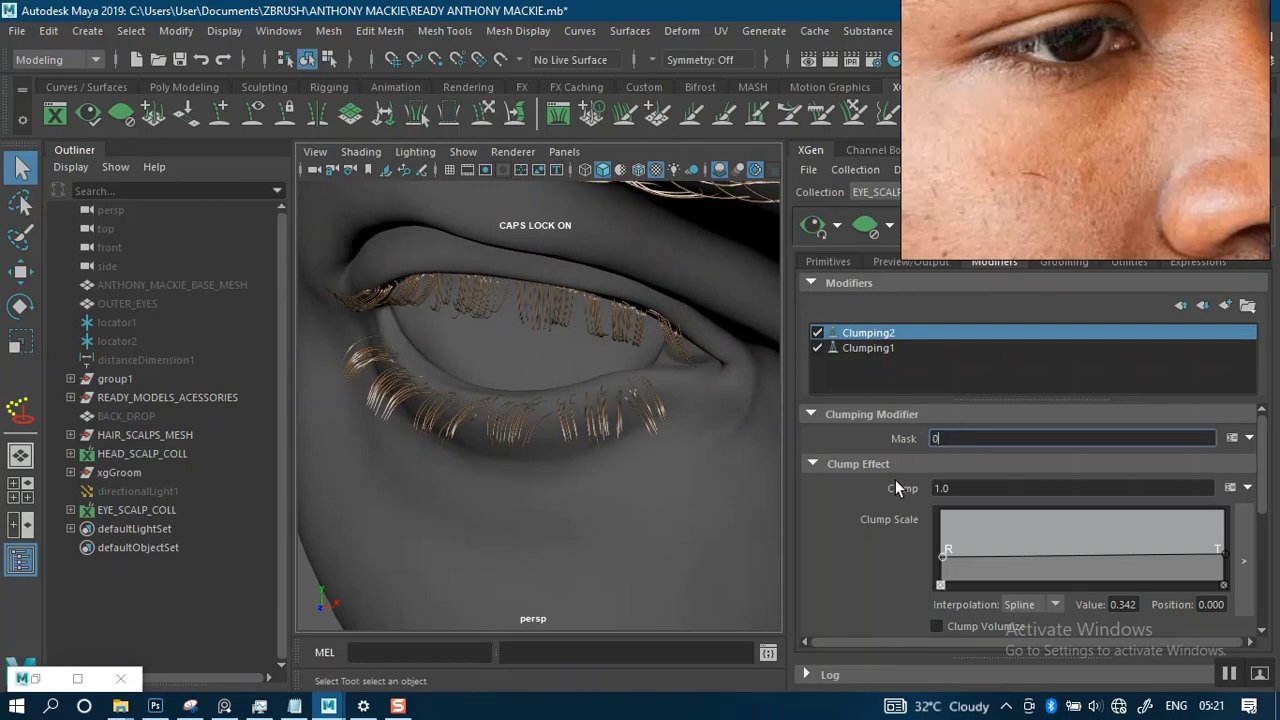
type("4")
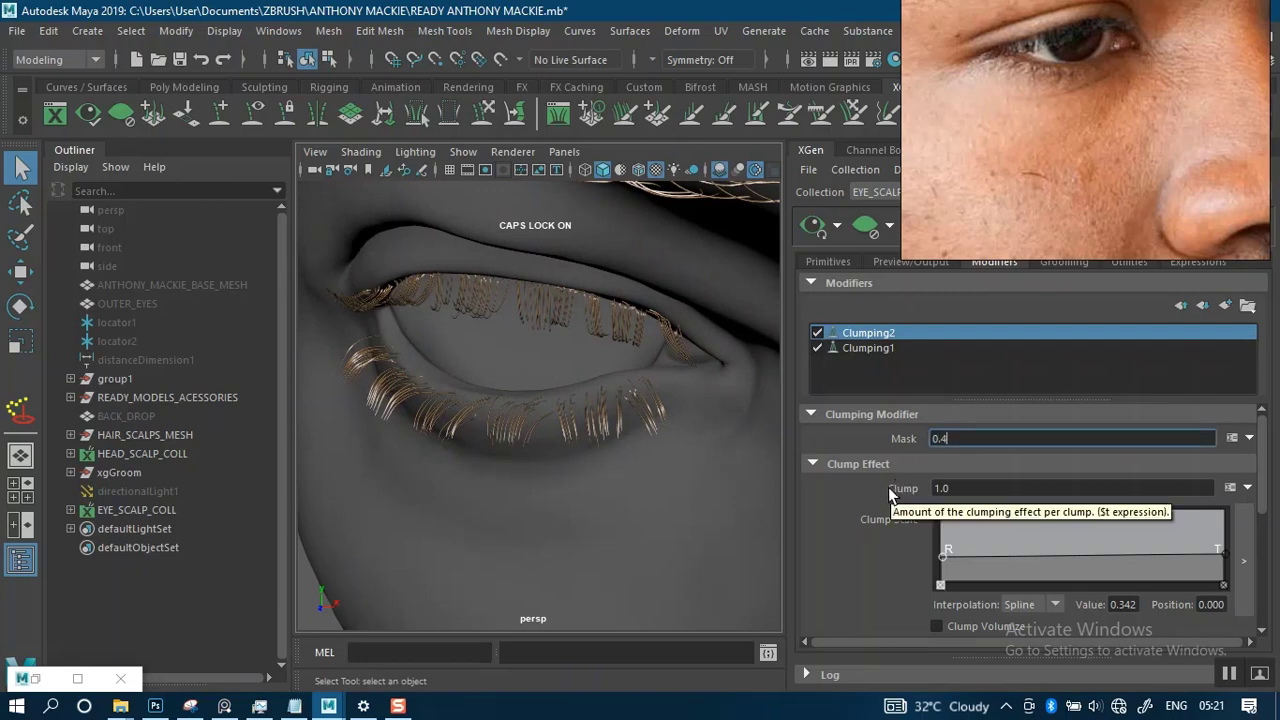
key("Return")
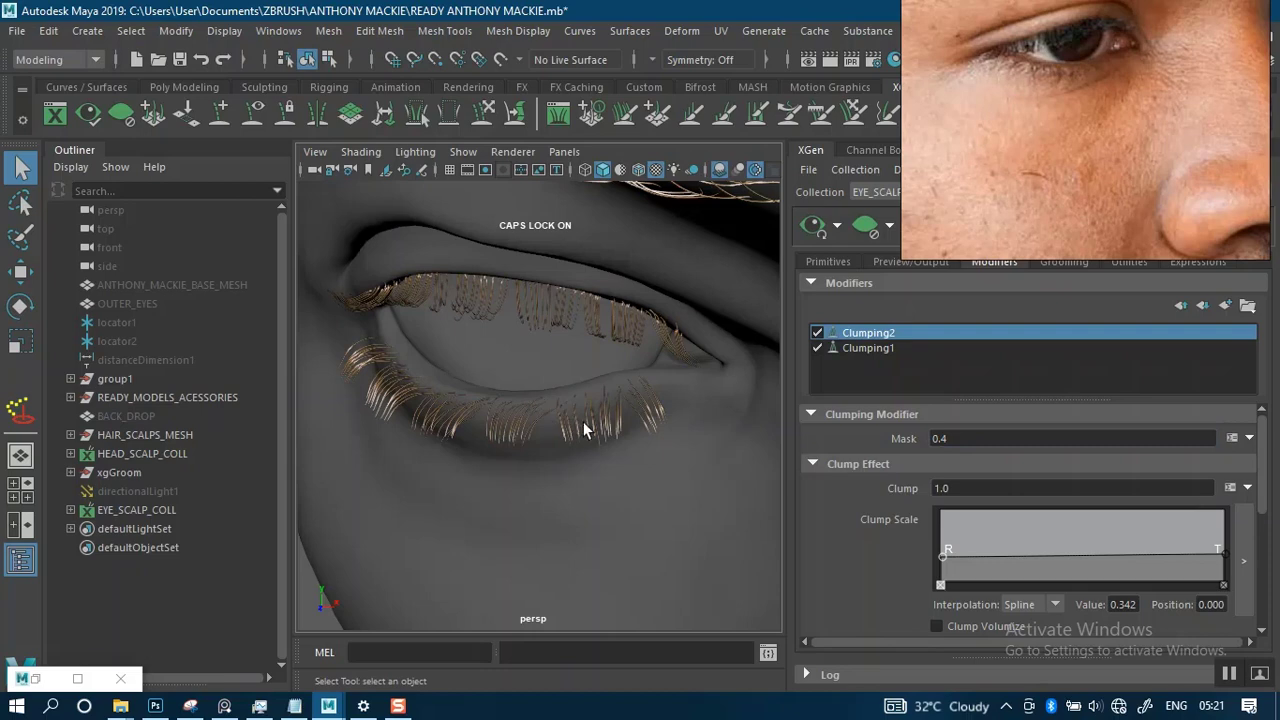
left_click_drag(585, 430, 713, 438, "alt")
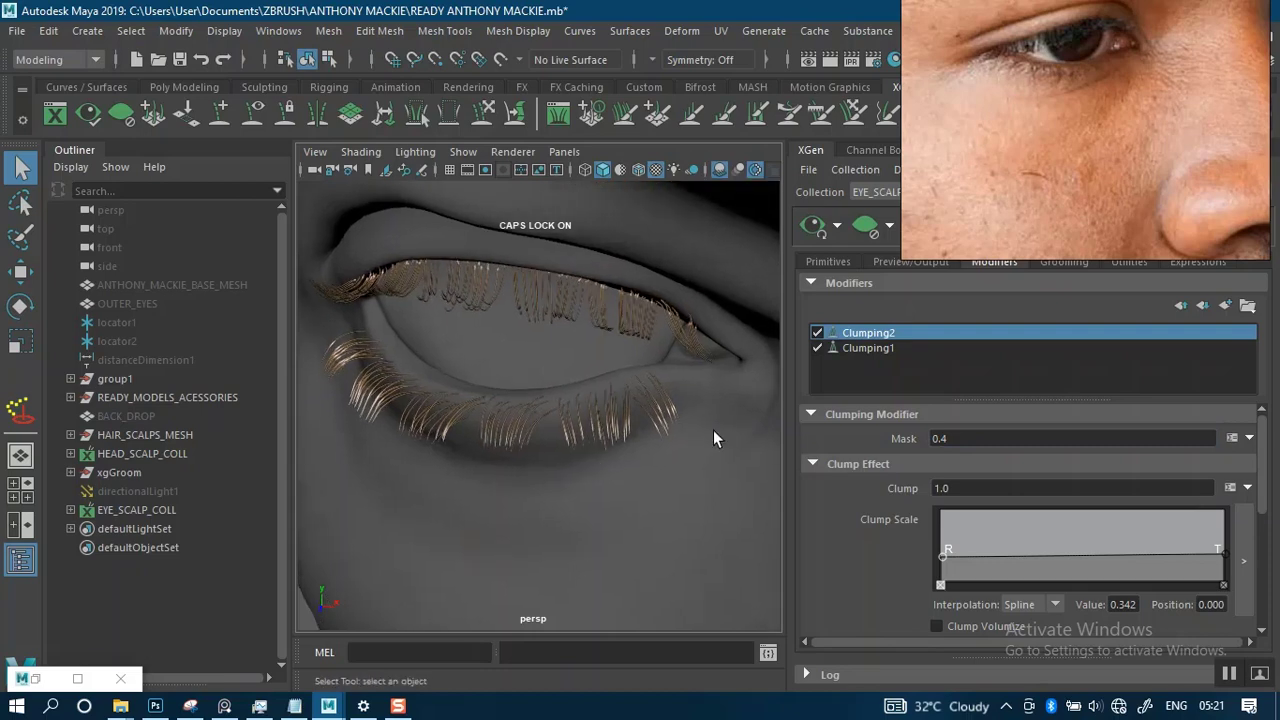
Switch Clumping2 and Clumping1 off and on to compare their effect on the upper and lower lashes up close.
left_click(817, 333)
left_click(817, 333)
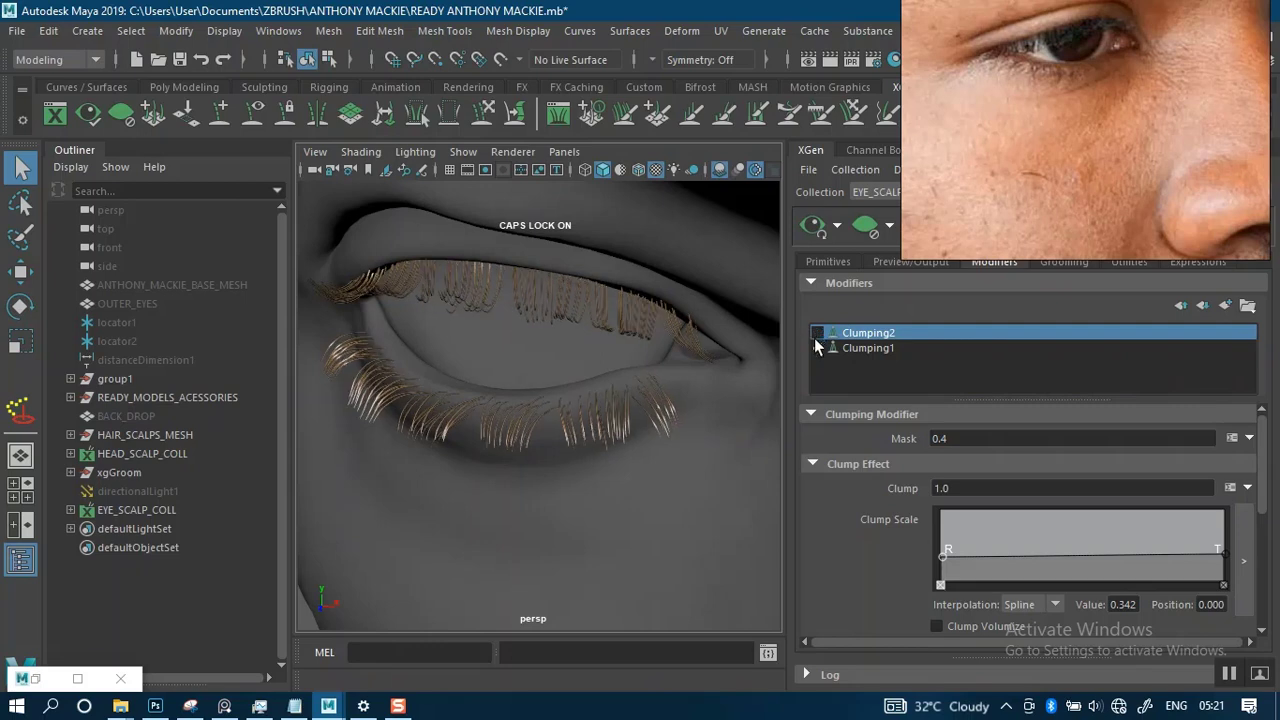
left_click(817, 333)
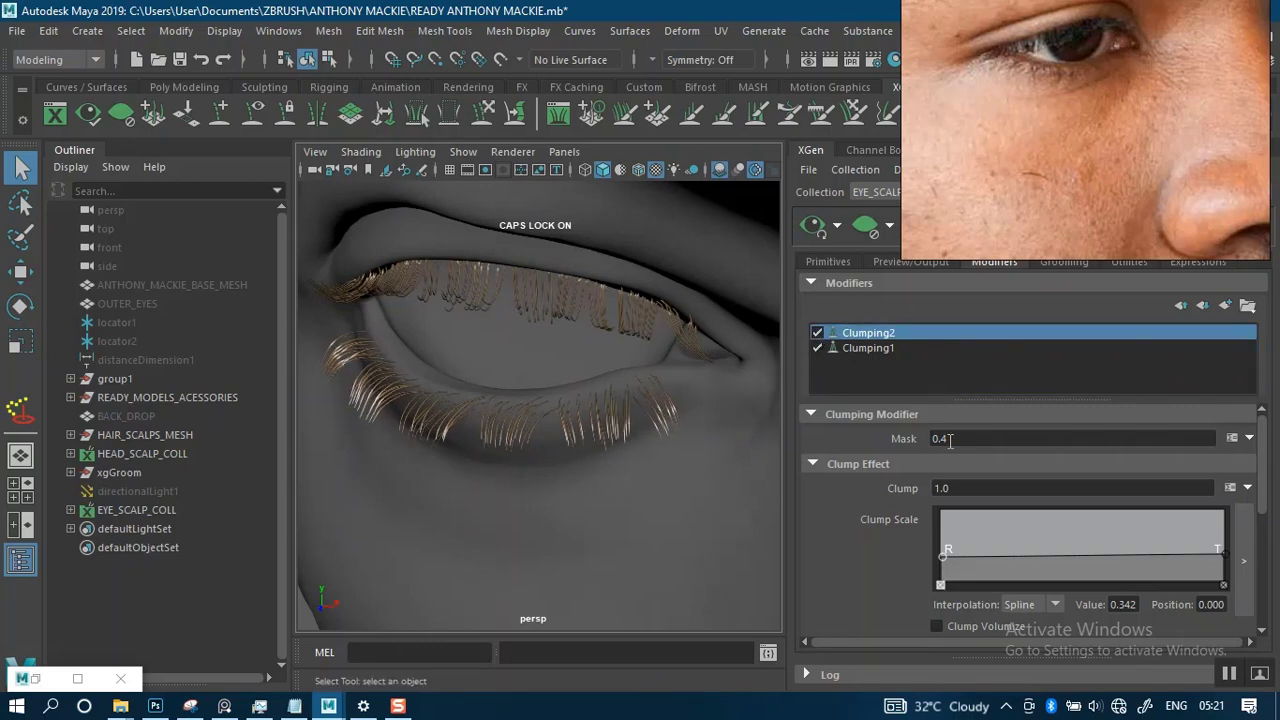
scroll(651, 486, "up", 5)
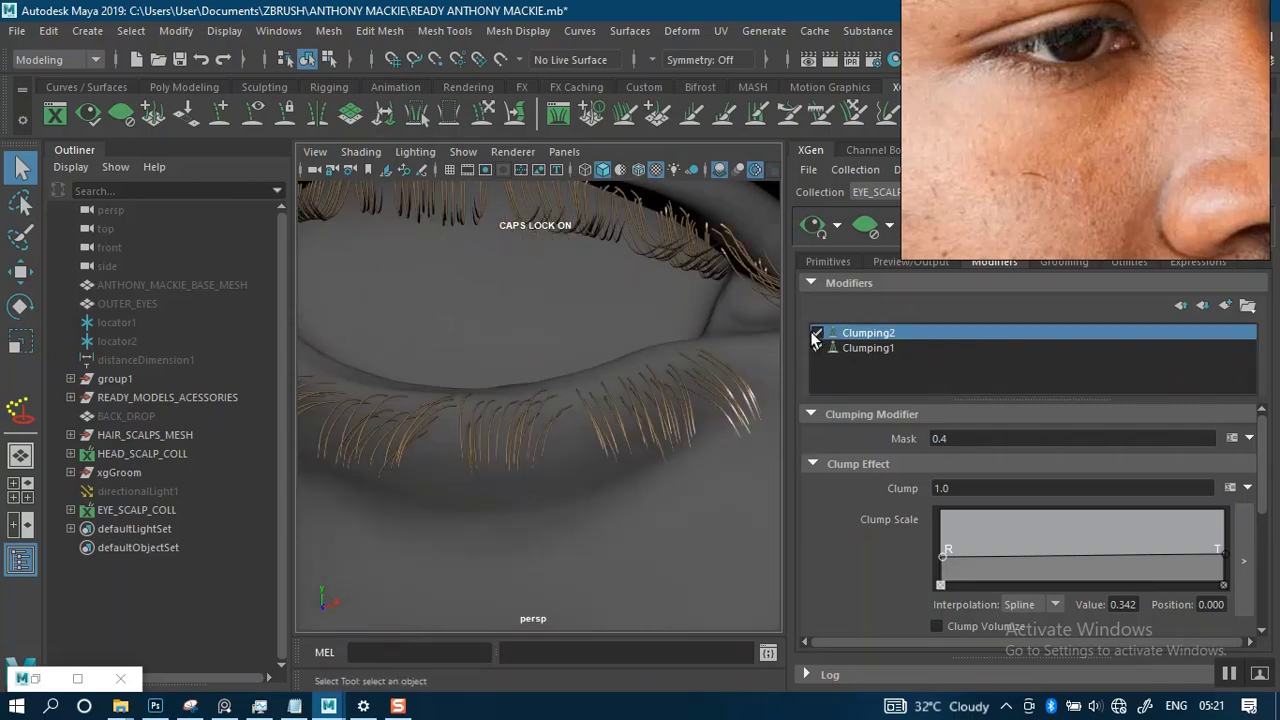
left_click(817, 333)
left_click_drag(663, 366, 690, 368, "alt")
left_click(817, 333)
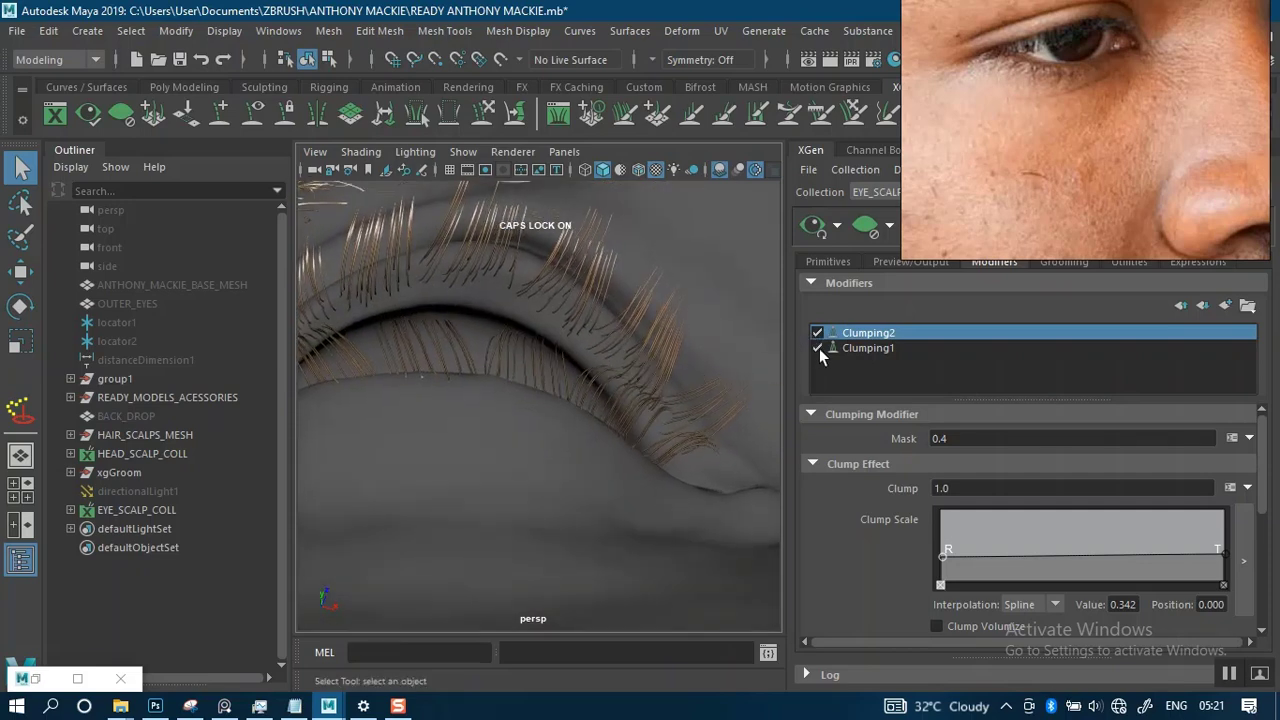
left_click(817, 348)
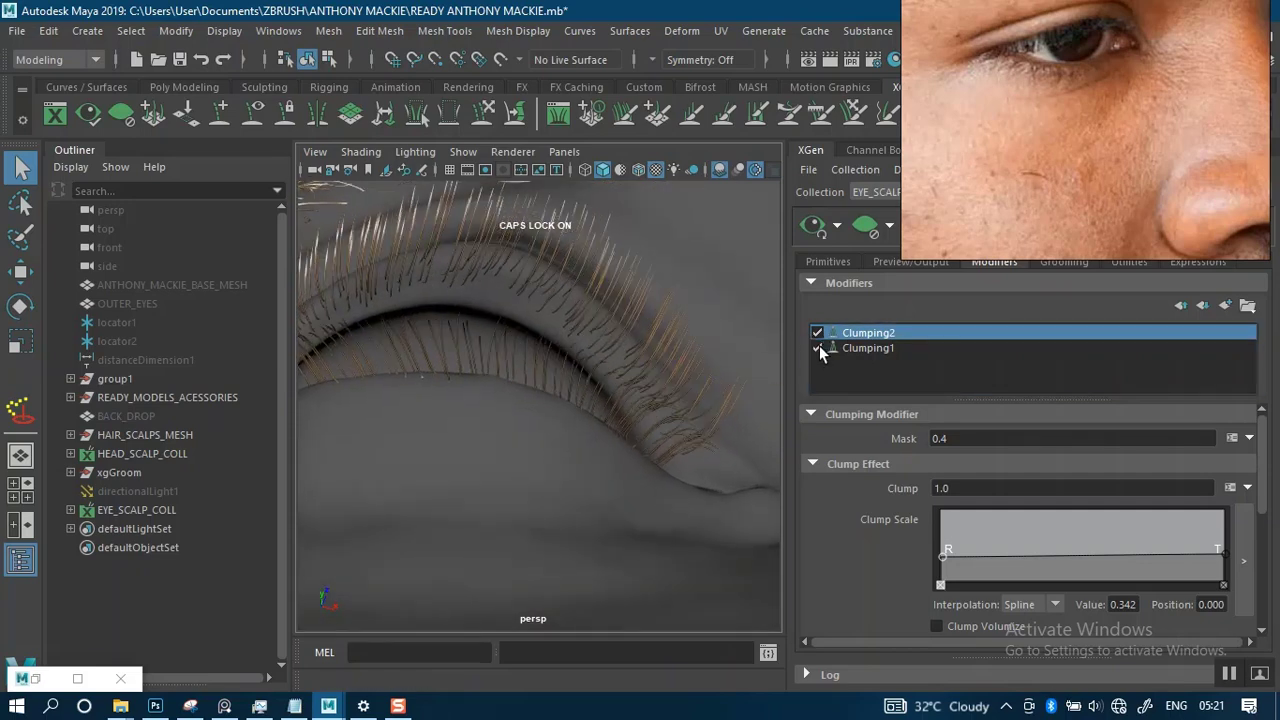
left_click(819, 346)
left_click(816, 333)
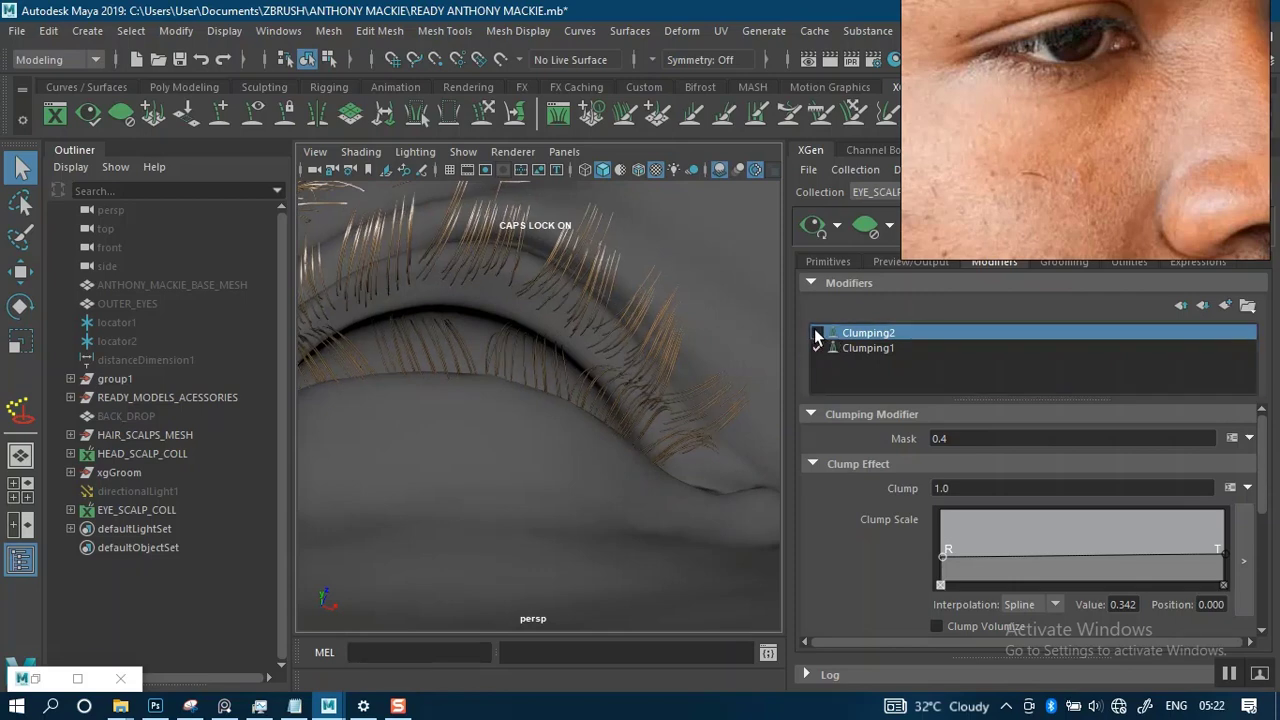
left_click(816, 333)
Set the Clumping2 mask to 1.
left_click(966, 437)
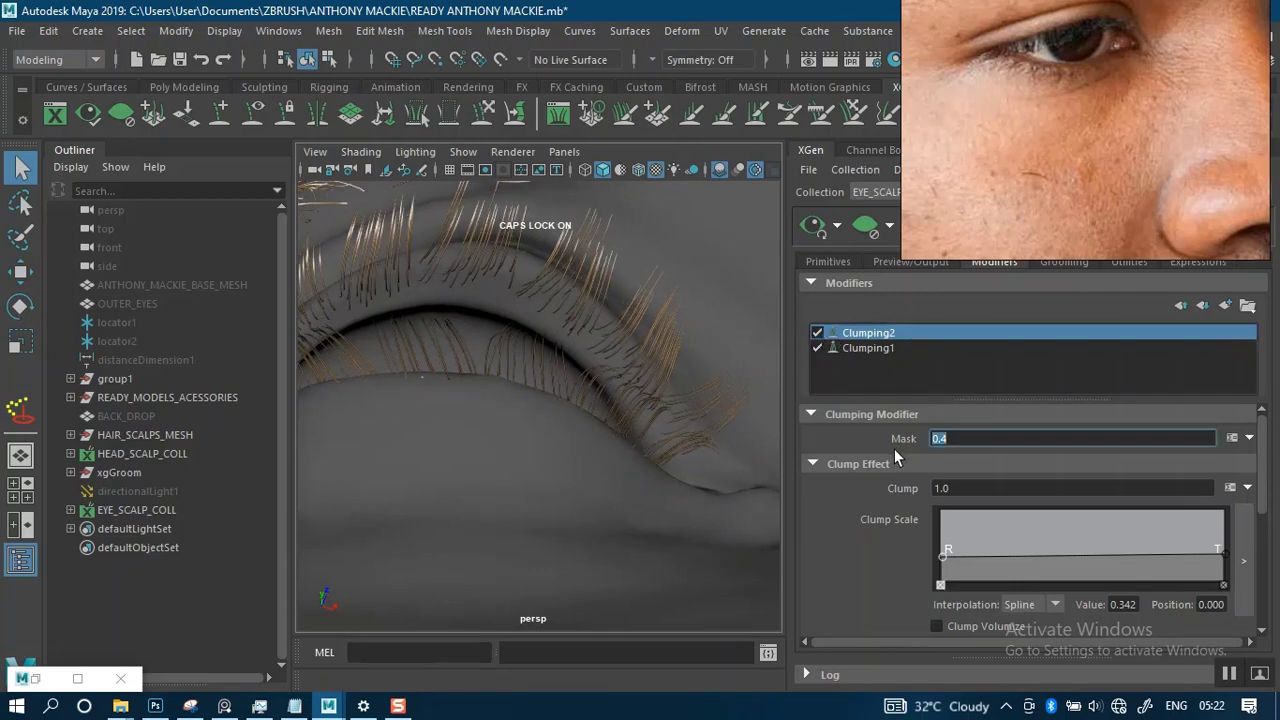
type("1")
key("Return")
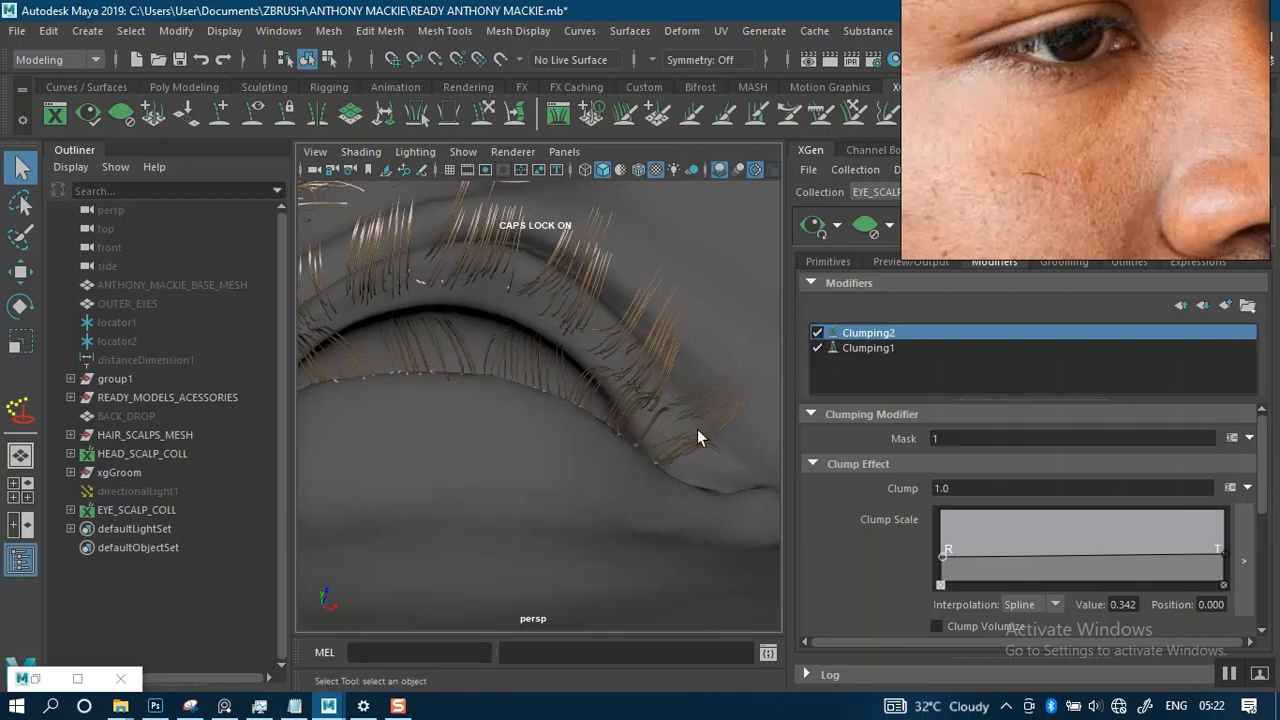
Set the Clumping1 mask to 0.3 and check the lashes up close and across the whole eye.
left_click(862, 348)
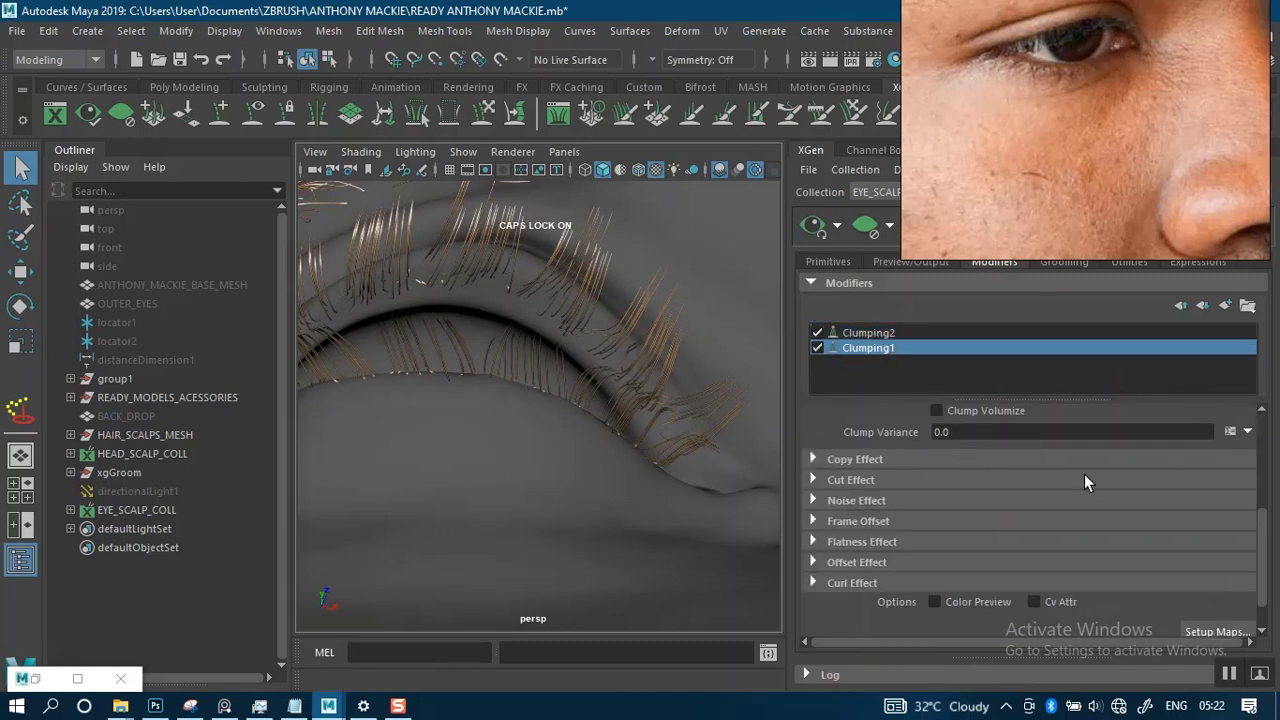
scroll(1258, 553, "up", 5)
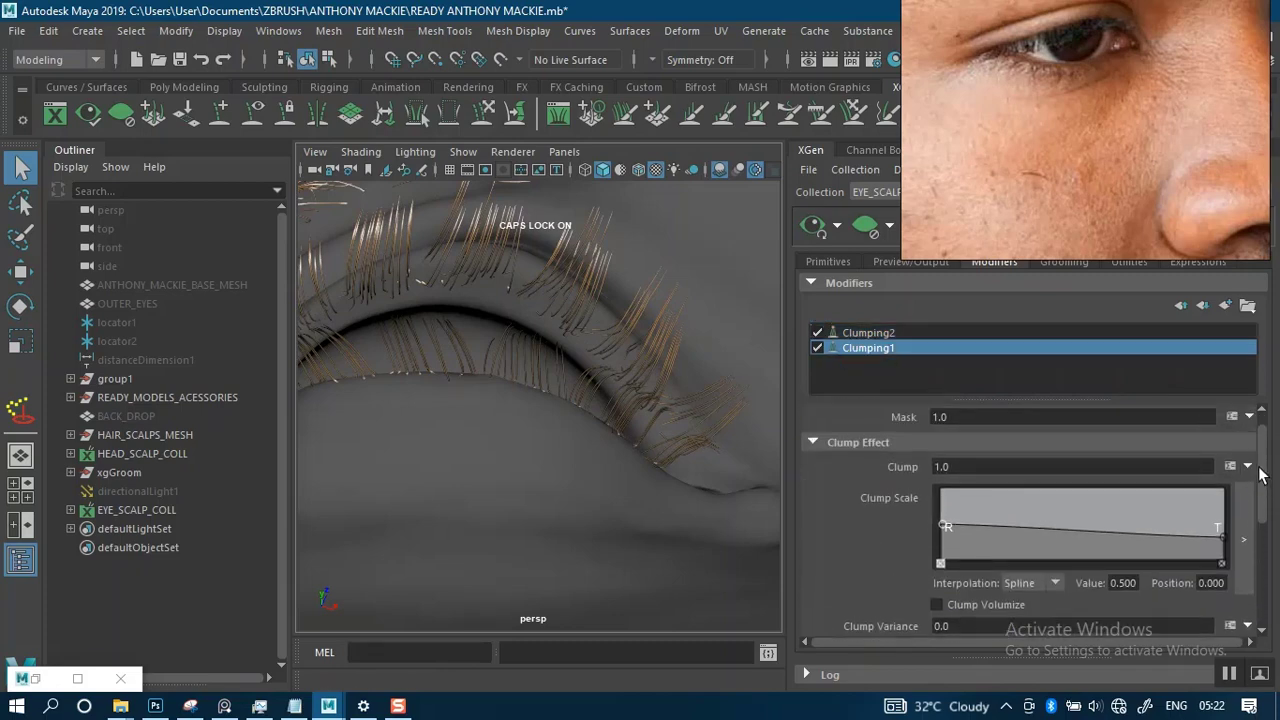
left_click(979, 438)
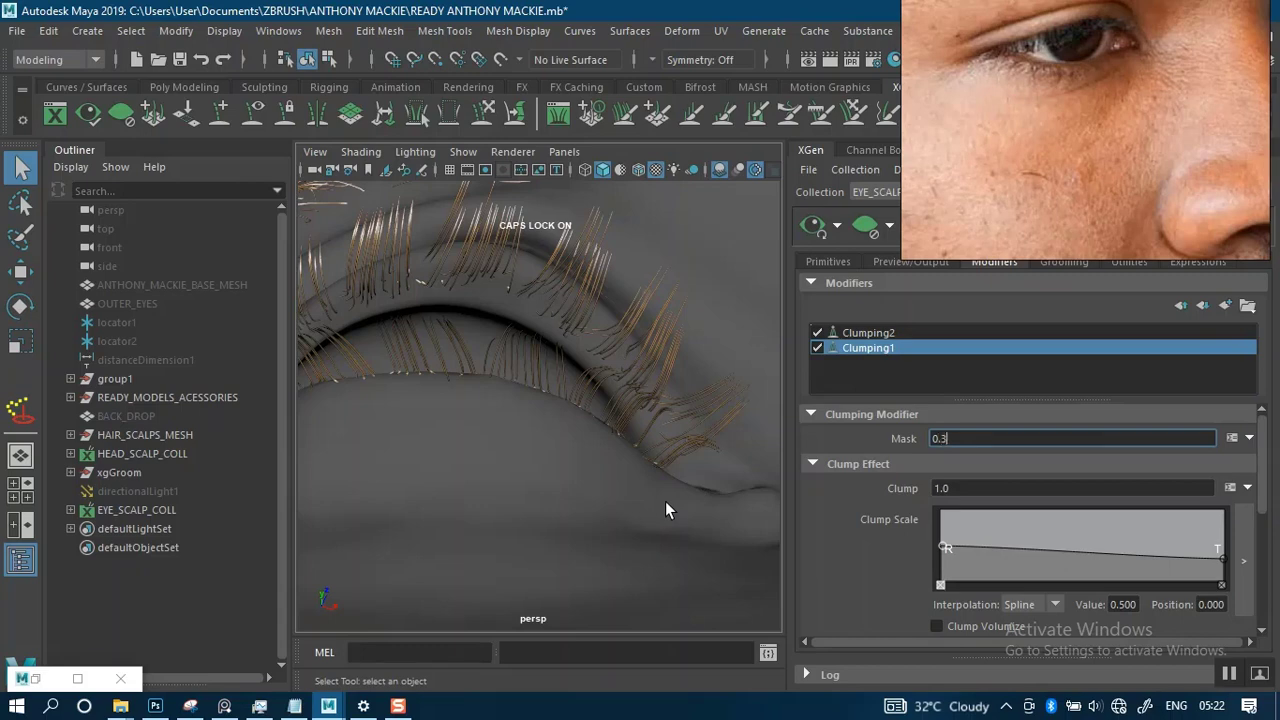
key("Return")
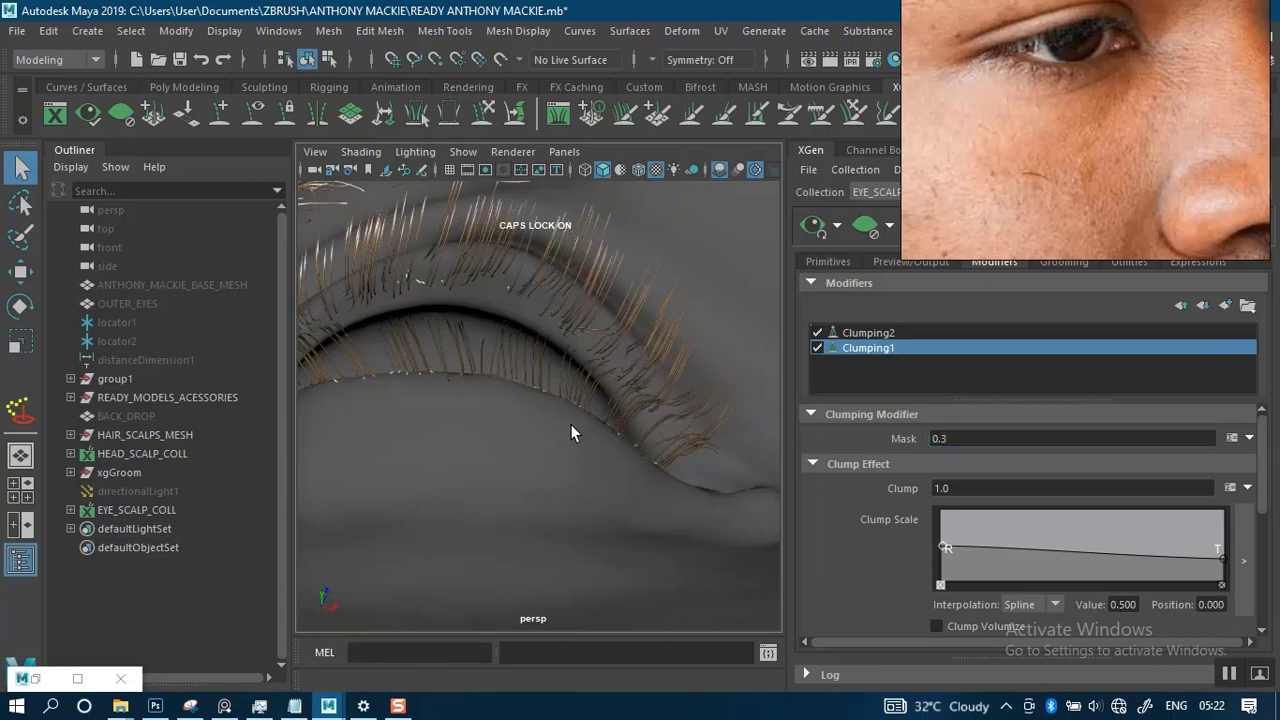
left_click_drag(571, 430, 668, 315, "alt")
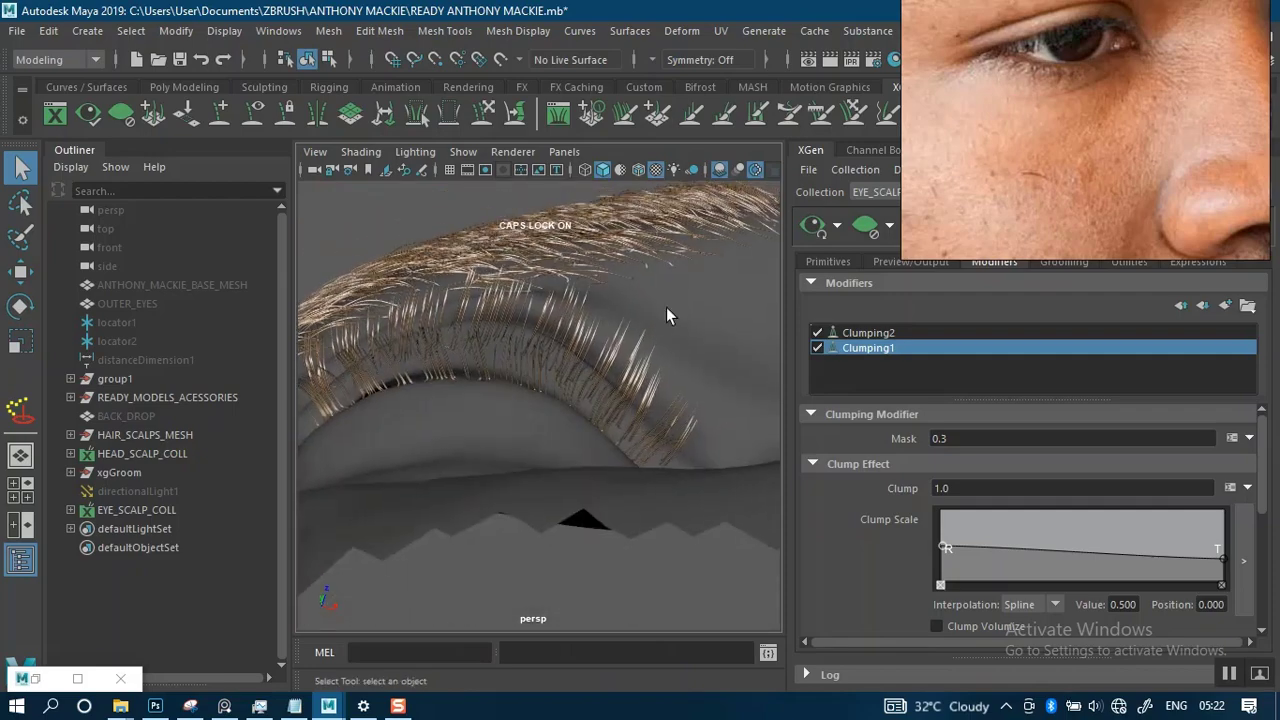
left_click(817, 332)
left_click_drag(591, 368, 663, 398, "alt")
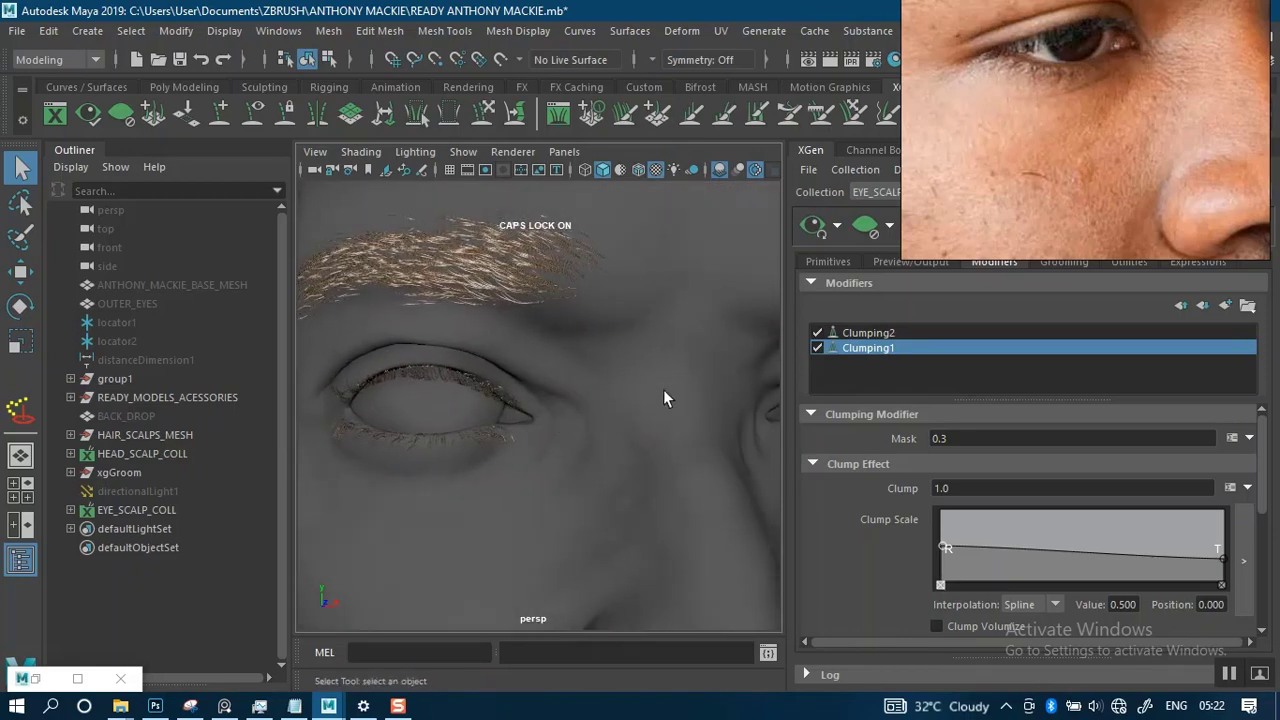
left_click_drag(450, 422, 560, 420, "alt")
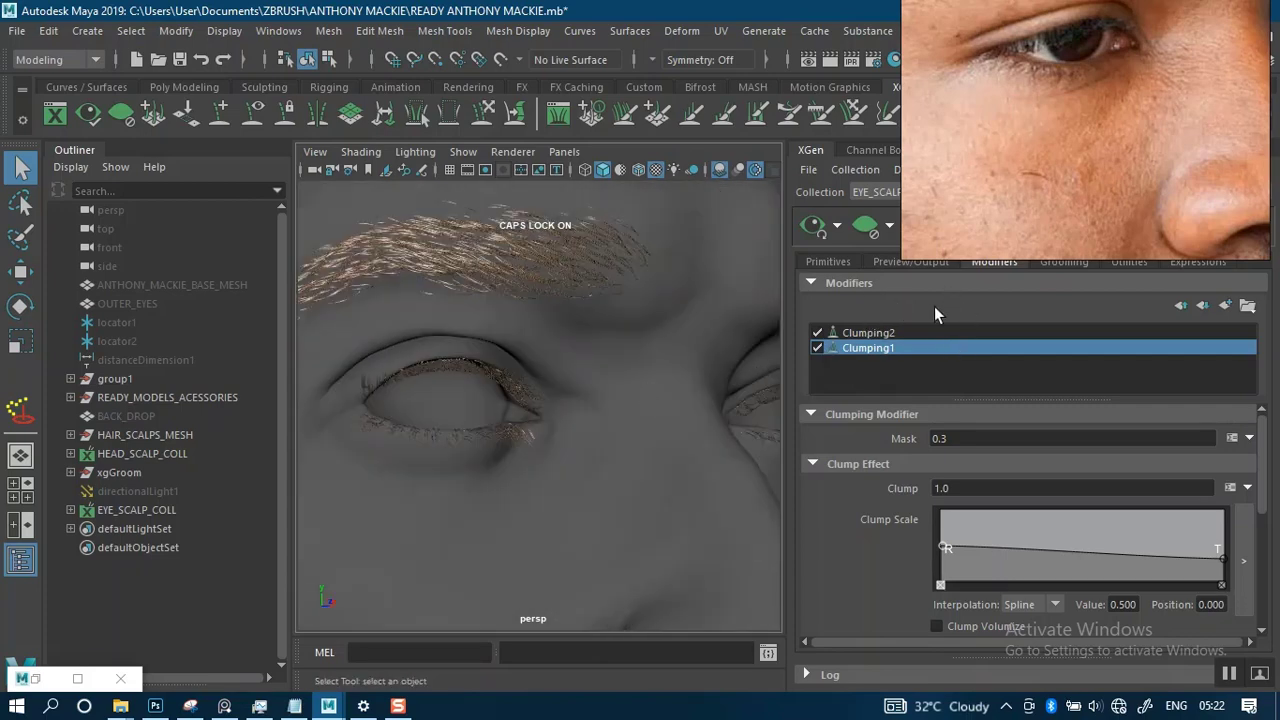
Add a Noise modifier to the eyelashes and switch it off to compare its effect on the lashes.
left_click(1224, 305)
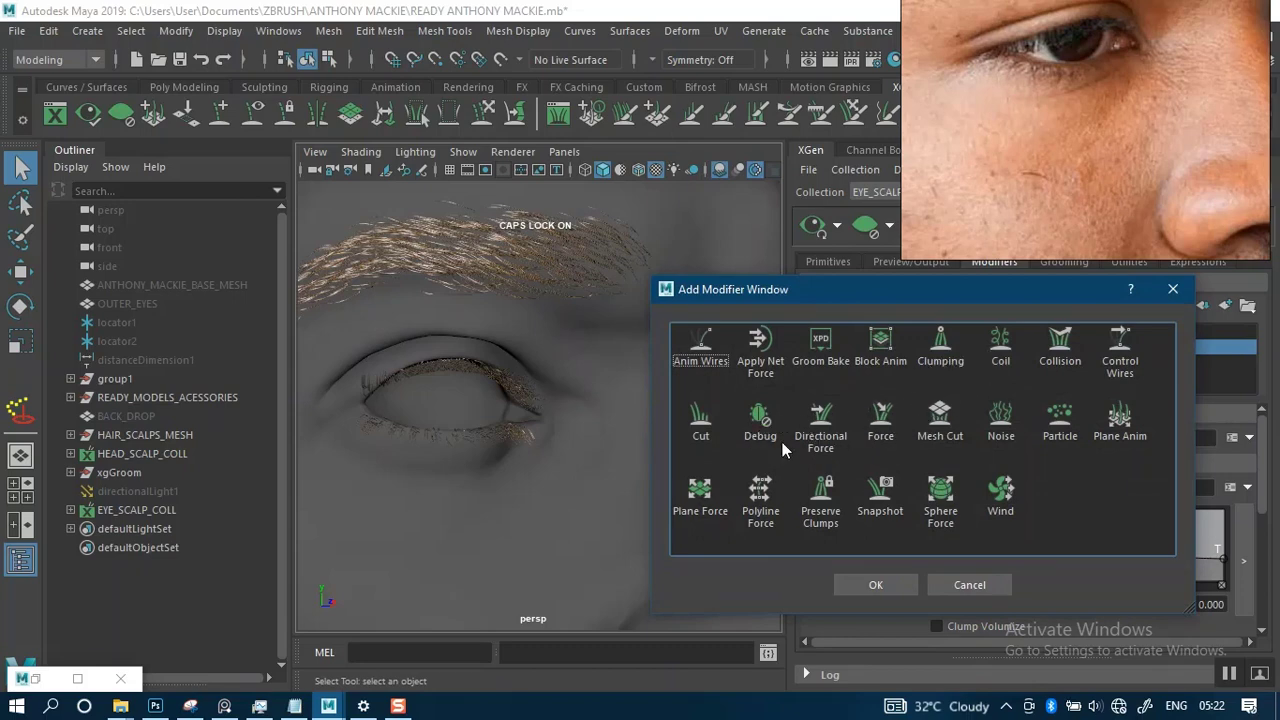
left_click(1006, 422)
left_click(873, 585)
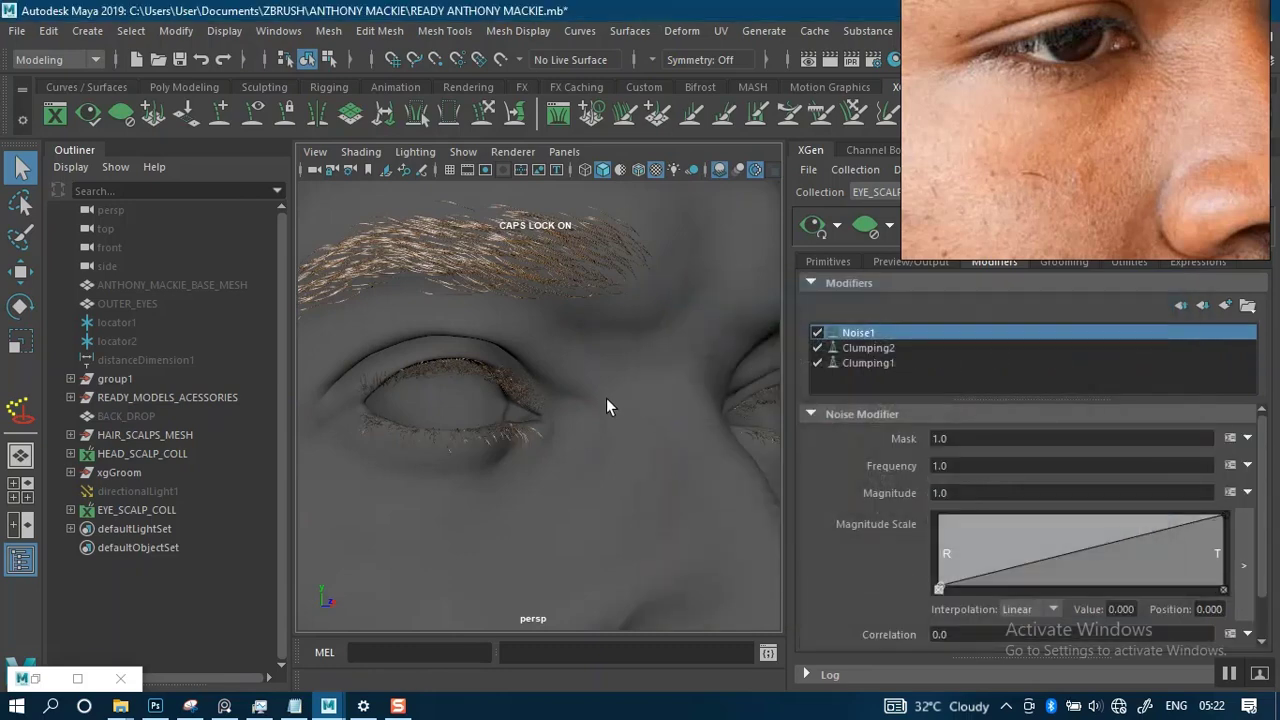
scroll(529, 410, "up", 5)
left_click_drag(566, 504, 543, 397, "alt")
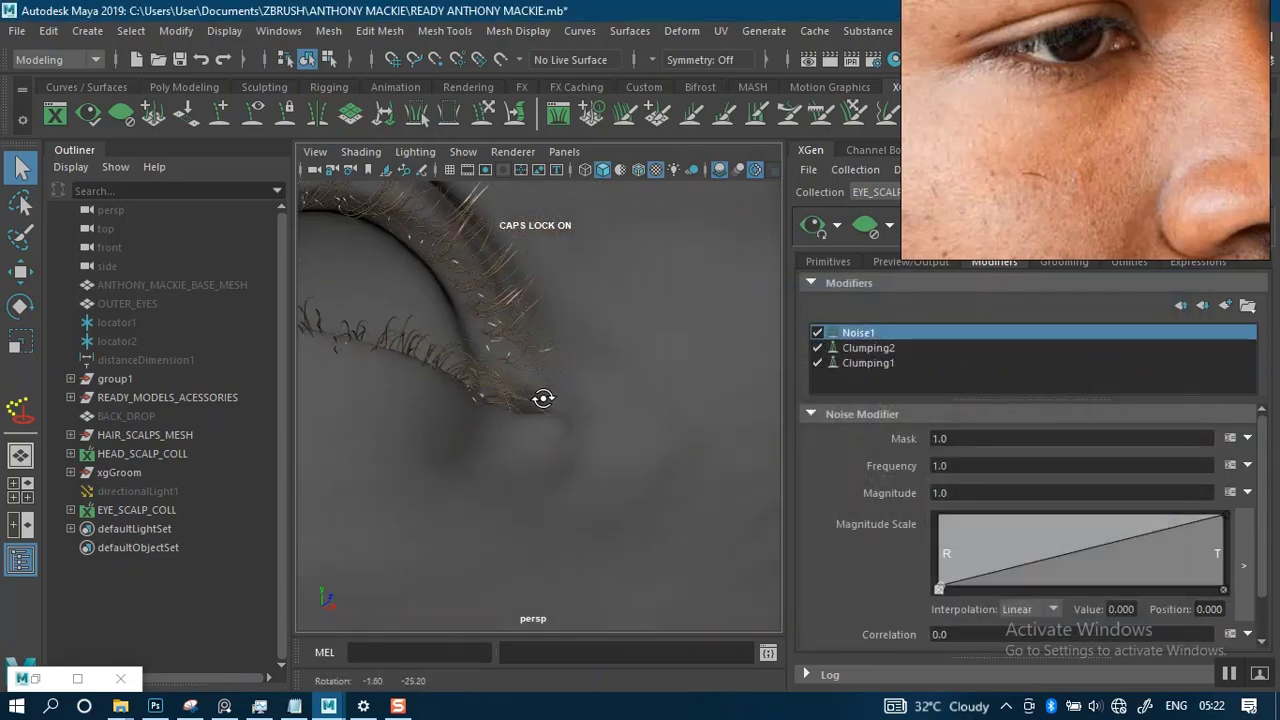
middle_click_drag(543, 397, 629, 423, "alt")
left_click_drag(629, 423, 657, 389, "alt")
left_click(817, 333)
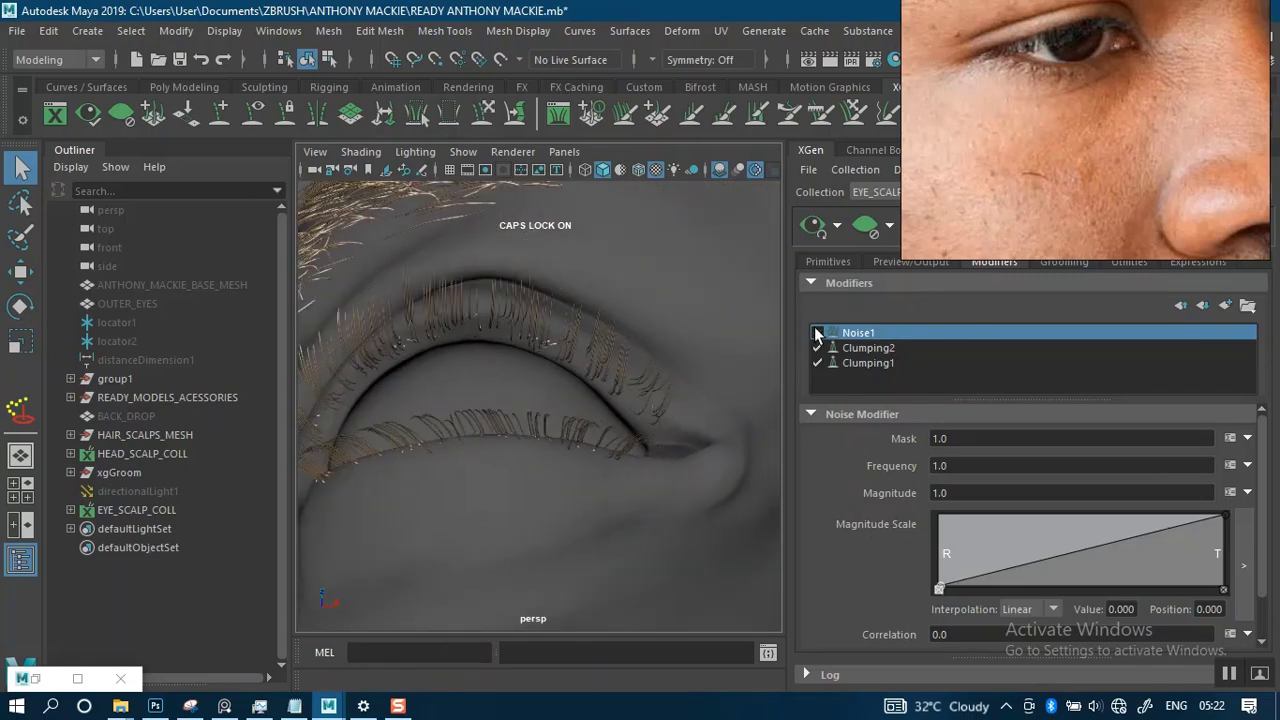
Switch the Noise modifier back on, set its mask to 0.4 and check the upper and lower lashes.
left_click(813, 332)
left_click_drag(683, 405, 738, 497, "alt")
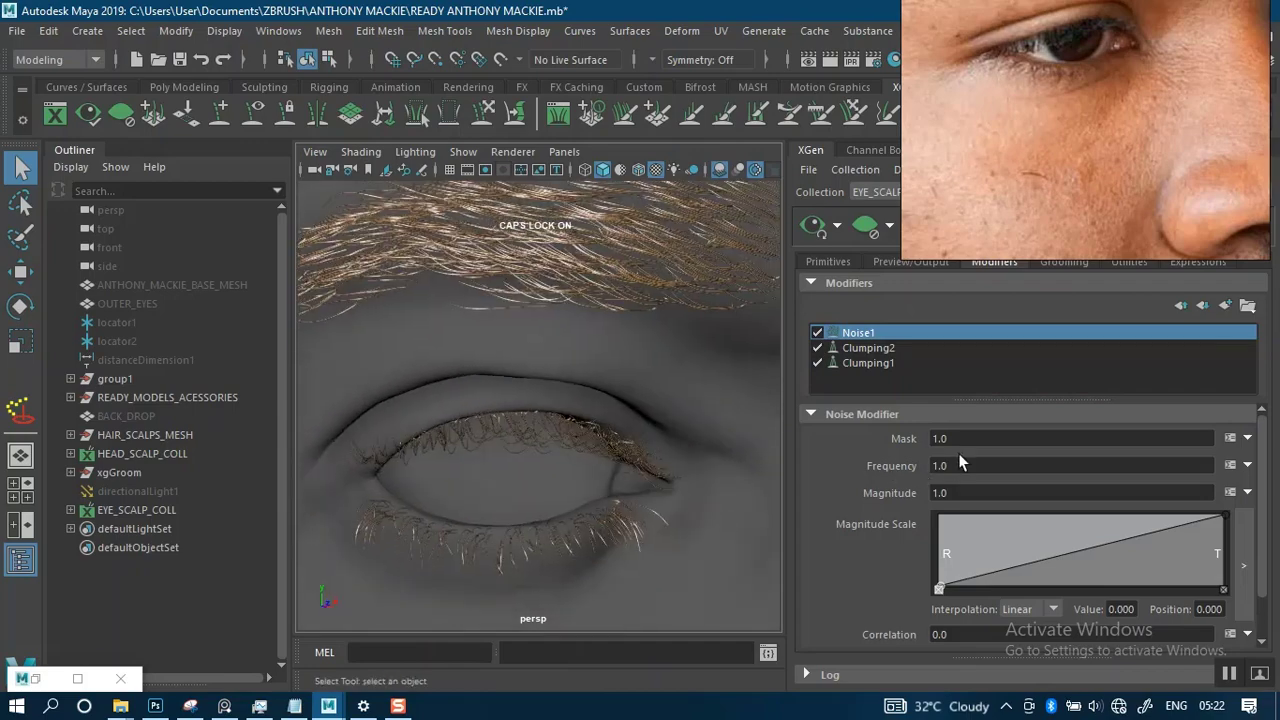
left_click_drag(957, 440, 917, 439)
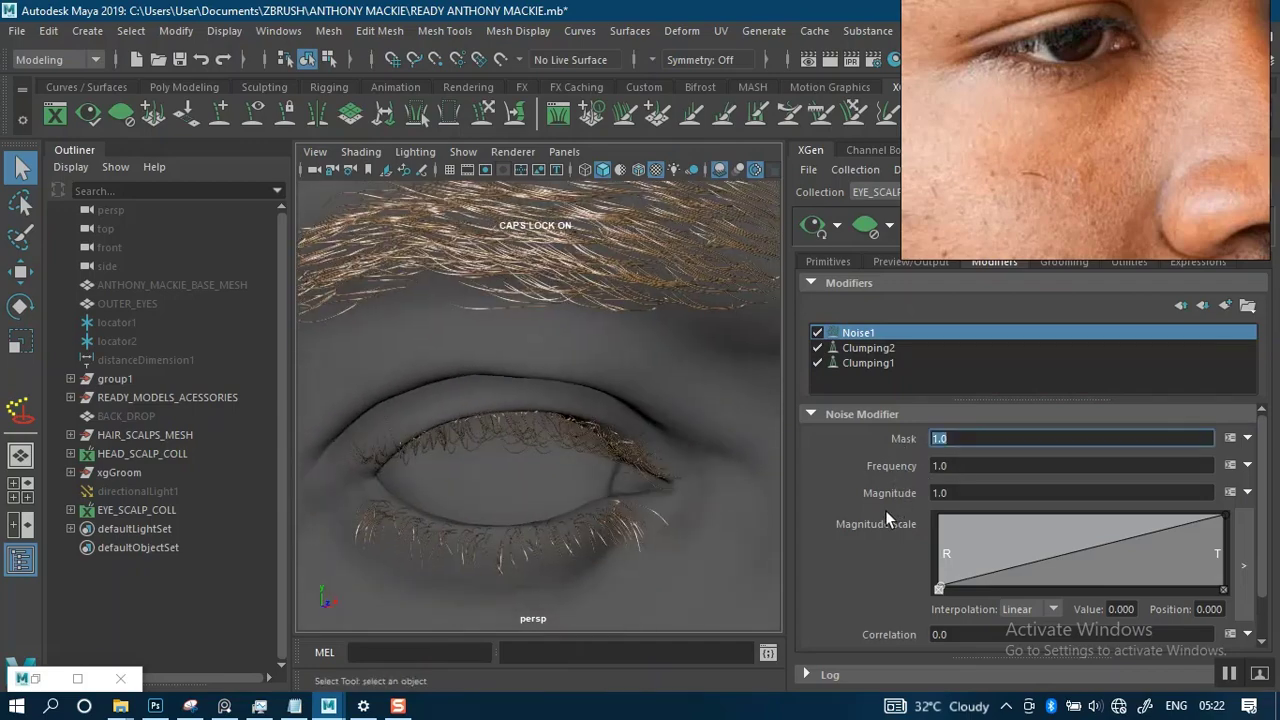
scroll(612, 493, "up", 2)
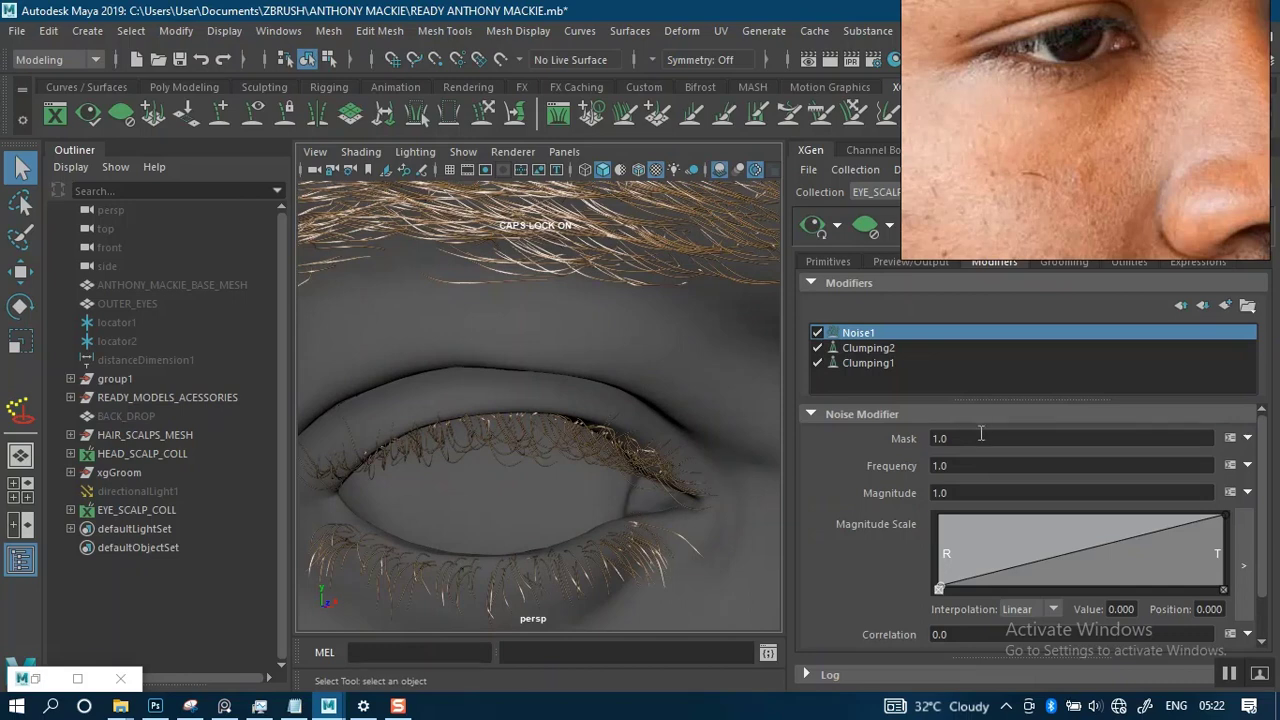
left_click_drag(981, 438, 911, 443)
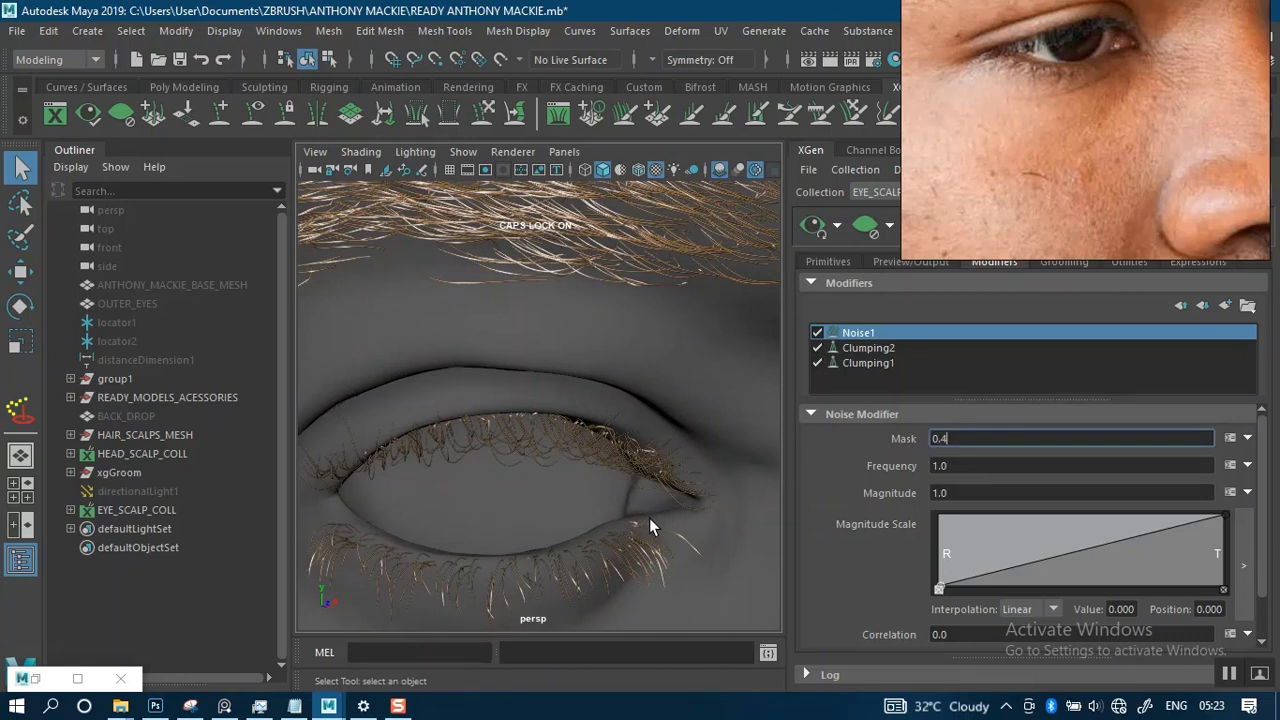
key("Return")
left_click_drag(538, 473, 632, 372, "alt")
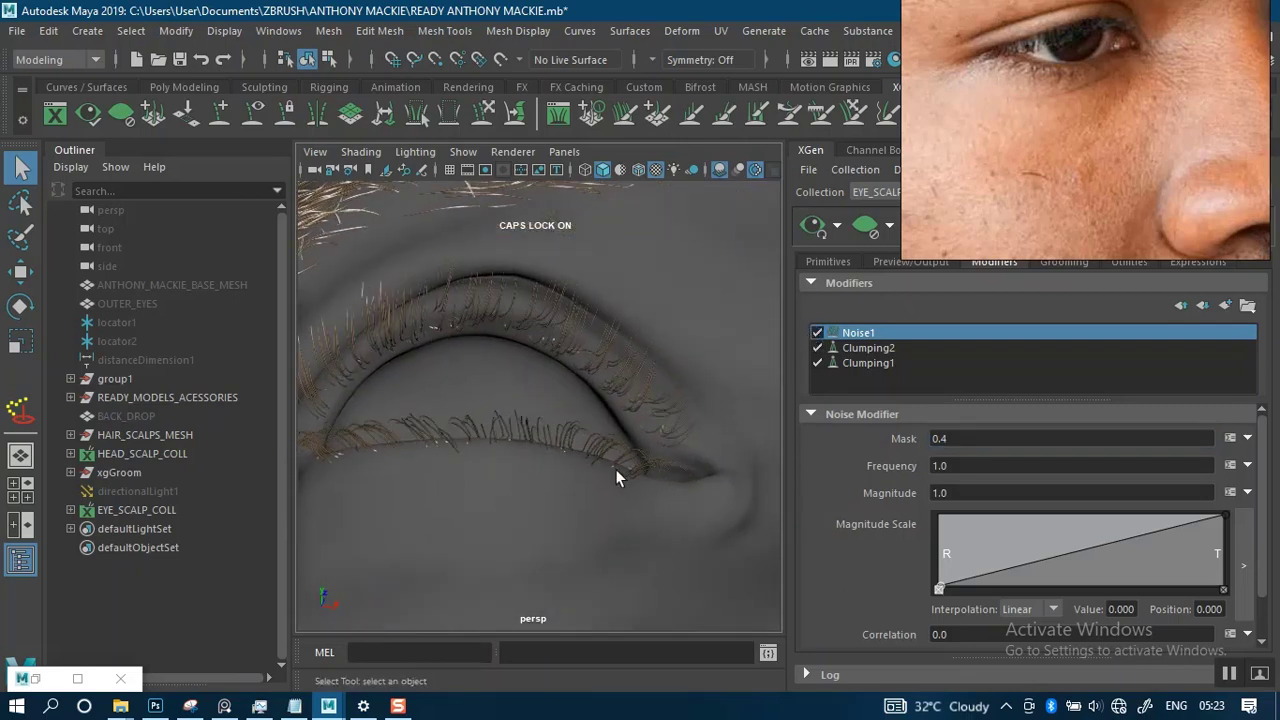
left_click_drag(617, 474, 585, 484, "alt")
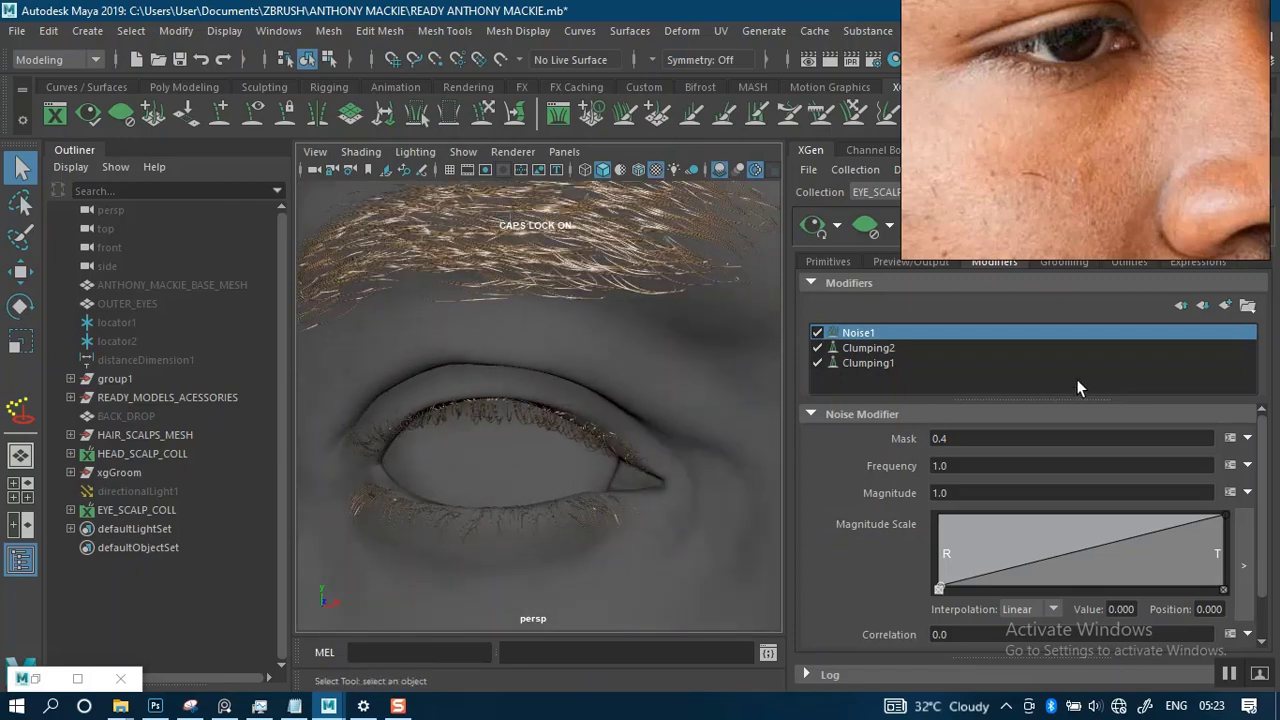
Add a Cut modifier to the eyelashes and set its amount to rand(0.0,0.2)*$cLength, copied from the wecht.txt notes in Notepad.
left_click(1226, 307)
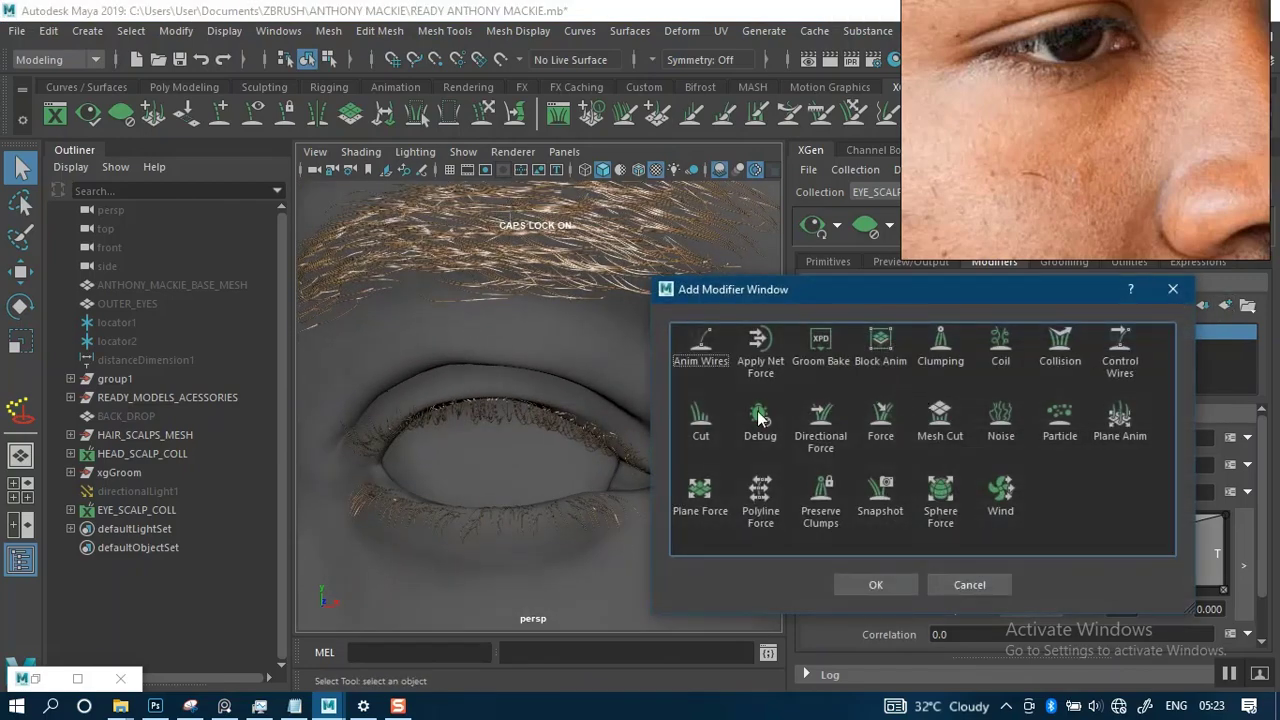
left_click(860, 584)
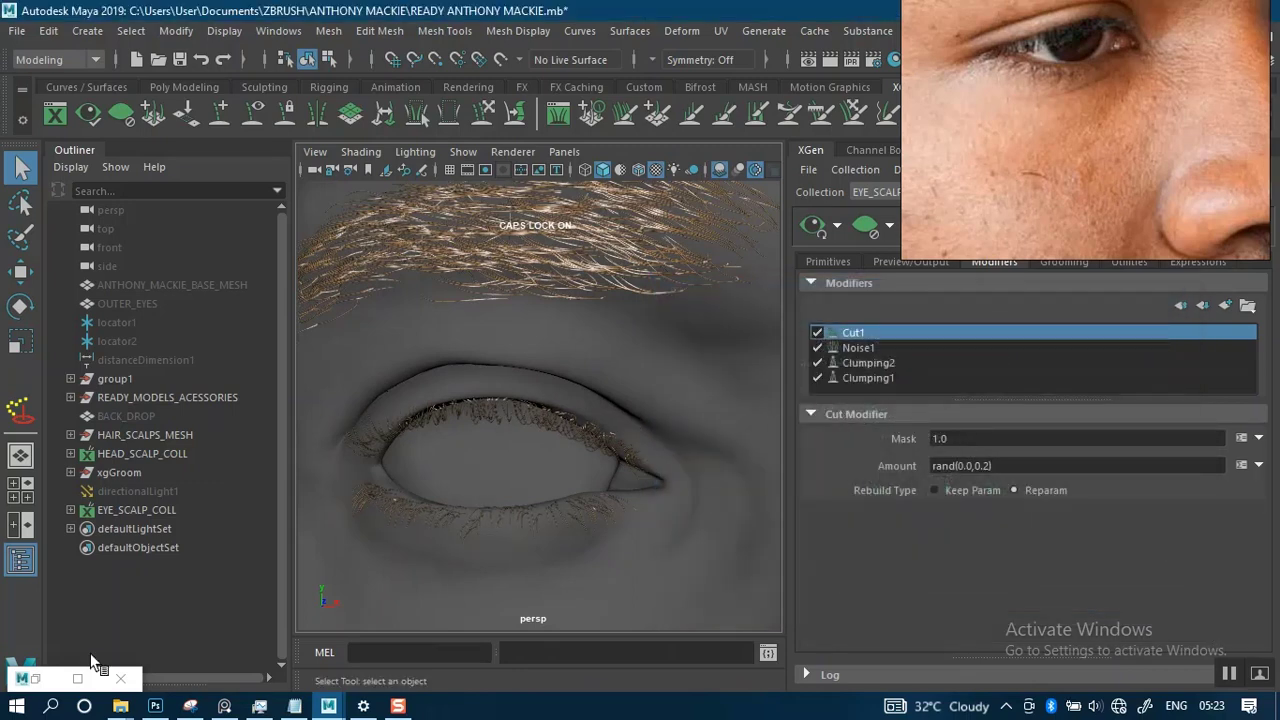
left_click(284, 640)
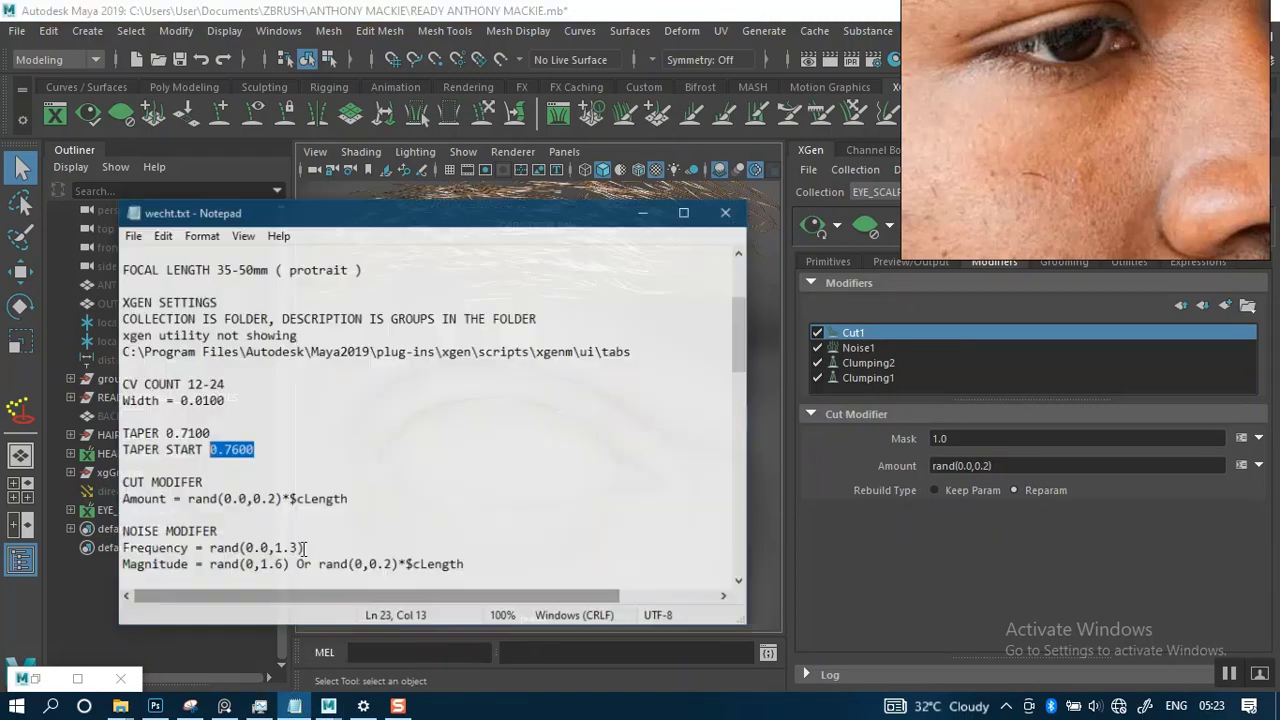
left_click_drag(378, 489, 206, 489)
key("ctrl+c")
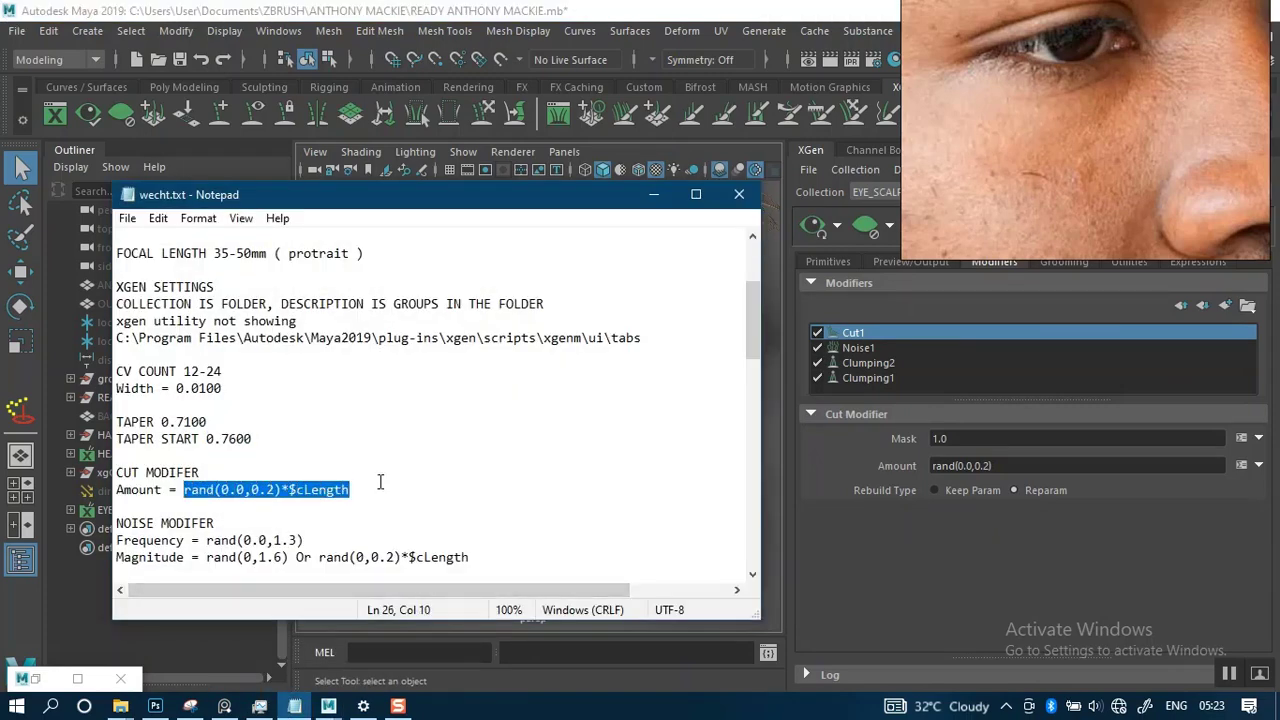
left_click_drag(992, 465, 947, 465)
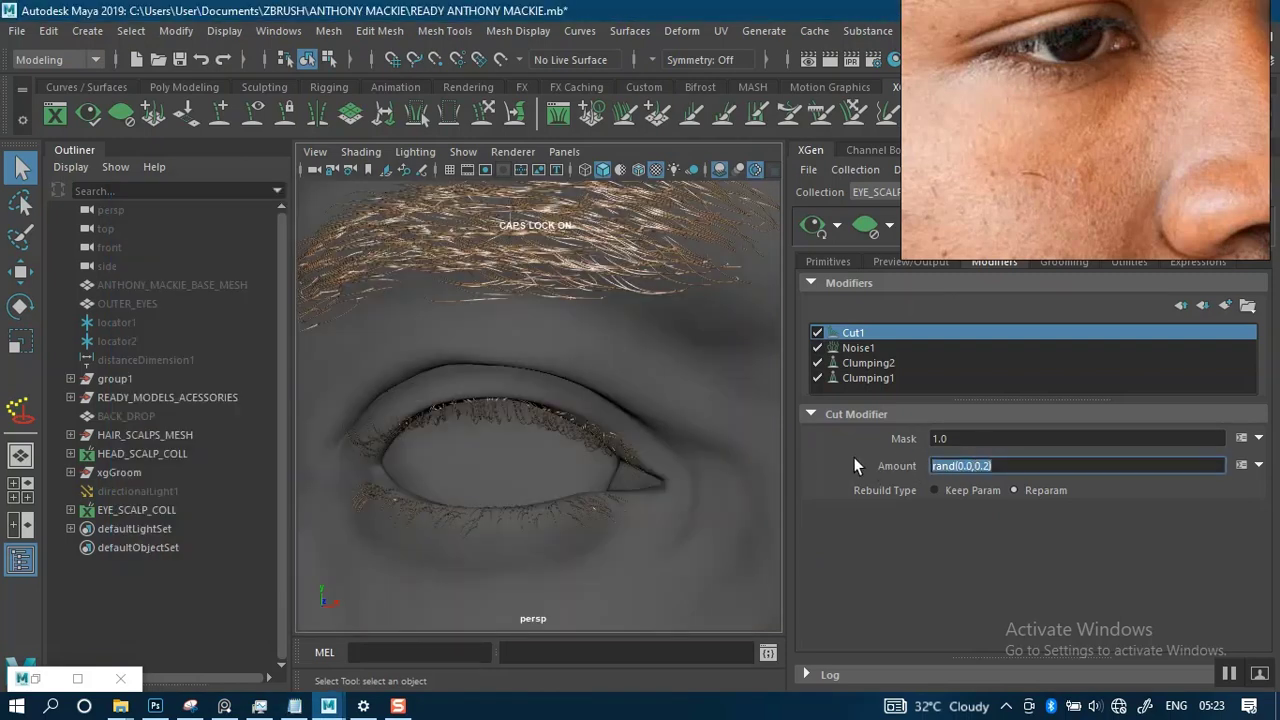
key("ctrl+v")
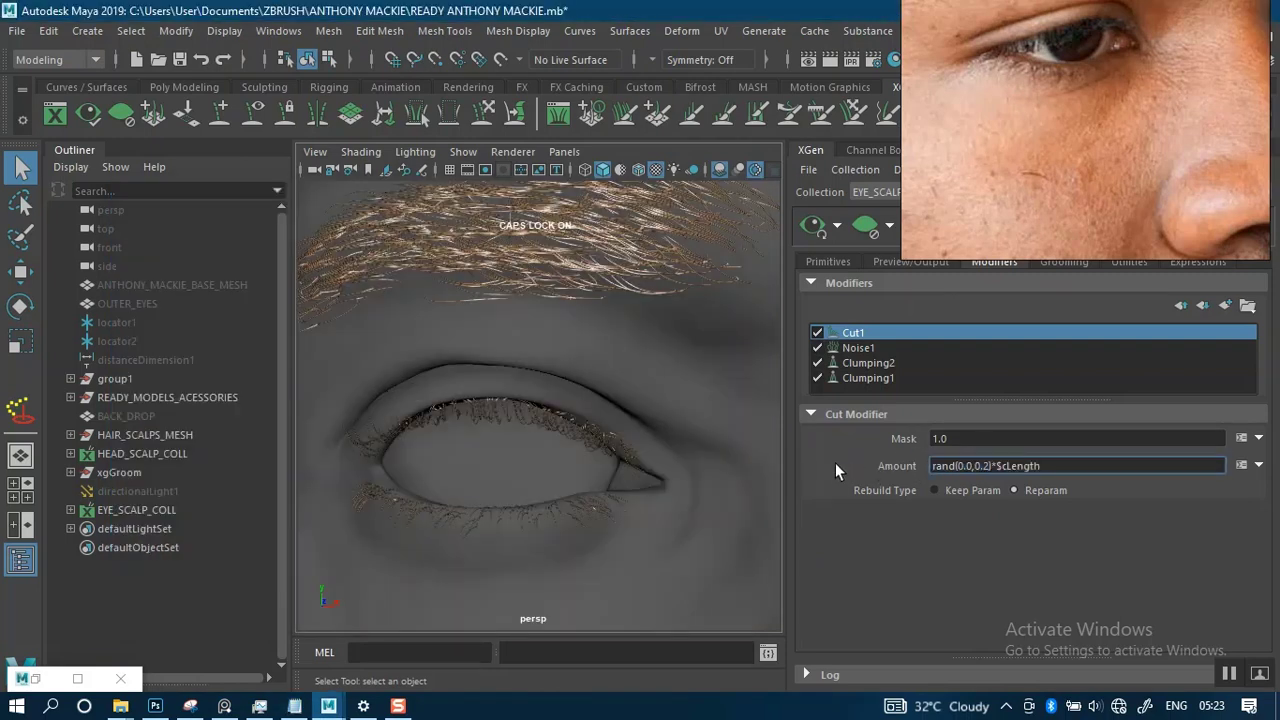
key("Return")
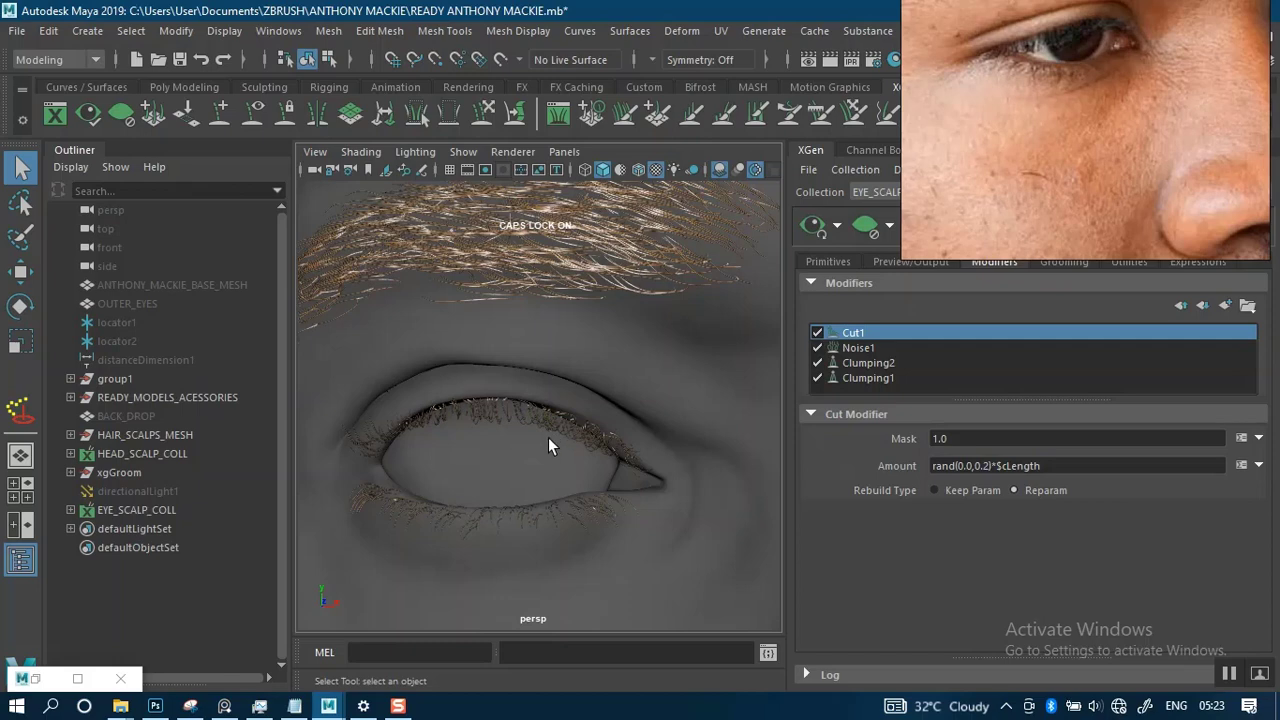
Inspect the lashes up close and change the Cut modifier's amount to rand(0.0,0.6)*$cLength.
right_click_drag(548, 439, 580, 455, "alt")
left_click_drag(580, 455, 735, 403, "alt")
middle_click_drag(735, 403, 650, 424, "alt")
left_click_drag(650, 424, 692, 418, "alt")
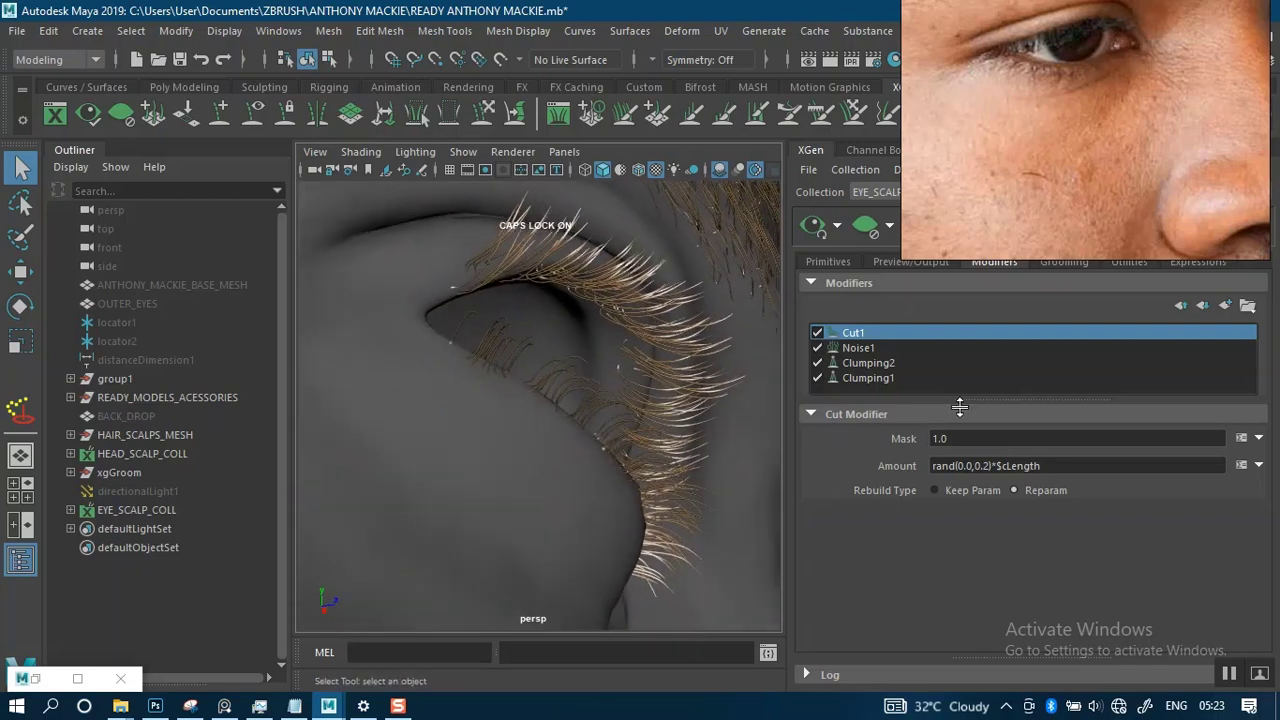
left_click(990, 466)
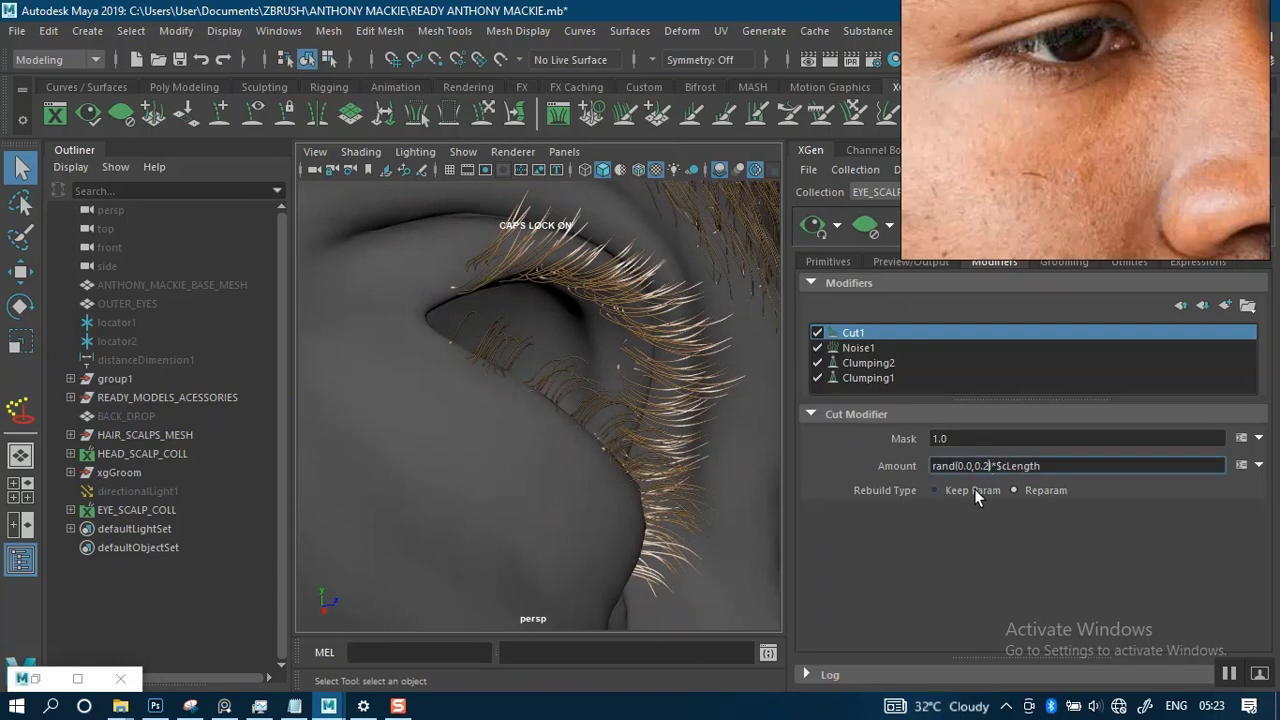
key("BackSpace")
type("6")
key("Return")
left_click_drag(775, 406, 609, 433, "alt")
middle_click_drag(620, 398, 624, 345, "alt")
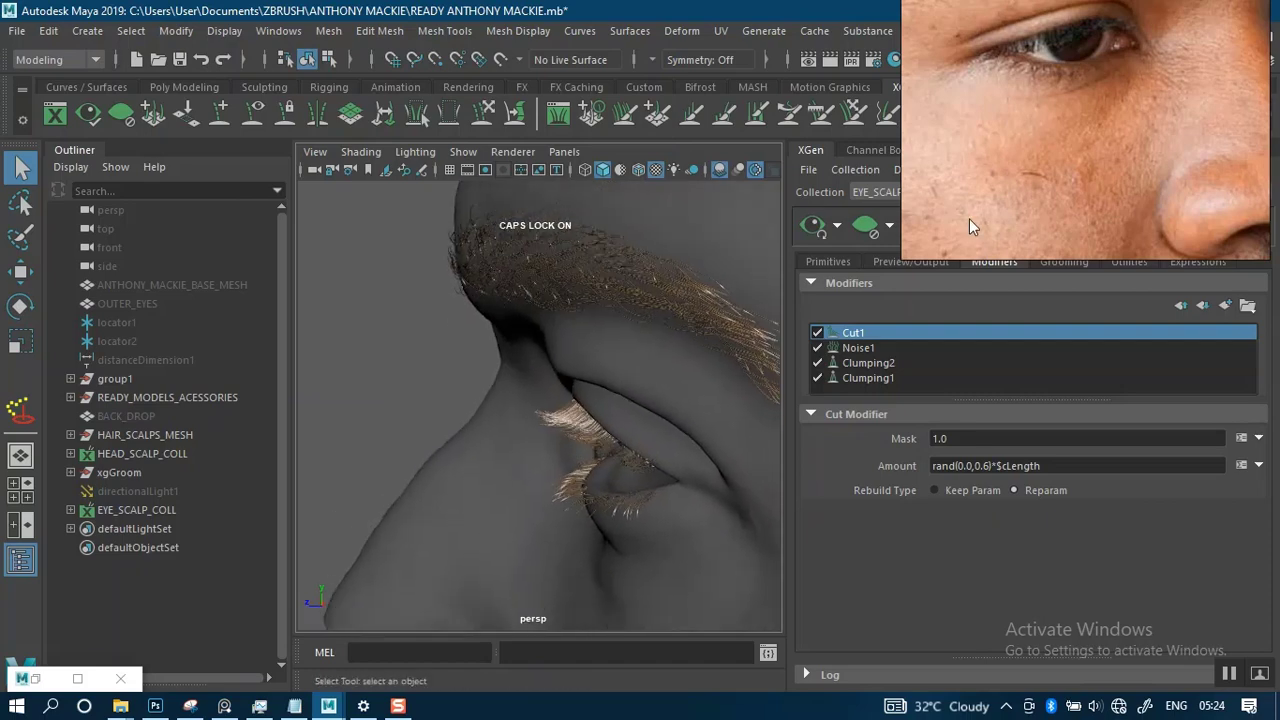
Move the reference photo clear of the XGen controls, show the guides and sculpt the outermost lower-lash guide slightly downward.
right_click_drag(969, 218, 1024, 98)
left_click(1052, 230)
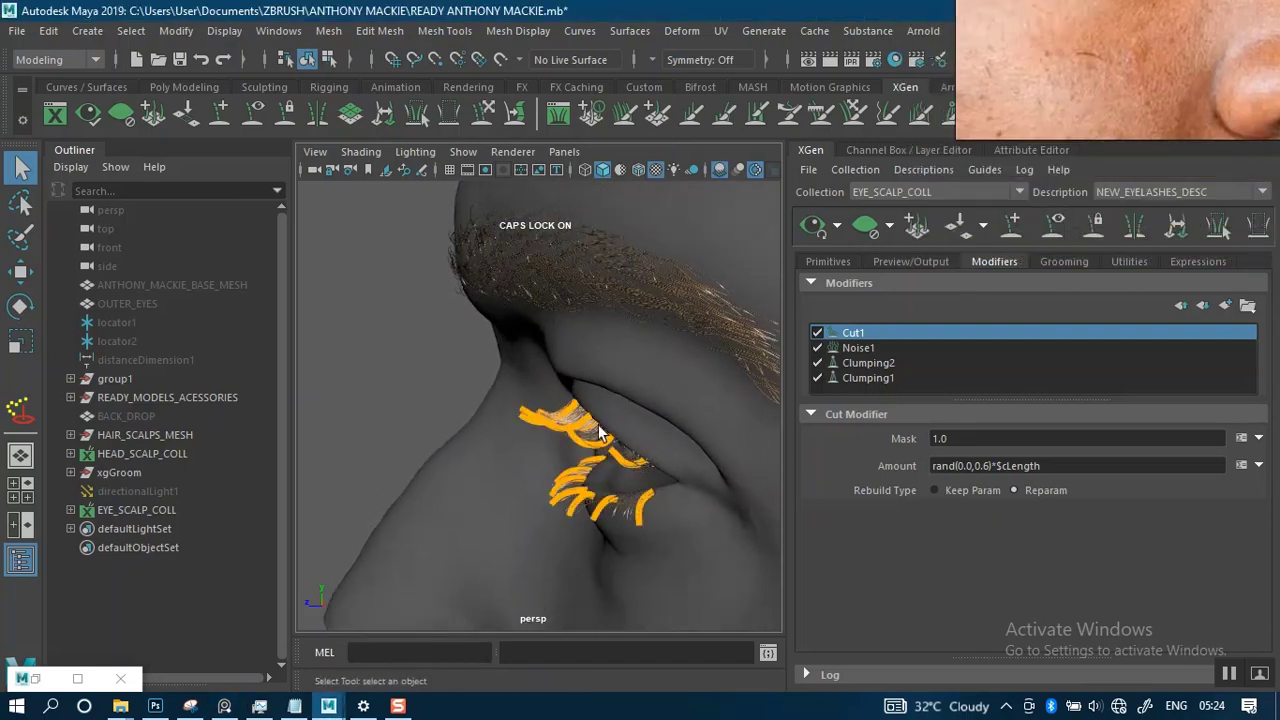
left_click_drag(600, 432, 490, 437, "alt")
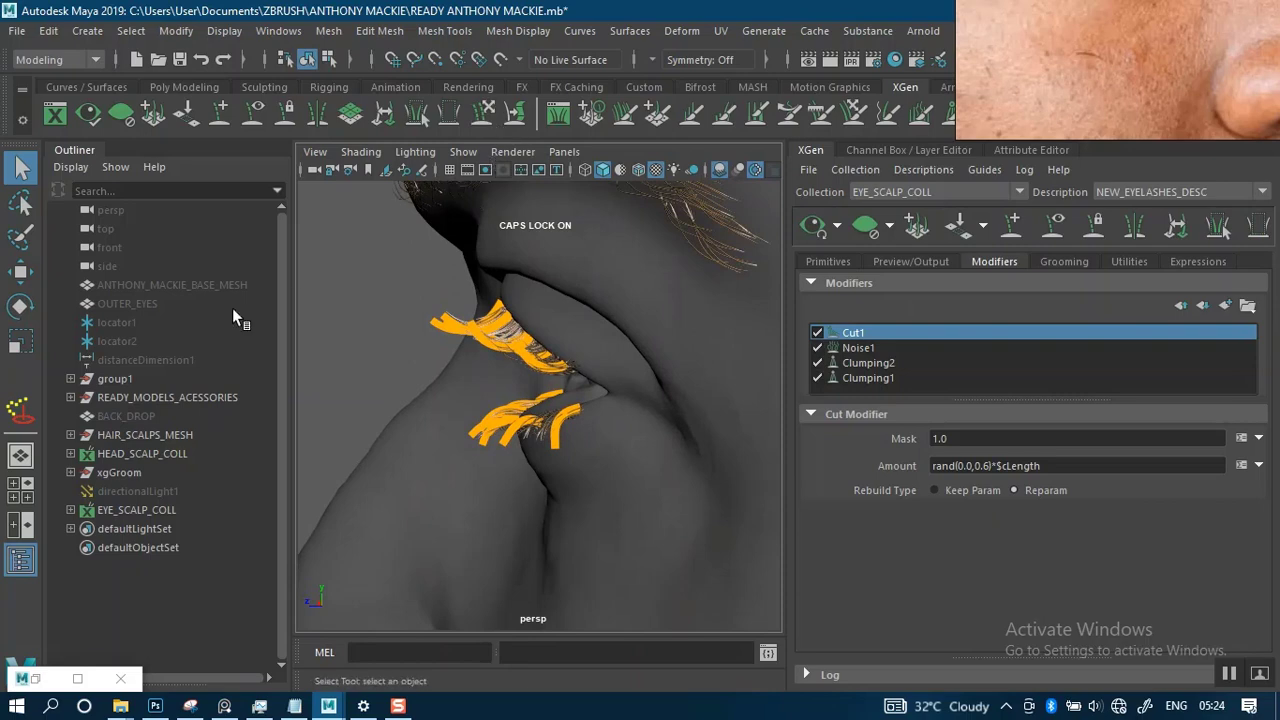
left_click(560, 441)
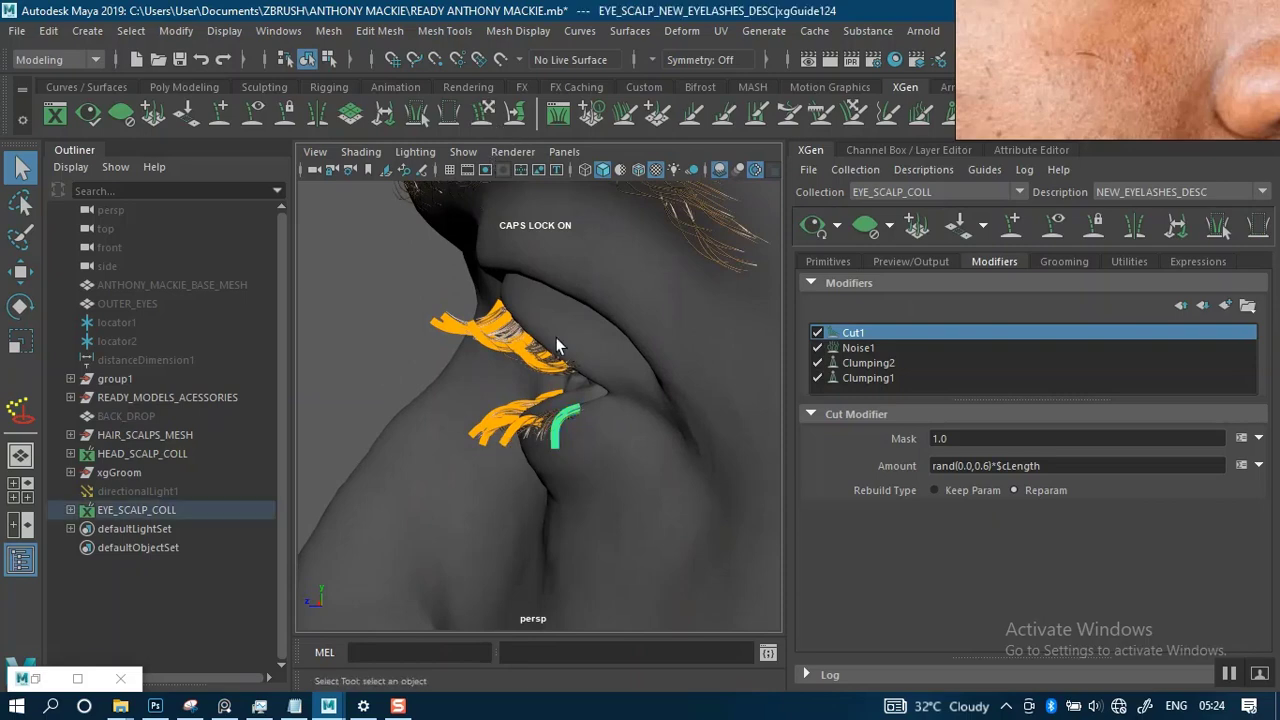
left_click(488, 116)
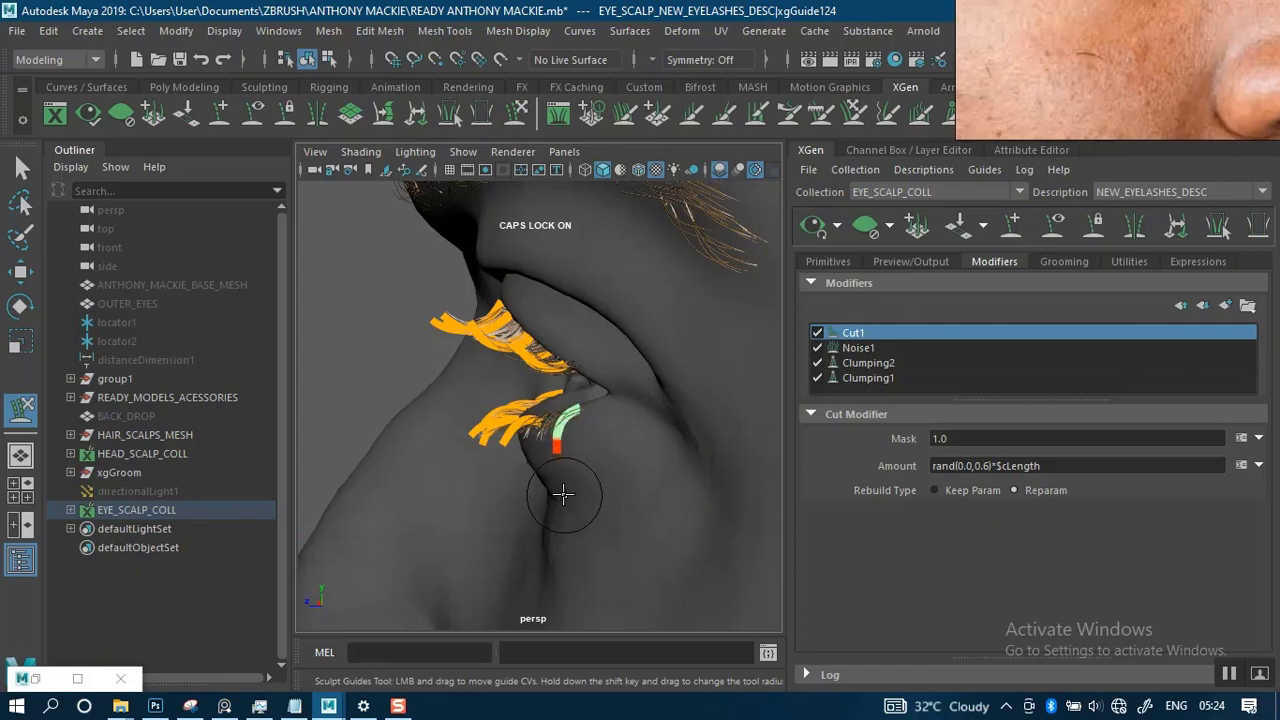
left_click(23, 167)
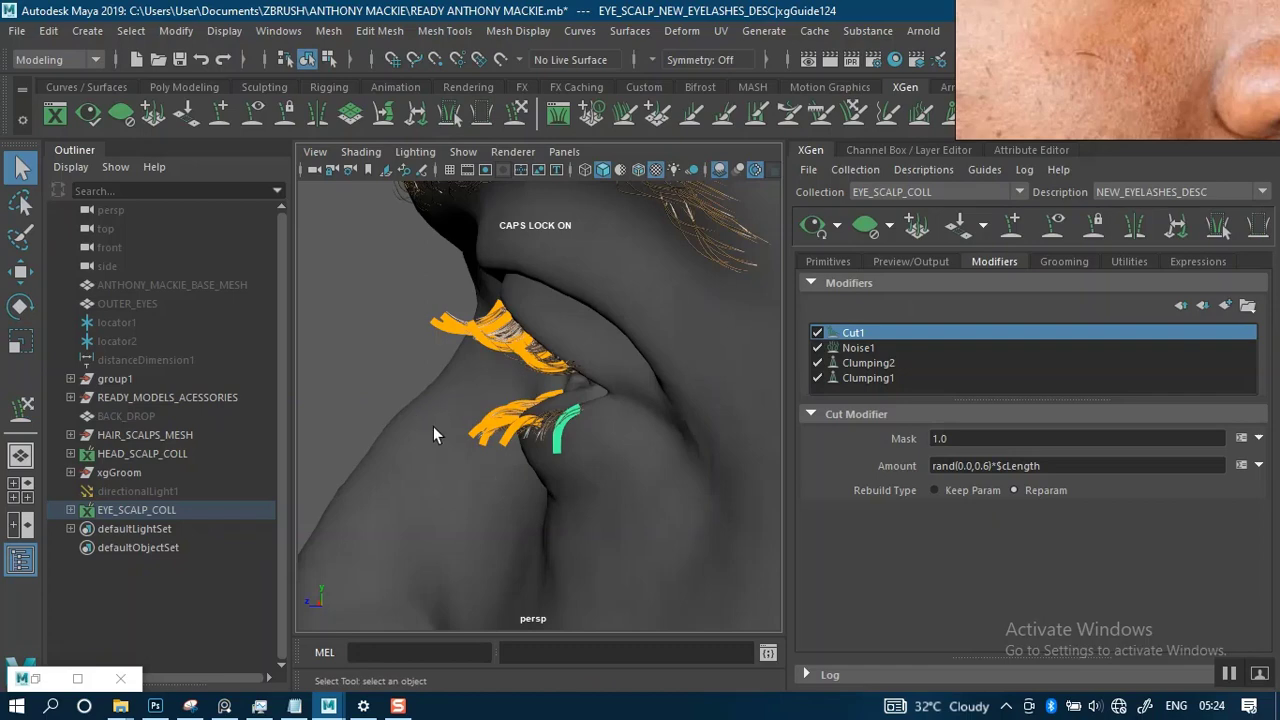
Select the next lower-lash guide inward from the outer corner and sculpt its tip downward.
left_click_drag(433, 426, 543, 355, "alt")
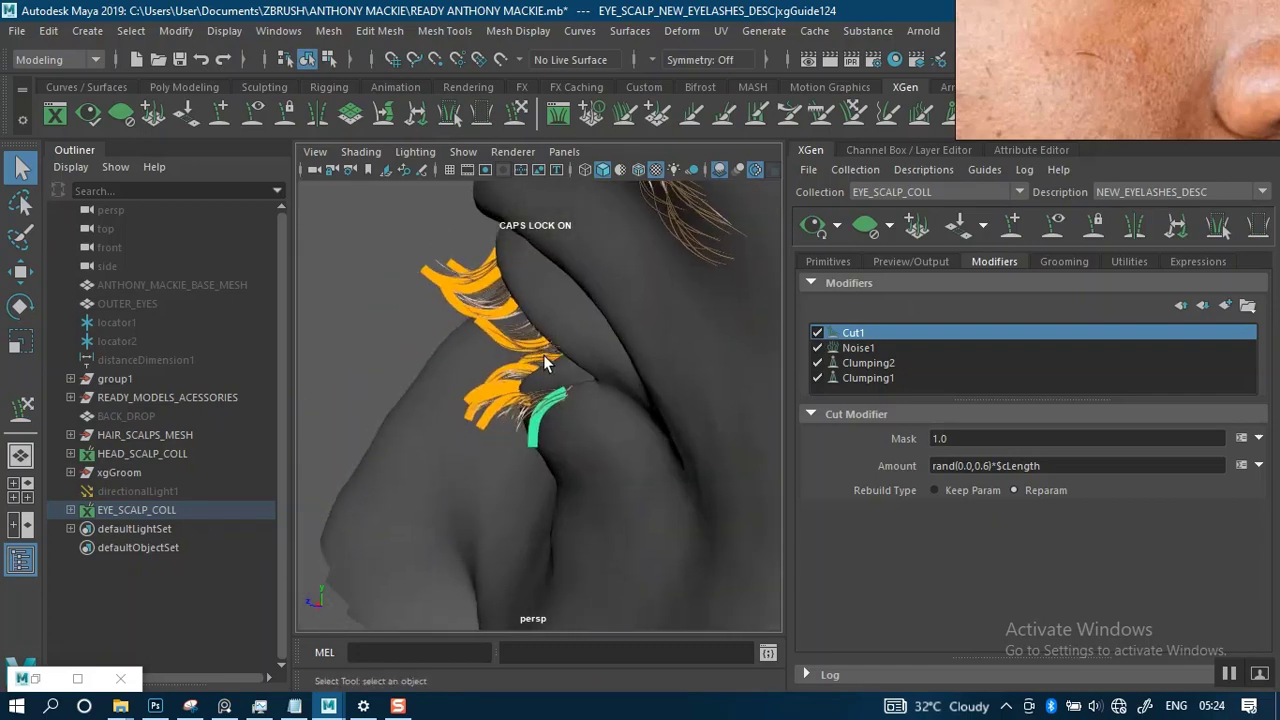
left_click(500, 452)
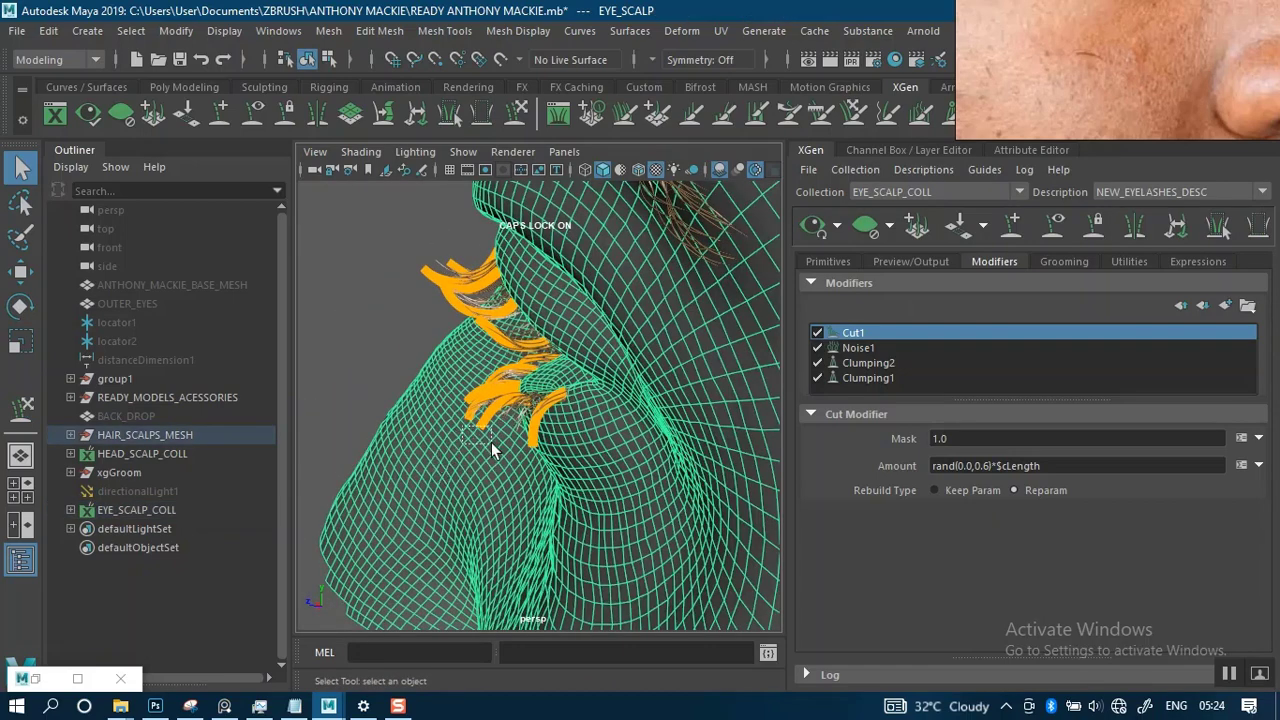
left_click(483, 410)
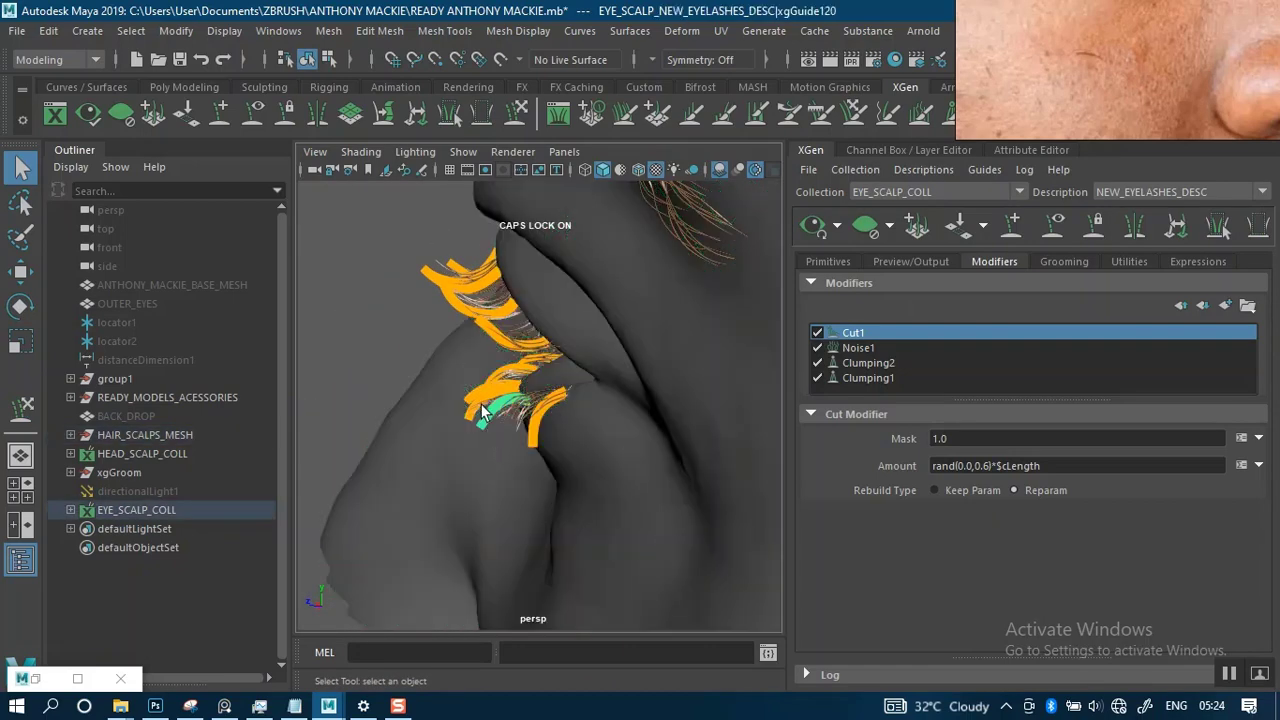
left_click(520, 112)
mouse_move(478, 457)
left_mouse_down()
mouse_move(486, 490)
mouse_move(509, 507)
left_mouse_up()
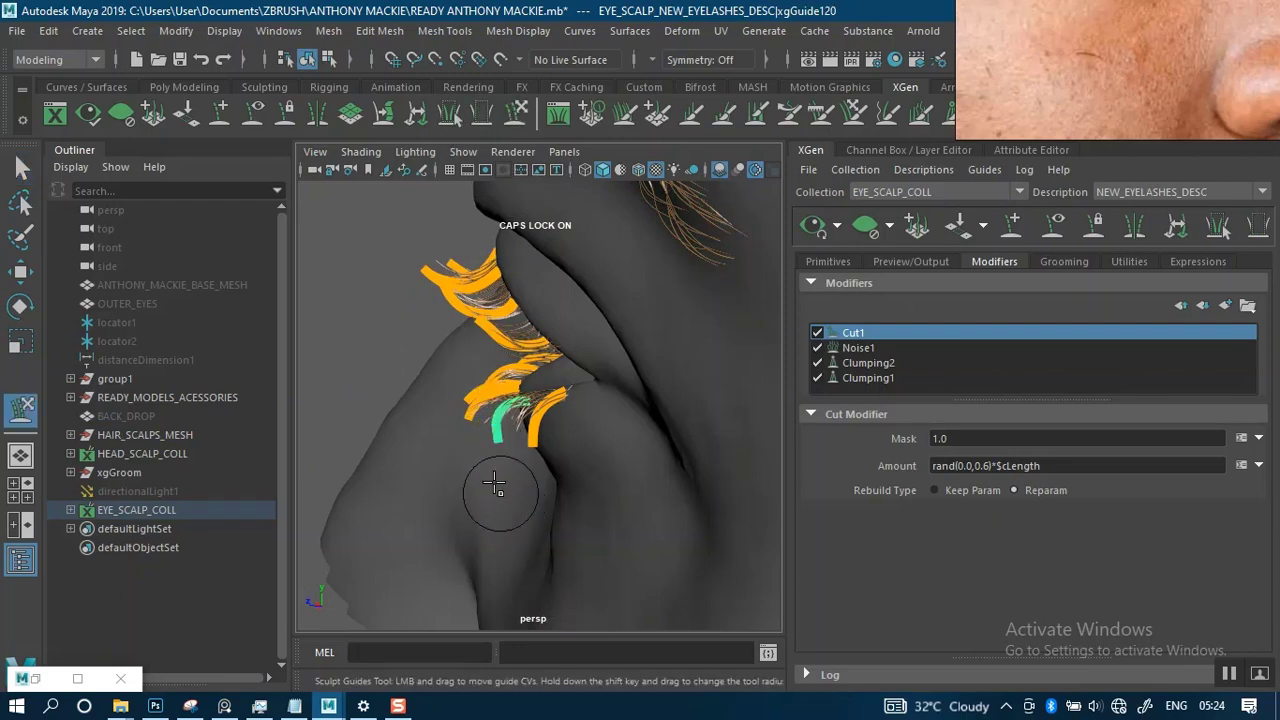
left_click(22, 169)
Select the group of lower-lash guides toward the inner eye and sculpt the tips of the first two downward.
left_click_drag(378, 353, 405, 357, "alt")
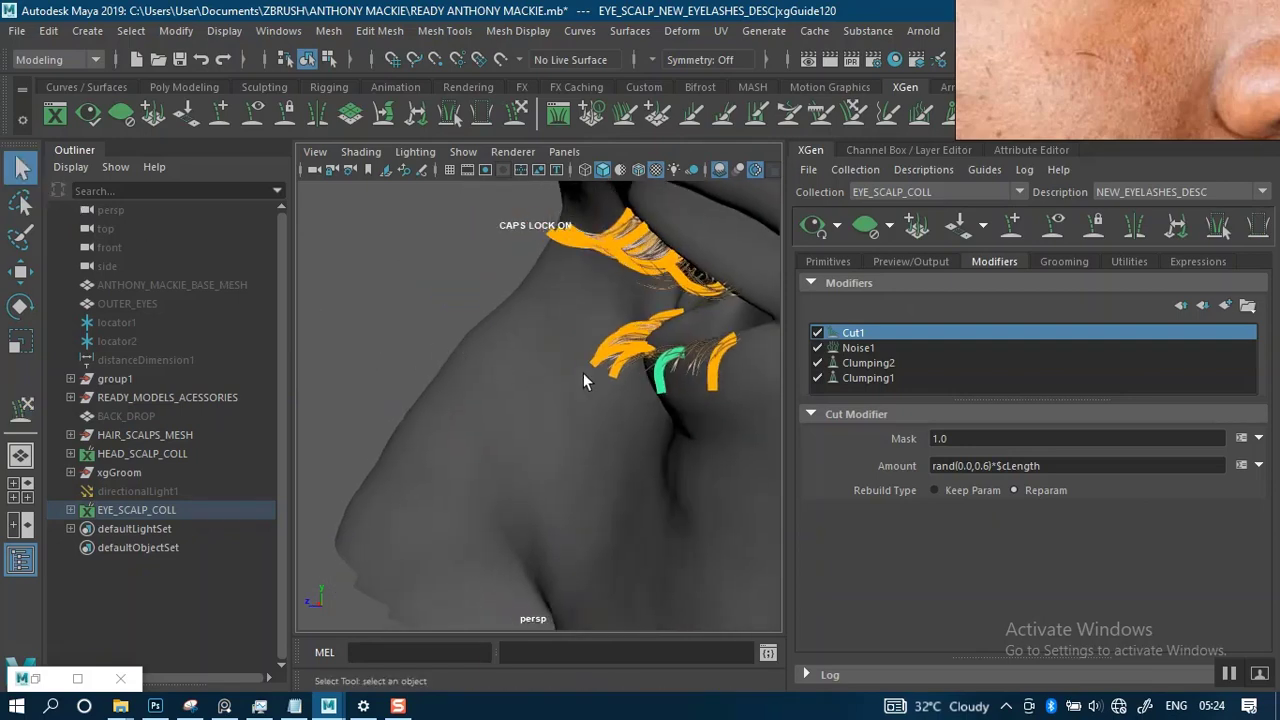
left_click_drag(621, 416, 624, 431)
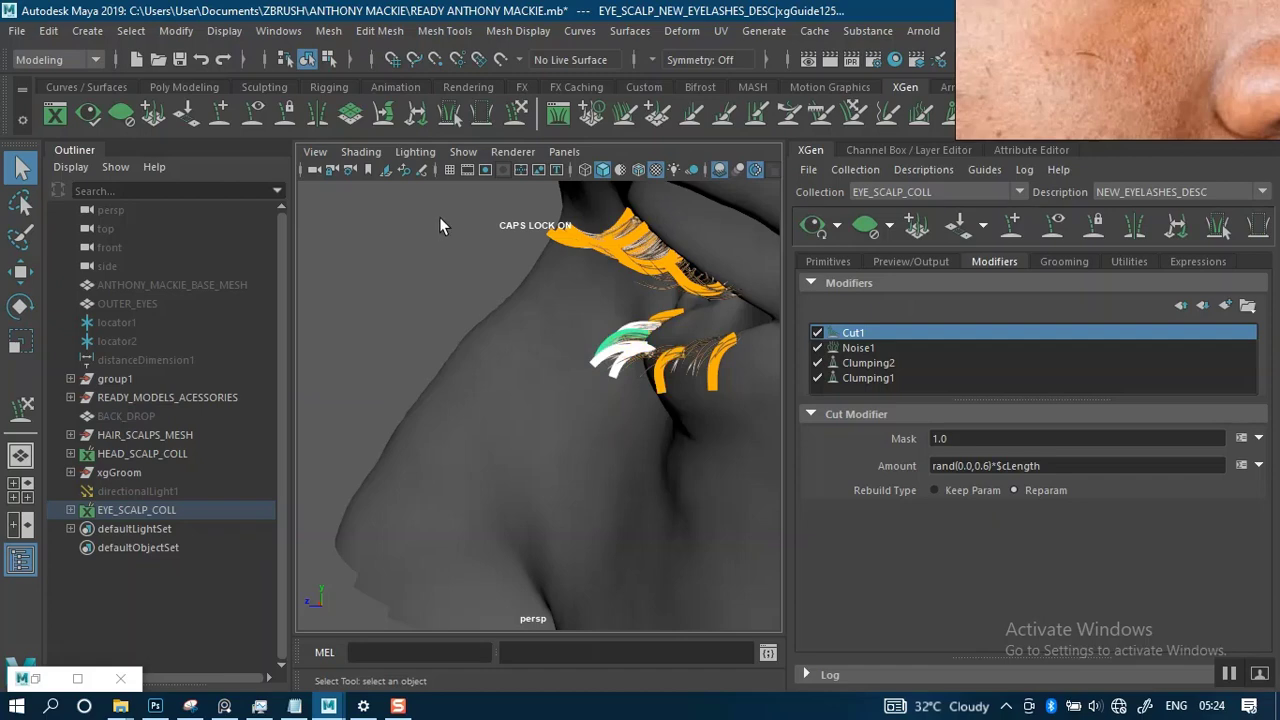
left_click(518, 112)
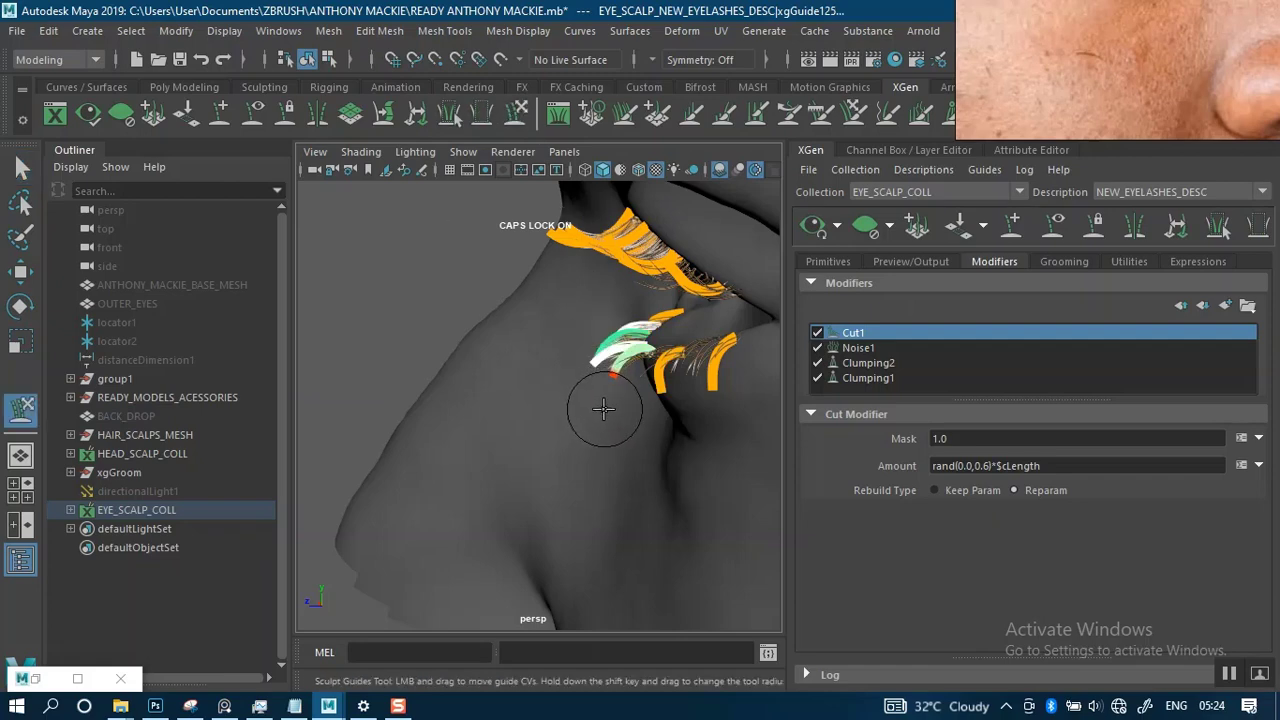
left_click_drag(608, 427, 626, 456)
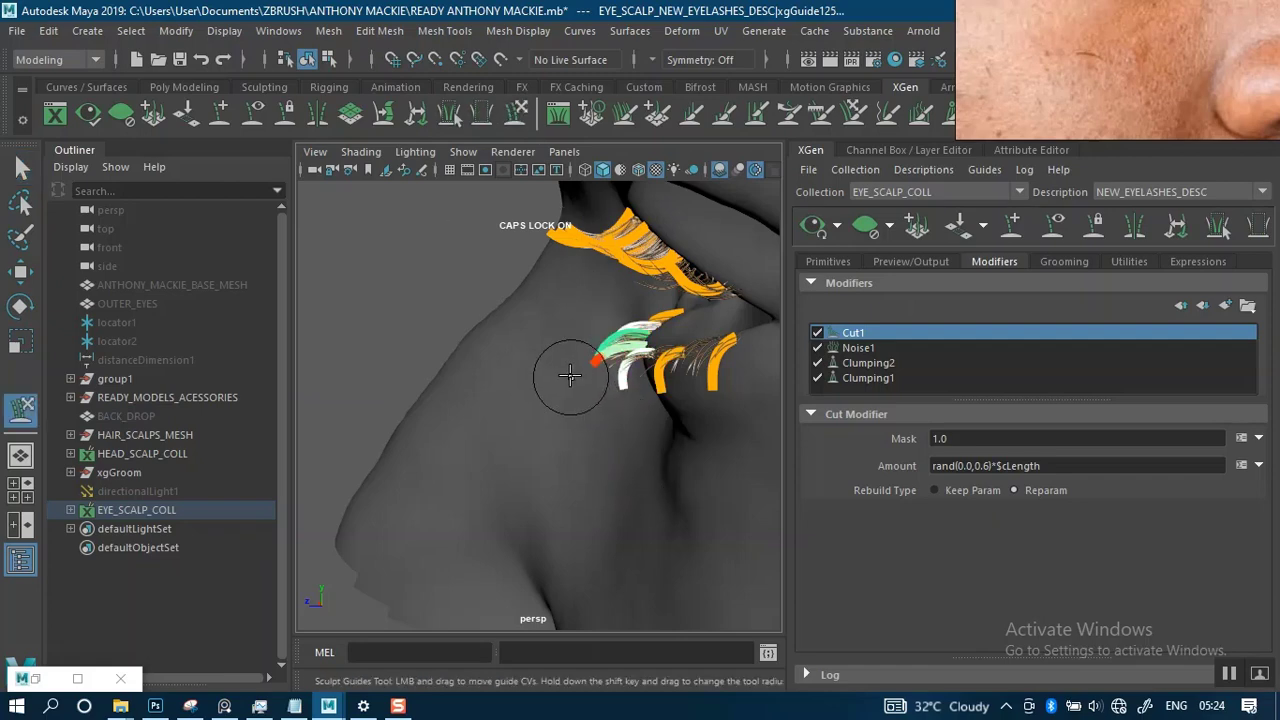
left_click_drag(575, 395, 588, 433)
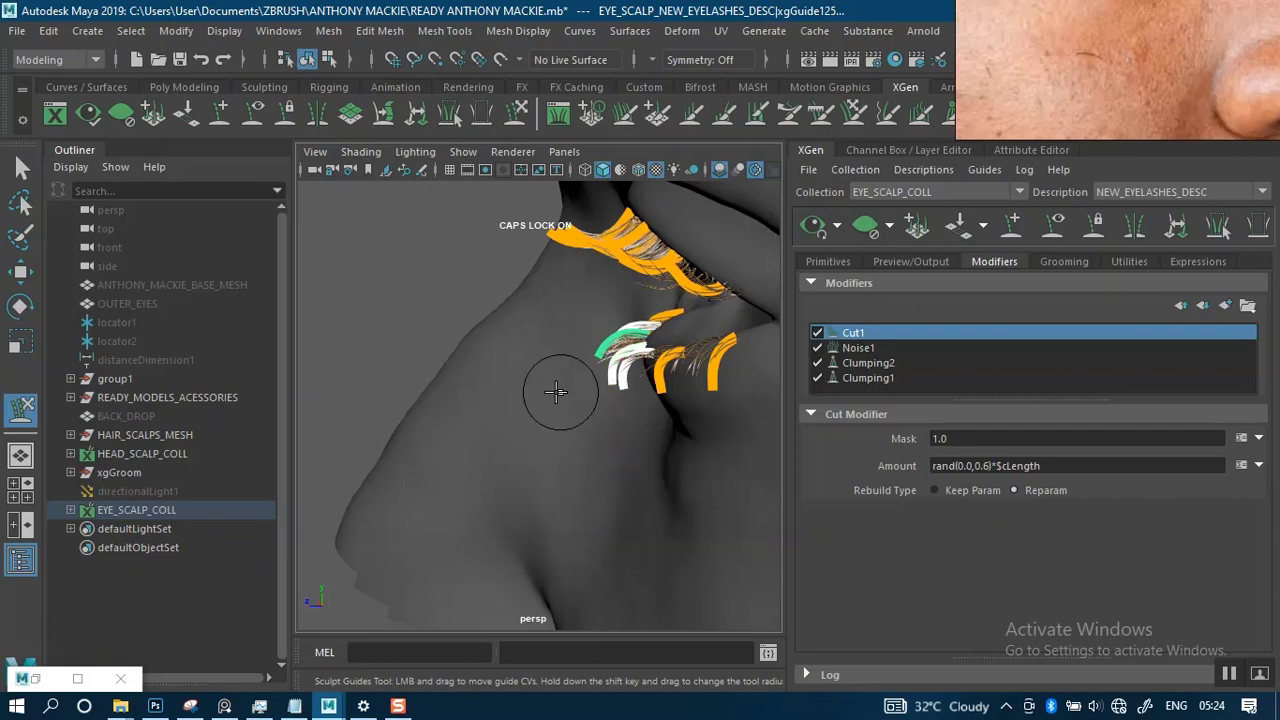
Sculpt the remaining selected lower-lash guides near the inner corner so their tips curve down toward the cheek.
left_click_drag(556, 388, 777, 383, "alt")
mouse_move(590, 220)
middle_mouse_down("alt")
mouse_move(332, 271)
mouse_move(466, 389)
mouse_move(480, 337)
mouse_move(576, 383)
middle_mouse_up("alt")
left_click_drag(566, 386, 589, 466)
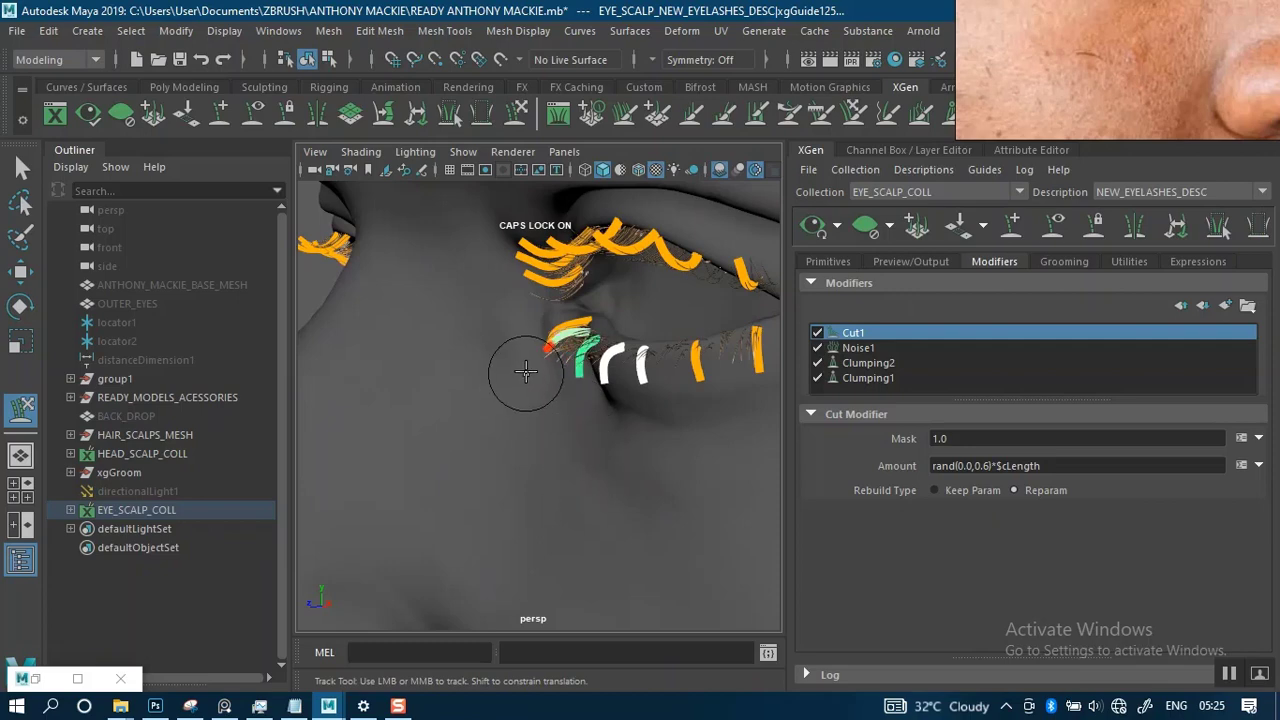
left_click_drag(525, 367, 551, 433)
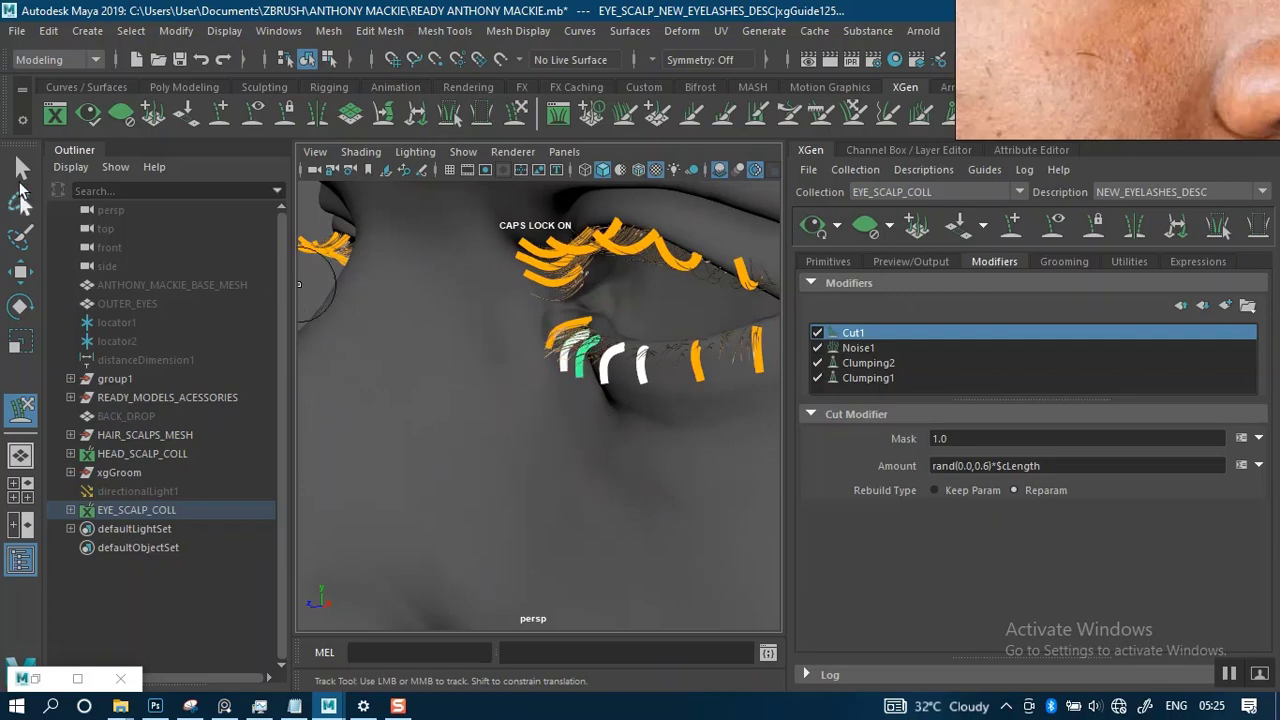
left_click(22, 168)
Select the innermost lower-lash guide, sculpt its tip downward and check the lash profile from the side.
left_click_drag(476, 328, 686, 405, "alt")
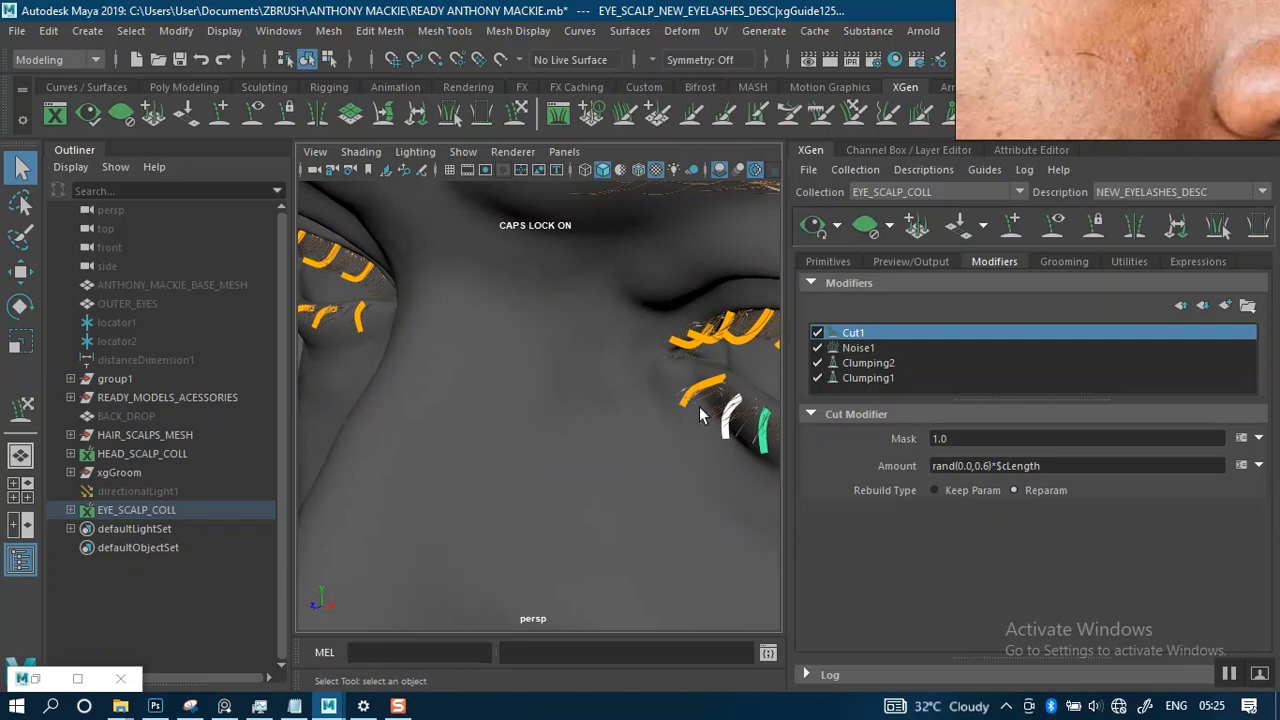
left_click(700, 403)
left_click(519, 113)
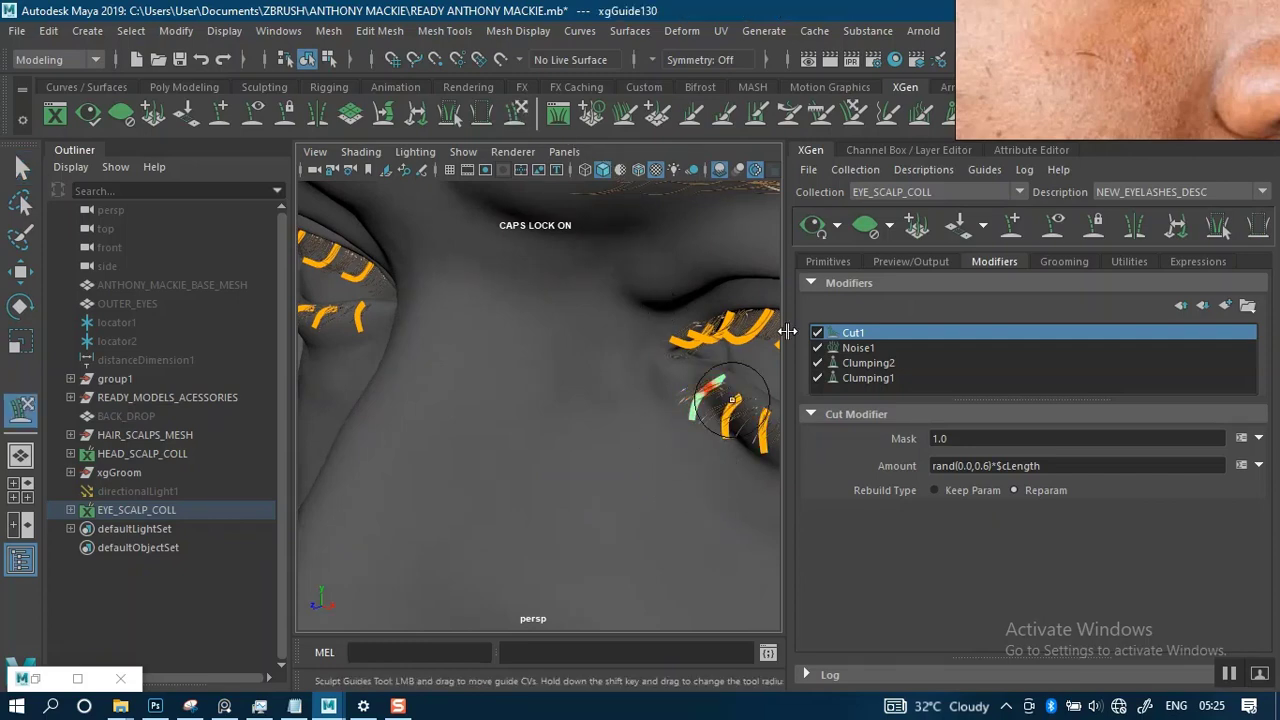
left_click_drag(506, 463, 449, 380, "alt")
middle_click_drag(449, 380, 546, 349, "alt")
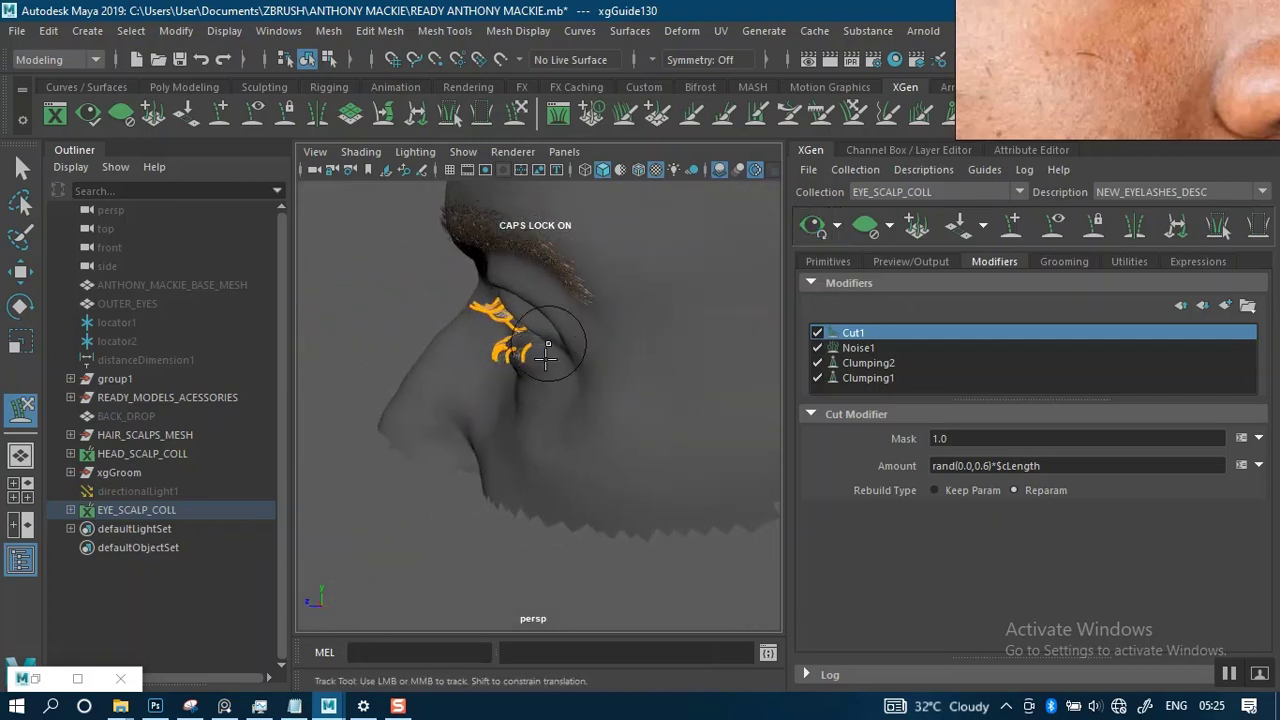
Set the Cut1 modifier's Amount expression to rand(0.0,0.3)*$cLength.
right_click_drag(546, 349, 546, 514, "alt")
mouse_move(522, 394)
left_mouse_down("alt")
mouse_move(556, 378)
mouse_move(532, 415)
left_mouse_up("alt")
right_click_drag(534, 425, 534, 463, "alt")
left_click_drag(534, 464, 704, 438, "alt")
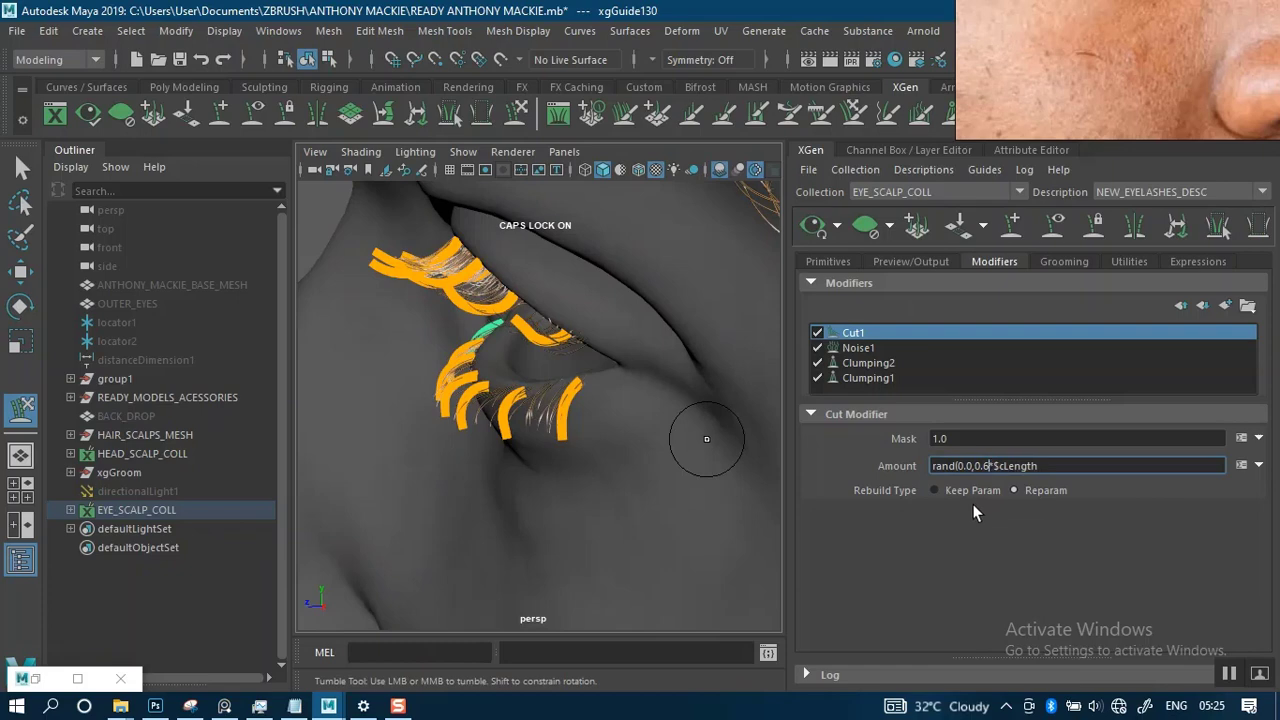
type("3")
key("BackSpace")
key("BackSpace")
type("3)")
key("Return")
Select all lower-lash guides of the eye and sculpt their tips downward together from the side.
middle_click_drag(651, 451, 713, 473, "alt")
right_click_drag(697, 467, 652, 379, "alt")
left_click_drag(561, 405, 762, 398, "alt")
left_click_drag(612, 397, 429, 400, "alt")
left_click(22, 168)
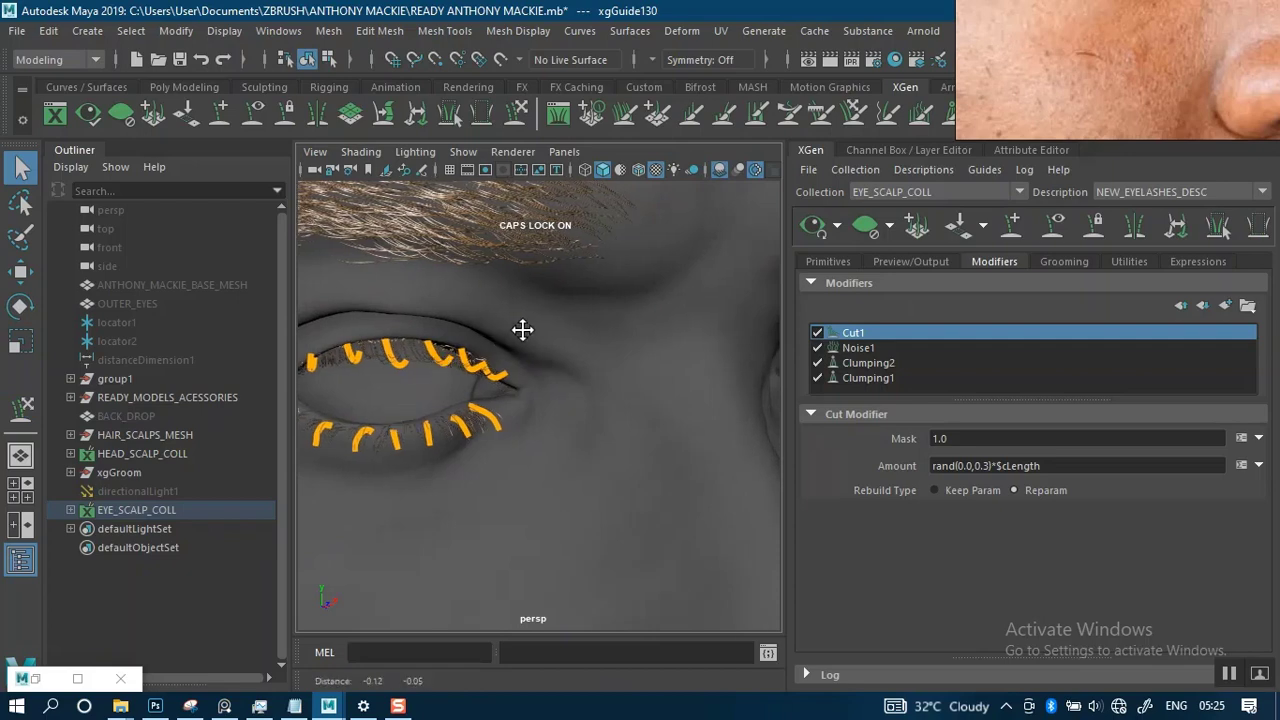
middle_click_drag(523, 331, 626, 290, "alt")
left_click_drag(432, 410, 353, 370)
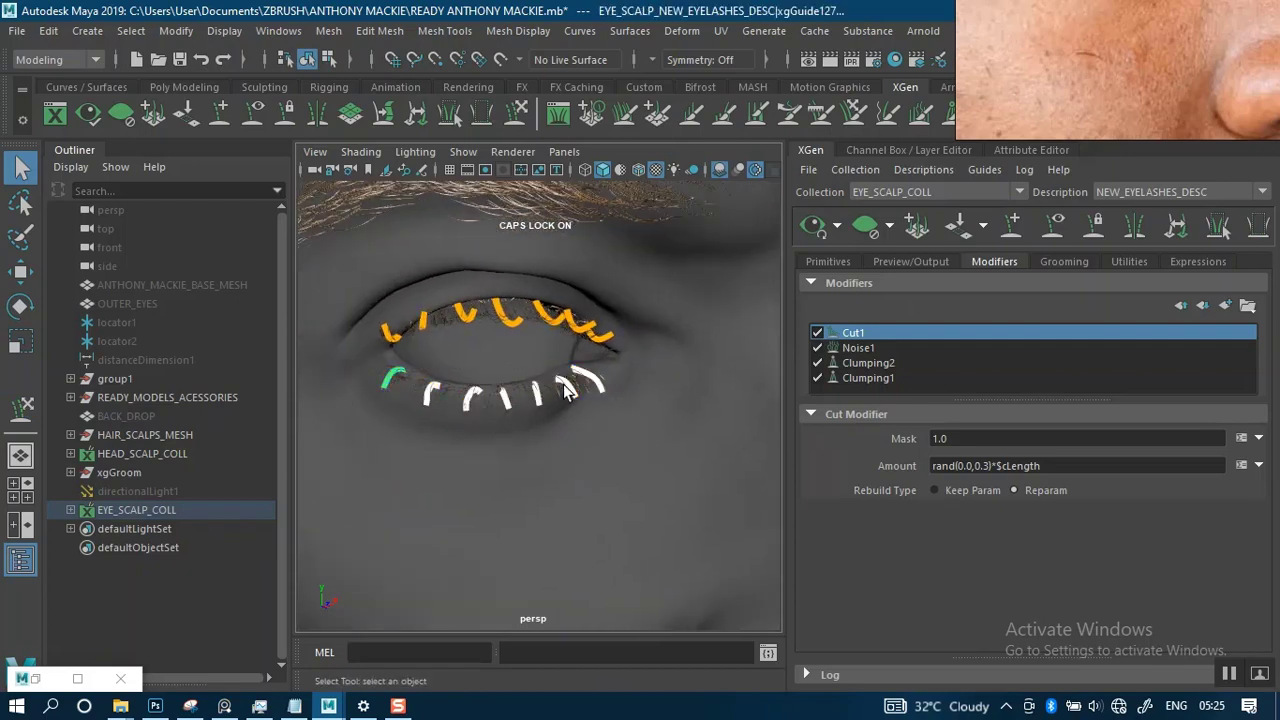
left_click(514, 120)
mouse_move(580, 429)
left_mouse_down("alt")
mouse_move(586, 400)
mouse_move(534, 394)
mouse_move(638, 395)
mouse_move(612, 457)
mouse_move(706, 472)
left_mouse_up("alt")
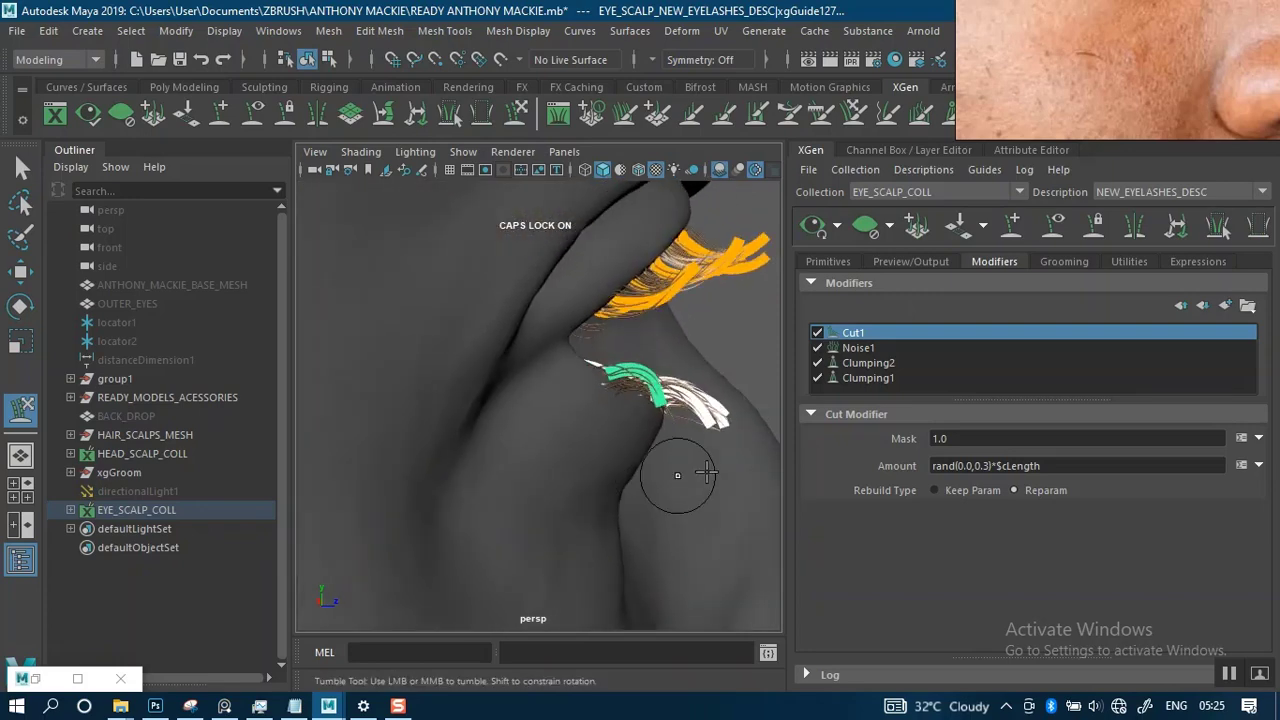
mouse_move(673, 406)
left_mouse_down()
mouse_move(630, 424)
mouse_move(705, 435)
mouse_move(677, 472)
mouse_move(705, 440)
mouse_move(697, 499)
left_mouse_up()
Sculpt the tips of the lower-lash guides nearest the inner corner down and closer to the cheek.
left_click_drag(720, 417, 571, 431, "alt")
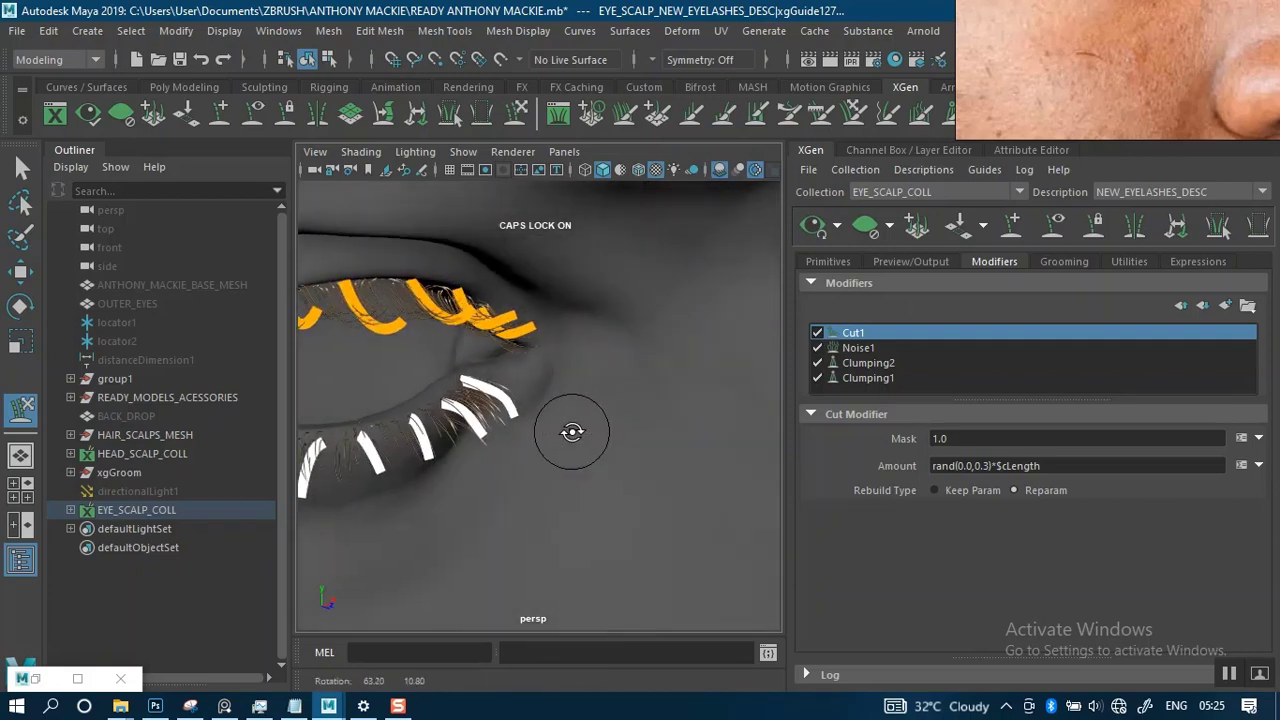
middle_click_drag(571, 431, 654, 336, "alt")
mouse_move(654, 337)
left_mouse_down("alt")
mouse_move(644, 371)
mouse_move(609, 380)
left_mouse_up("alt")
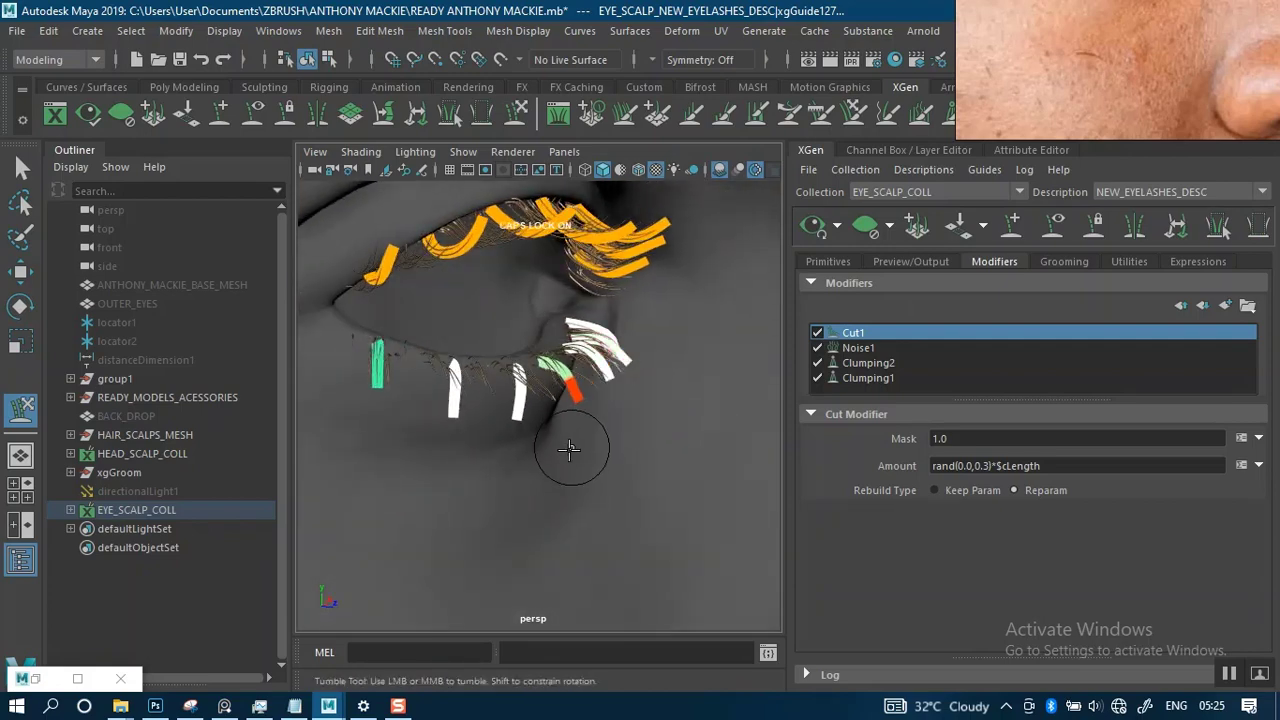
mouse_move(587, 425)
left_mouse_down()
mouse_move(600, 394)
mouse_move(600, 429)
mouse_move(634, 391)
mouse_move(622, 432)
left_mouse_up()
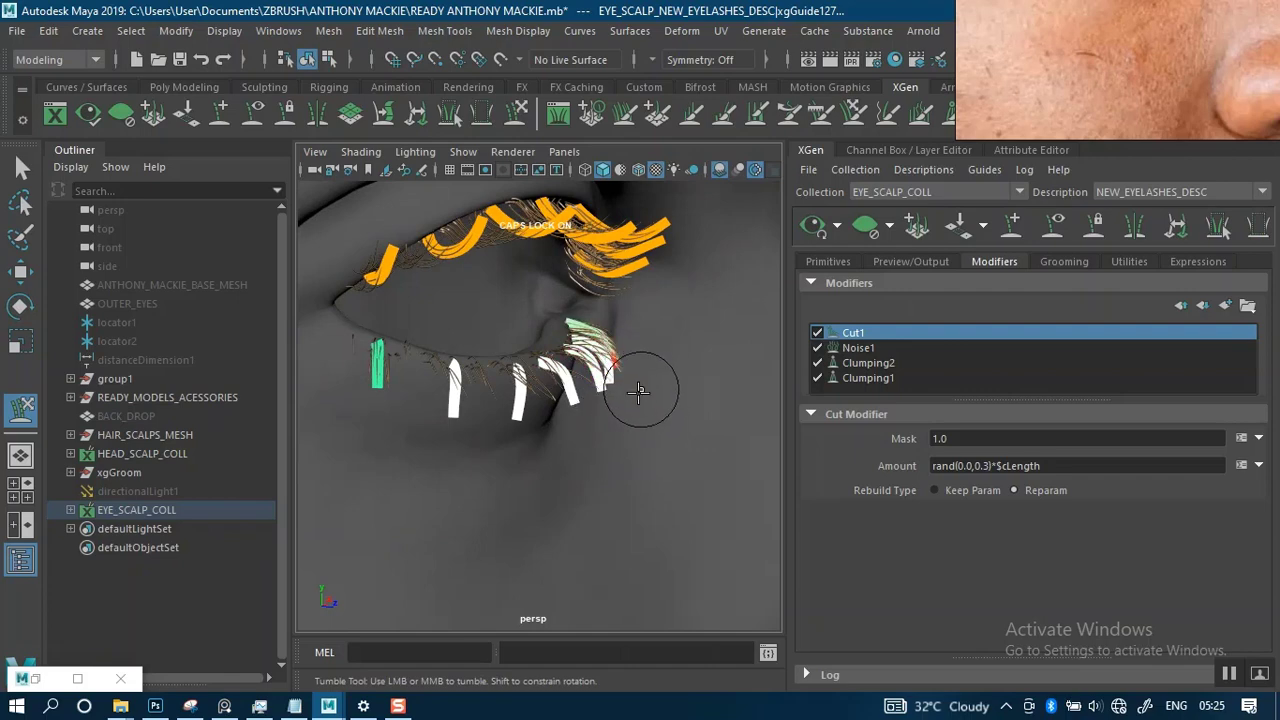
Refresh the XGen preview and hide the eyelash guides.
right_click_drag(606, 396, 475, 312, "alt")
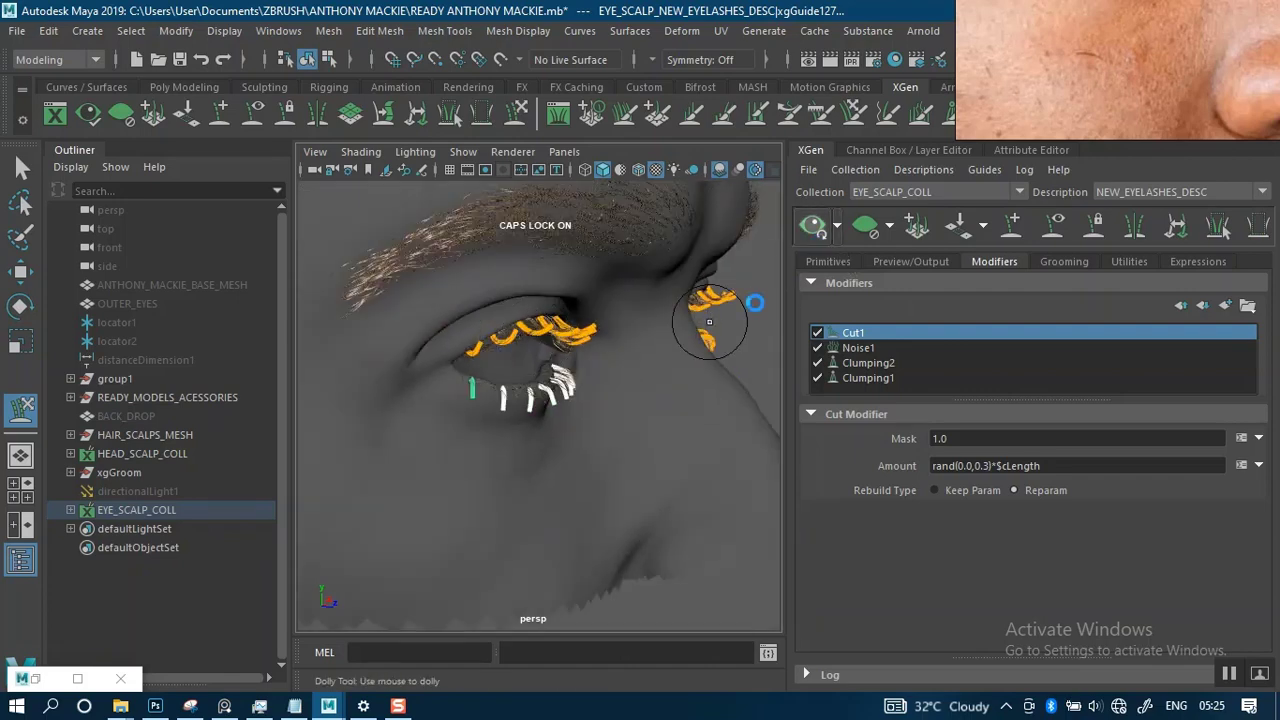
mouse_move(600, 443)
left_mouse_down("alt")
mouse_move(477, 434)
mouse_move(357, 347)
left_mouse_up("alt")
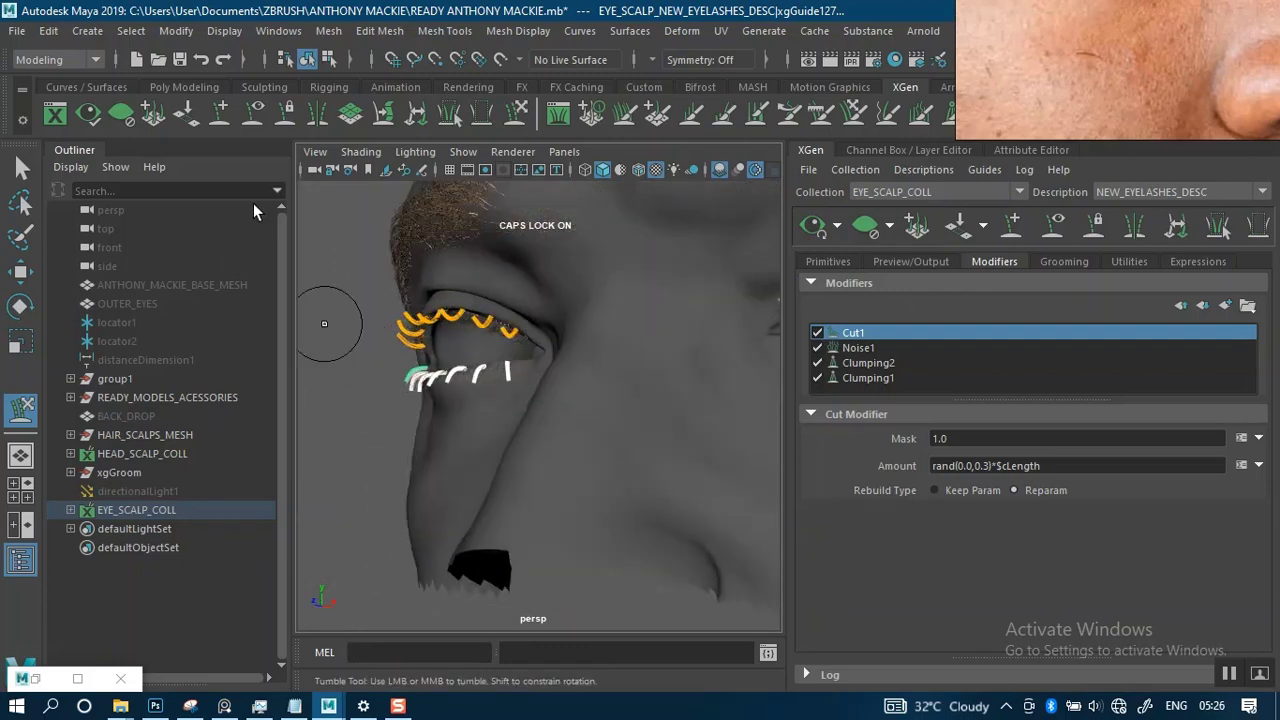
left_click(1052, 234)
right_click_drag(546, 386, 455, 325, "alt")
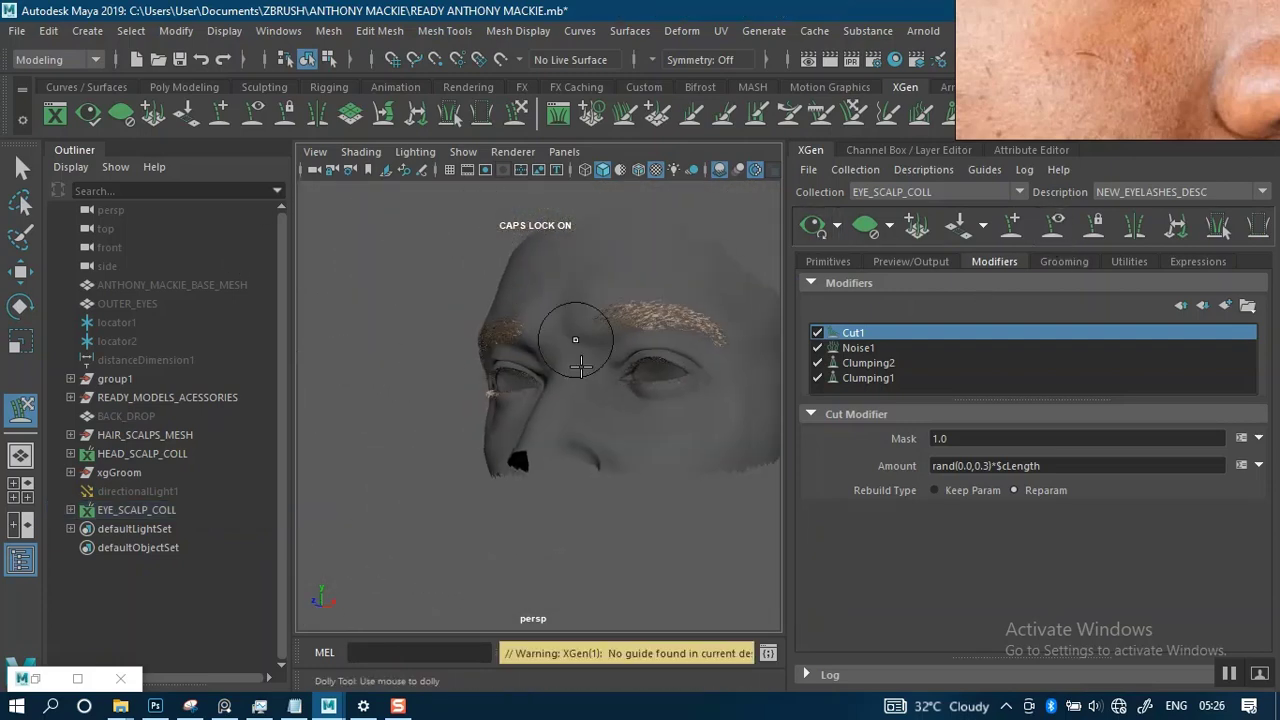
Examine the upper and lower lashes from the side, front and close up, checking their length, curve and clumping.
left_click_drag(581, 367, 475, 385, "alt")
middle_click_drag(529, 466, 534, 366, "alt")
right_click_drag(500, 390, 600, 500, "alt")
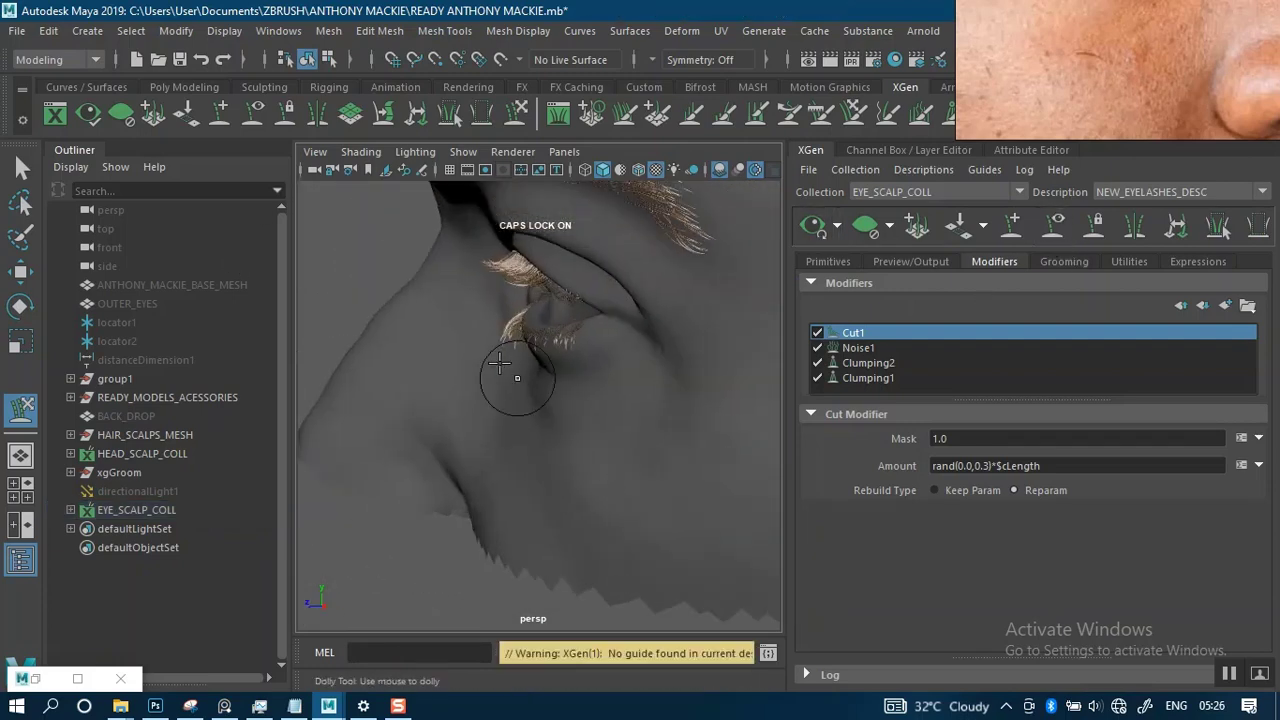
left_click_drag(499, 363, 703, 337, "alt")
left_click_drag(572, 343, 668, 340, "alt")
middle_click_drag(641, 326, 635, 368, "alt")
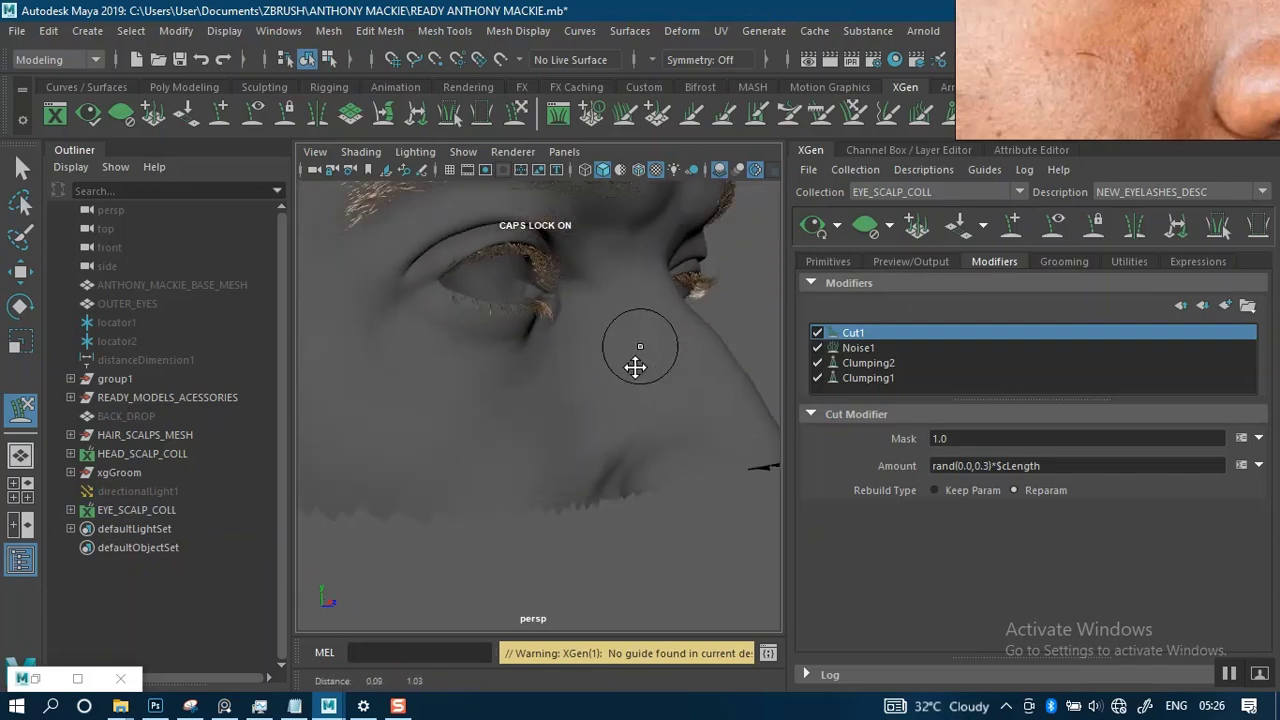
left_click_drag(635, 367, 494, 386, "alt")
right_click_drag(494, 386, 620, 422, "alt")
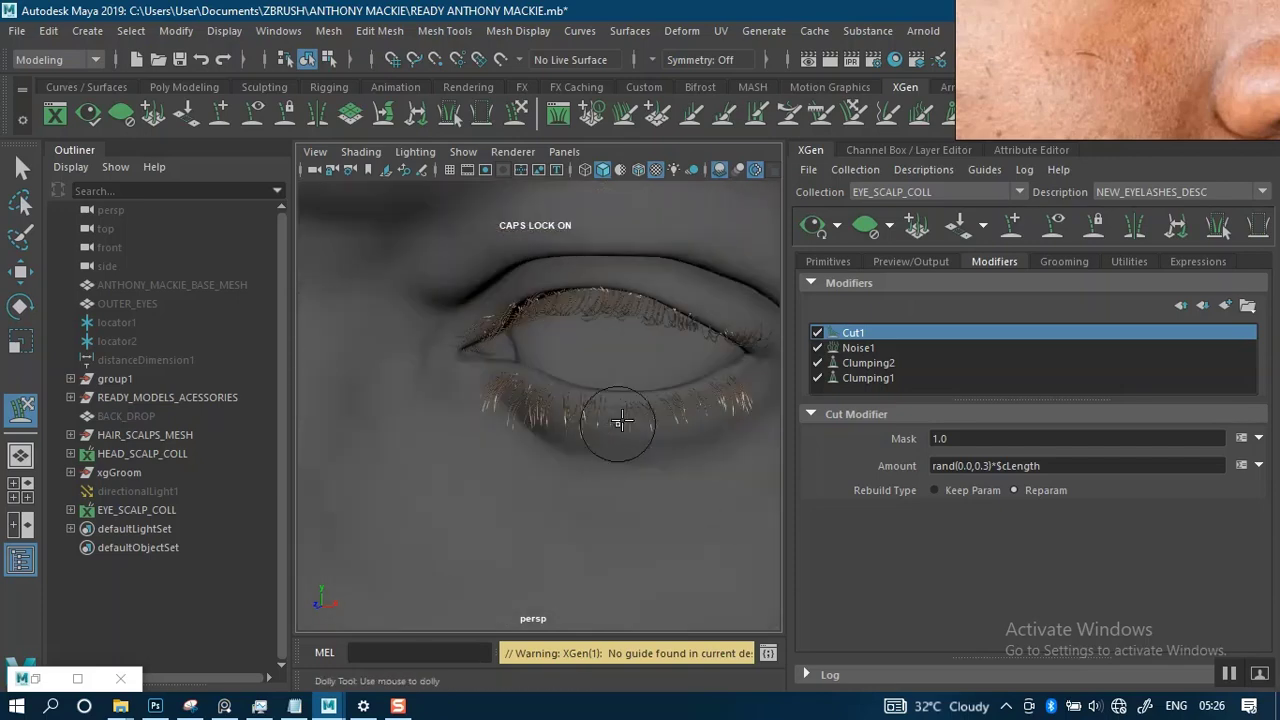
left_click_drag(620, 422, 534, 420, "alt")
middle_click_drag(520, 400, 508, 369, "alt")
left_click_drag(508, 368, 586, 433, "alt")
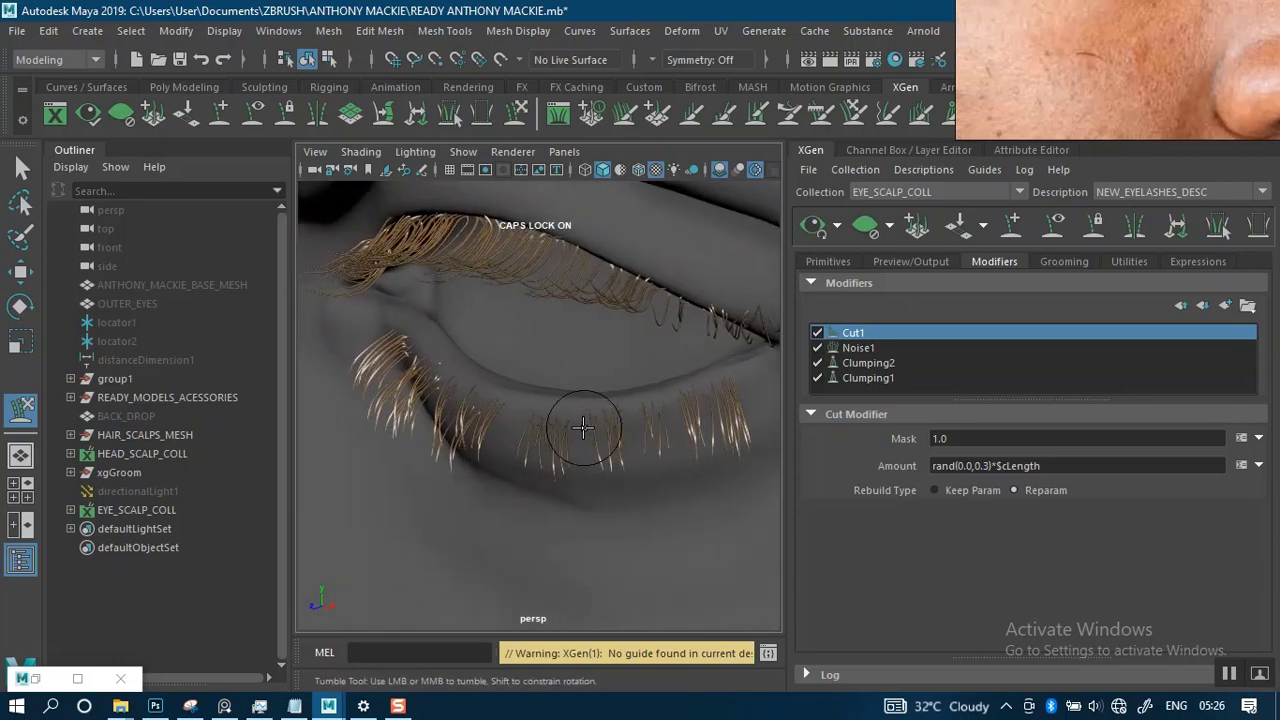
left_click_drag(505, 421, 551, 371, "alt")
right_click_drag(551, 371, 592, 378, "alt")
left_click_drag(592, 378, 713, 318, "alt")
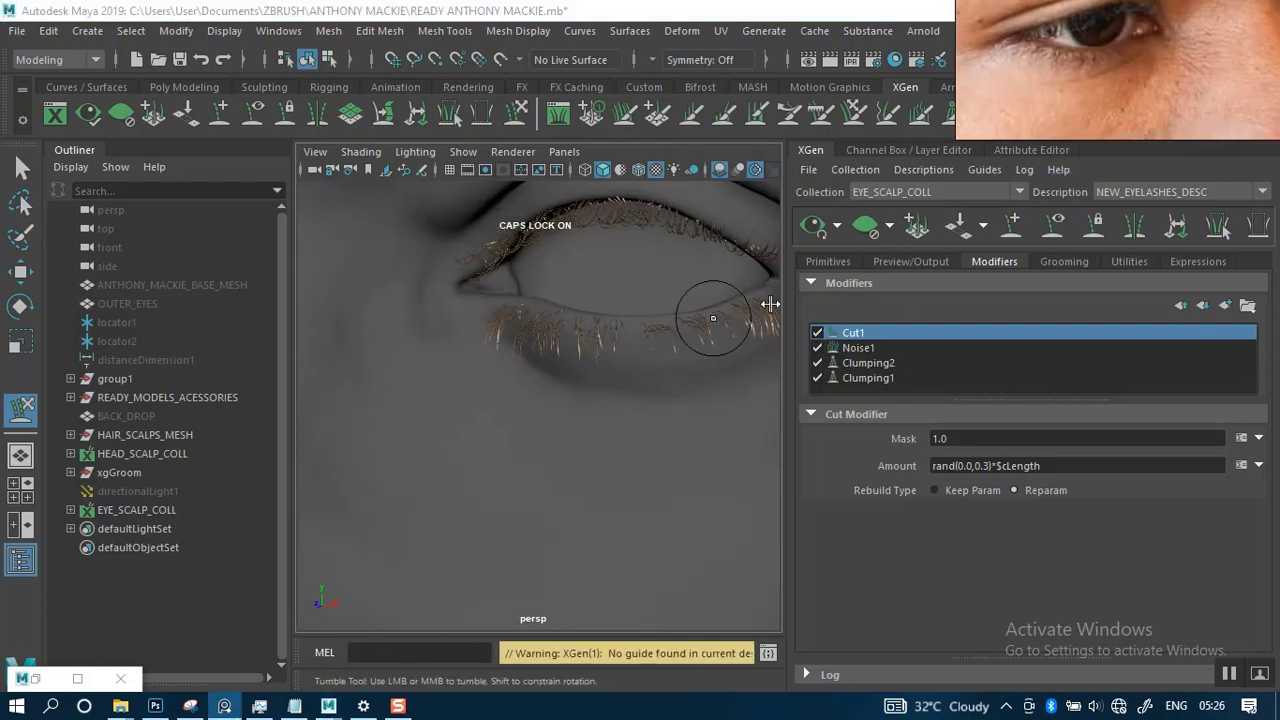
Save the scene with both the eyebrows and lashes in view.
right_click_drag(771, 300, 632, 337, "alt")
left_click_drag(632, 337, 541, 366, "alt")
key("ctrl+s")
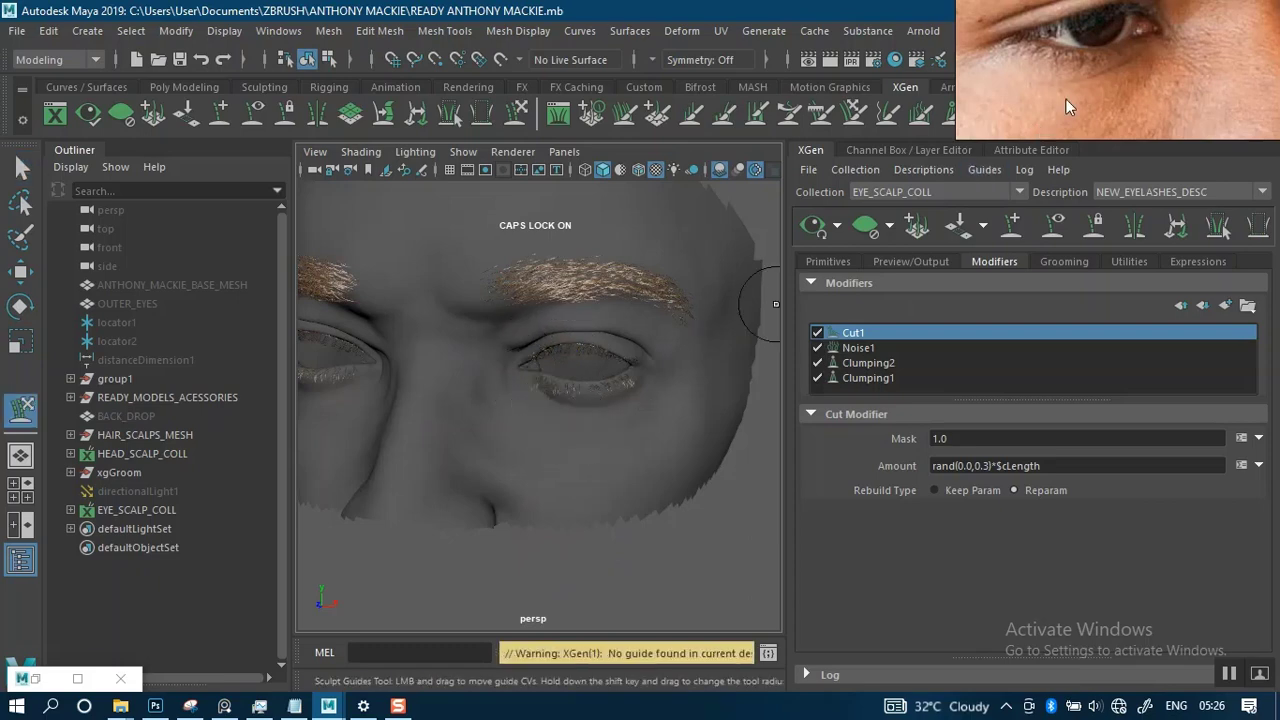
Bring the reference board fully into view and look through its photos for the portraits of the character.
right_click_drag(1064, 76, 980, 232)
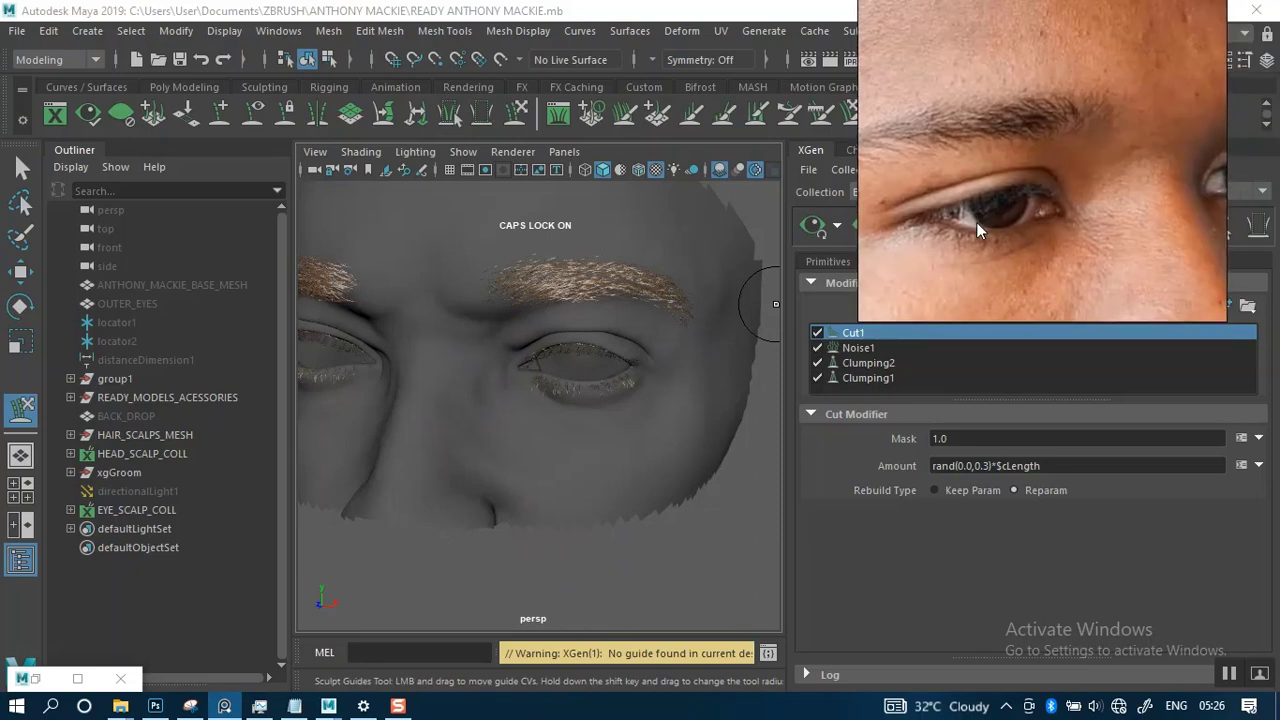
scroll(976, 222, "down", 5)
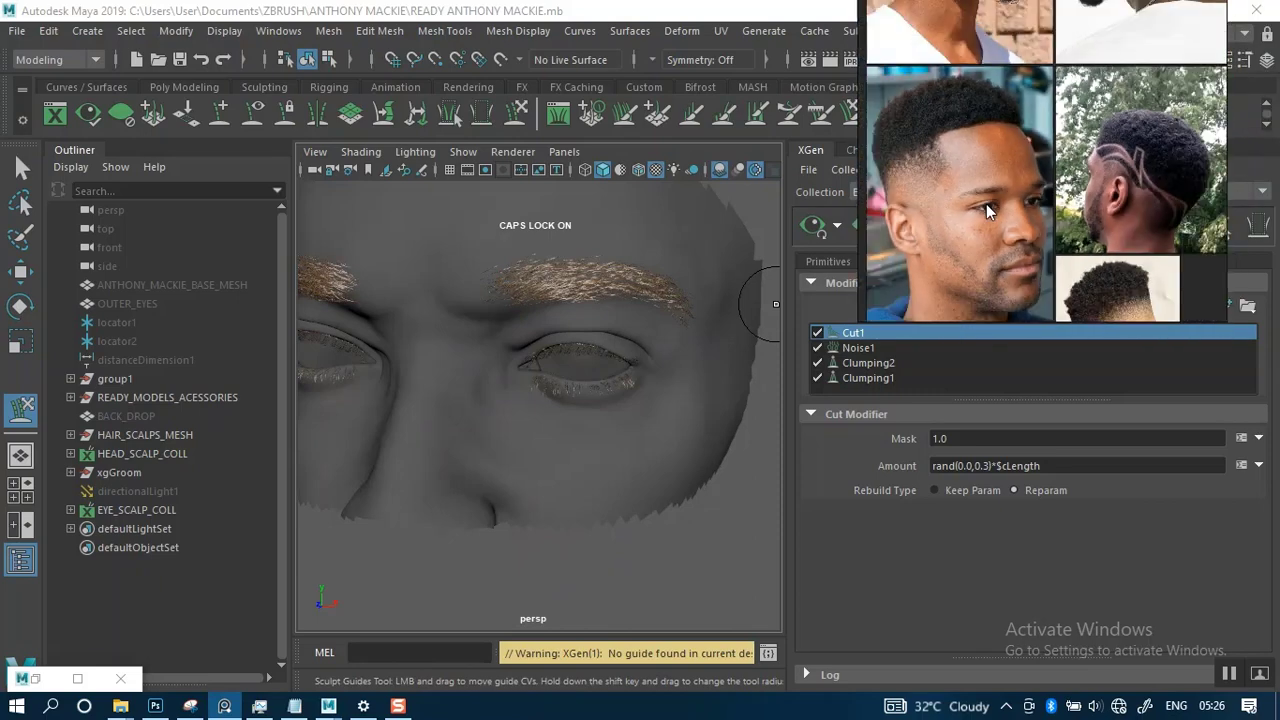
scroll(979, 214, "down", 6)
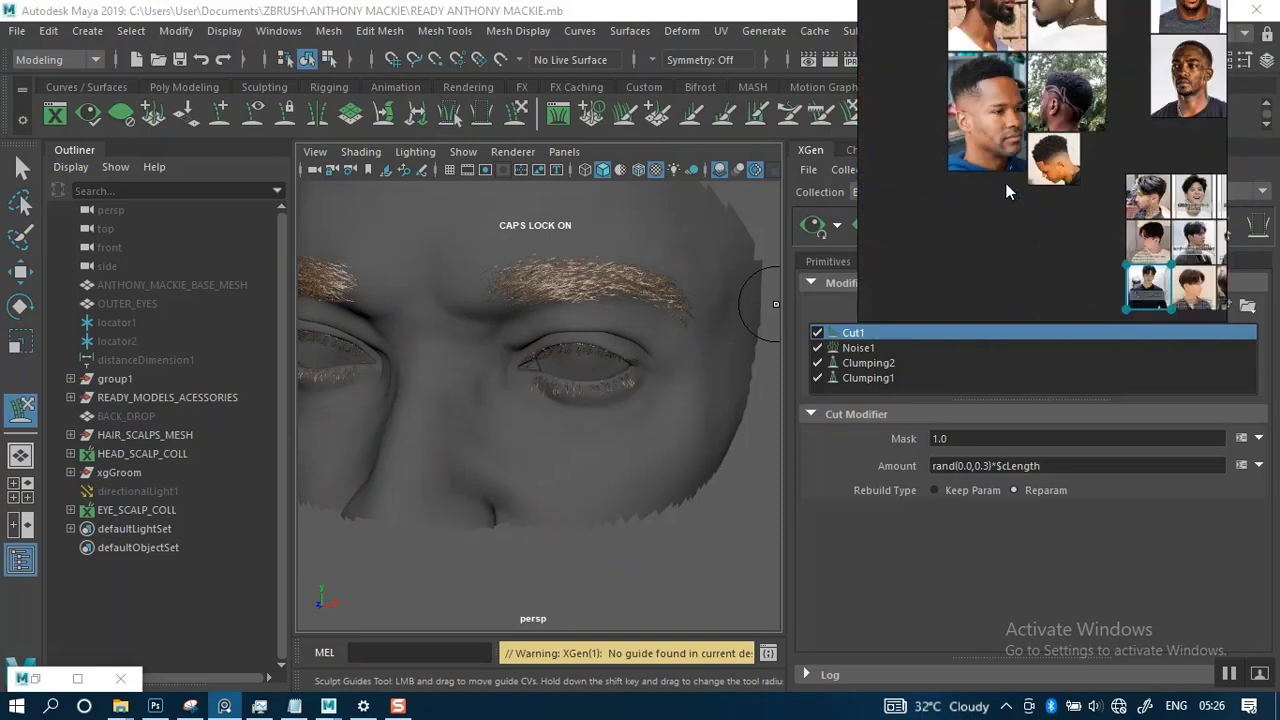
scroll(1055, 180, "up", 8)
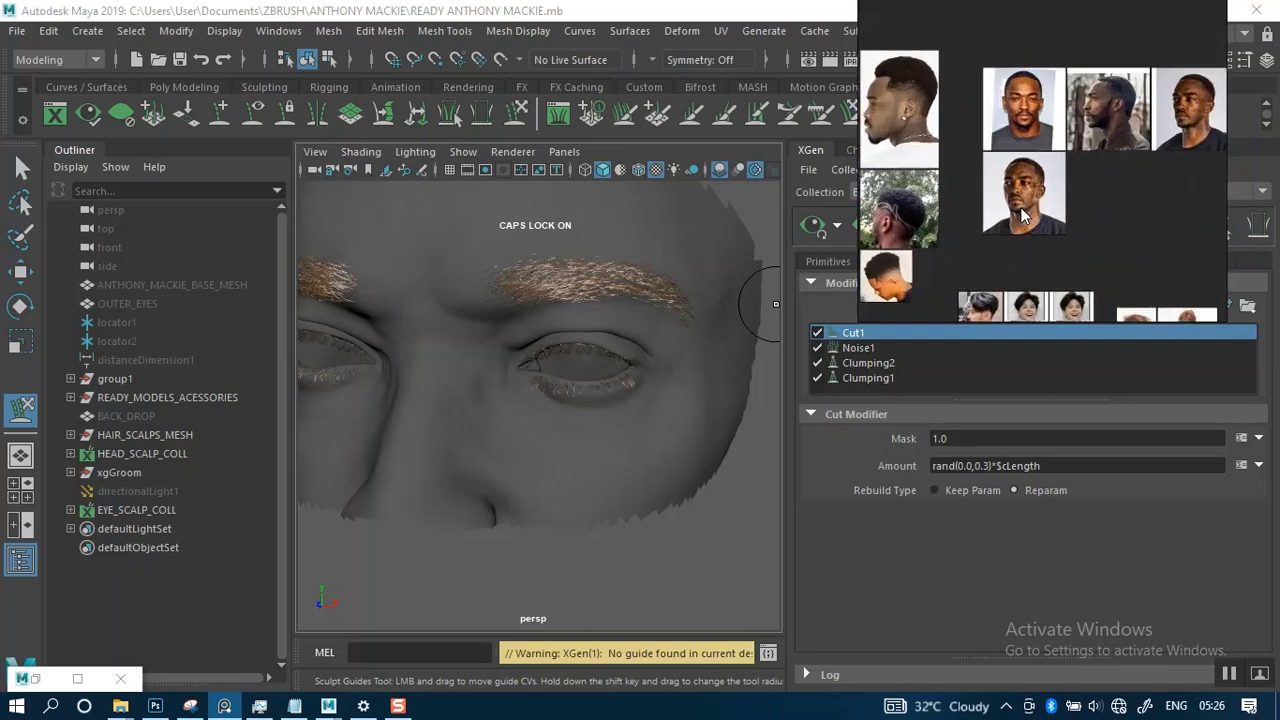
scroll(1040, 225, "up", 5)
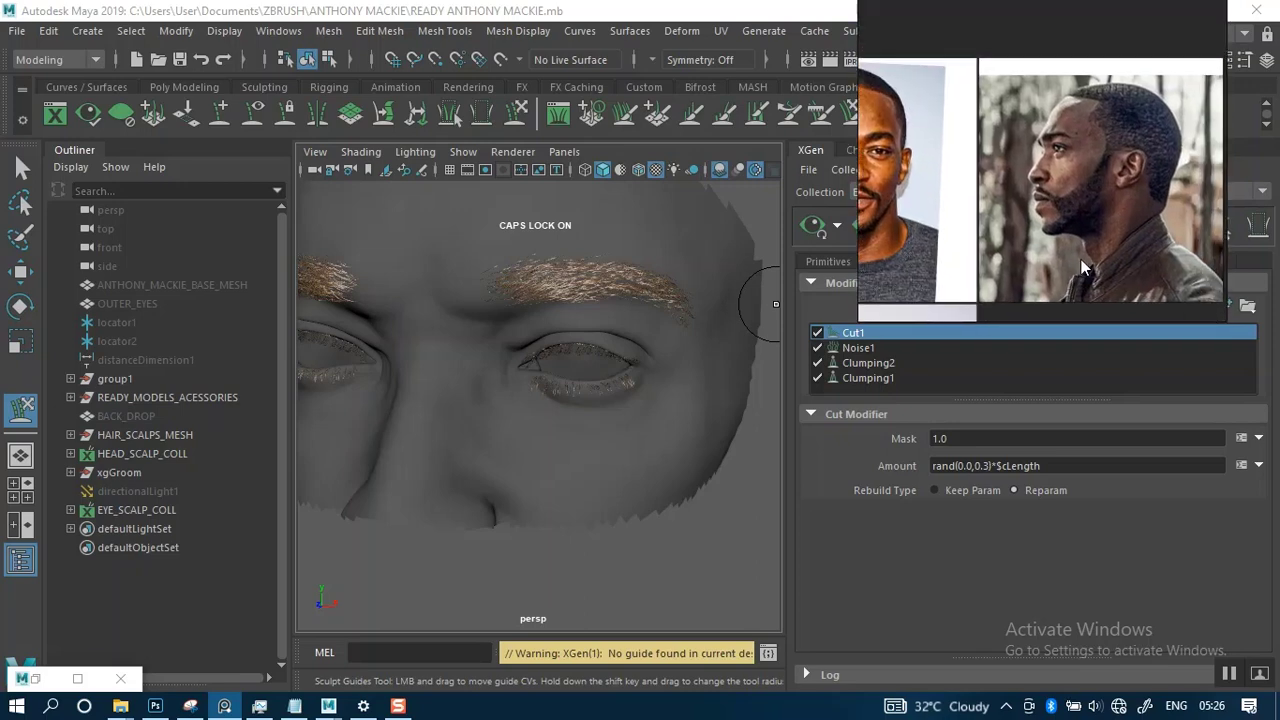
middle_click_drag(1030, 225, 1111, 81)
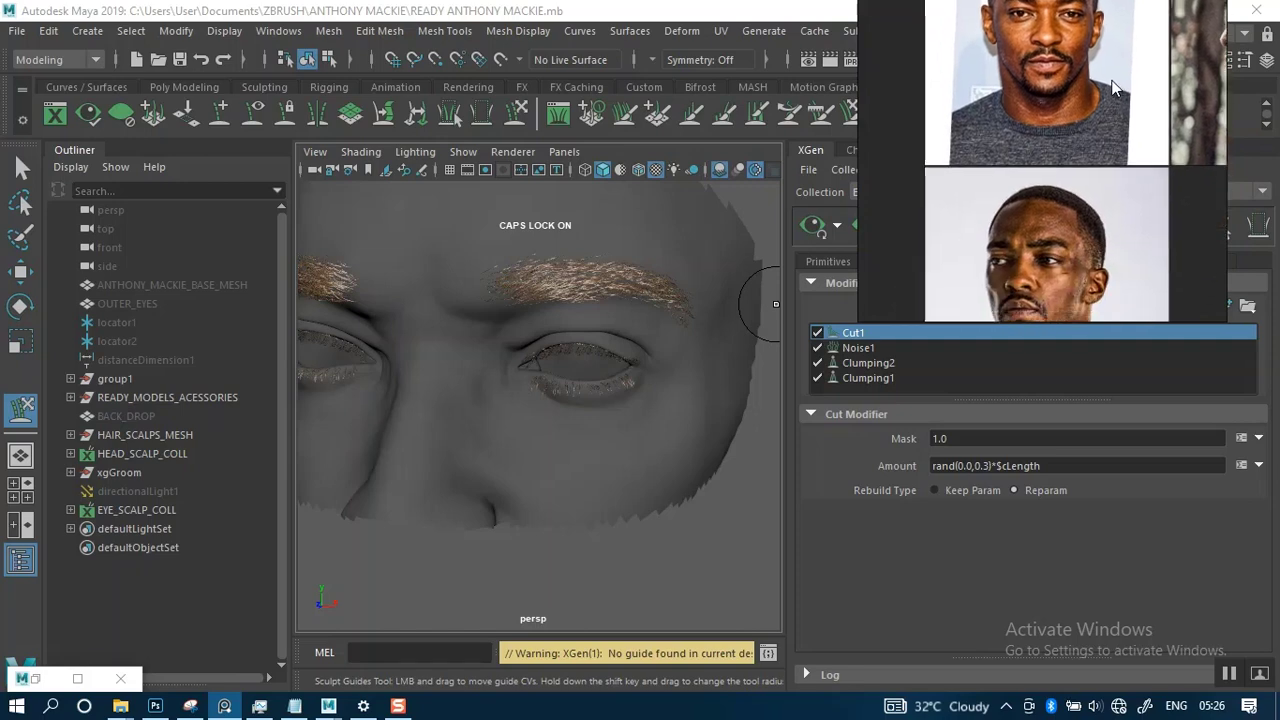
middle_click_drag(1095, 179, 1073, 97)
Examine the three-quarter portrait's eyes, brows and facial hair up close against the groomed model.
scroll(1021, 217, "up", 4)
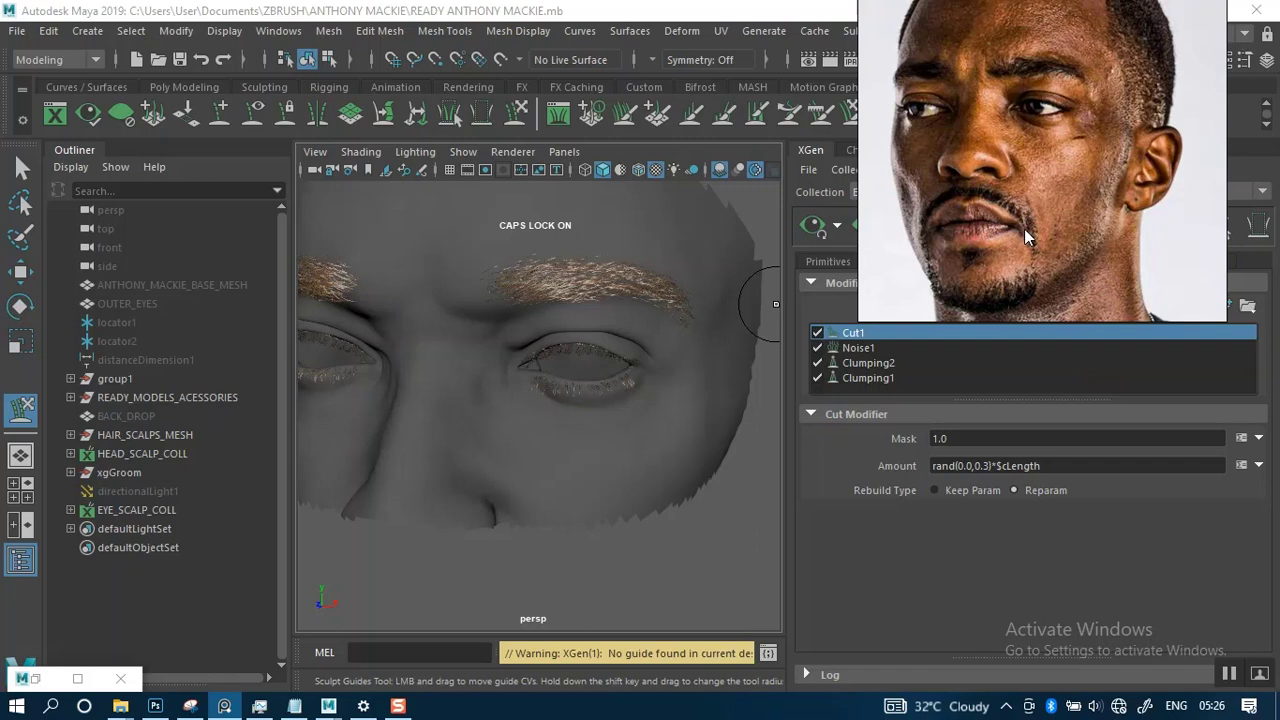
scroll(1024, 229, "up", 3)
left_click_drag(1032, 220, 1003, 291)
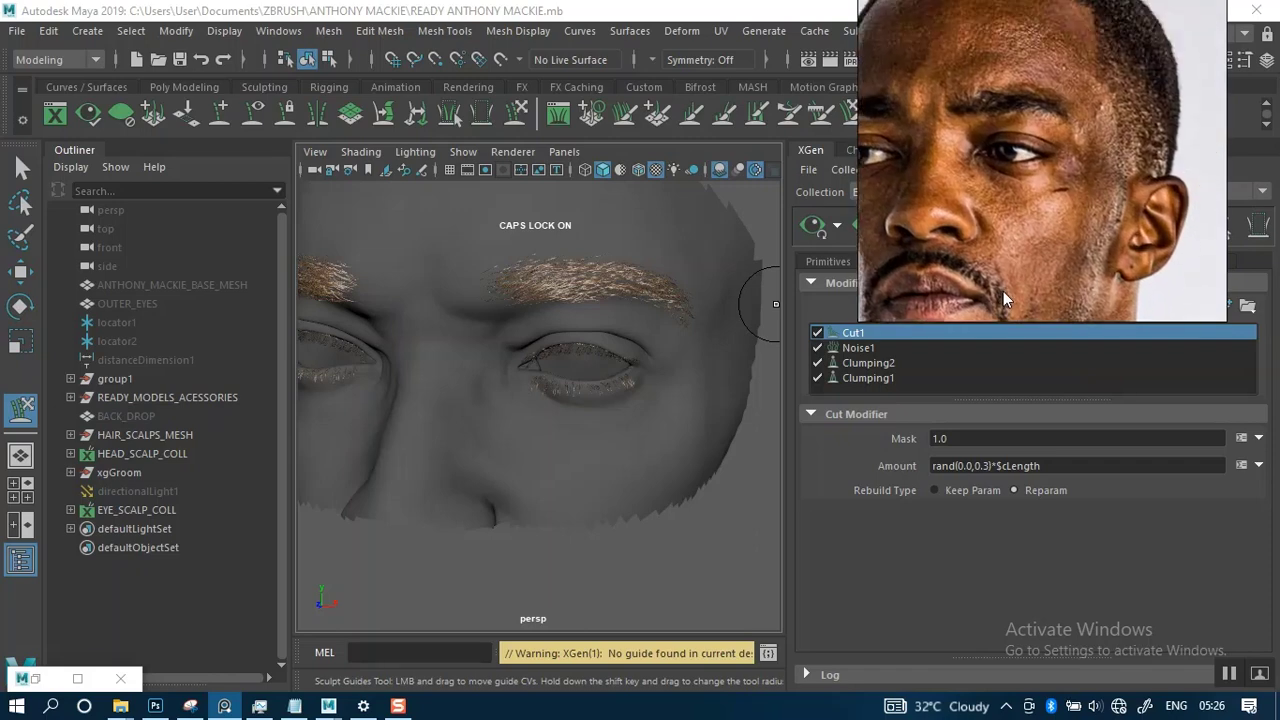
scroll(1036, 215, "down", 2)
middle_click_drag(1036, 215, 1060, 203)
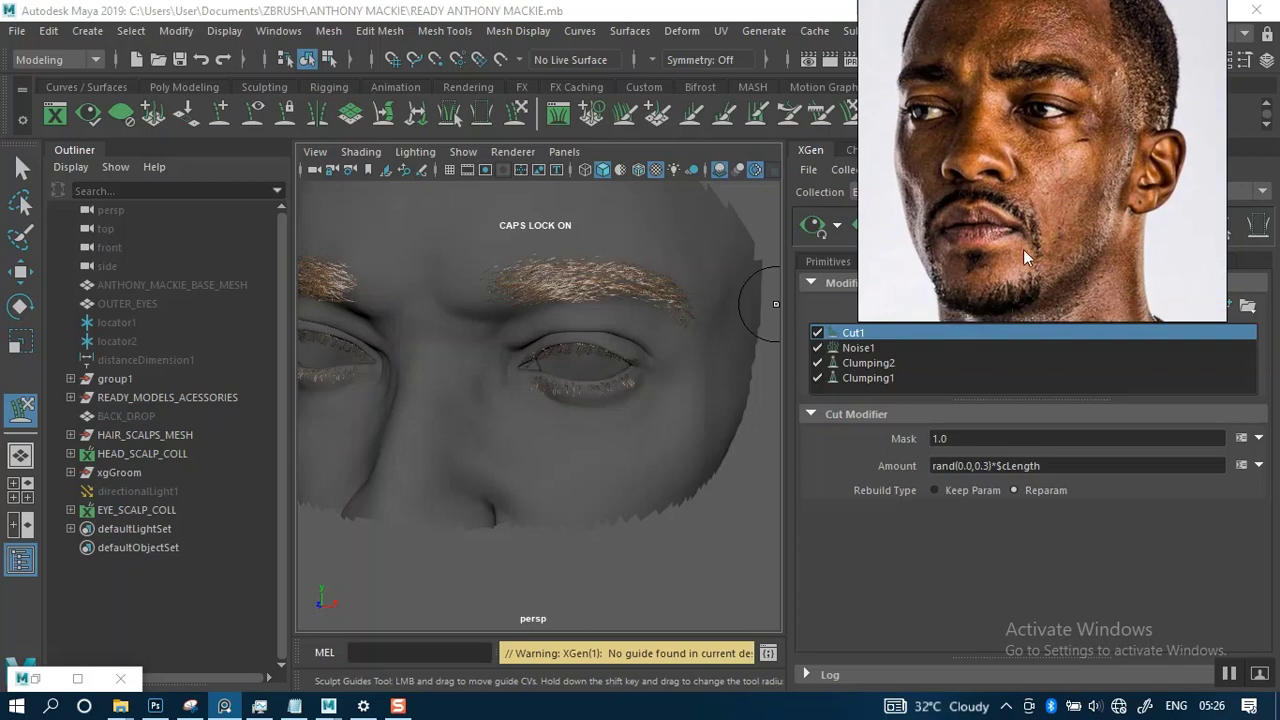
scroll(1023, 189, "up", 4)
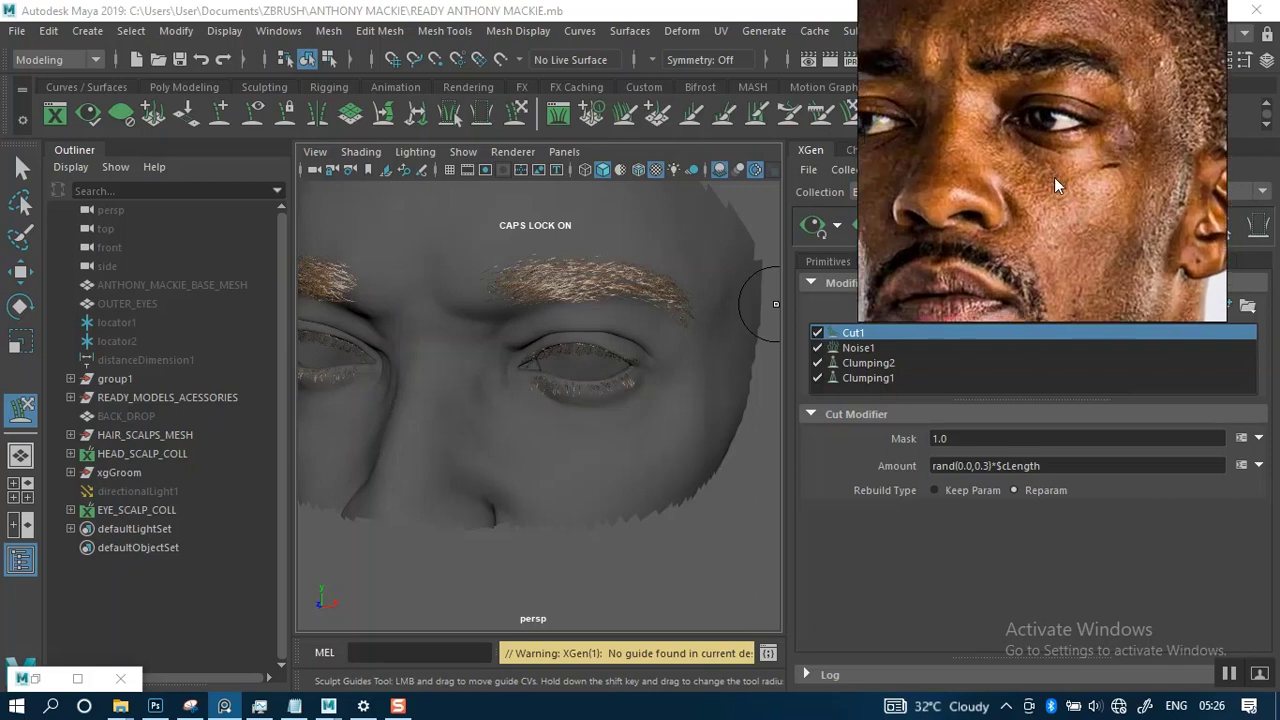
mouse_move(1054, 177)
middle_mouse_down()
mouse_move(1060, 209)
mouse_move(1064, 197)
middle_mouse_up()
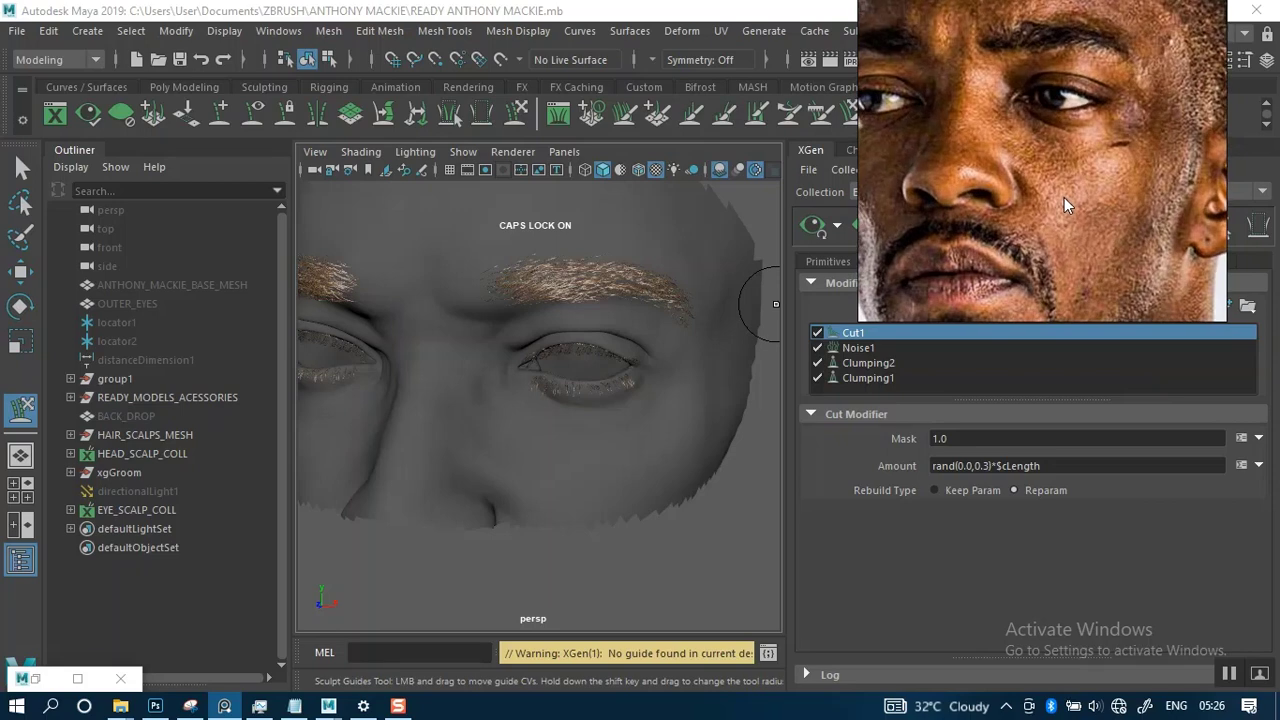
scroll(1064, 197, "down", 1)
scroll(1065, 196, "up", 2)
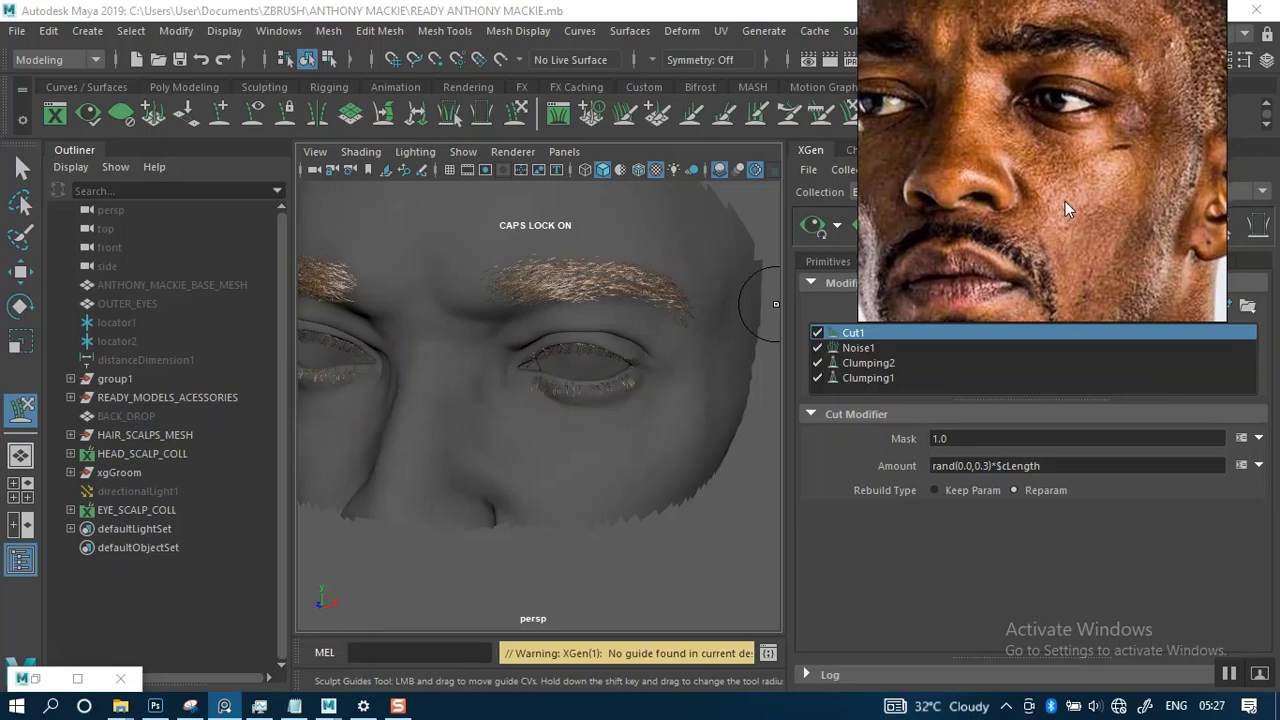
scroll(1064, 202, "down", 5)
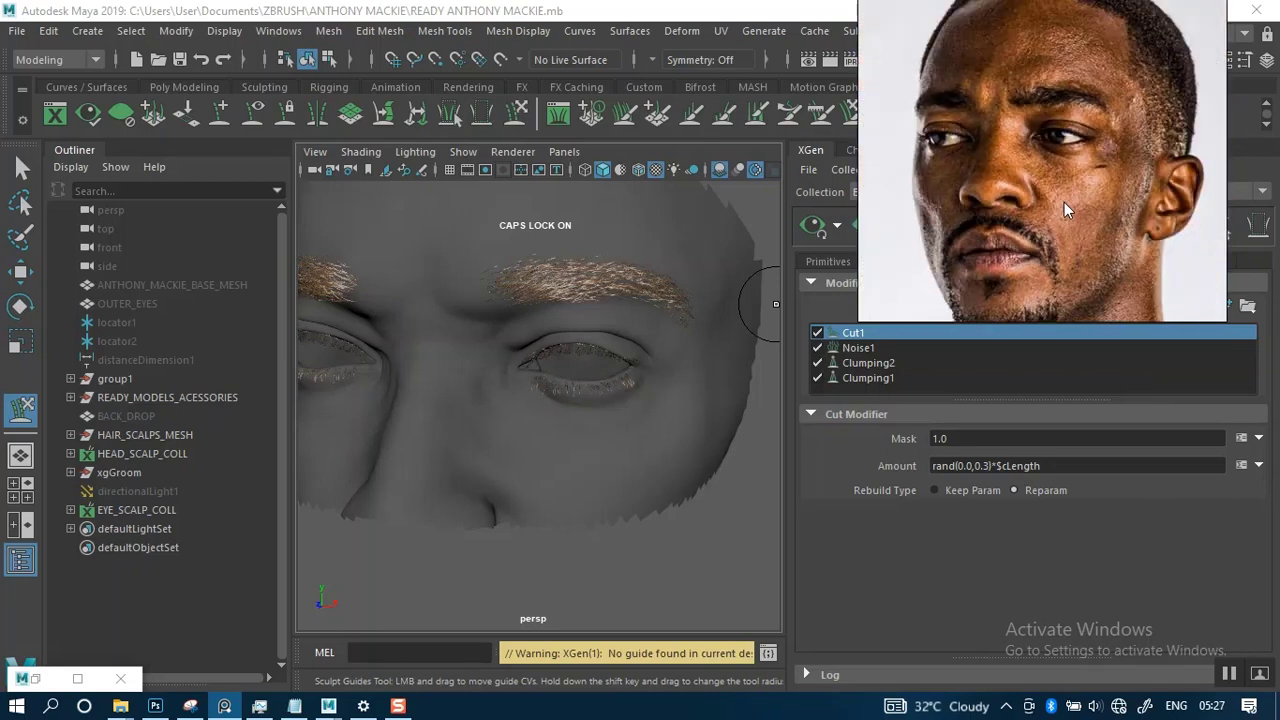
scroll(1031, 220, "up", 3)
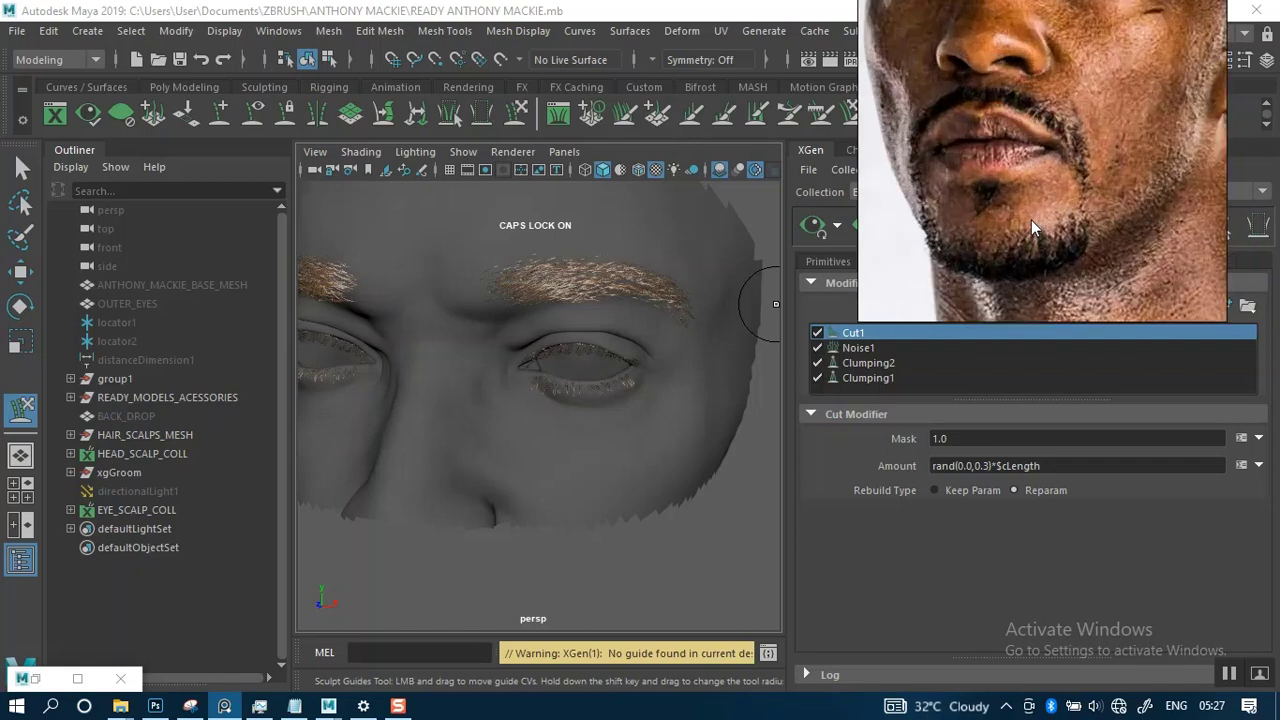
scroll(1031, 220, "down", 4)
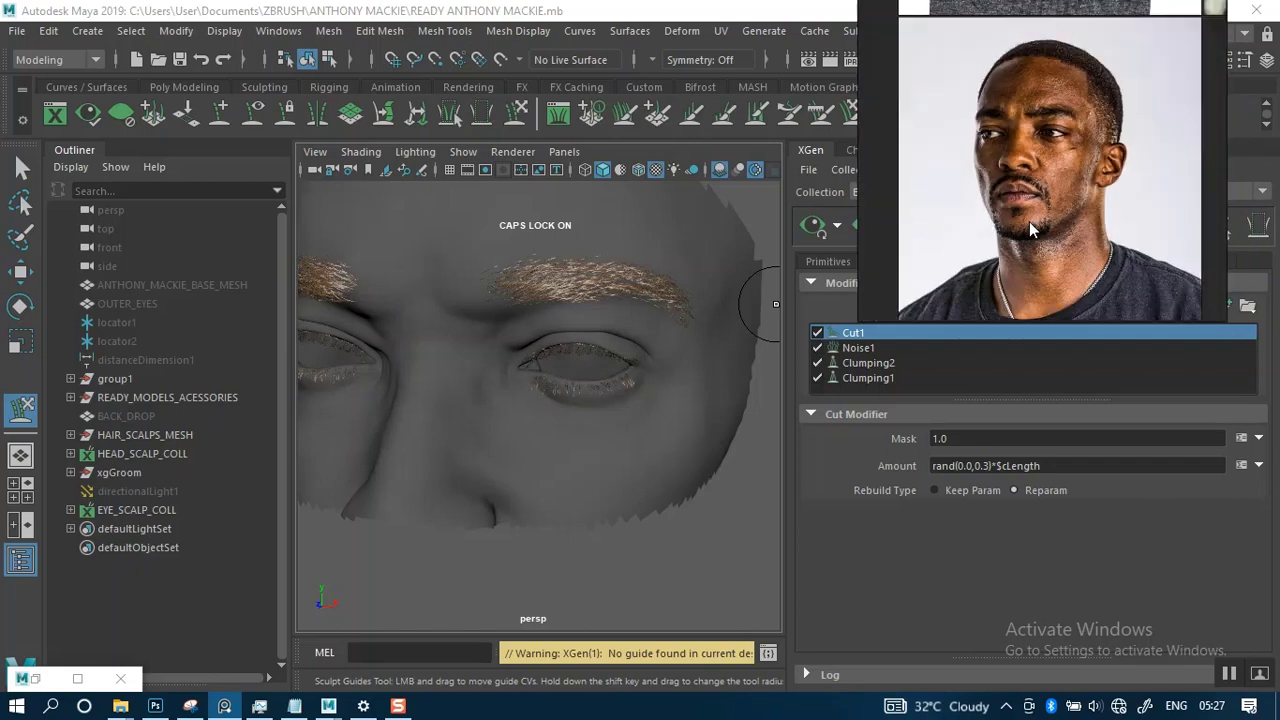
right_click_drag(666, 541, 646, 521, "alt")
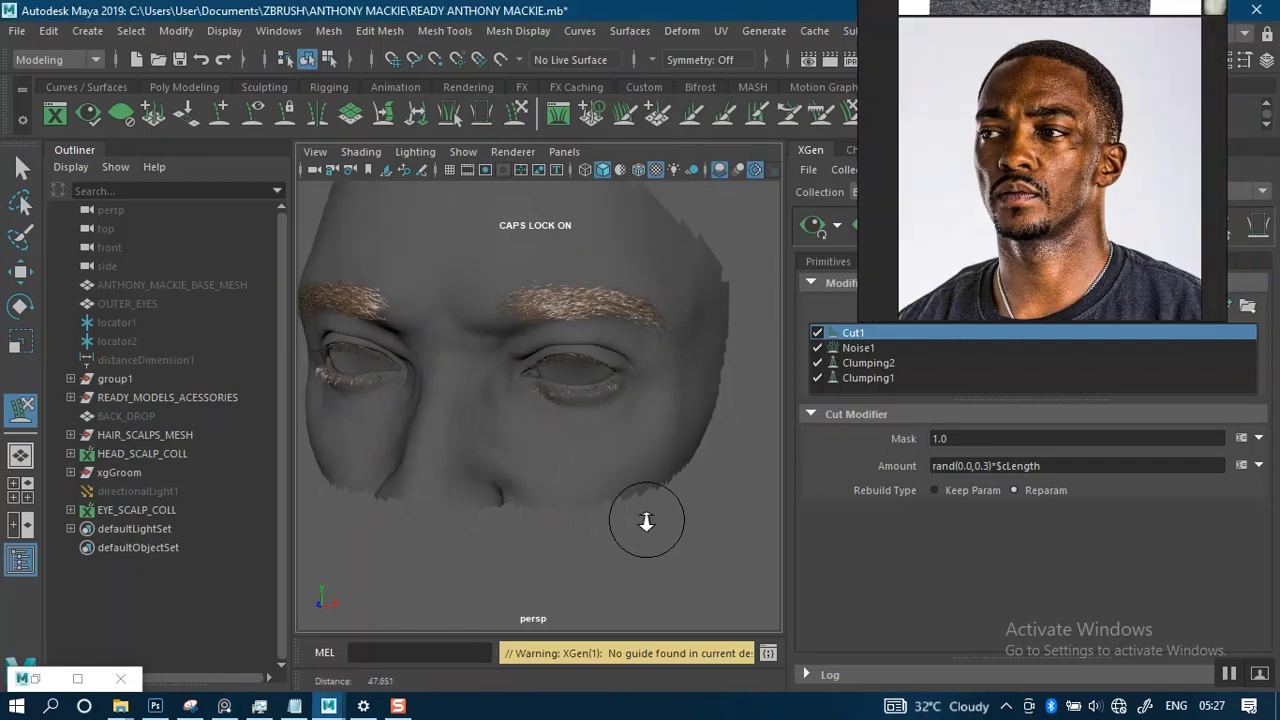